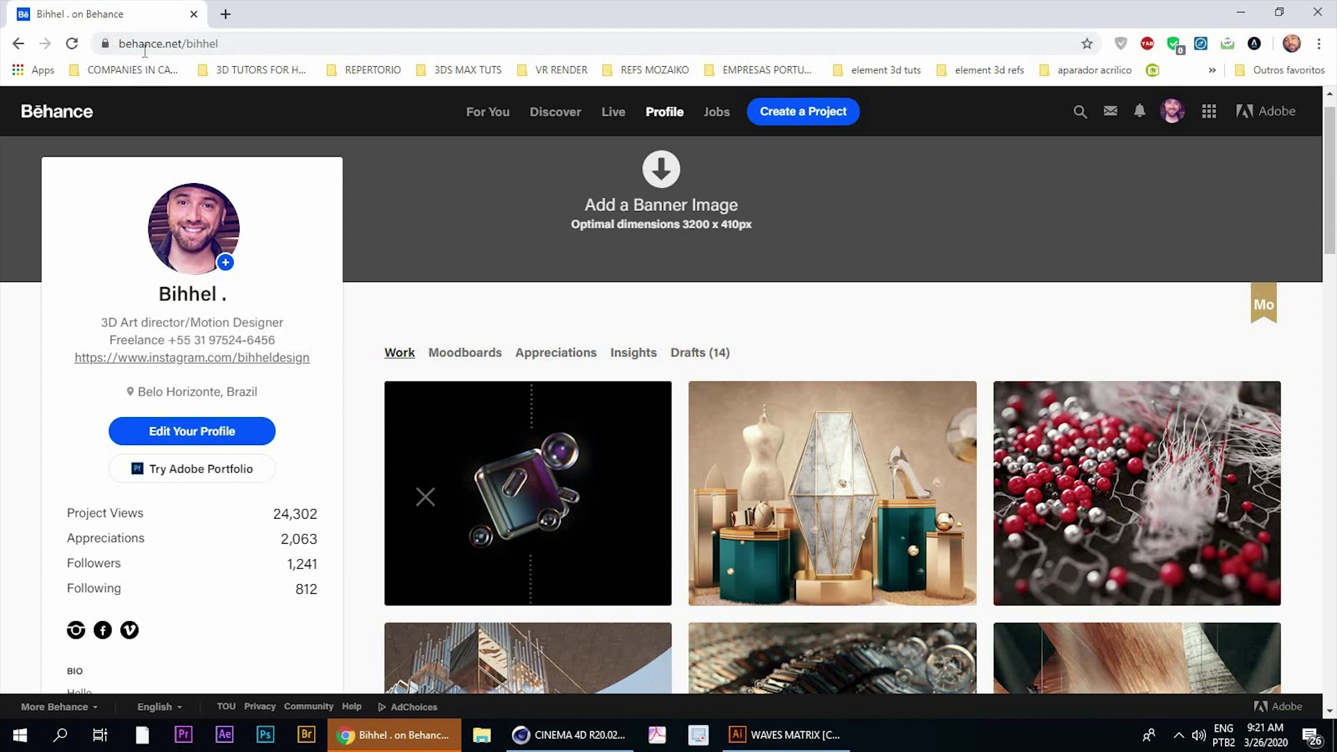
# Scroll the Behance profile to the Experiments C4D wave render, then switch to Cinema 4D
pyautogui.click(174, 39)
pyautogui.moveTo(198, 43); pyautogui.dragTo(279, 51)
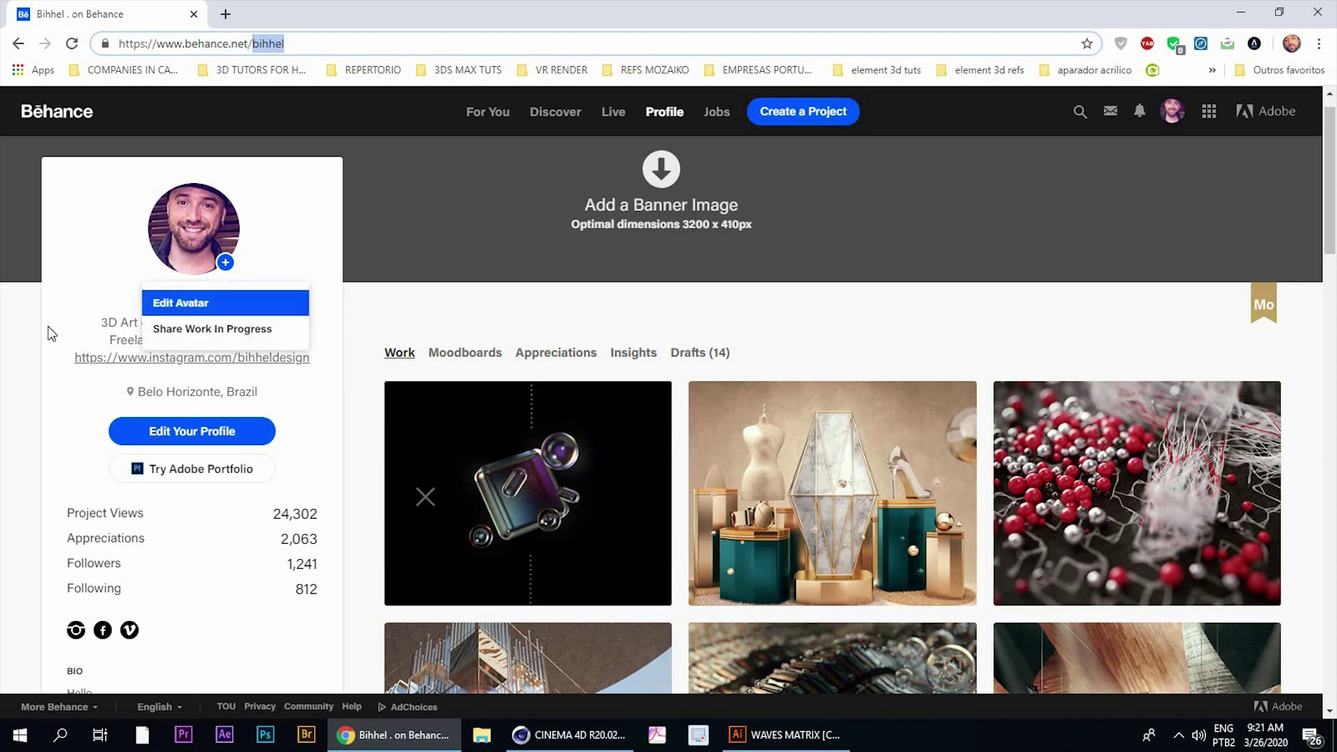
pyautogui.click(180, 304)
pyautogui.scroll(-4, 32, 413)
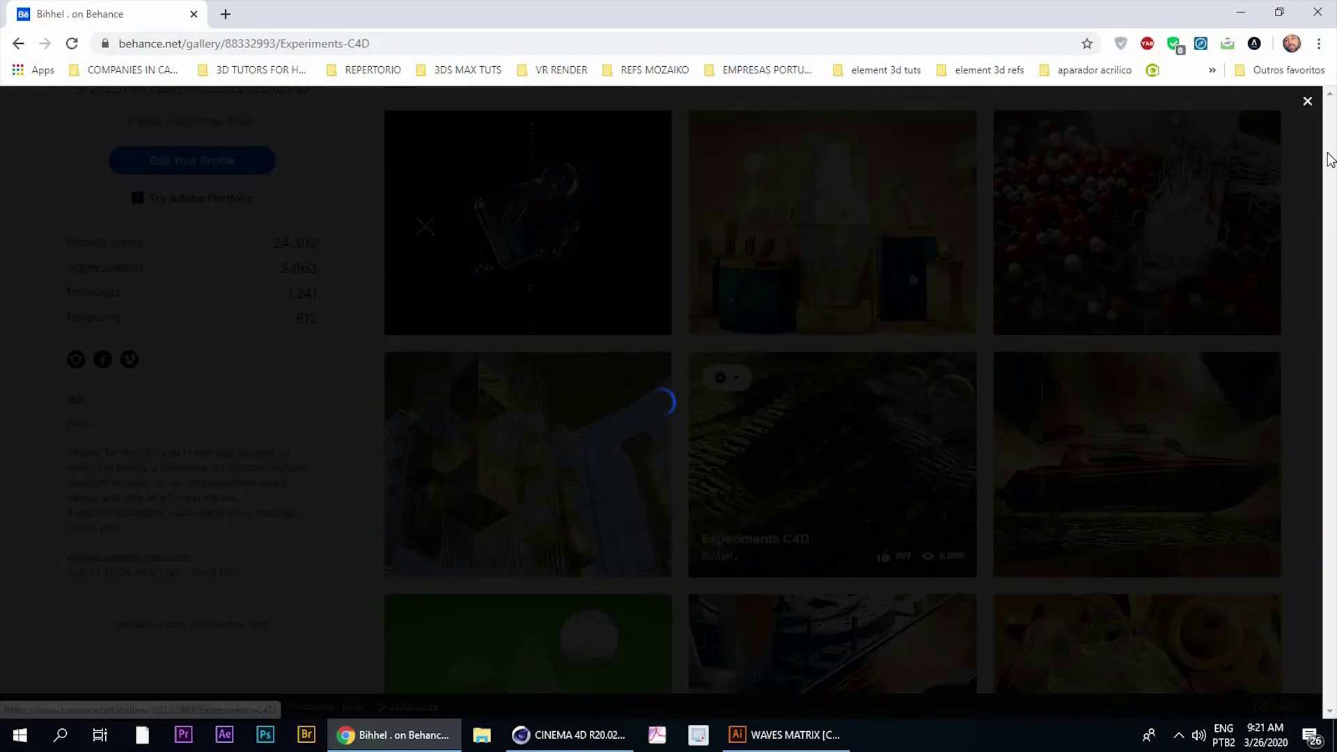
pyautogui.scroll(-2, 1328, 136)
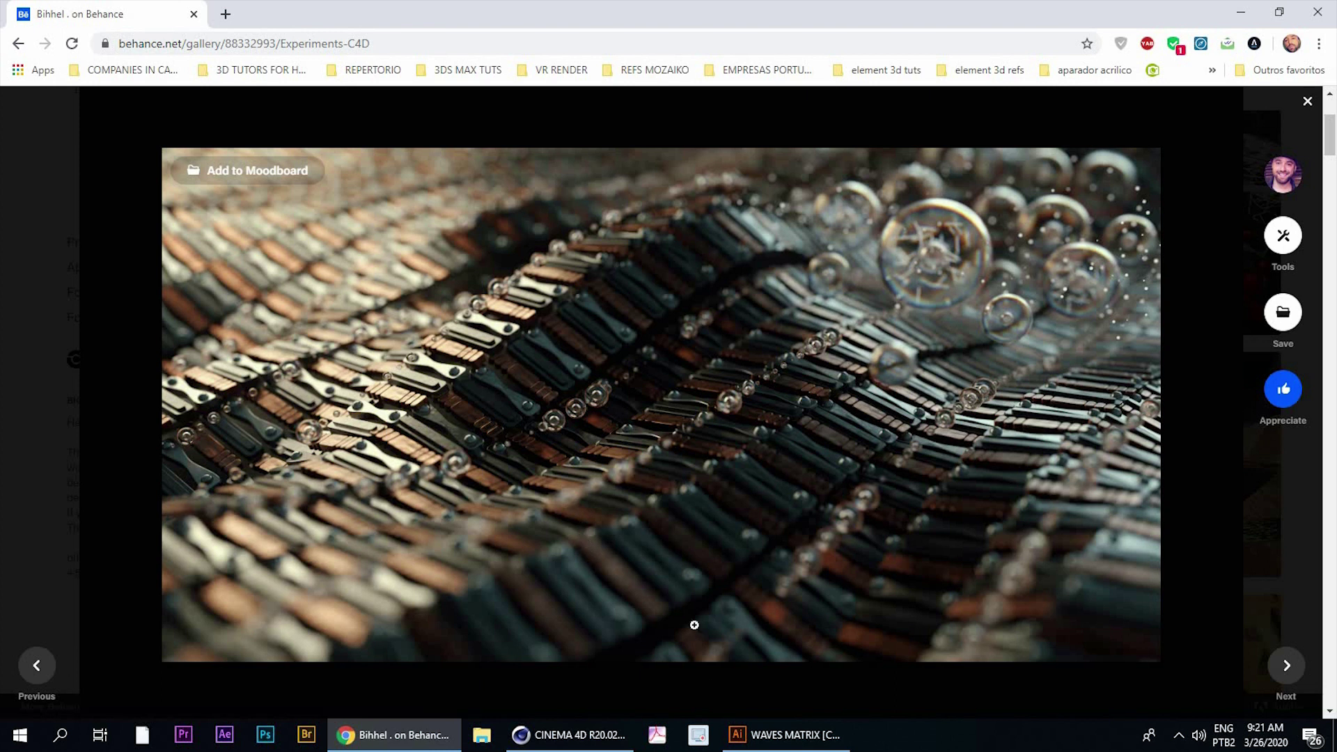
pyautogui.click(565, 737)
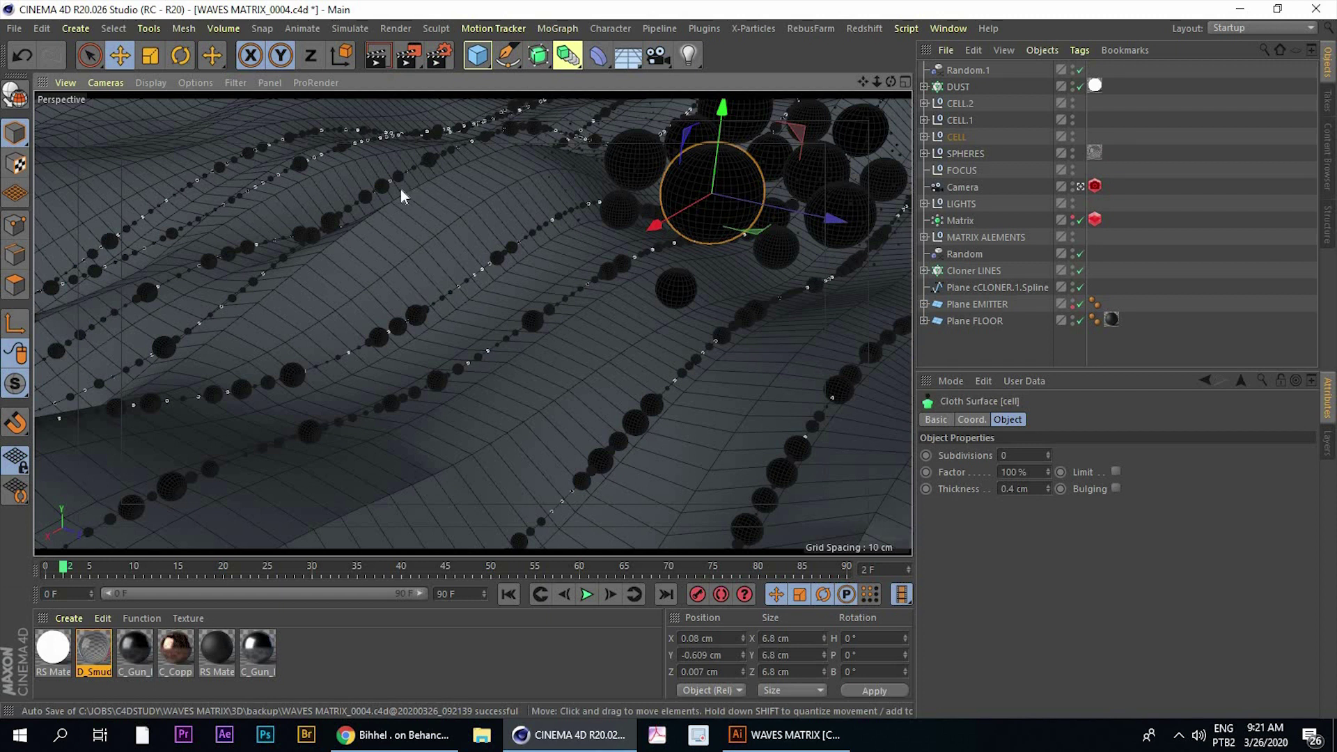
# Compare the WAVES MATRIX scene with the Behance reference render, switching back and forth
pyautogui.click(868, 132)
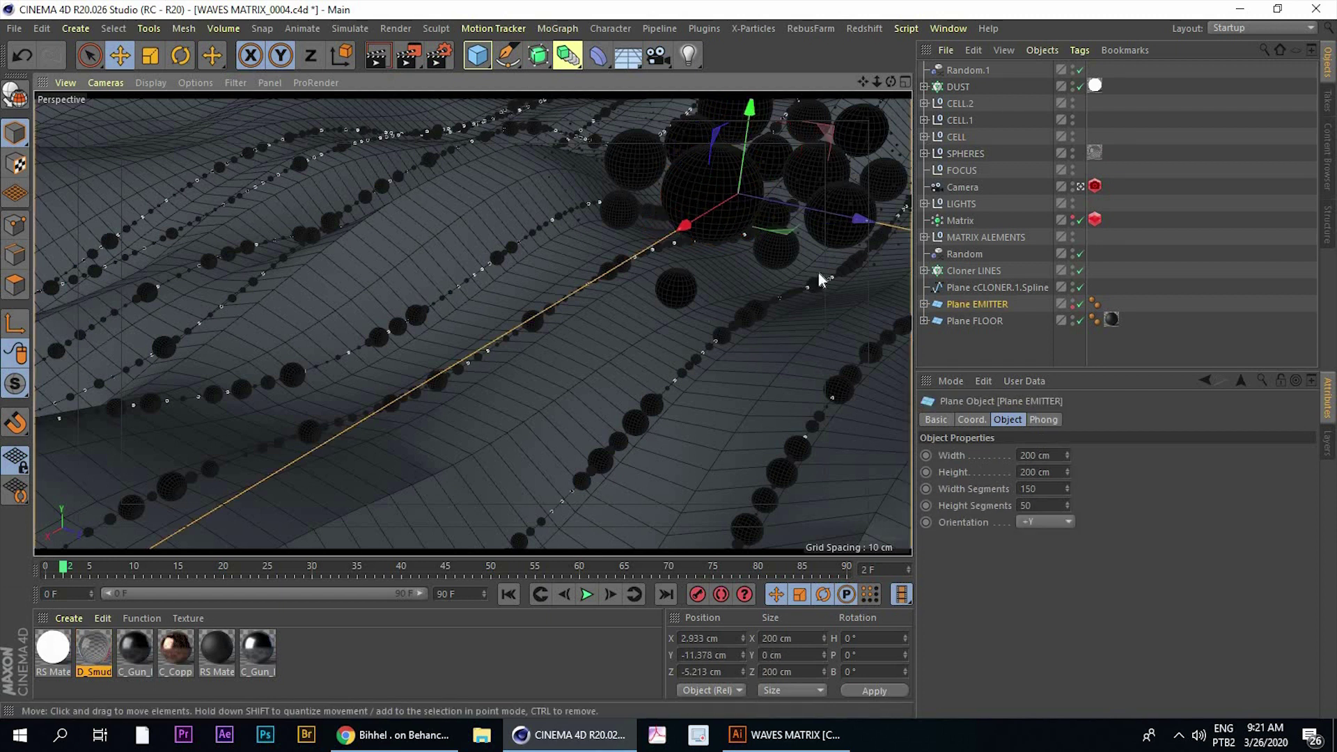
pyautogui.hotkey('ctrl', 'z')
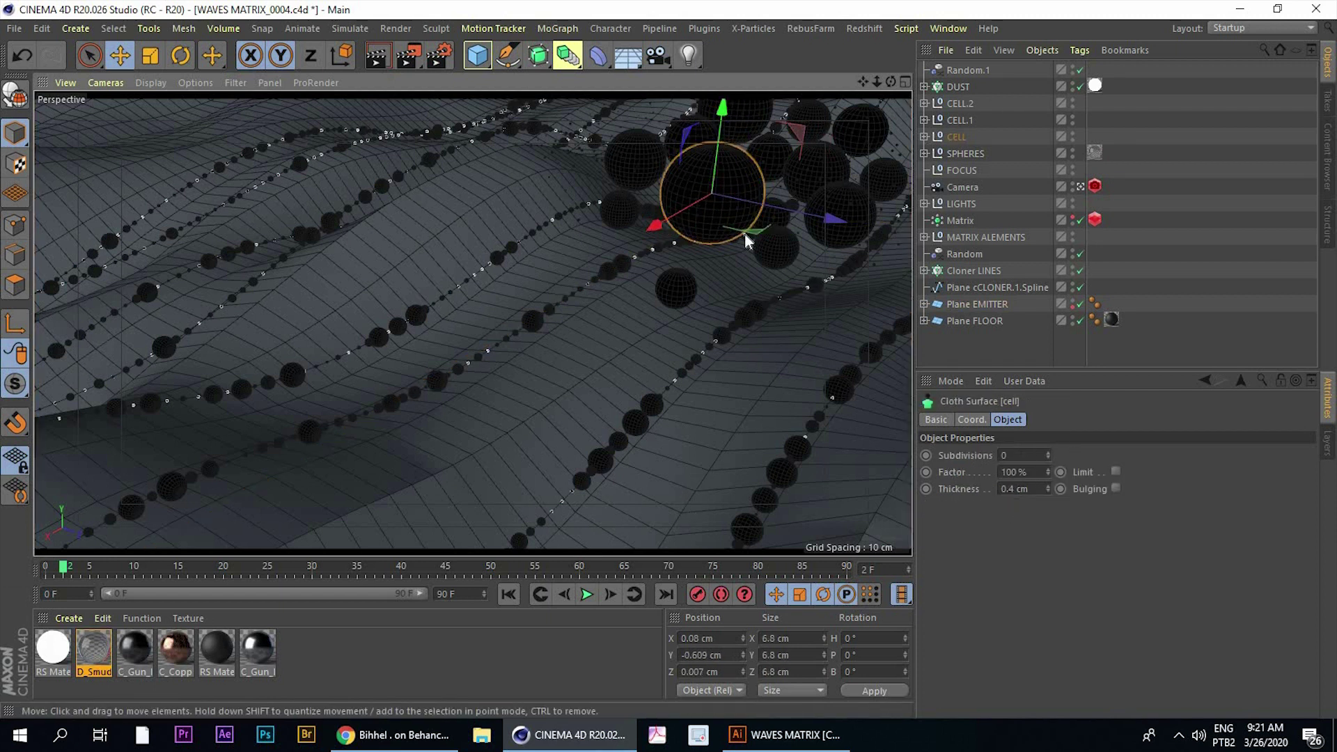
pyautogui.click(418, 737)
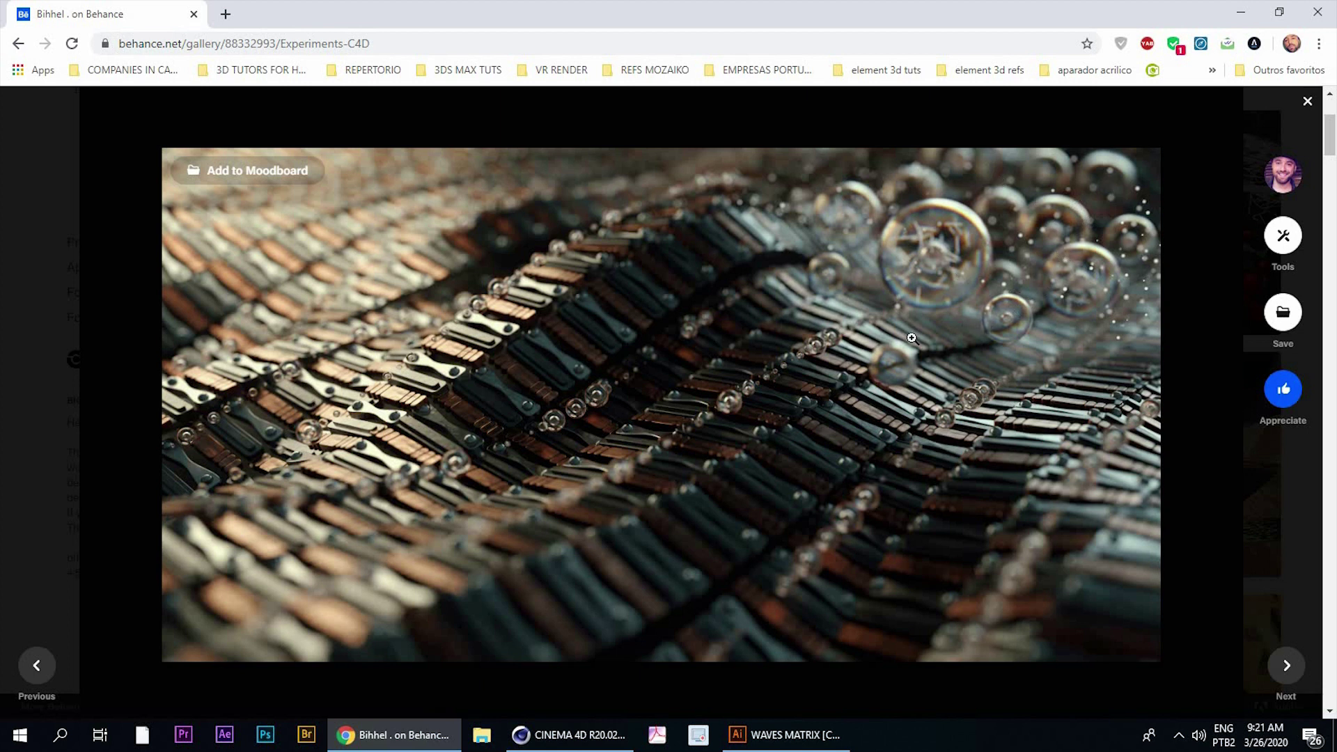
pyautogui.moveTo(849, 378)
pyautogui.click(578, 738)
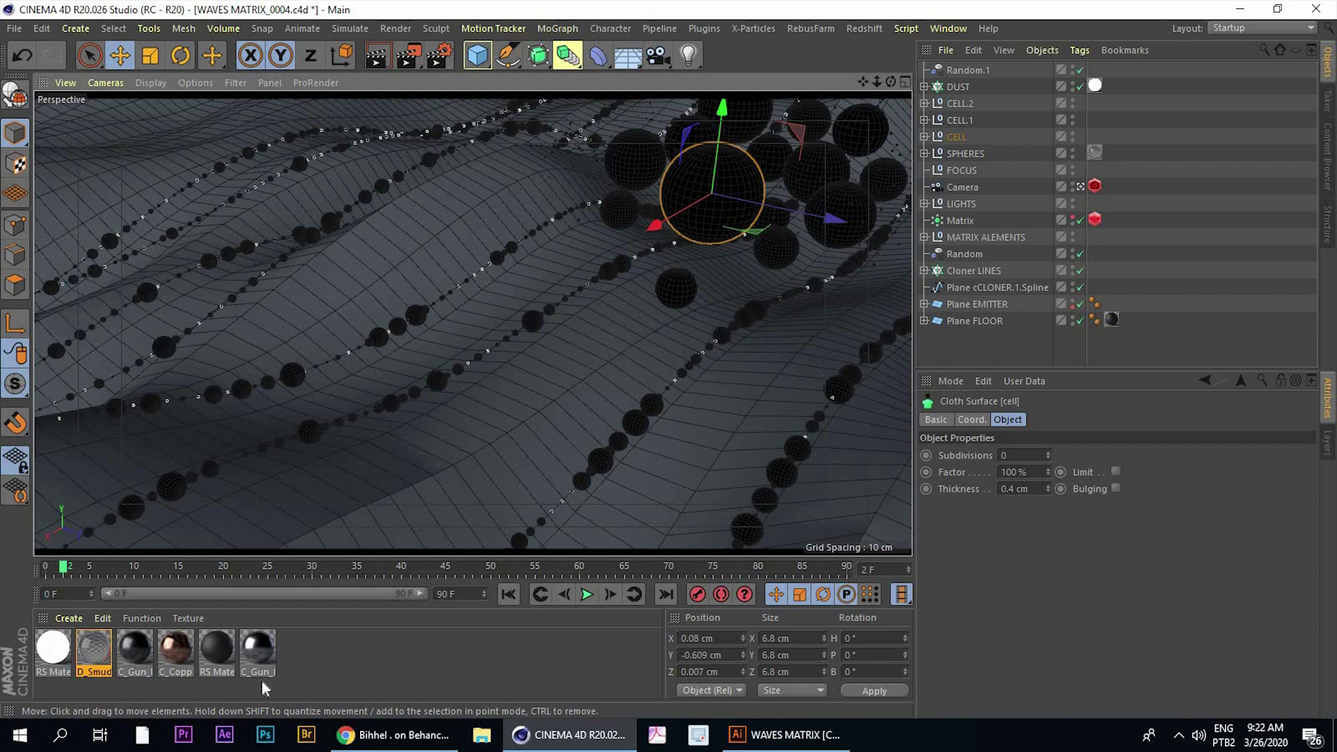
pyautogui.click(393, 735)
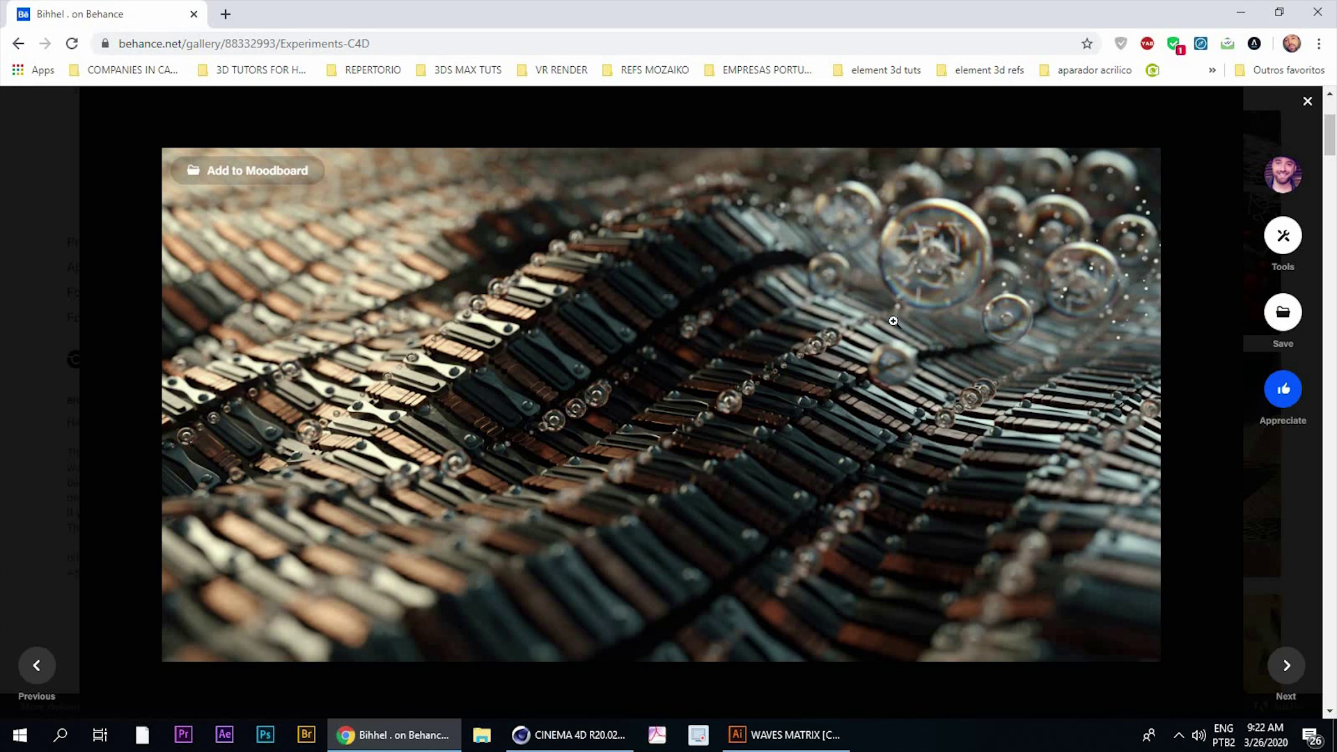
pyautogui.click(578, 736)
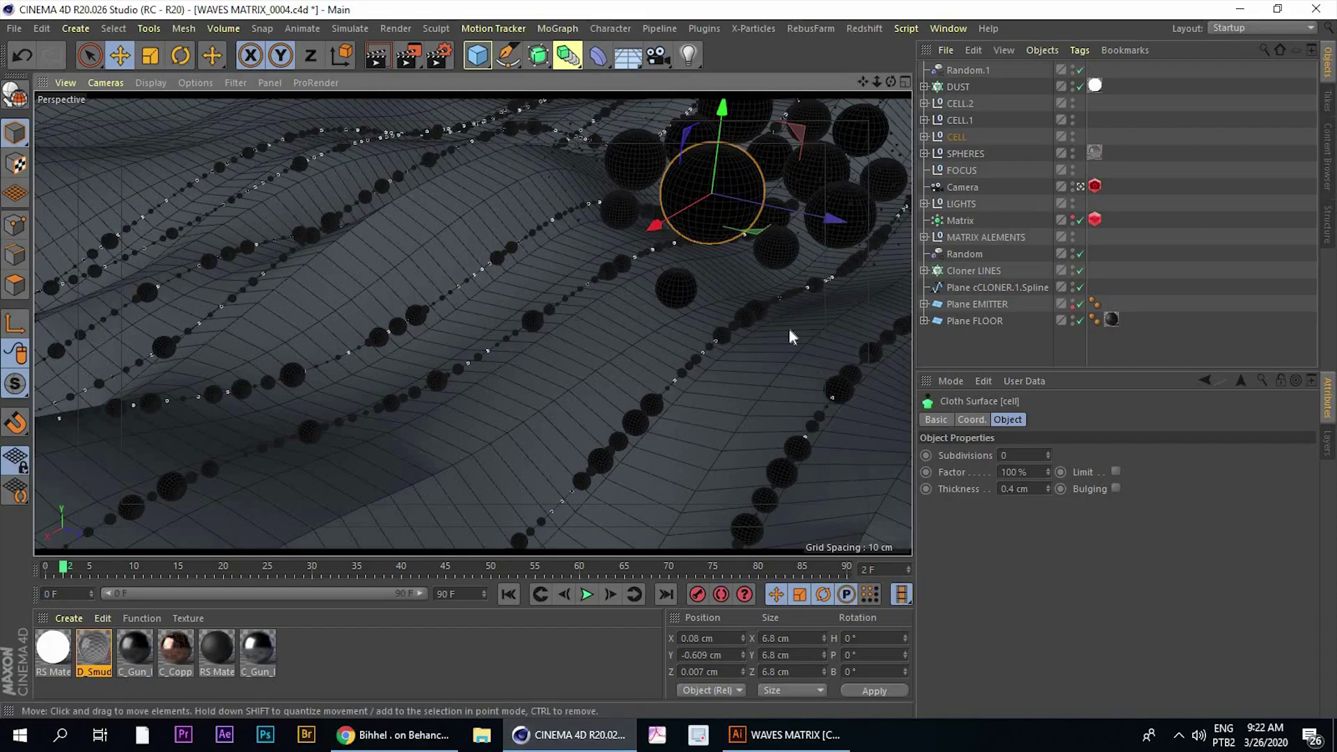
pyautogui.click(393, 735)
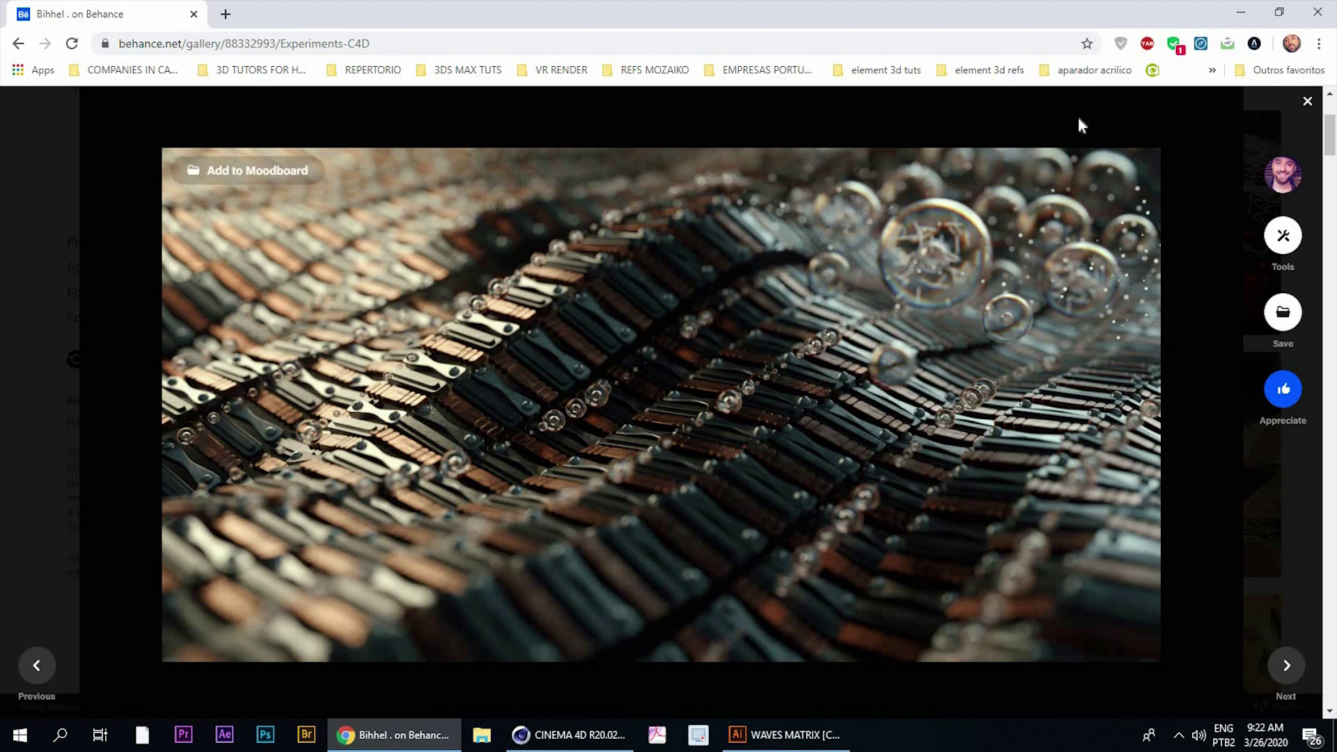
pyautogui.click(550, 735)
# Toggle the viewport layout, then zoom and orbit around the sphere cluster
pyautogui.middleClick(669, 223)
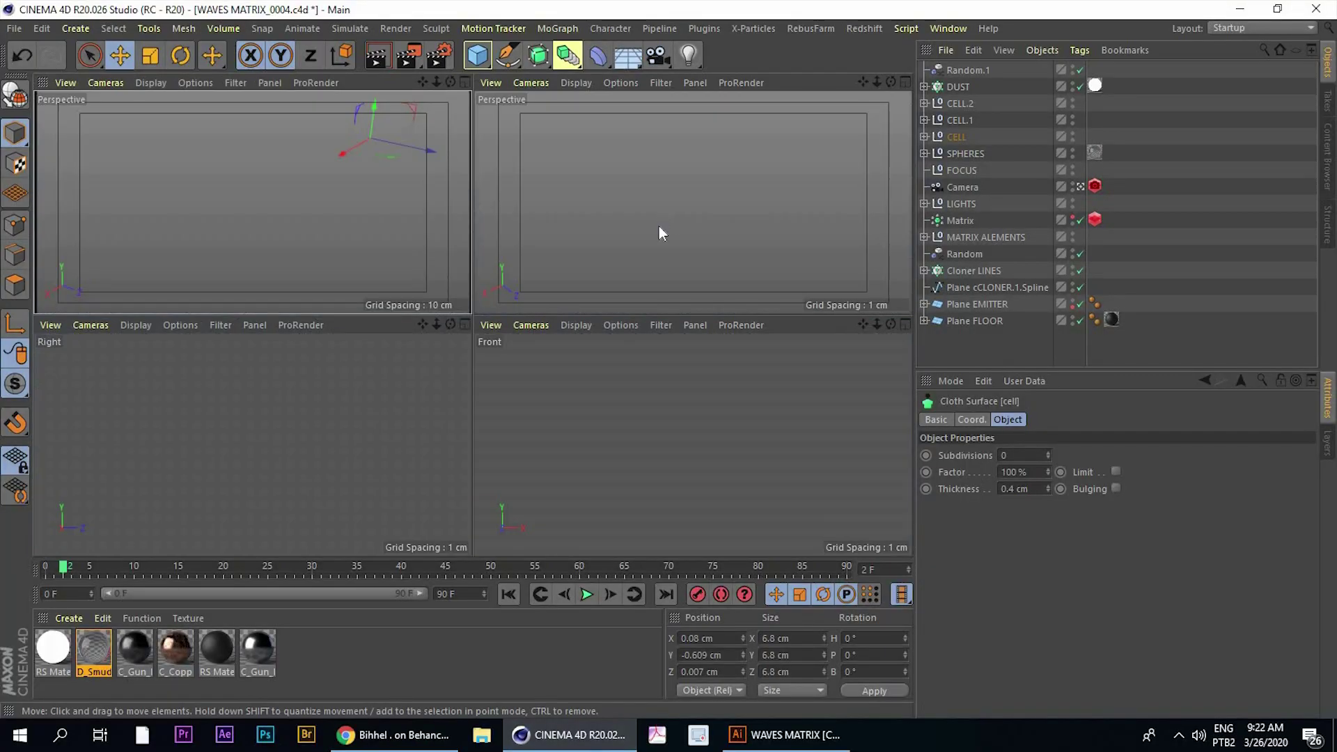
pyautogui.scroll(-3, 434, 332)
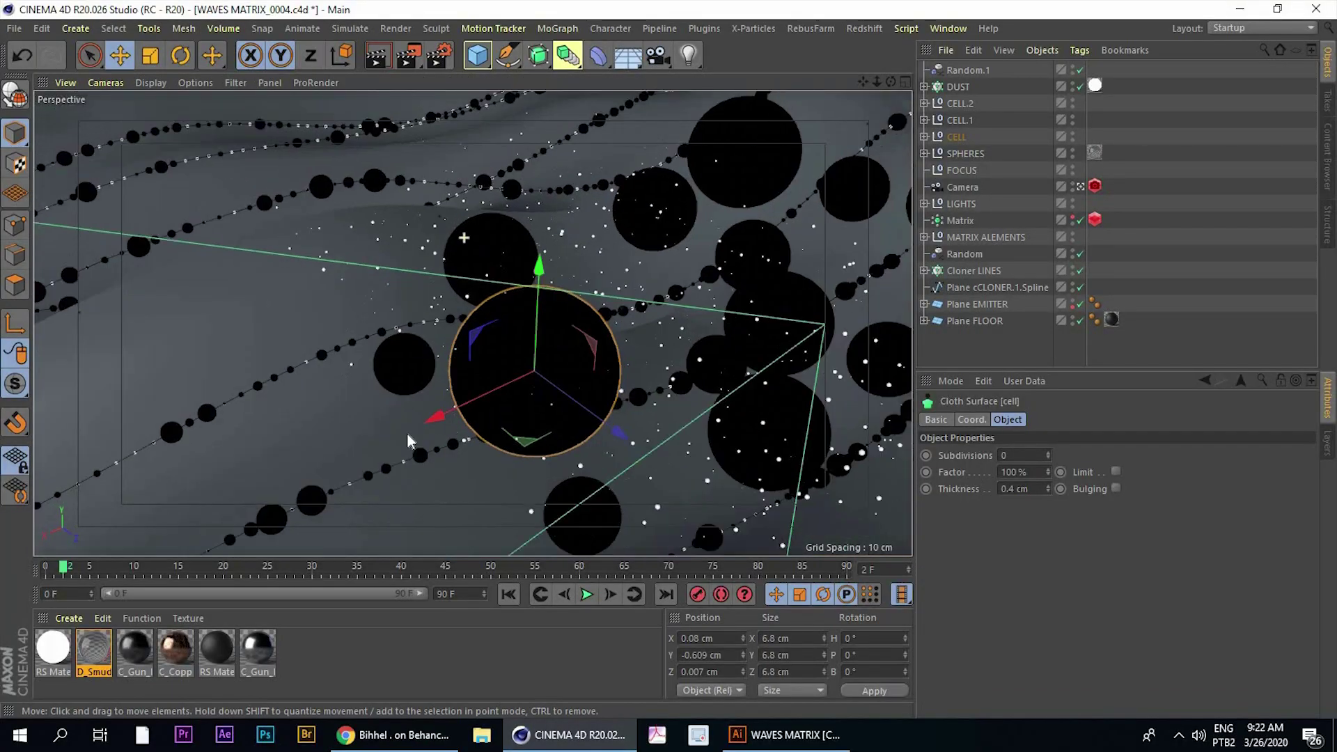
pyautogui.scroll(-2, 442, 313)
pyautogui.scroll(-2, 453, 293)
pyautogui.scroll(-2, 465, 267)
pyautogui.scroll(2, 470, 269)
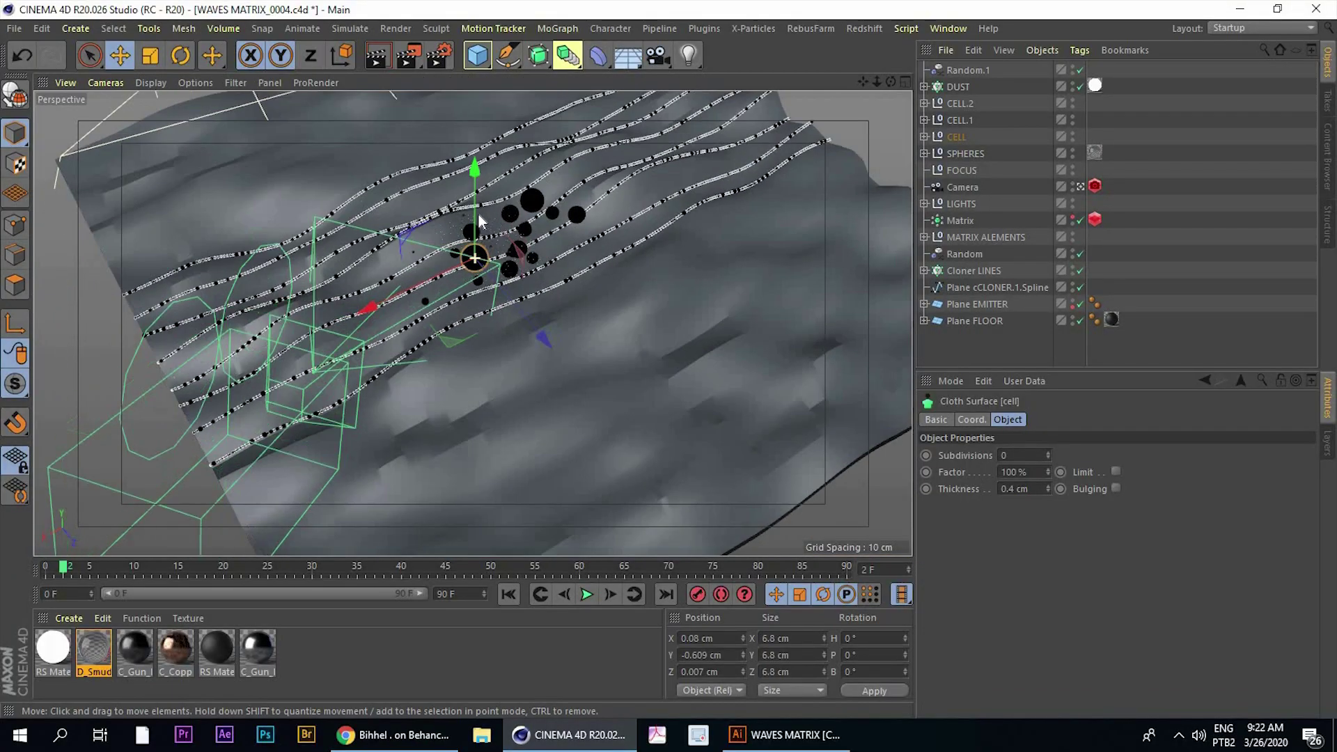
pyautogui.scroll(3, 516, 279)
pyautogui.scroll(2, 524, 282)
pyautogui.moveTo(524, 282)
pyautogui.keyDown('alt'); pyautogui.mouseDown()
pyautogui.moveTo(417, 243)
pyautogui.moveTo(487, 315)
pyautogui.moveTo(387, 296)
pyautogui.moveTo(369, 310)
pyautogui.mouseUp(); pyautogui.keyUp('alt')
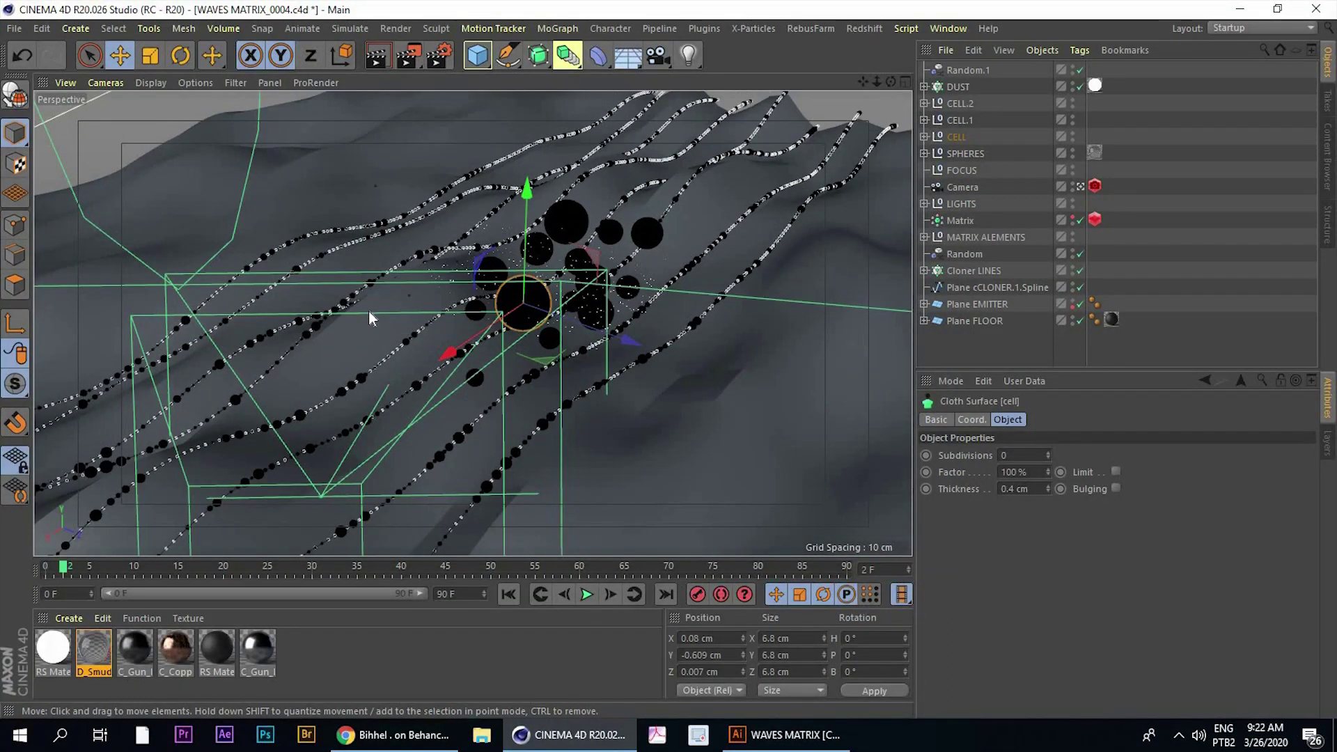
# Create a new empty project, then switch back to WAVES MATRIX_0004
pyautogui.hotkey('ctrl', 'n')
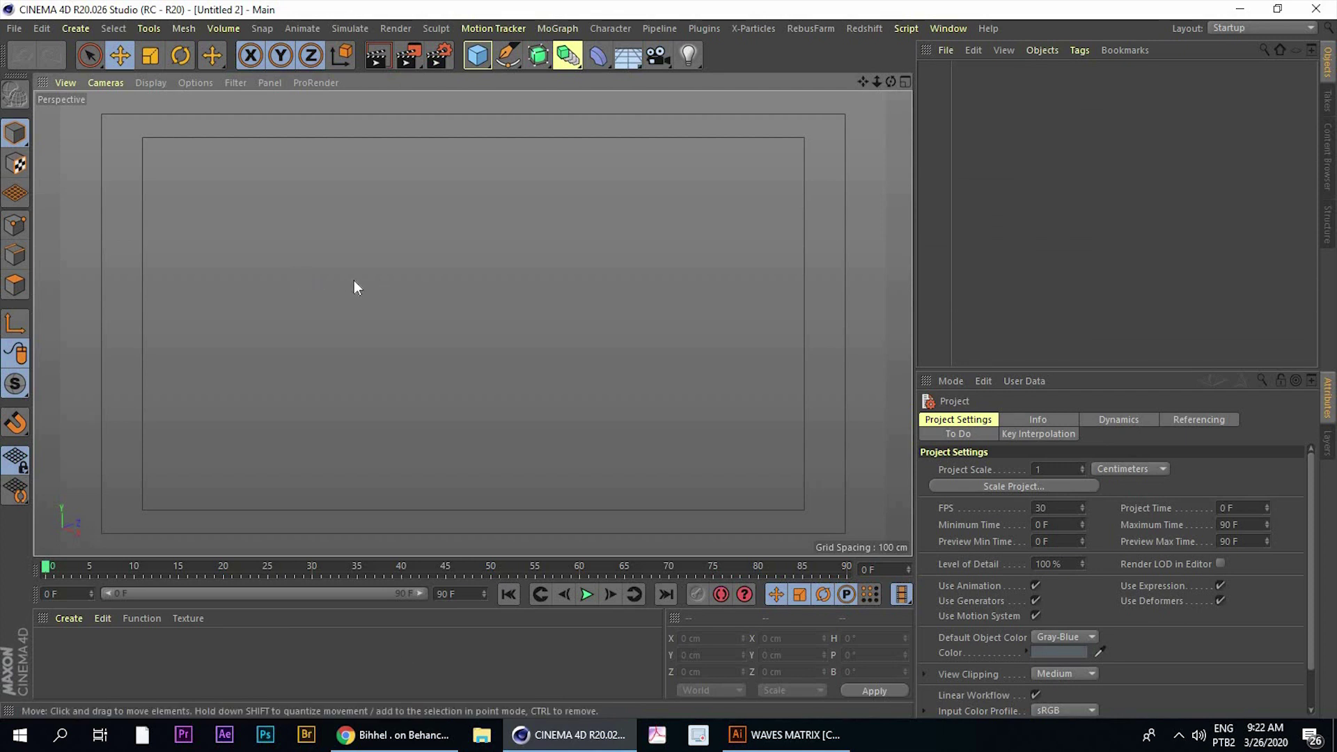
pyautogui.press('v')
pyautogui.click(333, 348)
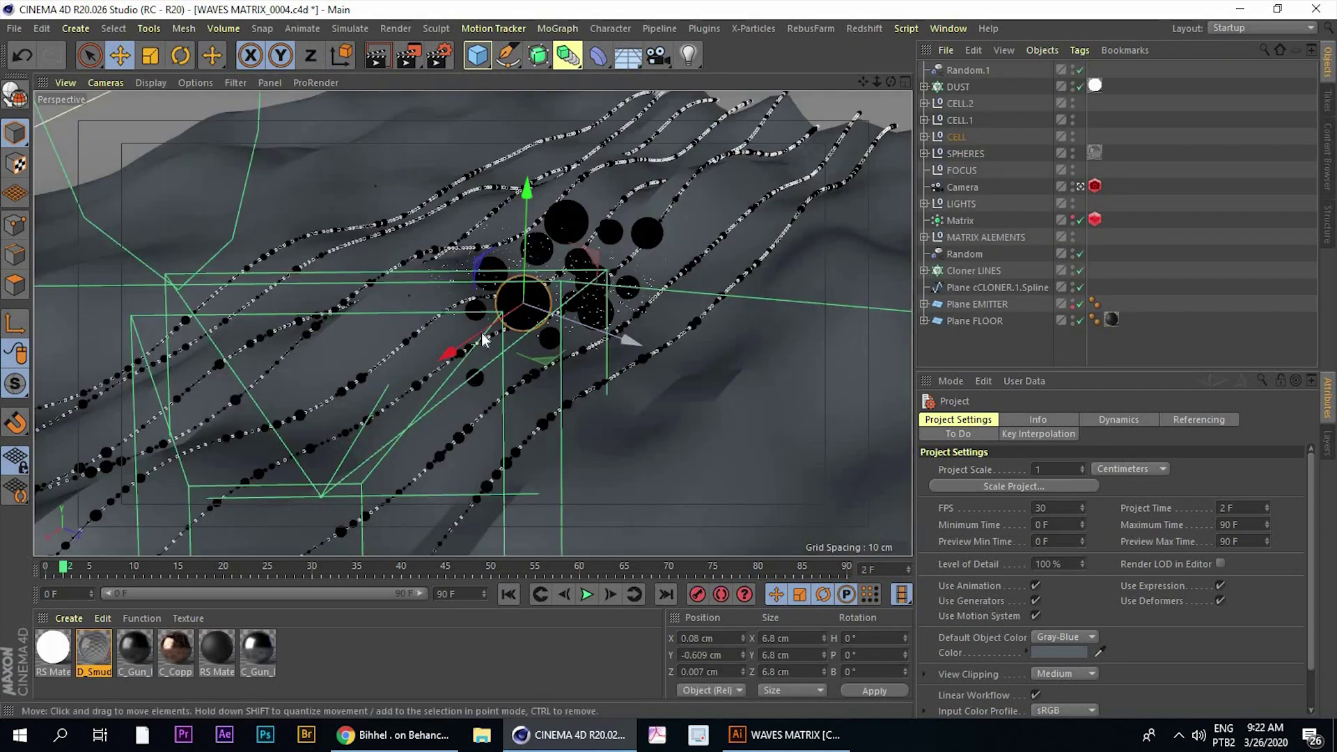
# Inspect the WAVES MATRIX scene at frame 60, then switch to the empty Untitled 2 project
pyautogui.middleClick(450, 319)
pyautogui.middleClick(252, 181)
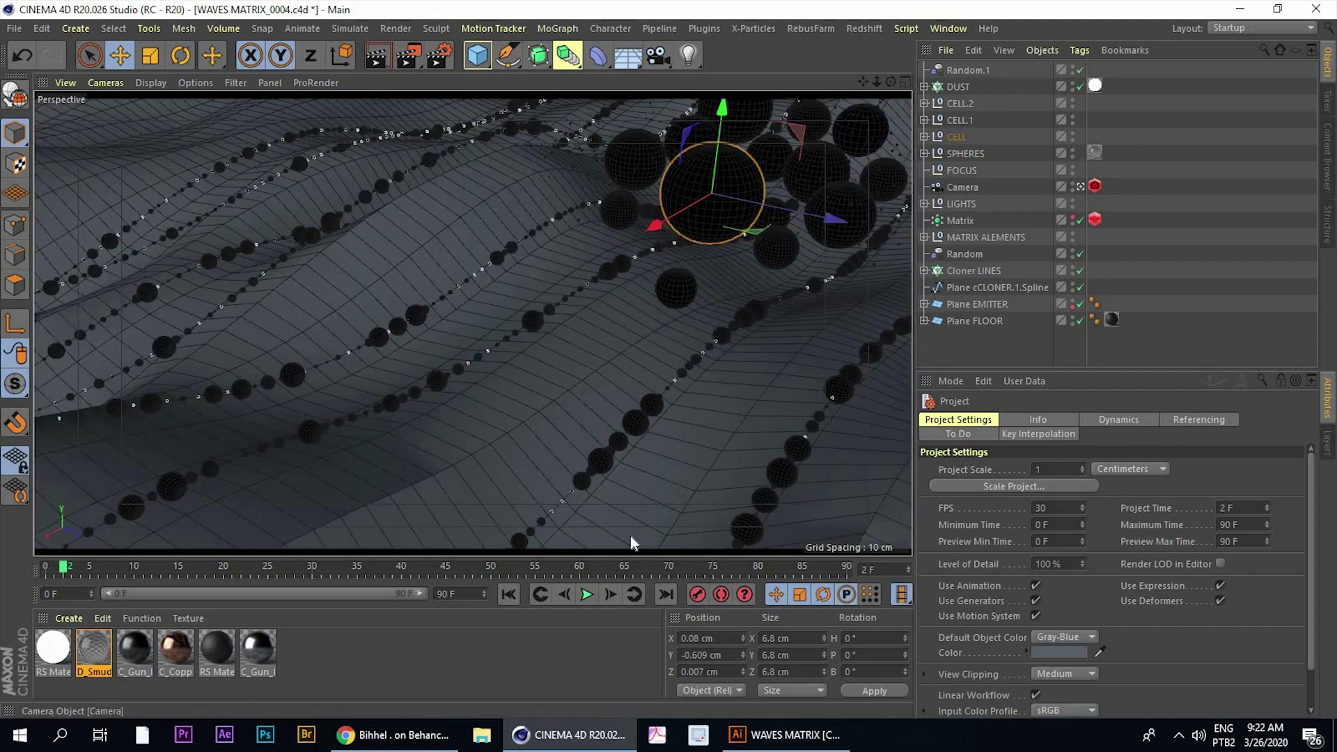
pyautogui.click(580, 568)
pyautogui.middleClick(499, 394)
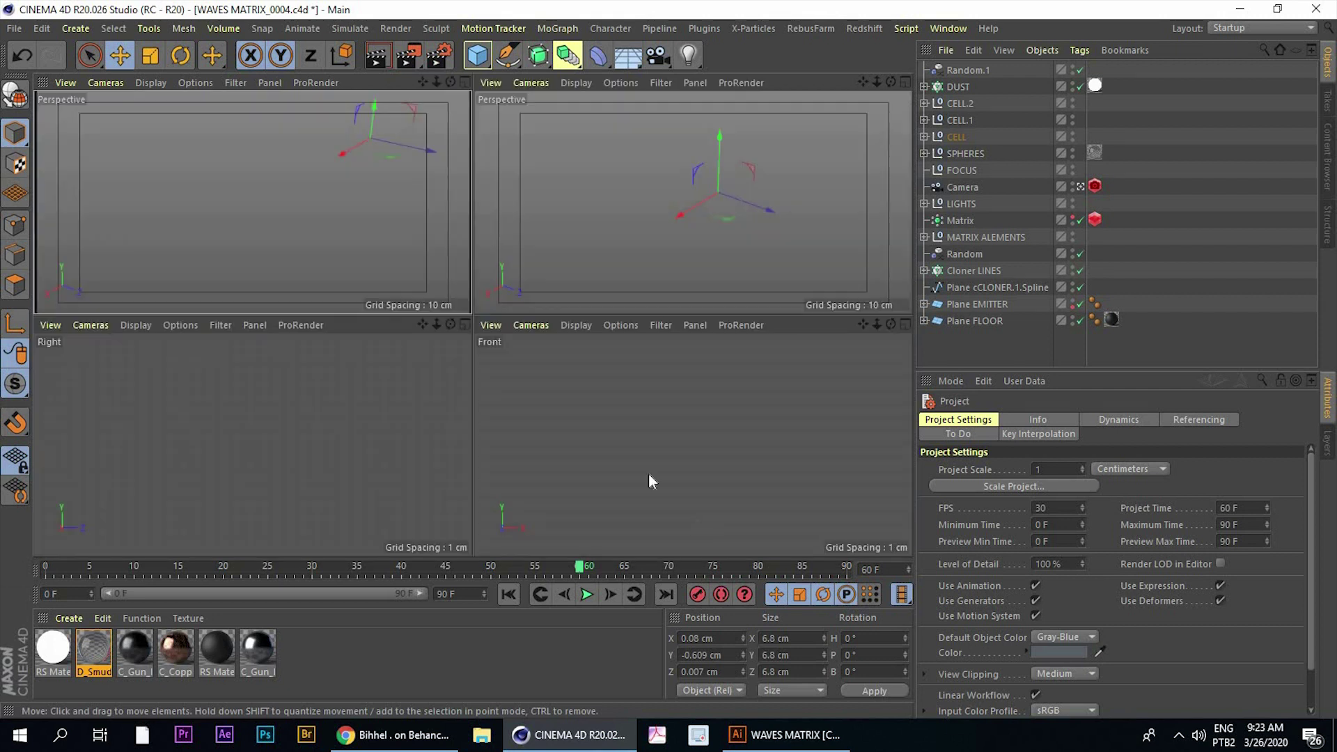
pyautogui.press('v')
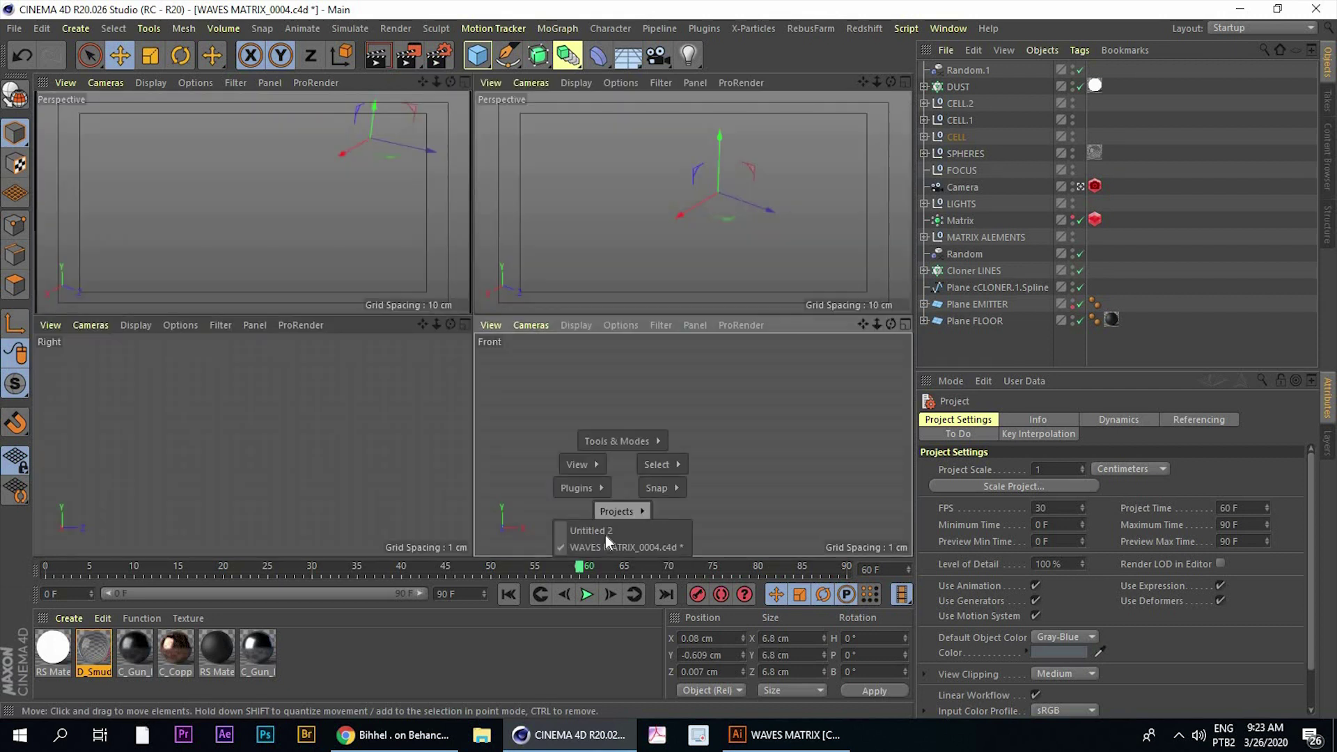
pyautogui.click(592, 530)
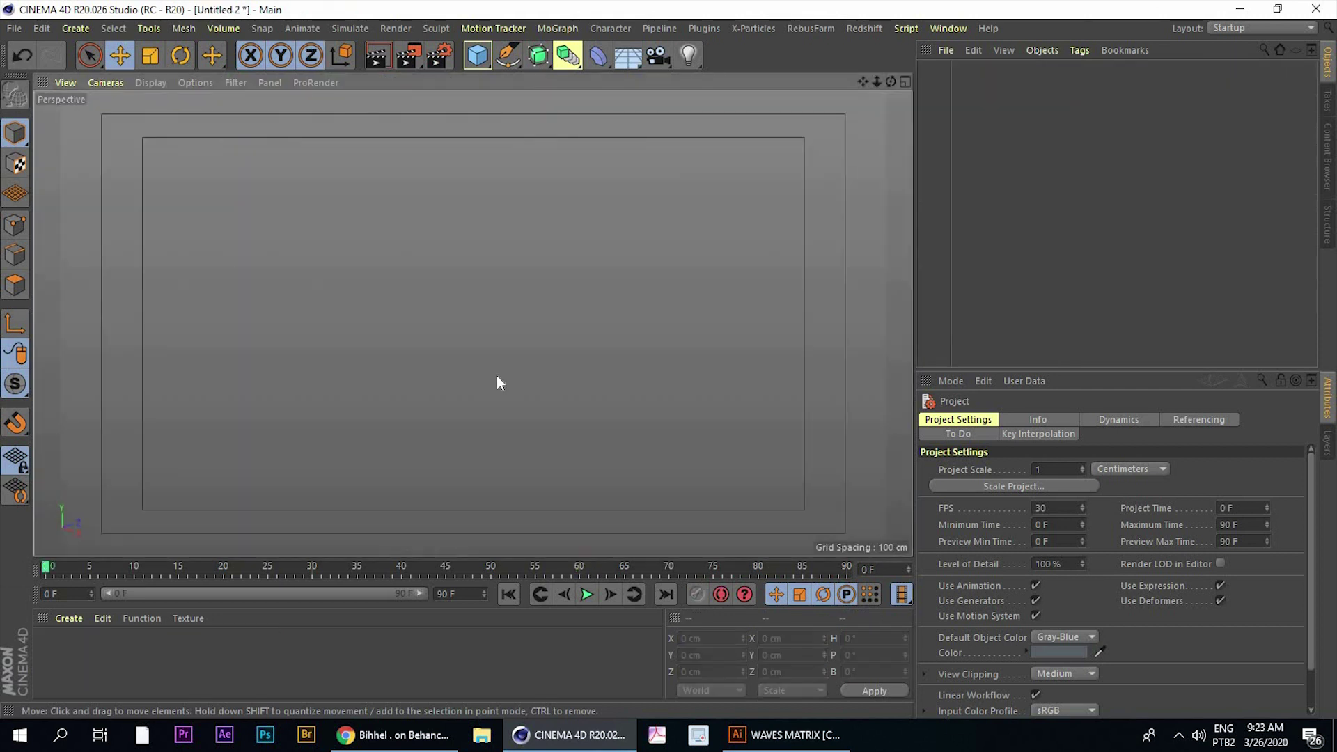
# Save the project under the file name TUTORIAL PORTUGUES in the WAVES MATRIX 3D folder
pyautogui.hotkey('ctrl', 's')
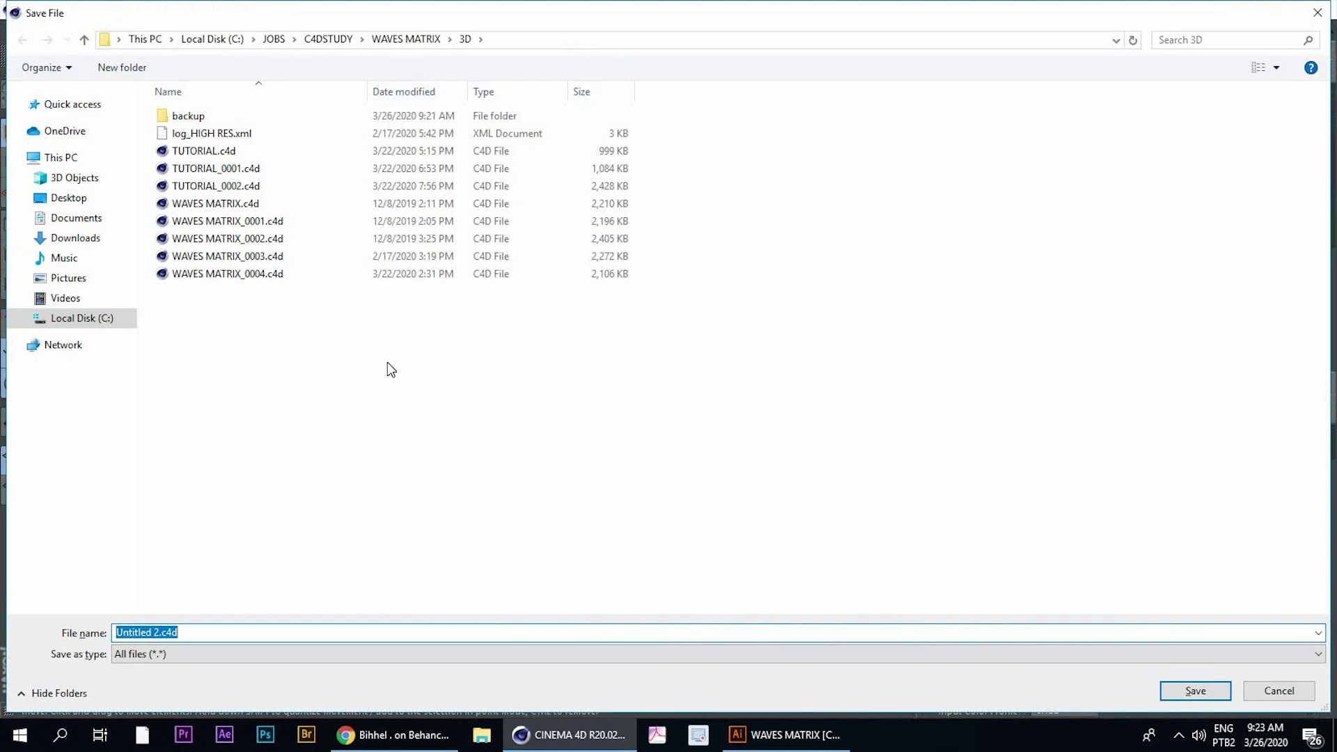
pyautogui.write('TUTO')
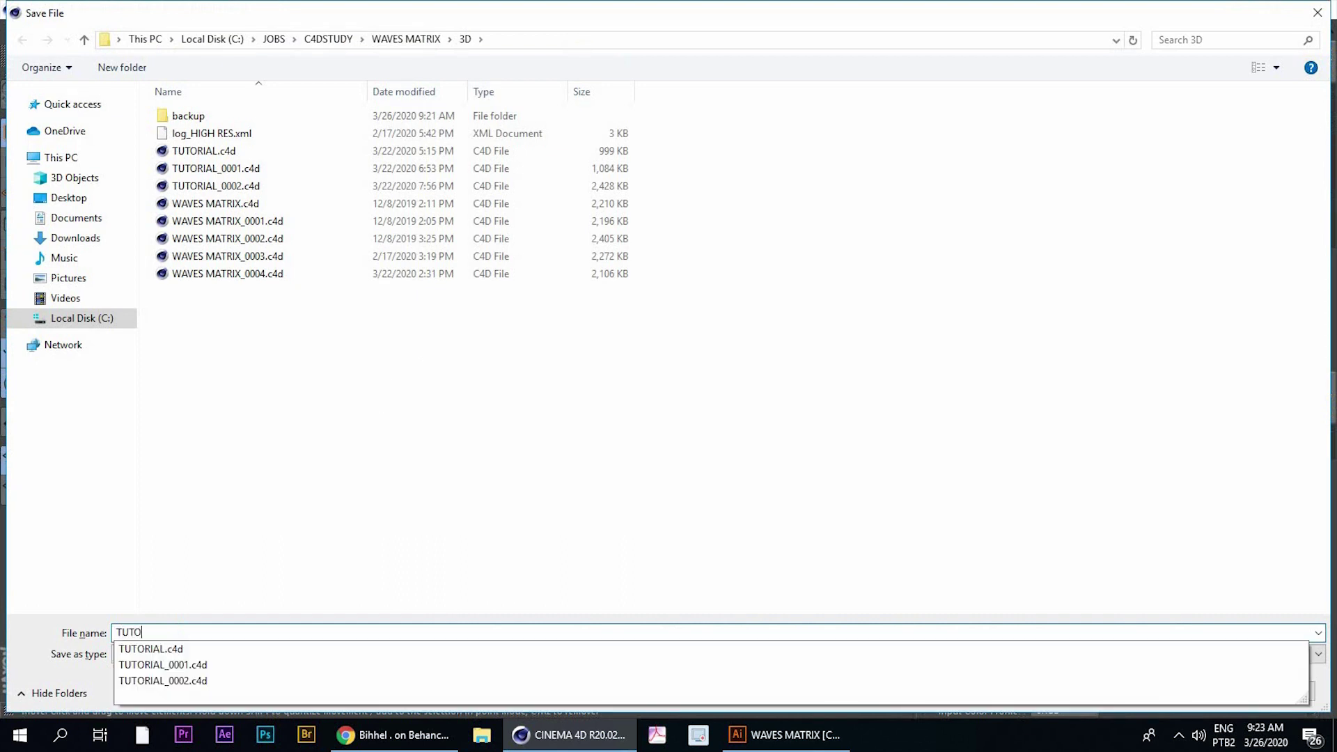
pyautogui.write('RIAL PORTUGUES')
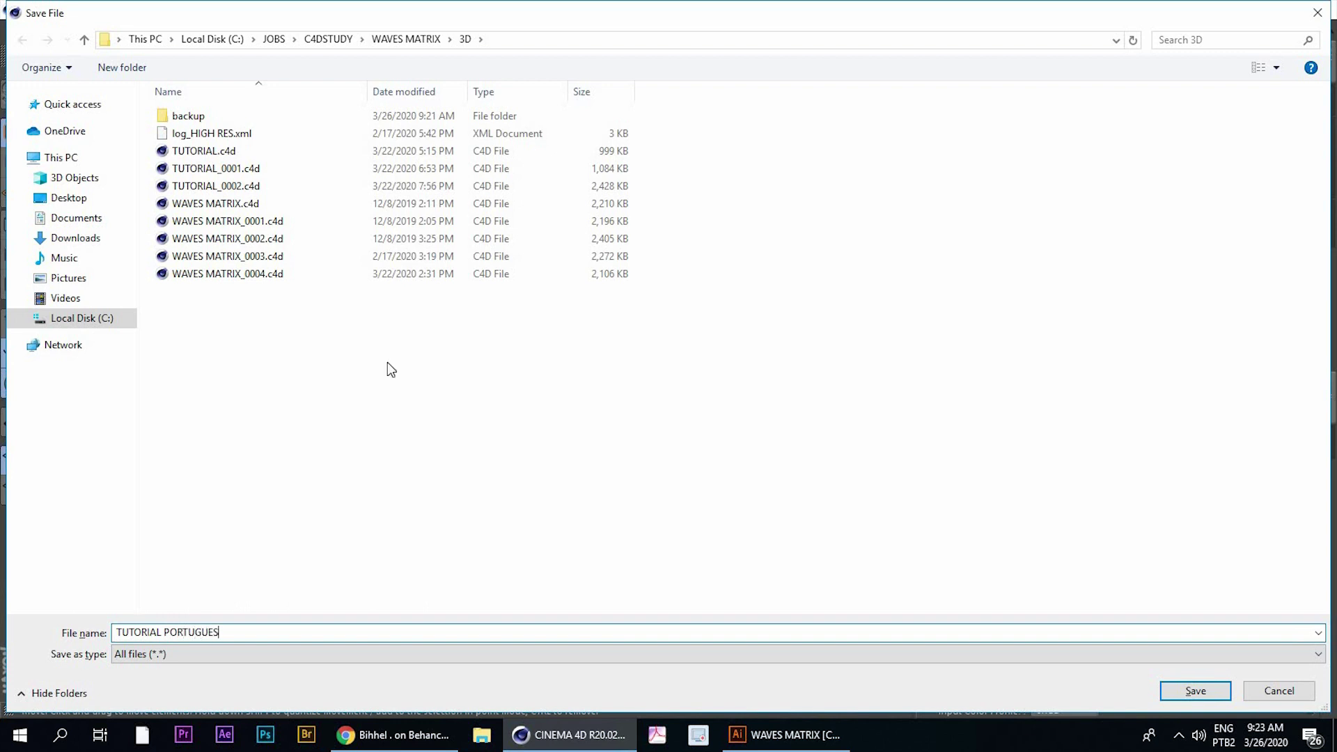
pyautogui.press('Return')
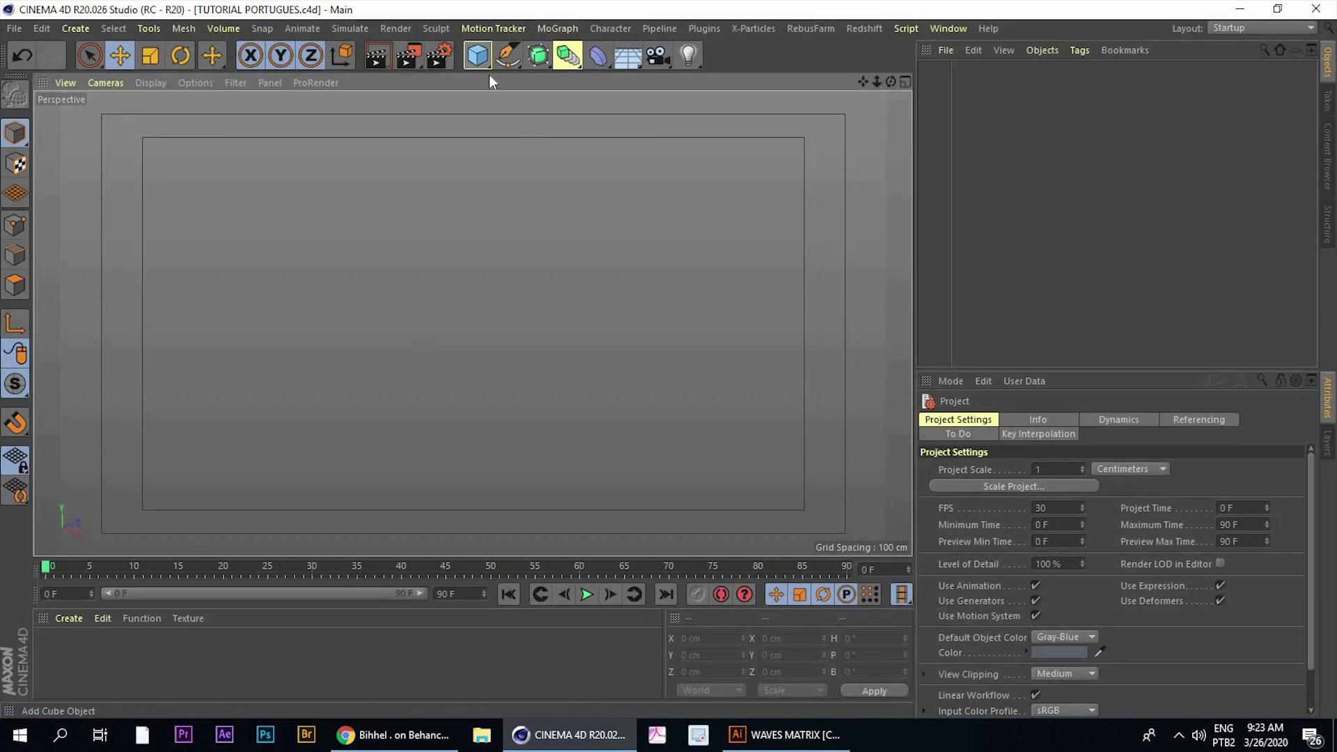
# Add a 400 × 400 cm Plane primitive to the scene
pyautogui.click(478, 56)
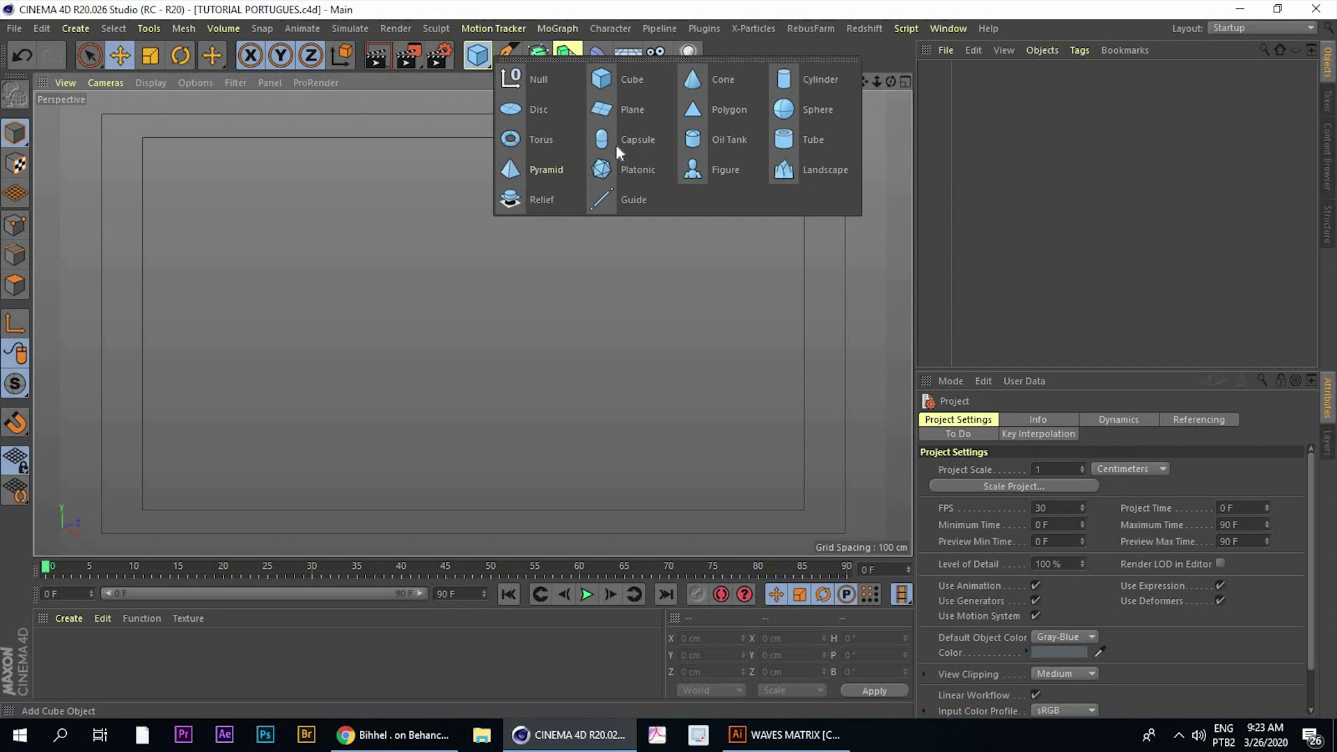
pyautogui.click(597, 110)
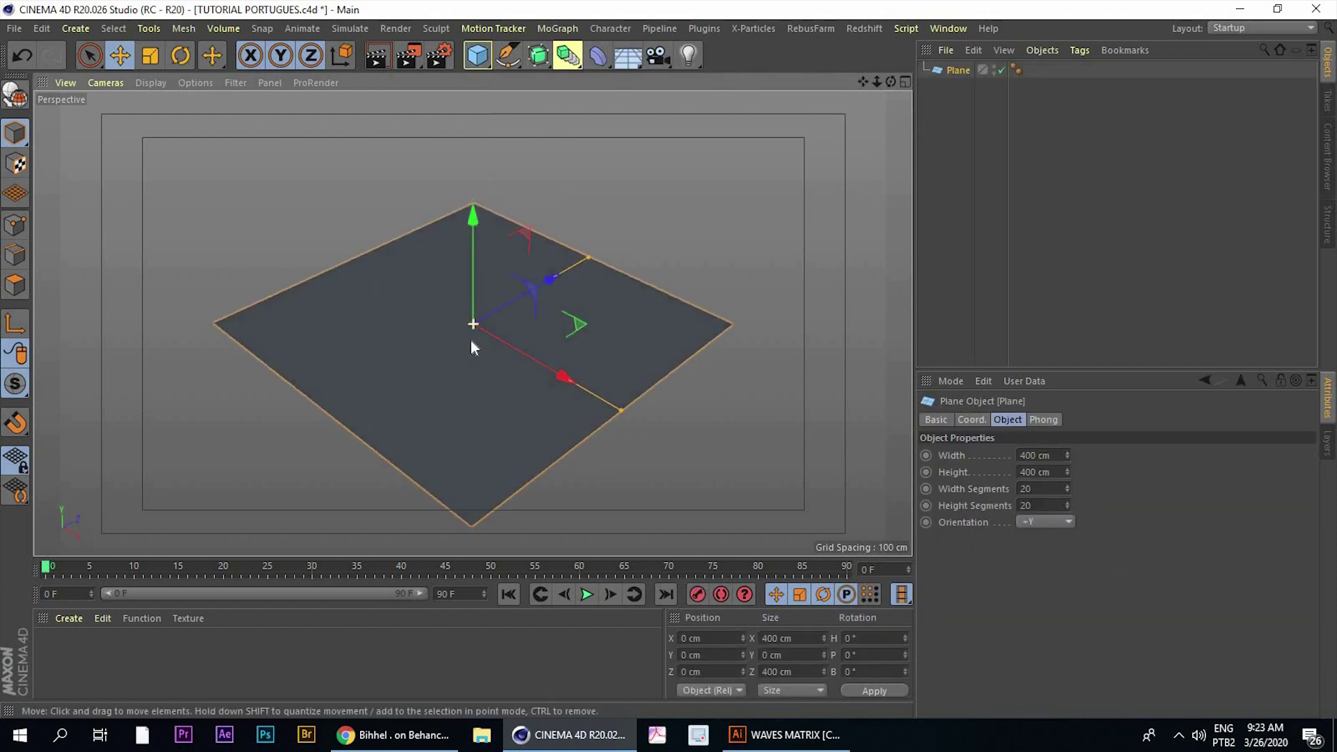
pyautogui.scroll(2, 473, 342)
pyautogui.scroll(2, 487, 334)
pyautogui.scroll(1, 487, 344)
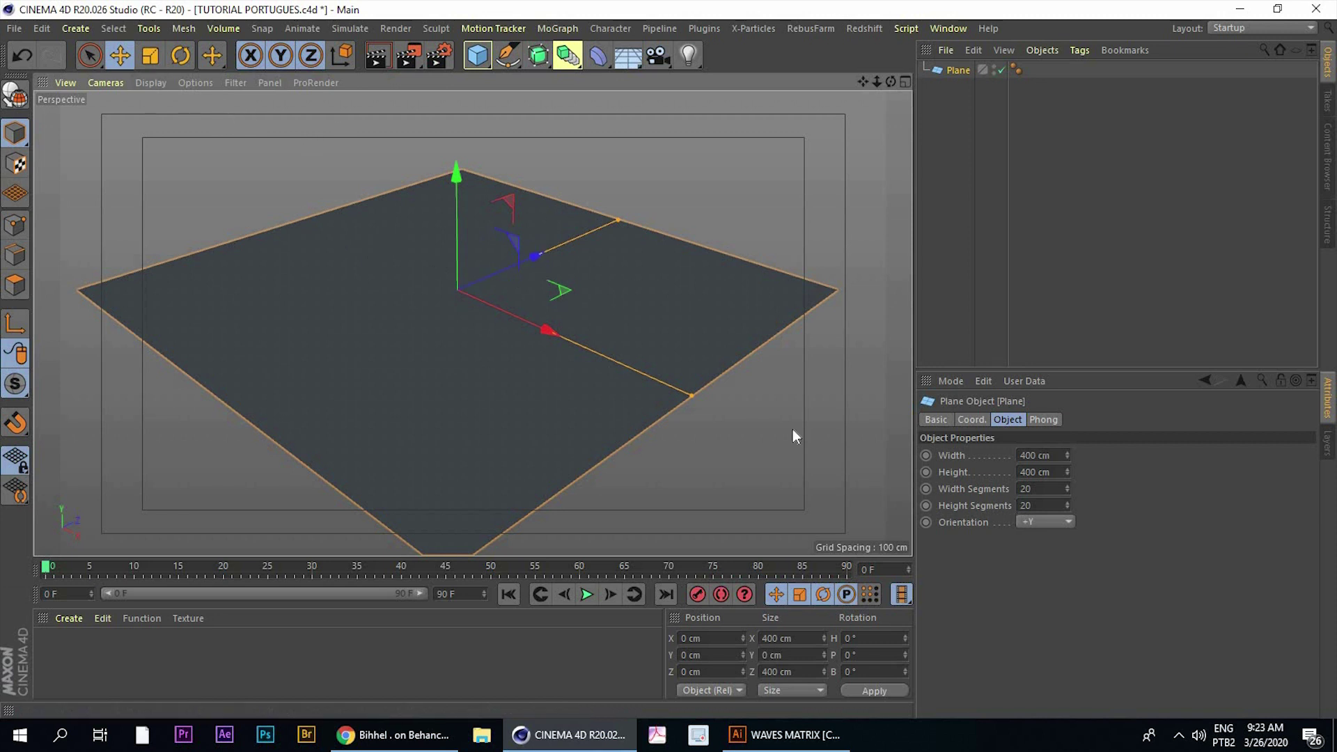
# Switch the viewport display to Gouraud Shading (Lines) to show the plane's polygons
pyautogui.press('n')
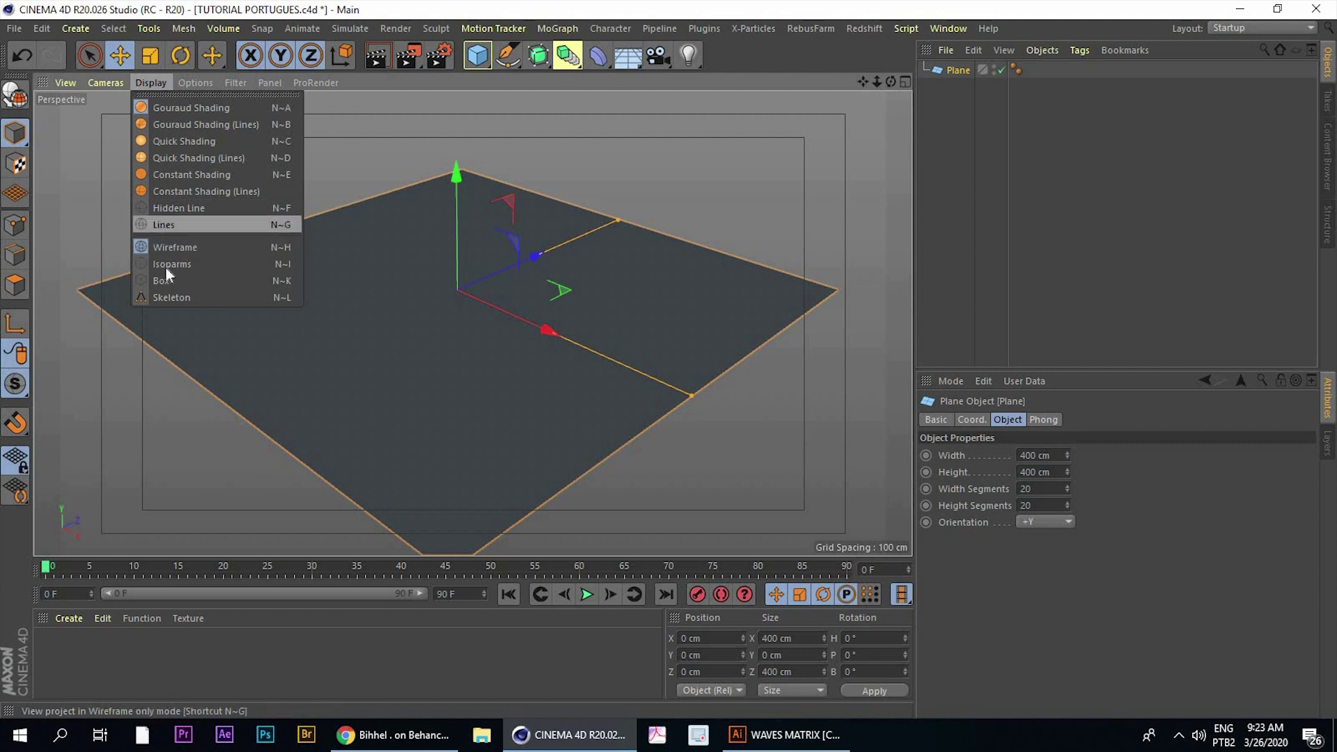
pyautogui.click(166, 225)
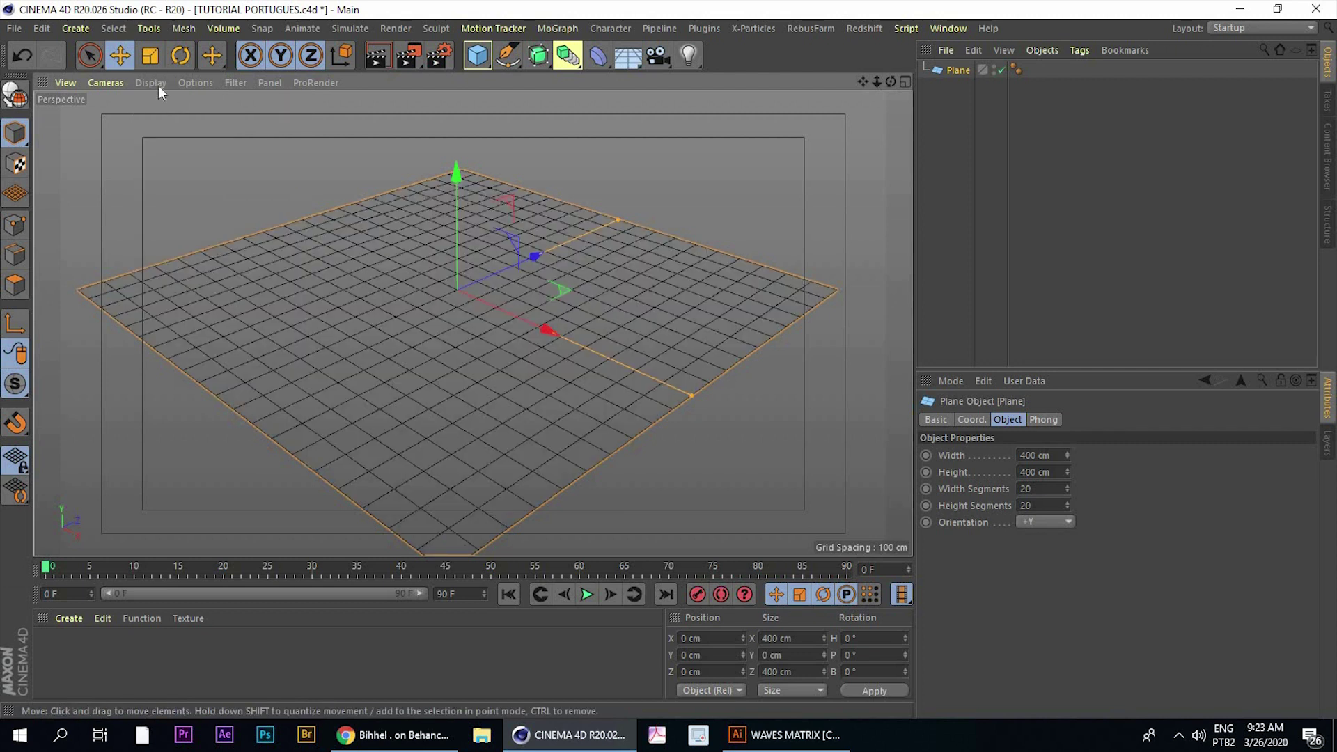
pyautogui.click(151, 82)
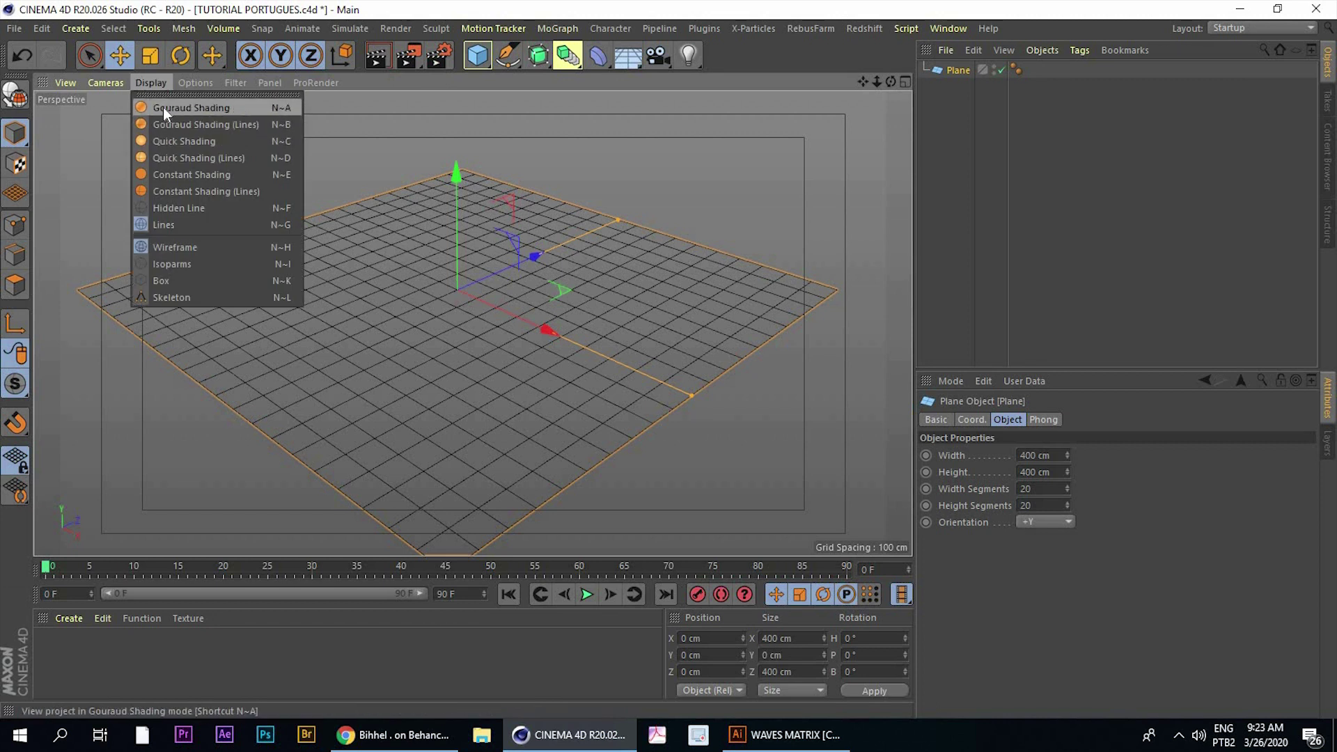
pyautogui.click(165, 140)
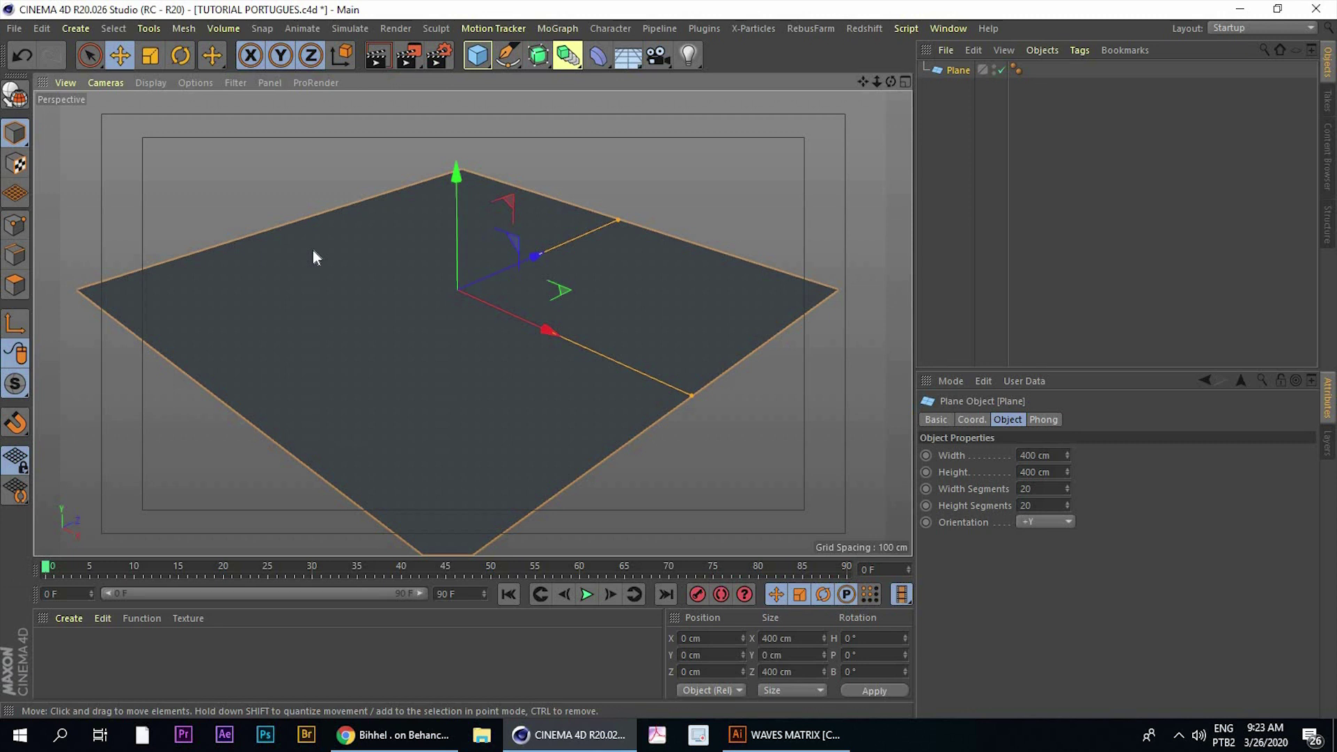
pyautogui.press('n')
pyautogui.press('n')
pyautogui.press('b')
pyautogui.keyDown('alt'); pyautogui.moveTo(490, 340); pyautogui.dragTo(495, 333); pyautogui.keyUp('alt')
pyautogui.press('n')
pyautogui.press('a')
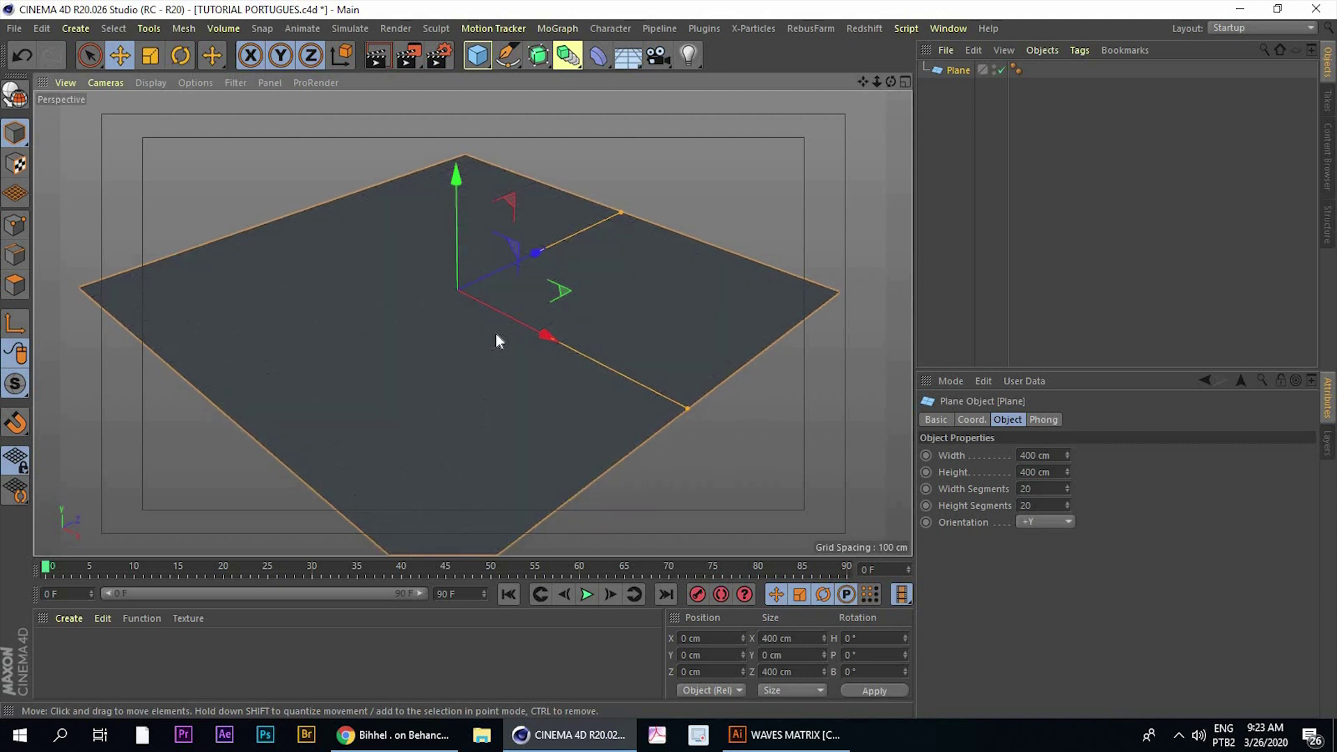
pyautogui.press('n')
pyautogui.press('b')
pyautogui.scroll(3, 472, 296)
pyautogui.scroll(3, 403, 282)
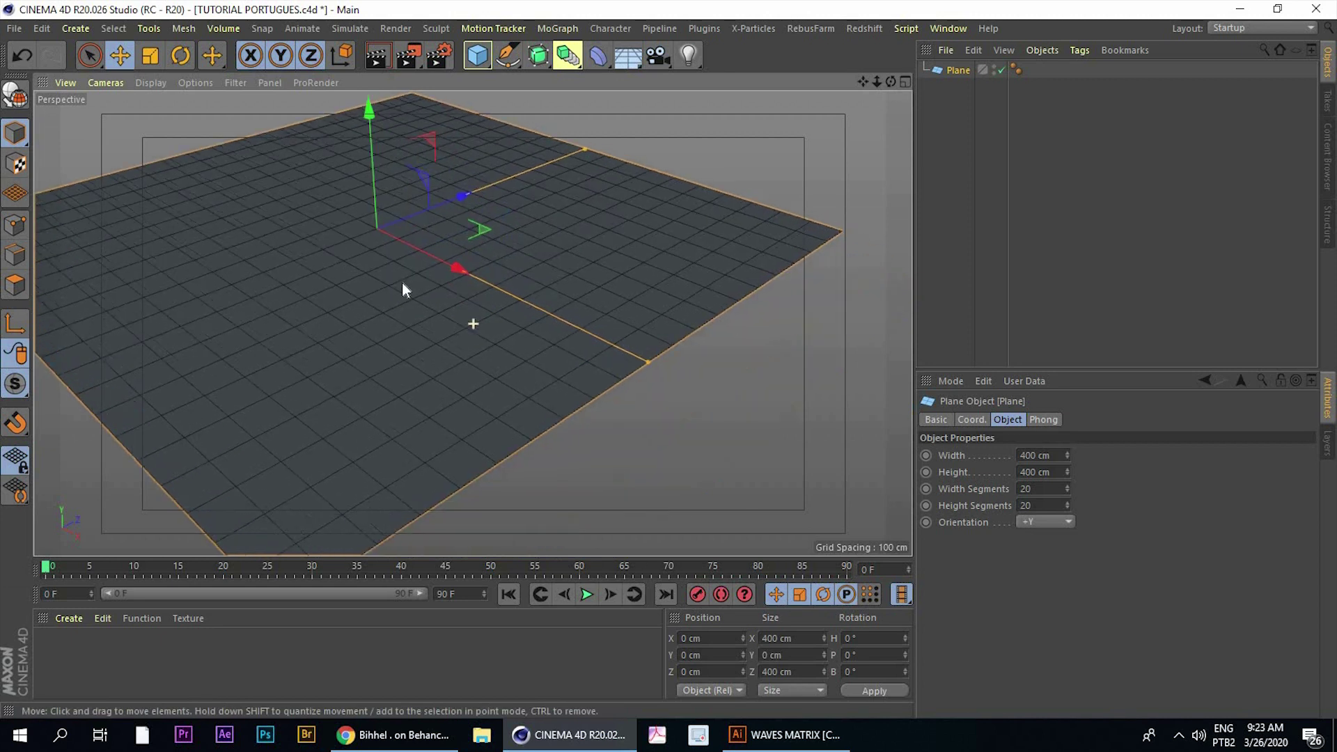
# Set the Plane's width and height segments to 80
pyautogui.click(978, 517)
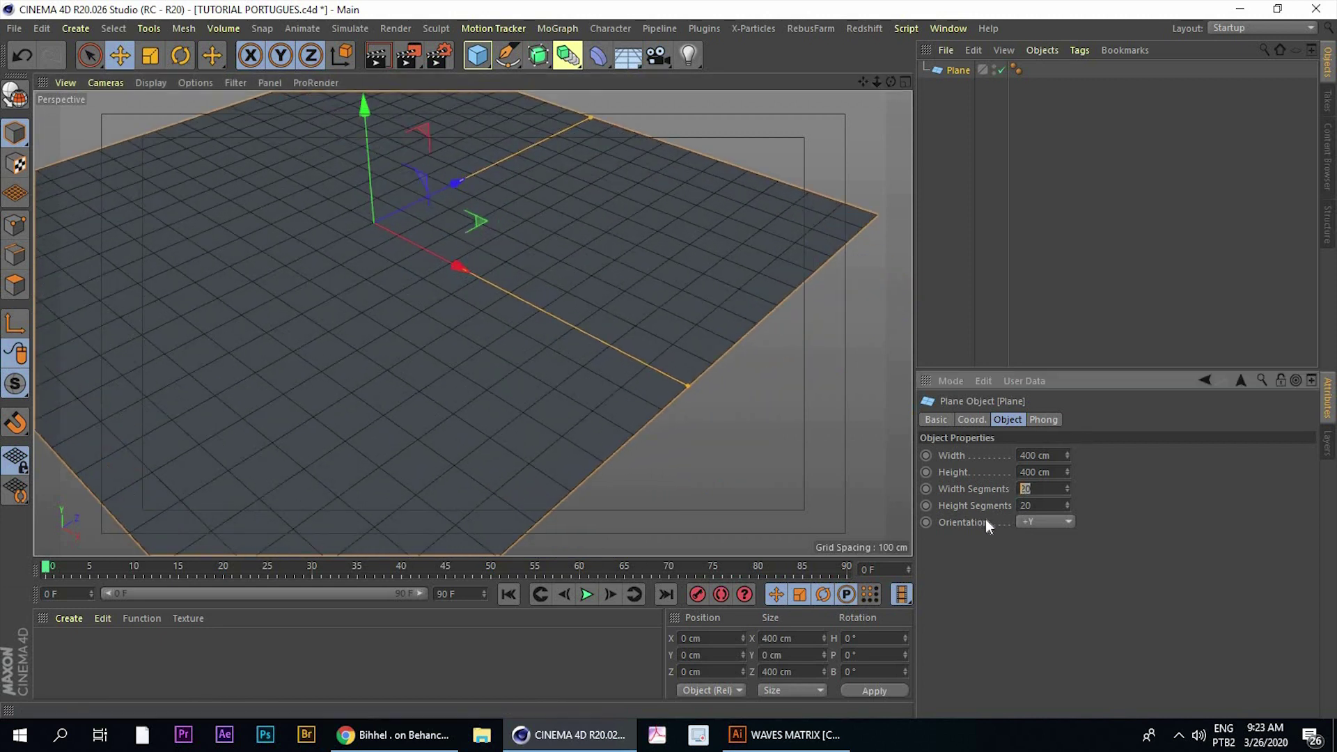
pyautogui.write('80')
pyautogui.press('Return')
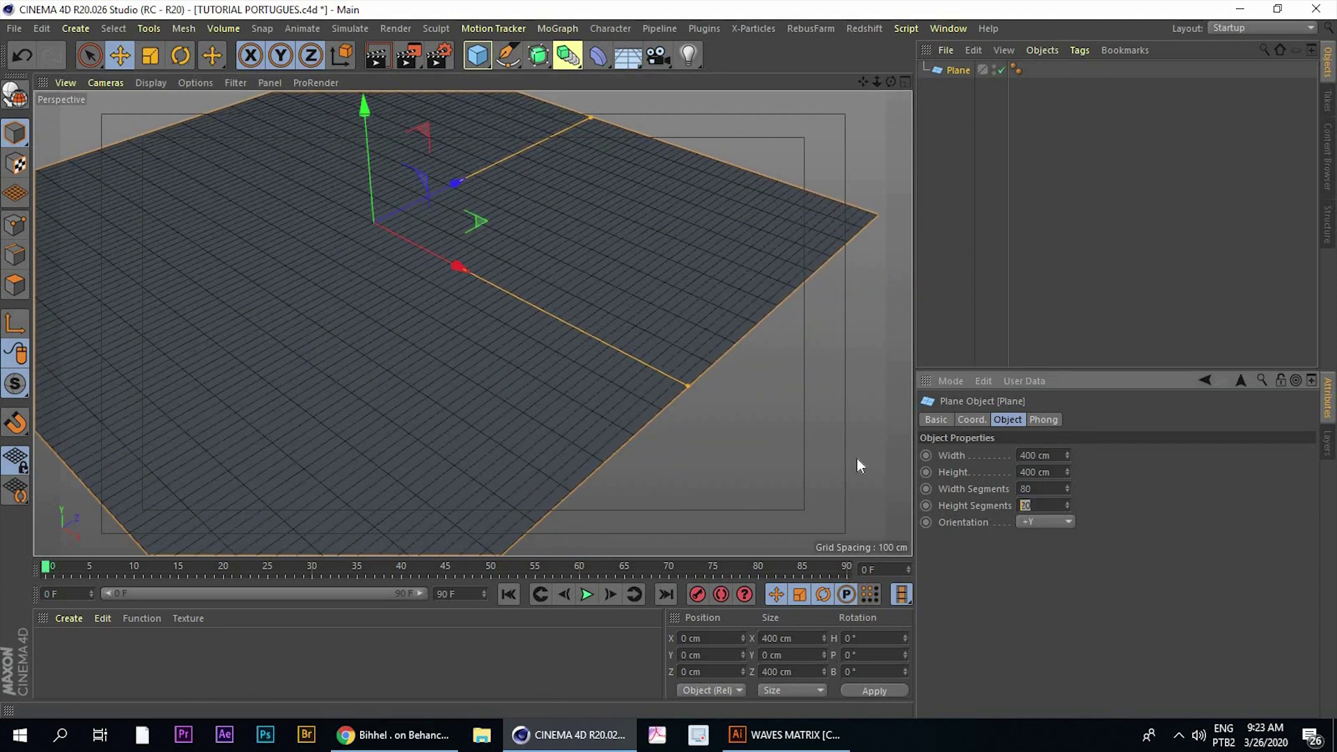
pyautogui.moveTo(701, 385)
pyautogui.keyDown('alt'); pyautogui.mouseDown()
pyautogui.moveTo(581, 288)
pyautogui.moveTo(595, 221)
pyautogui.mouseUp(); pyautogui.keyUp('alt')
pyautogui.scroll(-2, 557, 288)
pyautogui.scroll(1, 560, 283)
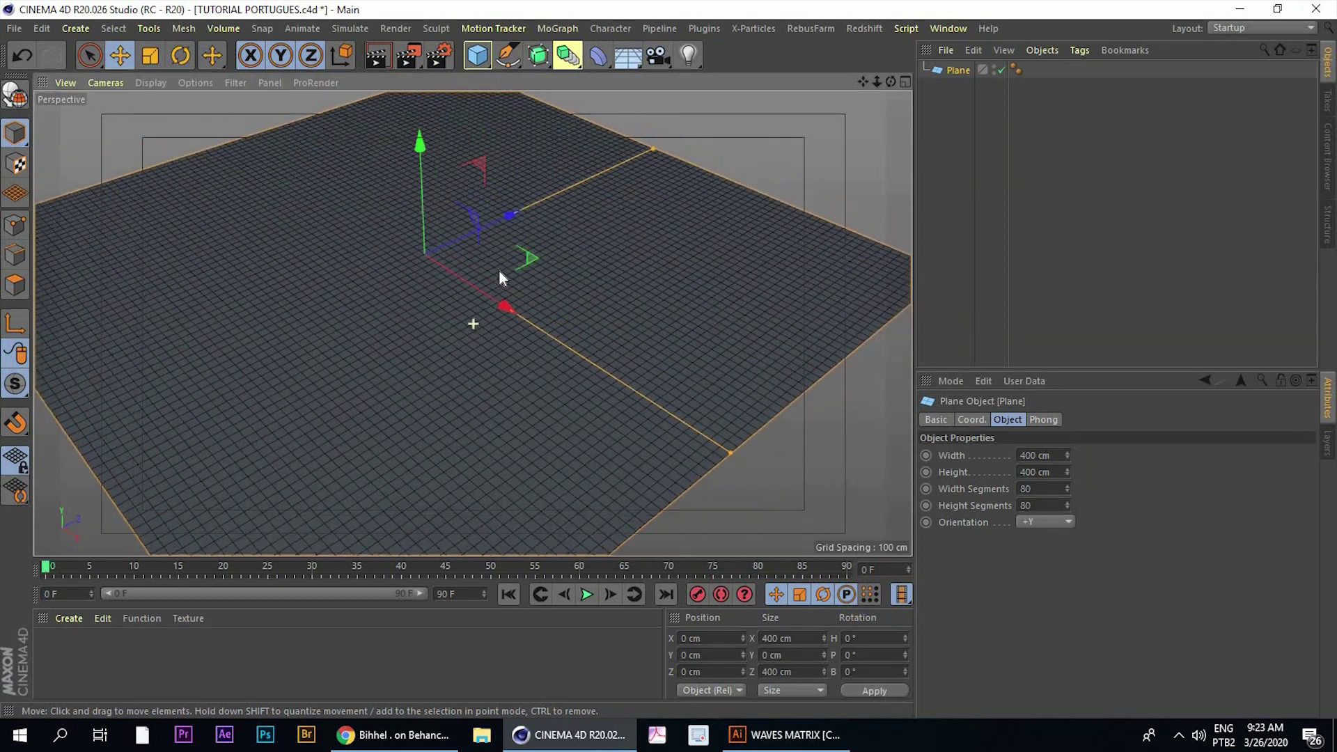
# Delete the cube and add a Displacer deformer
pyautogui.click(478, 59)
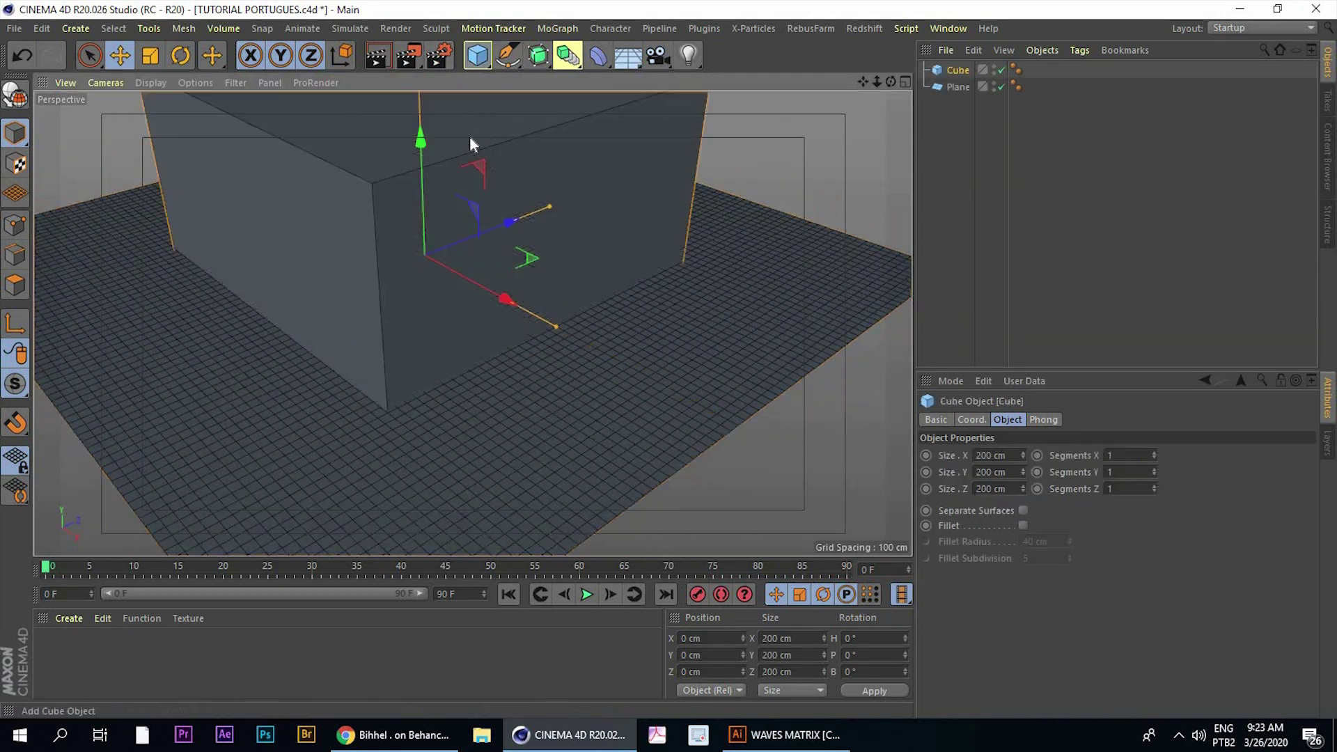
pyautogui.press('Delete')
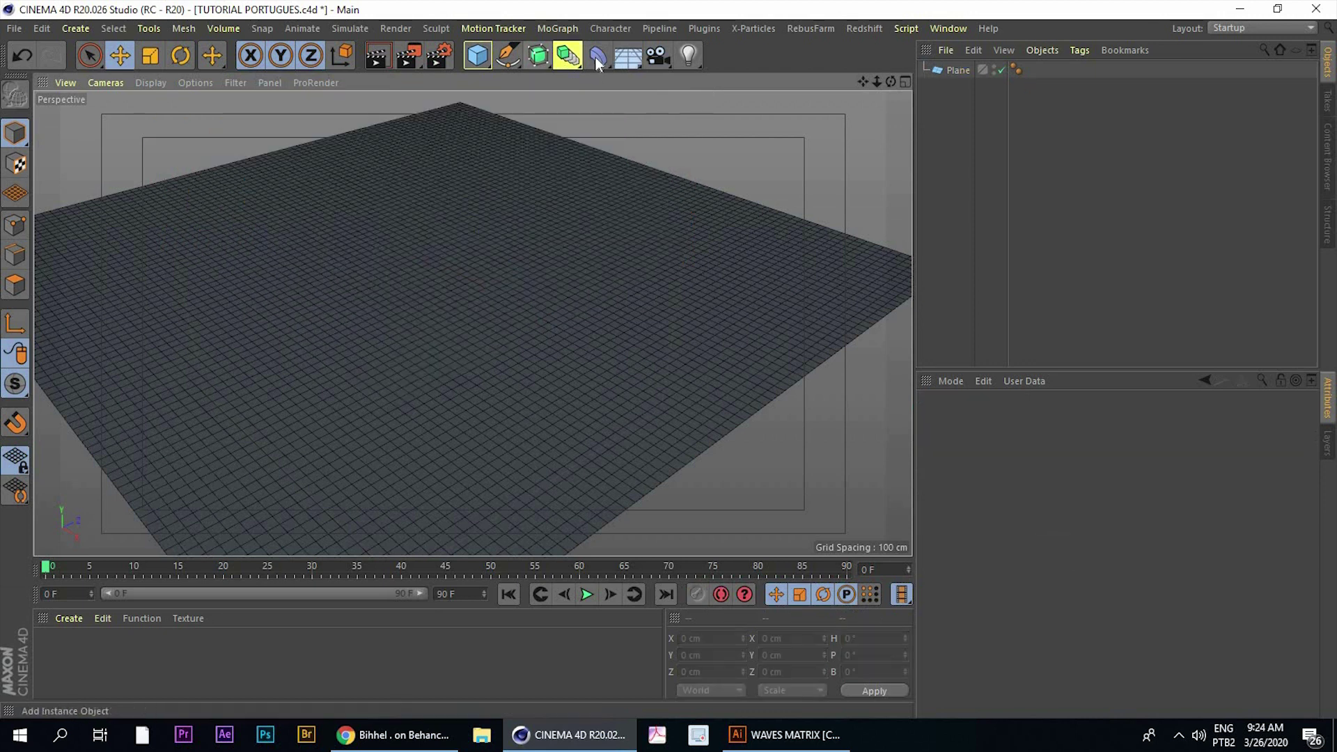
pyautogui.click(597, 56)
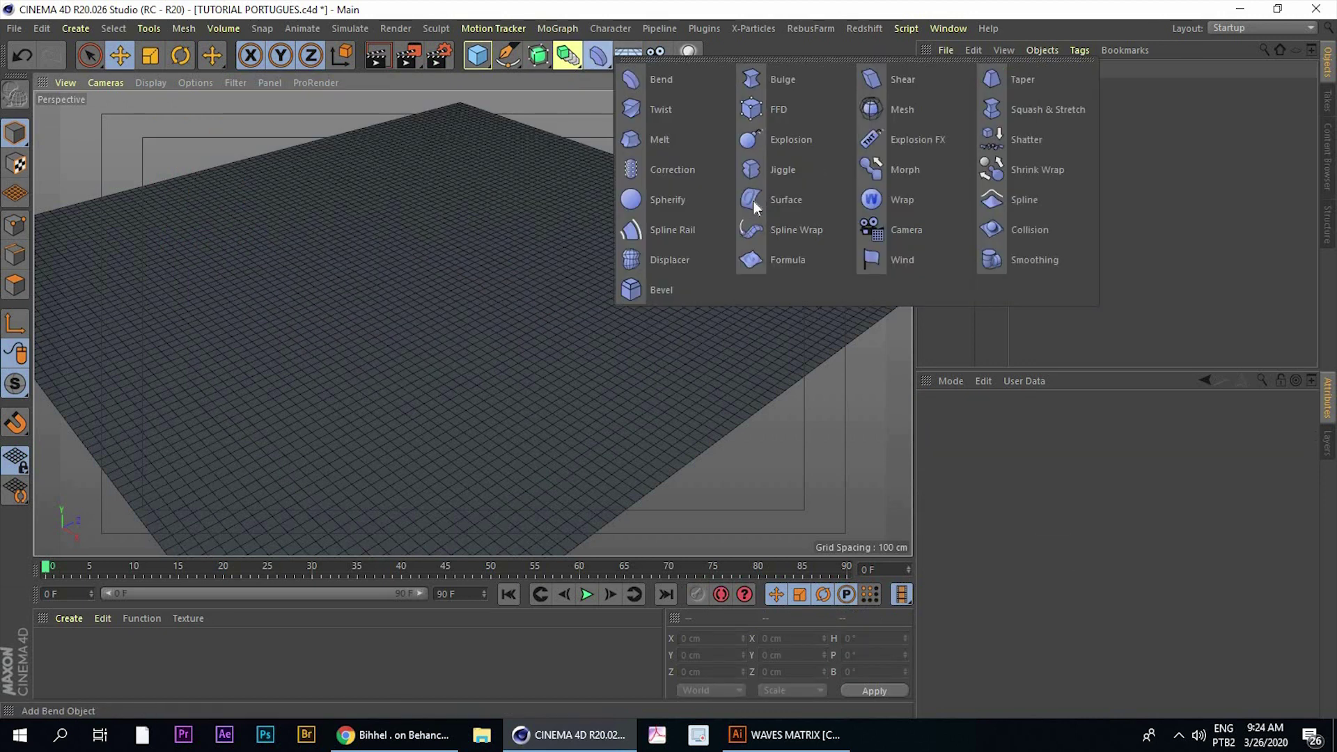
pyautogui.click(634, 263)
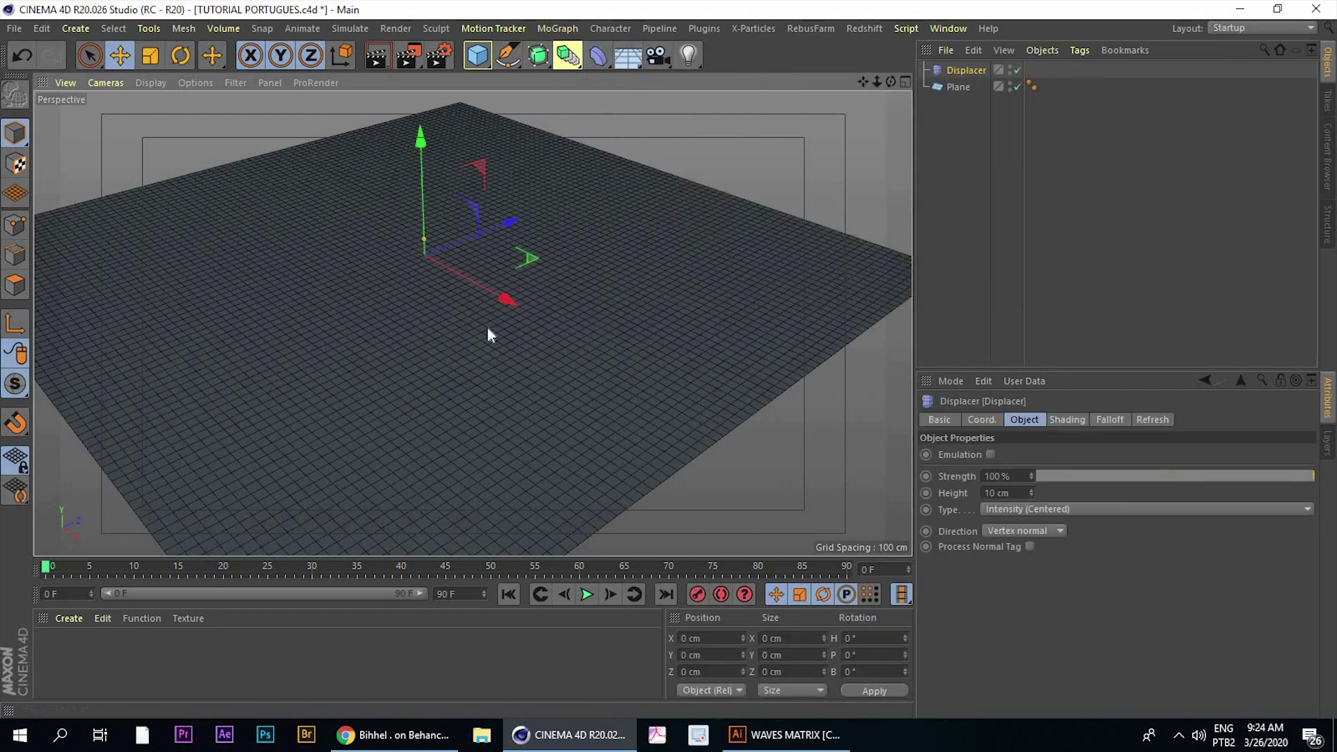
# Nest the Displacer under the Plane in the Object Manager
pyautogui.moveTo(337, 256)
pyautogui.keyDown('alt'); pyautogui.mouseDown()
pyautogui.moveTo(259, 288)
pyautogui.moveTo(386, 310)
pyautogui.mouseUp(); pyautogui.keyUp('alt')
pyautogui.keyDown('alt'); pyautogui.moveTo(545, 261); pyautogui.dragTo(820, 382); pyautogui.keyUp('alt')
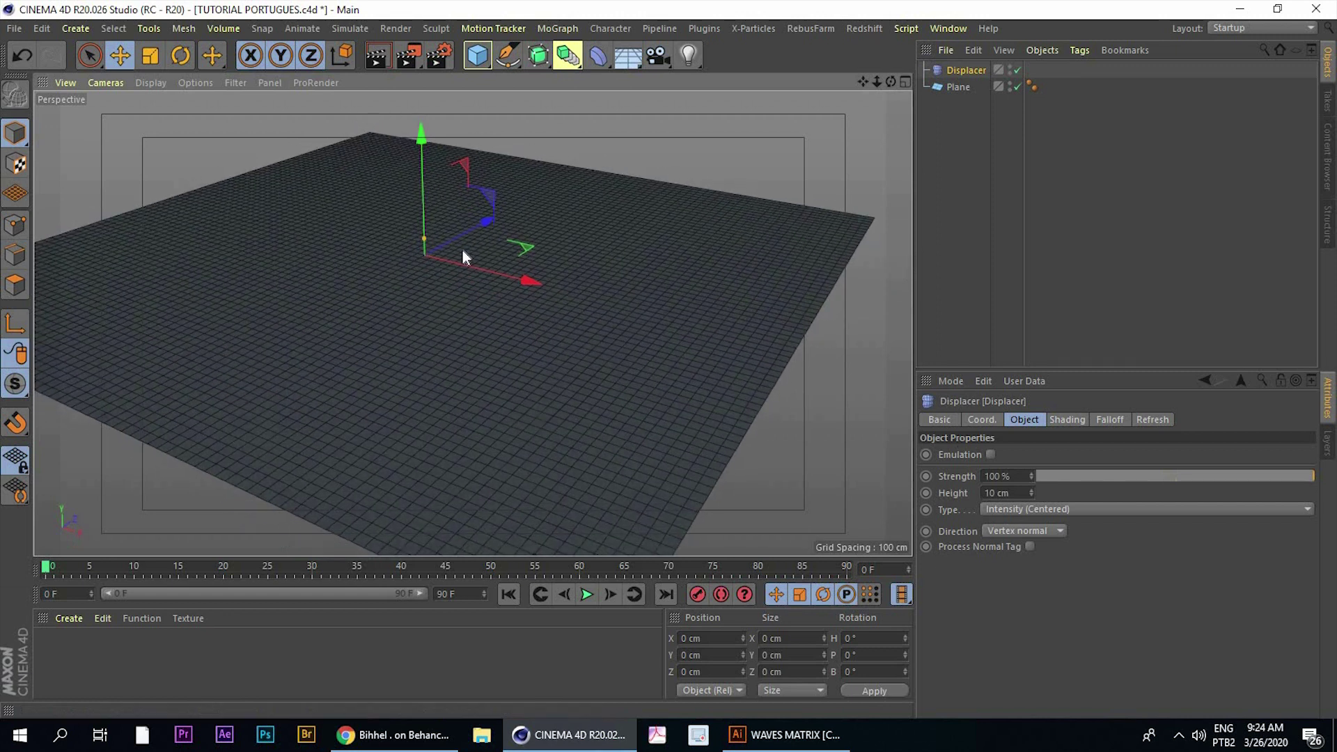
pyautogui.moveTo(448, 263)
pyautogui.keyDown('alt'); pyautogui.mouseDown()
pyautogui.moveTo(448, 288)
pyautogui.moveTo(489, 255)
pyautogui.moveTo(455, 254)
pyautogui.moveTo(449, 209)
pyautogui.mouseUp(); pyautogui.keyUp('alt')
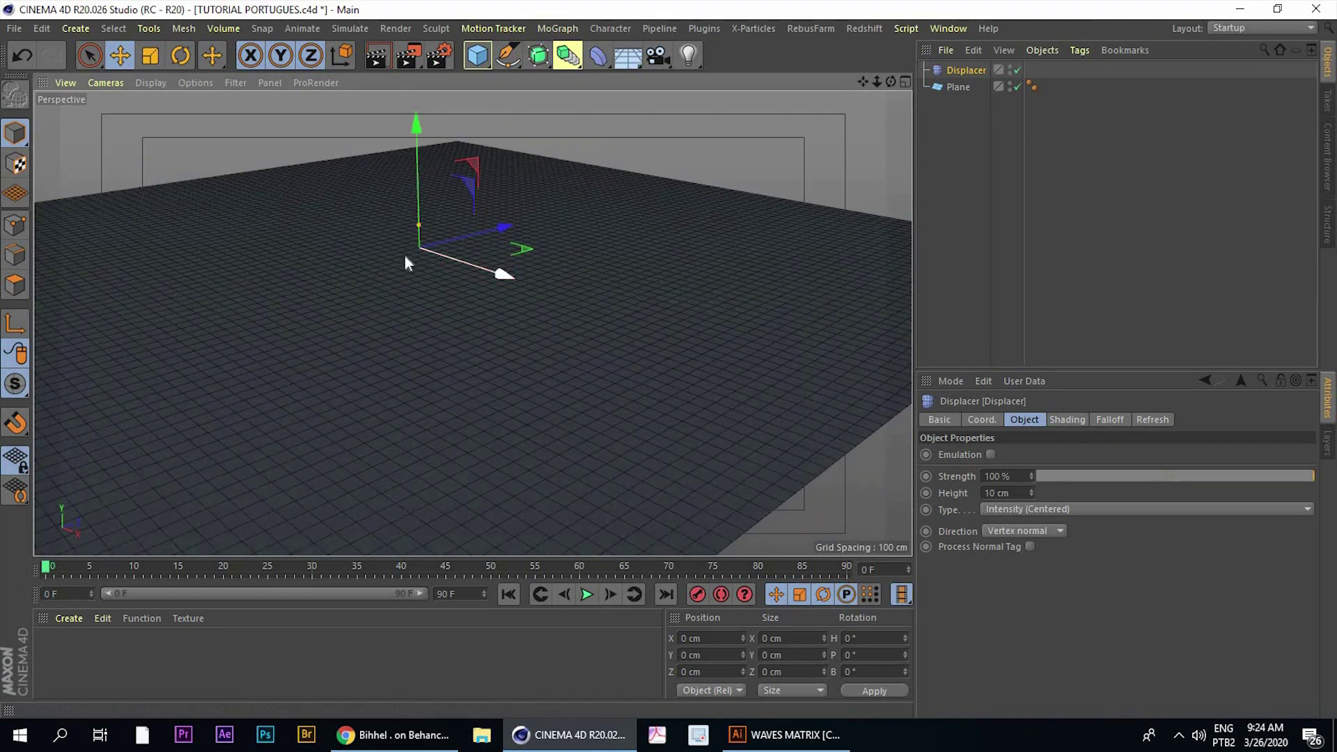
pyautogui.moveTo(404, 256)
pyautogui.keyDown('alt'); pyautogui.mouseDown()
pyautogui.moveTo(436, 246)
pyautogui.moveTo(425, 230)
pyautogui.mouseUp(); pyautogui.keyUp('alt')
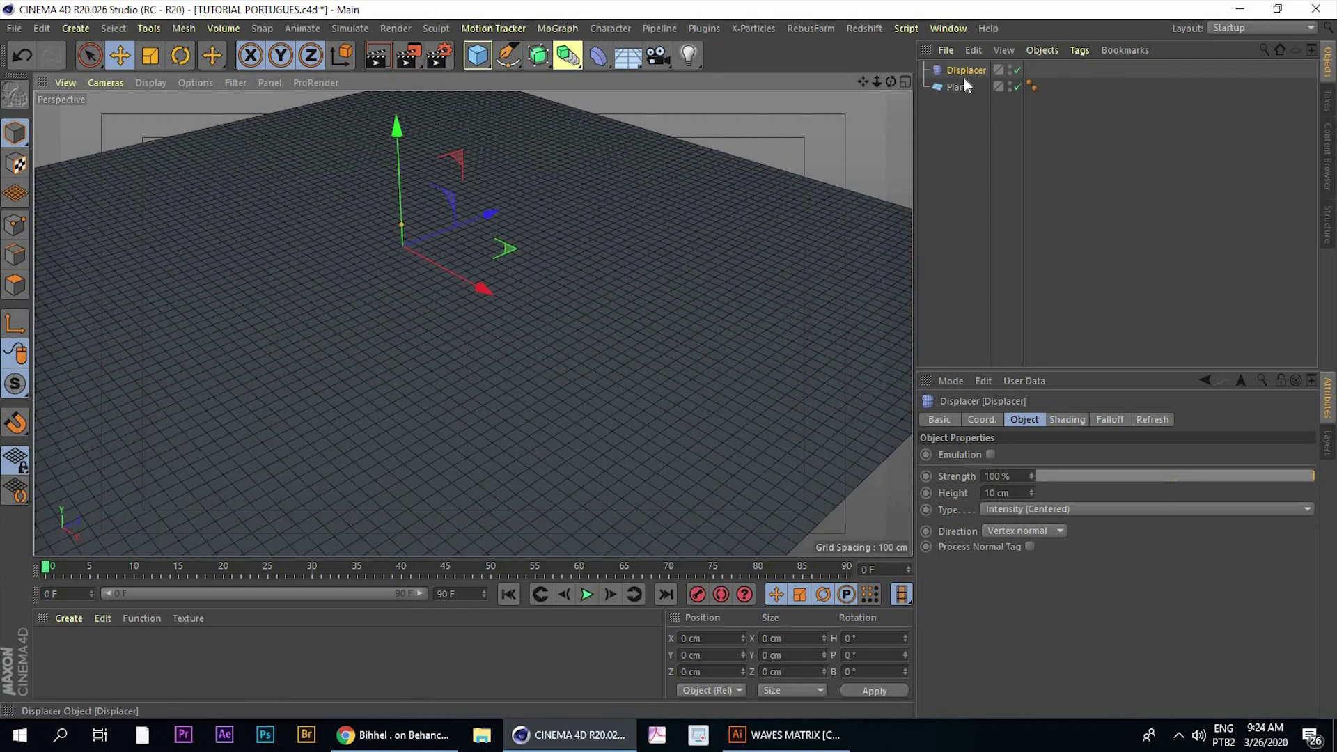
pyautogui.moveTo(964, 71); pyautogui.dragTo(960, 84)
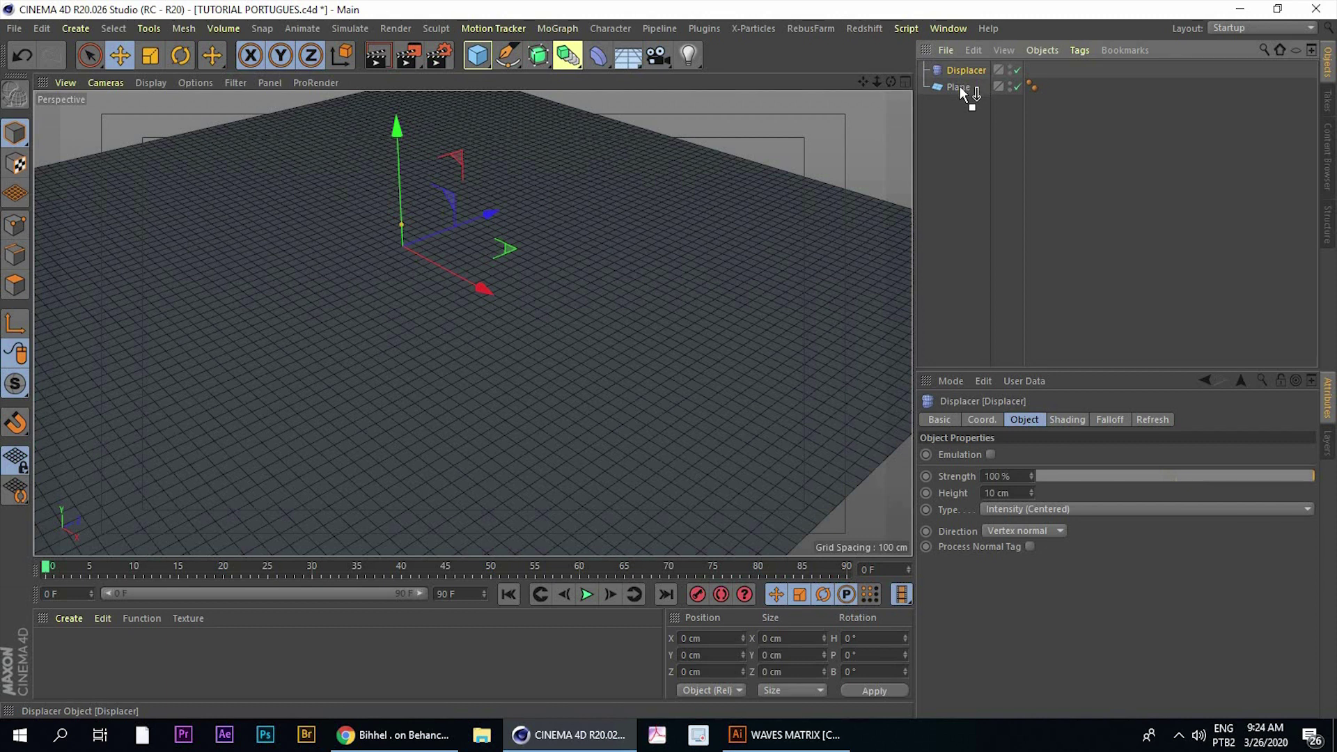
pyautogui.moveTo(962, 89); pyautogui.dragTo(966, 93)
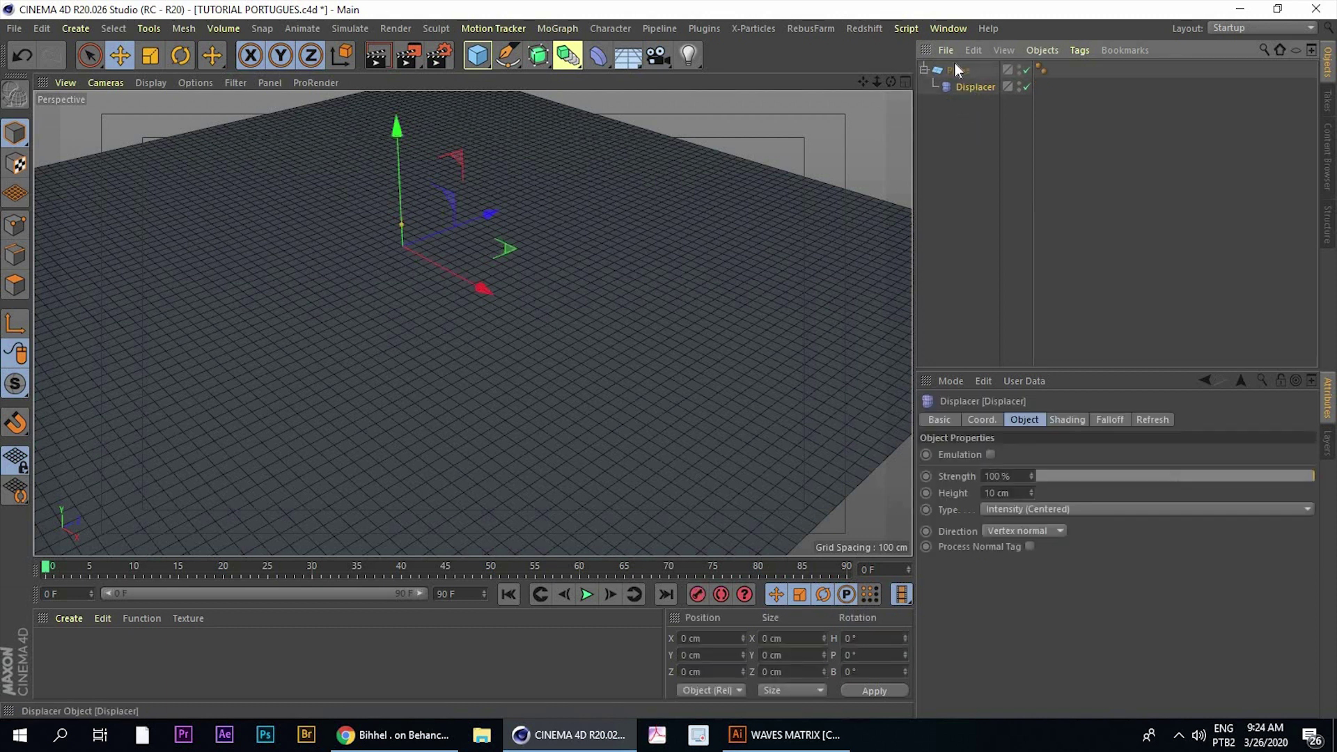
pyautogui.click(957, 70)
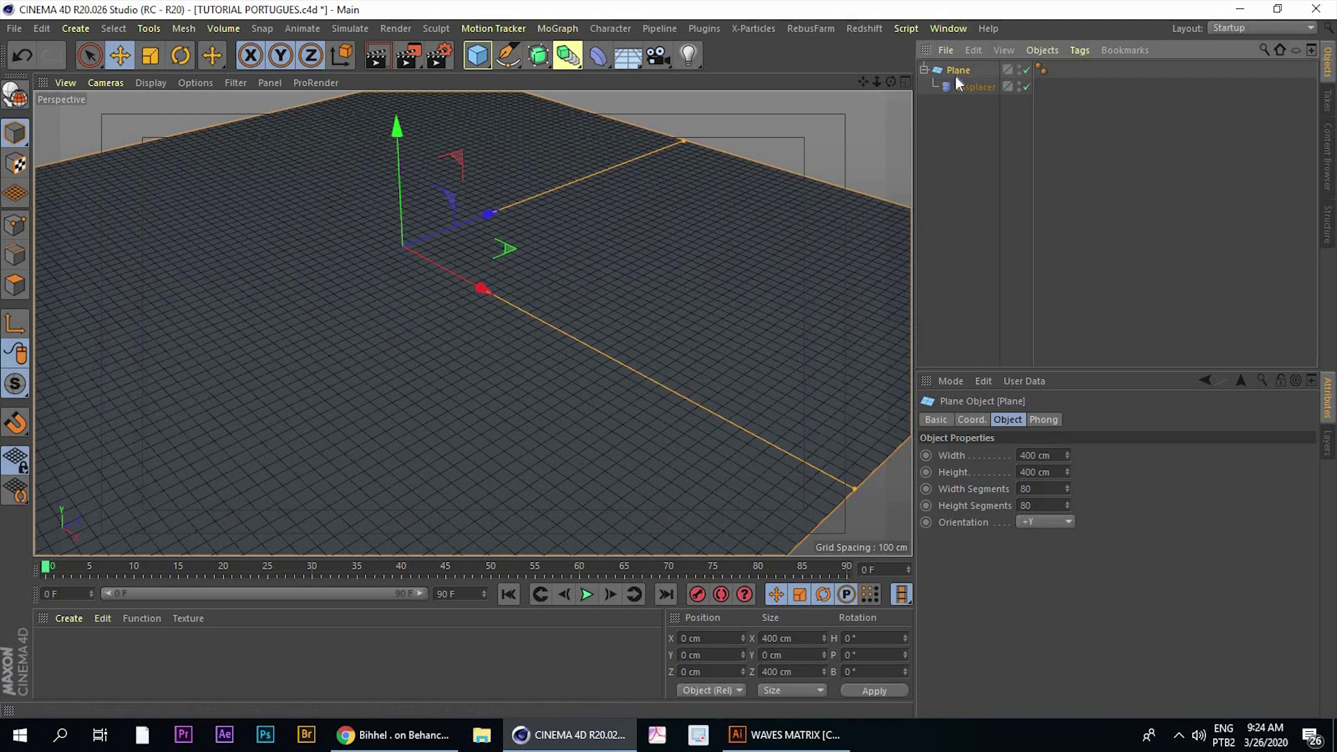
# Set the Displacer's shader to Noise and open the Noise shader settings
pyautogui.press('Down')
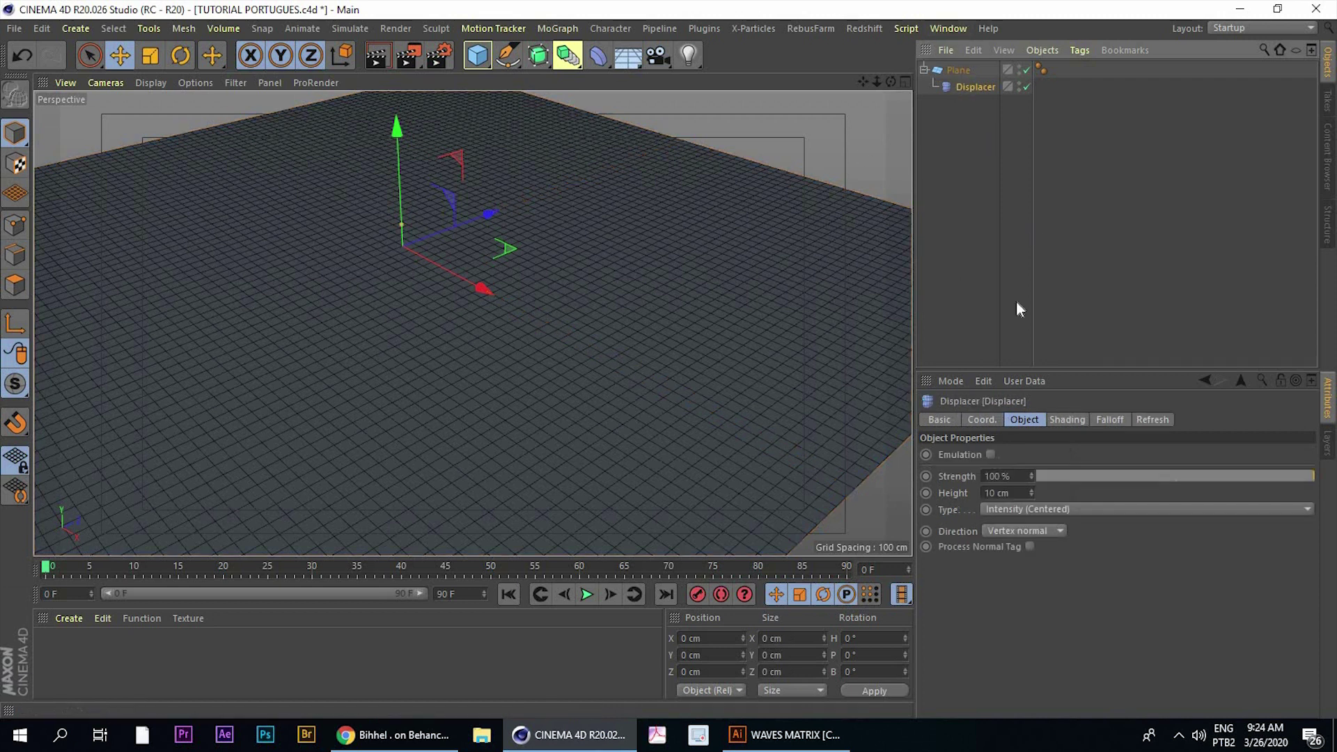
pyautogui.click(1062, 424)
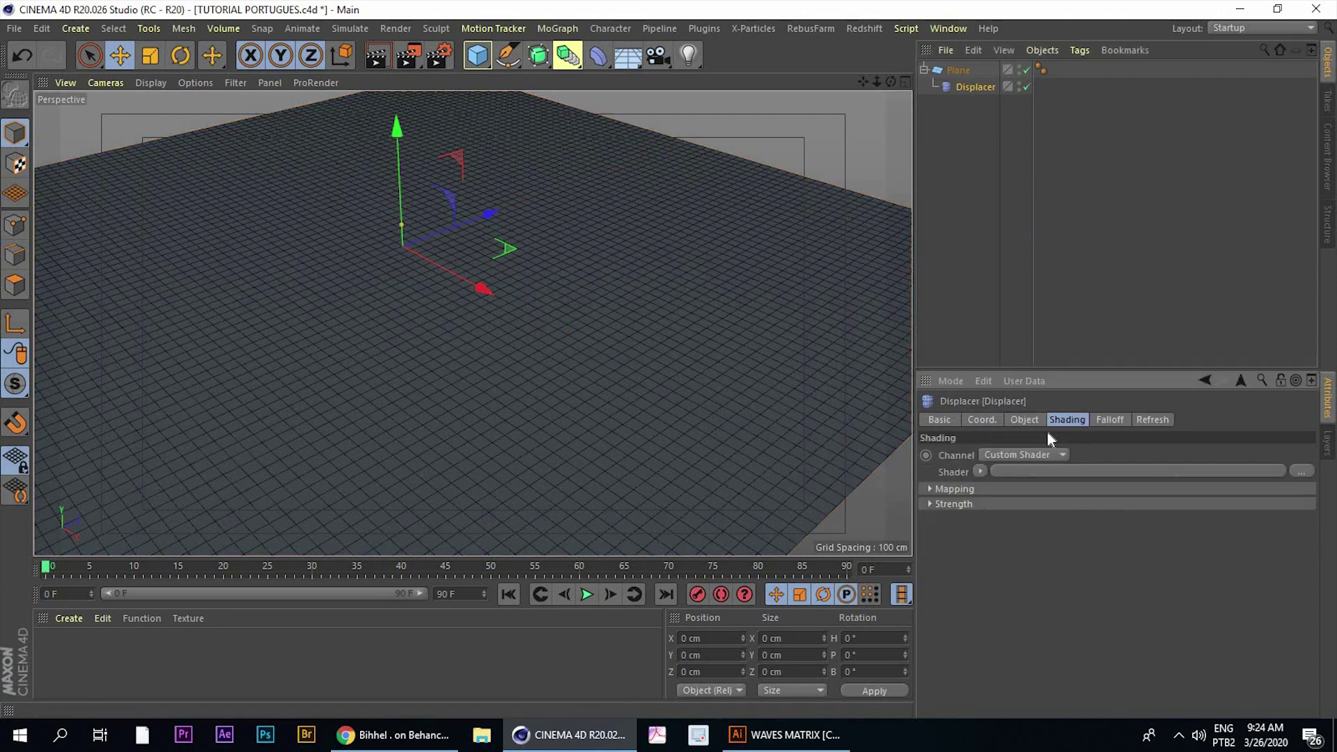
pyautogui.click(982, 471)
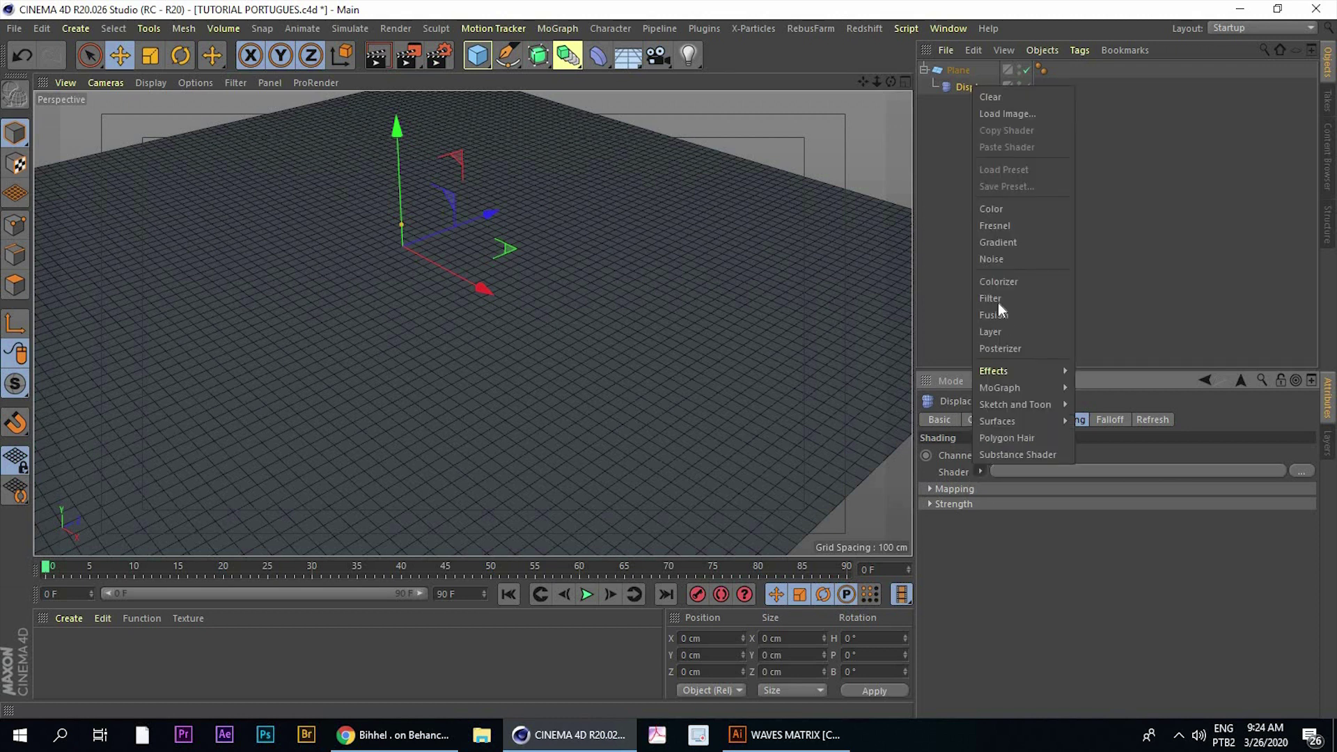
pyautogui.click(1005, 261)
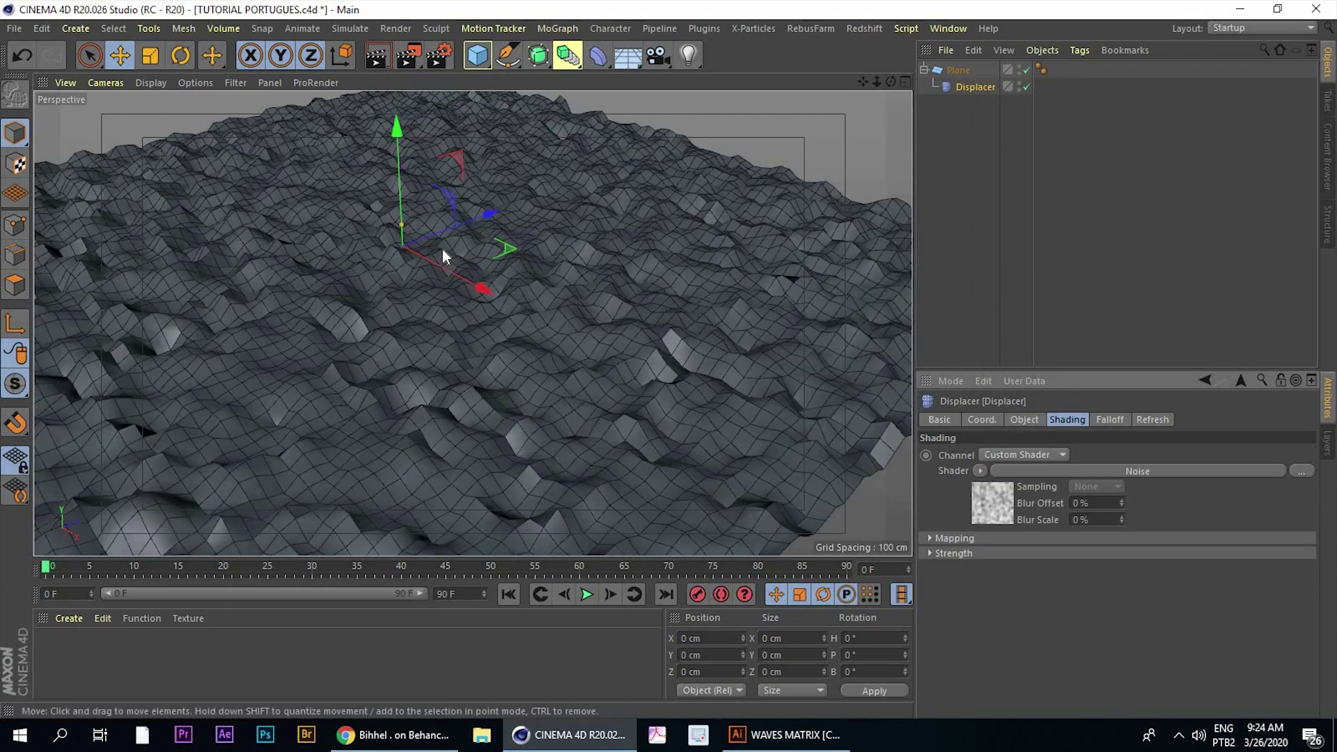
pyautogui.moveTo(432, 266)
pyautogui.keyDown('alt'); pyautogui.mouseDown()
pyautogui.moveTo(407, 305)
pyautogui.moveTo(468, 307)
pyautogui.moveTo(543, 257)
pyautogui.moveTo(499, 284)
pyautogui.moveTo(427, 393)
pyautogui.moveTo(444, 290)
pyautogui.moveTo(494, 358)
pyautogui.moveTo(1017, 402)
pyautogui.mouseUp(); pyautogui.keyUp('alt')
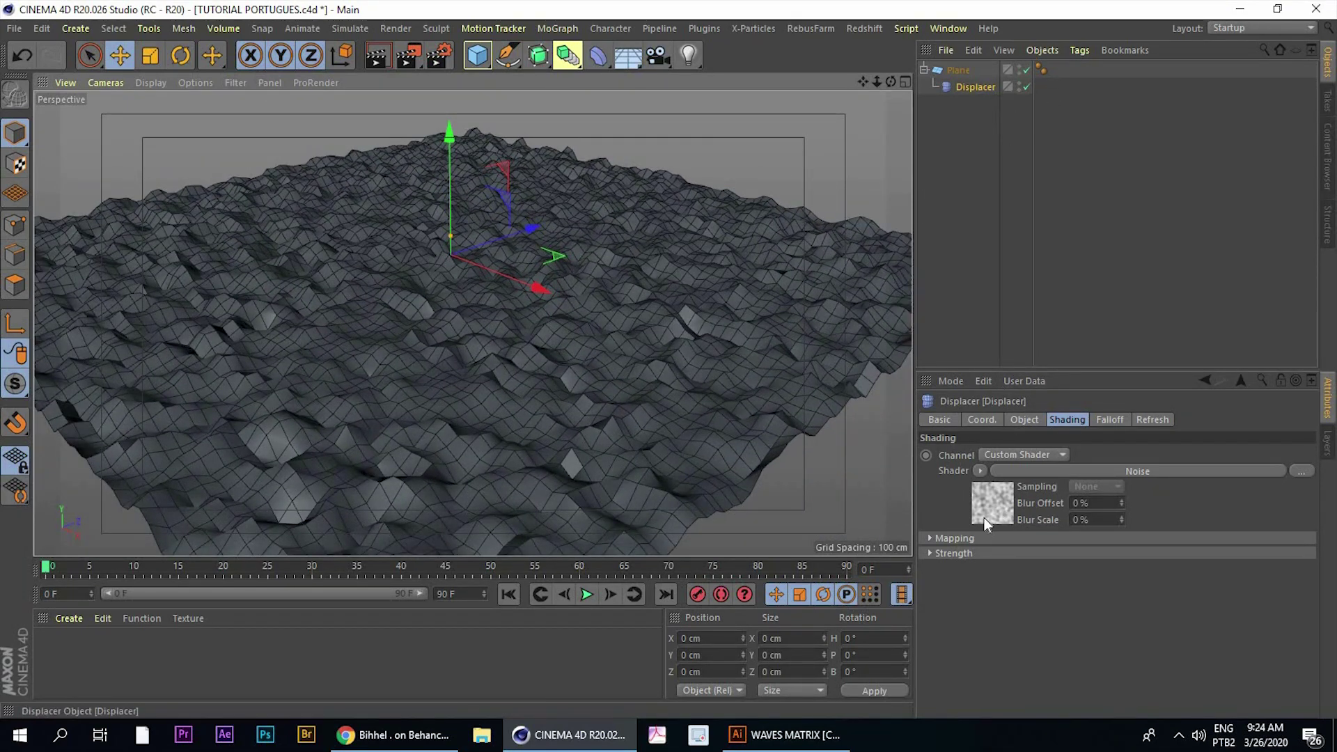
pyautogui.click(1038, 474)
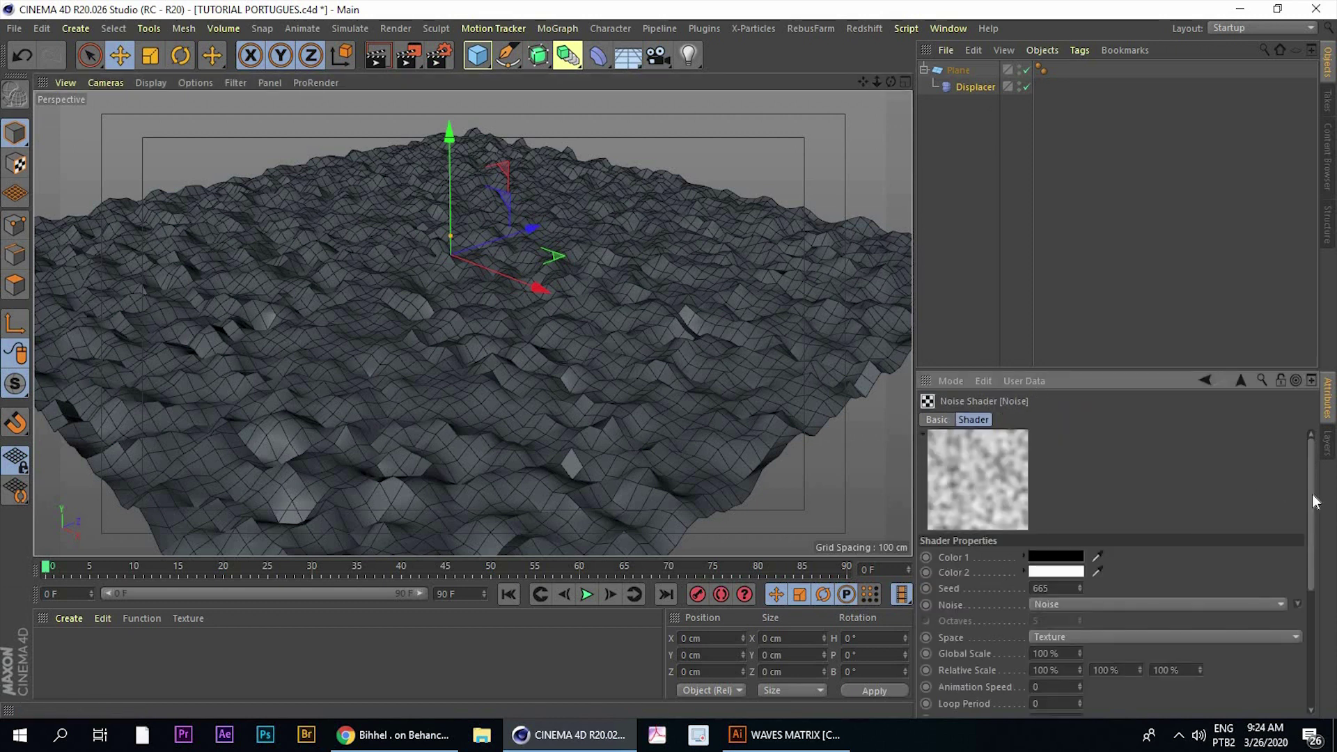
# Raise the noise shader's Global Scale to about 351%
pyautogui.scroll(-3, 1315, 542)
pyautogui.scroll(3, 1303, 529)
pyautogui.scroll(-2, 1073, 541)
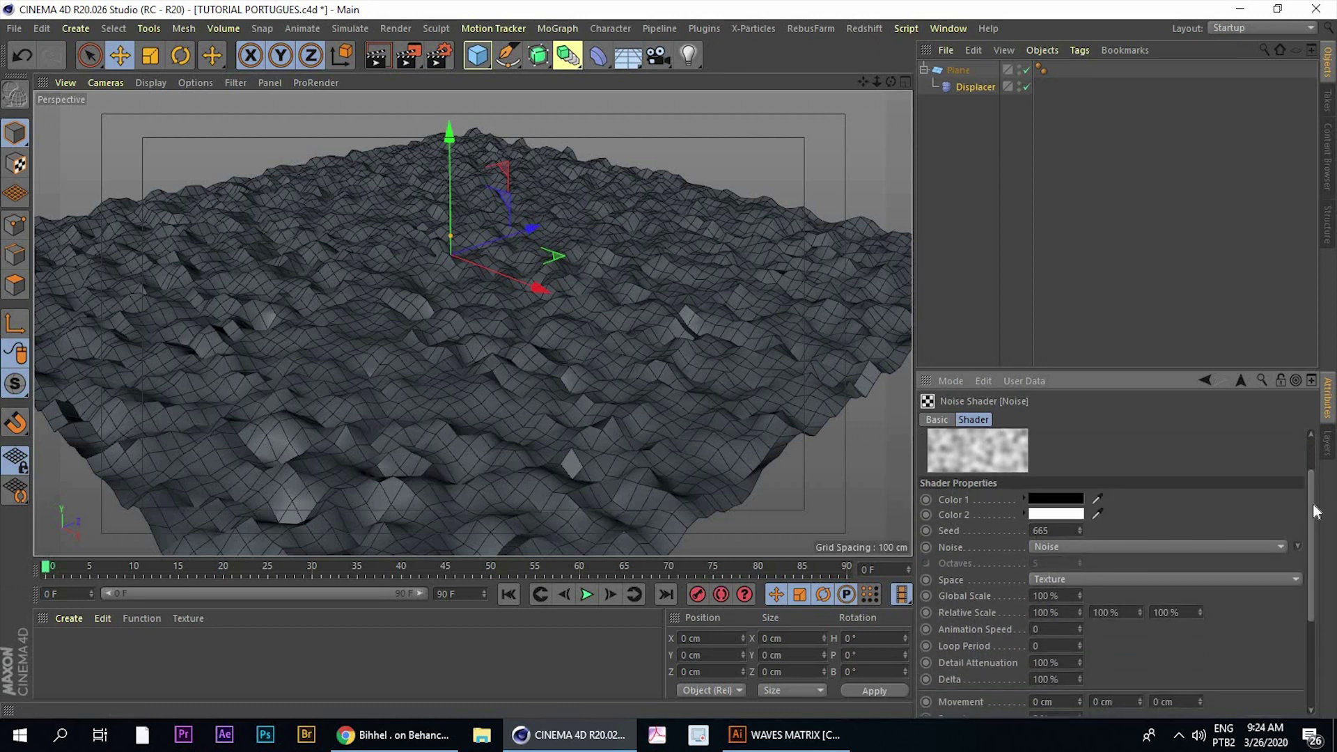
pyautogui.scroll(-2, 1309, 533)
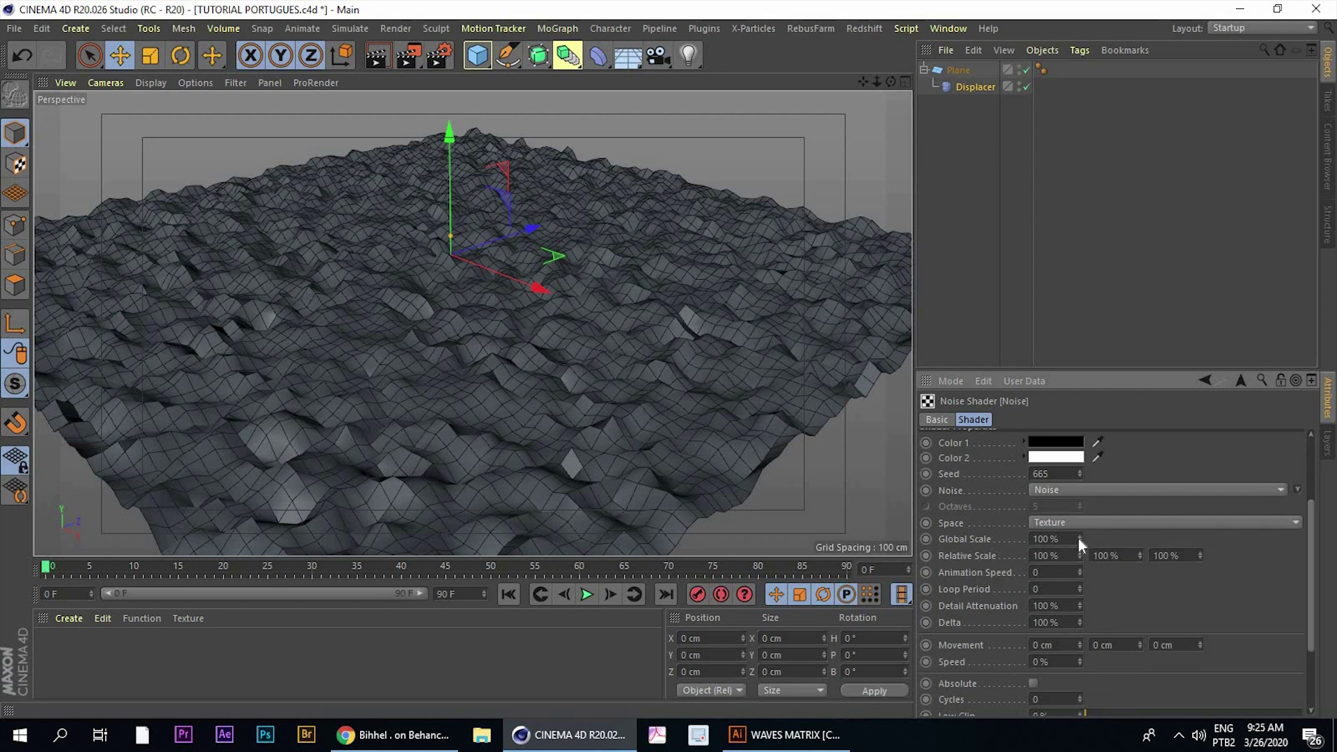
pyautogui.moveTo(1080, 538); pyautogui.dragTo(1080, 508)
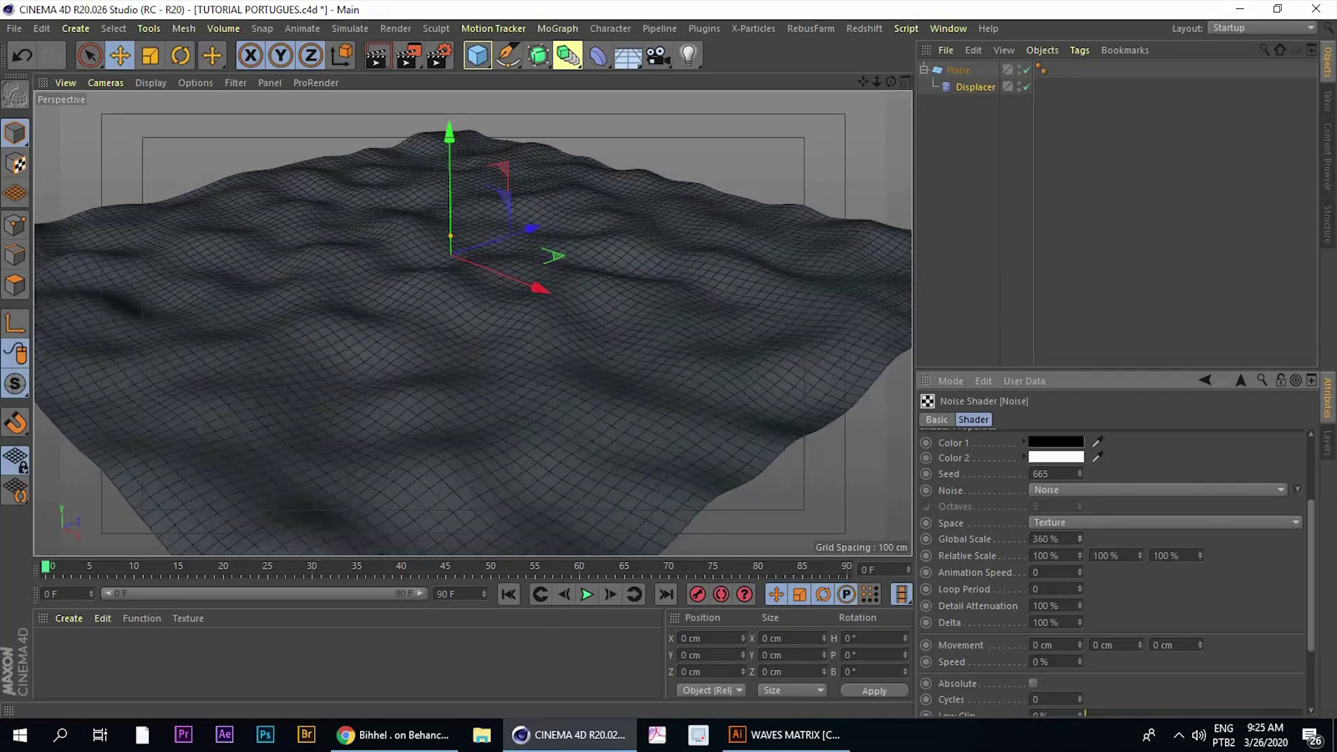
pyautogui.moveTo(1264, 500); pyautogui.dragTo(1315, 473)
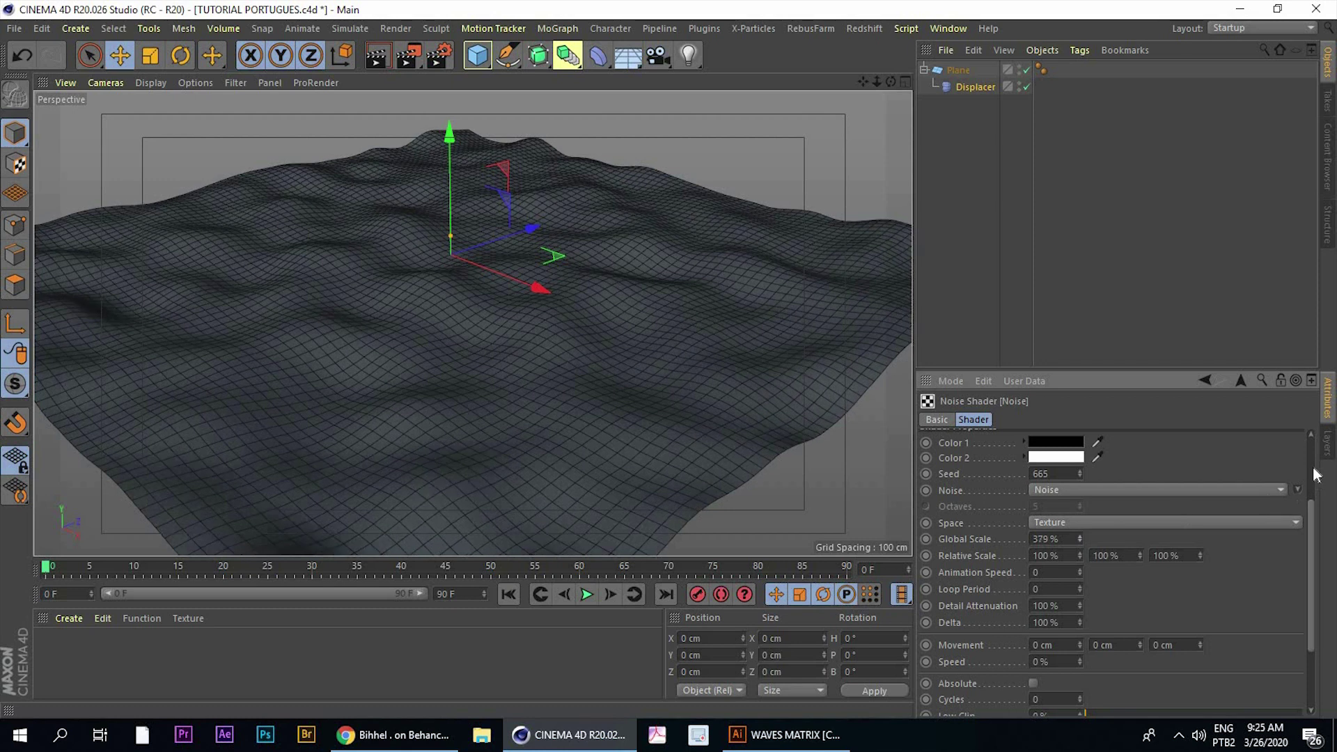
pyautogui.scroll(4, 1288, 482)
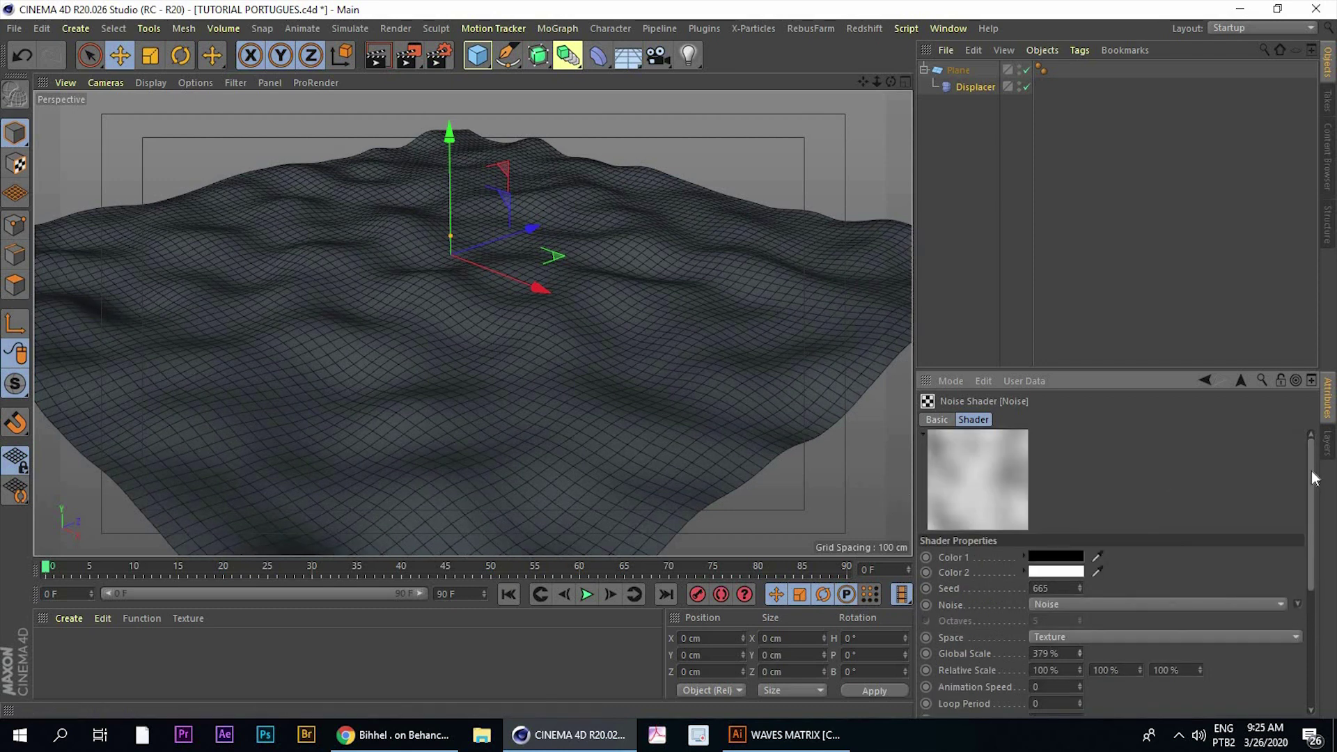
pyautogui.moveTo(1130, 368); pyautogui.dragTo(1129, 312)
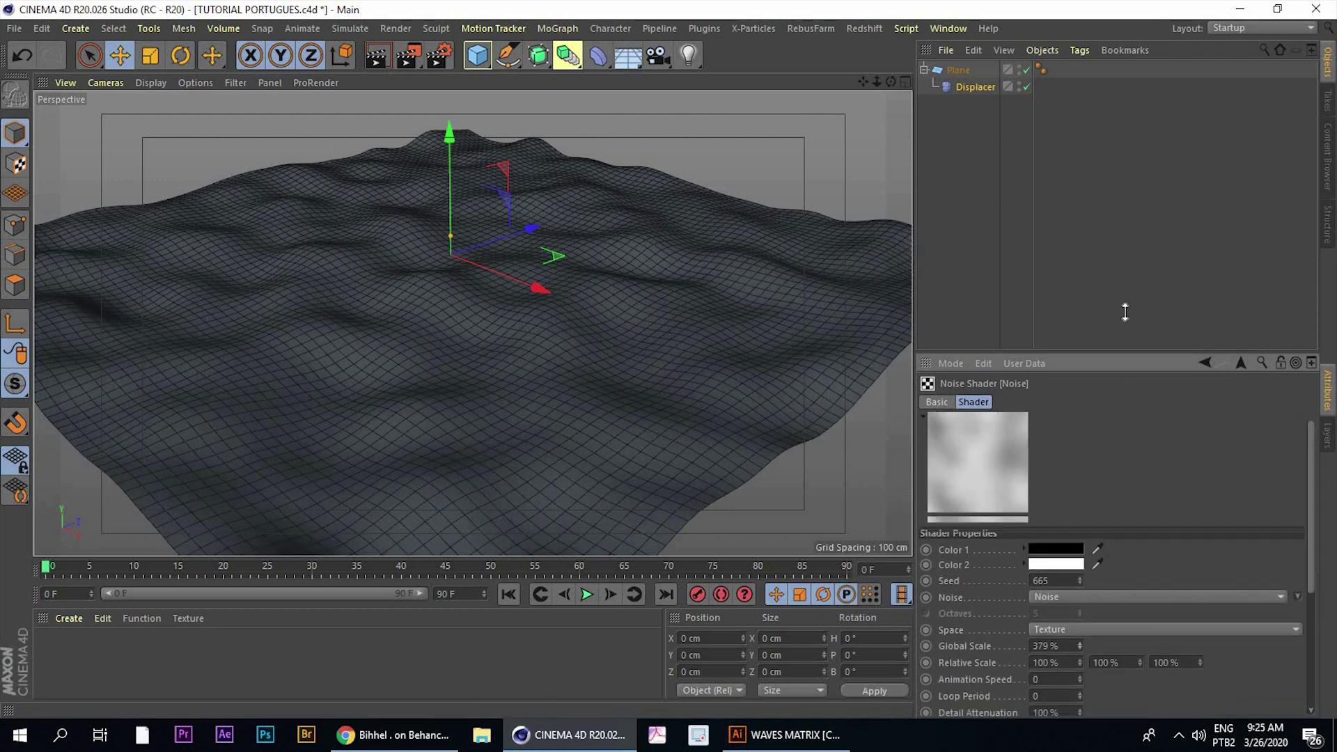
pyautogui.moveTo(1079, 595)
pyautogui.mouseDown()
pyautogui.moveTo(1099, 595)
pyautogui.moveTo(1080, 621)
pyautogui.moveTo(1079, 603)
pyautogui.mouseUp()
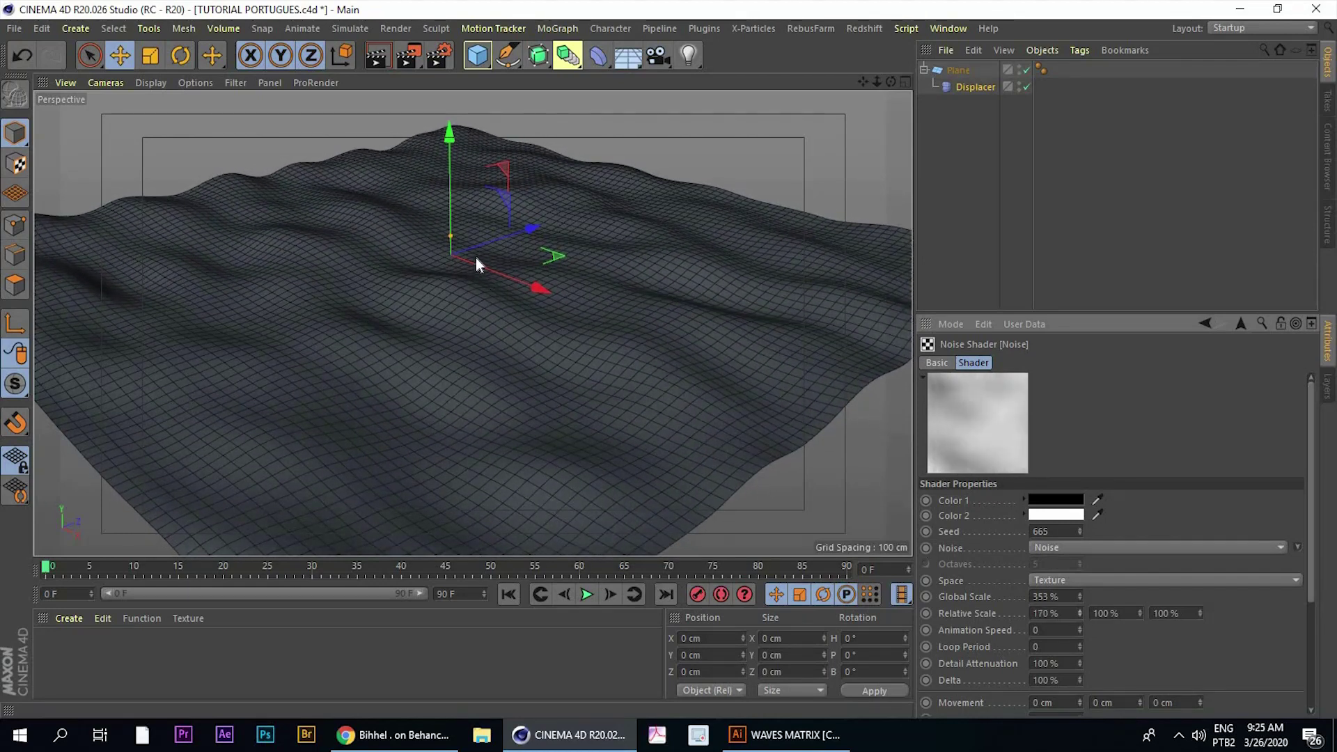
# Set the noise Relative Scale to about 232% and check the broader waves
pyautogui.moveTo(395, 282)
pyautogui.keyDown('alt'); pyautogui.mouseDown()
pyautogui.moveTo(445, 248)
pyautogui.moveTo(496, 337)
pyautogui.moveTo(704, 282)
pyautogui.mouseUp(); pyautogui.keyUp('alt')
pyautogui.keyDown('alt'); pyautogui.moveTo(412, 295); pyautogui.dragTo(898, 473); pyautogui.keyUp('alt')
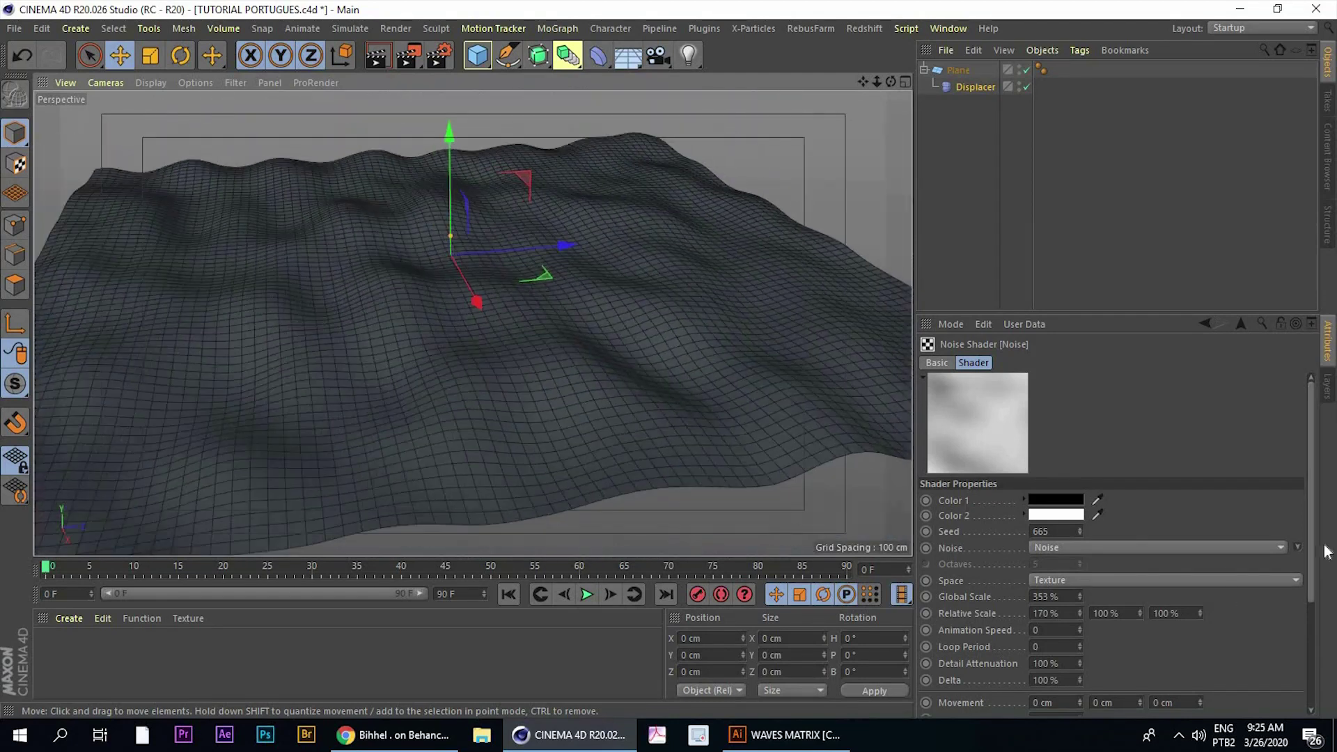
pyautogui.scroll(-3, 1184, 531)
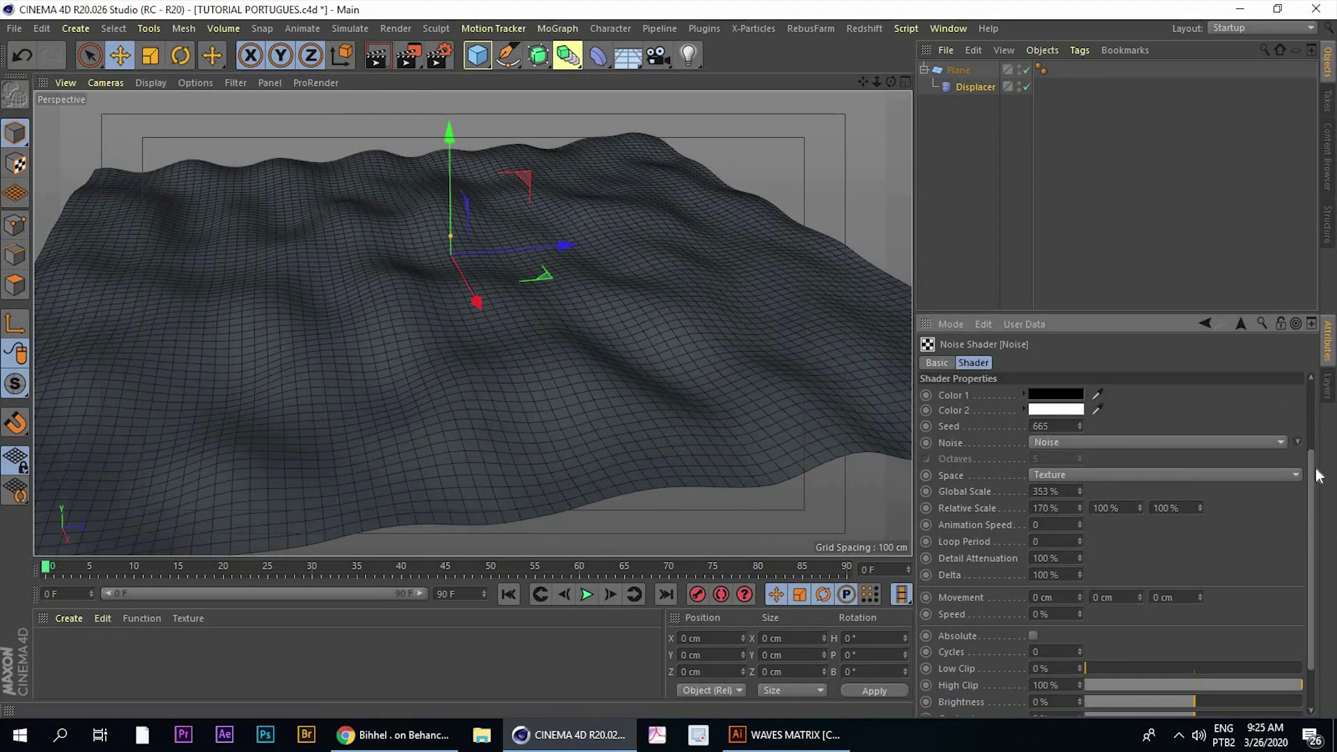
pyautogui.scroll(2, 1314, 469)
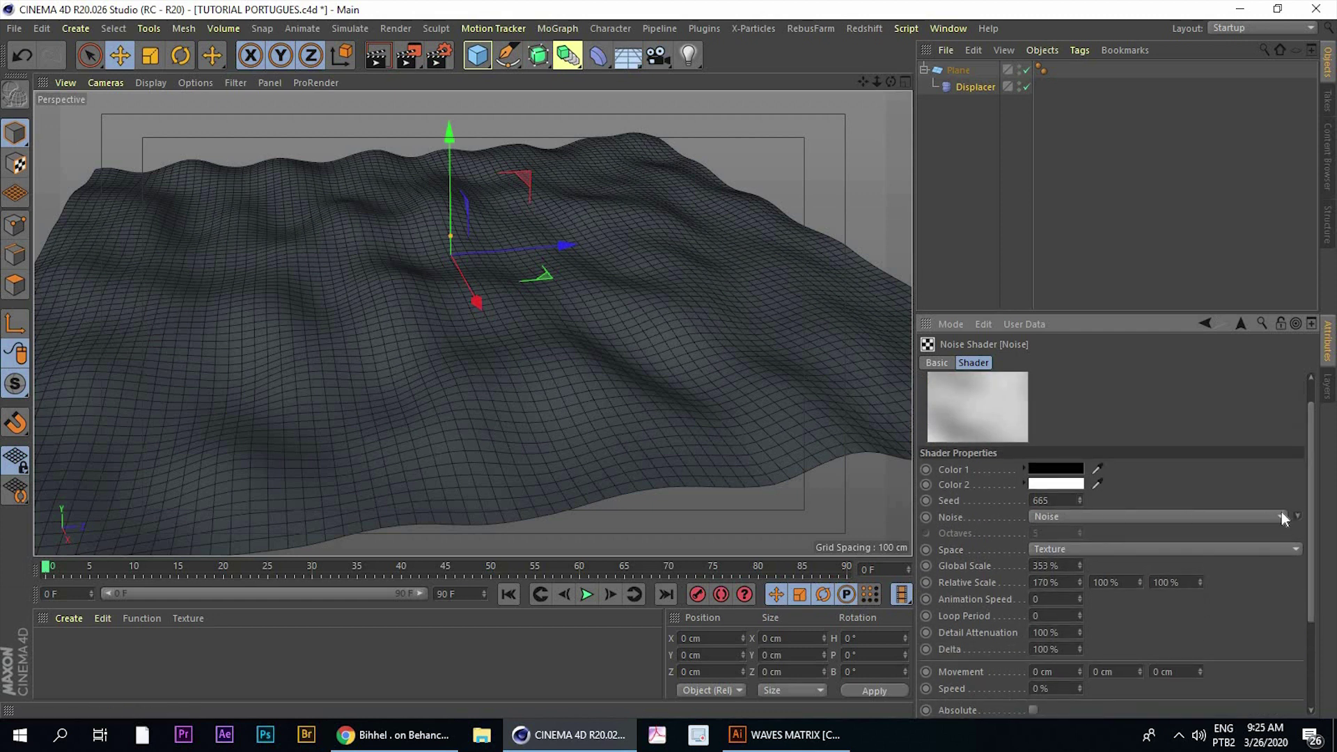
pyautogui.scroll(-2, 1078, 505)
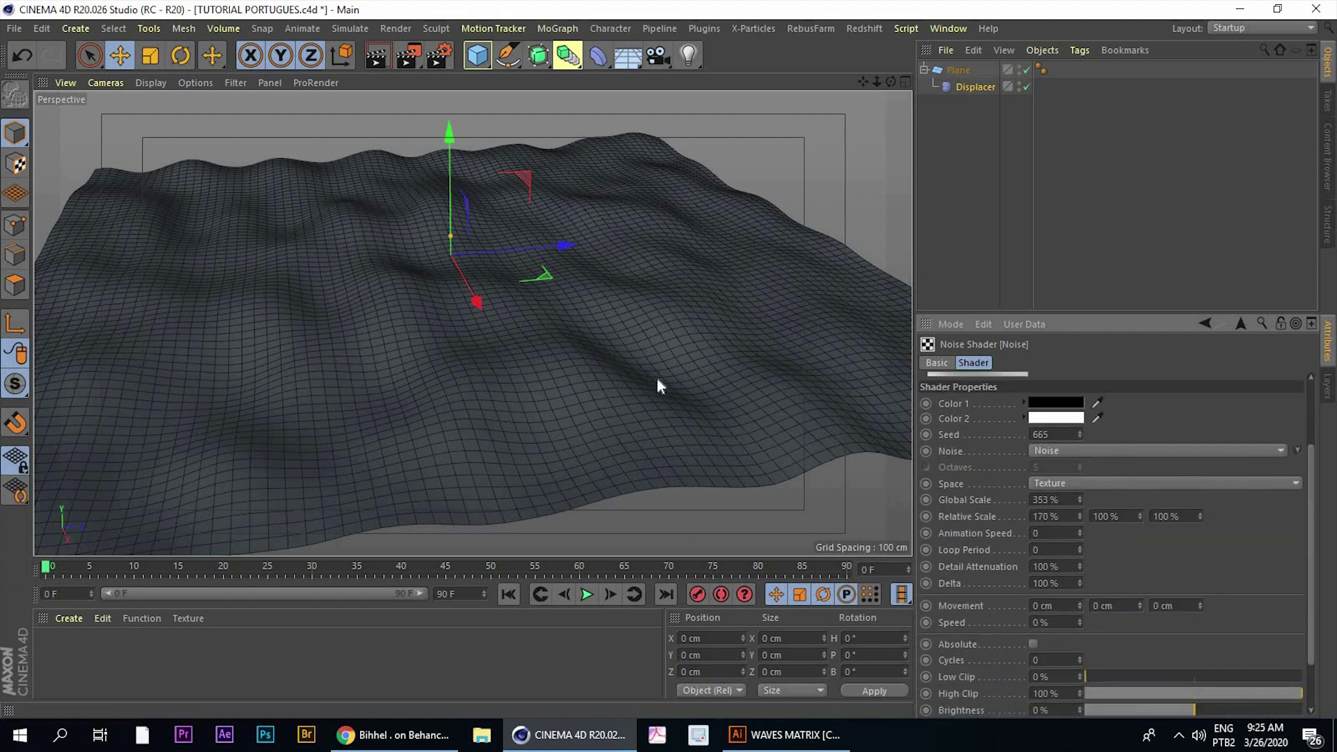
pyautogui.keyDown('alt'); pyautogui.moveTo(658, 378); pyautogui.dragTo(454, 253); pyautogui.keyUp('alt')
pyautogui.moveTo(1078, 499); pyautogui.dragTo(1081, 520)
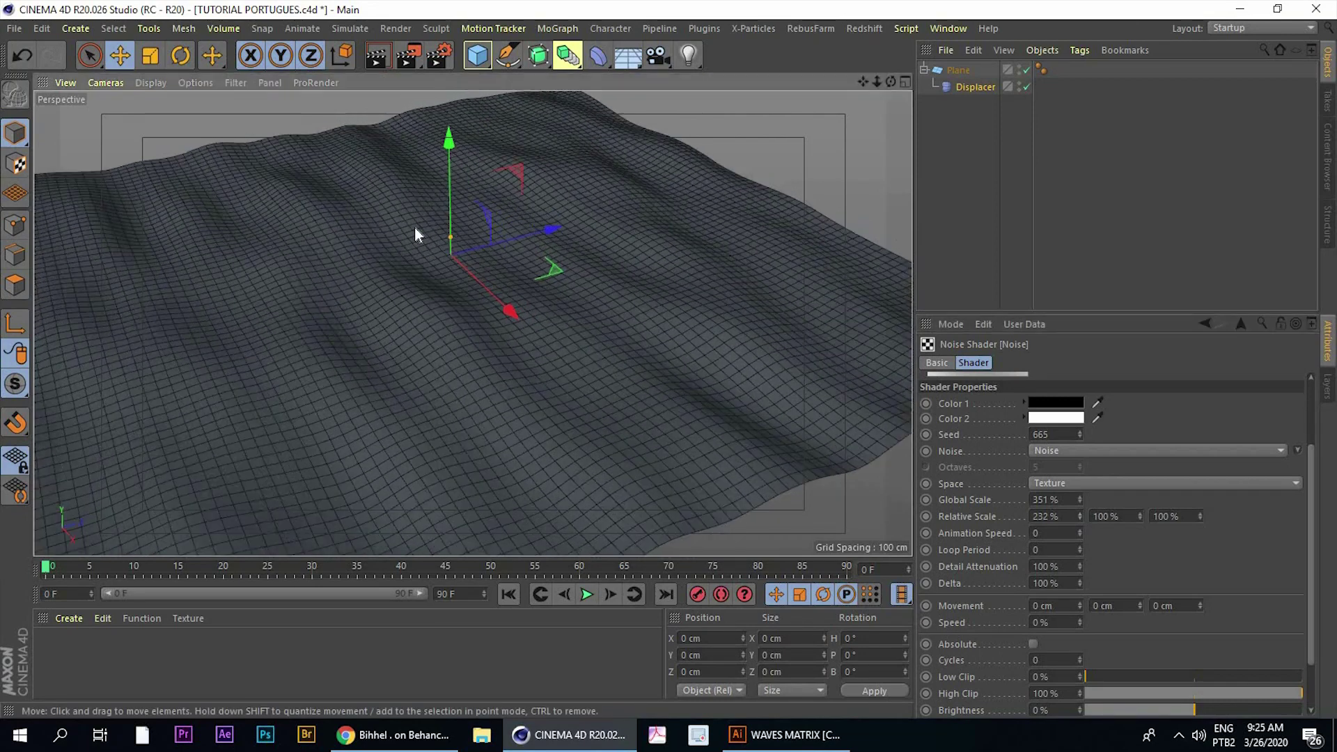
pyautogui.moveTo(481, 265)
pyautogui.keyDown('alt'); pyautogui.mouseDown()
pyautogui.moveTo(573, 203)
pyautogui.moveTo(633, 239)
pyautogui.moveTo(560, 207)
pyautogui.moveTo(524, 217)
pyautogui.mouseUp(); pyautogui.keyUp('alt')
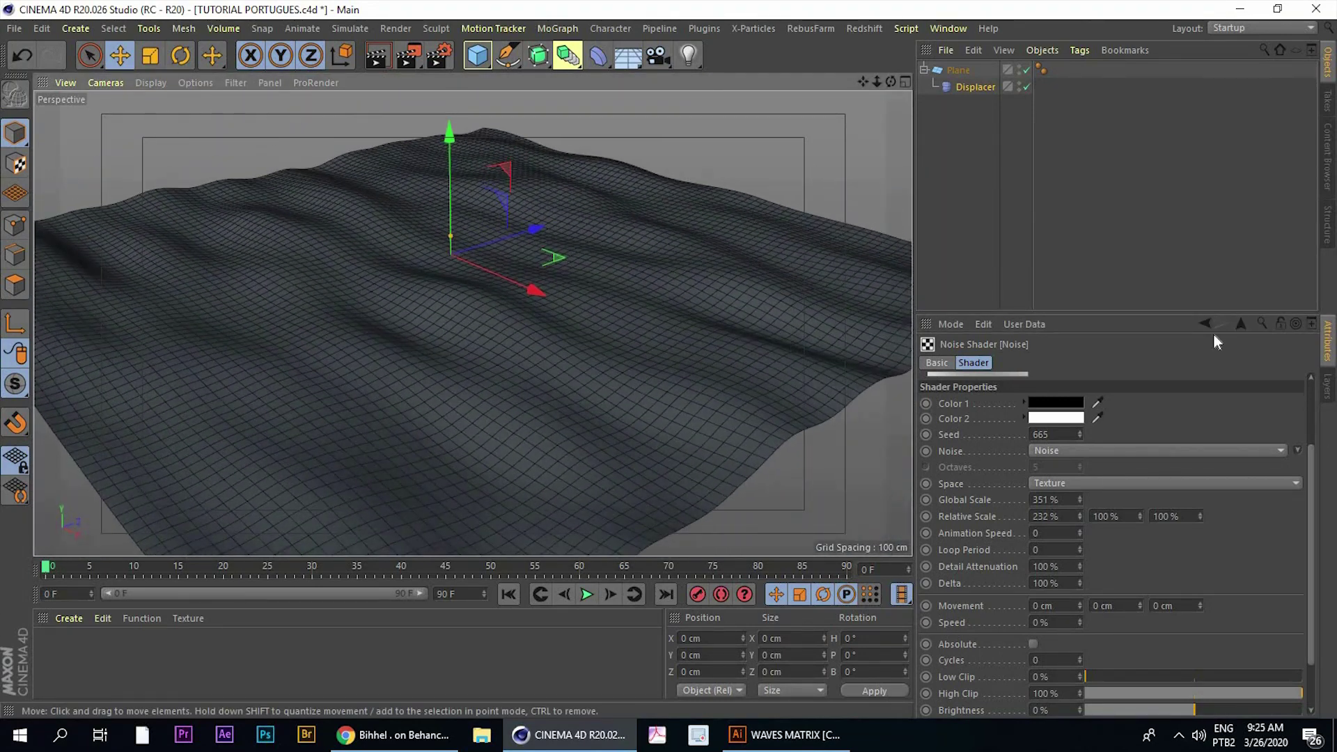
# Set the Displacer's Height to 25 cm in its Object tab
pyautogui.click(1242, 324)
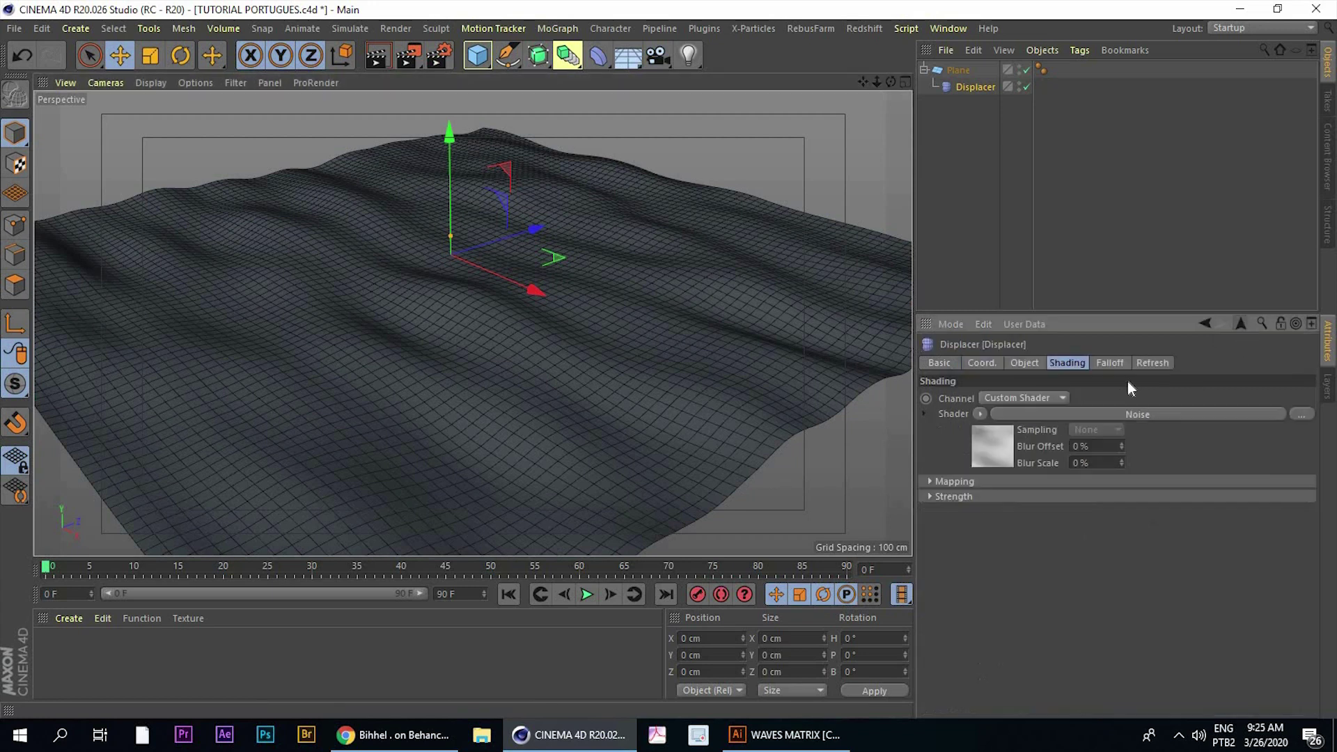
pyautogui.click(1021, 362)
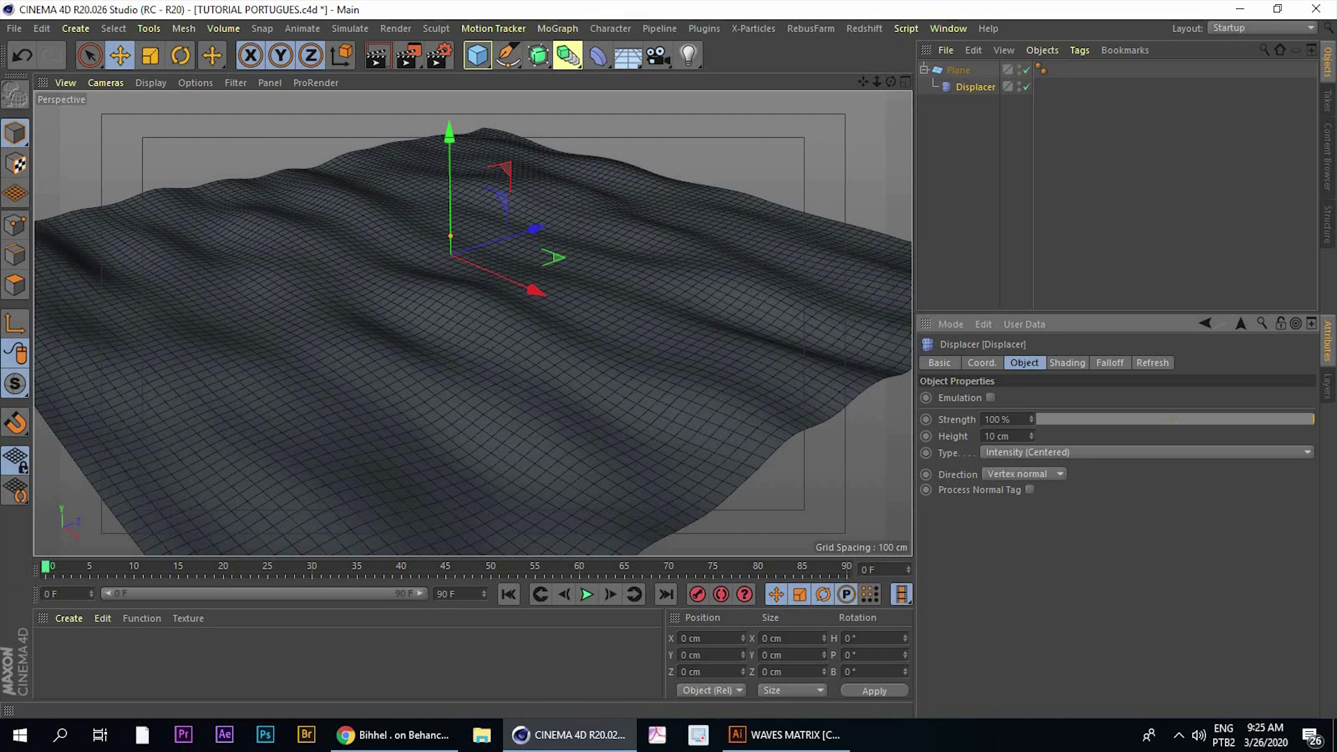
pyautogui.moveTo(1031, 436)
pyautogui.mouseDown()
pyautogui.moveTo(1032, 404)
pyautogui.moveTo(1031, 446)
pyautogui.mouseUp()
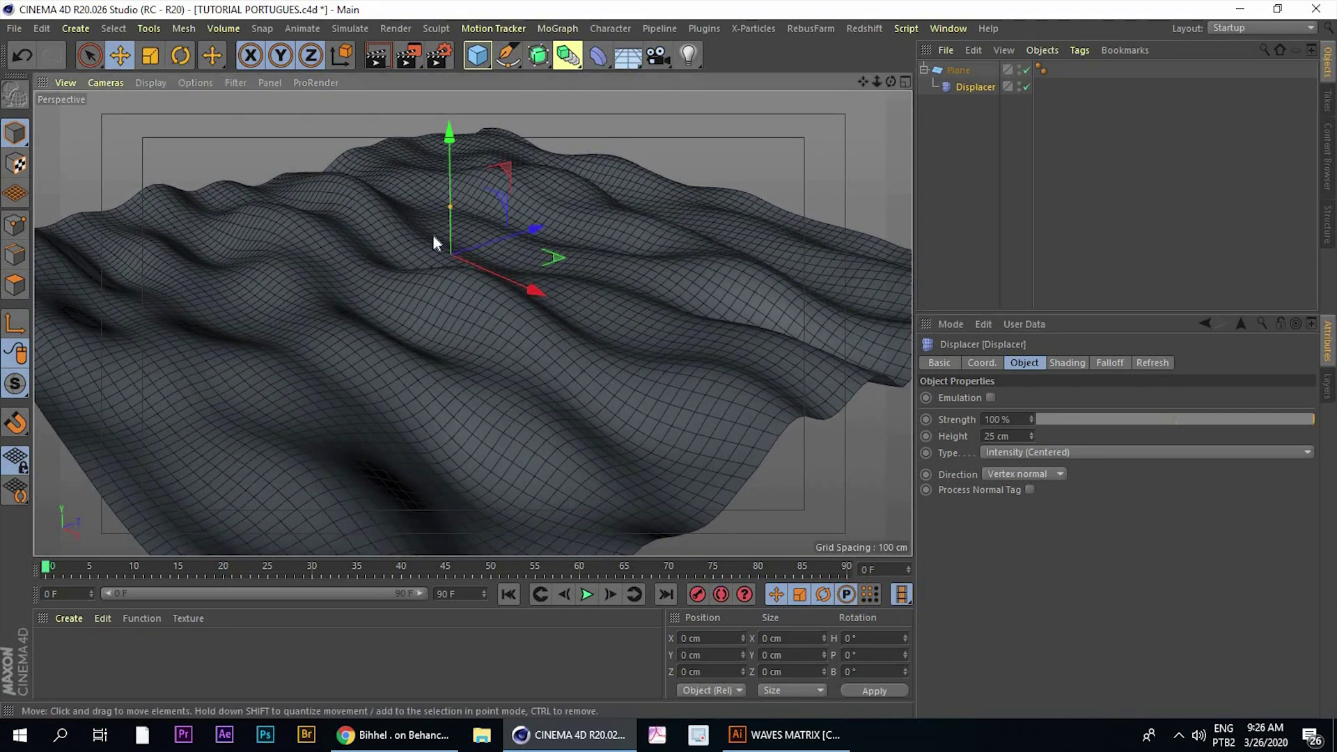
pyautogui.moveTo(433, 236)
pyautogui.keyDown('alt'); pyautogui.mouseDown()
pyautogui.moveTo(397, 255)
pyautogui.moveTo(346, 225)
pyautogui.moveTo(329, 241)
pyautogui.moveTo(527, 256)
pyautogui.moveTo(614, 244)
pyautogui.moveTo(421, 281)
pyautogui.moveTo(330, 276)
pyautogui.moveTo(251, 328)
pyautogui.mouseUp(); pyautogui.keyUp('alt')
pyautogui.click(394, 735)
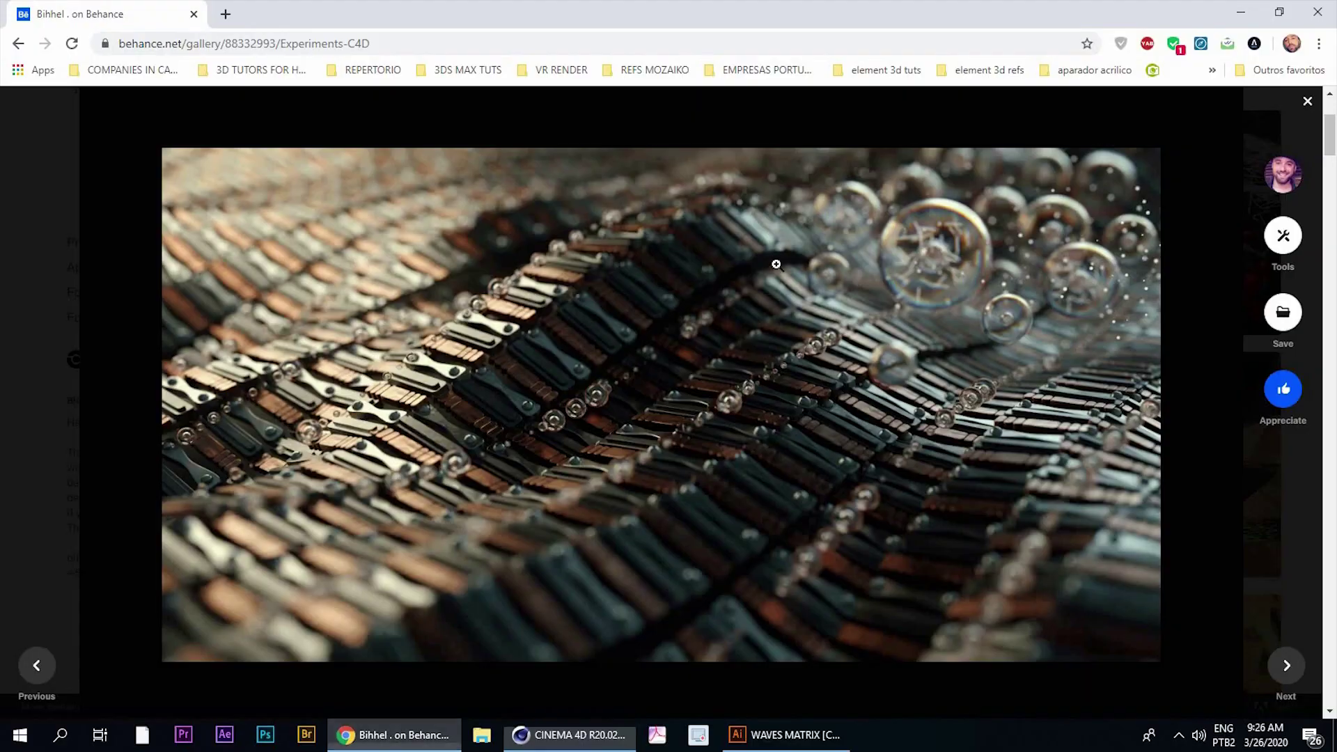
pyautogui.moveTo(549, 385)
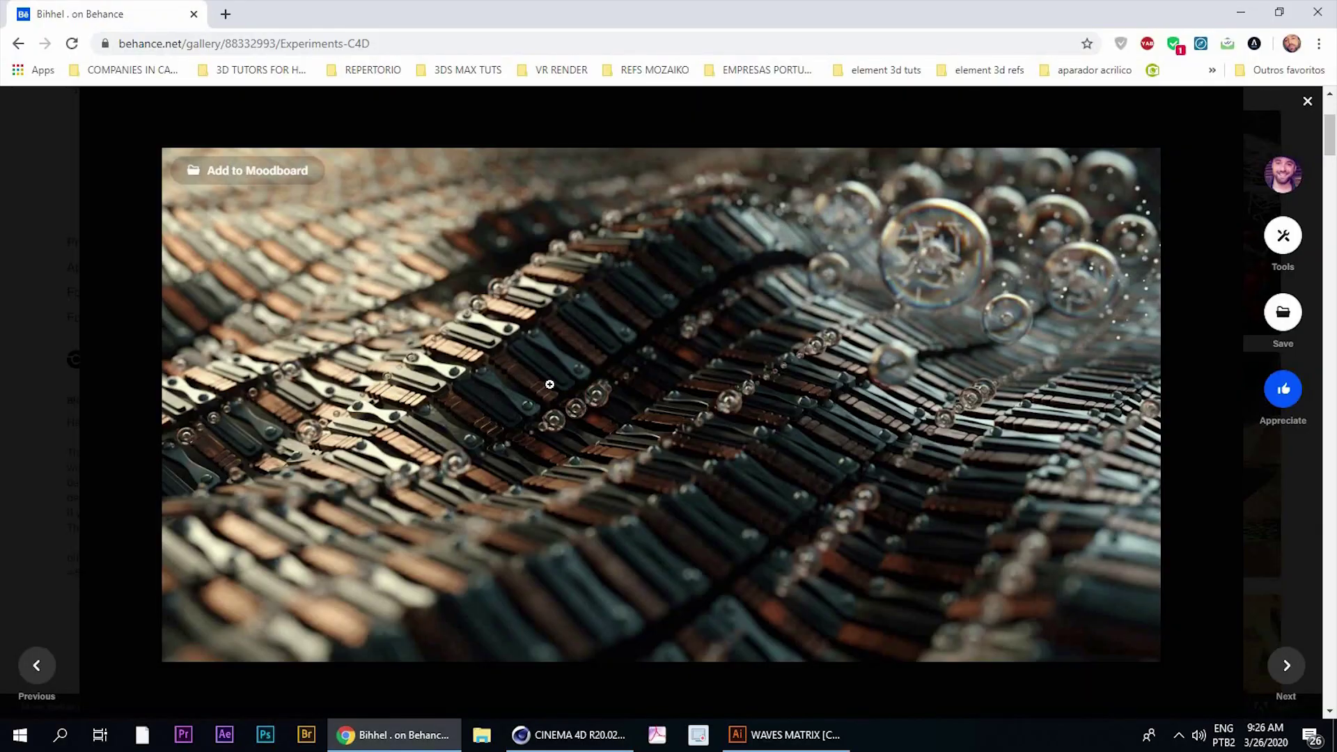
pyautogui.click(564, 736)
pyautogui.moveTo(426, 308)
pyautogui.keyDown('alt'); pyautogui.mouseDown()
pyautogui.moveTo(278, 302)
pyautogui.moveTo(291, 268)
pyautogui.moveTo(335, 299)
pyautogui.moveTo(335, 268)
pyautogui.moveTo(427, 333)
pyautogui.moveTo(399, 246)
pyautogui.mouseUp(); pyautogui.keyUp('alt')
pyautogui.moveTo(398, 247)
pyautogui.keyDown('alt'); pyautogui.mouseDown(button='right')
pyautogui.moveTo(435, 252)
pyautogui.moveTo(412, 307)
pyautogui.moveTo(343, 302)
pyautogui.moveTo(364, 278)
pyautogui.mouseUp(button='right'); pyautogui.keyUp('alt')
# Orbit around the wave surface and save the scene
pyautogui.keyDown('alt'); pyautogui.moveTo(364, 278); pyautogui.dragTo(373, 332); pyautogui.keyUp('alt')
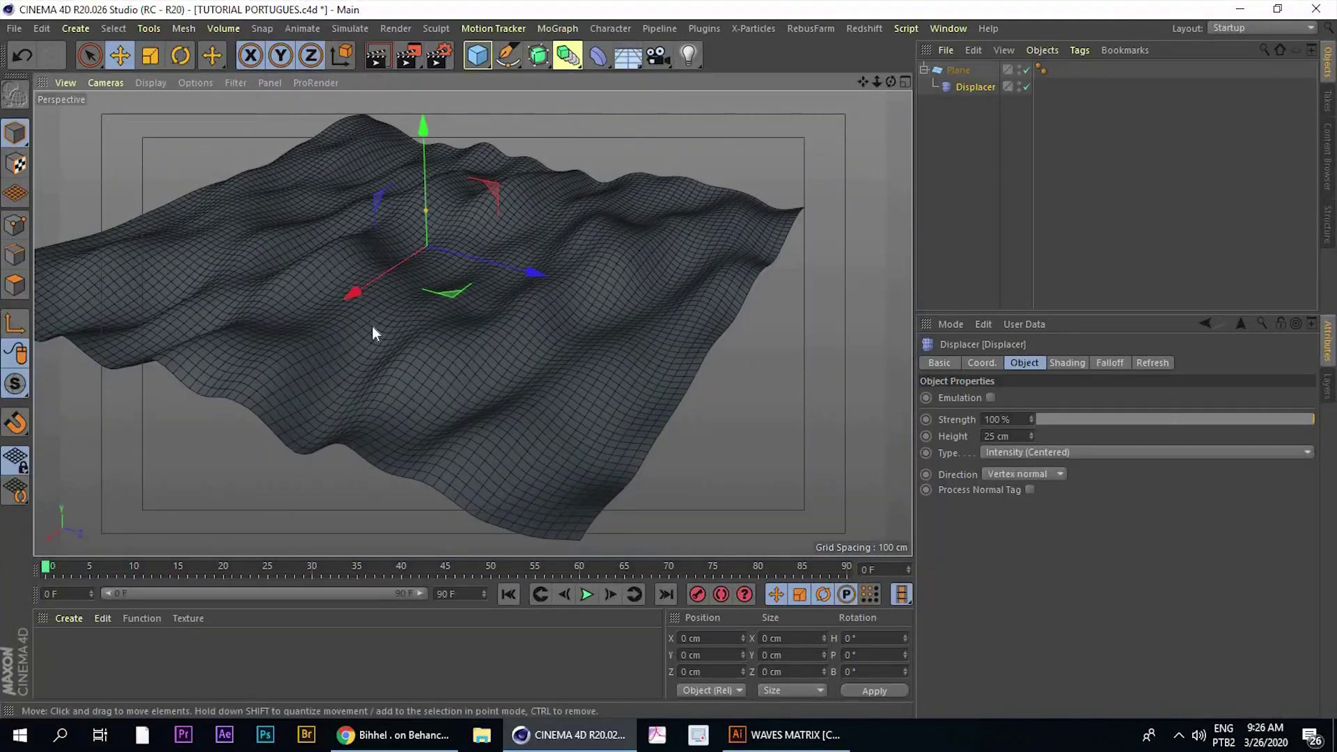
pyautogui.keyDown('alt'); pyautogui.moveTo(737, 304); pyautogui.dragTo(429, 359); pyautogui.keyUp('alt')
pyautogui.moveTo(375, 224)
pyautogui.keyDown('alt'); pyautogui.mouseDown()
pyautogui.moveTo(498, 277)
pyautogui.moveTo(503, 252)
pyautogui.mouseUp(); pyautogui.keyUp('alt')
pyautogui.hotkey('ctrl', 's')
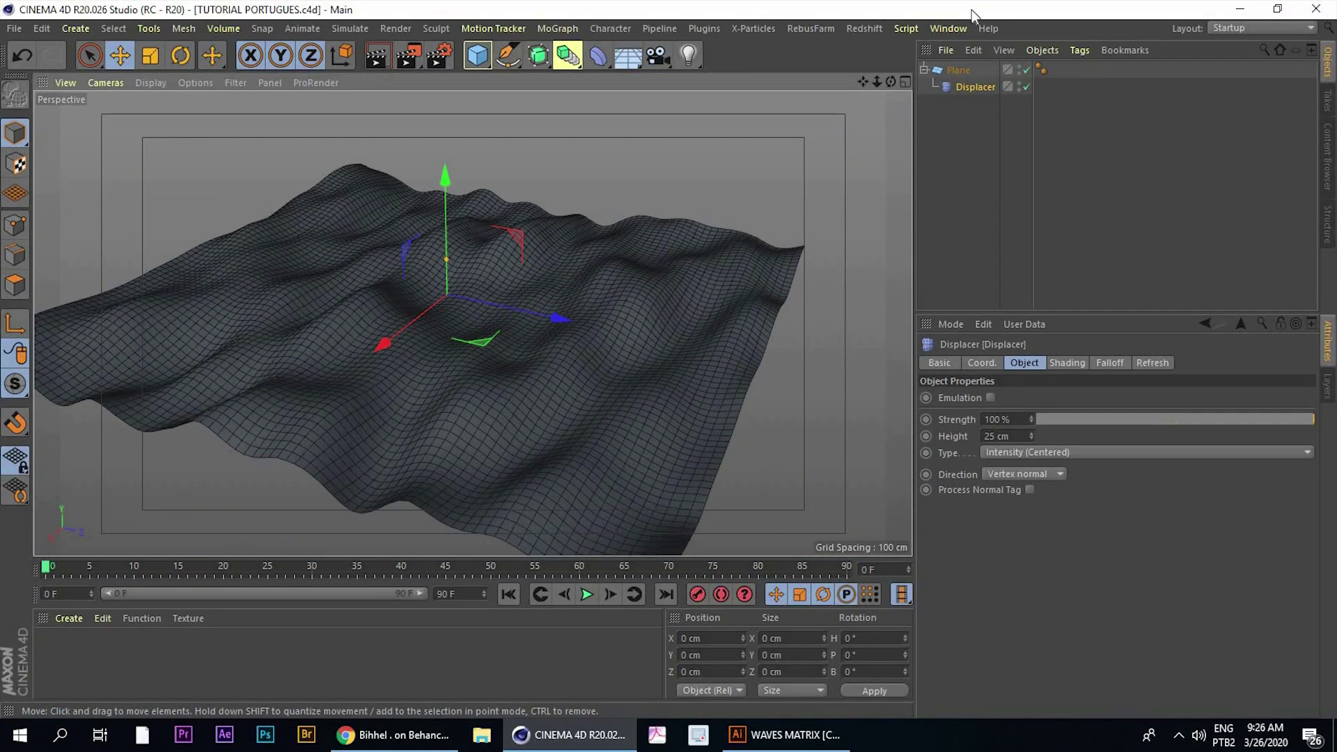
# Collapse the Plane, deselect everything, and bring up the Commander search
pyautogui.click(924, 69)
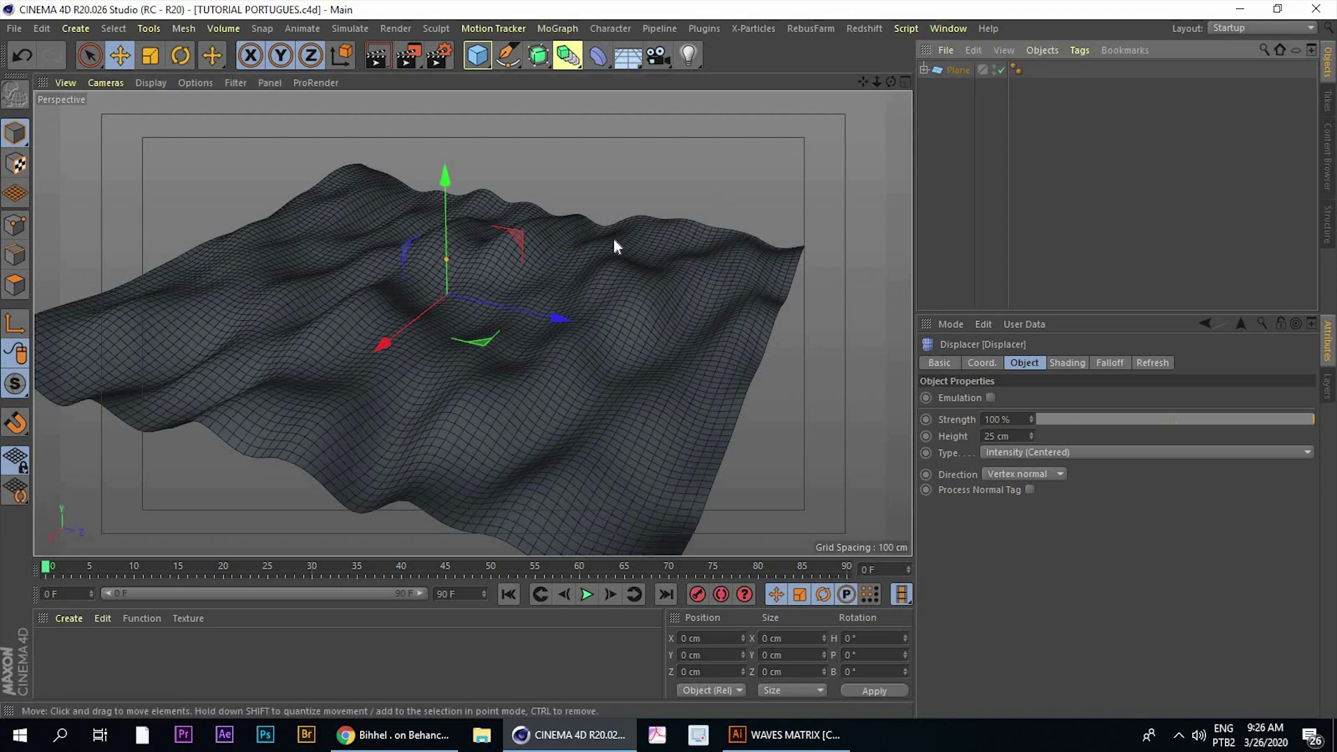
pyautogui.hotkey('ctrl', 'shift', 'a')
pyautogui.moveTo(401, 265)
pyautogui.keyDown('alt'); pyautogui.mouseDown()
pyautogui.moveTo(400, 278)
pyautogui.moveTo(413, 255)
pyautogui.moveTo(446, 244)
pyautogui.mouseUp(); pyautogui.keyUp('alt')
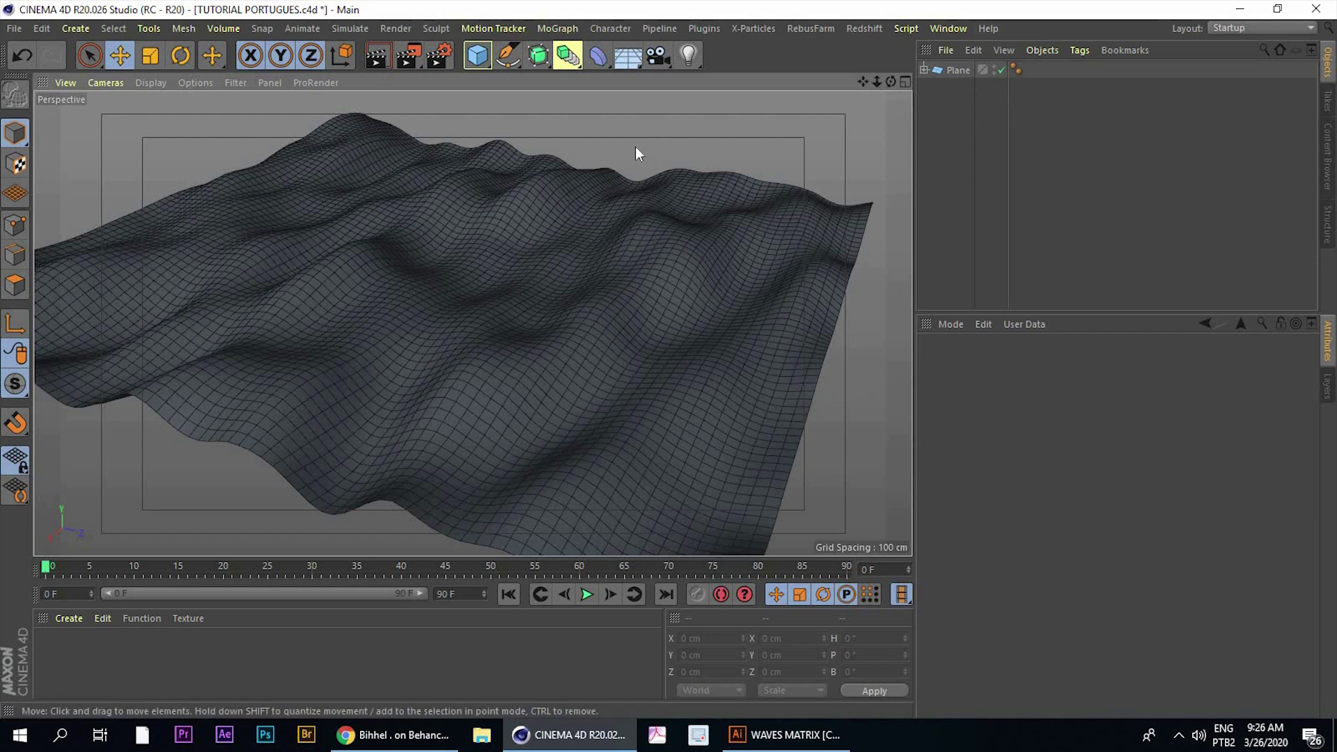
pyautogui.hotkey('shift', 'c')
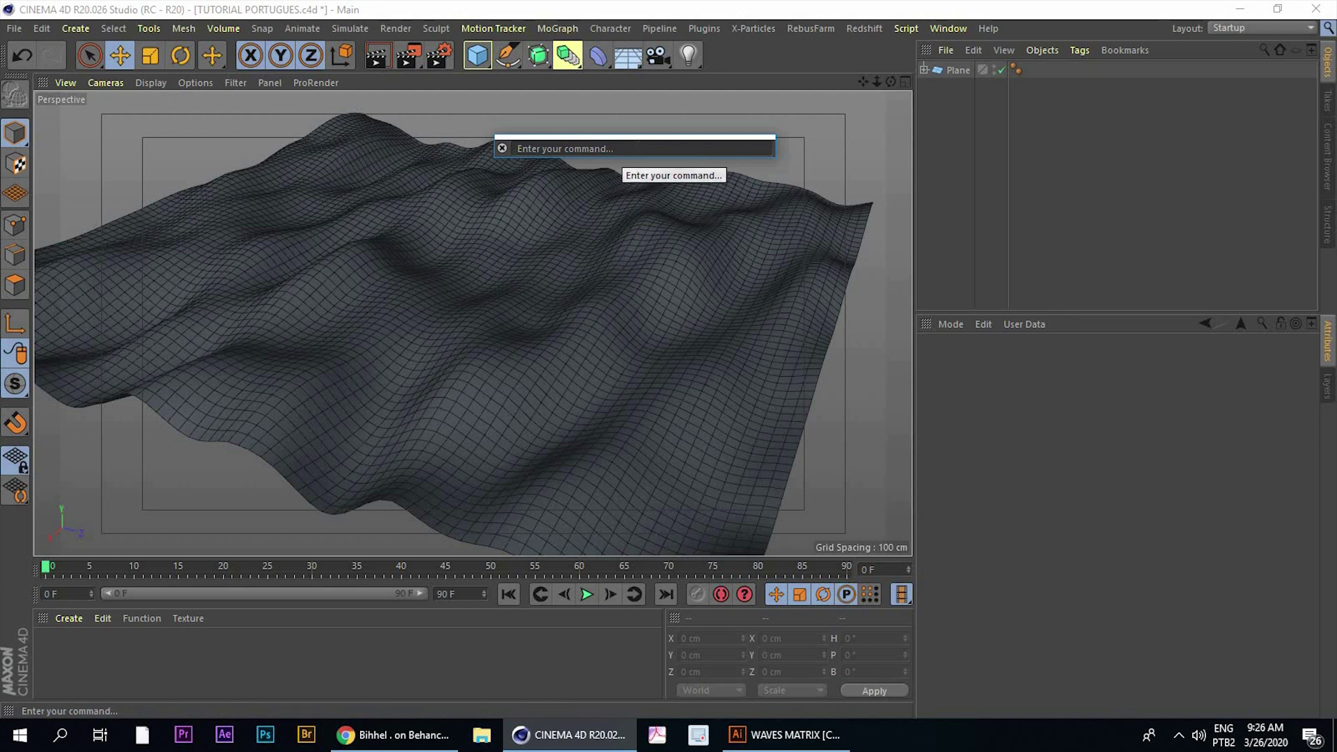
# Add a Matrix object ('MATR' in Commander) as a 40 × 40 Grid Array over the plane
pyautogui.write('MA')
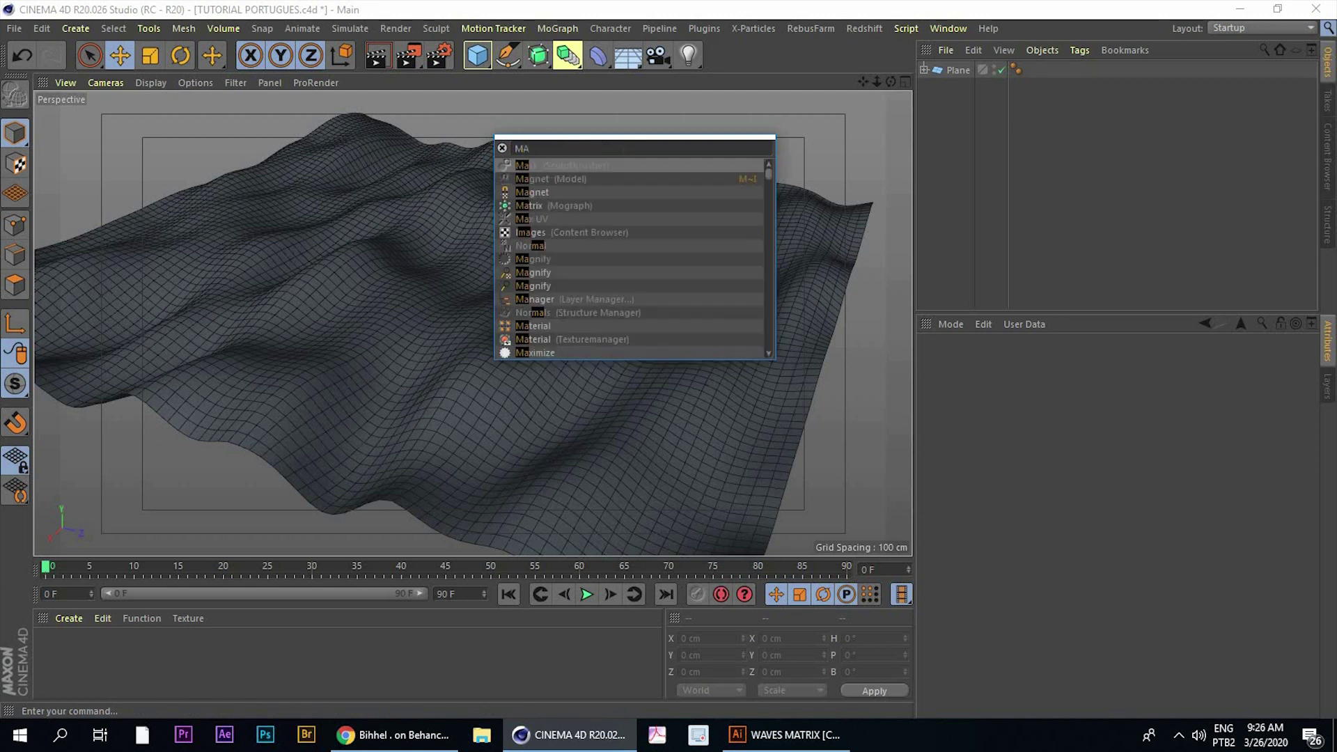
pyautogui.write('TR')
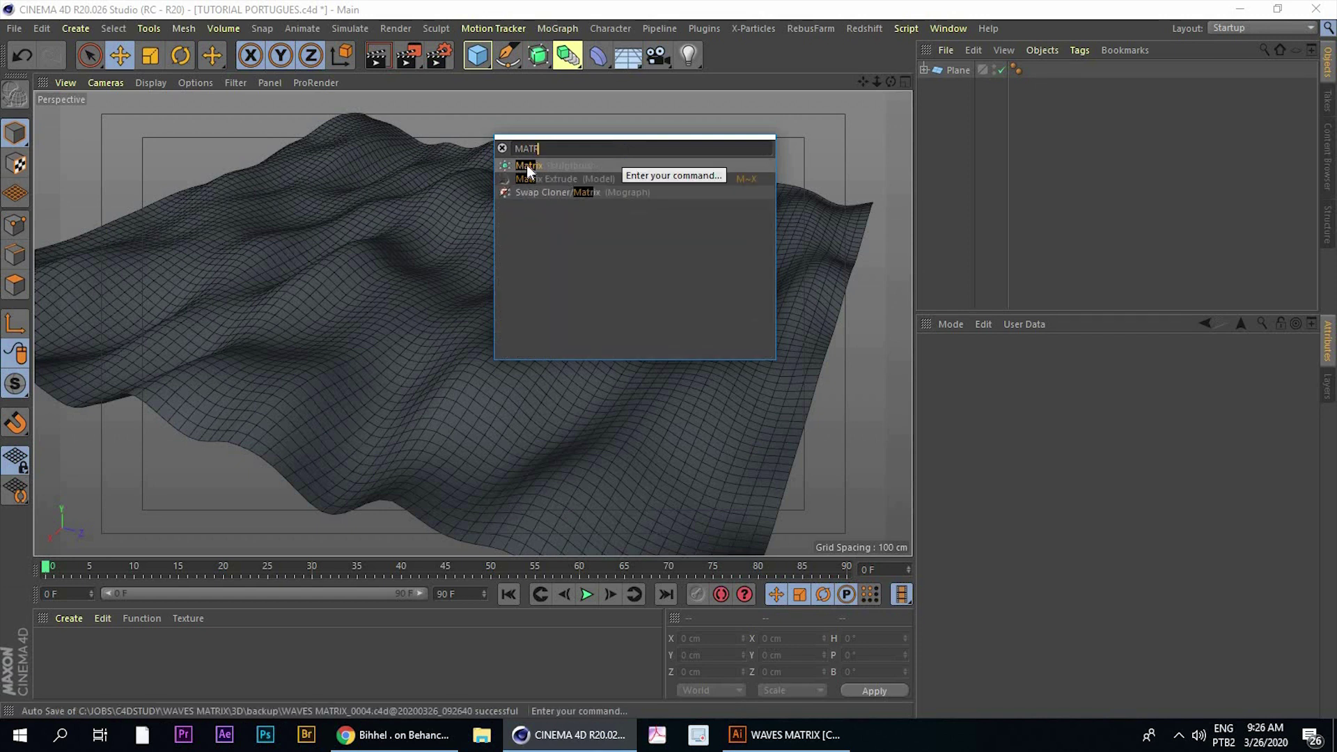
pyautogui.moveTo(528, 168); pyautogui.dragTo(1071, 77)
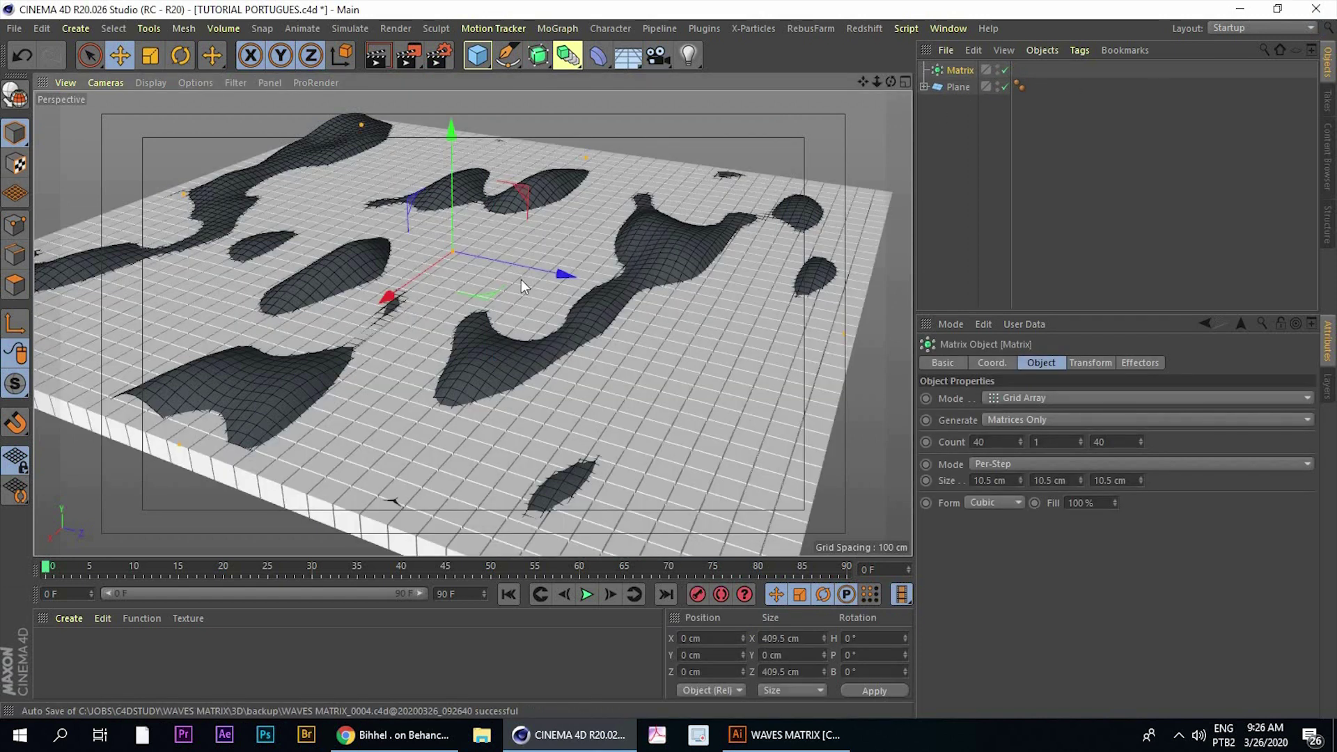
pyautogui.moveTo(558, 266)
pyautogui.keyDown('alt'); pyautogui.mouseDown()
pyautogui.moveTo(675, 334)
pyautogui.moveTo(728, 79)
pyautogui.mouseUp(); pyautogui.keyUp('alt')
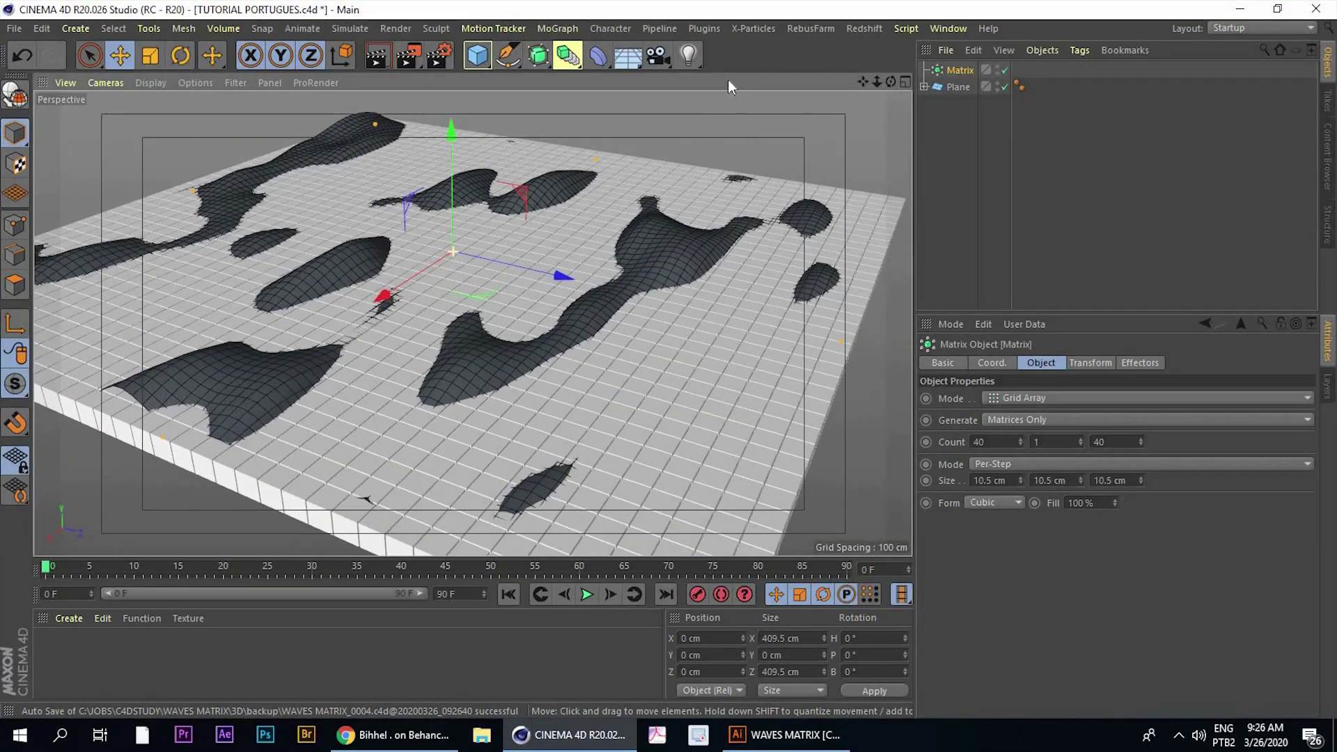
pyautogui.moveTo(648, 159)
pyautogui.keyDown('alt'); pyautogui.mouseDown()
pyautogui.moveTo(871, 154)
pyautogui.moveTo(738, 283)
pyautogui.mouseUp(); pyautogui.keyUp('alt')
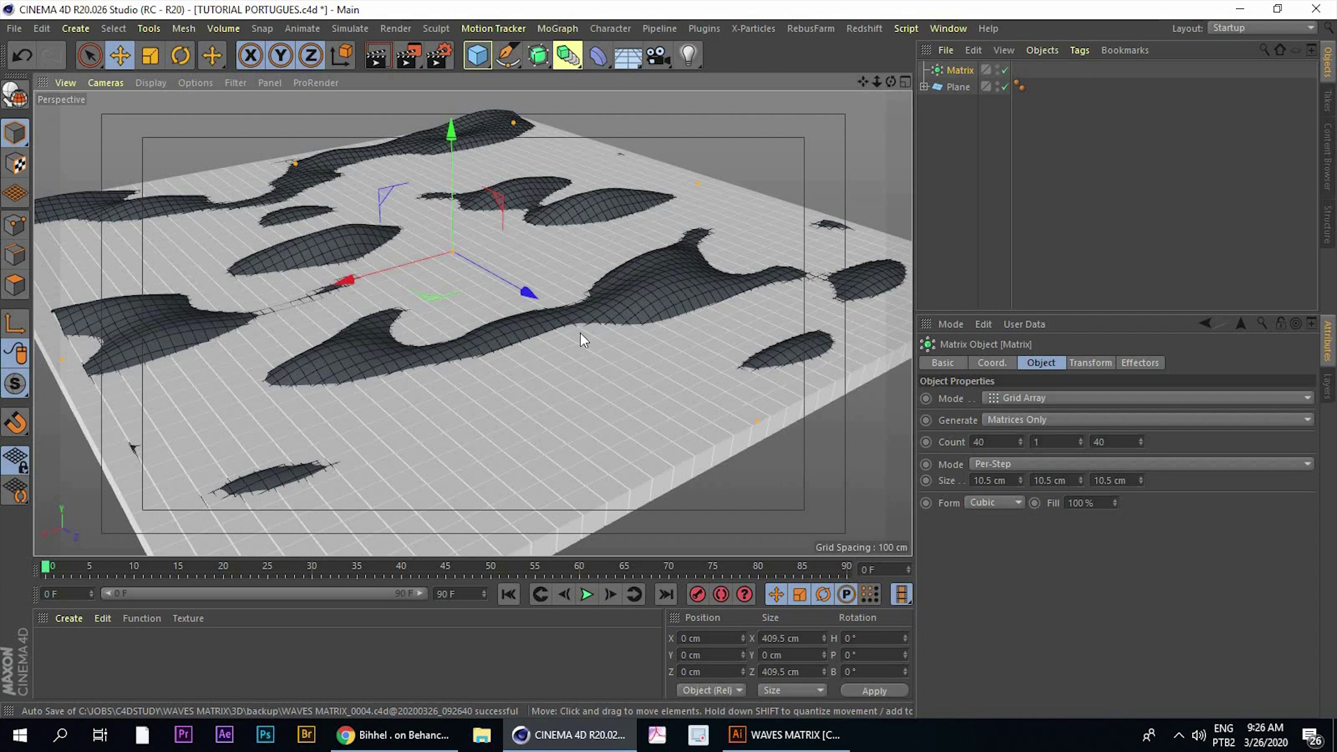
pyautogui.keyDown('alt'); pyautogui.moveTo(642, 308); pyautogui.dragTo(898, 209); pyautogui.keyUp('alt')
pyautogui.hotkey('ctrl', 'shift', 'z')
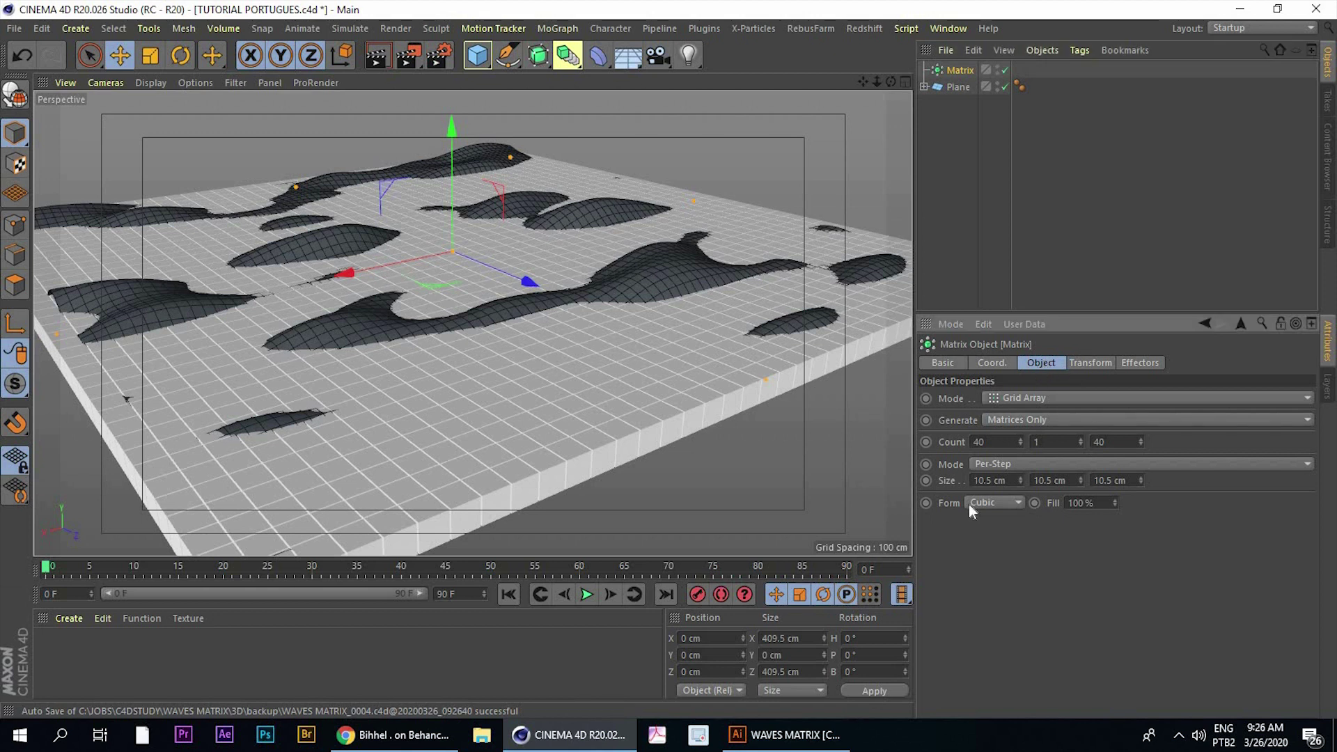
pyautogui.click(1000, 401)
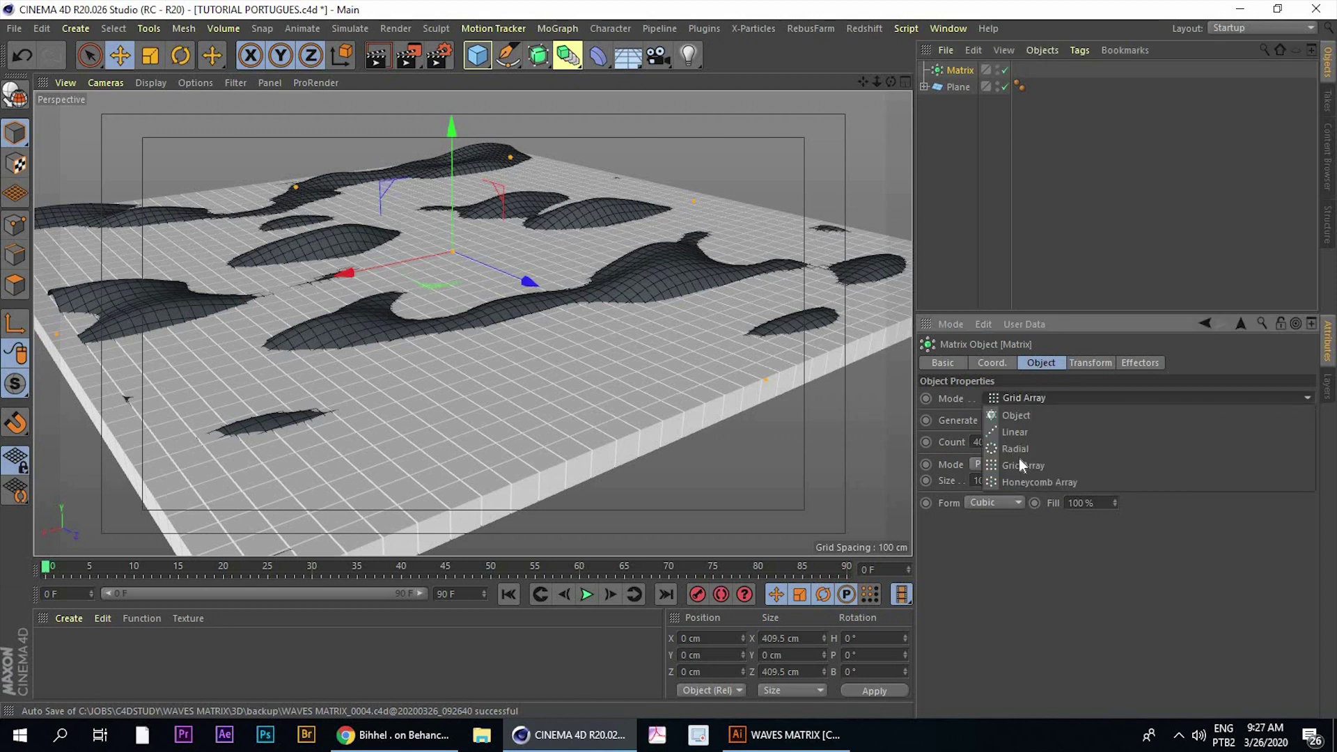
# Switch the Matrix to Object mode with the Plane as its source object
pyautogui.click(1011, 415)
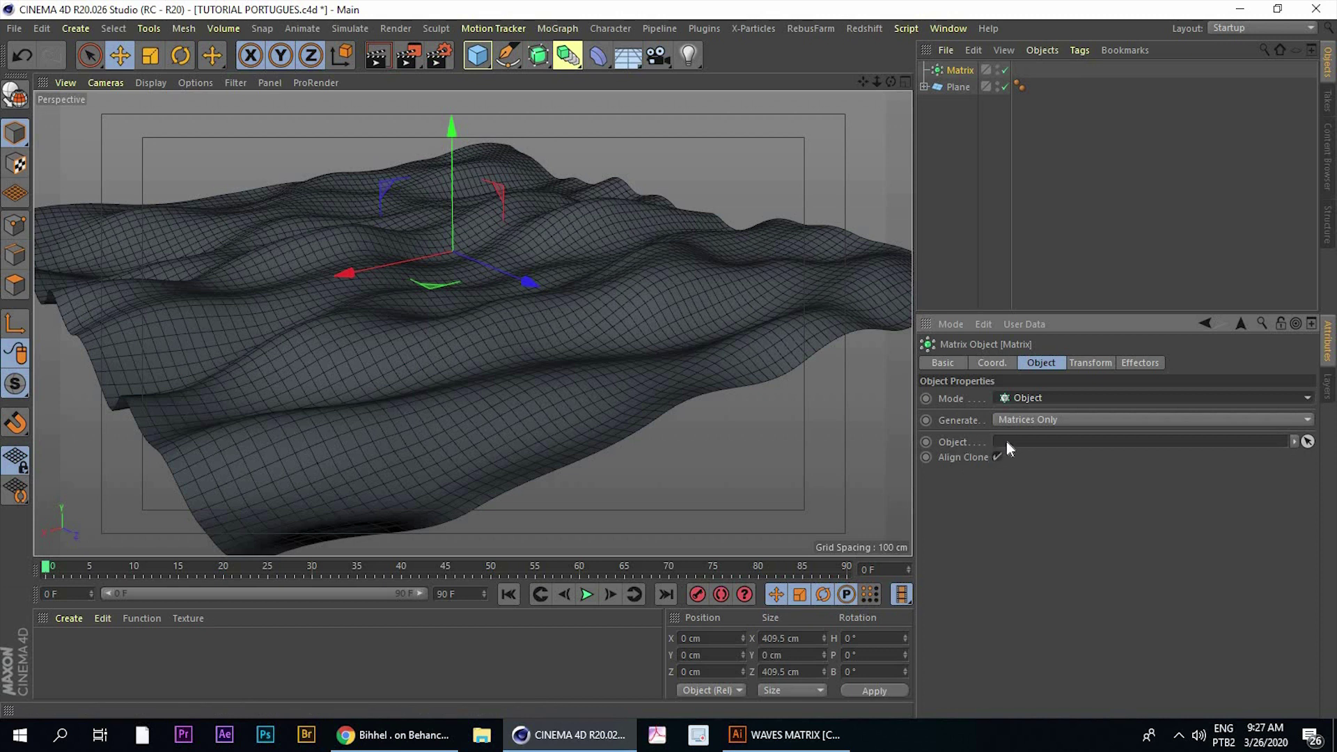
pyautogui.moveTo(953, 89); pyautogui.dragTo(1002, 443)
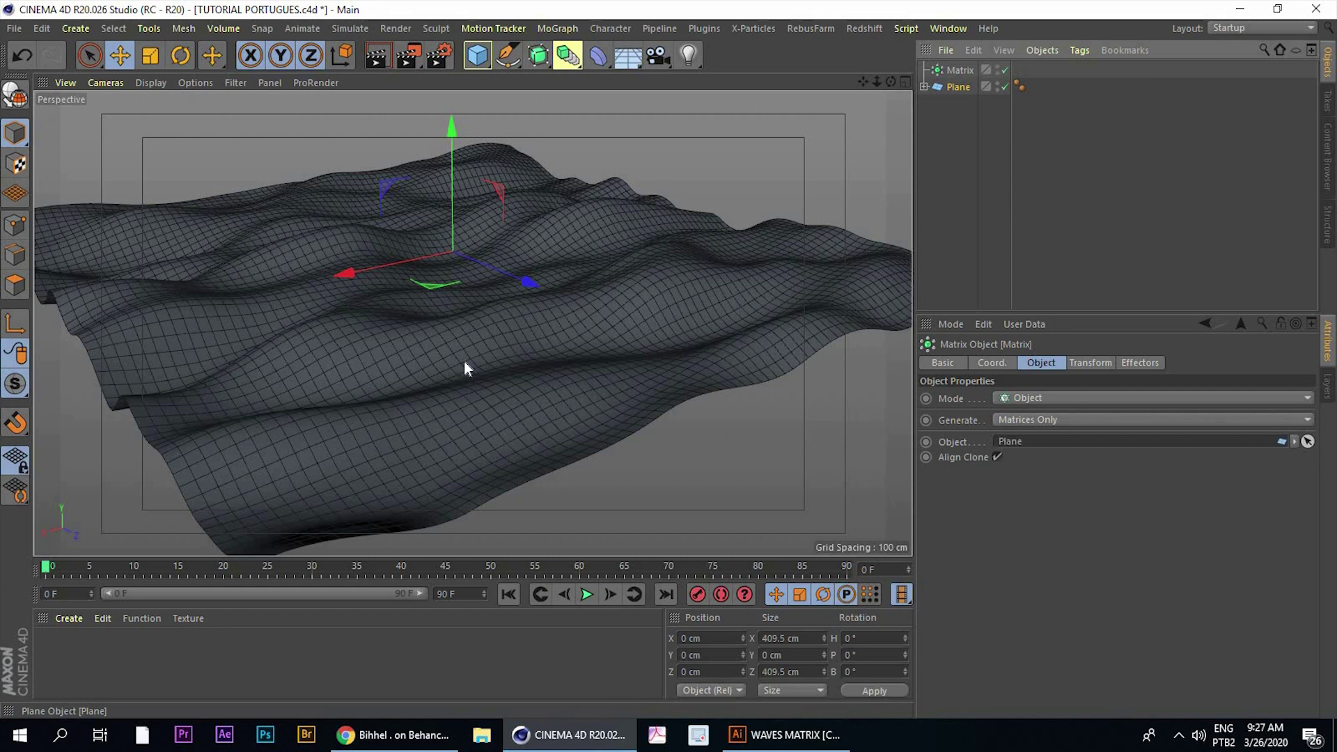
pyautogui.moveTo(478, 275)
pyautogui.keyDown('alt'); pyautogui.mouseDown()
pyautogui.moveTo(661, 232)
pyautogui.moveTo(418, 226)
pyautogui.moveTo(383, 272)
pyautogui.moveTo(393, 277)
pyautogui.moveTo(386, 227)
pyautogui.moveTo(441, 282)
pyautogui.moveTo(95, 246)
pyautogui.mouseUp(); pyautogui.keyUp('alt')
pyautogui.moveTo(328, 276)
pyautogui.keyDown('alt'); pyautogui.mouseDown()
pyautogui.moveTo(940, 495)
pyautogui.moveTo(1029, 564)
pyautogui.mouseUp(); pyautogui.keyUp('alt')
# Set the Matrix count to 400 and distribute the clones on the Plane's vertices
pyautogui.moveTo(1170, 565); pyautogui.dragTo(1291, 536)
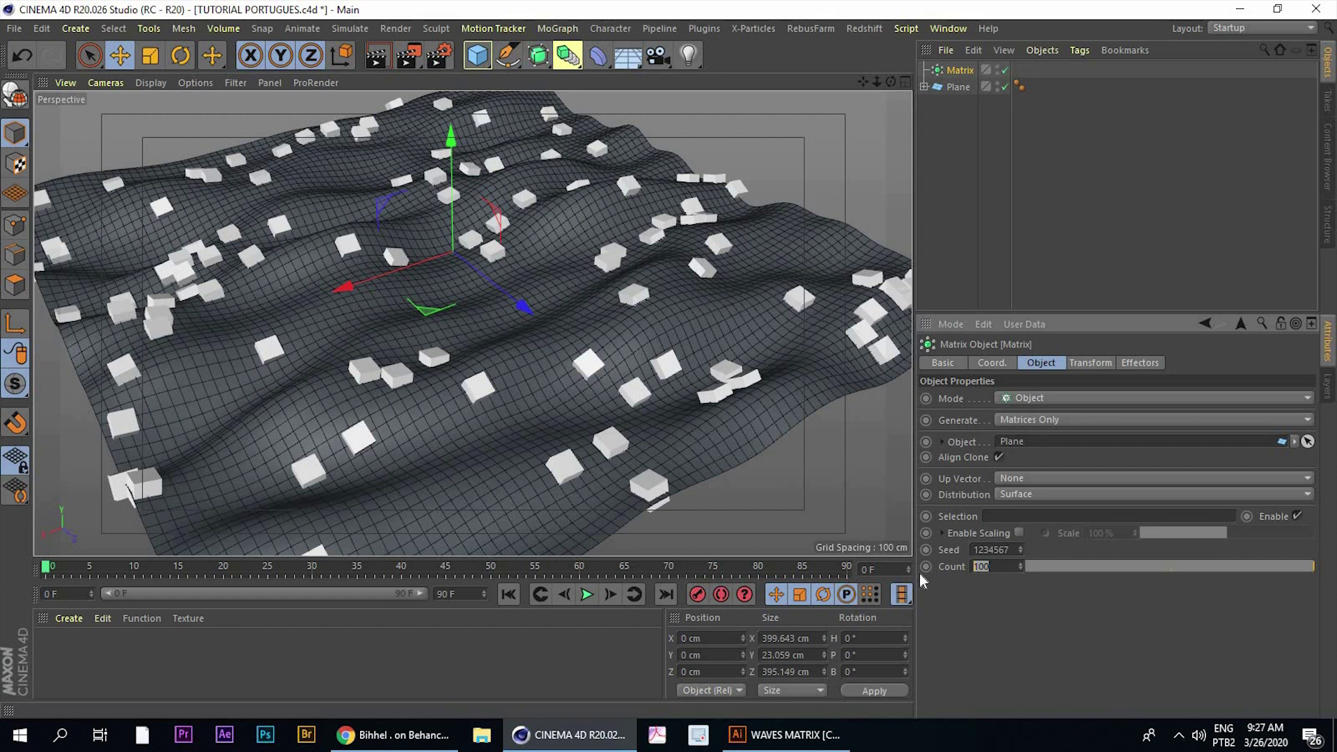
pyautogui.write('400')
pyautogui.press('Return')
pyautogui.moveTo(488, 366)
pyautogui.keyDown('alt'); pyautogui.mouseDown()
pyautogui.moveTo(587, 277)
pyautogui.moveTo(620, 282)
pyautogui.moveTo(591, 300)
pyautogui.moveTo(626, 314)
pyautogui.mouseUp(); pyautogui.keyUp('alt')
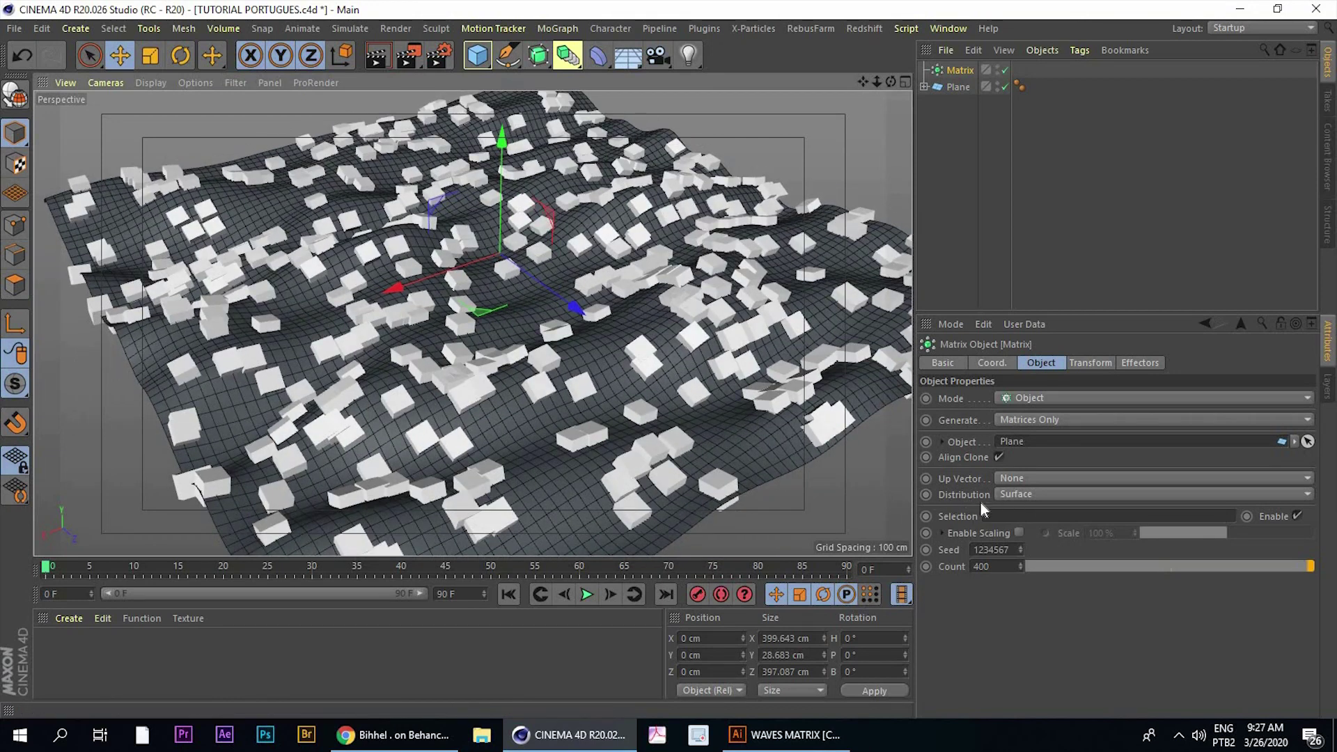
pyautogui.click(1010, 493)
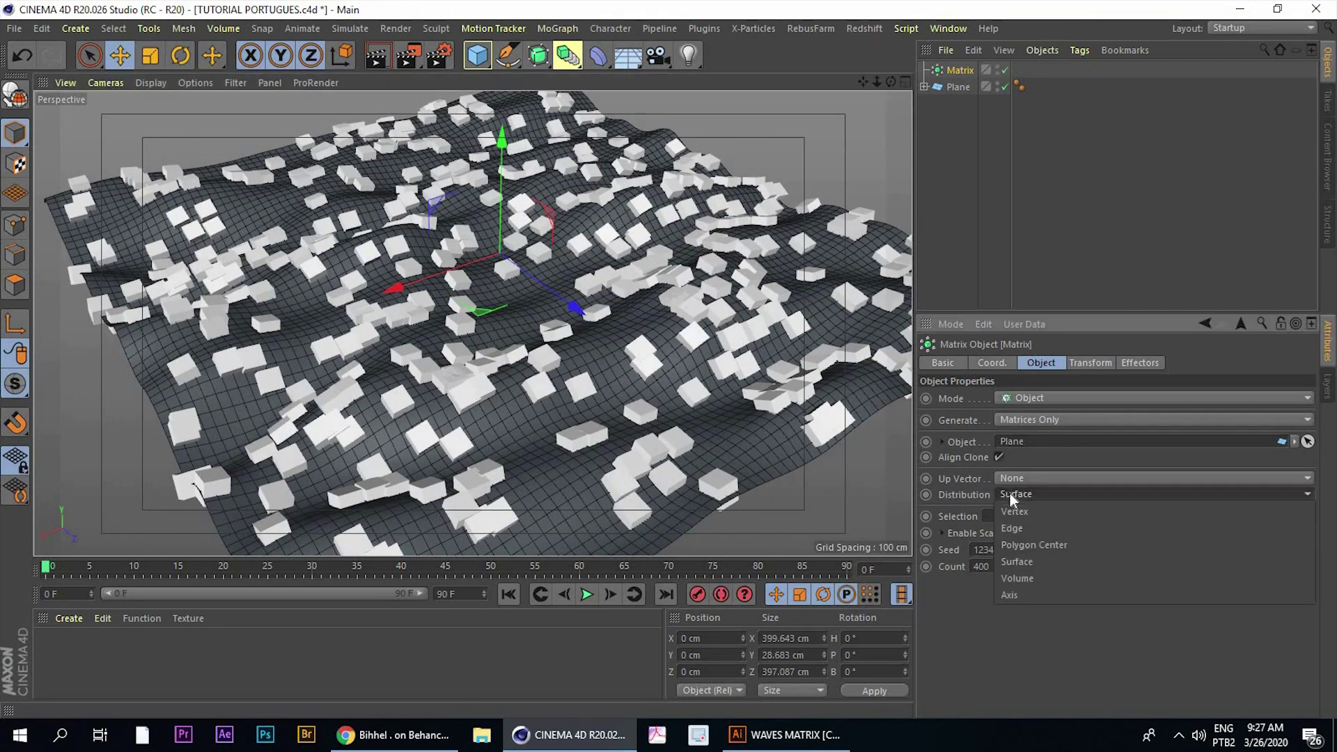
pyautogui.click(1001, 514)
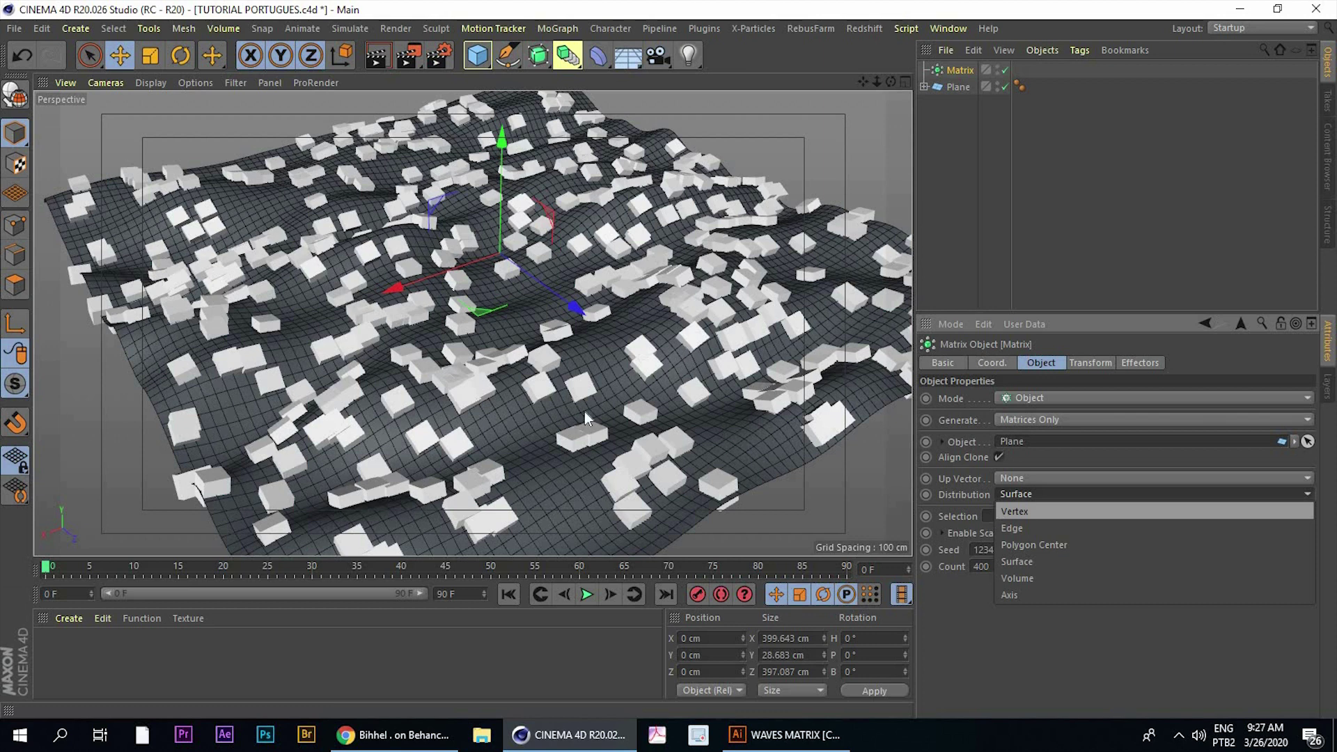
pyautogui.moveTo(553, 266)
pyautogui.keyDown('alt'); pyautogui.mouseDown()
pyautogui.moveTo(665, 287)
pyautogui.moveTo(529, 289)
pyautogui.moveTo(472, 311)
pyautogui.moveTo(475, 357)
pyautogui.moveTo(537, 307)
pyautogui.moveTo(557, 331)
pyautogui.moveTo(471, 277)
pyautogui.moveTo(514, 218)
pyautogui.moveTo(537, 290)
pyautogui.moveTo(483, 331)
pyautogui.moveTo(496, 307)
pyautogui.moveTo(536, 293)
pyautogui.mouseUp(); pyautogui.keyUp('alt')
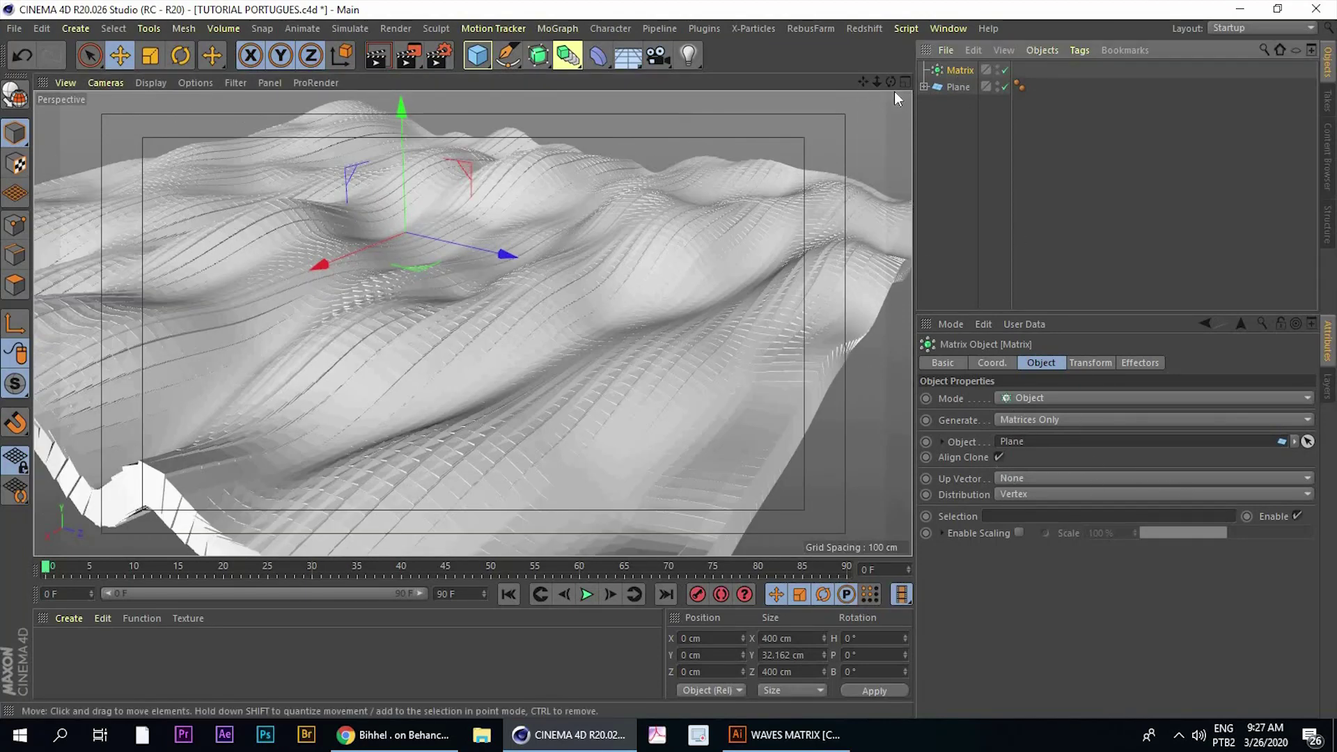
# Scale the Matrix clones to 0.2 on X, Y and Z
pyautogui.click(1092, 363)
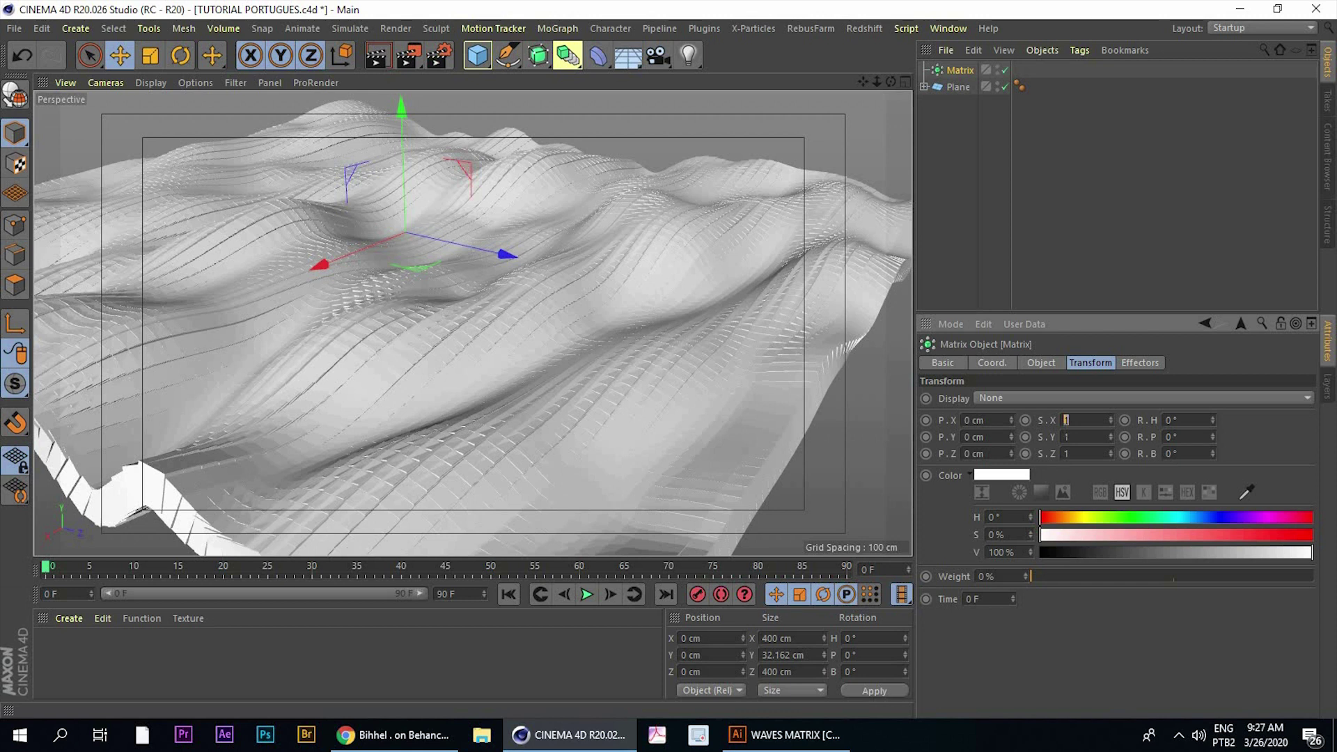
pyautogui.press('Tab')
pyautogui.write('.2')
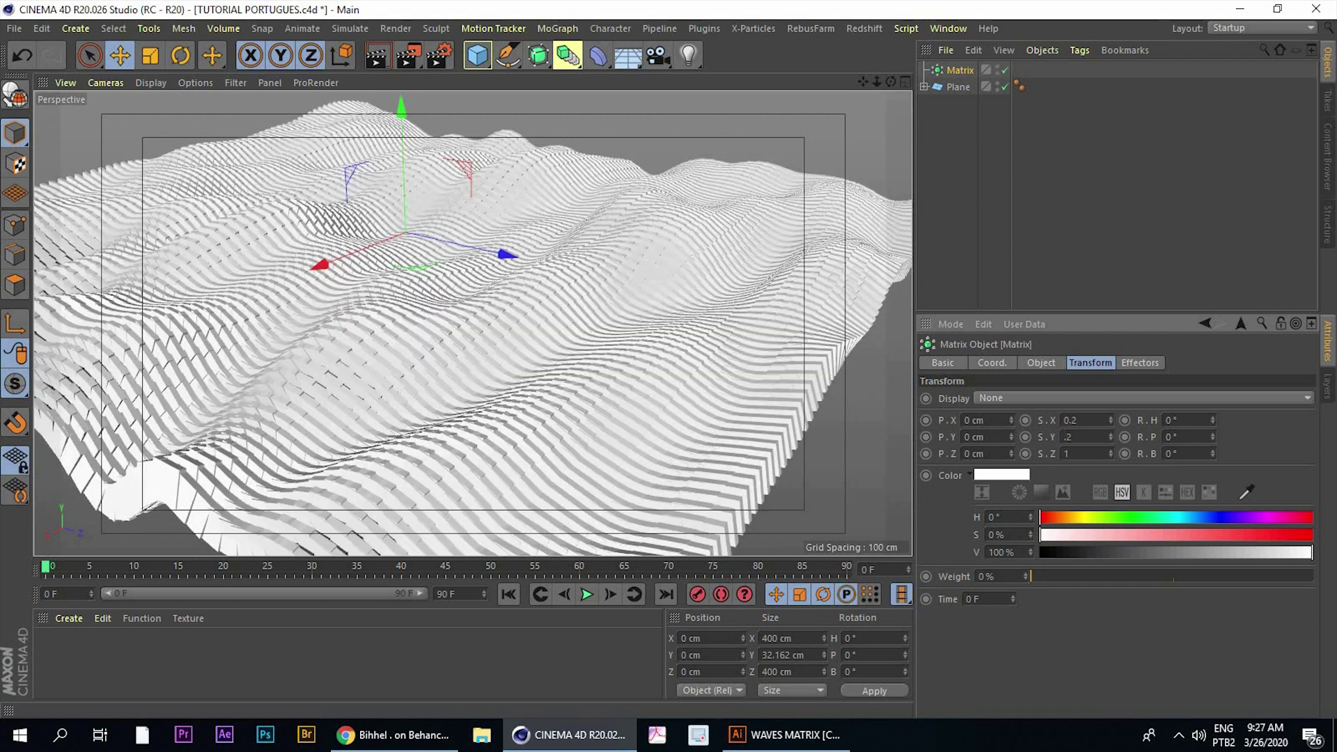
pyautogui.press('Tab')
pyautogui.write('0.2')
pyautogui.press('Return')
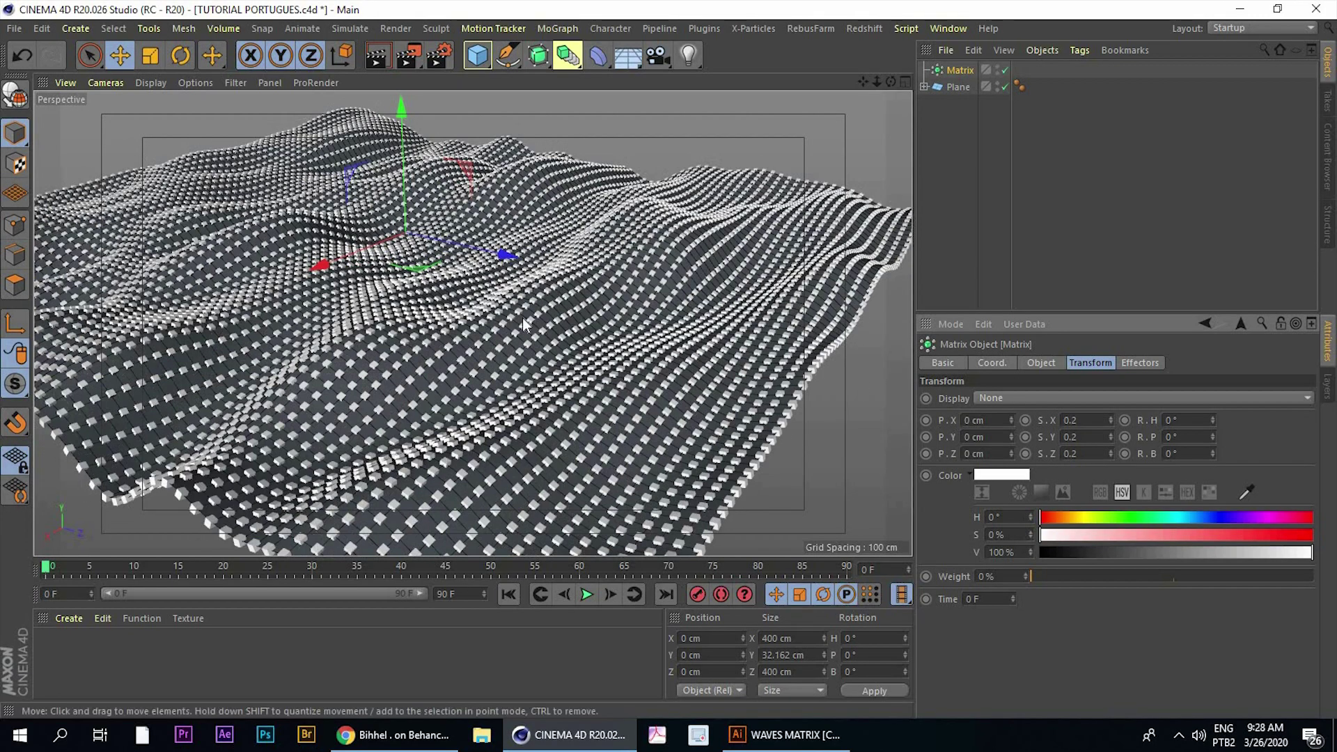
# Zoom and orbit the viewport to look over the wave field of small cubes
pyautogui.keyDown('alt'); pyautogui.moveTo(551, 310); pyautogui.dragTo(585, 319); pyautogui.keyUp('alt')
pyautogui.scroll(3, 557, 310)
pyautogui.scroll(3, 426, 298)
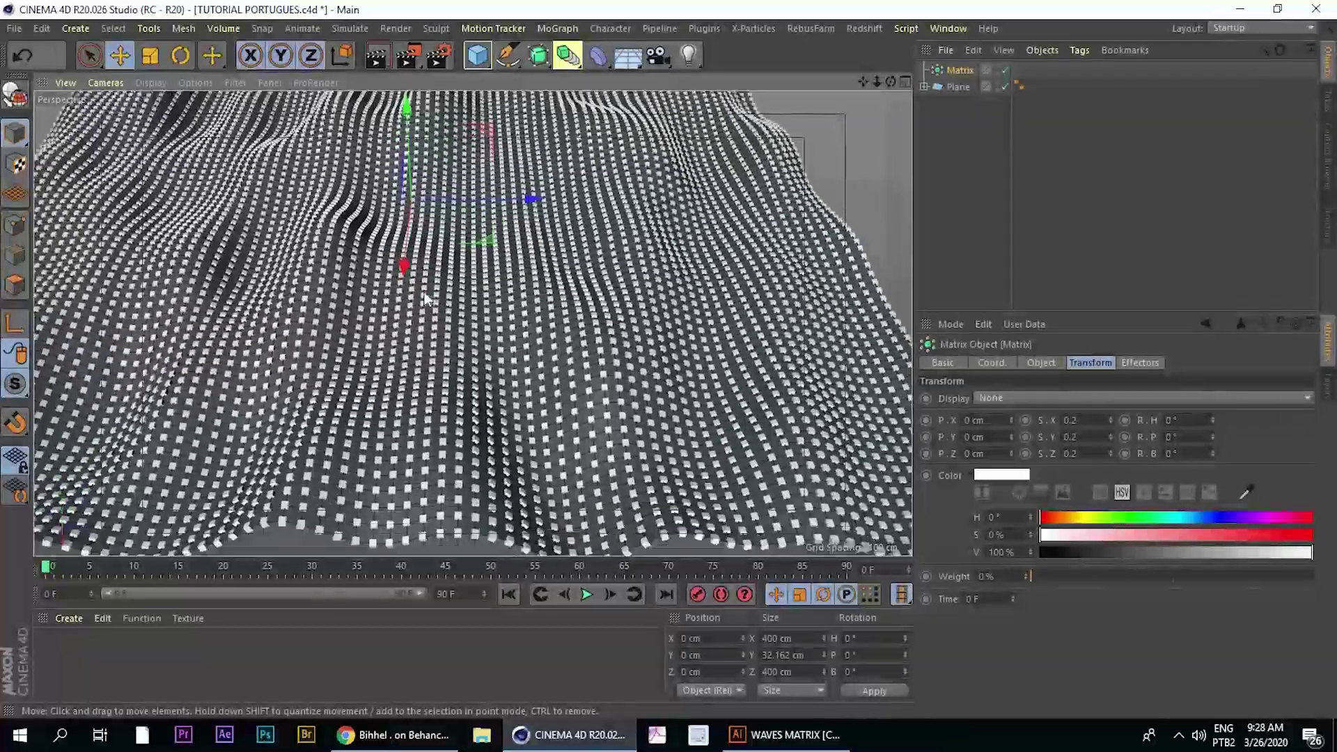
pyautogui.scroll(3, 453, 209)
pyautogui.scroll(3, 465, 247)
pyautogui.scroll(3, 466, 247)
pyautogui.scroll(3, 465, 247)
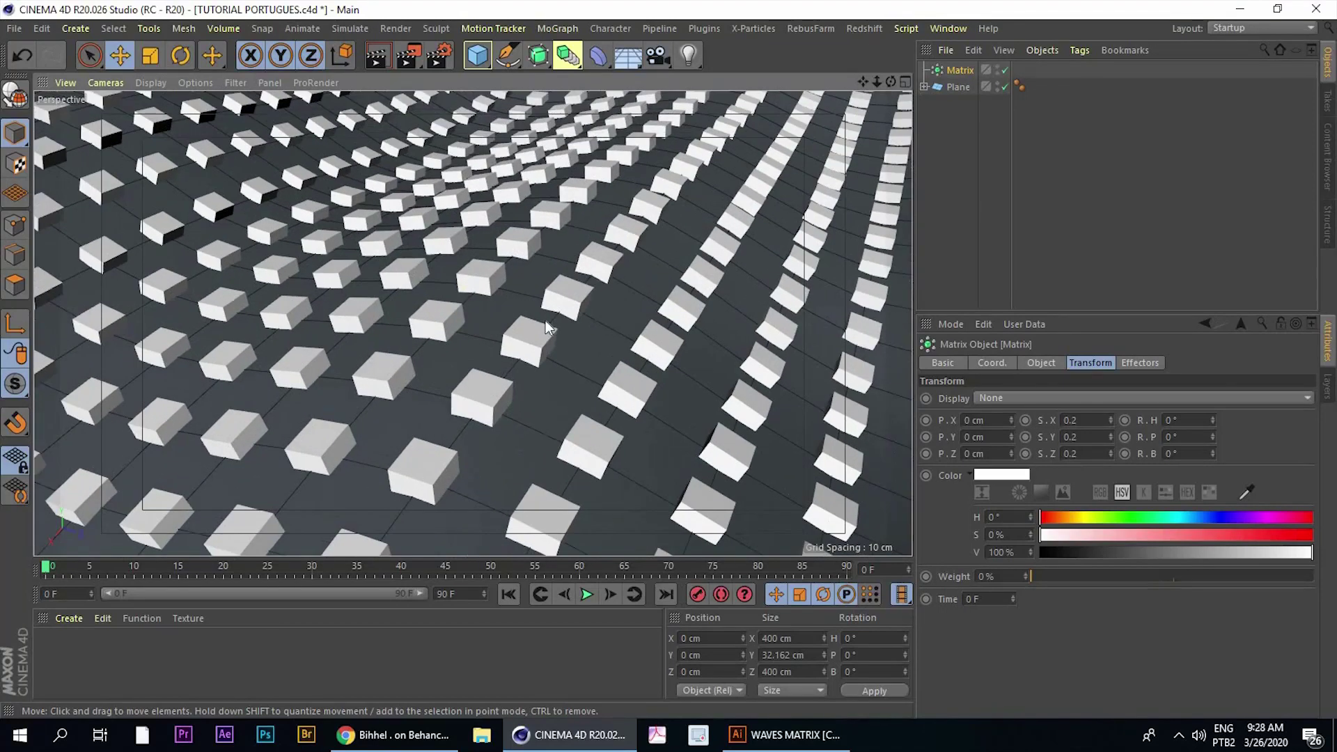
pyautogui.scroll(2, 592, 313)
pyautogui.scroll(2, 702, 362)
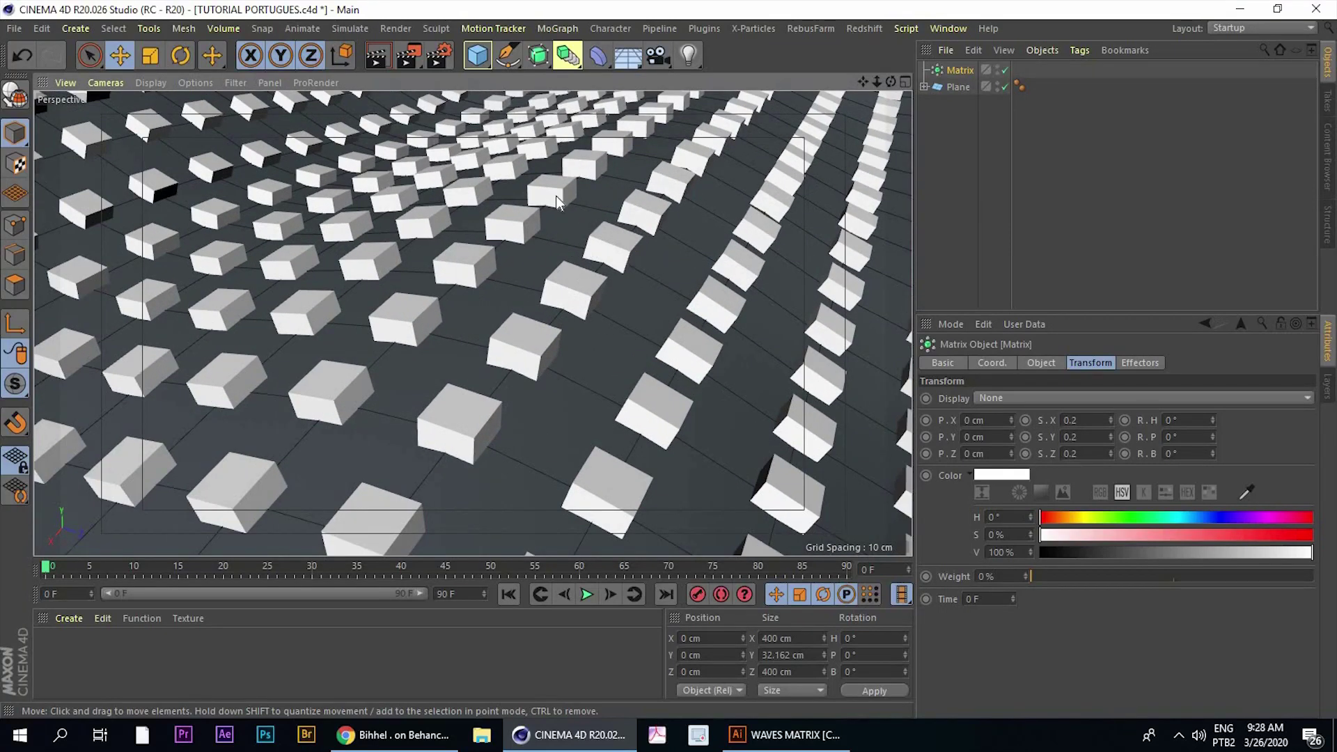
pyautogui.scroll(-5, 516, 241)
pyautogui.scroll(-2, 537, 264)
pyautogui.scroll(1, 550, 279)
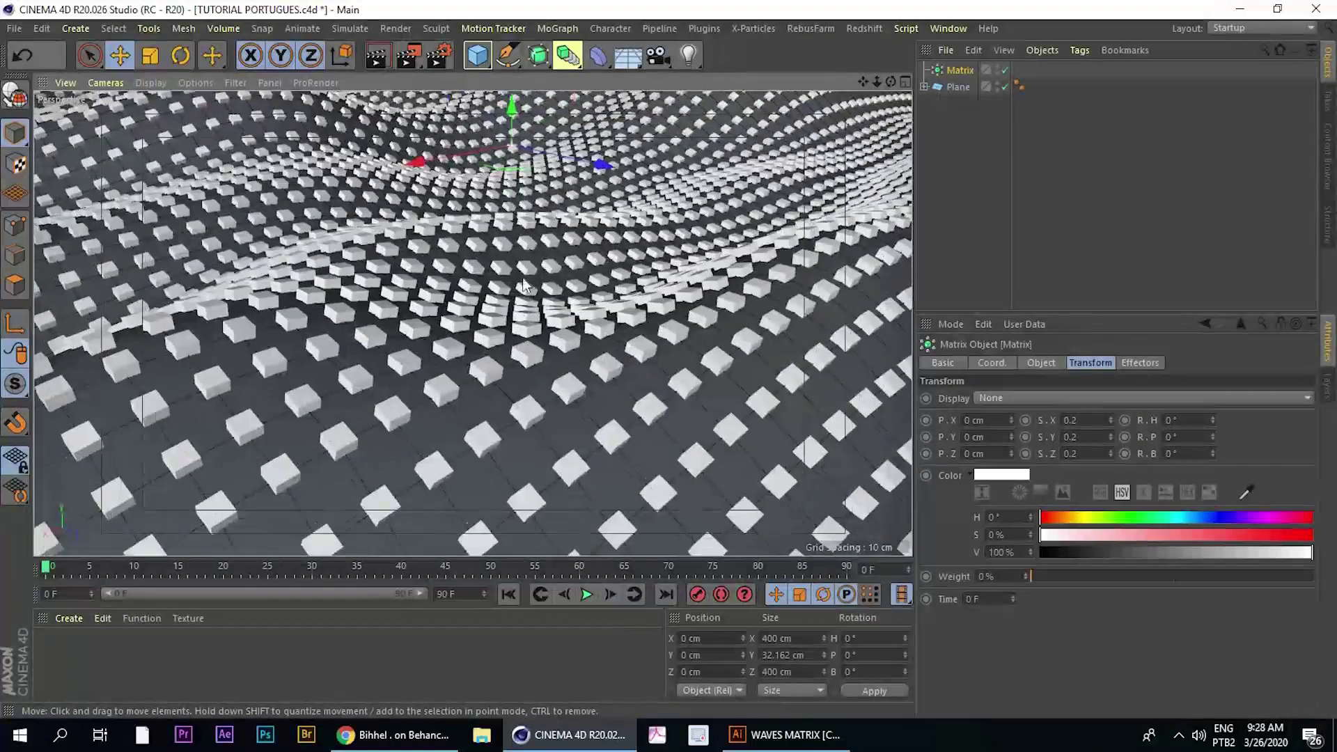
pyautogui.scroll(-1, 557, 285)
pyautogui.scroll(-2, 557, 286)
pyautogui.scroll(-2, 551, 296)
pyautogui.scroll(-1, 545, 307)
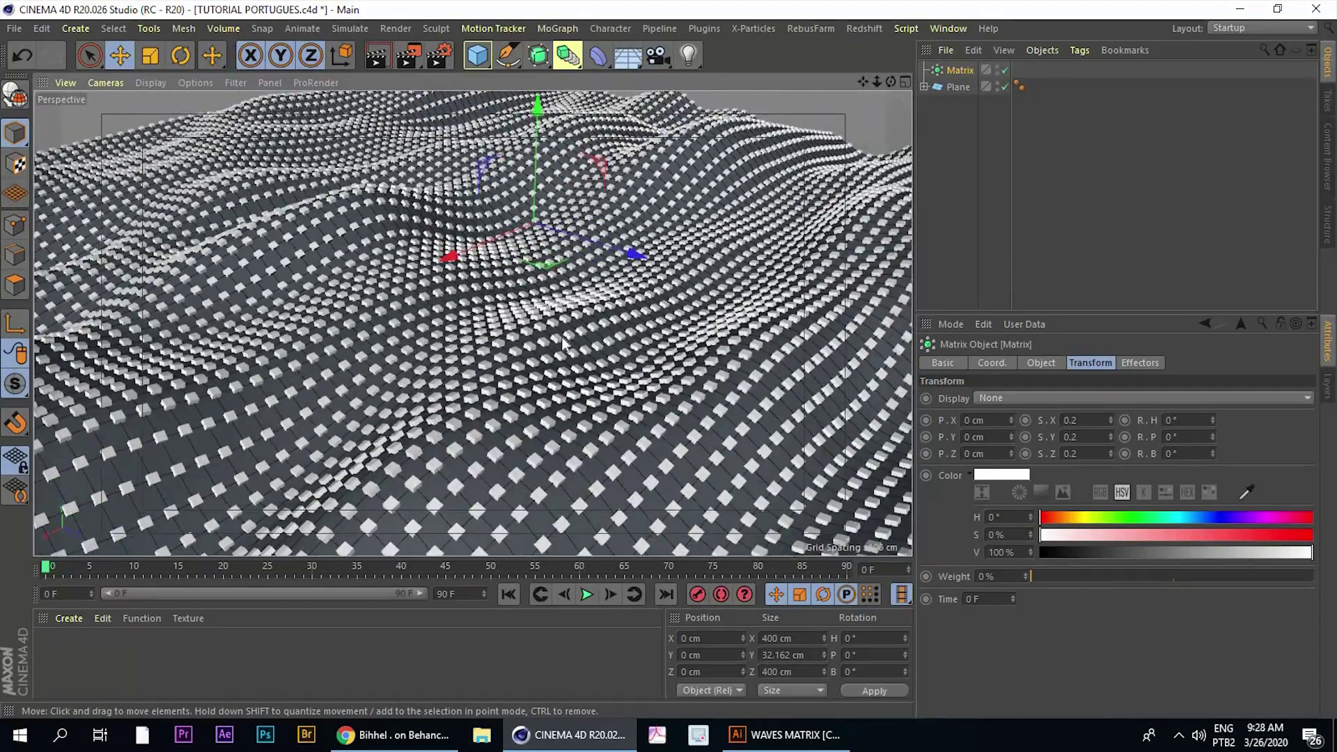
pyautogui.scroll(-2, 536, 321)
pyautogui.moveTo(536, 323)
pyautogui.keyDown('alt'); pyautogui.mouseDown()
pyautogui.moveTo(635, 292)
pyautogui.moveTo(893, 113)
pyautogui.mouseUp(); pyautogui.keyUp('alt')
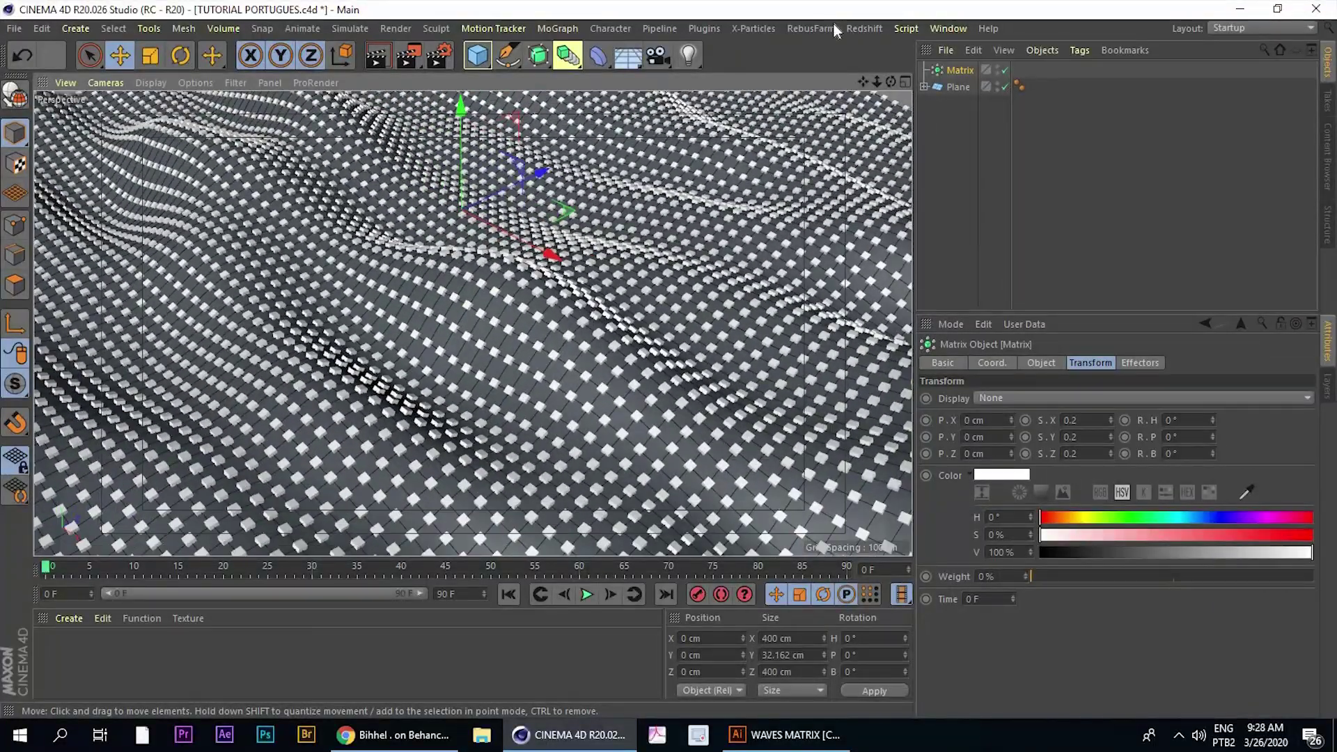
# Briefly open and close the Redshift RenderView, then bring up the Redshift menu
pyautogui.click(887, 154)
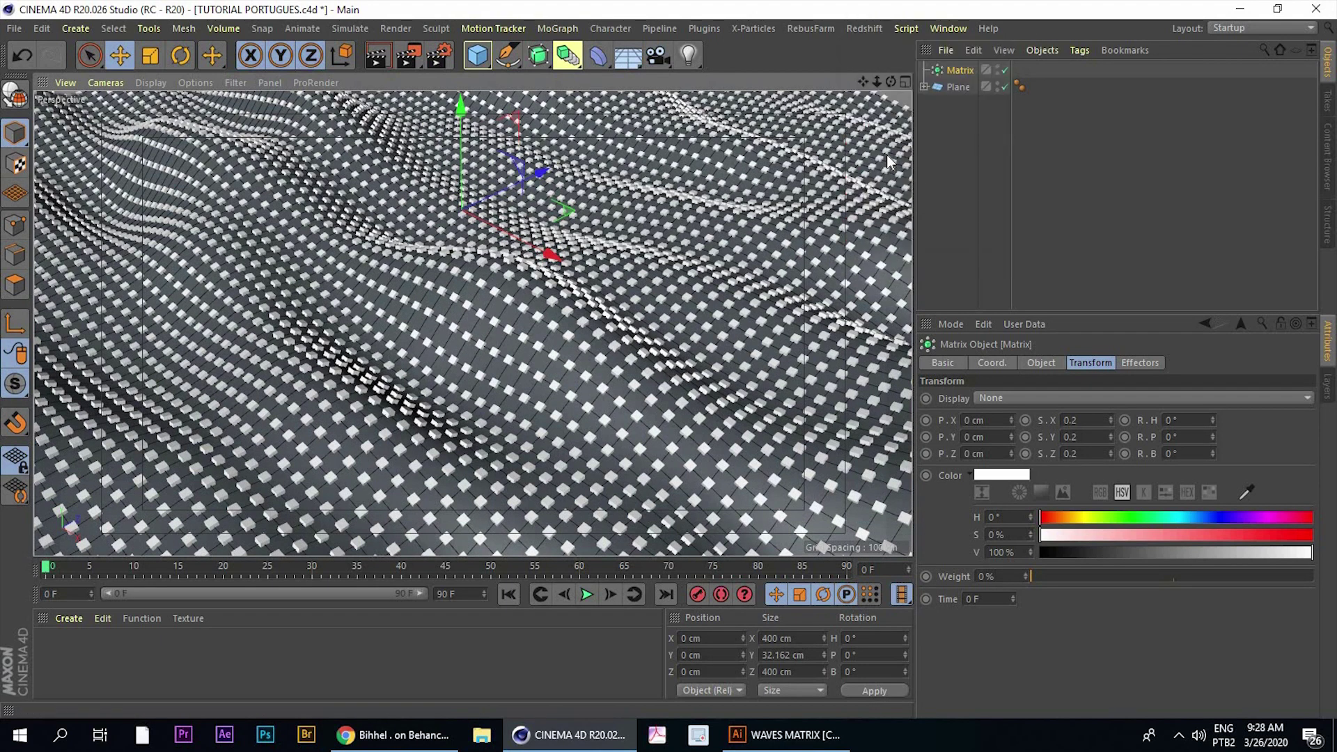
pyautogui.click(975, 139)
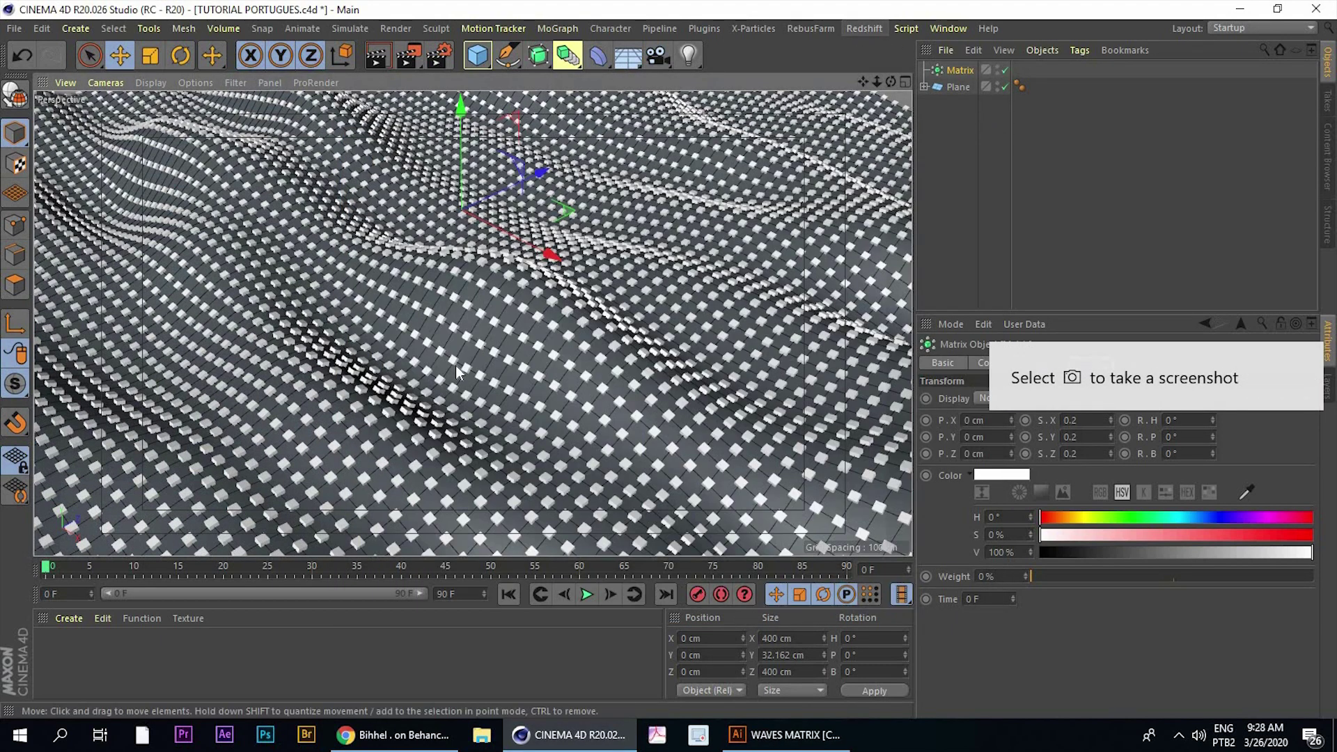
pyautogui.click(867, 27)
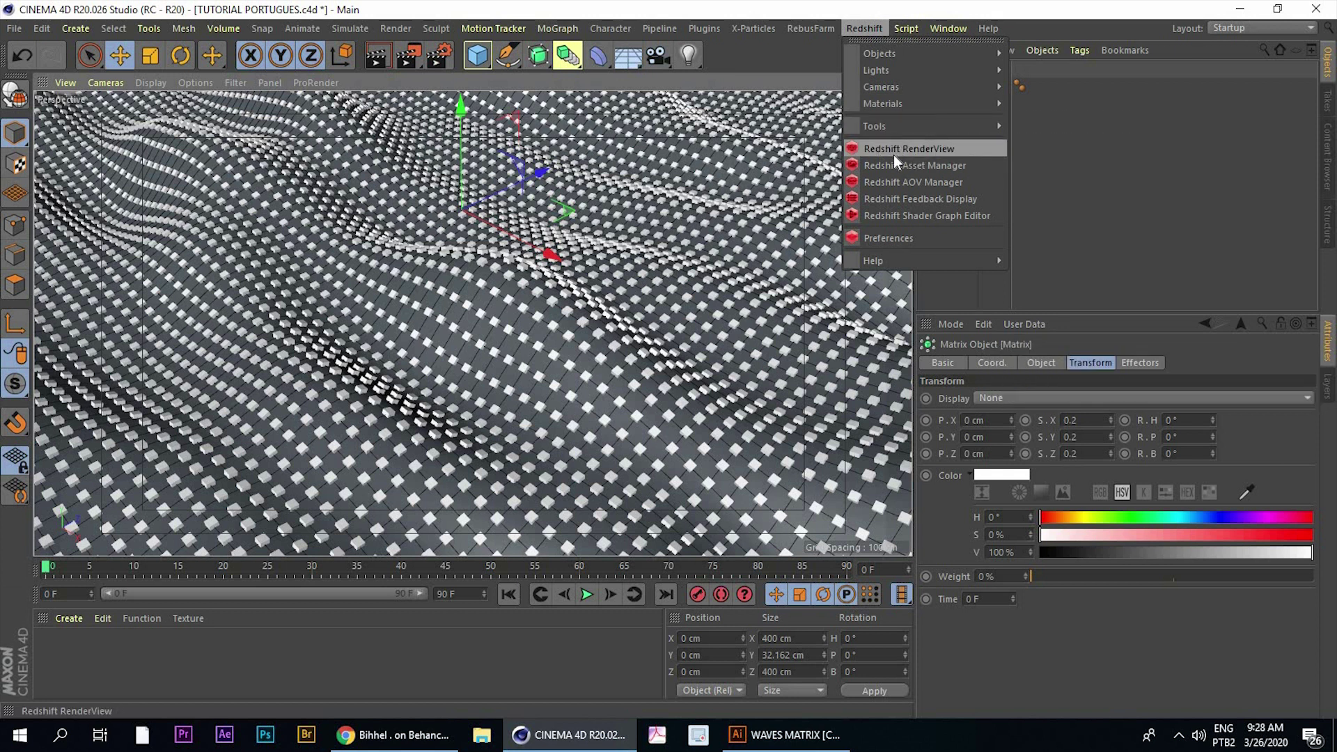
# Open Redshift RenderView and start an IPR render, repositioning the window while re-angling the view
pyautogui.click(893, 152)
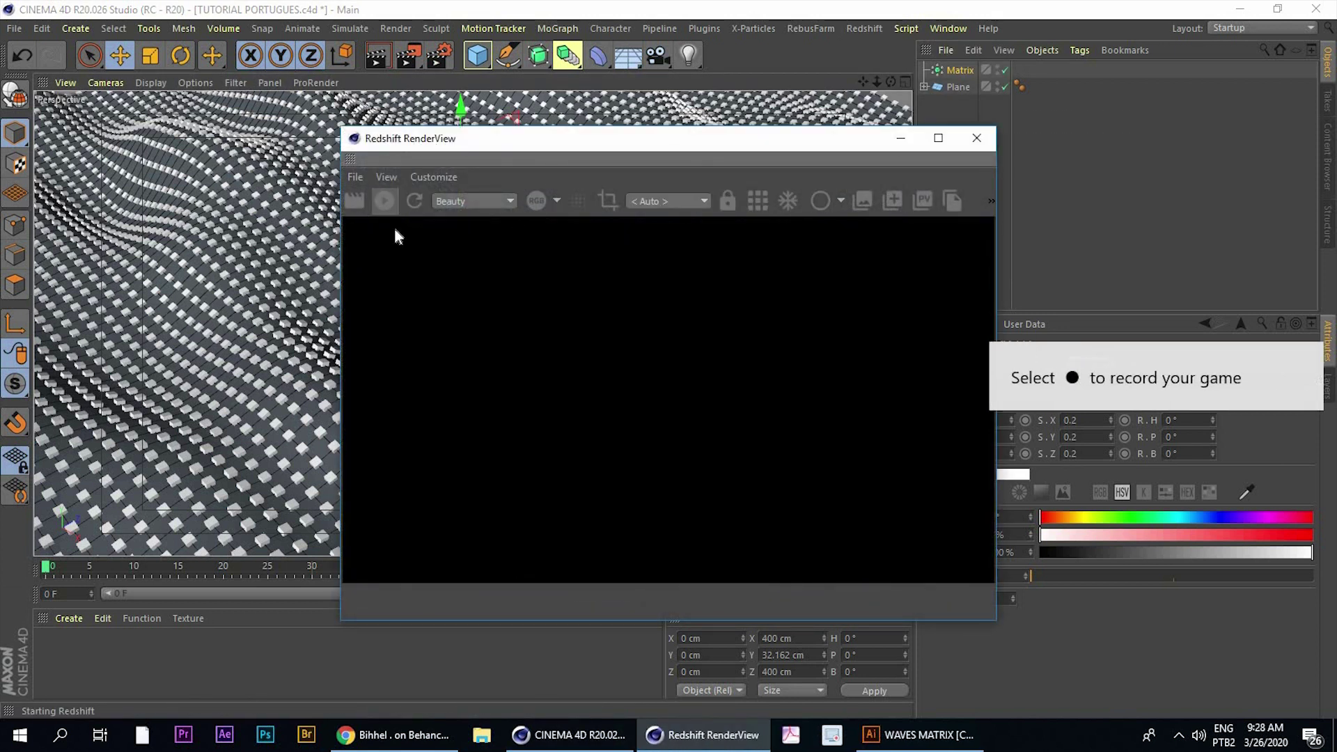
pyautogui.click(383, 201)
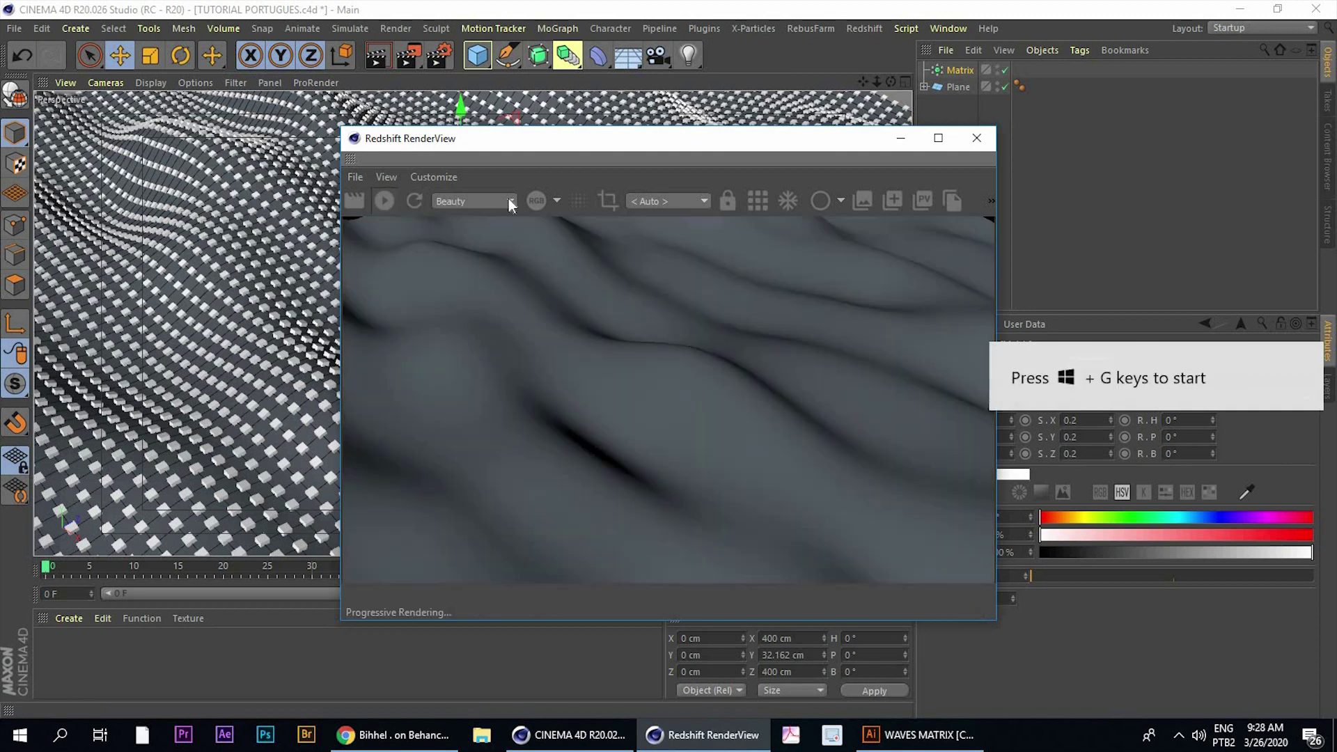
pyautogui.moveTo(468, 133); pyautogui.dragTo(399, 107)
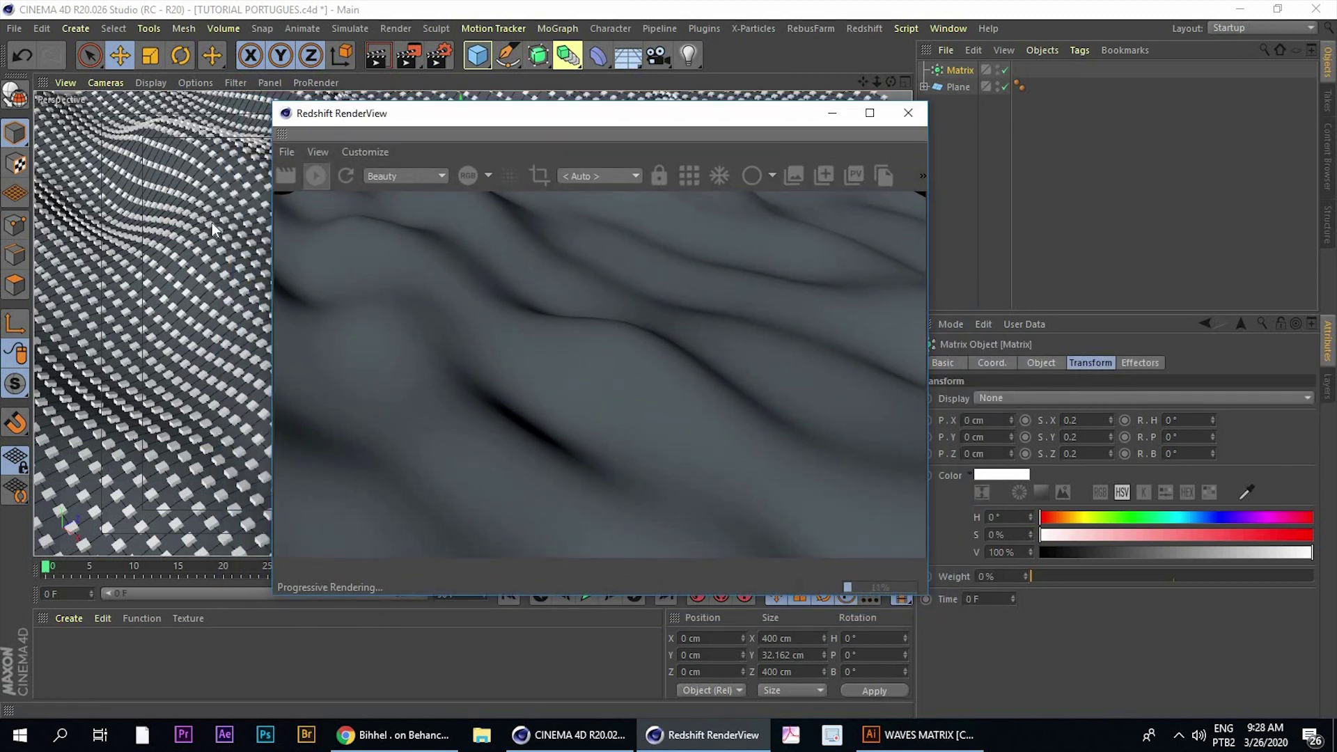
pyautogui.keyDown('alt'); pyautogui.moveTo(211, 223); pyautogui.dragTo(217, 199); pyautogui.keyUp('alt')
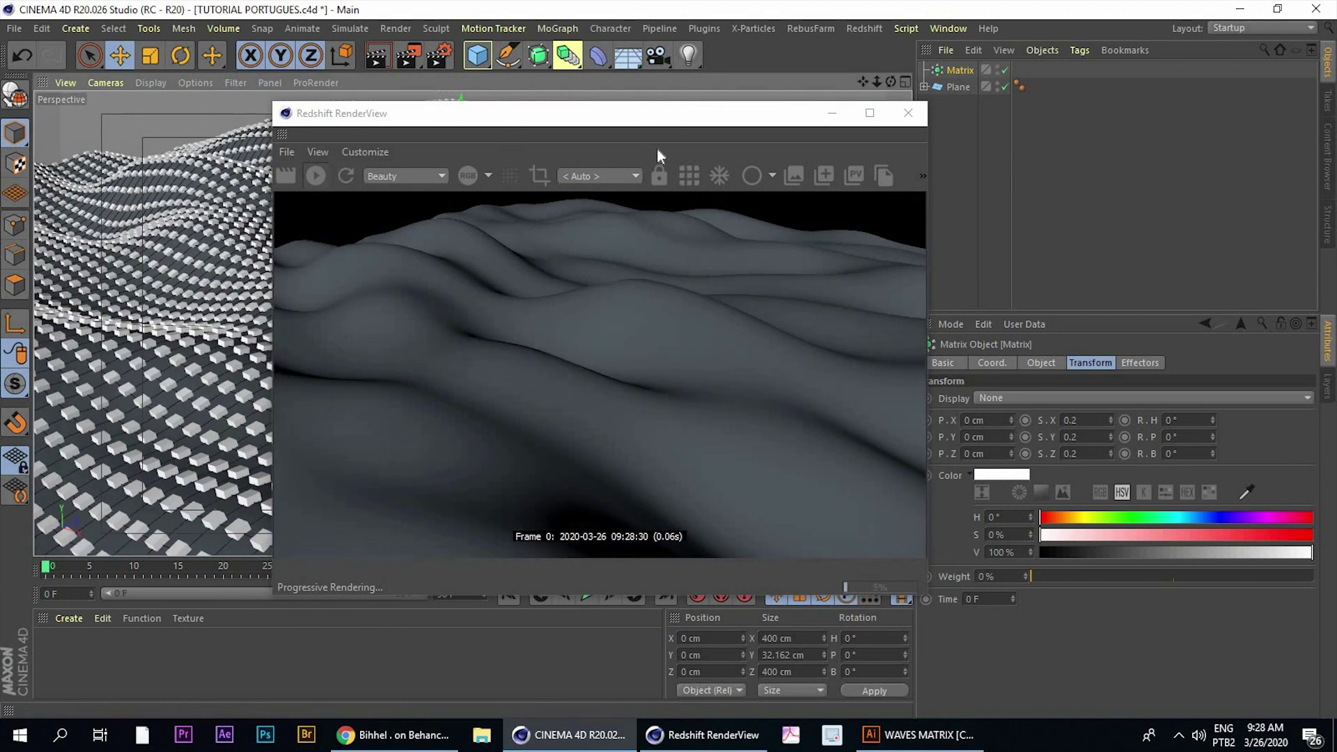
pyautogui.moveTo(742, 119)
pyautogui.mouseDown()
pyautogui.moveTo(642, 112)
pyautogui.moveTo(589, 69)
pyautogui.mouseUp()
pyautogui.moveTo(862, 271)
pyautogui.keyDown('alt'); pyautogui.mouseDown()
pyautogui.moveTo(850, 284)
pyautogui.moveTo(845, 238)
pyautogui.moveTo(844, 250)
pyautogui.mouseUp(); pyautogui.keyUp('alt')
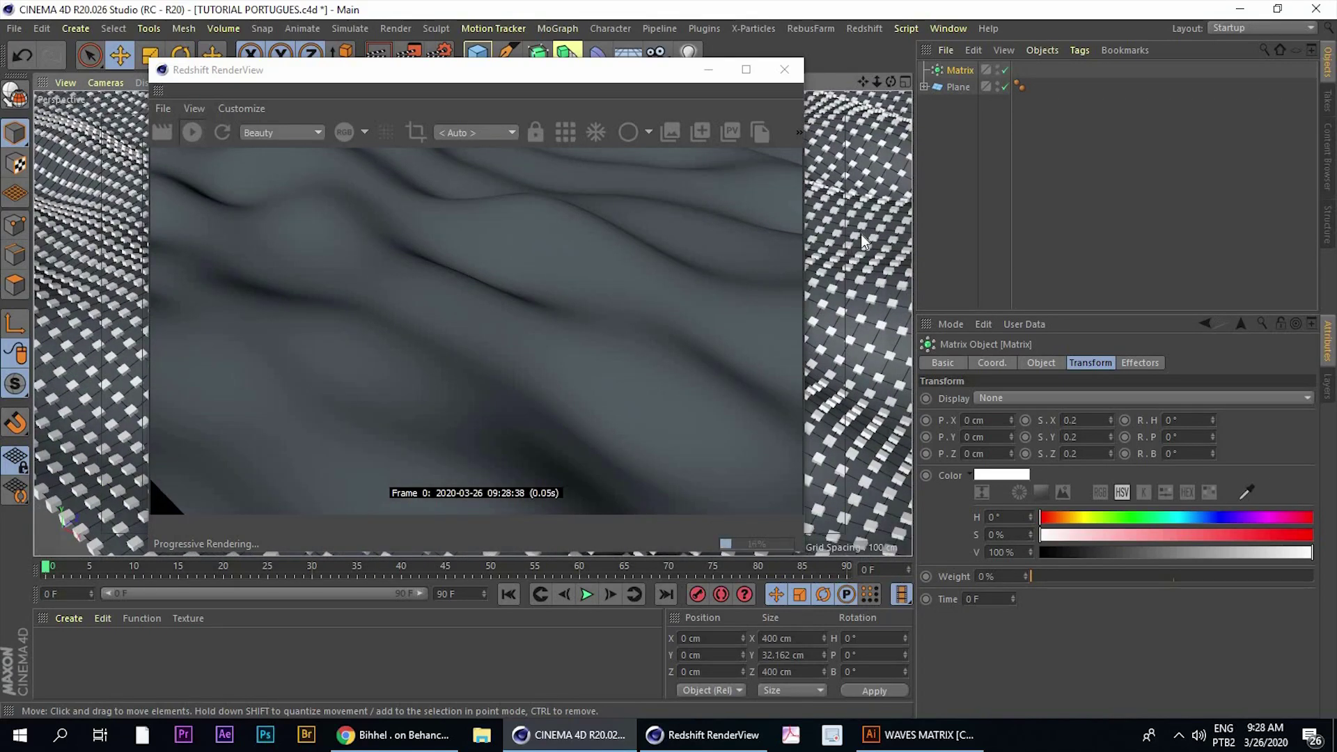
pyautogui.keyDown('alt'); pyautogui.moveTo(851, 215); pyautogui.dragTo(840, 213); pyautogui.keyUp('alt')
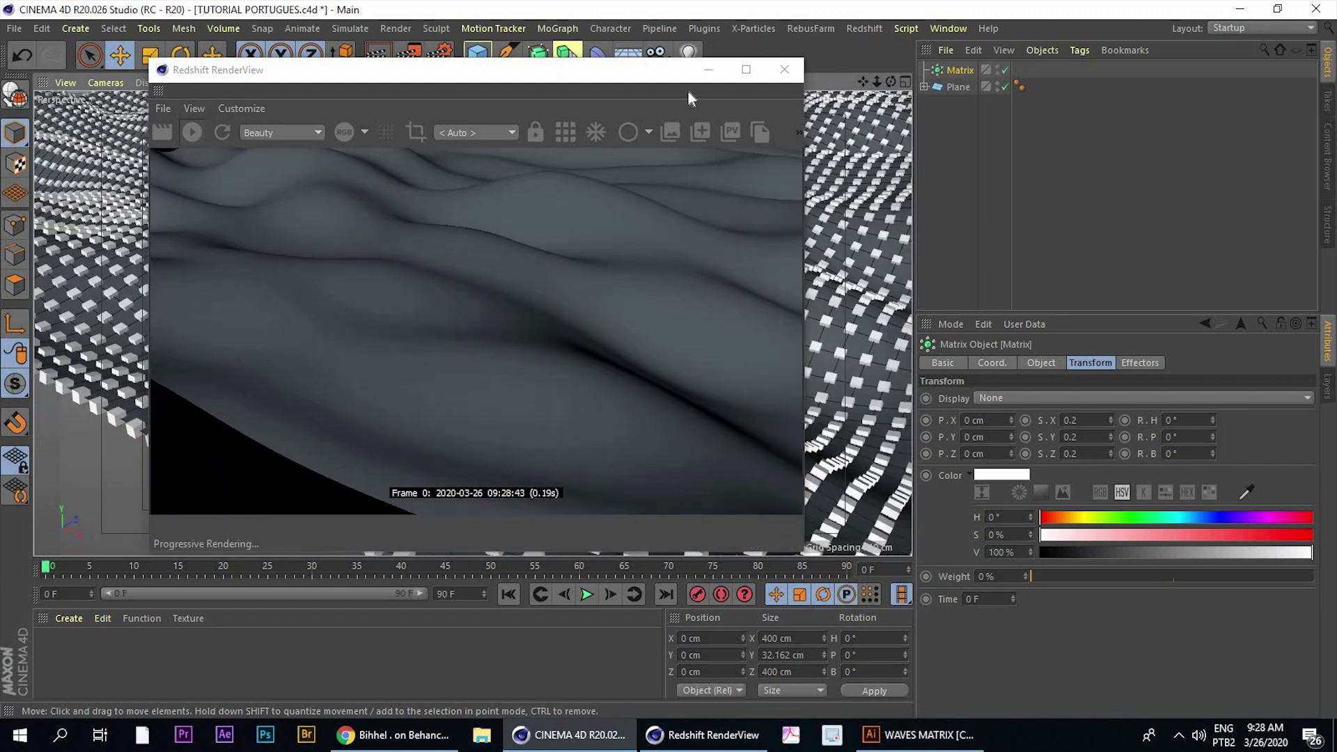
pyautogui.moveTo(558, 78); pyautogui.dragTo(514, 72)
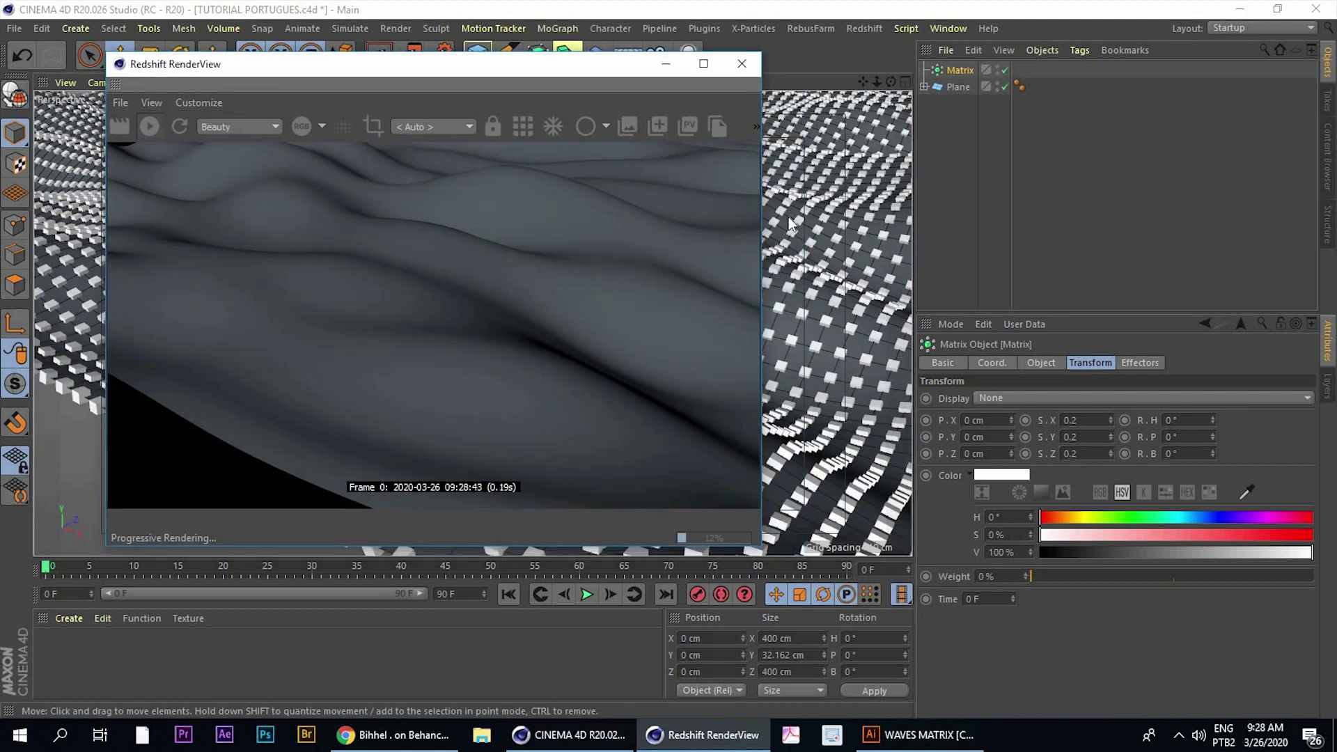
pyautogui.moveTo(790, 223)
pyautogui.keyDown('alt'); pyautogui.mouseDown()
pyautogui.moveTo(828, 212)
pyautogui.moveTo(834, 249)
pyautogui.mouseUp(); pyautogui.keyUp('alt')
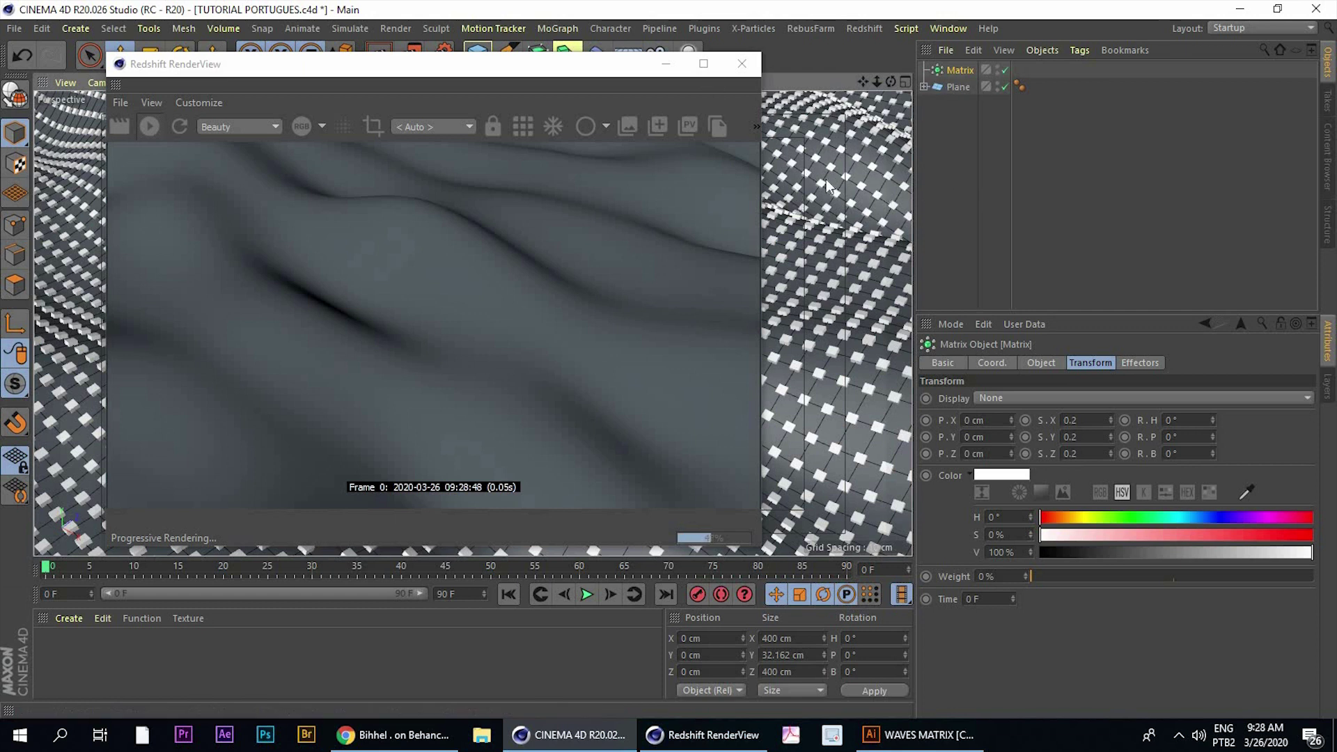
pyautogui.moveTo(535, 70)
pyautogui.mouseDown()
pyautogui.moveTo(459, 107)
pyautogui.moveTo(430, 102)
pyautogui.mouseUp()
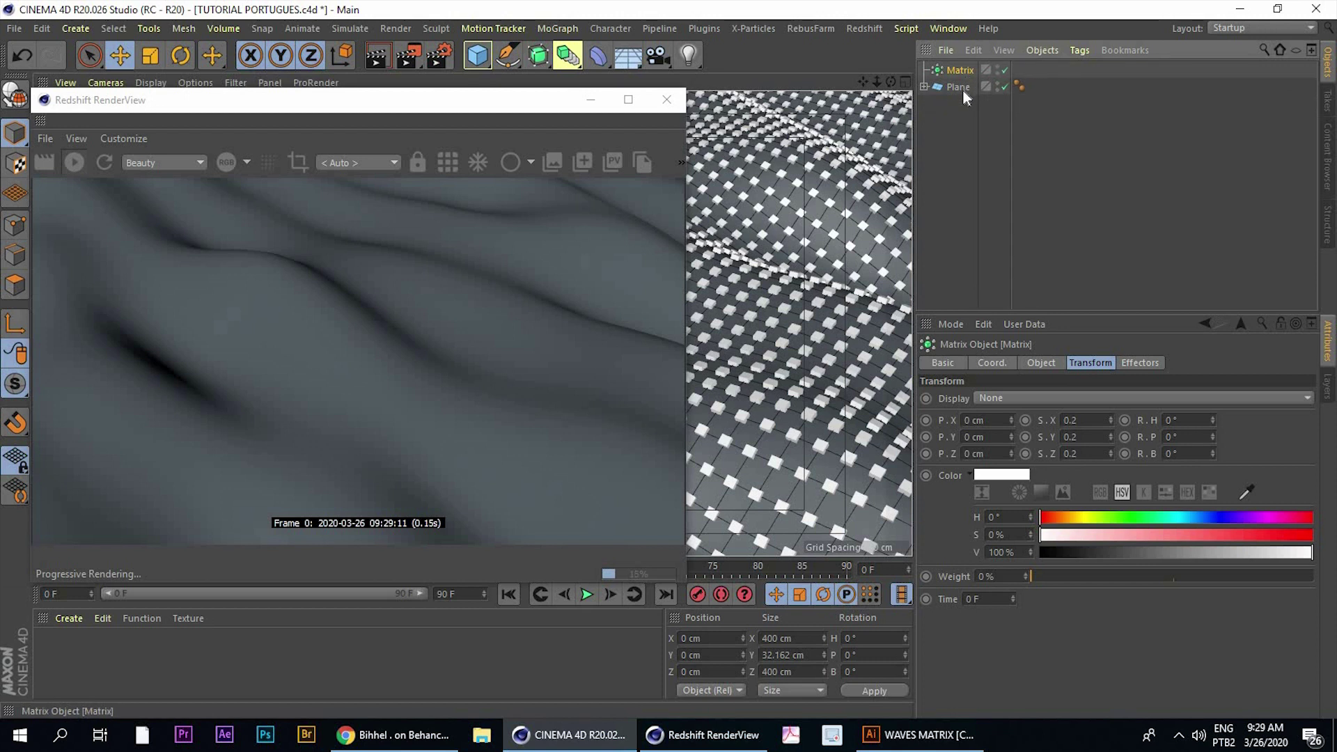
# Add a Redshift Object tag to the Matrix with Particles Mode set to Sphere Instances
pyautogui.click(925, 87)
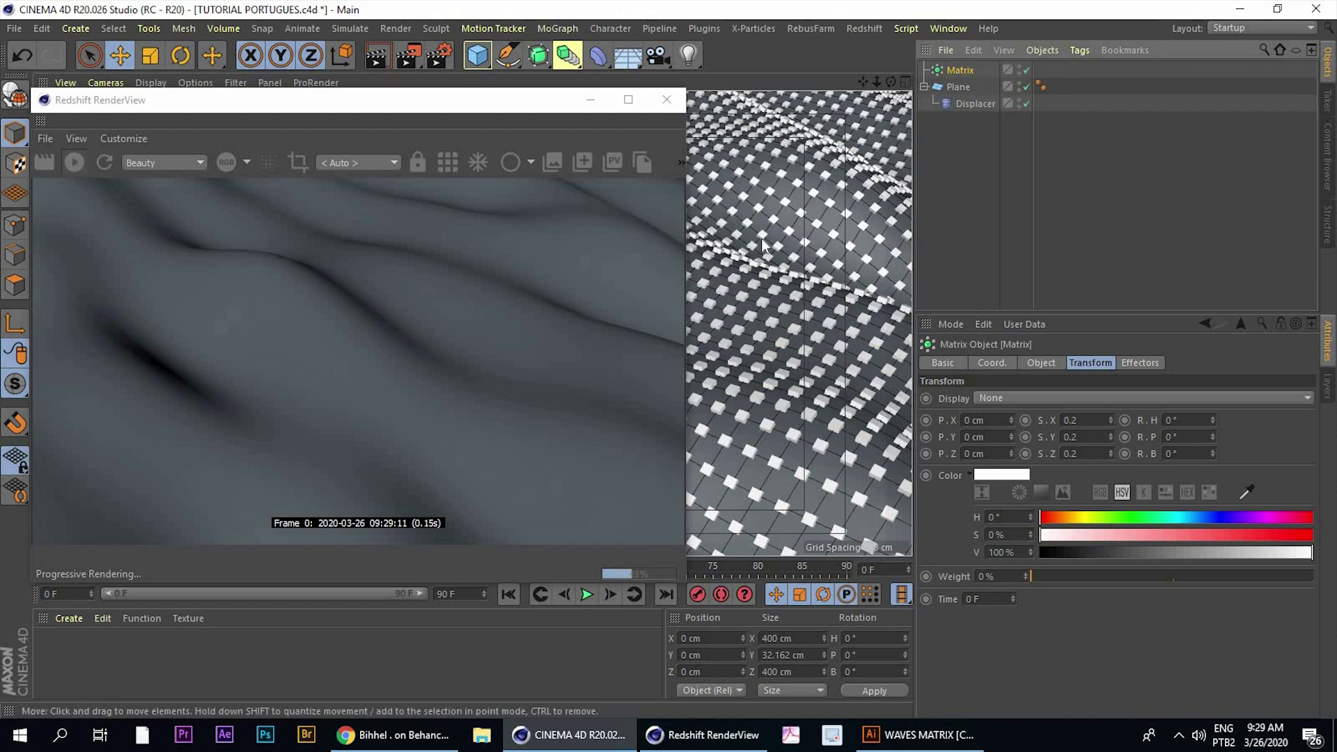
pyautogui.rightClick(964, 69)
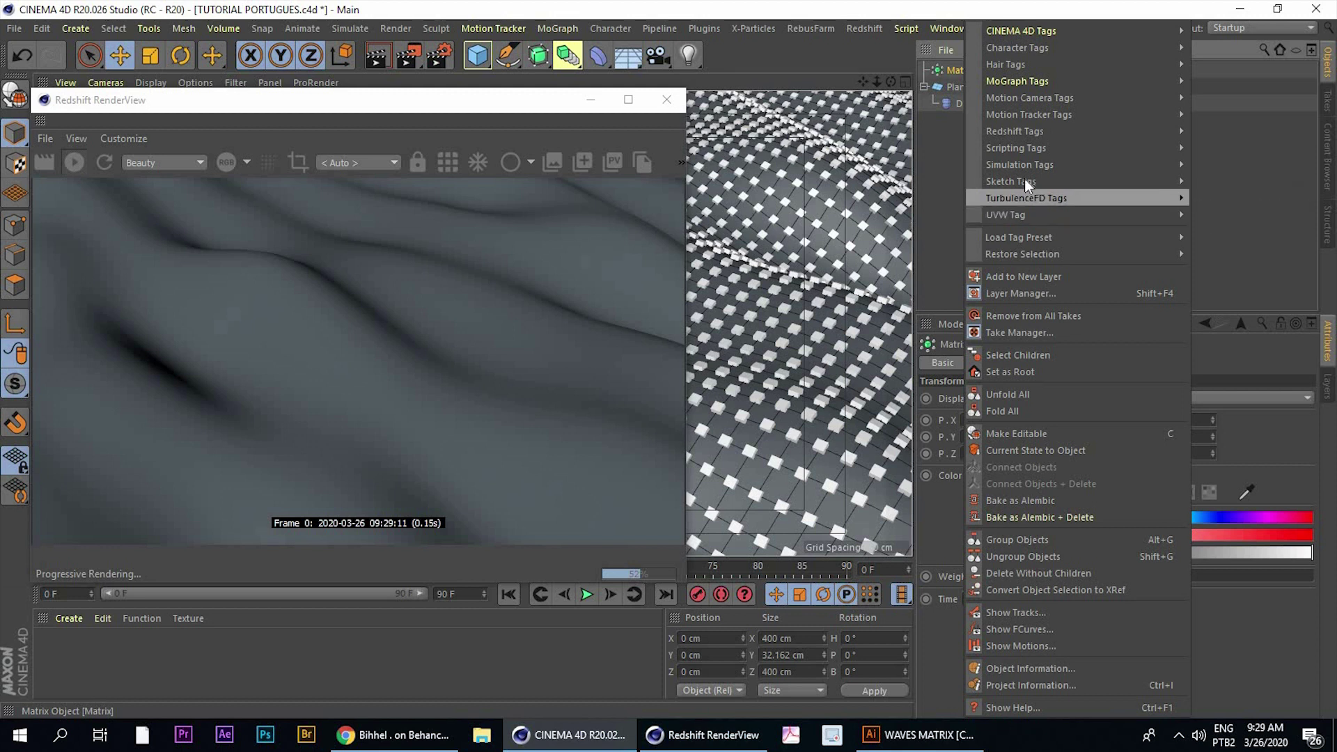
pyautogui.moveTo(1014, 131)
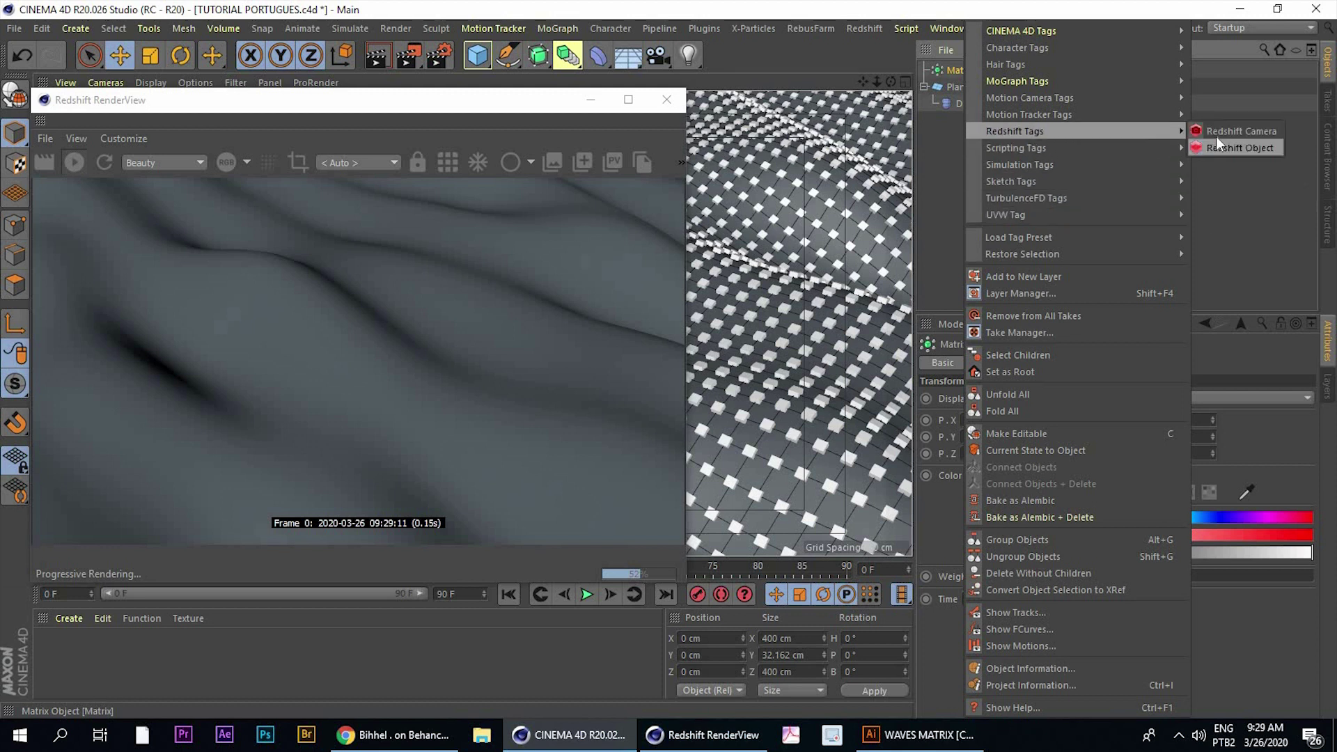
pyautogui.click(1258, 147)
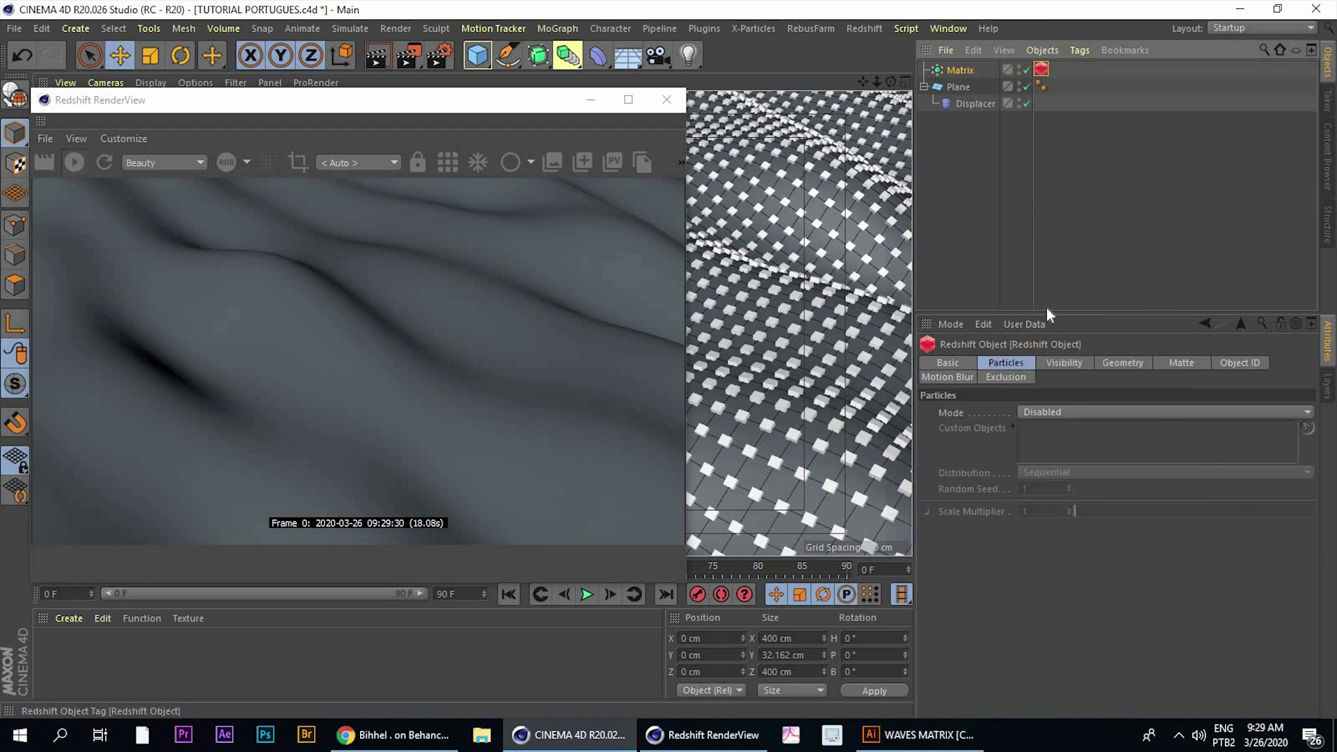
pyautogui.click(998, 364)
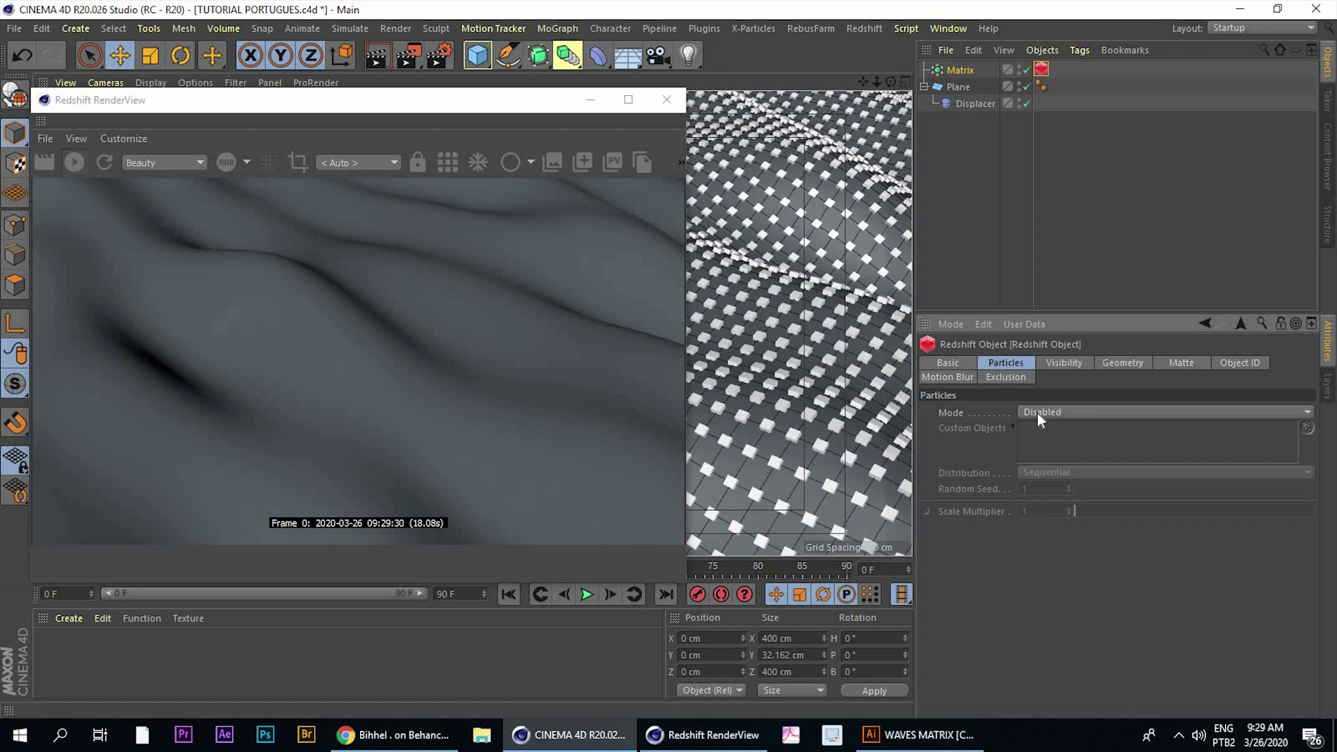
pyautogui.click(1044, 413)
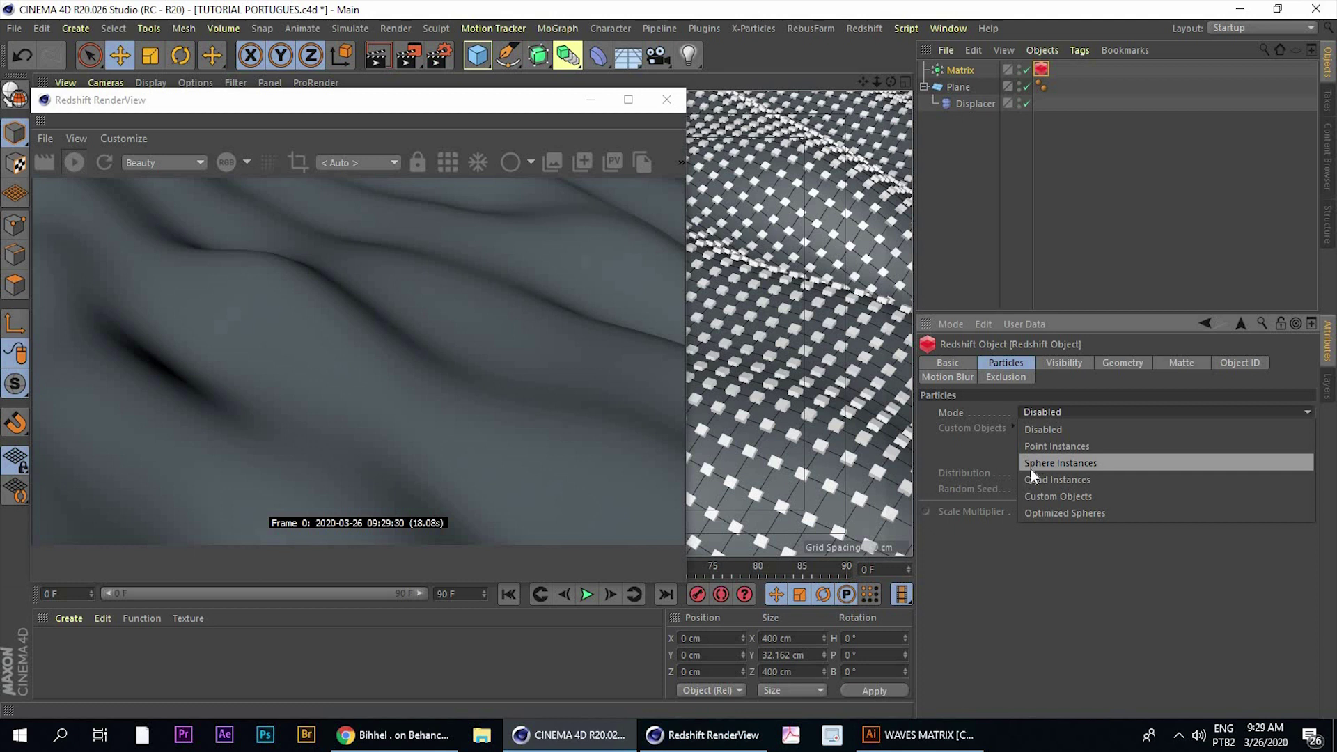
pyautogui.click(1032, 467)
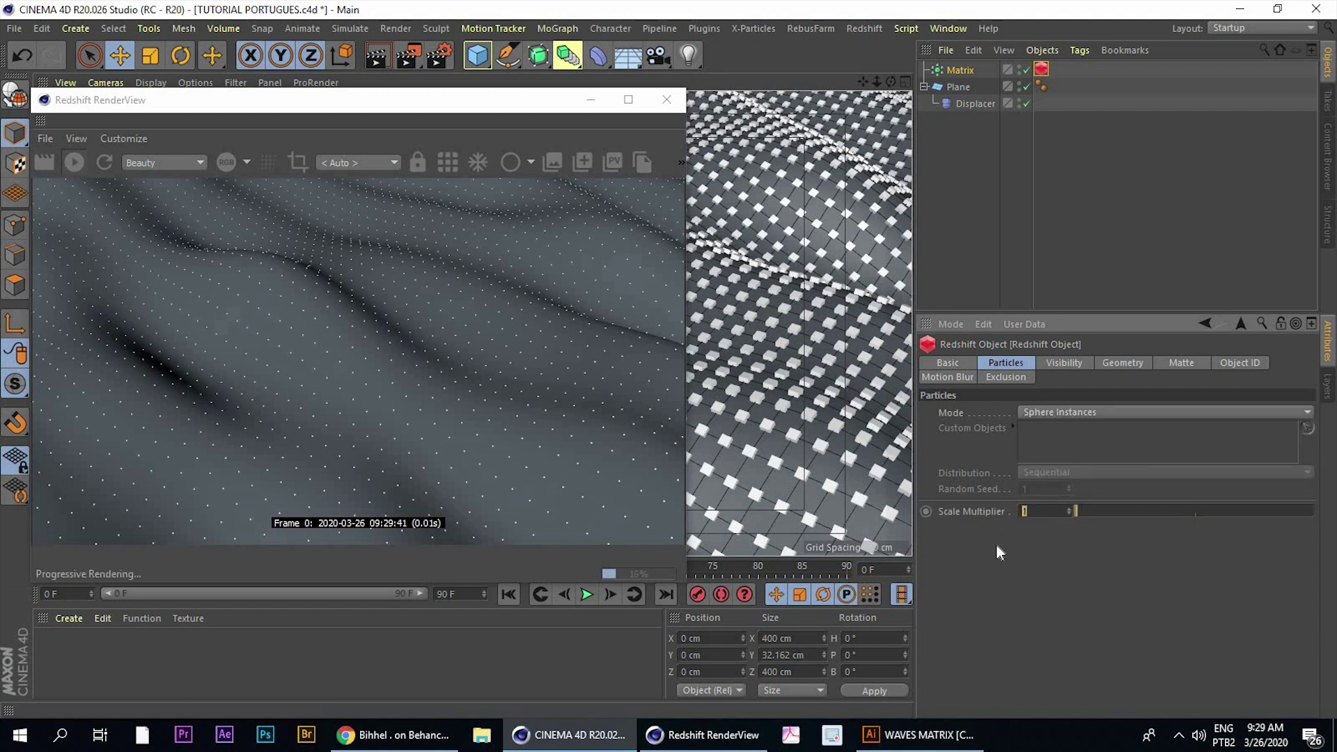
# Set Scale Multiplier to 10 and compare the Disabled, Sphere and Point Instances particle modes
pyautogui.write('10')
pyautogui.press('Return')
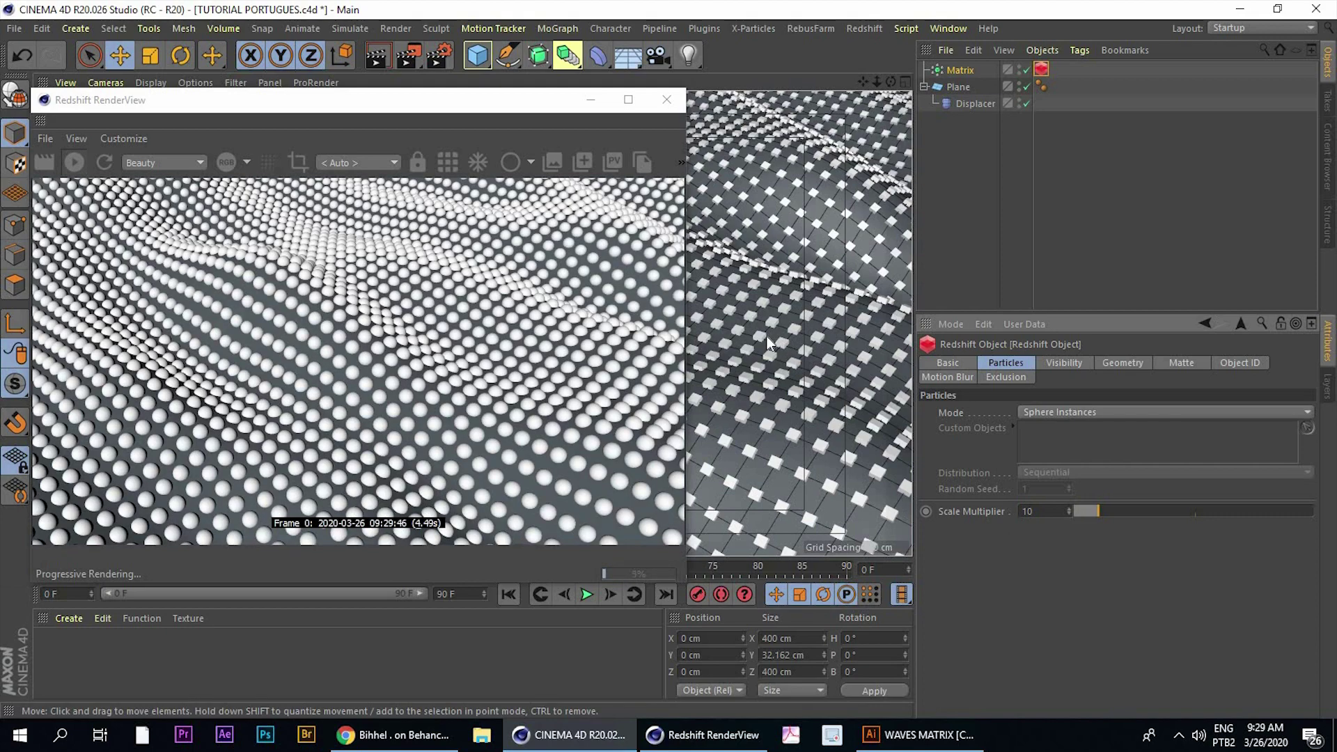
pyautogui.moveTo(768, 343)
pyautogui.keyDown('alt'); pyautogui.mouseDown()
pyautogui.moveTo(774, 324)
pyautogui.moveTo(787, 327)
pyautogui.mouseUp(); pyautogui.keyUp('alt')
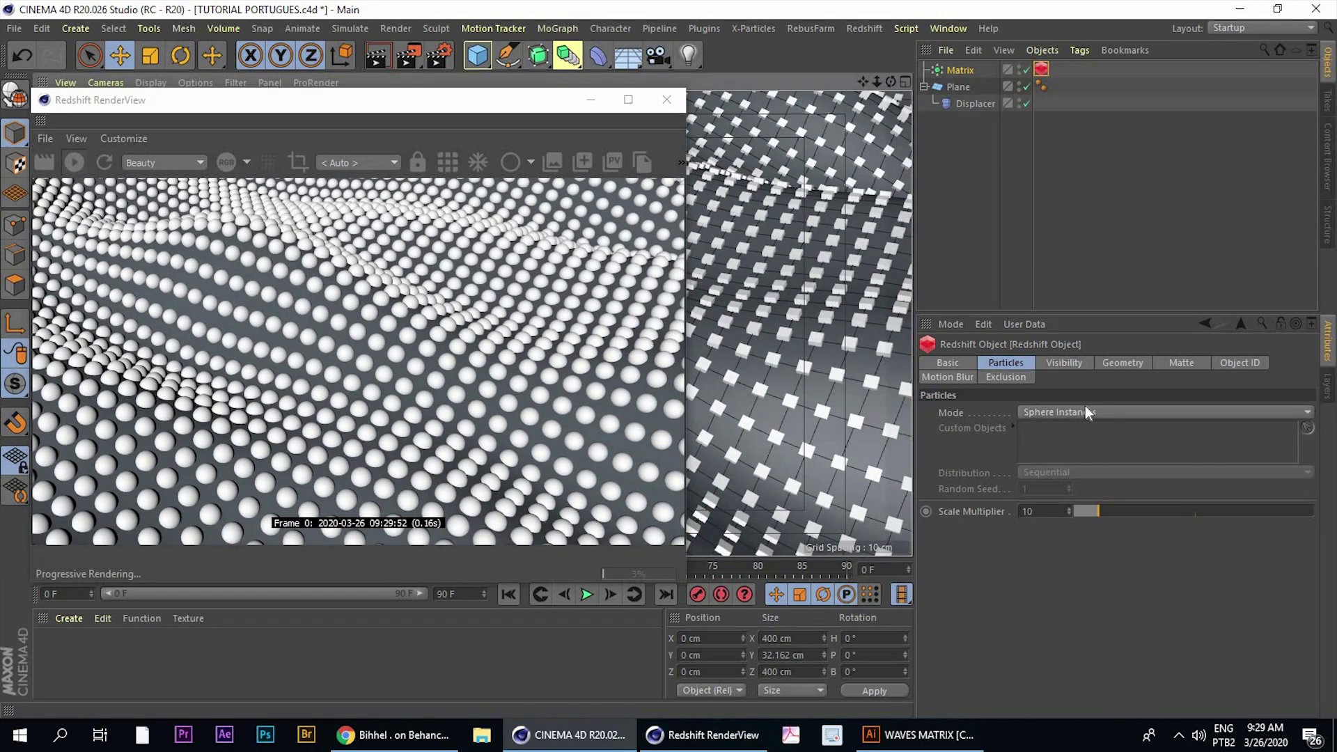
pyautogui.click(1083, 414)
pyautogui.click(1065, 413)
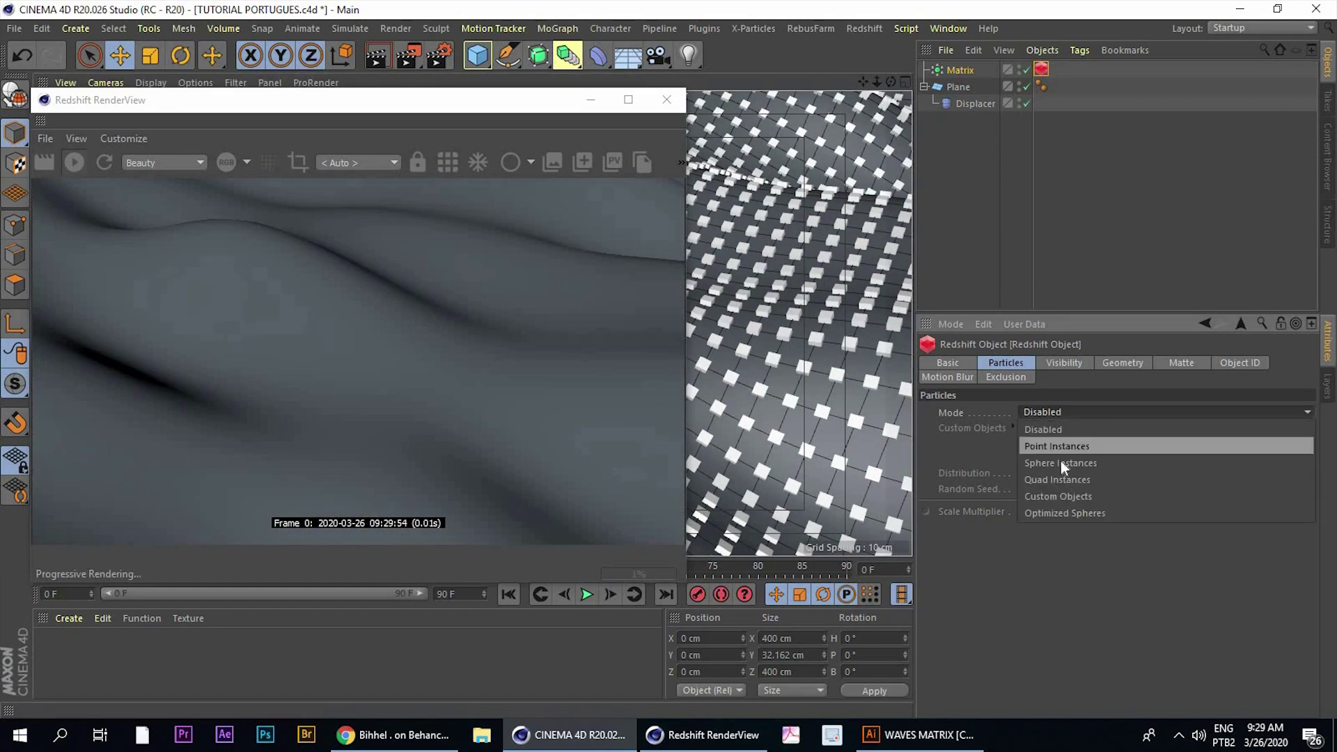
pyautogui.click(1060, 461)
pyautogui.click(1053, 414)
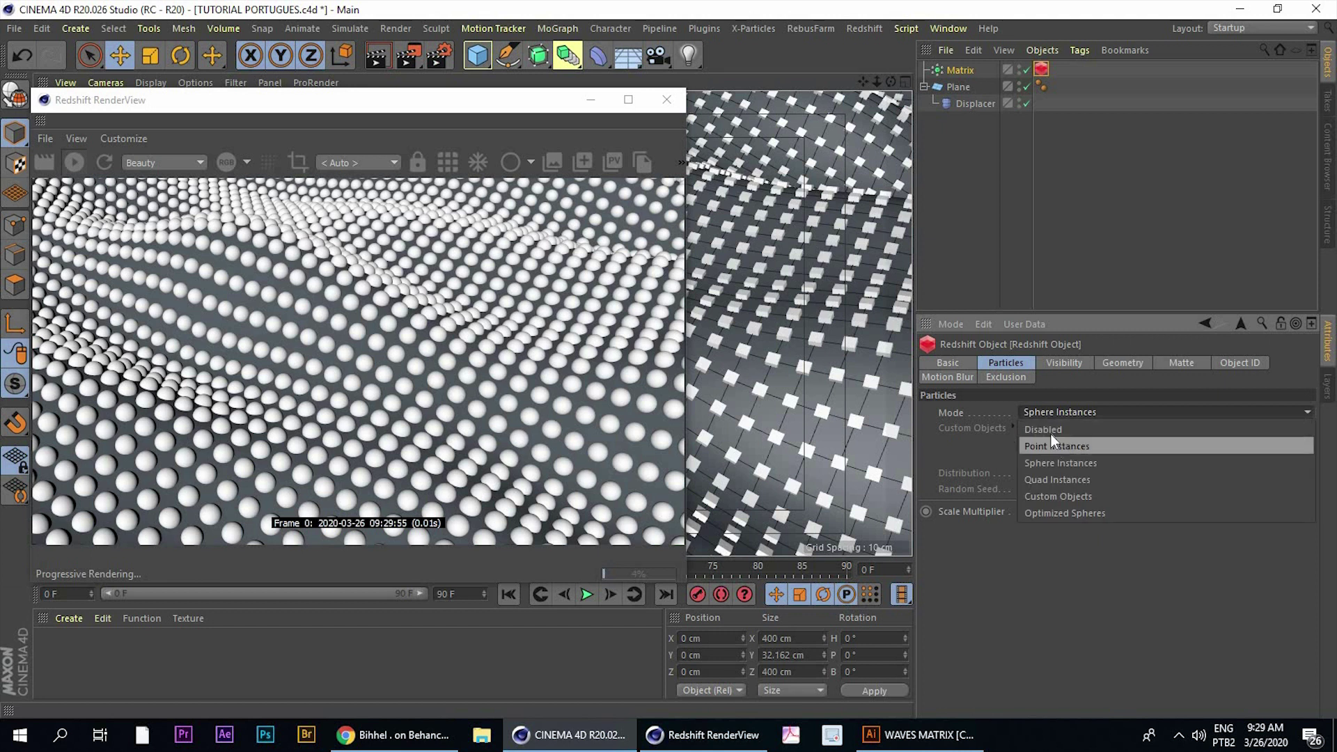
pyautogui.click(1060, 411)
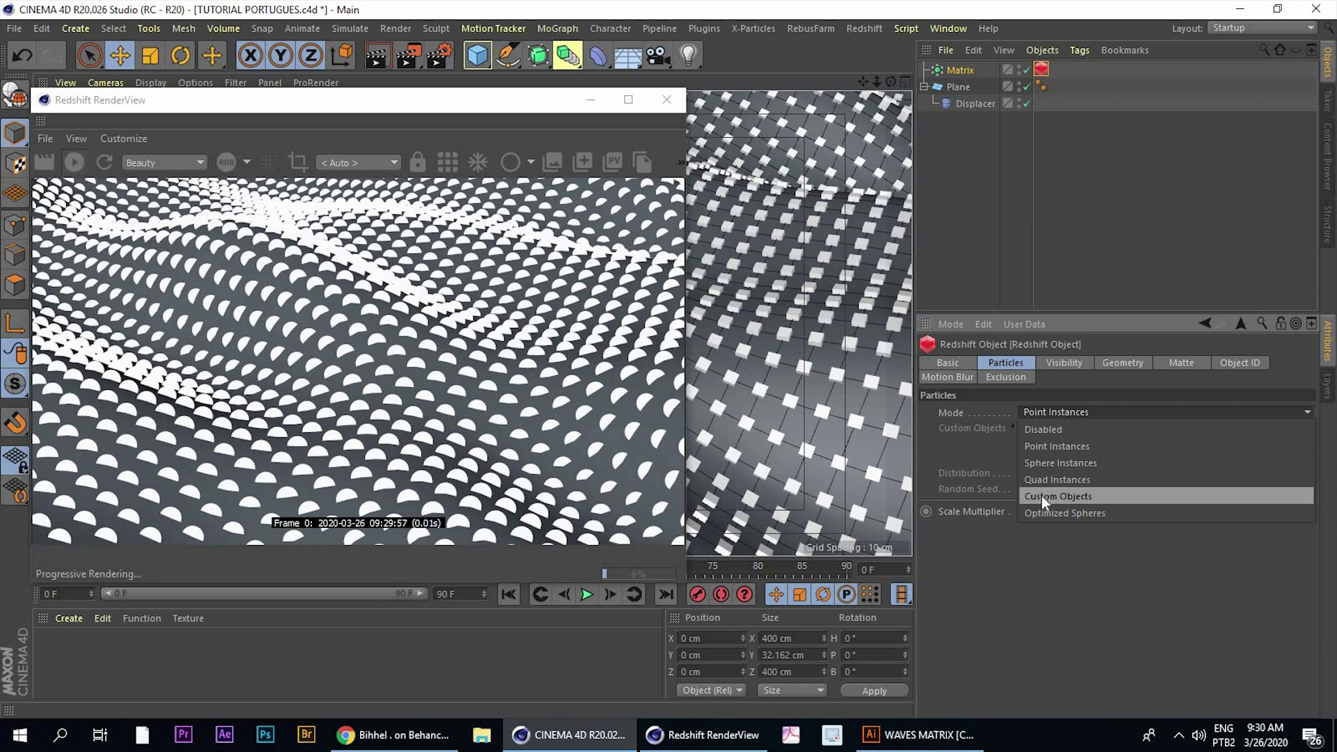
# Switch the particle mode to Custom Objects and close the RenderView
pyautogui.click(1042, 496)
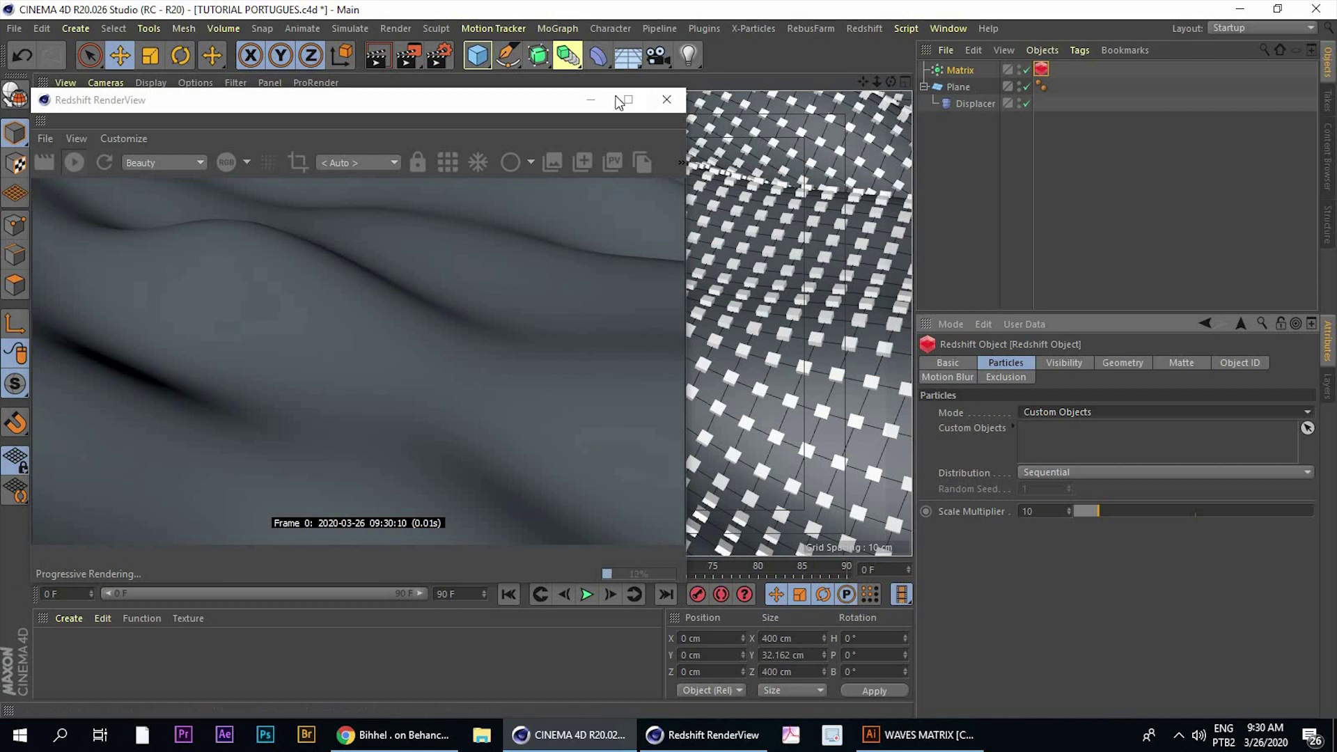
pyautogui.moveTo(564, 90); pyautogui.dragTo(632, 76)
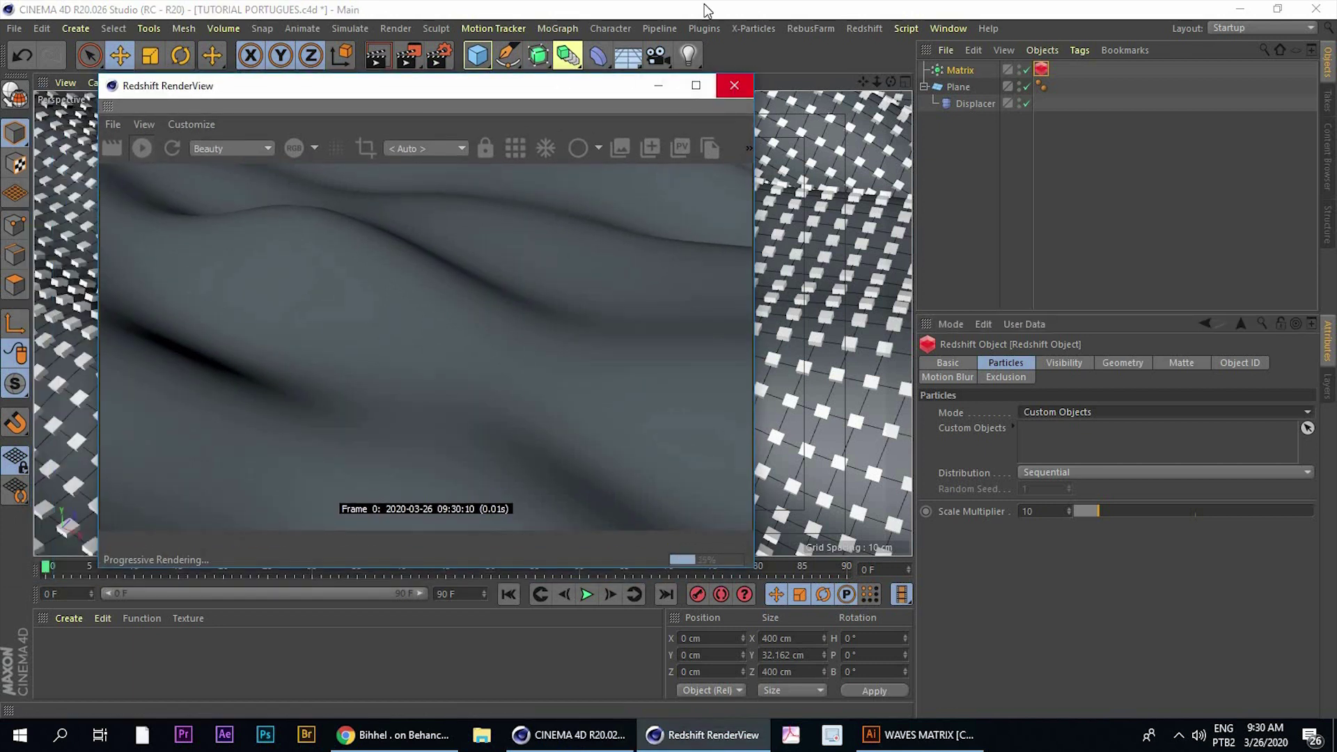
pyautogui.click(734, 85)
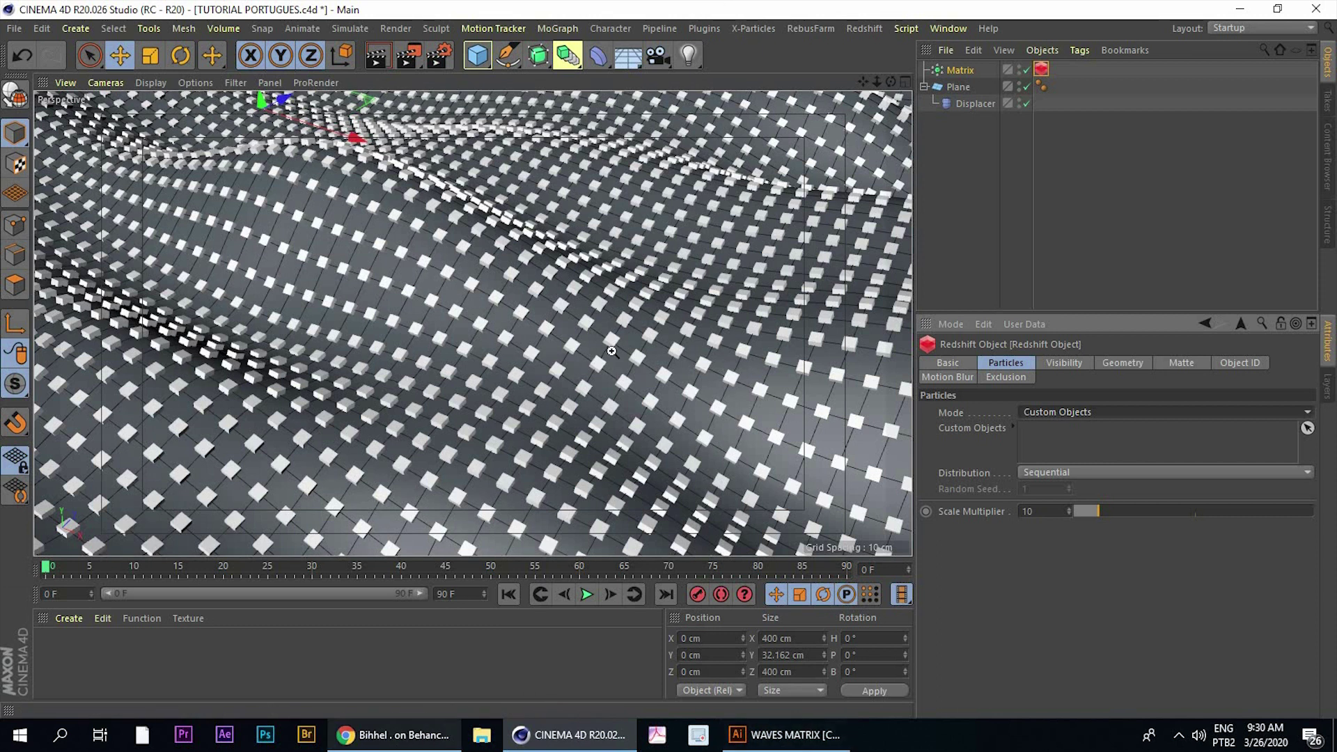
# Check the Behance reference in Chrome, then switch to the WAVES MATRIX drawing in Illustrator
pyautogui.click(394, 735)
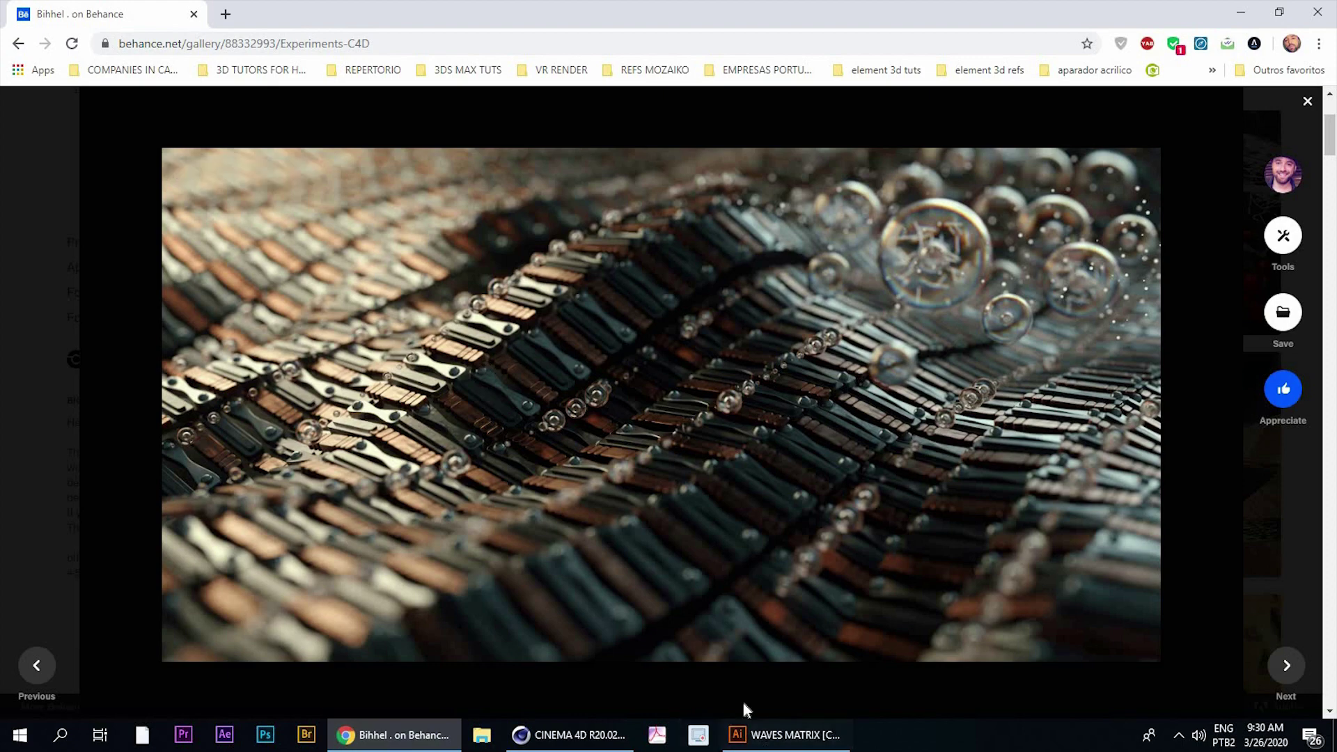
pyautogui.click(744, 724)
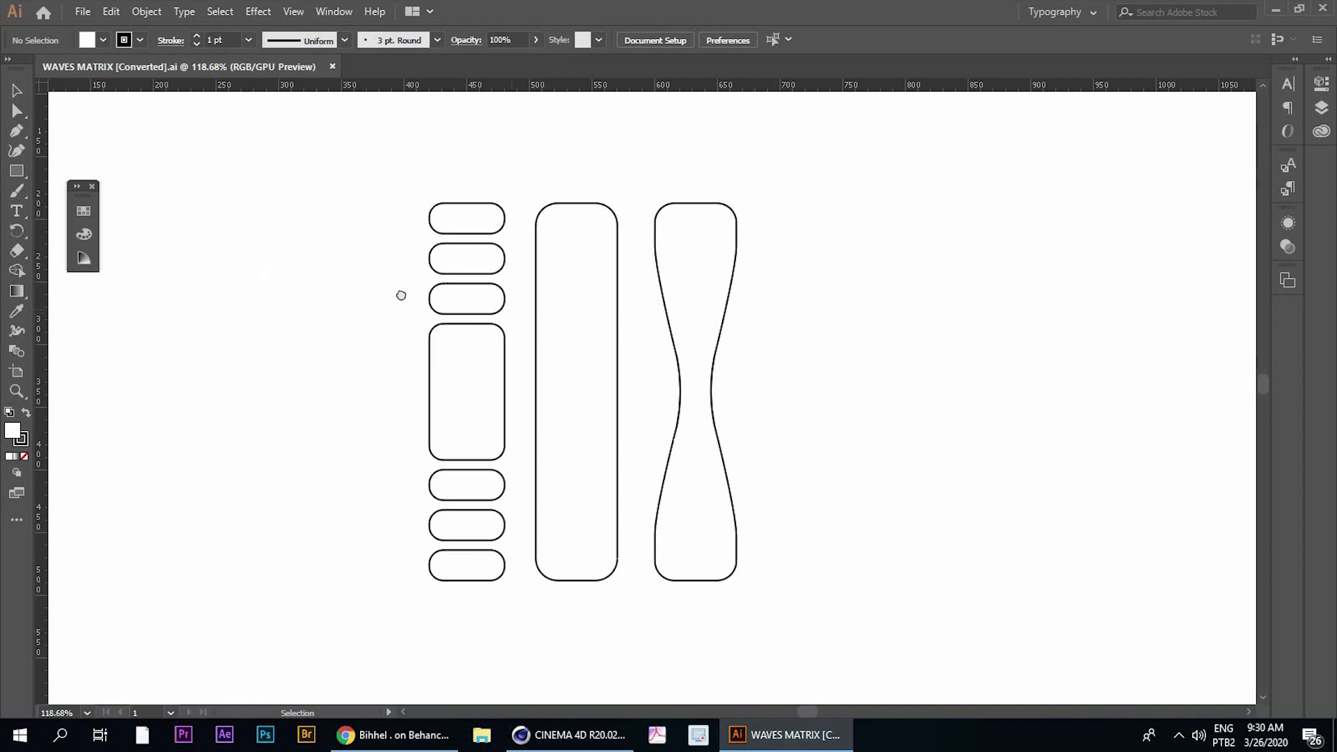
pyautogui.moveTo(400, 293); pyautogui.dragTo(243, 259)
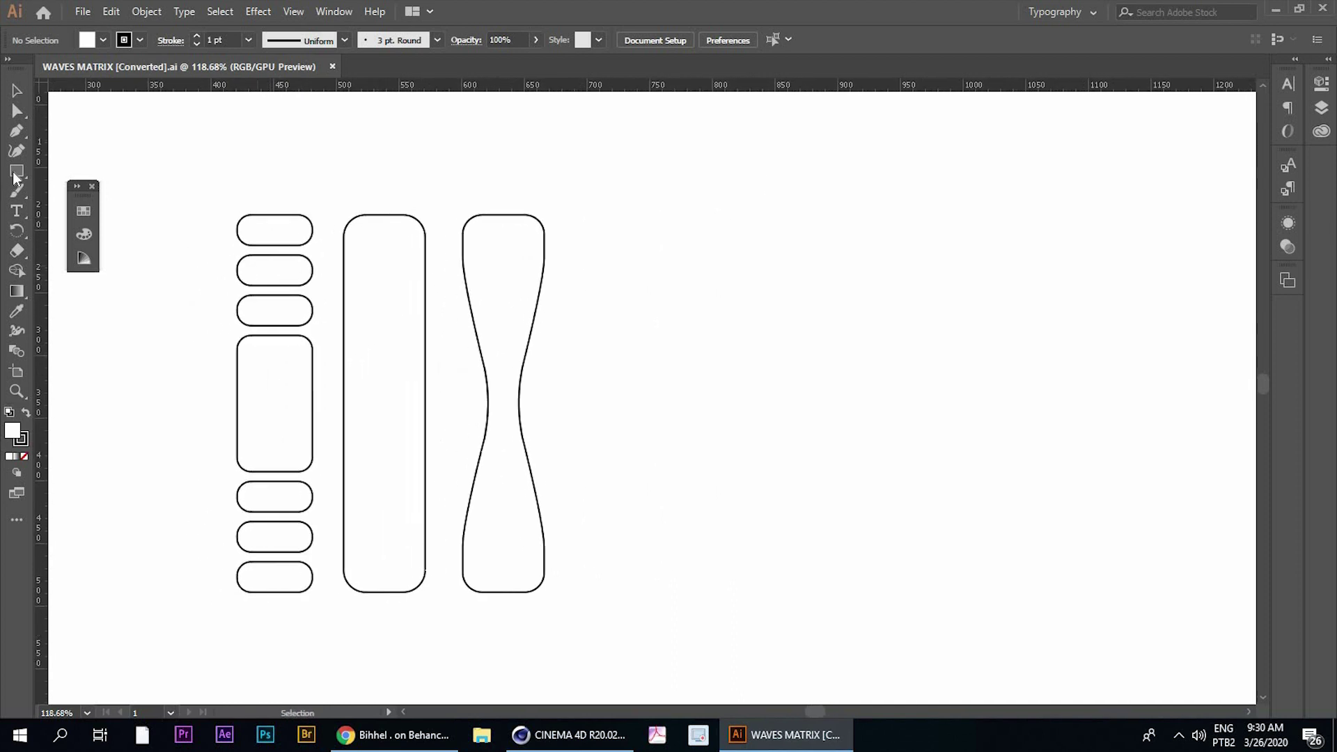
pyautogui.press('m')
pyautogui.moveTo(690, 218); pyautogui.dragTo(835, 538)
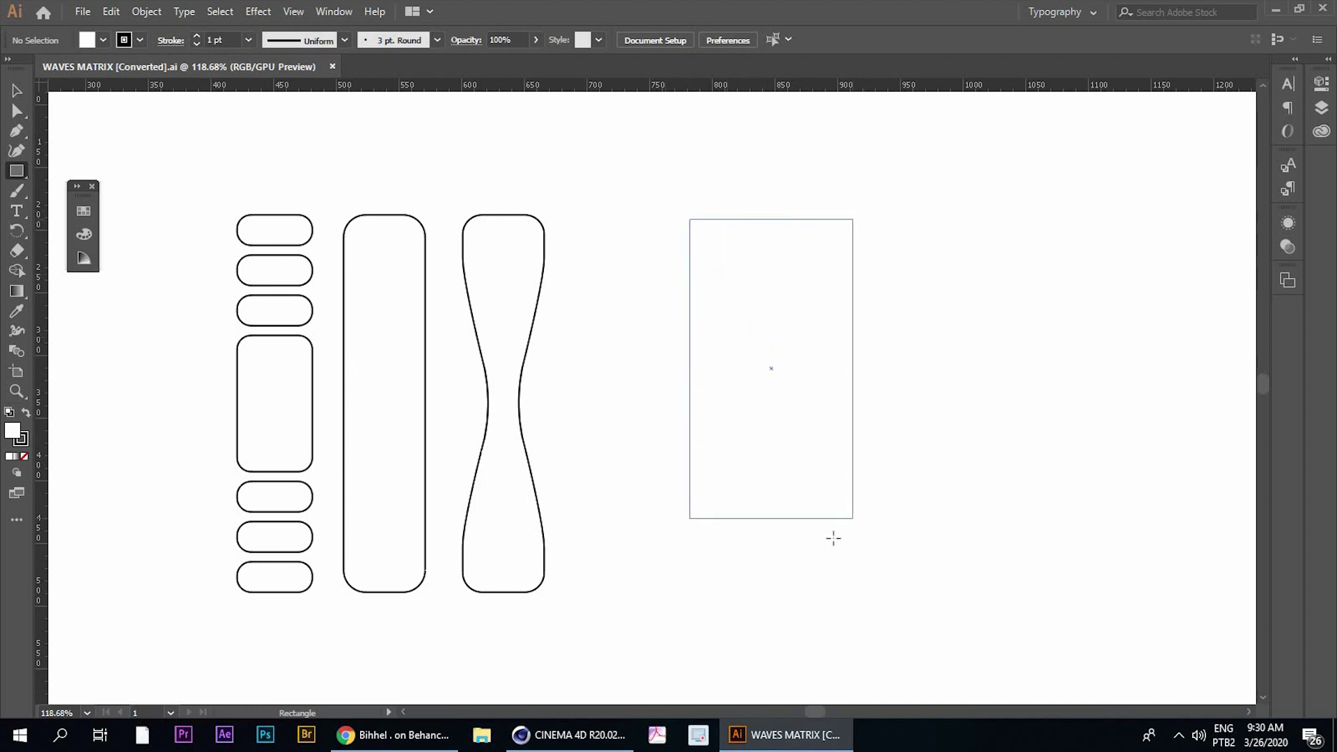
pyautogui.click(17, 90)
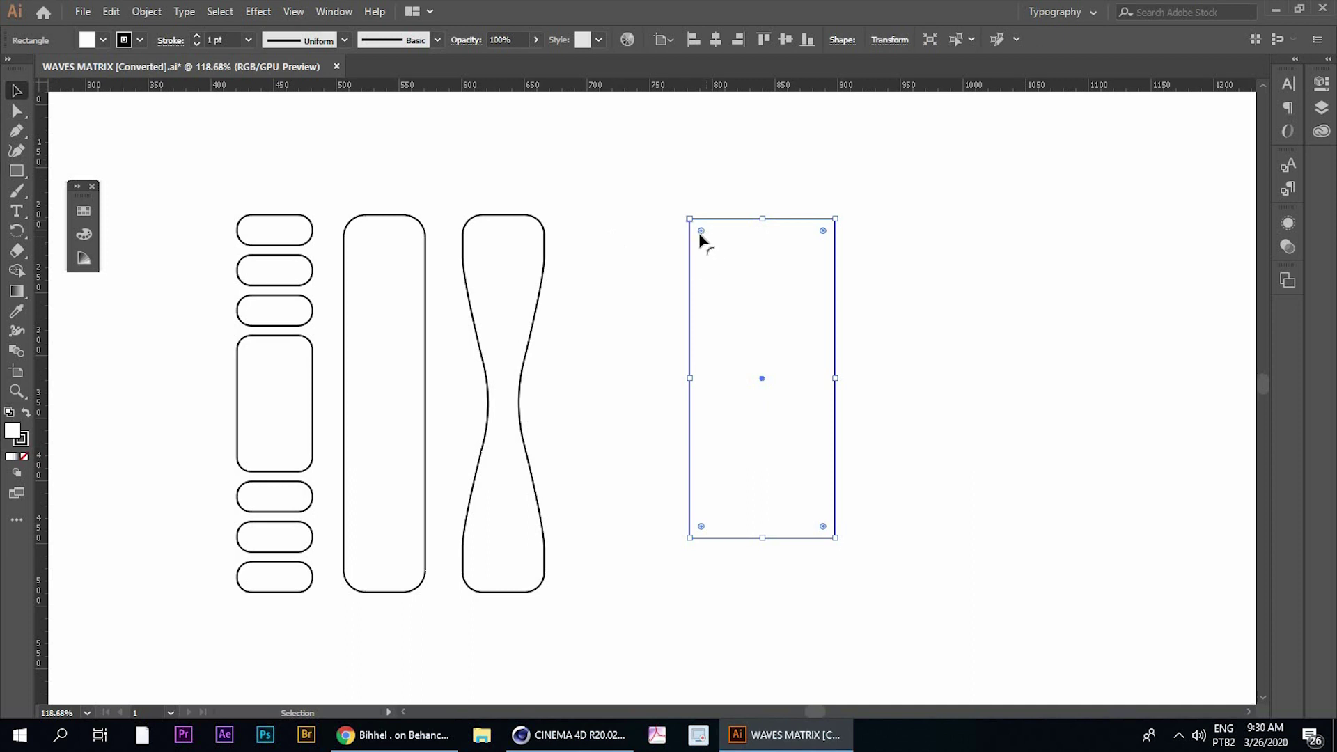
pyautogui.moveTo(701, 233); pyautogui.dragTo(703, 231)
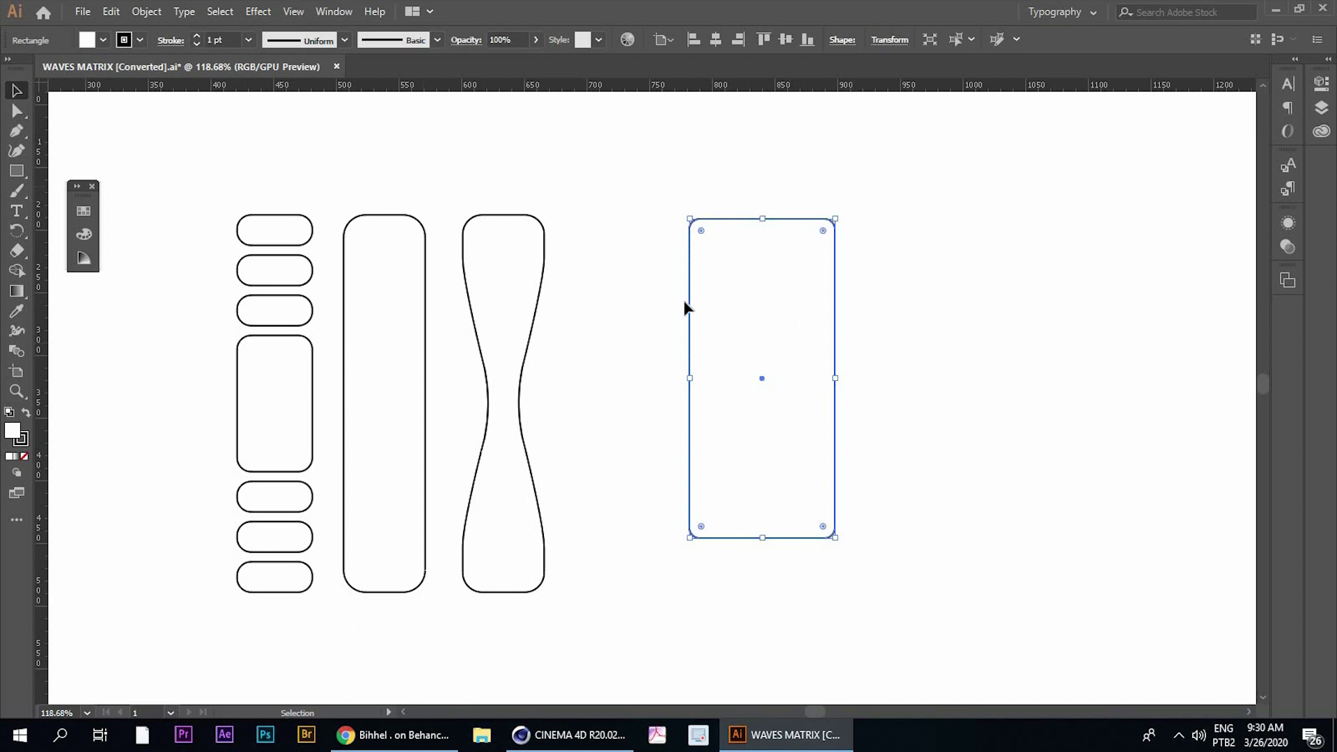
pyautogui.press('+')
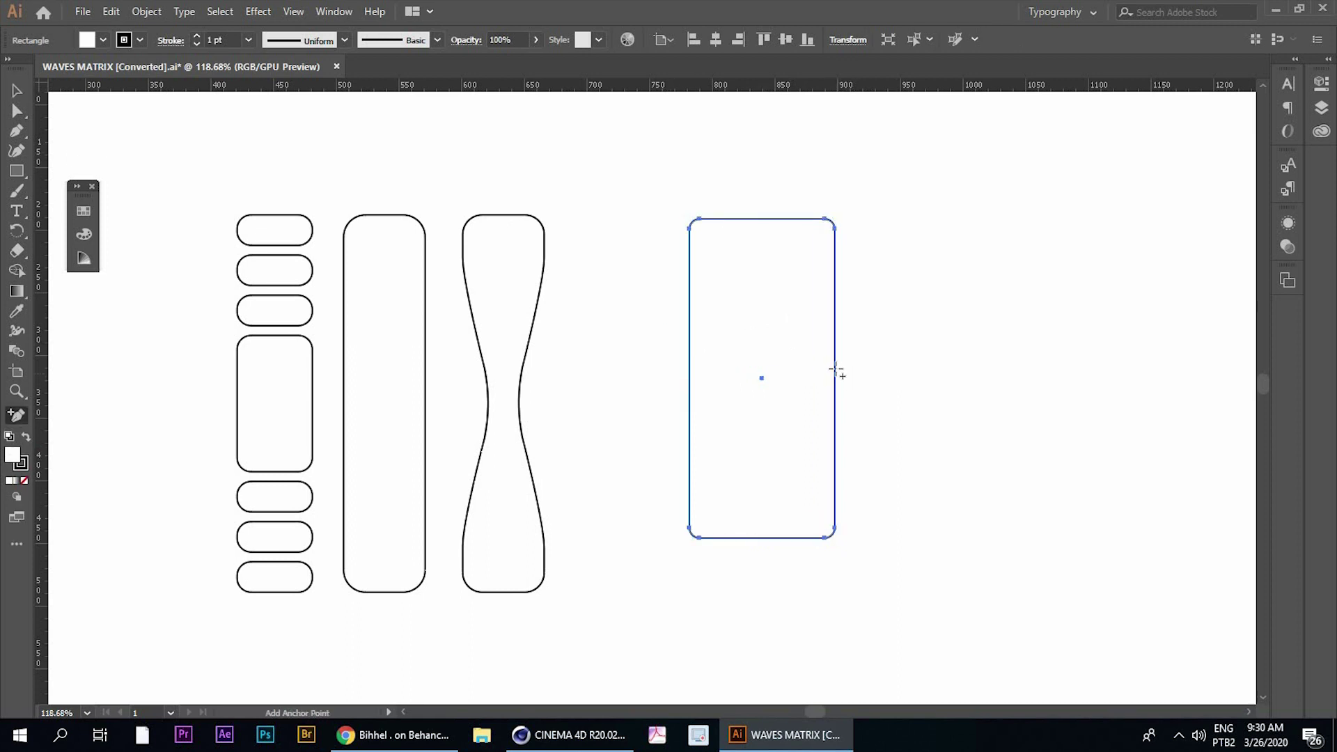
pyautogui.click(836, 369)
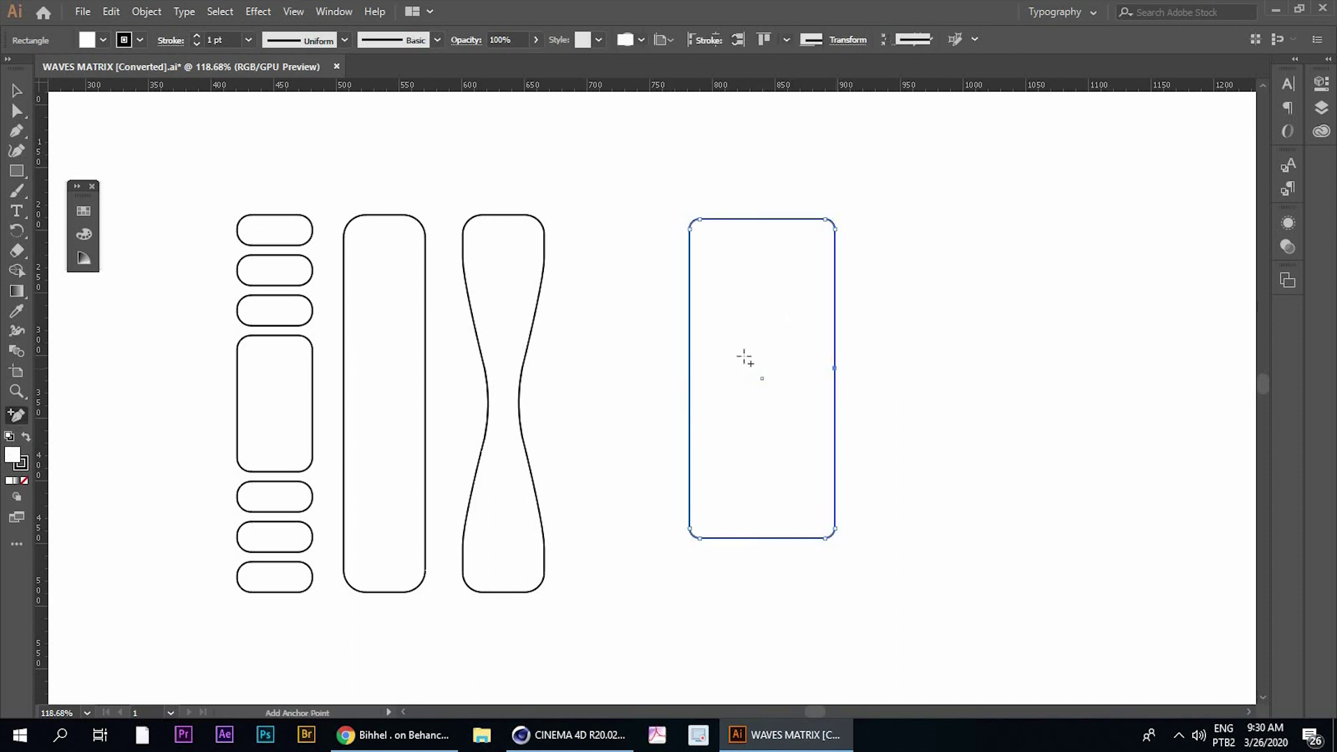
pyautogui.click(688, 367)
pyautogui.press('a')
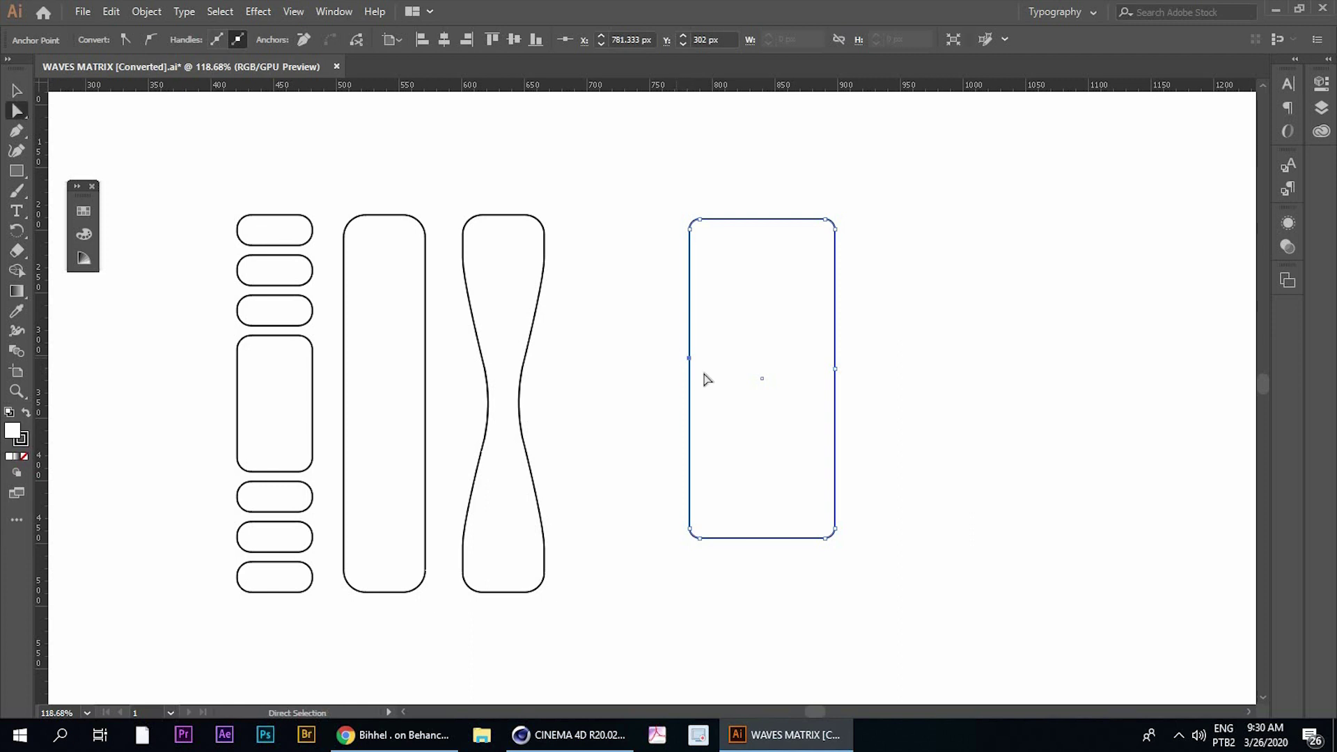
pyautogui.hotkey('shift', 'Right')
pyautogui.hotkey('shift', 'Right')
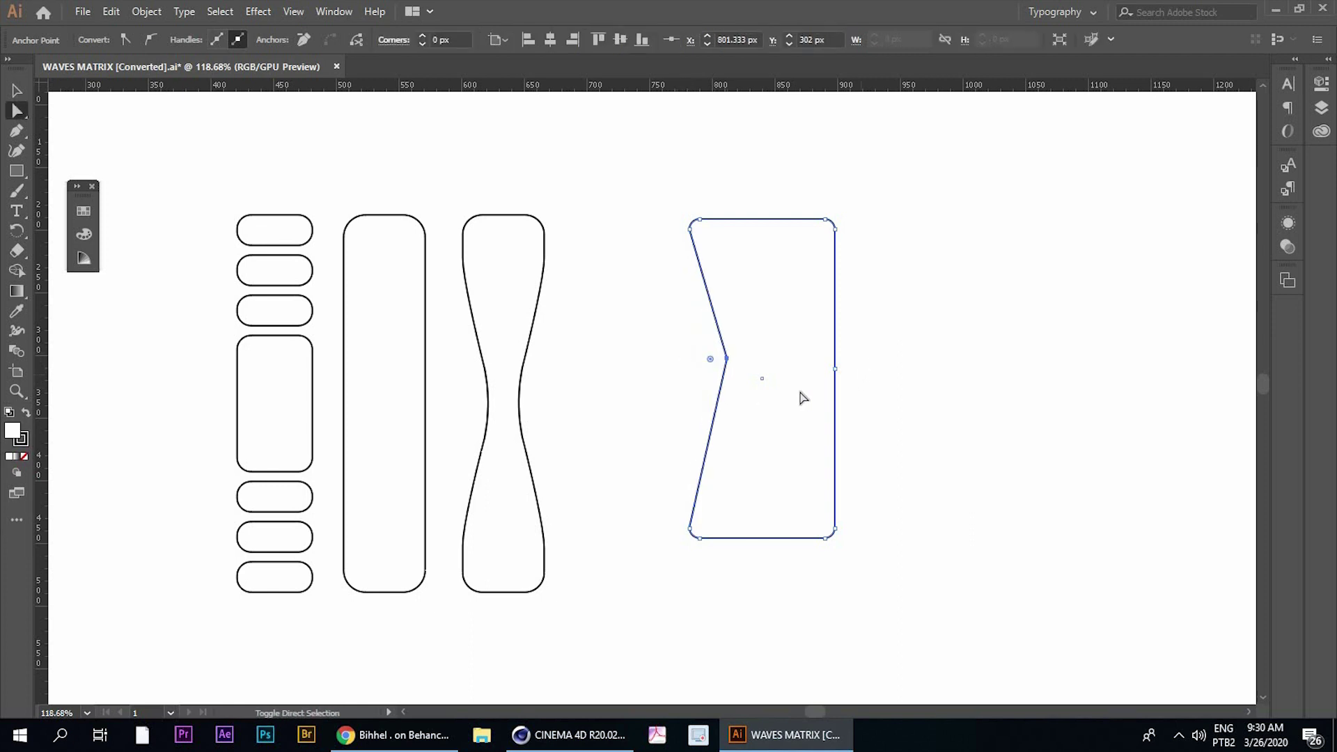
pyautogui.hotkey('shift', 'Right')
pyautogui.moveTo(798, 396); pyautogui.dragTo(794, 395)
pyautogui.hotkey('shift', 'Left')
pyautogui.hotkey('shift', 'Left')
pyautogui.hotkey('shift', 'Left')
pyautogui.hotkey('shift', 'Left')
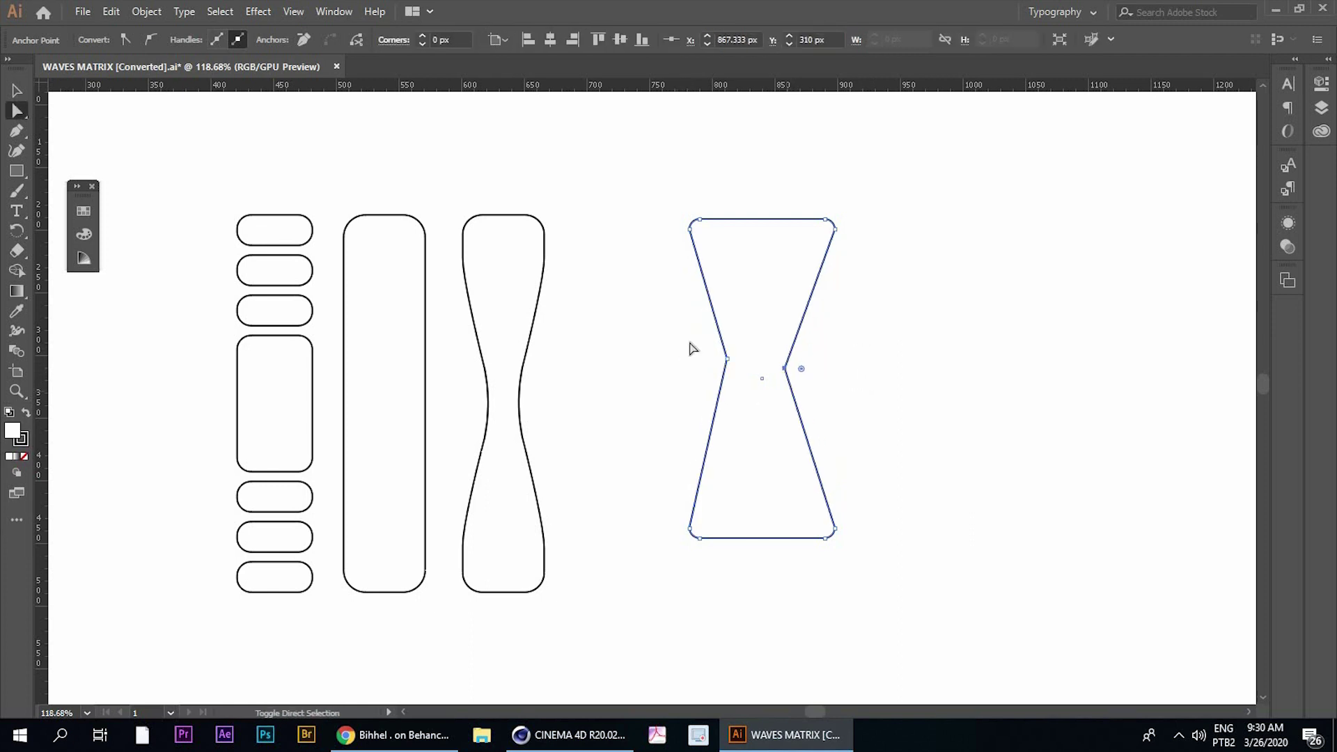
pyautogui.moveTo(690, 403)
pyautogui.keyDown('shift'); pyautogui.mouseDown()
pyautogui.moveTo(727, 370)
pyautogui.moveTo(658, 388)
pyautogui.moveTo(646, 431)
pyautogui.mouseUp(); pyautogui.keyUp('shift')
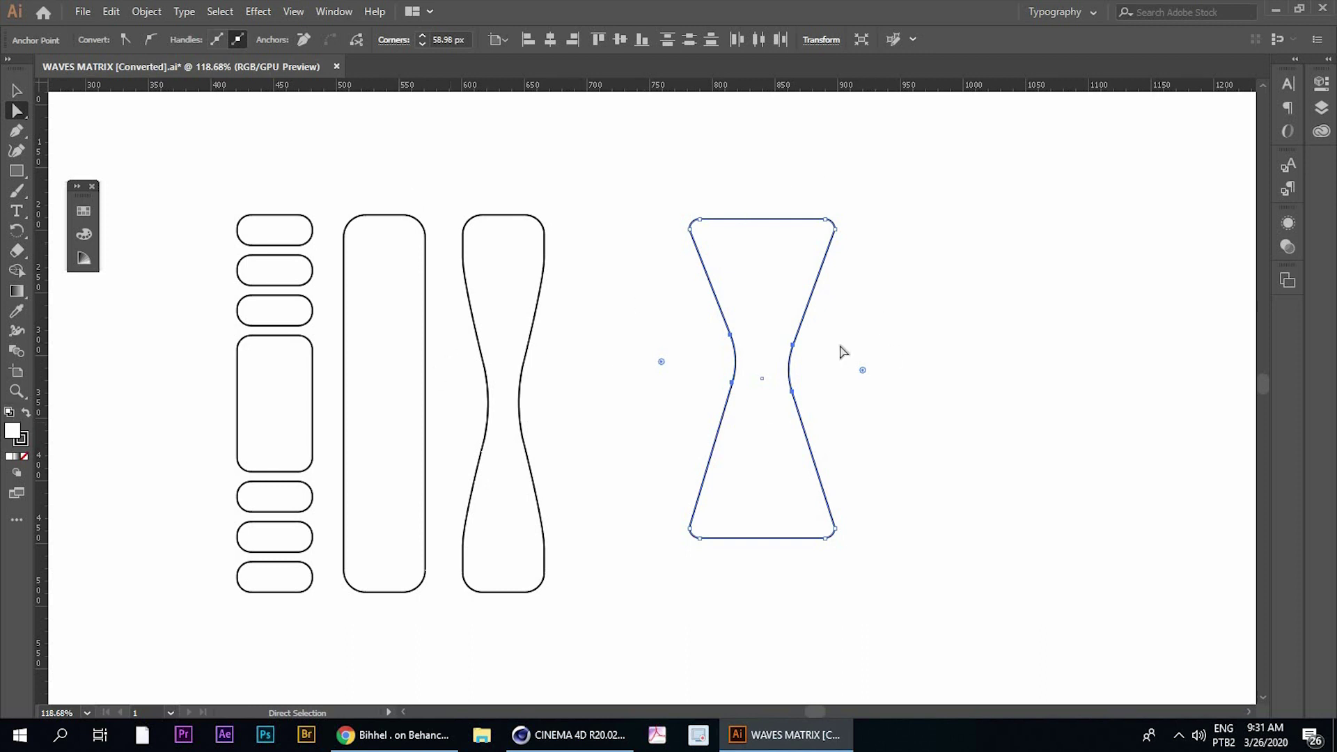
pyautogui.click(25, 96)
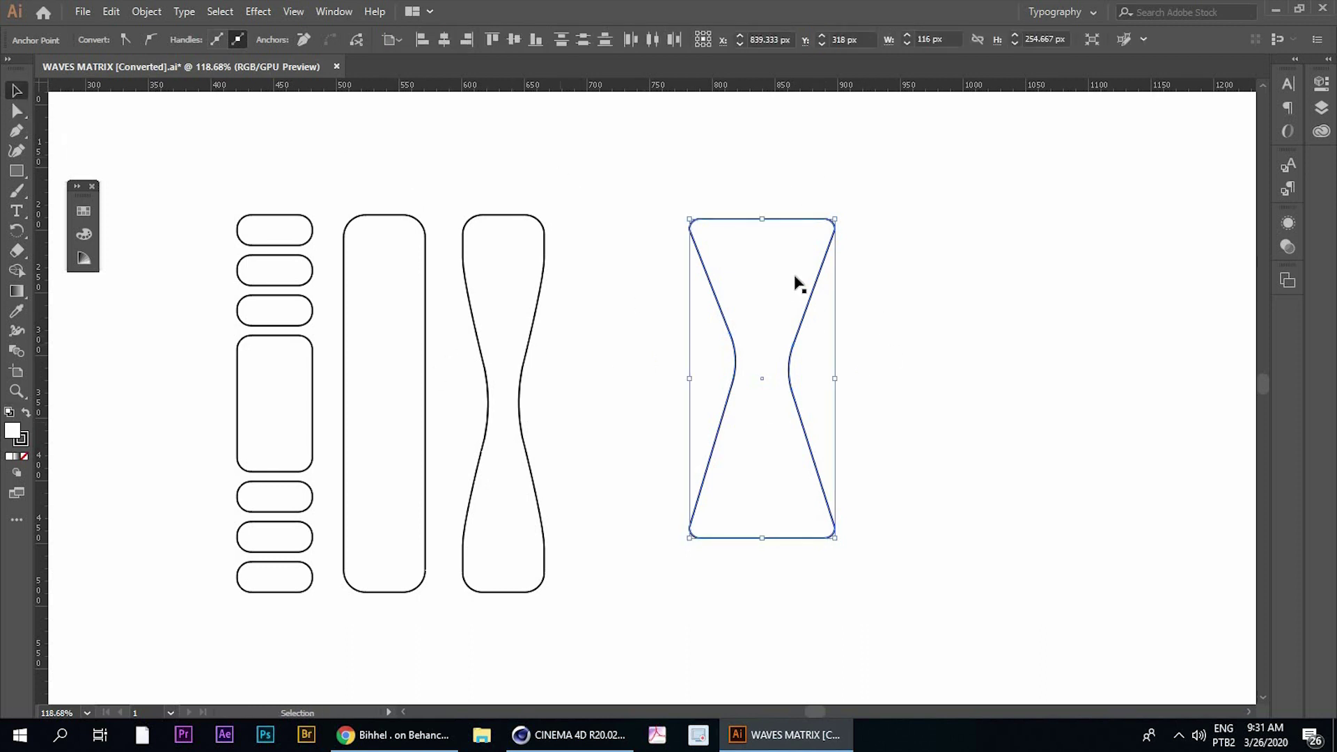
pyautogui.click(637, 299)
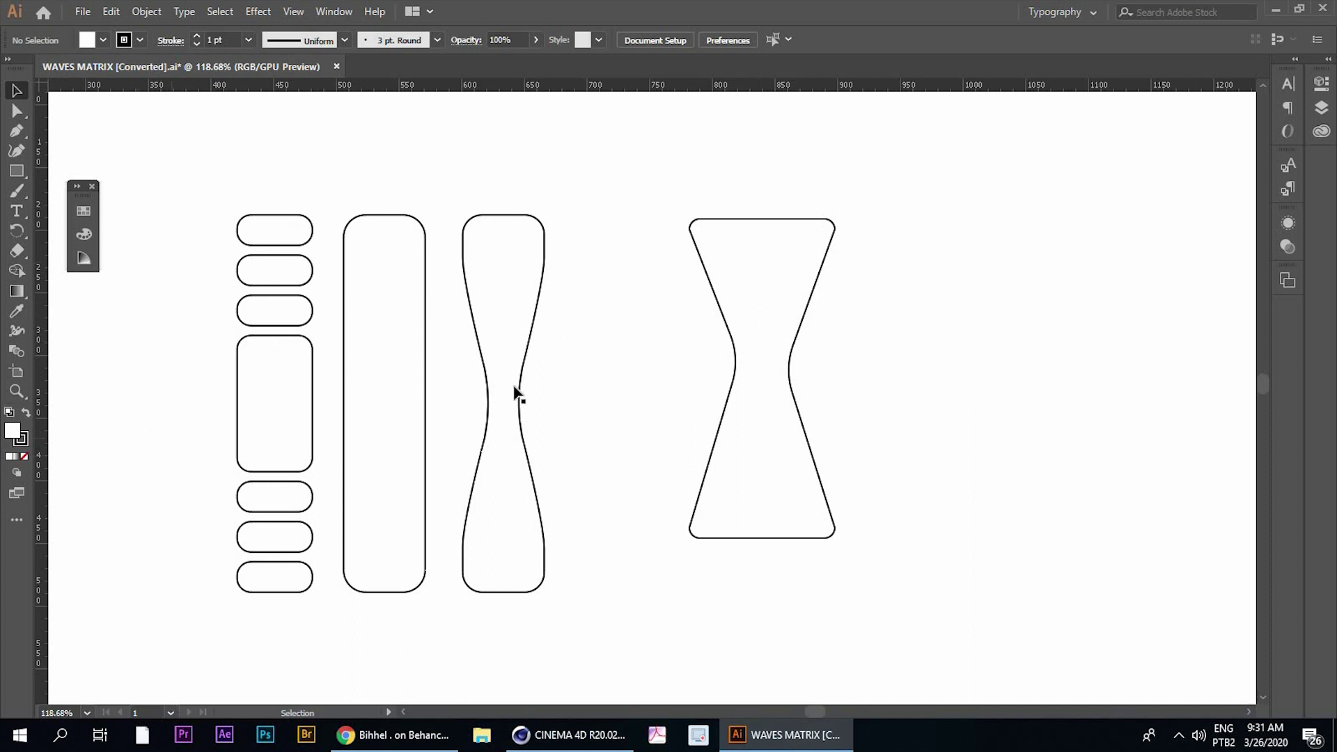
pyautogui.moveTo(739, 341); pyautogui.dragTo(738, 343)
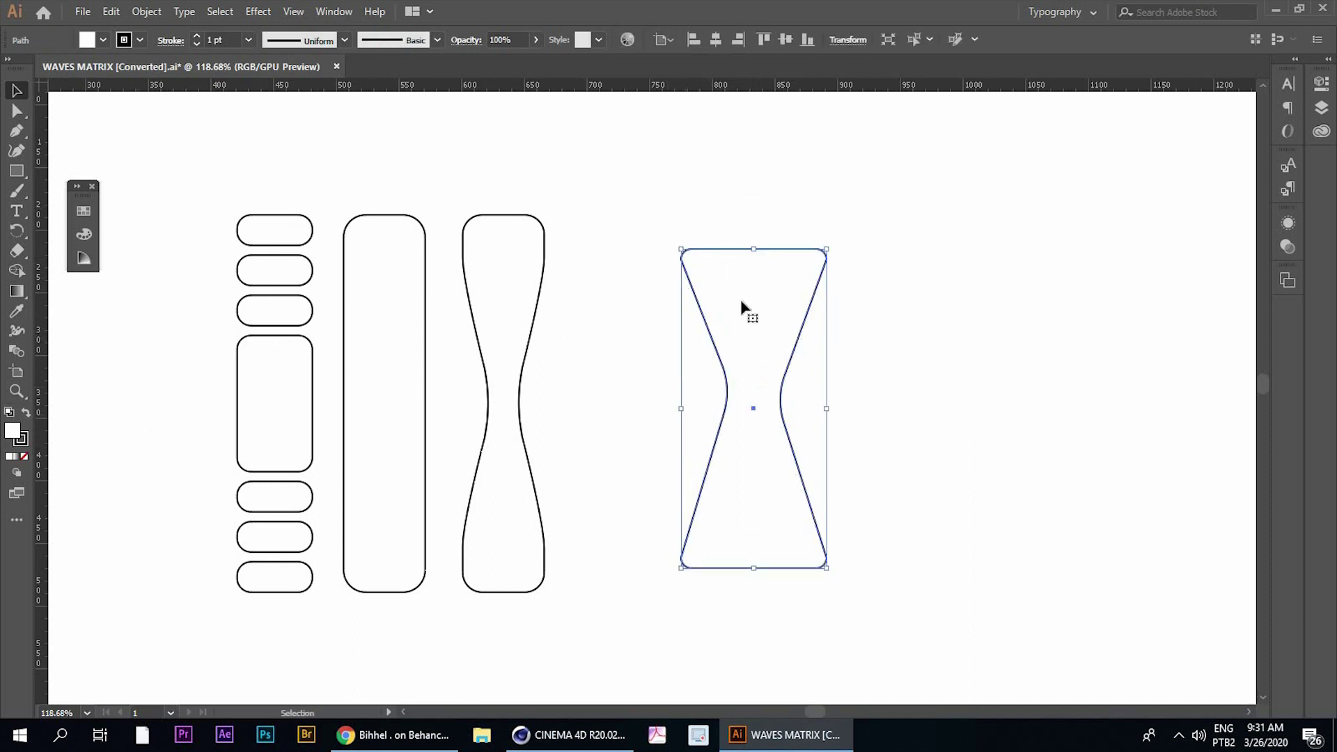
pyautogui.press('Delete')
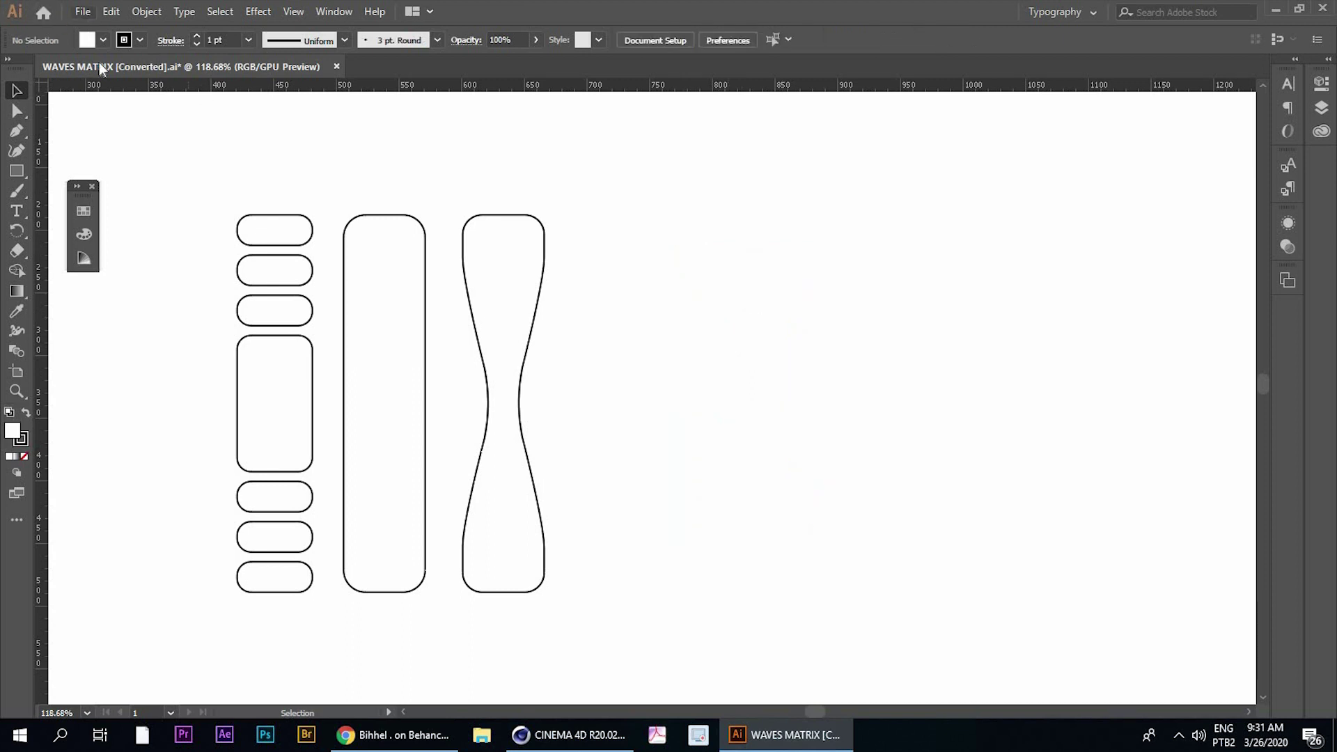
pyautogui.click(82, 11)
pyautogui.click(119, 165)
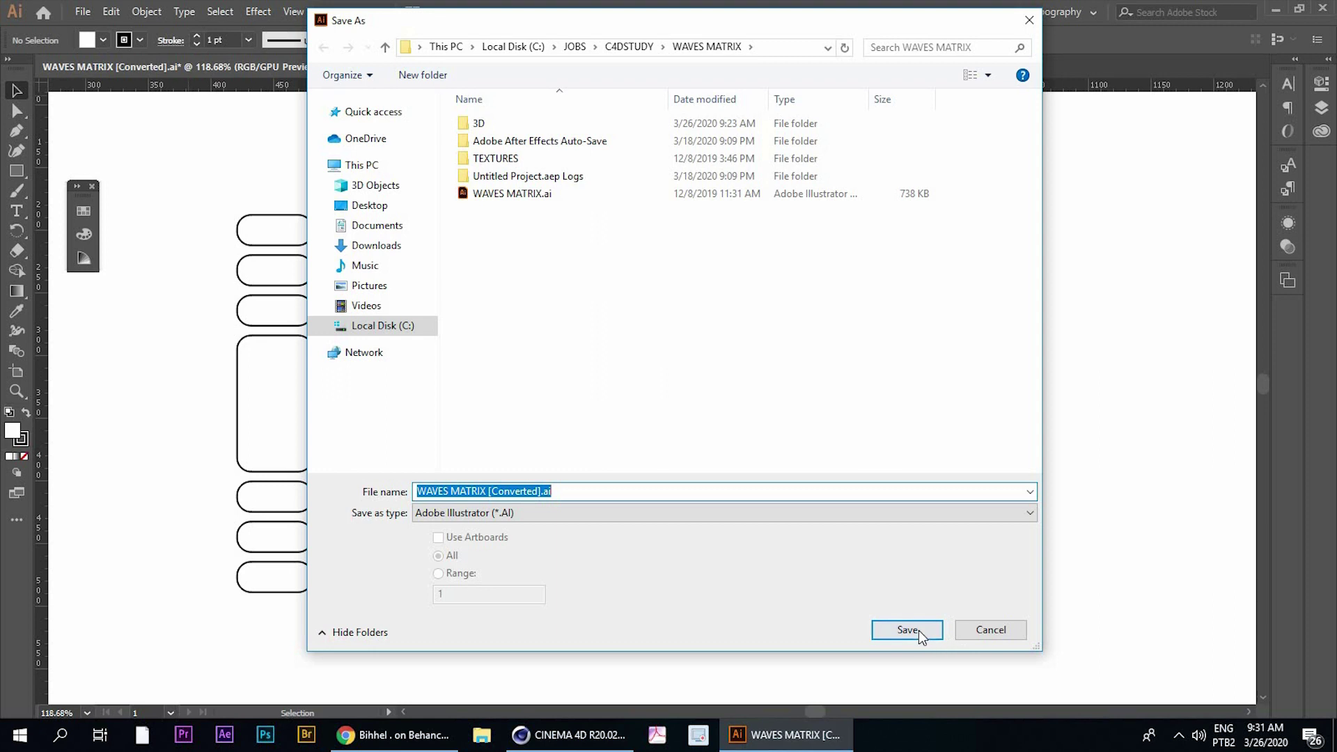
pyautogui.click(917, 629)
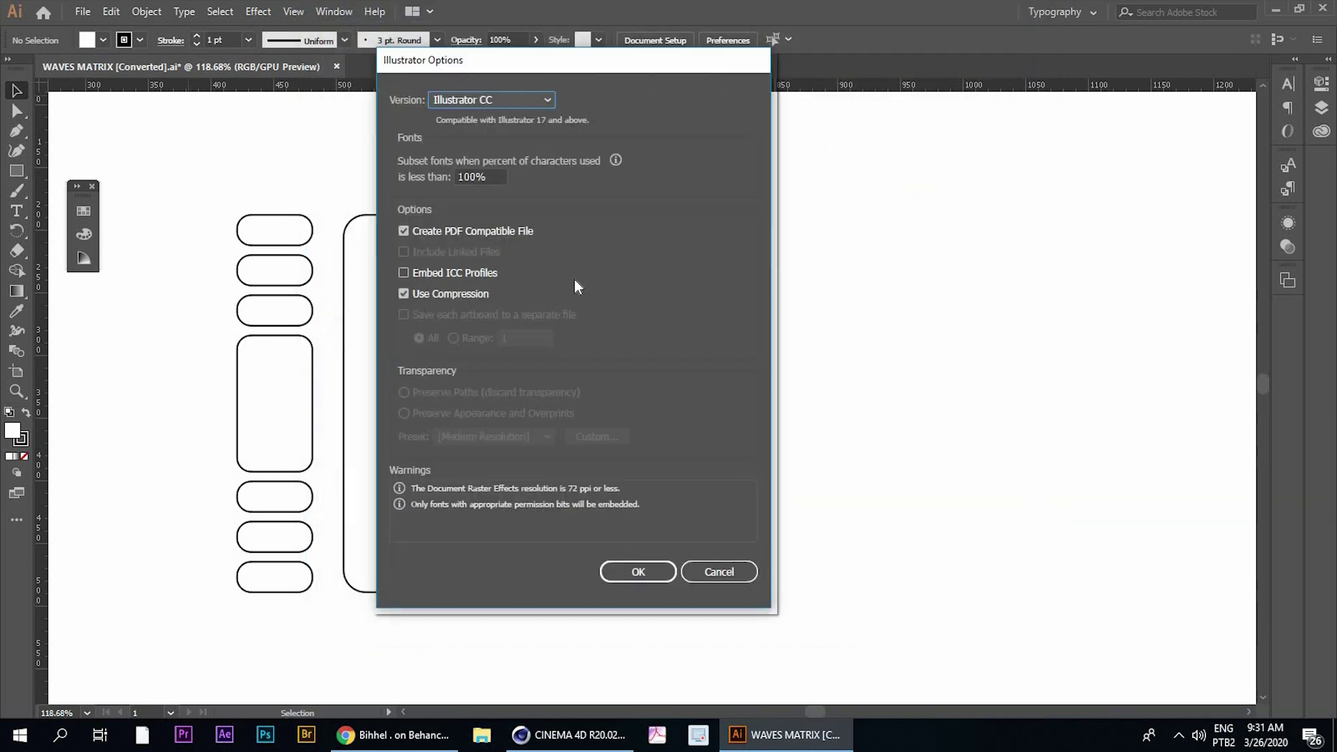
pyautogui.click(491, 99)
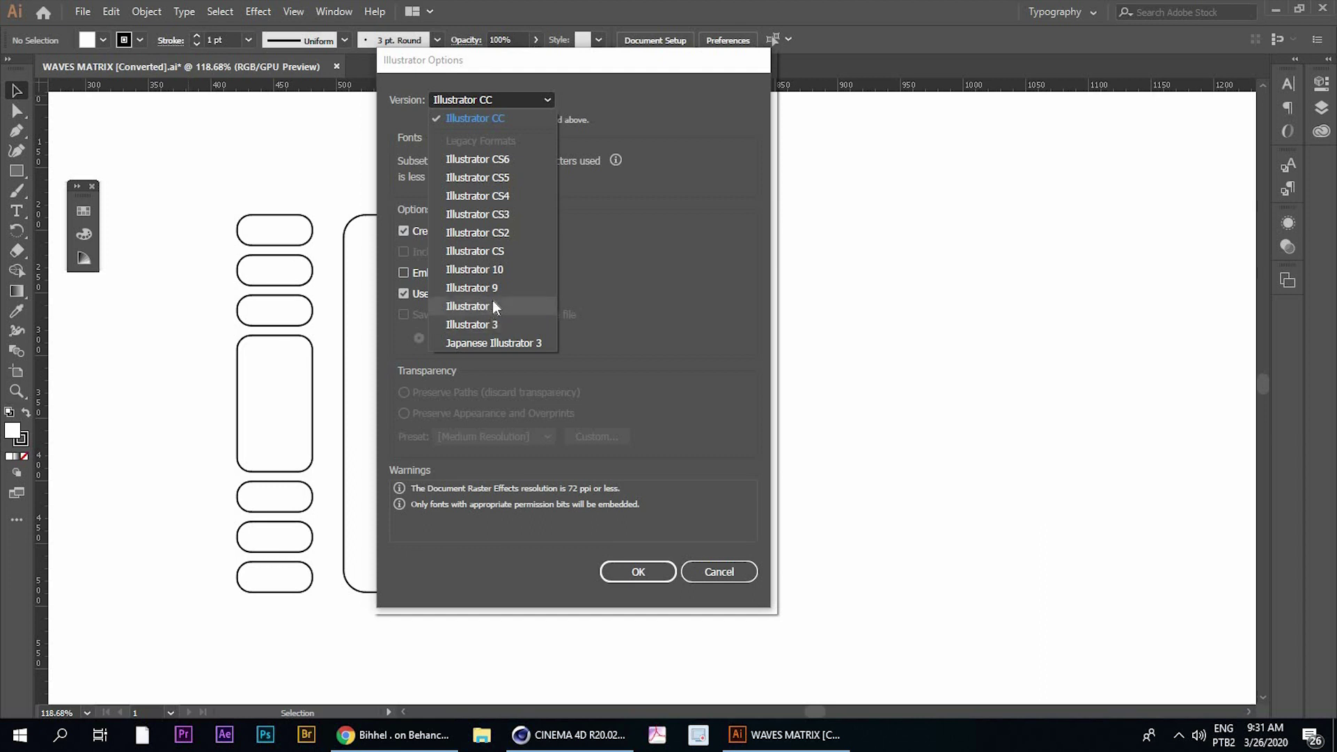
pyautogui.click(602, 69)
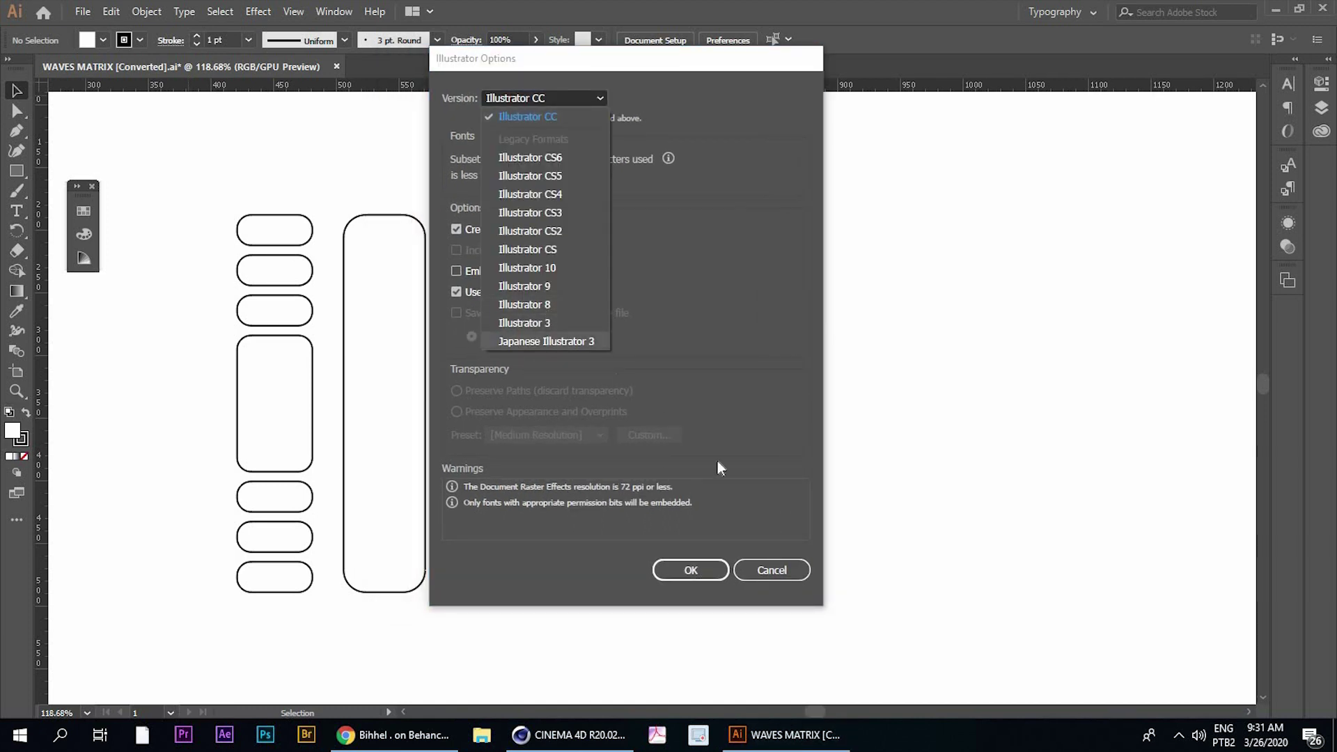
pyautogui.click(771, 569)
pyautogui.click(770, 571)
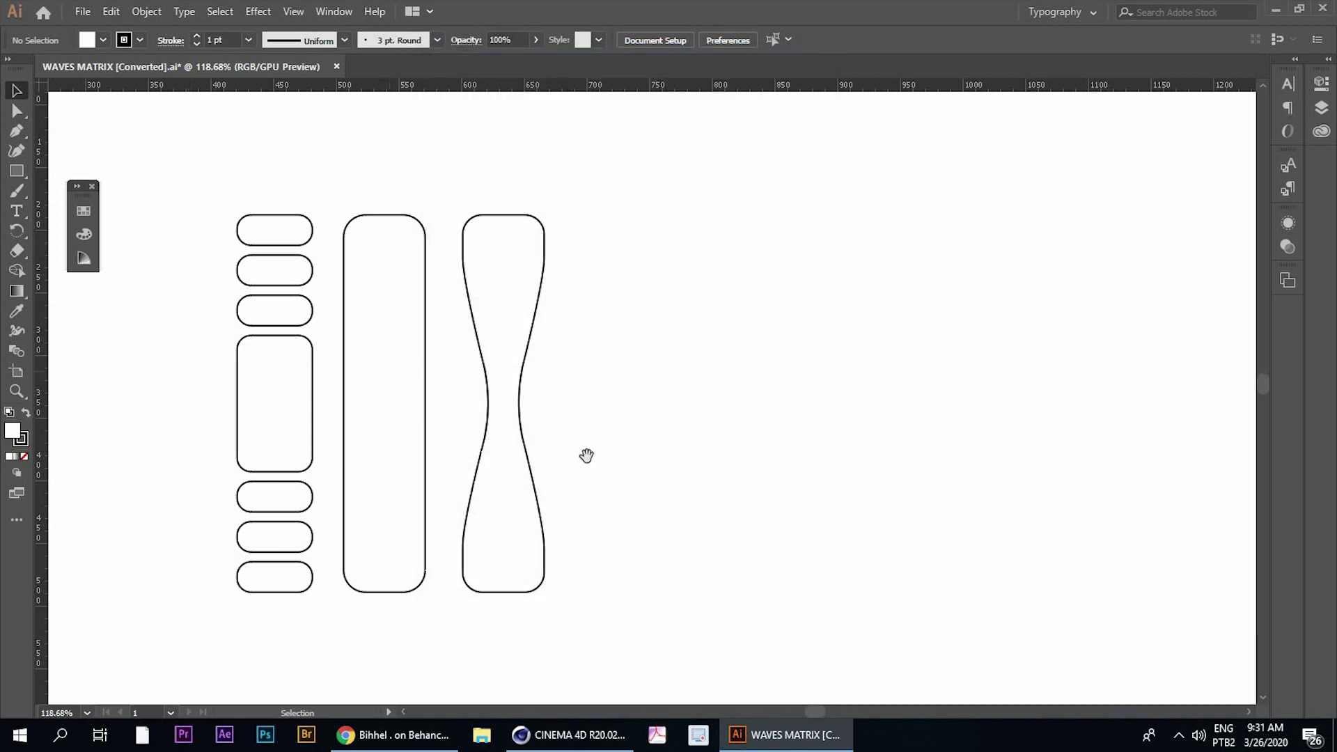
pyautogui.moveTo(586, 456); pyautogui.dragTo(730, 461)
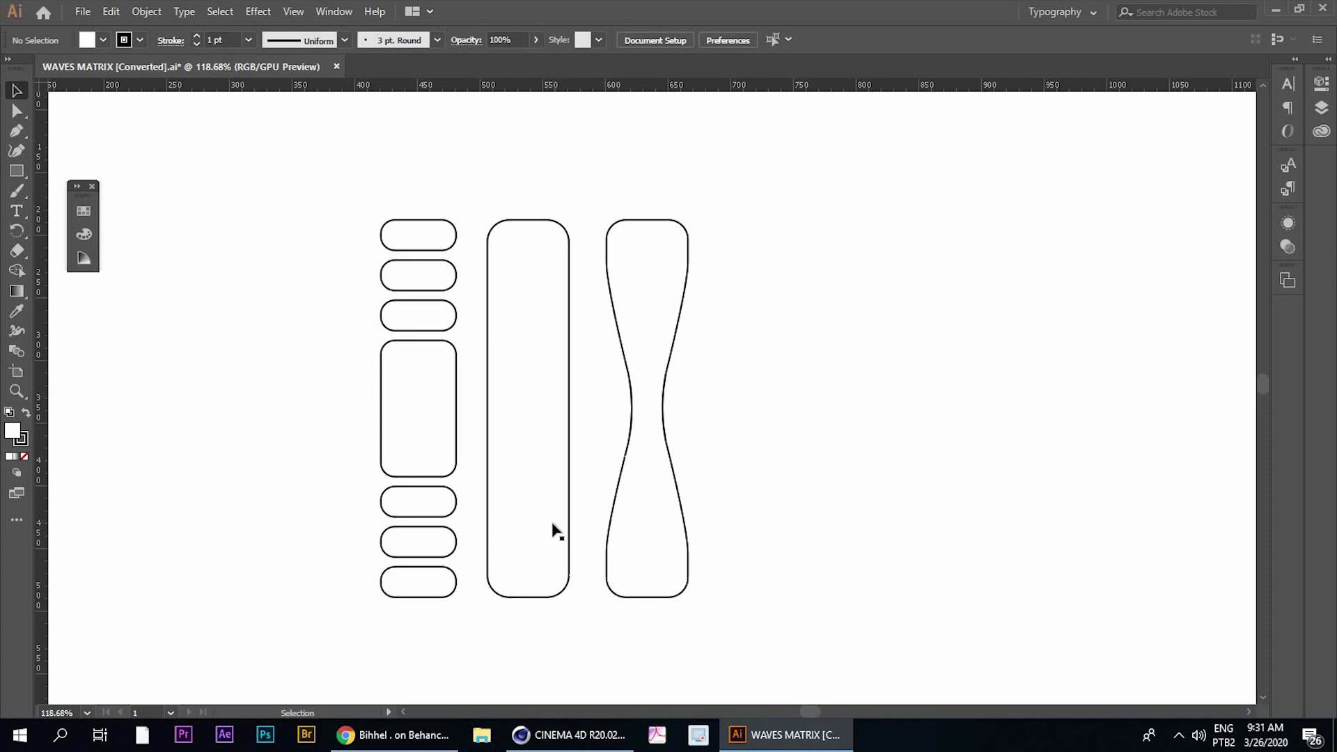
# Open the WAVES MATRIX_0004 project and frame the MATRIX ALEMENTS group in a single view
pyautogui.click(571, 723)
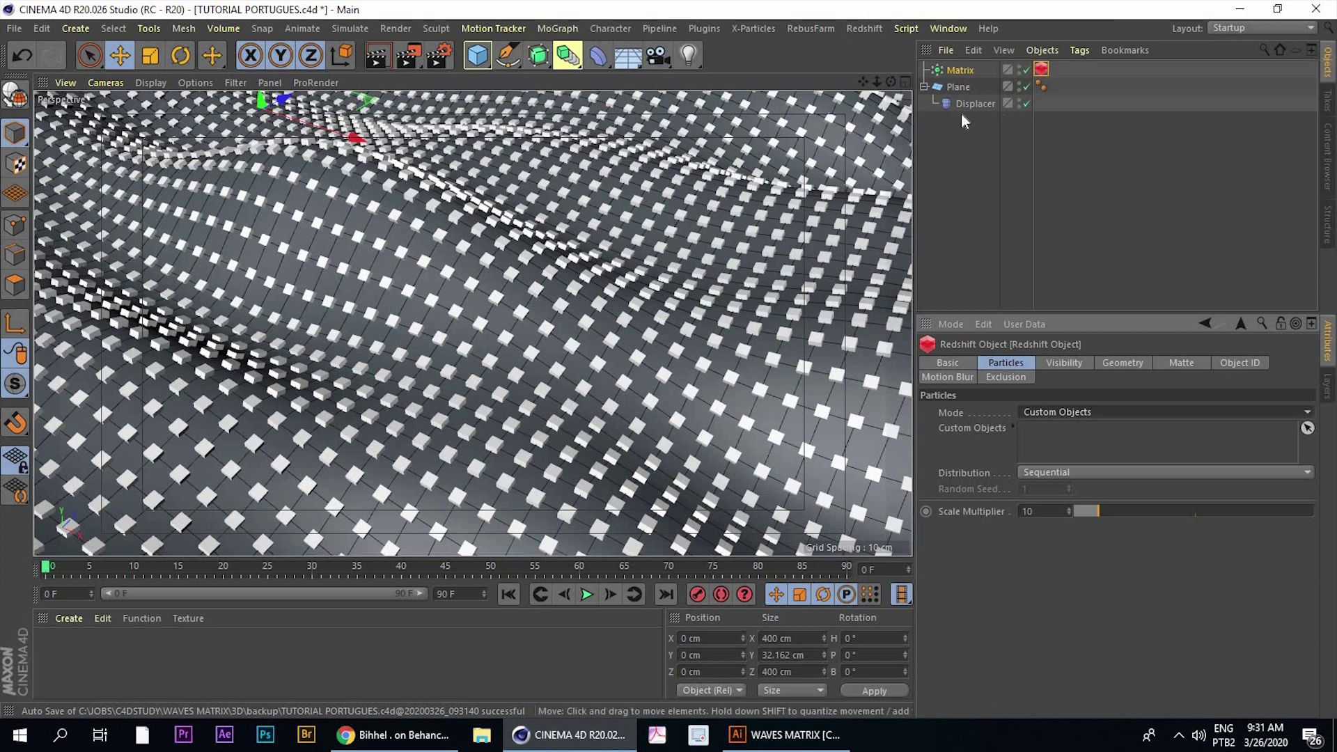
pyautogui.click(653, 194)
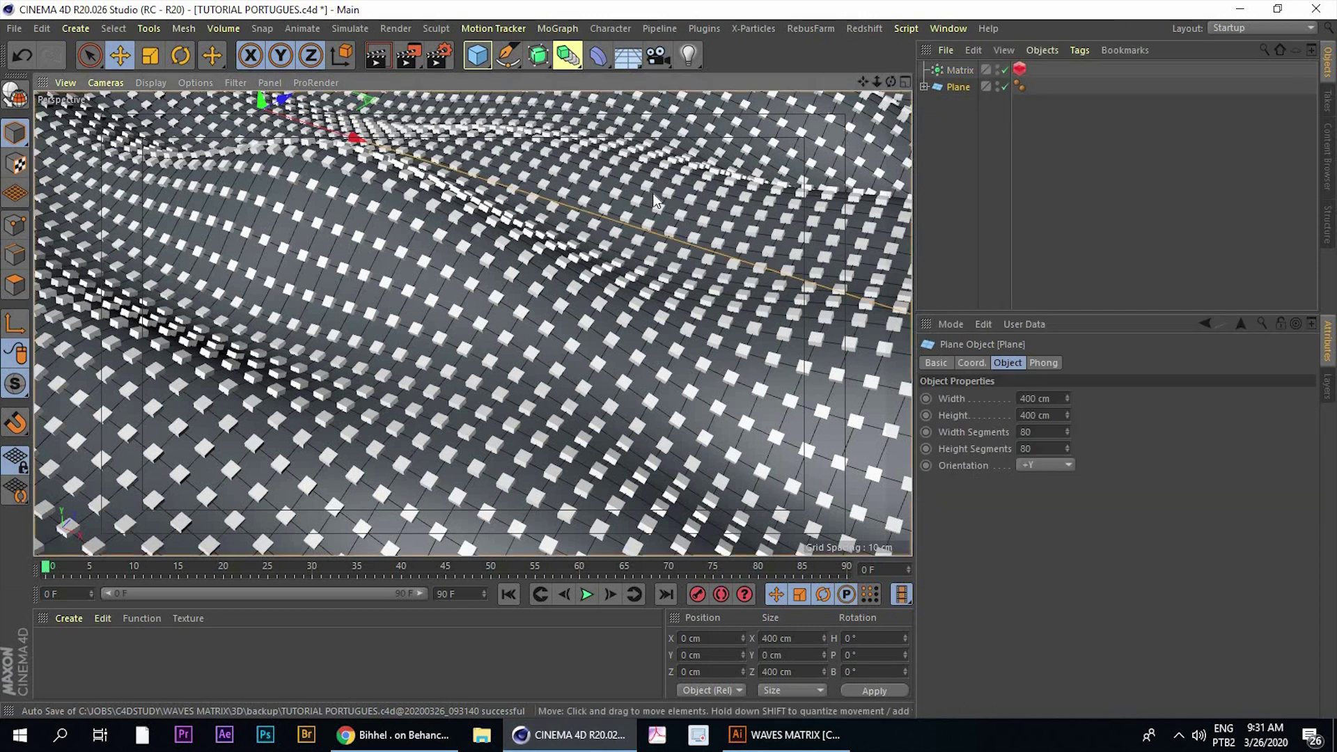
pyautogui.press('v')
pyautogui.moveTo(646, 228)
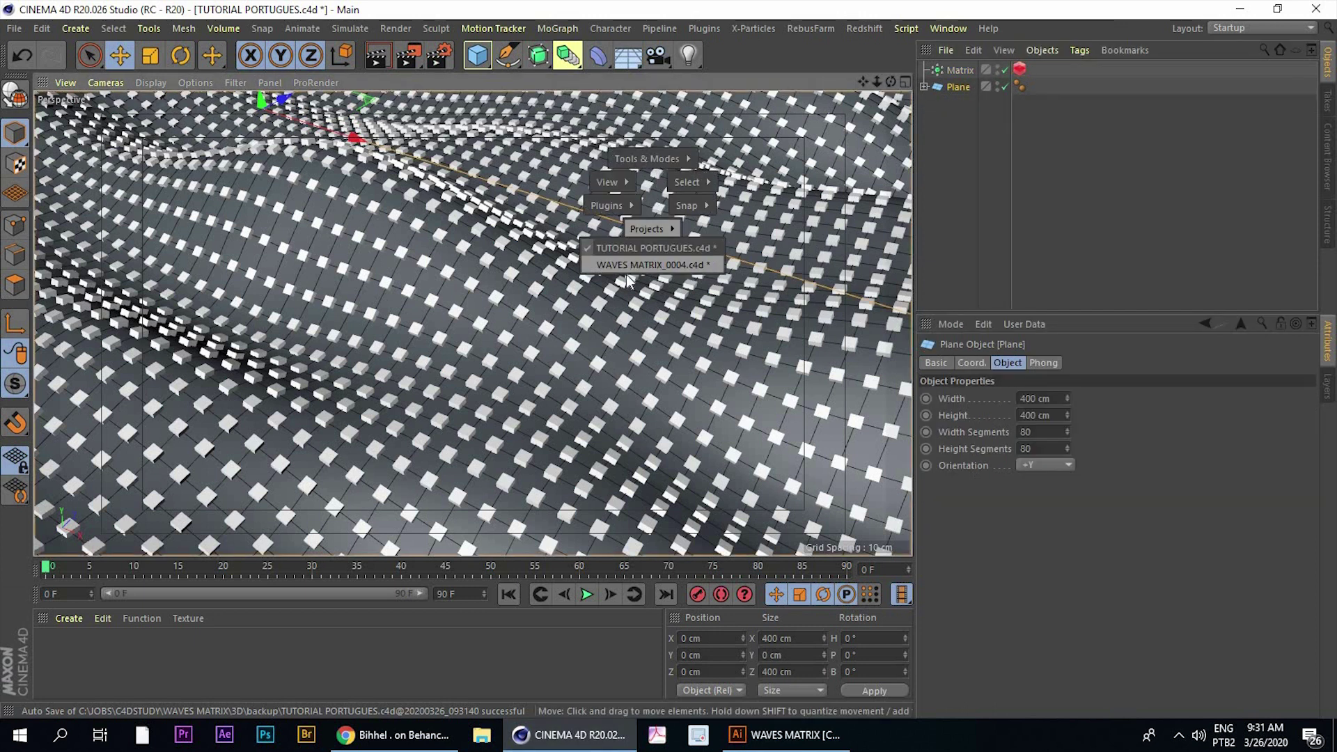
pyautogui.click(638, 265)
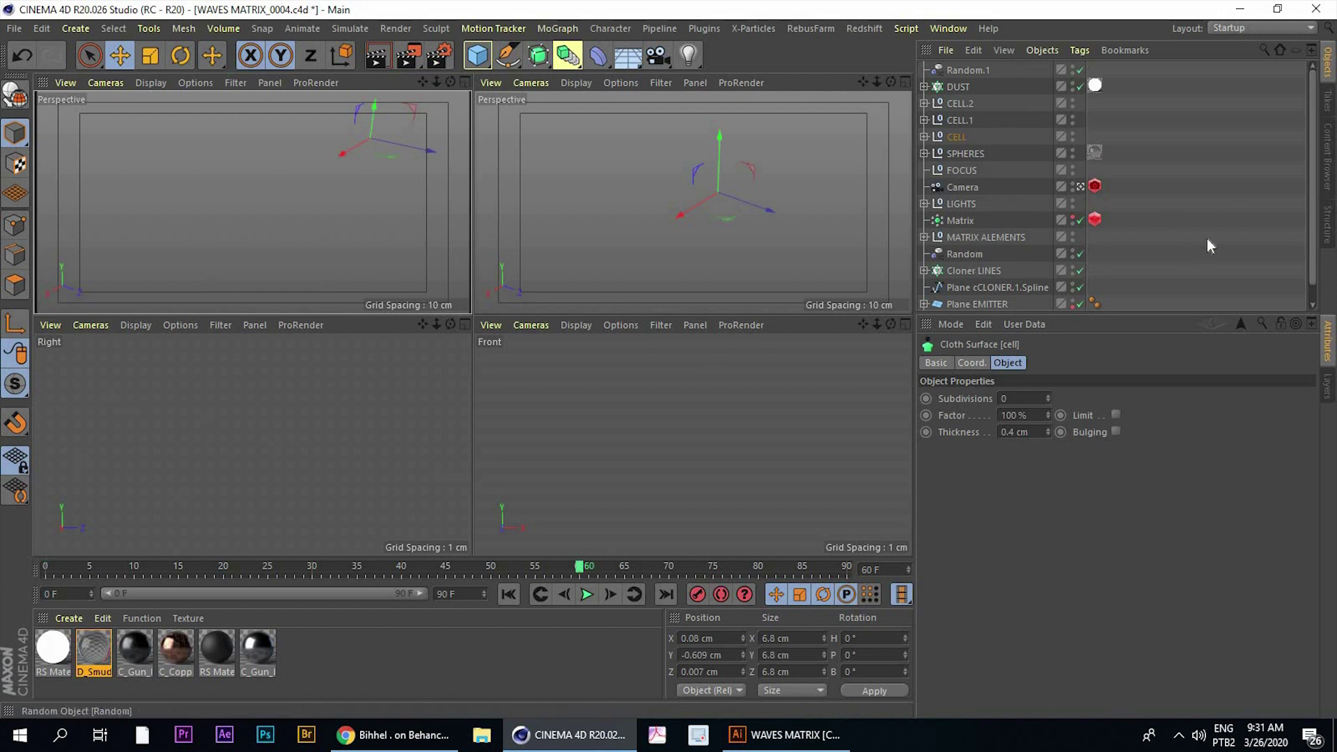
pyautogui.click(925, 238)
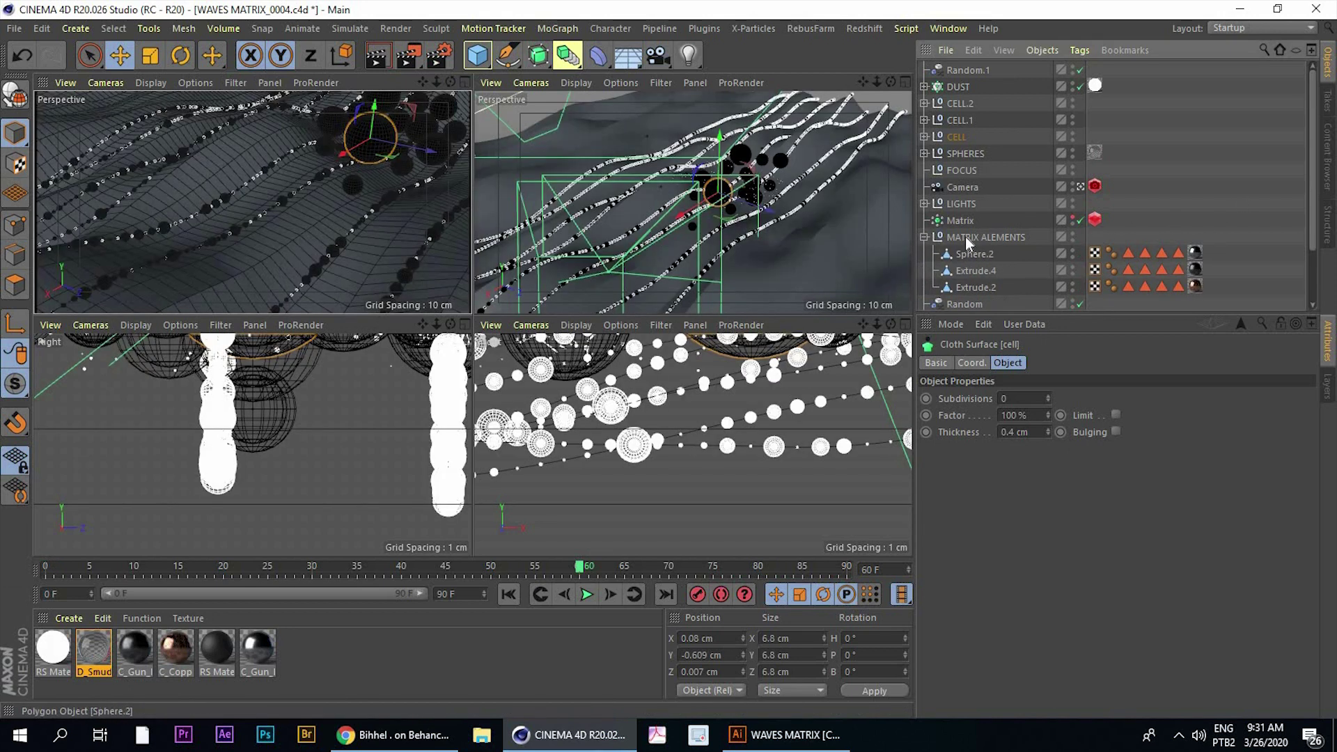
pyautogui.click(967, 239)
pyautogui.middleClick(615, 262)
pyautogui.press('o')
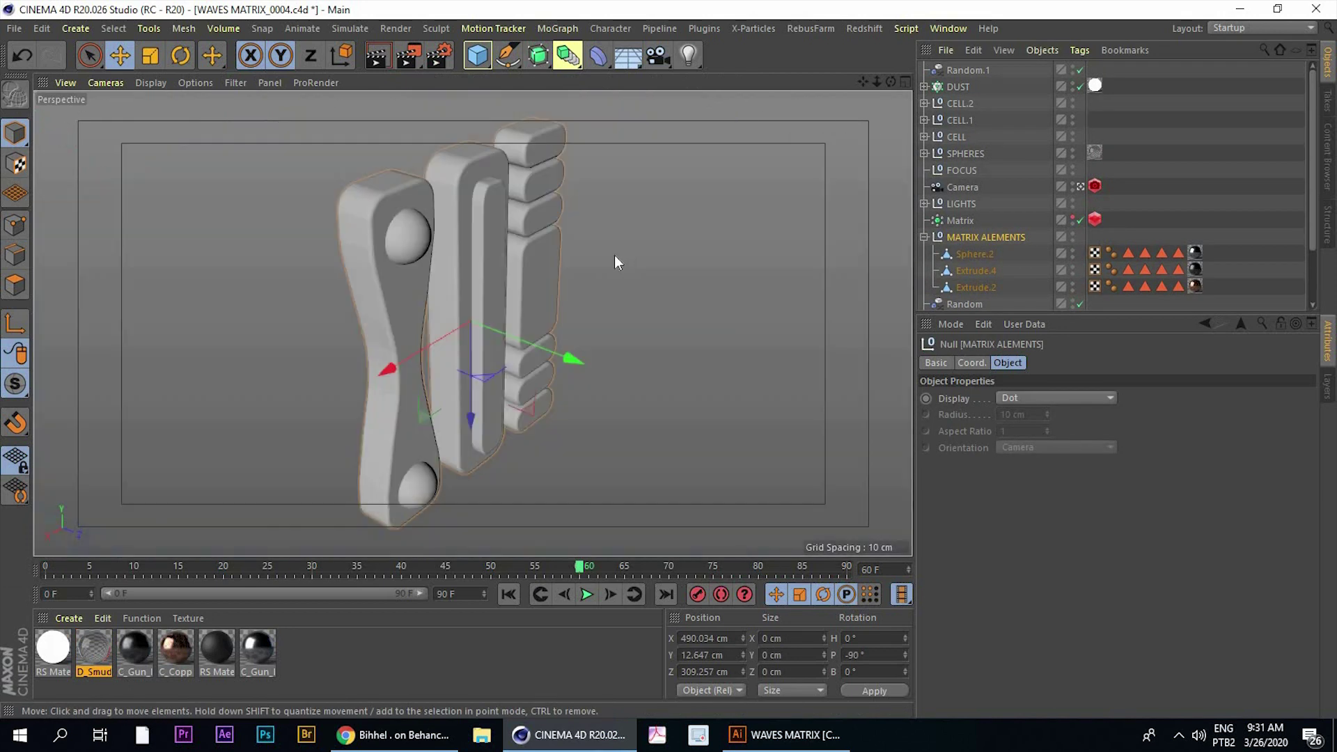
pyautogui.moveTo(524, 265)
pyautogui.keyDown('alt'); pyautogui.mouseDown()
pyautogui.moveTo(495, 264)
pyautogui.moveTo(486, 309)
pyautogui.moveTo(527, 244)
pyautogui.mouseUp(); pyautogui.keyUp('alt')
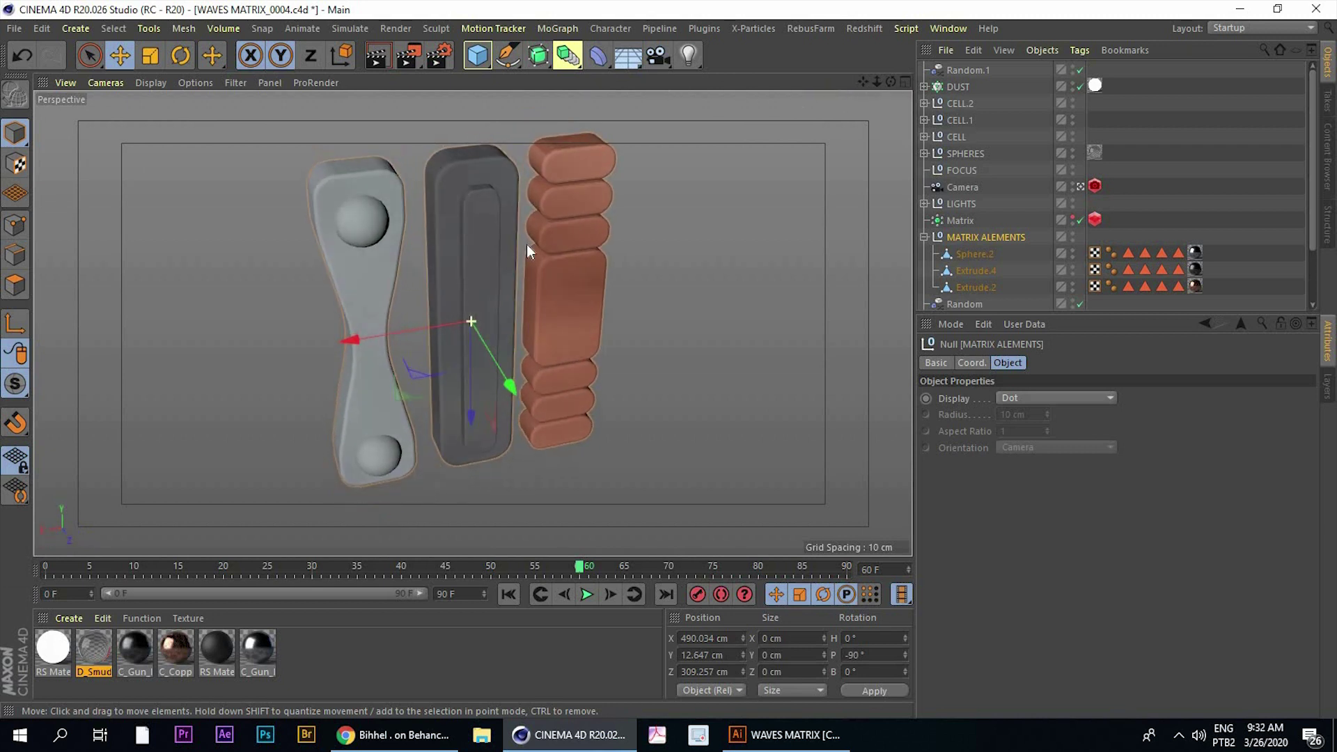
# Inspect Sphere.2, Extrude.2 and Extrude.4, then return to the TUTORIAL PORTUGUES project
pyautogui.click(794, 735)
pyautogui.hotkey('alt', 'Tab')
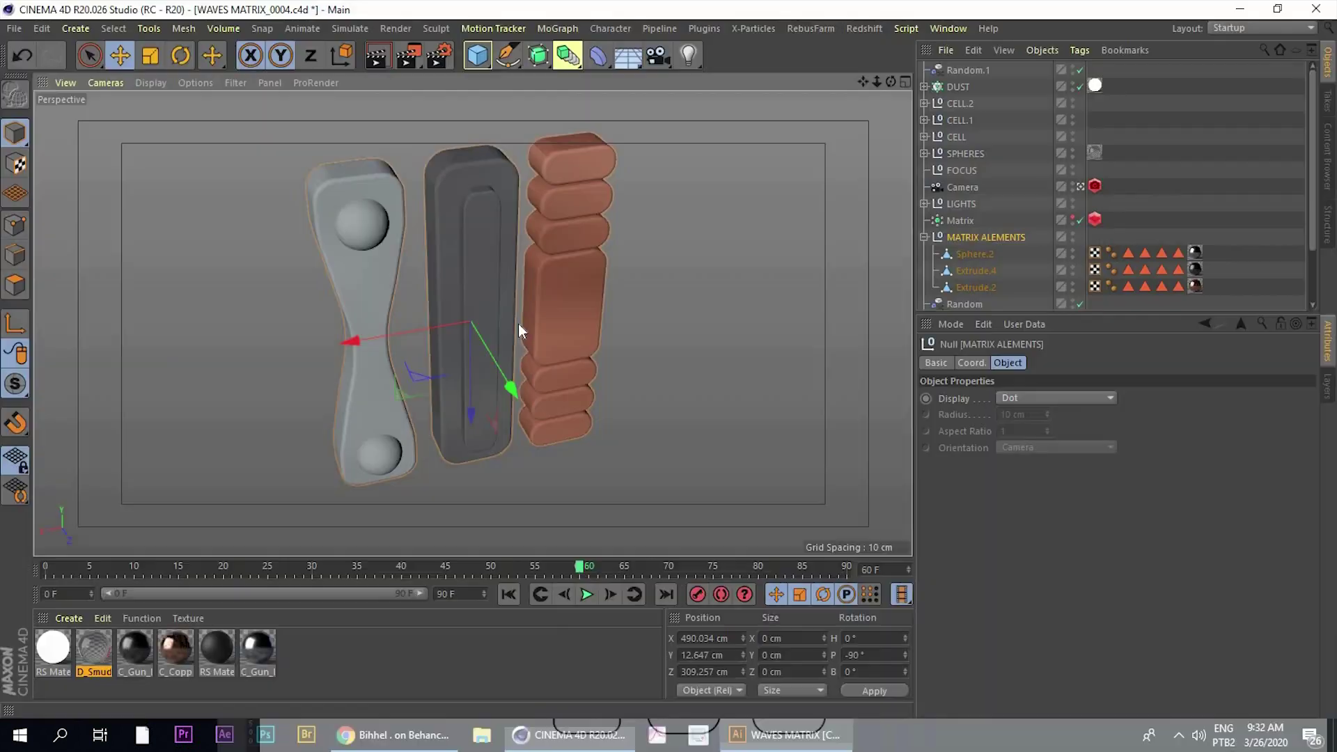
pyautogui.click(965, 256)
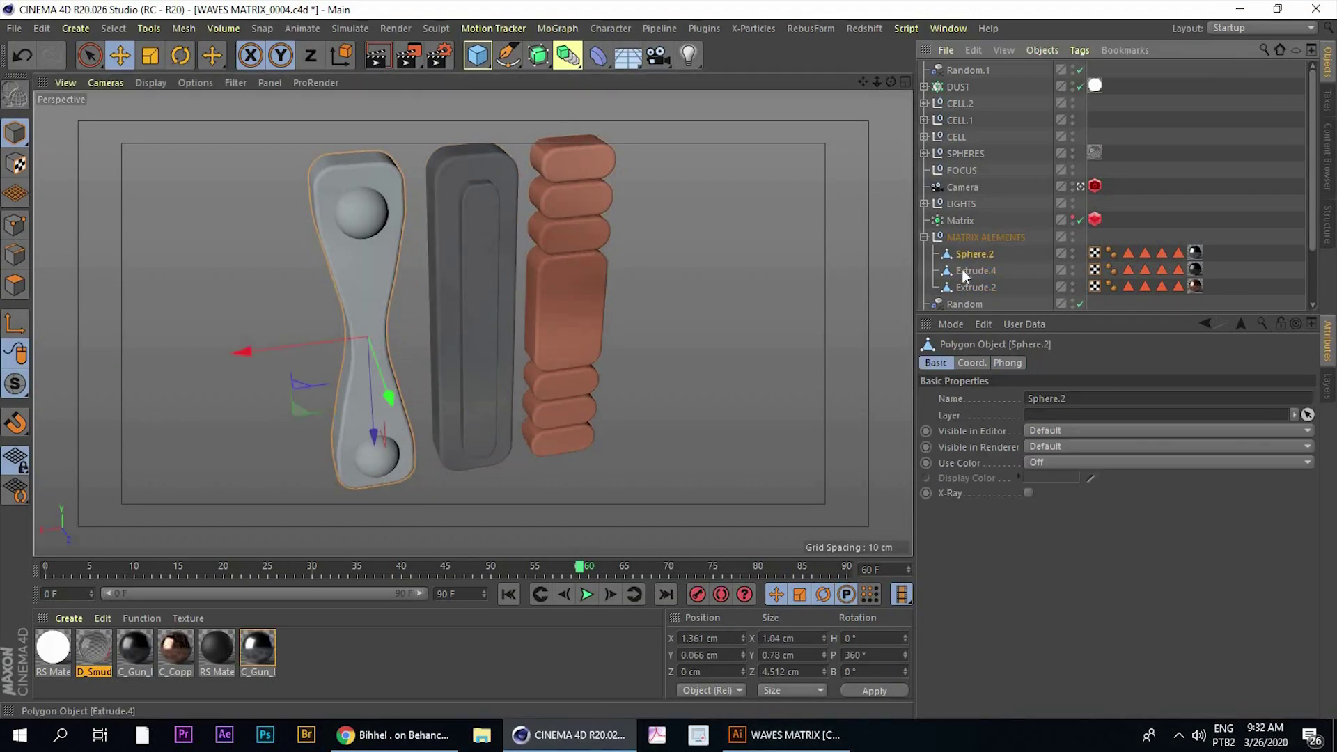
pyautogui.click(966, 287)
pyautogui.moveTo(592, 270)
pyautogui.keyDown('alt'); pyautogui.mouseDown()
pyautogui.moveTo(516, 217)
pyautogui.moveTo(532, 193)
pyautogui.mouseUp(); pyautogui.keyUp('alt')
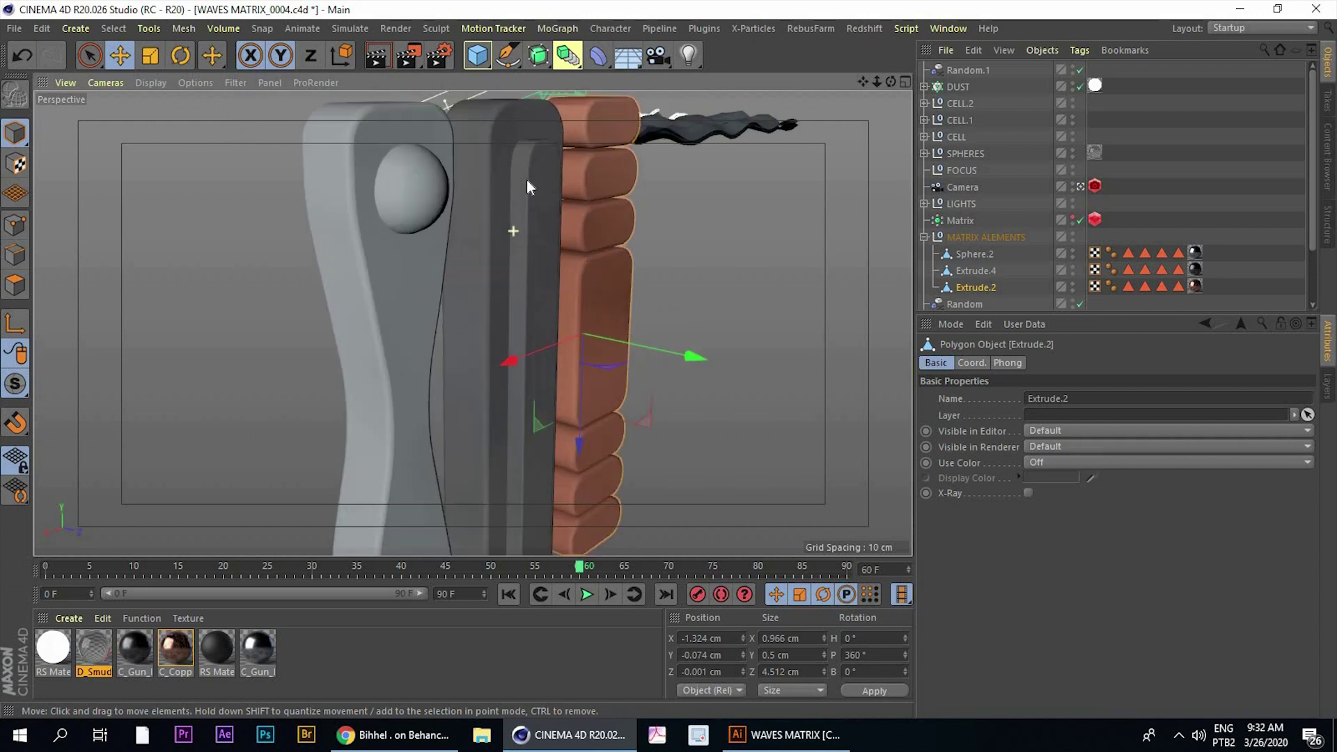
pyautogui.scroll(3, 529, 194)
pyautogui.click(535, 269)
pyautogui.moveTo(512, 269)
pyautogui.keyDown('alt'); pyautogui.mouseDown()
pyautogui.moveTo(381, 246)
pyautogui.moveTo(375, 273)
pyautogui.moveTo(323, 269)
pyautogui.moveTo(341, 332)
pyautogui.moveTo(358, 279)
pyautogui.moveTo(393, 252)
pyautogui.moveTo(392, 213)
pyautogui.moveTo(328, 265)
pyautogui.moveTo(491, 258)
pyautogui.moveTo(447, 277)
pyautogui.moveTo(471, 283)
pyautogui.moveTo(358, 307)
pyautogui.moveTo(320, 390)
pyautogui.mouseUp(); pyautogui.keyUp('alt')
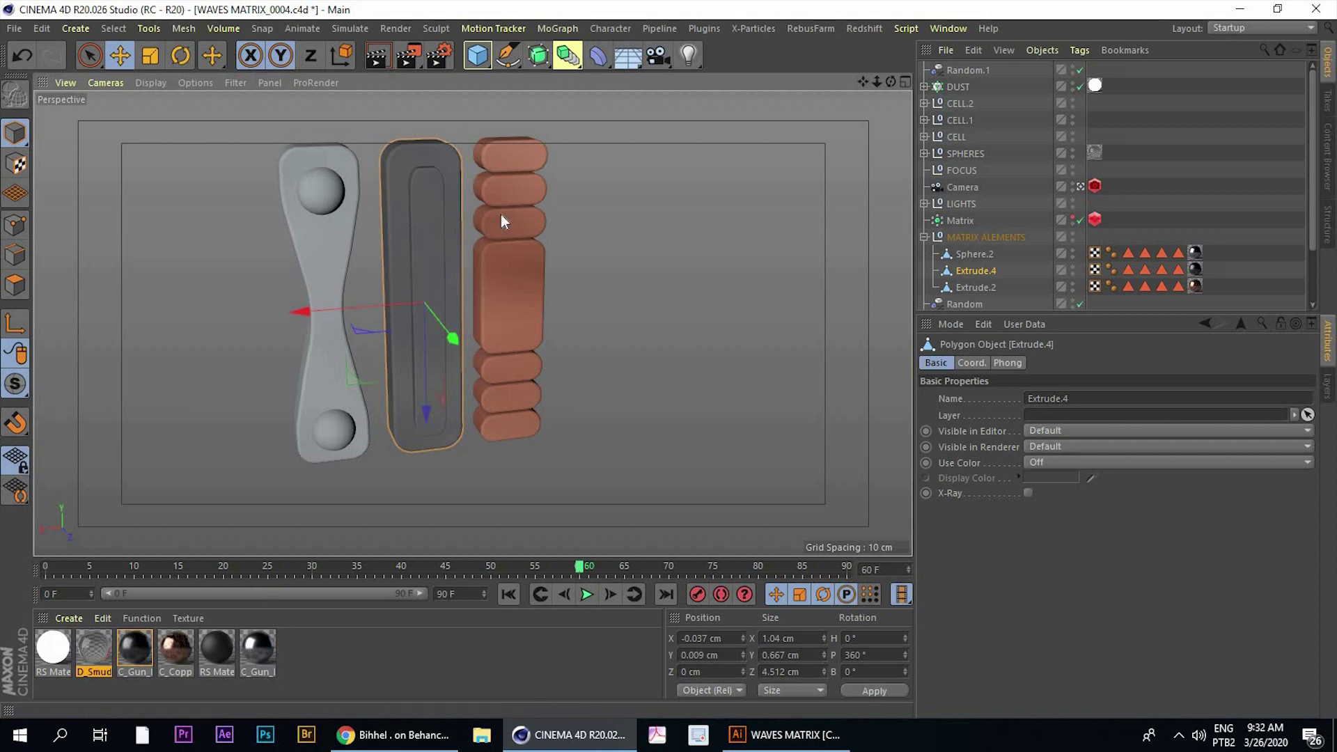
pyautogui.click(964, 236)
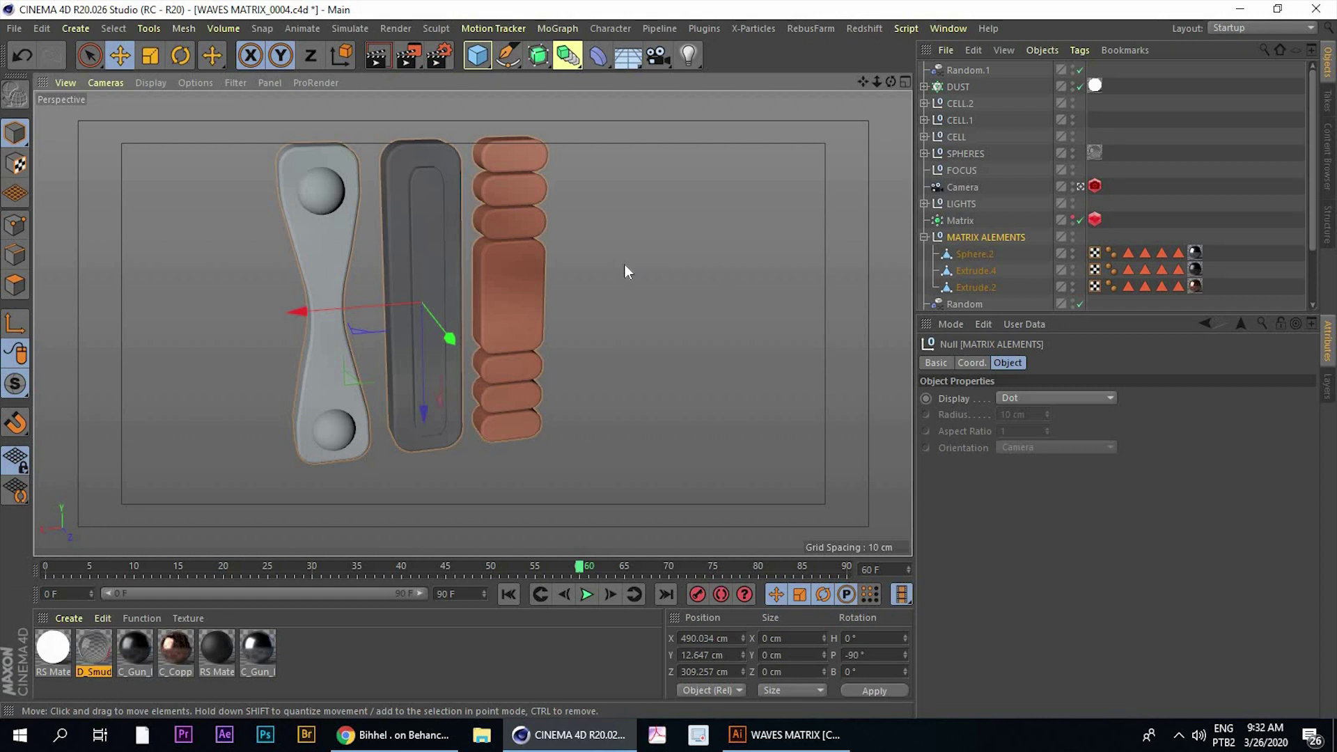
pyautogui.press('v')
pyautogui.moveTo(620, 301)
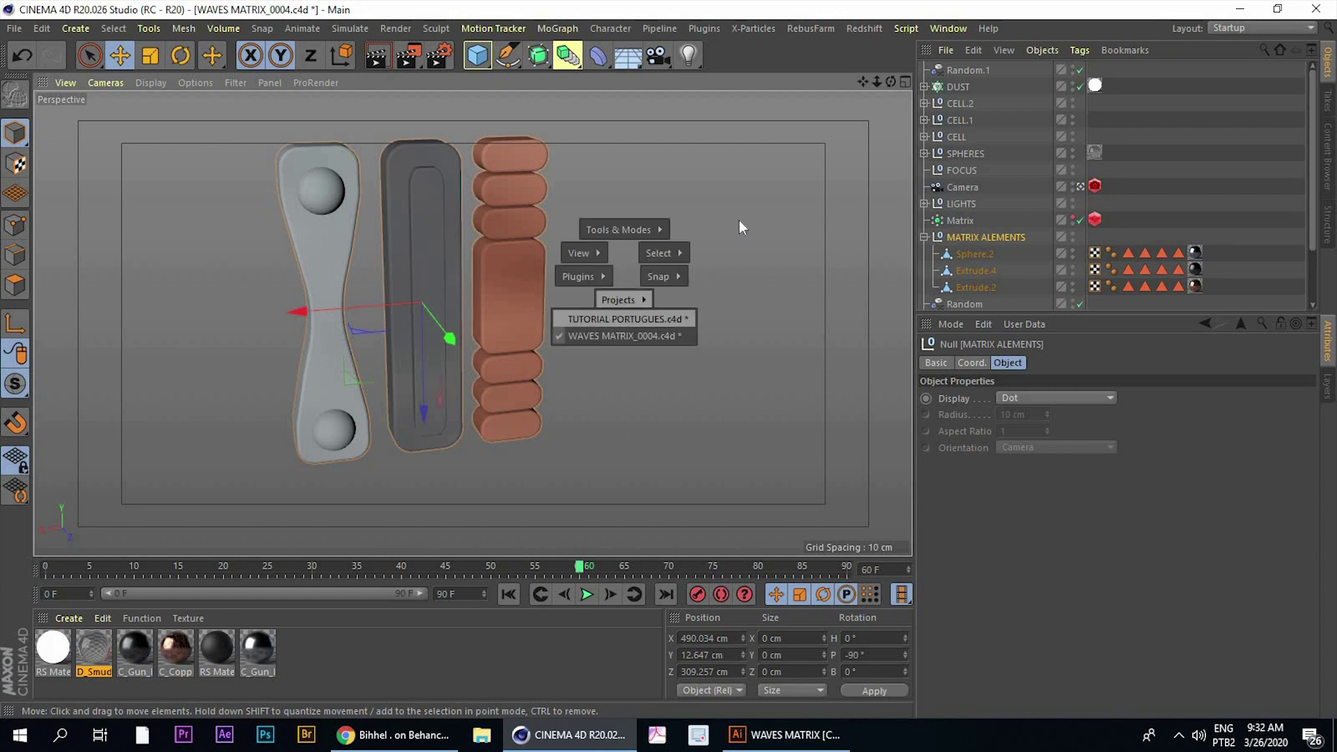
pyautogui.click(606, 319)
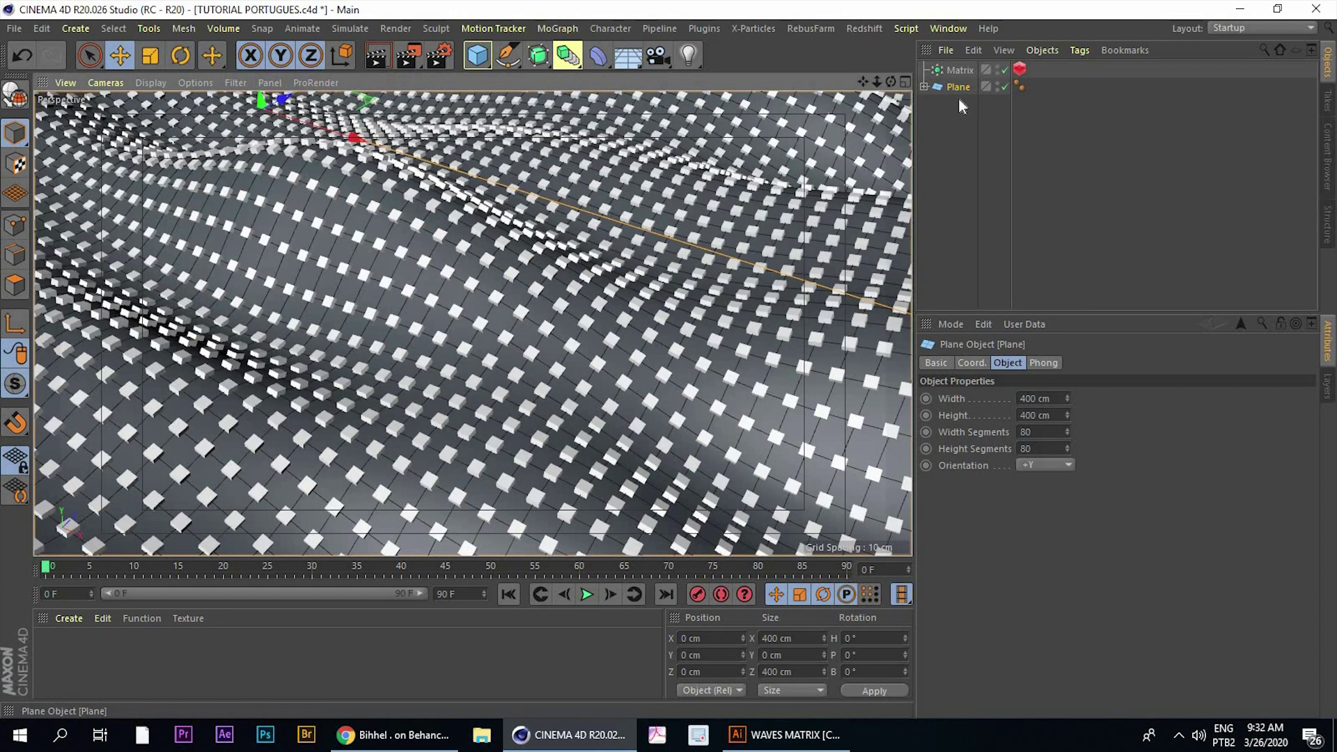
# Paste the MATRIX ALEMENTS group with its three materials and collapse it
pyautogui.hotkey('ctrl', 'v')
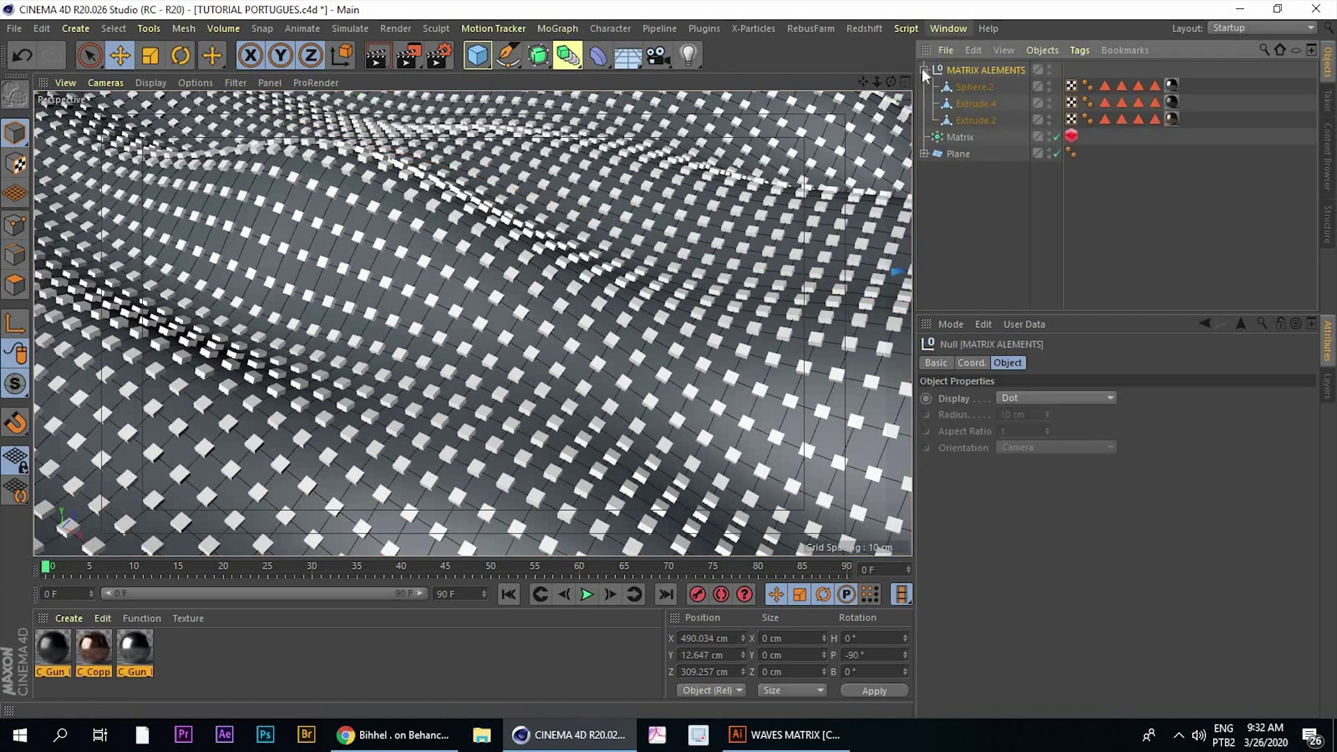
pyautogui.click(923, 70)
pyautogui.middleClick(594, 252)
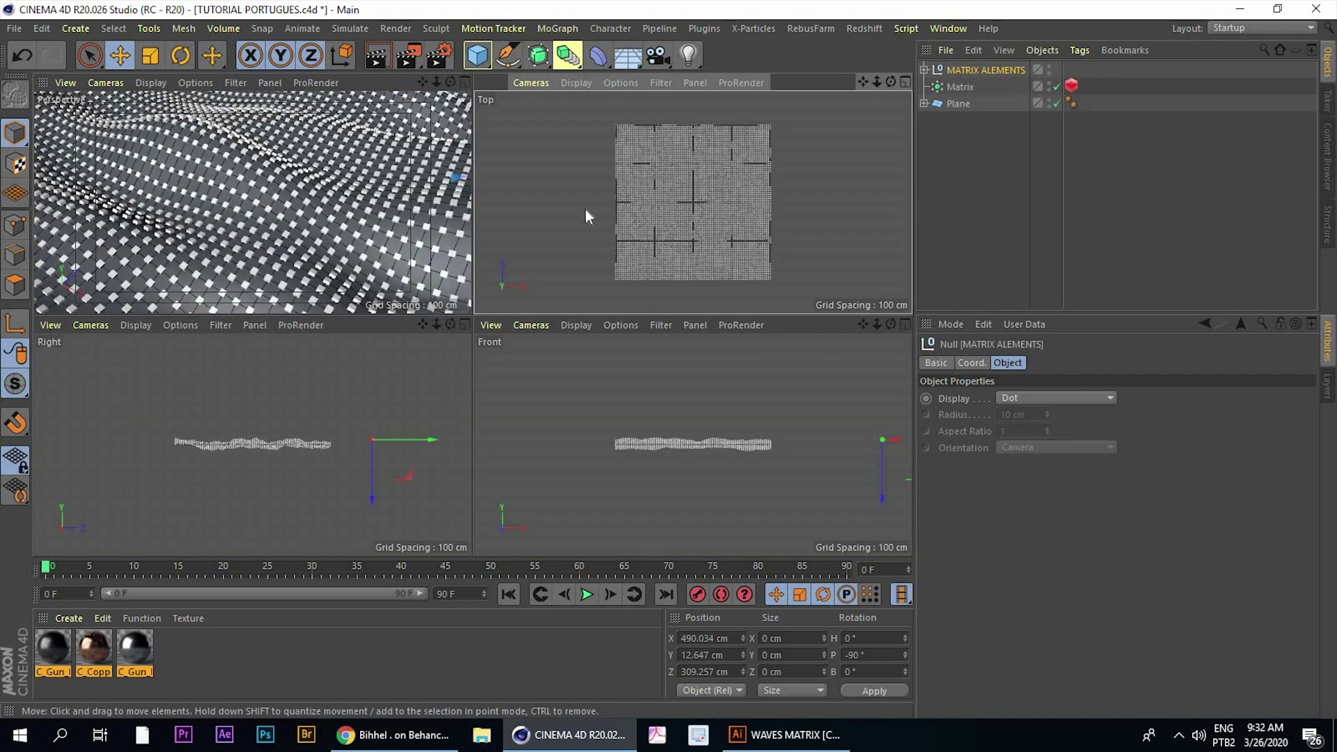
pyautogui.middleClick(585, 209)
pyautogui.middleClick(599, 171)
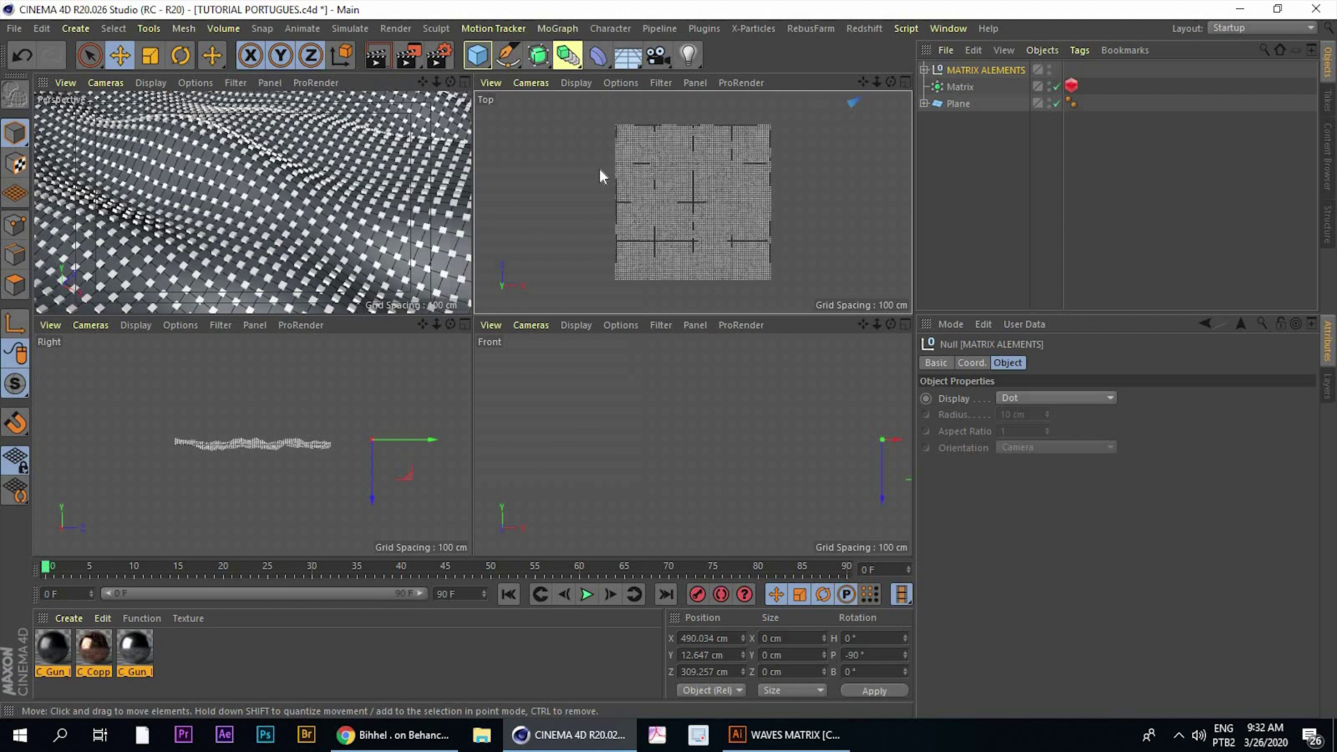
pyautogui.middleClick(534, 170)
pyautogui.middleClick(707, 190)
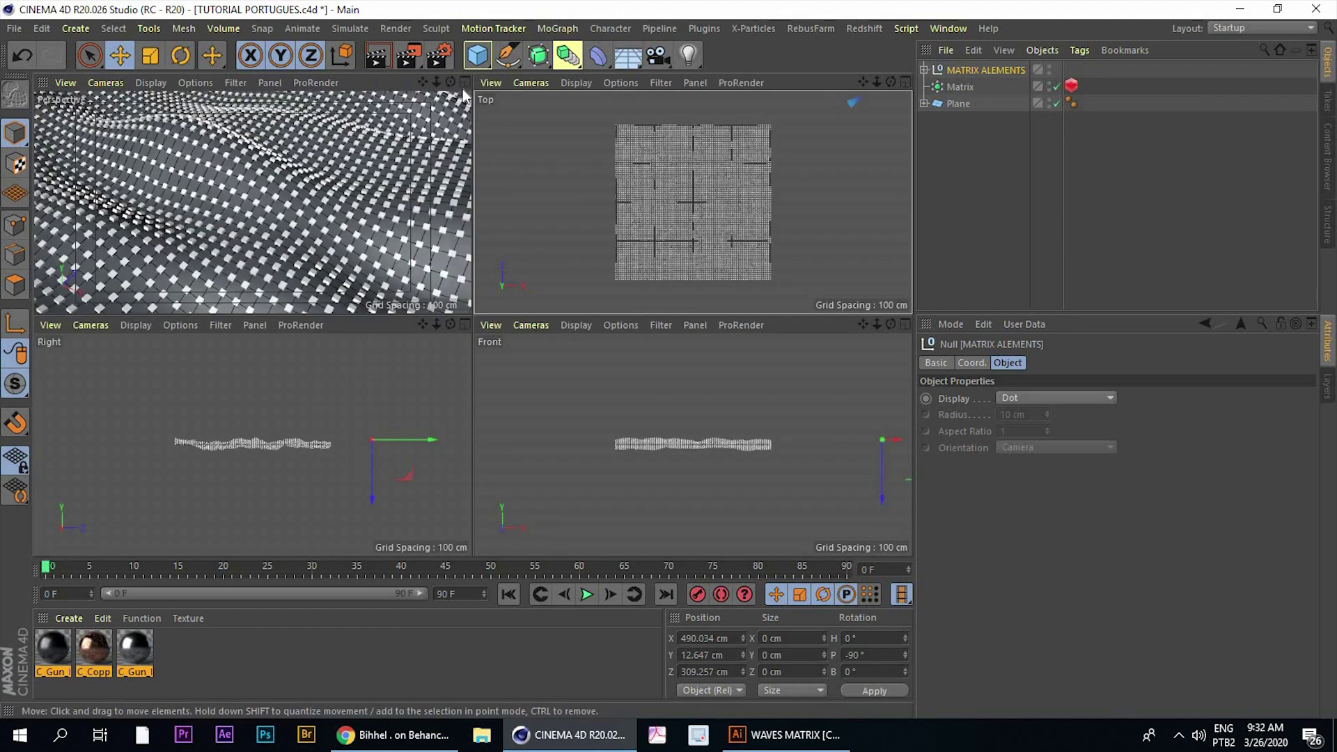
# Inspect the pills in a framed Perspective panel with Gouraud shading, then return to the main view
pyautogui.click(529, 83)
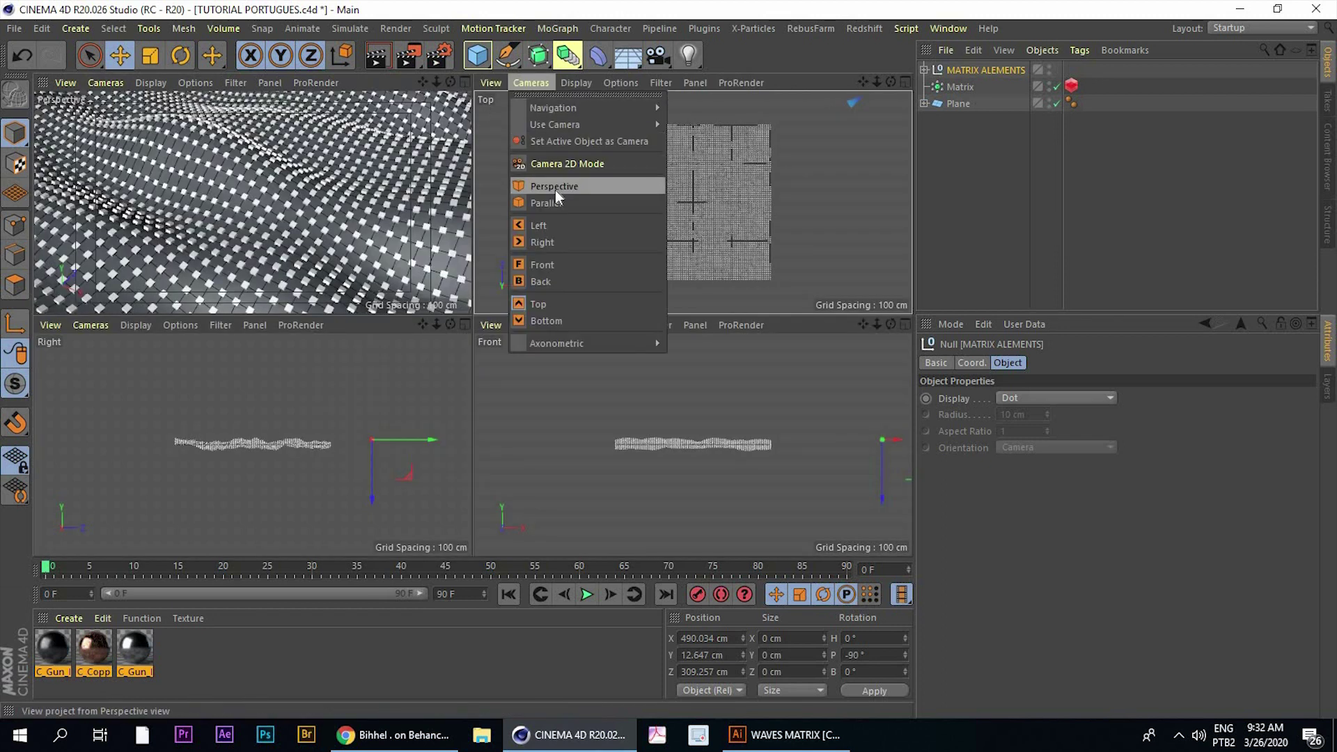
pyautogui.click(556, 188)
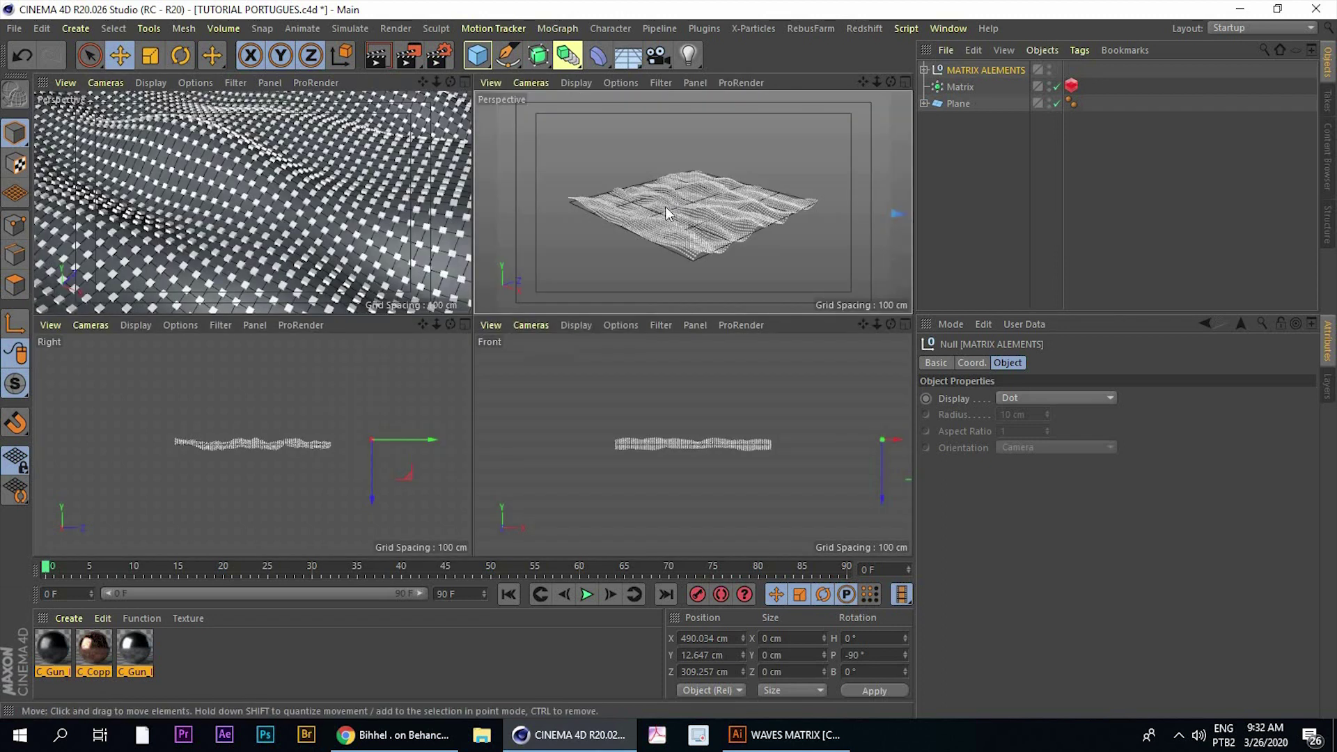
pyautogui.middleClick(593, 171)
pyautogui.press('o')
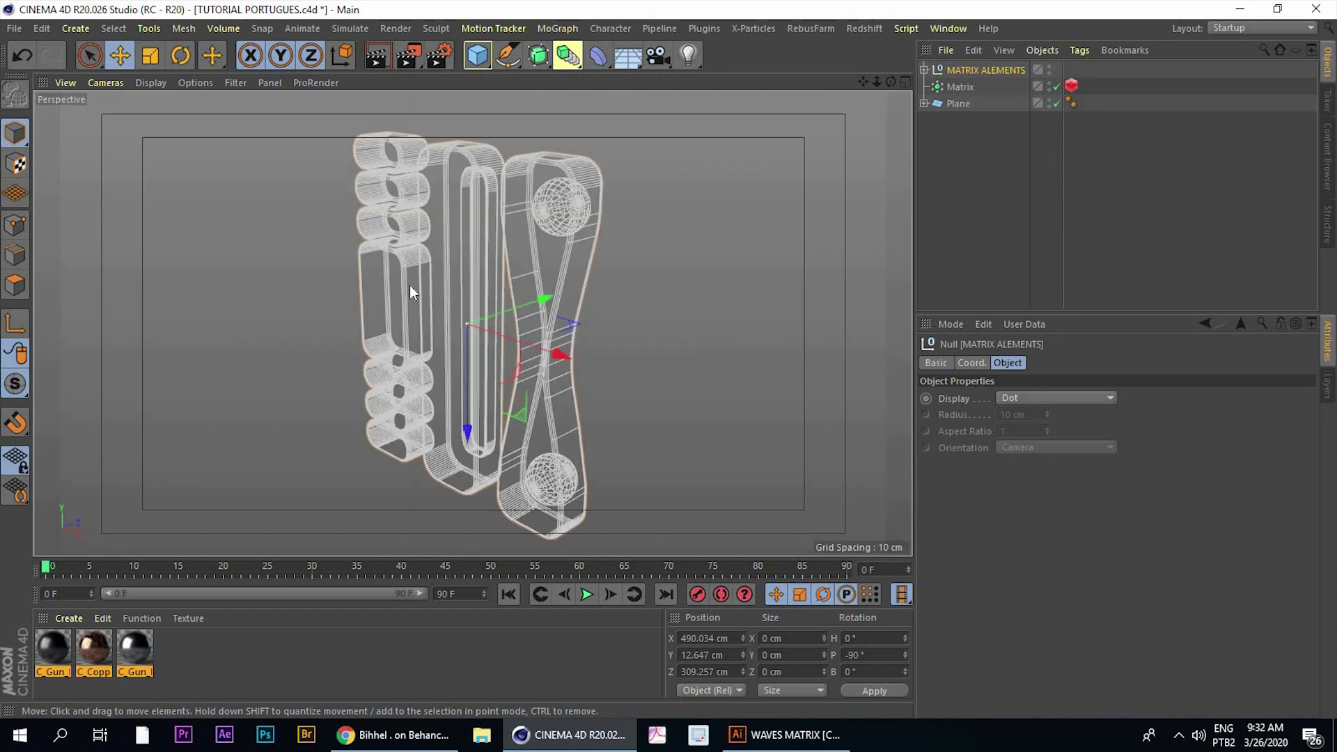
pyautogui.moveTo(409, 286)
pyautogui.keyDown('alt'); pyautogui.mouseDown()
pyautogui.moveTo(239, 273)
pyautogui.moveTo(95, 127)
pyautogui.moveTo(112, 108)
pyautogui.mouseUp(); pyautogui.keyUp('alt')
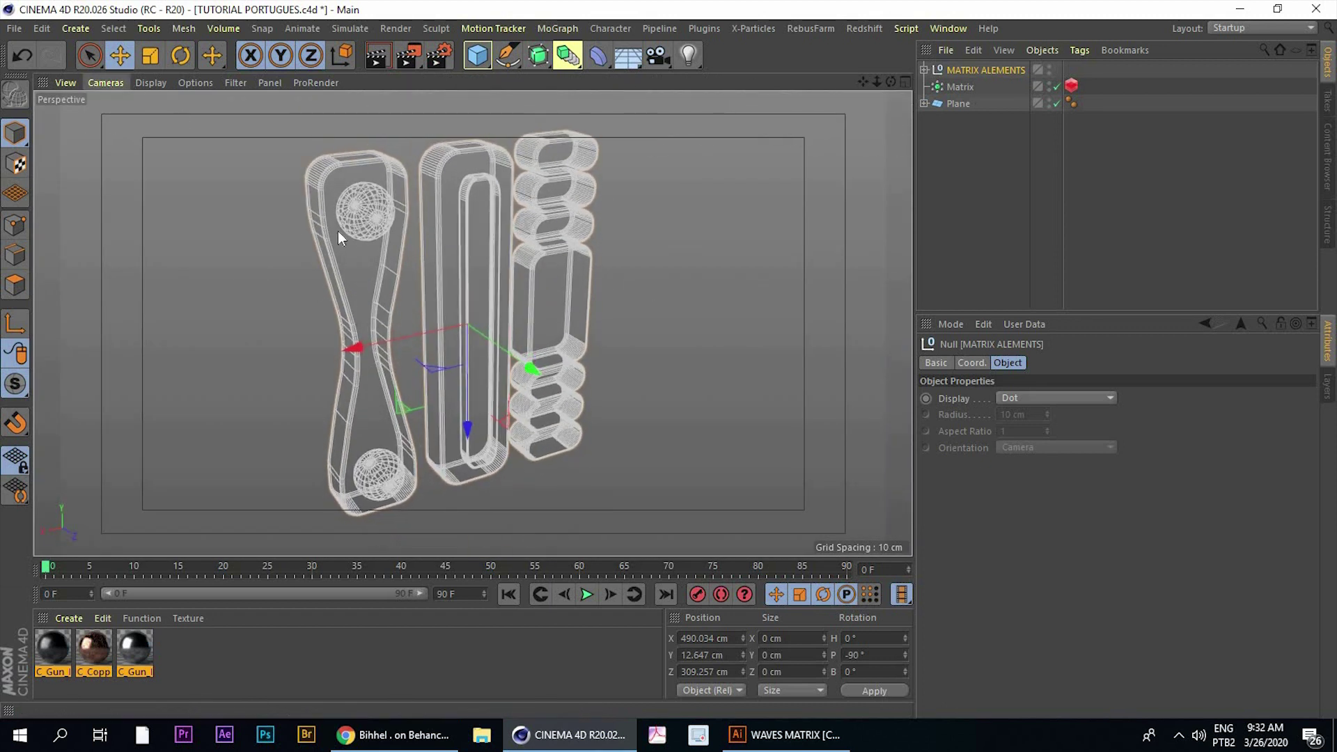
pyautogui.press('n')
pyautogui.press('a')
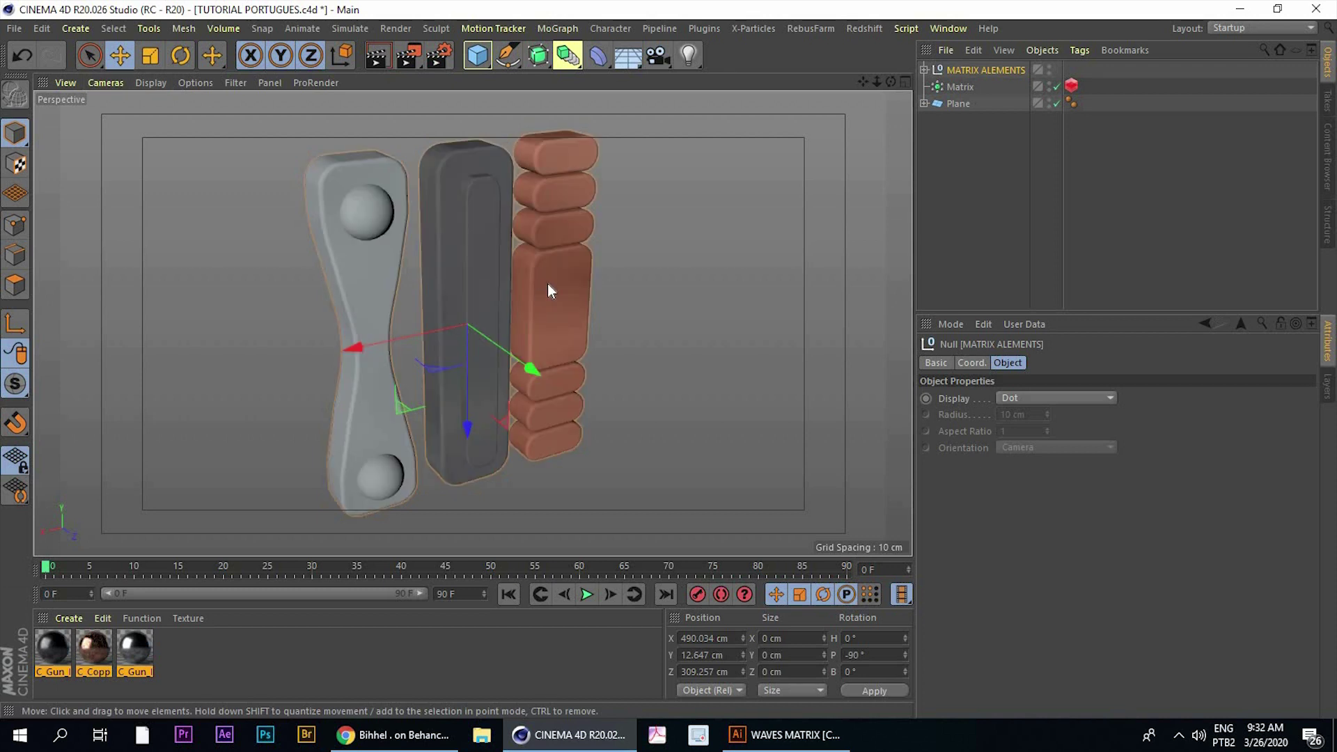
pyautogui.scroll(-3, 515, 306)
pyautogui.keyDown('alt'); pyautogui.moveTo(483, 264); pyautogui.dragTo(731, 167); pyautogui.keyUp('alt')
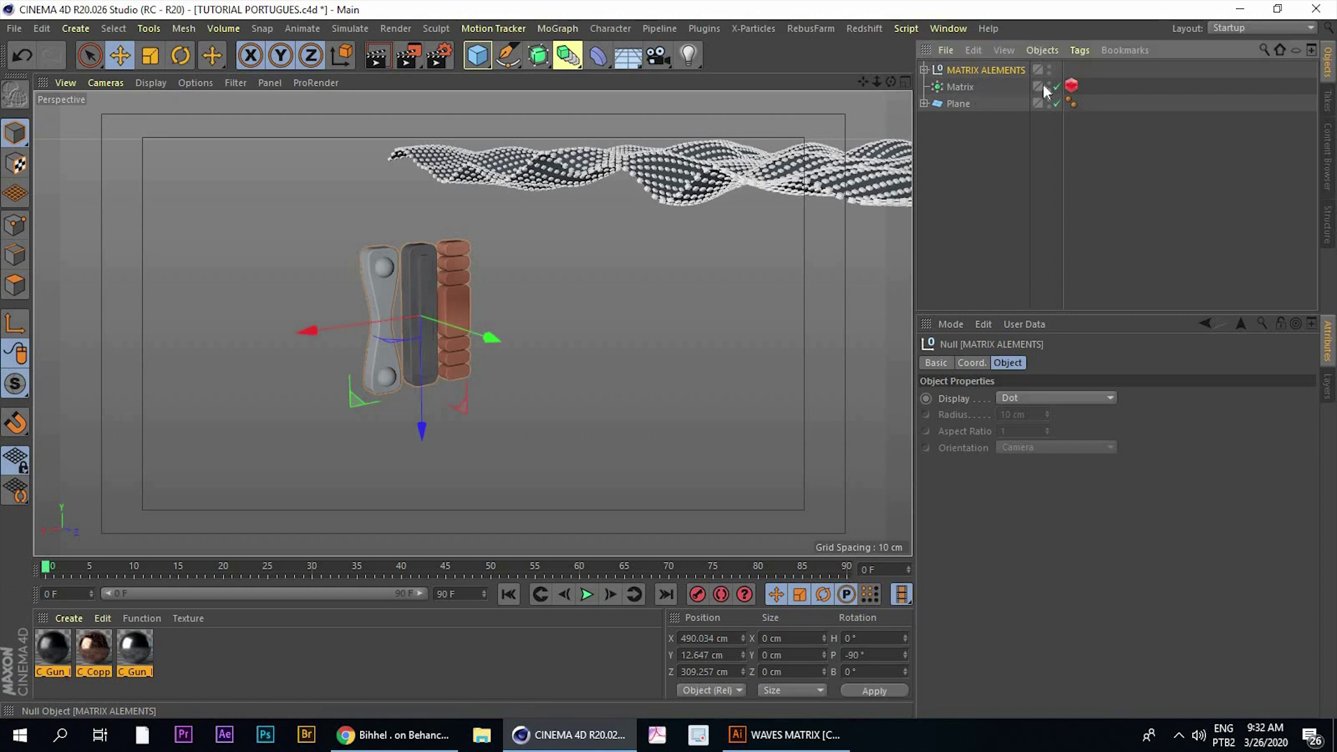
pyautogui.middleClick(413, 224)
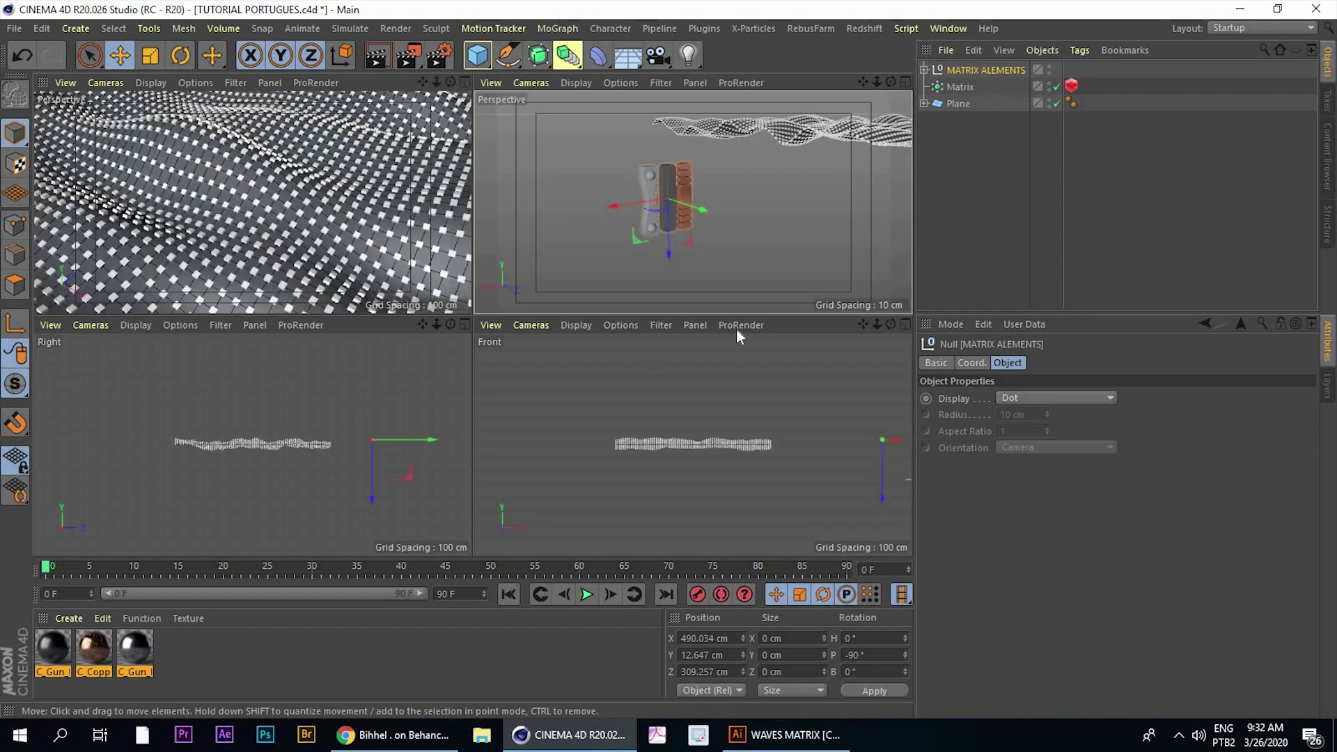
pyautogui.press('F1')
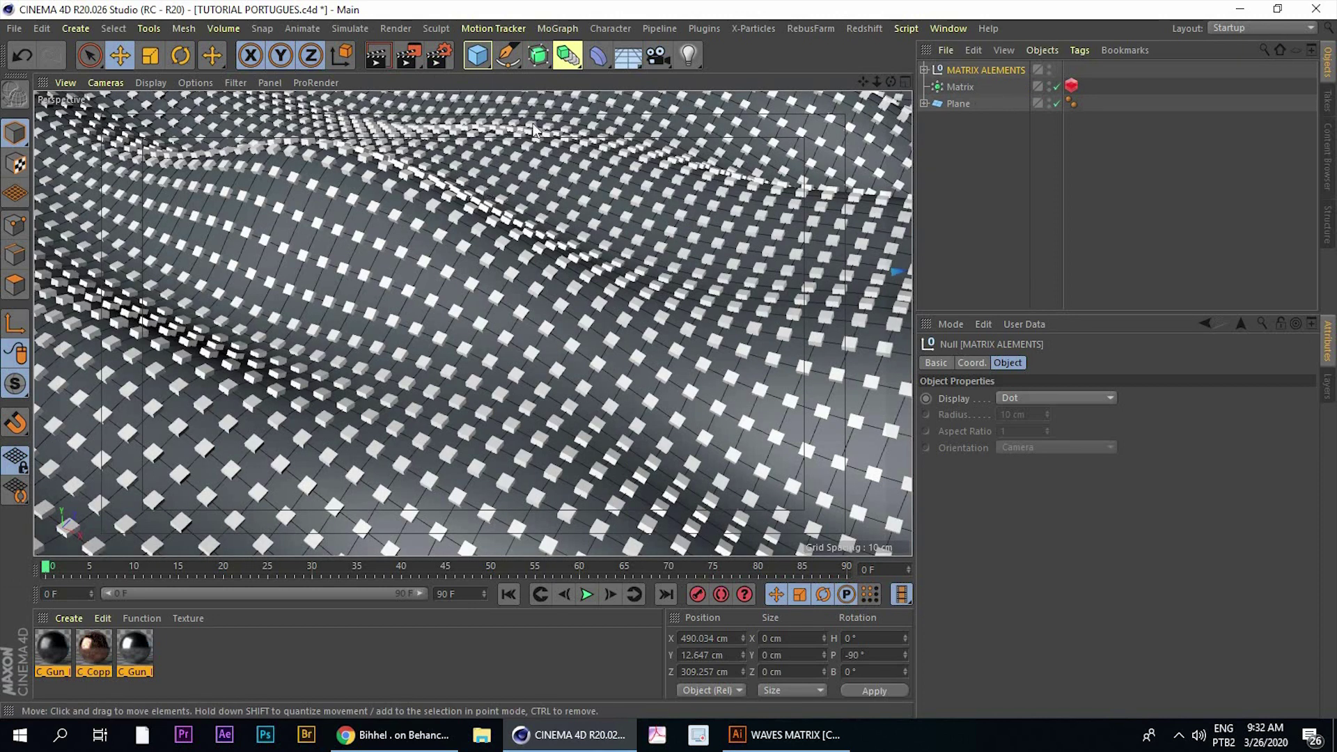
# Open the Matrix's Redshift Object tag settings and lock them in the Attribute Manager
pyautogui.click(924, 69)
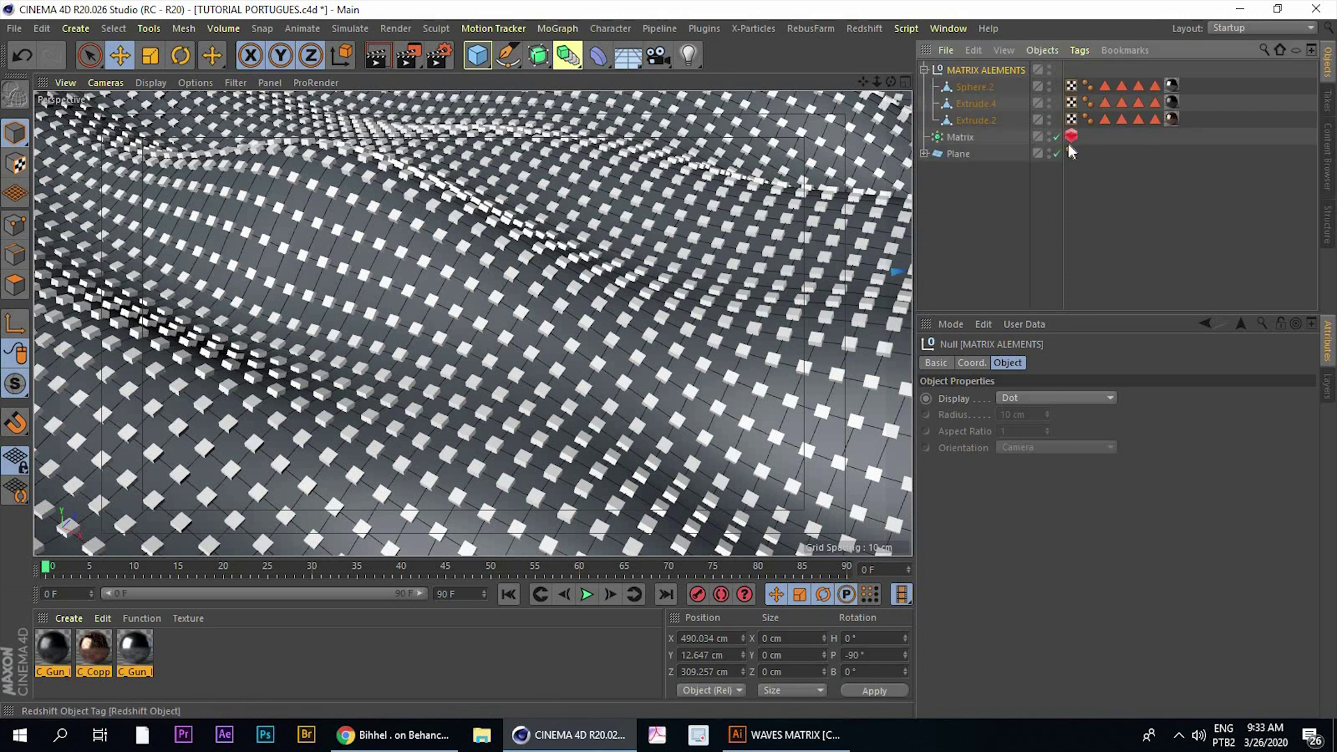
pyautogui.click(1069, 139)
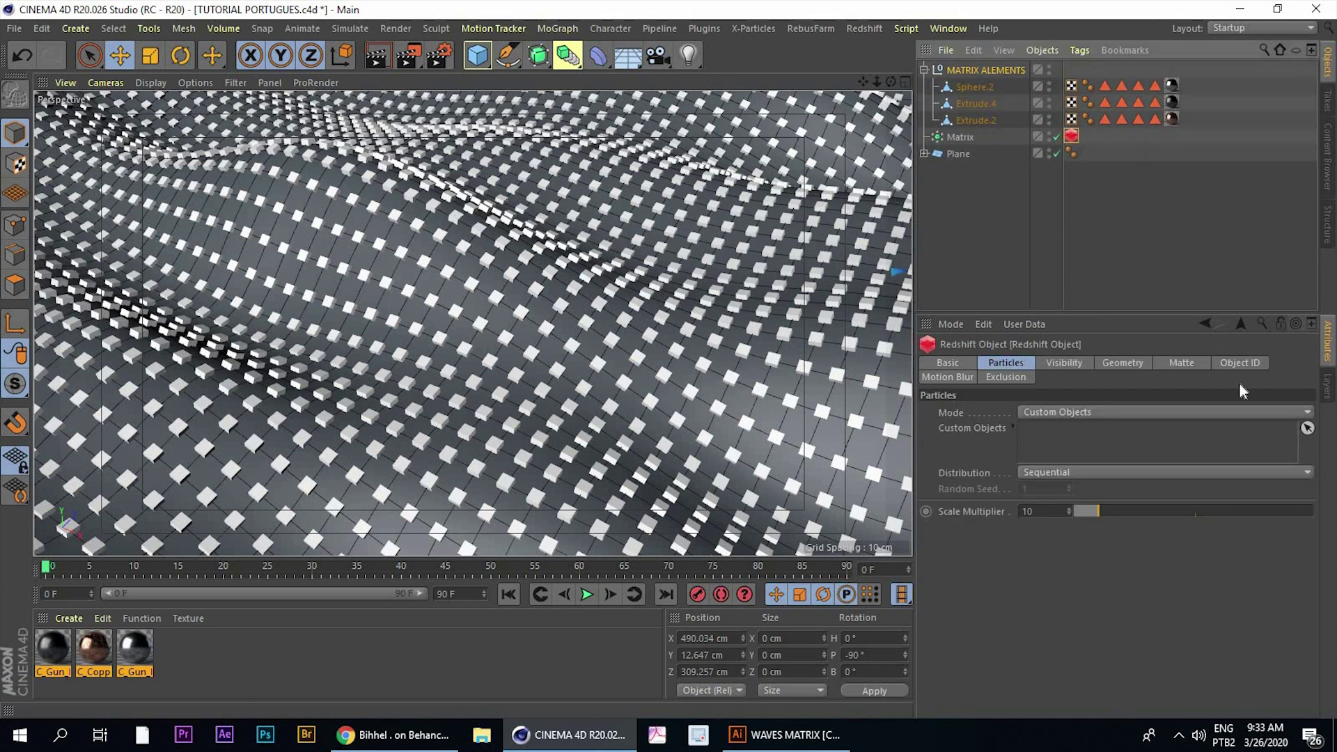
pyautogui.click(1281, 324)
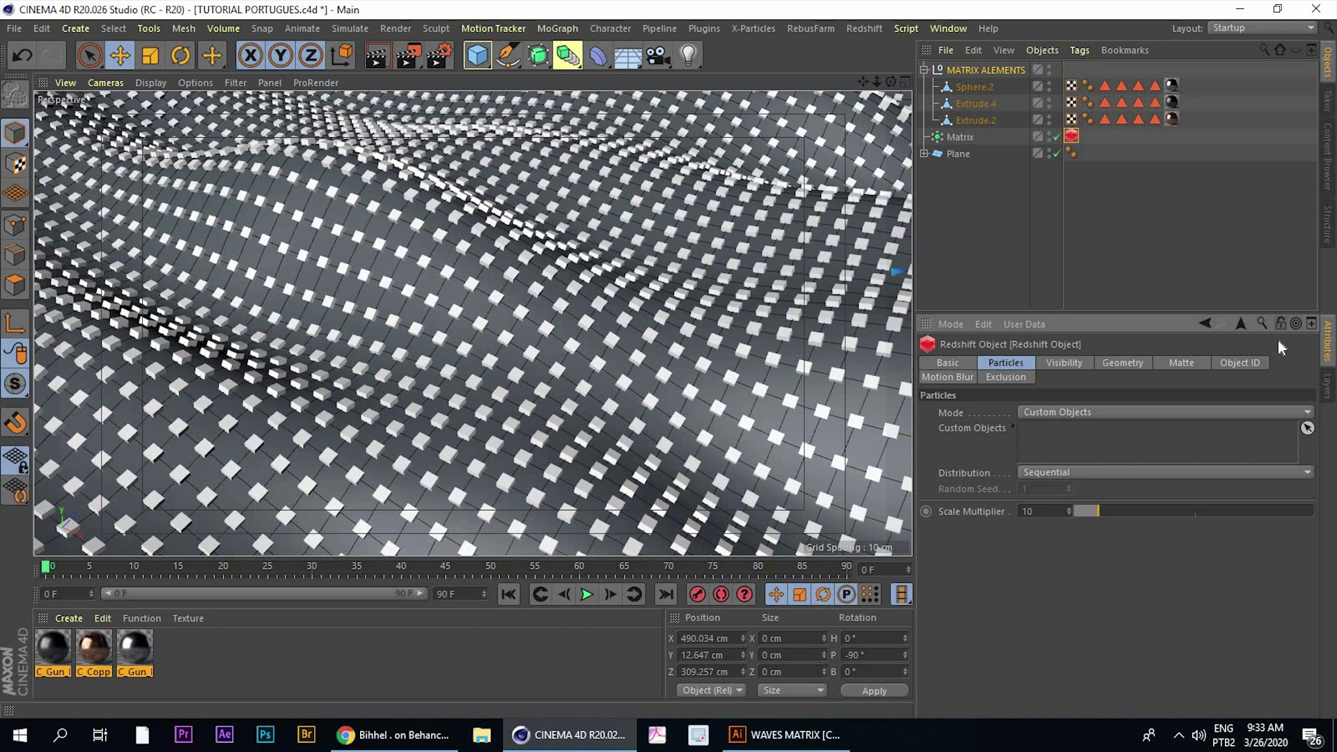
pyautogui.click(975, 119)
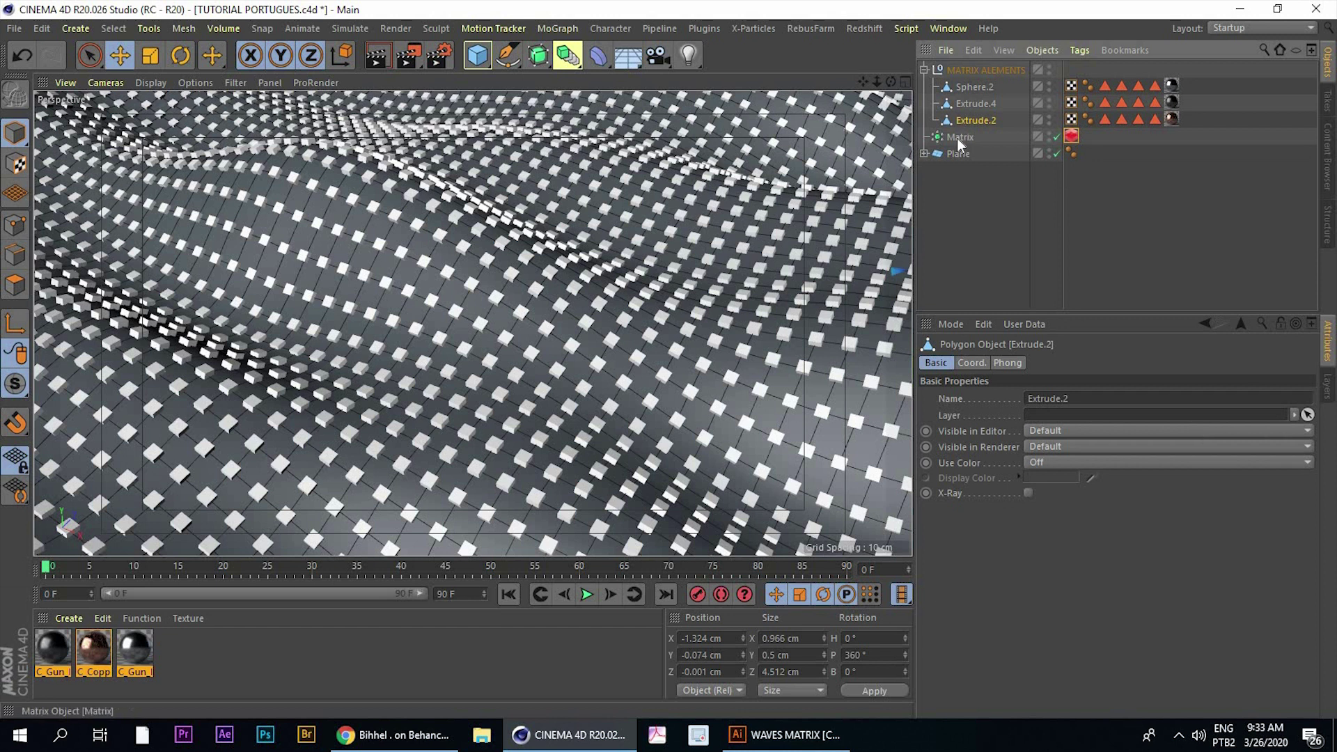
pyautogui.click(1071, 136)
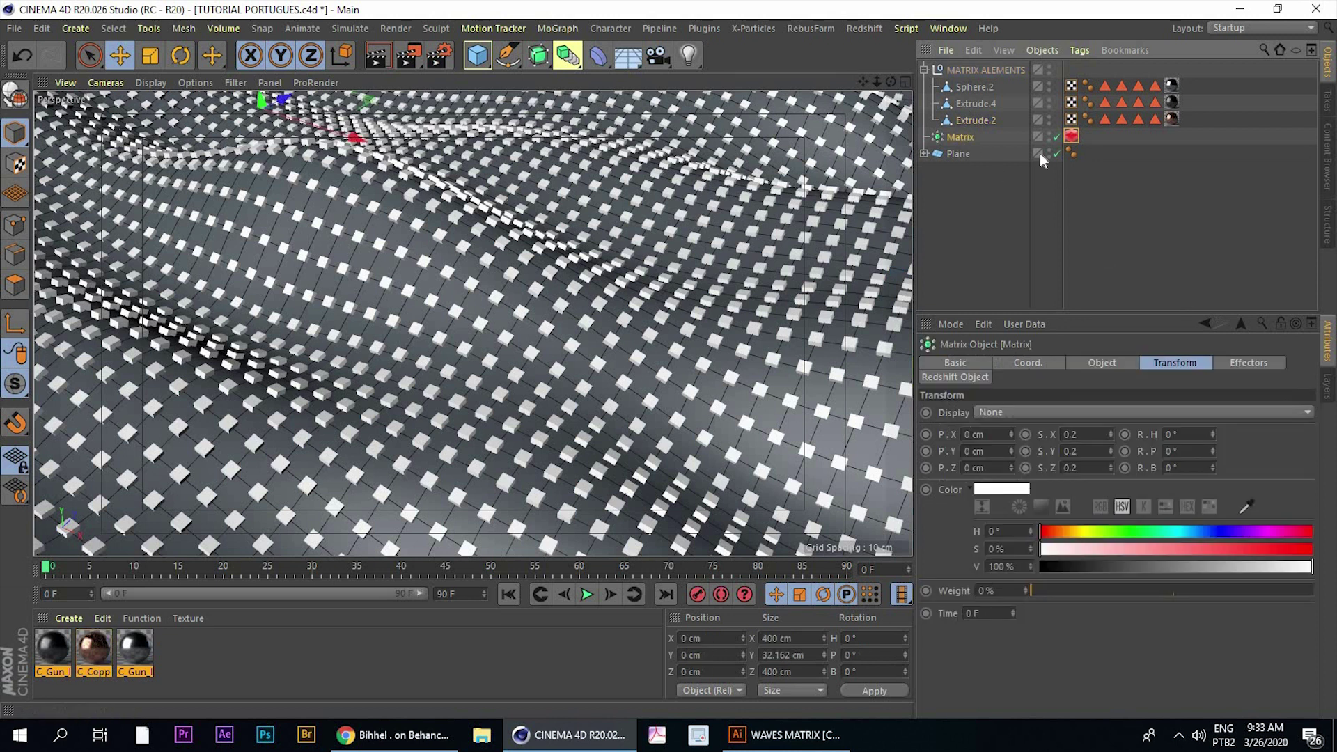
pyautogui.click(1281, 329)
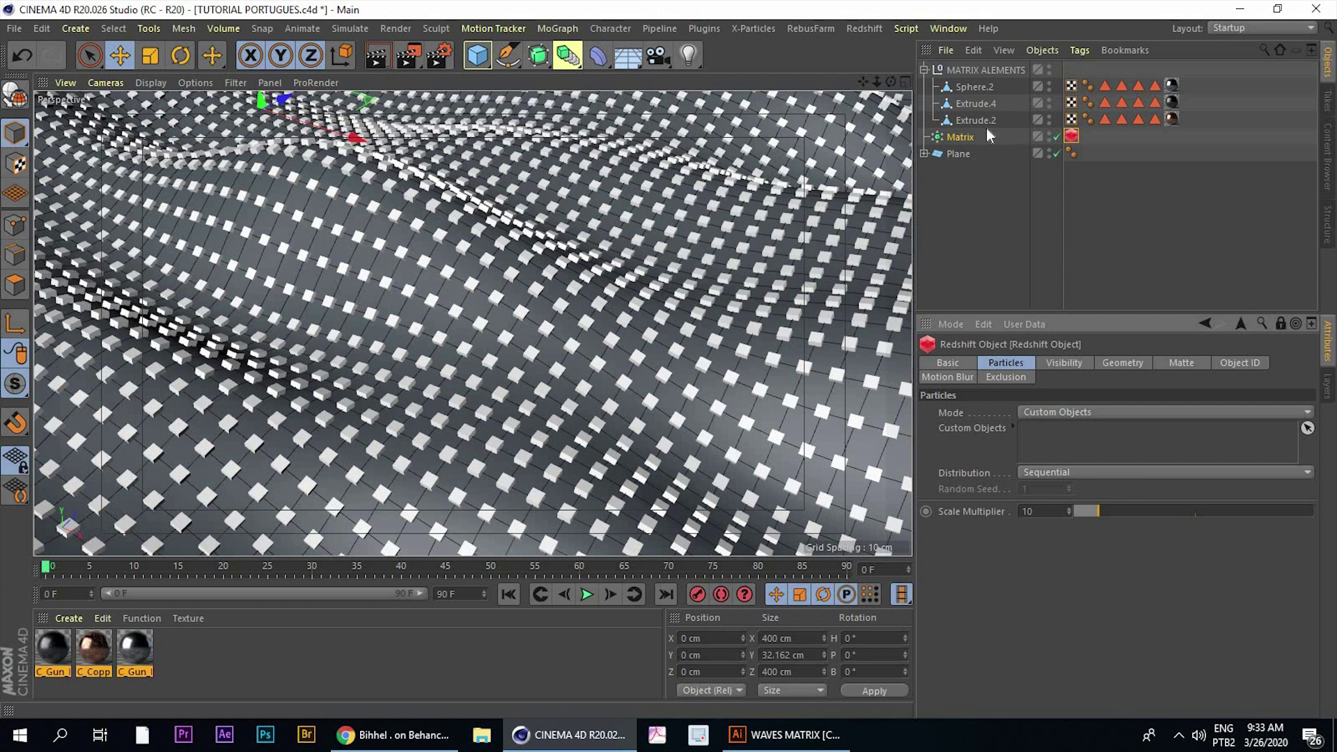
# Add Sphere.2, Extrude.4 and Extrude.2 to the tag's Custom Objects field
pyautogui.click(970, 71)
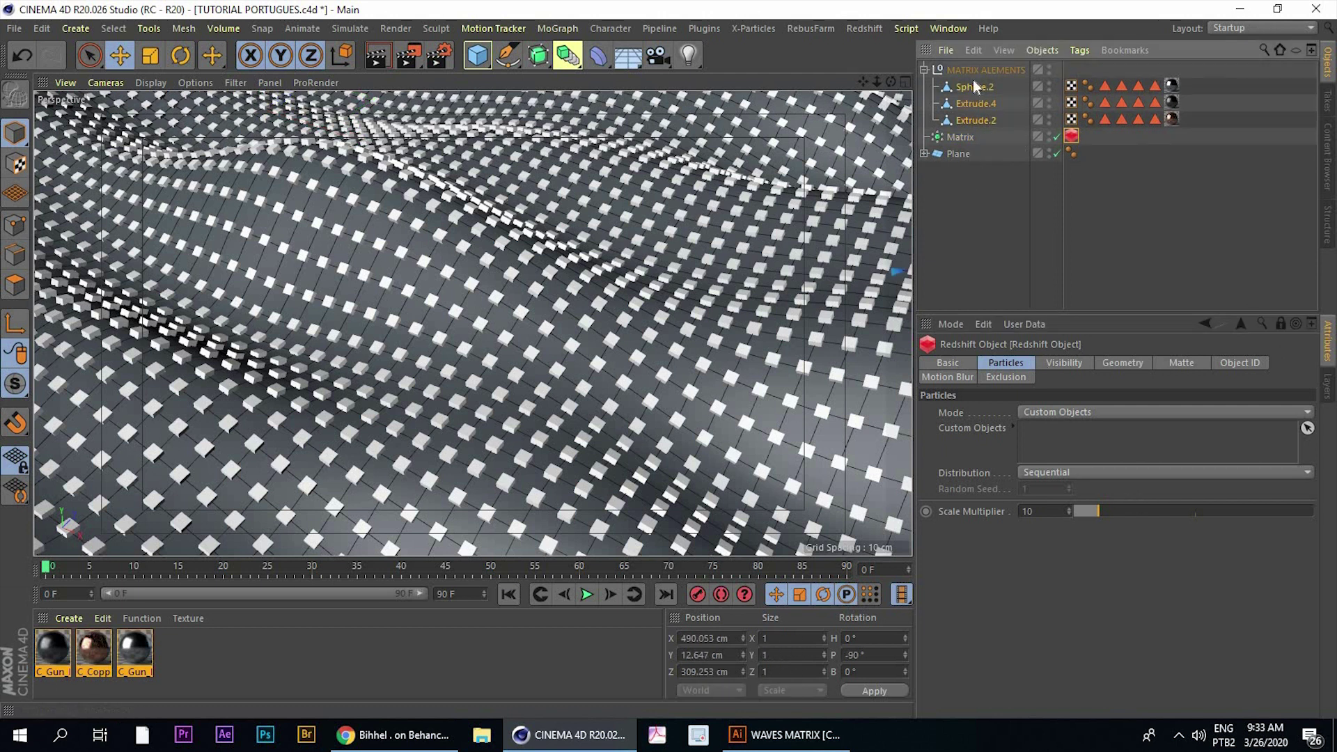
pyautogui.click(961, 152)
pyautogui.click(982, 70)
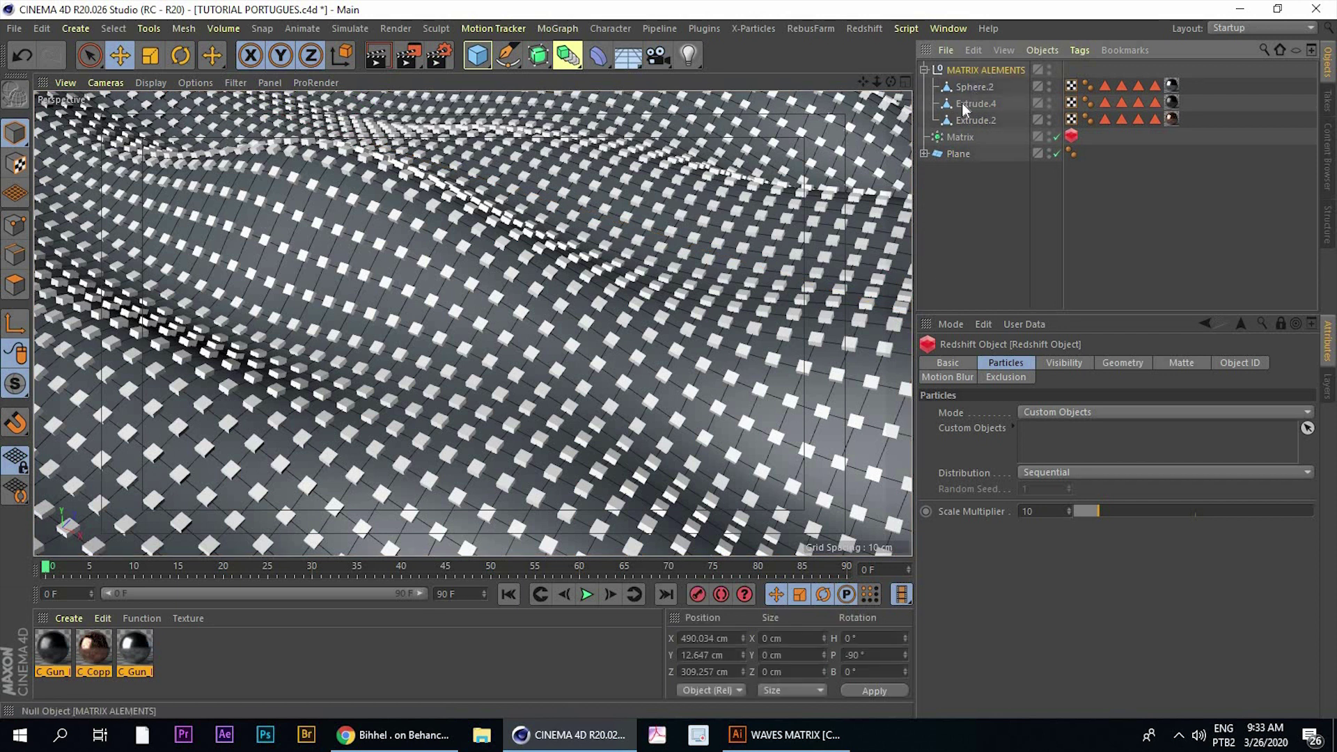
pyautogui.click(970, 106)
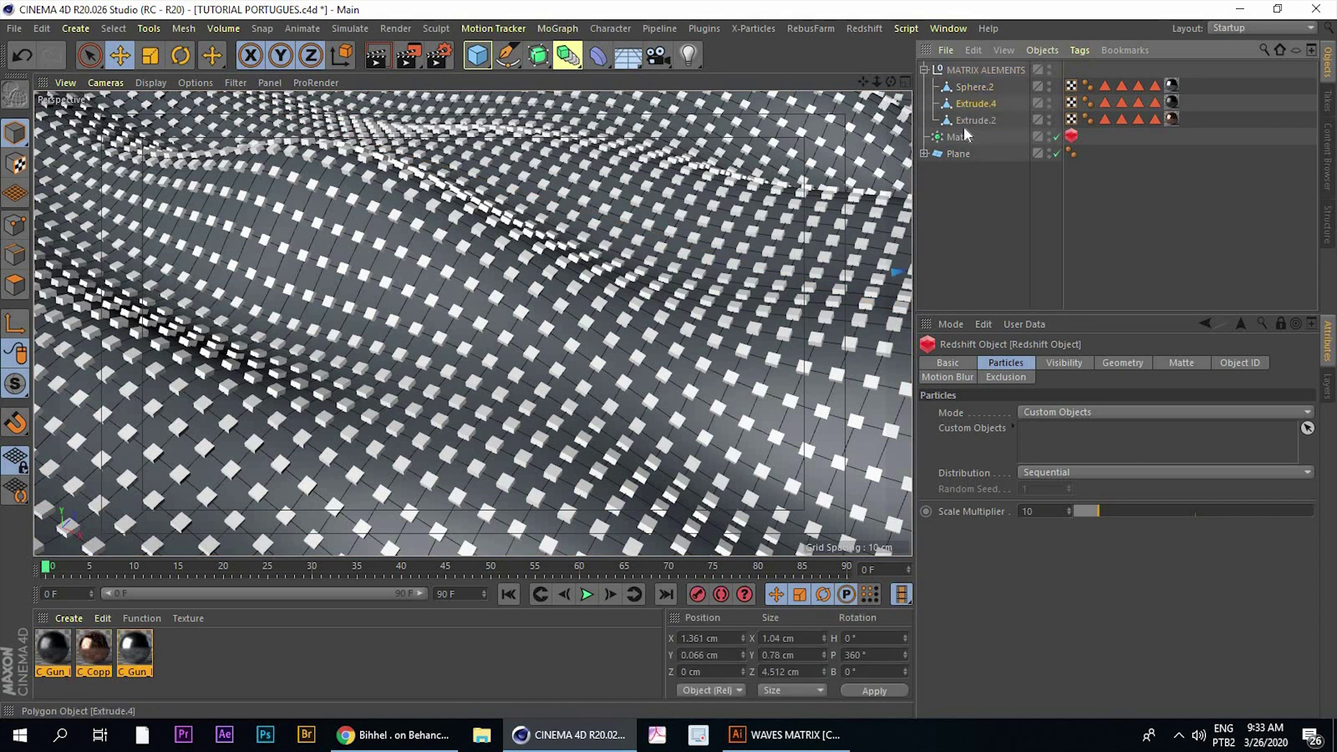
pyautogui.click(974, 120)
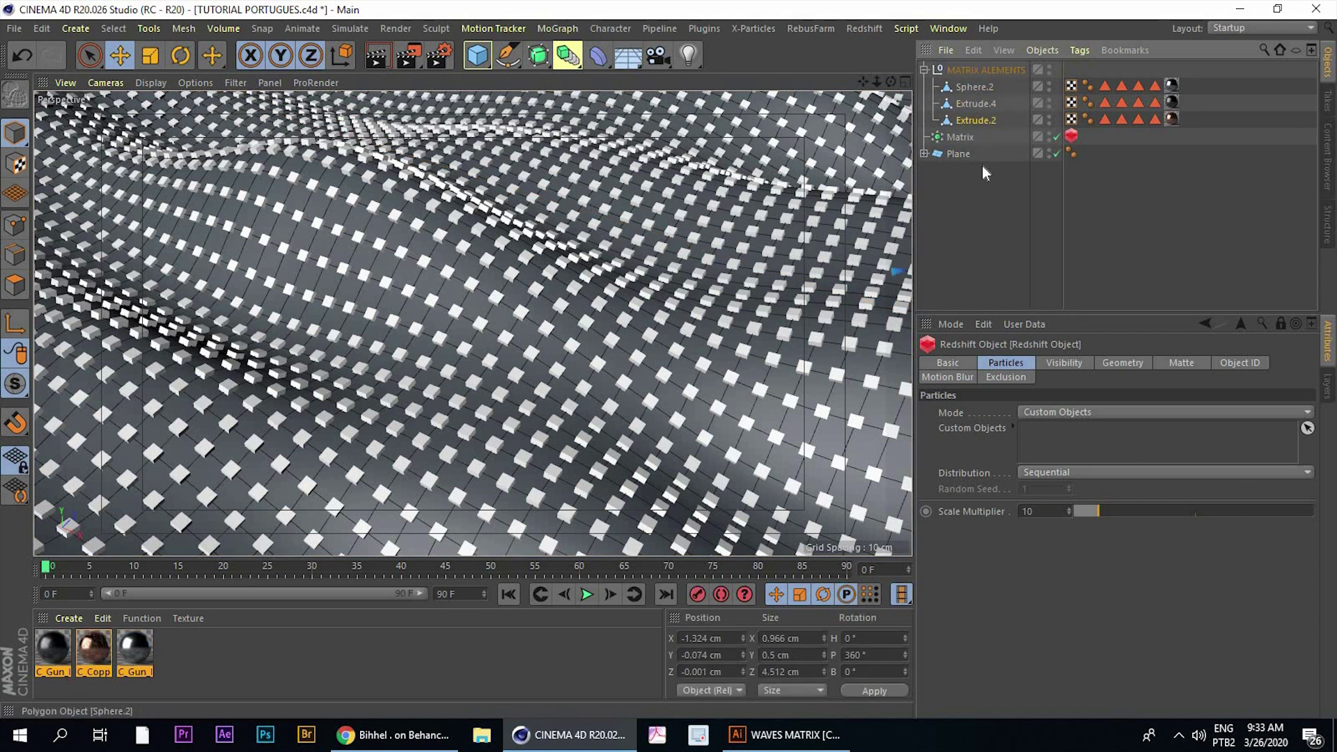
pyautogui.keyDown('shift'); pyautogui.click(971, 85); pyautogui.keyUp('shift')
pyautogui.moveTo(971, 85); pyautogui.dragTo(1003, 190)
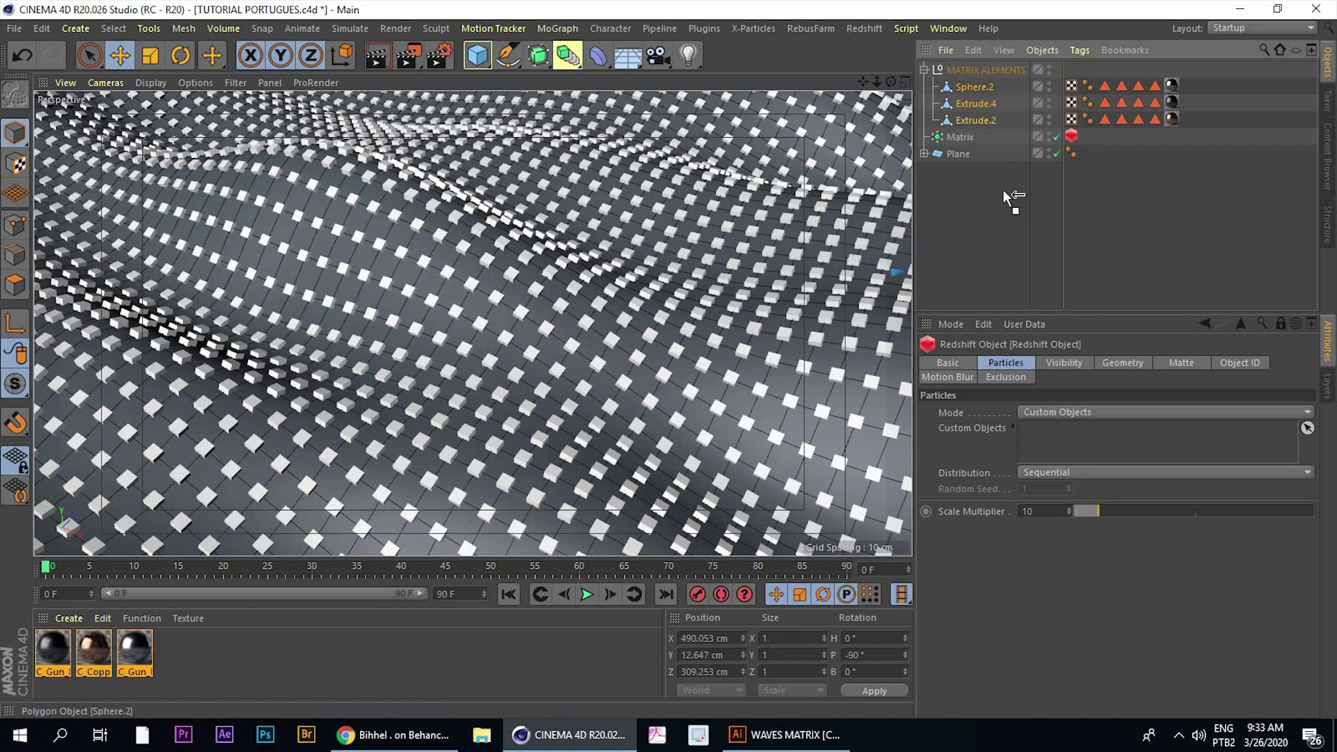
pyautogui.moveTo(1082, 455); pyautogui.dragTo(1071, 432)
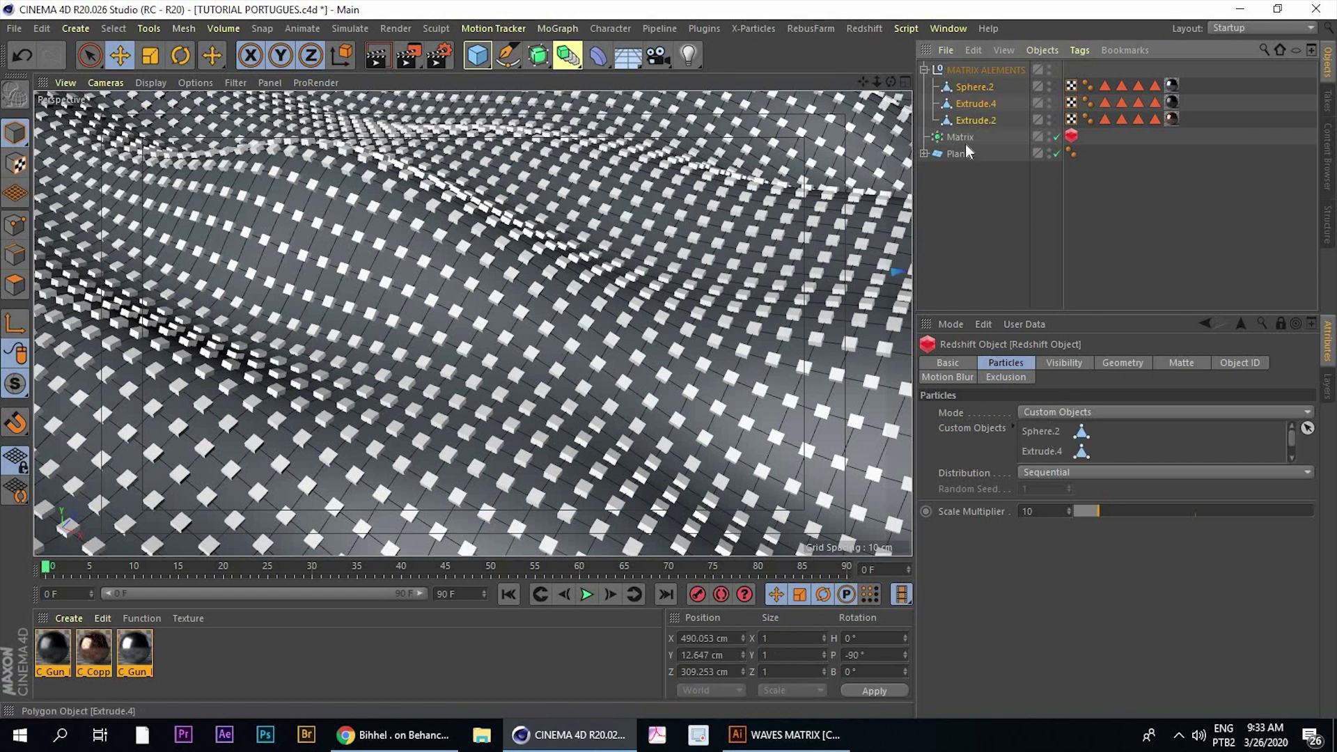
pyautogui.click(972, 71)
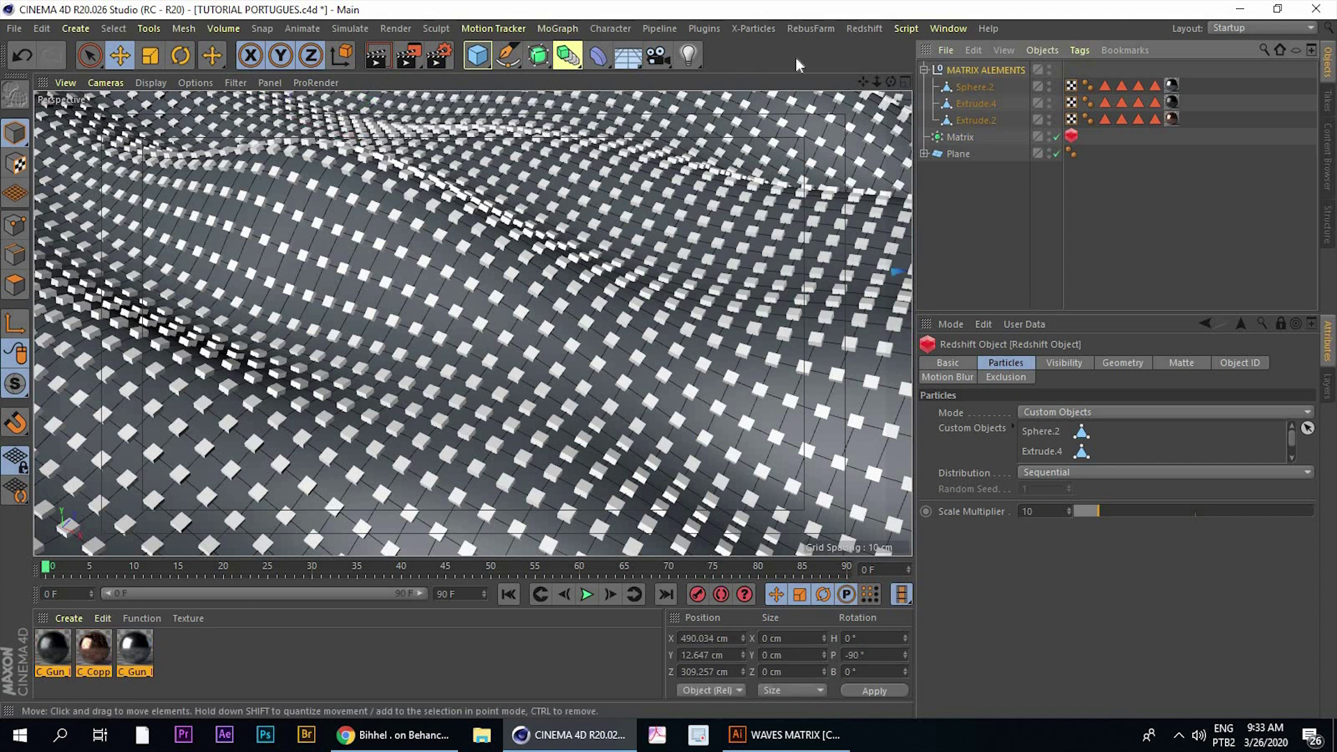
pyautogui.click(864, 28)
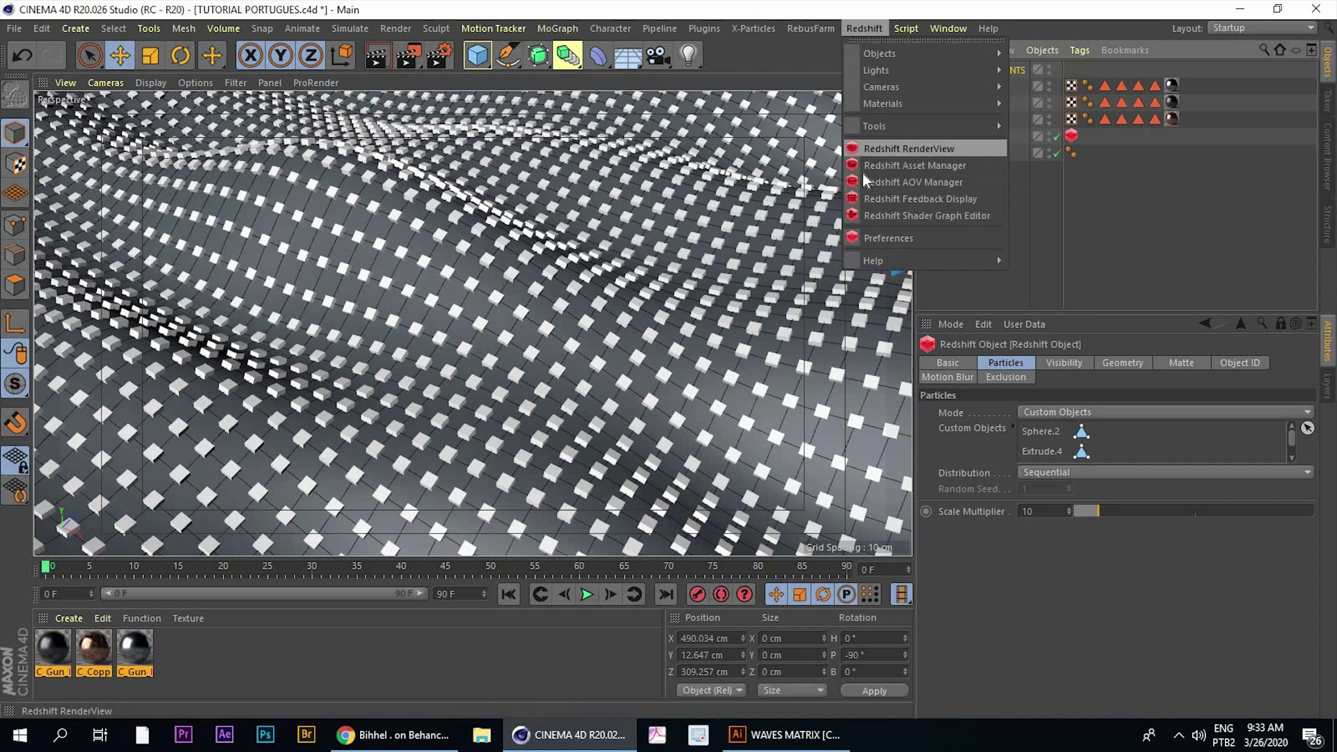
# Open a Redshift RenderView of the wave field beside the viewport and select the Matrix object
pyautogui.click(877, 147)
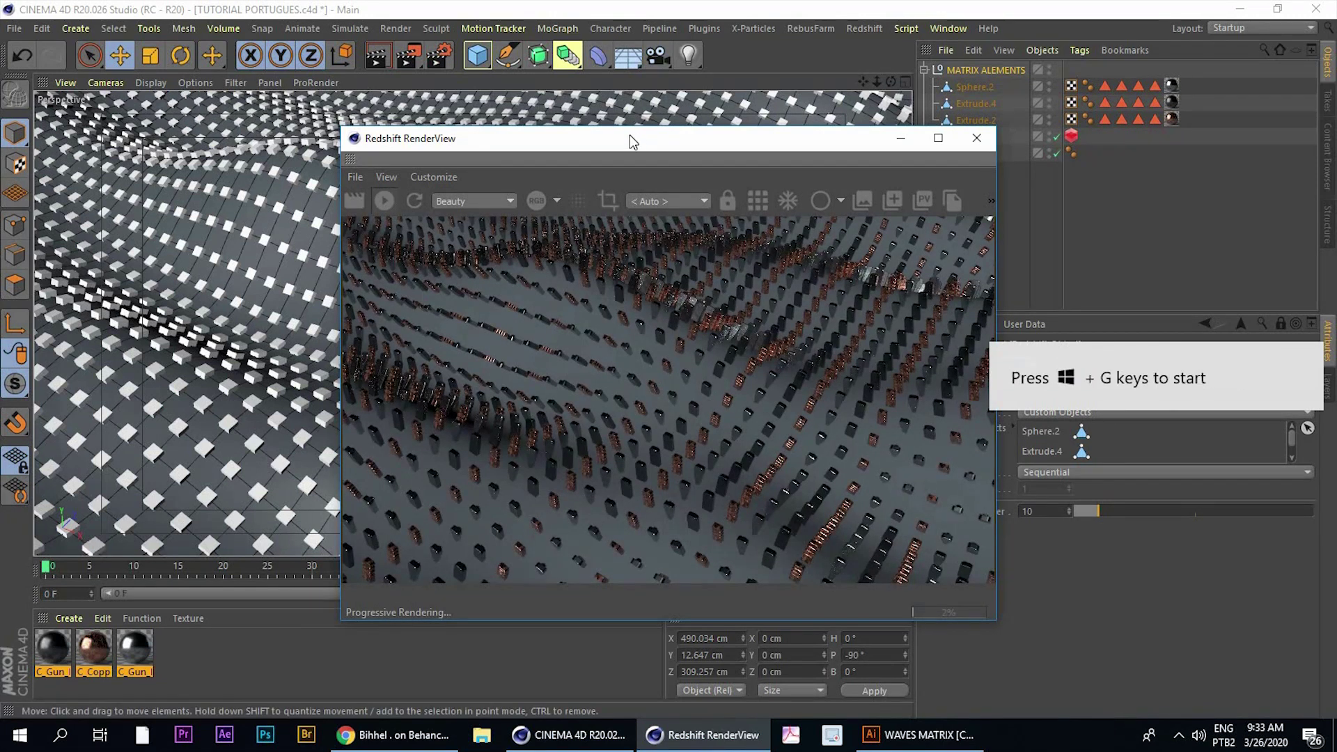
pyautogui.moveTo(664, 138); pyautogui.dragTo(422, 81)
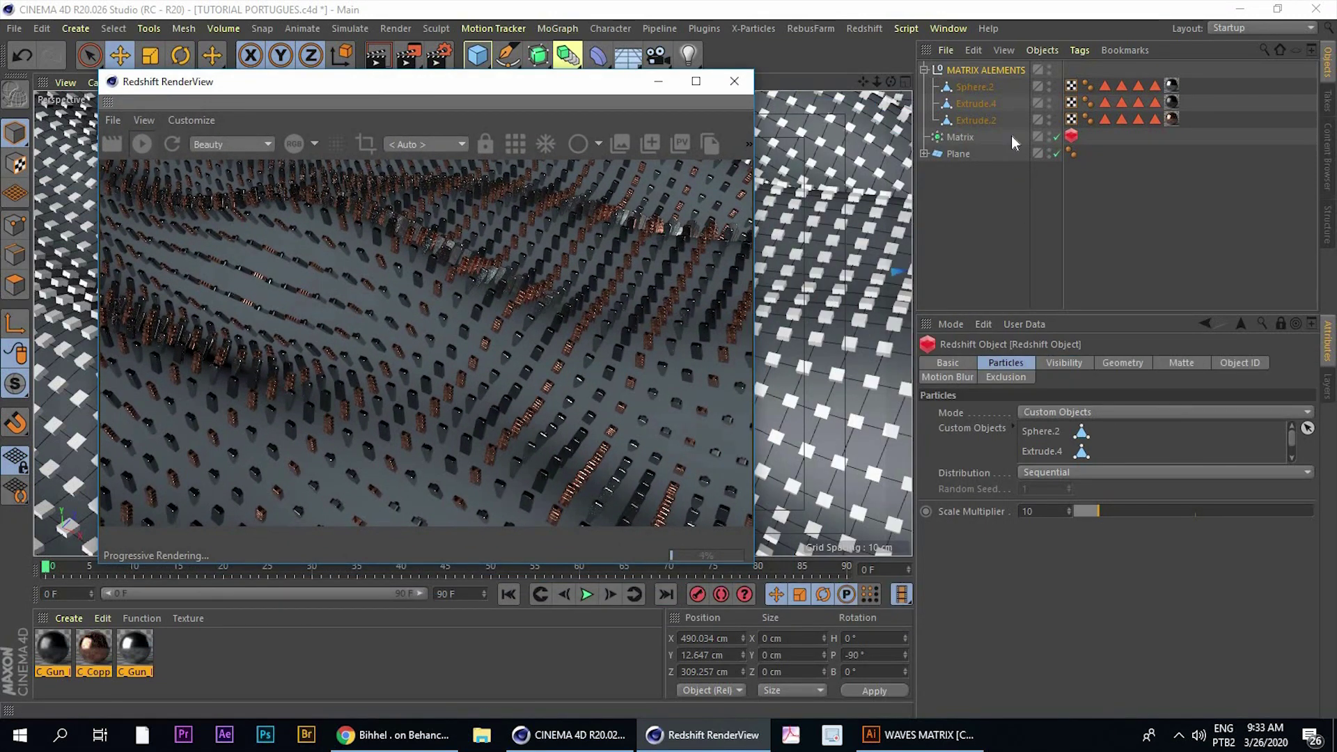
pyautogui.click(1017, 209)
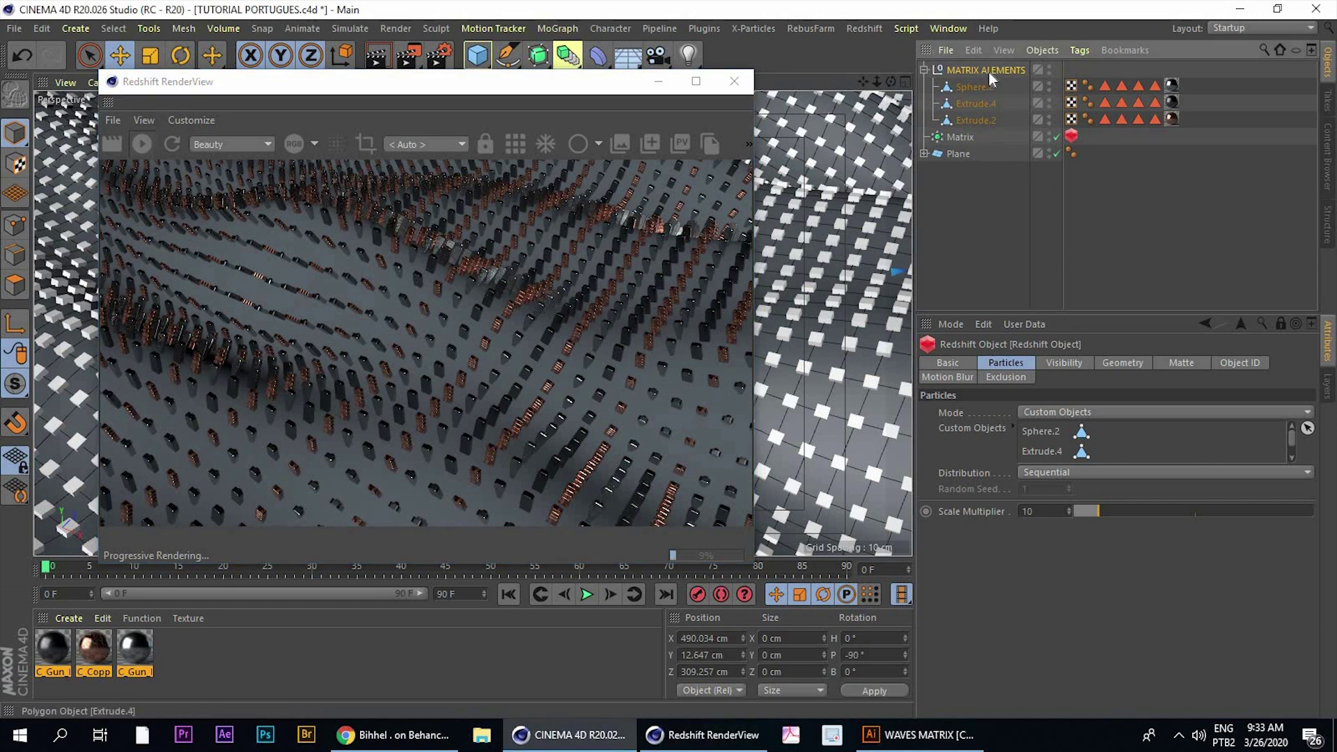
pyautogui.click(964, 136)
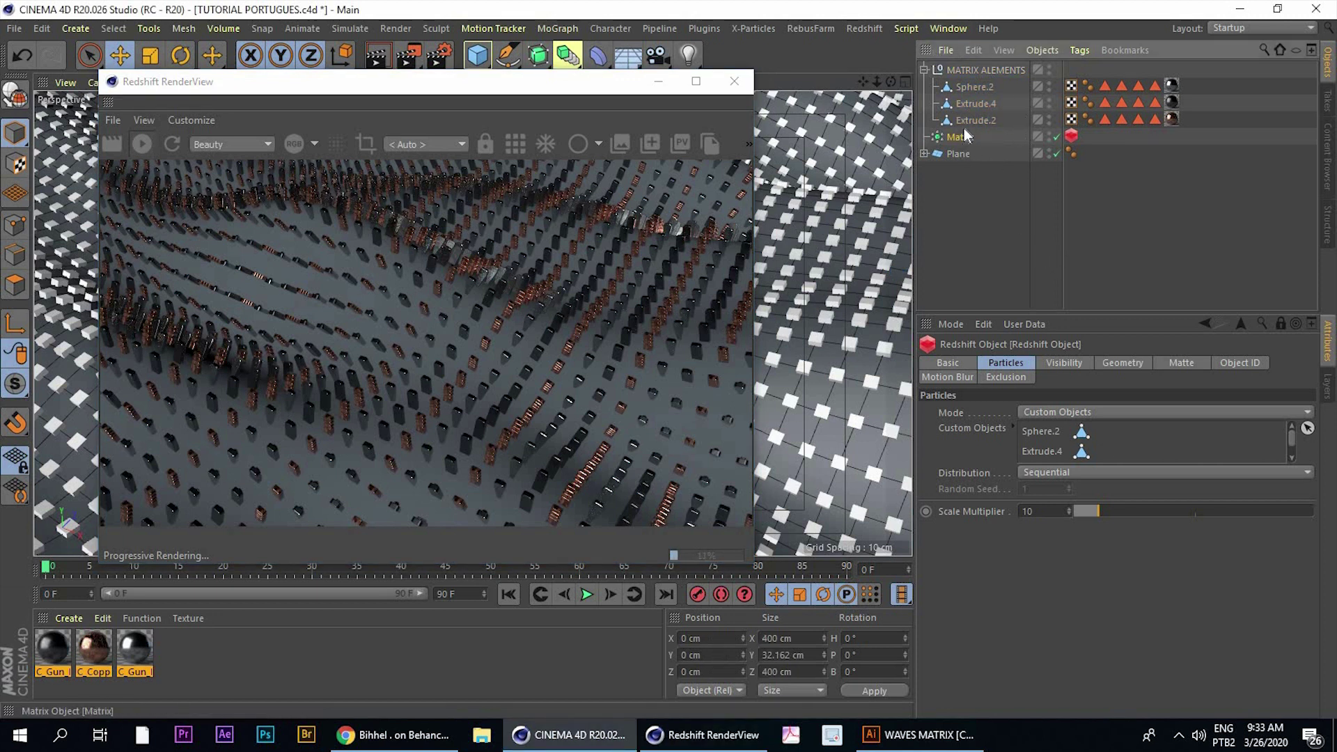
pyautogui.click(967, 72)
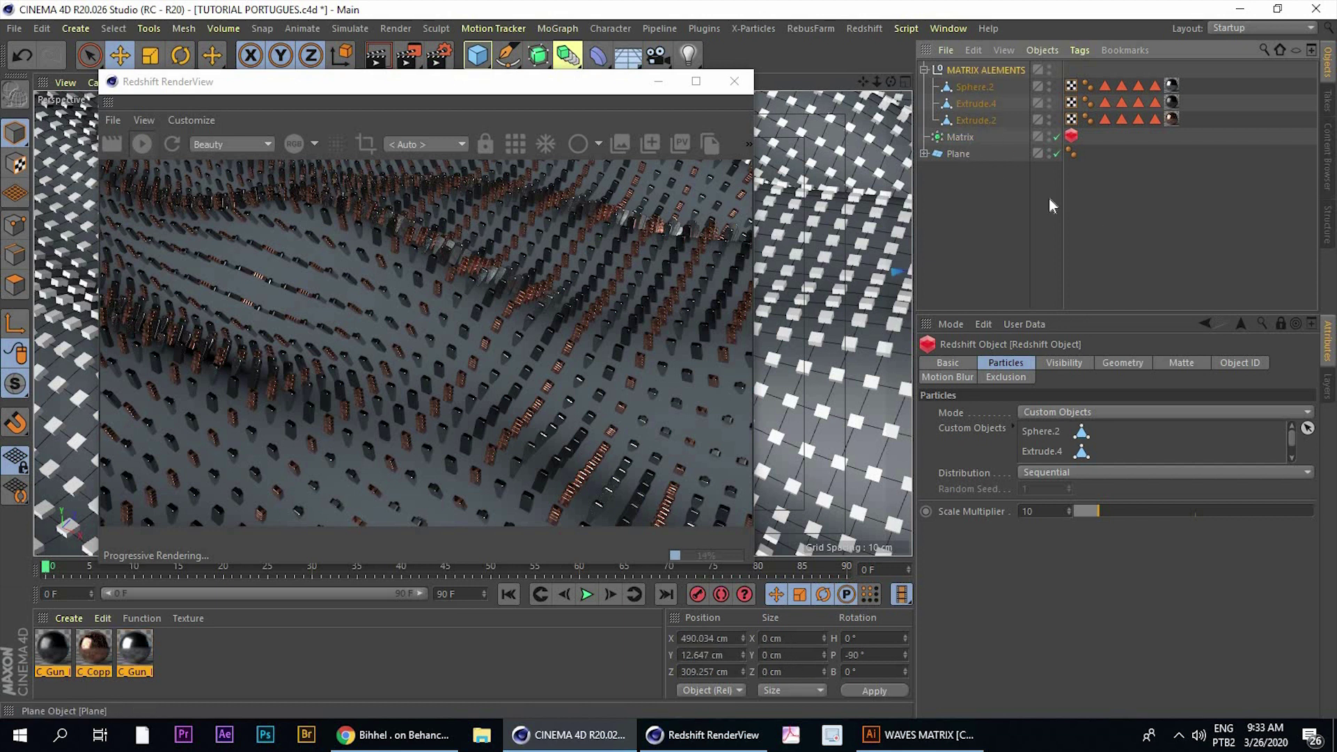
pyautogui.click(961, 136)
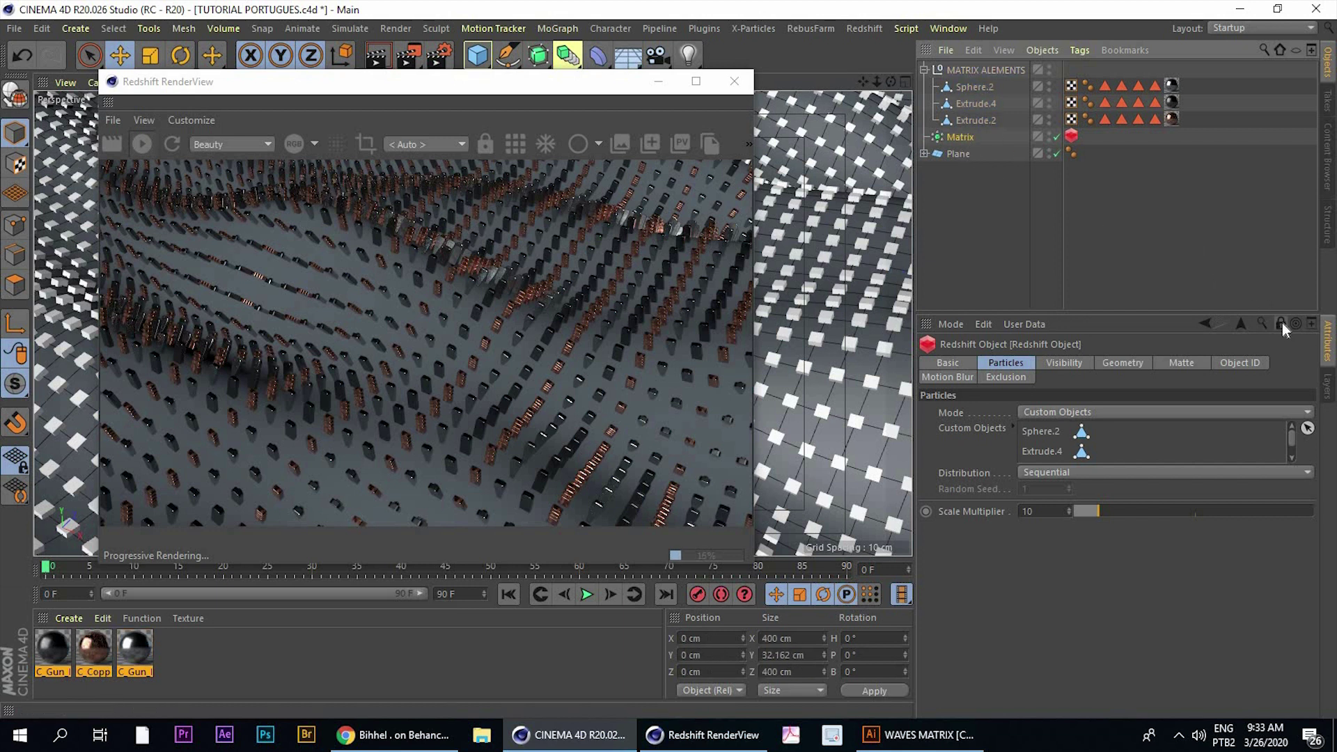
pyautogui.click(1280, 324)
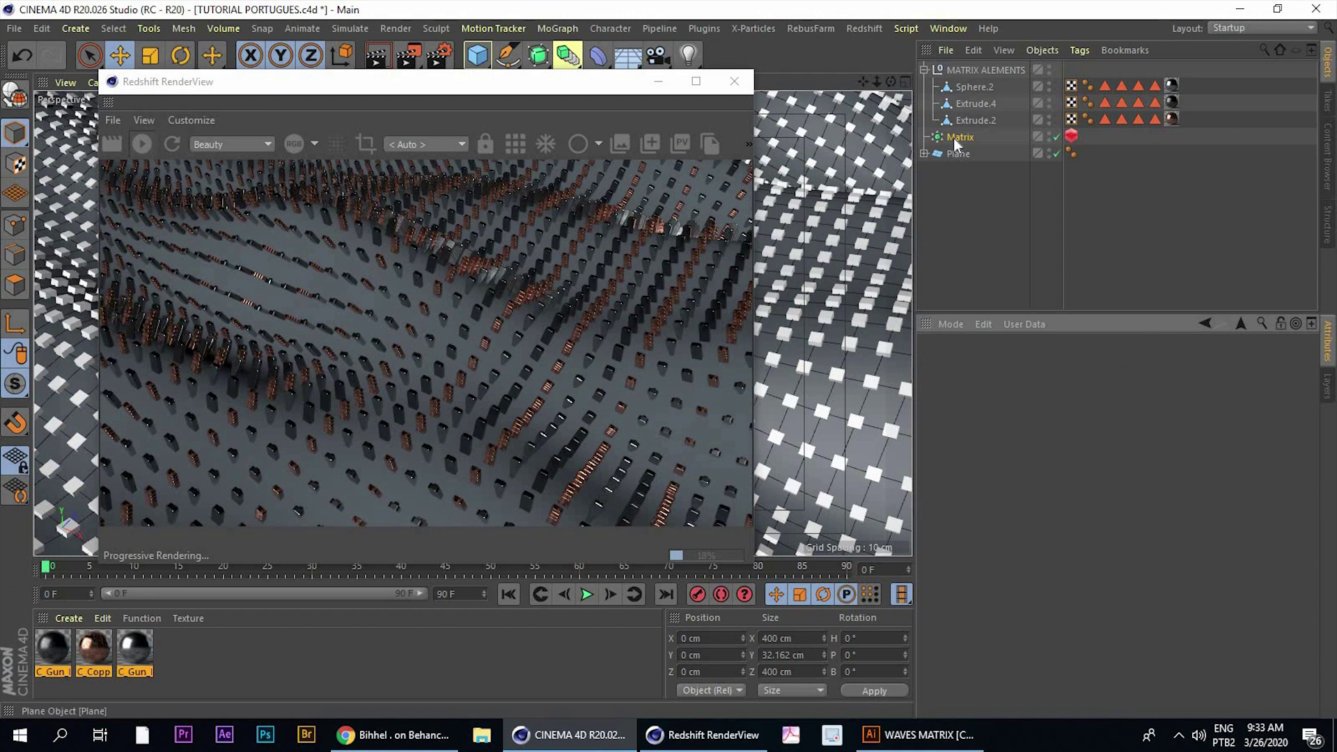
# Give the Matrix object's Transform rotation 90° on H, B and P
pyautogui.click(954, 138)
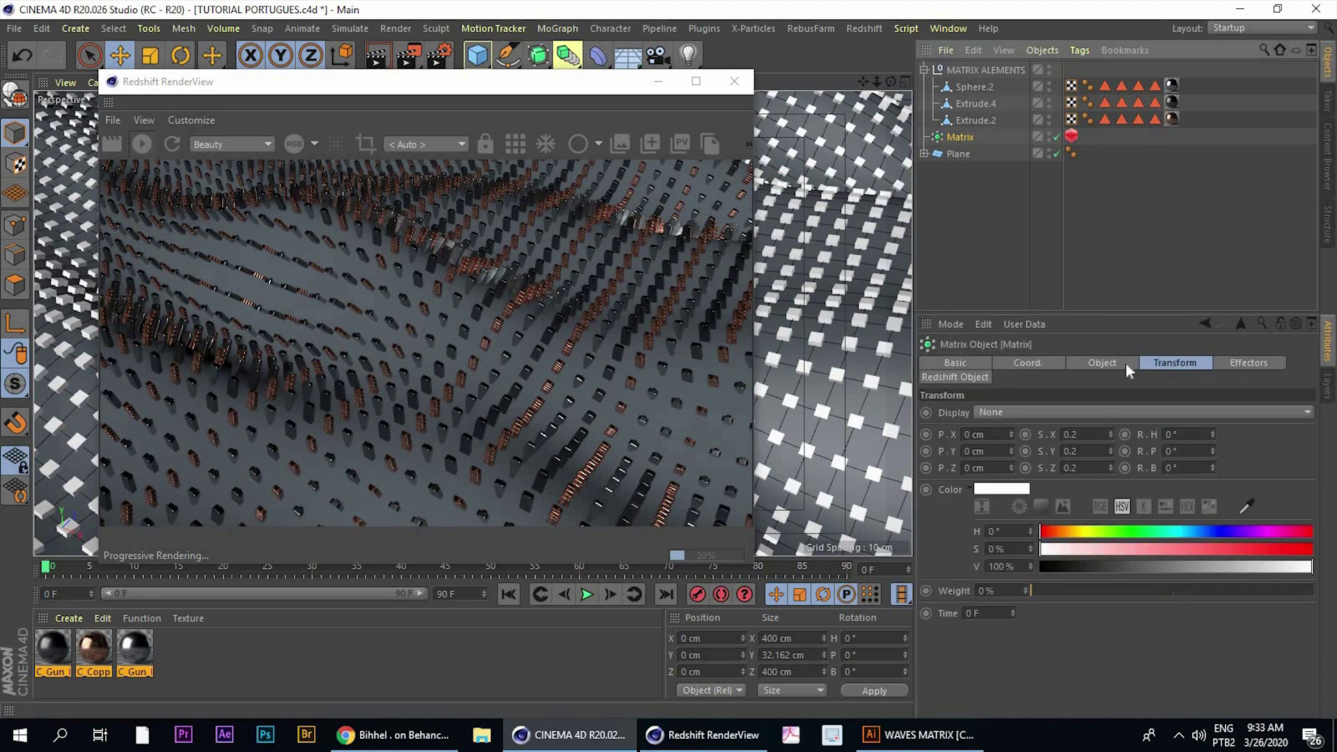
pyautogui.click(1160, 362)
pyautogui.write('90')
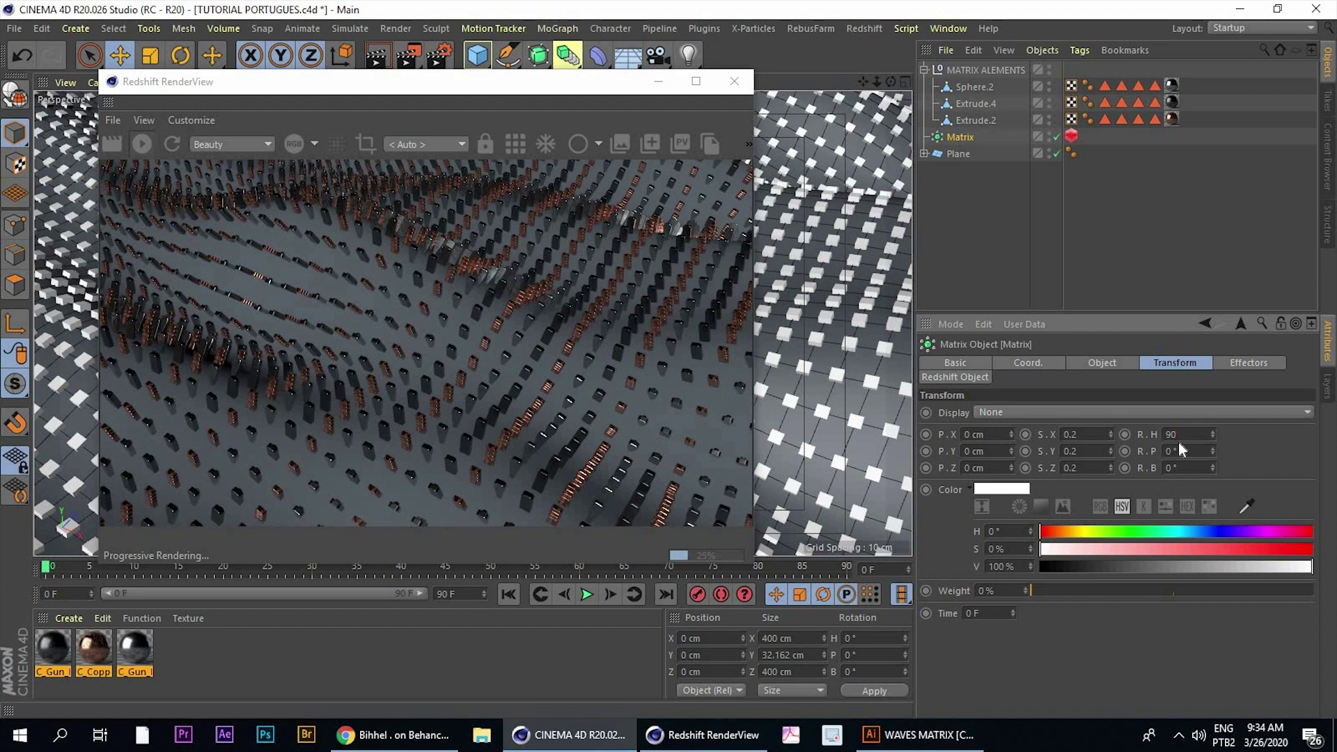
pyautogui.press('Return')
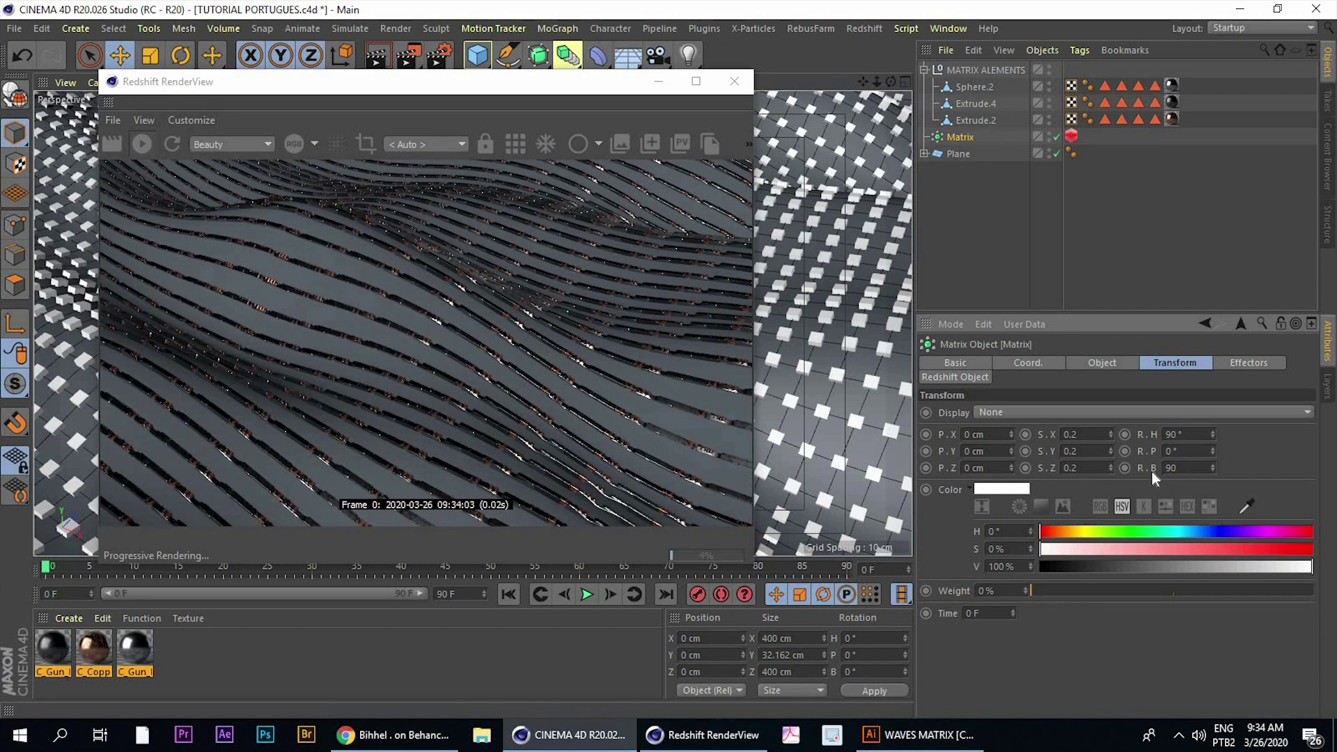
pyautogui.press('Return')
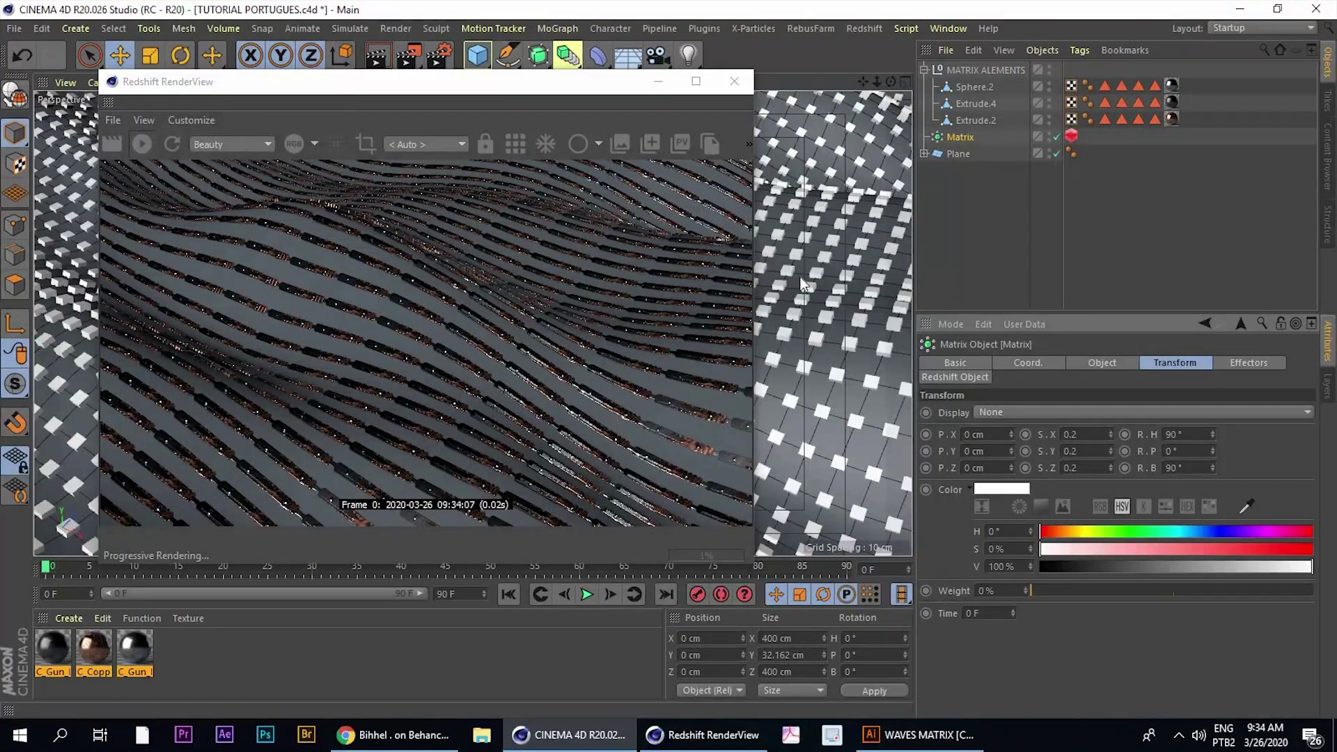
pyautogui.scroll(2, 812, 182)
pyautogui.scroll(3, 812, 181)
pyautogui.scroll(2, 812, 185)
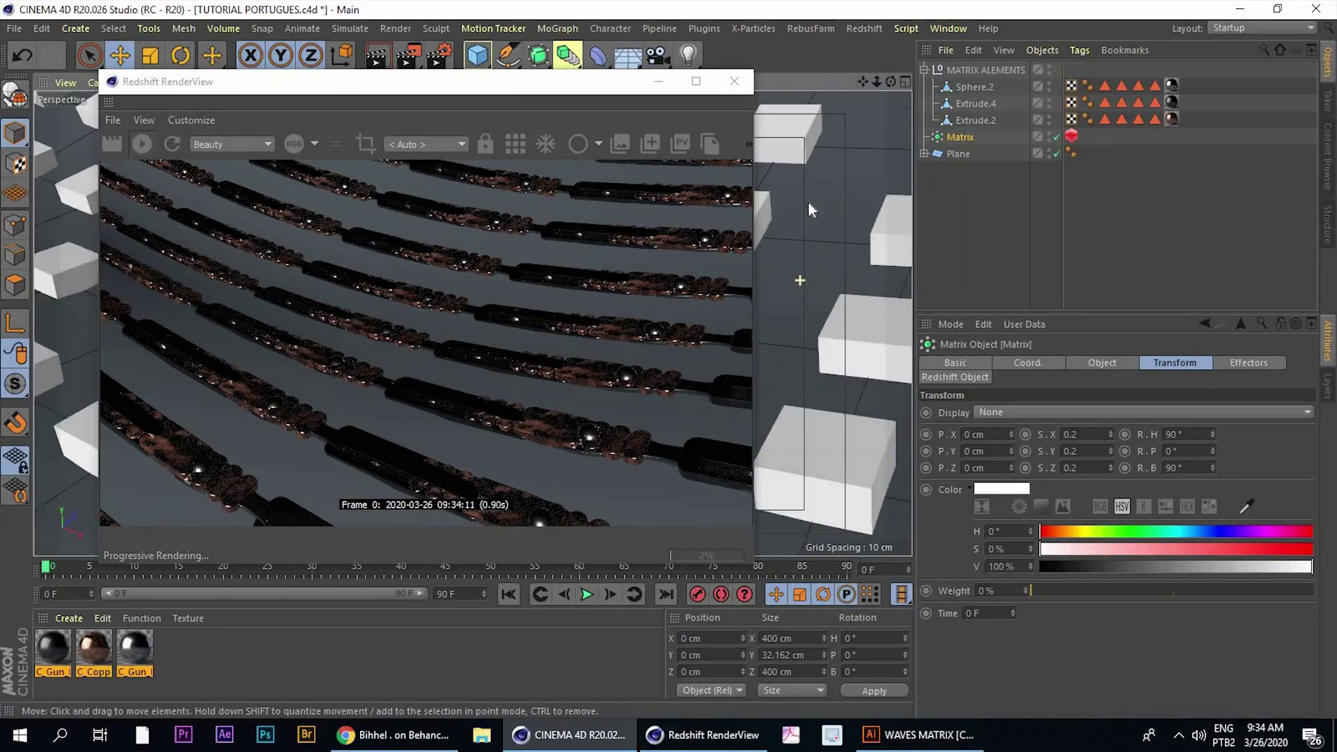
pyautogui.scroll(-3, 808, 209)
pyautogui.moveTo(1142, 451); pyautogui.dragTo(1127, 461)
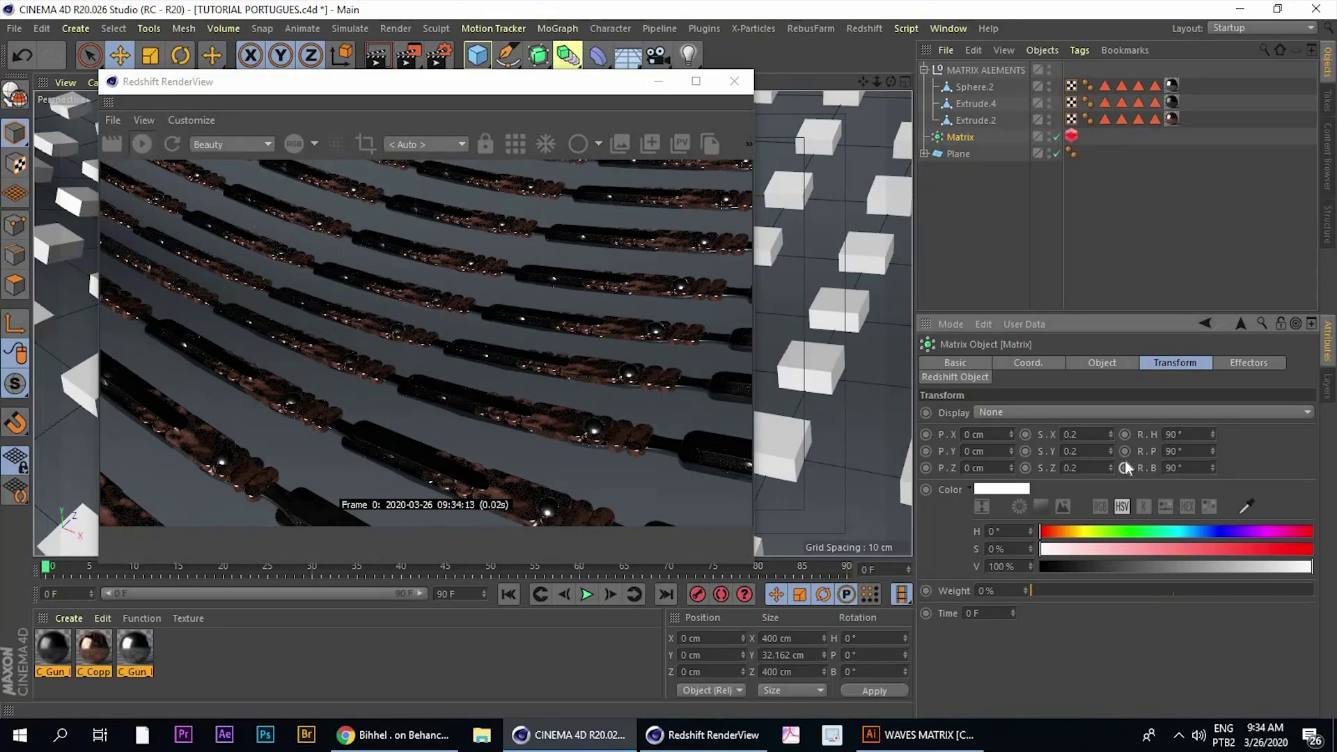
# Orbit and zoom to a close, downward-tilted view of the pill rows, with the RenderView moved aside
pyautogui.moveTo(348, 82); pyautogui.dragTo(828, 91)
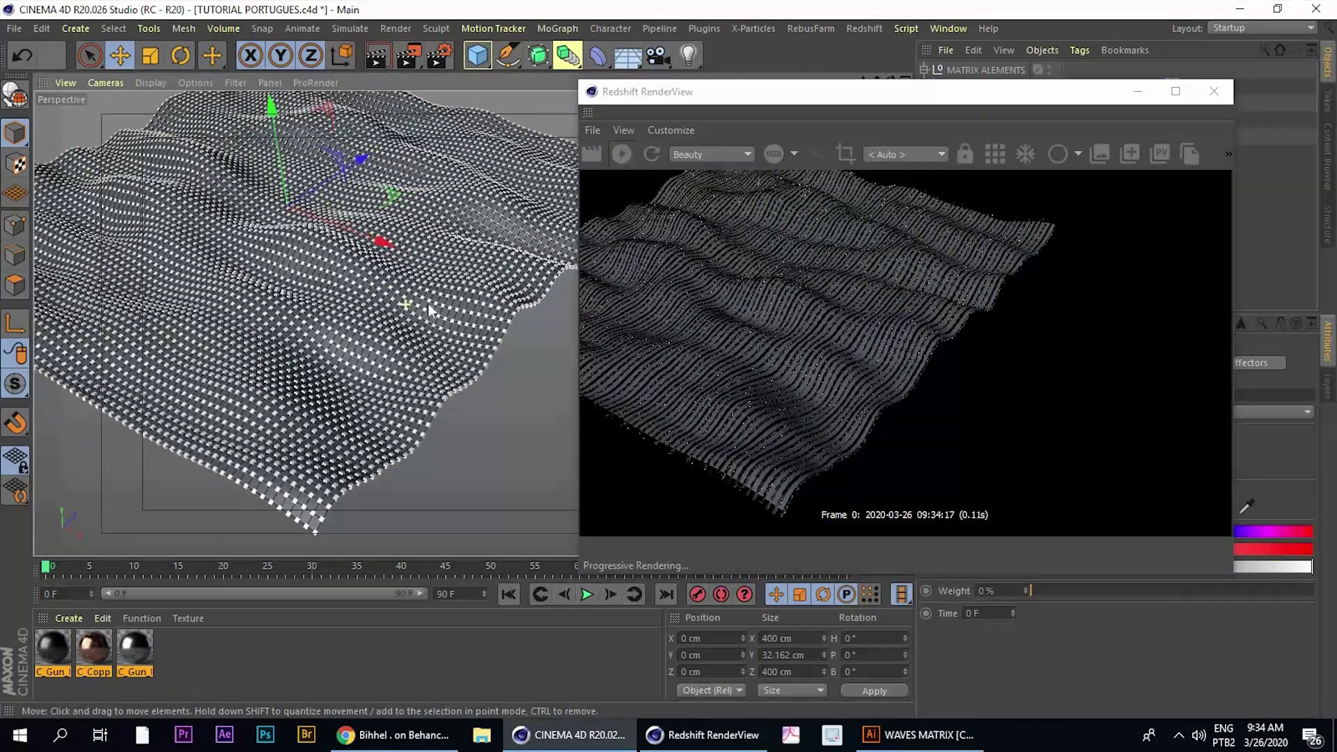
pyautogui.scroll(5, 528, 194)
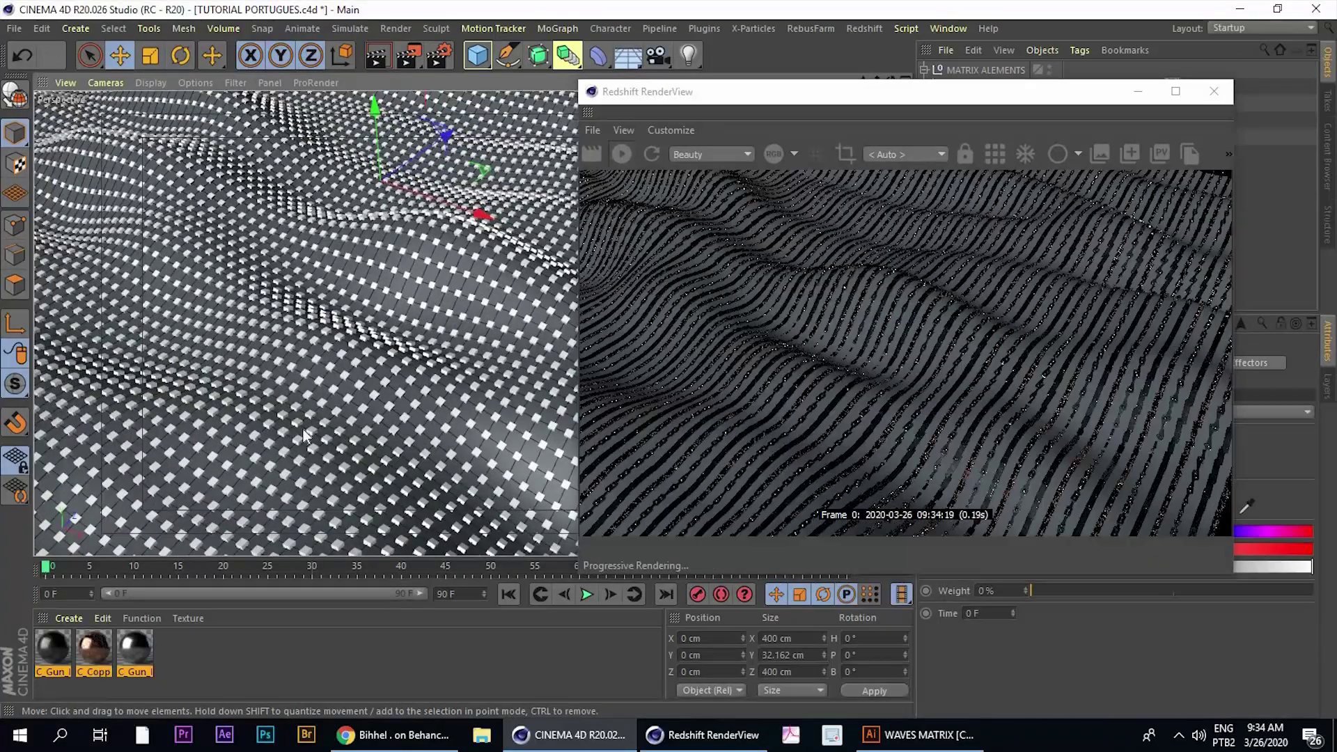
pyautogui.keyDown('alt'); pyautogui.moveTo(422, 302); pyautogui.dragTo(401, 330); pyautogui.keyUp('alt')
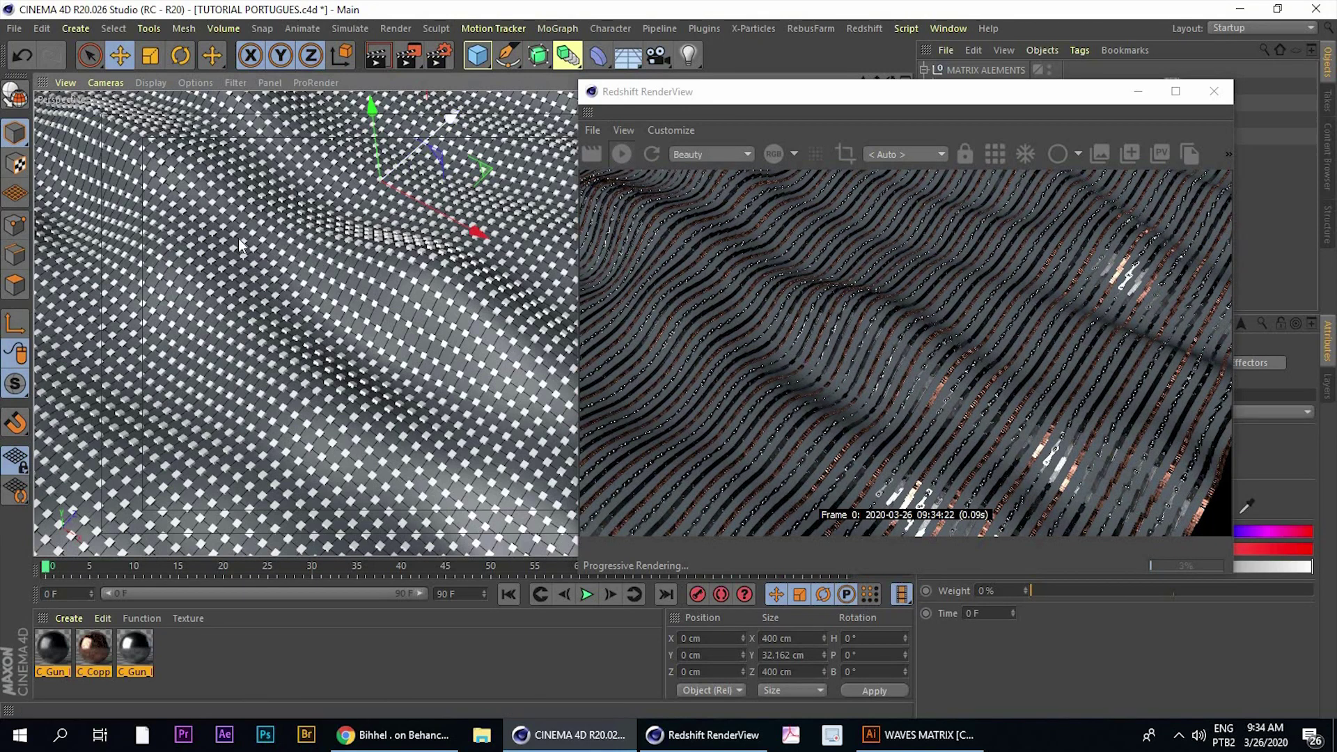
pyautogui.keyDown('alt'); pyautogui.moveTo(276, 261); pyautogui.dragTo(347, 305); pyautogui.keyUp('alt')
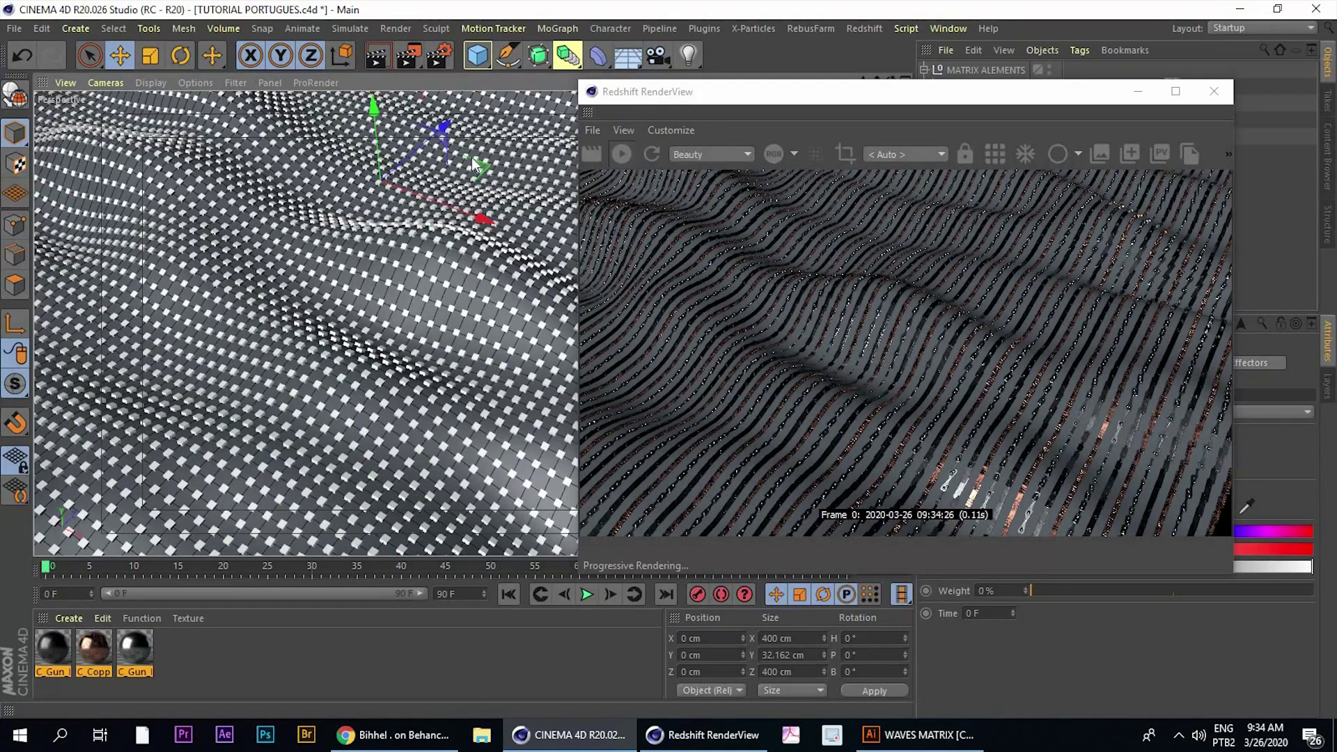
pyautogui.moveTo(347, 264)
pyautogui.keyDown('alt'); pyautogui.mouseDown()
pyautogui.moveTo(419, 290)
pyautogui.moveTo(314, 298)
pyautogui.moveTo(316, 261)
pyautogui.moveTo(387, 317)
pyautogui.mouseUp(); pyautogui.keyUp('alt')
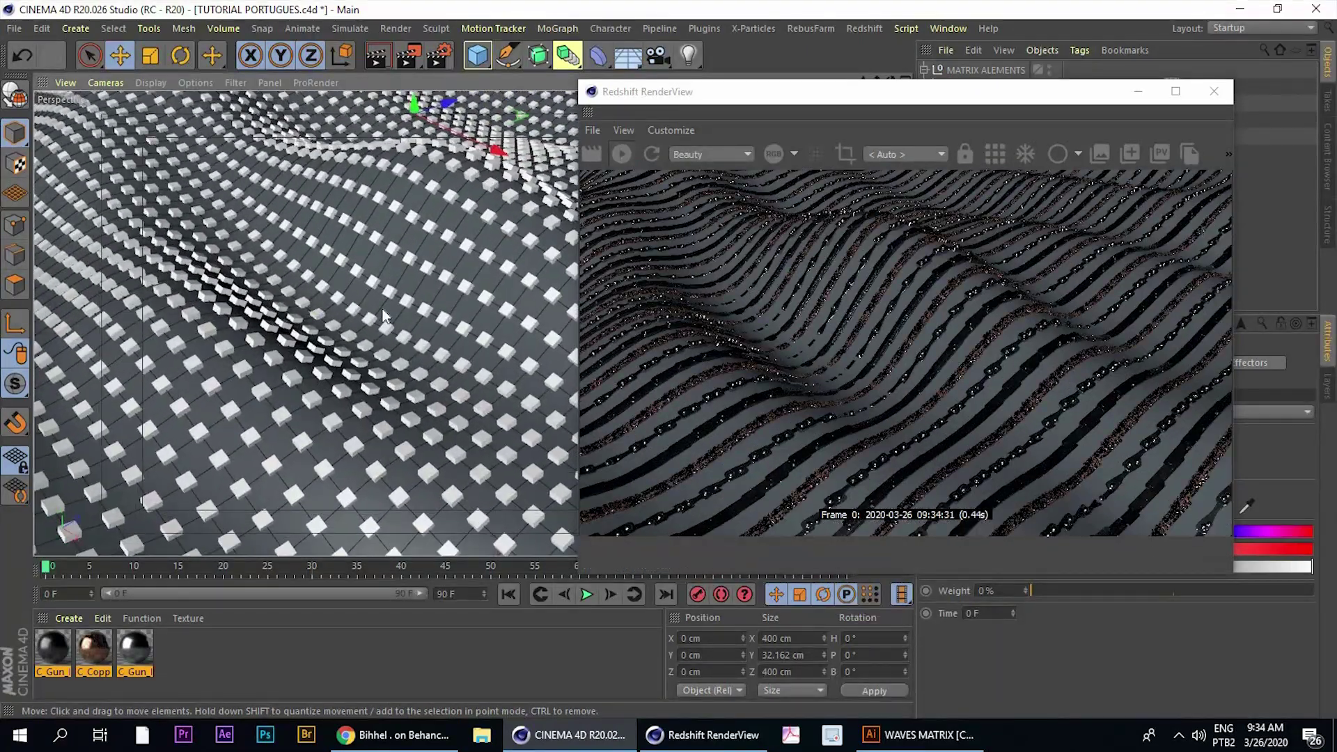
pyautogui.scroll(3, 358, 270)
pyautogui.keyDown('alt'); pyautogui.moveTo(358, 271); pyautogui.dragTo(488, 501); pyautogui.keyUp('alt')
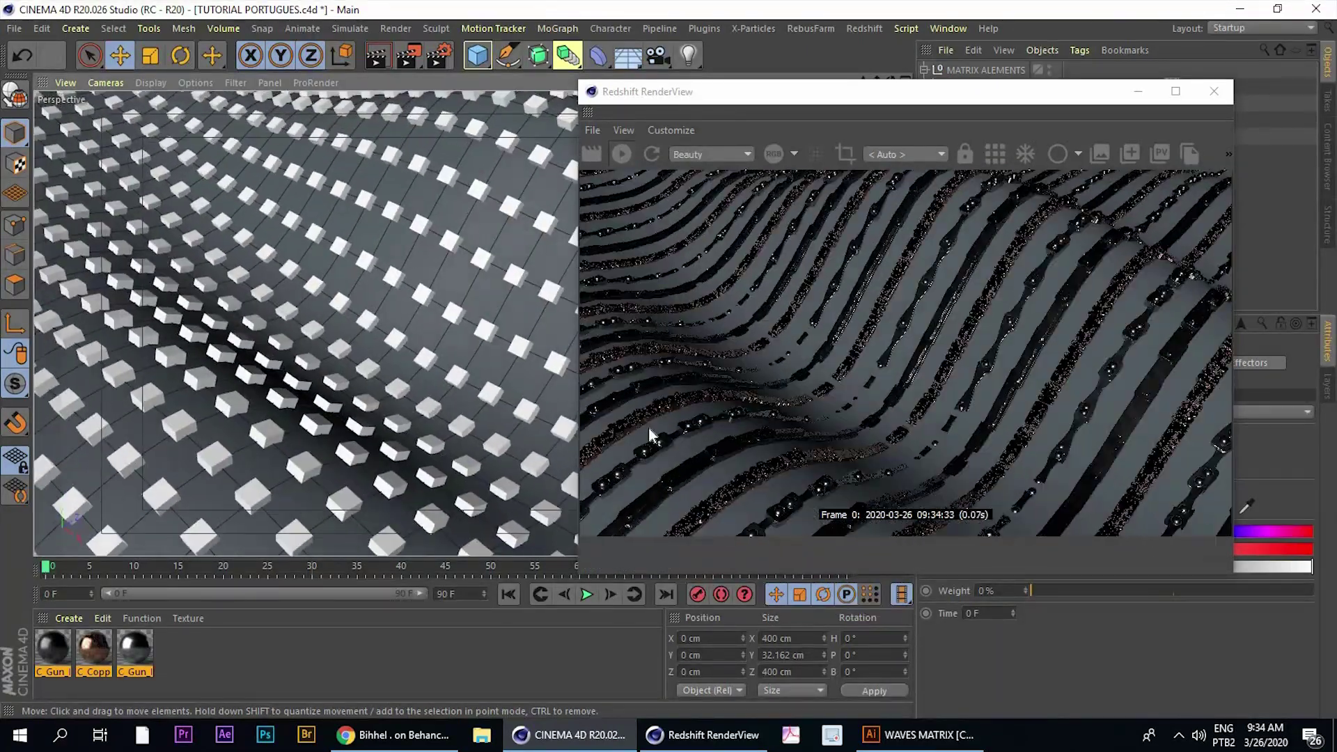
pyautogui.moveTo(617, 98); pyautogui.dragTo(432, 120)
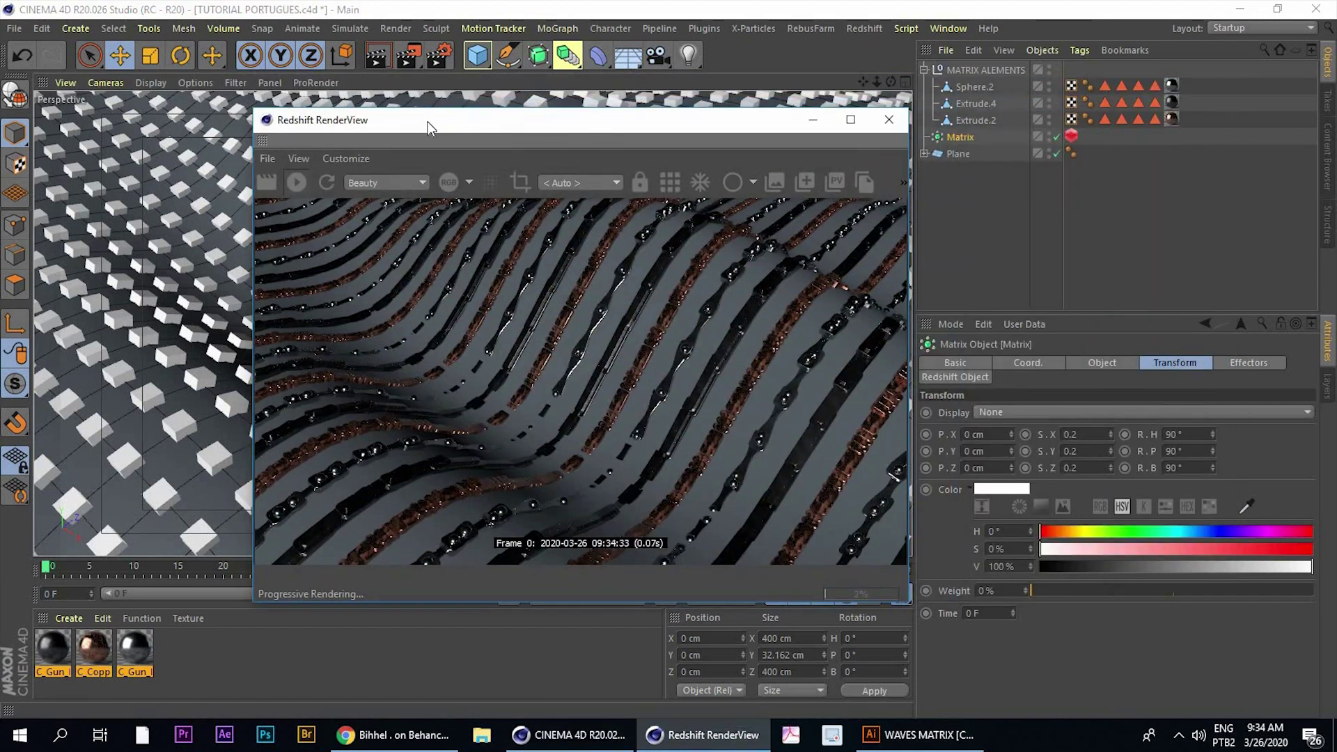
pyautogui.moveTo(613, 120); pyautogui.dragTo(521, 94)
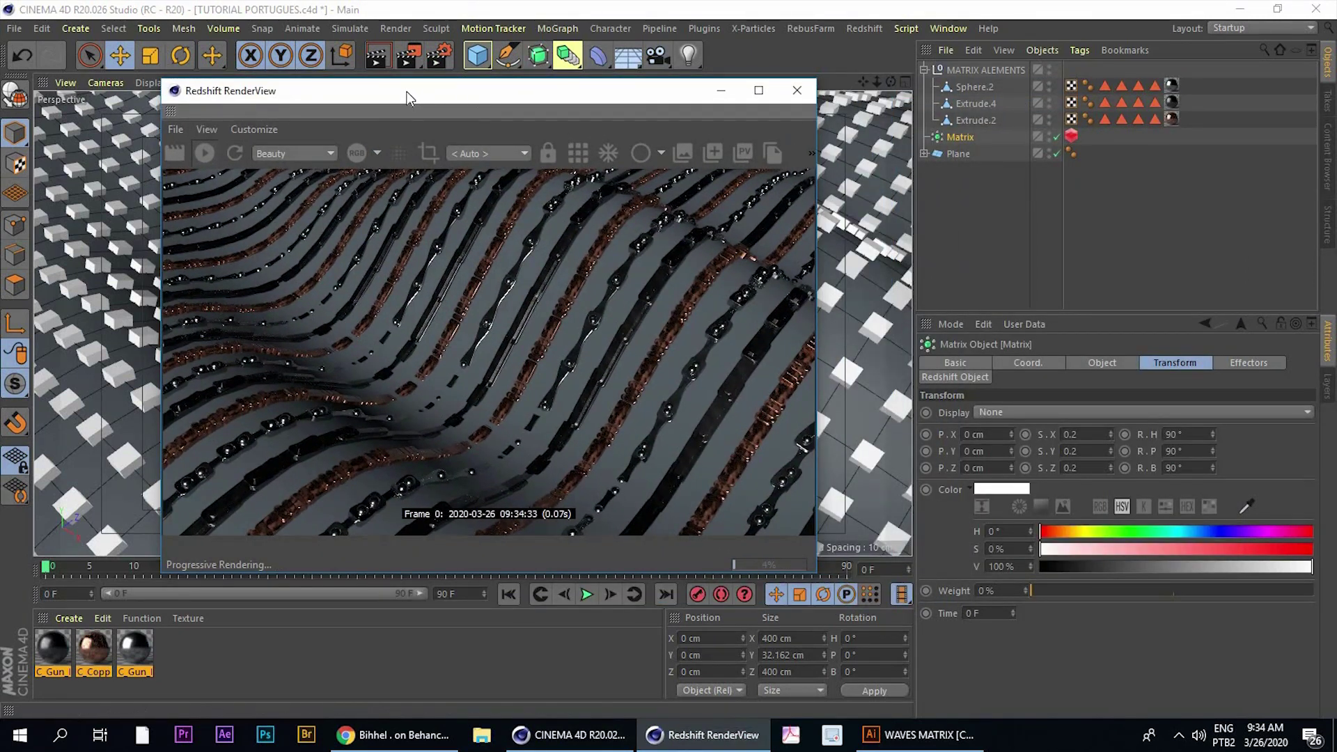
pyautogui.moveTo(410, 97); pyautogui.dragTo(294, 98)
pyautogui.keyDown('alt'); pyautogui.moveTo(787, 267); pyautogui.dragTo(811, 258); pyautogui.keyUp('alt')
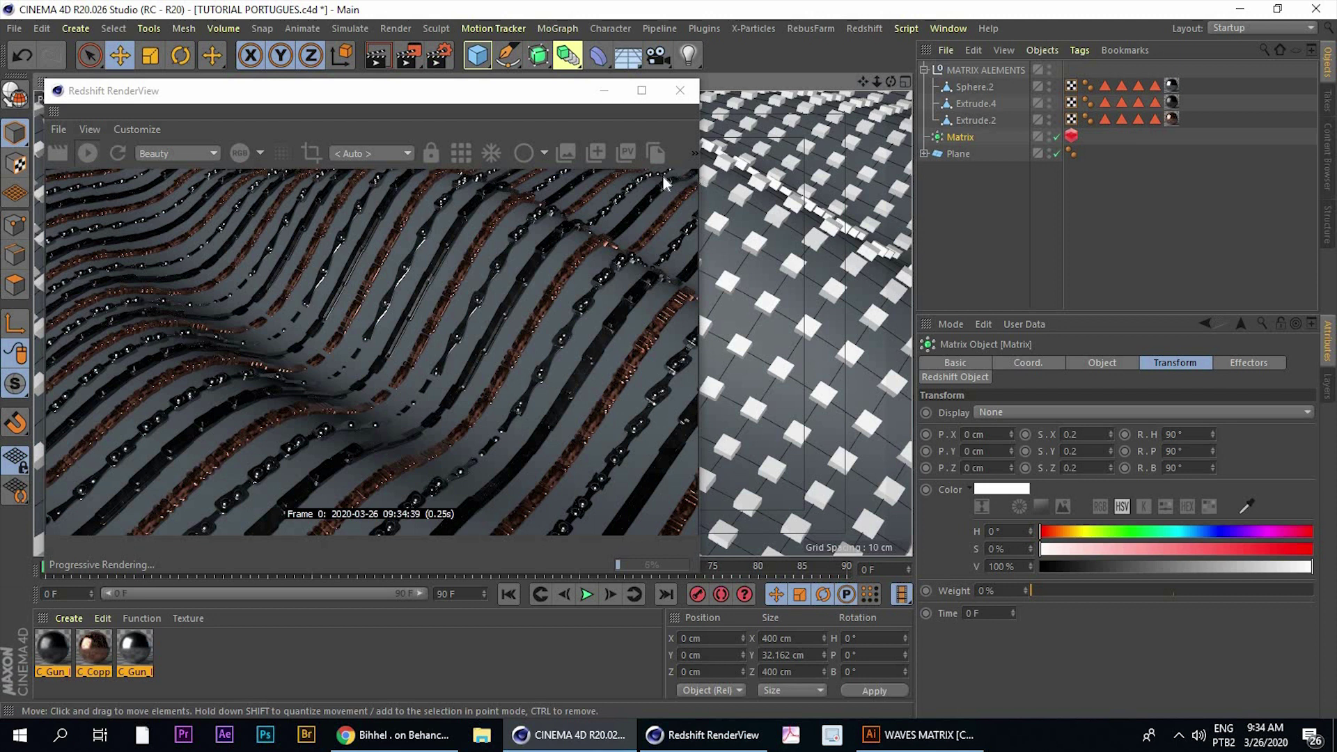
pyautogui.click(395, 734)
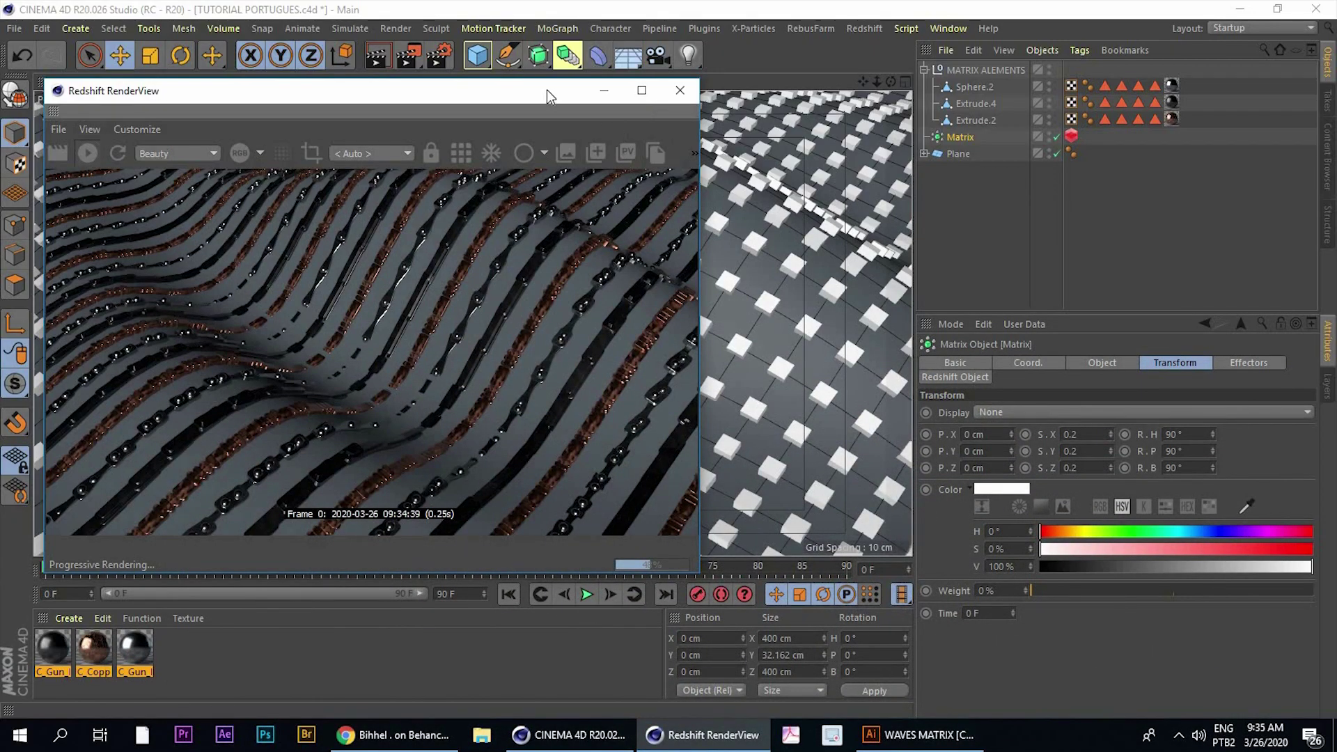
pyautogui.moveTo(546, 90); pyautogui.dragTo(526, 82)
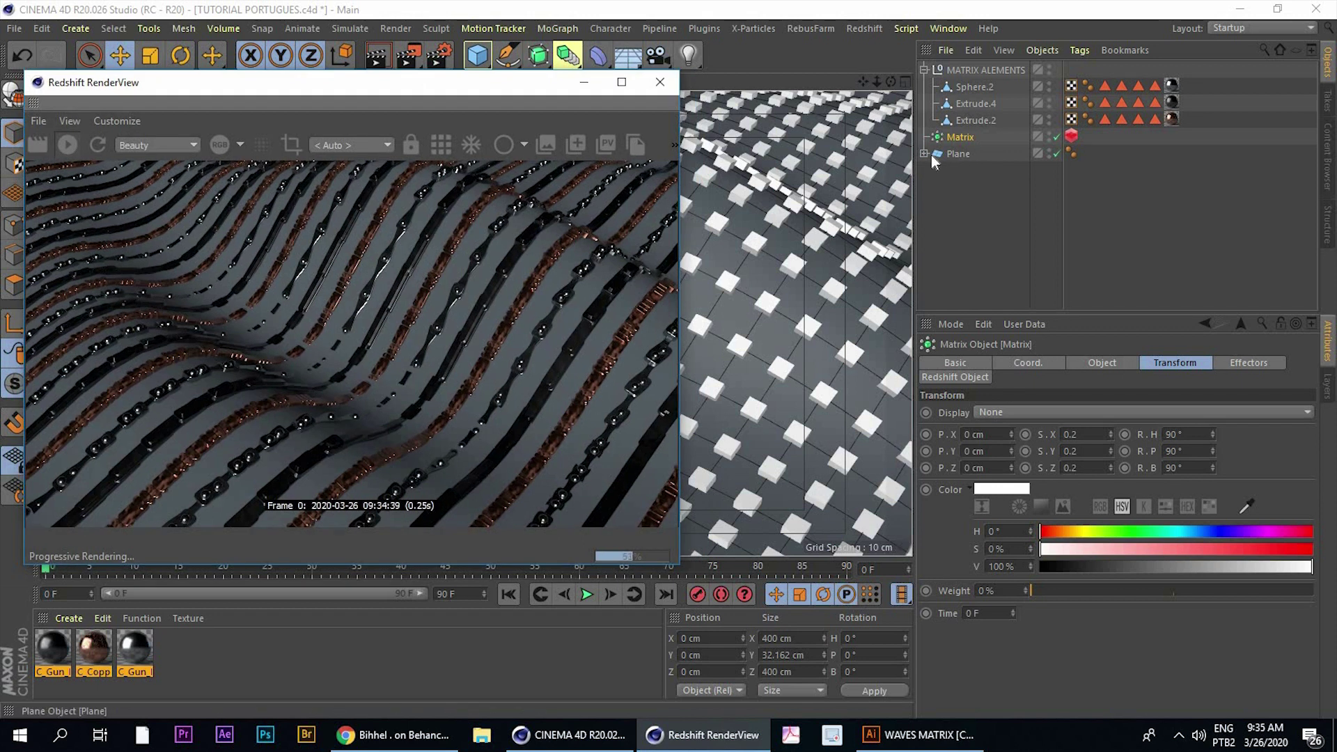
# Lower the Plane's Height Segments from 80 to 51
pyautogui.click(951, 153)
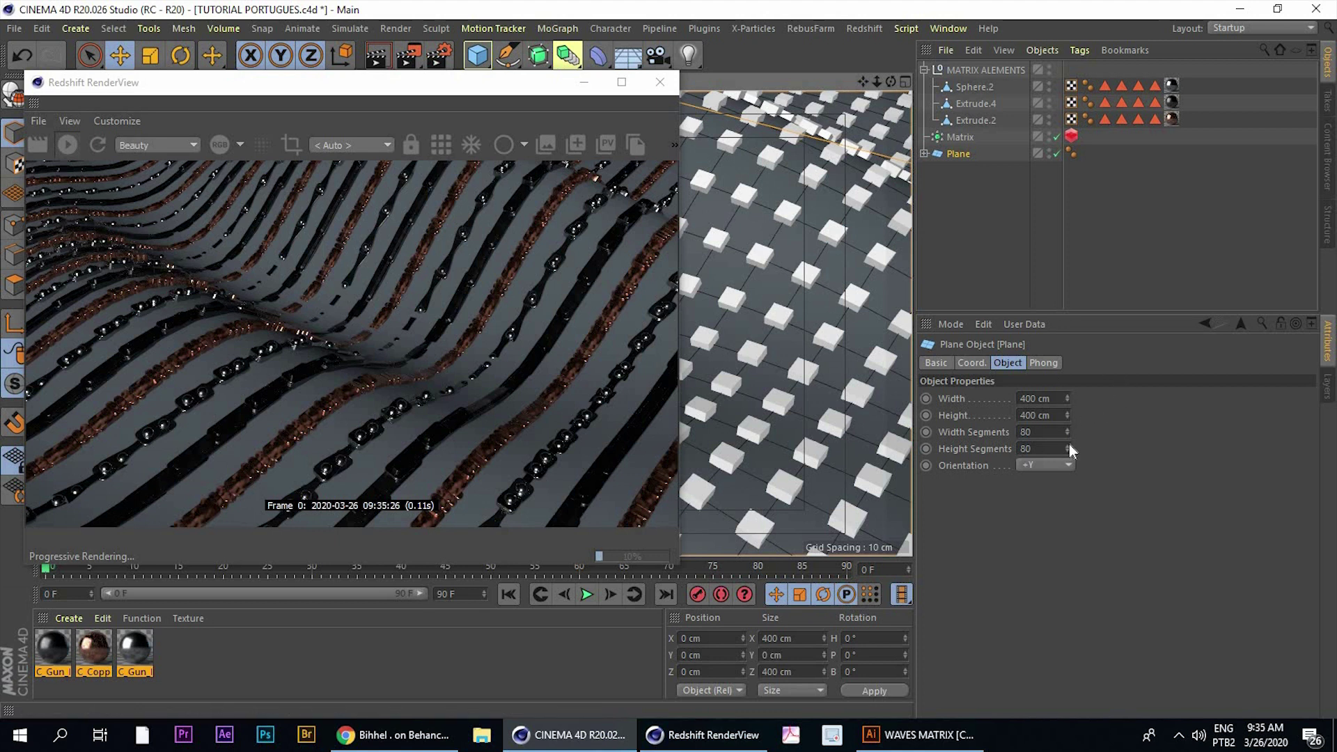
pyautogui.moveTo(1069, 450); pyautogui.dragTo(1068, 481)
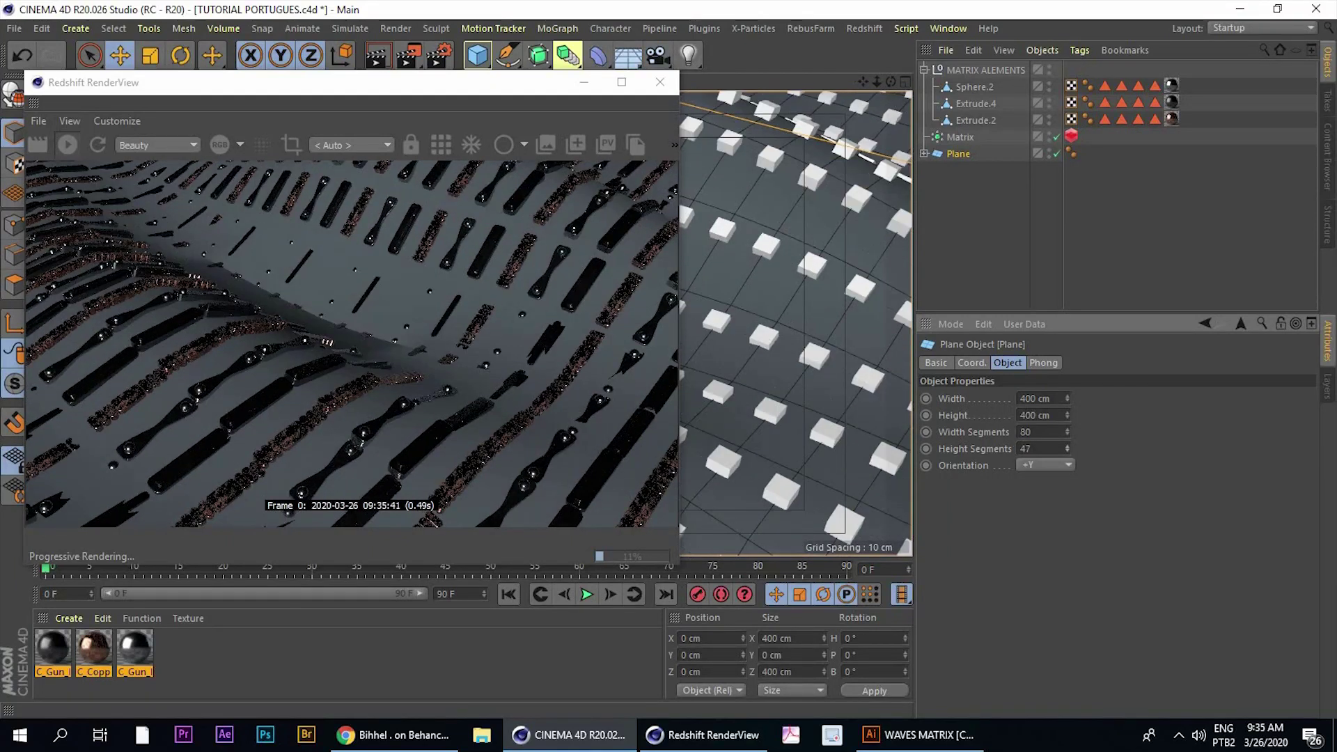
pyautogui.moveTo(1068, 450); pyautogui.dragTo(1068, 443)
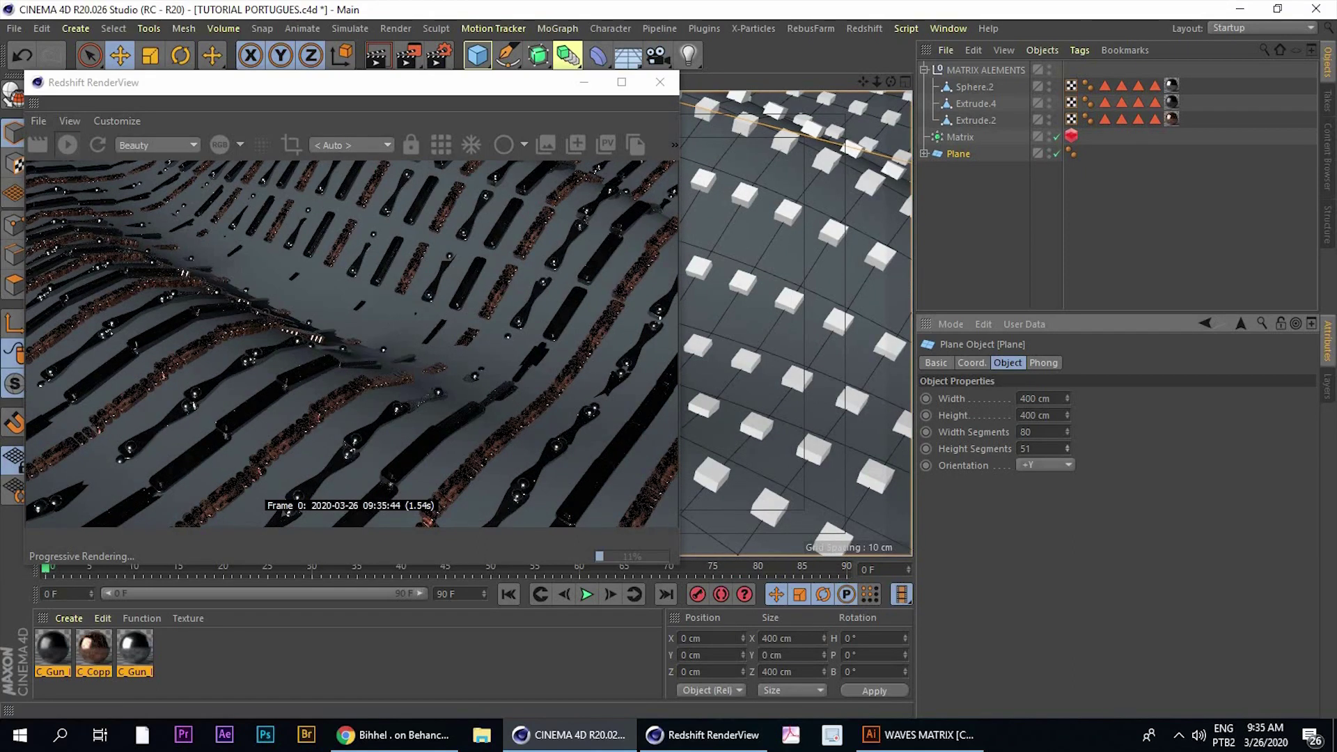
pyautogui.click(958, 154)
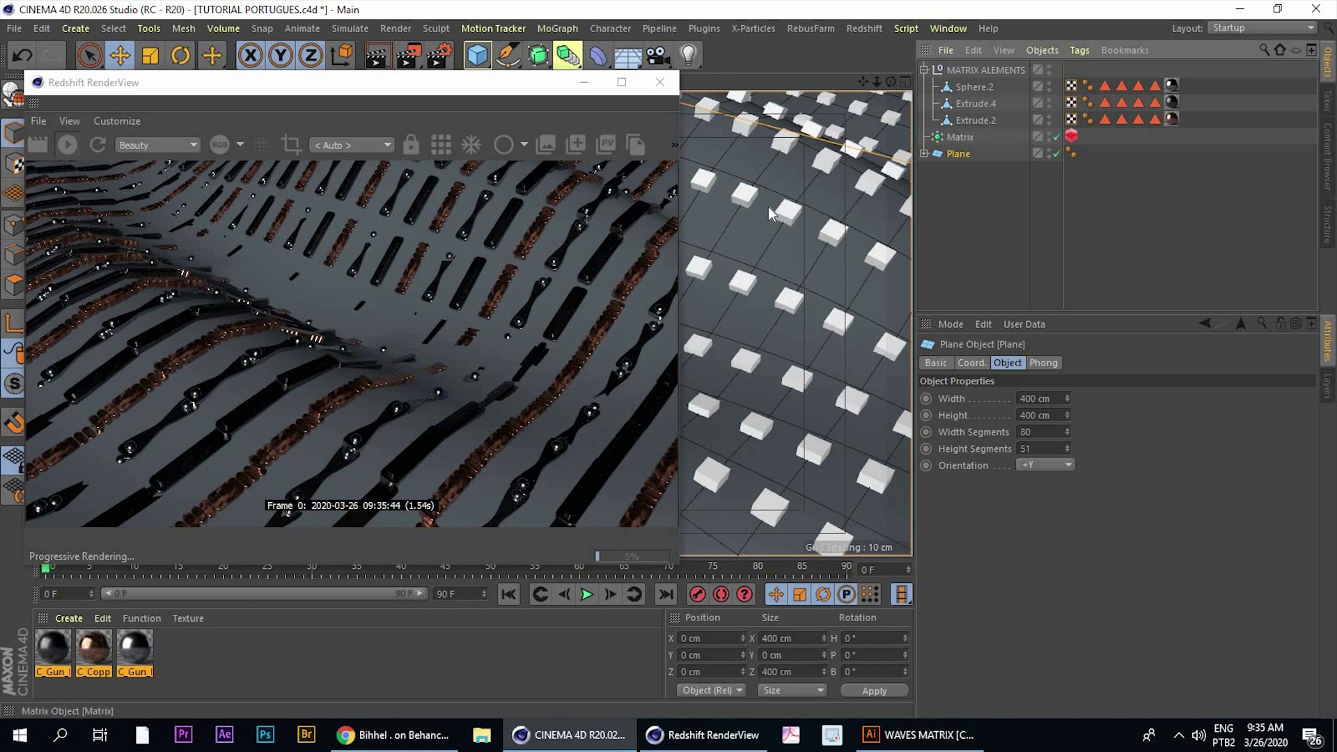
pyautogui.scroll(1, 742, 220)
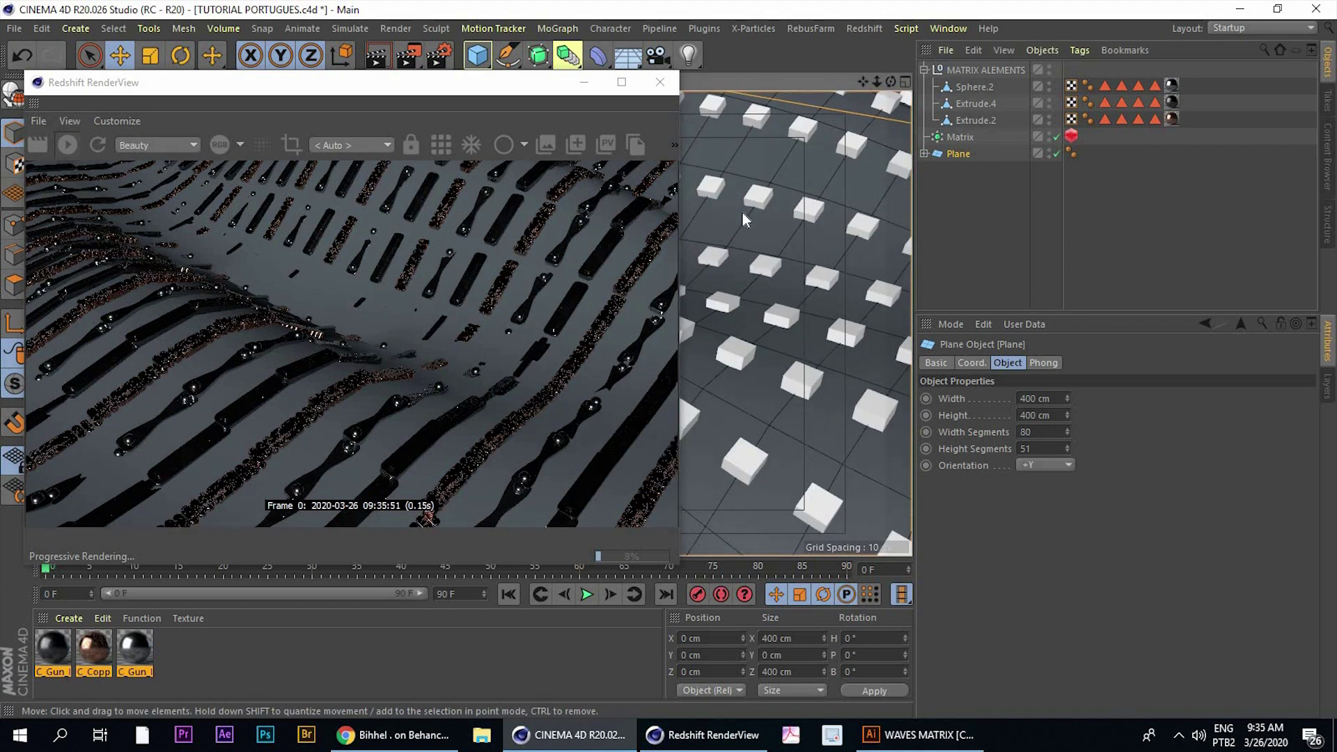
pyautogui.scroll(2, 742, 212)
pyautogui.scroll(1, 743, 218)
pyautogui.scroll(1, 742, 217)
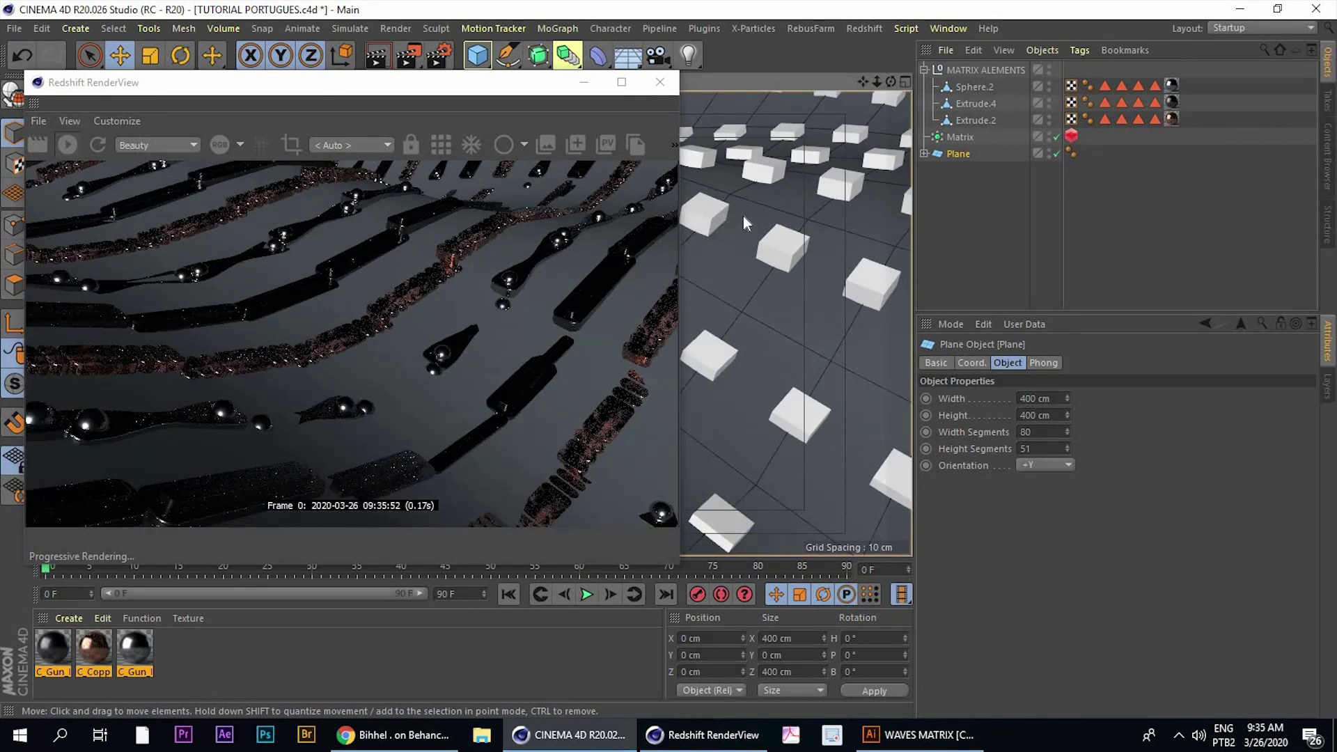
pyautogui.scroll(1, 743, 216)
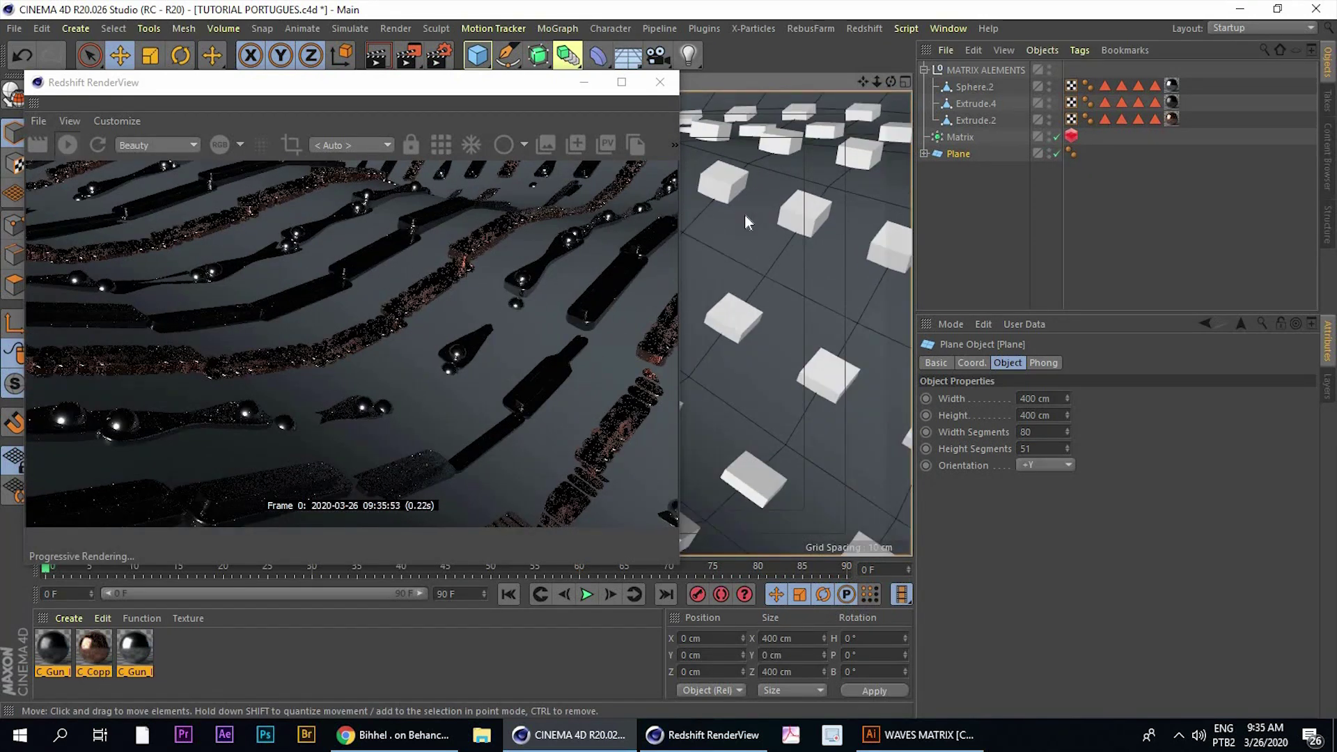
pyautogui.scroll(1, 745, 214)
pyautogui.scroll(1, 745, 214)
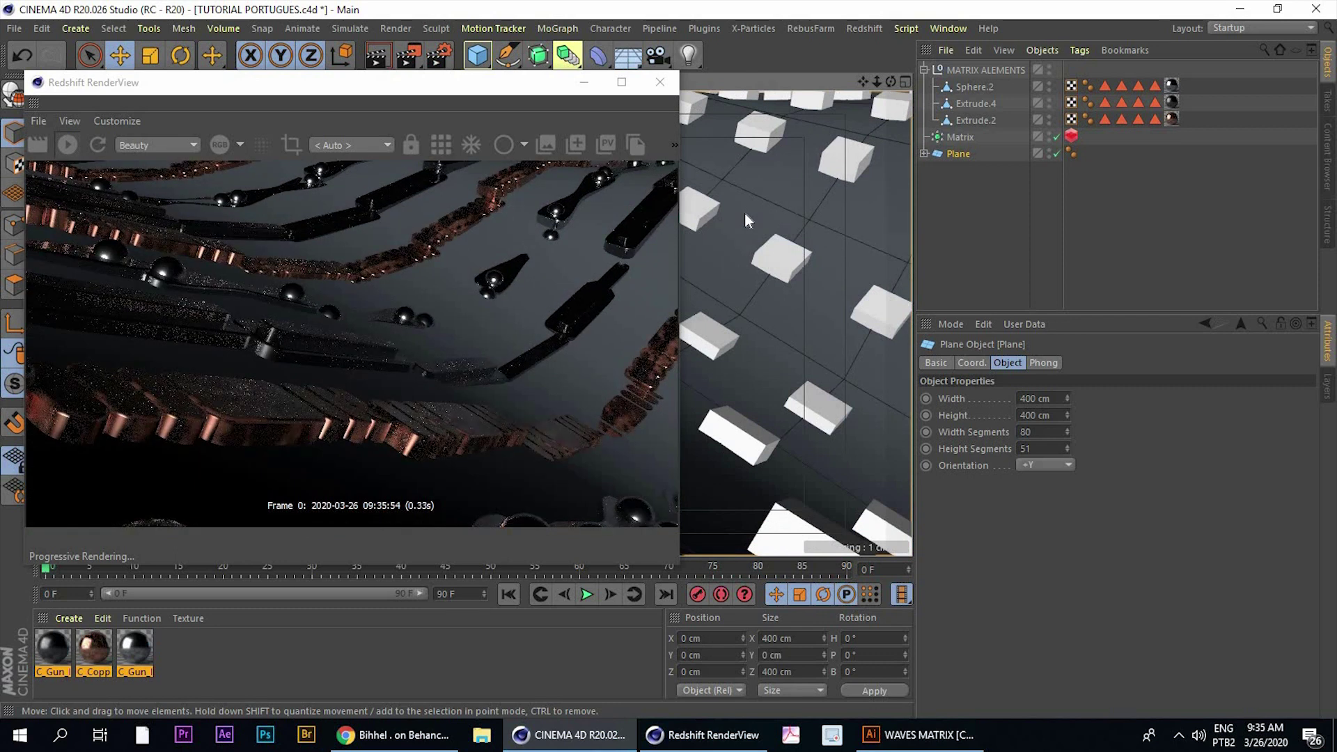
pyautogui.scroll(-5, 745, 218)
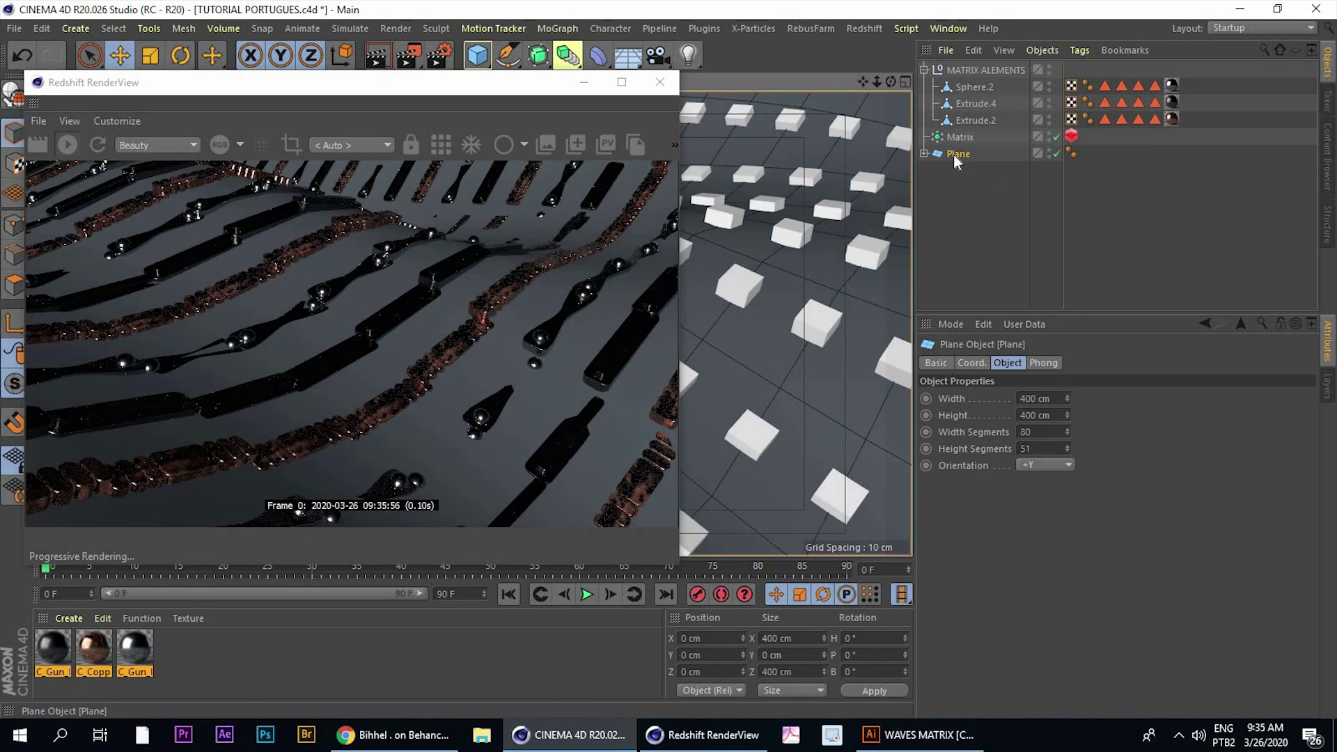
# Rename the Plane to 'Plane EMISSOR' and hide it in the viewport and render
pyautogui.doubleClick(958, 154)
pyautogui.write('EMISSO')
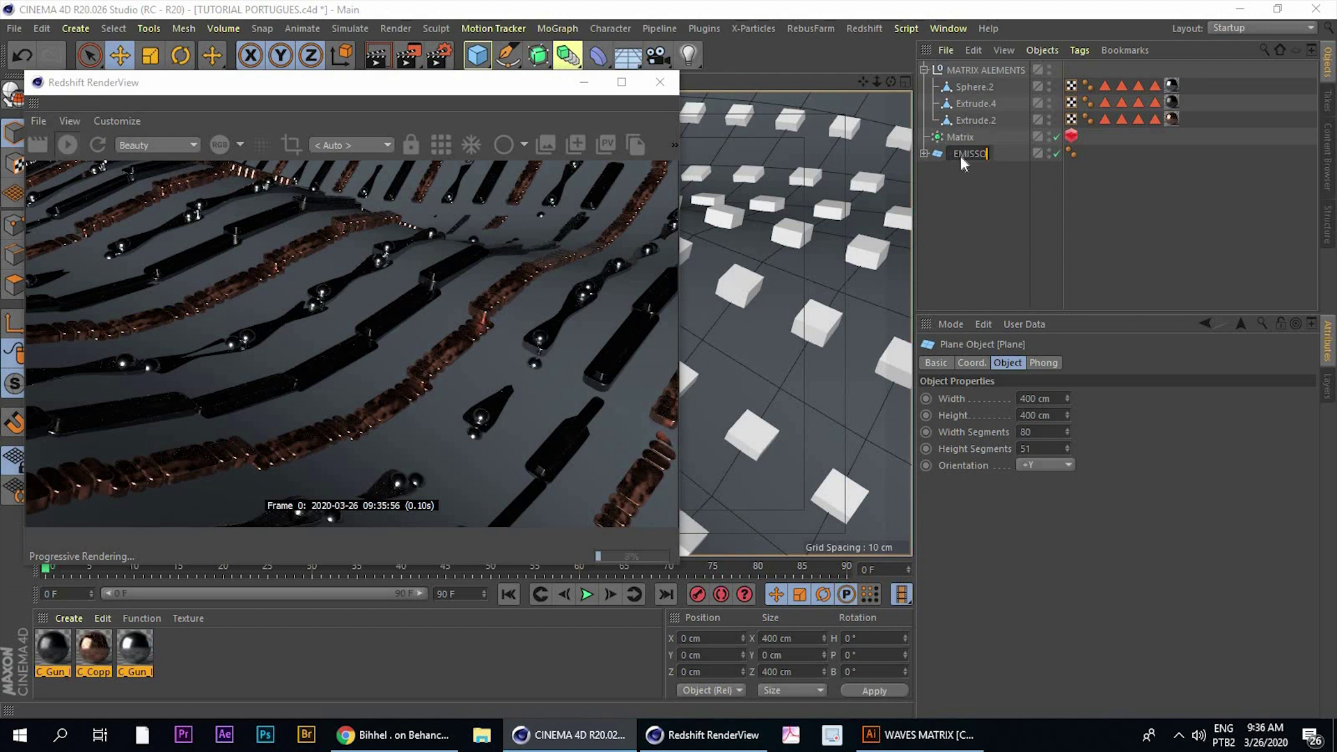
pyautogui.write('R')
pyautogui.press('Return')
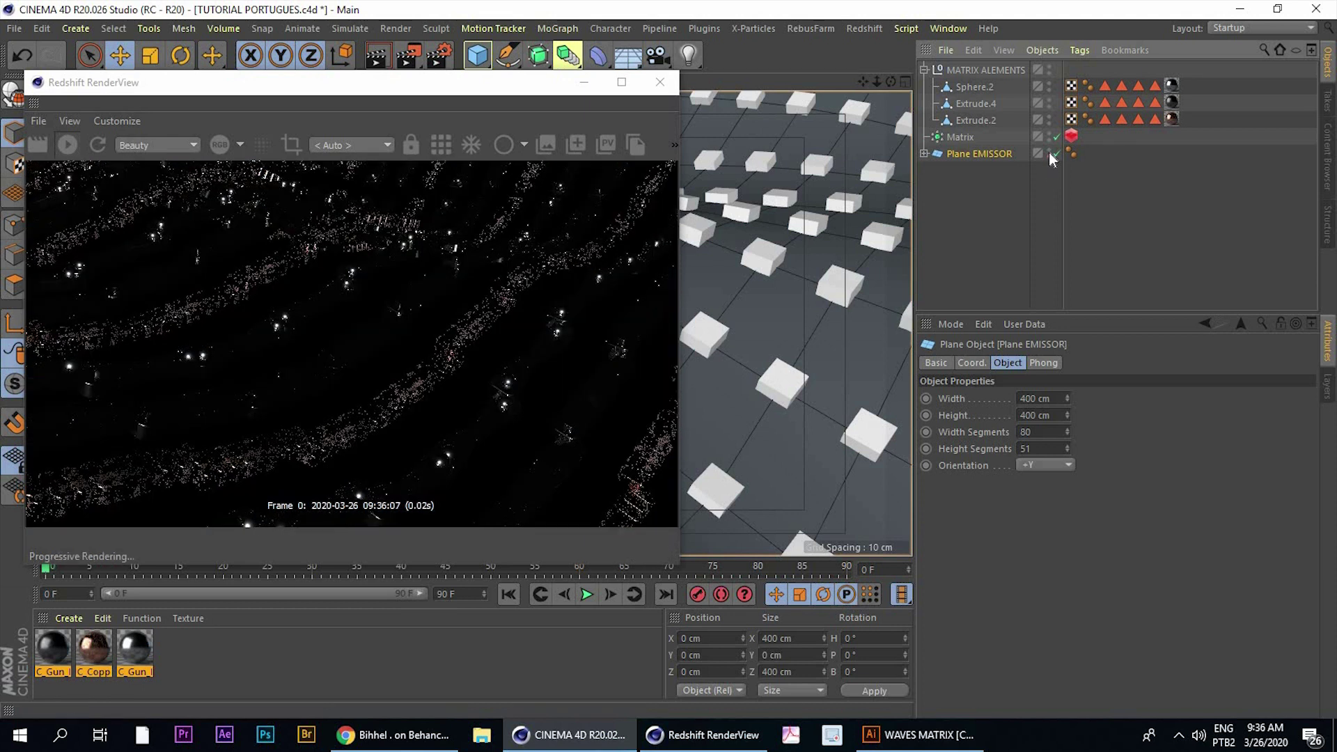
pyautogui.click(1049, 150)
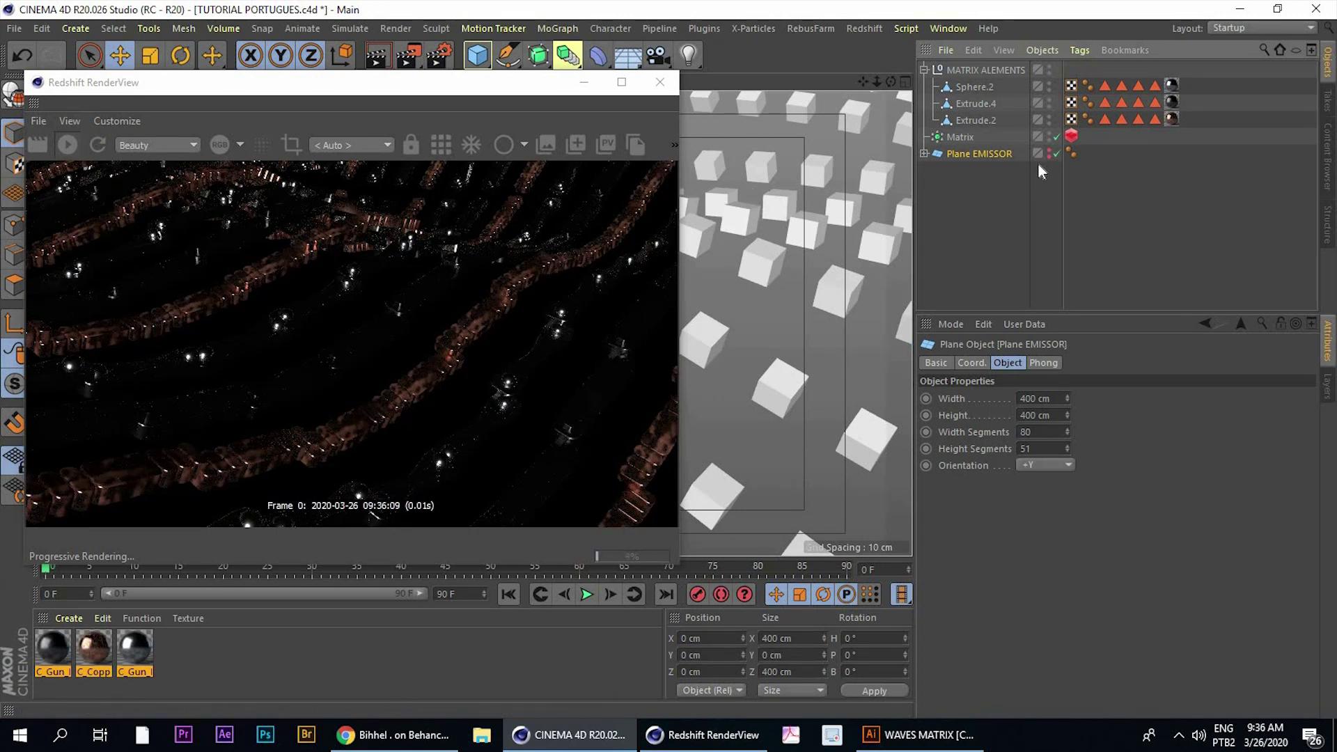
pyautogui.click(1048, 158)
# Duplicate Plane EMISSOR and name the copy 'Plane CHAO'
pyautogui.moveTo(970, 155); pyautogui.dragTo(975, 175)
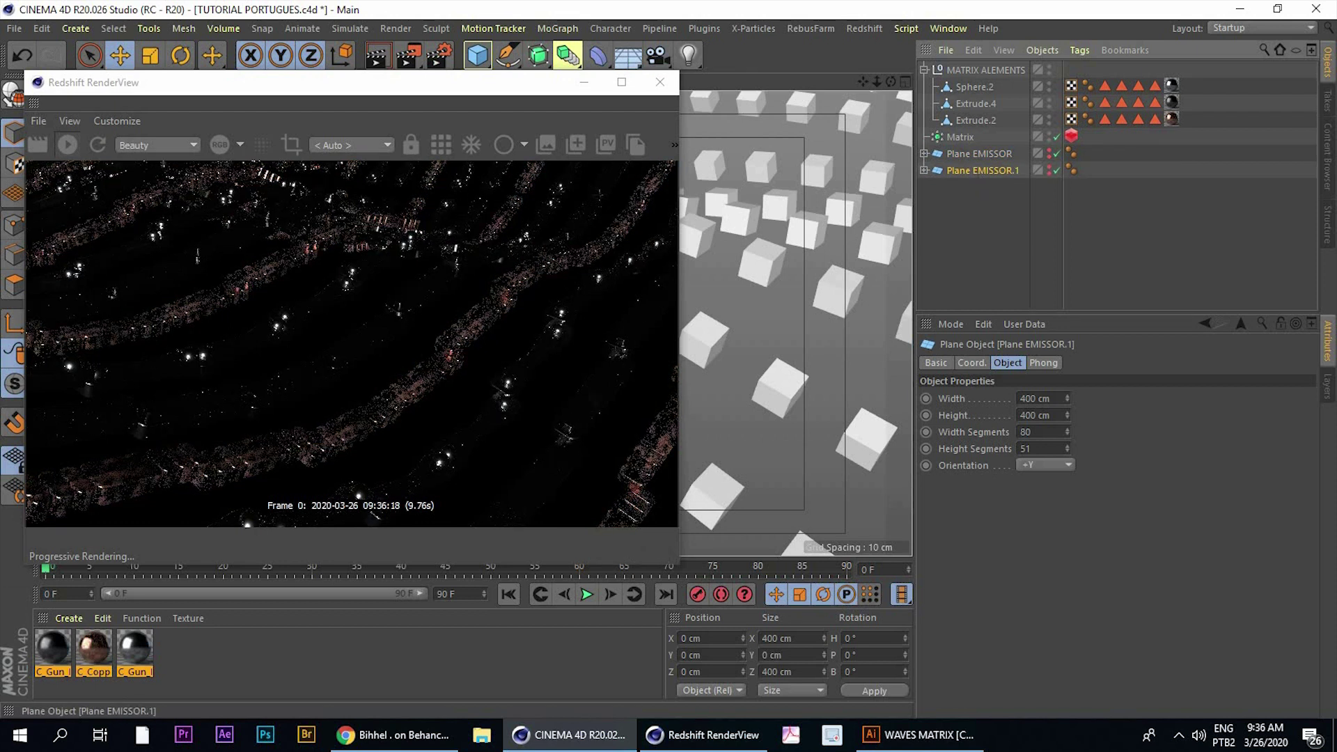
pyautogui.doubleClick(982, 170)
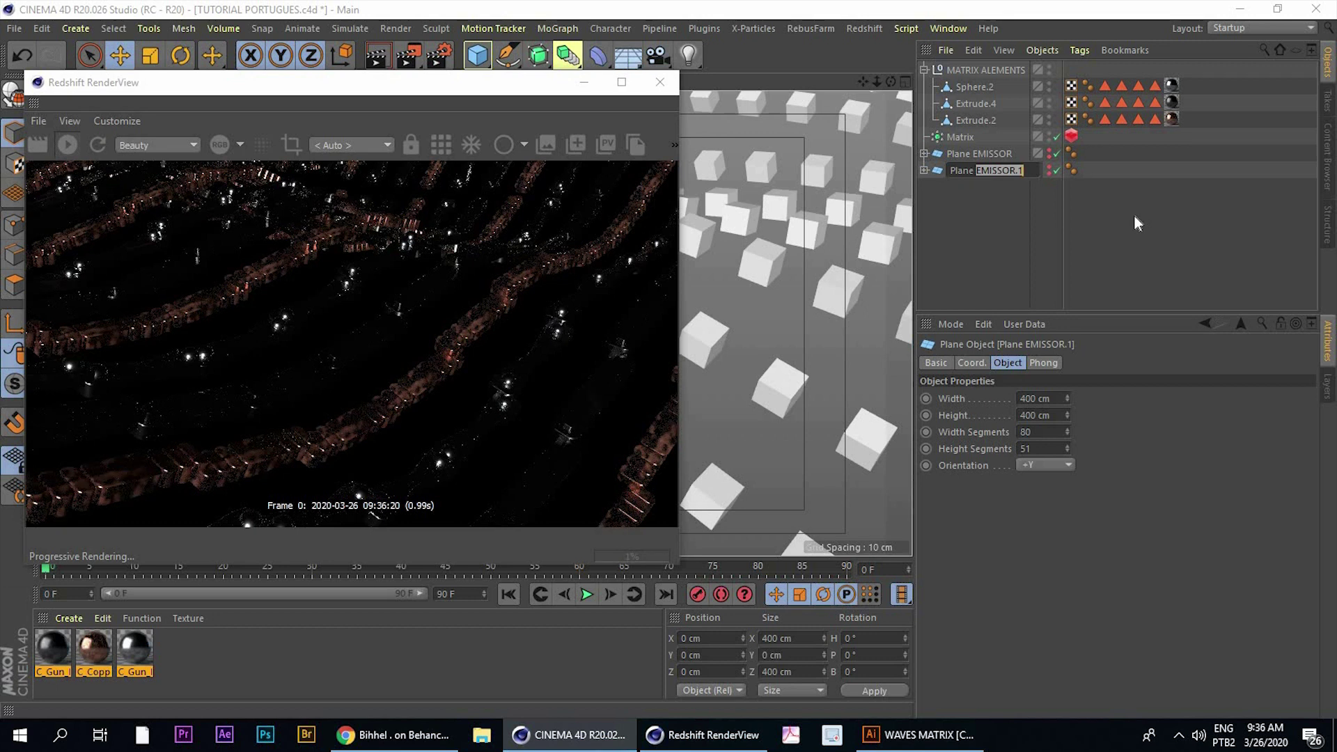
pyautogui.write('CHAO')
pyautogui.press('Return')
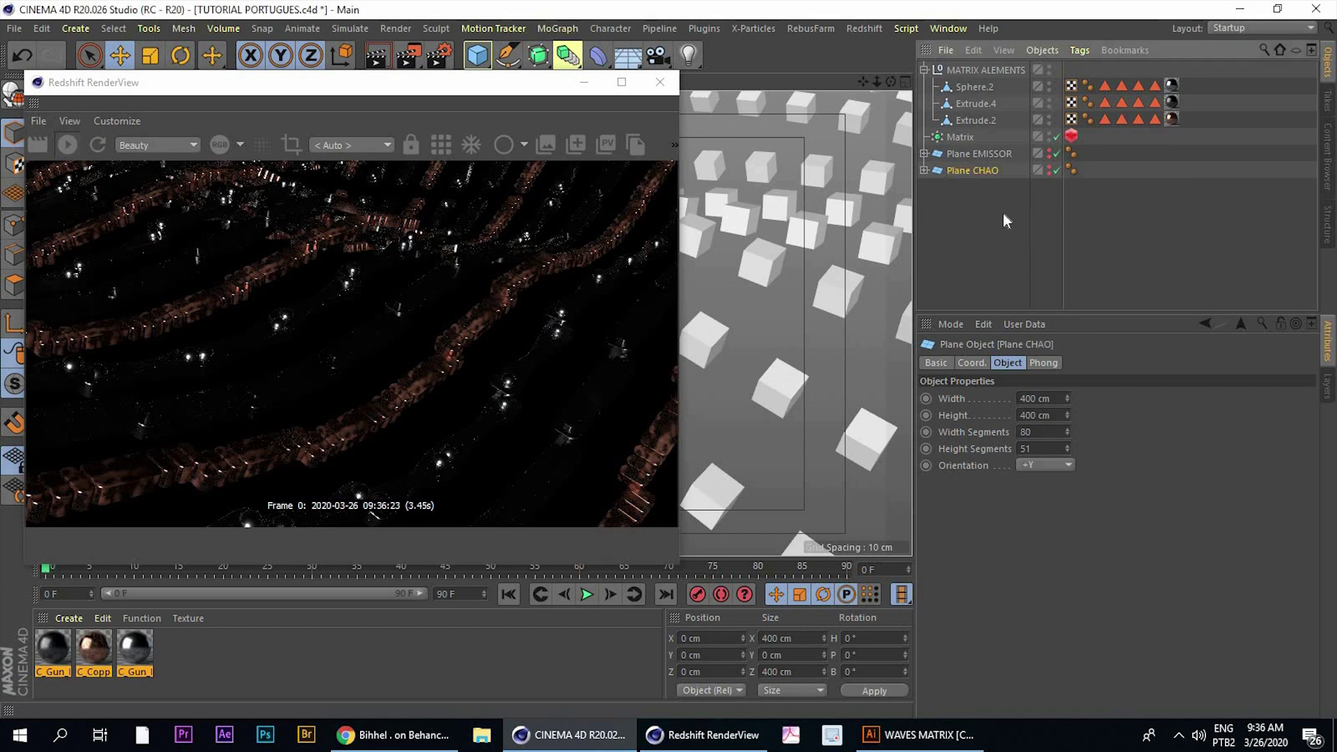
# Make Plane CHAO visible and move it down to Y position -1.049 cm
pyautogui.click(1049, 168)
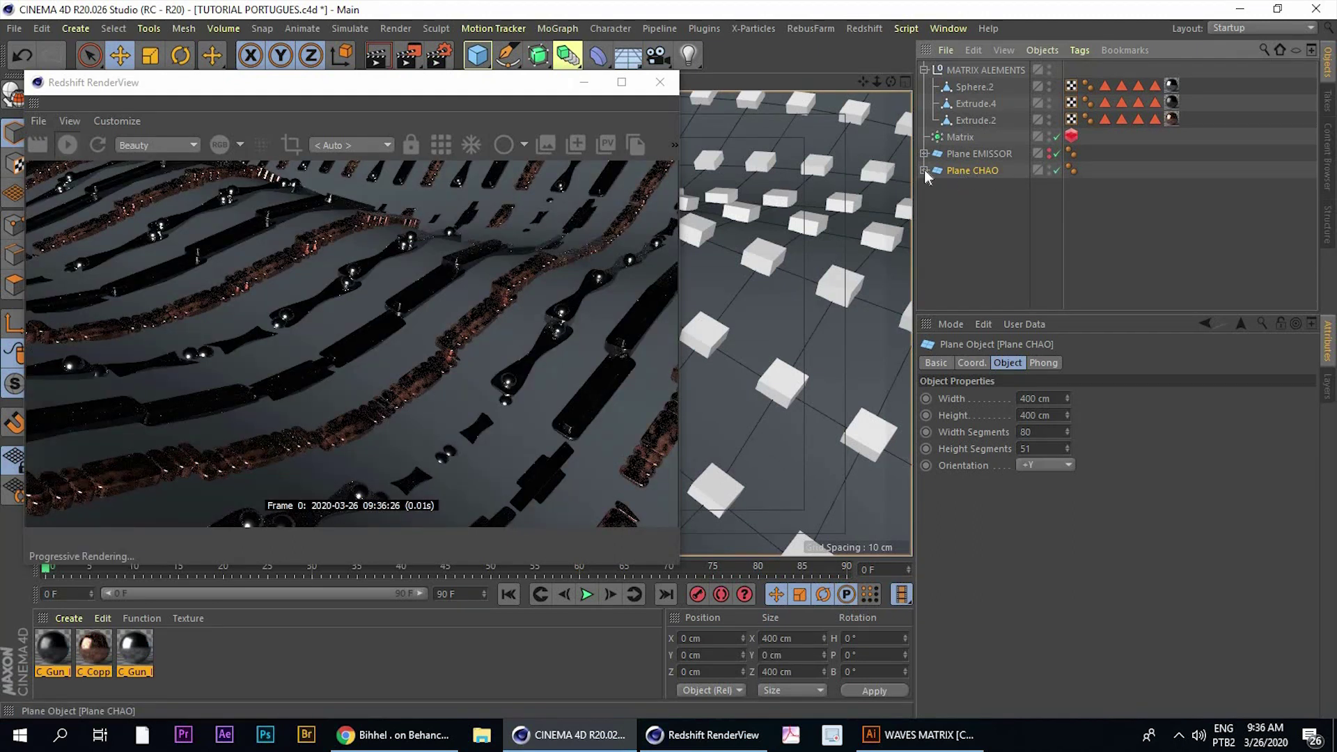
pyautogui.moveTo(362, 86); pyautogui.dragTo(840, 132)
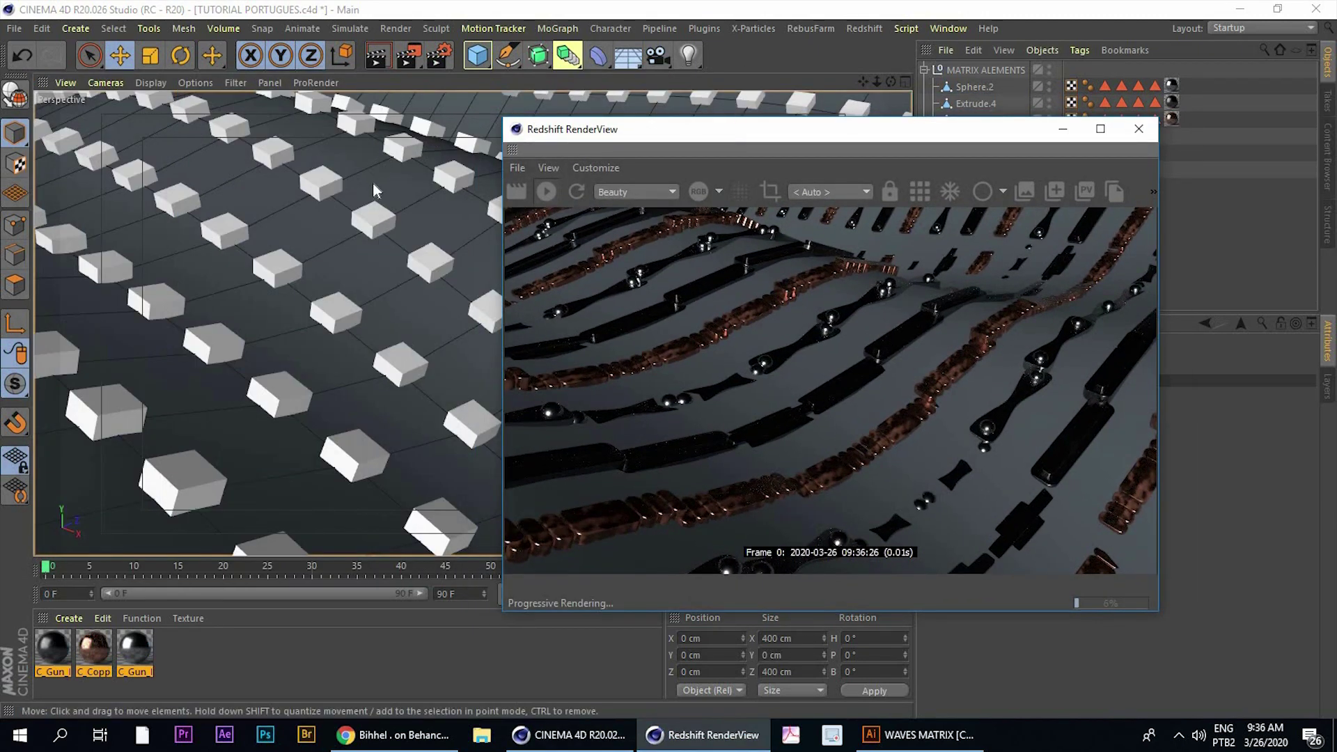
pyautogui.scroll(-5, 373, 183)
pyautogui.scroll(5, 391, 237)
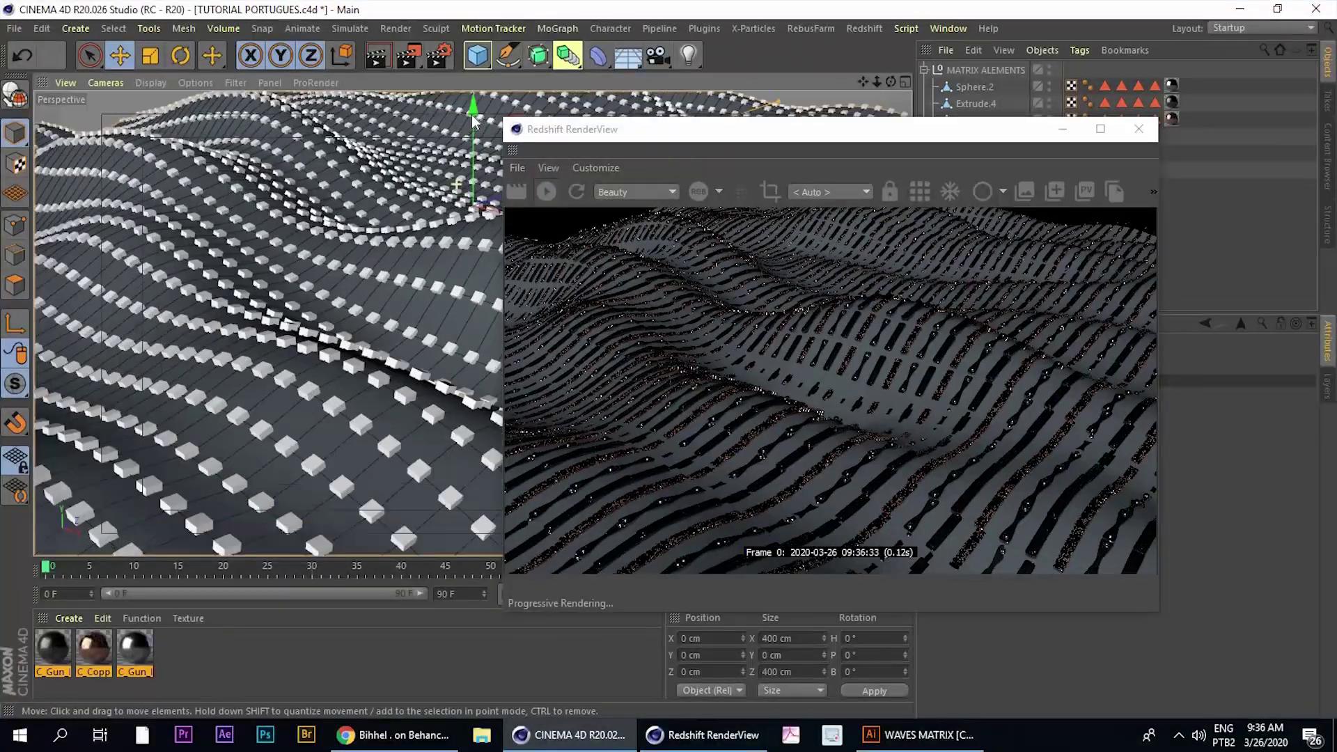
pyautogui.moveTo(390, 238)
pyautogui.keyDown('alt'); pyautogui.mouseDown()
pyautogui.moveTo(436, 206)
pyautogui.moveTo(435, 219)
pyautogui.mouseUp(); pyautogui.keyUp('alt')
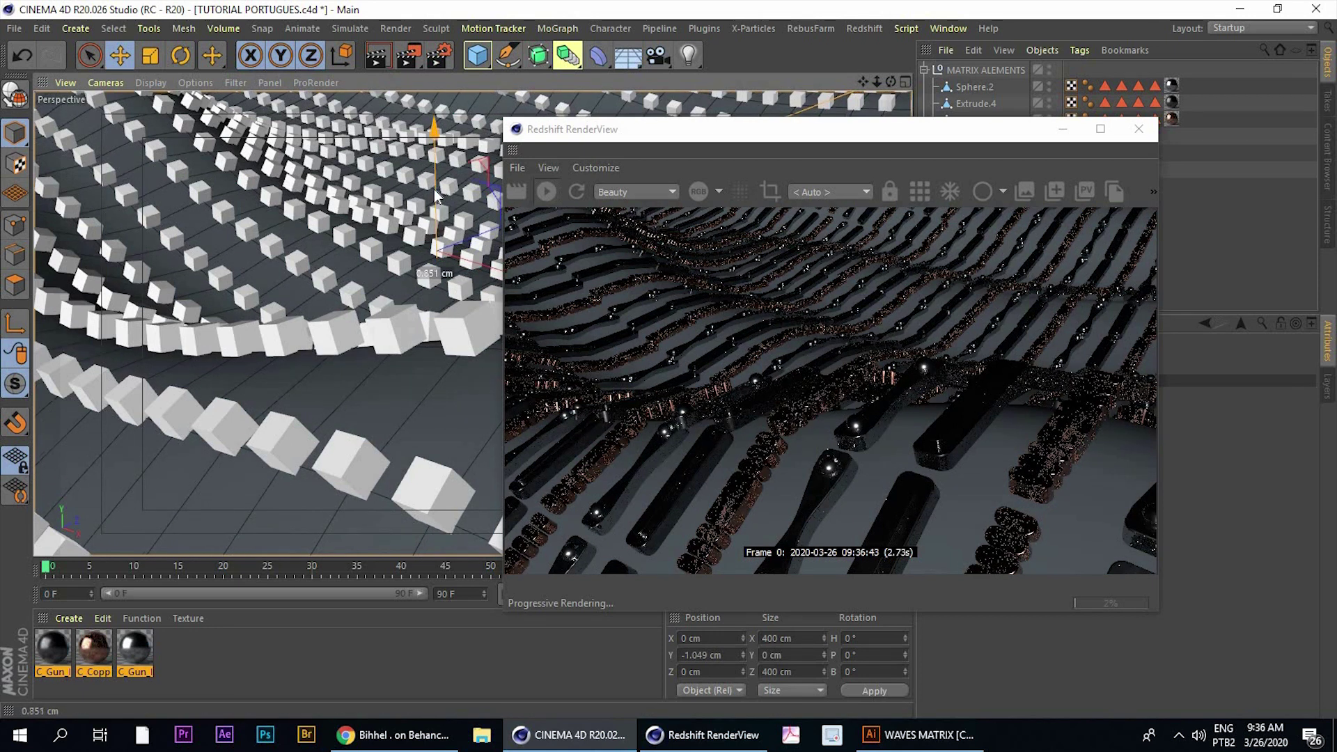
pyautogui.moveTo(433, 191); pyautogui.dragTo(441, 211)
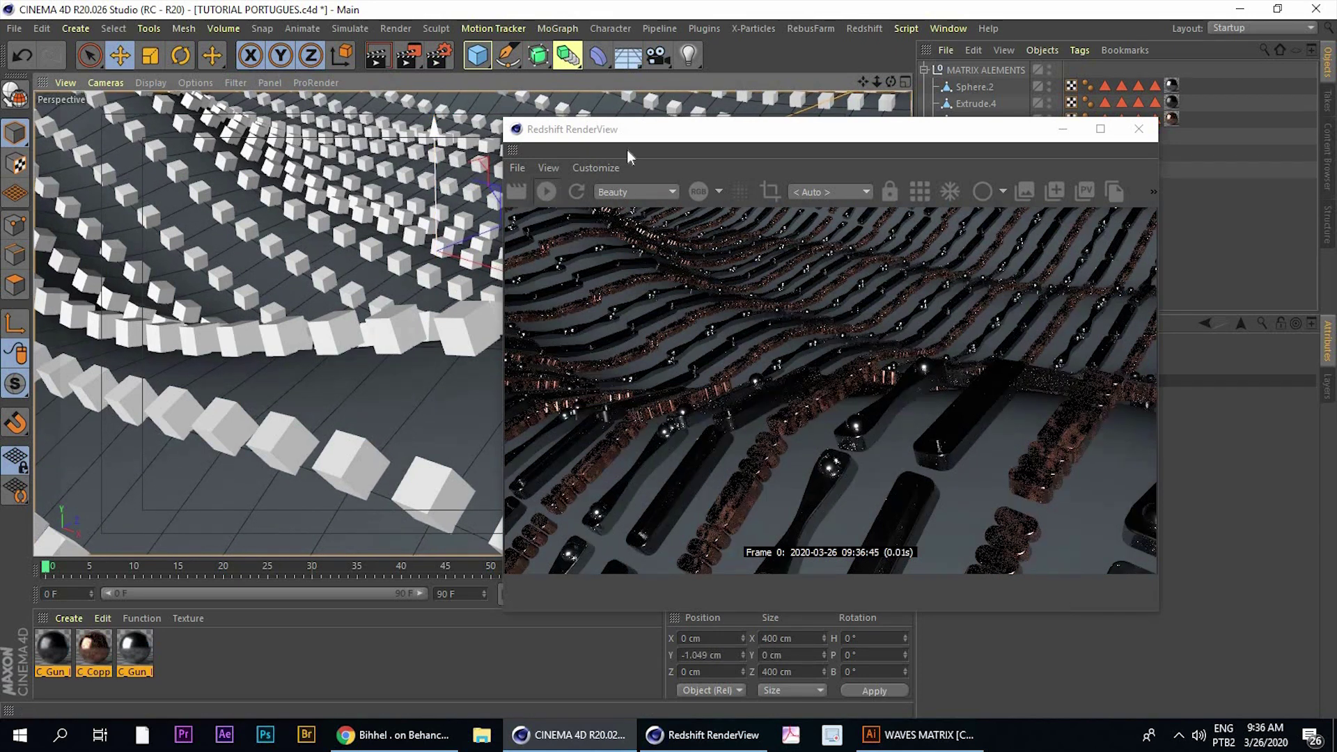
pyautogui.moveTo(627, 130); pyautogui.dragTo(150, 92)
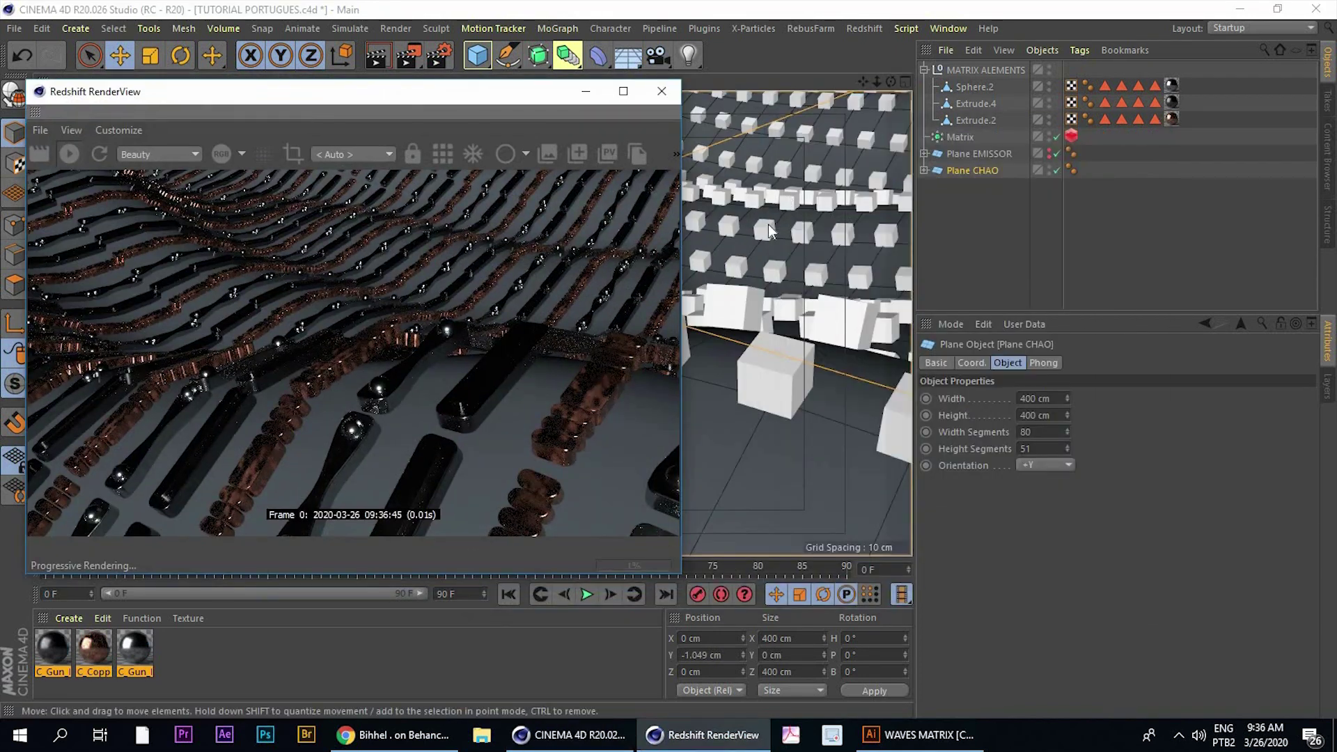
pyautogui.scroll(-2, 759, 256)
pyautogui.scroll(-3, 759, 250)
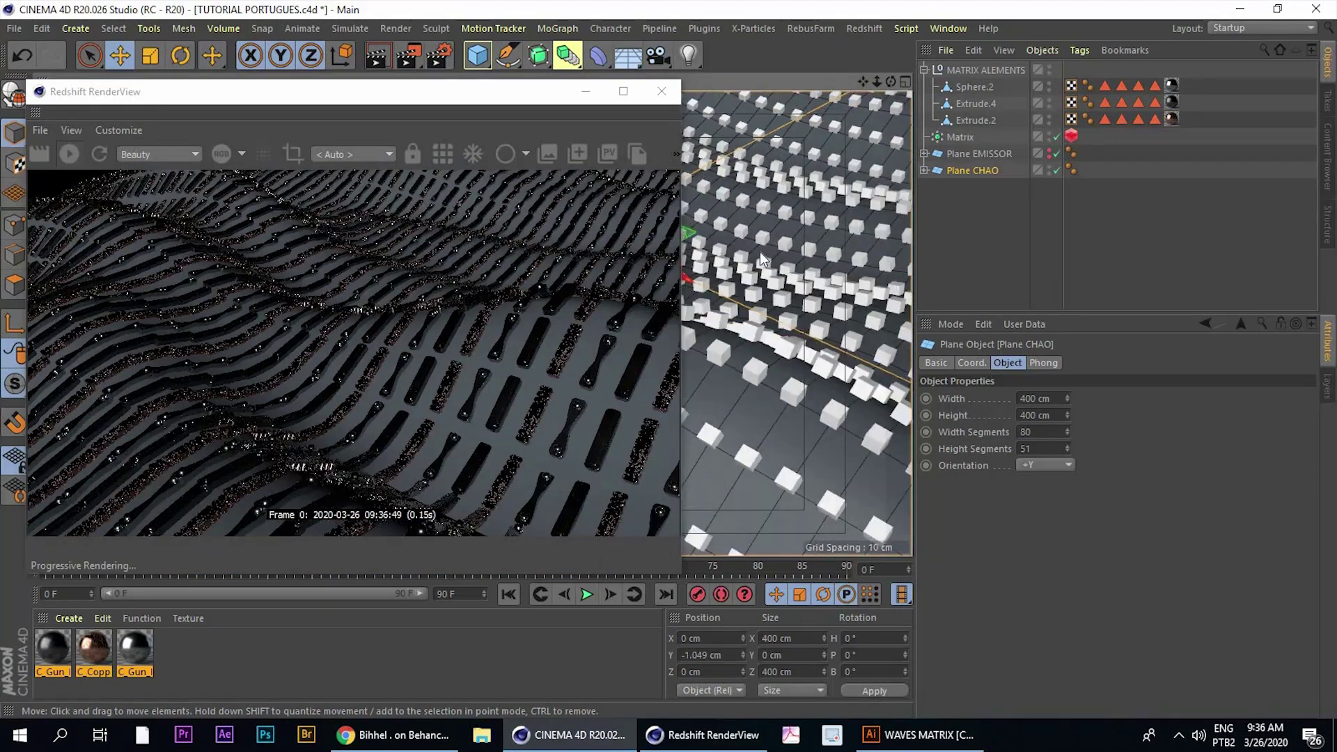
pyautogui.scroll(-4, 766, 271)
pyautogui.scroll(-3, 768, 278)
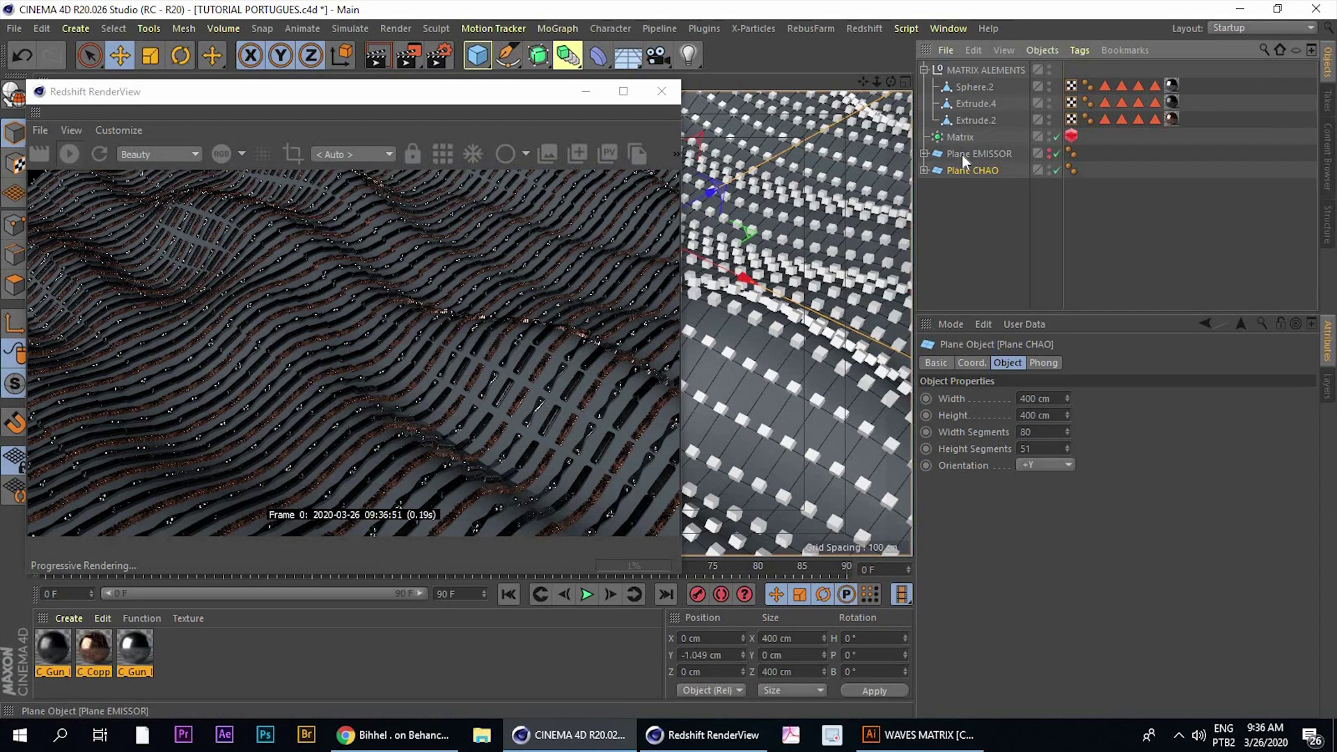
pyautogui.click(963, 154)
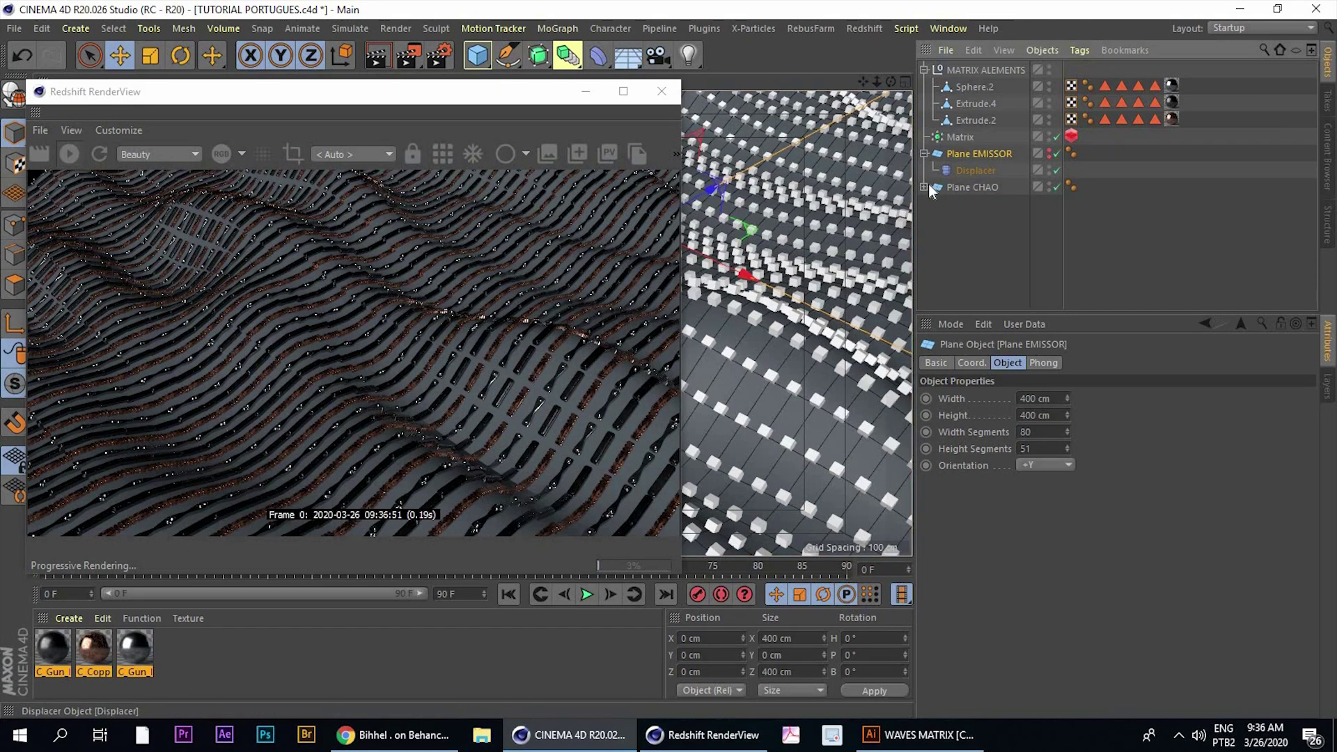
pyautogui.click(924, 187)
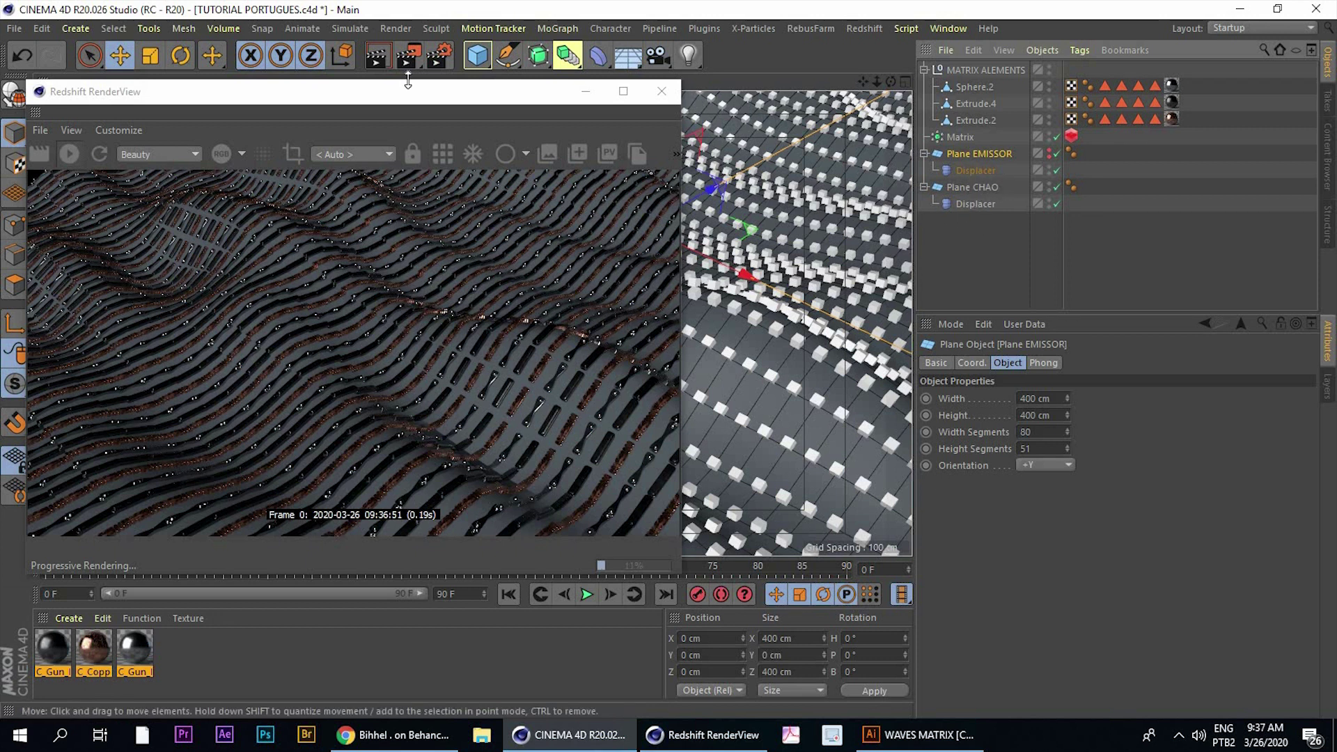
pyautogui.click(923, 186)
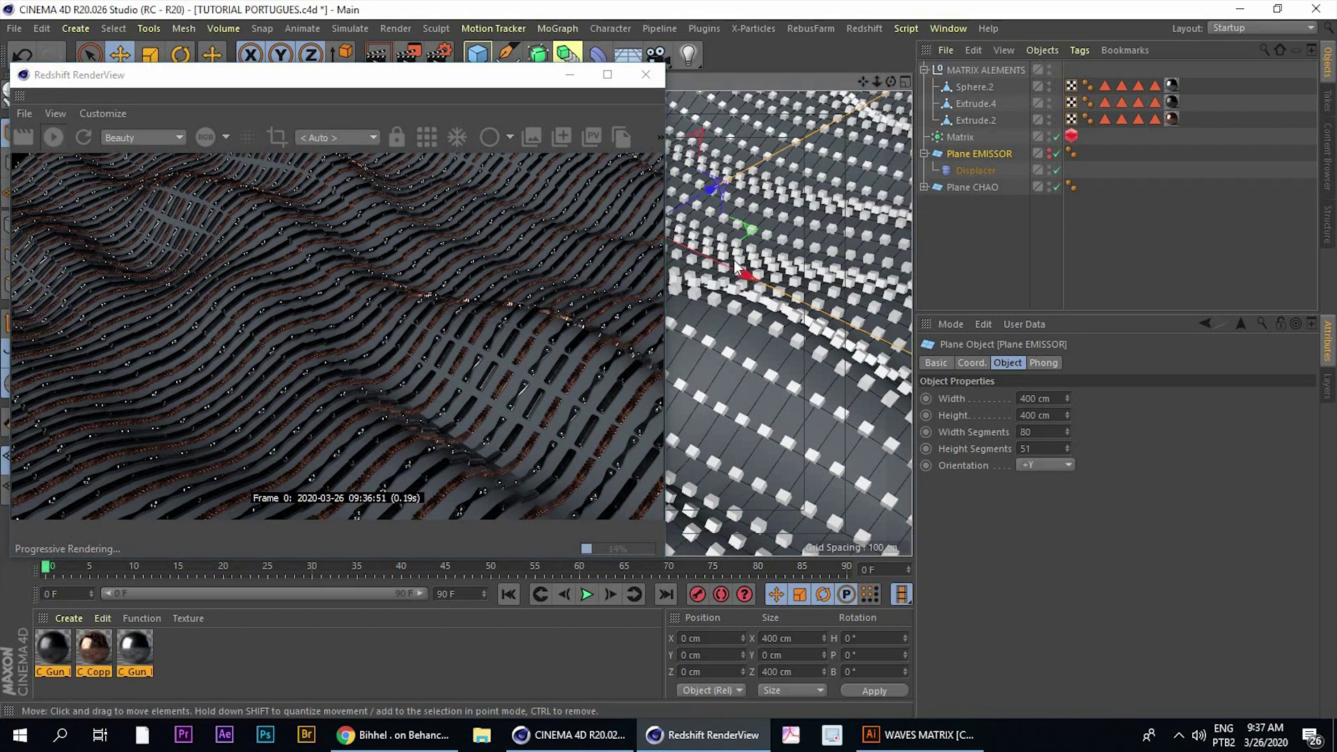
pyautogui.keyDown('alt'); pyautogui.moveTo(689, 265); pyautogui.dragTo(773, 271); pyautogui.keyUp('alt')
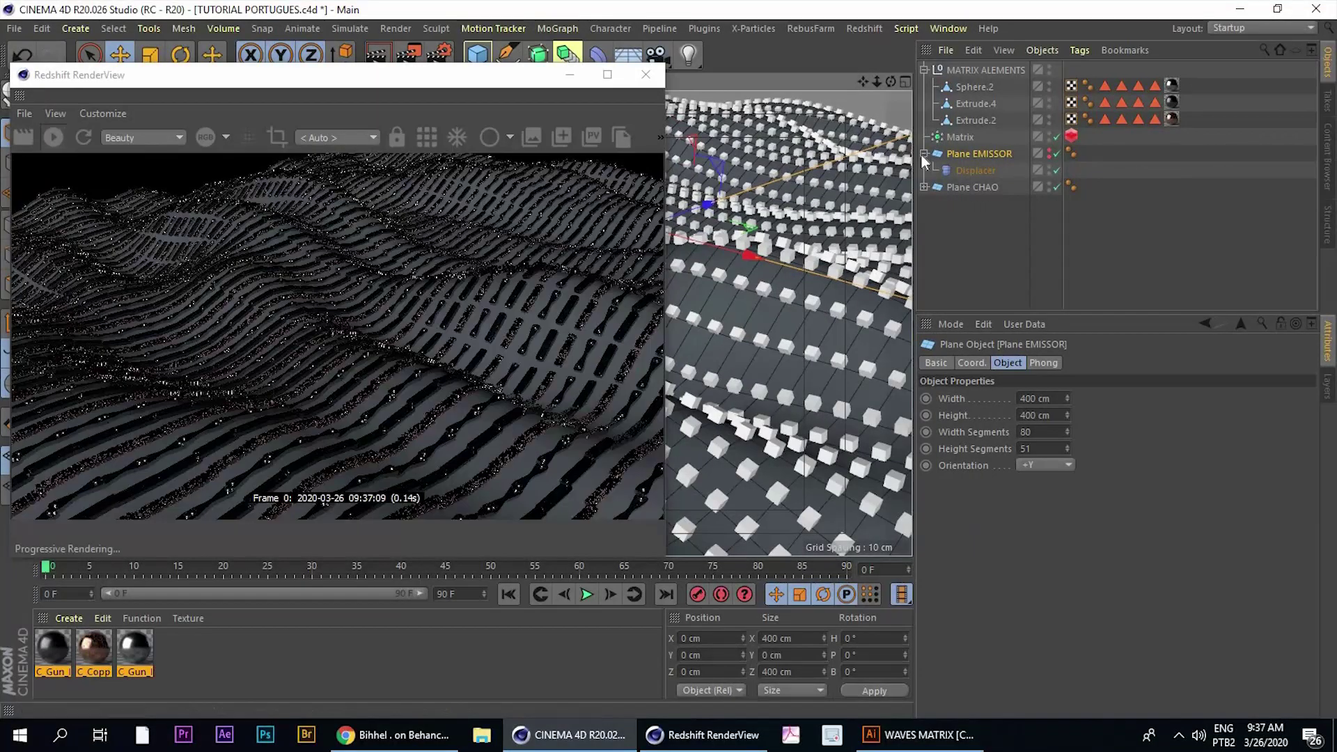
pyautogui.click(924, 153)
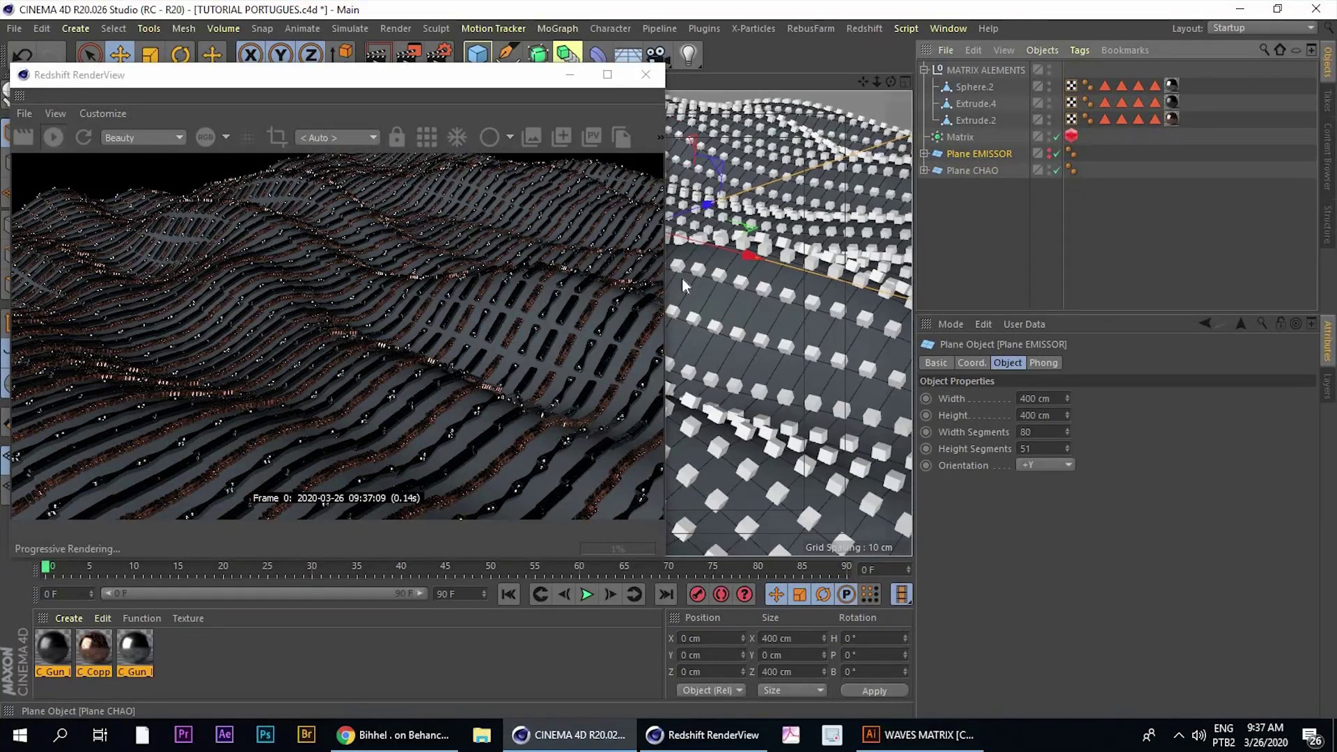
pyautogui.keyDown('alt'); pyautogui.moveTo(686, 285); pyautogui.dragTo(709, 276); pyautogui.keyUp('alt')
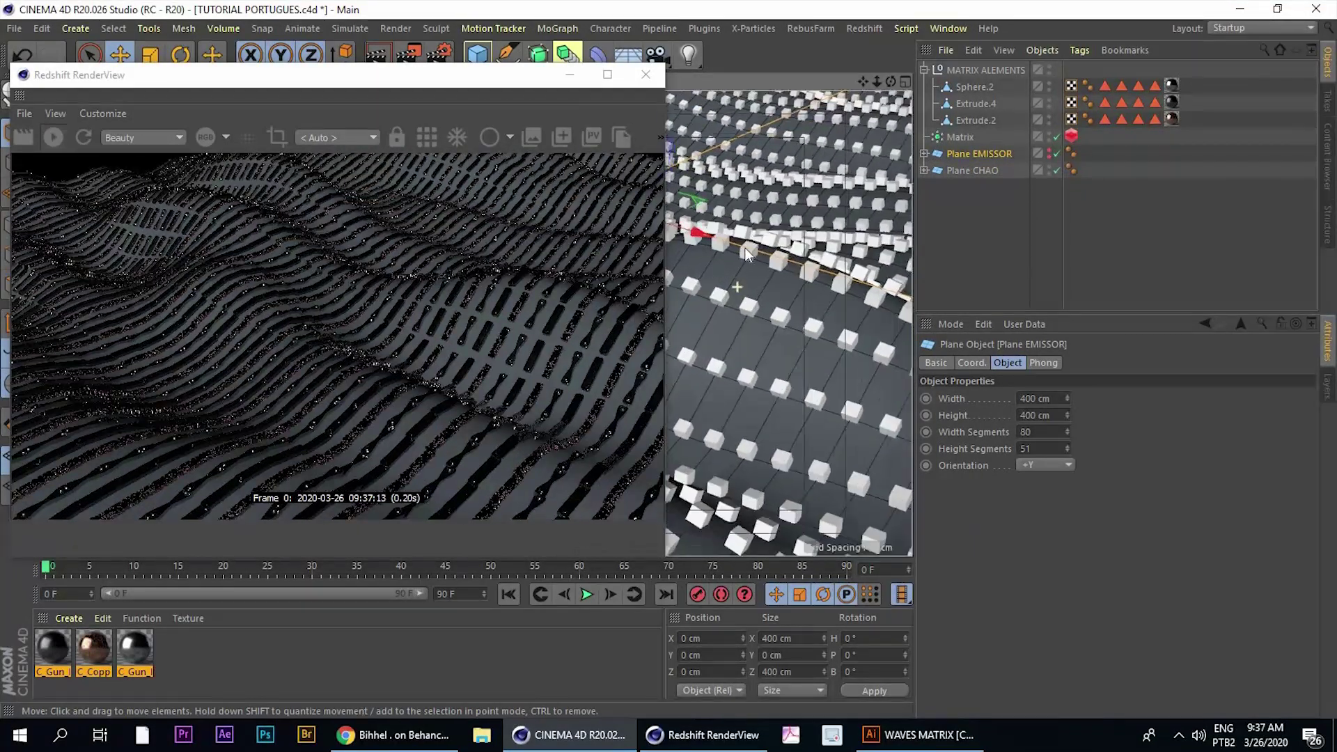
pyautogui.scroll(3, 745, 248)
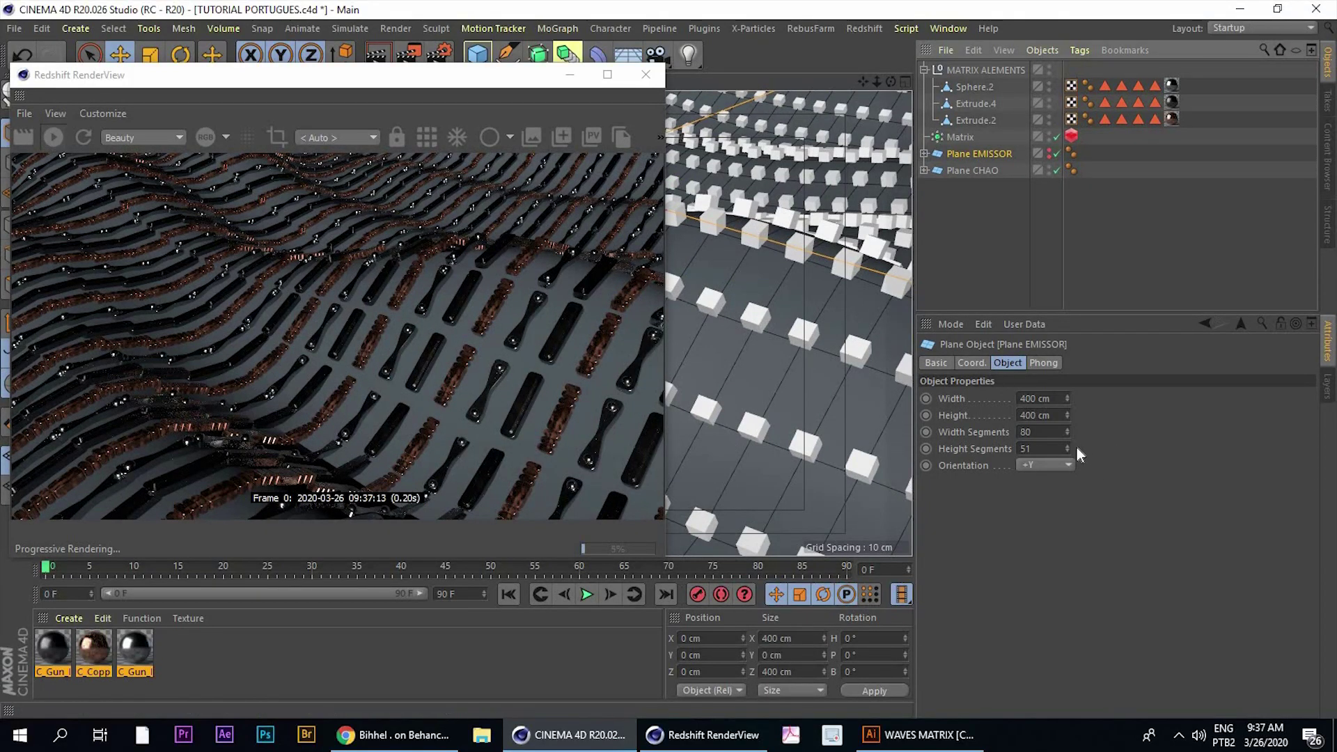
# Set Plane EMISSOR to 168 width segments and 56 height segments
pyautogui.moveTo(1067, 447); pyautogui.dragTo(1068, 427)
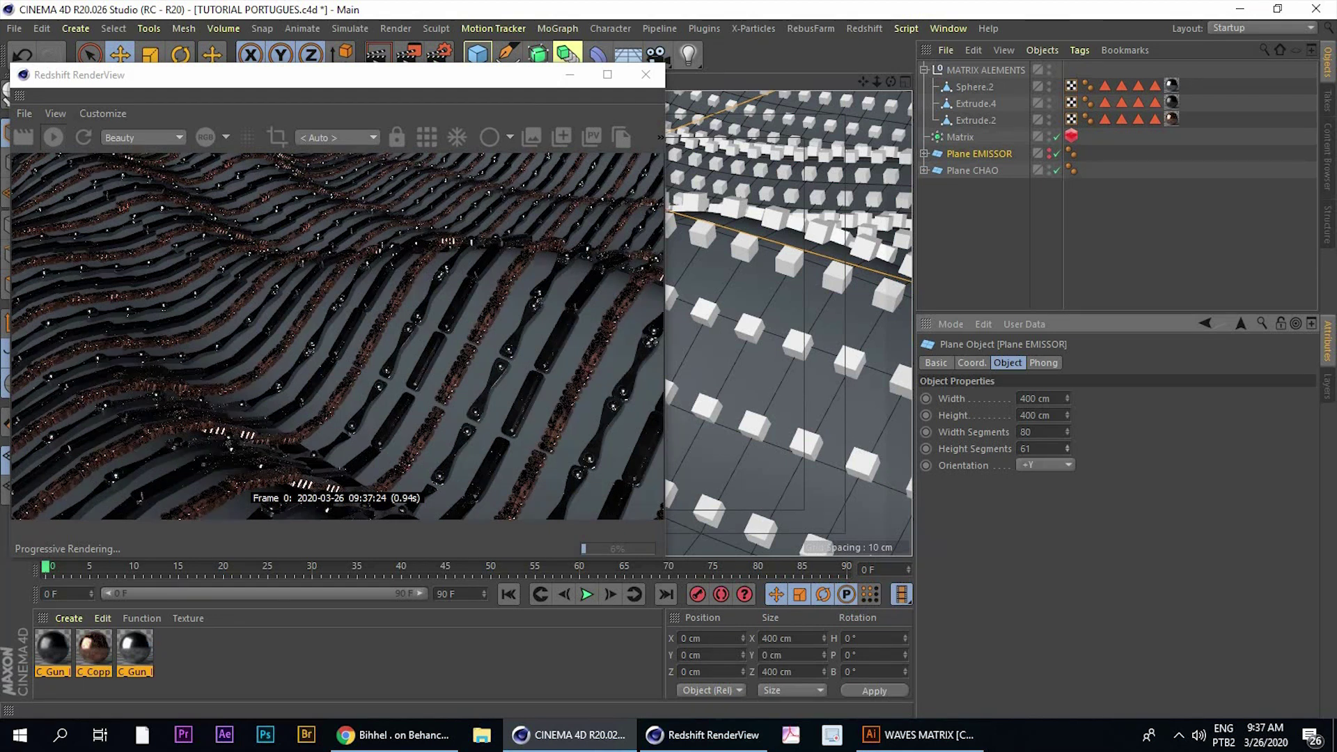
pyautogui.moveTo(1068, 427)
pyautogui.mouseDown()
pyautogui.moveTo(1068, 446)
pyautogui.moveTo(1067, 411)
pyautogui.moveTo(1067, 470)
pyautogui.mouseUp()
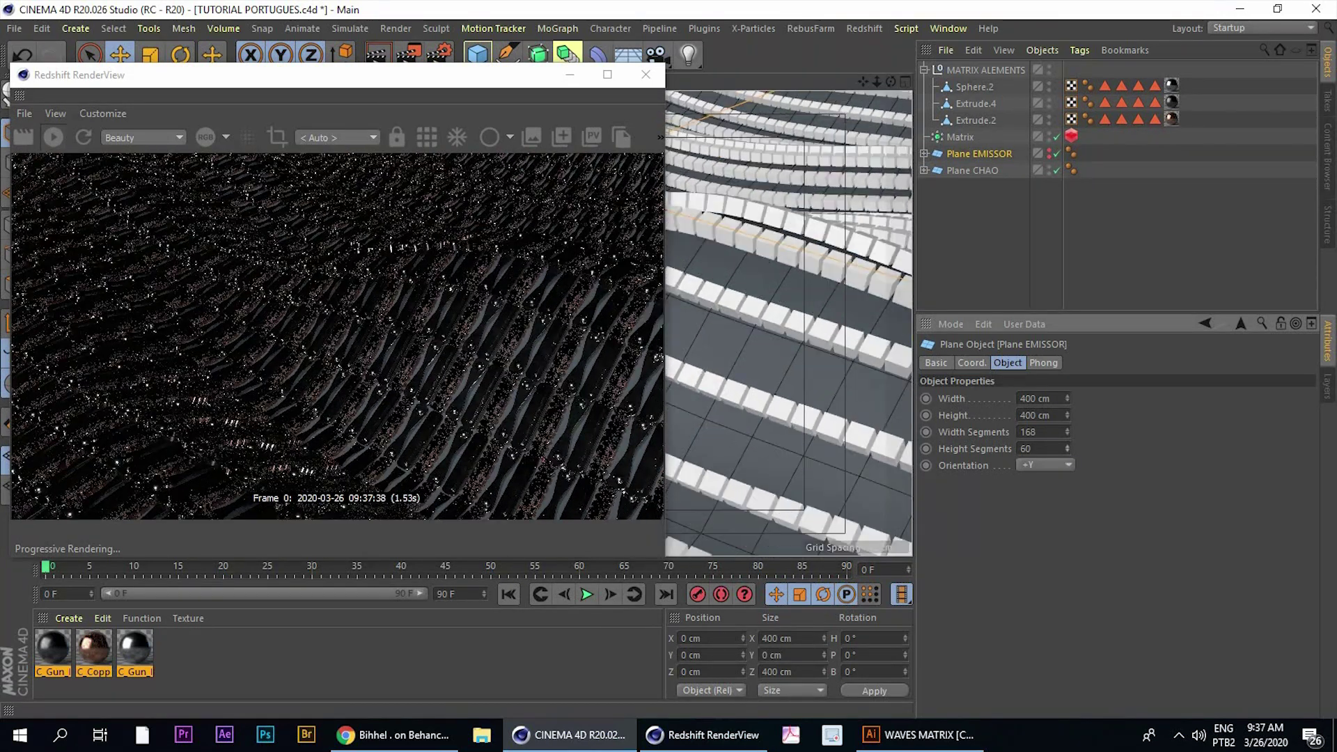
pyautogui.moveTo(1067, 449); pyautogui.dragTo(1066, 469)
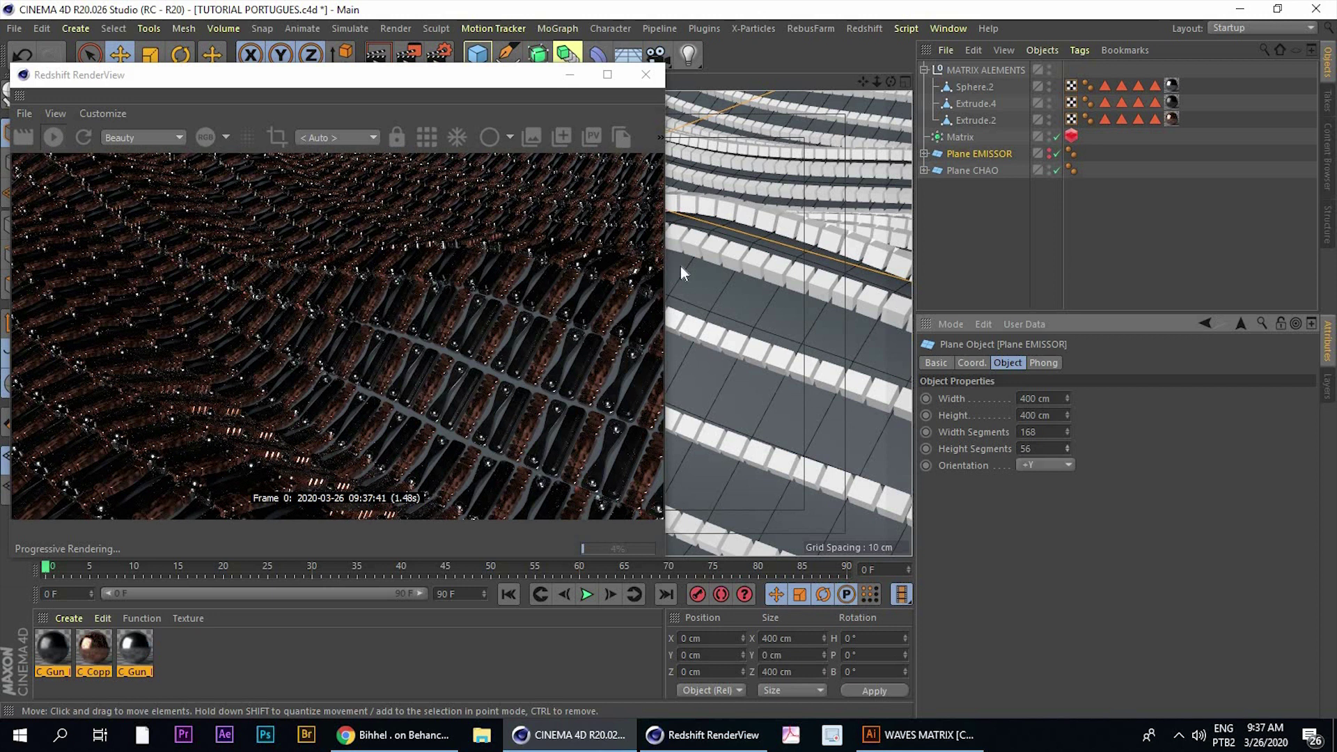
pyautogui.moveTo(726, 273)
pyautogui.keyDown('alt'); pyautogui.mouseDown()
pyautogui.moveTo(697, 272)
pyautogui.moveTo(746, 284)
pyautogui.mouseUp(); pyautogui.keyUp('alt')
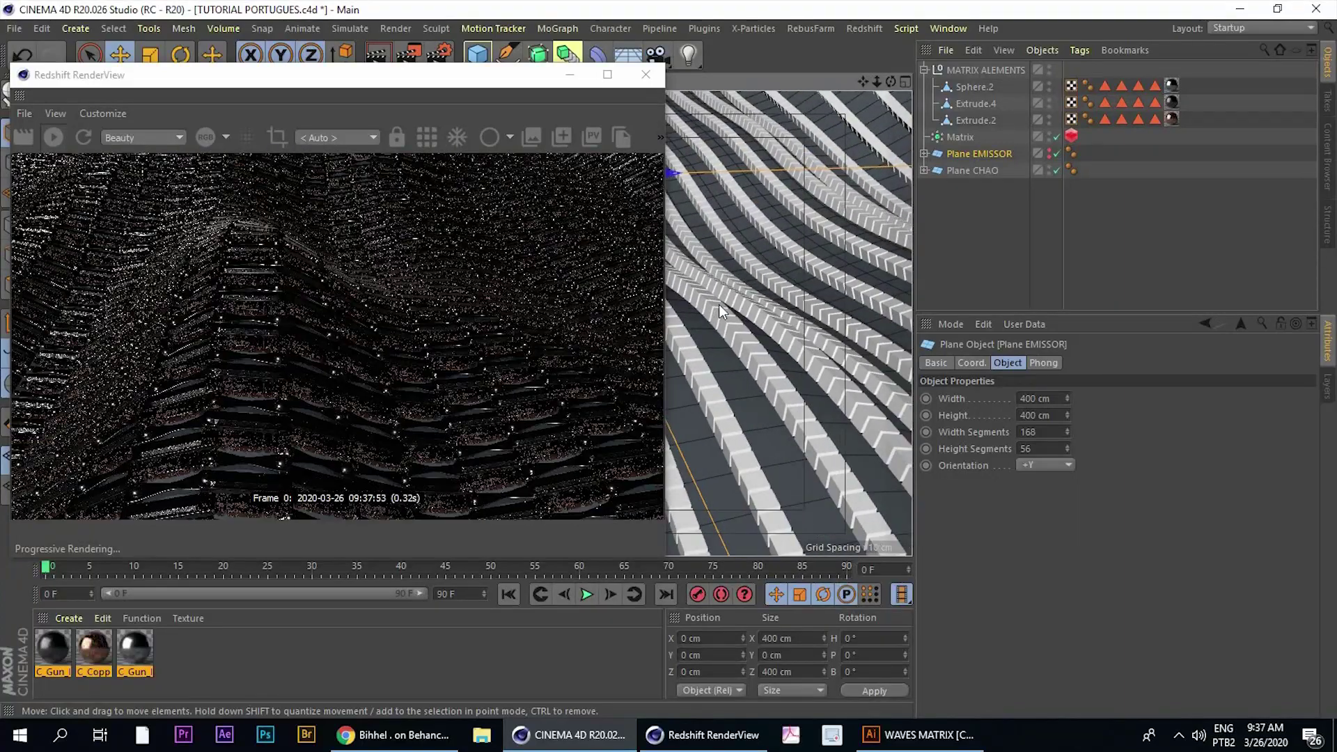
pyautogui.moveTo(720, 303)
pyautogui.keyDown('alt'); pyautogui.mouseDown()
pyautogui.moveTo(666, 275)
pyautogui.moveTo(648, 295)
pyautogui.moveTo(657, 279)
pyautogui.moveTo(674, 286)
pyautogui.mouseUp(); pyautogui.keyUp('alt')
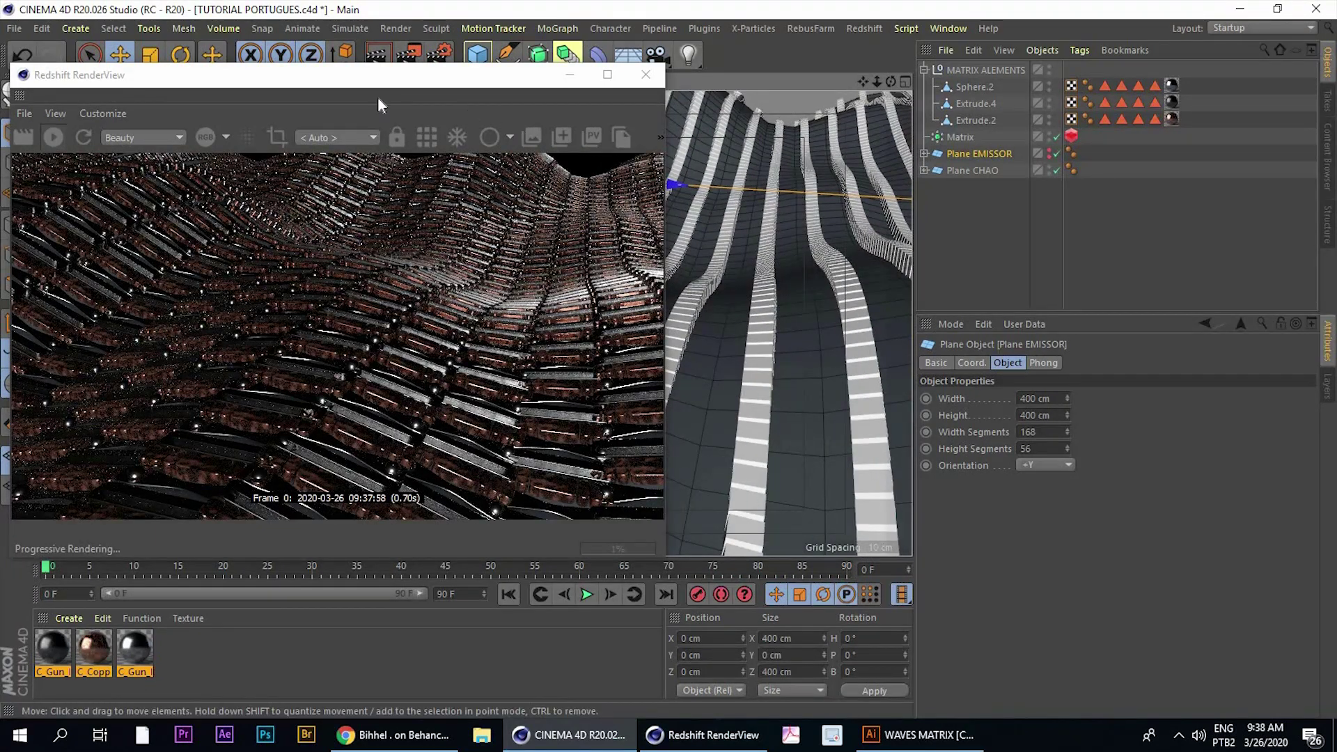
pyautogui.moveTo(378, 105); pyautogui.dragTo(1046, 142)
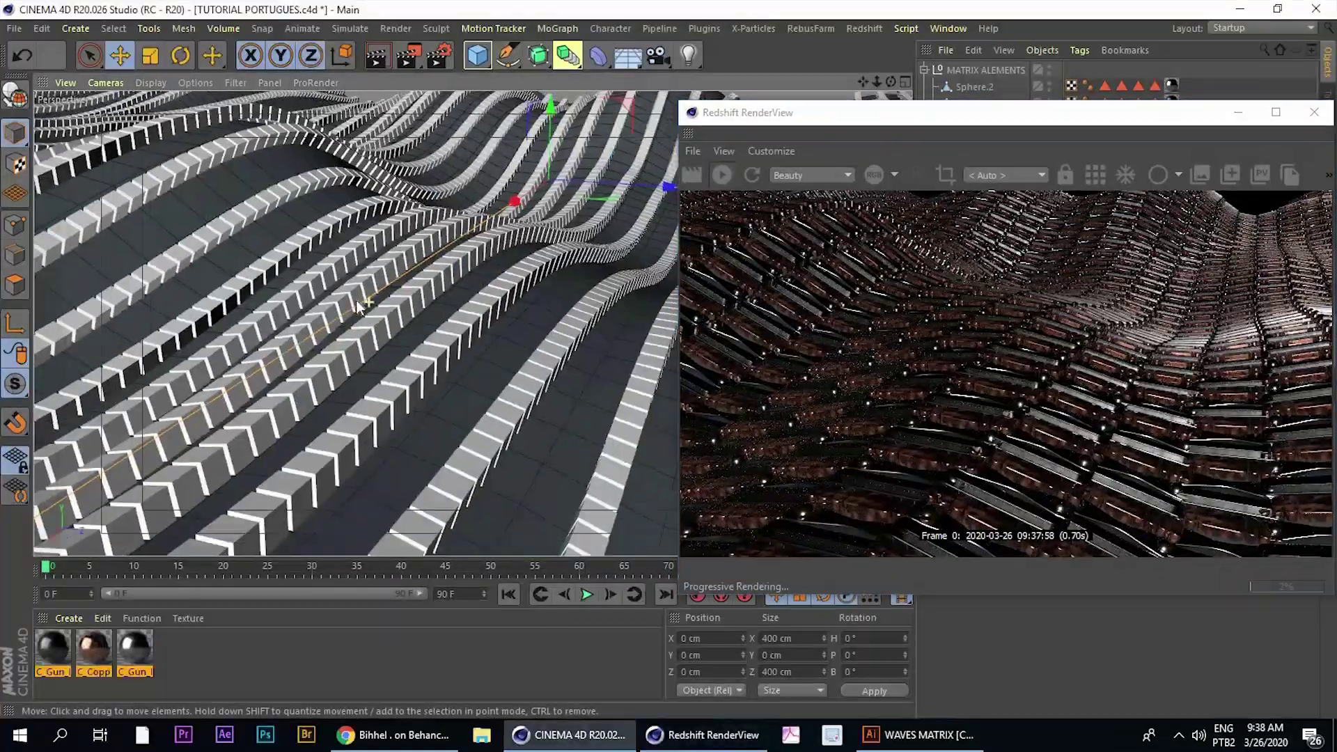
pyautogui.moveTo(359, 307)
pyautogui.keyDown('alt'); pyautogui.mouseDown()
pyautogui.moveTo(464, 315)
pyautogui.moveTo(341, 328)
pyautogui.moveTo(343, 292)
pyautogui.moveTo(374, 298)
pyautogui.moveTo(372, 266)
pyautogui.moveTo(308, 267)
pyautogui.moveTo(340, 294)
pyautogui.mouseUp(); pyautogui.keyUp('alt')
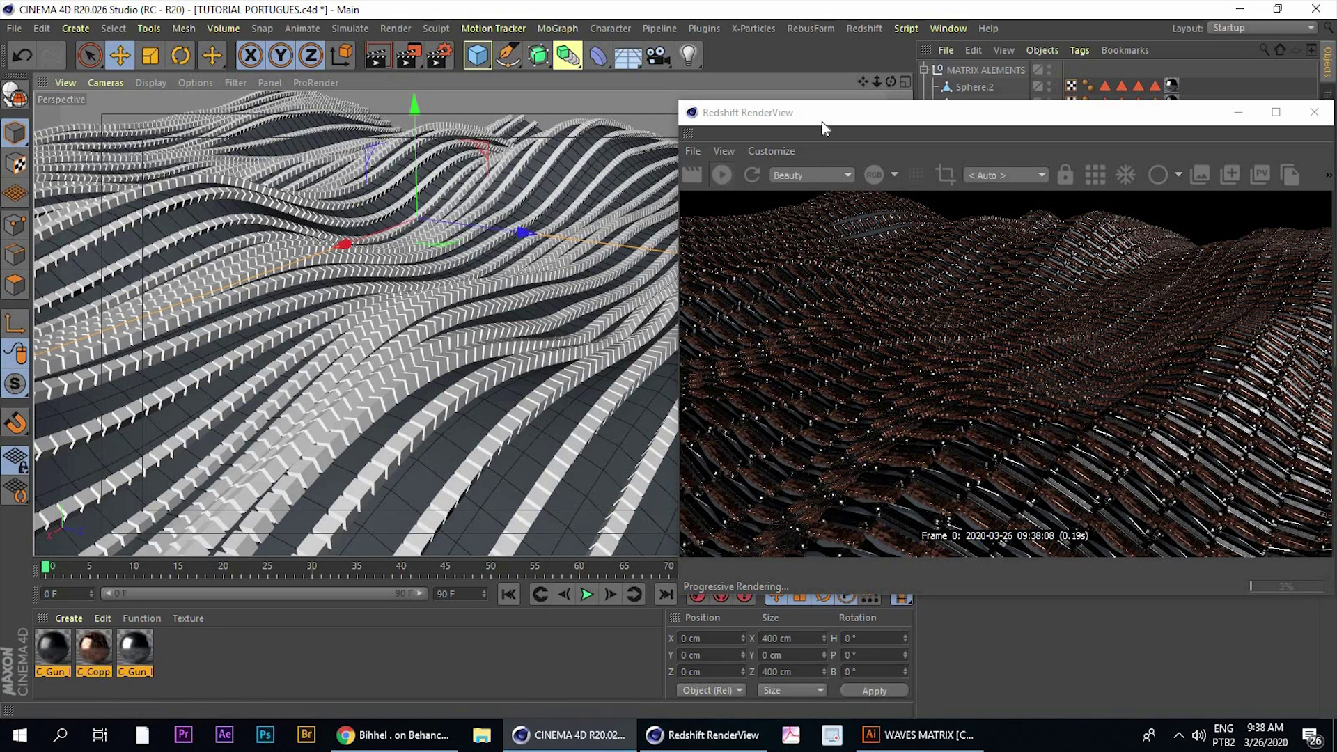
pyautogui.moveTo(941, 115); pyautogui.dragTo(697, 124)
pyautogui.moveTo(532, 124); pyautogui.dragTo(360, 116)
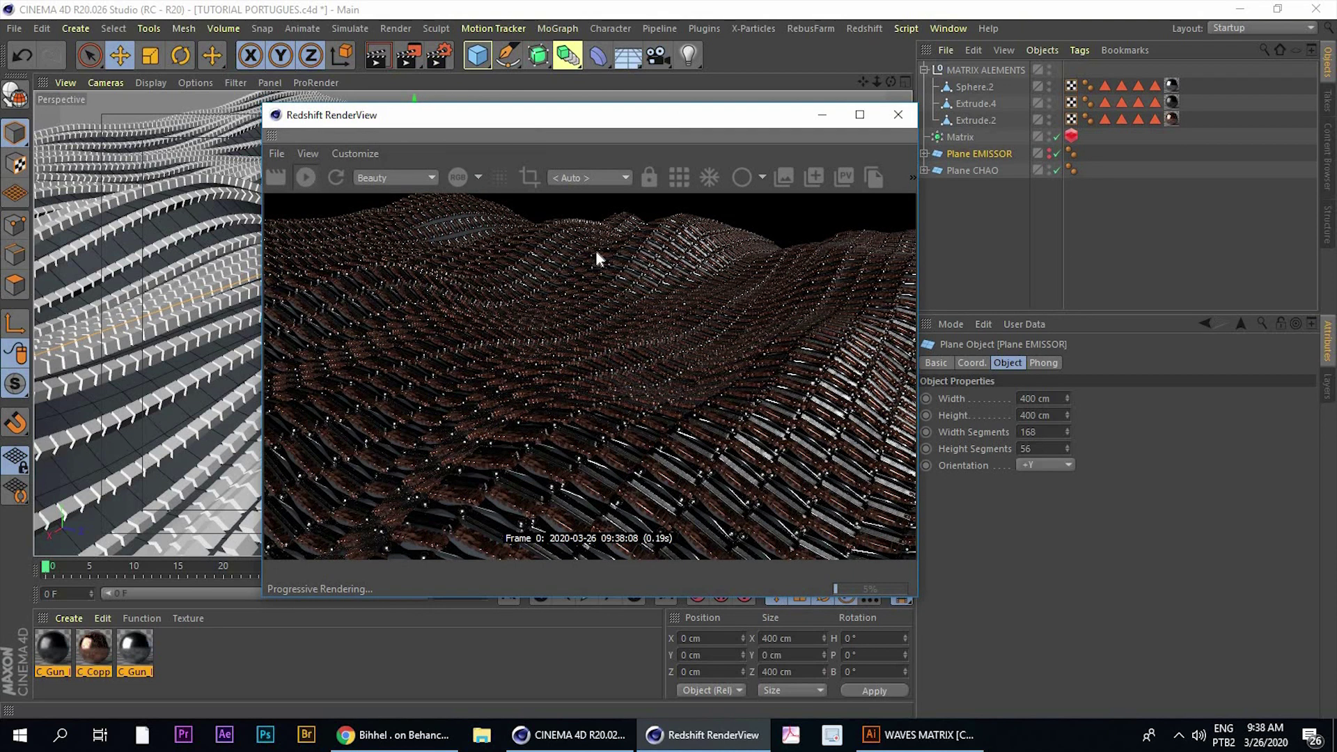
pyautogui.moveTo(455, 115)
pyautogui.mouseDown()
pyautogui.moveTo(668, 176)
pyautogui.moveTo(255, 125)
pyautogui.mouseUp()
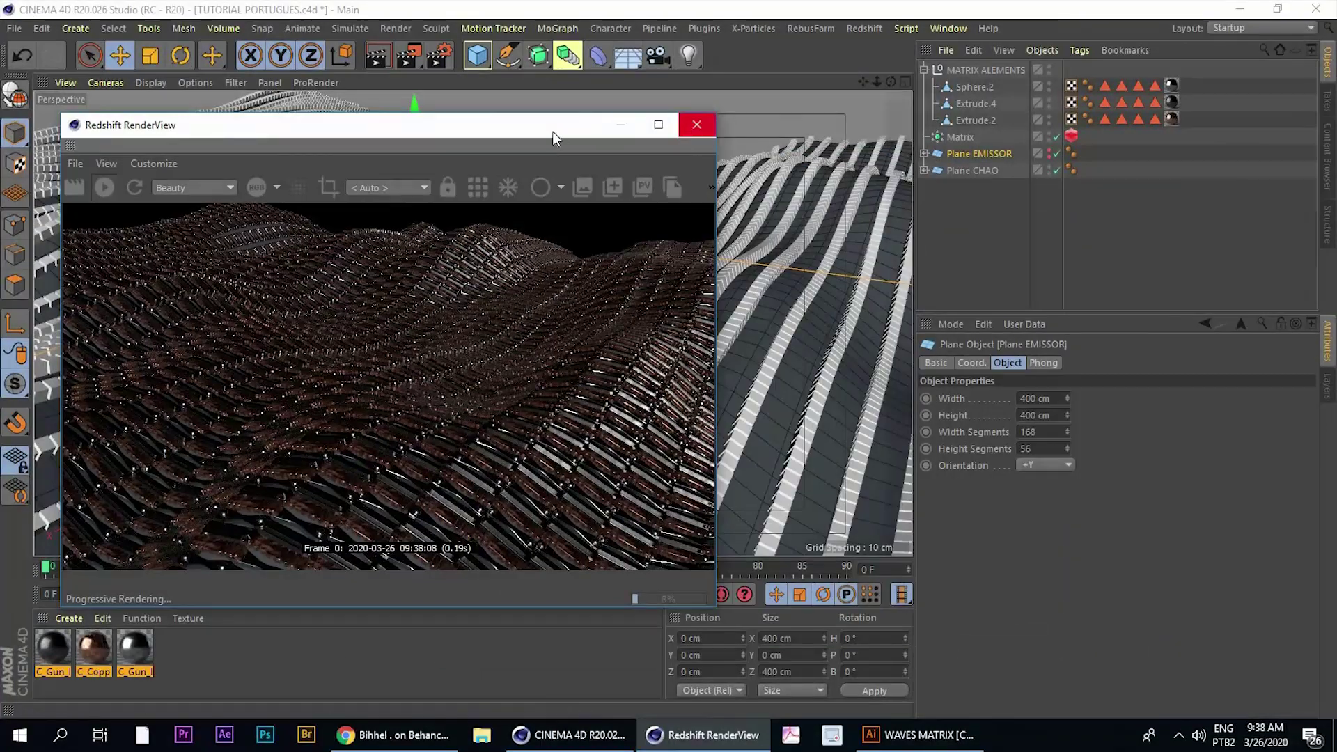
pyautogui.moveTo(523, 103); pyautogui.dragTo(498, 72)
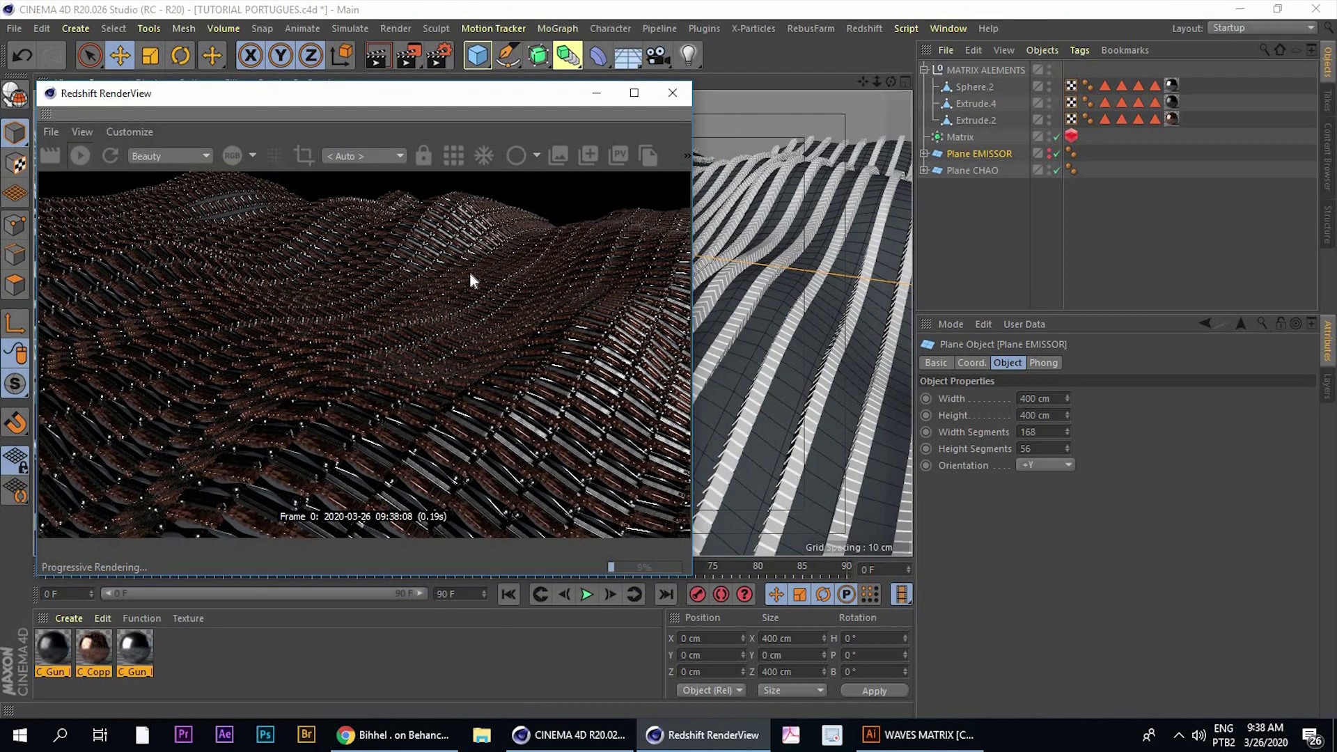
# Add a Redshift Dome Light using hdri/wharehouse/carpentry_shop_02_4k.hdr, declining to copy the file
pyautogui.click(867, 31)
pyautogui.moveTo(908, 69)
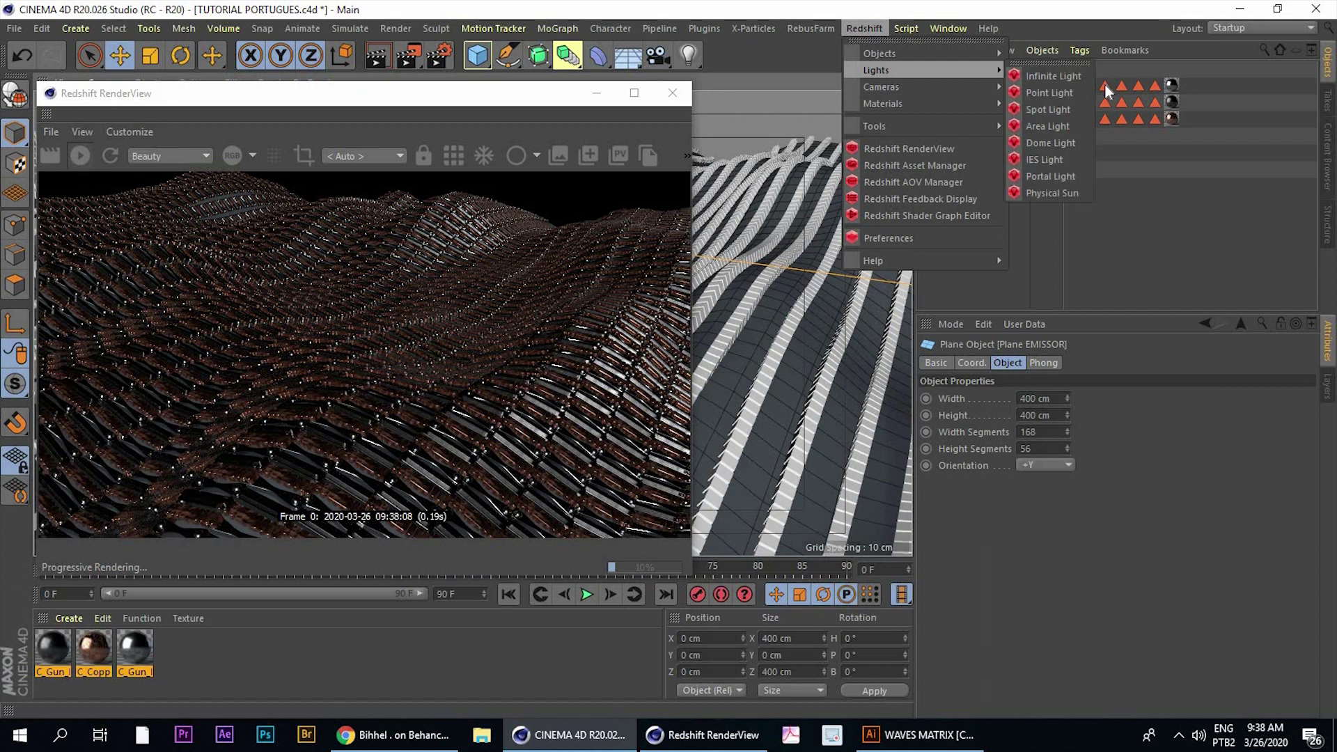
pyautogui.click(1056, 143)
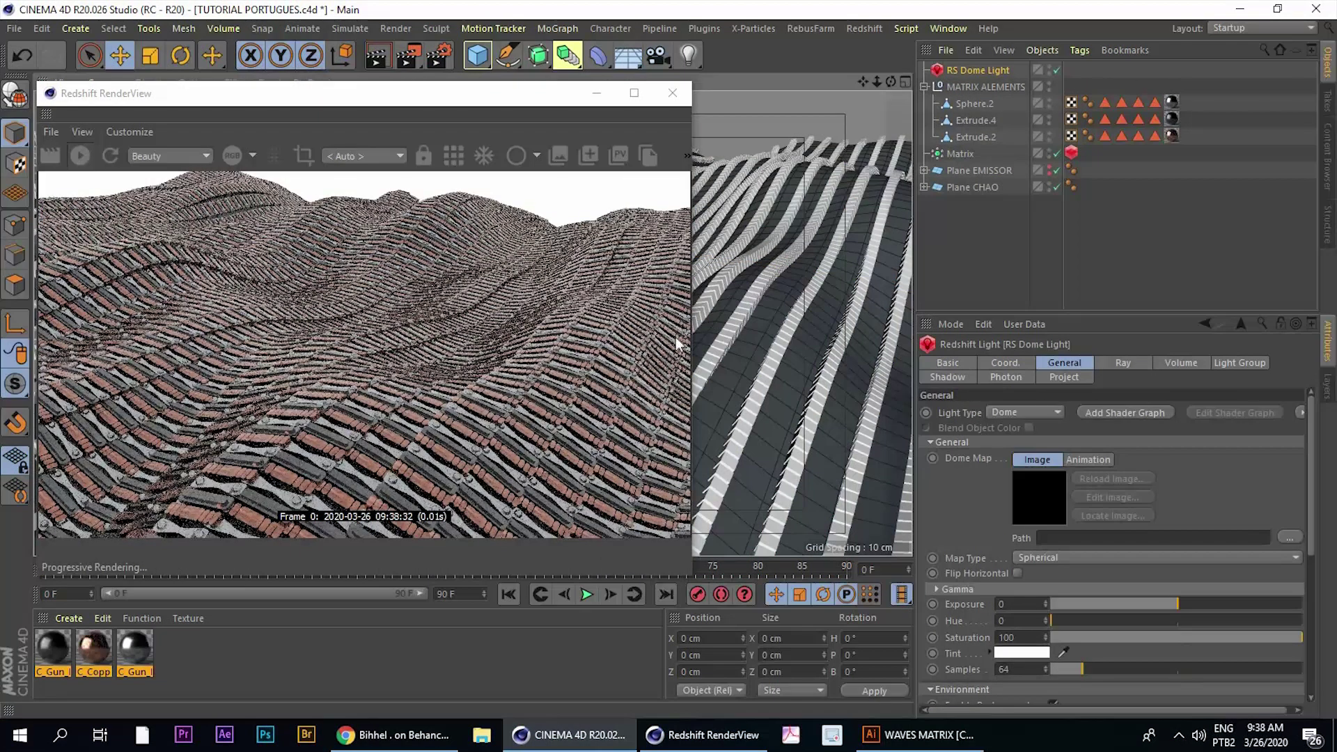
pyautogui.click(1290, 538)
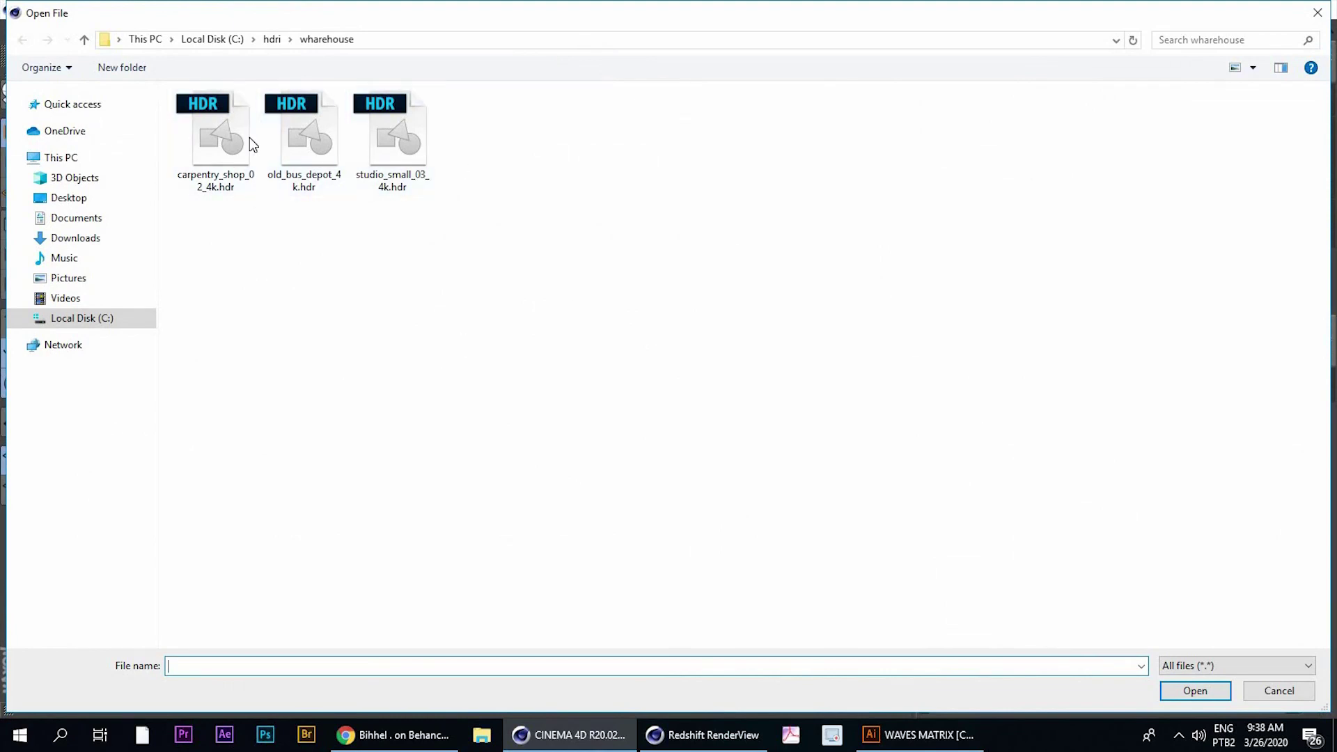
pyautogui.press('BackSpace')
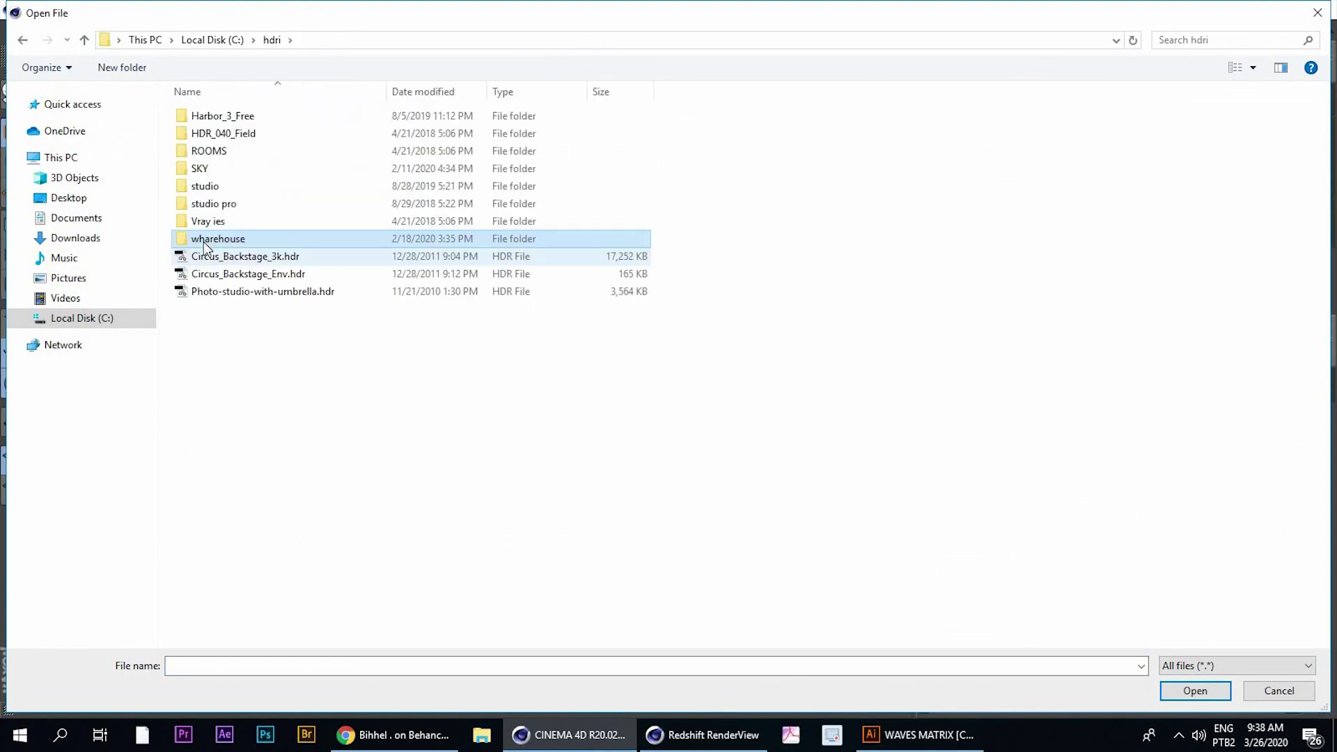
pyautogui.doubleClick(209, 245)
pyautogui.click(229, 166)
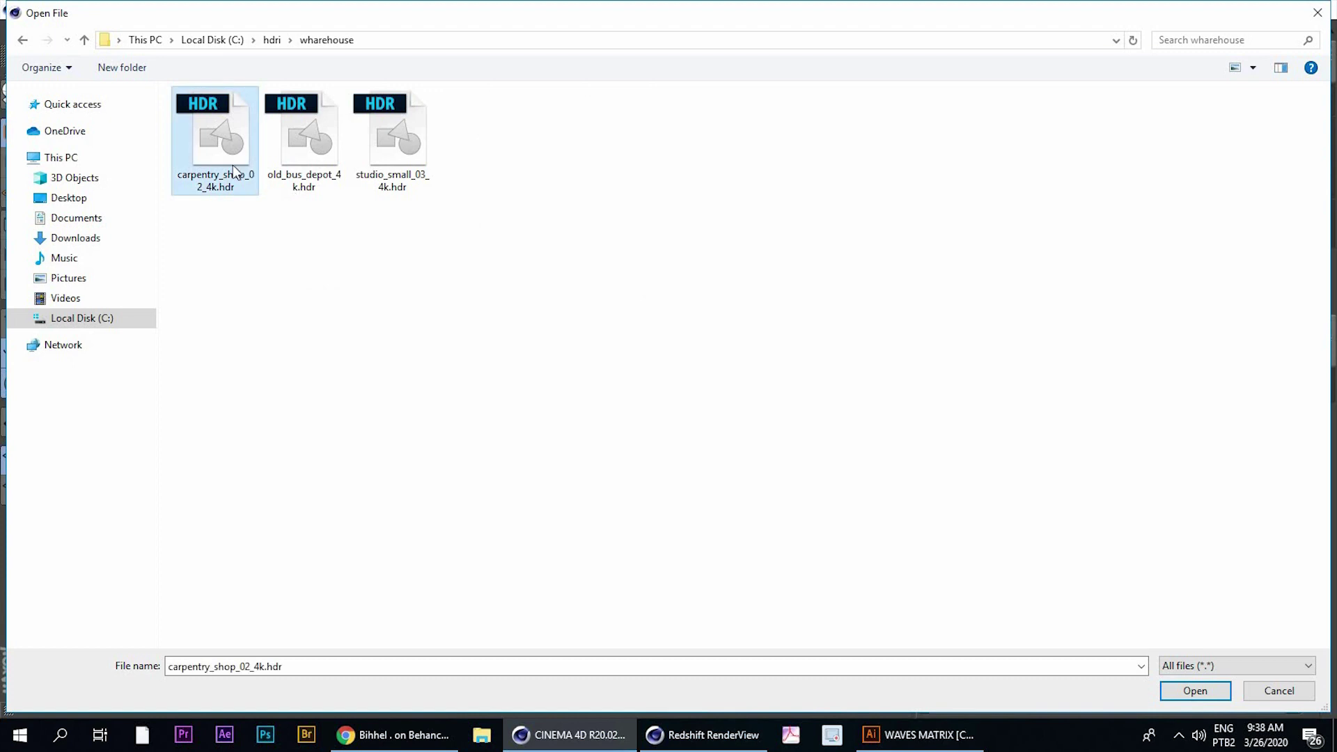
pyautogui.press('Return')
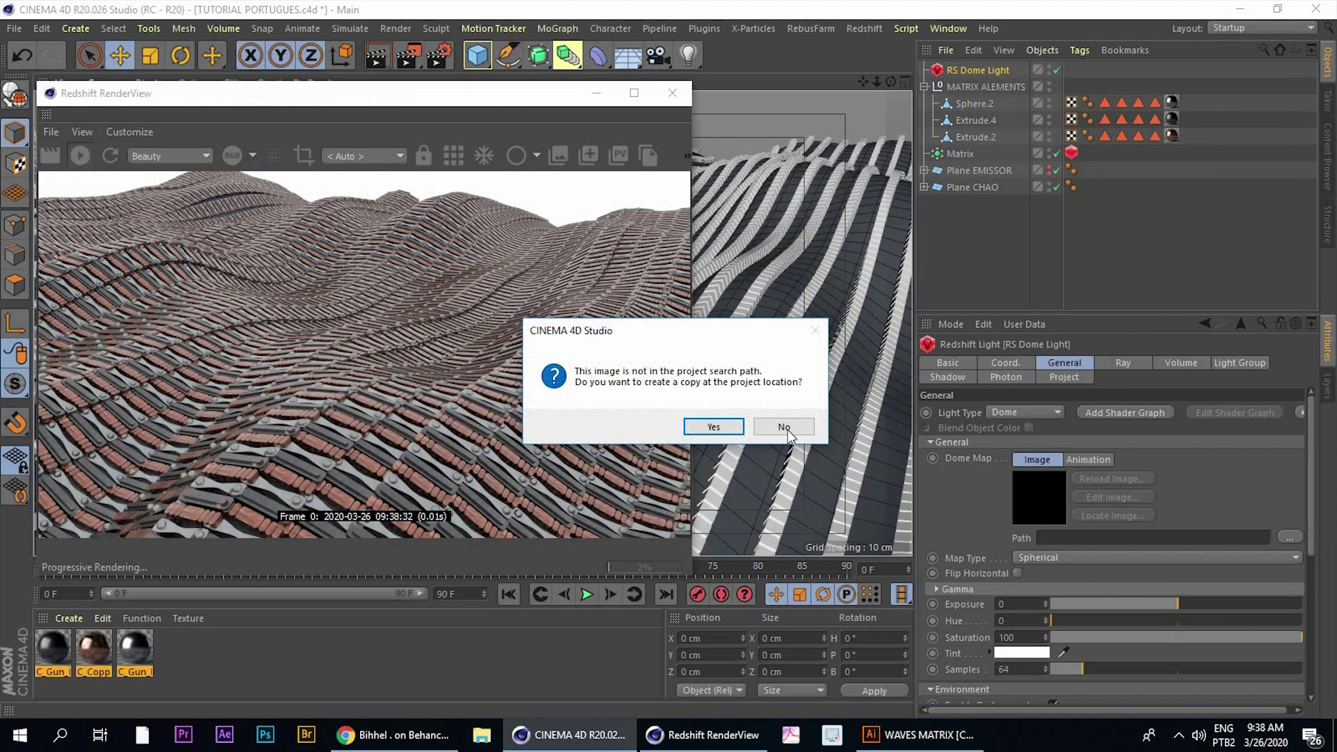
pyautogui.click(784, 428)
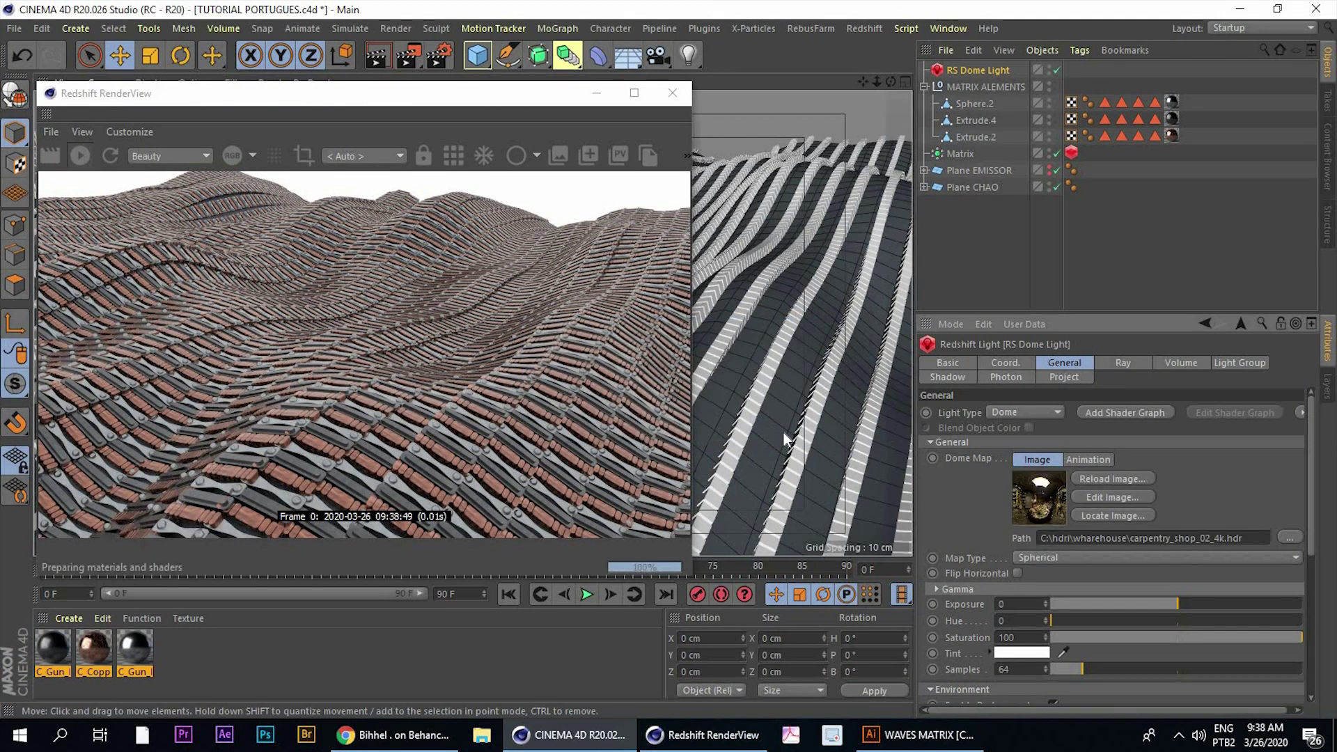
# Browse the dome map folder but keep carpentry_shop_02_4k.hdr, and move the RenderView lower right
pyautogui.moveTo(408, 104)
pyautogui.mouseDown()
pyautogui.moveTo(611, 182)
pyautogui.moveTo(506, 111)
pyautogui.mouseUp()
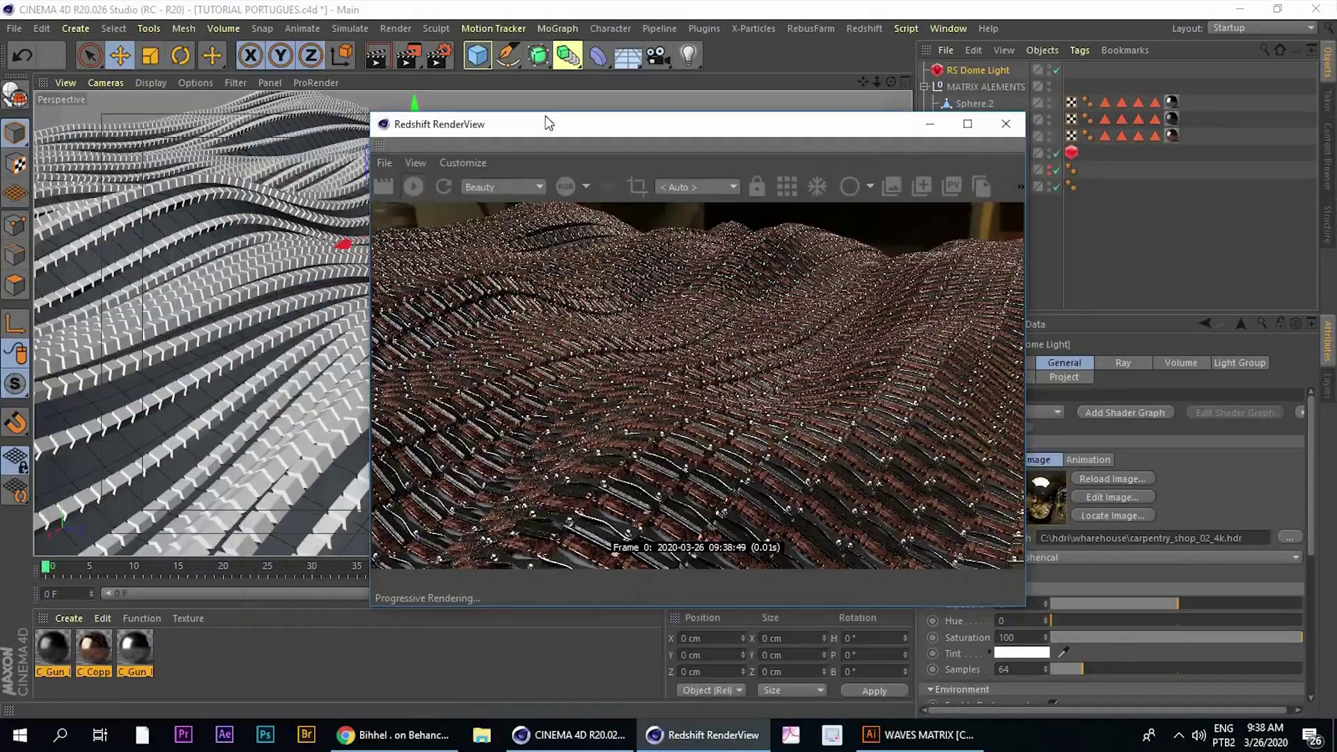
pyautogui.click(1289, 539)
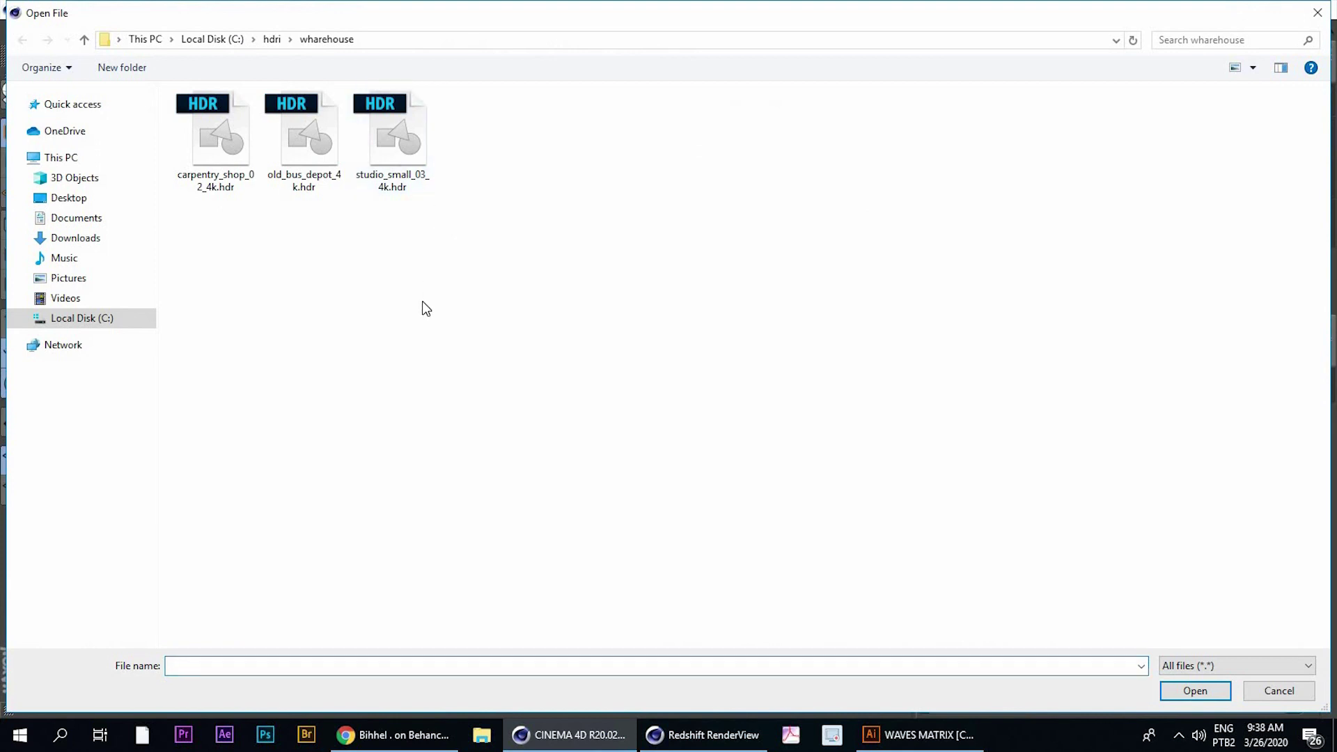
pyautogui.hotkey('alt', 'Up')
pyautogui.press('Return')
pyautogui.press('Escape')
pyautogui.click(470, 115)
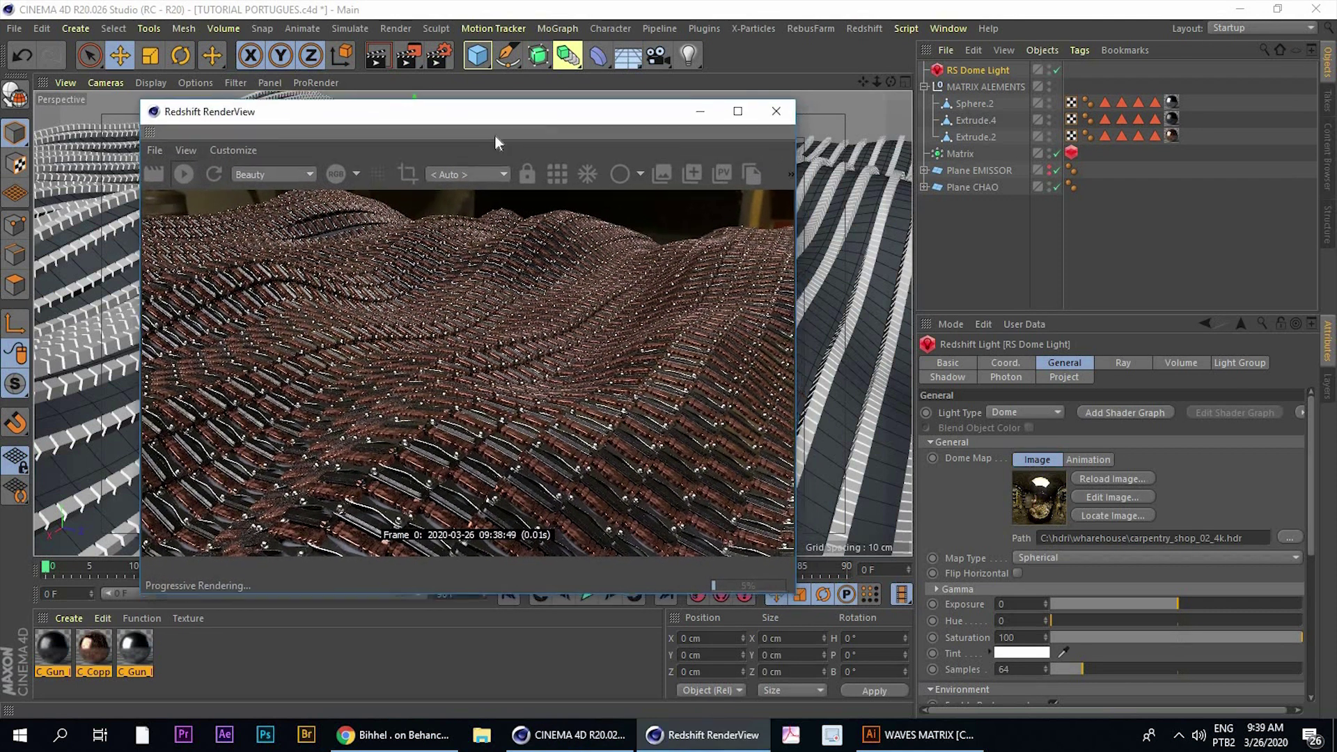
pyautogui.moveTo(470, 115); pyautogui.dragTo(953, 182)
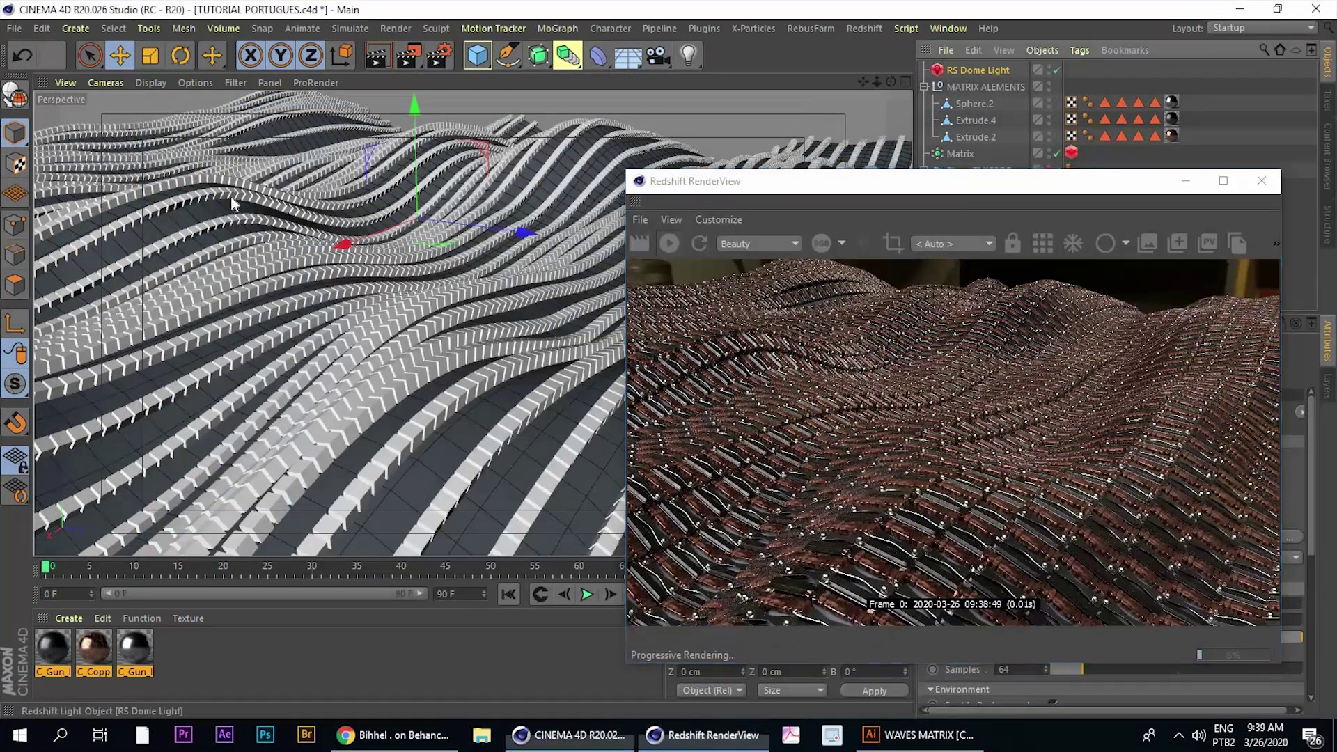
# Rotate the dome light to about -113.108° bank
pyautogui.press('r')
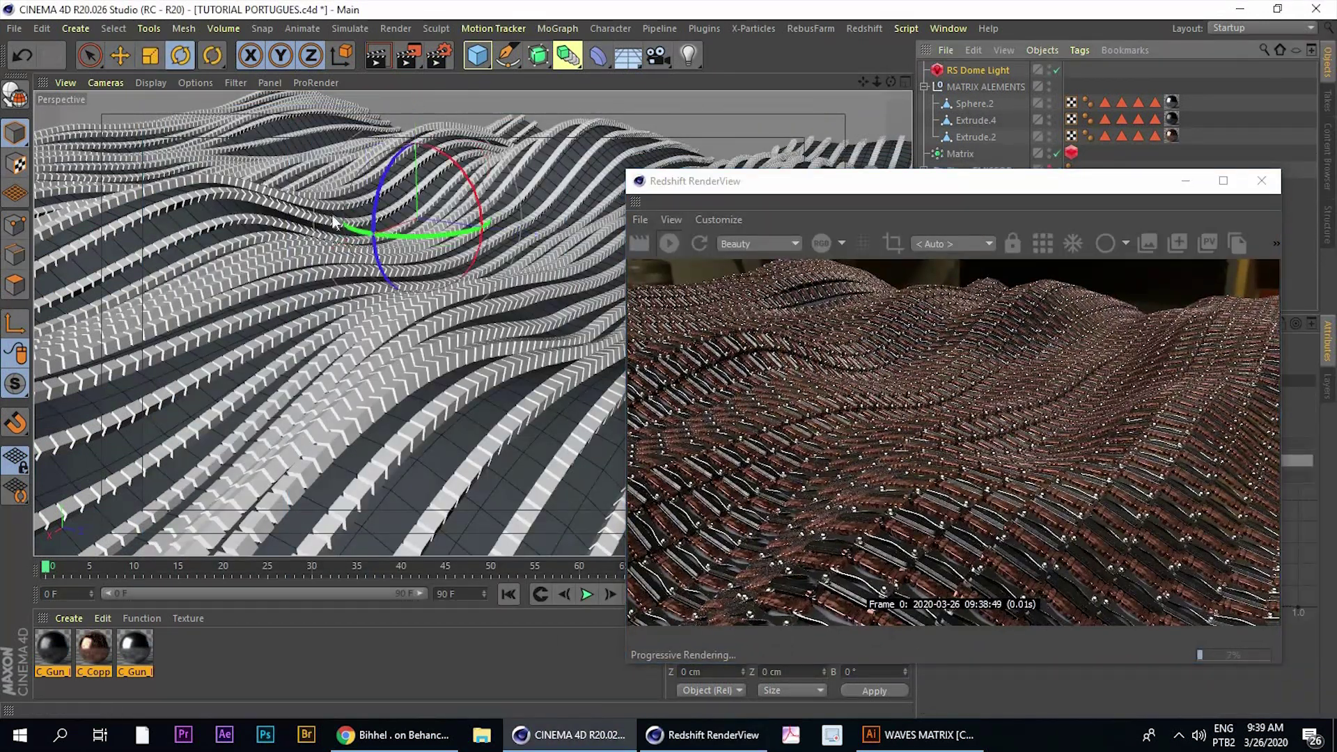
pyautogui.moveTo(357, 233)
pyautogui.mouseDown()
pyautogui.moveTo(467, 236)
pyautogui.moveTo(415, 169)
pyautogui.moveTo(393, 7)
pyautogui.mouseUp()
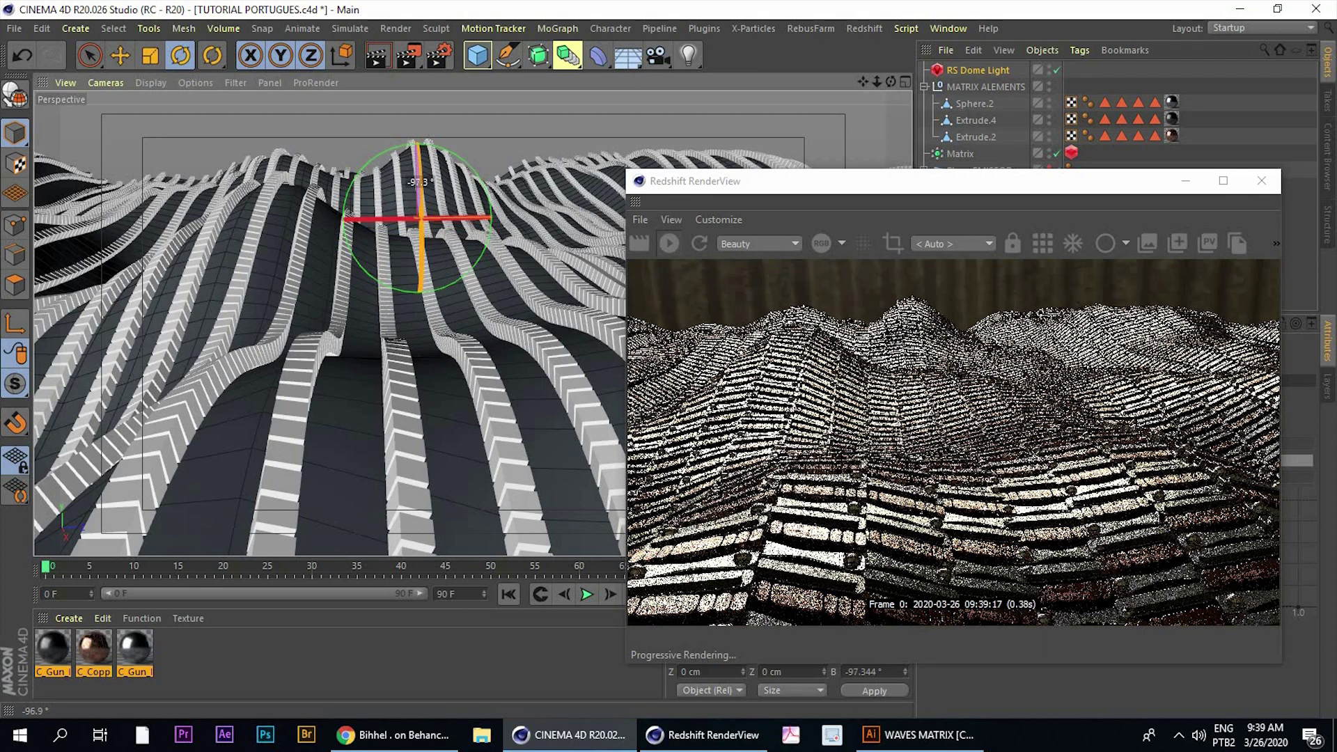
pyautogui.moveTo(393, 7); pyautogui.dragTo(393, 4)
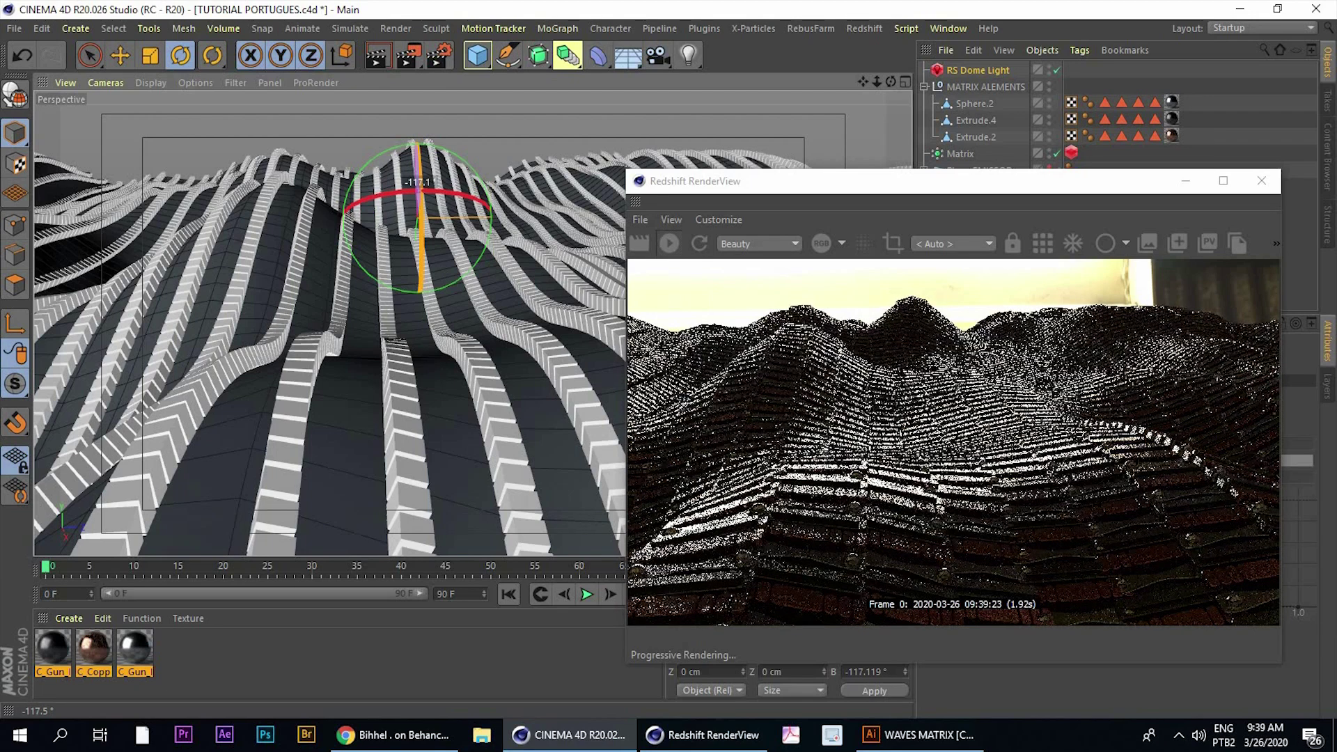
pyautogui.moveTo(394, 5); pyautogui.dragTo(393, 5)
pyautogui.moveTo(446, 253)
pyautogui.mouseDown()
pyautogui.moveTo(433, 378)
pyautogui.moveTo(473, 389)
pyautogui.moveTo(519, 378)
pyautogui.moveTo(474, 355)
pyautogui.mouseUp()
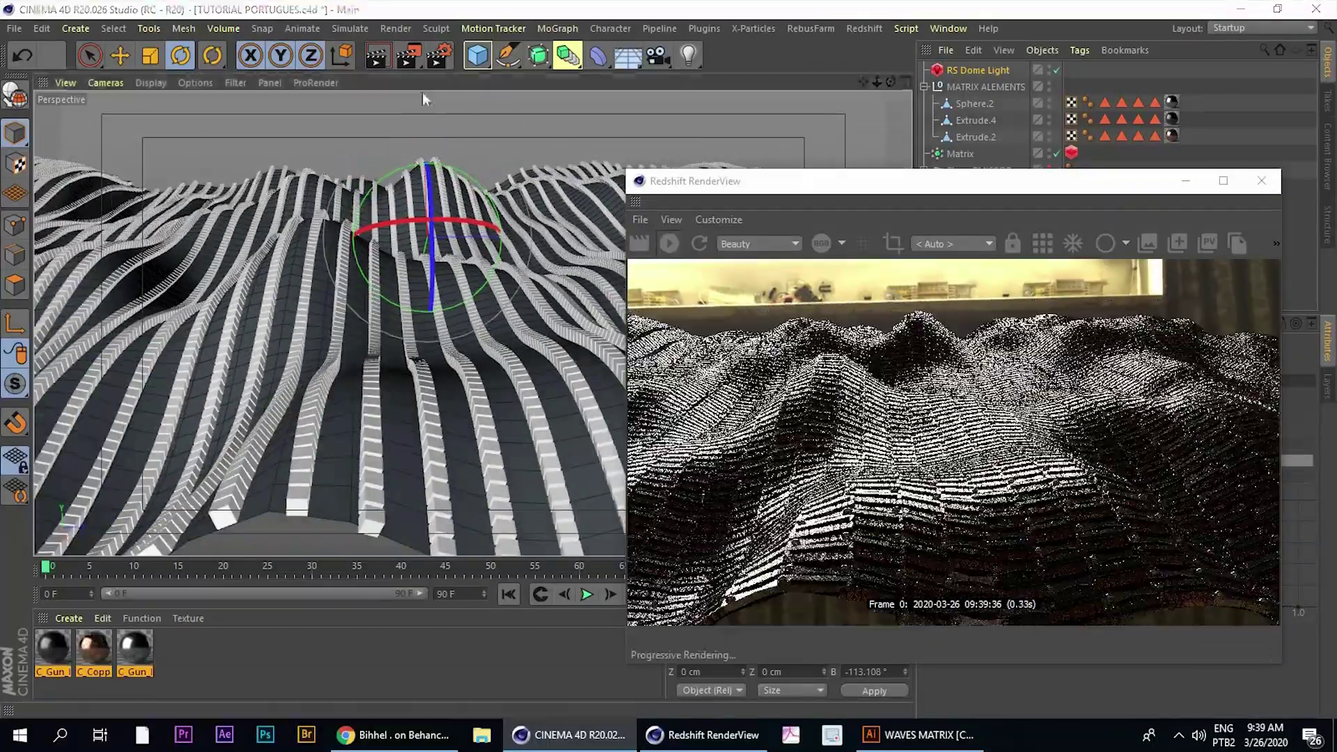
pyautogui.moveTo(836, 181); pyautogui.dragTo(406, 86)
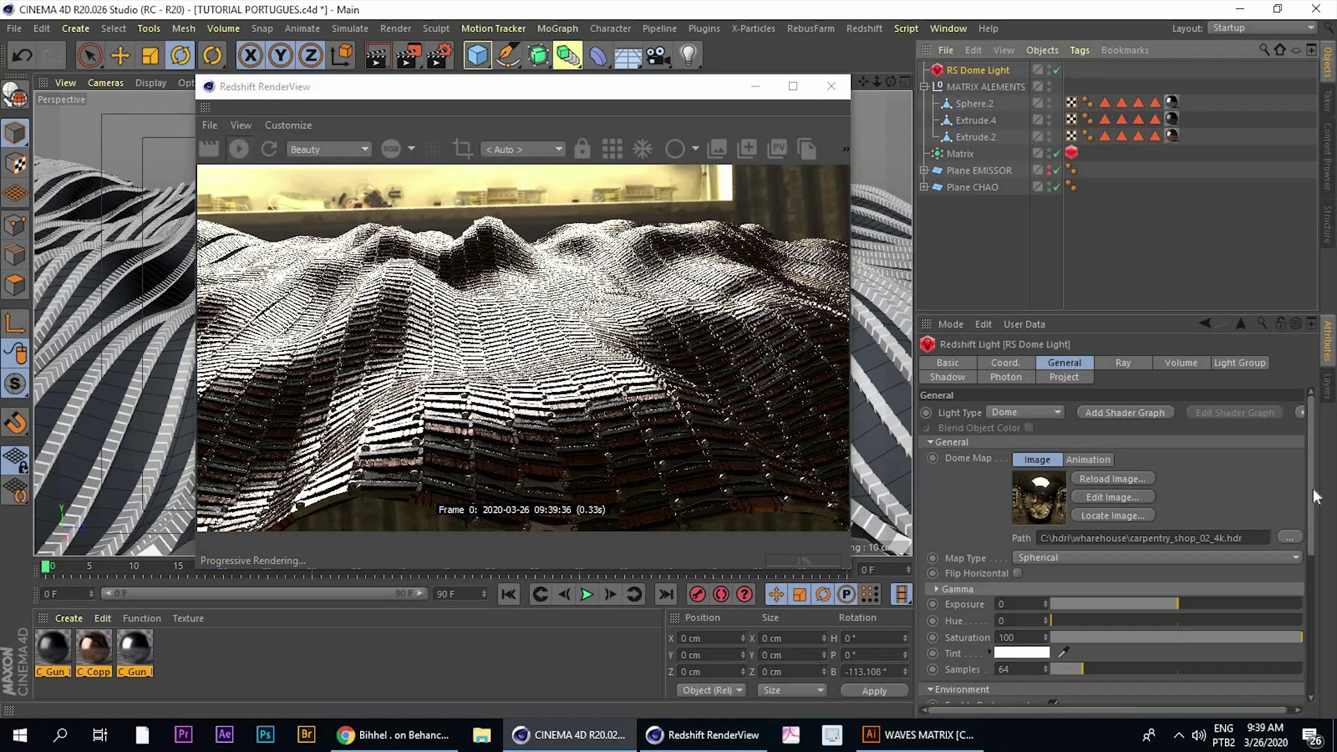
# Lower the RS Dome Light exposure to -2.482 for a darker, moodier render
pyautogui.scroll(-2, 1314, 463)
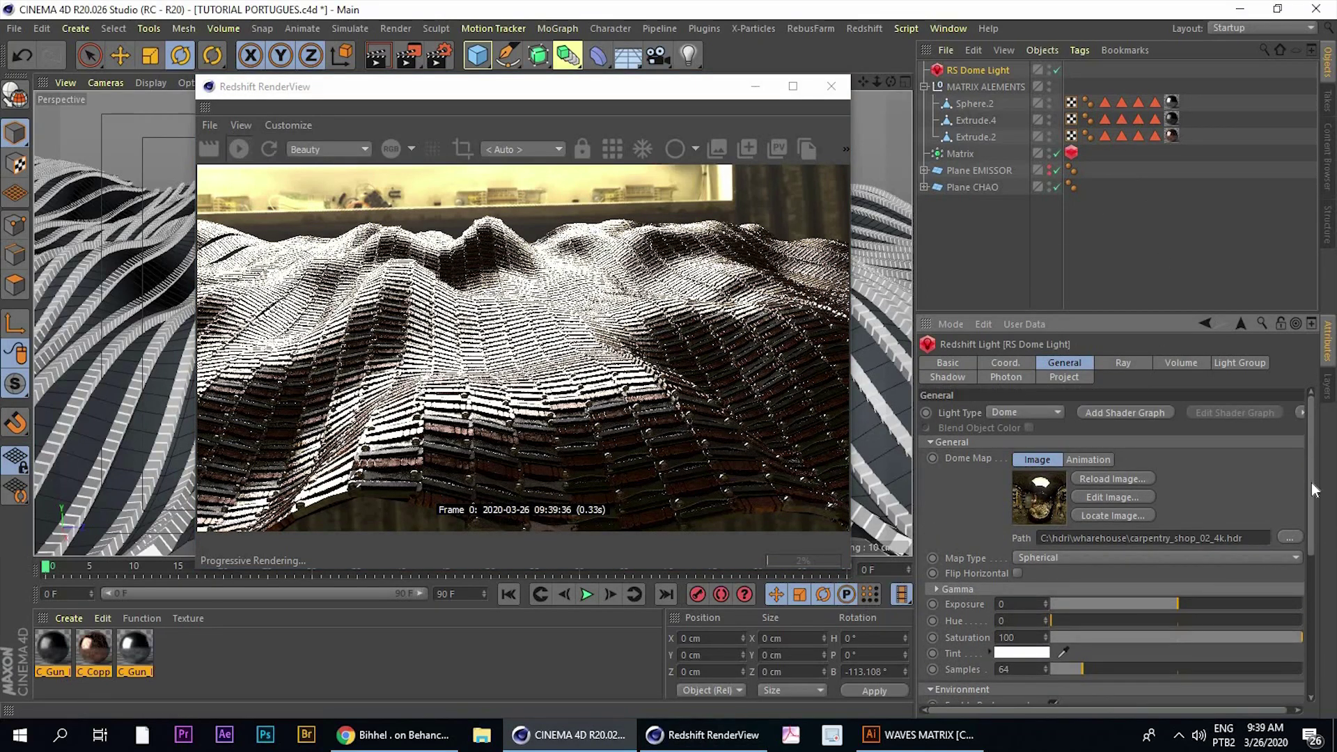
pyautogui.scroll(-3, 1314, 489)
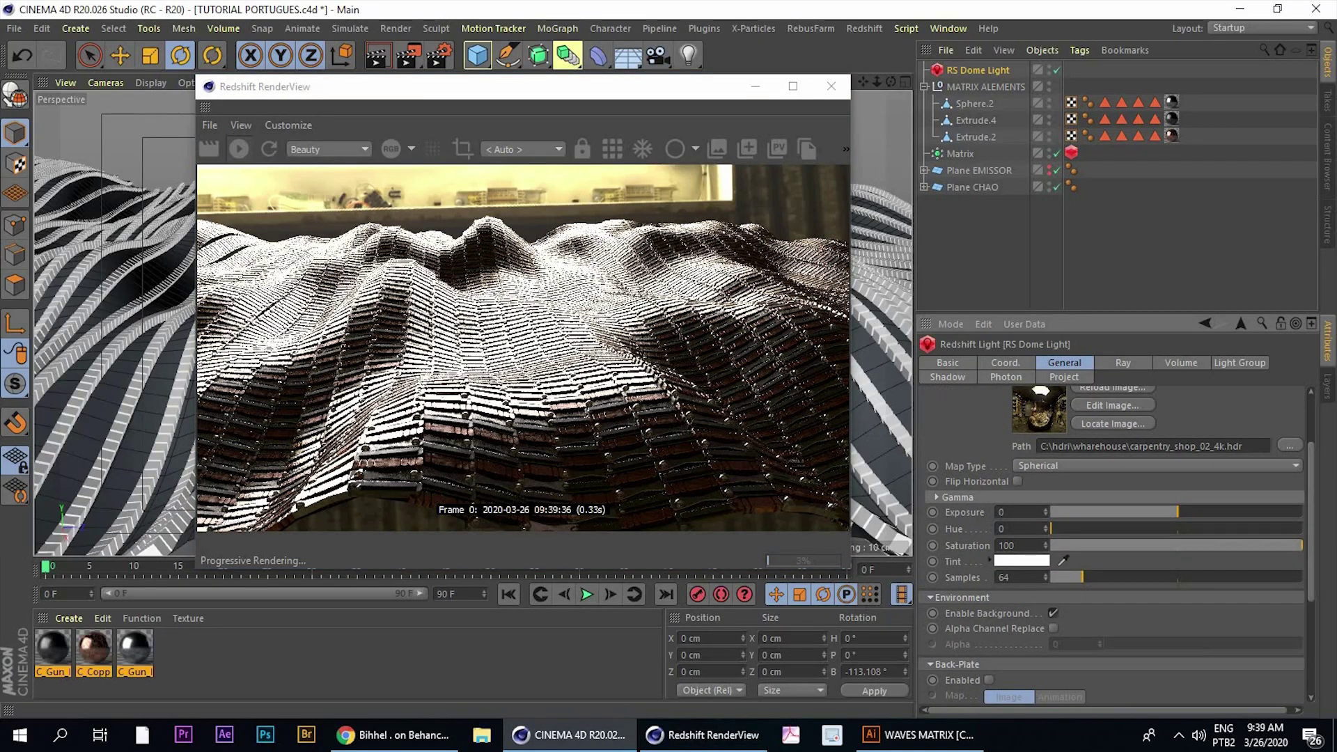
pyautogui.moveTo(1163, 509); pyautogui.dragTo(1148, 508)
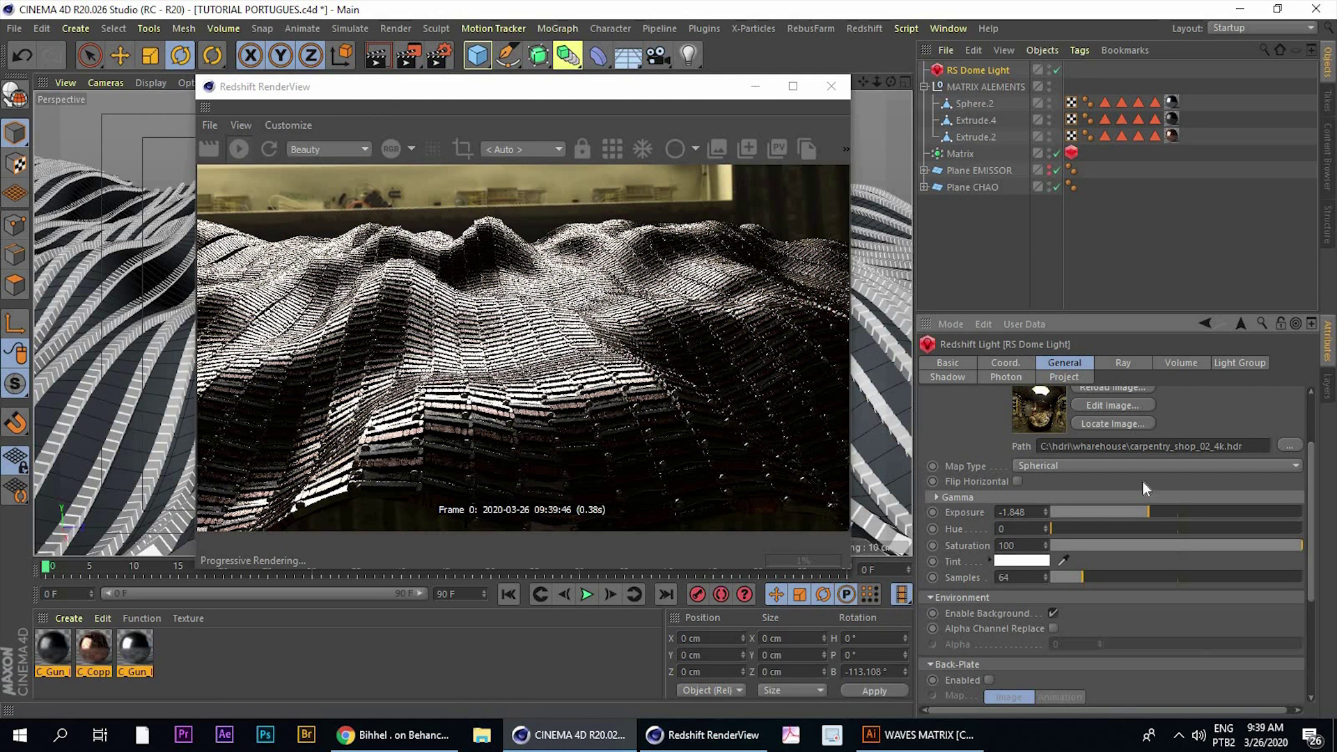
pyautogui.click(1138, 515)
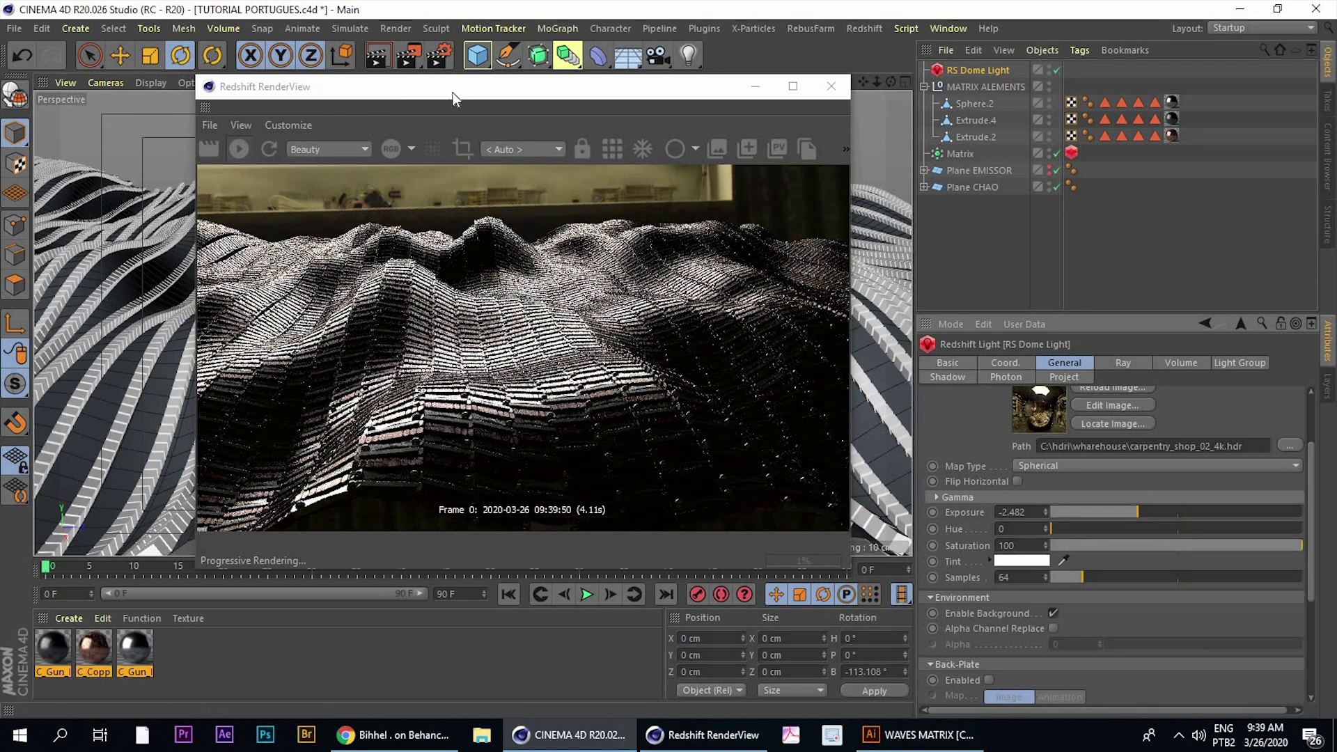
# Reposition the RenderView window to uncover the viewport and the rotation gizmo
pyautogui.moveTo(506, 86); pyautogui.dragTo(675, 103)
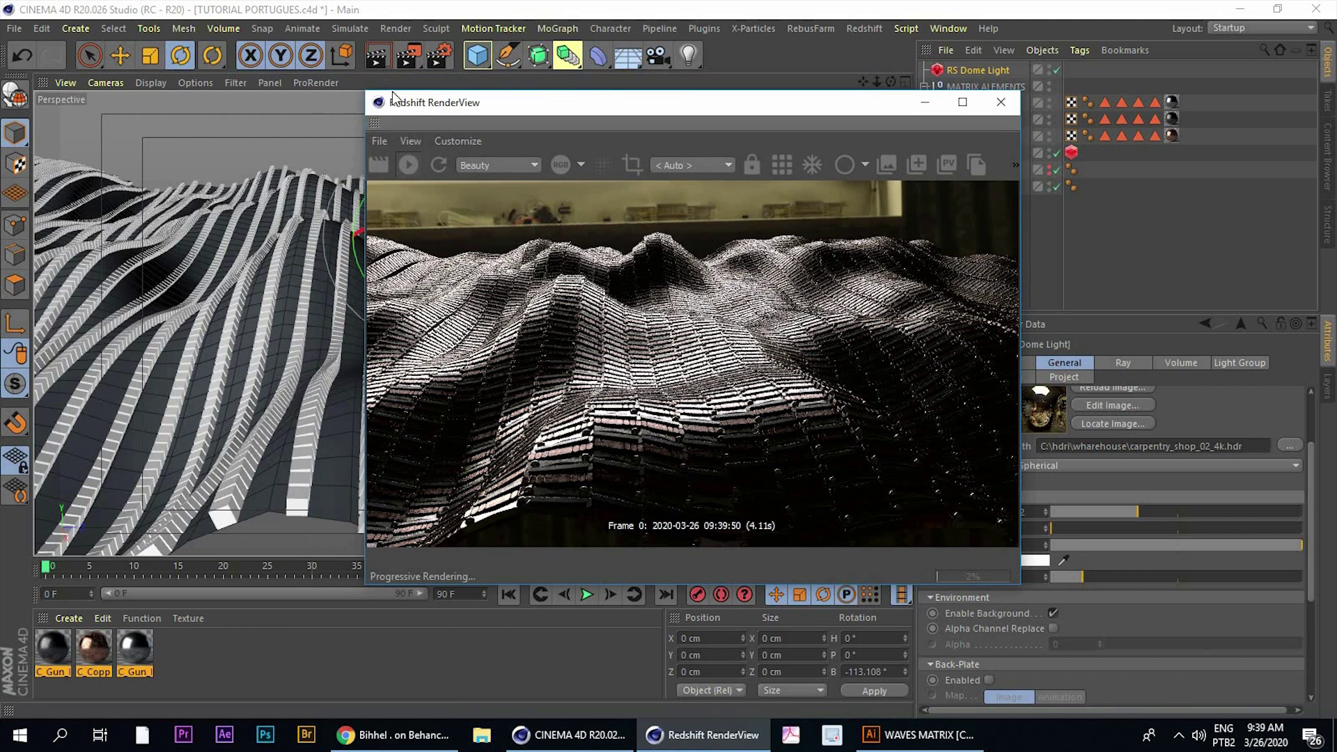
pyautogui.moveTo(392, 93); pyautogui.dragTo(83, 70)
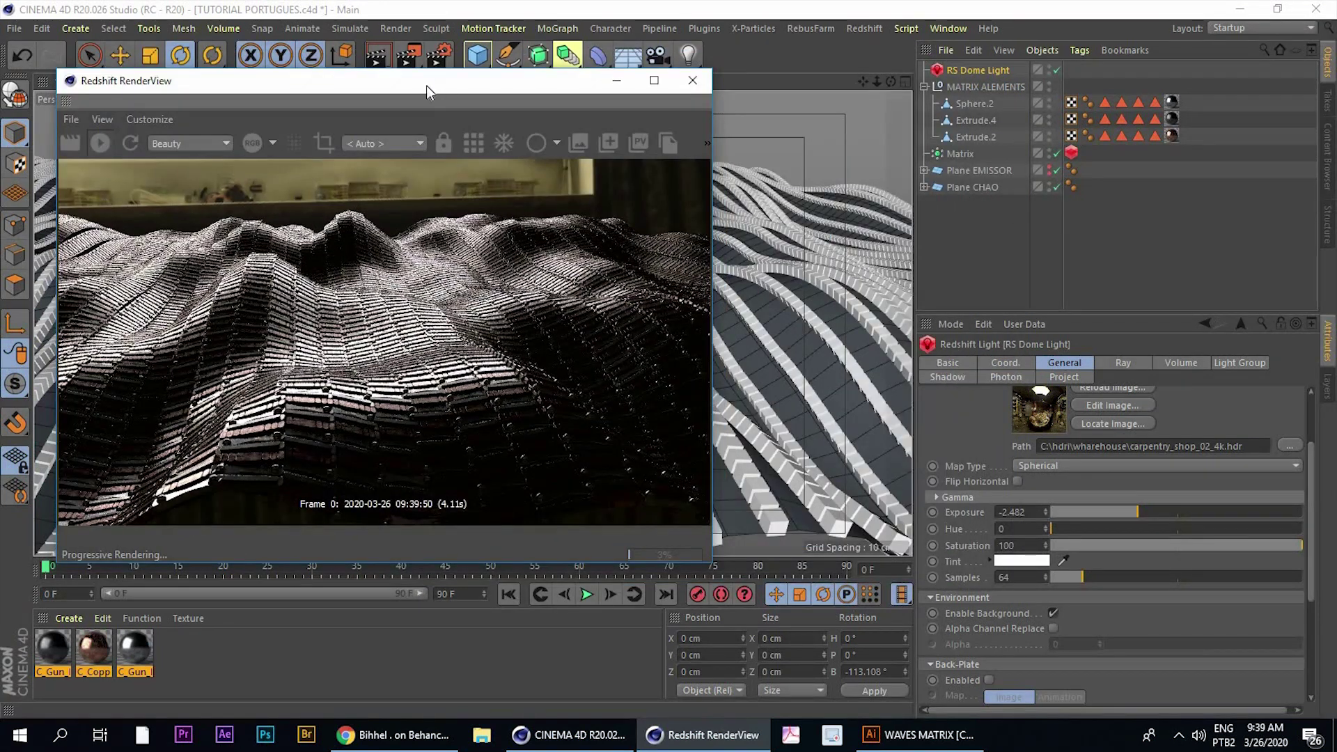
pyautogui.moveTo(416, 87); pyautogui.dragTo(701, 109)
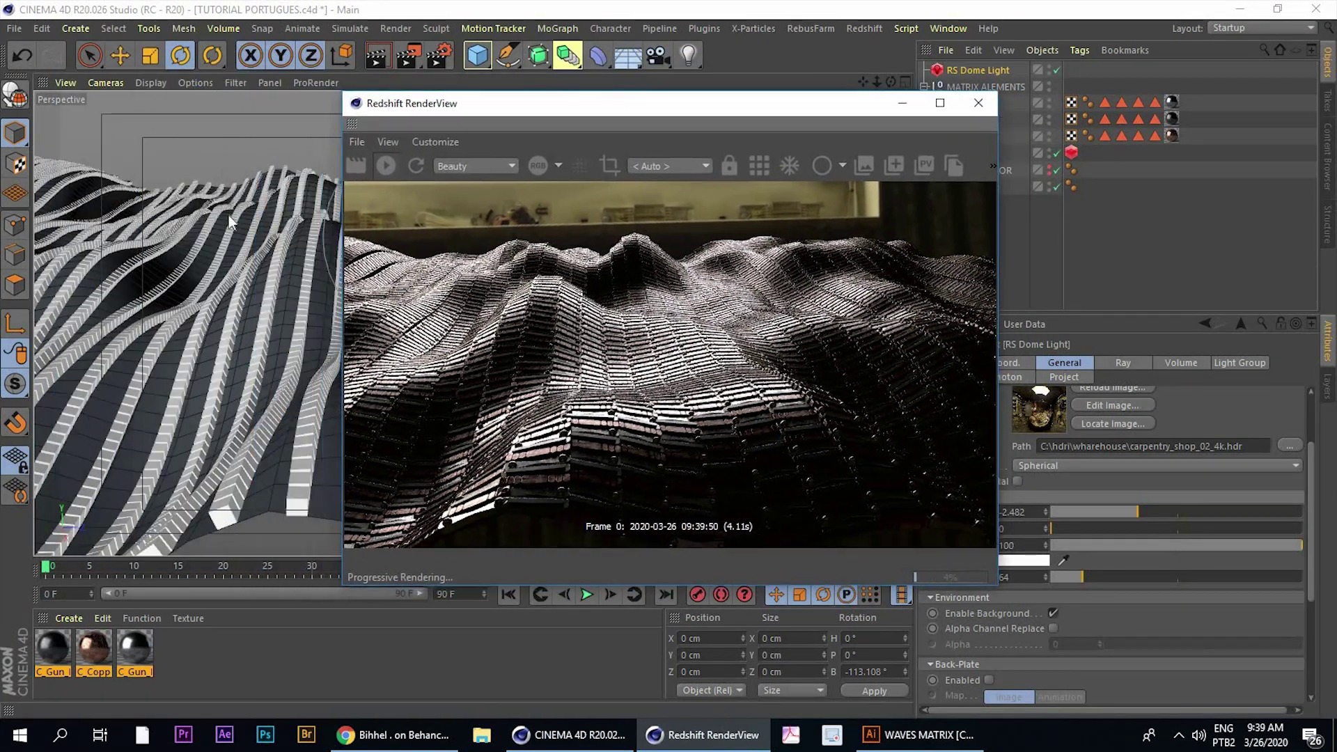
pyautogui.moveTo(566, 108); pyautogui.dragTo(805, 118)
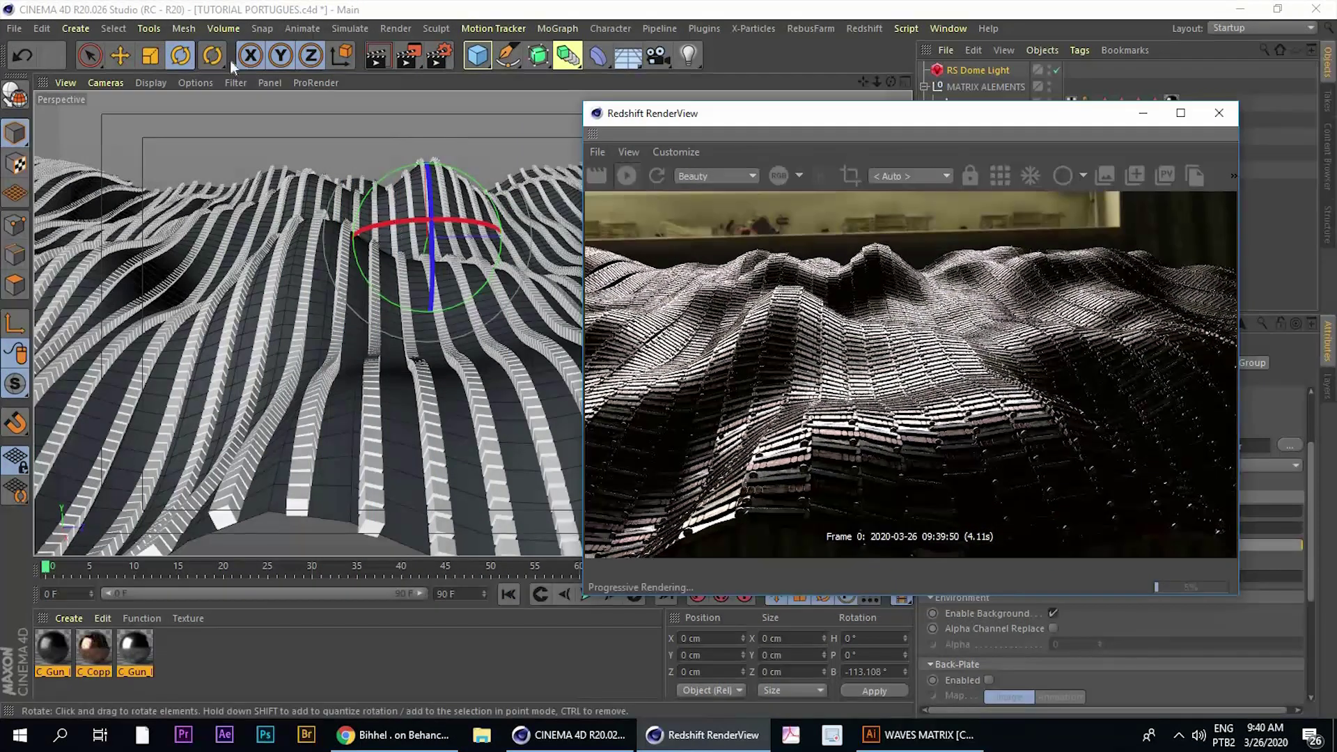
# Rotate the dome light to about H -26°, P -0.5°, B -112°, orbiting to check the lighting
pyautogui.moveTo(376, 244)
pyautogui.mouseDown()
pyautogui.moveTo(419, 253)
pyautogui.moveTo(382, 252)
pyautogui.mouseUp()
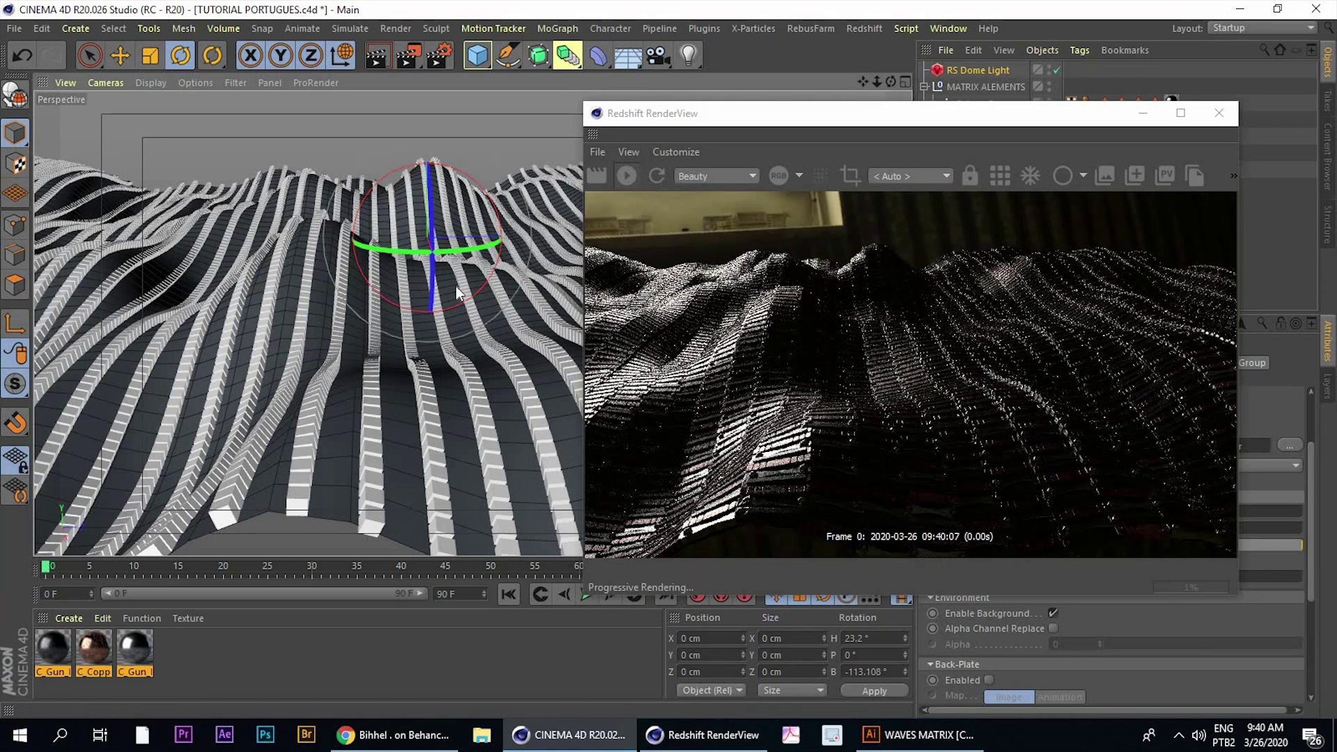
pyautogui.moveTo(310, 278)
pyautogui.keyDown('alt'); pyautogui.mouseDown()
pyautogui.moveTo(379, 281)
pyautogui.moveTo(411, 257)
pyautogui.moveTo(311, 244)
pyautogui.mouseUp(); pyautogui.keyUp('alt')
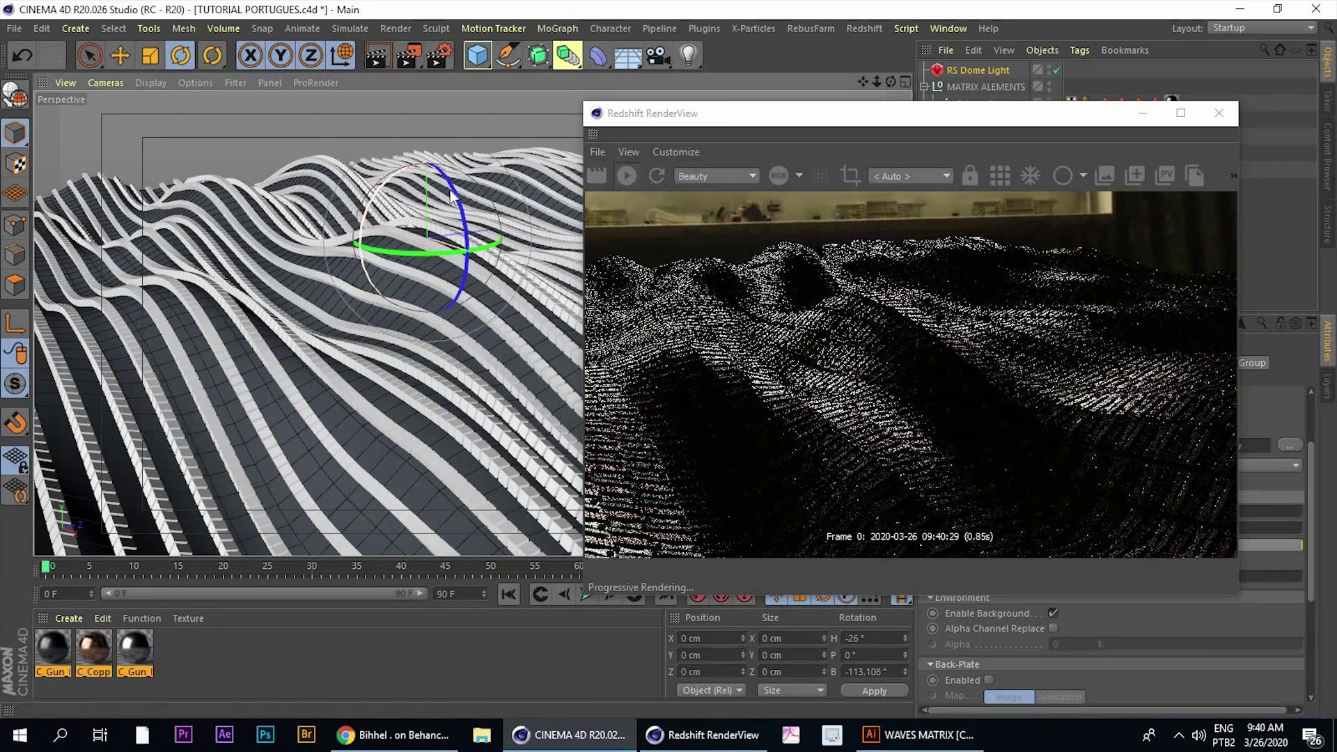
pyautogui.moveTo(453, 210); pyautogui.dragTo(451, 215)
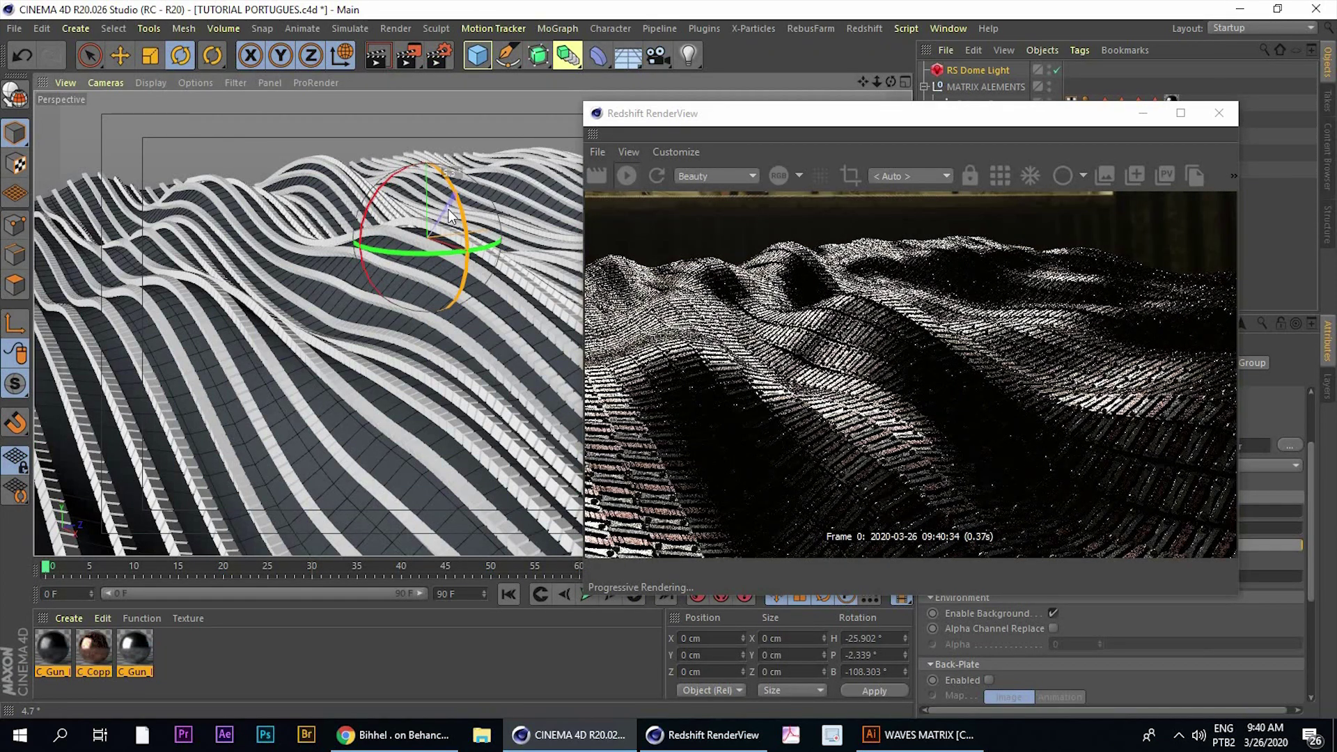
pyautogui.moveTo(451, 215); pyautogui.dragTo(449, 209)
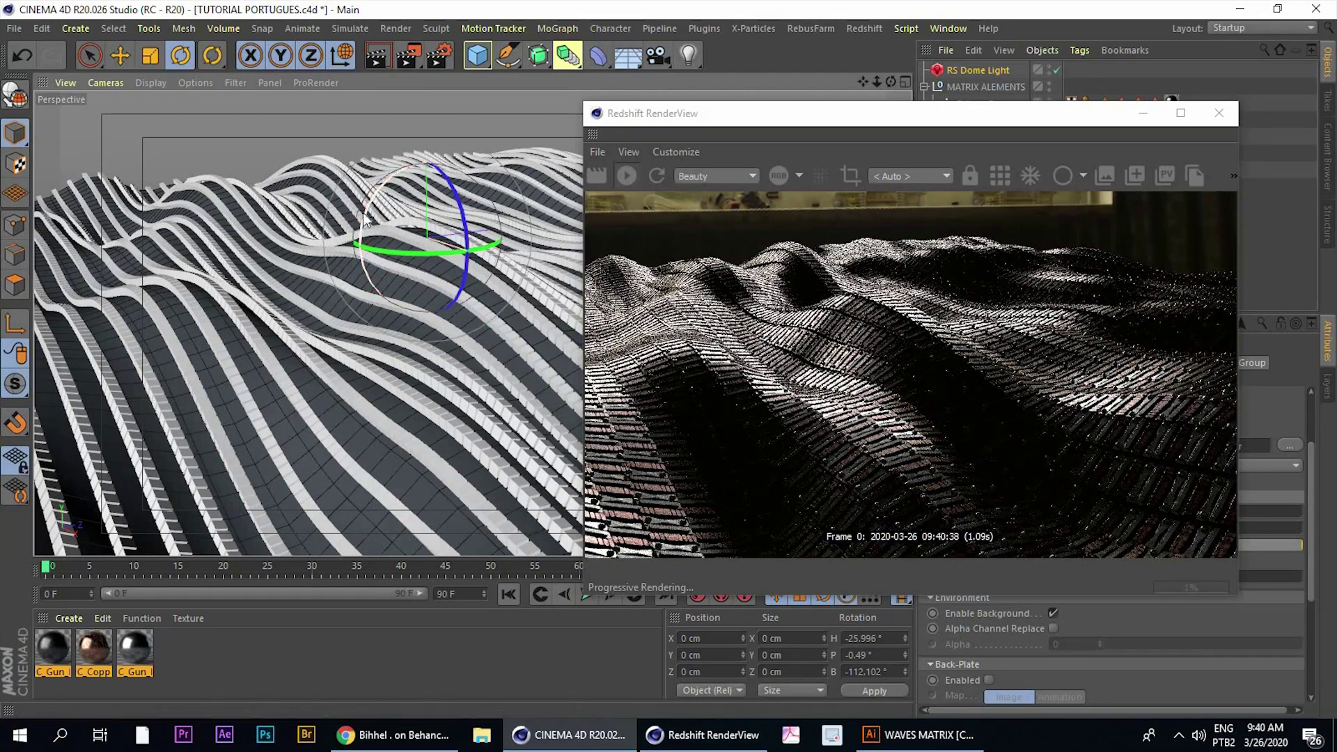
pyautogui.keyDown('alt'); pyautogui.moveTo(338, 240); pyautogui.dragTo(339, 213); pyautogui.keyUp('alt')
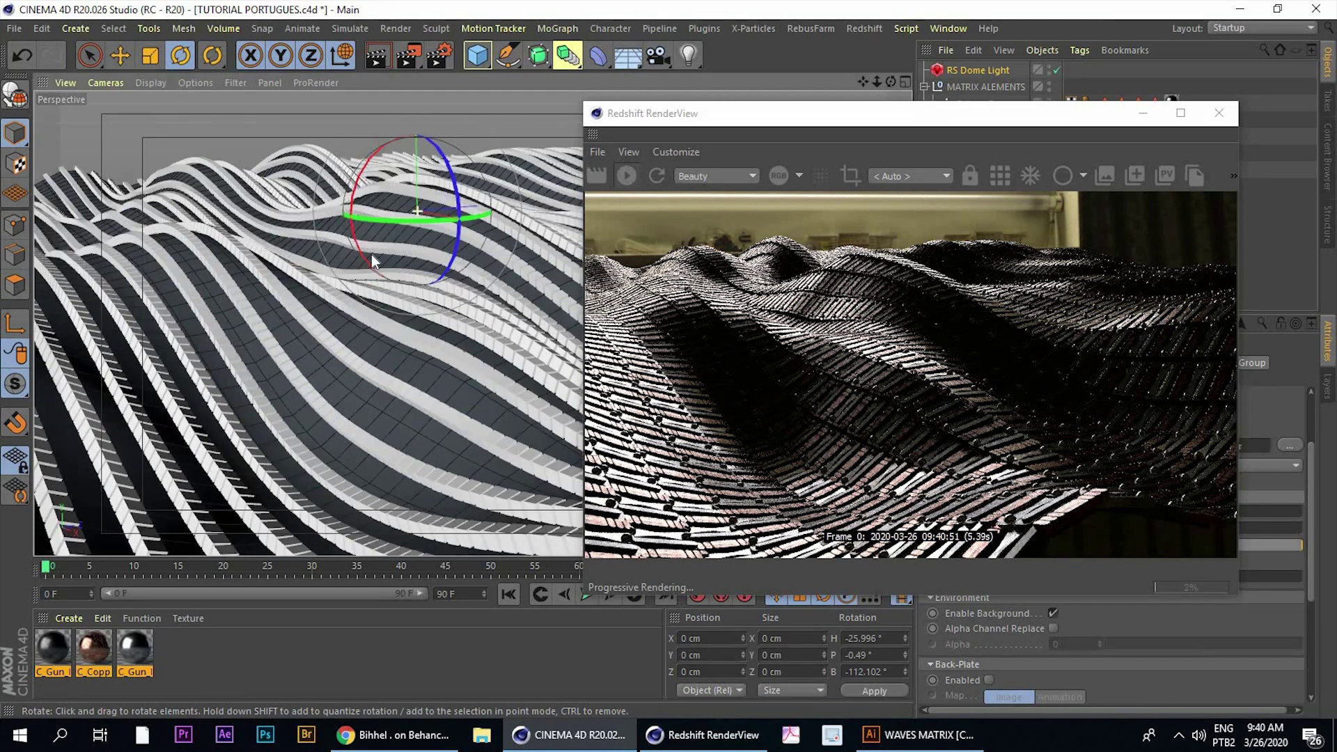
pyautogui.moveTo(373, 252)
pyautogui.keyDown('alt'); pyautogui.mouseDown()
pyautogui.moveTo(398, 244)
pyautogui.moveTo(316, 249)
pyautogui.moveTo(466, 242)
pyautogui.mouseUp(); pyautogui.keyUp('alt')
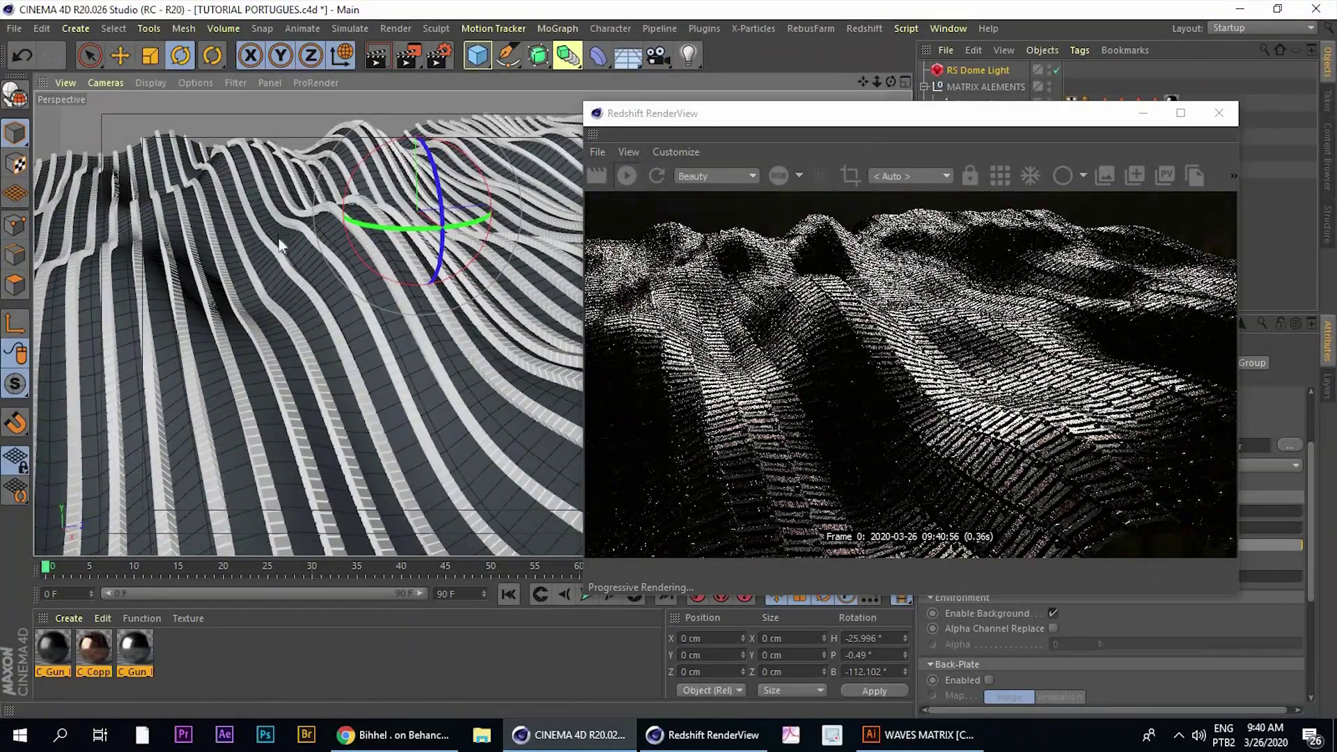
pyautogui.keyDown('alt'); pyautogui.moveTo(330, 233); pyautogui.dragTo(330, 232); pyautogui.keyUp('alt')
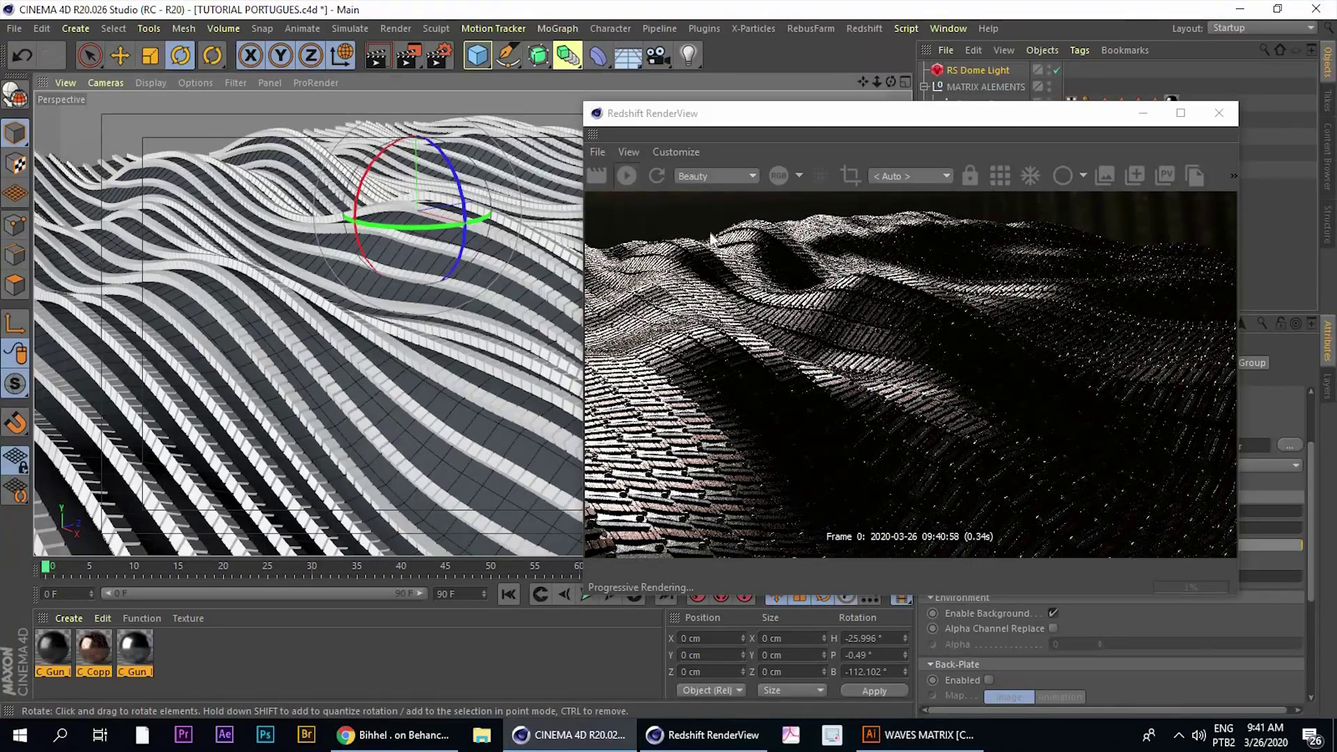
pyautogui.moveTo(989, 113); pyautogui.dragTo(679, 61)
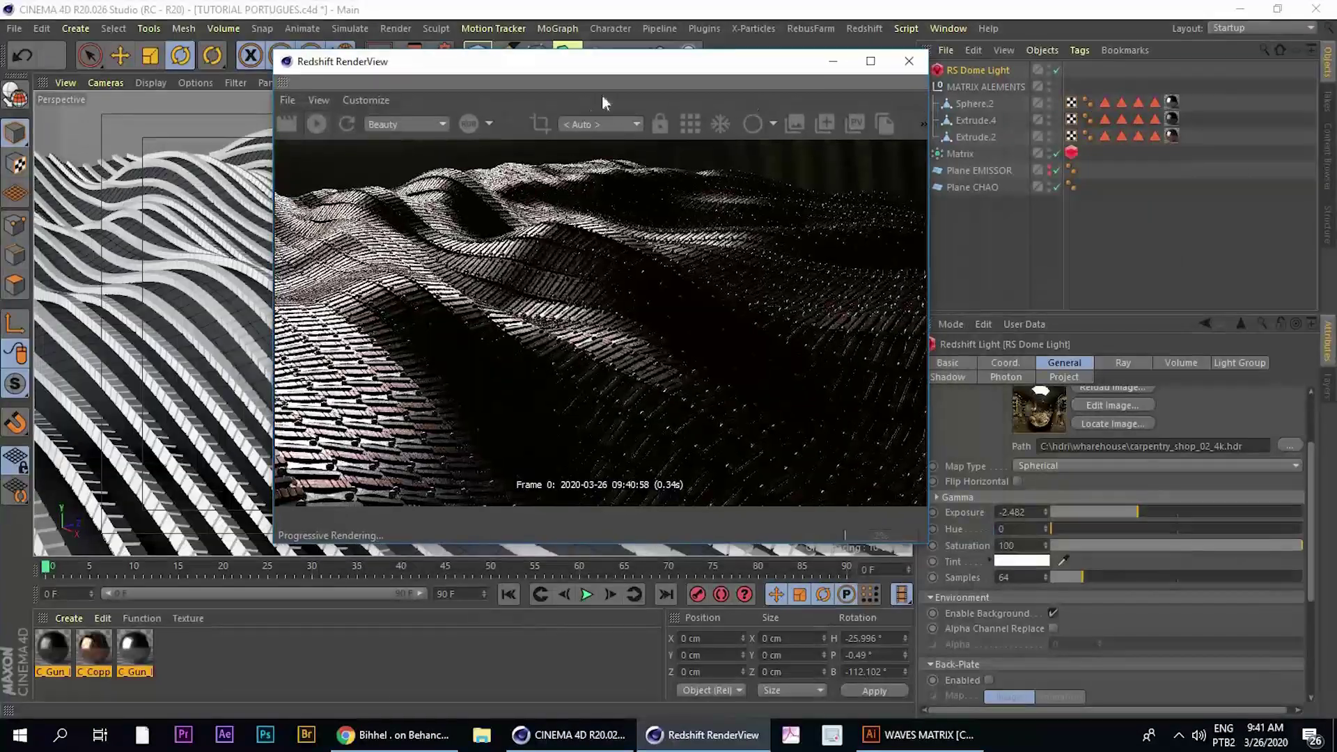
# Uncheck the dome light's Enable Background so the warehouse HDRI renders black
pyautogui.click(971, 72)
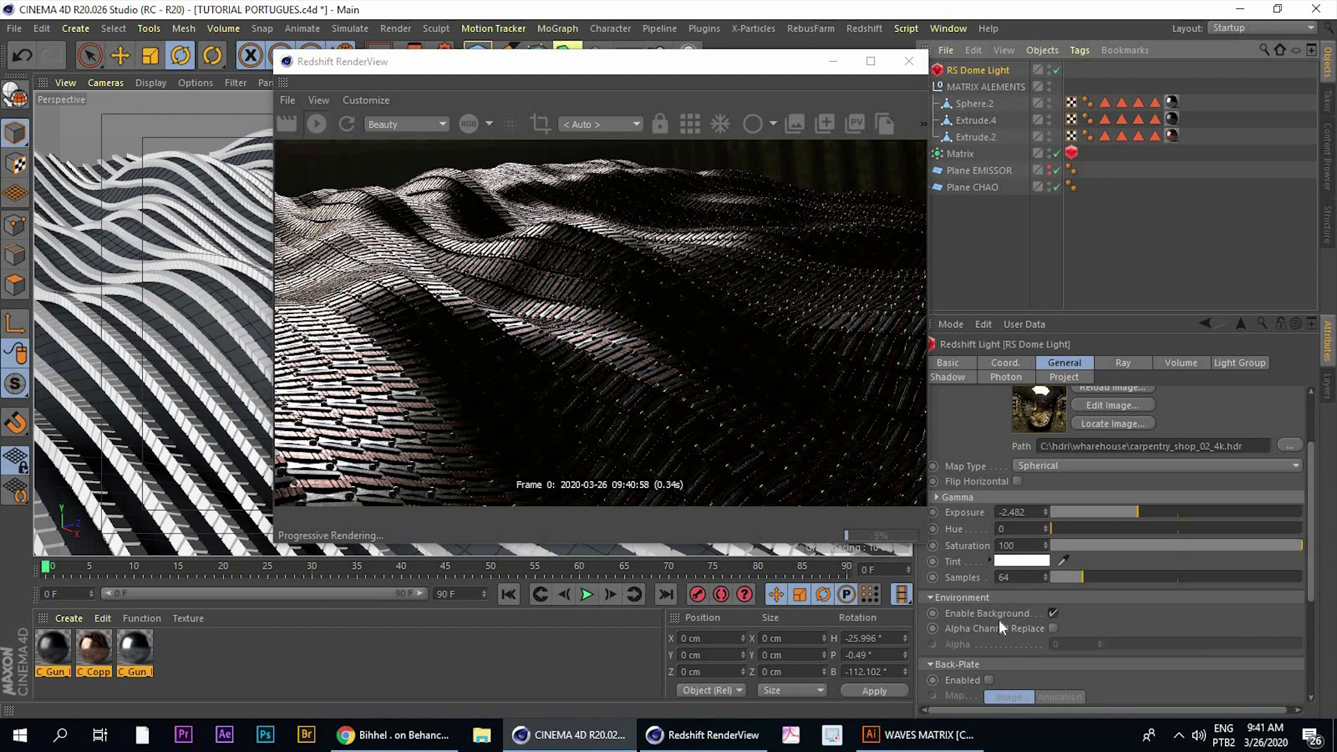
pyautogui.click(1053, 613)
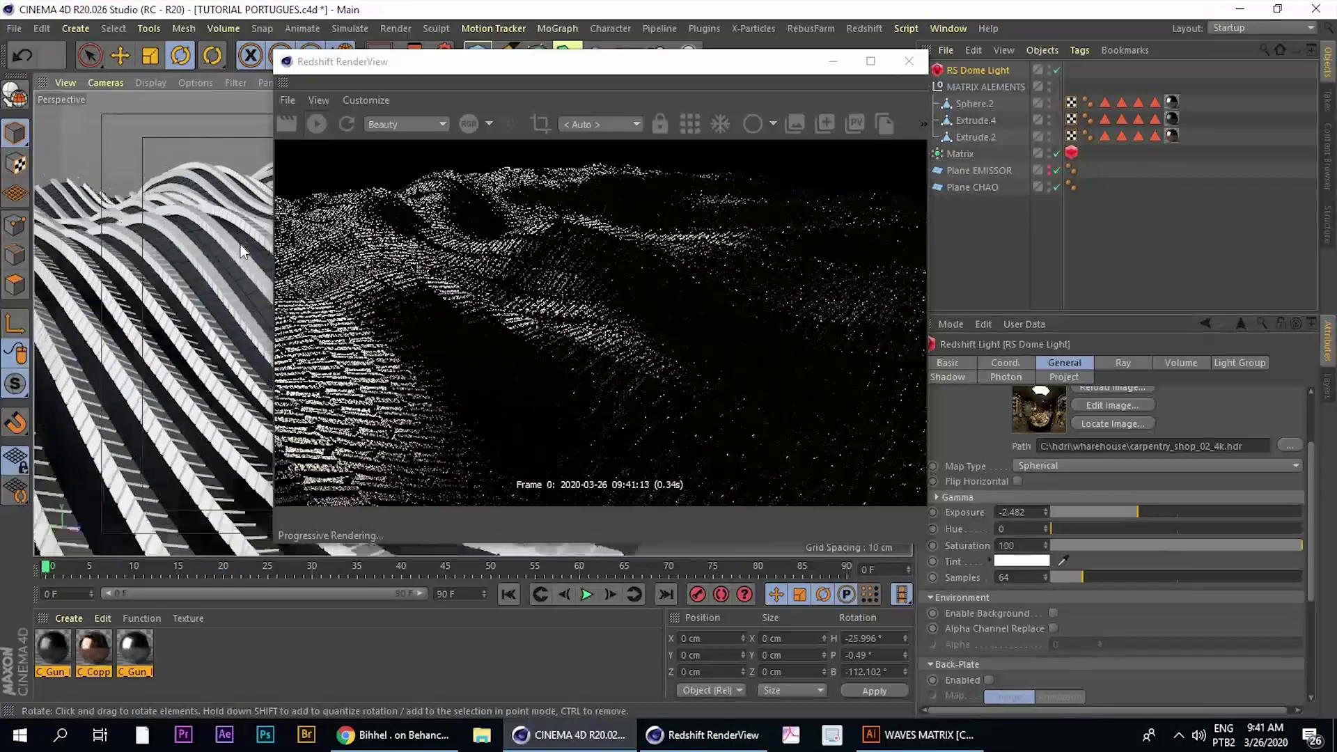
pyautogui.keyDown('alt'); pyautogui.moveTo(240, 244); pyautogui.dragTo(245, 290); pyautogui.keyUp('alt')
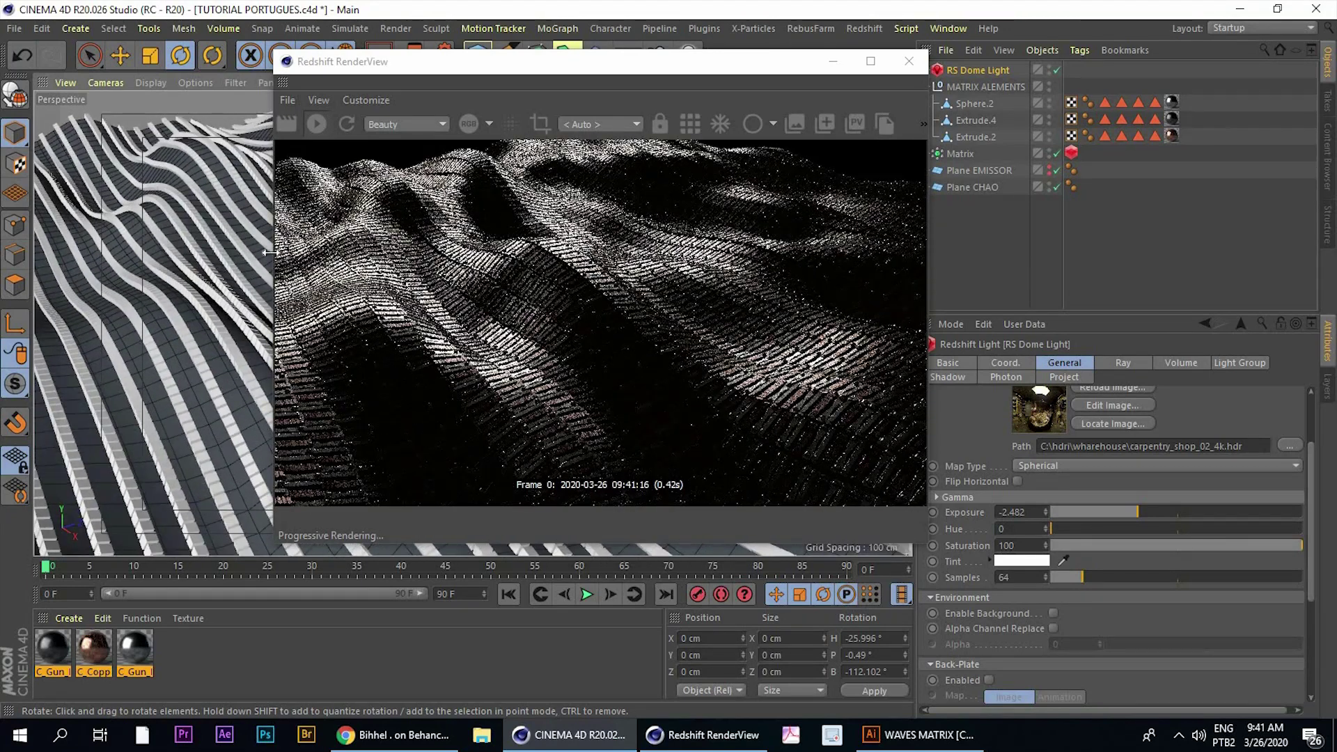
# Check the black background from another angle, then bring up the Behance reference in Chrome
pyautogui.moveTo(663, 66); pyautogui.dragTo(918, 78)
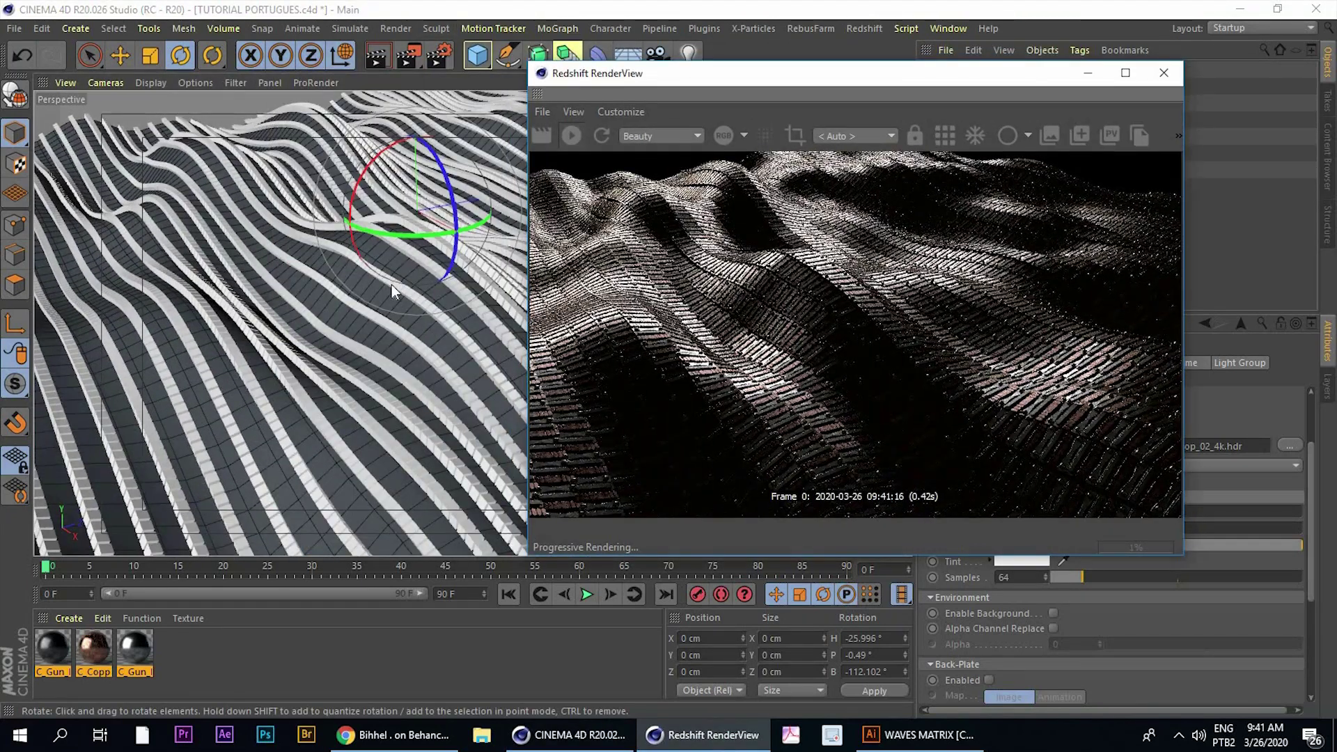
pyautogui.moveTo(391, 285)
pyautogui.keyDown('alt'); pyautogui.mouseDown()
pyautogui.moveTo(332, 286)
pyautogui.moveTo(407, 288)
pyautogui.mouseUp(); pyautogui.keyUp('alt')
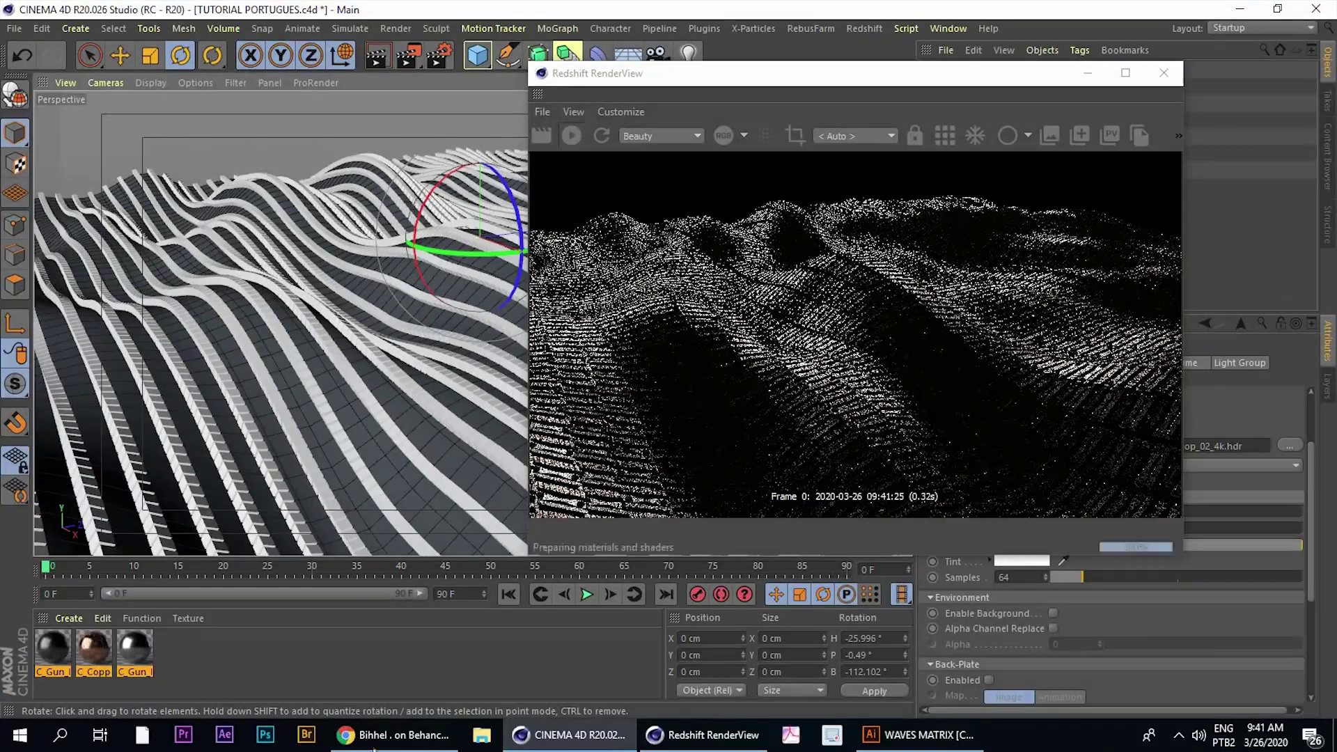
pyautogui.click(376, 737)
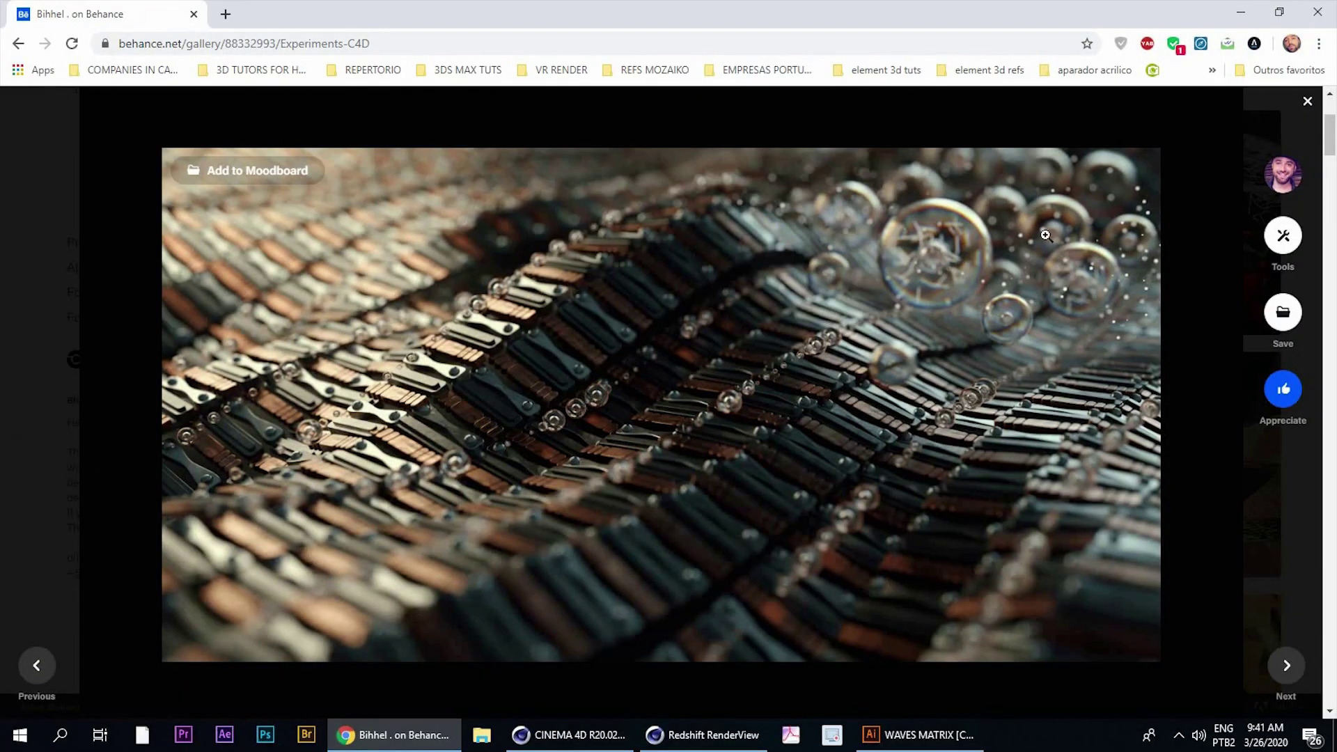
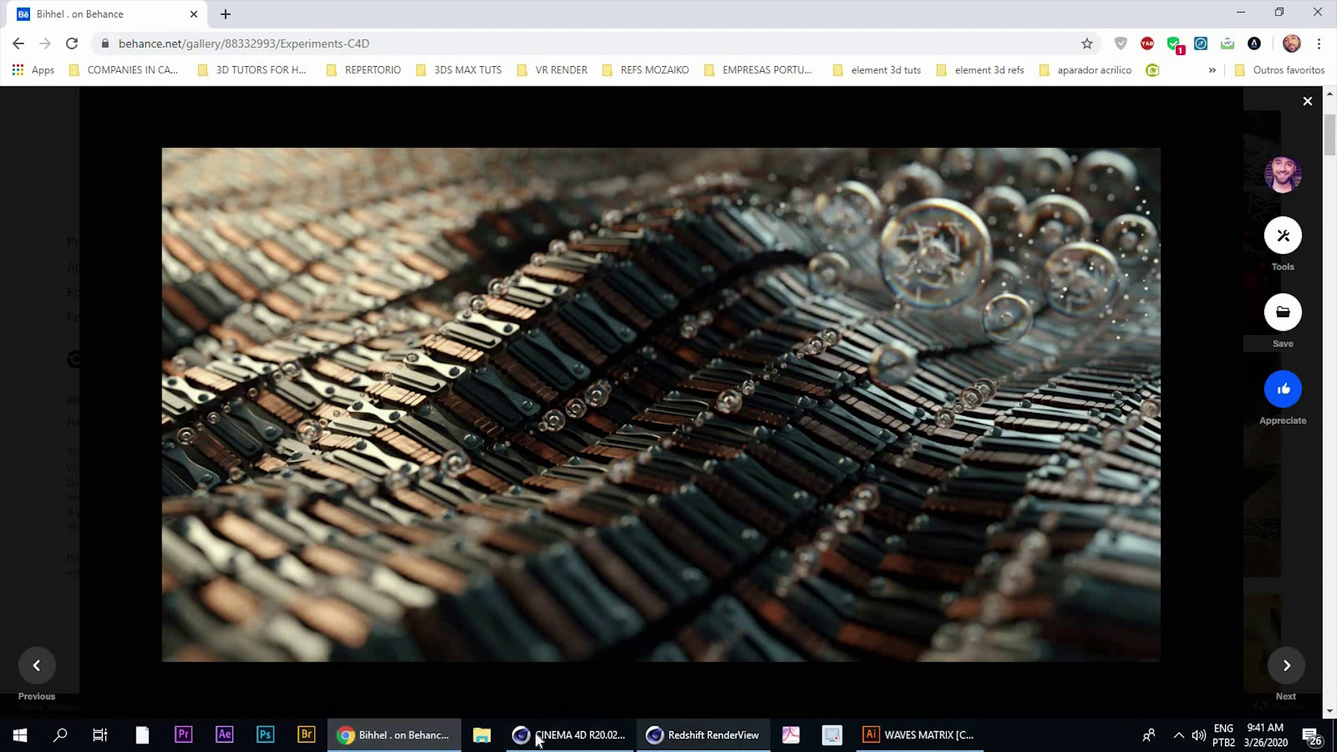
# Switch from the Behance reference back to Cinema 4D and orbit the wave scene
pyautogui.click(561, 735)
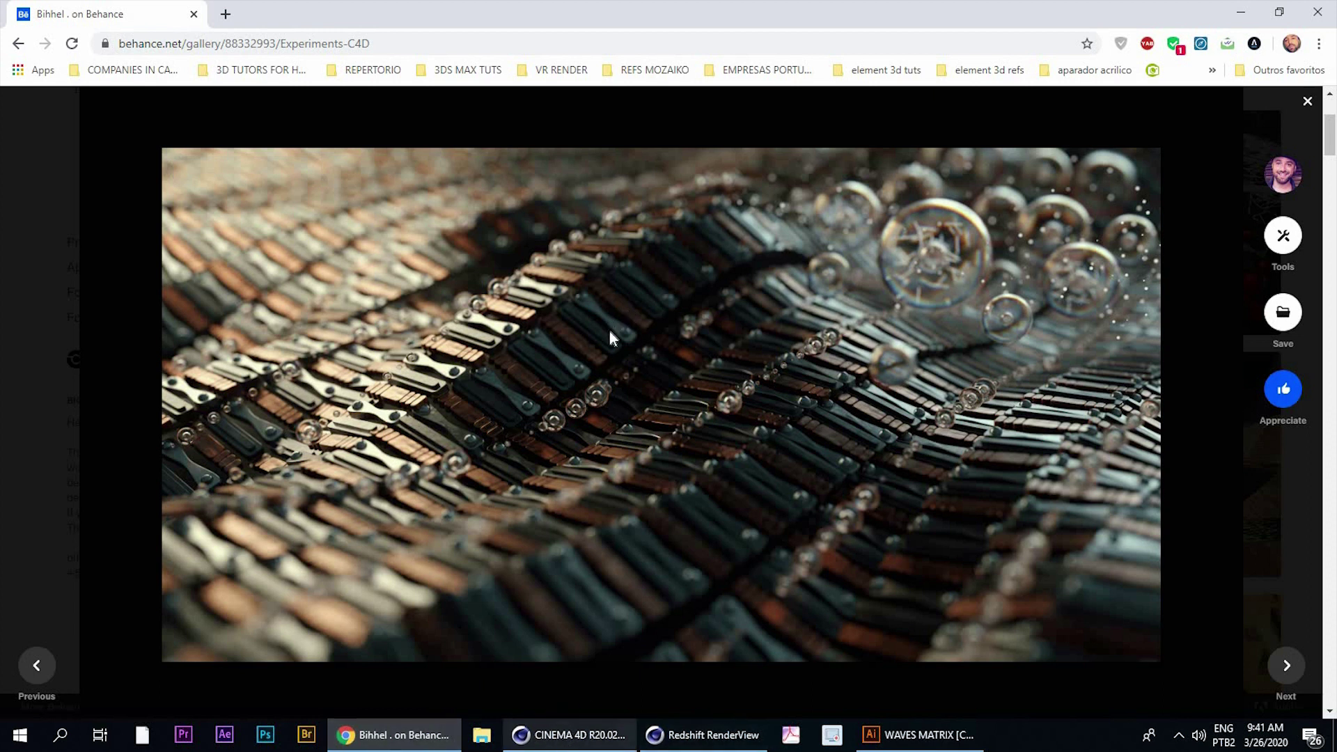
pyautogui.moveTo(387, 268)
pyautogui.keyDown('alt'); pyautogui.mouseDown()
pyautogui.moveTo(233, 287)
pyautogui.moveTo(269, 293)
pyautogui.moveTo(232, 291)
pyautogui.moveTo(272, 310)
pyautogui.moveTo(266, 293)
pyautogui.moveTo(159, 297)
pyautogui.moveTo(155, 315)
pyautogui.moveTo(407, 249)
pyautogui.moveTo(348, 253)
pyautogui.moveTo(365, 242)
pyautogui.moveTo(424, 258)
pyautogui.moveTo(395, 262)
pyautogui.mouseUp(); pyautogui.keyUp('alt')
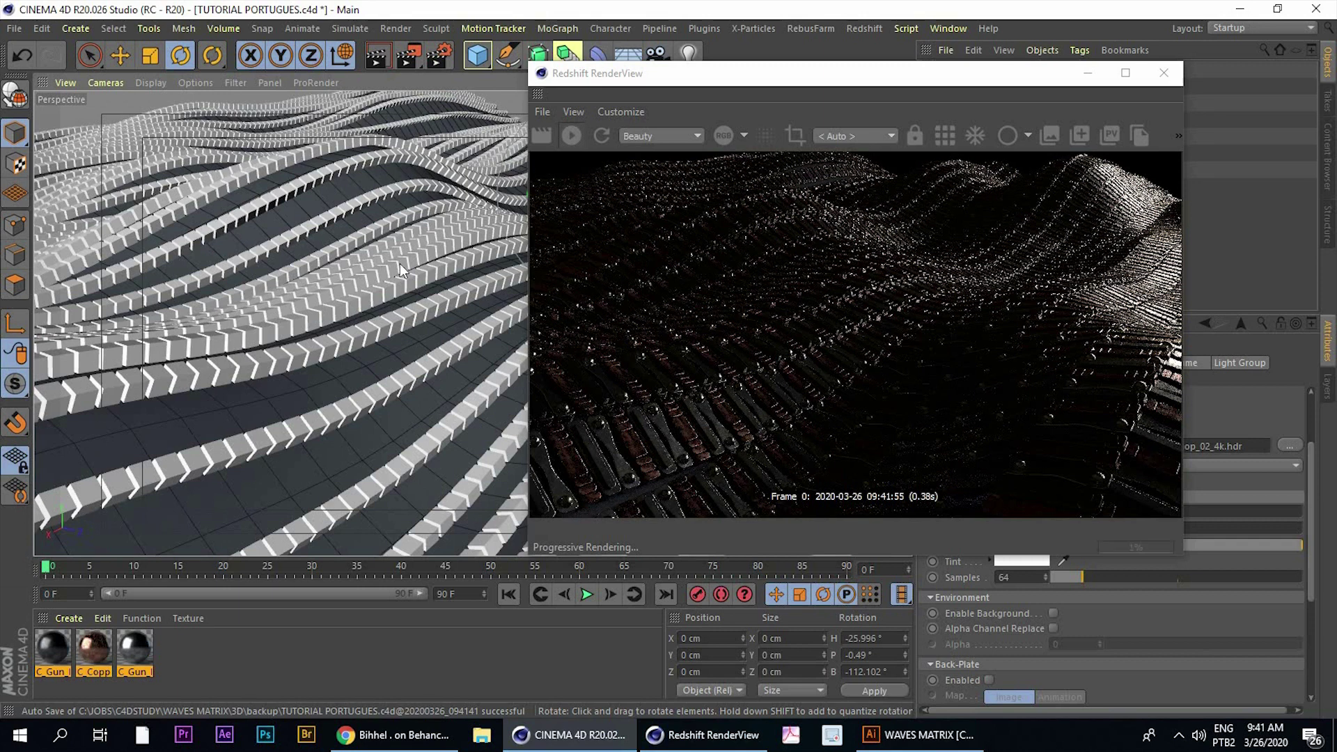
# Orbit to a new angle on the waves and move the Redshift preview window aside
pyautogui.keyDown('alt'); pyautogui.moveTo(400, 263); pyautogui.dragTo(395, 261); pyautogui.keyUp('alt')
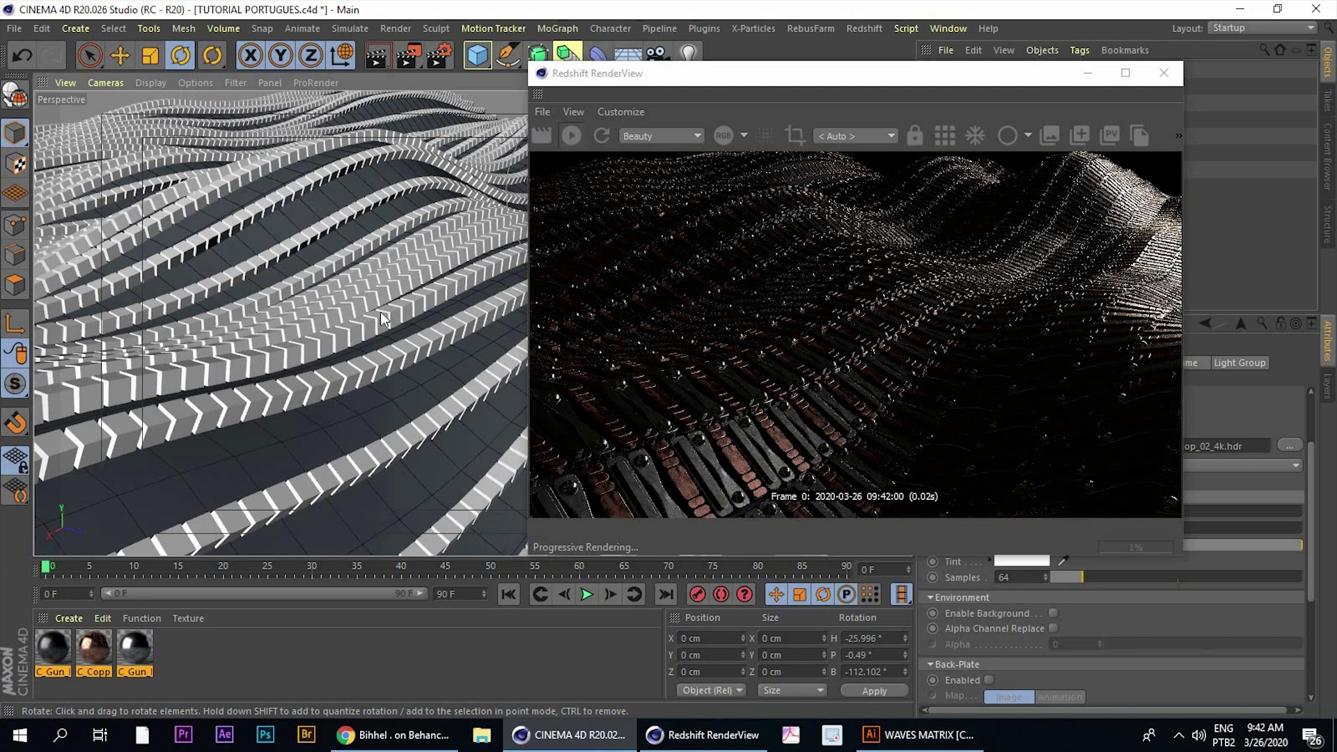
pyautogui.moveTo(654, 84); pyautogui.dragTo(146, 92)
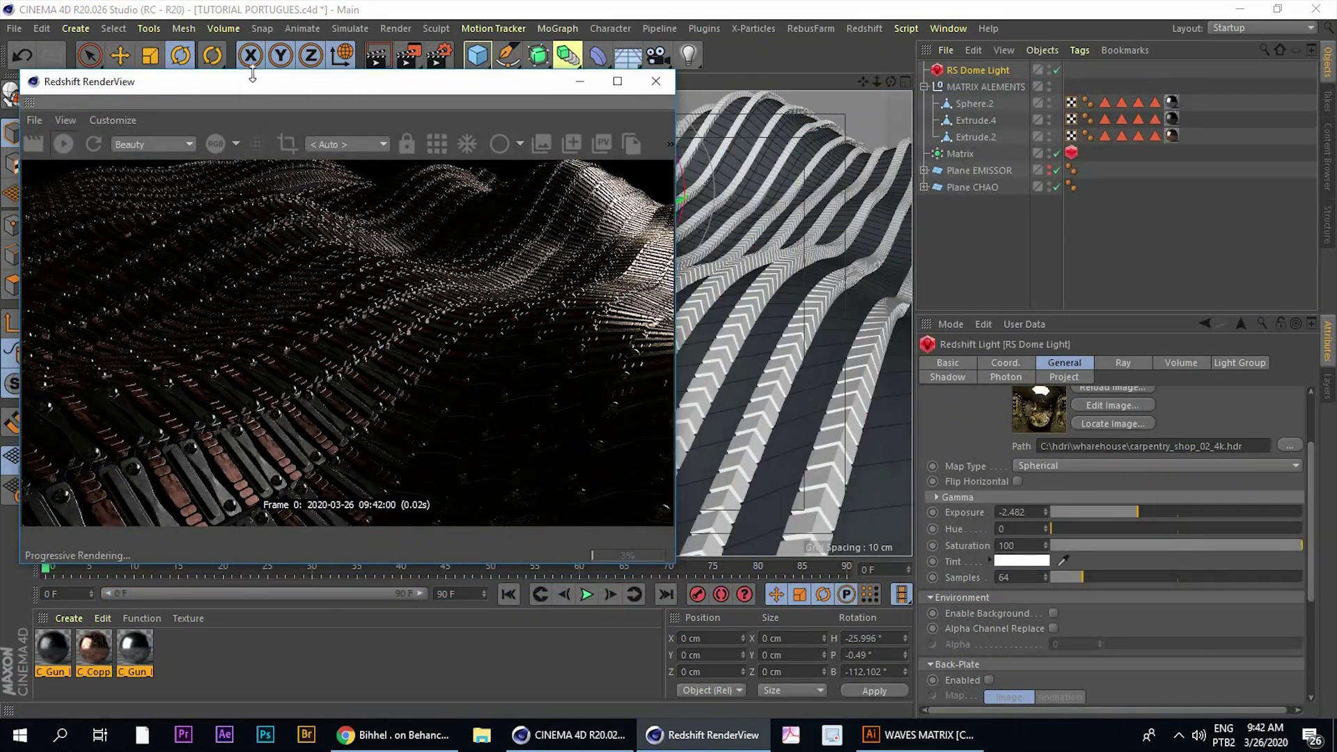
pyautogui.moveTo(380, 85); pyautogui.dragTo(471, 85)
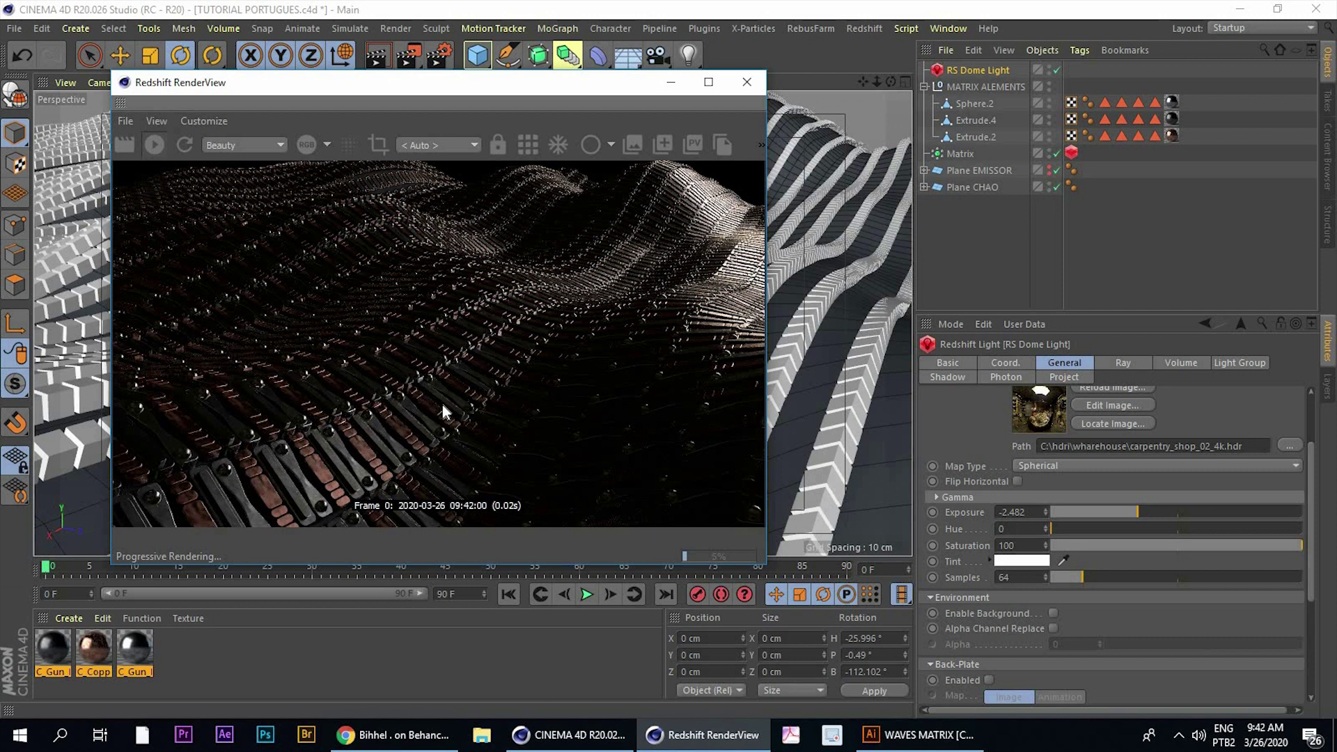
# Compare against the Behance reference, then select the Matrix object (scale 0.2, rotation 90°)
pyautogui.click(398, 739)
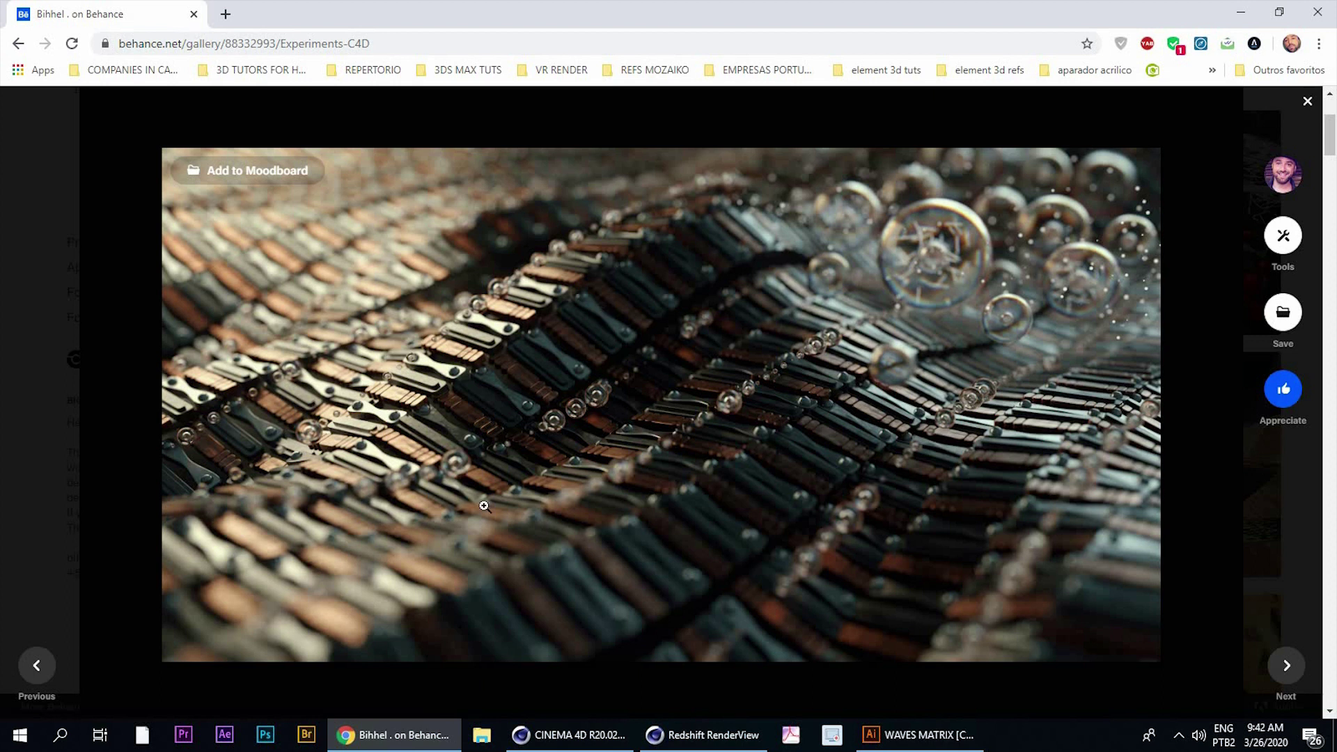
pyautogui.click(568, 738)
pyautogui.hotkey('alt', 'Tab')
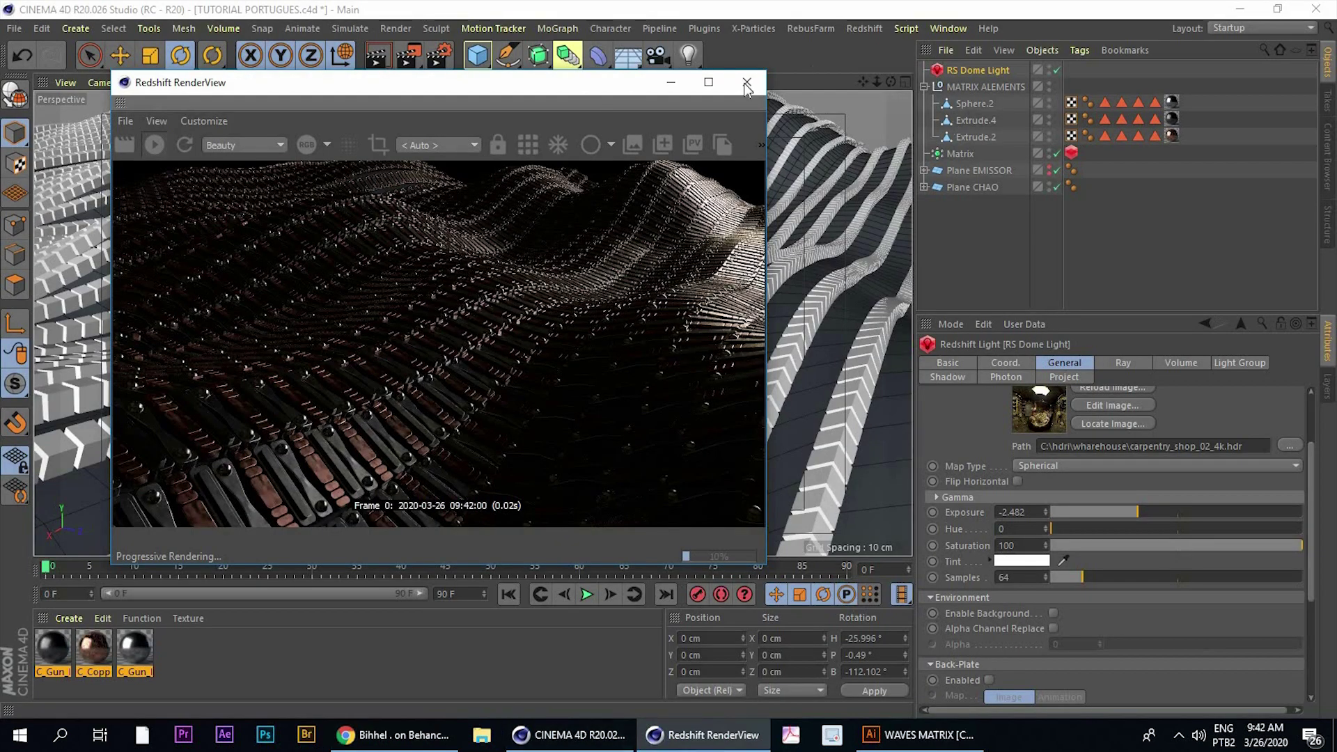
pyautogui.moveTo(591, 82); pyautogui.dragTo(567, 86)
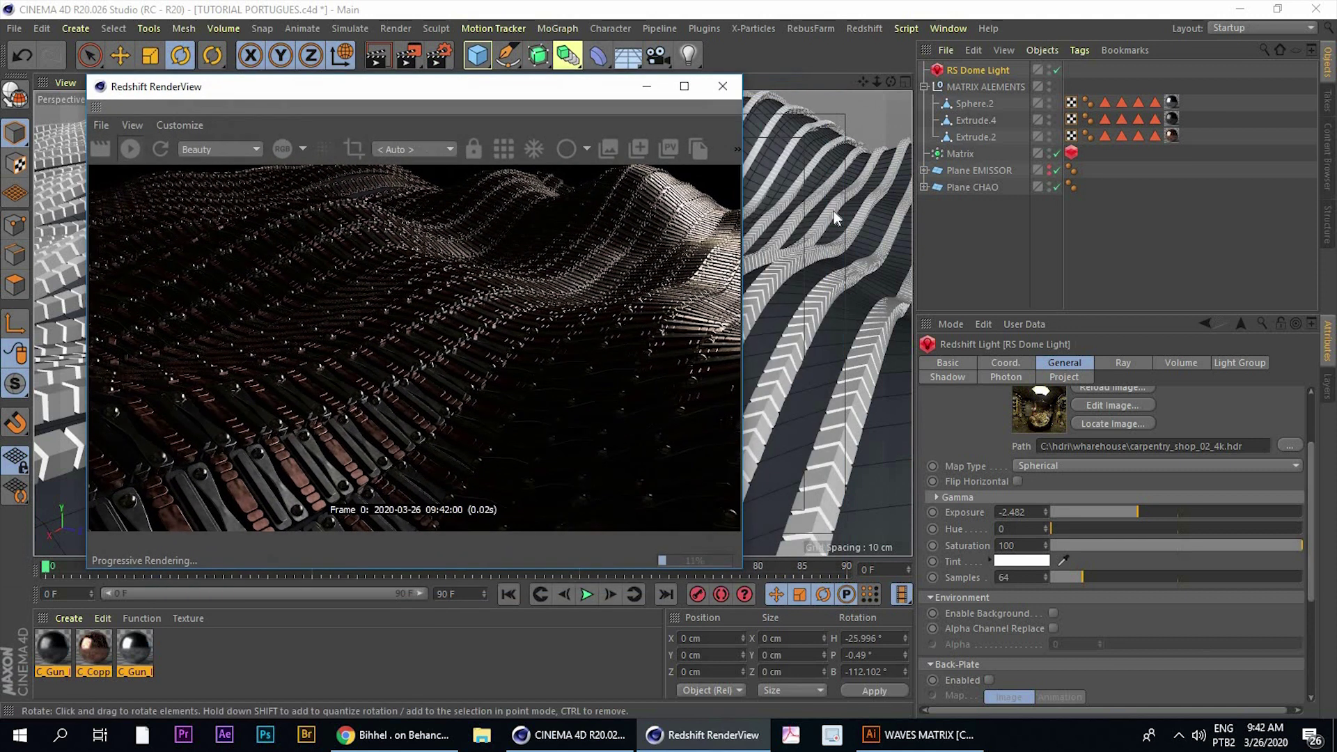
pyautogui.click(826, 219)
pyautogui.moveTo(826, 219)
pyautogui.keyDown('alt'); pyautogui.mouseDown()
pyautogui.moveTo(857, 201)
pyautogui.moveTo(884, 204)
pyautogui.moveTo(855, 232)
pyautogui.mouseUp(); pyautogui.keyUp('alt')
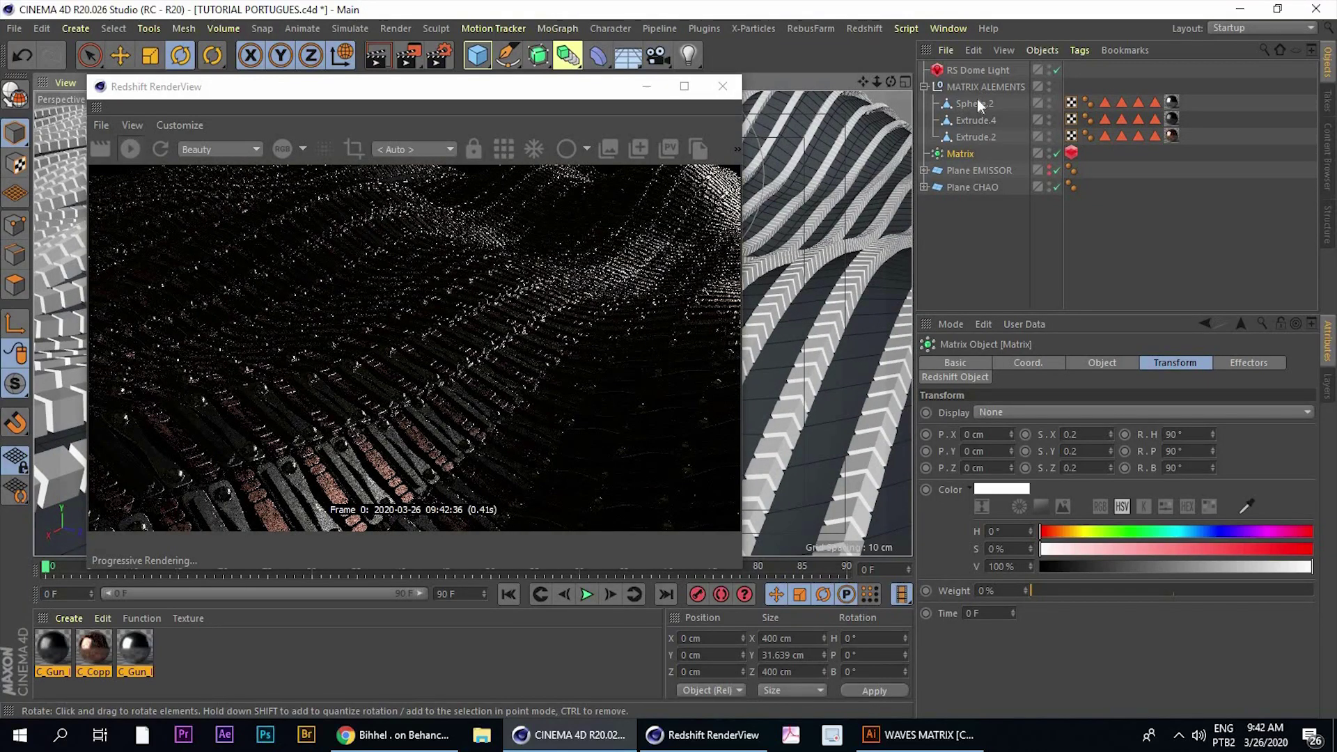
# Add a Redshift Standard camera (36 mm) and look through it in the Perspective view
pyautogui.click(864, 28)
pyautogui.moveTo(880, 87)
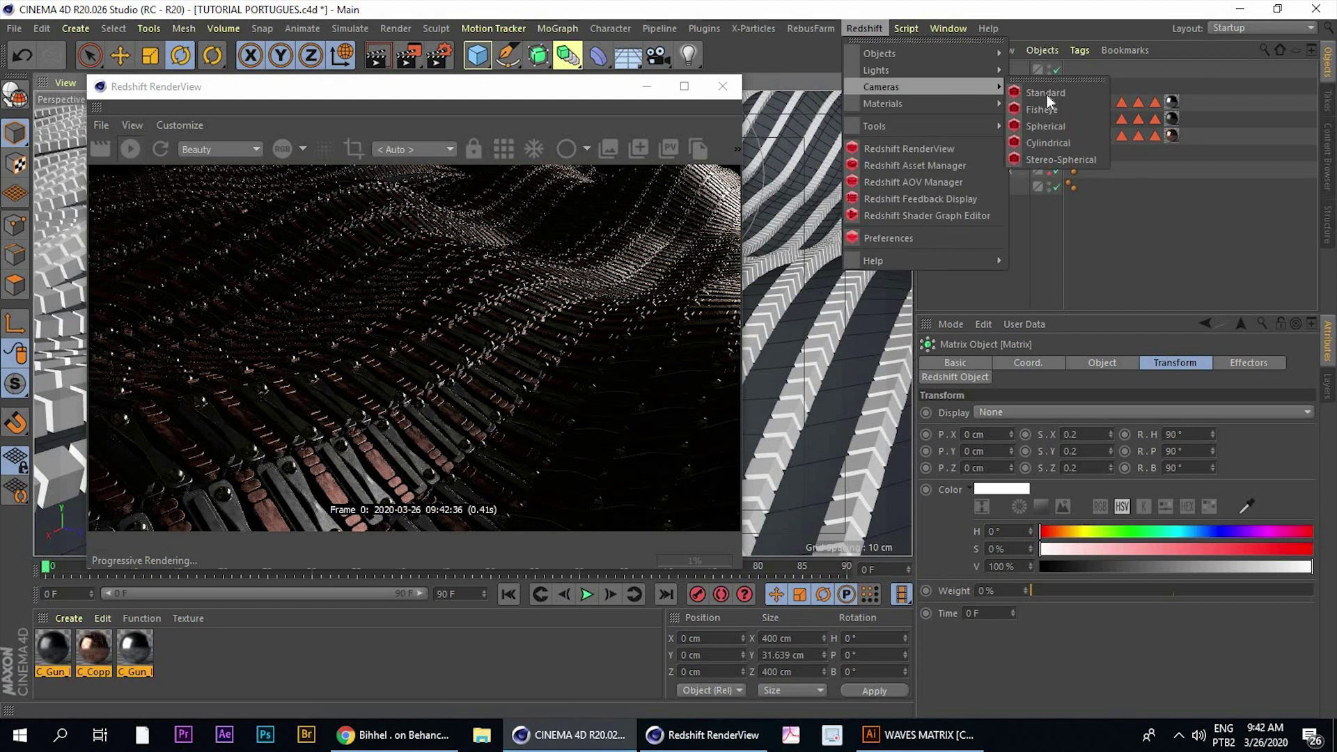
pyautogui.click(1048, 92)
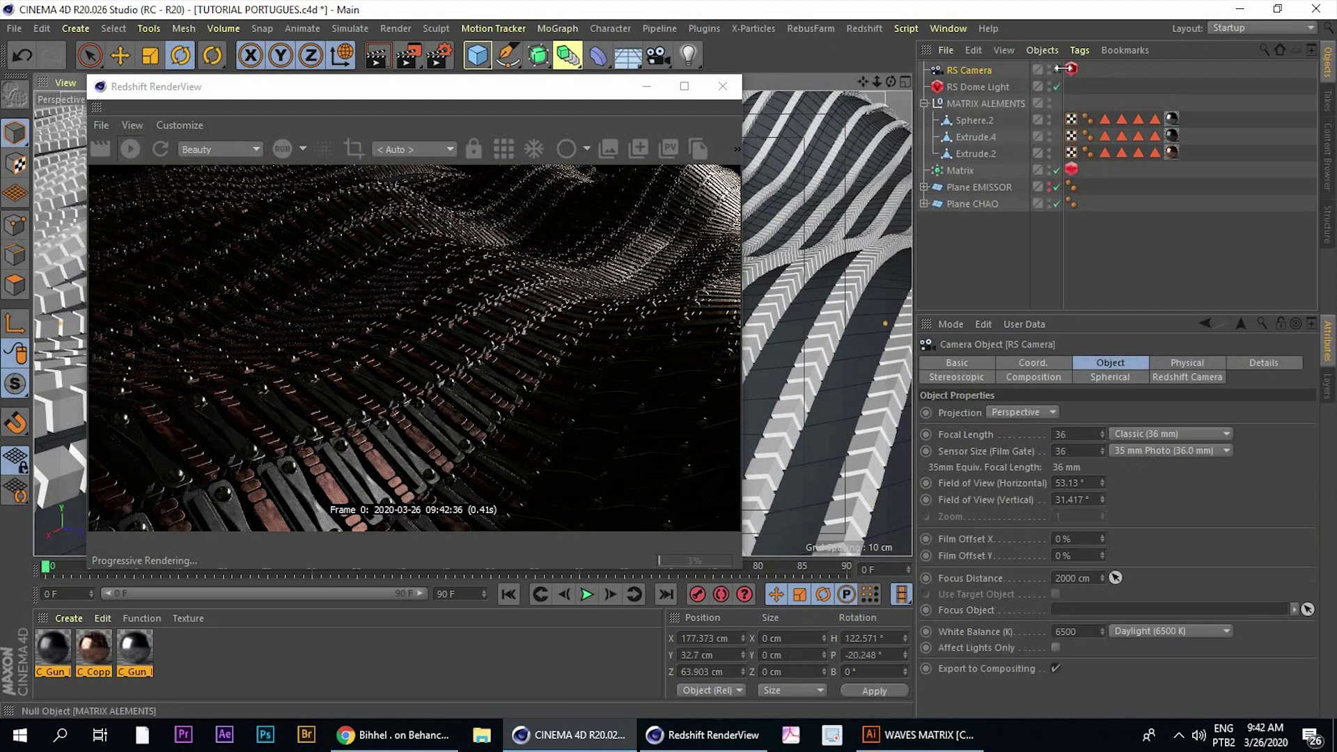
pyautogui.click(1057, 70)
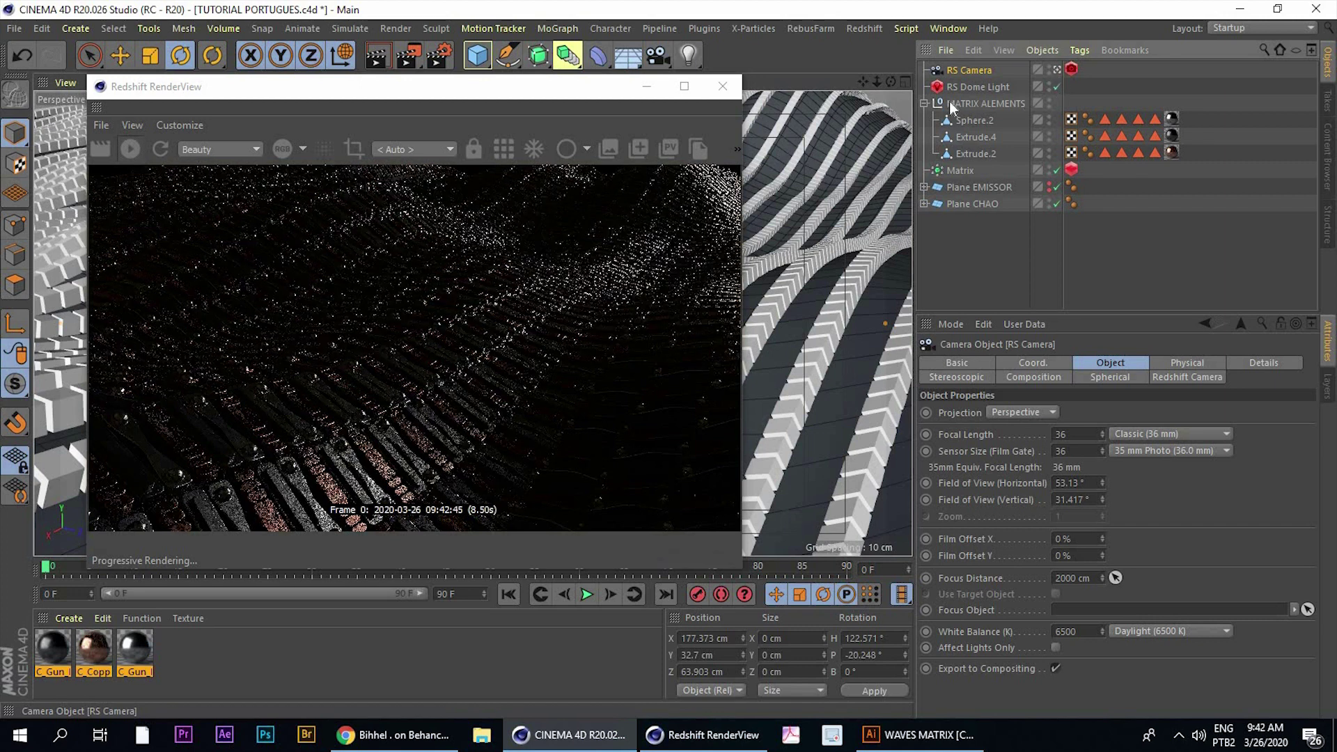
pyautogui.moveTo(465, 96)
pyautogui.mouseDown()
pyautogui.moveTo(679, 133)
pyautogui.moveTo(938, 141)
pyautogui.mouseUp()
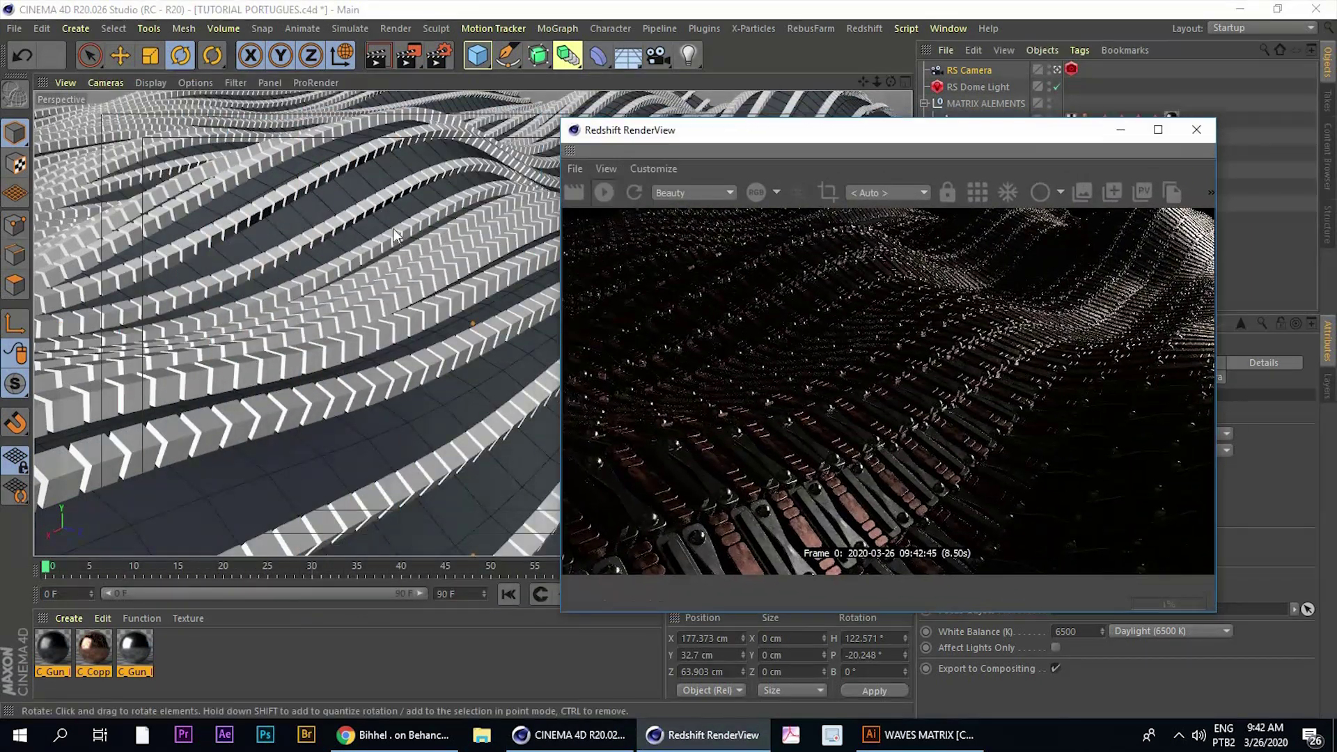
pyautogui.middleClick(282, 173)
pyautogui.middleClick(287, 174)
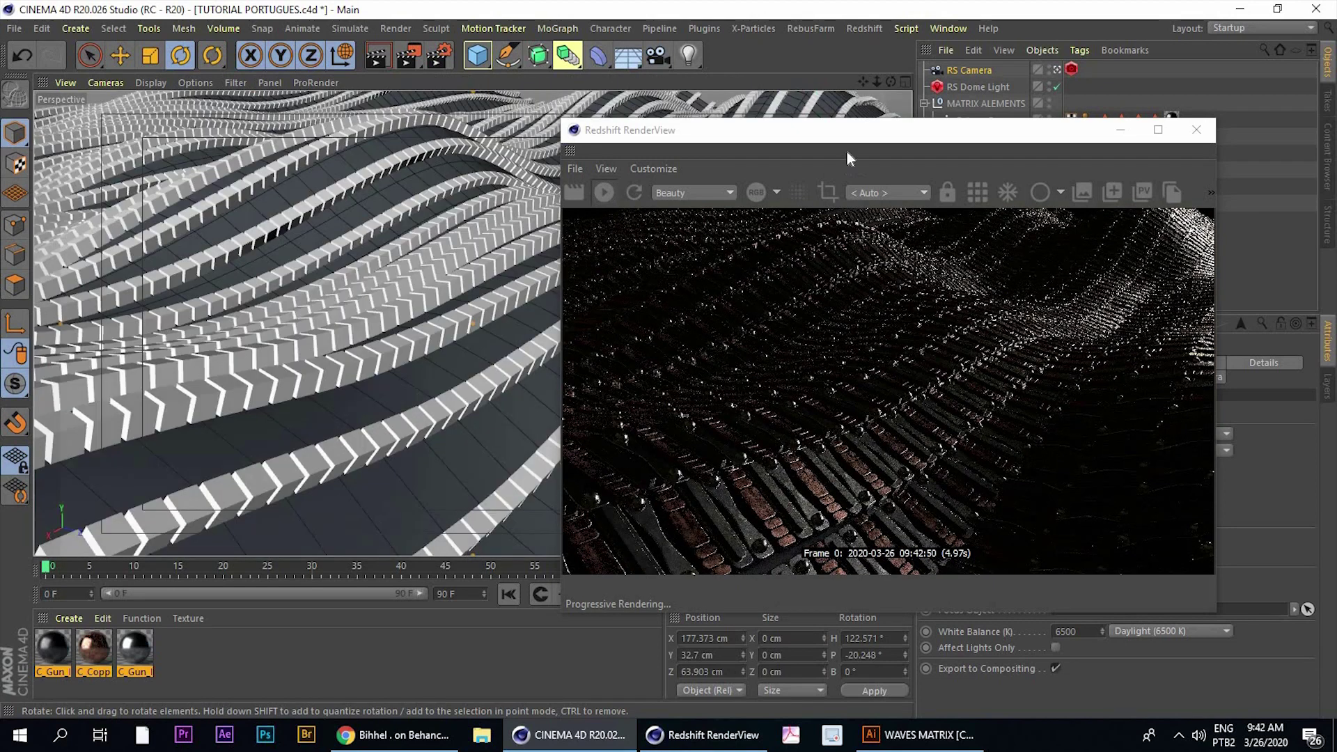
pyautogui.moveTo(773, 127); pyautogui.dragTo(299, 56)
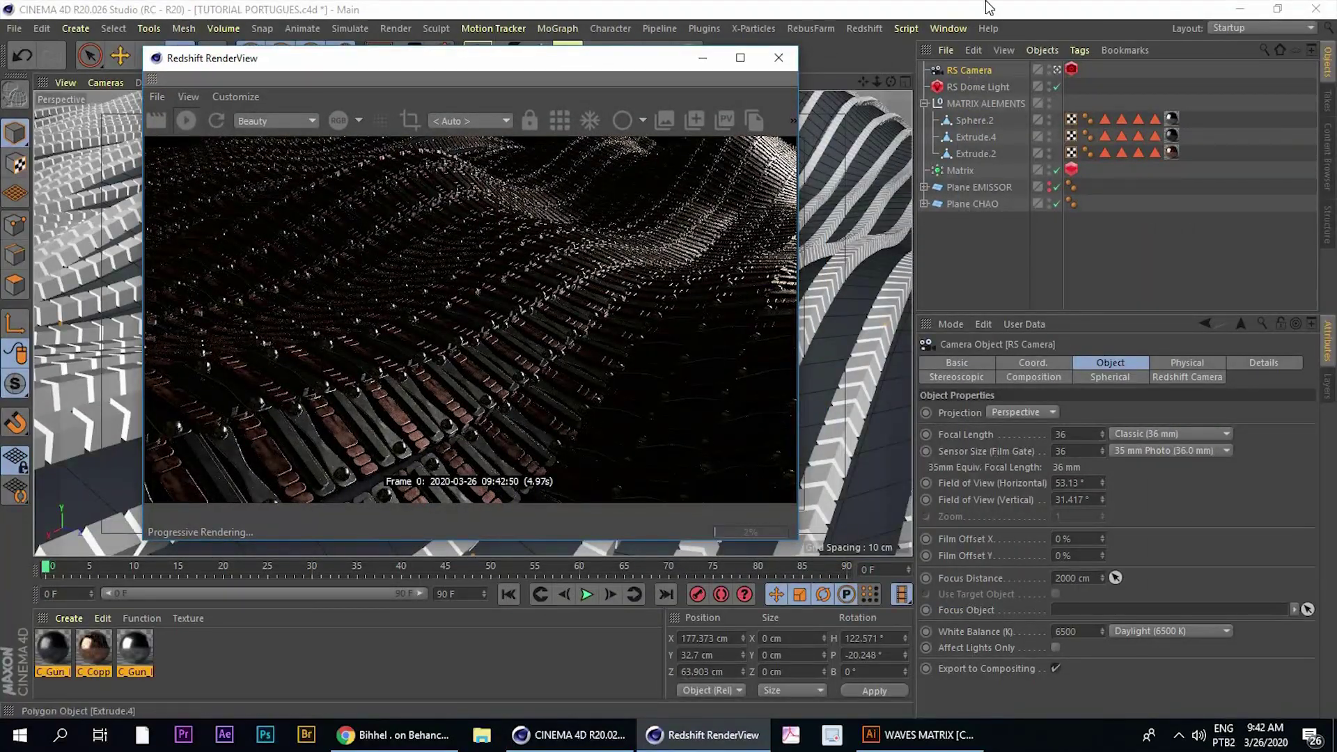
pyautogui.rightClick(971, 72)
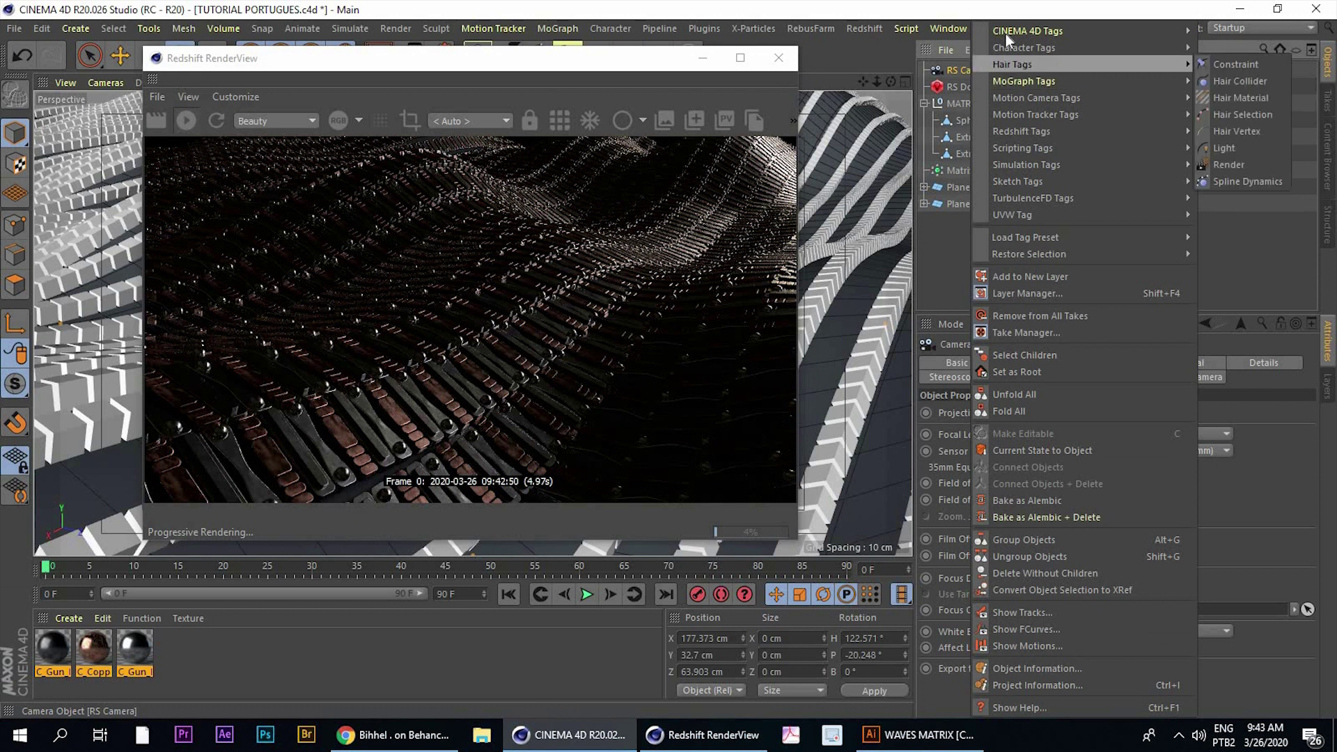
pyautogui.moveTo(1026, 30)
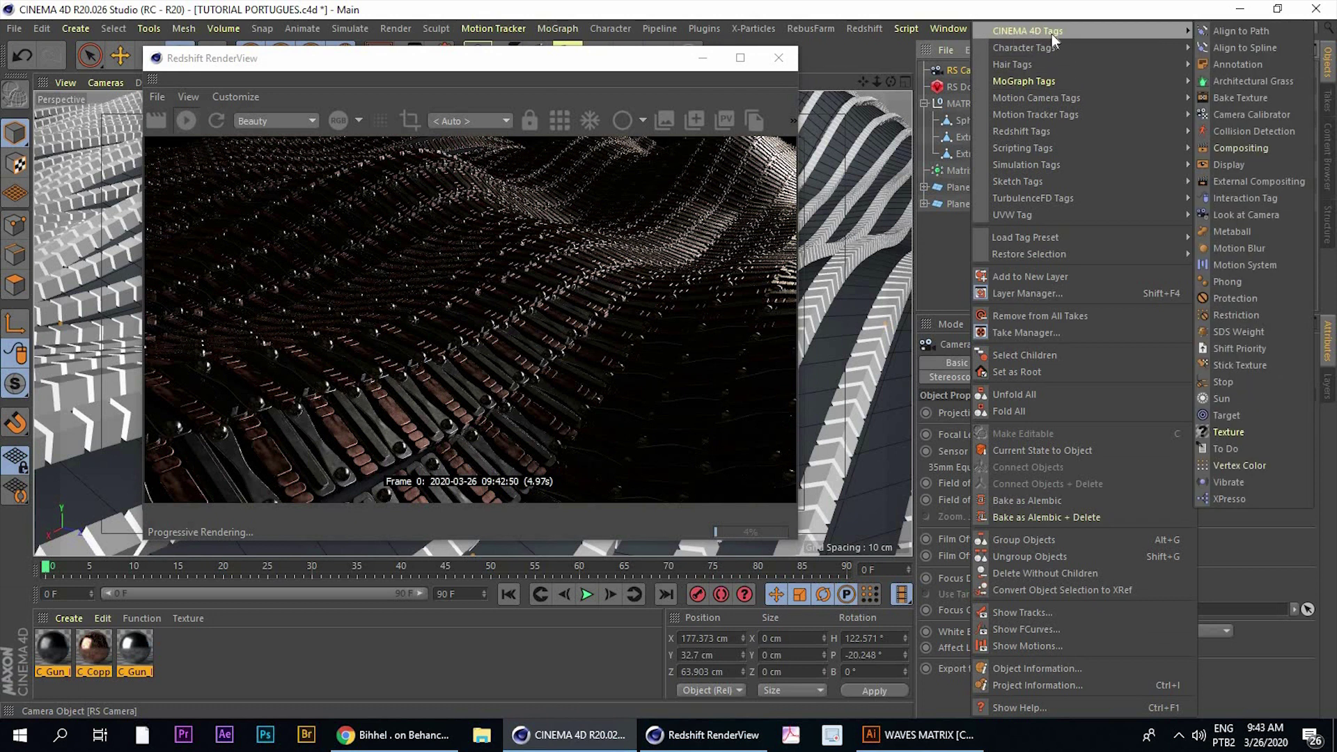
pyautogui.click(1240, 298)
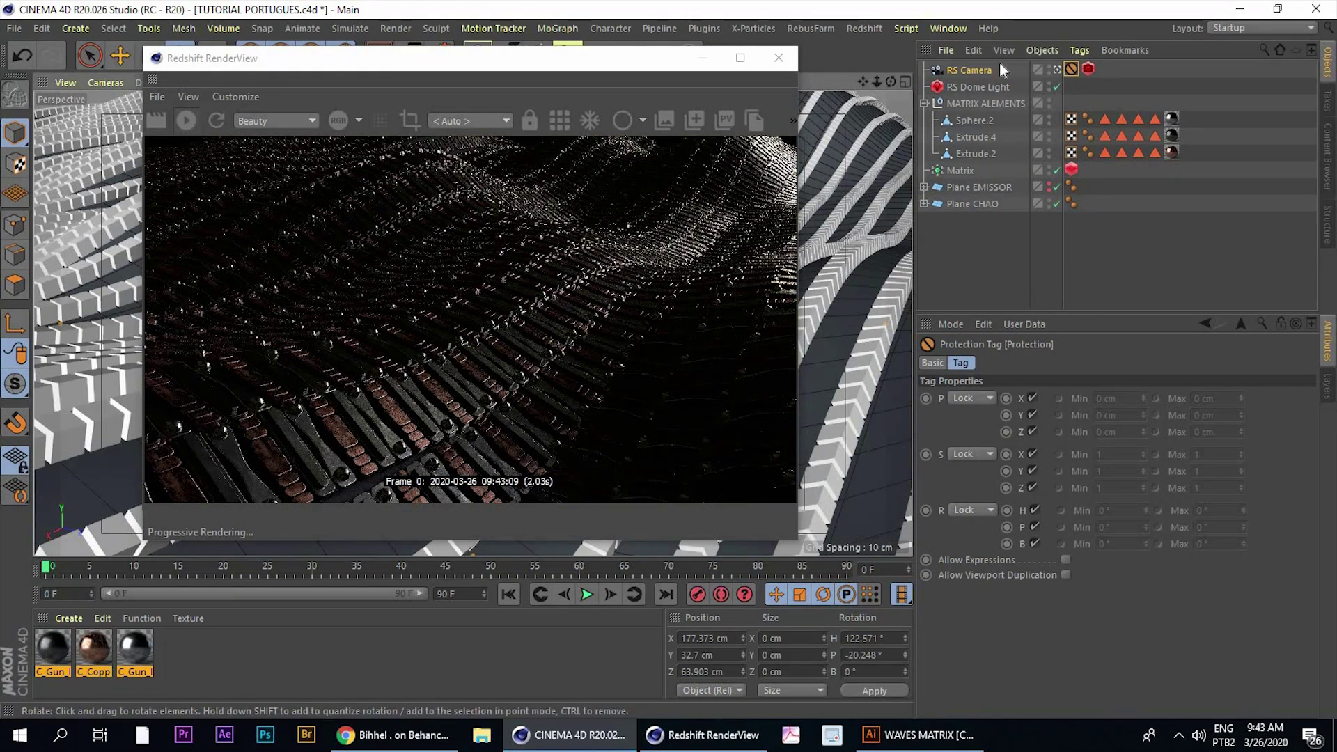
pyautogui.press('Delete')
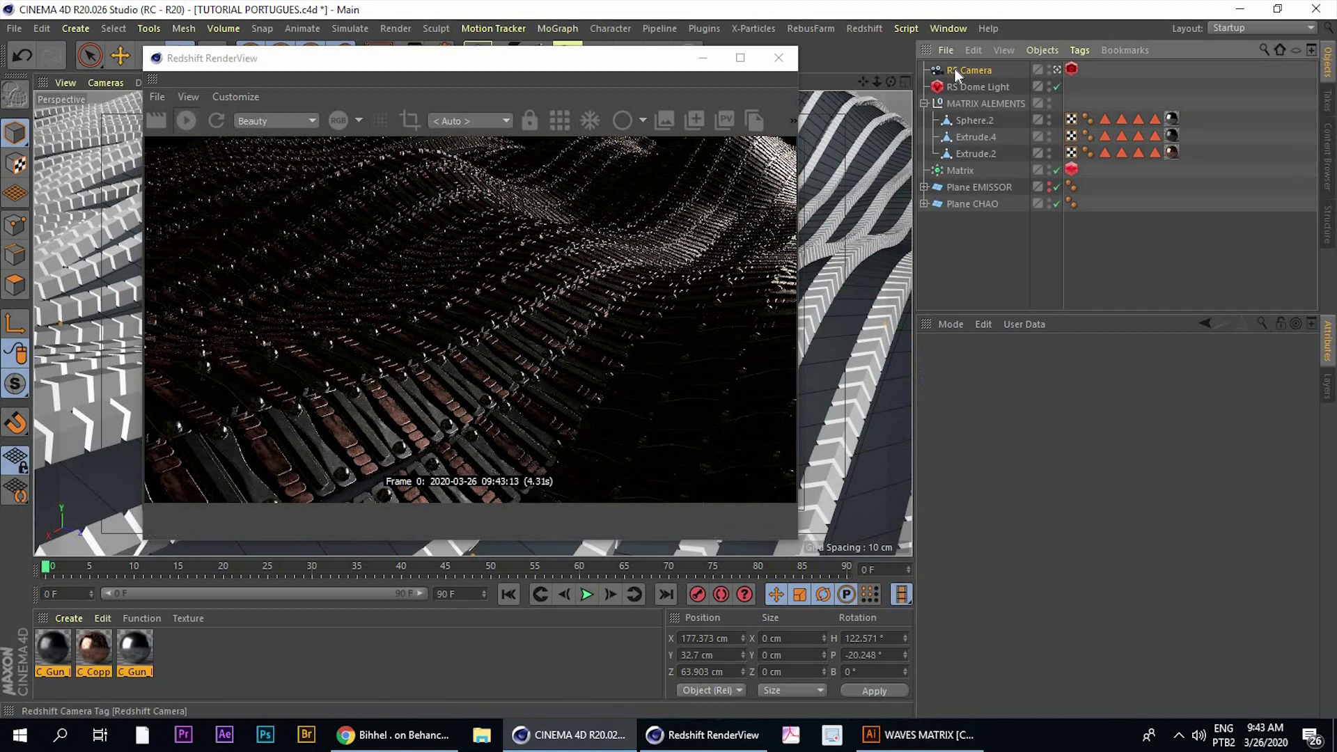
pyautogui.click(964, 71)
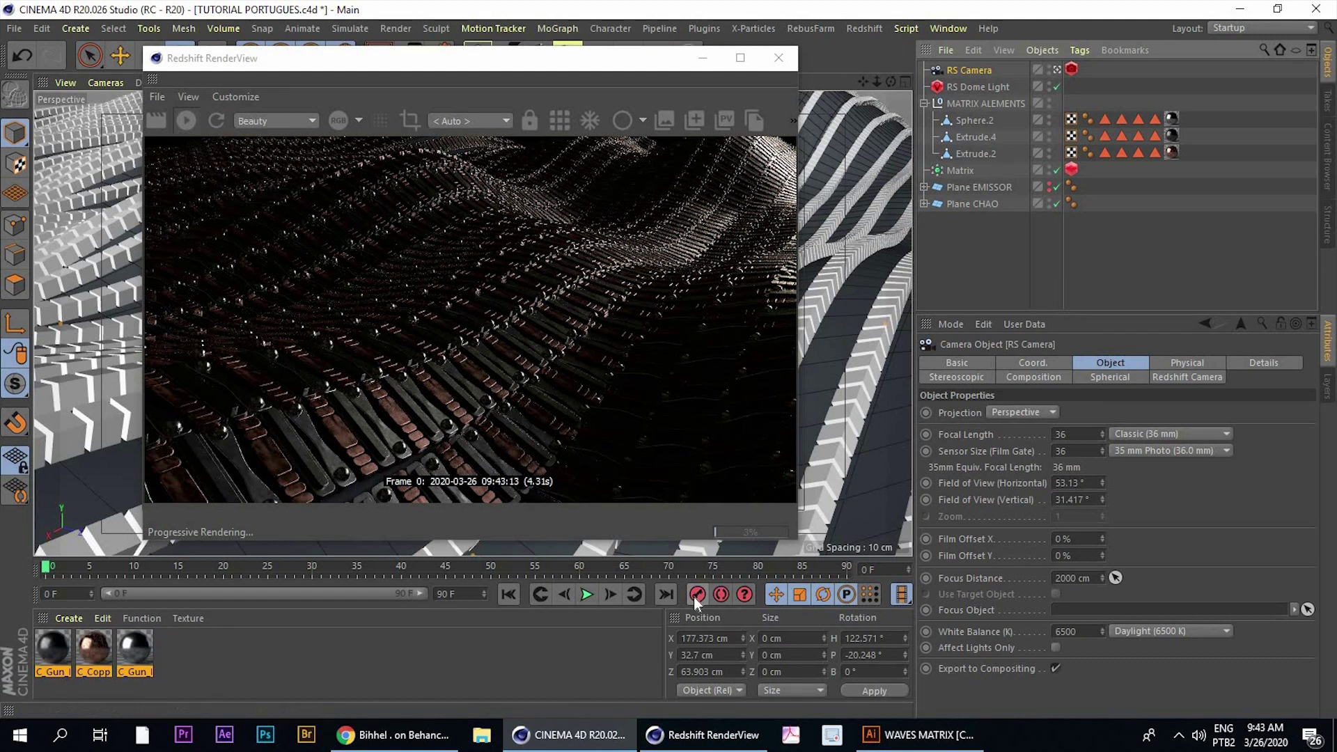
# Shift the nine animation keys on the timeline to frame 42
pyautogui.click(56, 575)
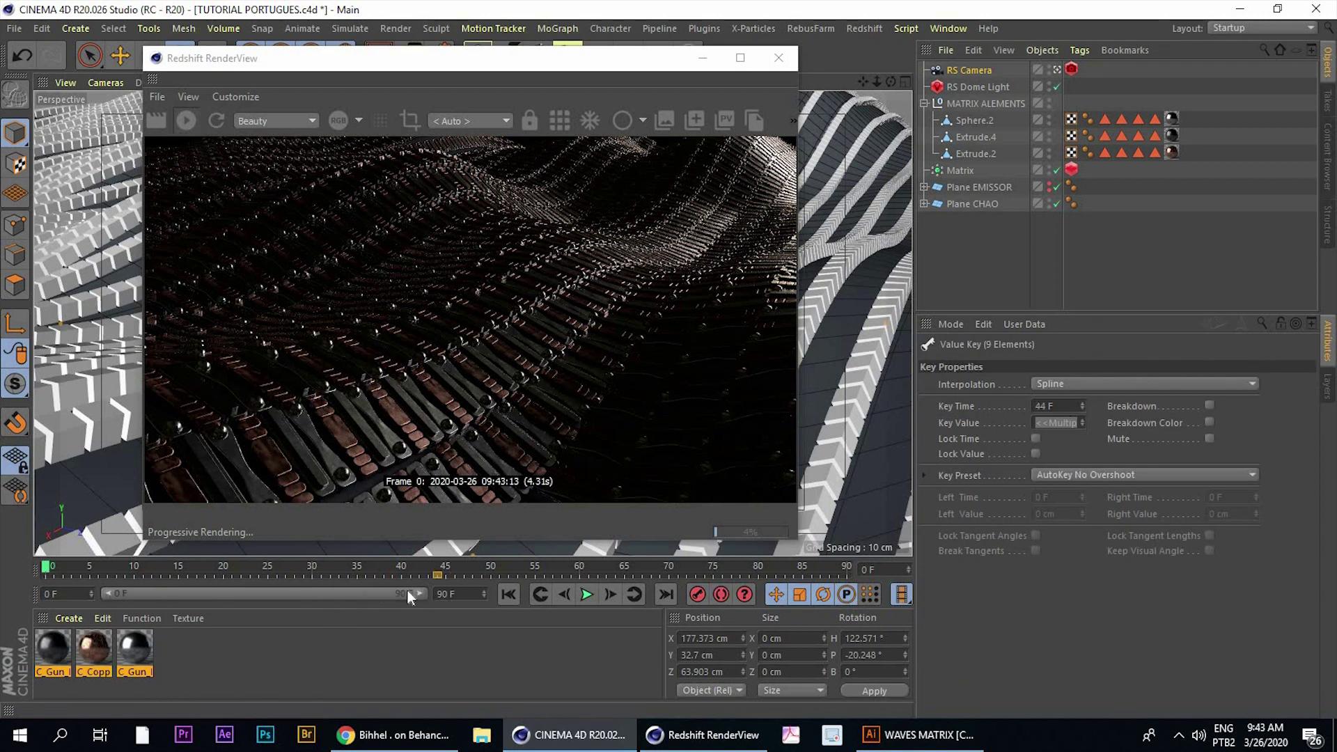
pyautogui.moveTo(393, 575); pyautogui.dragTo(419, 575)
pyautogui.moveTo(610, 90); pyautogui.dragTo(761, 93)
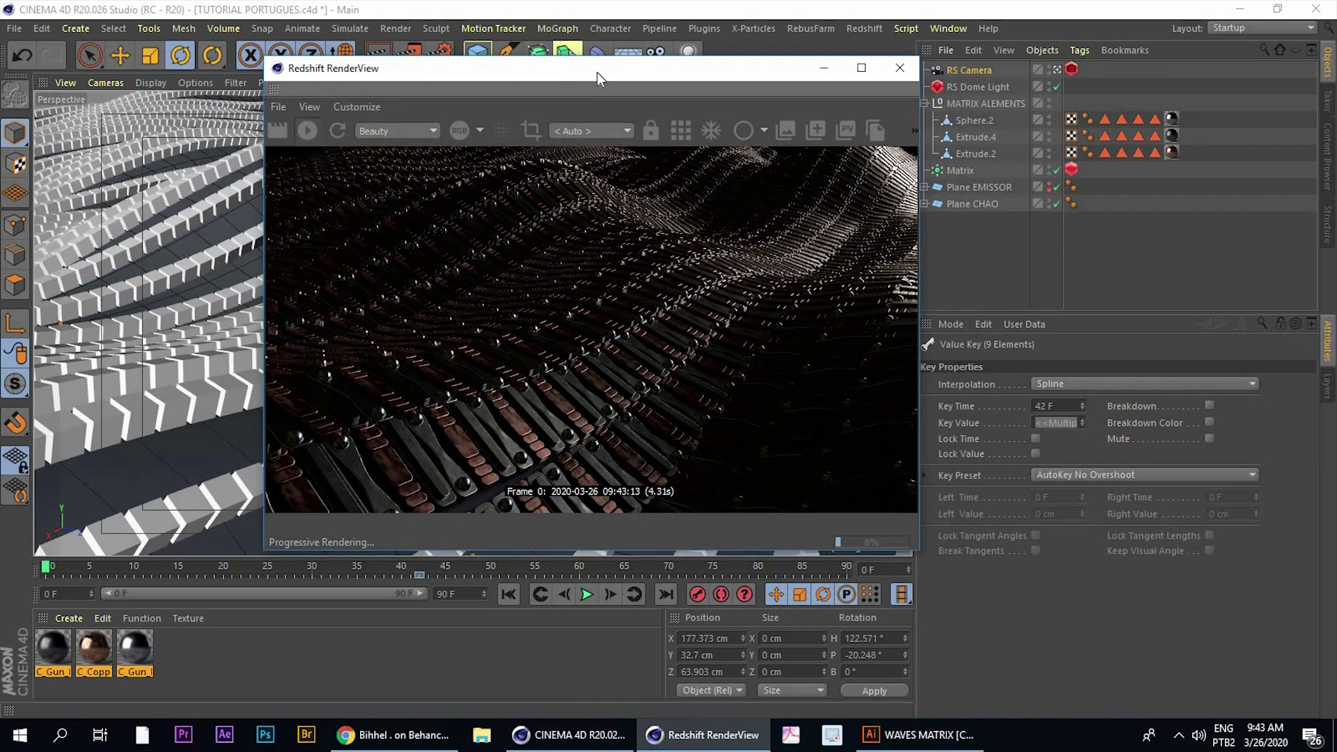
pyautogui.moveTo(542, 65); pyautogui.dragTo(553, 81)
pyautogui.middleClick(182, 174)
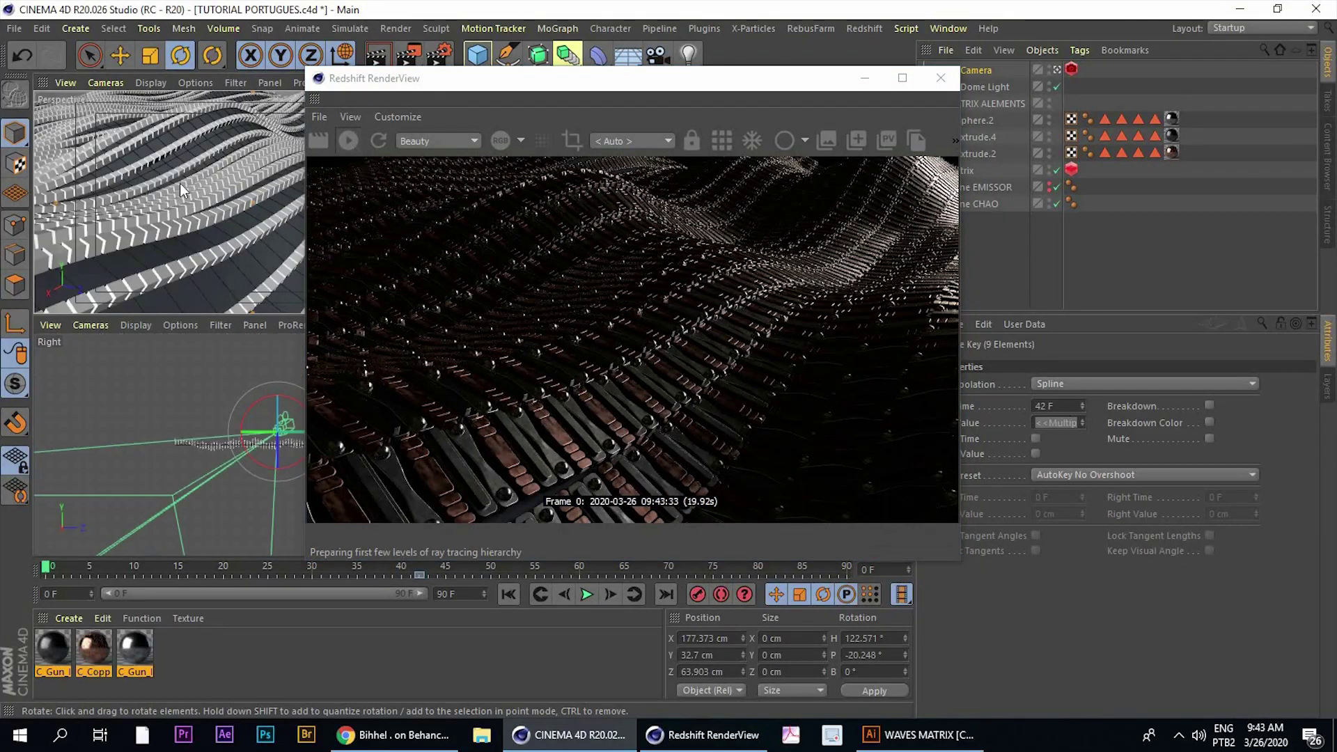
pyautogui.middleClick(180, 182)
pyautogui.moveTo(424, 80); pyautogui.dragTo(467, 67)
pyautogui.moveTo(557, 65); pyautogui.dragTo(797, 109)
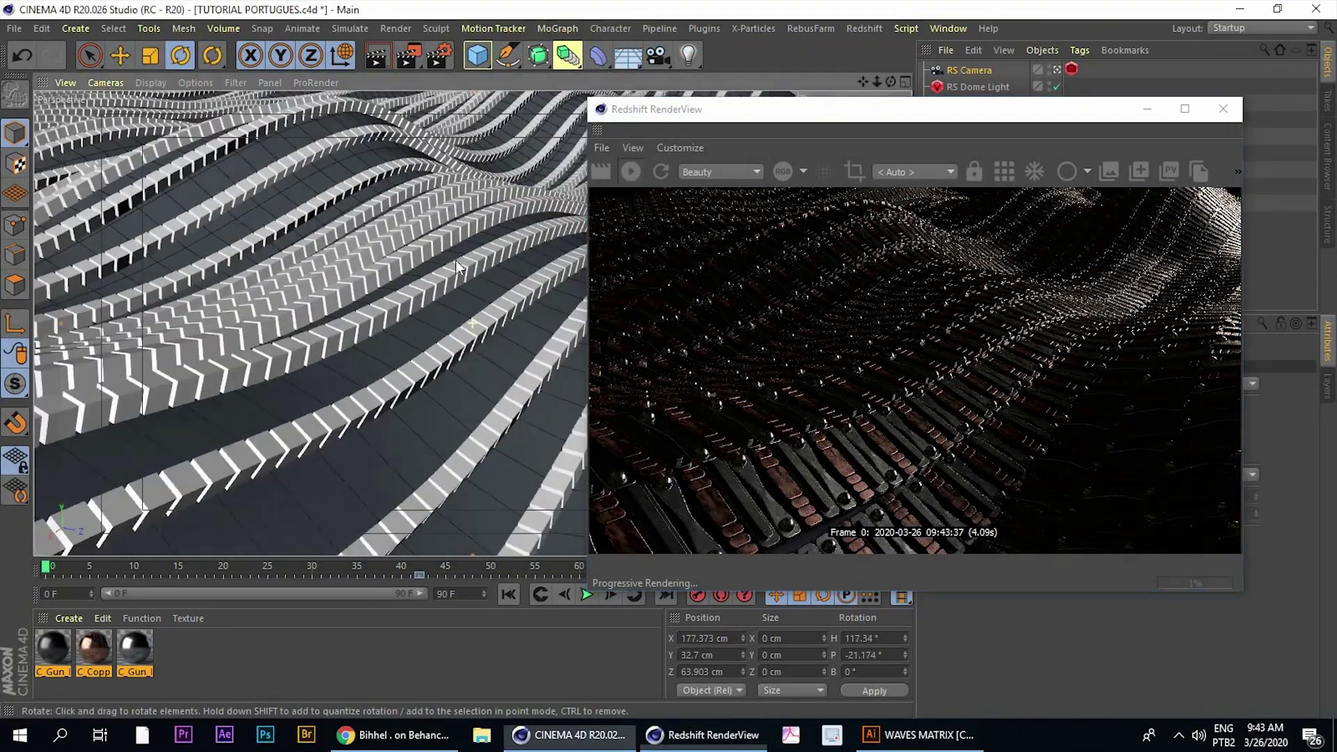
# Orbit the camera, jump to frame 36, and bring up the Behance reference
pyautogui.moveTo(455, 260); pyautogui.dragTo(543, 258)
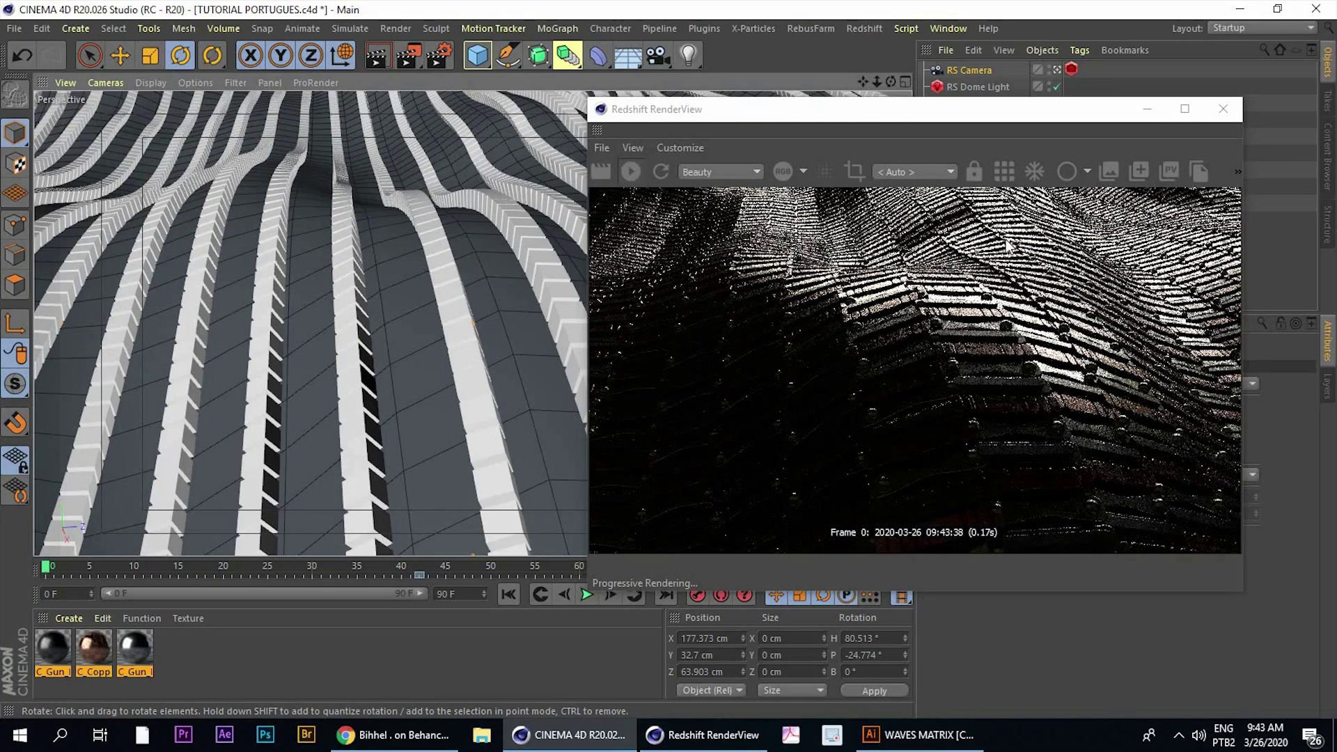
pyautogui.click(363, 576)
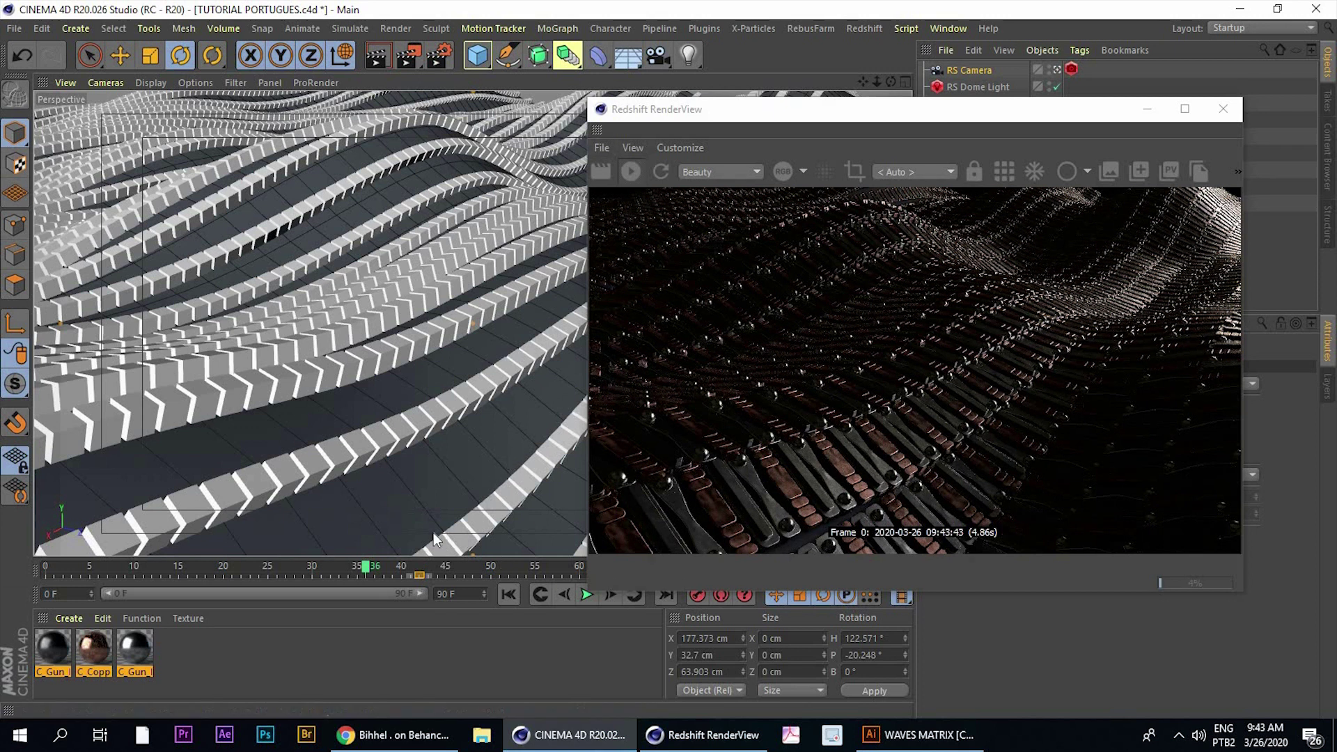
pyautogui.moveTo(627, 110); pyautogui.dragTo(486, 137)
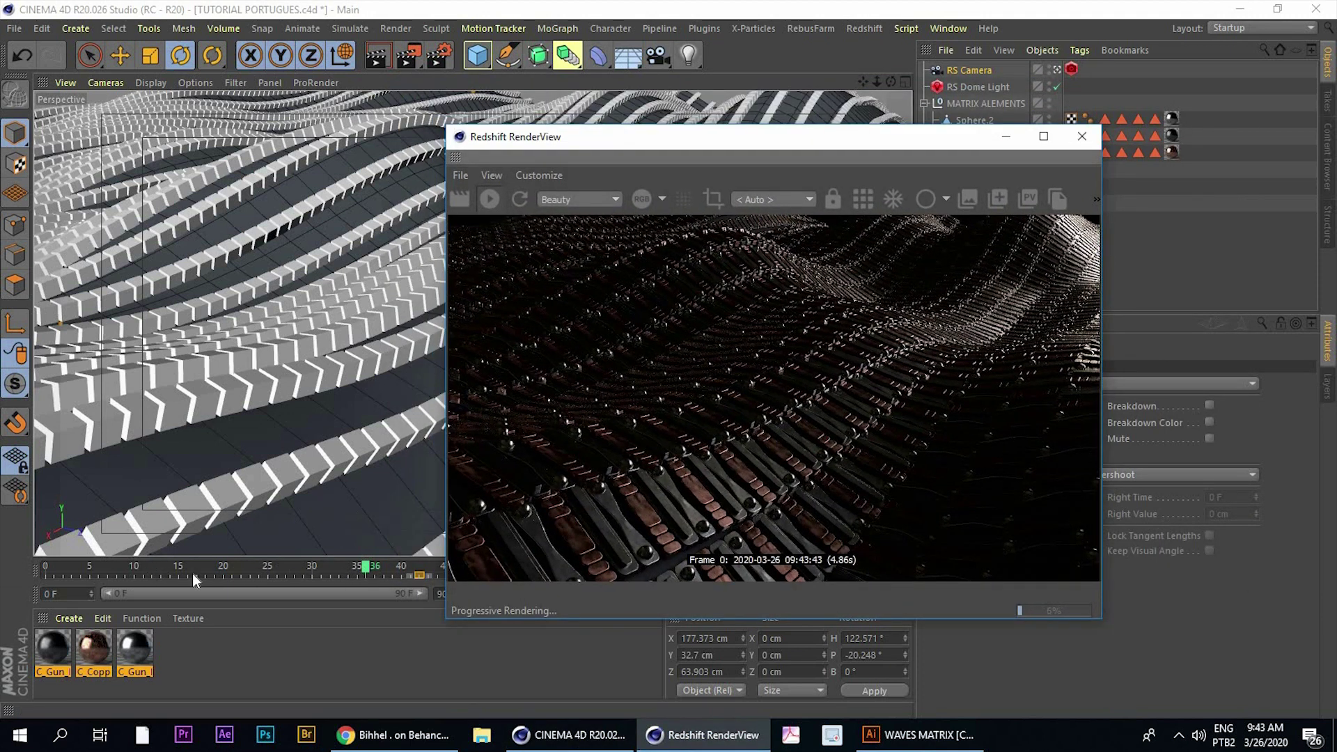
pyautogui.moveTo(529, 137); pyautogui.dragTo(357, 59)
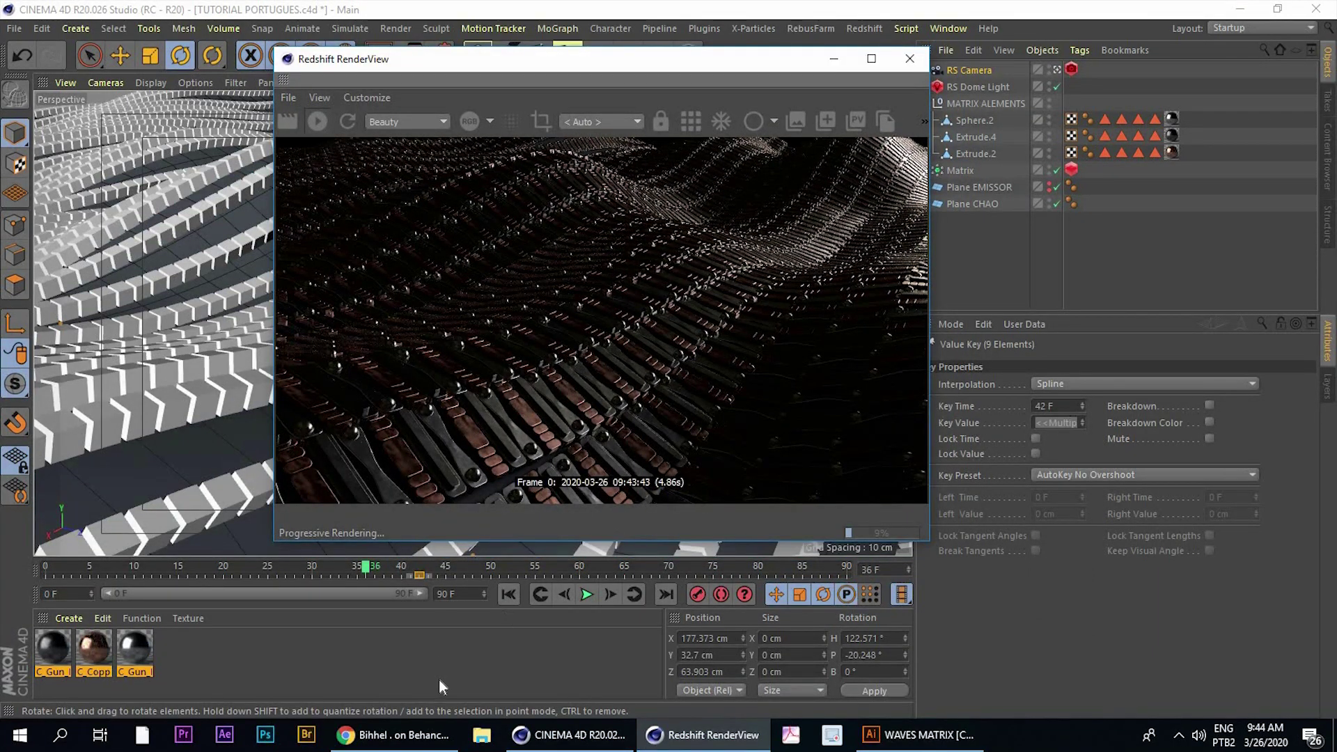
pyautogui.click(393, 735)
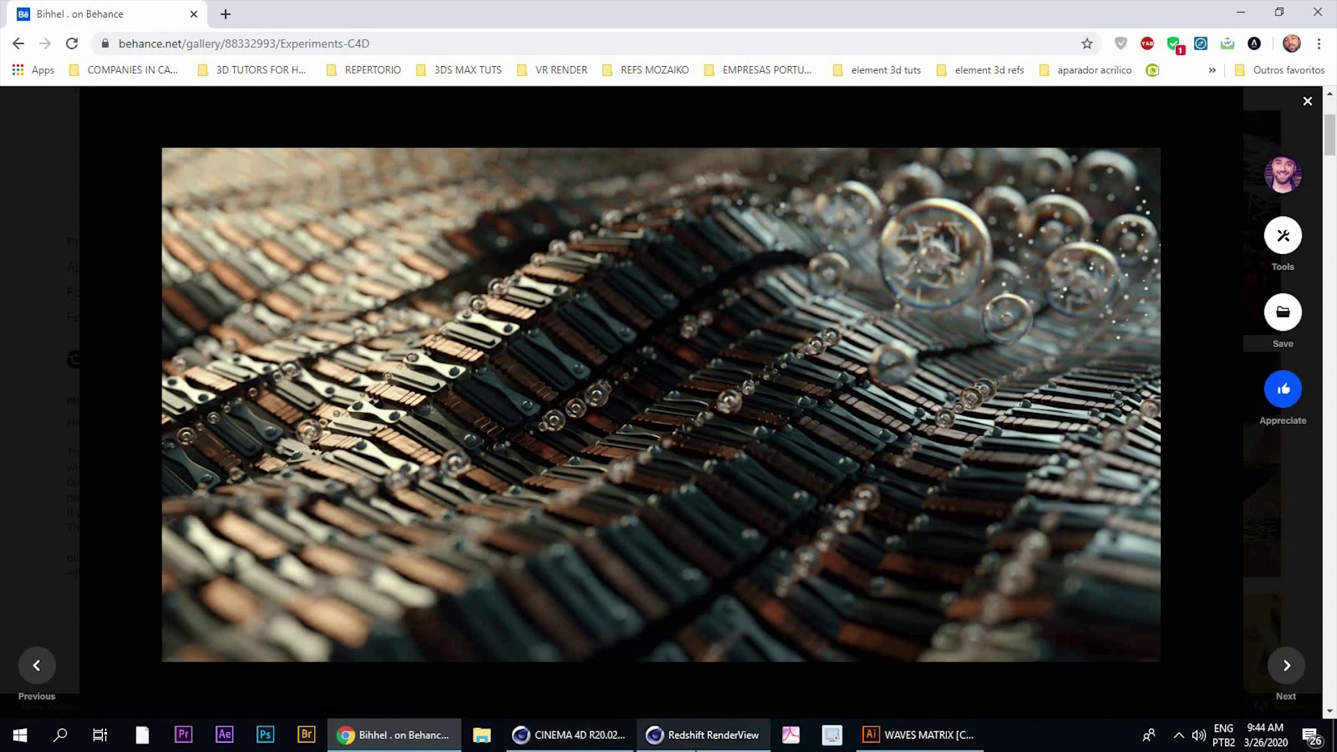
# Back in Cinema 4D, move the Redshift RenderView to the upper left and show four viewports
pyautogui.click(704, 735)
pyautogui.moveTo(550, 68); pyautogui.dragTo(783, 123)
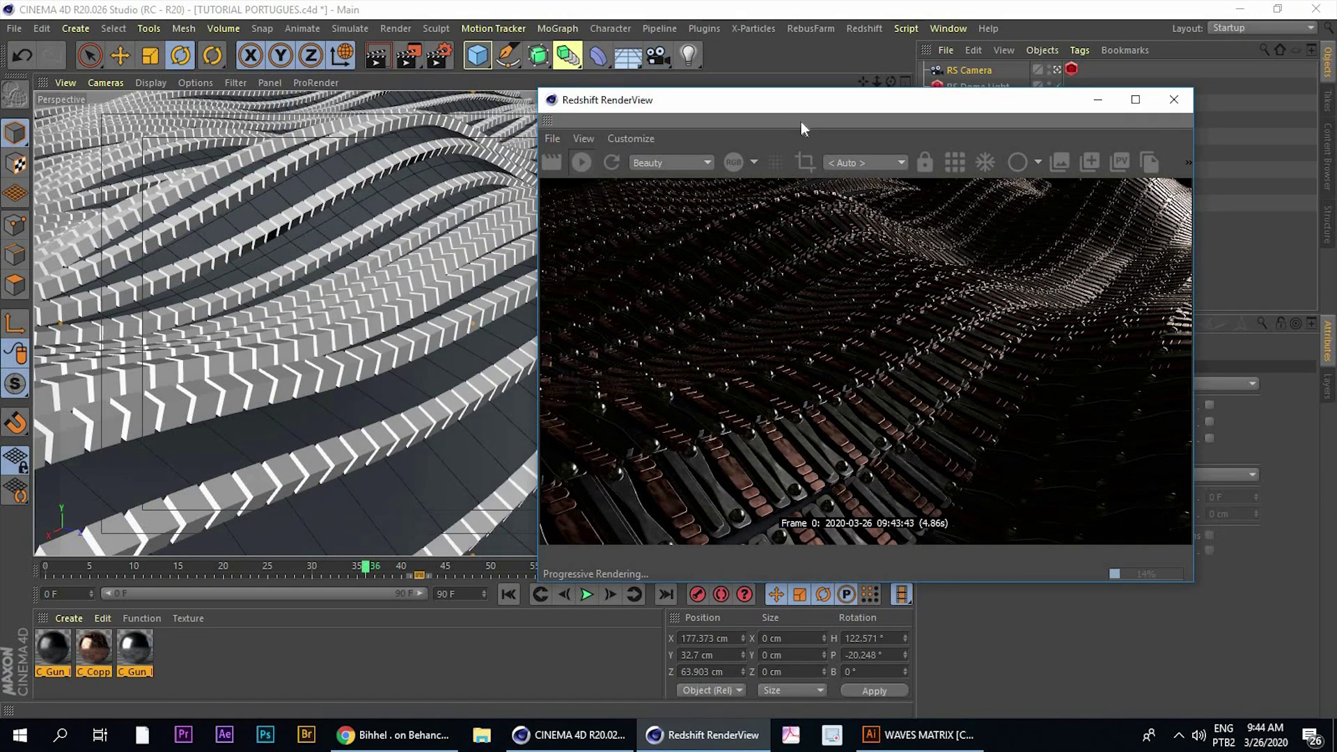
pyautogui.moveTo(627, 100); pyautogui.dragTo(214, 61)
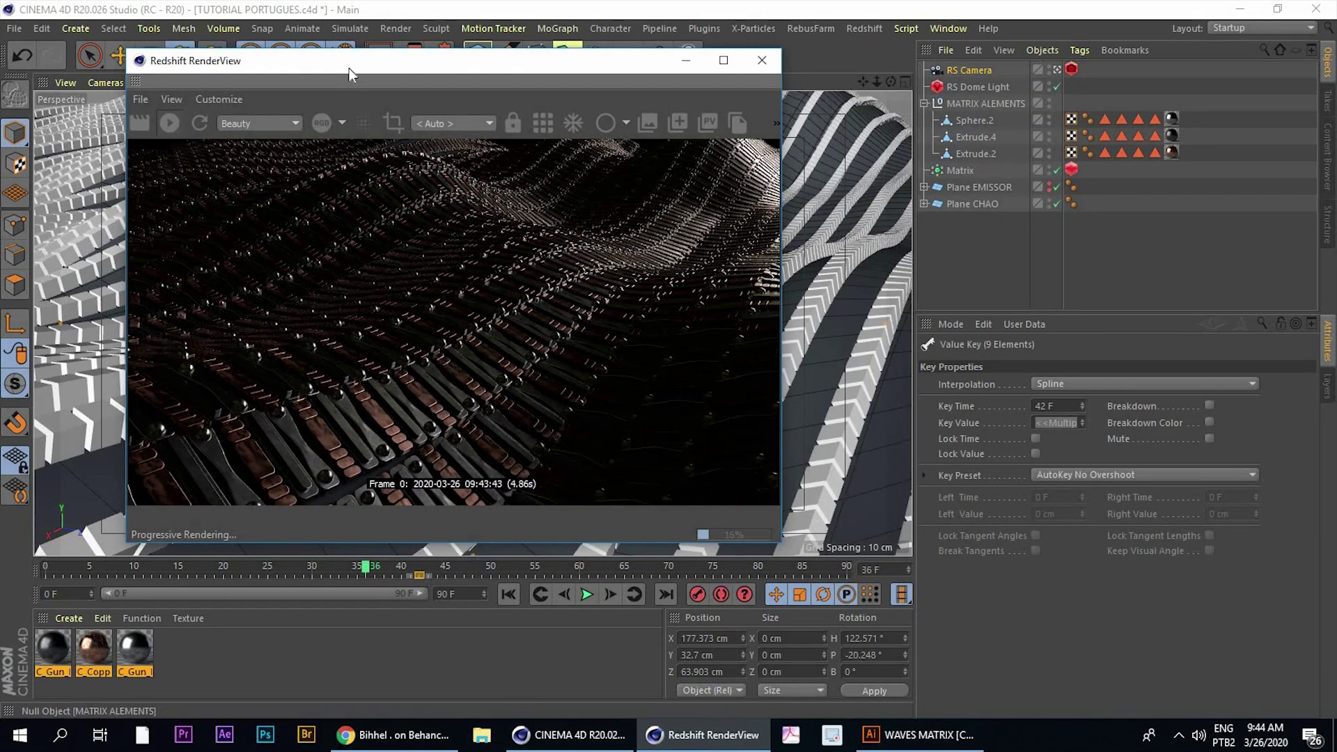
pyautogui.moveTo(349, 68); pyautogui.dragTo(334, 101)
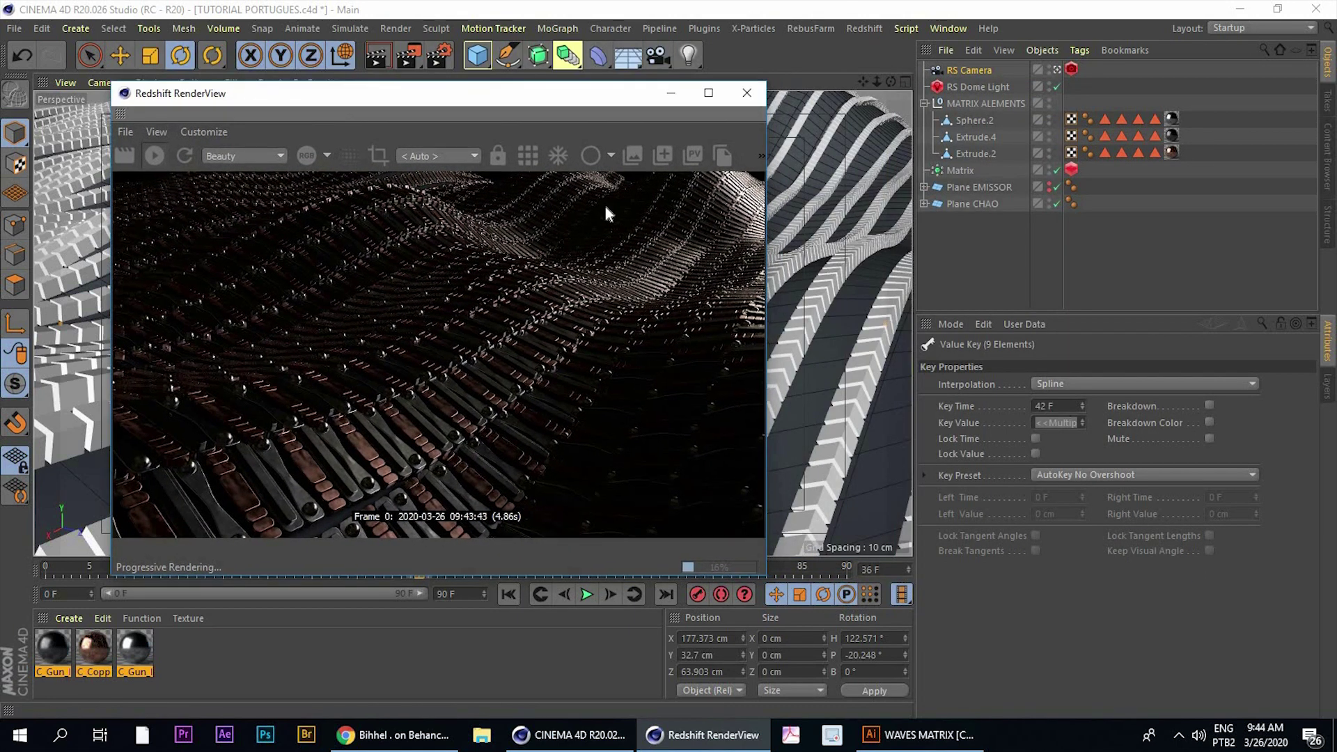
pyautogui.middleClick(824, 315)
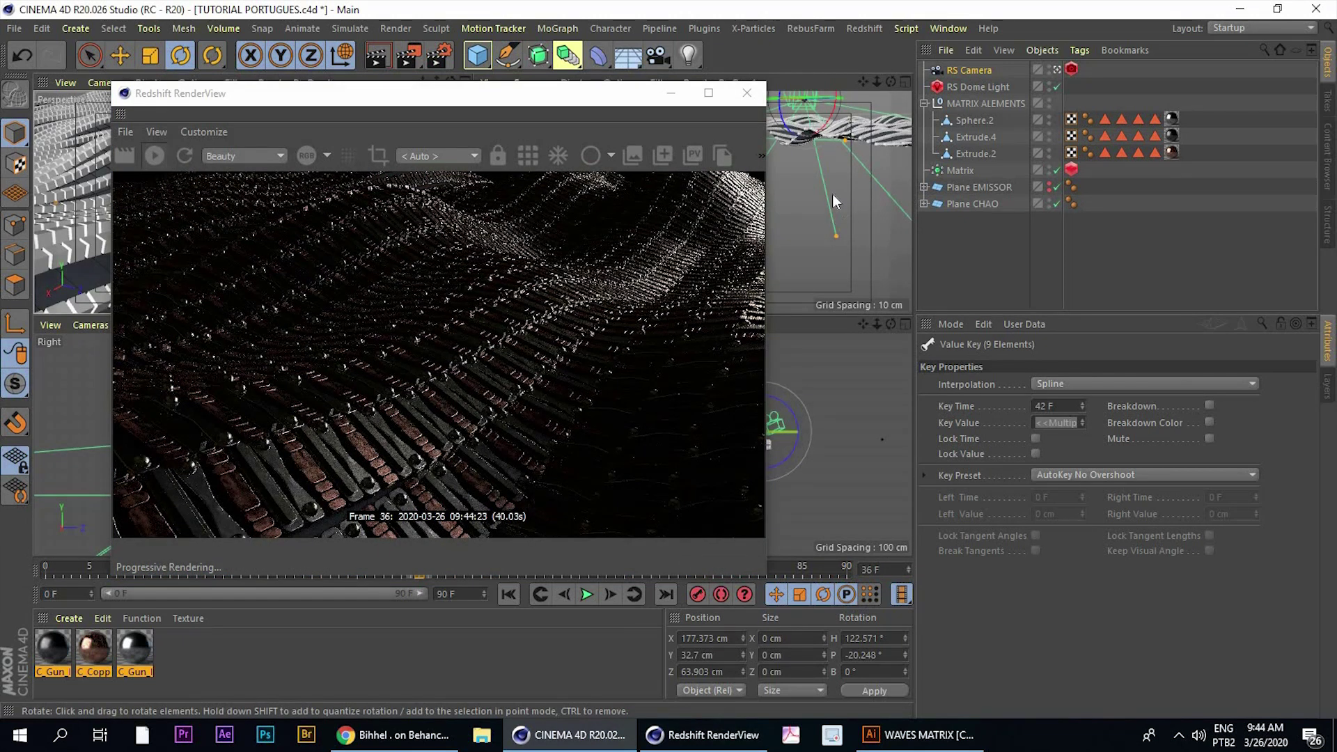
# Select RS Camera and set the Redshift RenderView to render through RS Camera
pyautogui.click(830, 186)
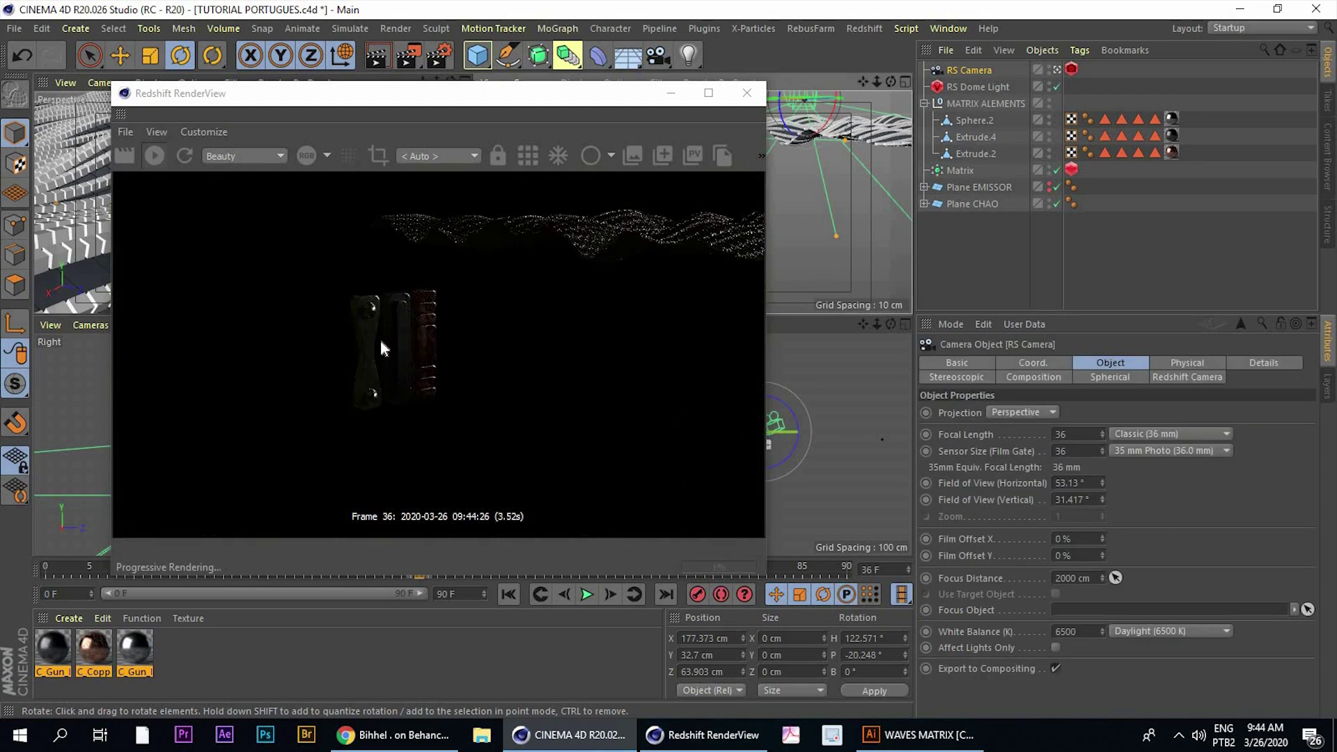
pyautogui.moveTo(408, 106); pyautogui.dragTo(233, 212)
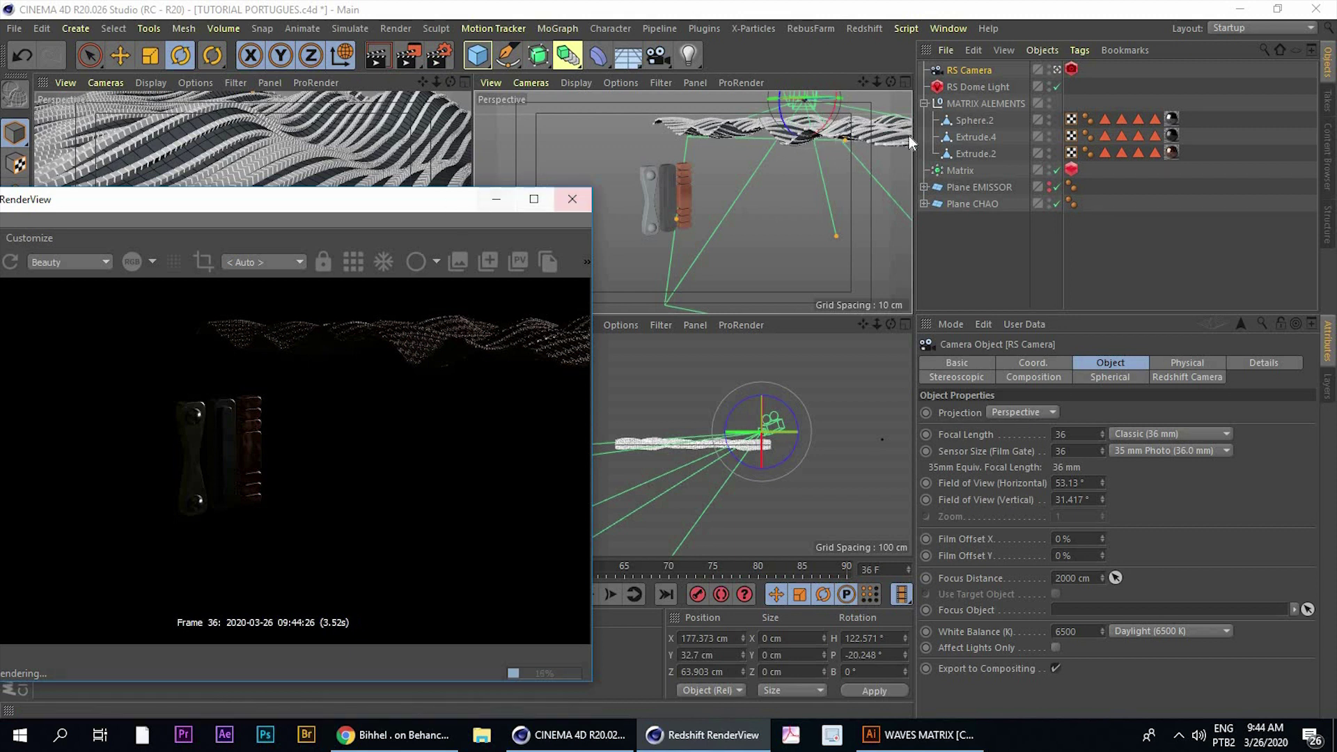
pyautogui.moveTo(254, 204)
pyautogui.mouseDown()
pyautogui.moveTo(316, 218)
pyautogui.moveTo(804, 170)
pyautogui.mouseUp()
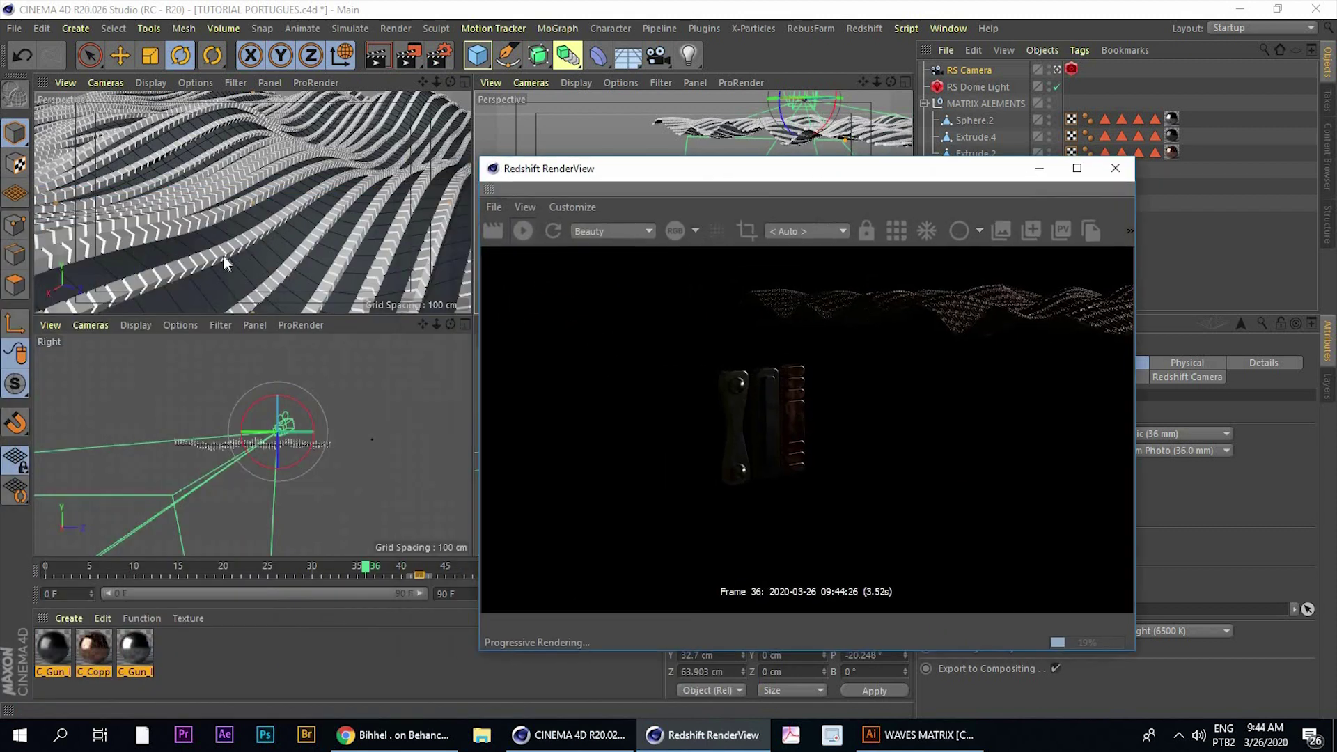
pyautogui.middleClick(269, 178)
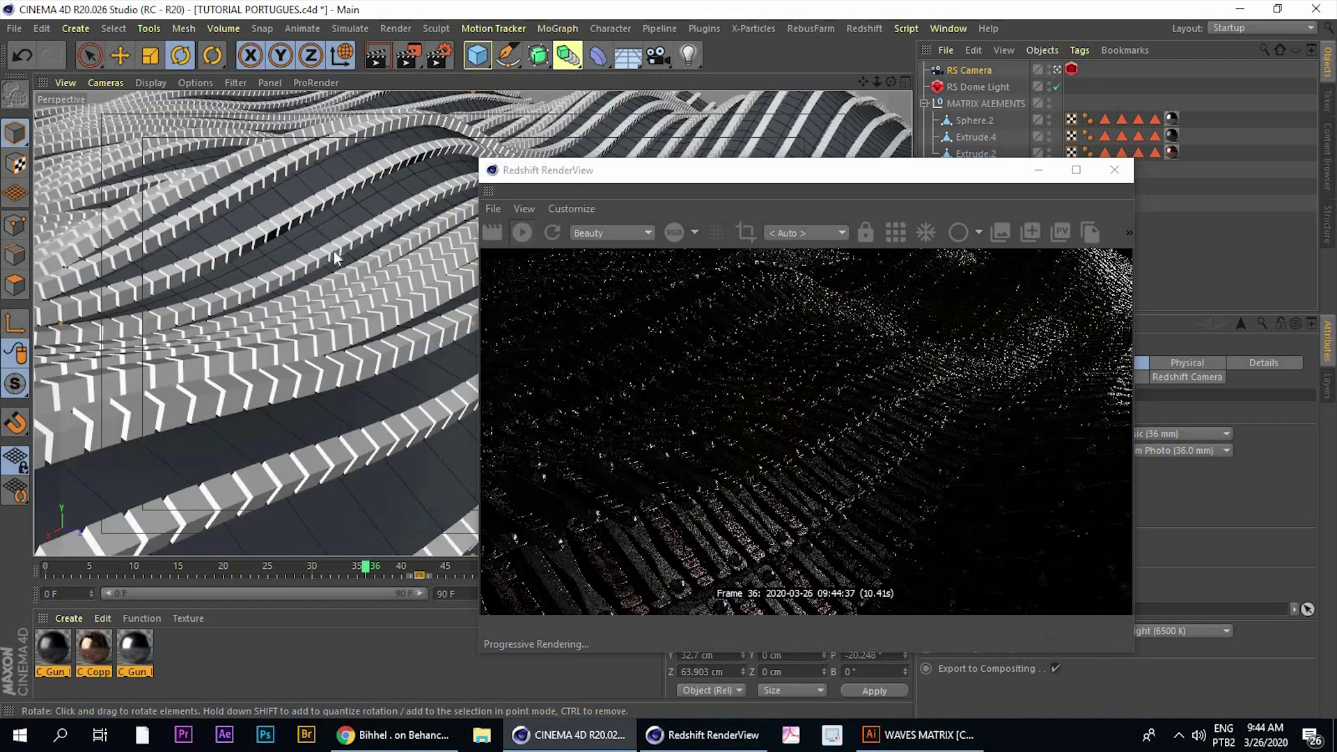
pyautogui.click(867, 235)
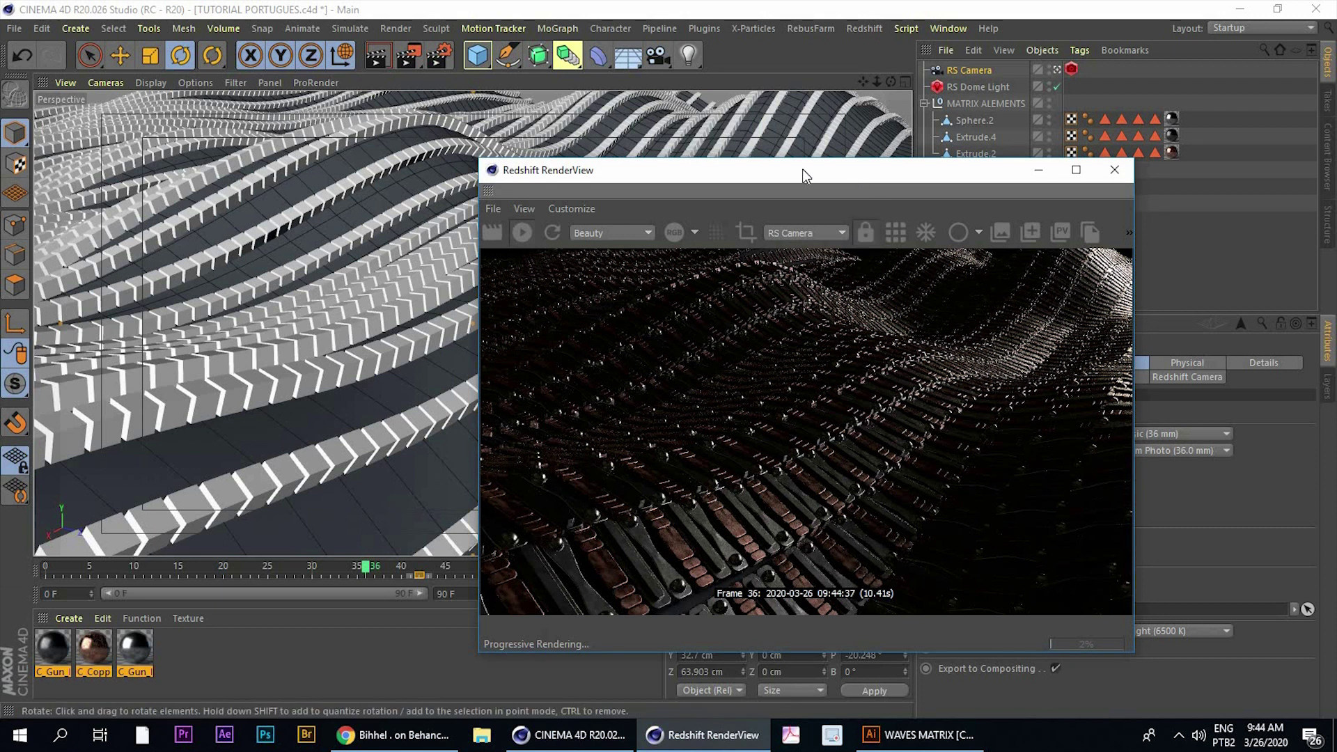
# In the four-view layout, orbit to show the whole wave surface and narrow the preview window
pyautogui.moveTo(803, 169); pyautogui.dragTo(355, 111)
pyautogui.middleClick(762, 315)
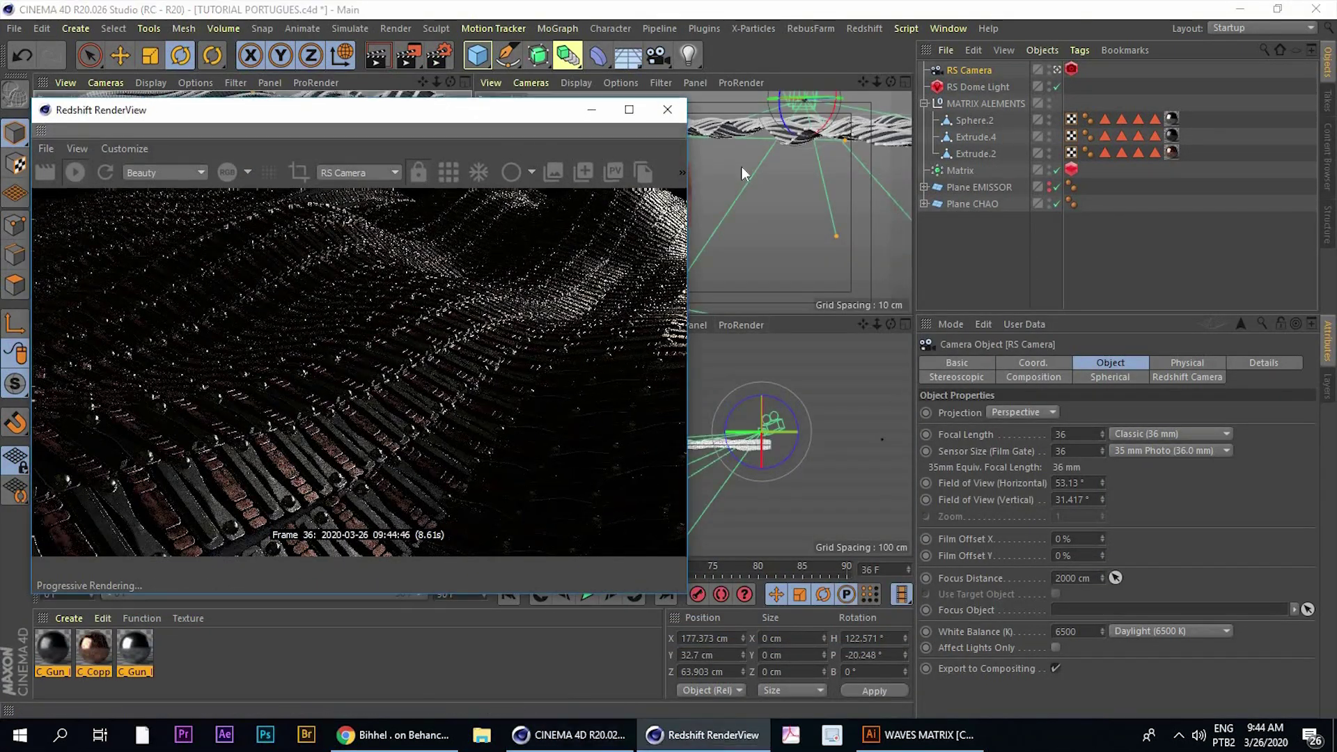
pyautogui.scroll(-3, 794, 162)
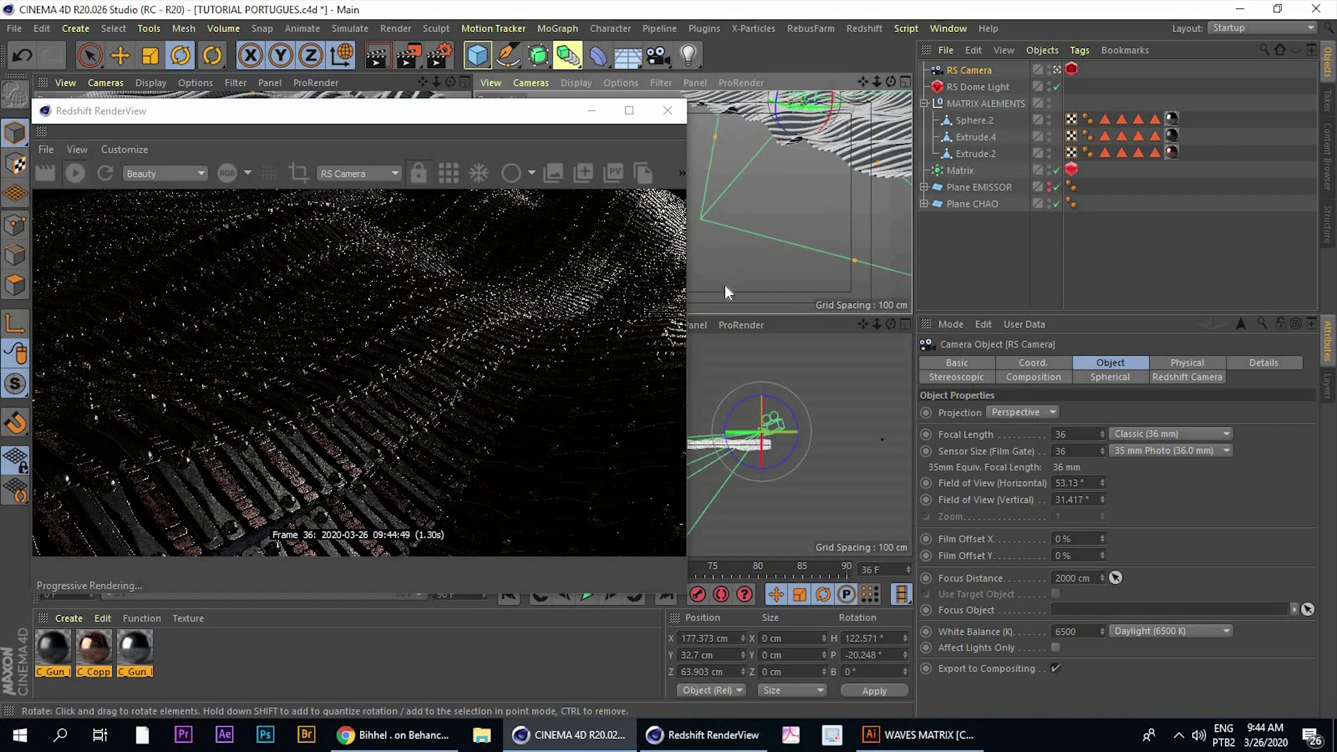
pyautogui.moveTo(794, 155)
pyautogui.keyDown('alt'); pyautogui.mouseDown()
pyautogui.moveTo(780, 220)
pyautogui.moveTo(811, 219)
pyautogui.moveTo(788, 232)
pyautogui.moveTo(865, 209)
pyautogui.moveTo(836, 216)
pyautogui.mouseUp(); pyautogui.keyUp('alt')
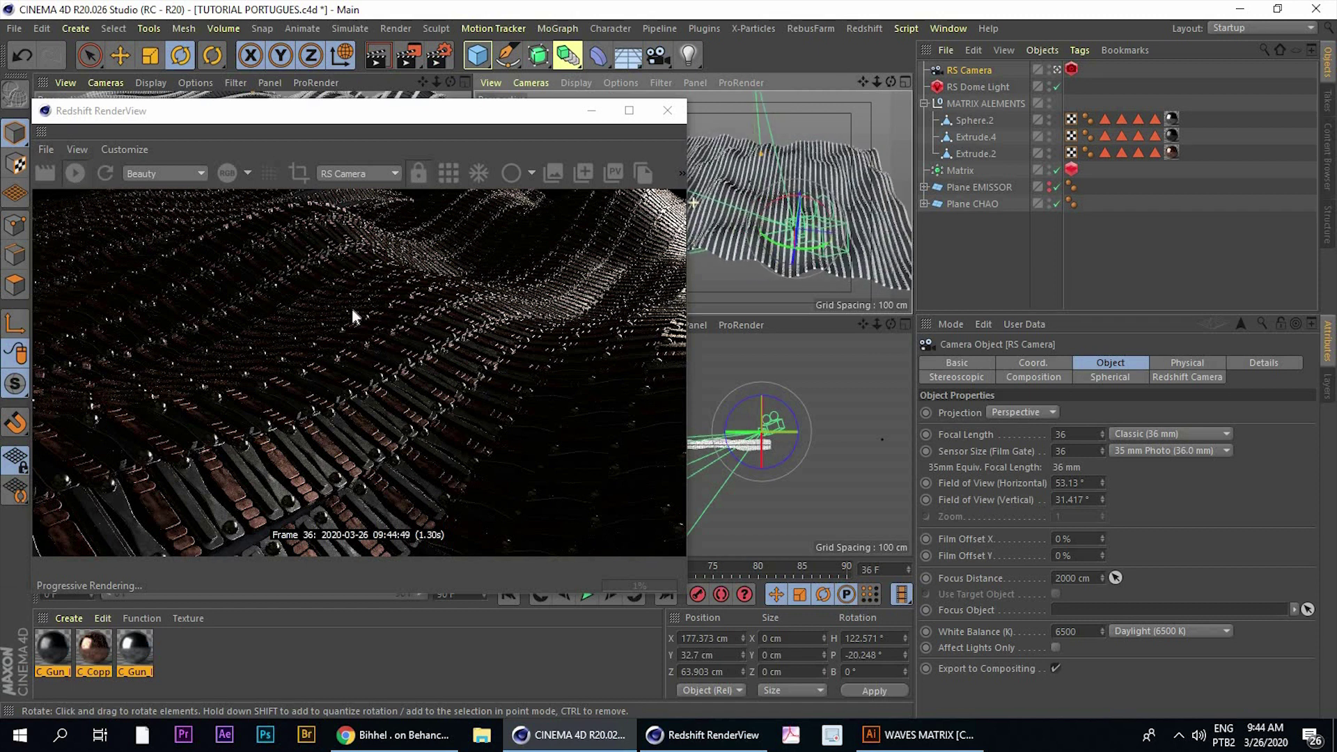
pyautogui.moveTo(443, 104); pyautogui.dragTo(407, 84)
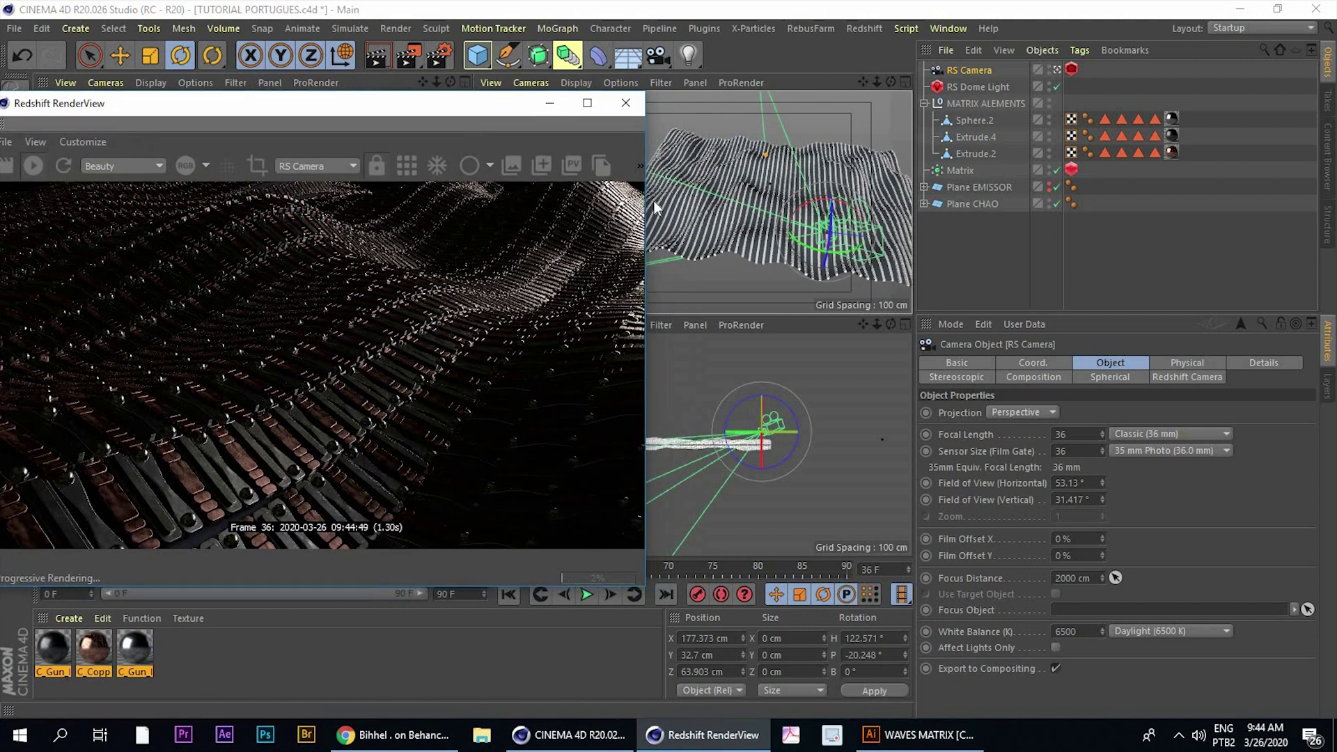
pyautogui.moveTo(649, 208); pyautogui.dragTo(598, 208)
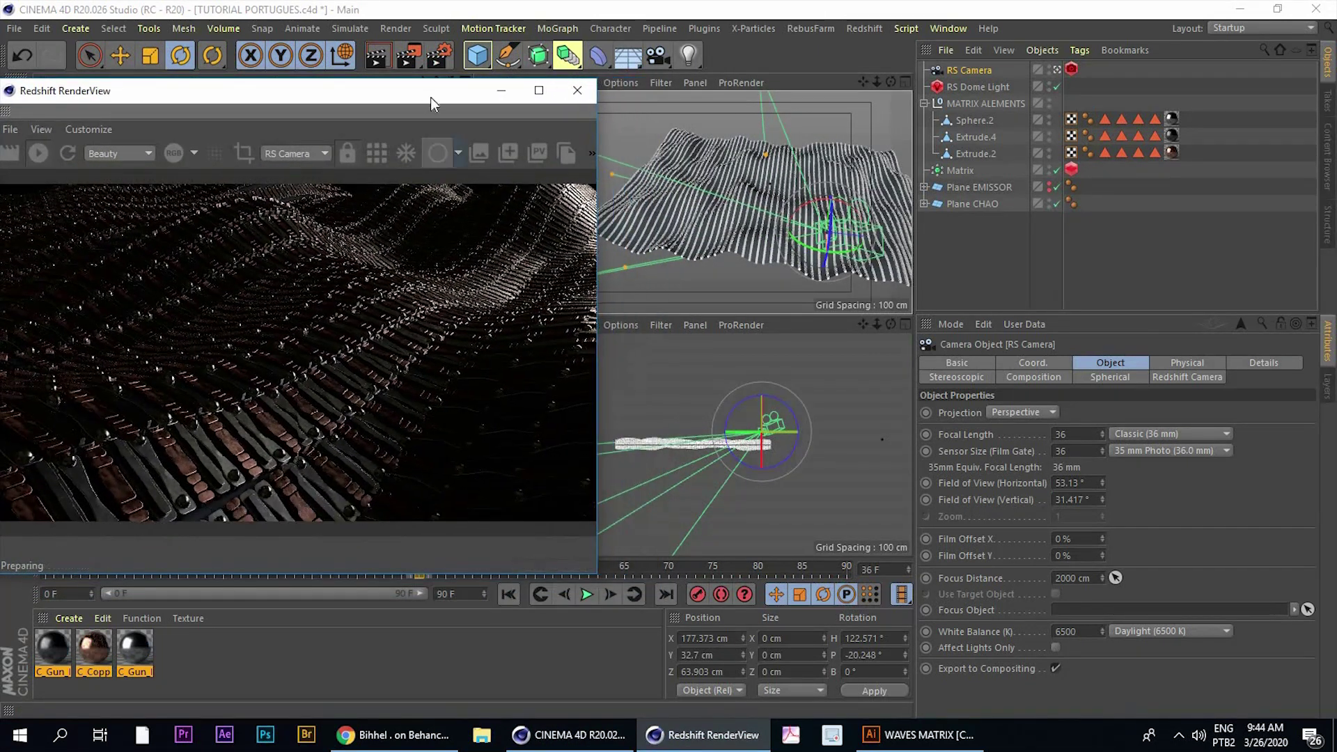
pyautogui.moveTo(430, 92); pyautogui.dragTo(499, 70)
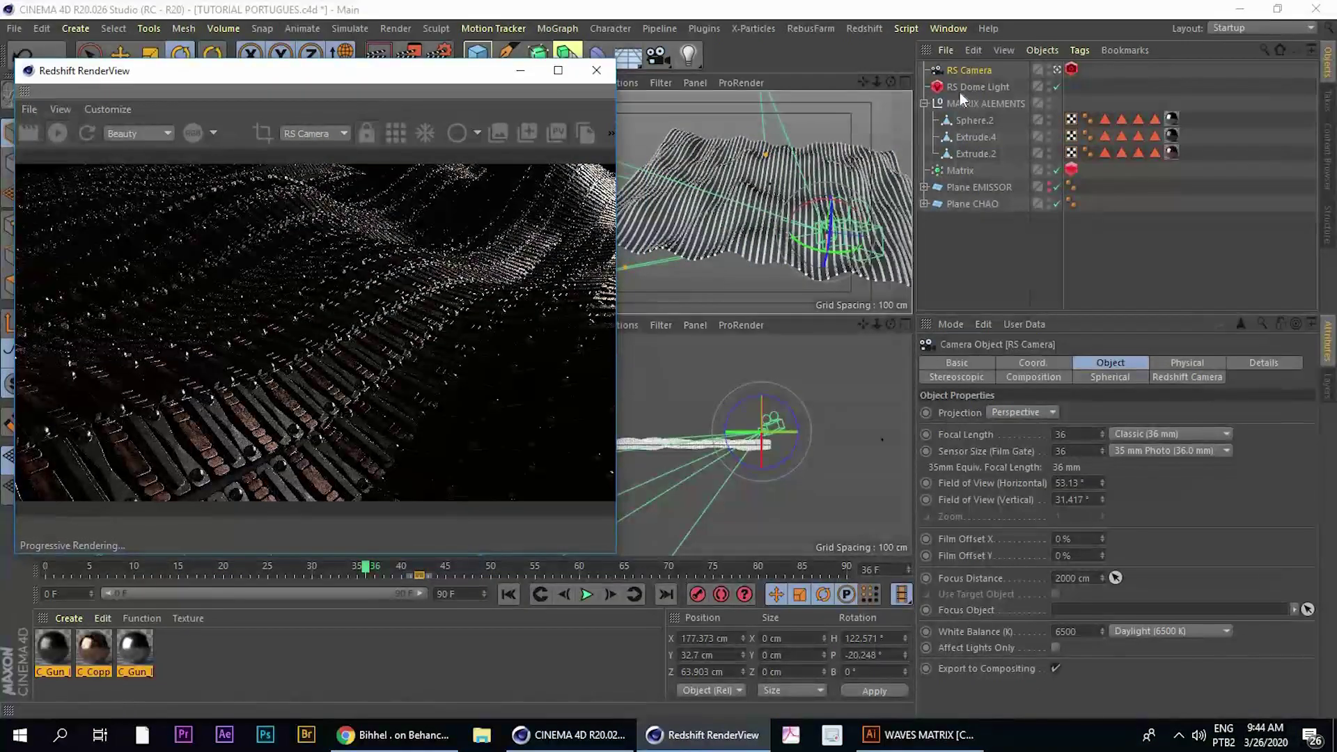
# Rotate the RS Dome Light so highlights streak across the copper, then view the Behance reference
pyautogui.click(761, 183)
pyautogui.moveTo(759, 181)
pyautogui.keyDown('alt'); pyautogui.mouseDown()
pyautogui.moveTo(766, 136)
pyautogui.moveTo(695, 277)
pyautogui.mouseUp(); pyautogui.keyUp('alt')
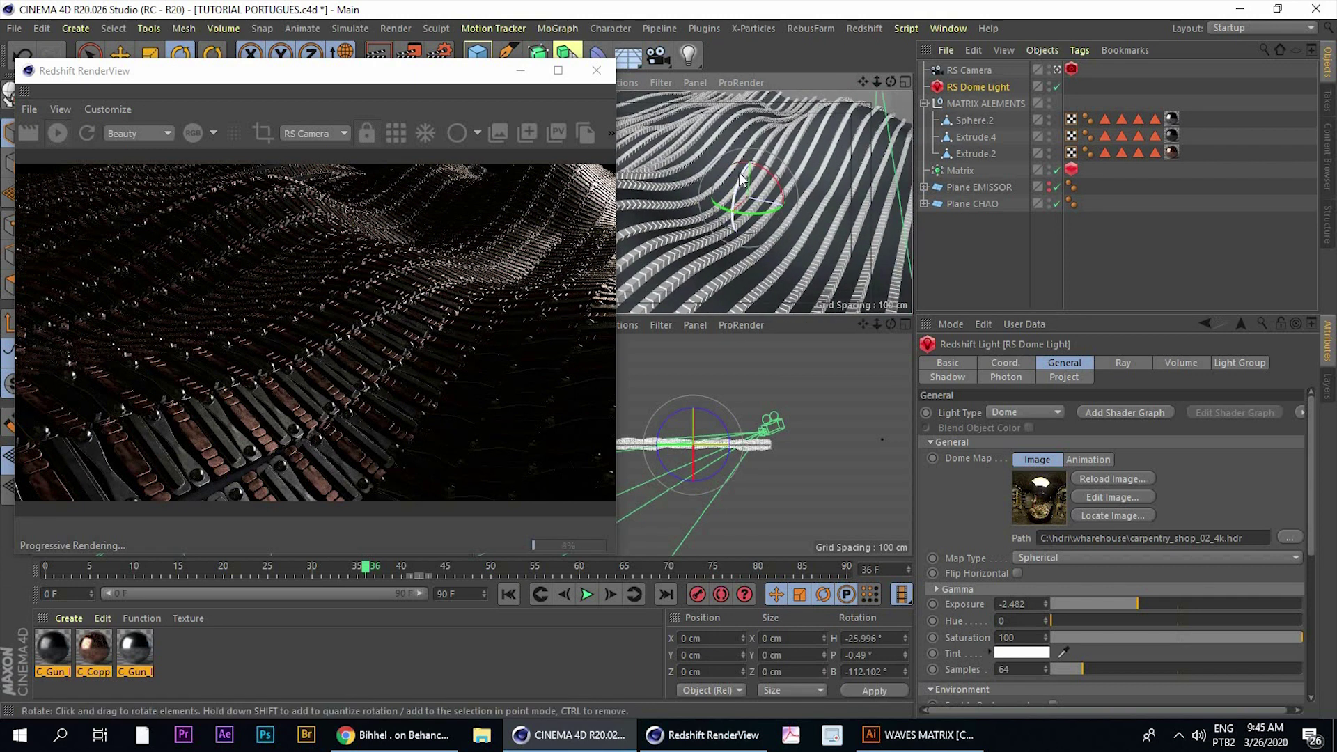
pyautogui.moveTo(737, 176); pyautogui.dragTo(731, 208)
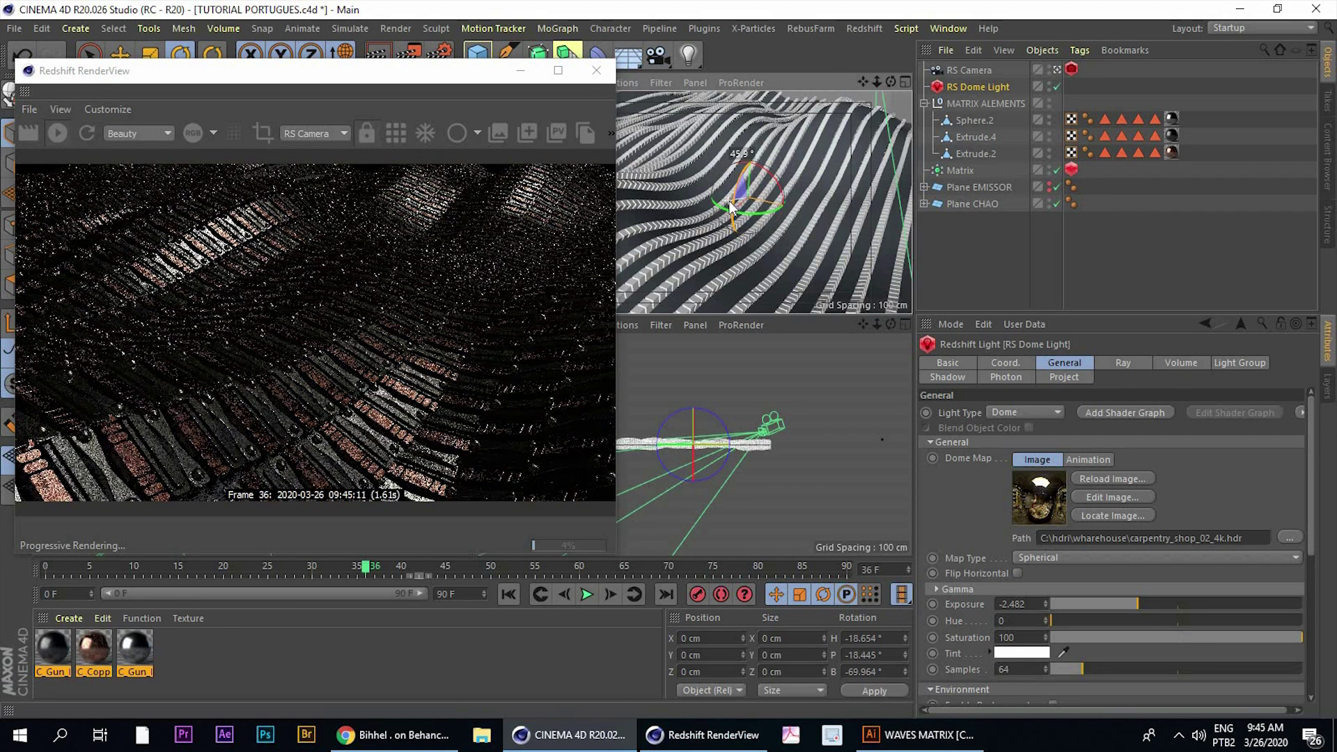
pyautogui.moveTo(731, 207)
pyautogui.mouseDown()
pyautogui.moveTo(768, 177)
pyautogui.moveTo(730, 167)
pyautogui.mouseUp()
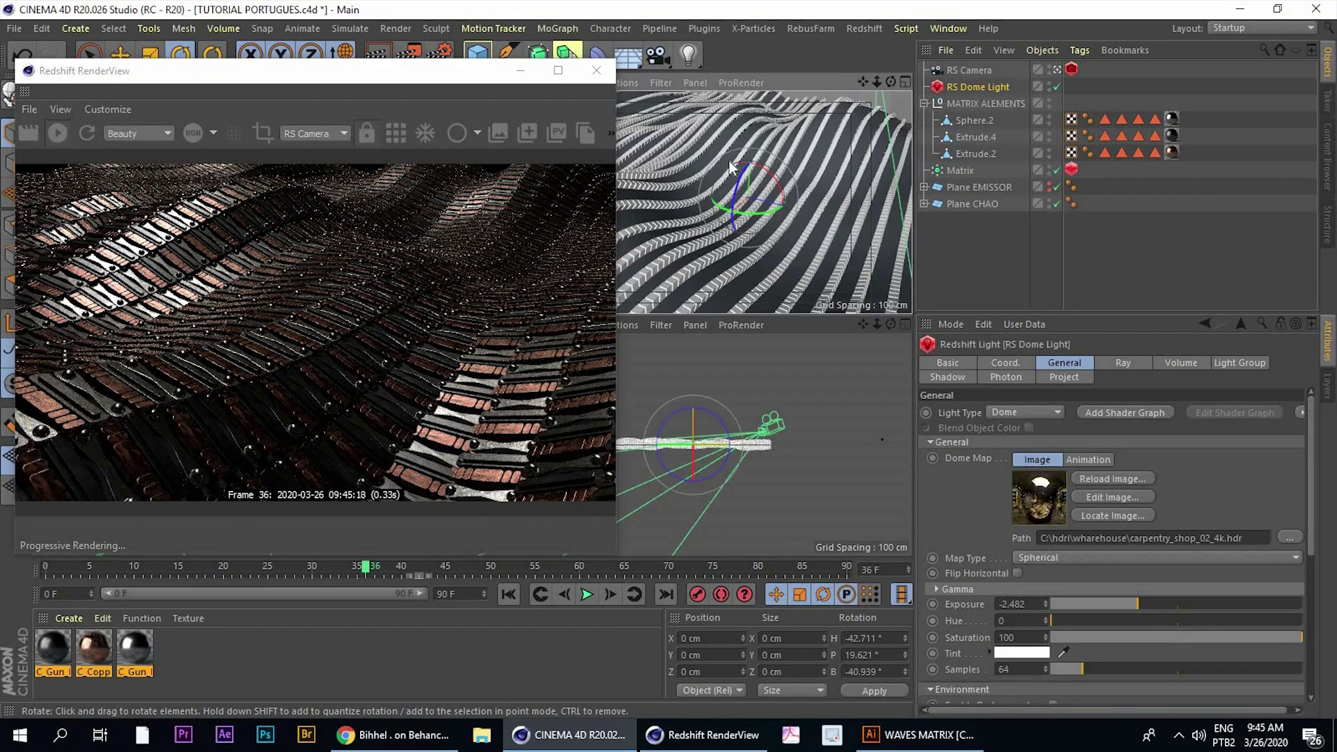
pyautogui.moveTo(724, 164); pyautogui.dragTo(718, 161)
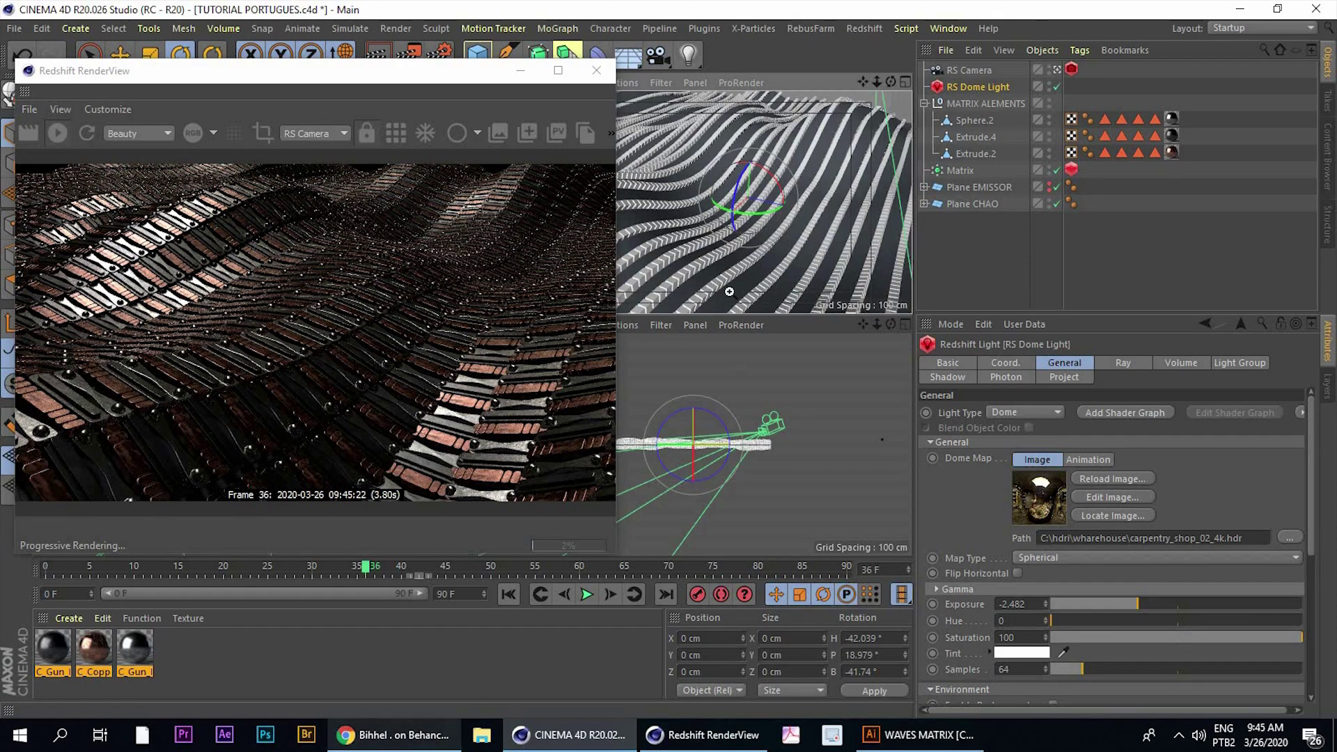
pyautogui.click(411, 737)
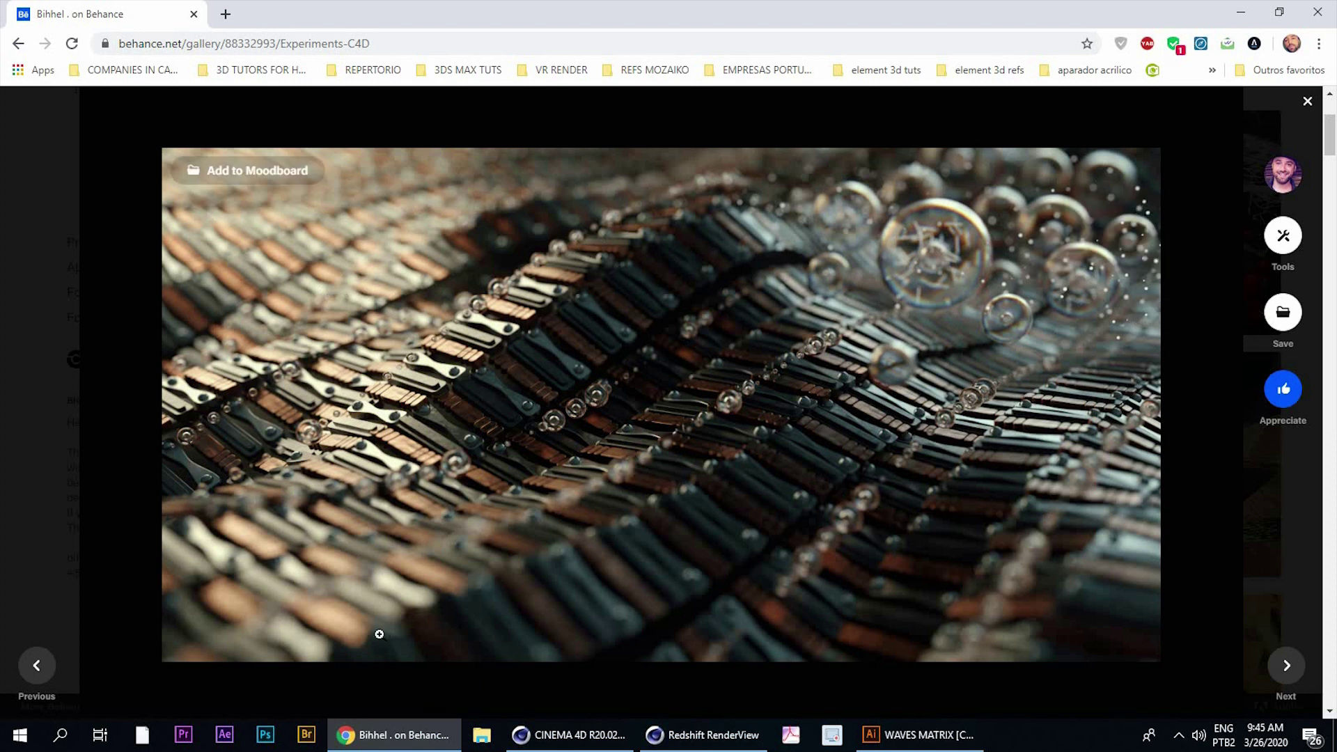
# Return from the Behance reference to Cinema 4D's Redshift RenderView
pyautogui.click(703, 735)
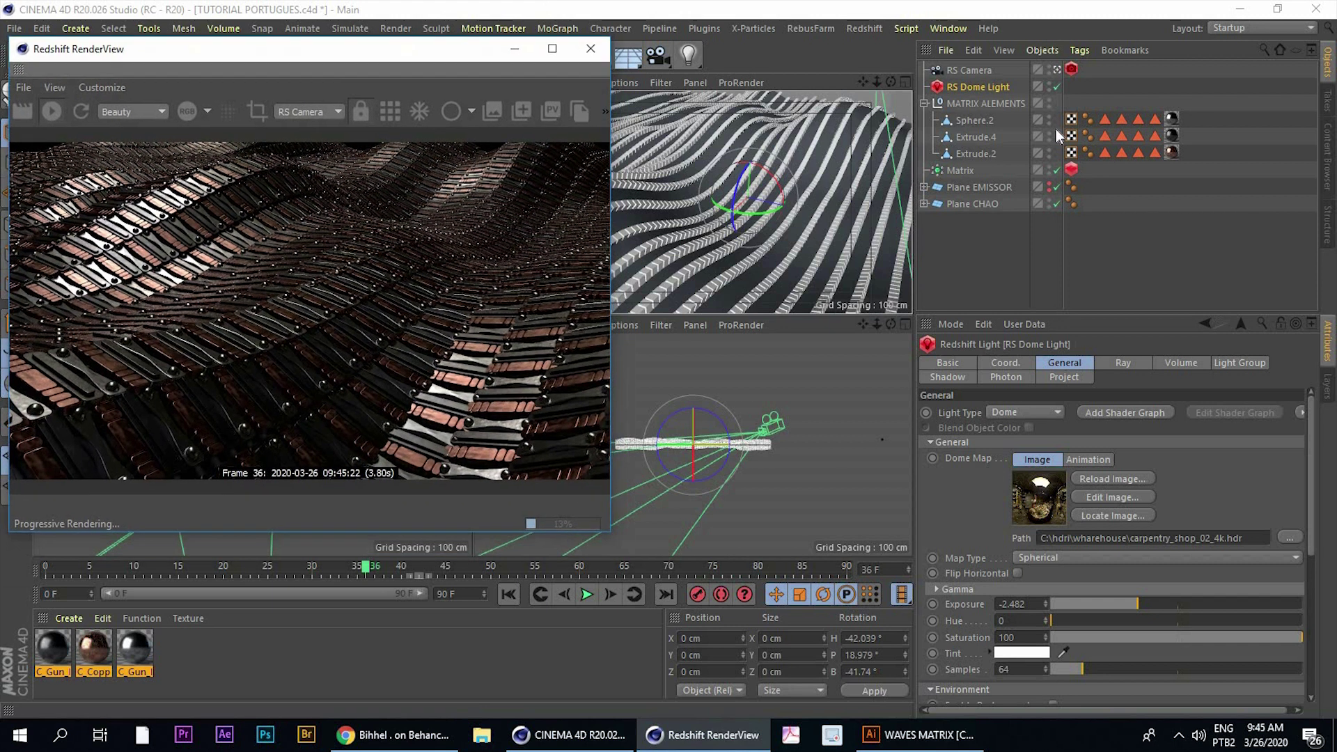
# Select RS Camera, check its Physical lens settings, then open its Redshift Camera tag
pyautogui.click(966, 70)
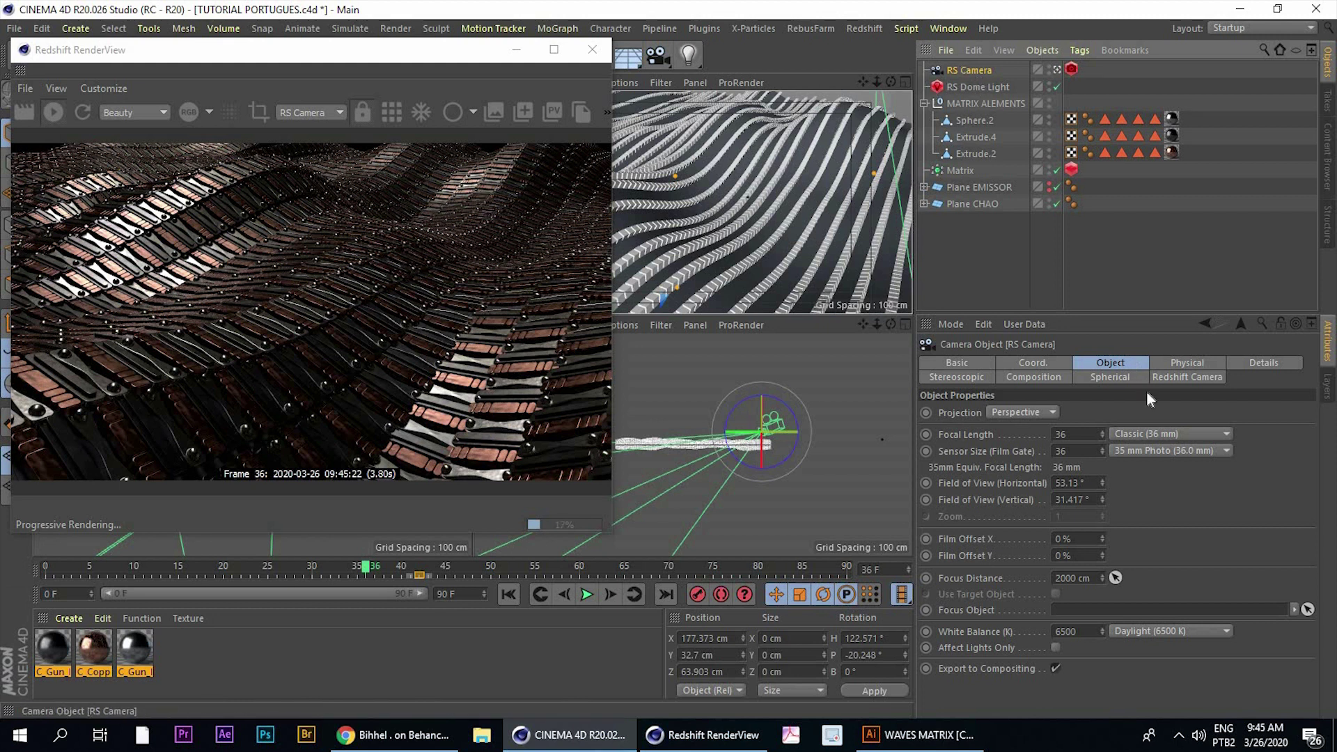
pyautogui.click(1184, 362)
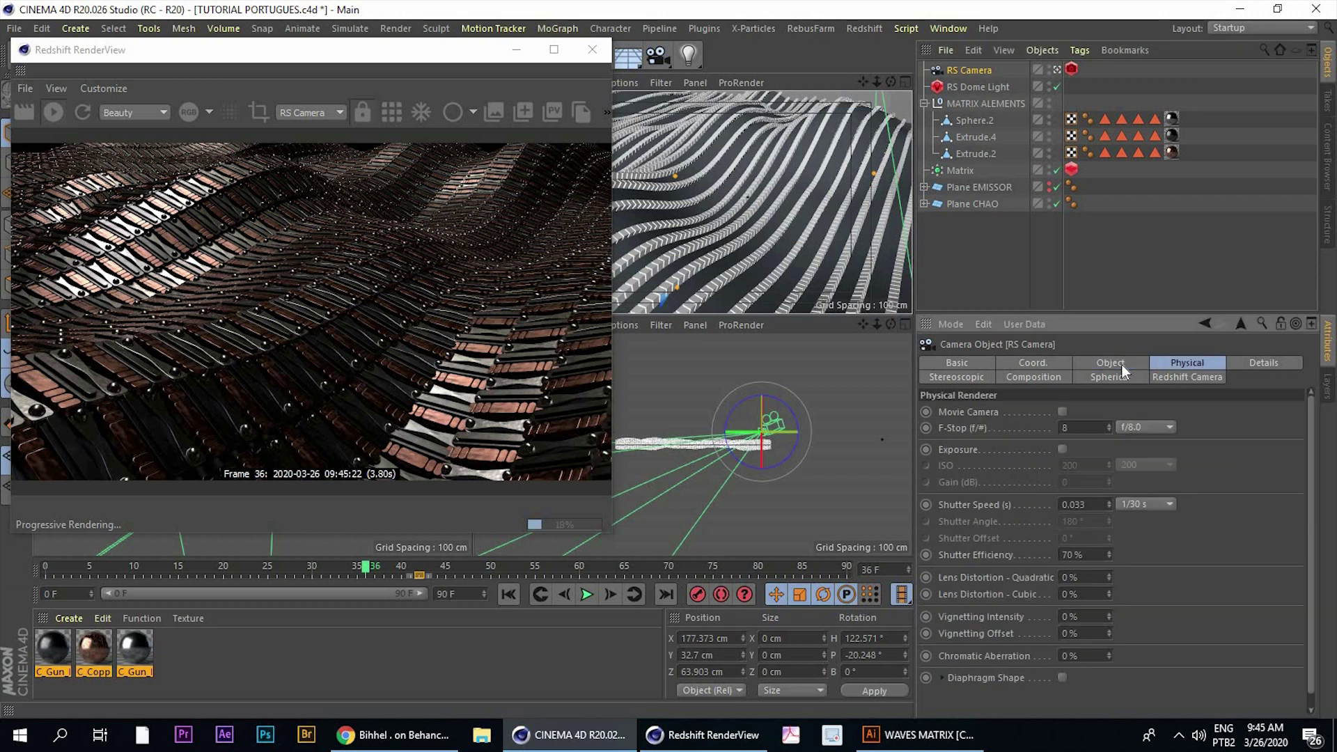
pyautogui.click(1118, 363)
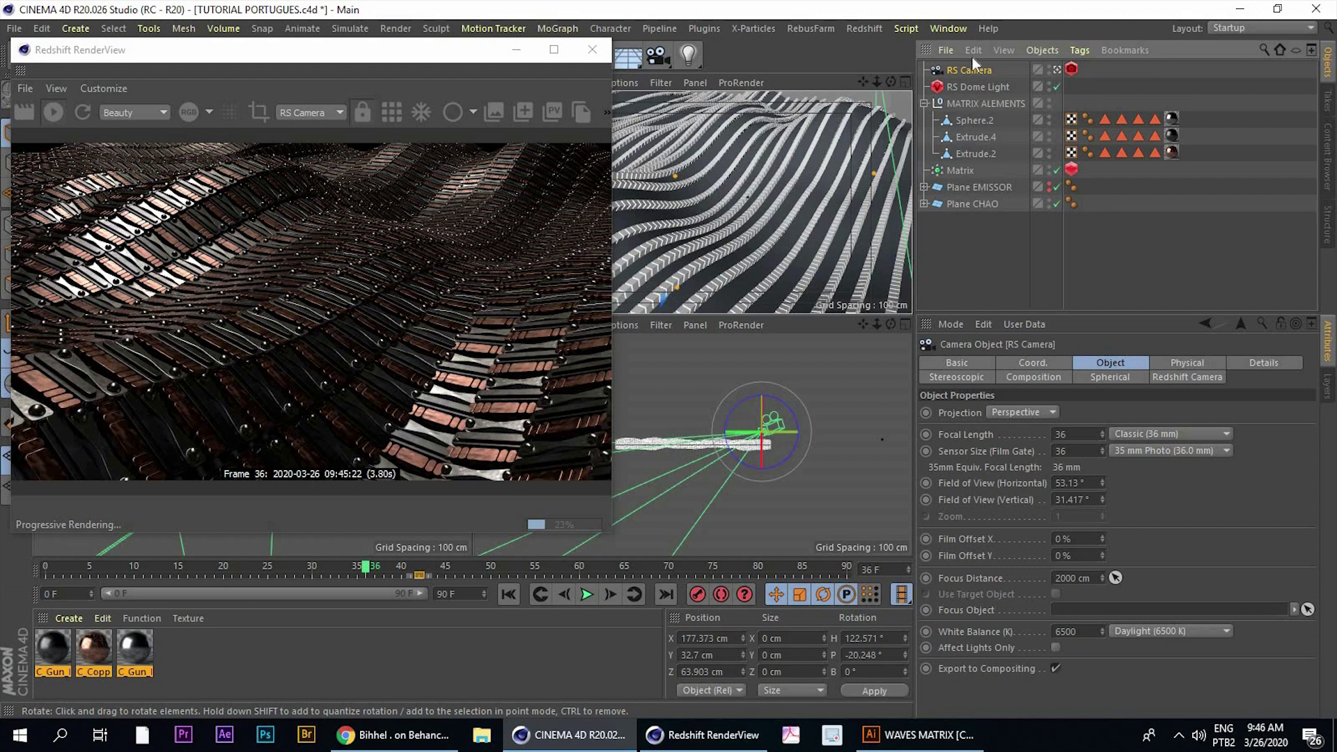
pyautogui.click(1070, 70)
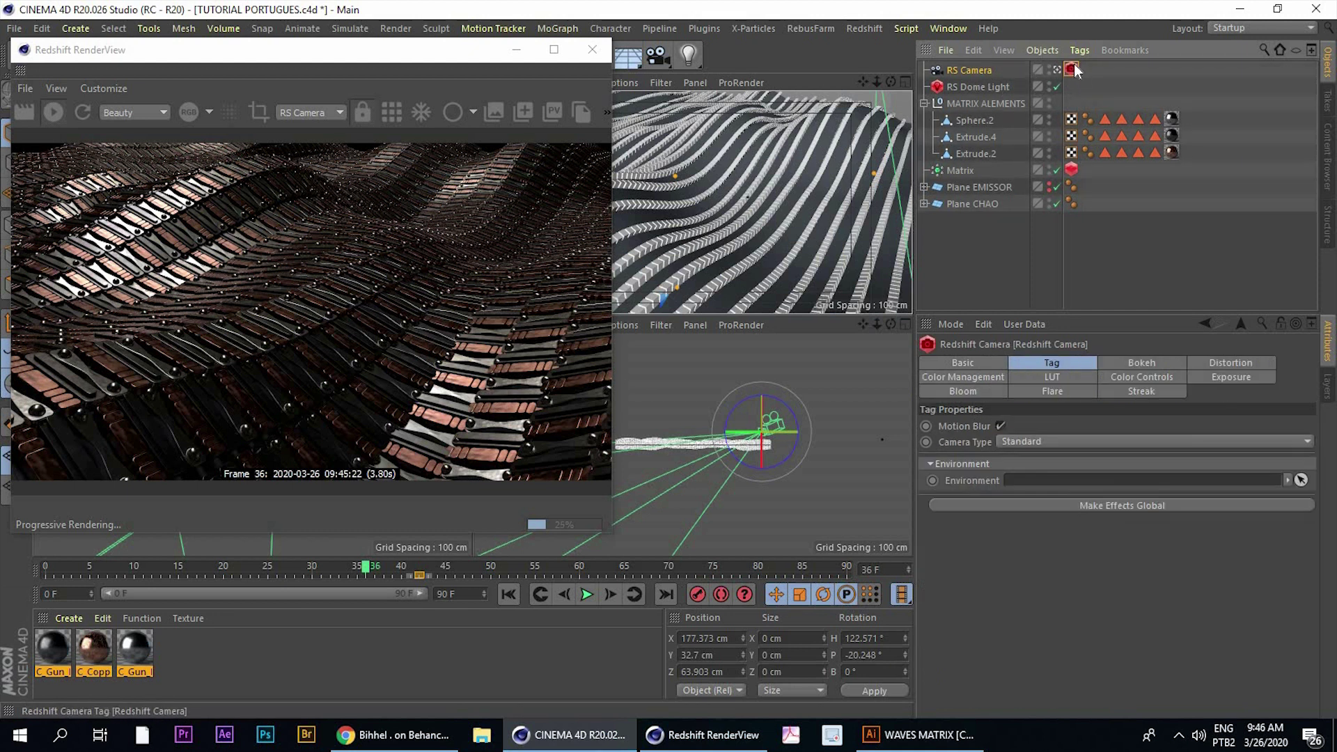
# Turn on Override and Enabled under Bokeh in RS Camera's Redshift tag, then reposition the preview
pyautogui.click(1140, 363)
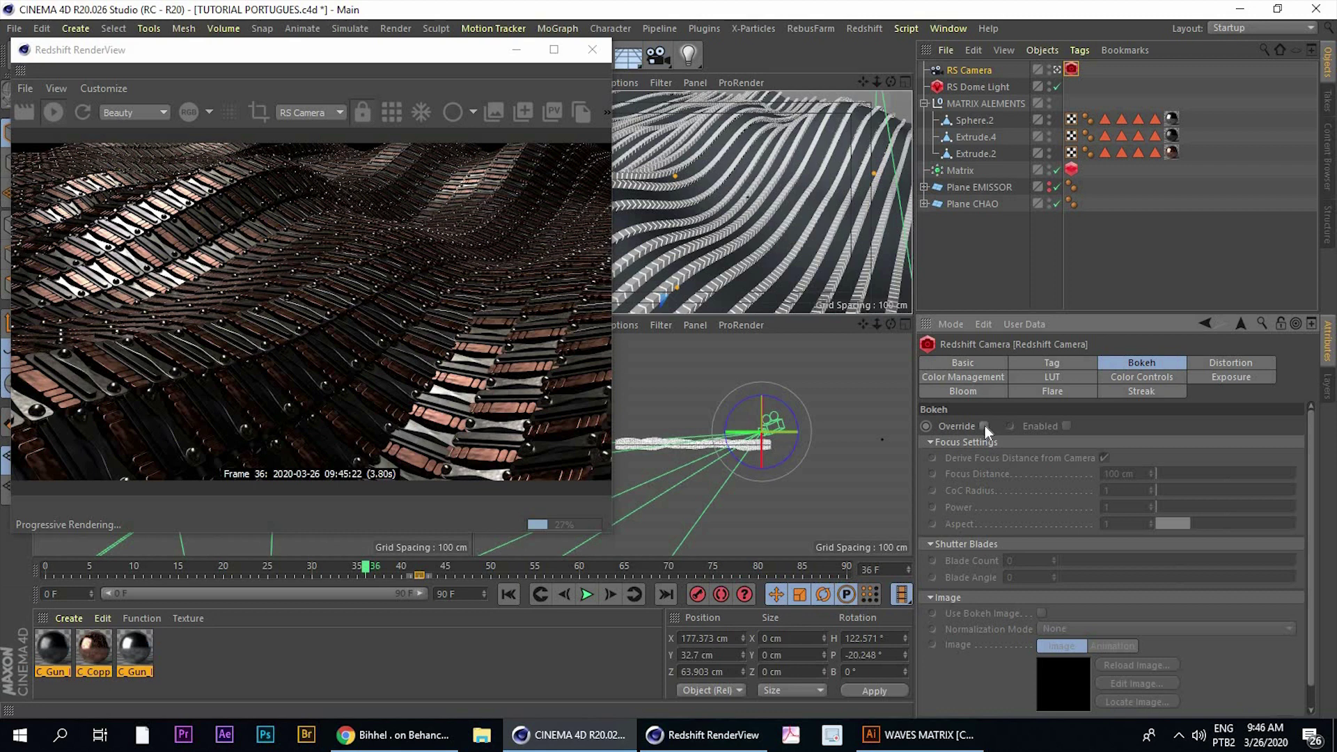
pyautogui.click(984, 425)
pyautogui.click(1066, 426)
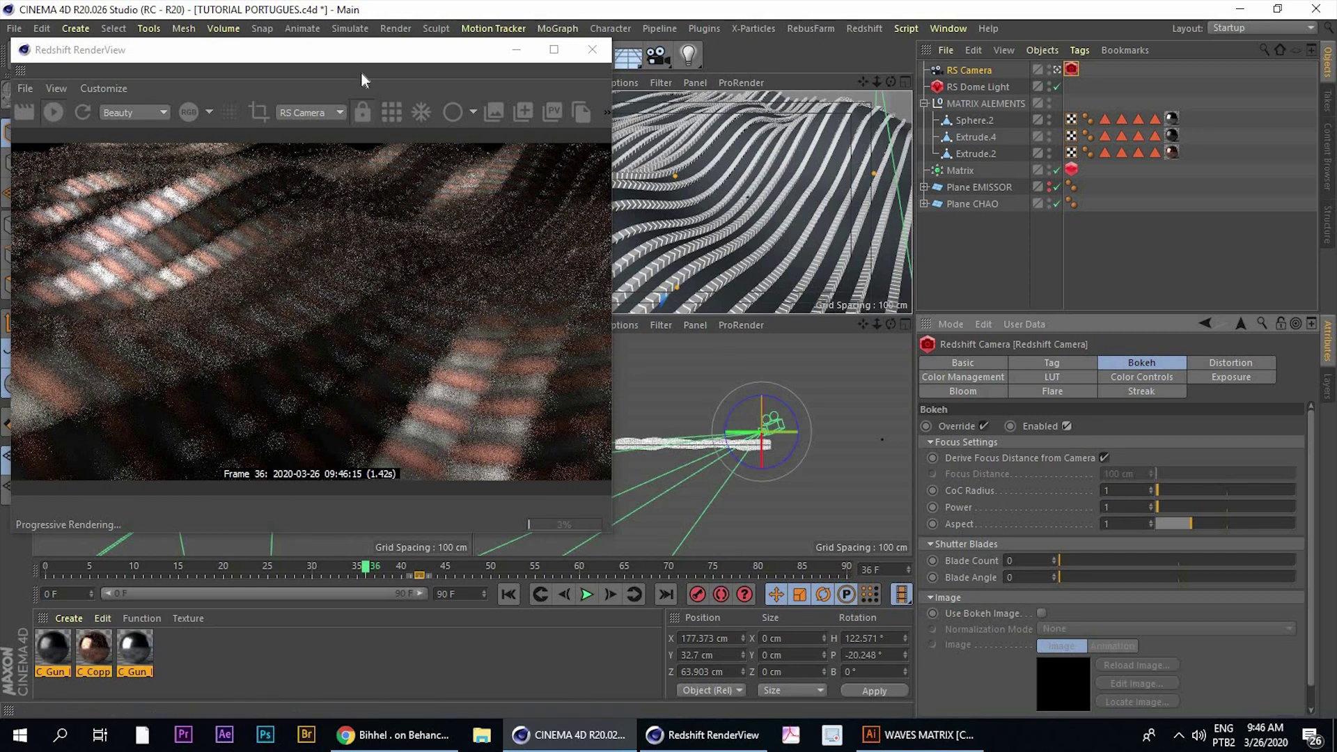
pyautogui.moveTo(341, 48); pyautogui.dragTo(373, 156)
pyautogui.moveTo(470, 182); pyautogui.dragTo(501, 99)
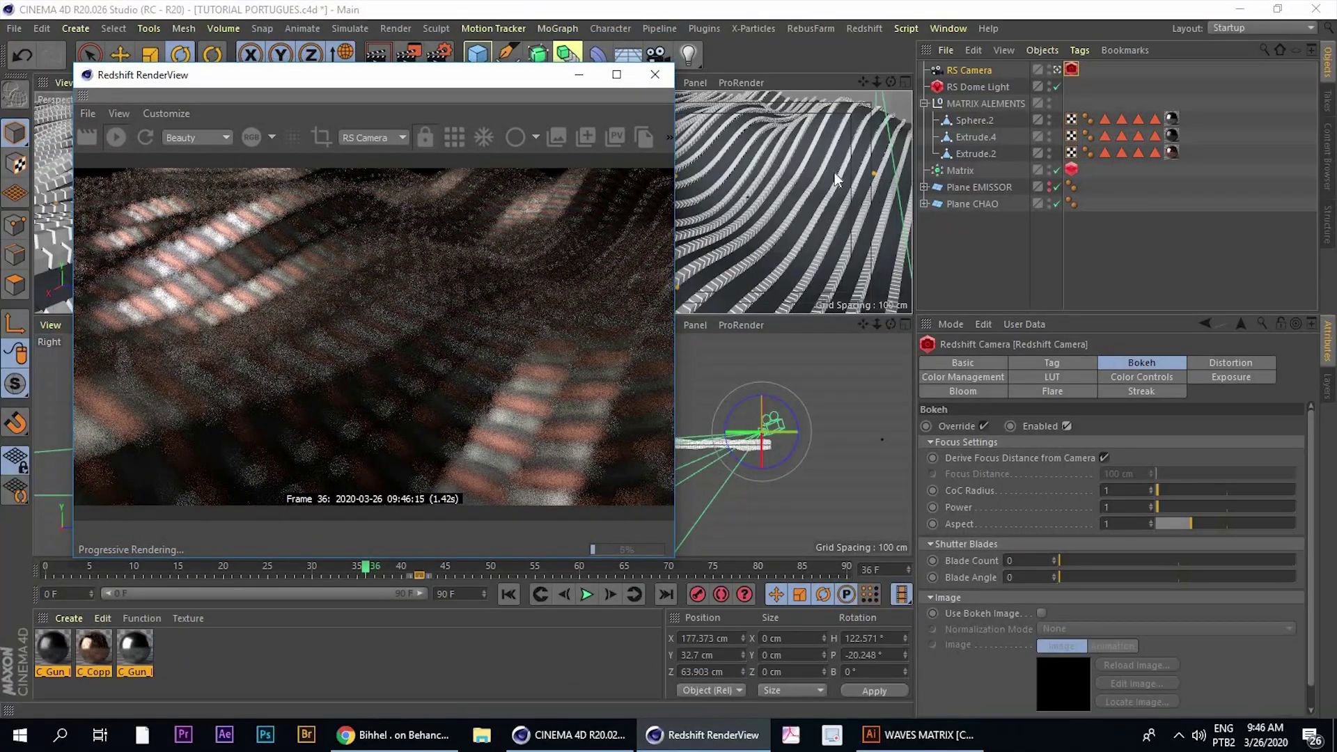
pyautogui.moveTo(404, 75); pyautogui.dragTo(382, 112)
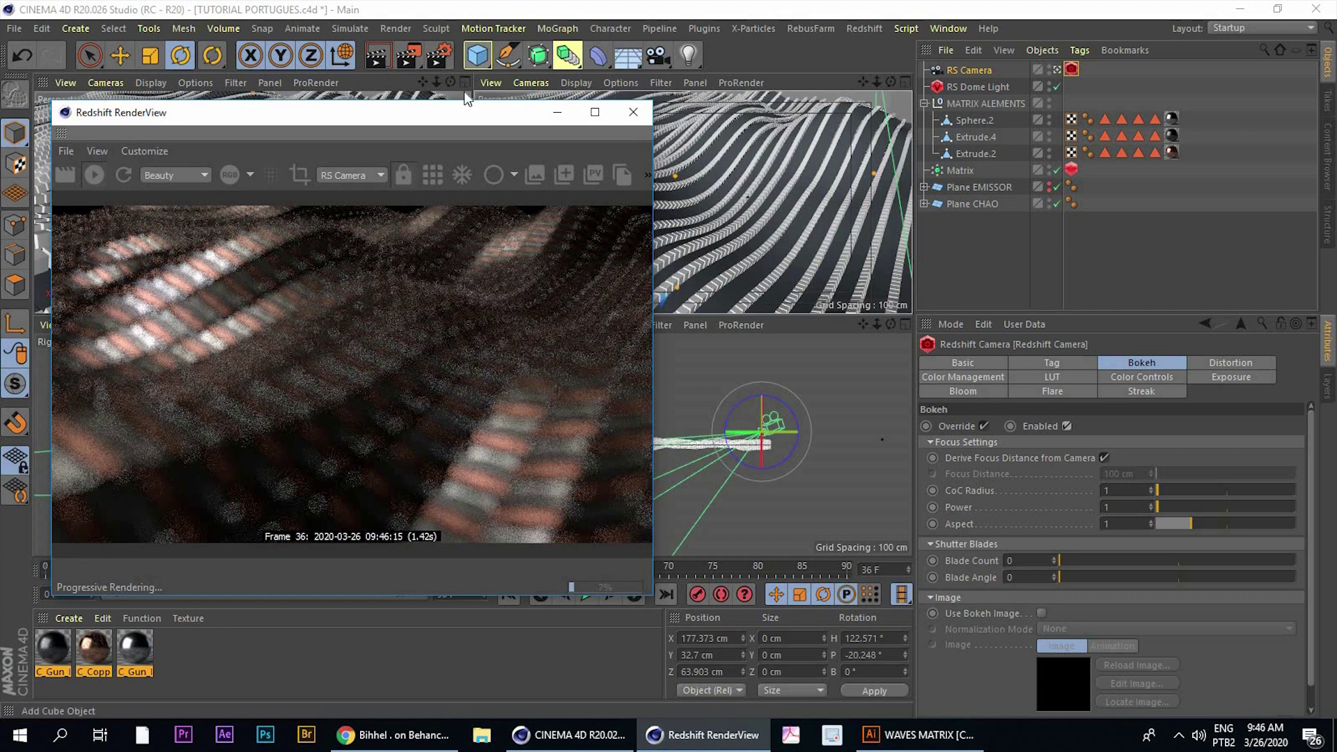
# Add a cube and set its size to 10 cm on X, Y and Z
pyautogui.click(477, 54)
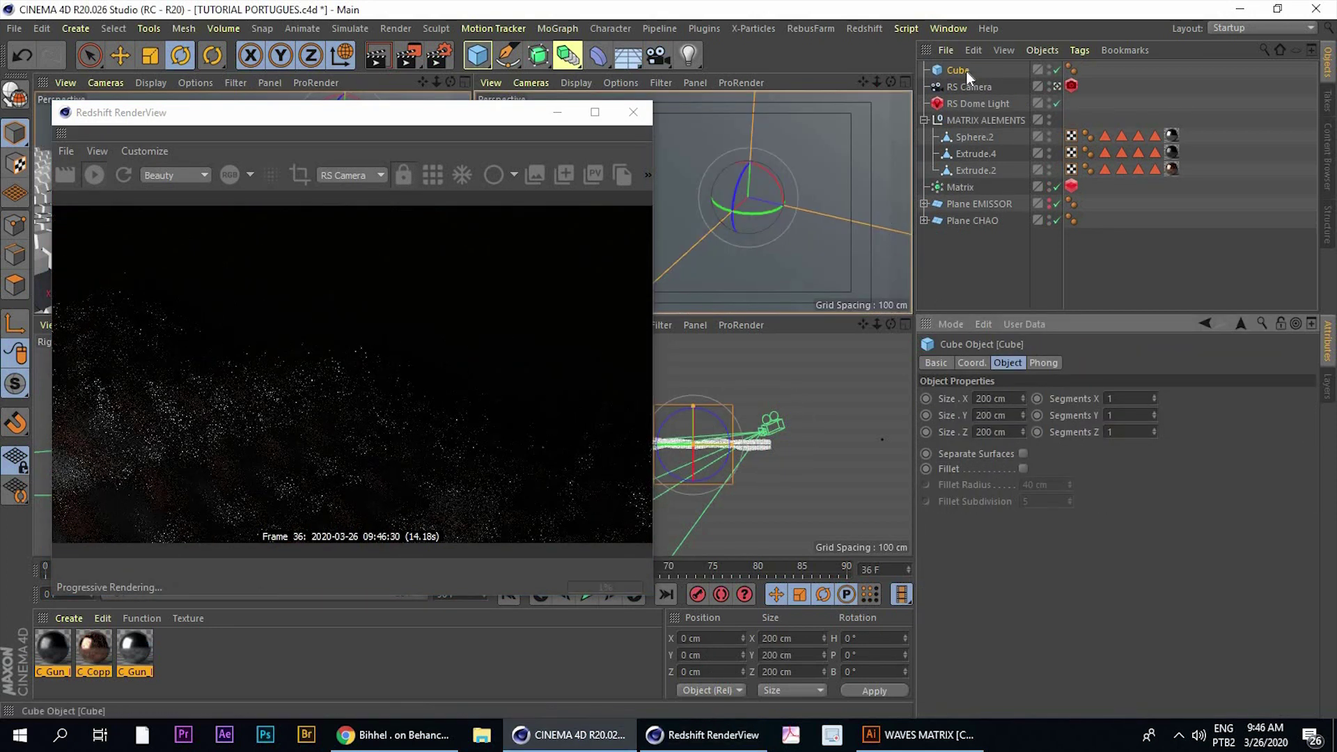
pyautogui.click(1003, 415)
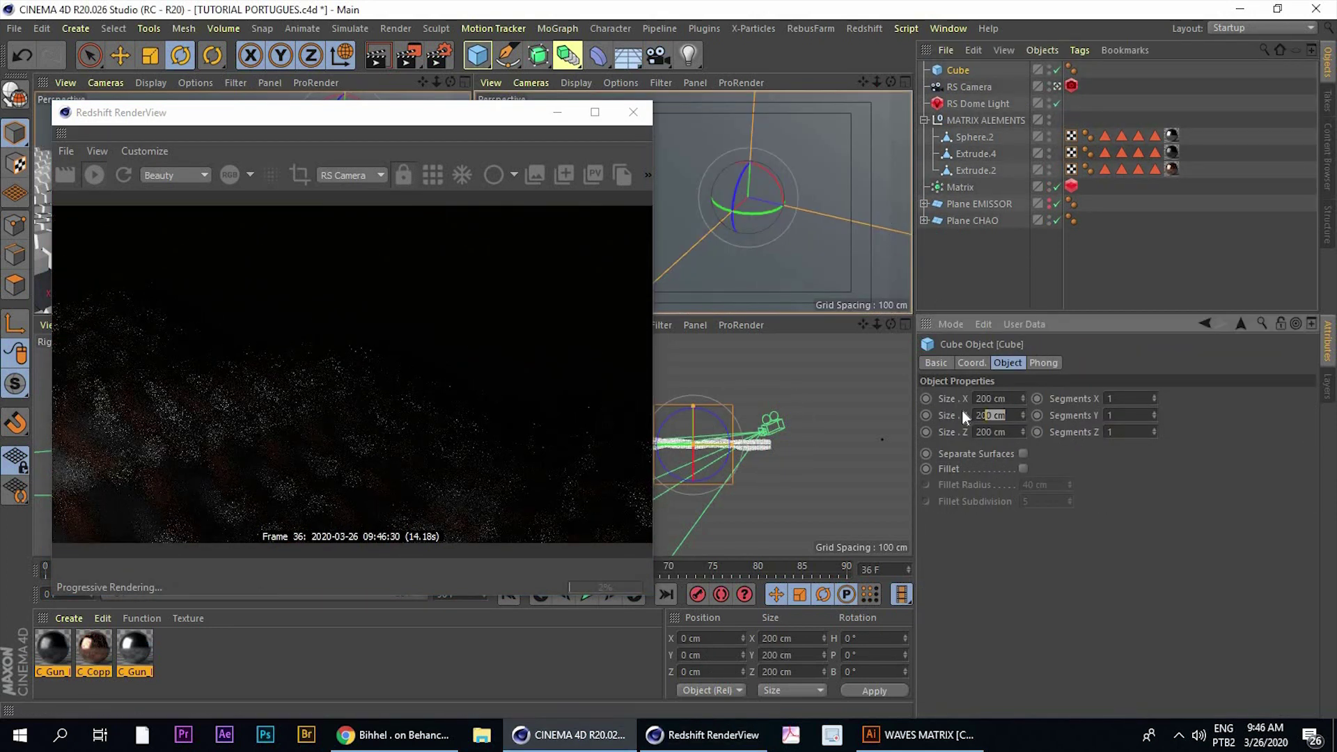
pyautogui.write('10')
pyautogui.press('Tab')
pyautogui.write('10')
pyautogui.press('Tab')
pyautogui.write('10')
pyautogui.press('Return')
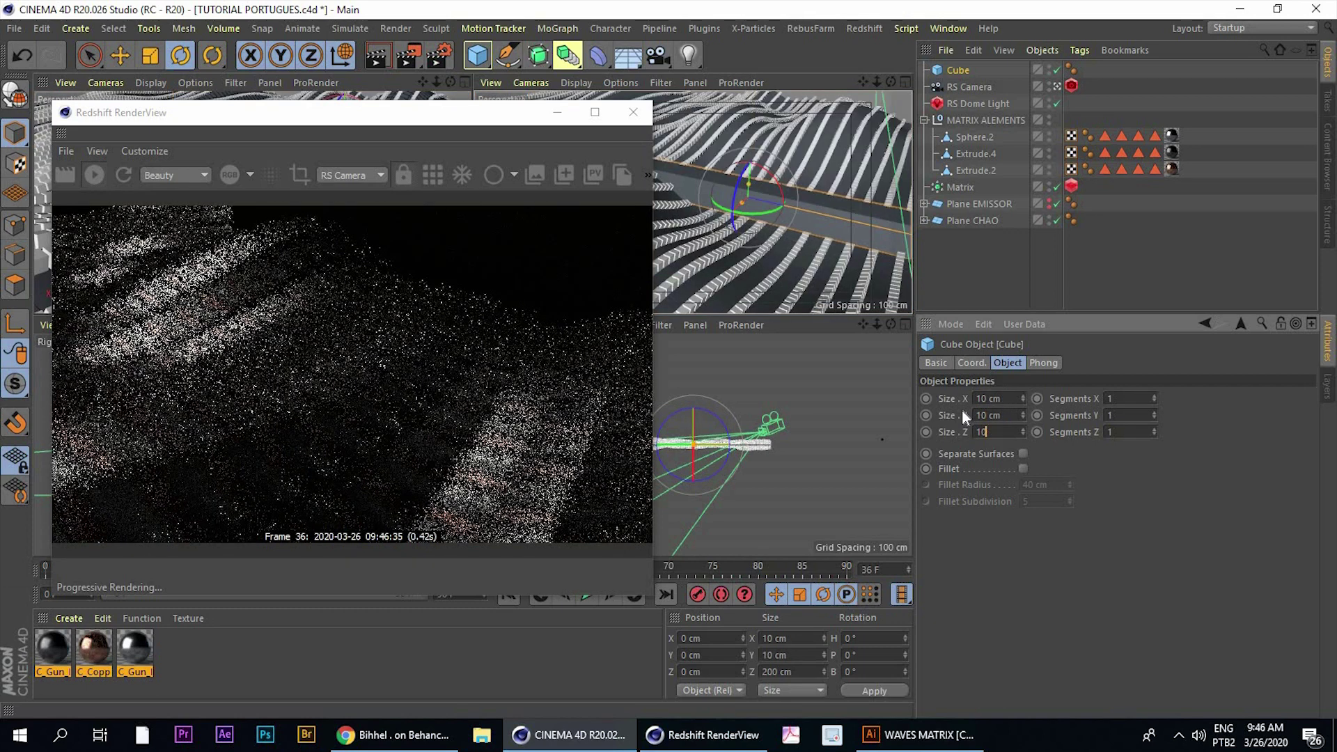
# Move the cube onto the wavy surface, checking the Behance reference
pyautogui.click(484, 279)
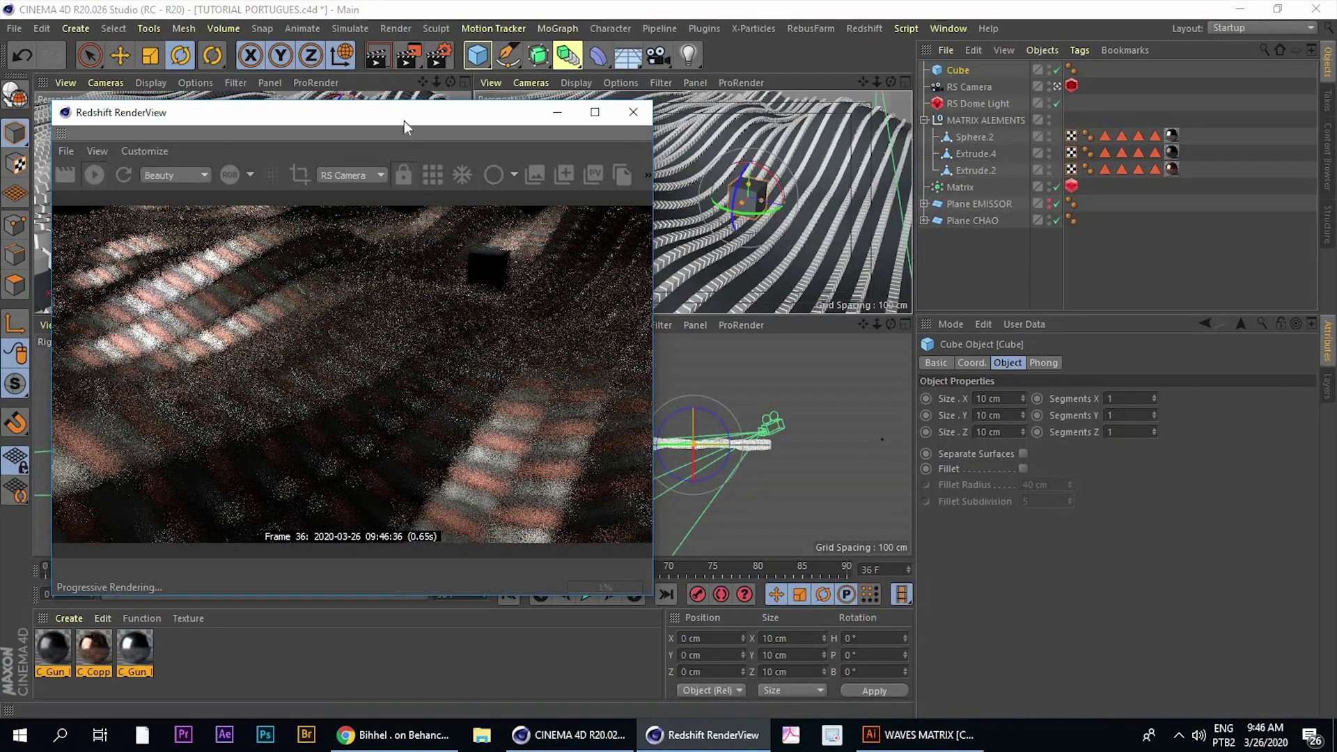
pyautogui.click(120, 55)
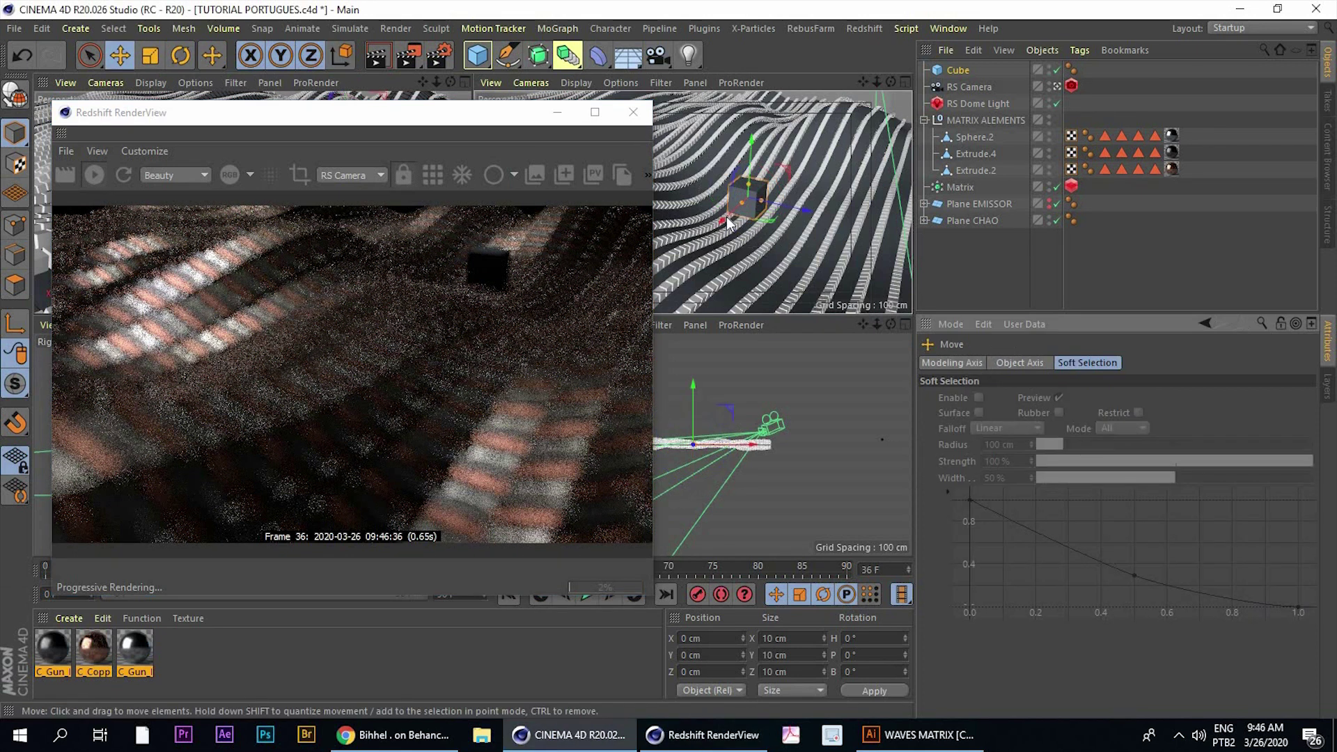
pyautogui.moveTo(720, 223); pyautogui.dragTo(702, 182)
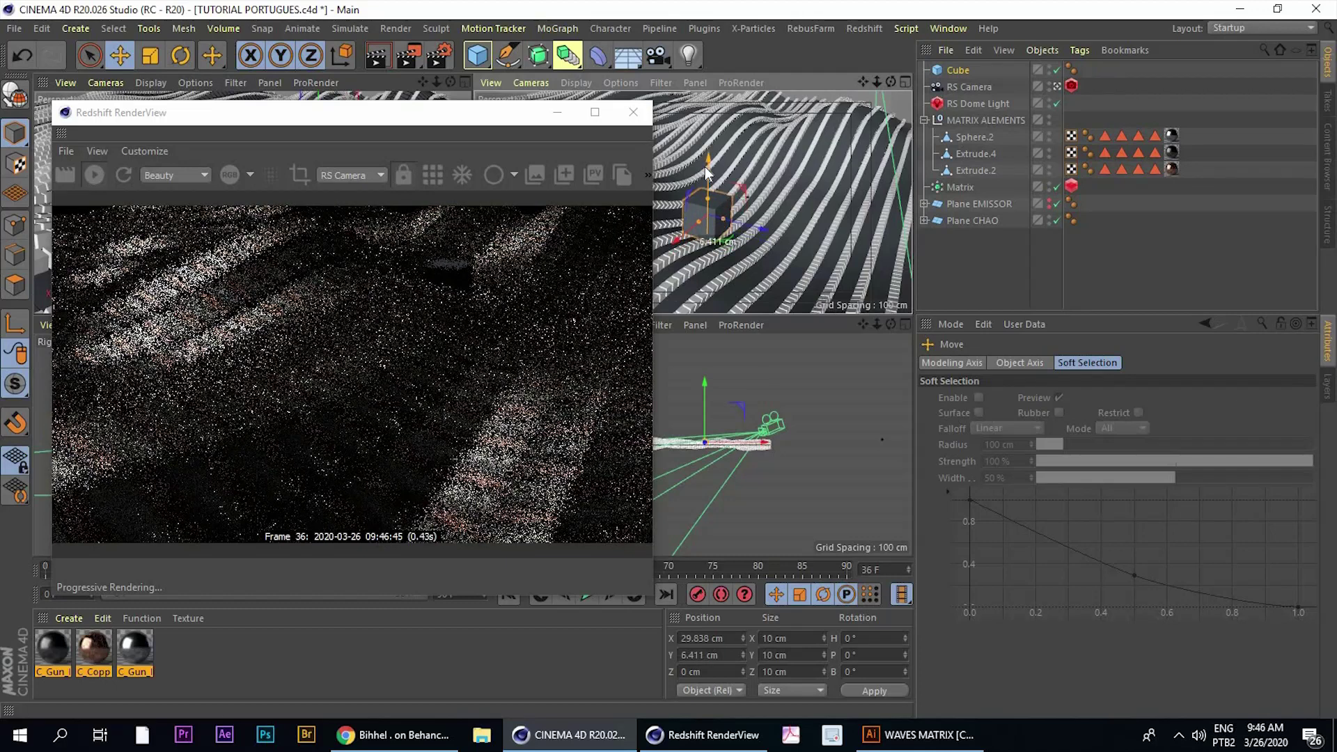
pyautogui.moveTo(738, 227)
pyautogui.mouseDown()
pyautogui.moveTo(780, 247)
pyautogui.moveTo(778, 198)
pyautogui.moveTo(711, 284)
pyautogui.moveTo(678, 296)
pyautogui.mouseUp()
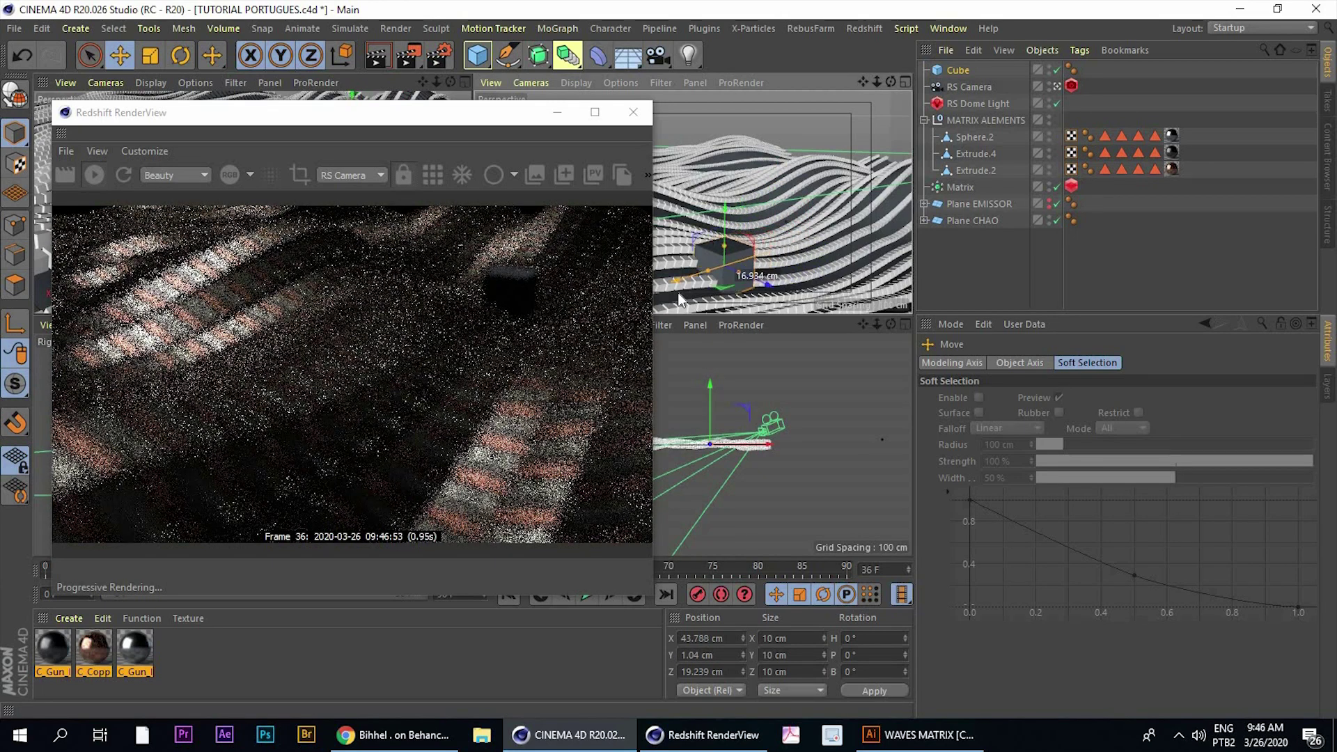
pyautogui.keyDown('alt'); pyautogui.moveTo(679, 293); pyautogui.dragTo(767, 230); pyautogui.keyUp('alt')
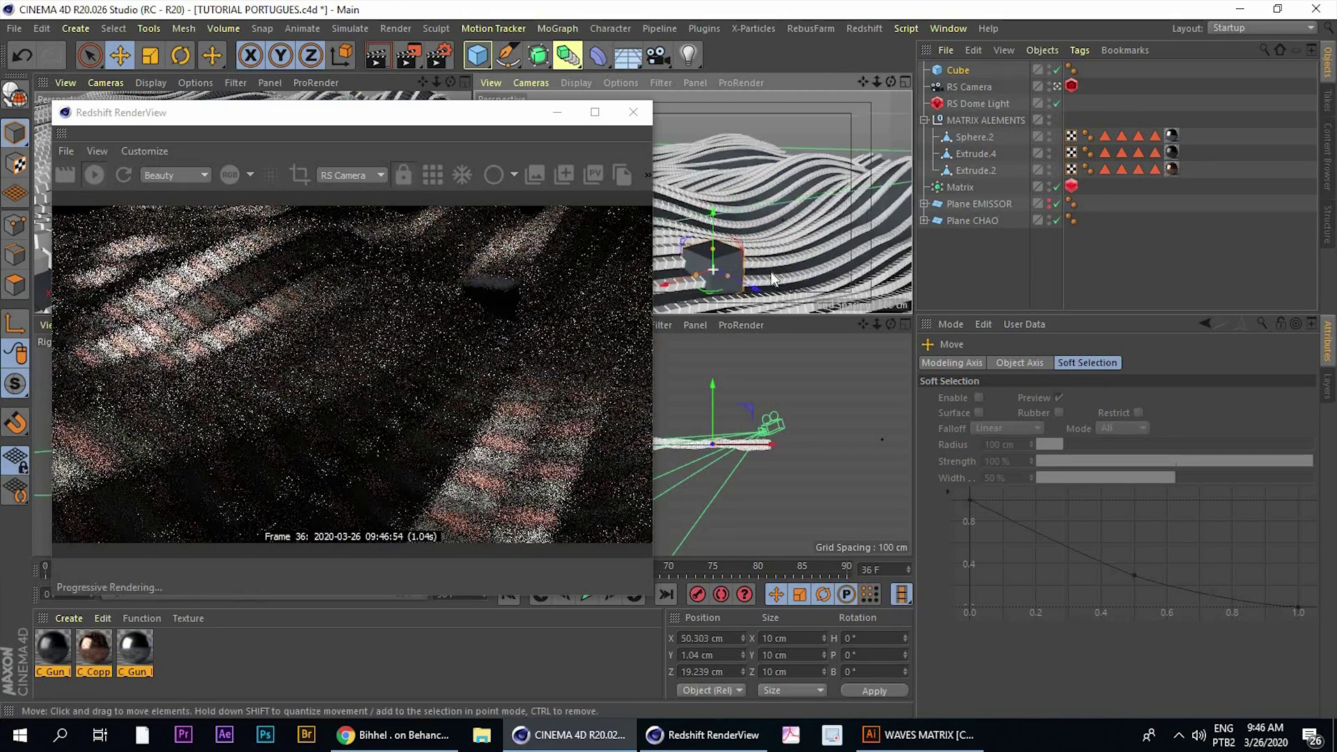
pyautogui.click(393, 734)
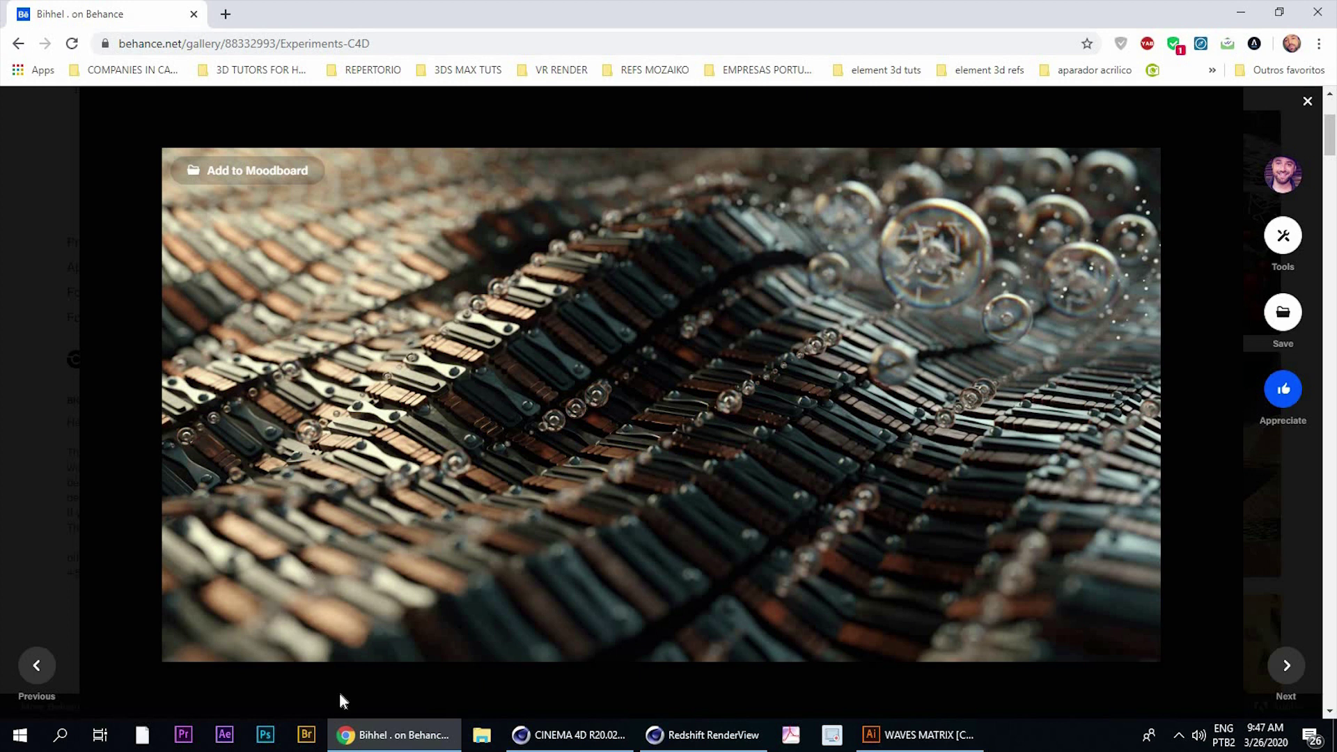
pyautogui.click(570, 735)
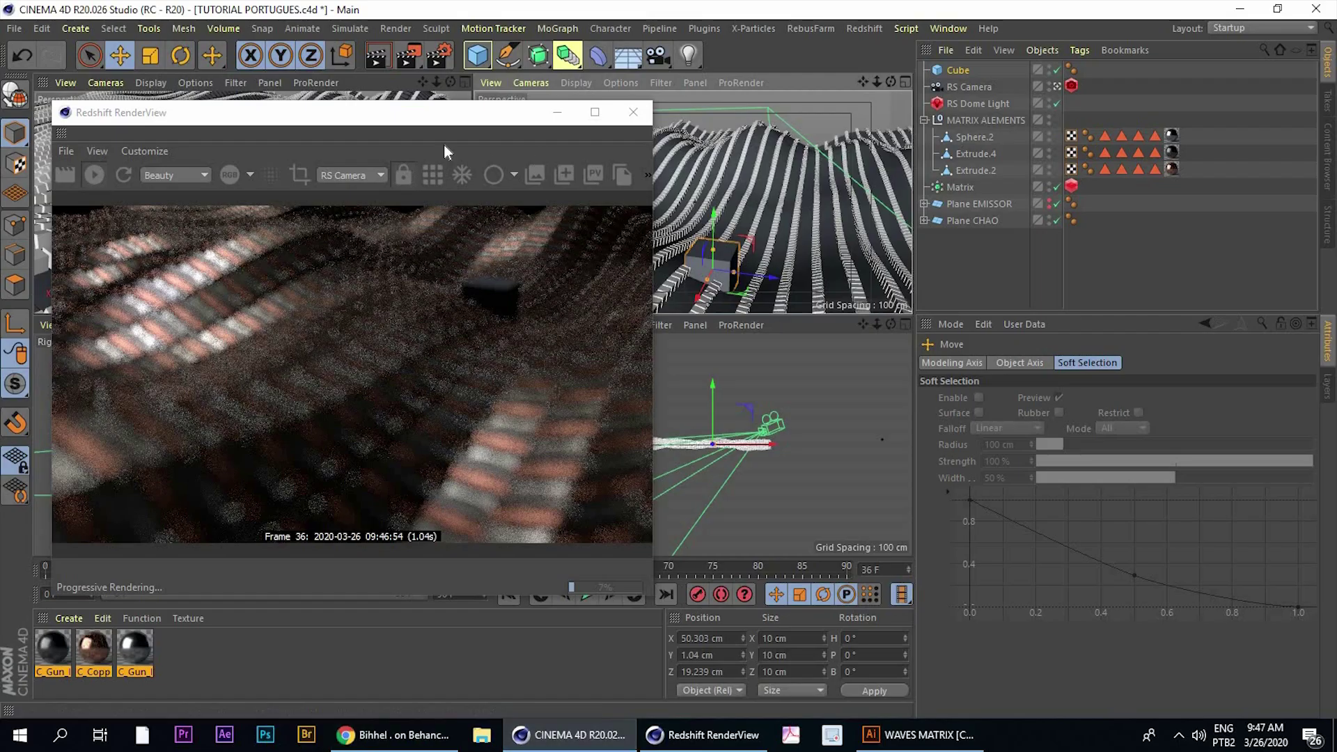
pyautogui.moveTo(313, 112); pyautogui.dragTo(196, 133)
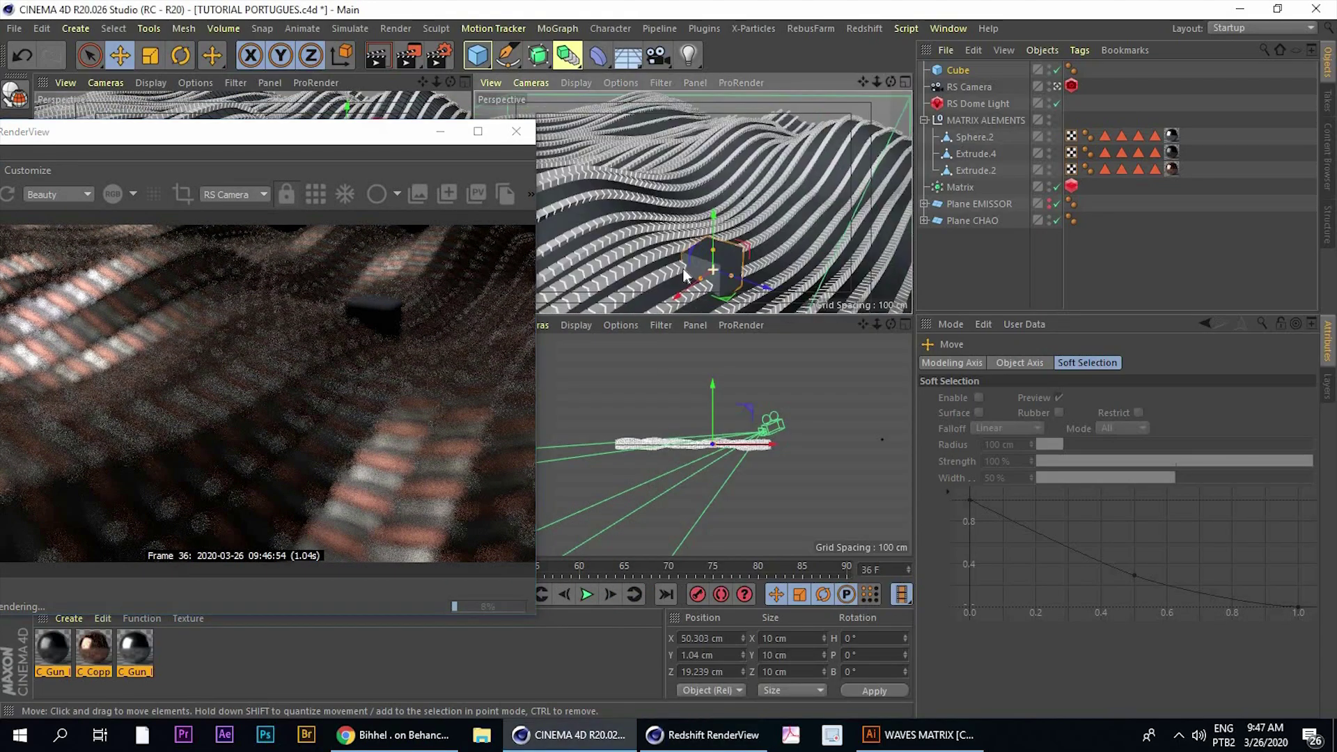
pyautogui.keyDown('alt'); pyautogui.moveTo(684, 275); pyautogui.dragTo(613, 306); pyautogui.keyUp('alt')
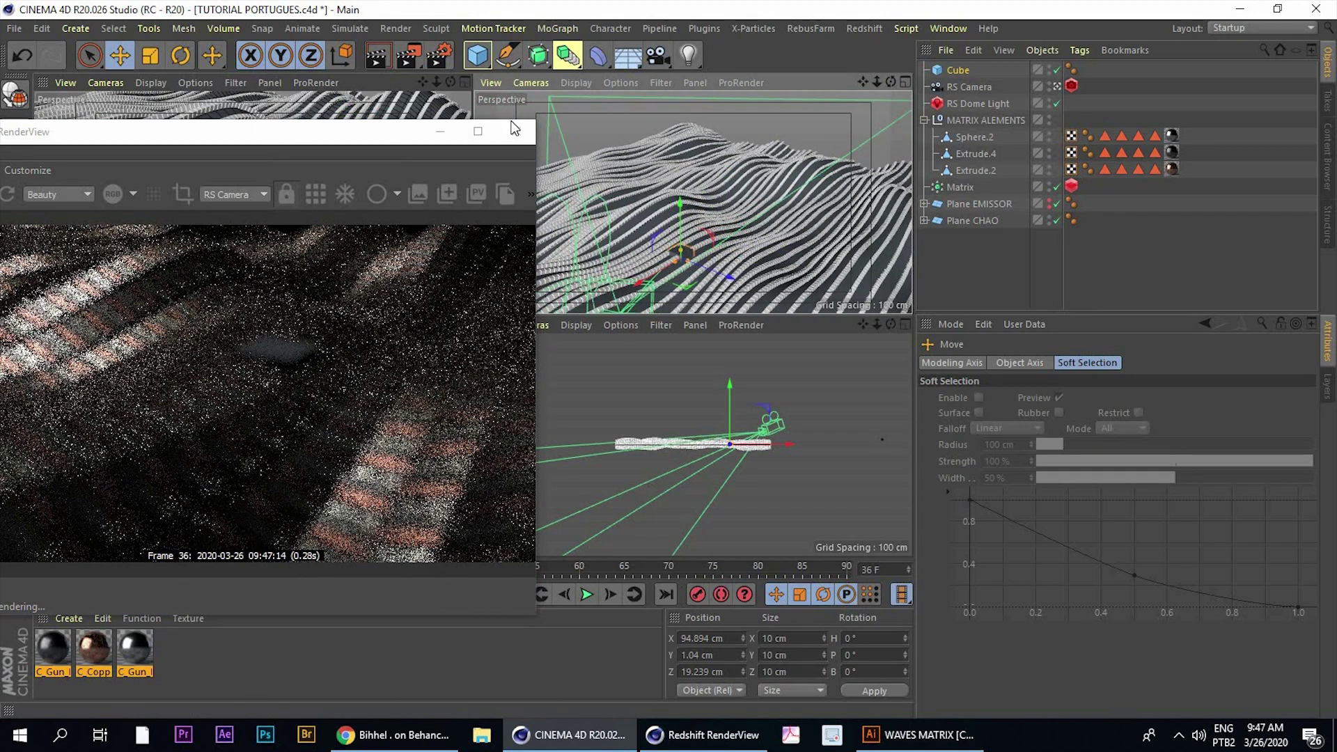
pyautogui.moveTo(418, 132); pyautogui.dragTo(647, 108)
pyautogui.moveTo(352, 107); pyautogui.dragTo(273, 103)
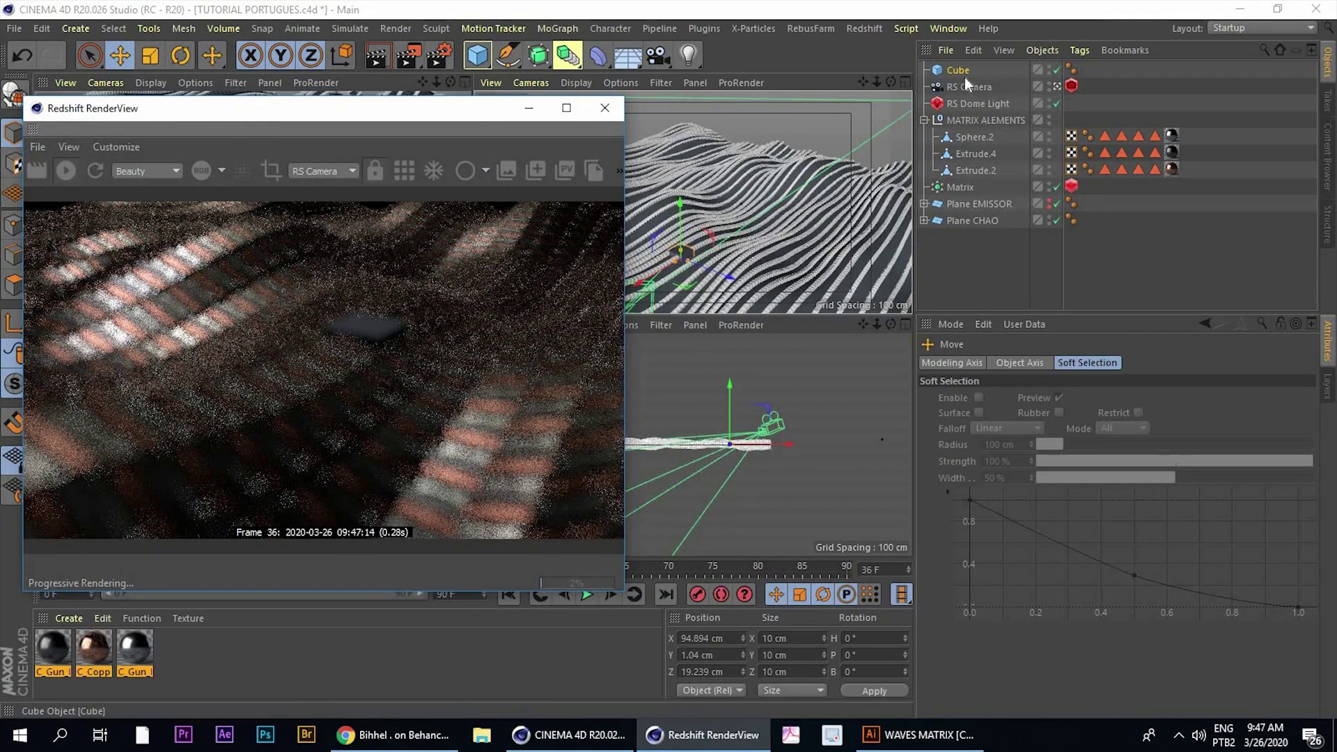
# Turn off the cube's render visibility so it stays out of the render
pyautogui.click(960, 70)
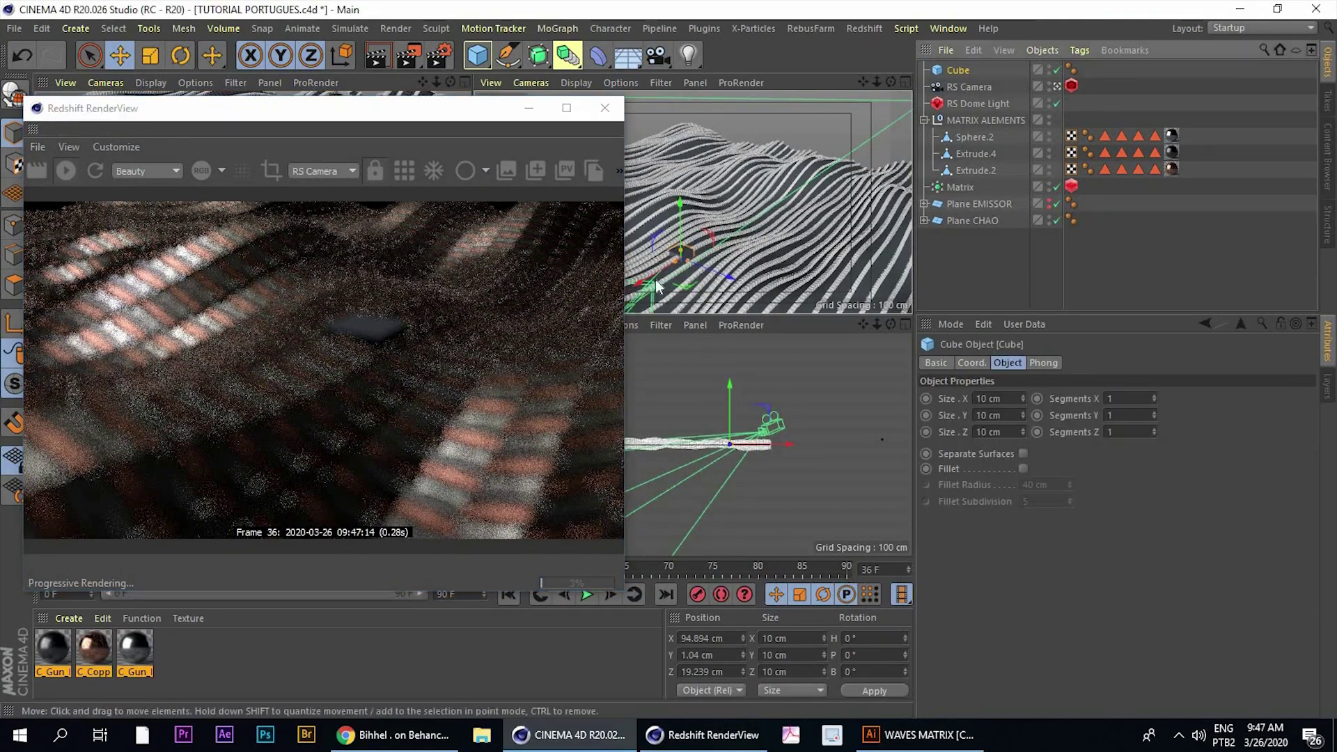
pyautogui.click(1048, 74)
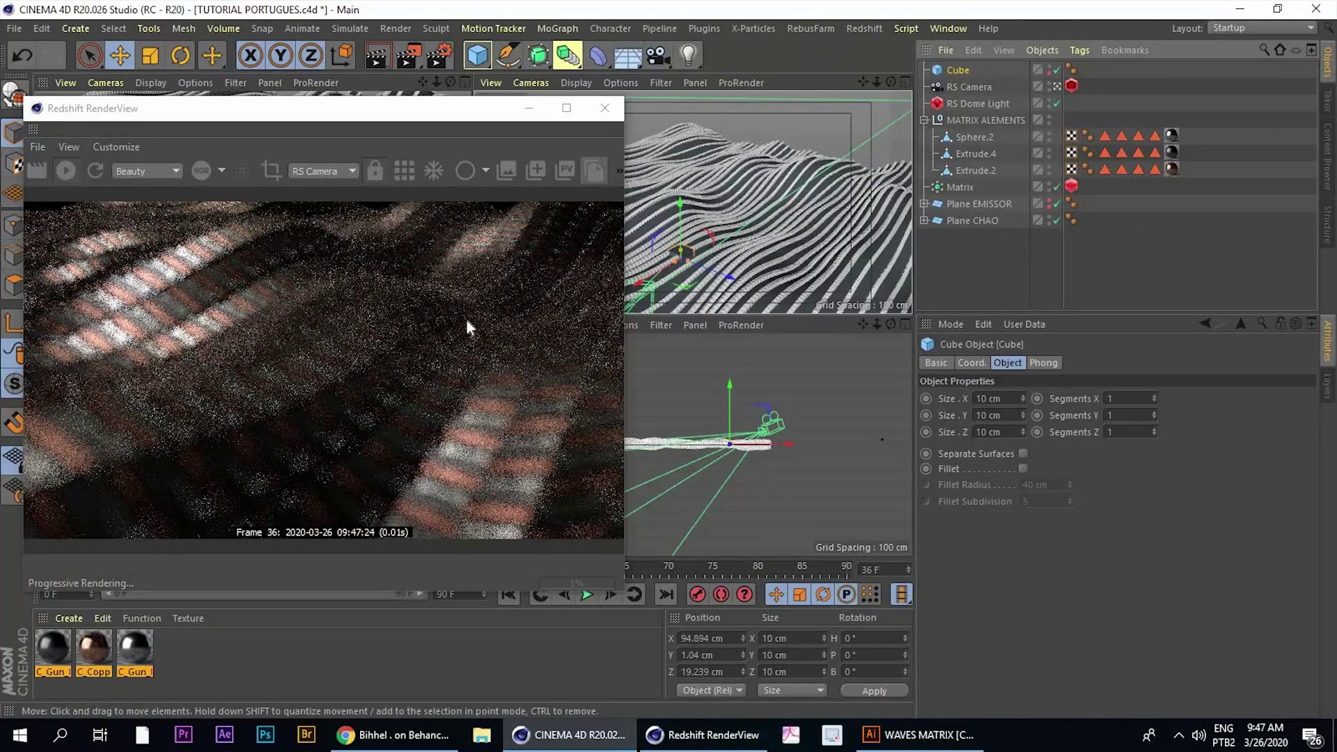
pyautogui.moveTo(500, 124)
pyautogui.mouseDown()
pyautogui.moveTo(840, 145)
pyautogui.moveTo(477, 144)
pyautogui.moveTo(602, 218)
pyautogui.moveTo(526, 182)
pyautogui.mouseUp()
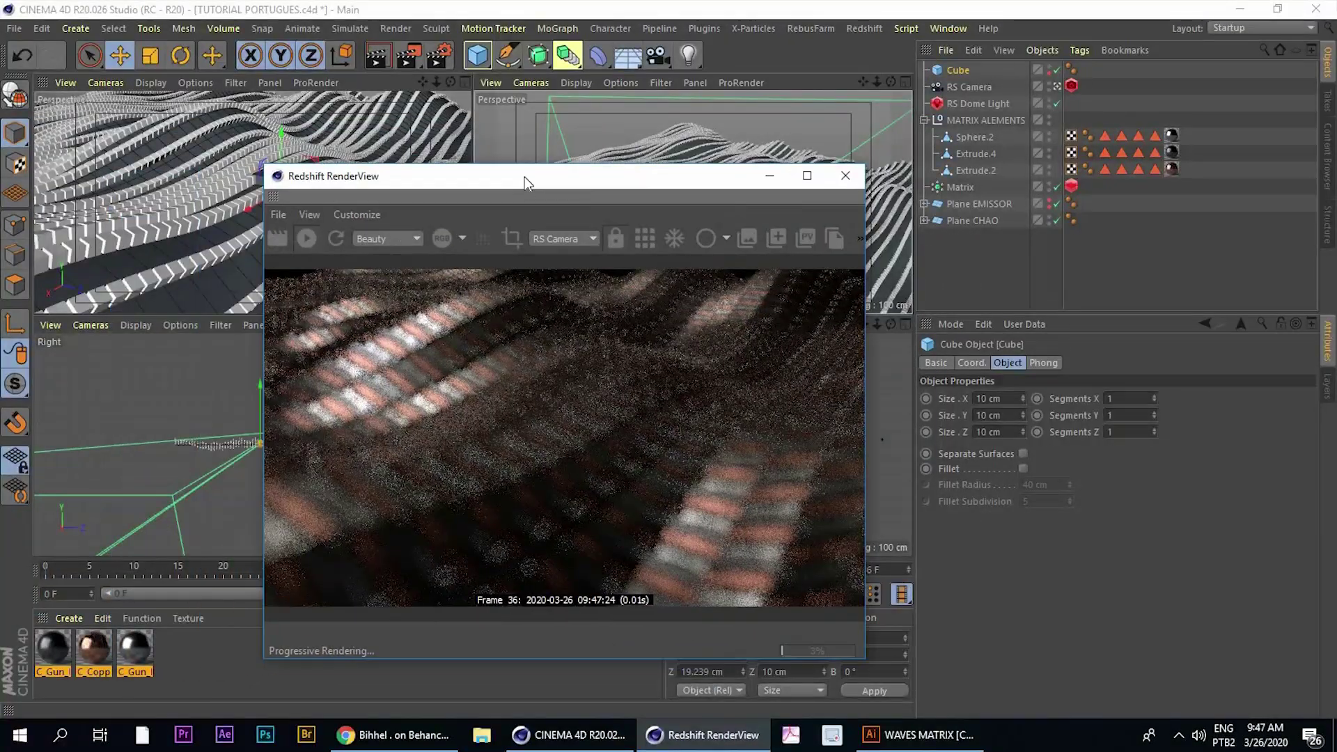
pyautogui.moveTo(442, 167); pyautogui.dragTo(358, 147)
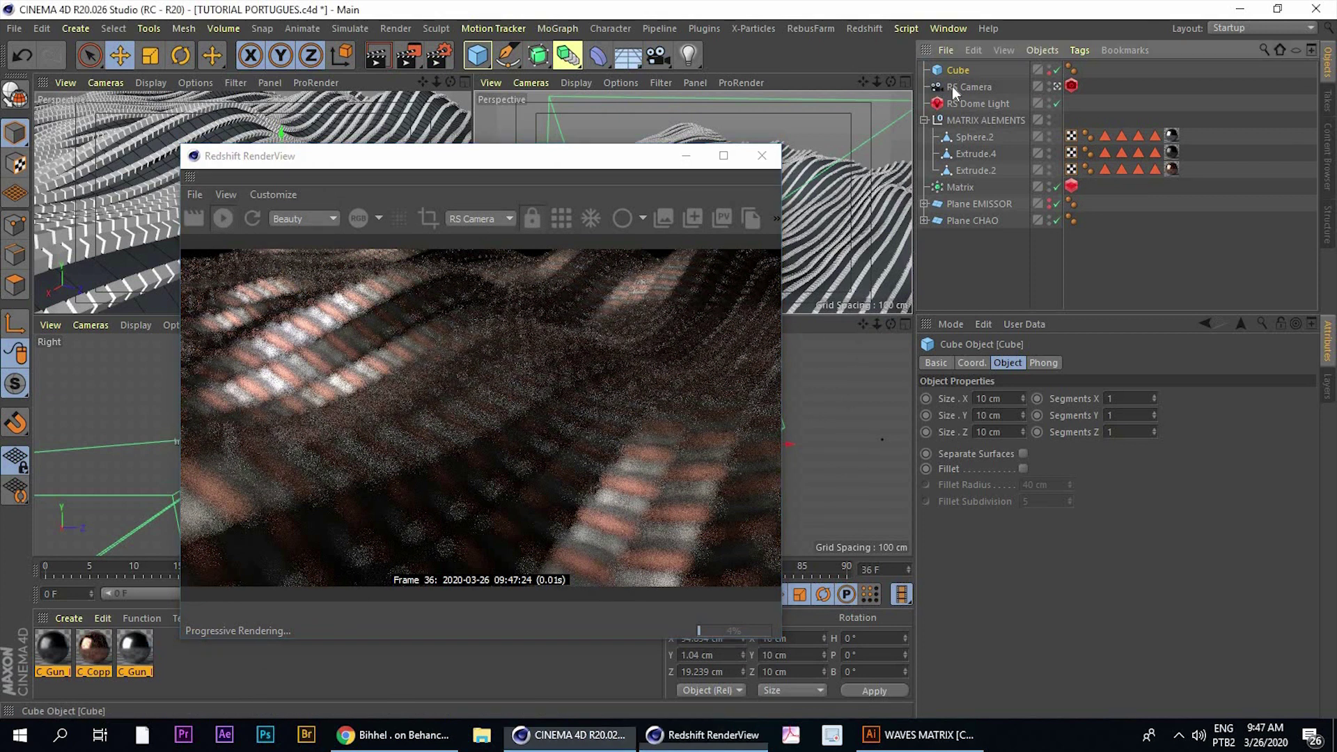
# Rename the cube FOCO and set it as the RS Camera's Focus Object
pyautogui.click(983, 89)
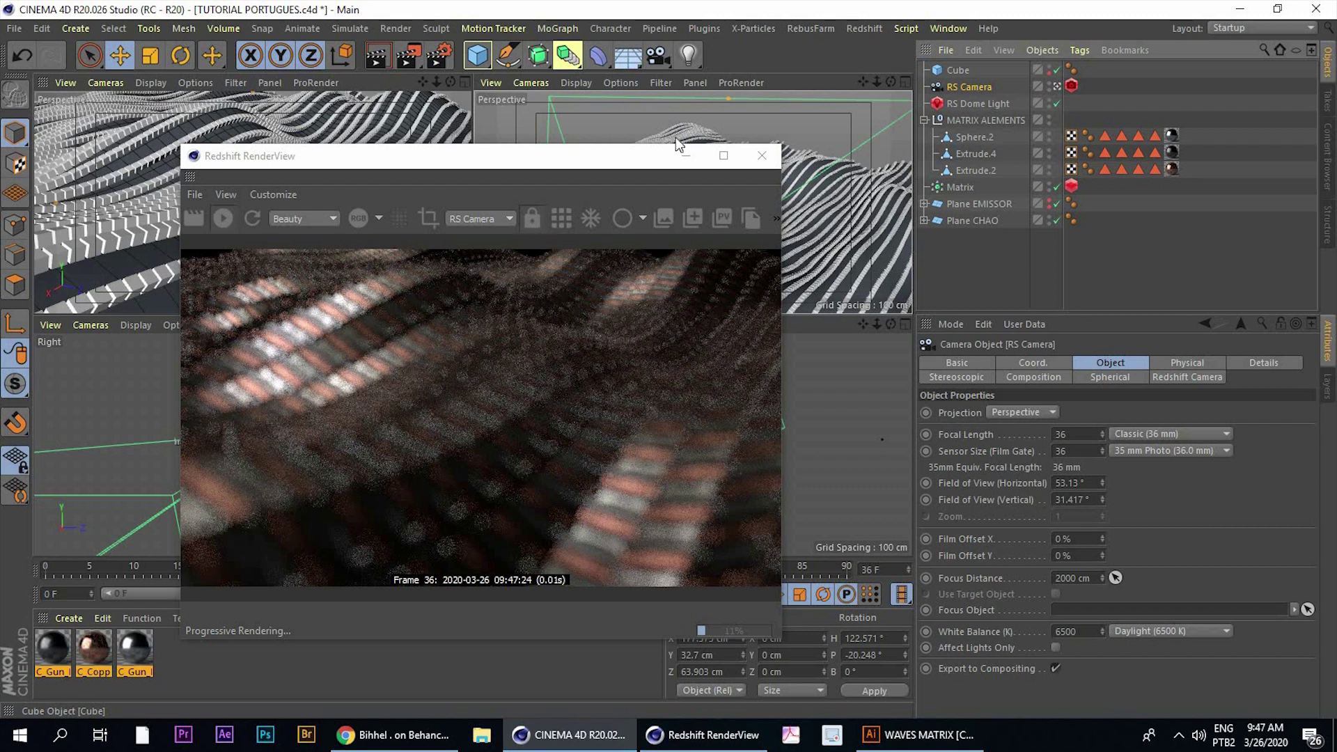
pyautogui.click(961, 68)
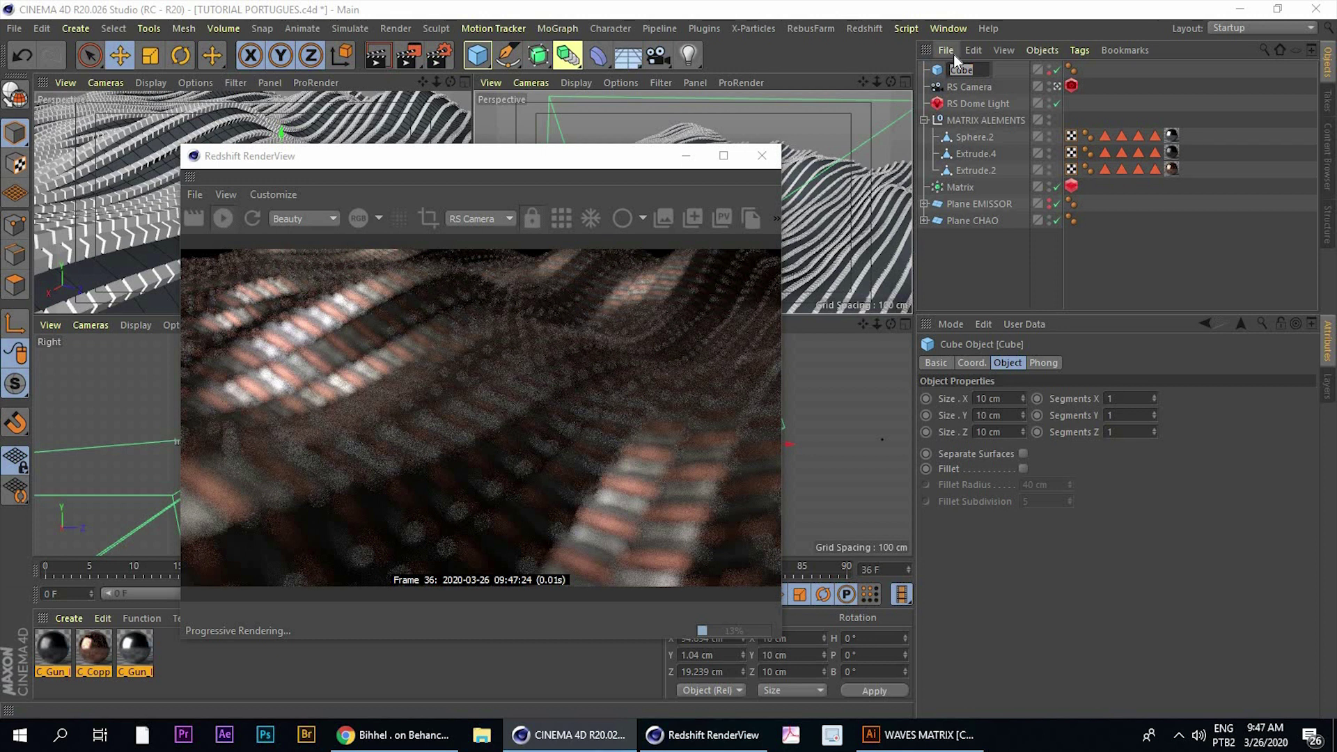
pyautogui.write('RCO')
pyautogui.press('Return')
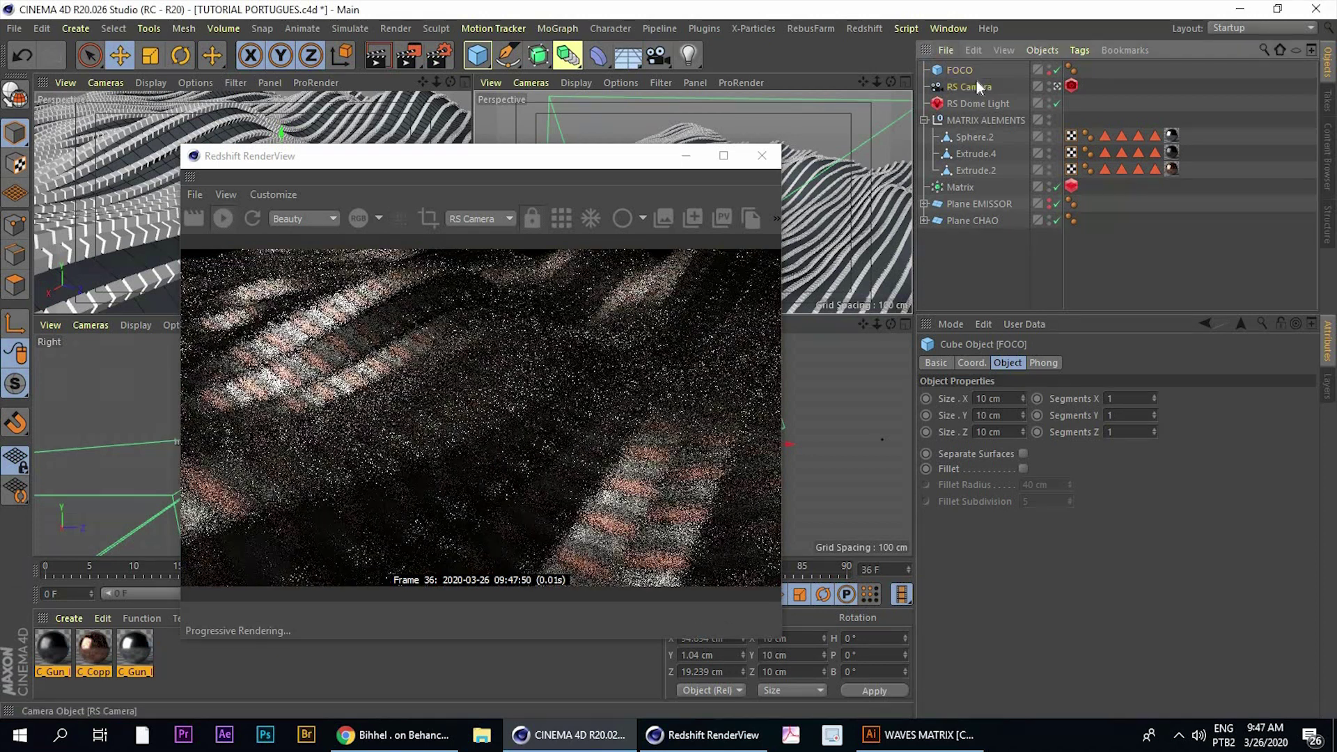
pyautogui.click(976, 82)
pyautogui.moveTo(962, 70); pyautogui.dragTo(1085, 620)
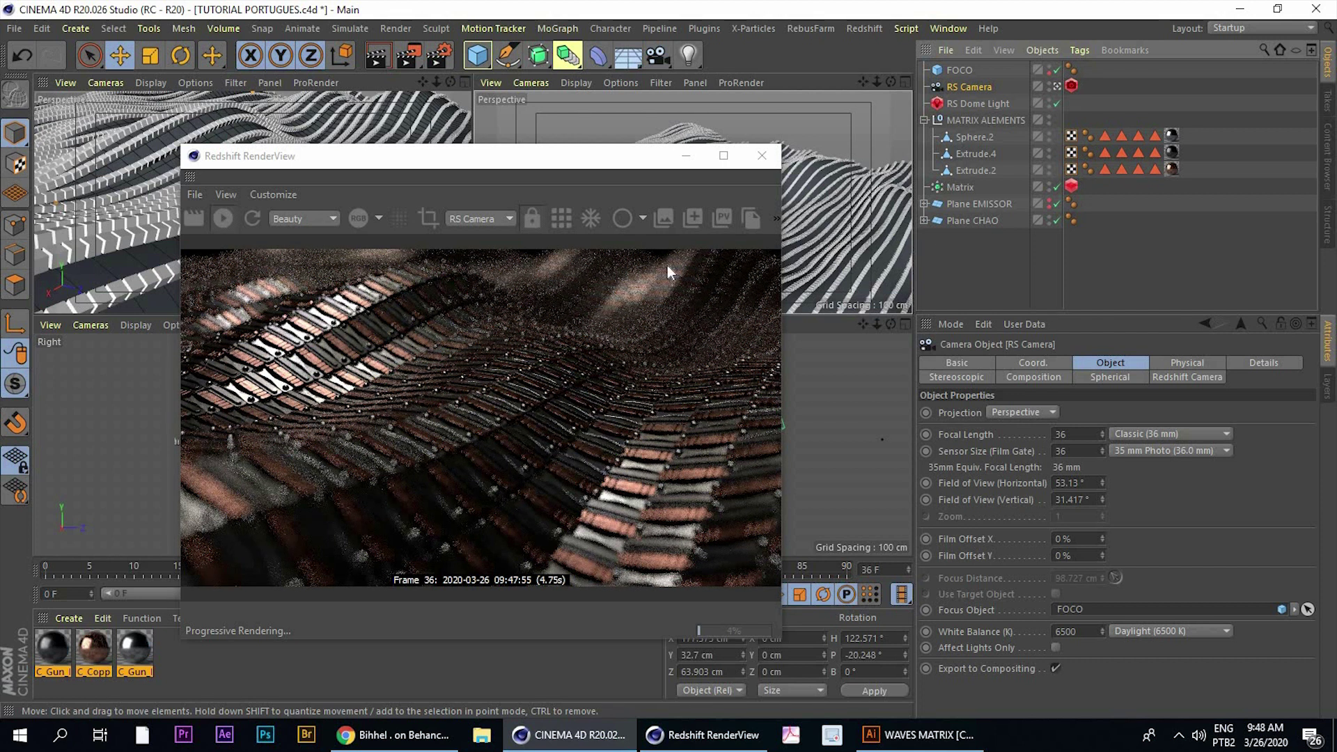
# Set the Redshift camera's bokeh CoC Radius to 1.5 and compare with the Behance reference
pyautogui.click(1072, 86)
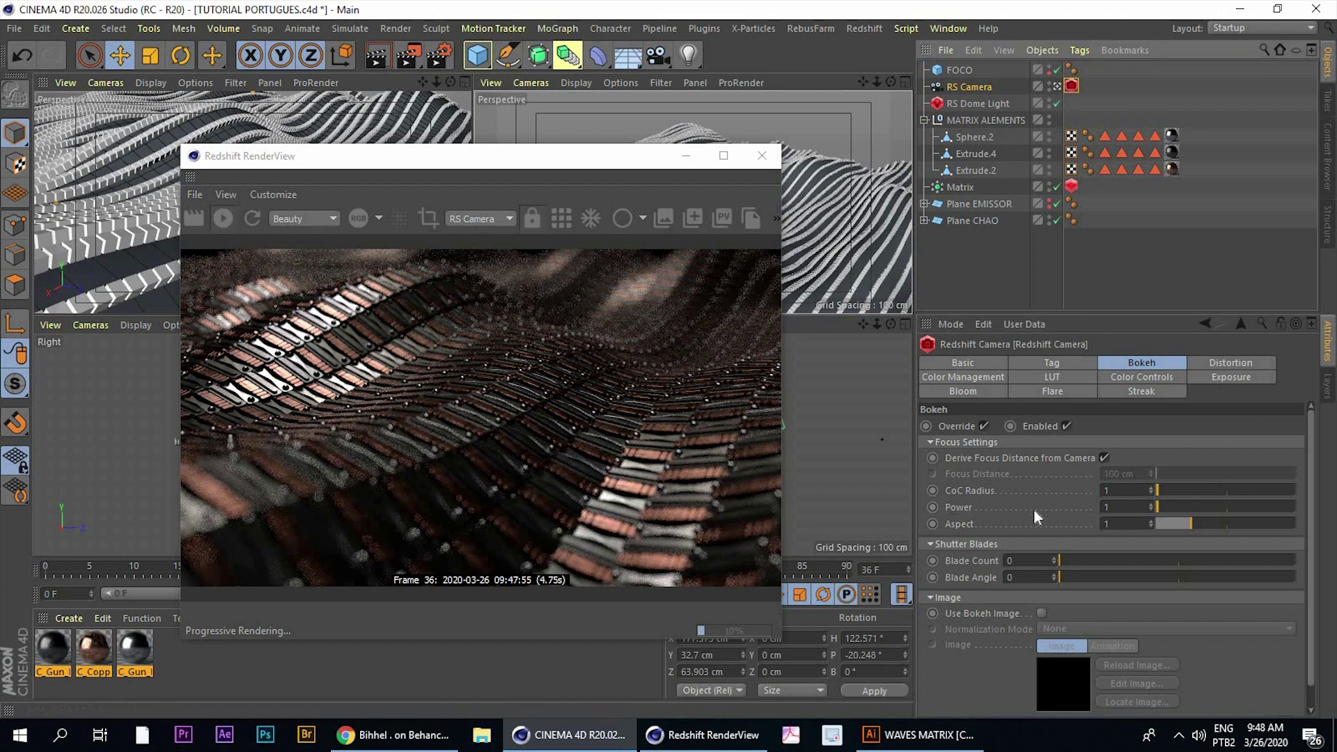
pyautogui.click(1098, 491)
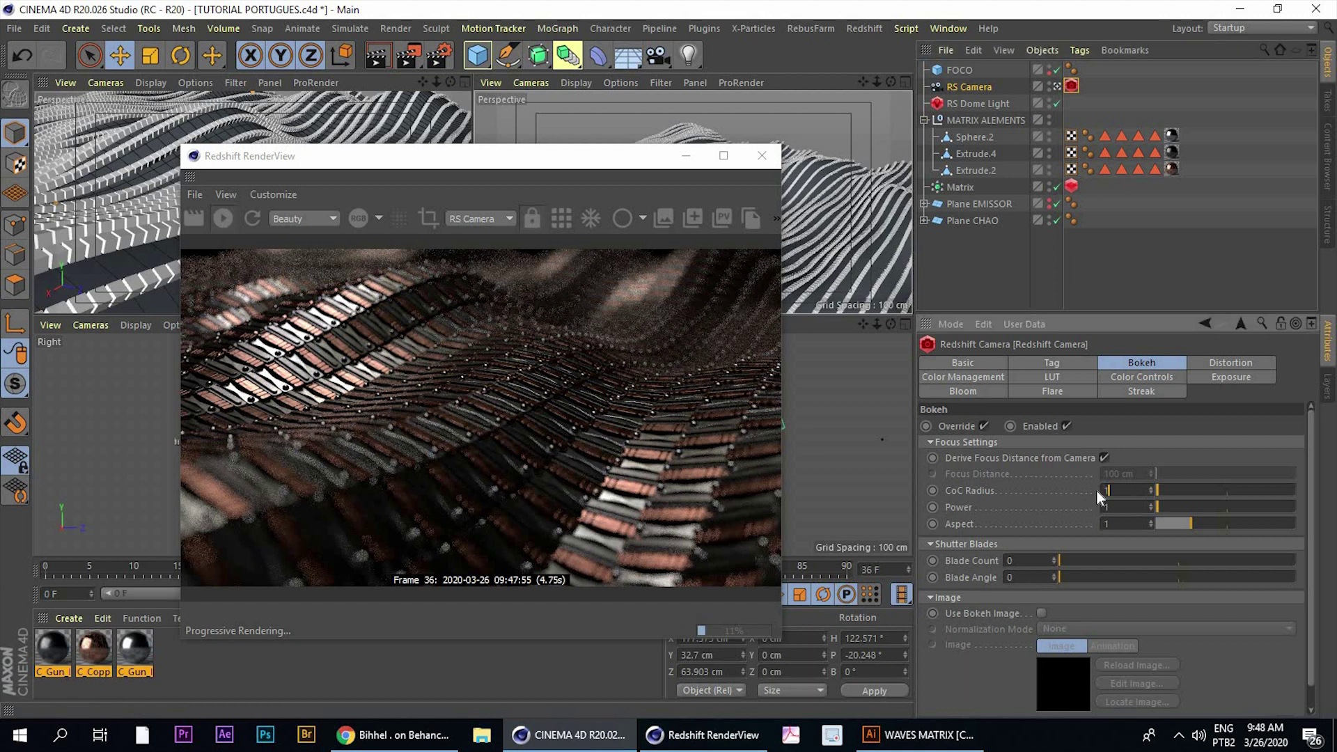
pyautogui.write('1.5')
pyautogui.press('Return')
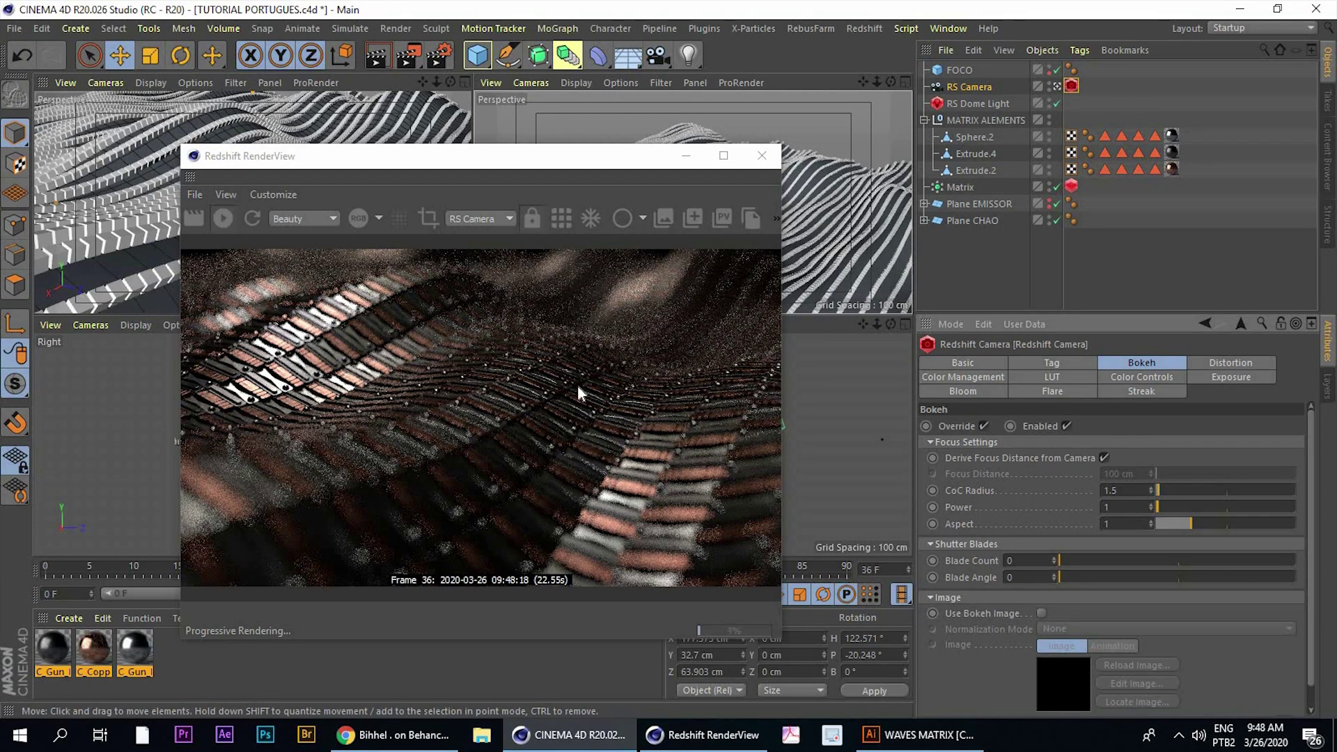
pyautogui.click(367, 739)
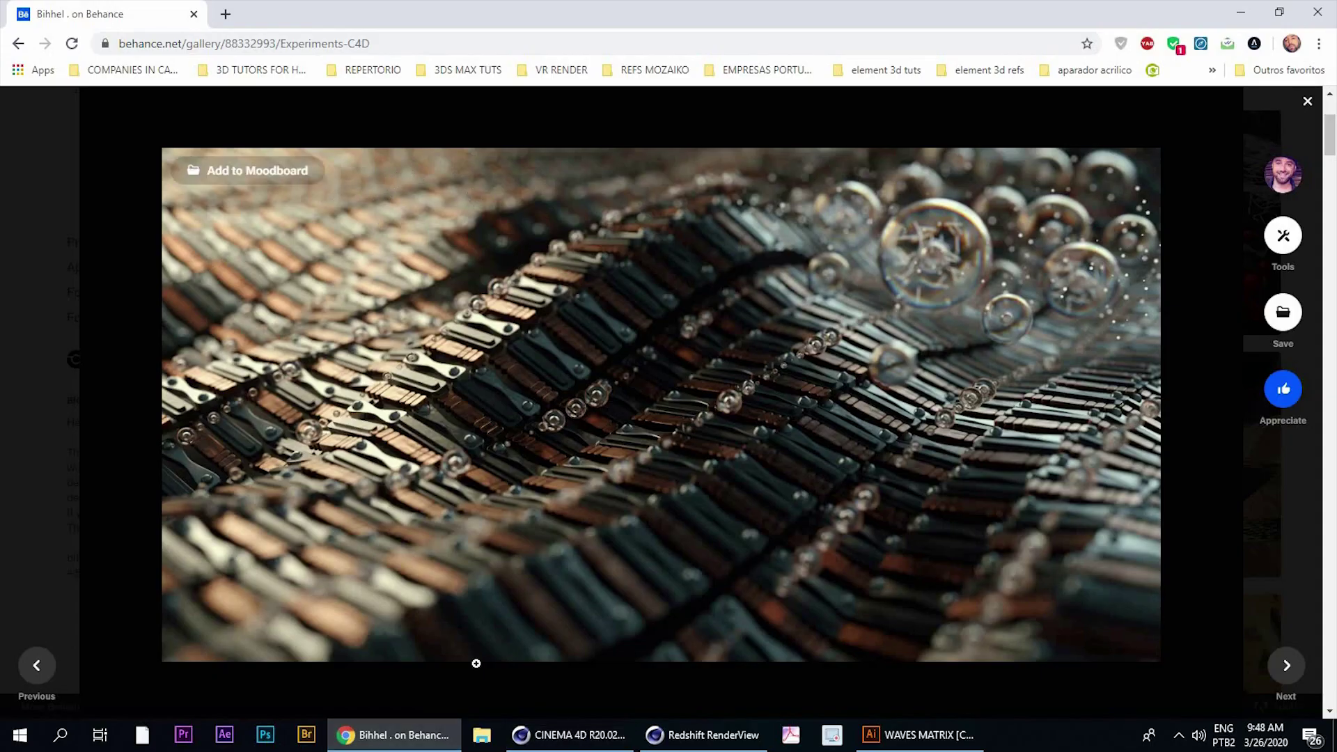
pyautogui.click(580, 735)
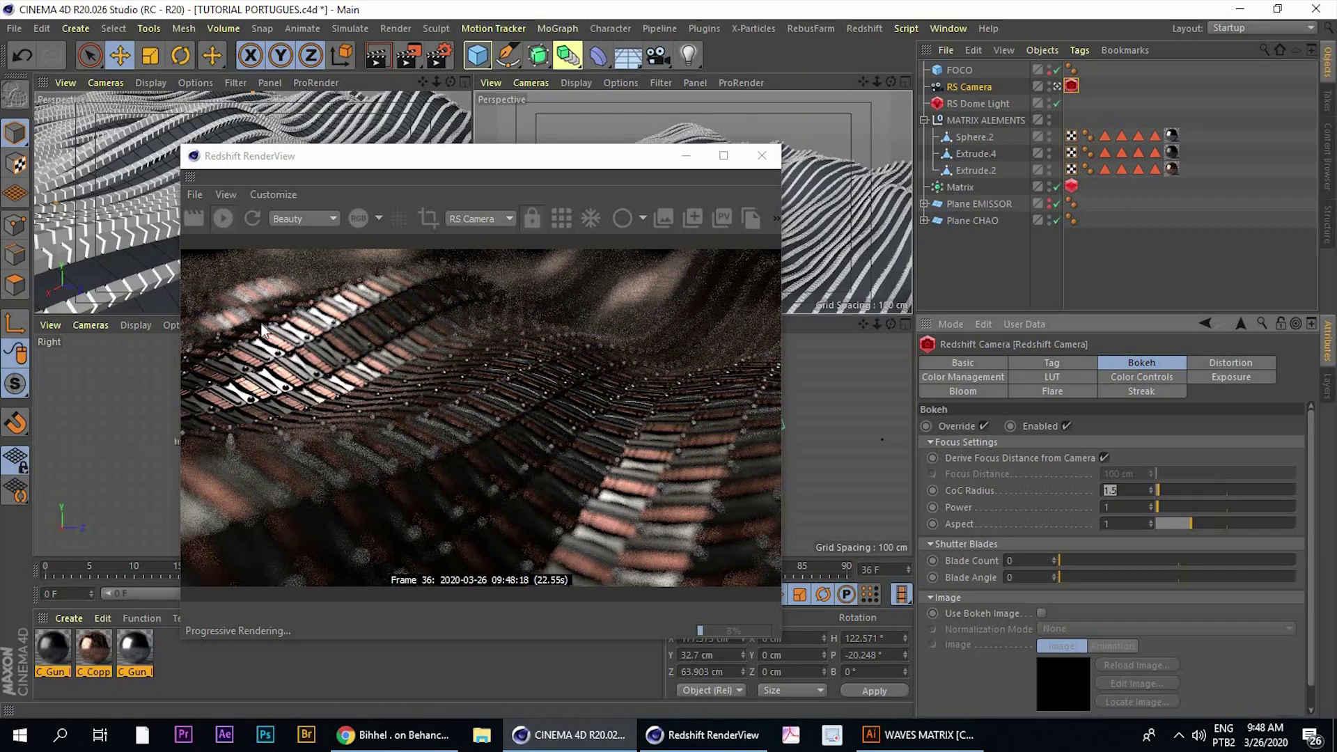
# Select the RS Camera and turn on Autokeying in the timeline
pyautogui.click(341, 323)
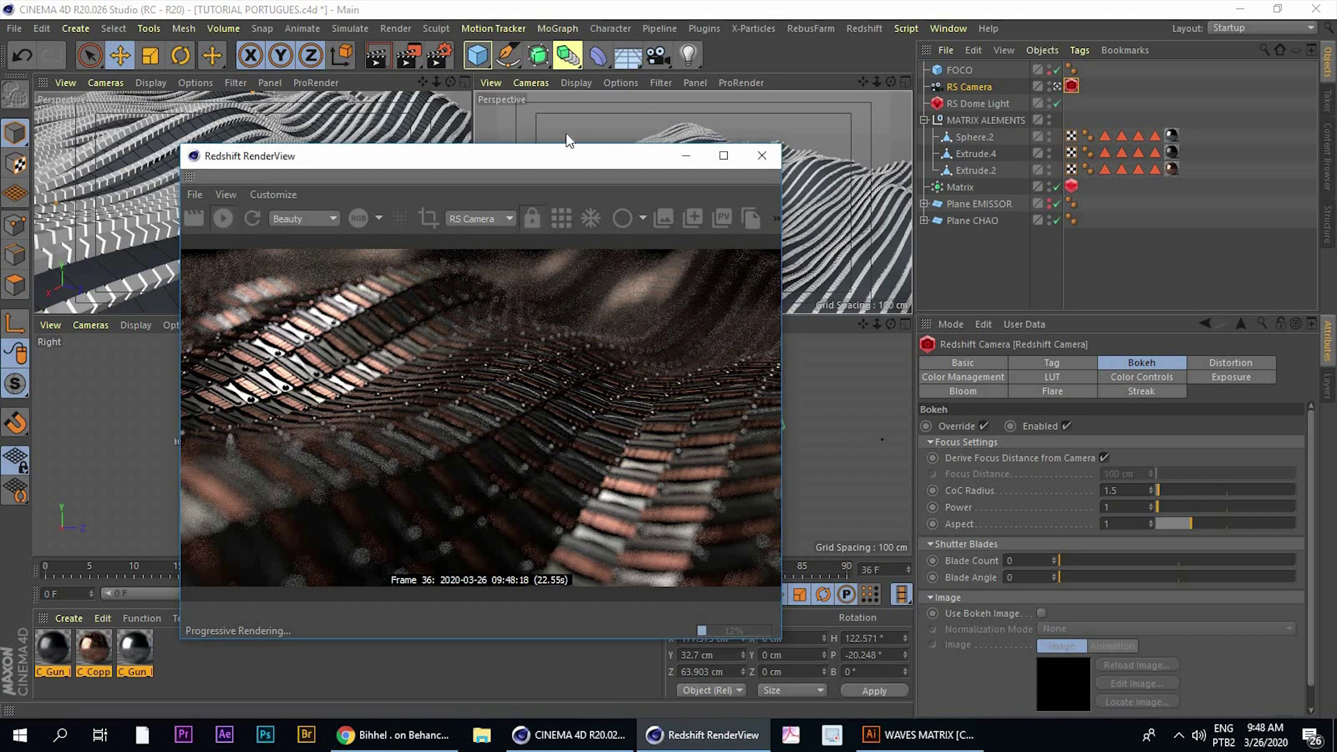
pyautogui.moveTo(560, 160); pyautogui.dragTo(700, 156)
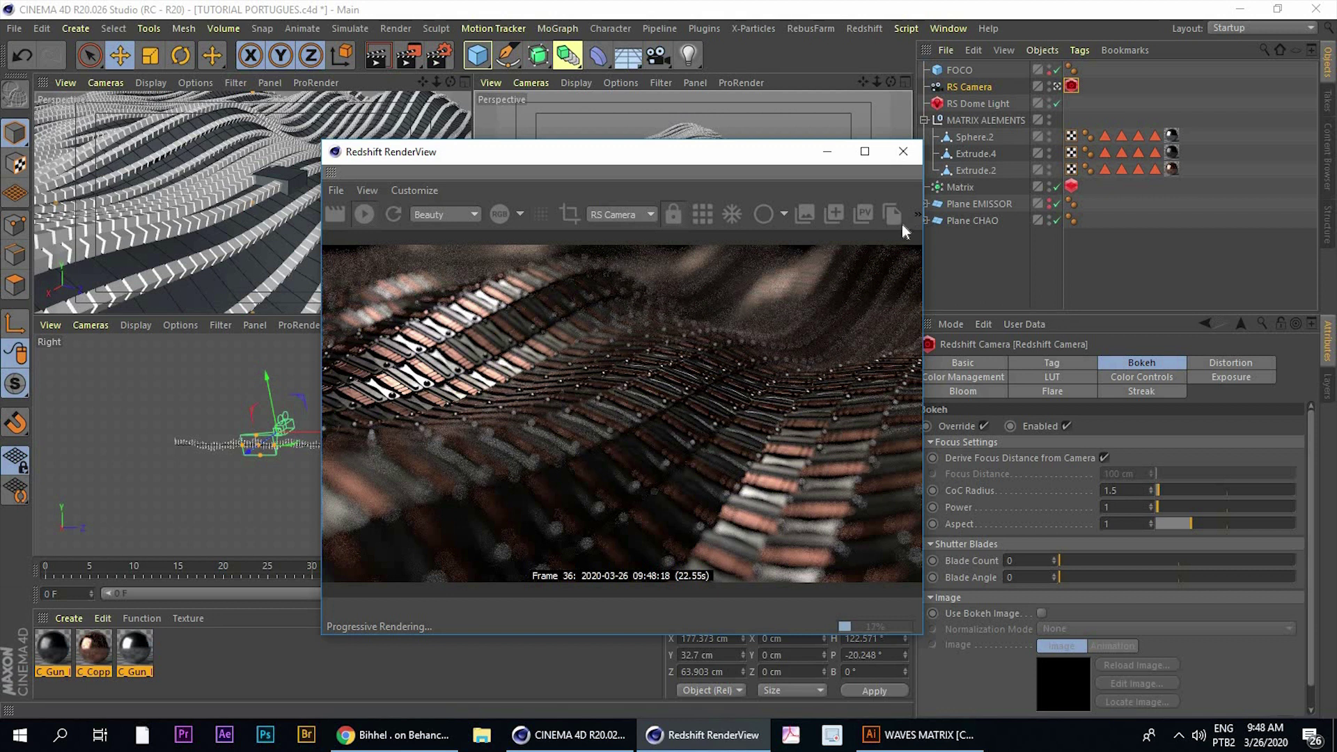
pyautogui.moveTo(695, 153); pyautogui.dragTo(966, 154)
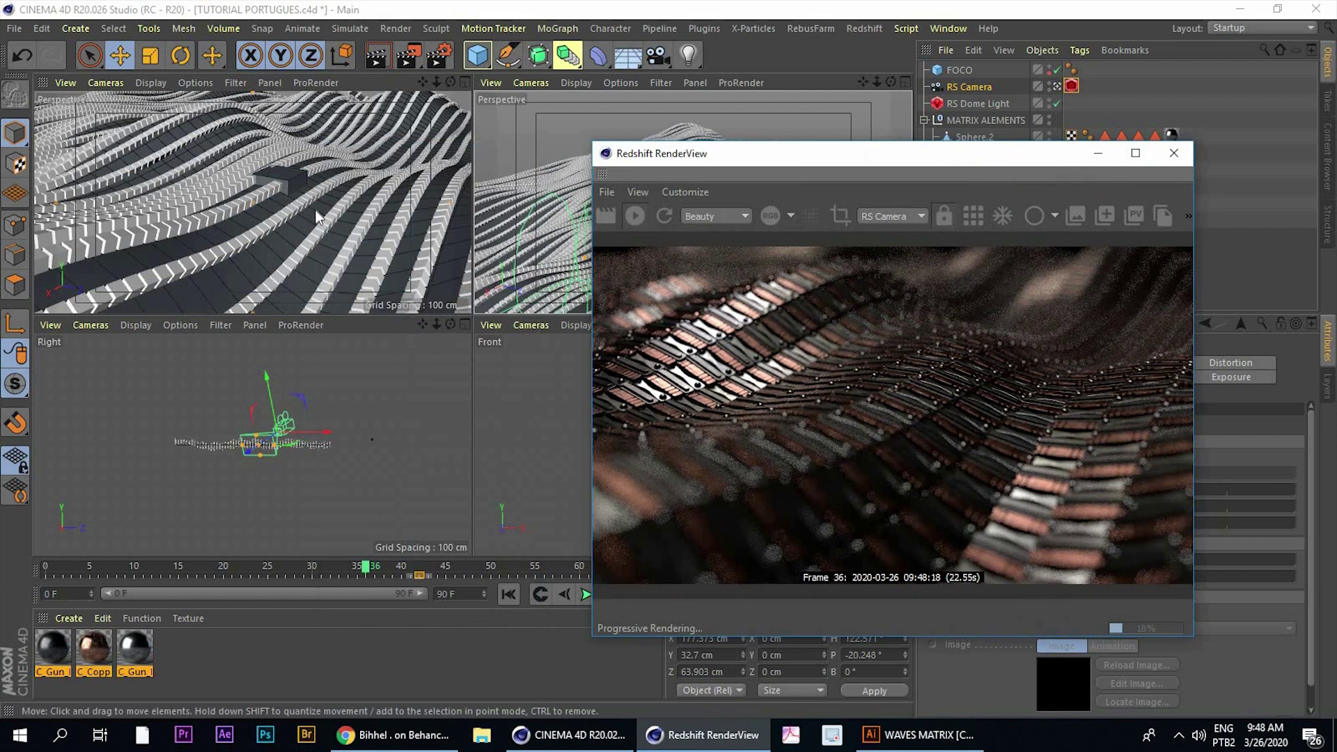
pyautogui.click(315, 210)
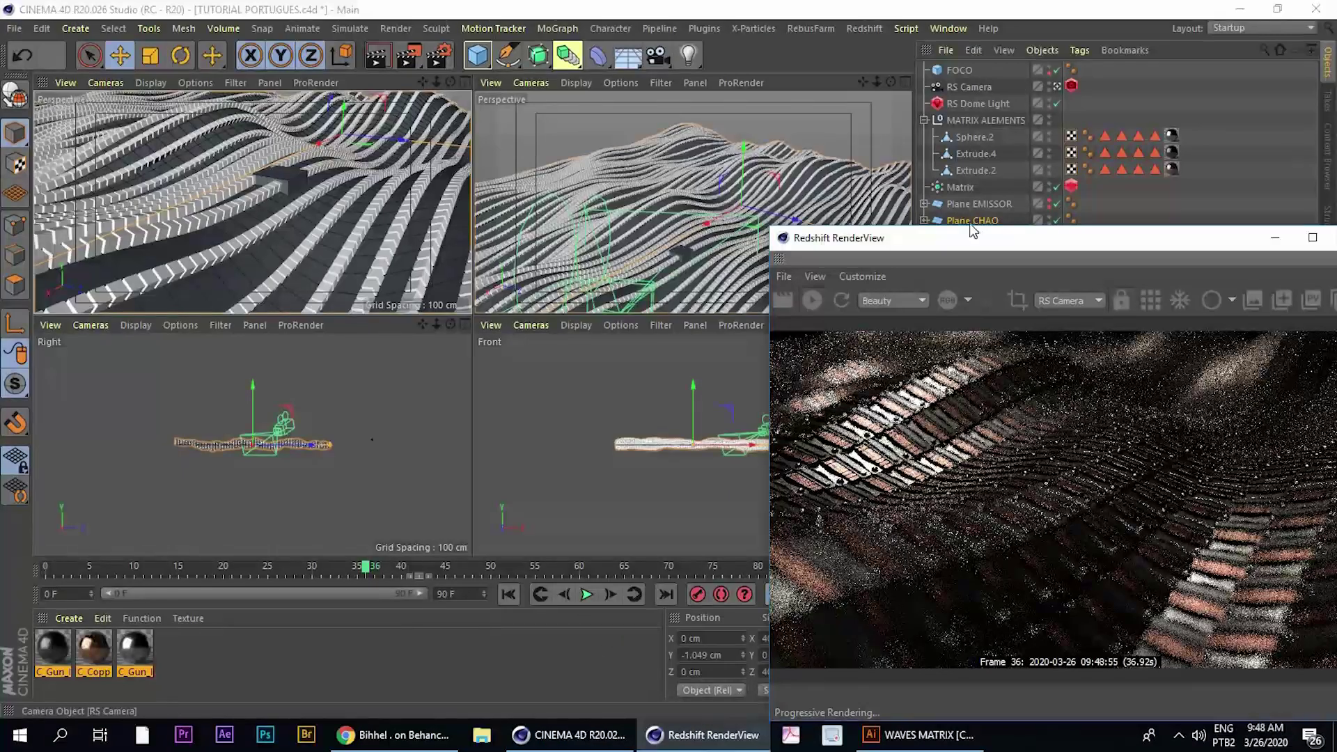
pyautogui.click(971, 86)
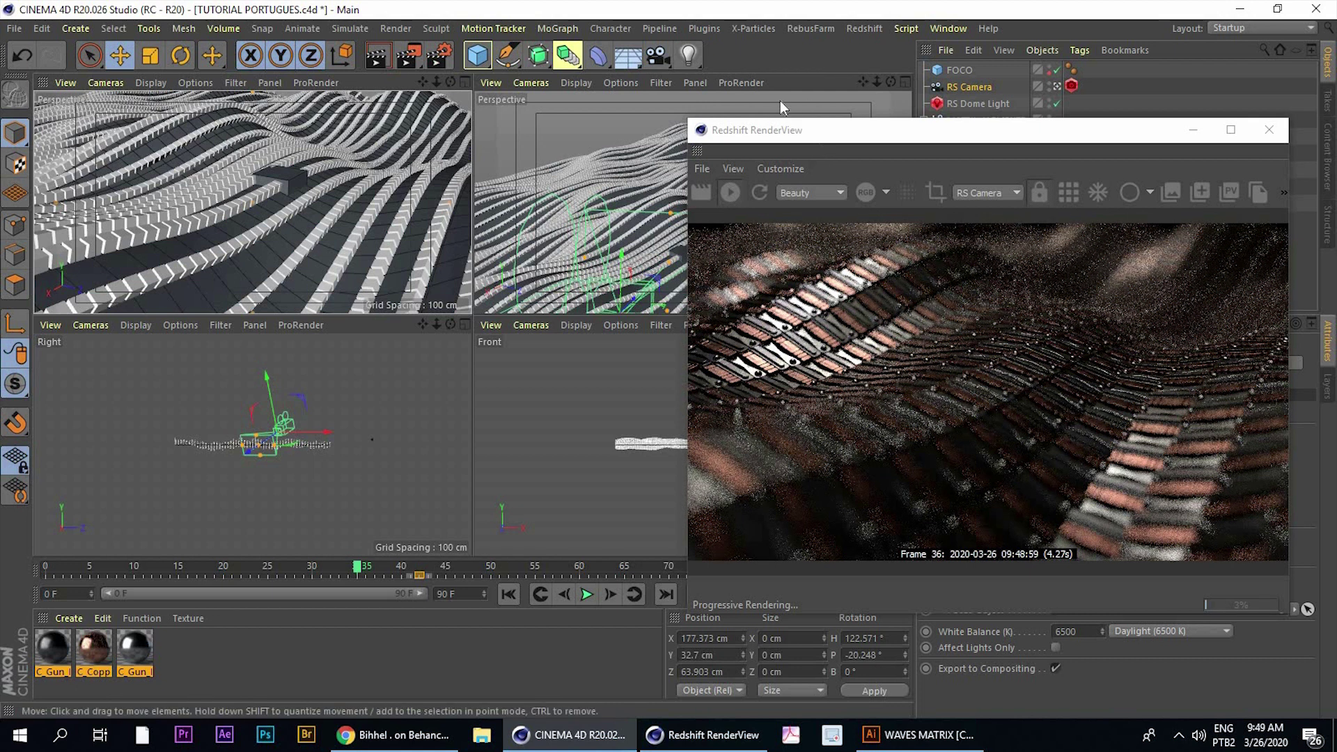
pyautogui.click(741, 137)
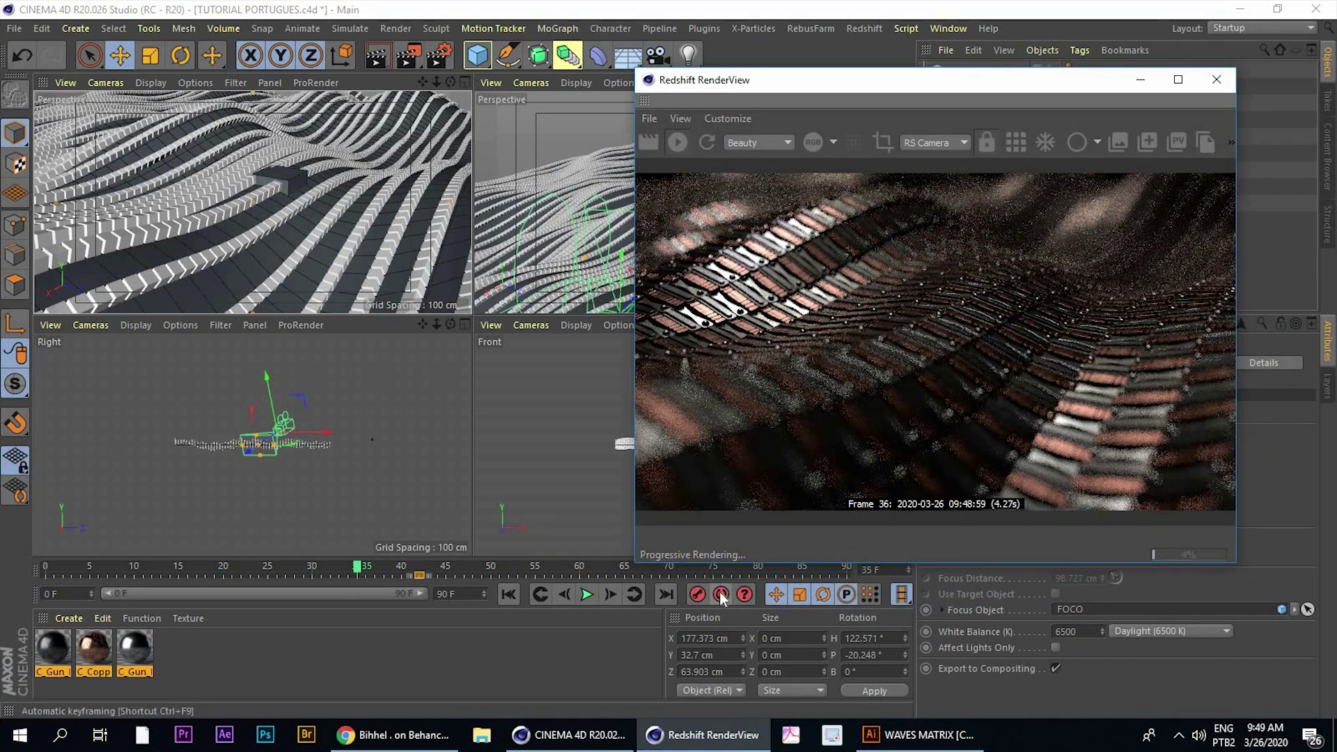
pyautogui.click(720, 596)
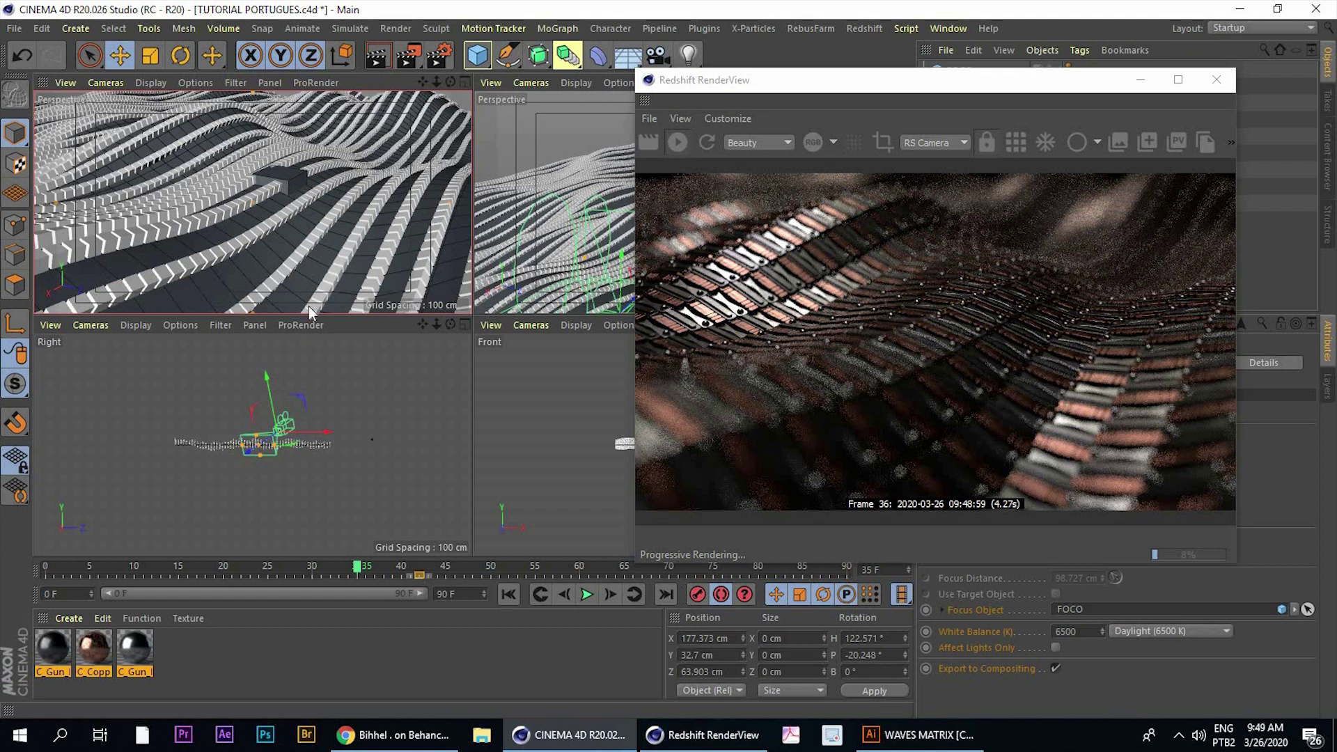
# Select the FOCO cube, then reselect RS Camera to confirm FOCO as its focus object
pyautogui.click(293, 178)
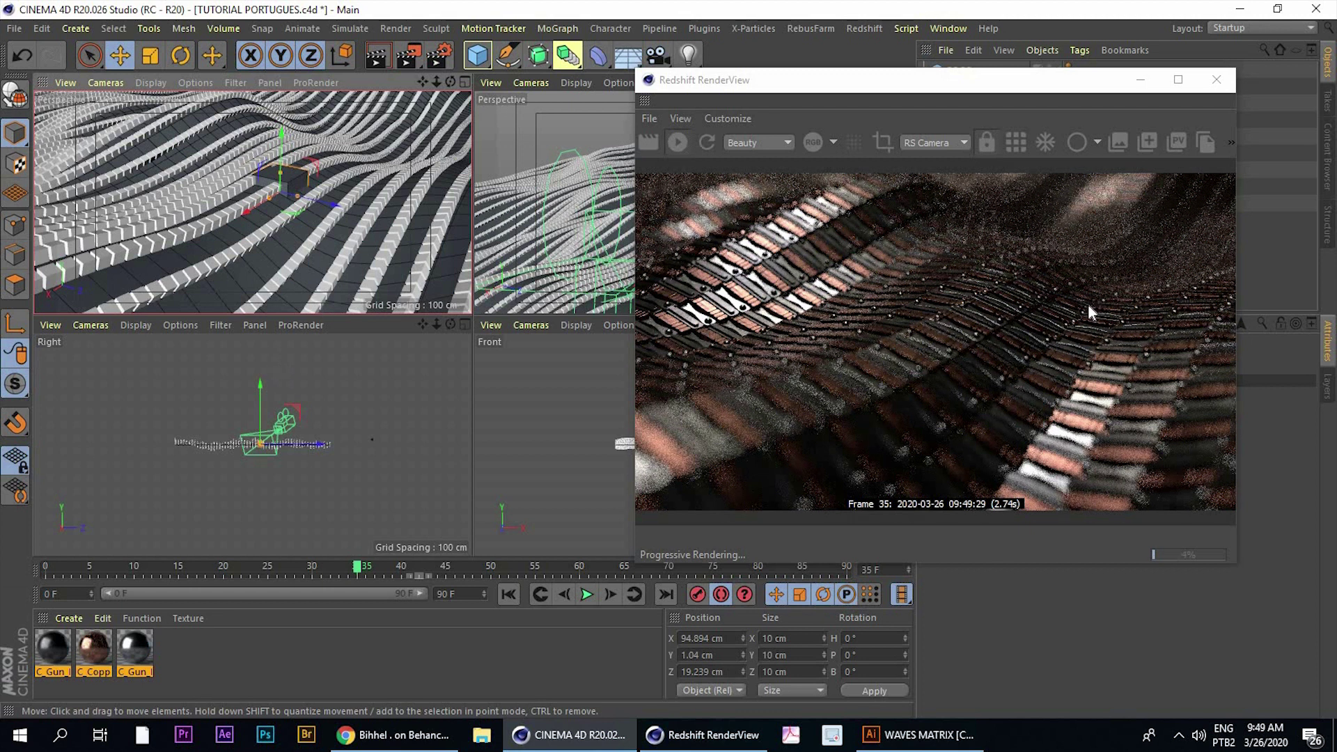
pyautogui.moveTo(897, 82); pyautogui.dragTo(541, 99)
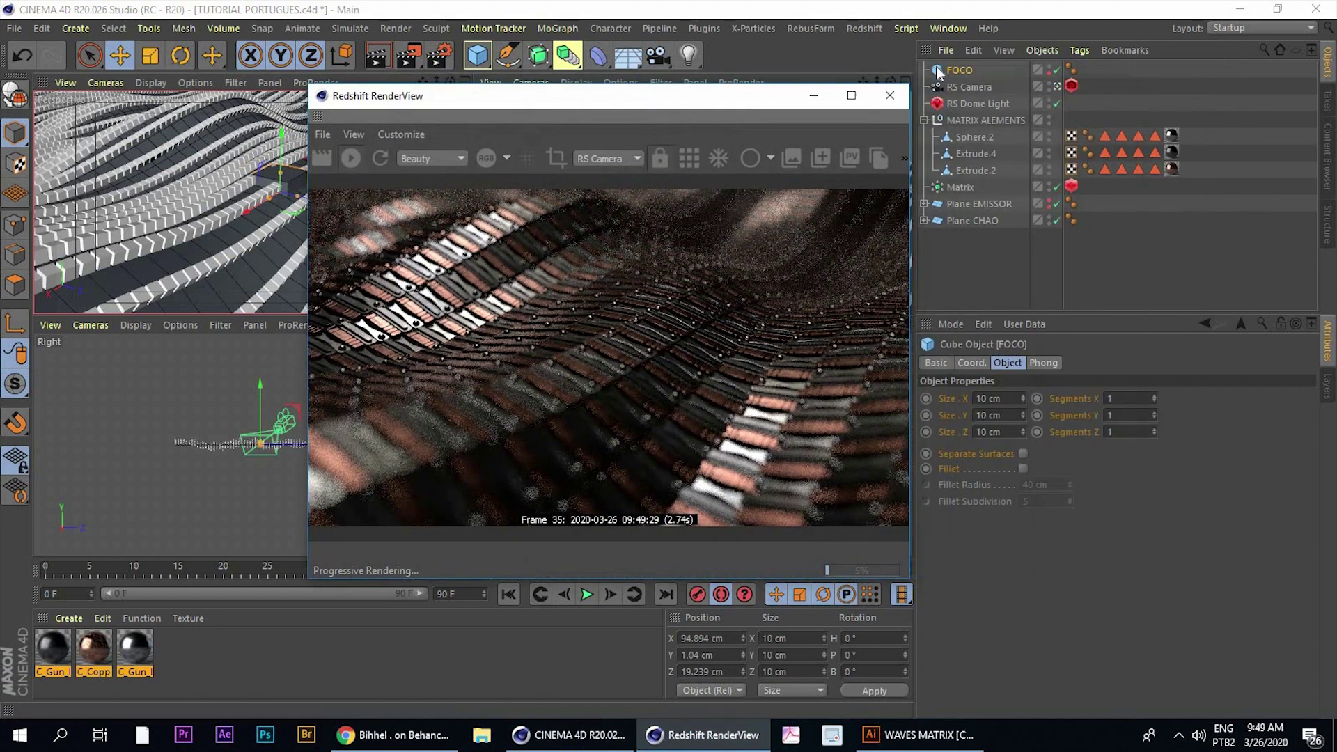
pyautogui.click(967, 86)
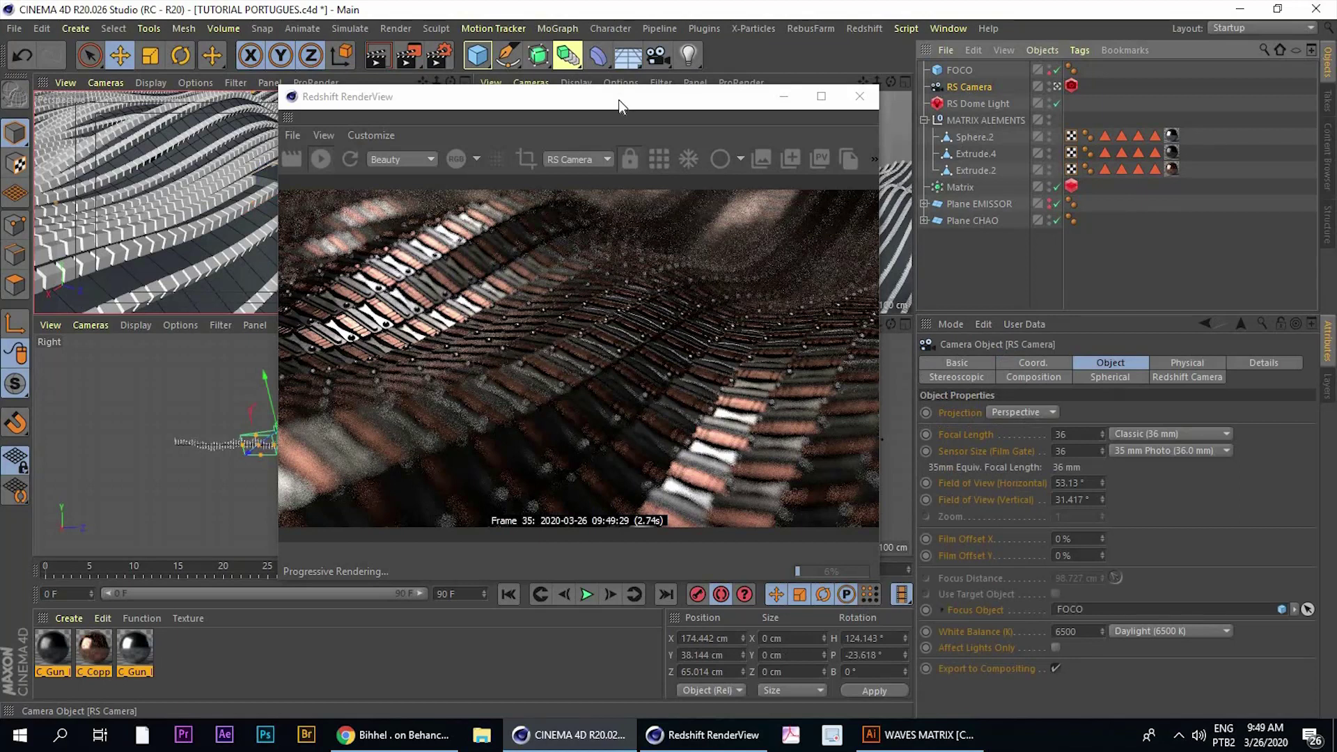
pyautogui.moveTo(621, 94); pyautogui.dragTo(630, 83)
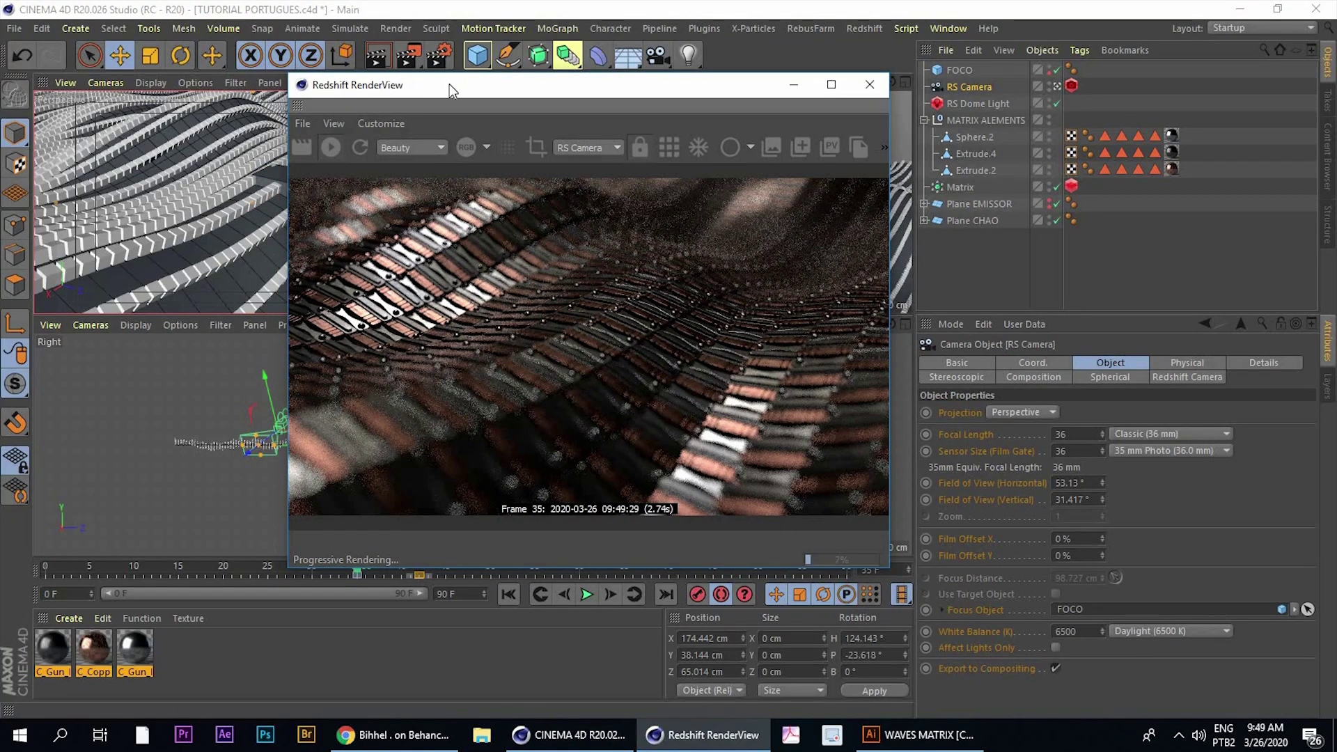
pyautogui.moveTo(448, 84); pyautogui.dragTo(770, 79)
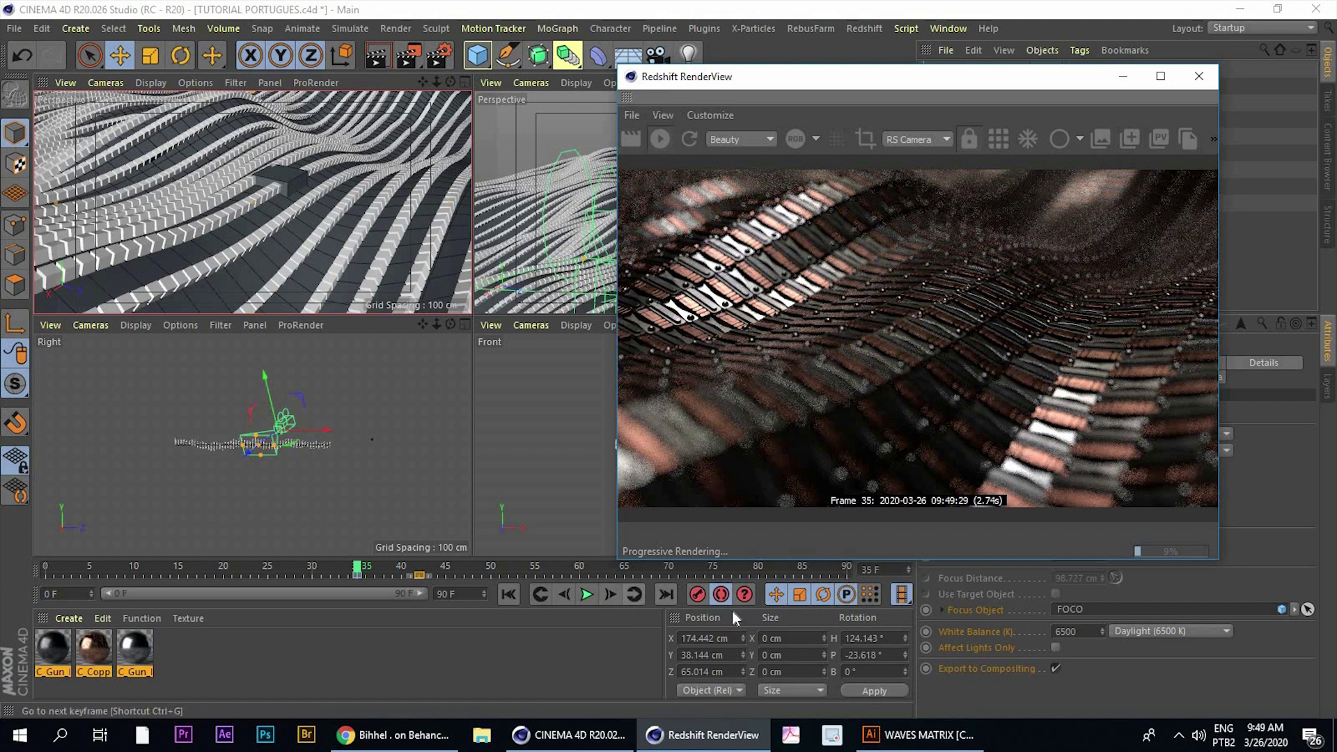
pyautogui.click(634, 594)
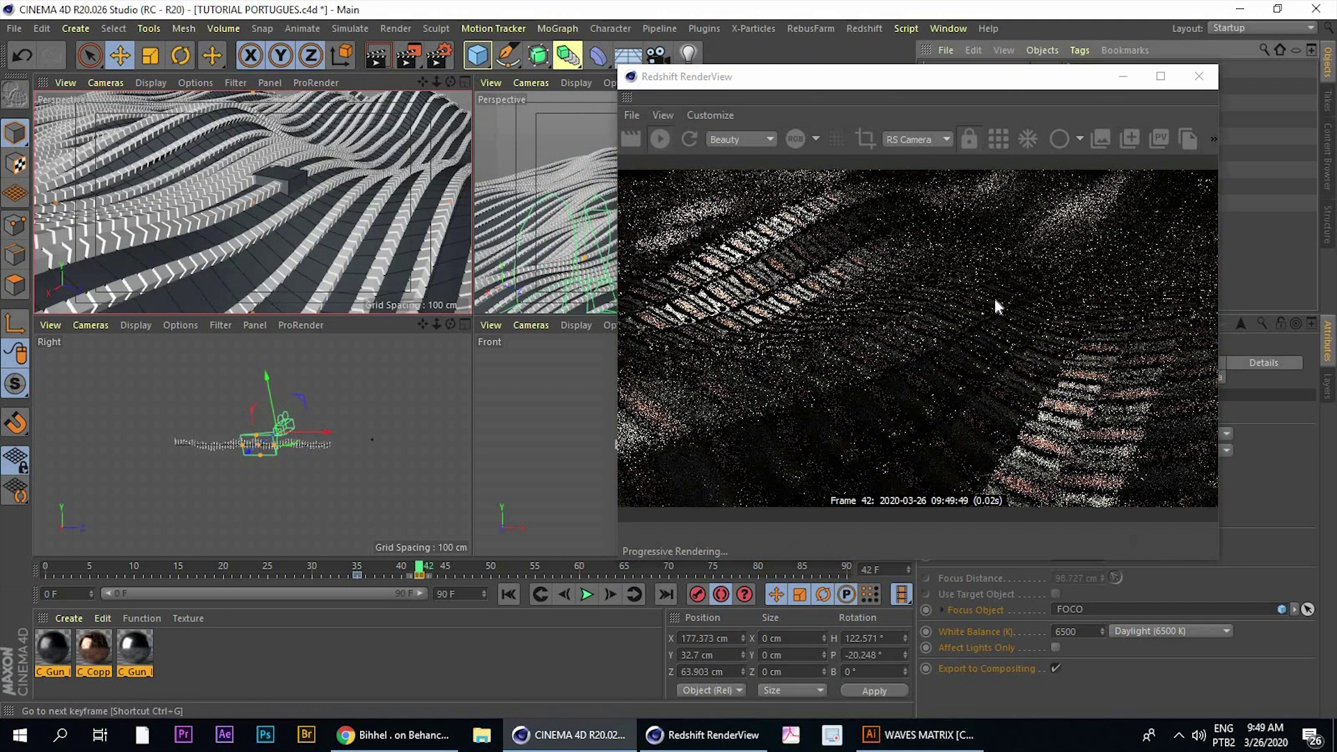
pyautogui.click(547, 596)
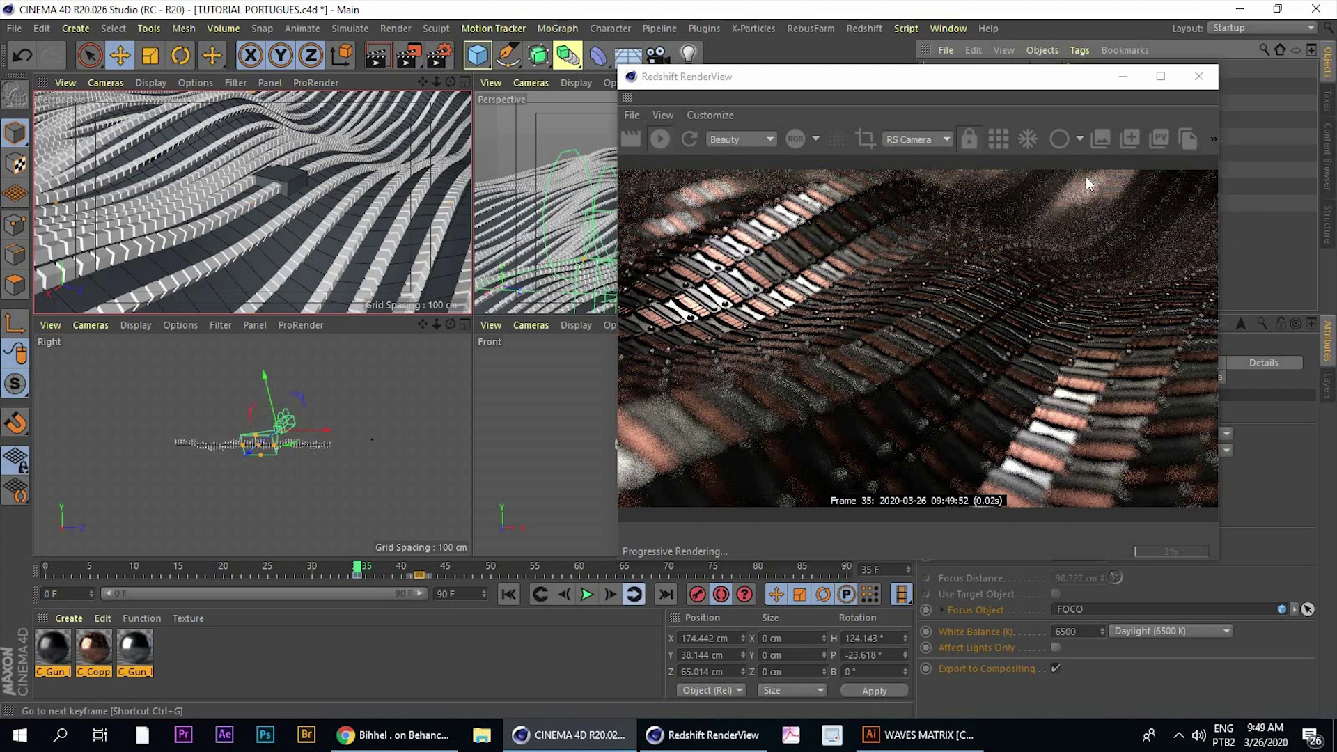
pyautogui.hotkey('ctrl', 'g')
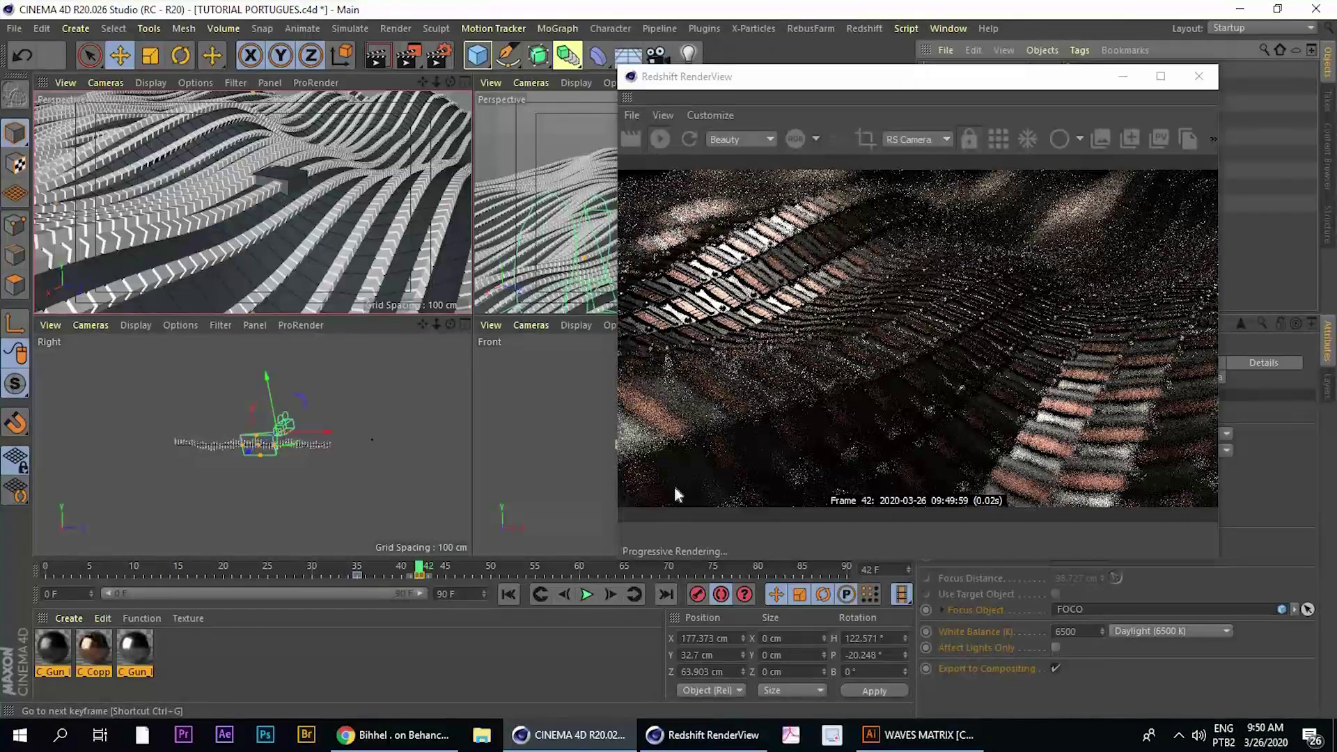
pyautogui.click(540, 594)
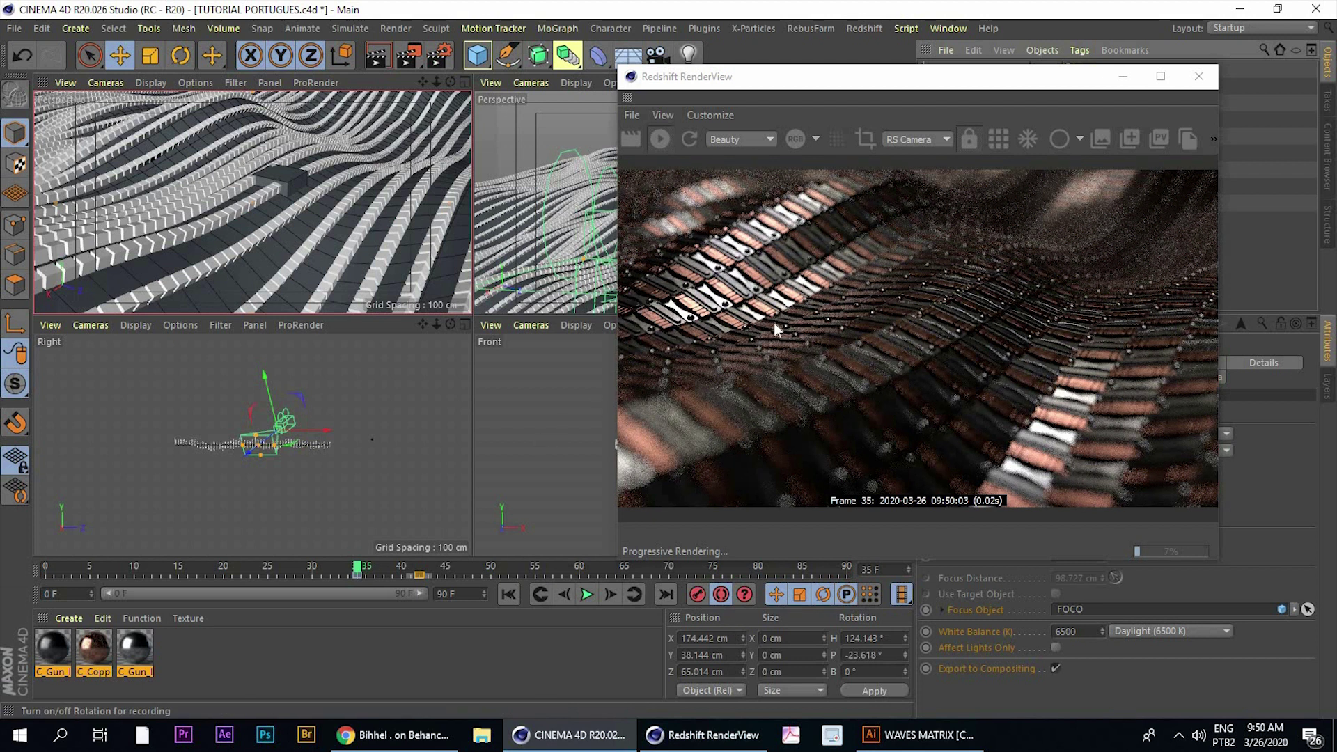
pyautogui.moveTo(876, 84); pyautogui.dragTo(1024, 93)
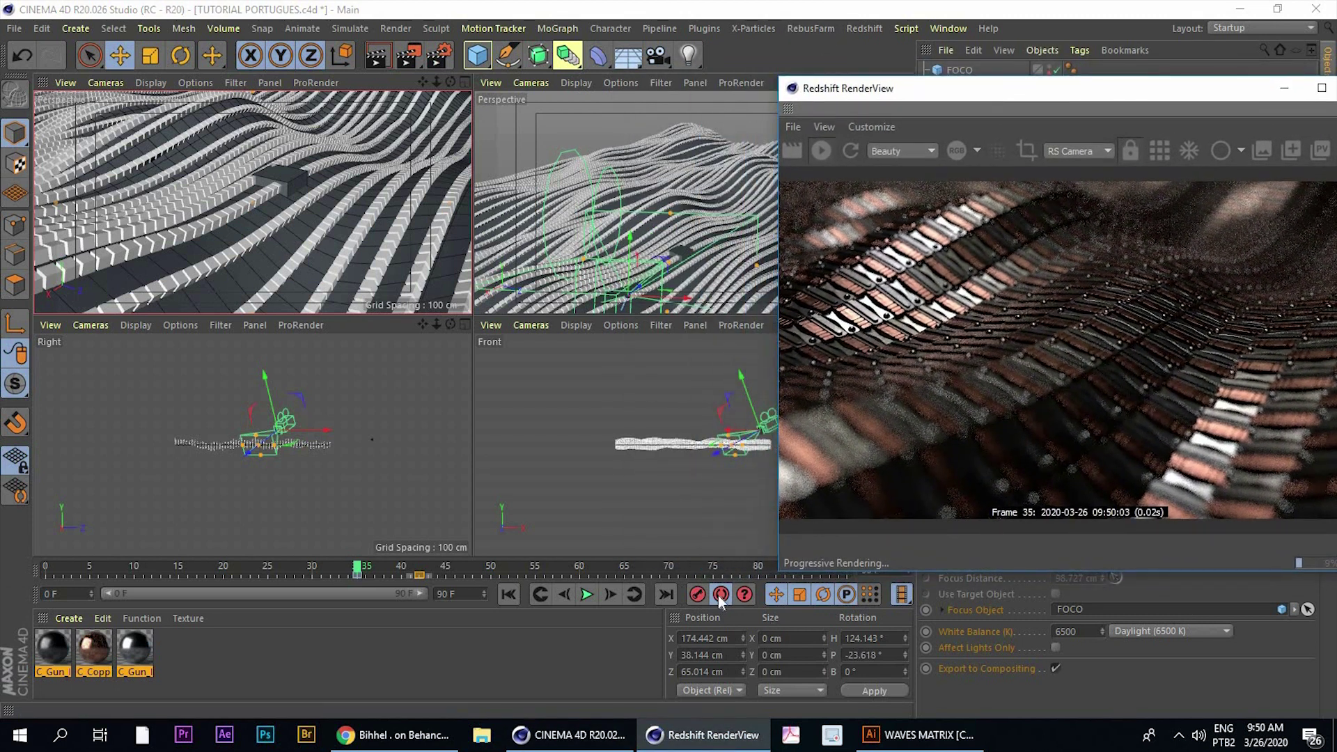
pyautogui.click(685, 233)
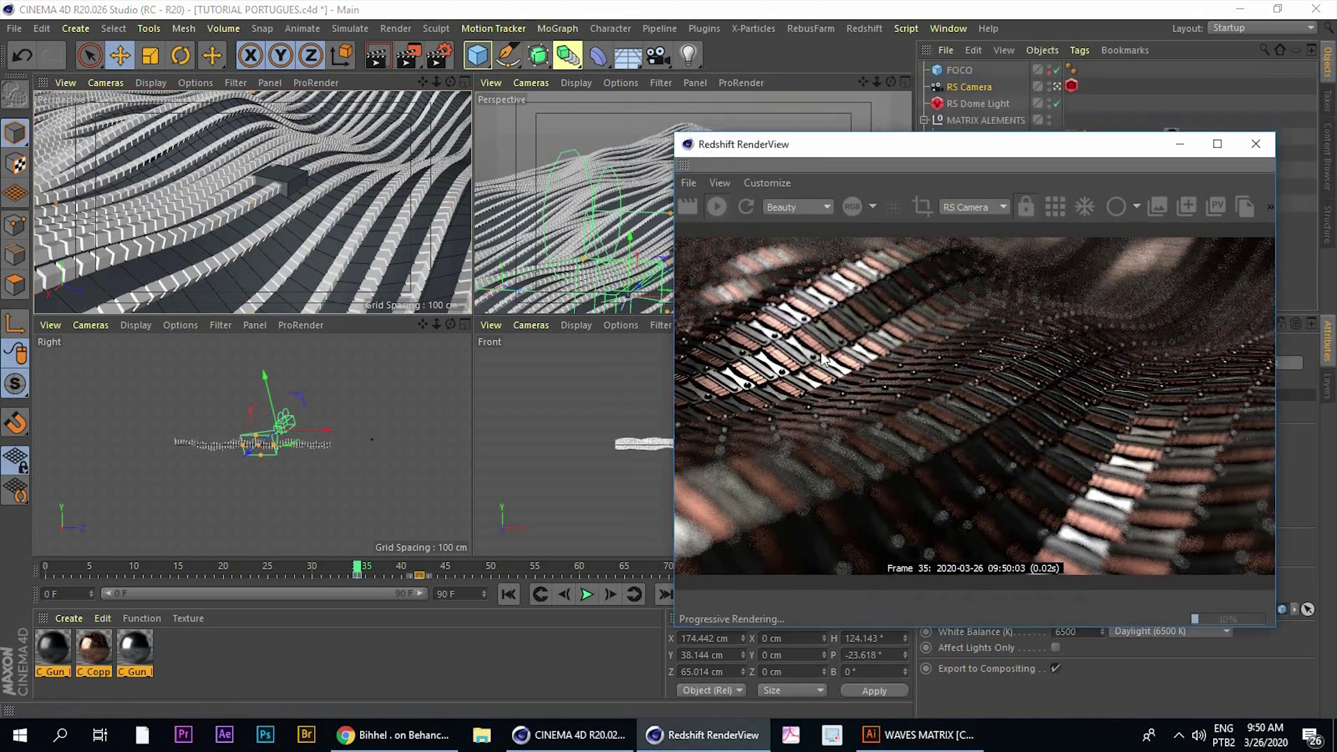
pyautogui.moveTo(853, 90); pyautogui.dragTo(735, 172)
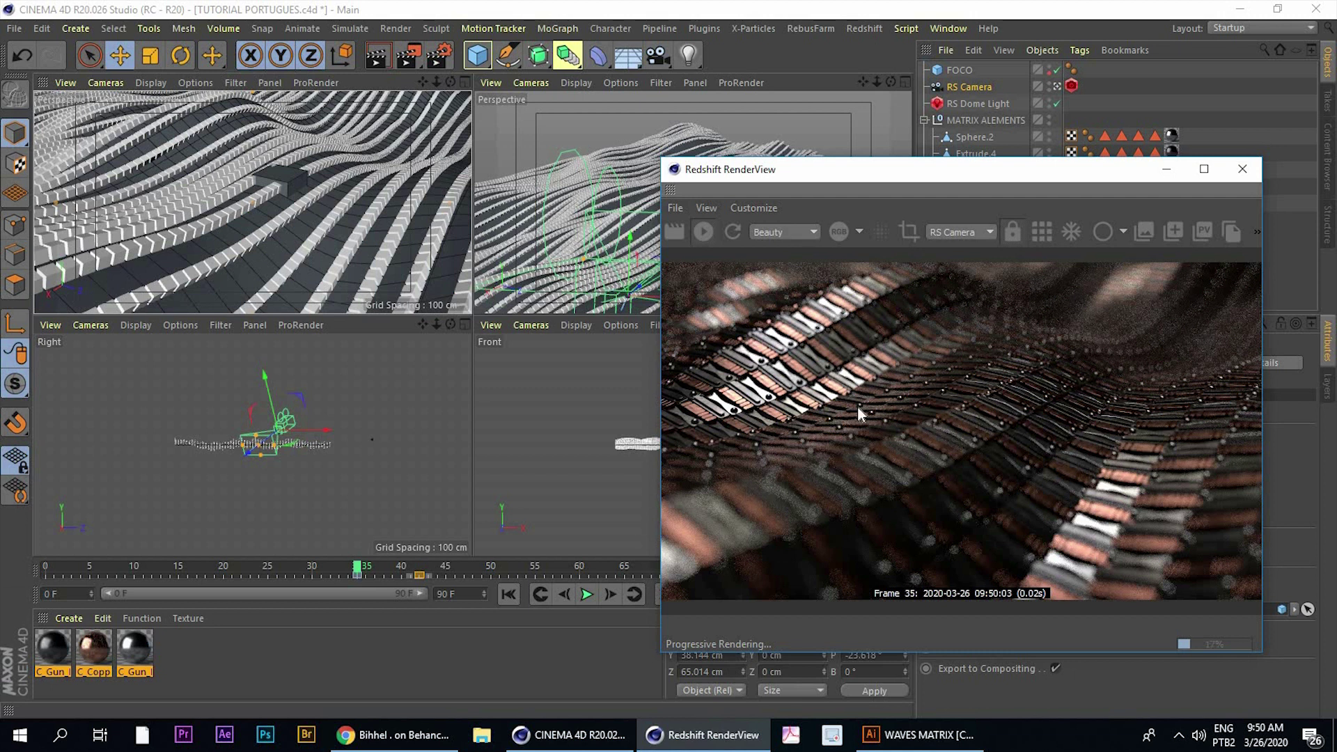
pyautogui.click(970, 103)
# Rotate the RS Dome Light to about H -45.4°, P 24.4°, B -60.7°
pyautogui.moveTo(737, 178)
pyautogui.mouseDown()
pyautogui.moveTo(864, 184)
pyautogui.moveTo(850, 132)
pyautogui.mouseUp()
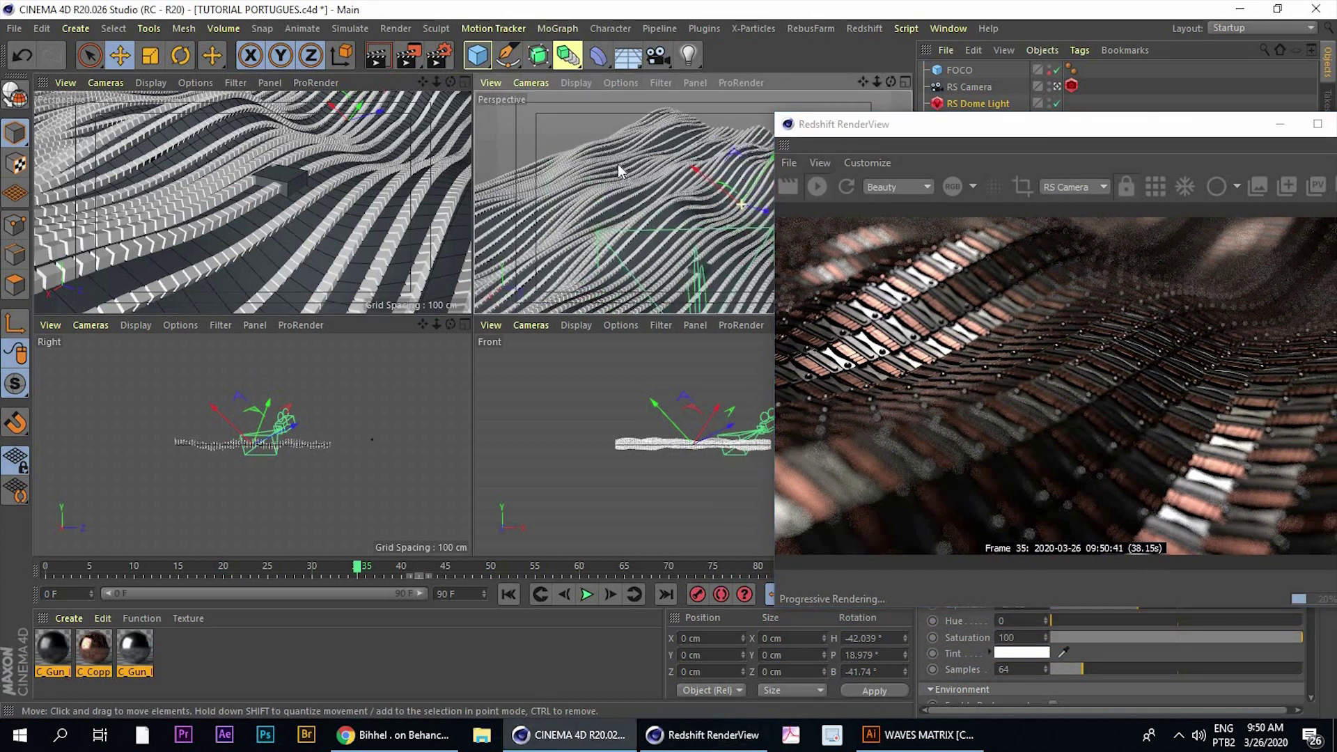
pyautogui.keyDown('alt'); pyautogui.moveTo(617, 164); pyautogui.dragTo(697, 195); pyautogui.keyUp('alt')
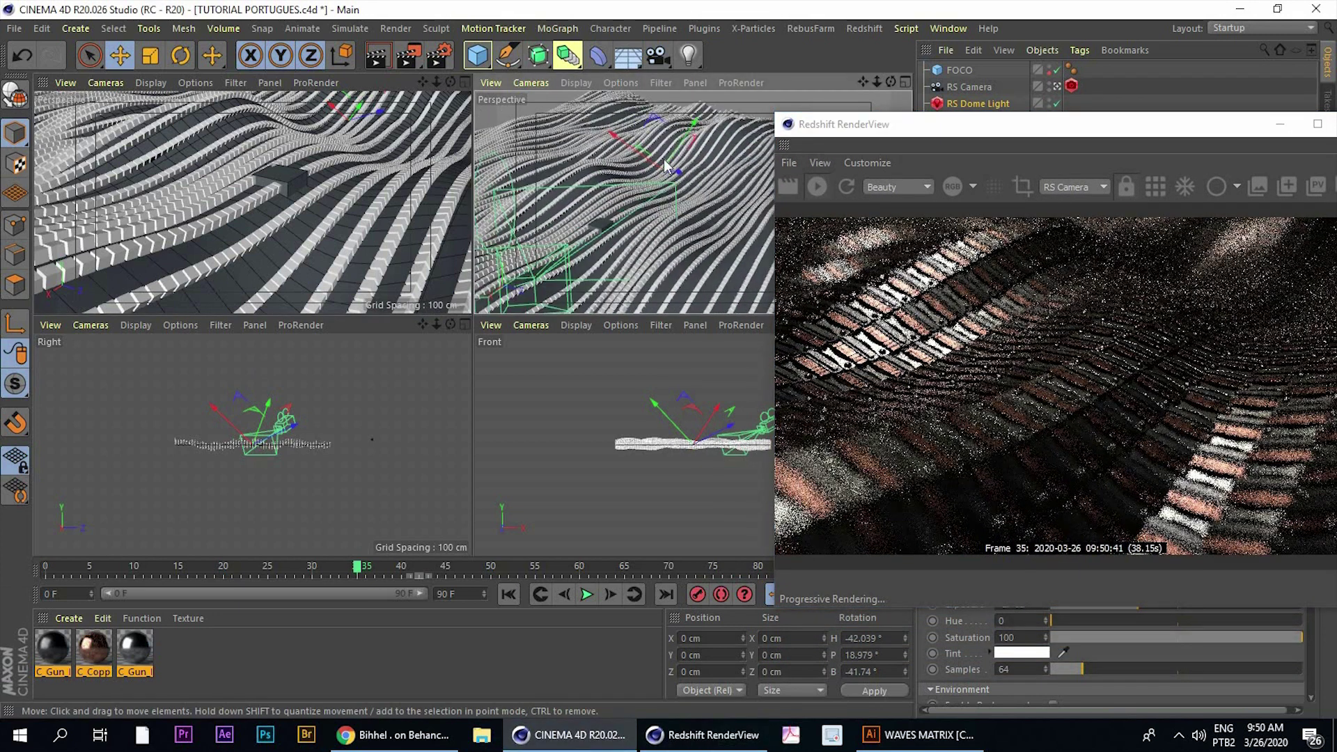
pyautogui.click(1068, 201)
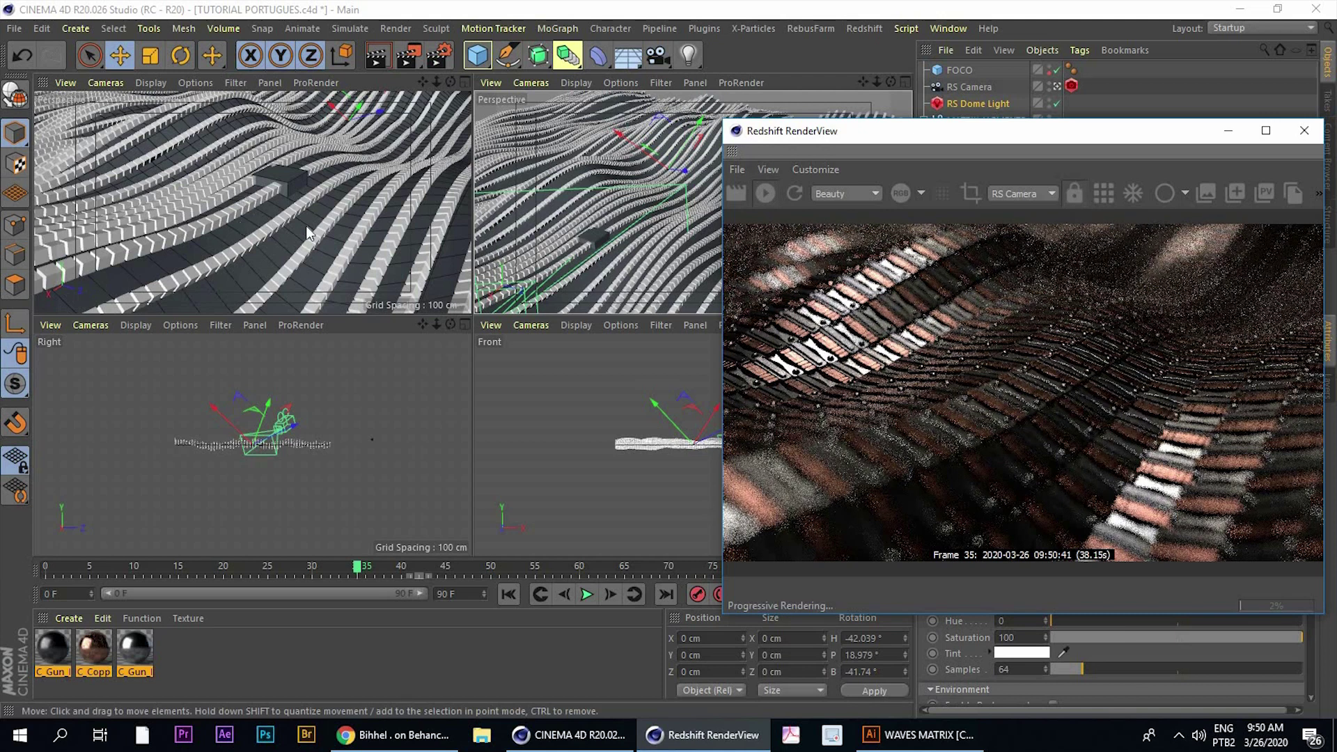
pyautogui.moveTo(786, 136); pyautogui.dragTo(805, 153)
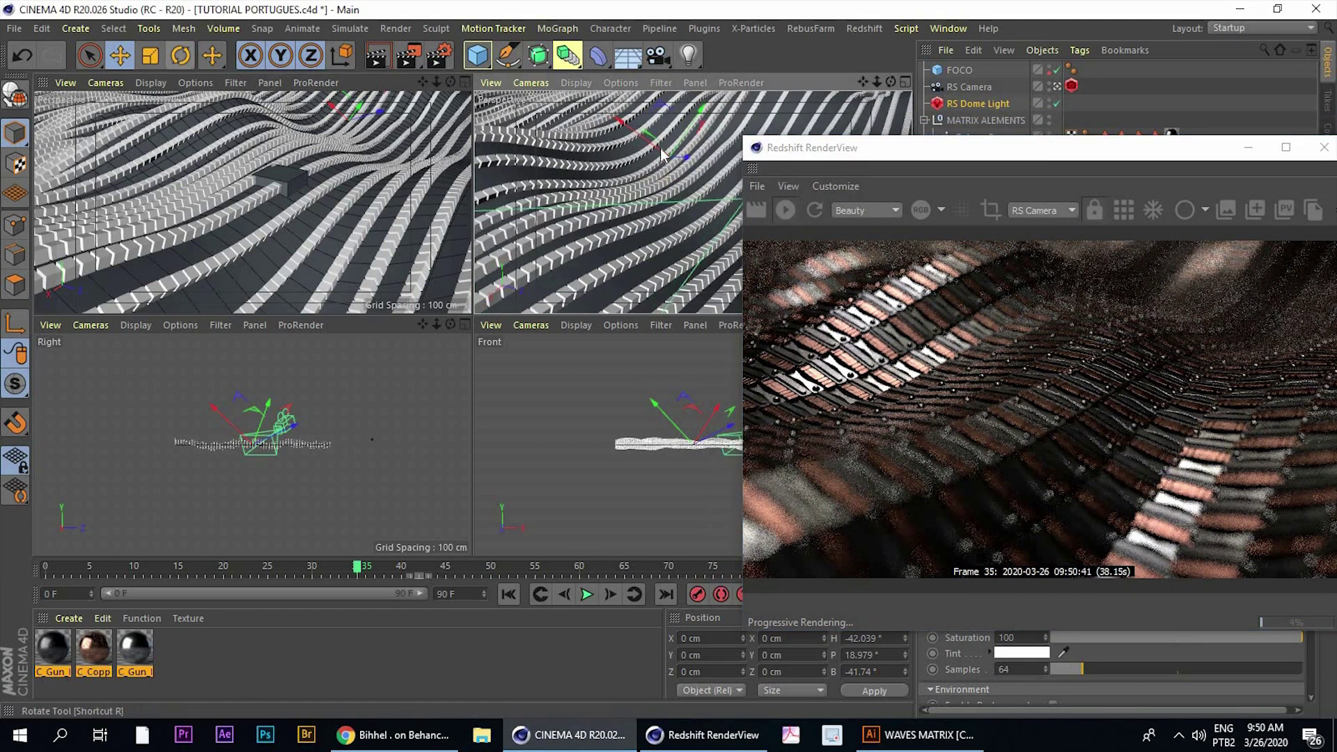
pyautogui.click(180, 55)
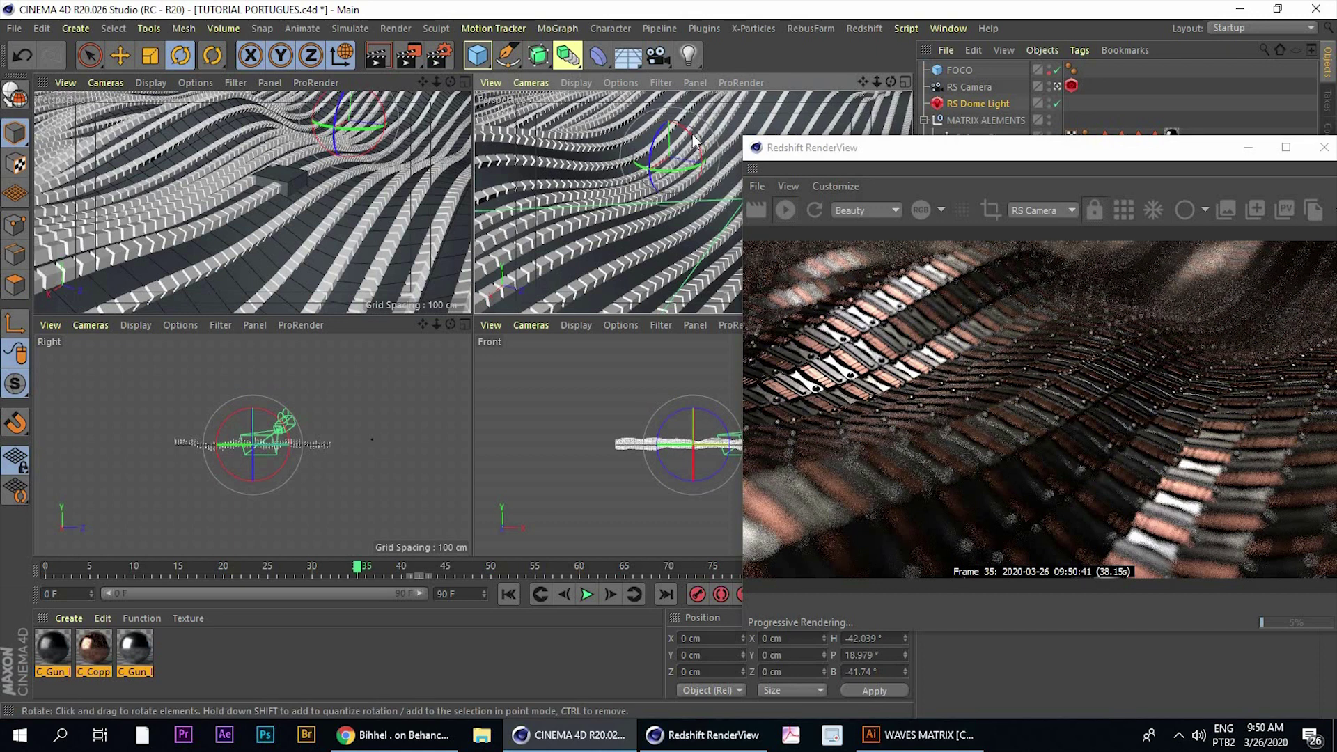
pyautogui.moveTo(696, 140)
pyautogui.mouseDown()
pyautogui.moveTo(703, 168)
pyautogui.moveTo(675, 143)
pyautogui.mouseUp()
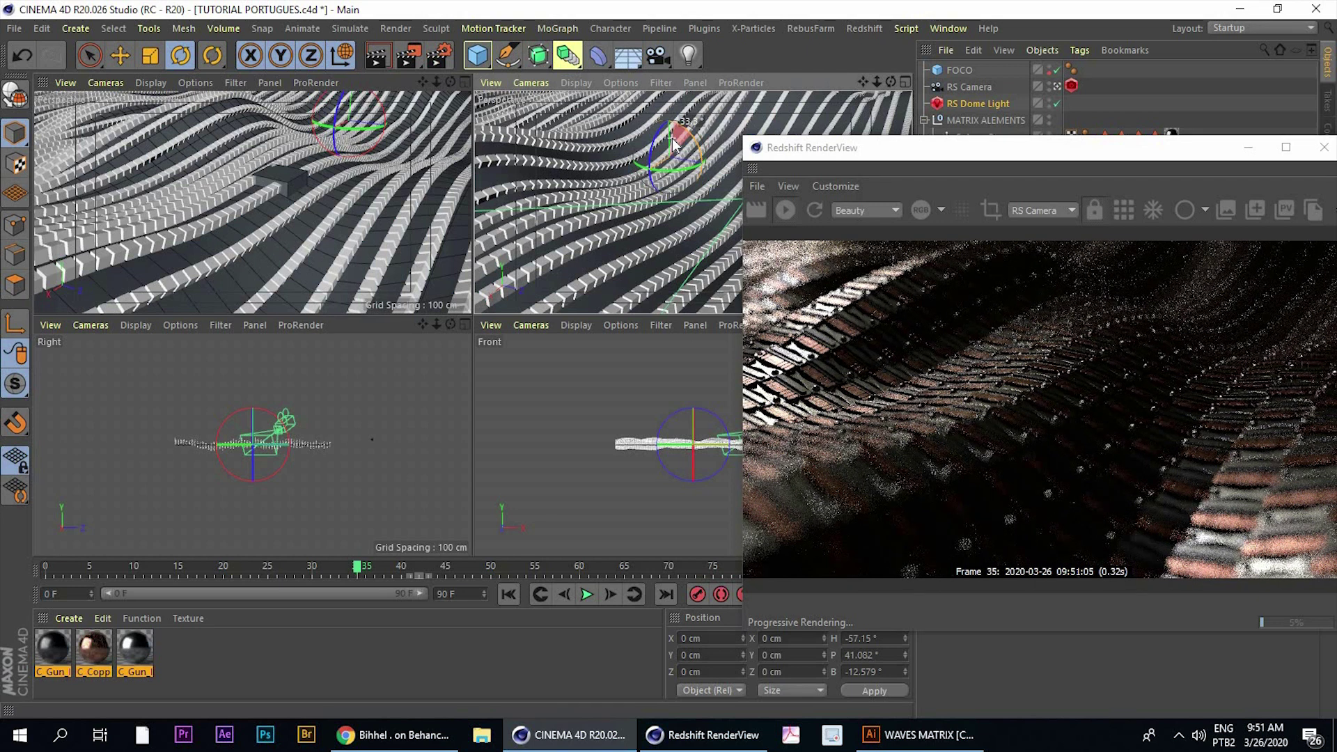
pyautogui.moveTo(681, 154); pyautogui.dragTo(651, 164)
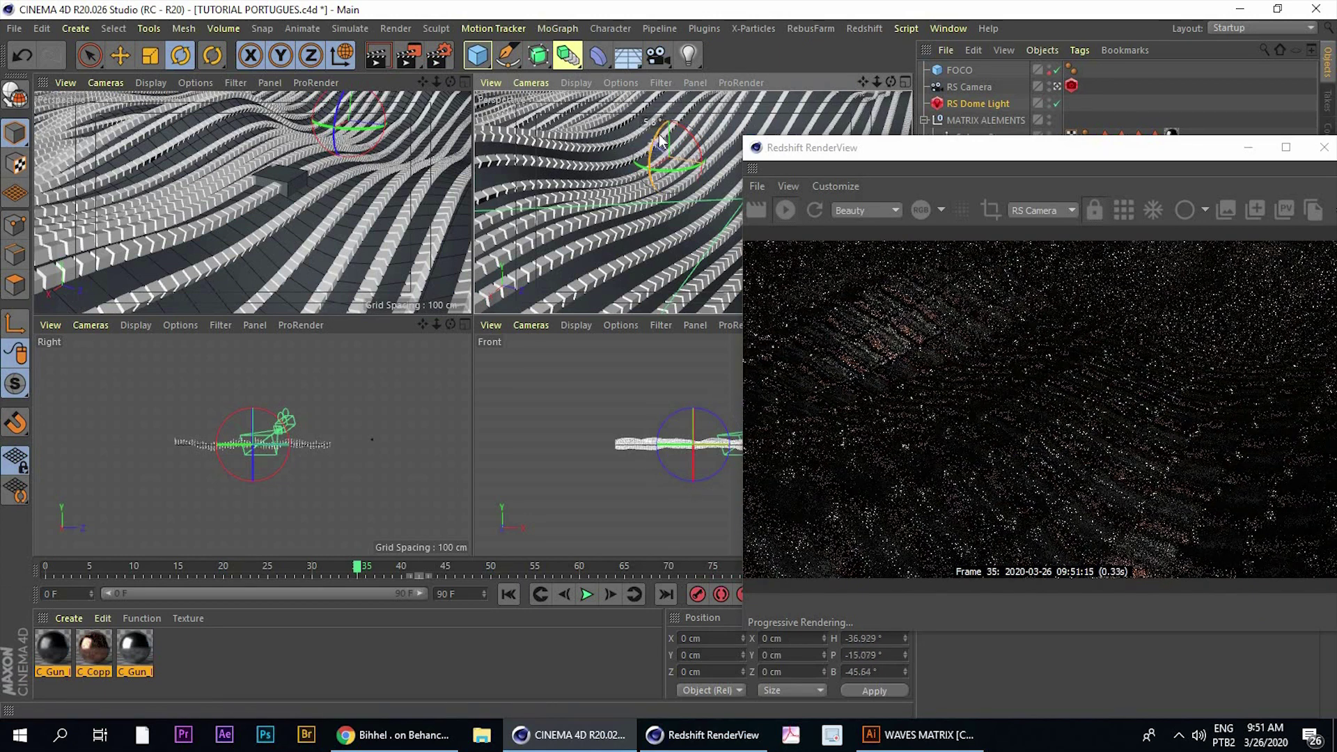
pyautogui.moveTo(661, 137); pyautogui.dragTo(662, 142)
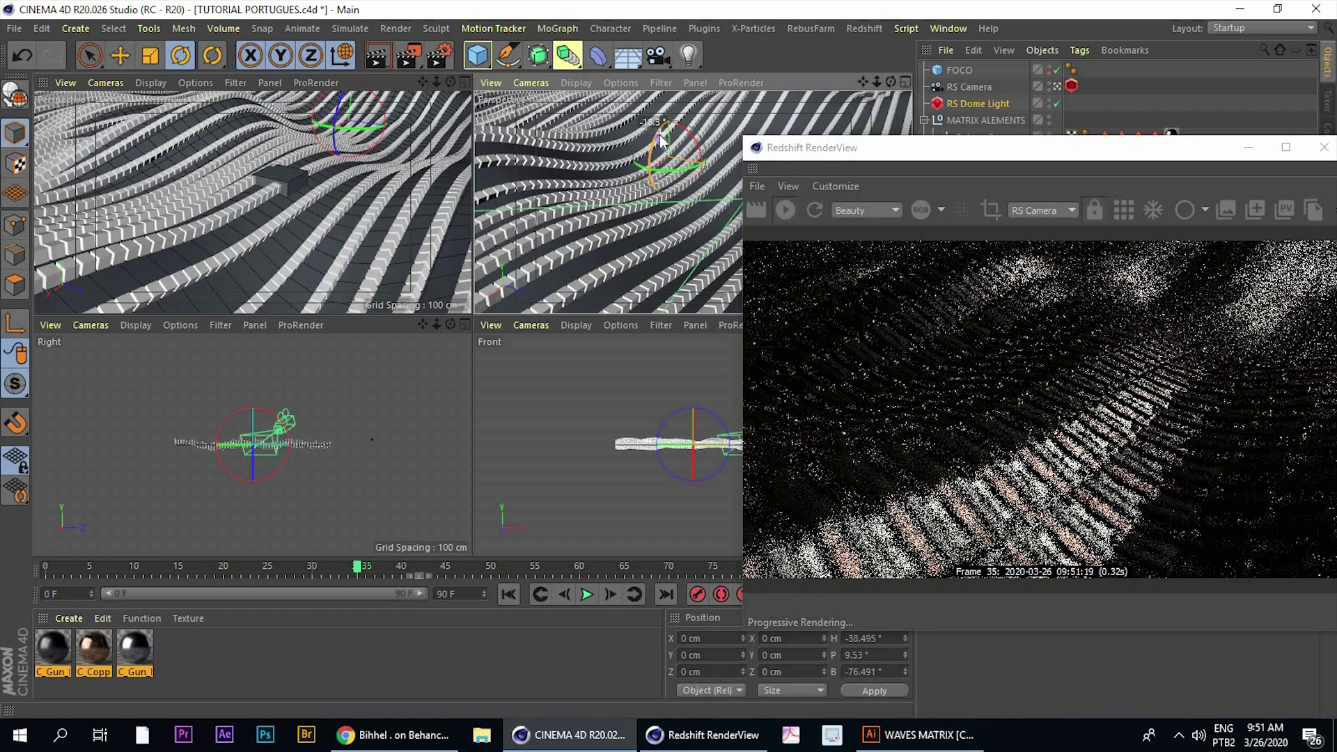
pyautogui.moveTo(662, 142)
pyautogui.mouseDown()
pyautogui.moveTo(694, 137)
pyautogui.moveTo(681, 122)
pyautogui.mouseUp()
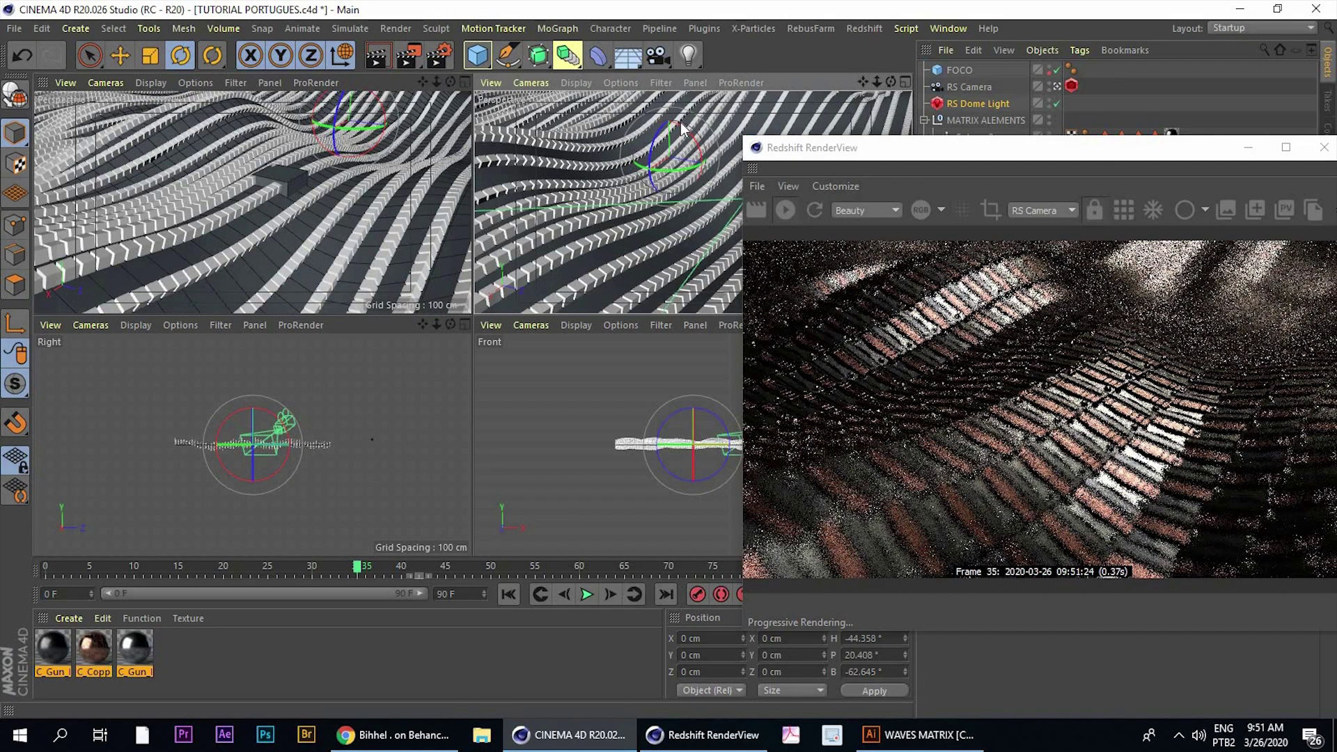
pyautogui.moveTo(678, 120); pyautogui.dragTo(678, 120)
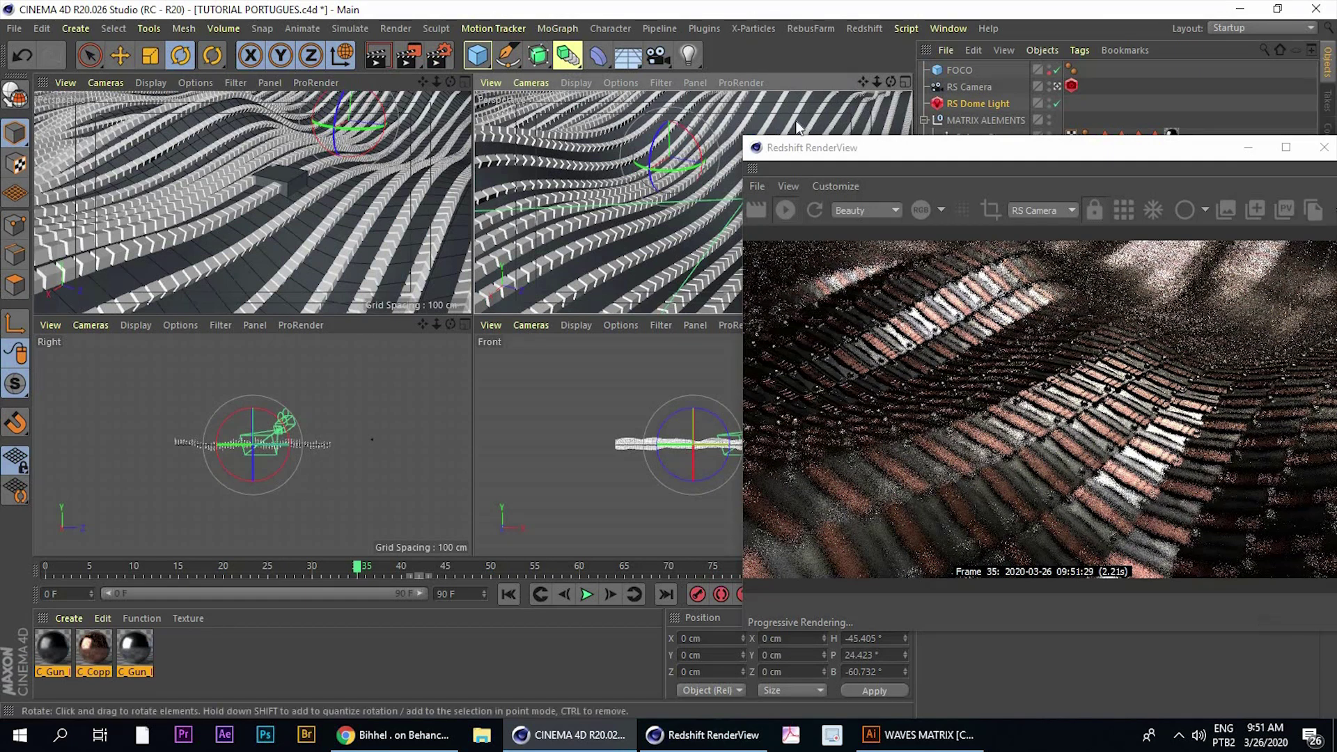
pyautogui.moveTo(974, 144); pyautogui.dragTo(763, 107)
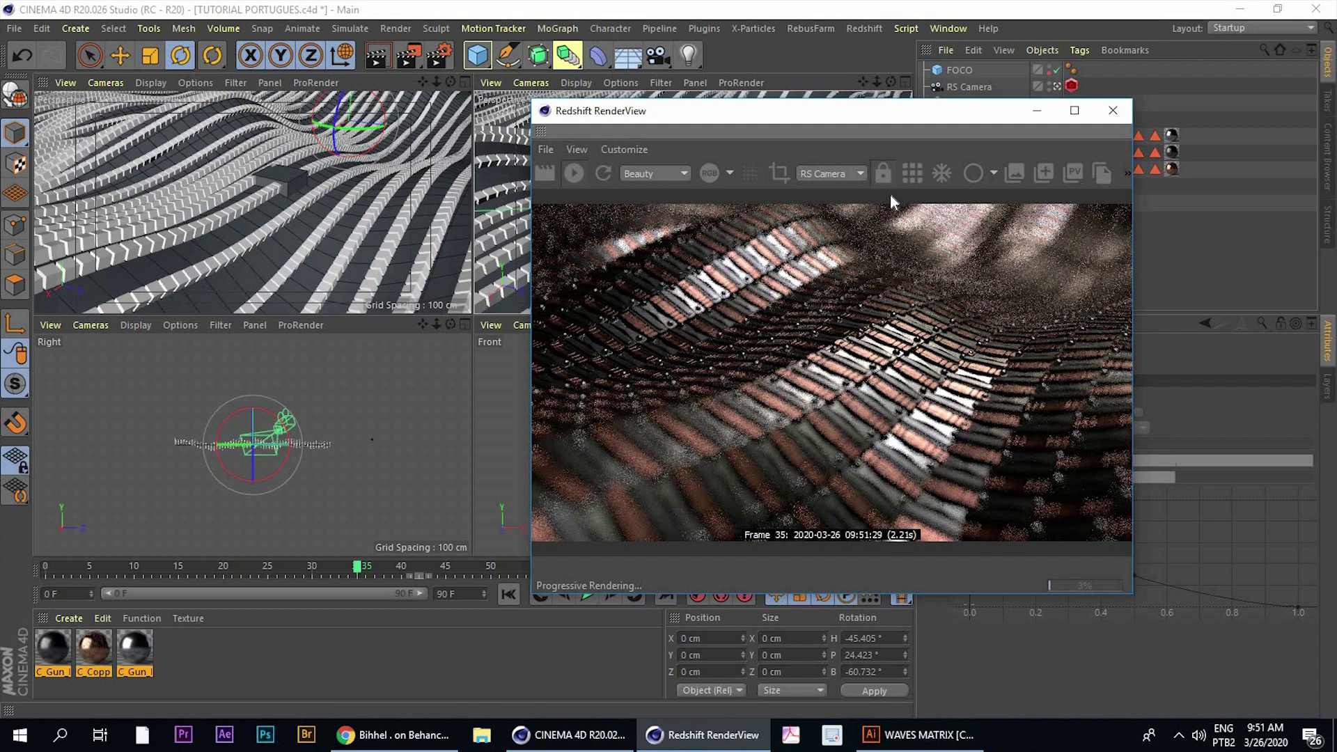
pyautogui.moveTo(574, 83); pyautogui.dragTo(269, 45)
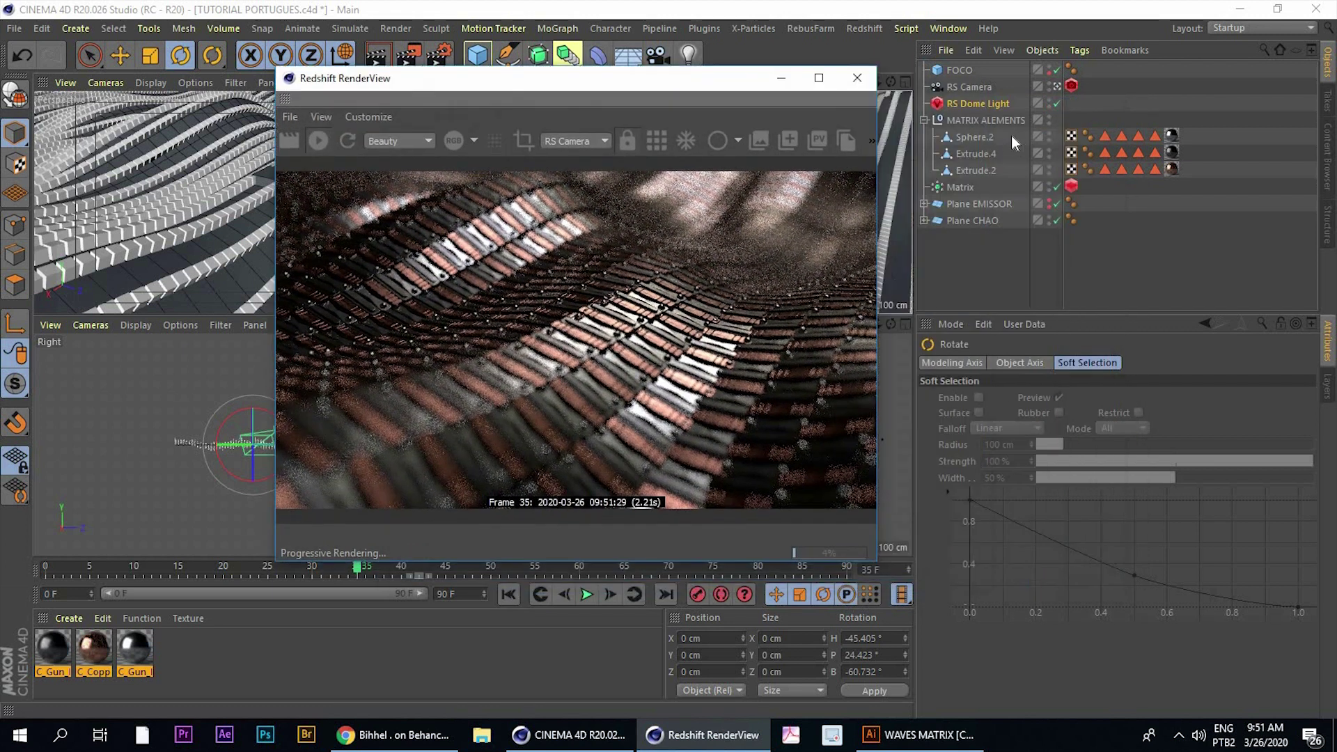
# Lower the RS Dome Light exposure to -3.485 and bring up the Behance reference
pyautogui.click(978, 103)
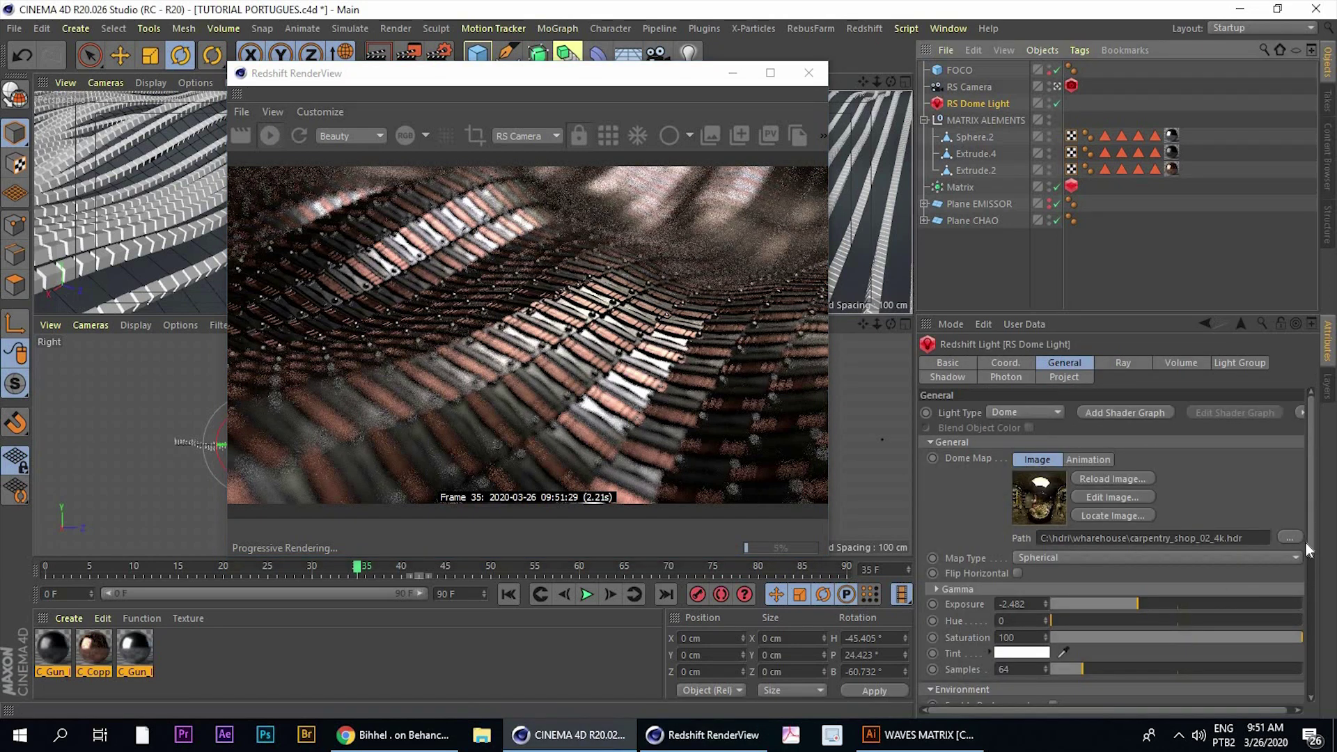
pyautogui.scroll(-3, 1101, 533)
pyautogui.moveTo(1122, 518); pyautogui.dragTo(1118, 518)
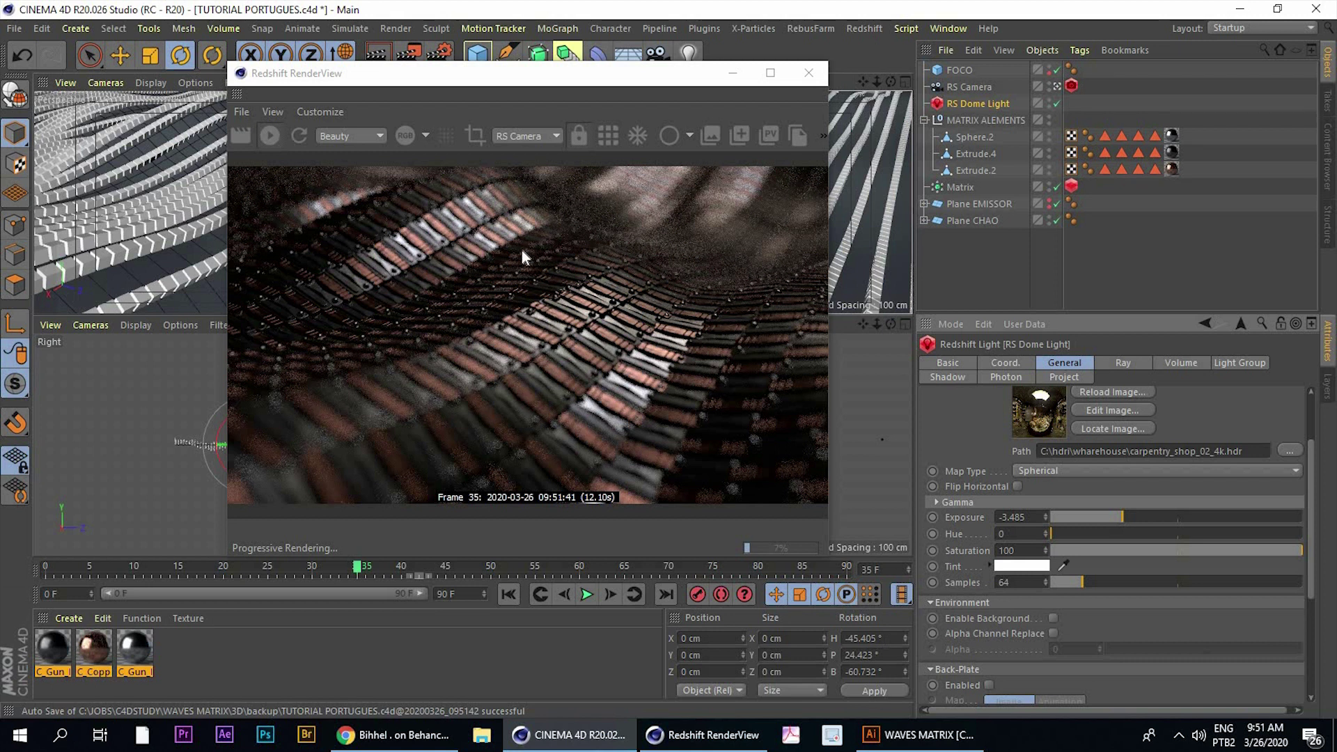
pyautogui.moveTo(455, 85)
pyautogui.mouseDown()
pyautogui.moveTo(551, 128)
pyautogui.moveTo(686, 155)
pyautogui.mouseUp()
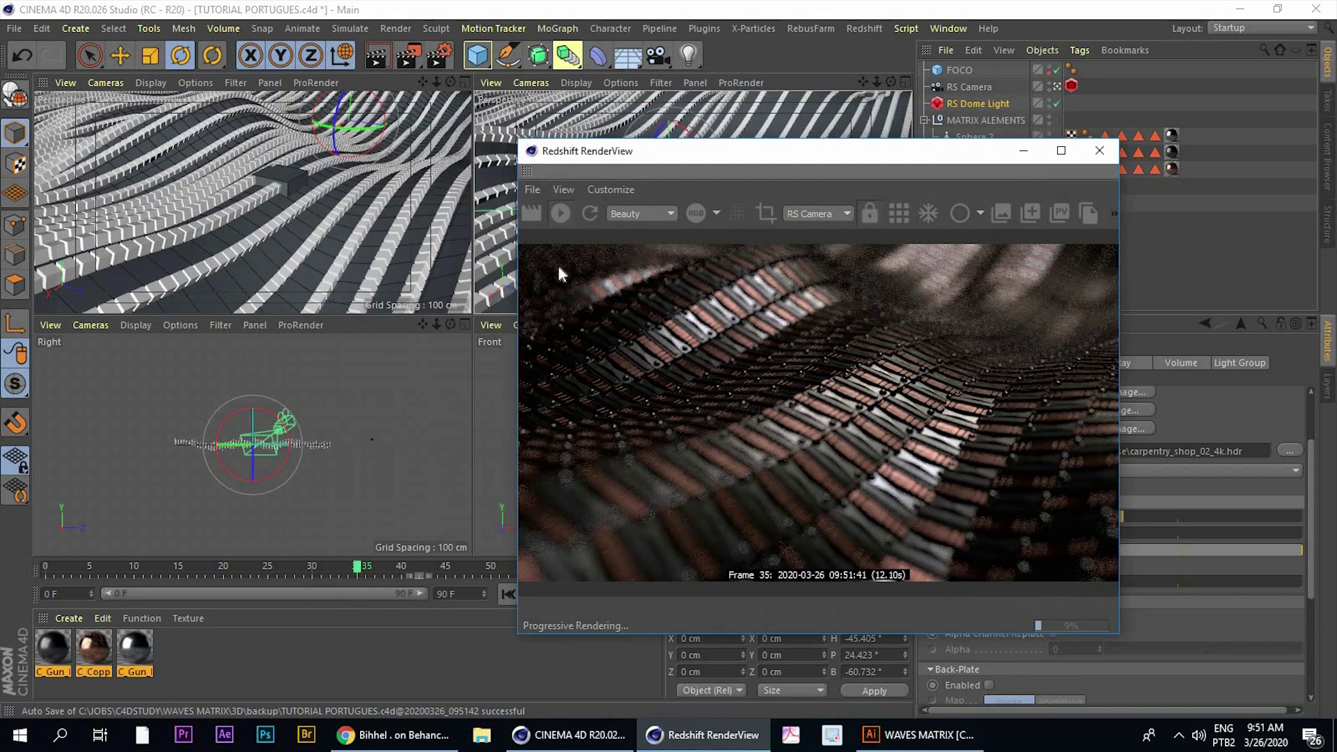
pyautogui.click(394, 734)
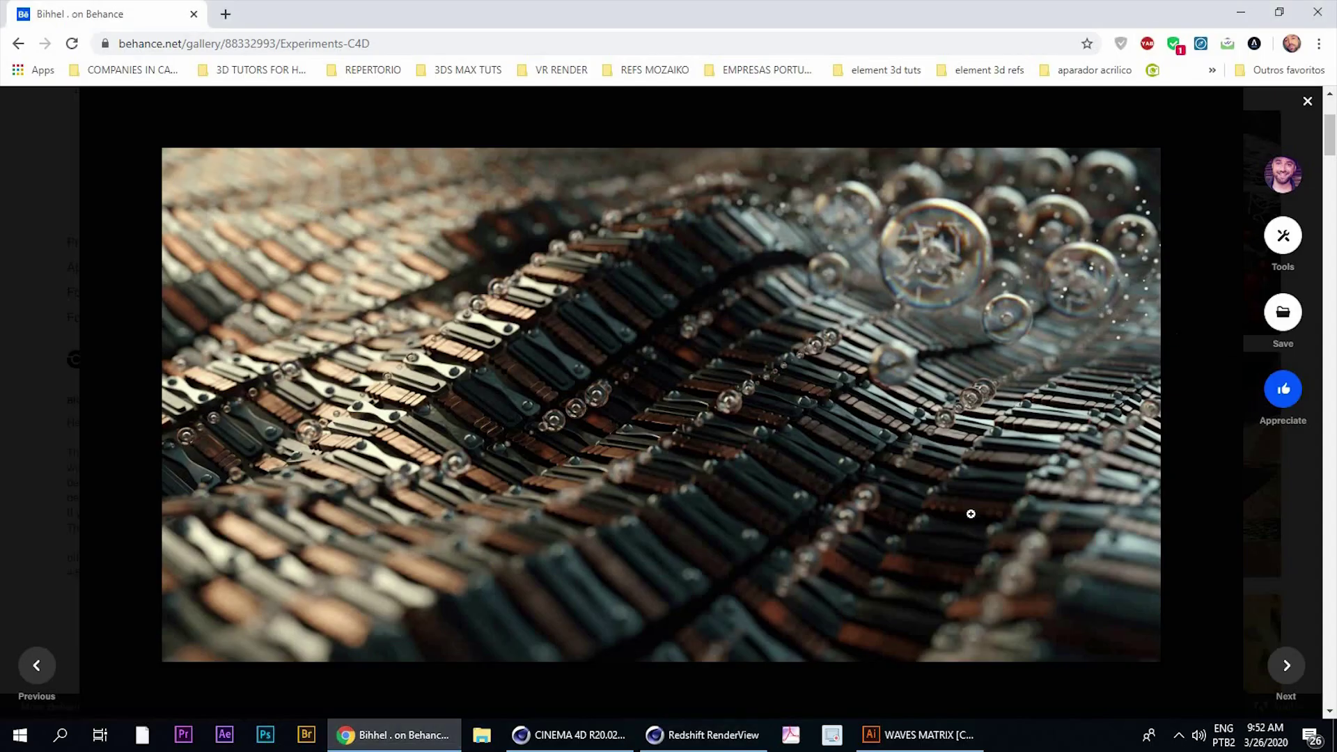
# Switch from the Behance reference back to Cinema 4D's Redshift preview
pyautogui.hotkey('alt', 'Tab')
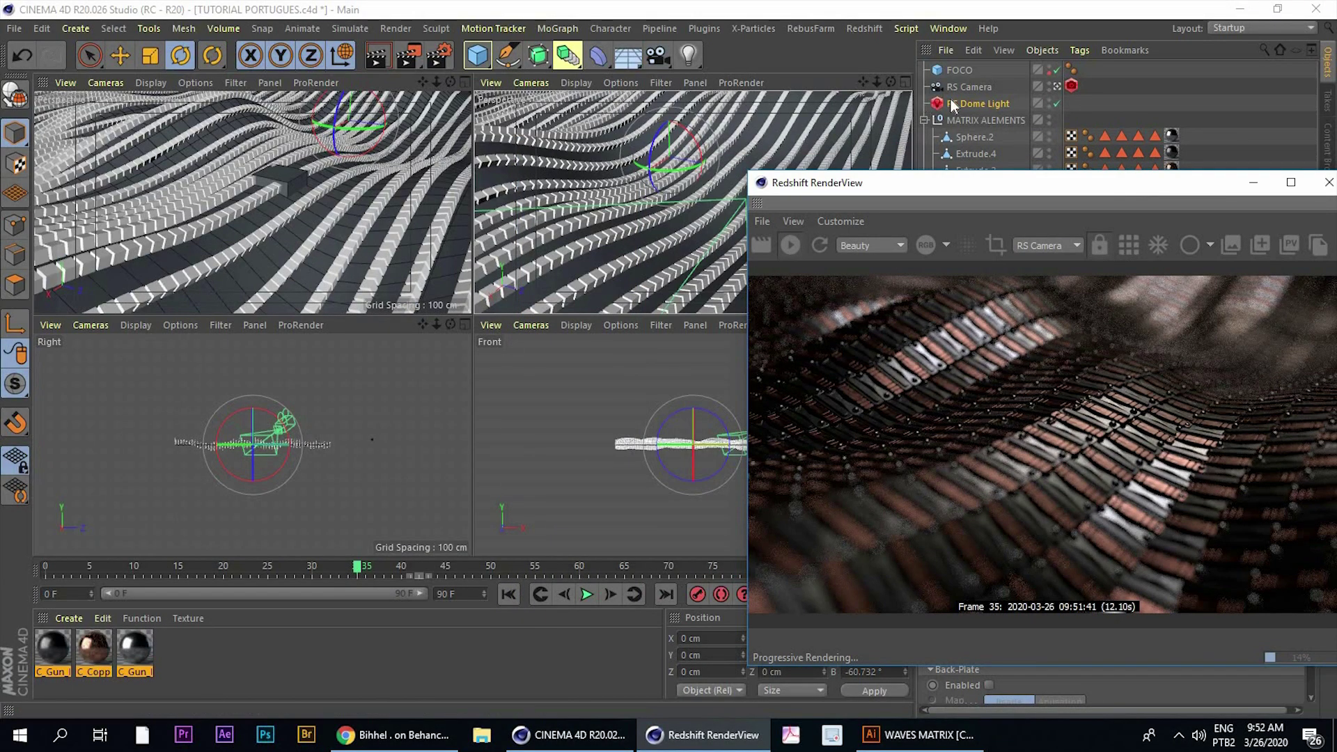
# Add a Redshift Area Light to the scene
pyautogui.click(924, 119)
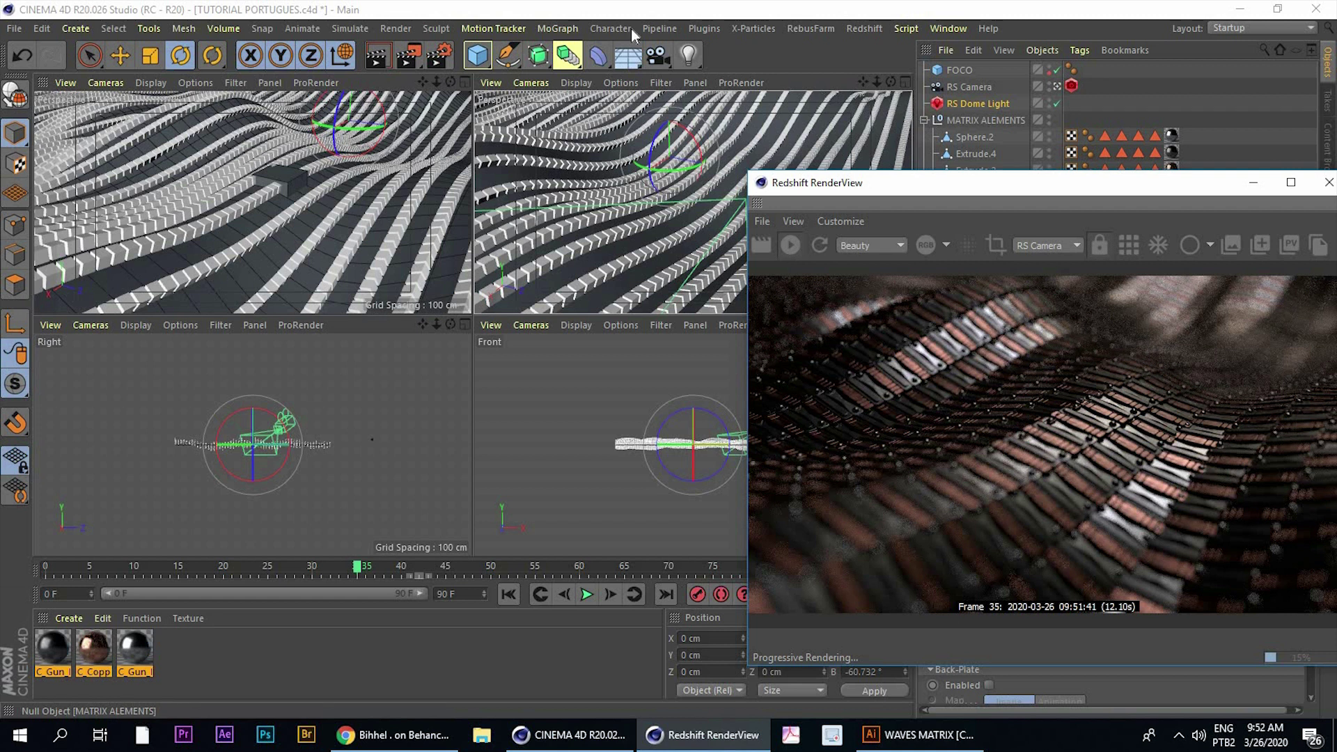
pyautogui.click(861, 29)
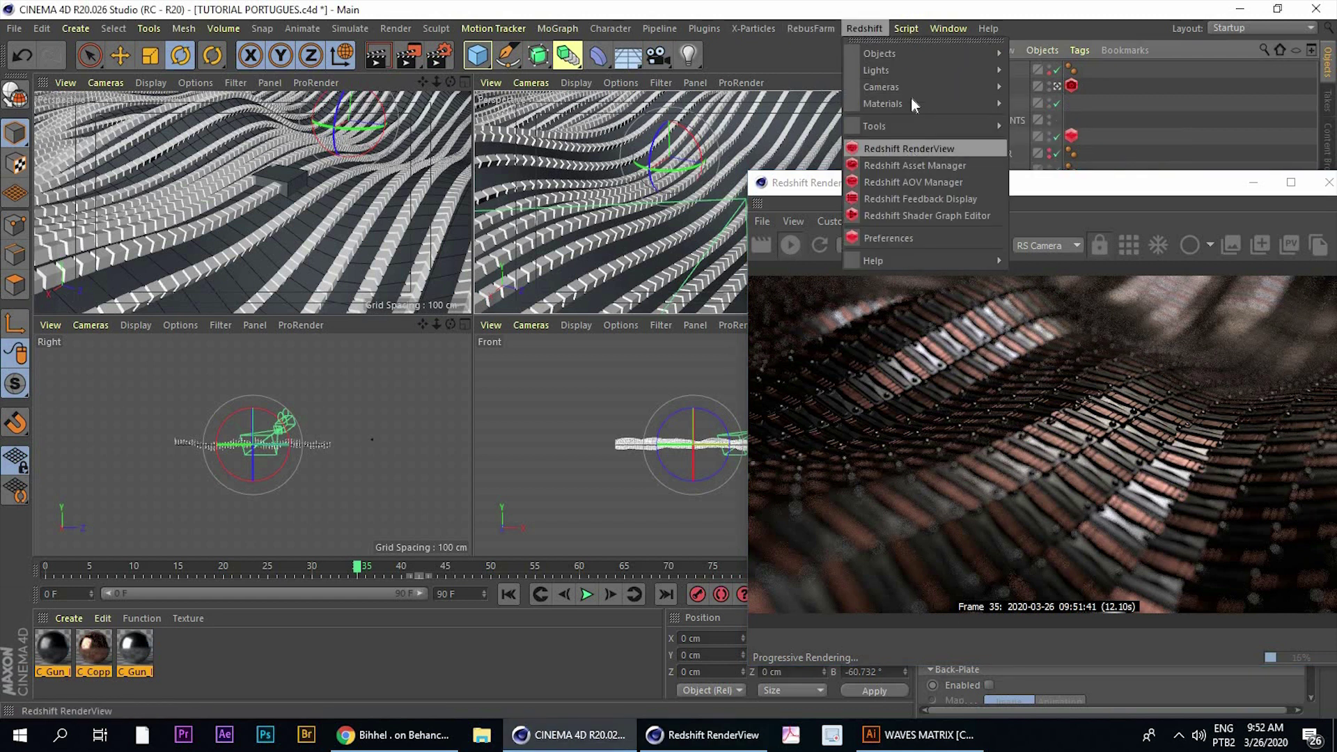
pyautogui.moveTo(876, 70)
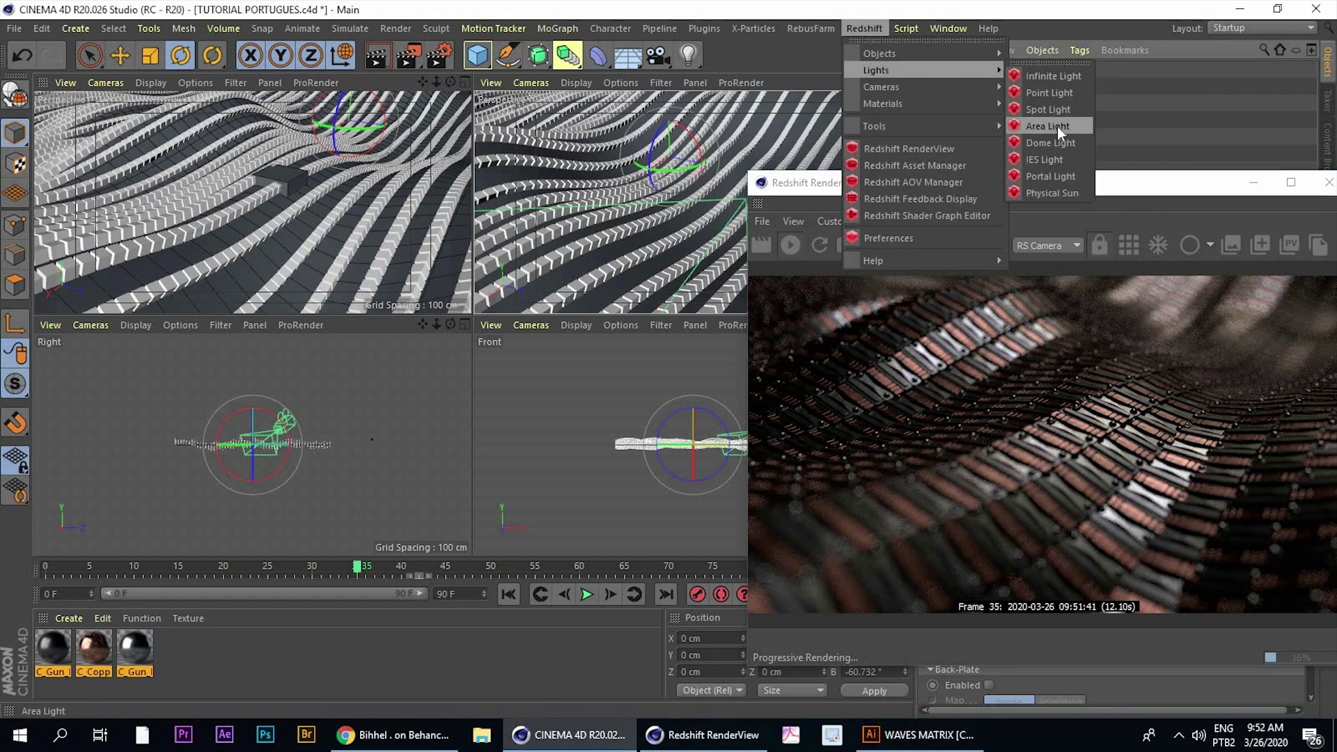
pyautogui.click(1058, 127)
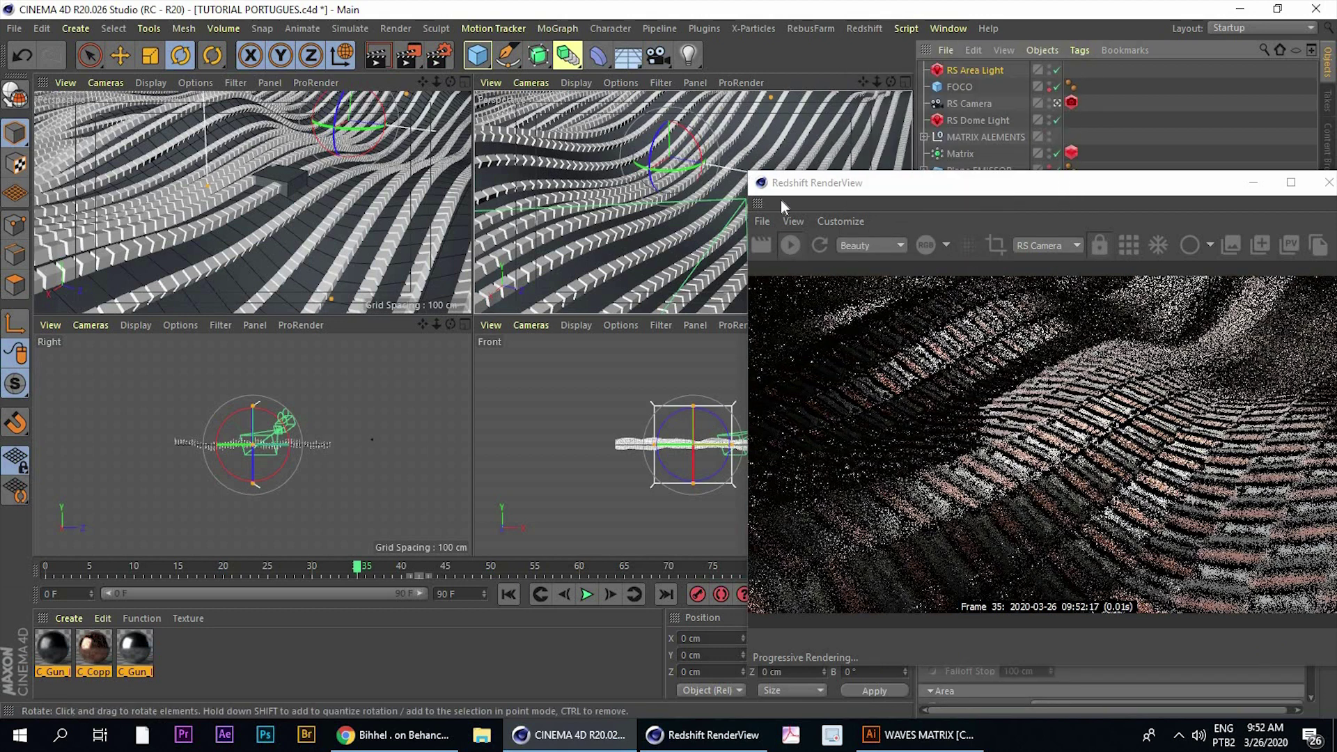
pyautogui.moveTo(846, 191); pyautogui.dragTo(831, 170)
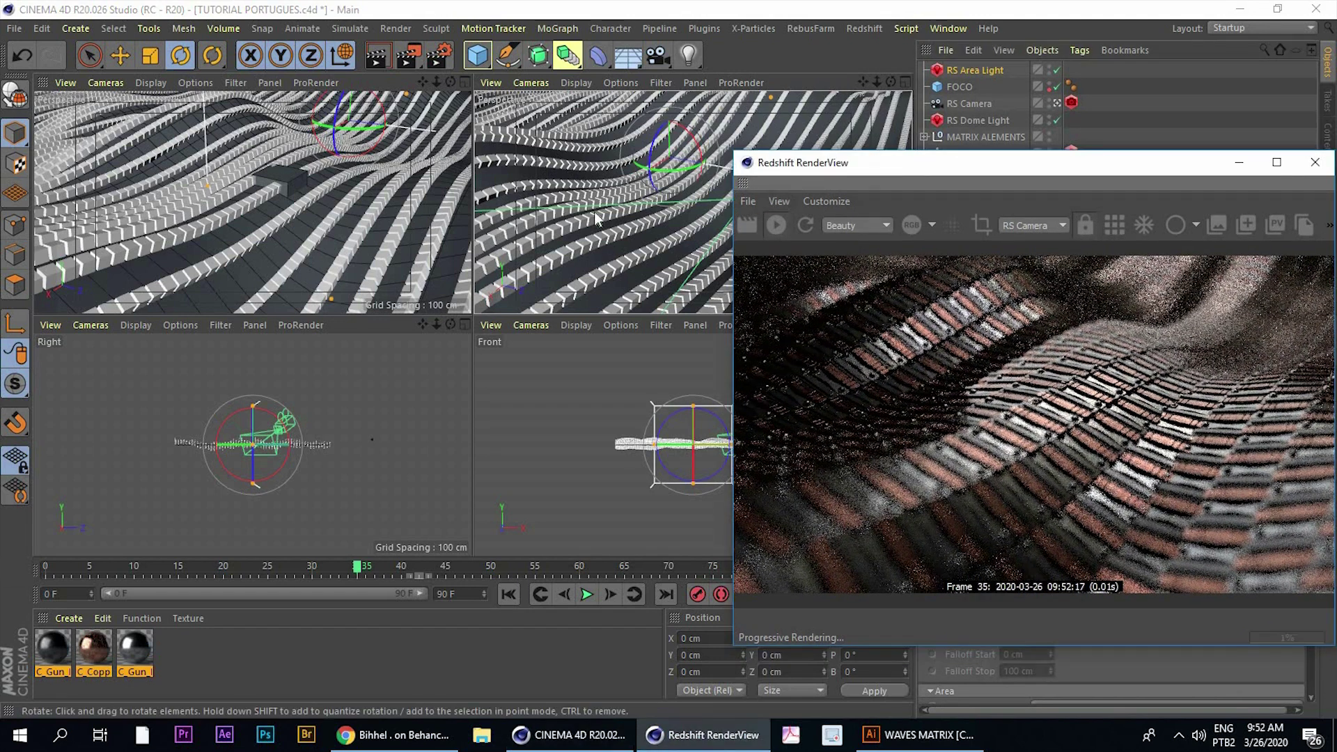
pyautogui.keyDown('alt'); pyautogui.moveTo(595, 195); pyautogui.dragTo(648, 187); pyautogui.keyUp('alt')
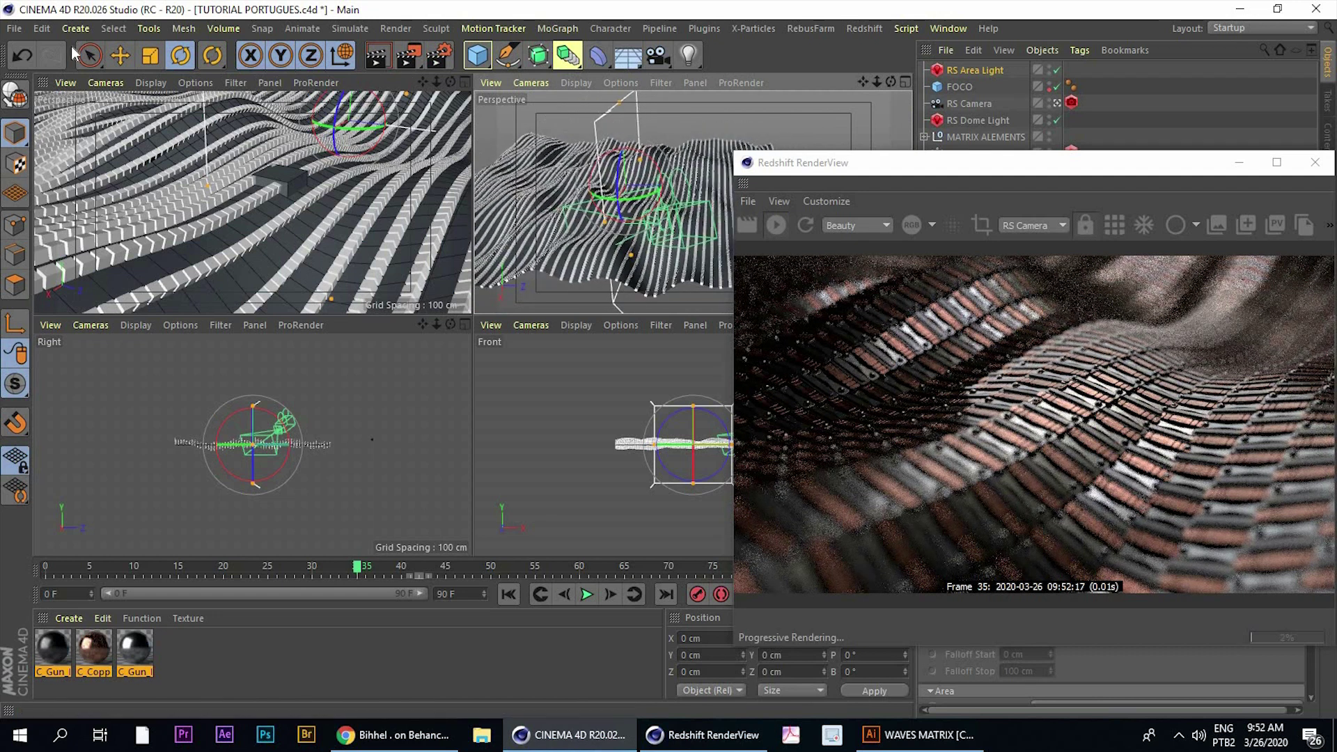
# Move the area light back along Z to about X 46.3 cm, Z -125.2 cm
pyautogui.press('e')
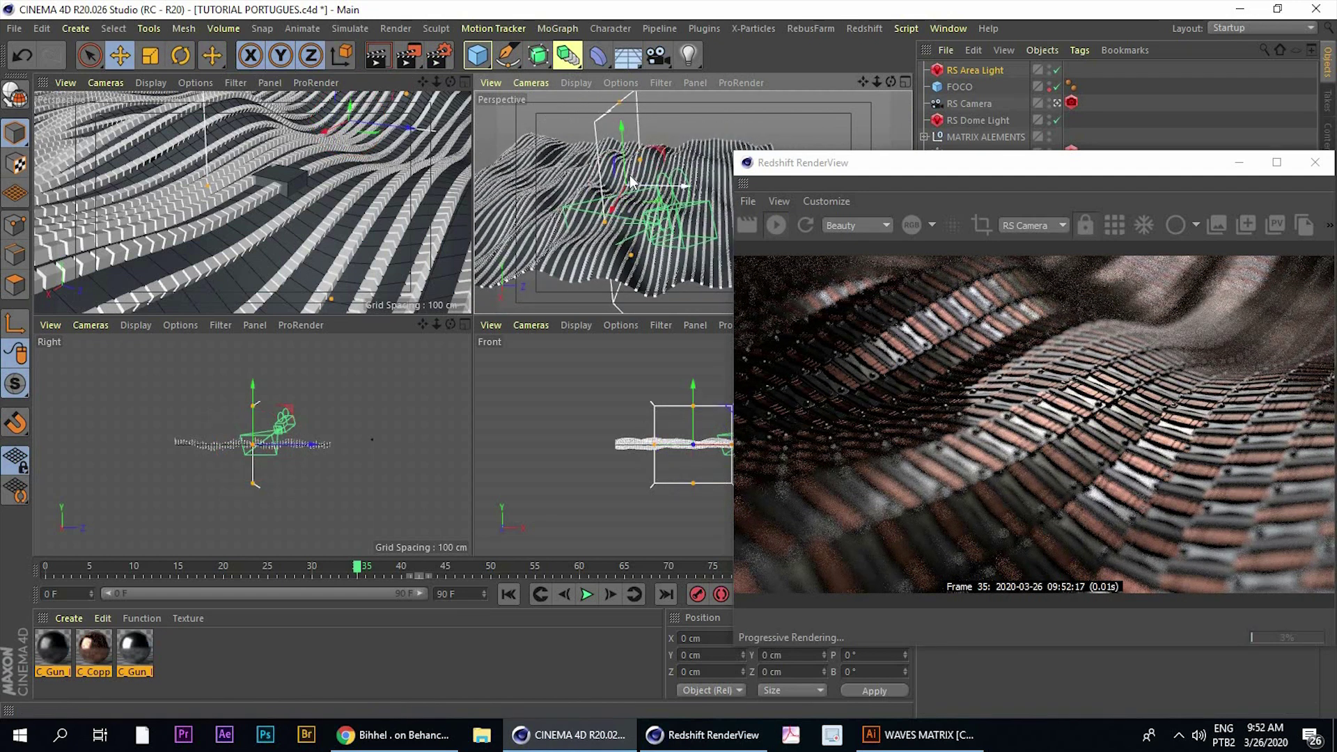
pyautogui.moveTo(630, 181); pyautogui.dragTo(622, 227)
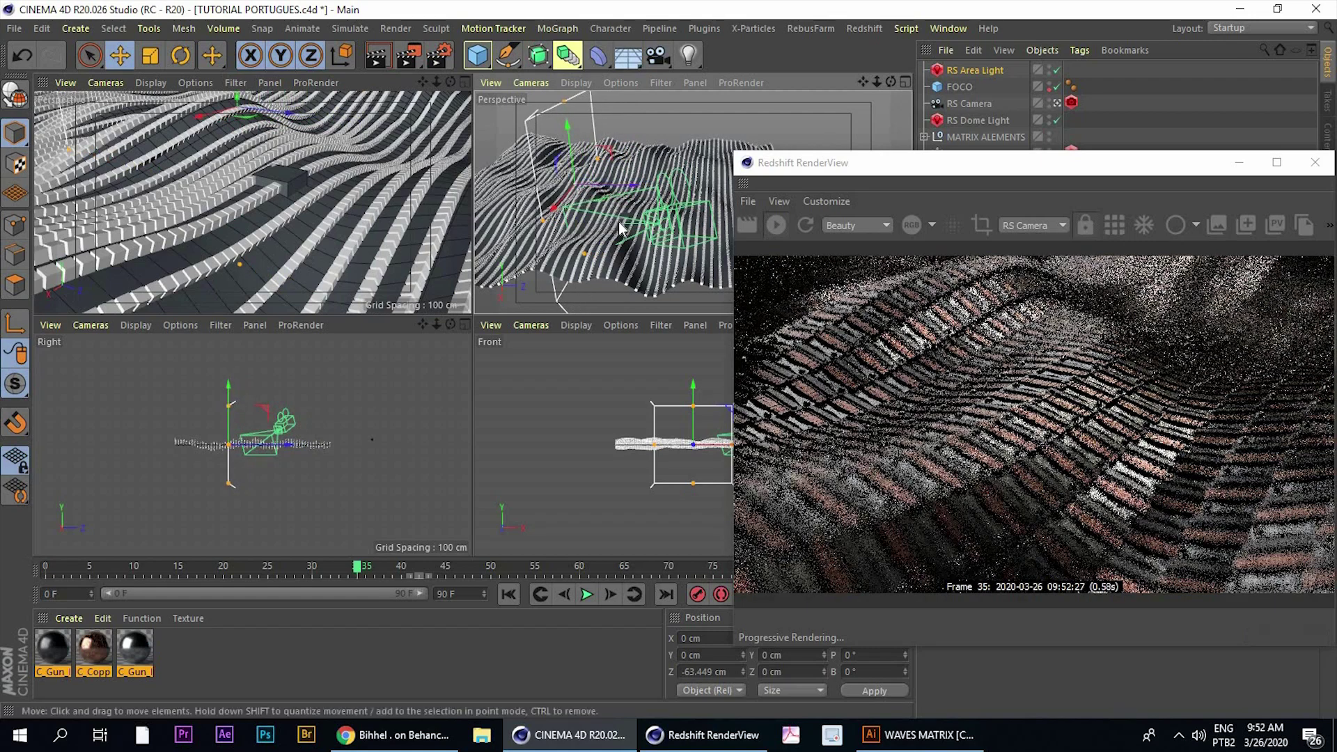
pyautogui.middleClick(622, 228)
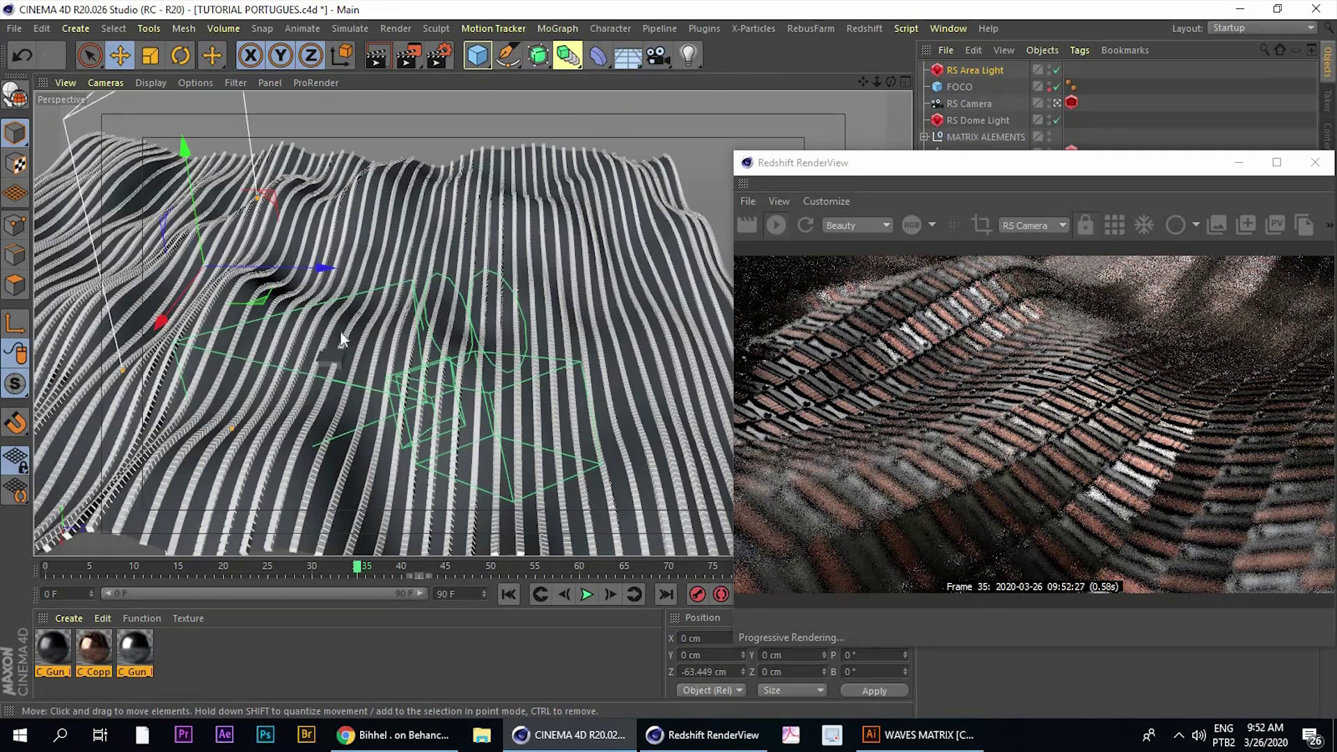
pyautogui.keyDown('alt'); pyautogui.moveTo(341, 333); pyautogui.dragTo(530, 404); pyautogui.keyUp('alt')
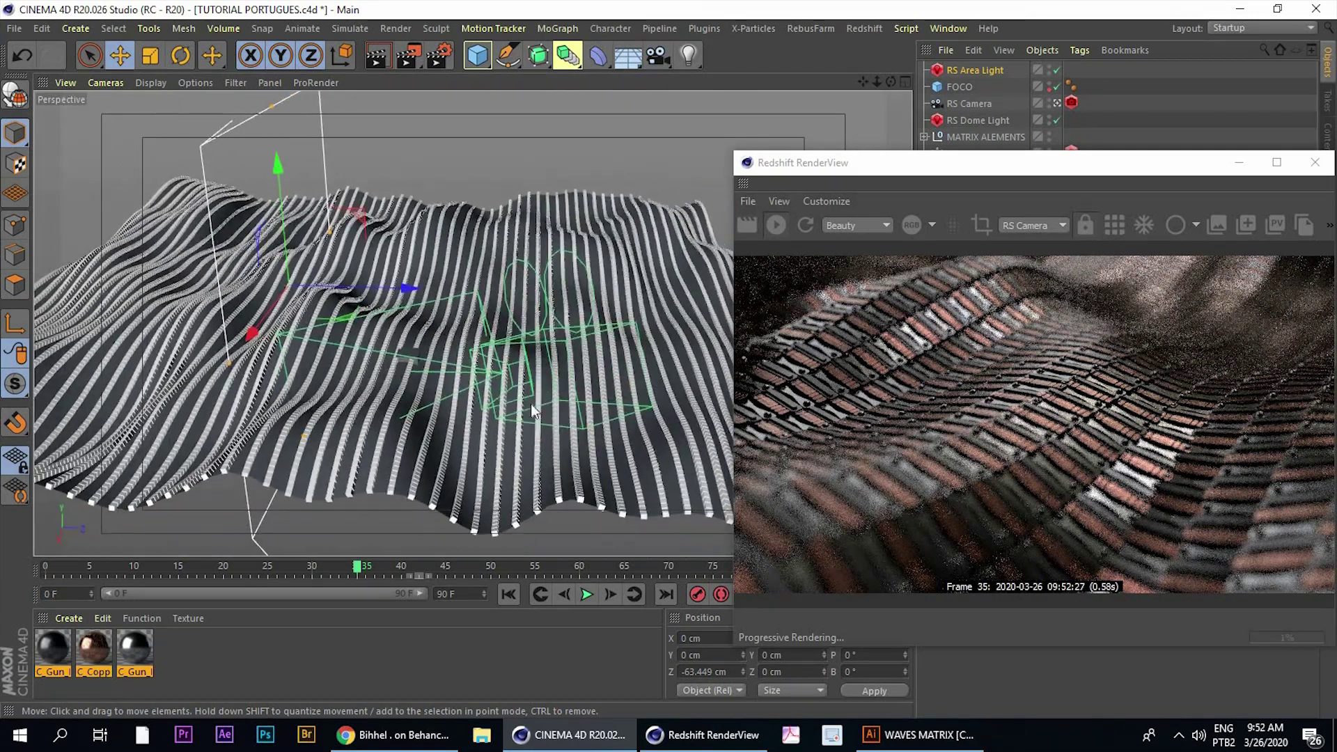
pyautogui.moveTo(399, 358)
pyautogui.keyDown('alt'); pyautogui.mouseDown()
pyautogui.moveTo(303, 420)
pyautogui.moveTo(341, 367)
pyautogui.moveTo(469, 319)
pyautogui.moveTo(627, 313)
pyautogui.mouseUp(); pyautogui.keyUp('alt')
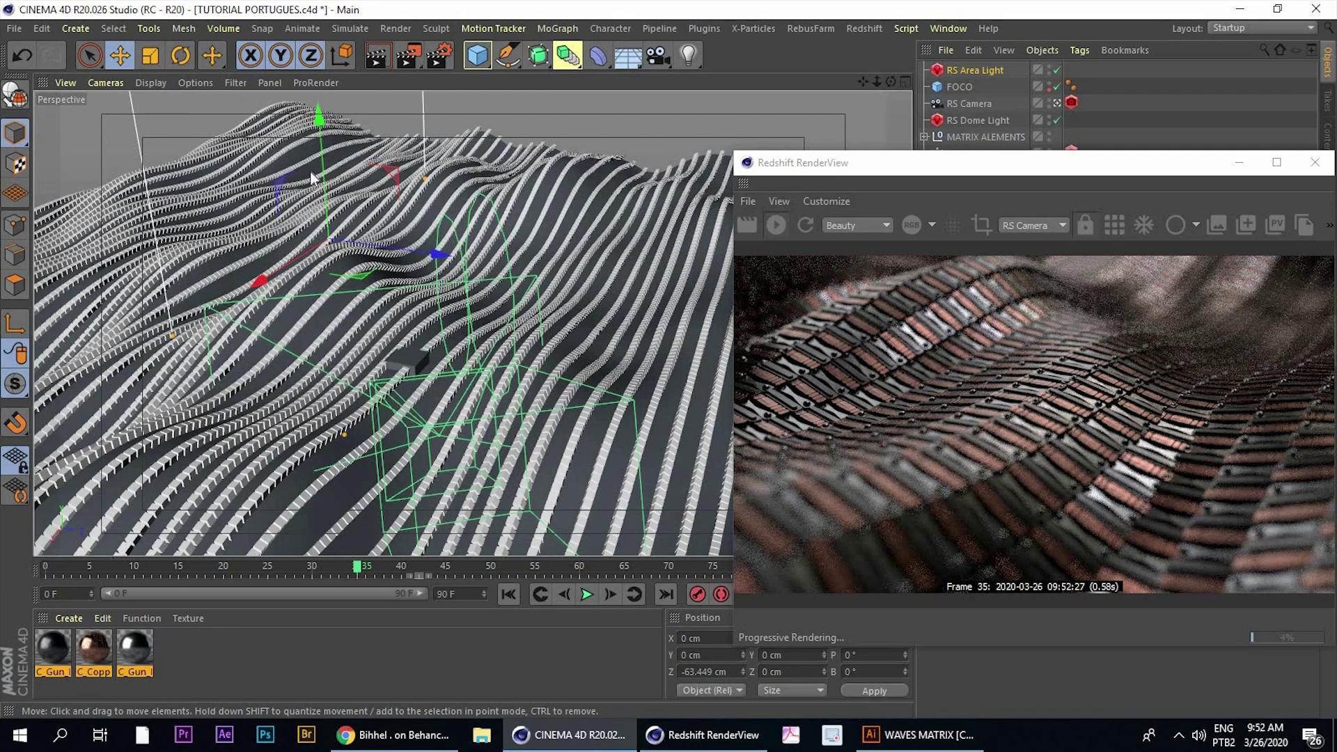
pyautogui.moveTo(312, 178)
pyautogui.keyDown('alt'); pyautogui.mouseDown()
pyautogui.moveTo(531, 133)
pyautogui.moveTo(490, 150)
pyautogui.mouseUp(); pyautogui.keyUp('alt')
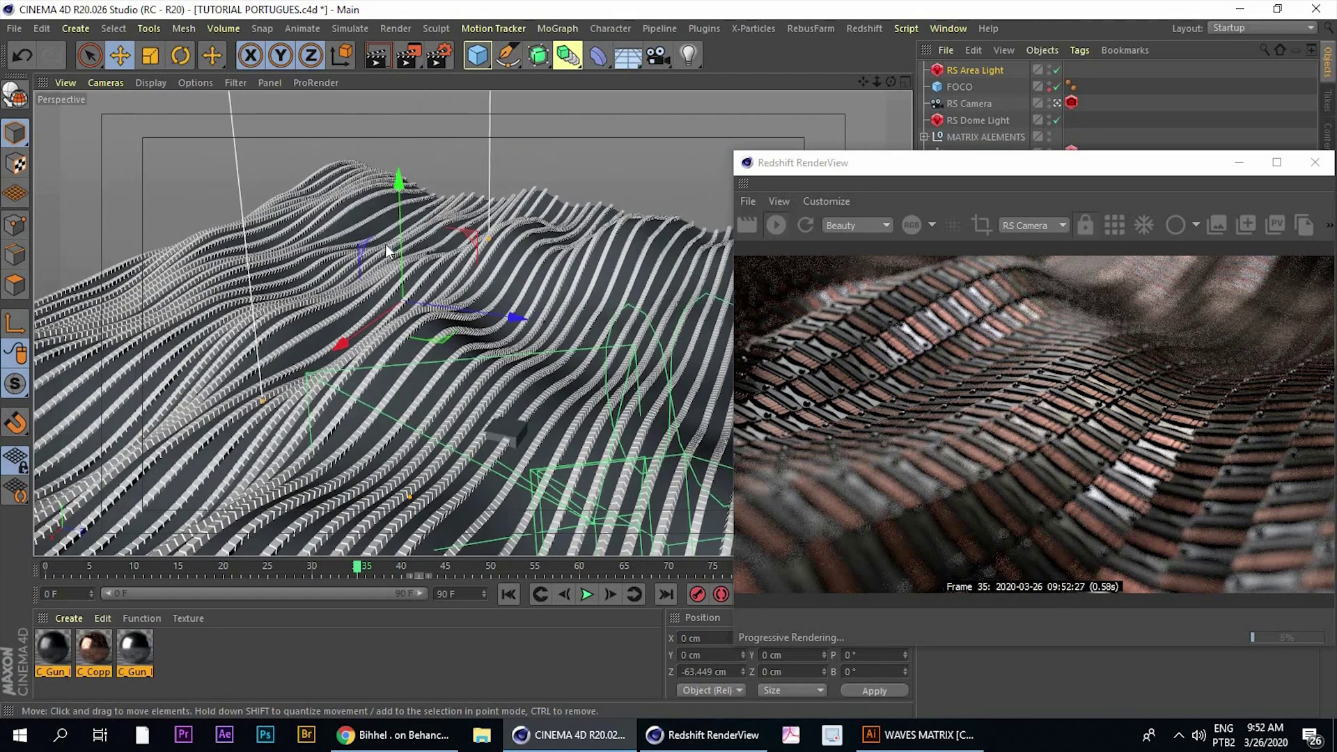
pyautogui.moveTo(399, 291); pyautogui.dragTo(323, 278)
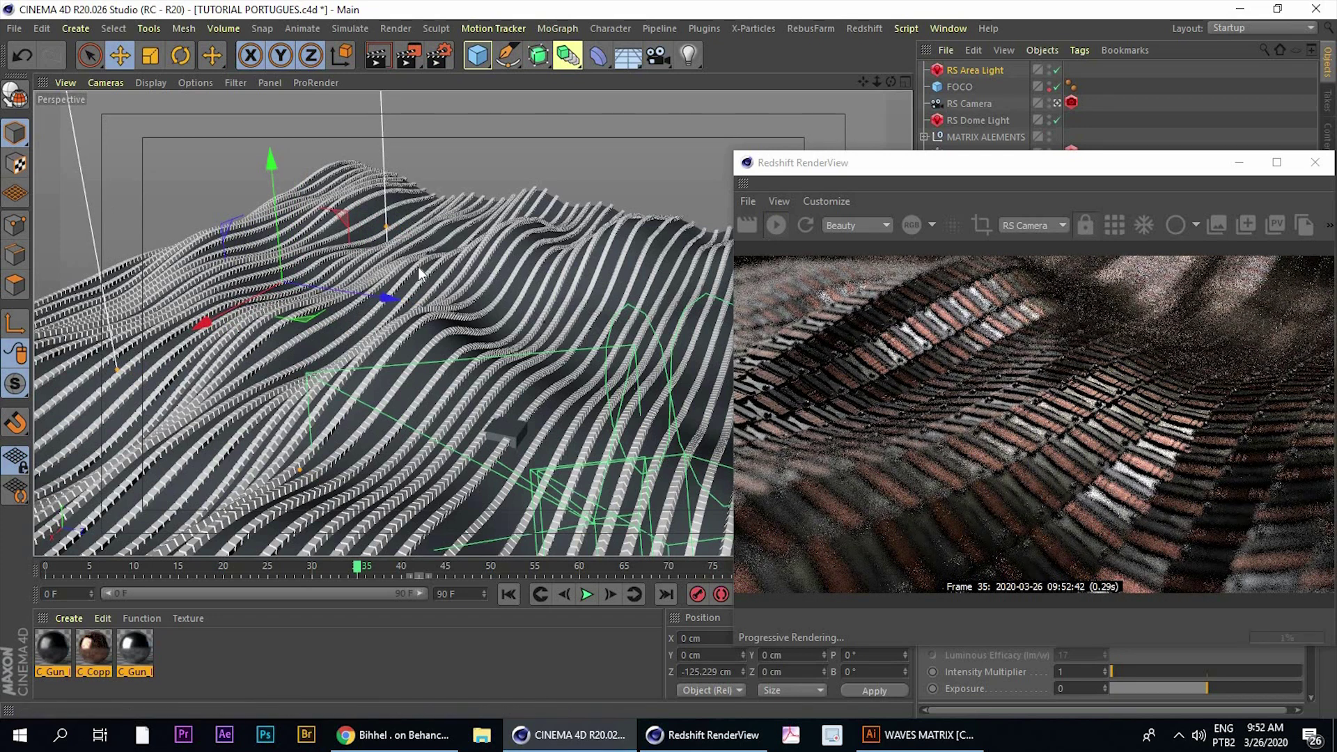
pyautogui.keyDown('alt'); pyautogui.moveTo(339, 230); pyautogui.dragTo(290, 148); pyautogui.keyUp('alt')
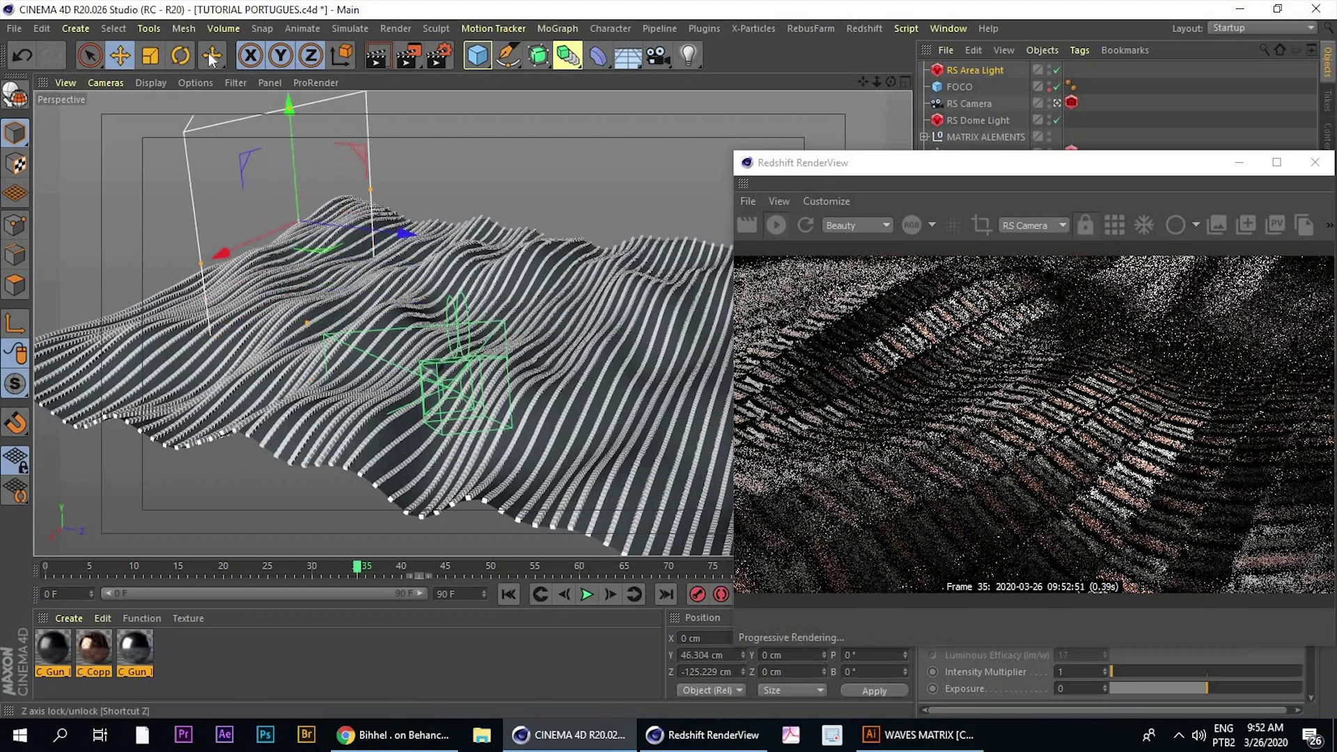
# Tilt the area light down toward the waves to about P -49°
pyautogui.press('r')
pyautogui.moveTo(333, 169); pyautogui.dragTo(370, 219)
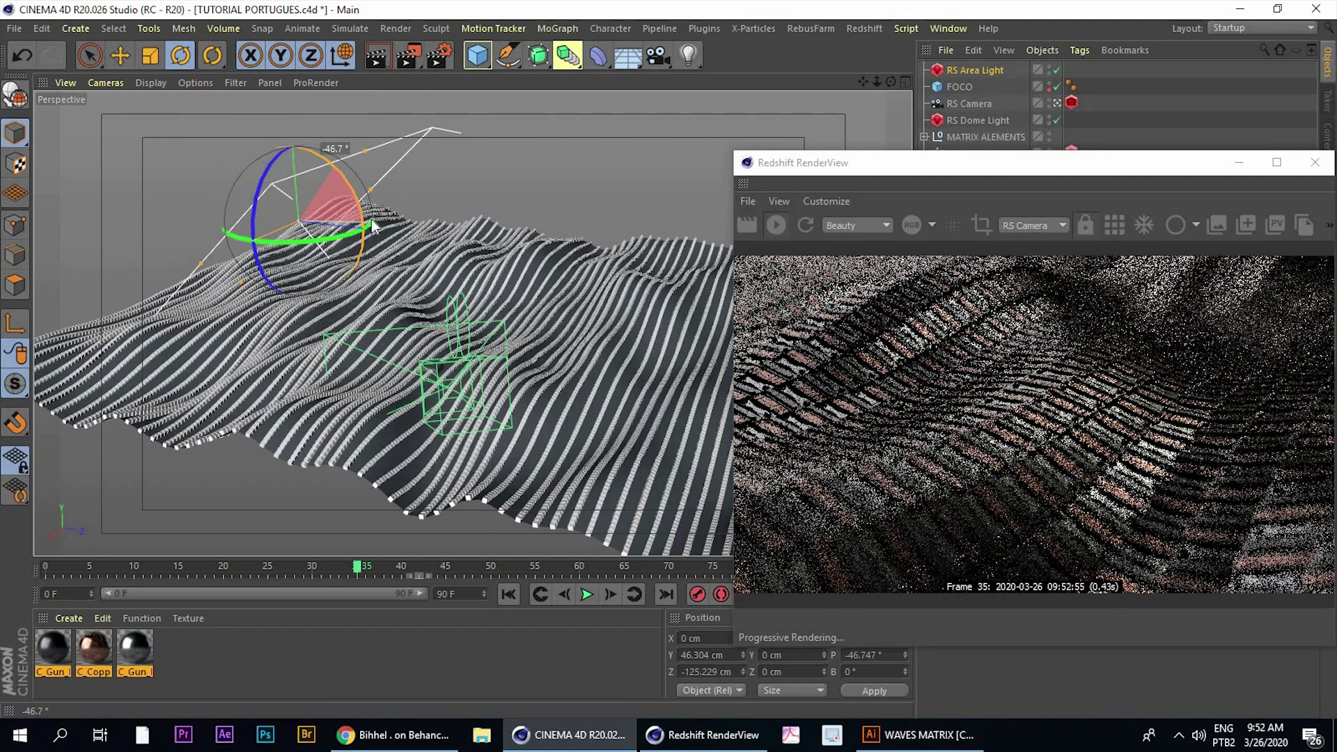
pyautogui.moveTo(366, 160); pyautogui.dragTo(354, 190)
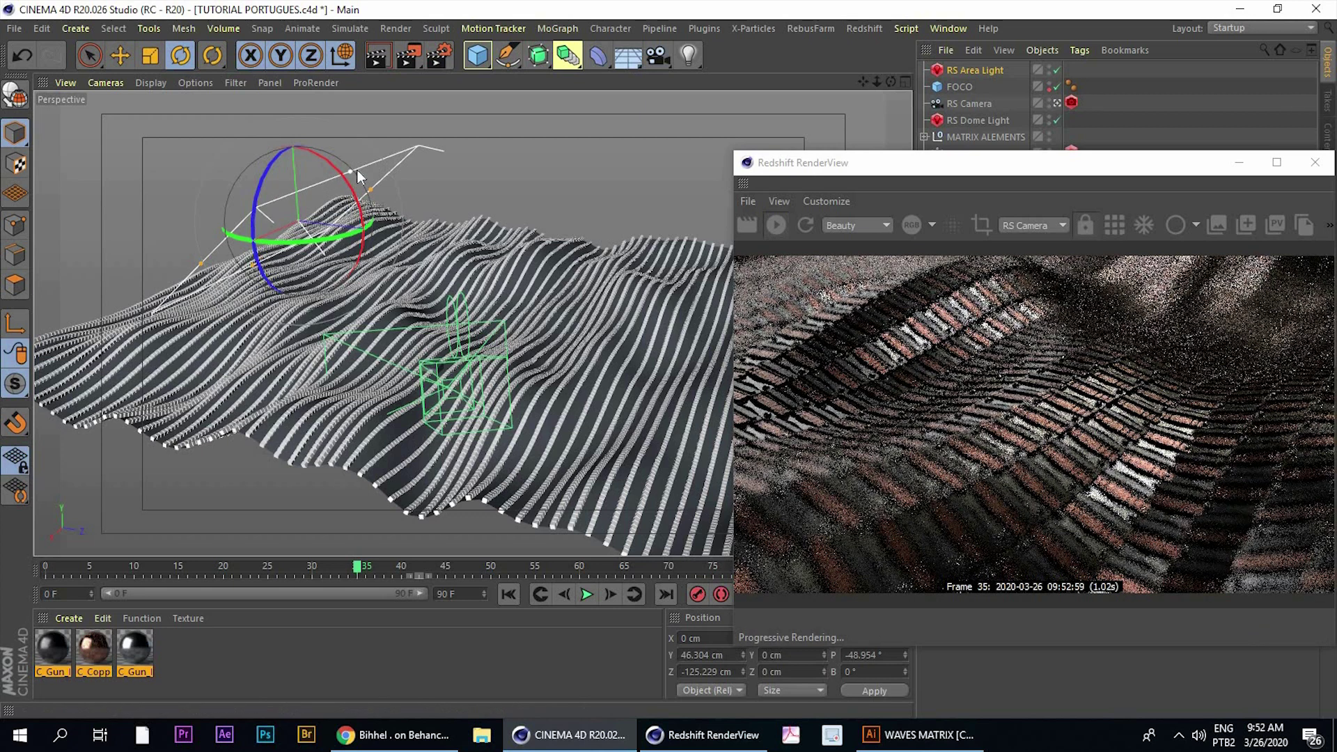
pyautogui.keyDown('alt'); pyautogui.moveTo(256, 206); pyautogui.dragTo(160, 227); pyautogui.keyUp('alt')
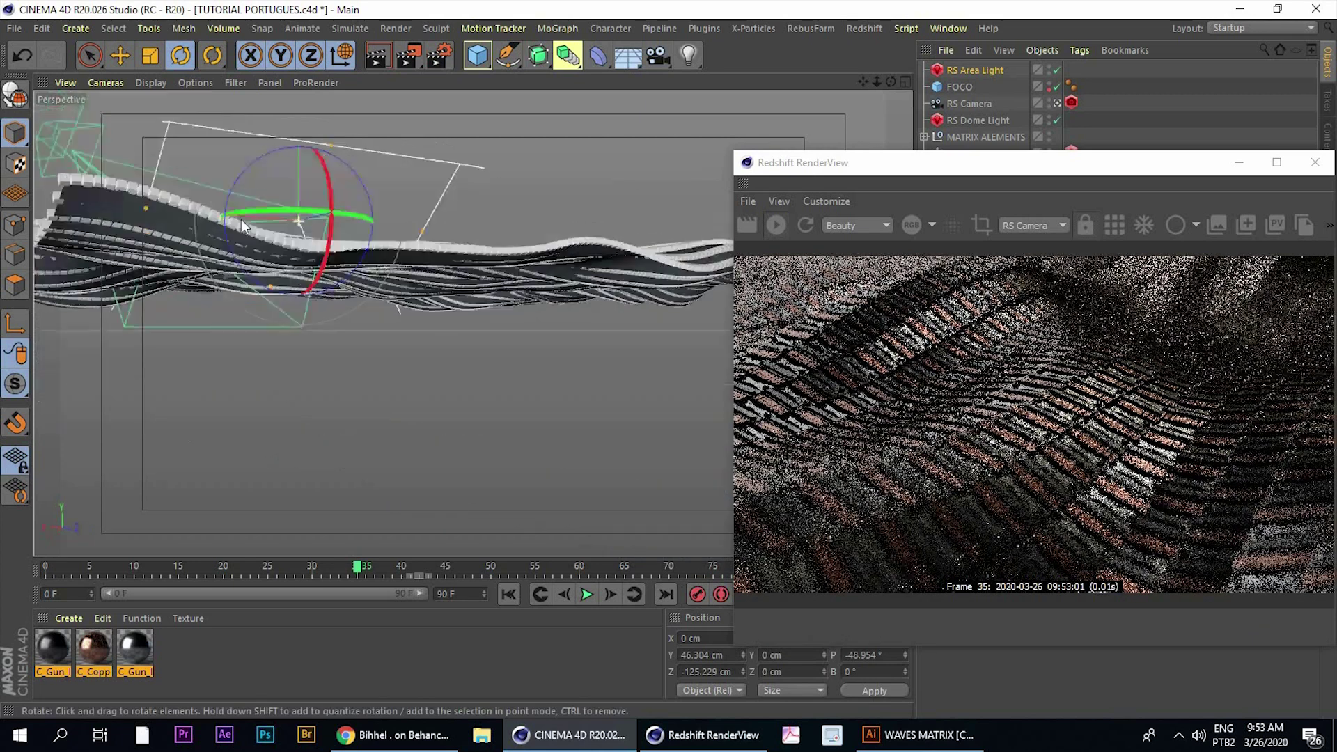
# Raise the area light to Y 64.7 cm, toggling it off and on to compare renders
pyautogui.click(122, 55)
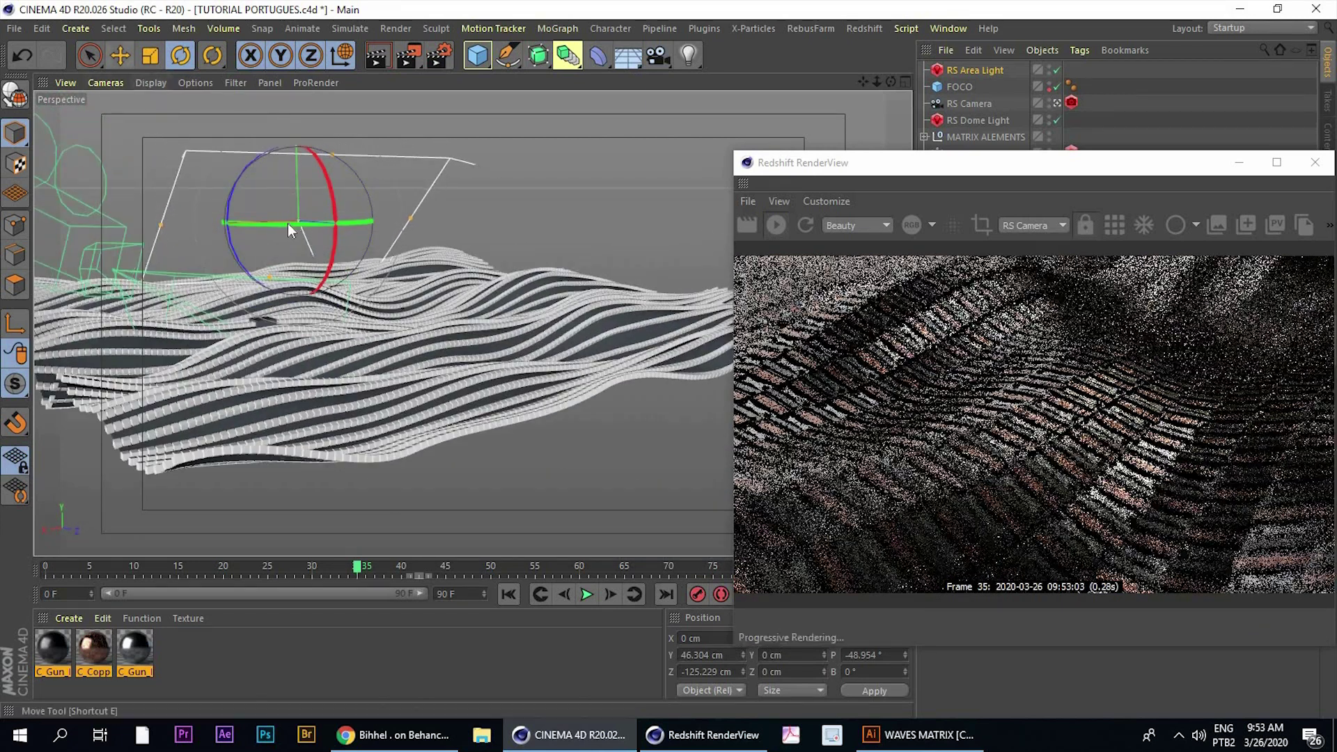
pyautogui.keyDown('alt'); pyautogui.moveTo(333, 190); pyautogui.dragTo(362, 146); pyautogui.keyUp('alt')
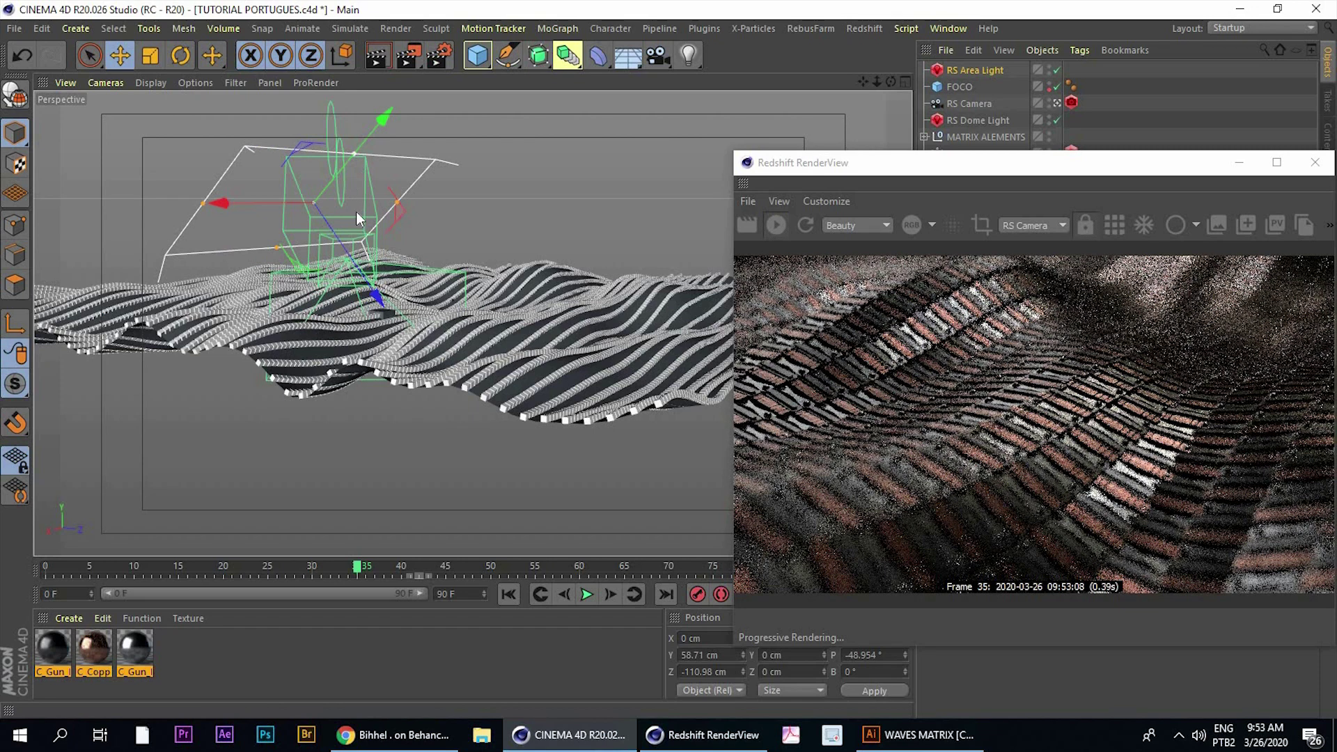
pyautogui.moveTo(357, 238)
pyautogui.keyDown('alt'); pyautogui.mouseDown()
pyautogui.moveTo(415, 214)
pyautogui.moveTo(373, 202)
pyautogui.mouseUp(); pyautogui.keyUp('alt')
pyautogui.moveTo(863, 162); pyautogui.dragTo(457, 178)
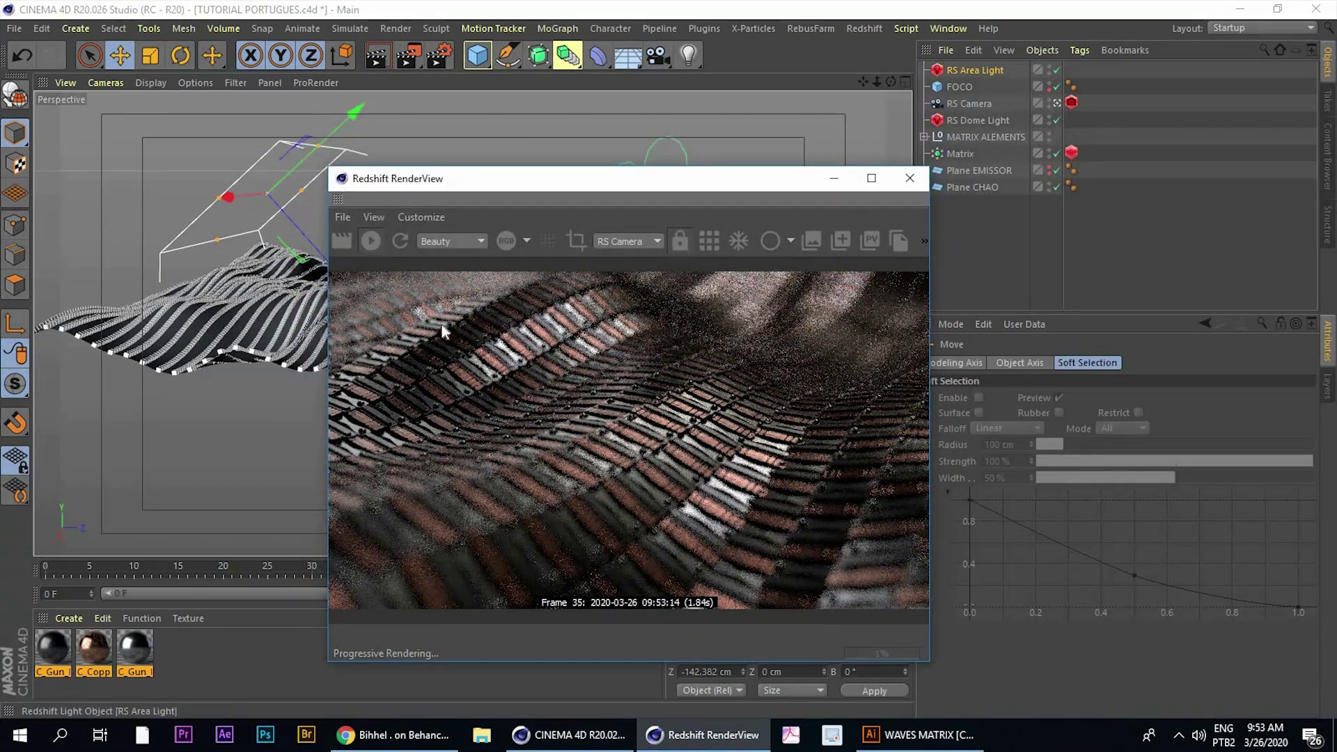
pyautogui.click(1057, 70)
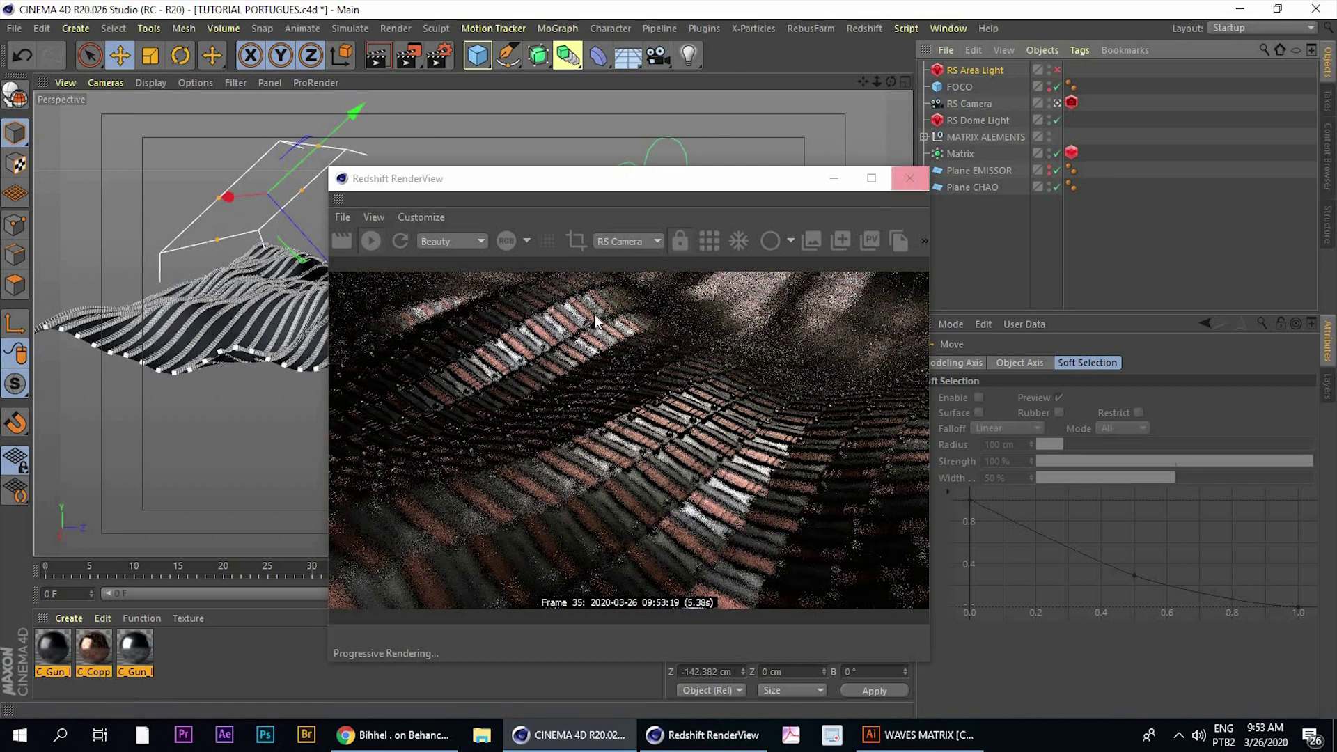
pyautogui.click(1057, 70)
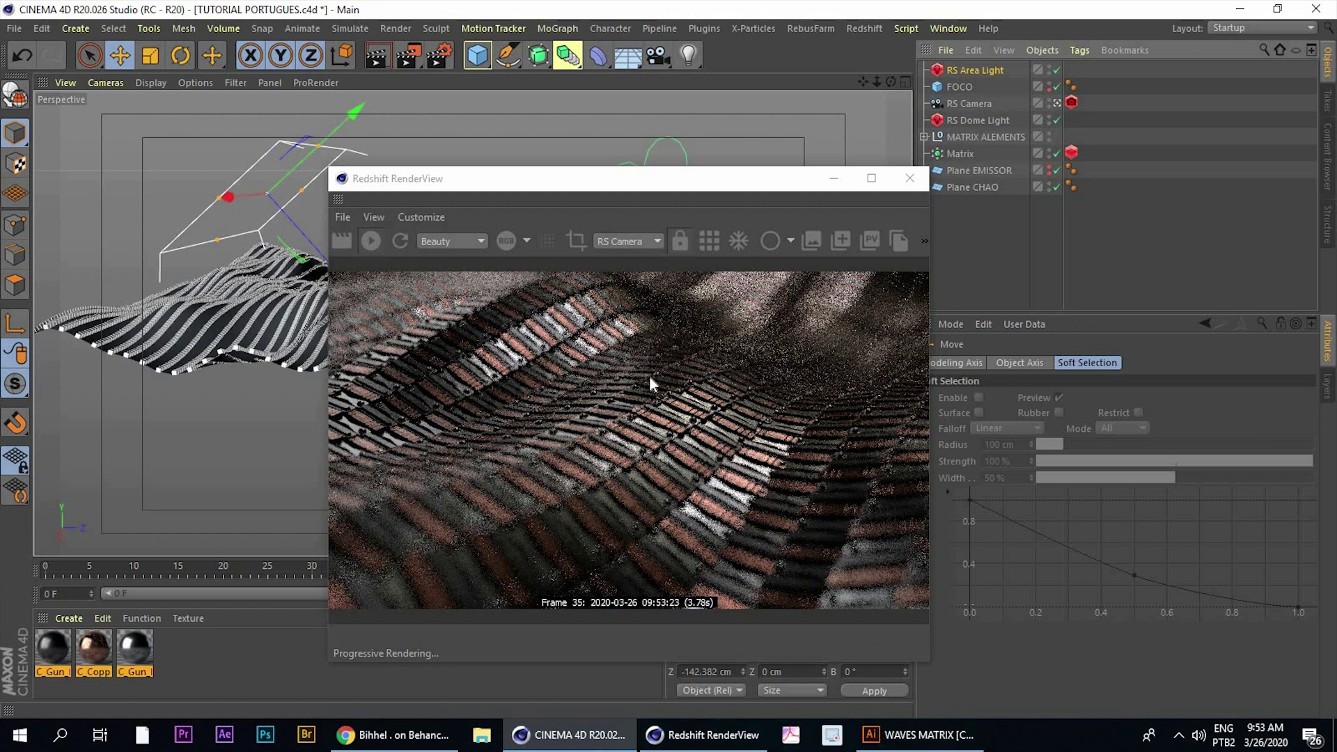
# Tint the RS Area Light a pale orange with 29% saturation
pyautogui.moveTo(523, 181); pyautogui.dragTo(484, 164)
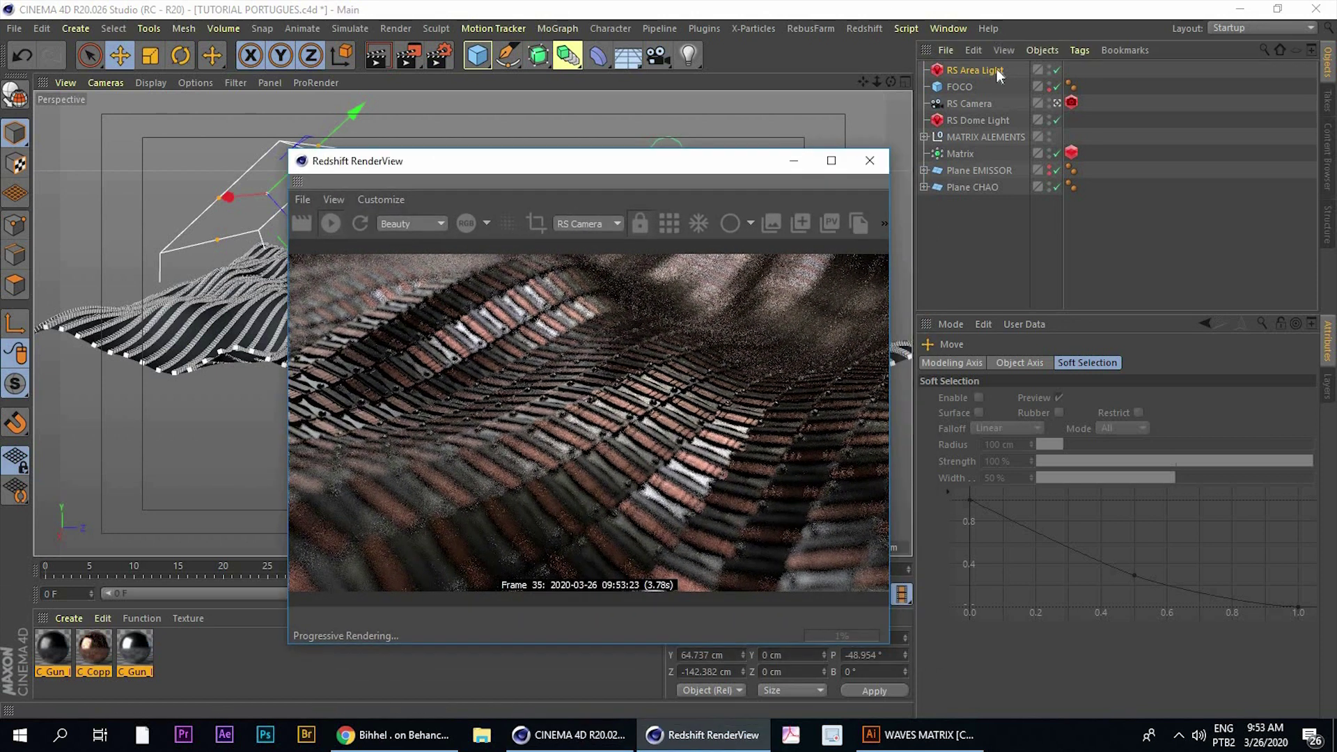
pyautogui.click(993, 76)
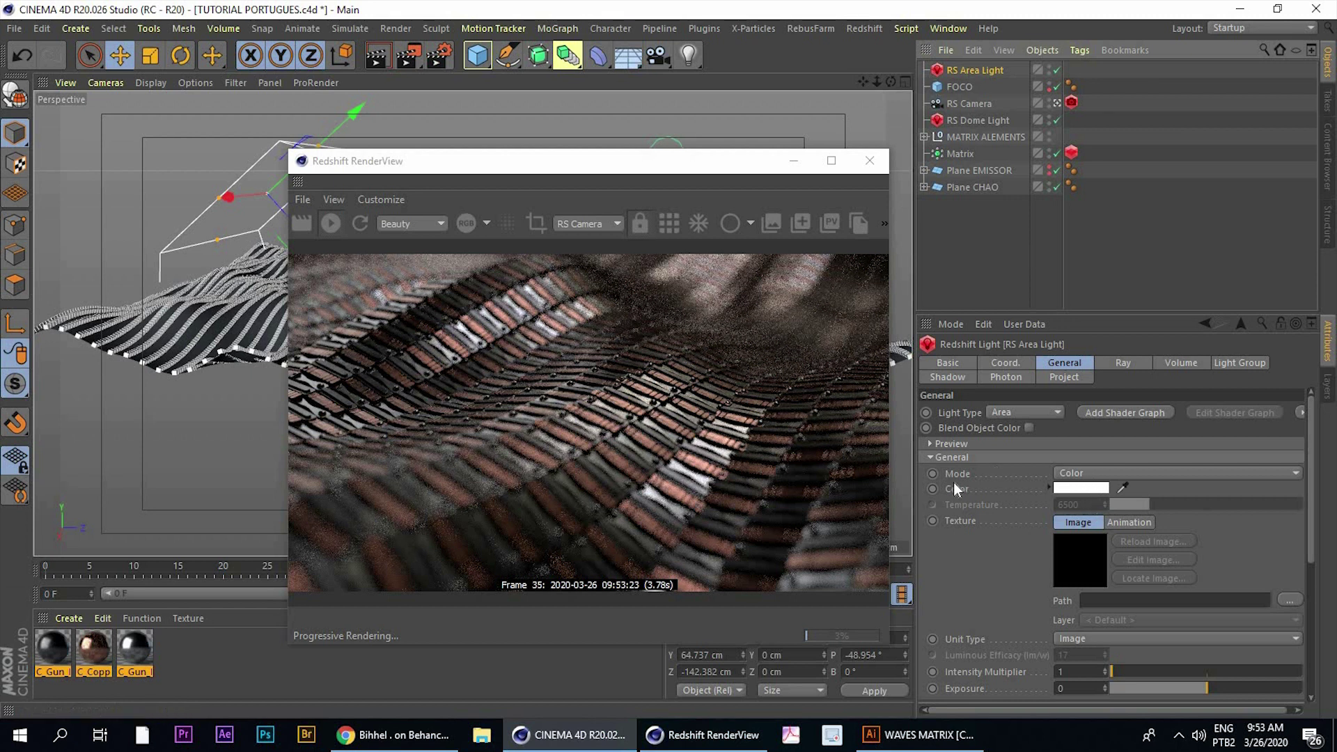
pyautogui.click(1058, 488)
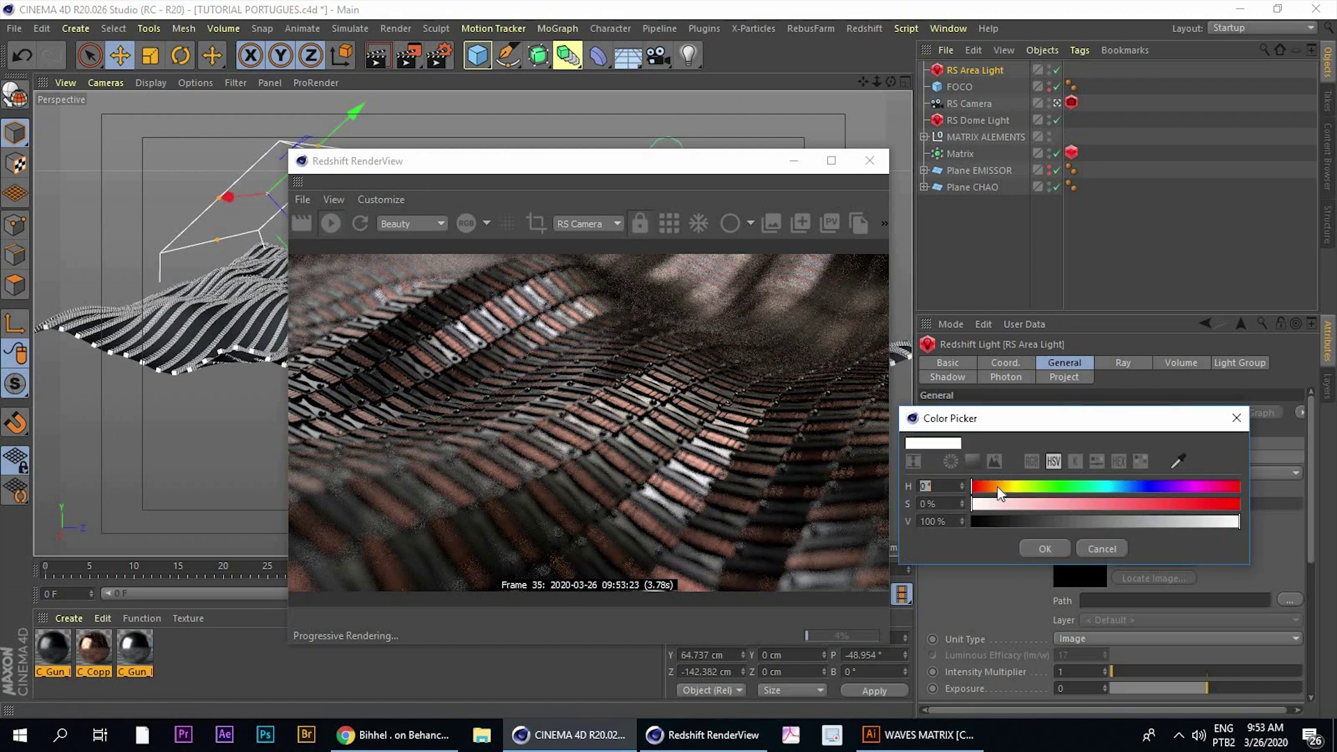
pyautogui.click(994, 486)
pyautogui.click(993, 486)
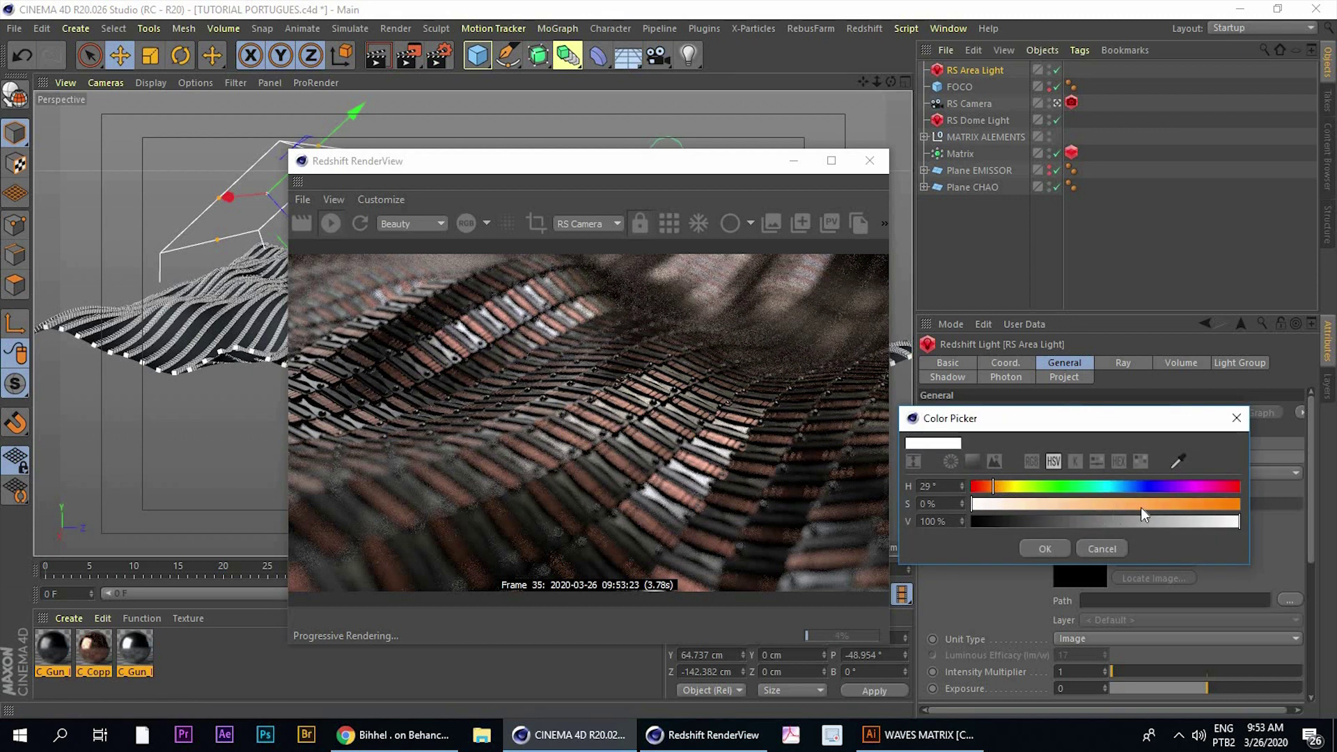
pyautogui.click(1184, 504)
pyautogui.click(1047, 505)
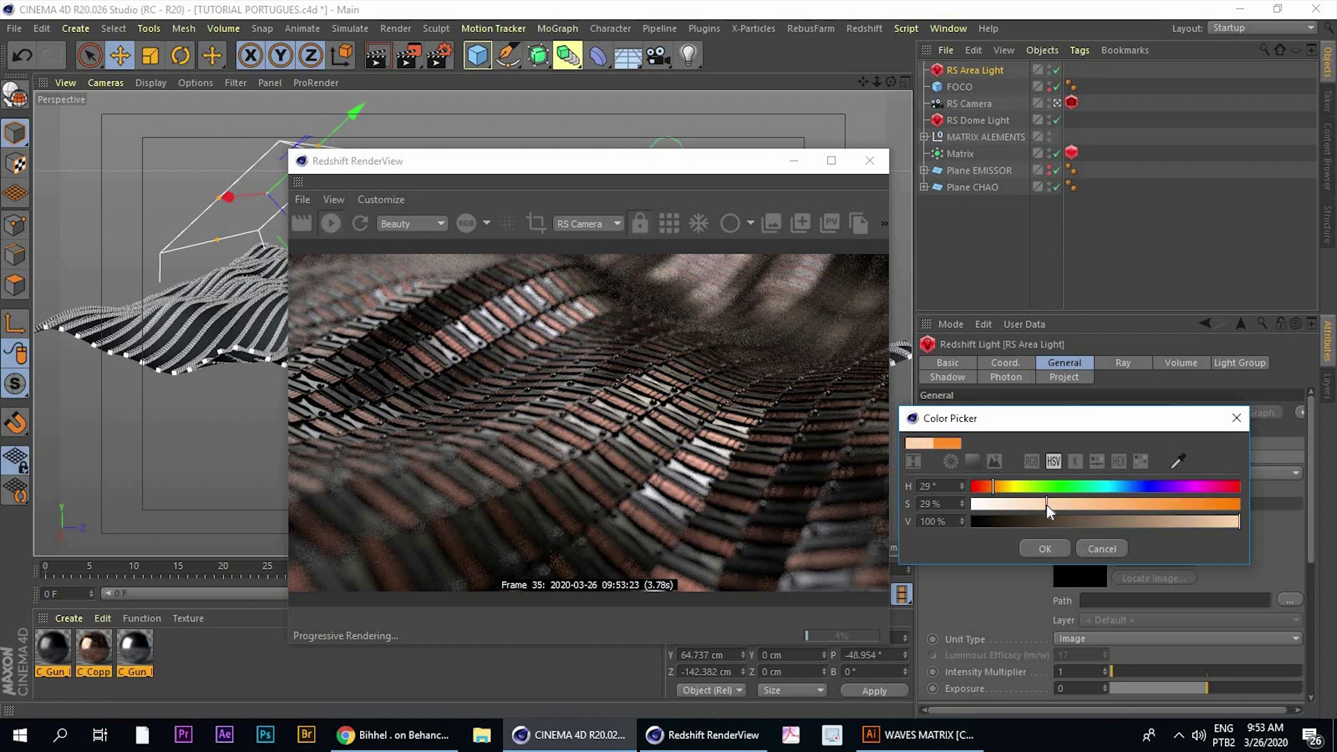
pyautogui.click(1044, 549)
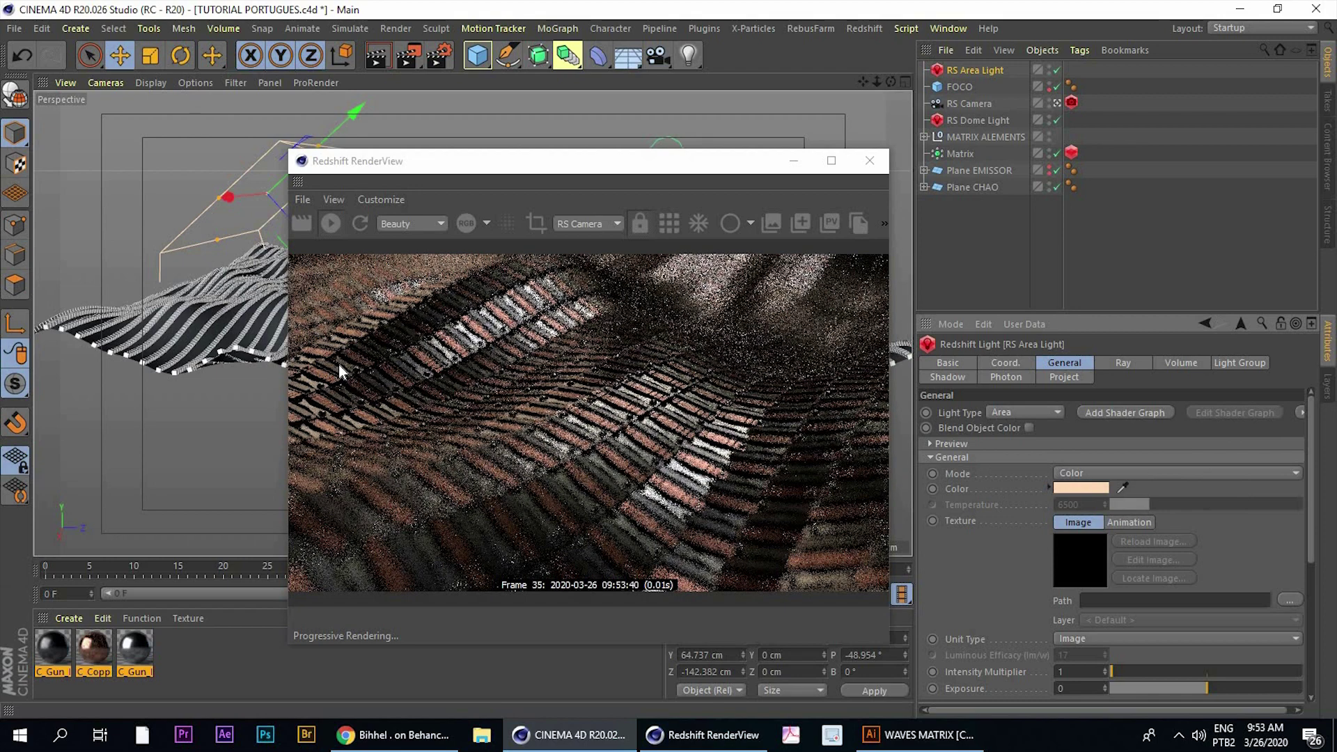
pyautogui.click(404, 737)
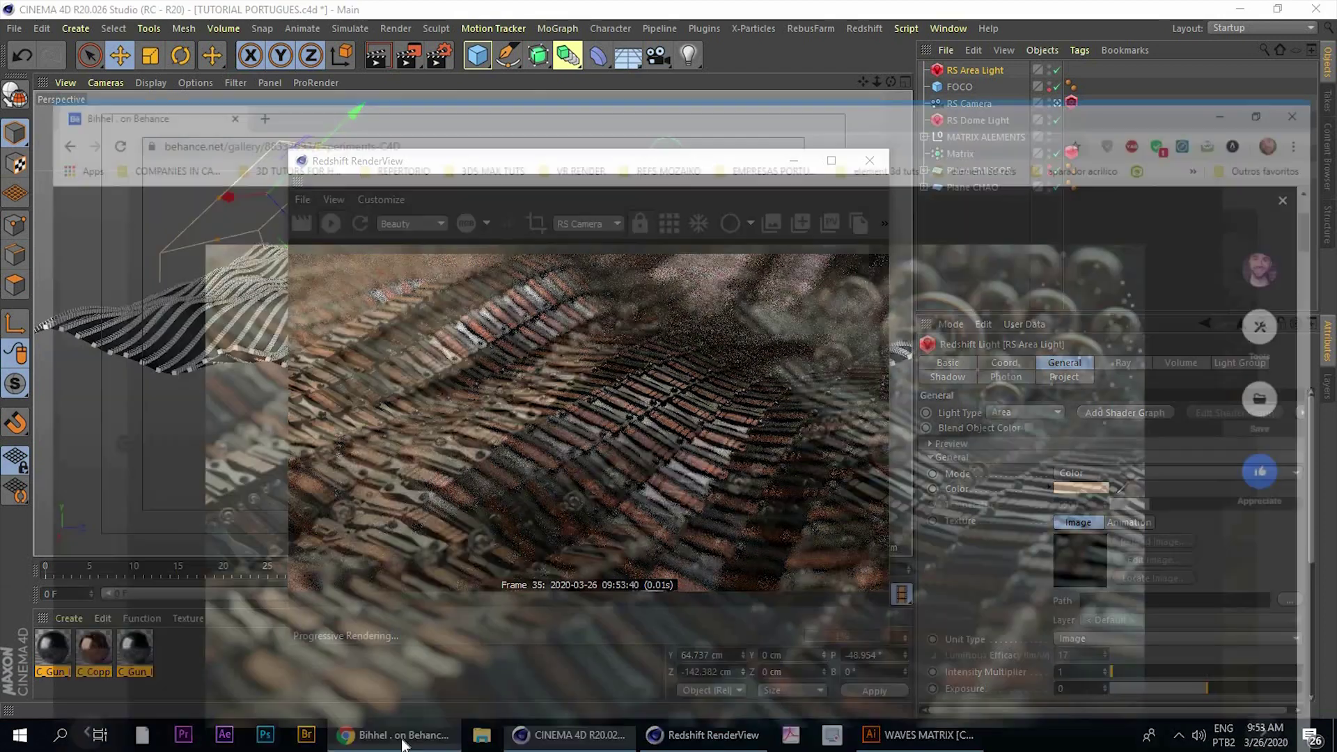
pyautogui.click(411, 737)
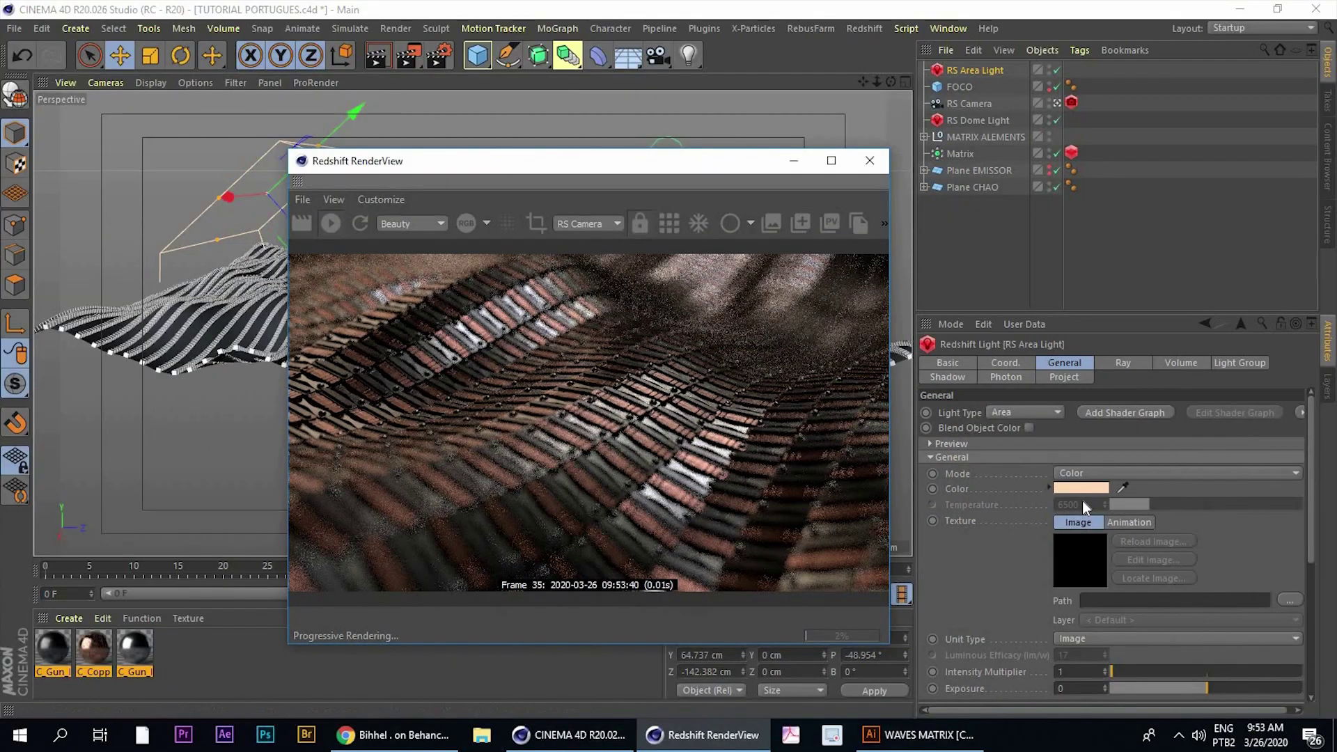
# Warm the area light's hue to 39° and compare with the Behance reference
pyautogui.click(1084, 490)
pyautogui.click(1012, 491)
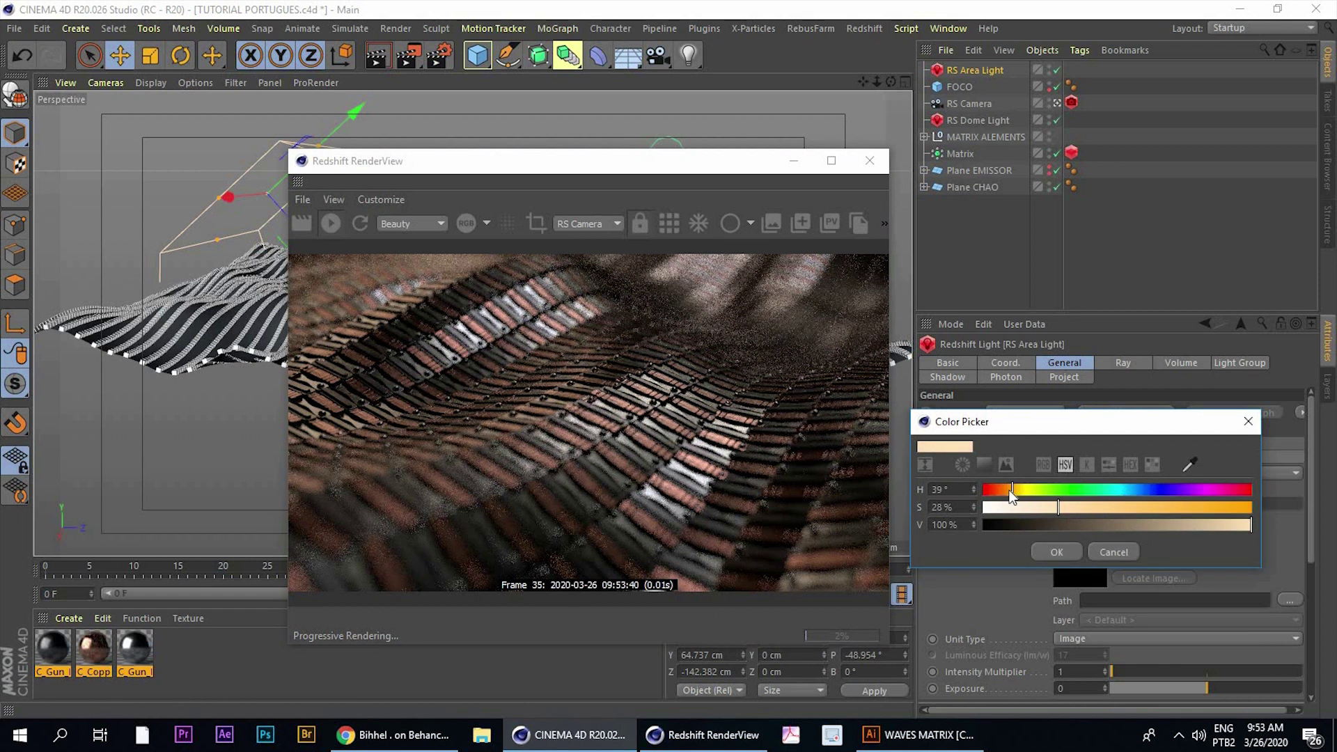
pyautogui.click(1055, 552)
pyautogui.click(1058, 676)
pyautogui.write('3')
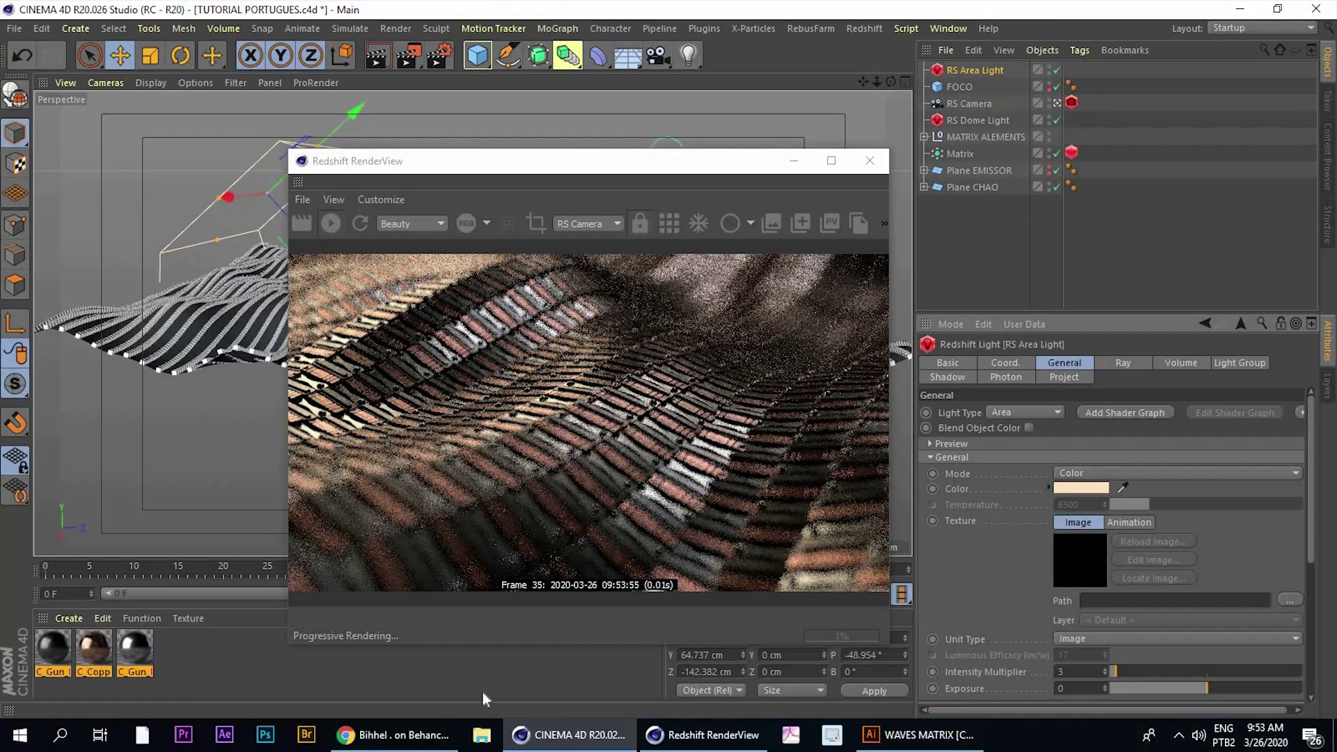
pyautogui.click(394, 746)
pyautogui.click(386, 746)
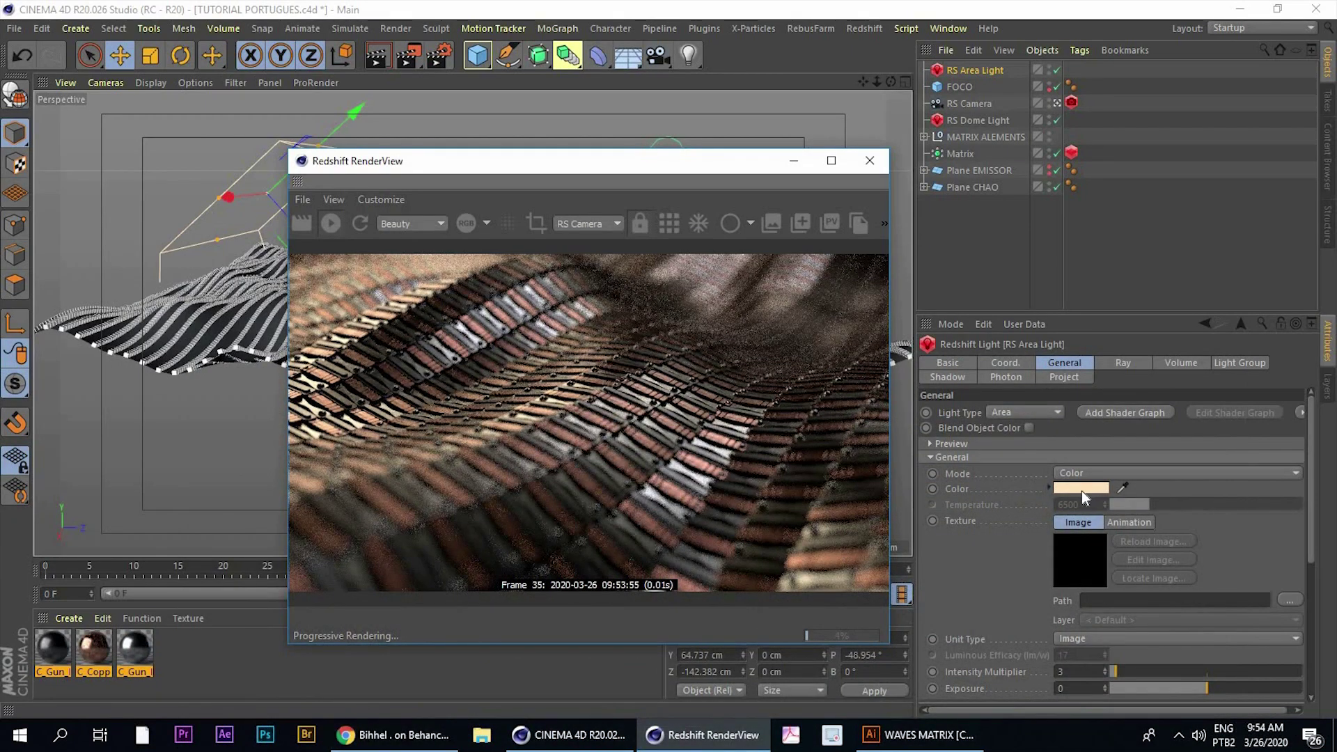
# Shift the area light's hue to a yellower 44° and recheck against the reference
pyautogui.click(1080, 491)
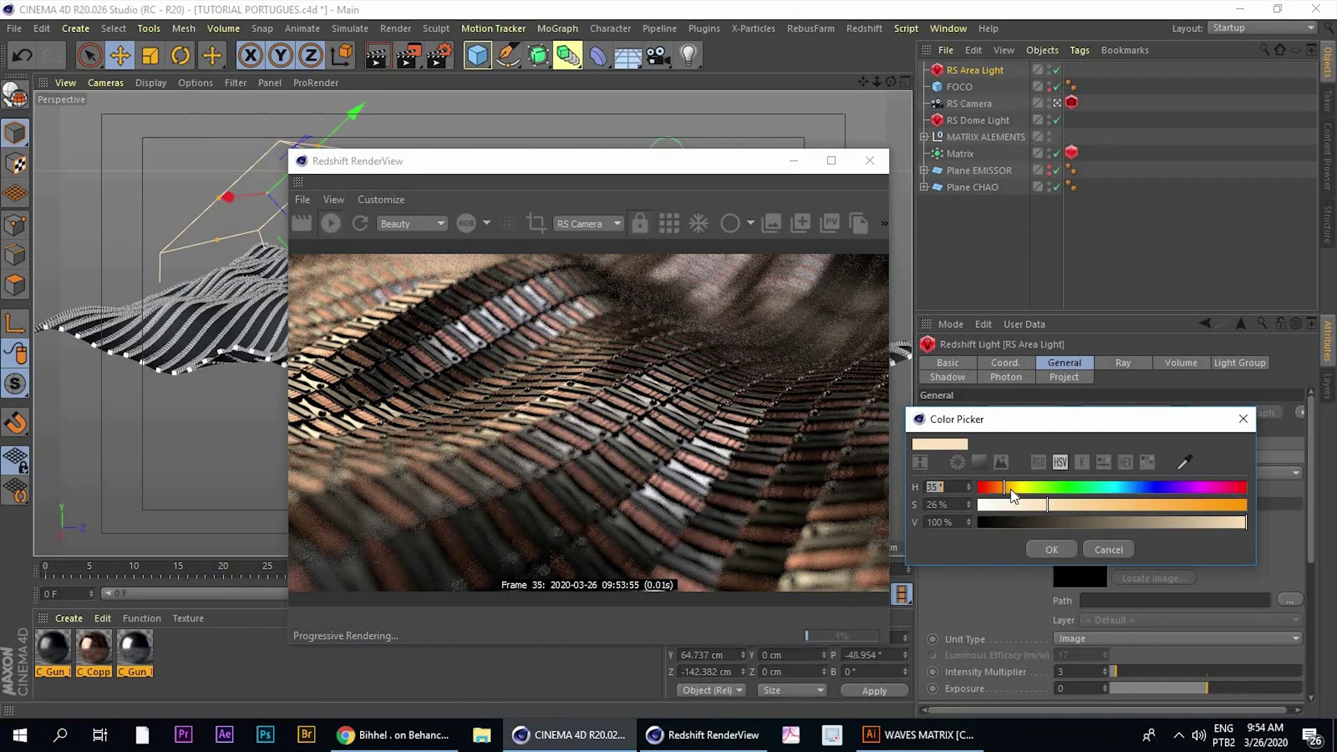
pyautogui.click(1010, 487)
pyautogui.click(1058, 555)
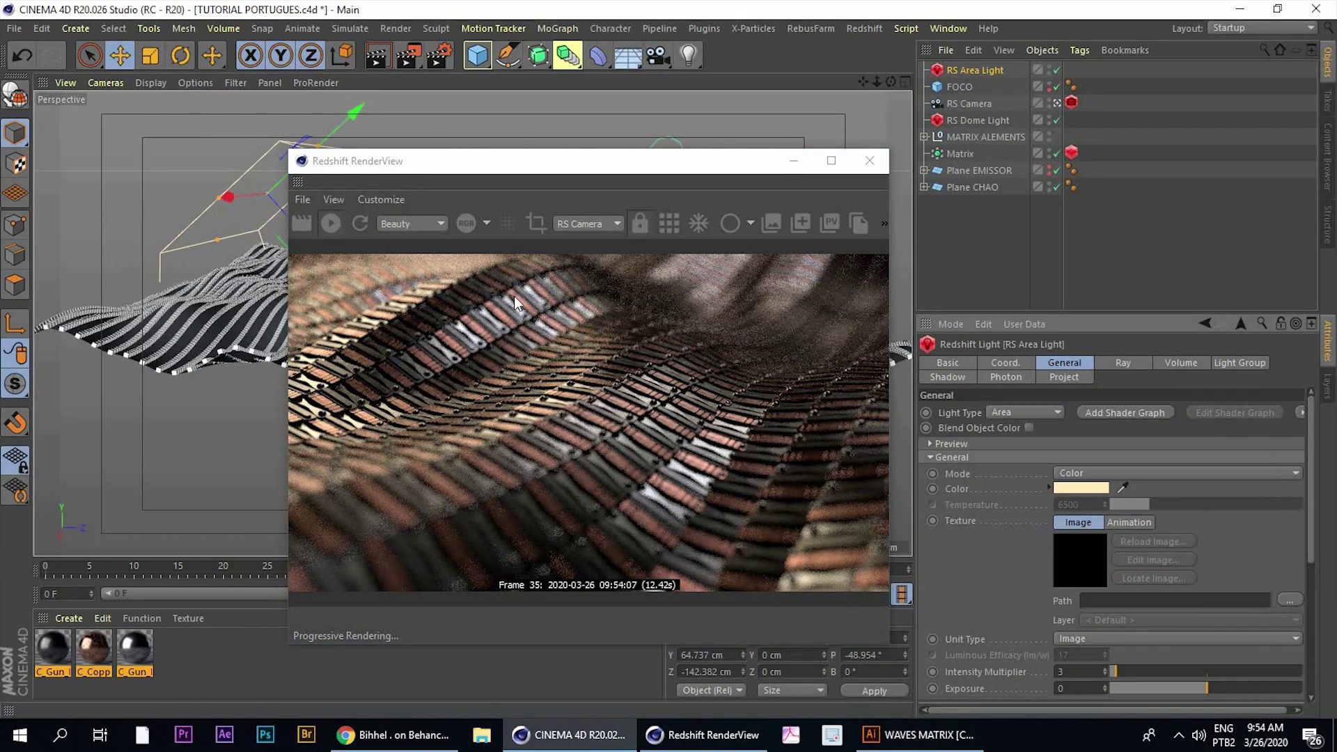
pyautogui.click(397, 735)
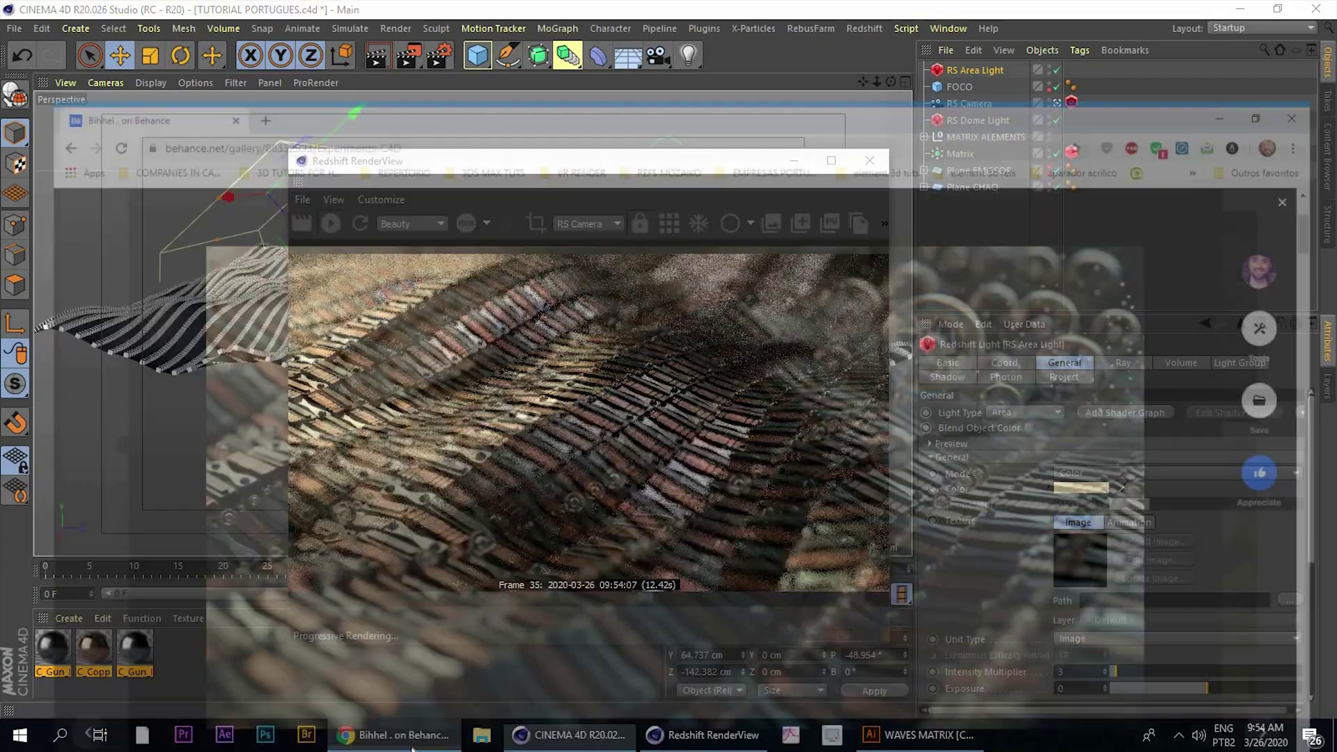
pyautogui.click(397, 734)
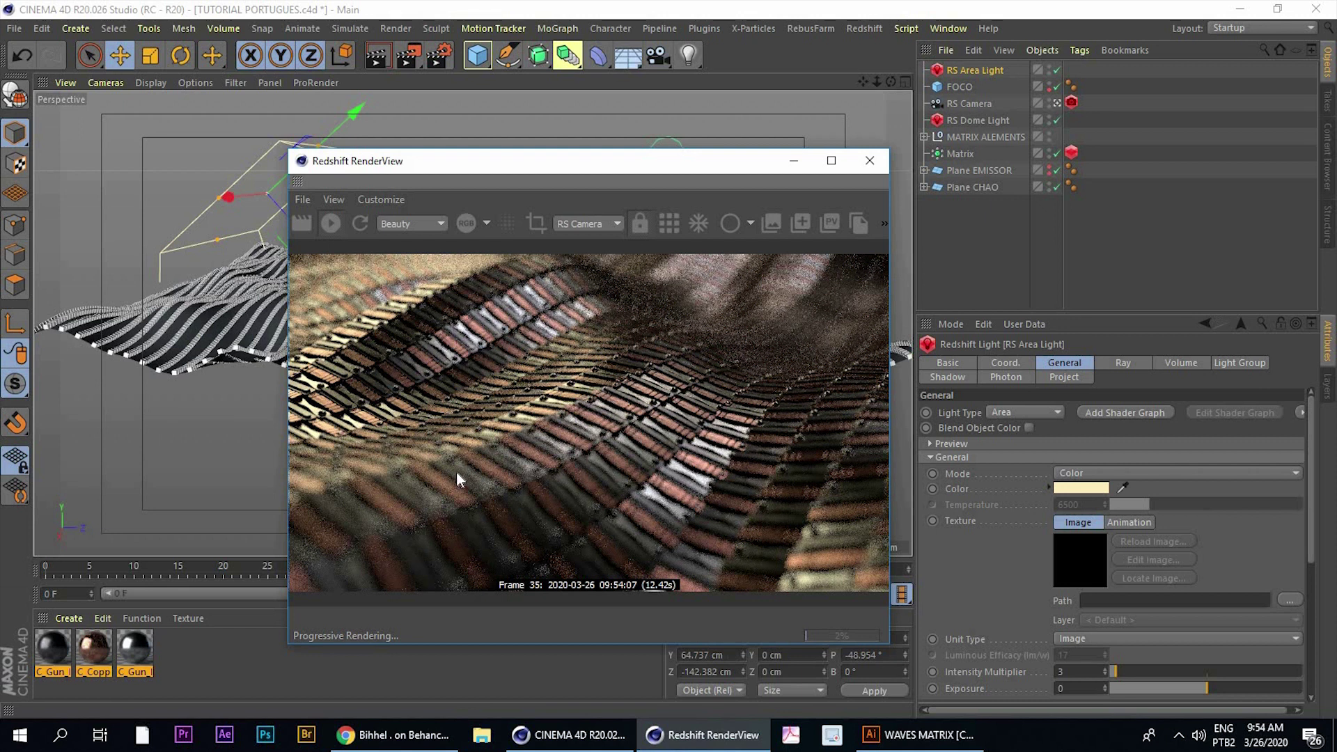
pyautogui.click(414, 743)
pyautogui.hotkey('alt', 'Tab')
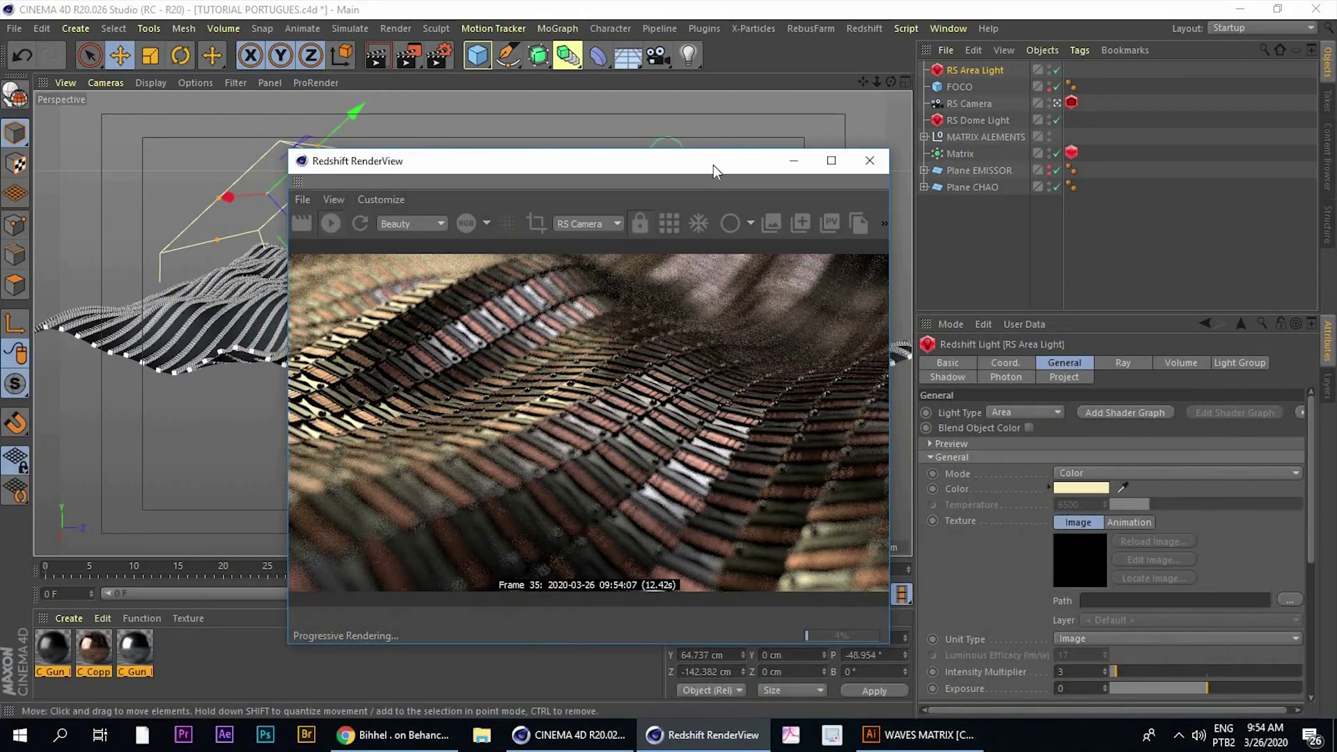
# Move the render preview aside, orbit around the wave, and switch transforms to World axes
pyautogui.moveTo(794, 161); pyautogui.dragTo(1199, 160)
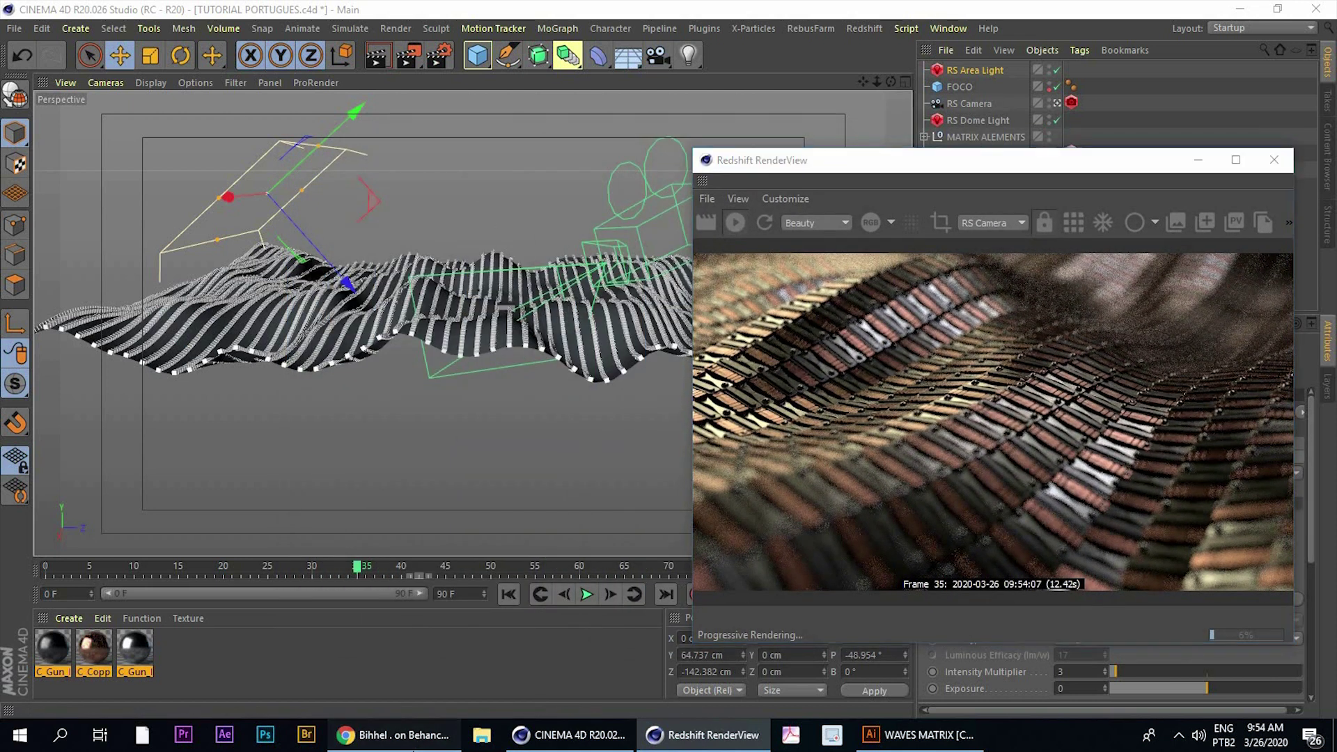
pyautogui.click(416, 744)
pyautogui.hotkey('alt', 'Tab')
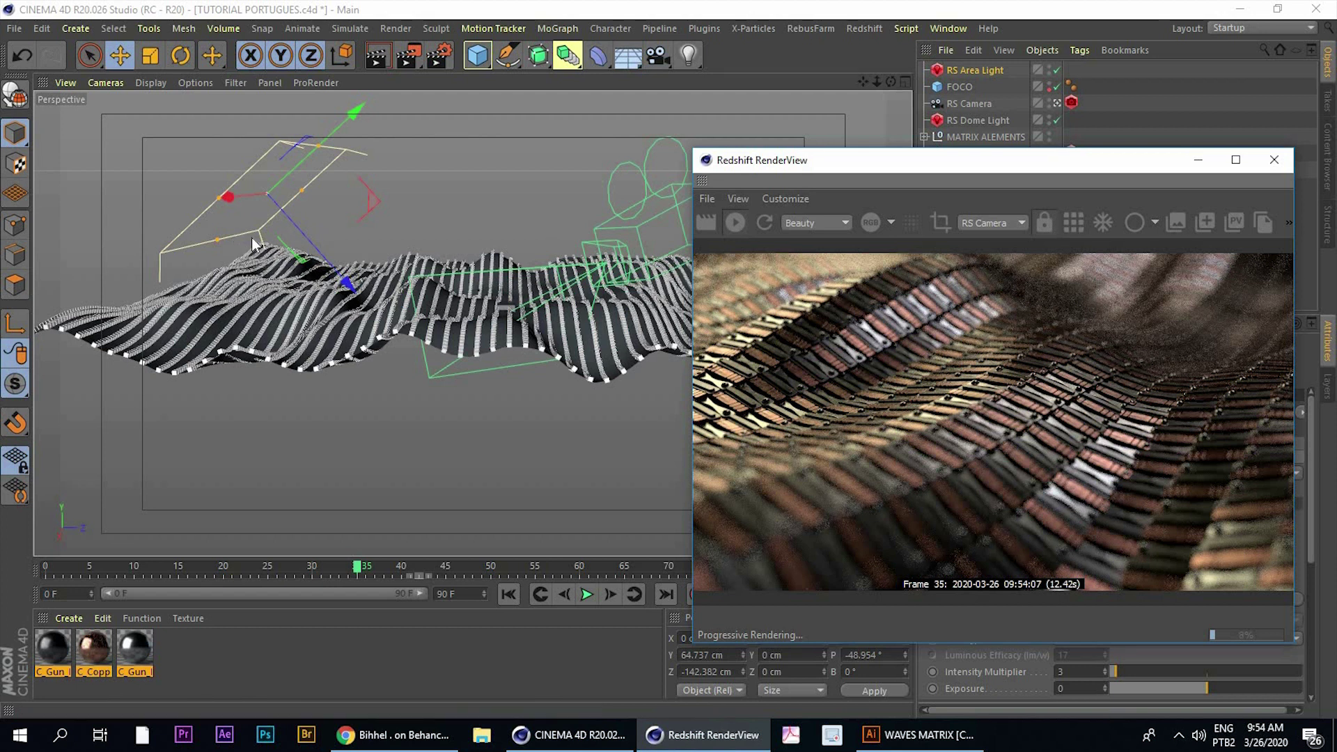
pyautogui.moveTo(334, 237)
pyautogui.keyDown('alt'); pyautogui.mouseDown()
pyautogui.moveTo(333, 270)
pyautogui.moveTo(279, 307)
pyautogui.mouseUp(); pyautogui.keyUp('alt')
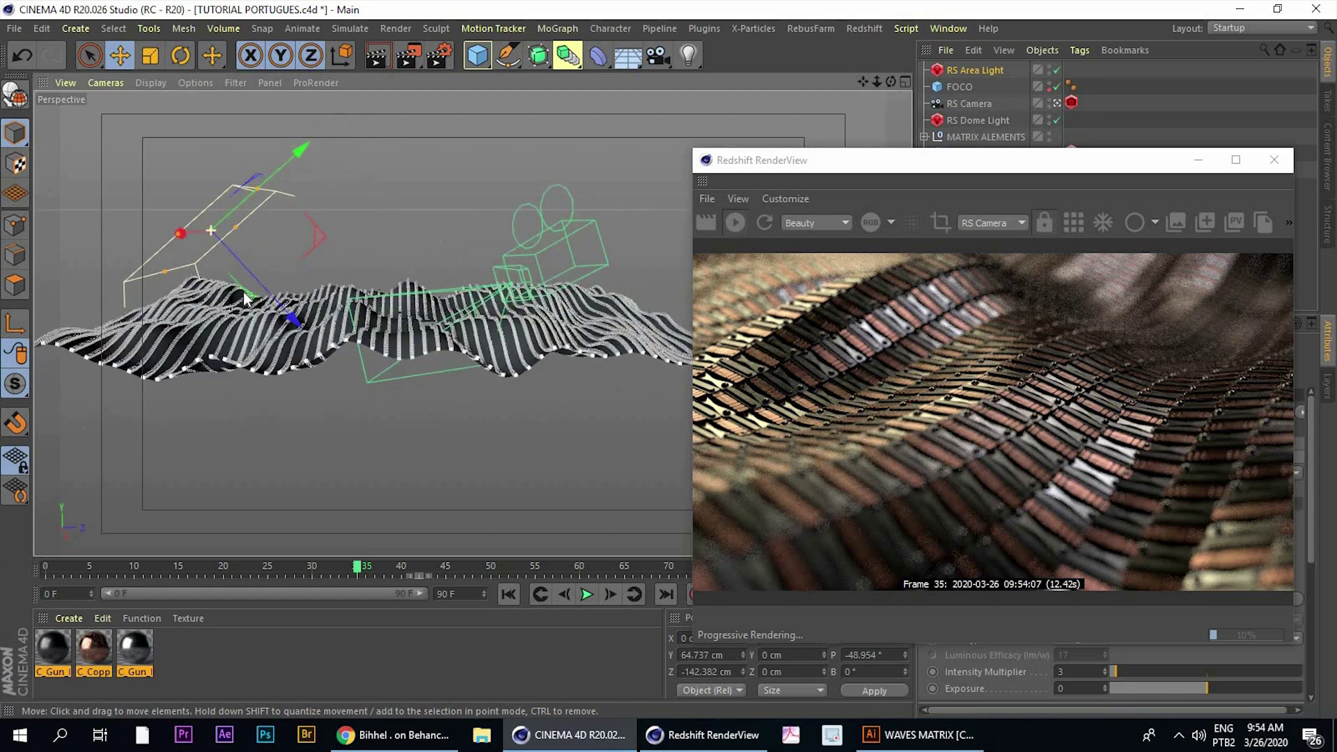
pyautogui.moveTo(261, 277)
pyautogui.keyDown('alt'); pyautogui.mouseDown()
pyautogui.moveTo(261, 262)
pyautogui.moveTo(310, 245)
pyautogui.moveTo(342, 65)
pyautogui.mouseUp(); pyautogui.keyUp('alt')
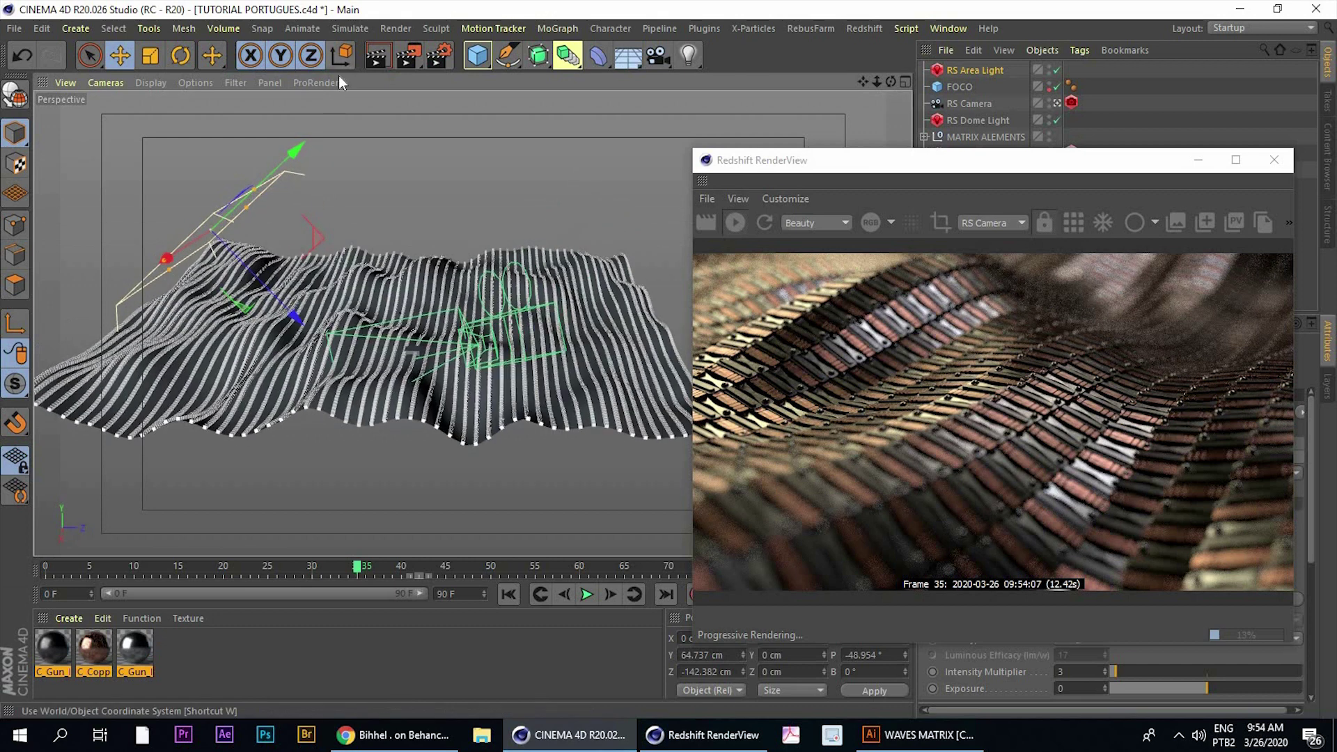
pyautogui.click(341, 64)
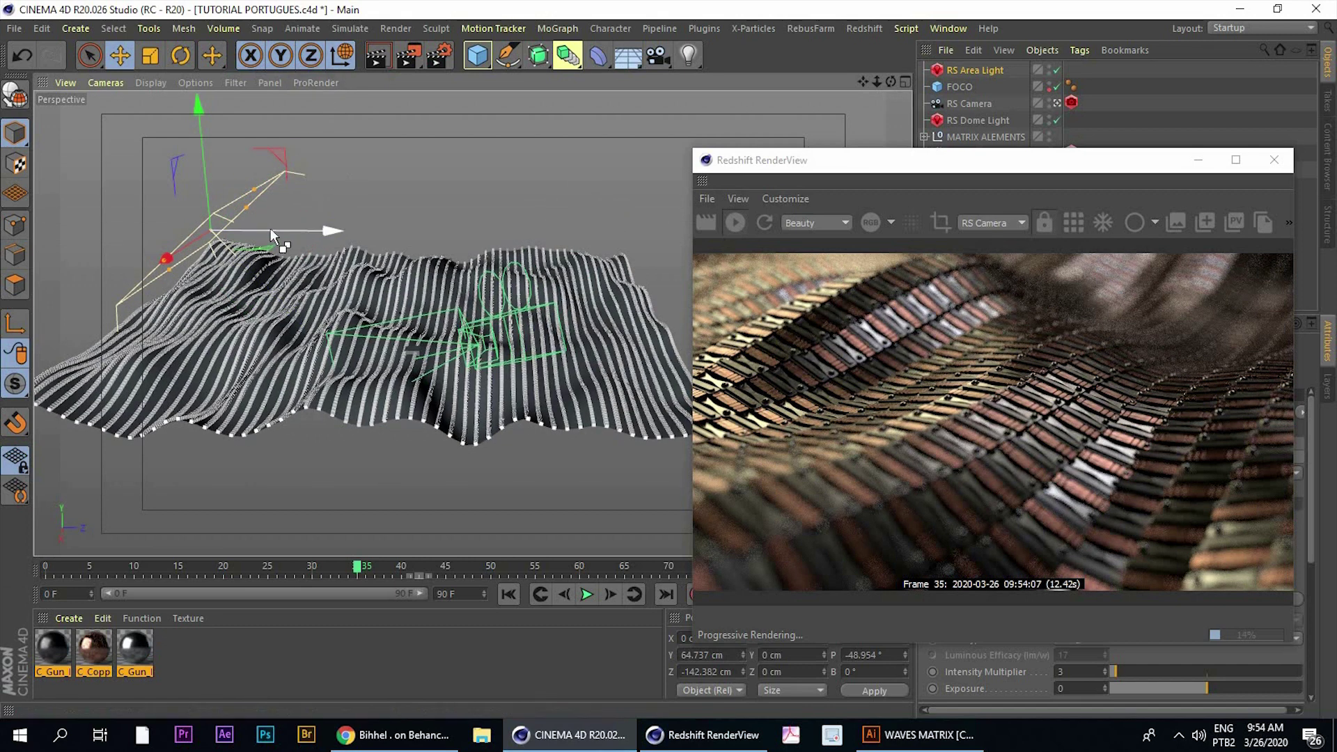
# Slide the copied area light and tilt its pitch to about -119.5°
pyautogui.moveTo(271, 227)
pyautogui.mouseDown()
pyautogui.moveTo(555, 265)
pyautogui.moveTo(507, 273)
pyautogui.mouseUp()
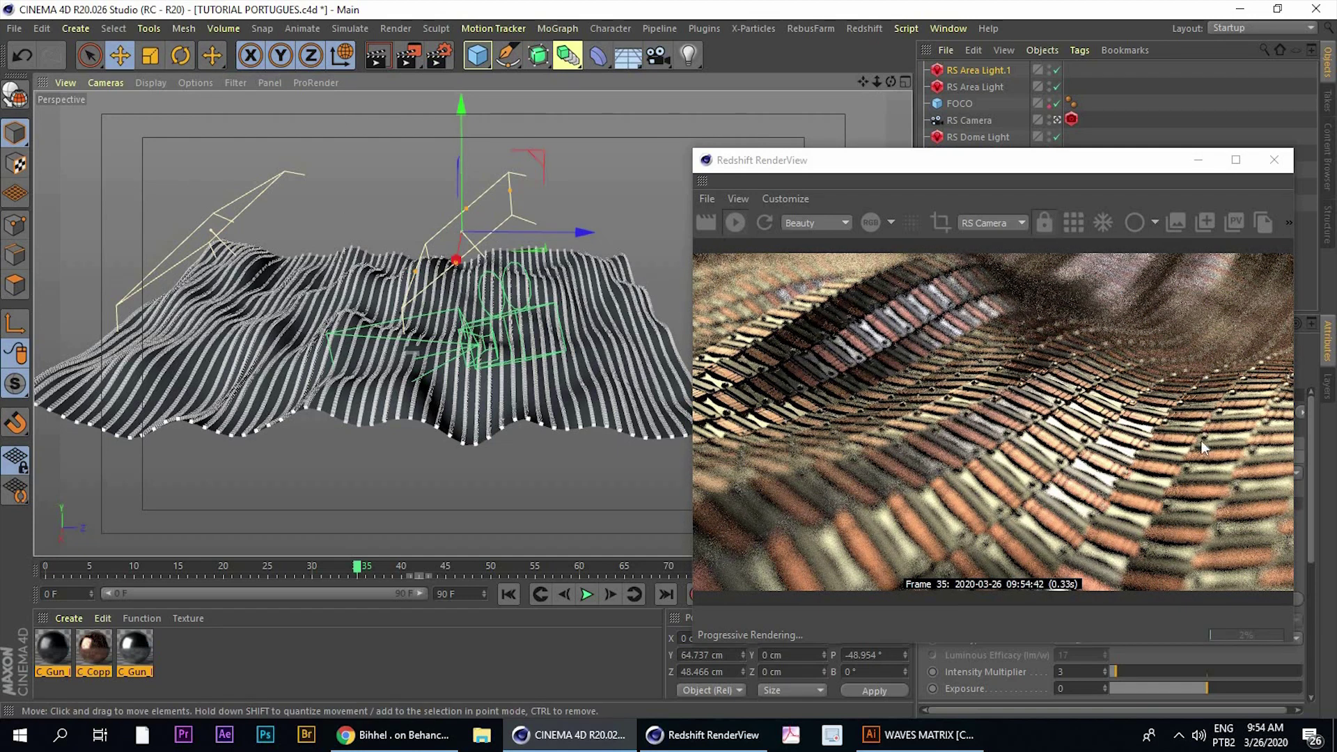
pyautogui.press('r')
pyautogui.hotkey('alt', 'Tab')
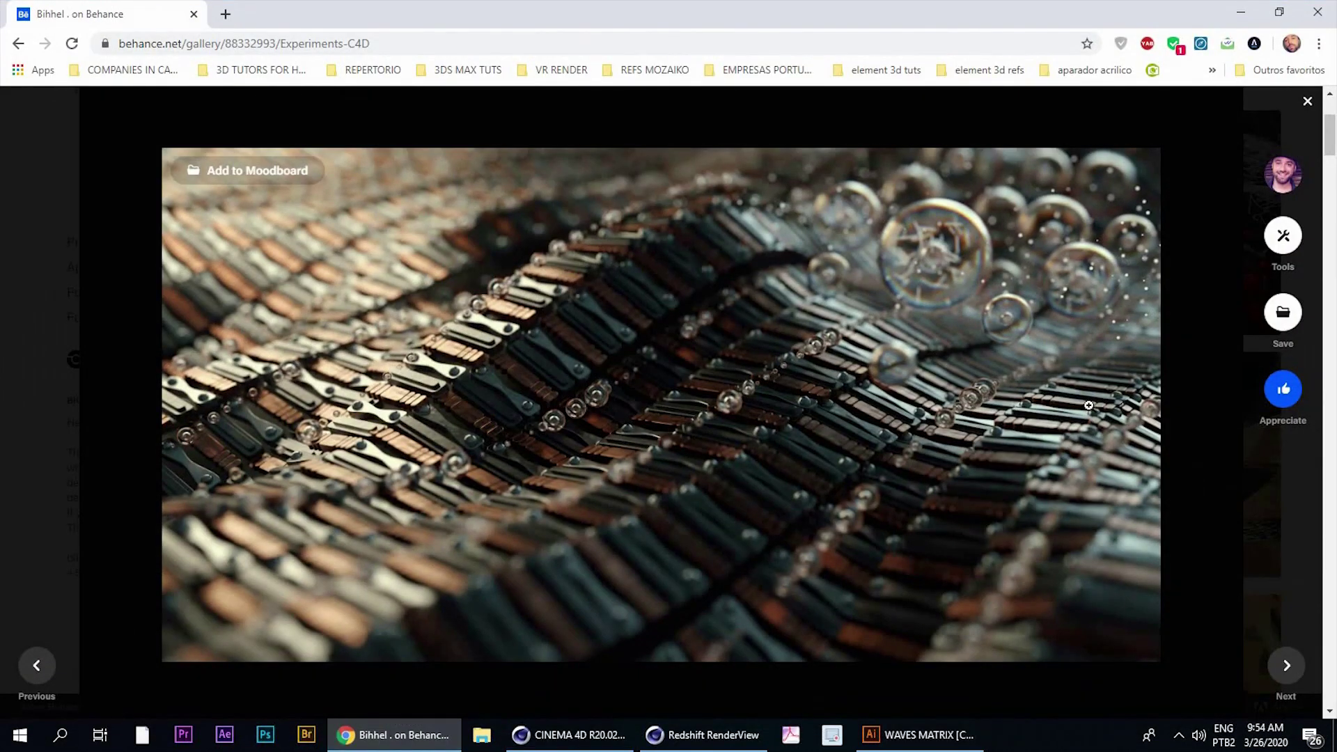
pyautogui.hotkey('alt', 'Tab')
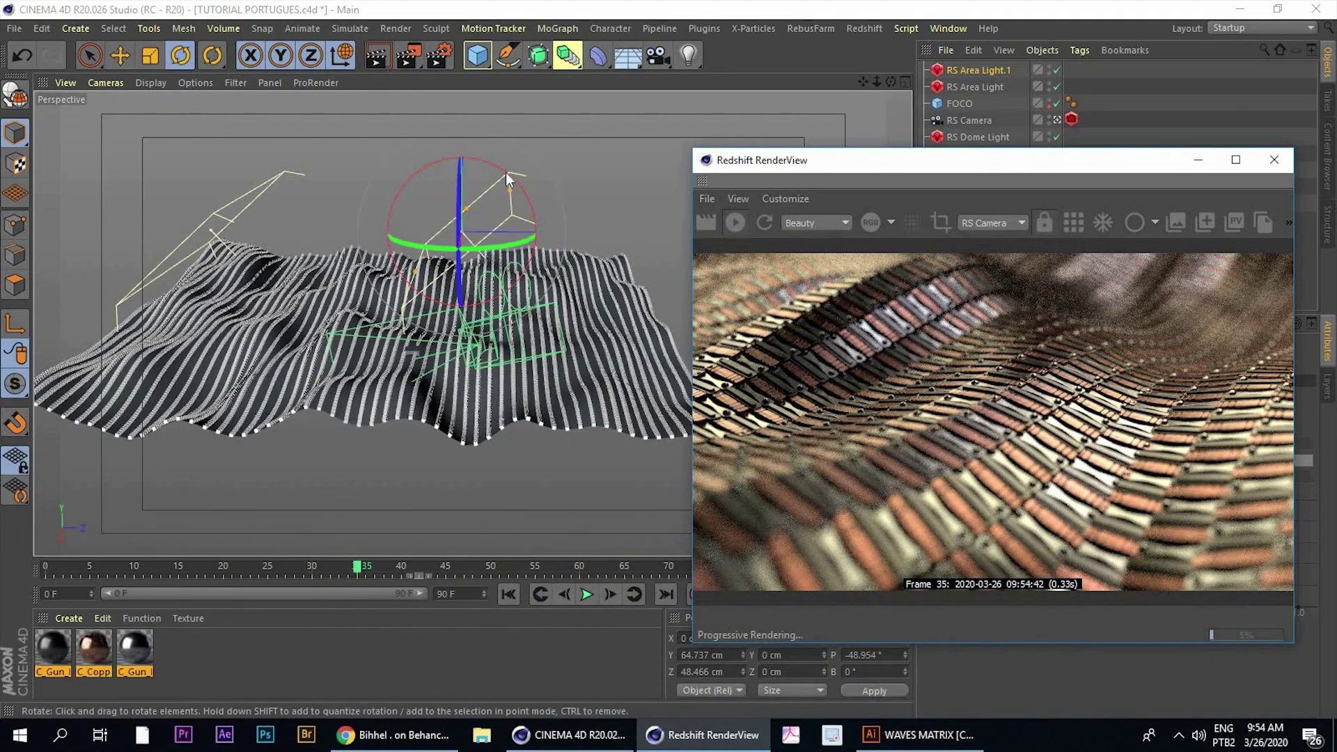
pyautogui.moveTo(505, 173); pyautogui.dragTo(532, 253)
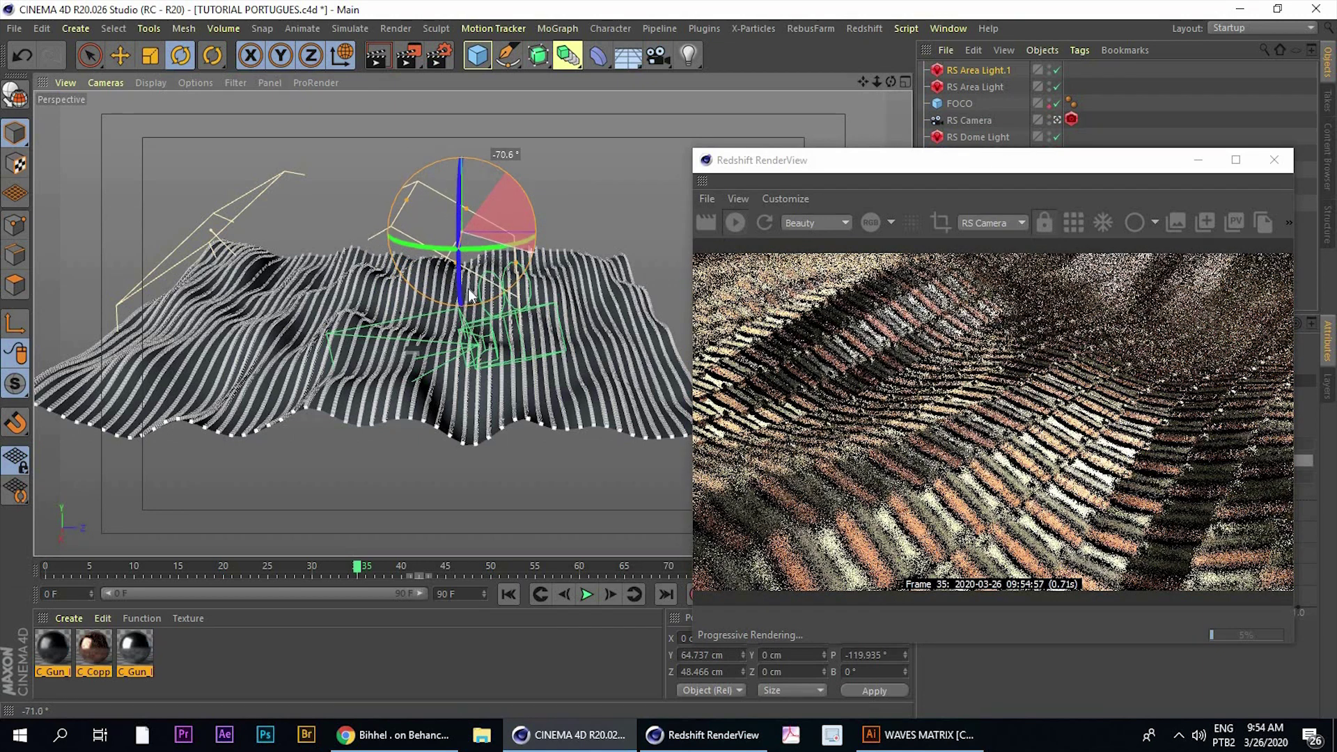
pyautogui.keyDown('alt'); pyautogui.moveTo(284, 302); pyautogui.dragTo(346, 253); pyautogui.keyUp('alt')
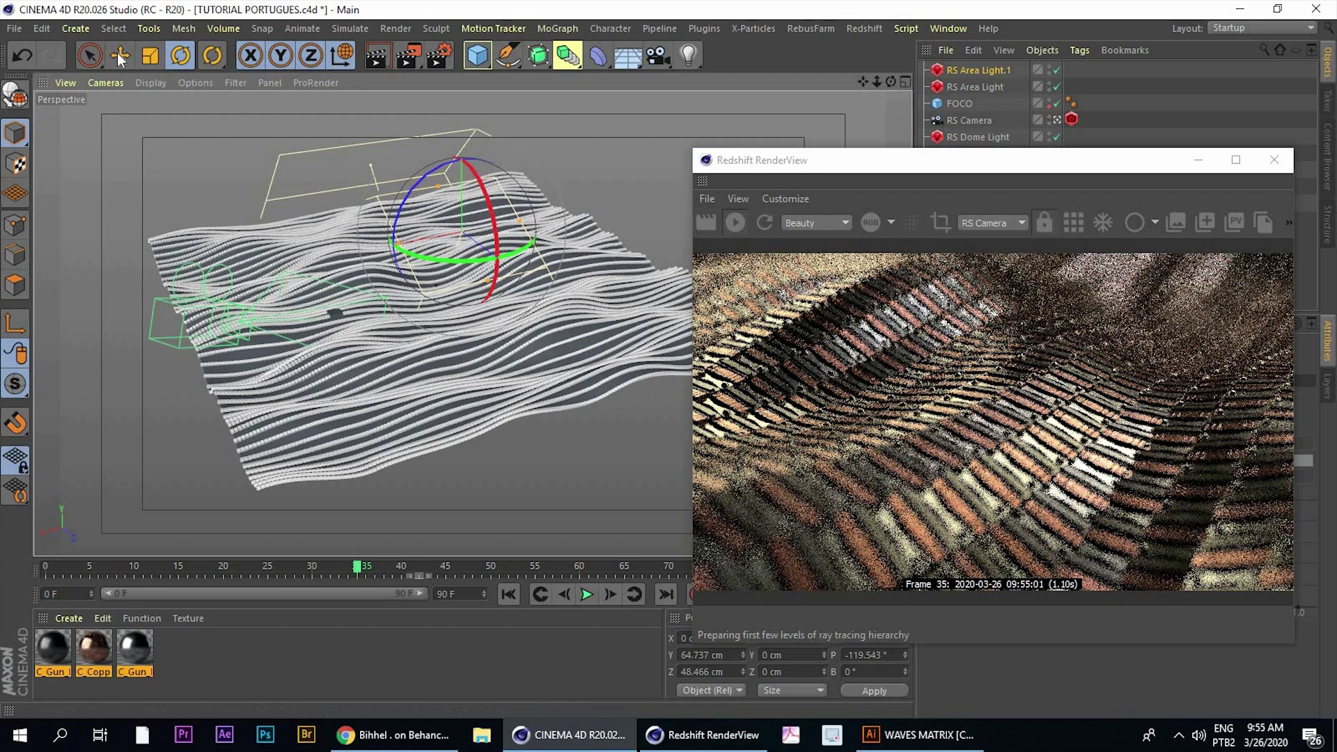
# Move RS Area Light.1 across the wave to Y 39.16 cm, Z 15.029 cm
pyautogui.press('e')
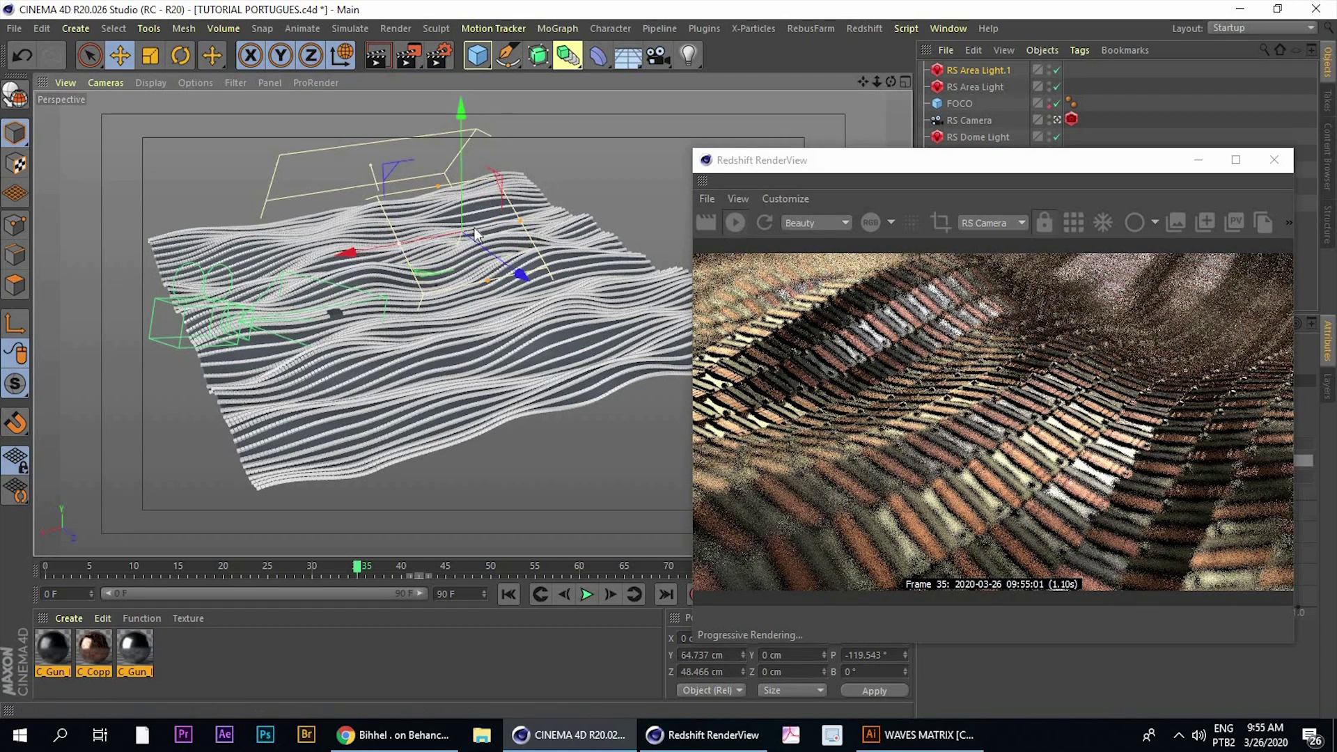
pyautogui.moveTo(475, 234); pyautogui.dragTo(511, 225)
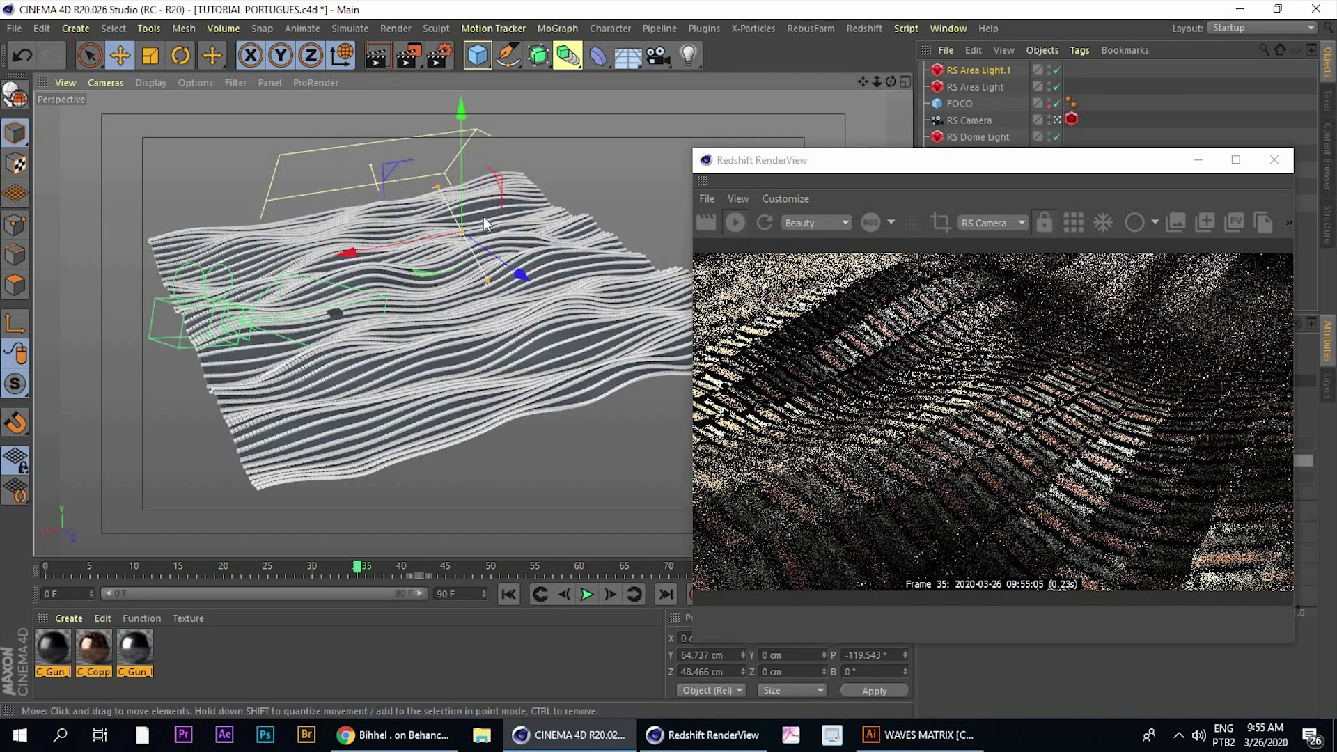
pyautogui.hotkey('ctrl', 'z')
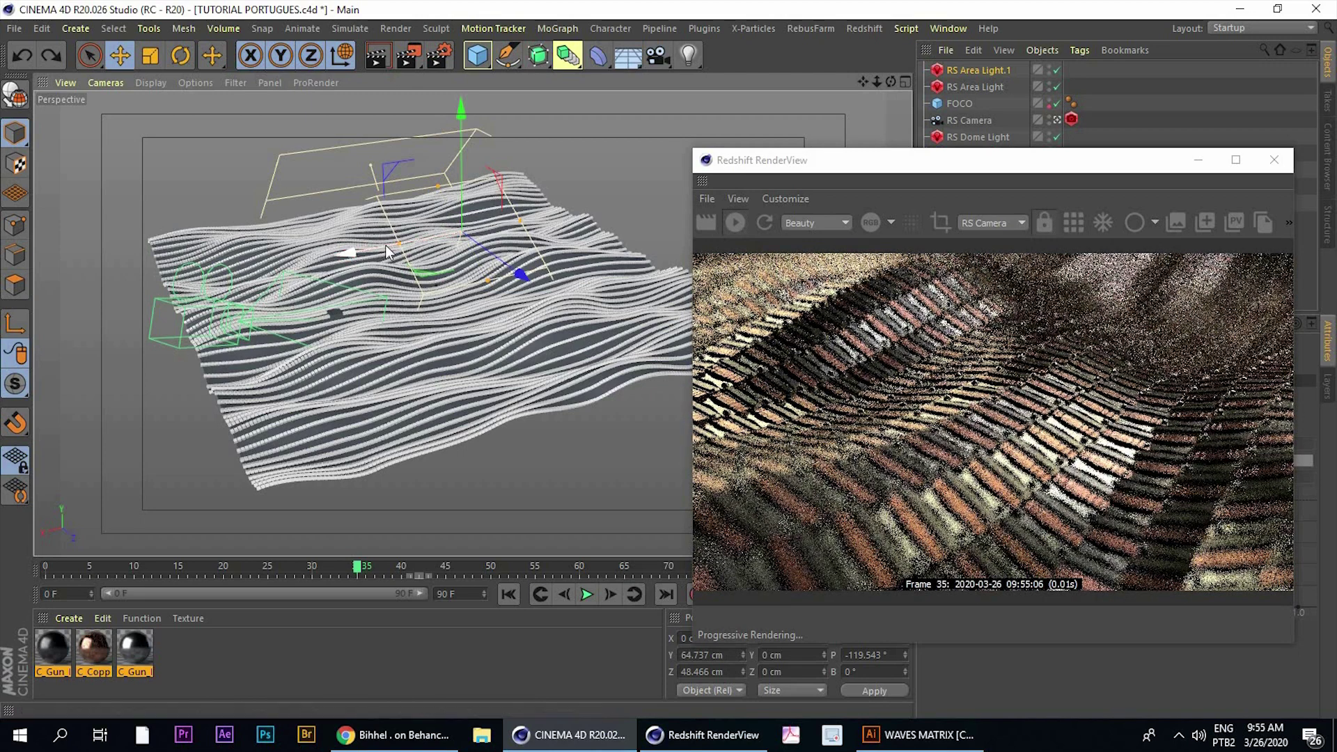
pyautogui.moveTo(388, 252); pyautogui.dragTo(430, 267)
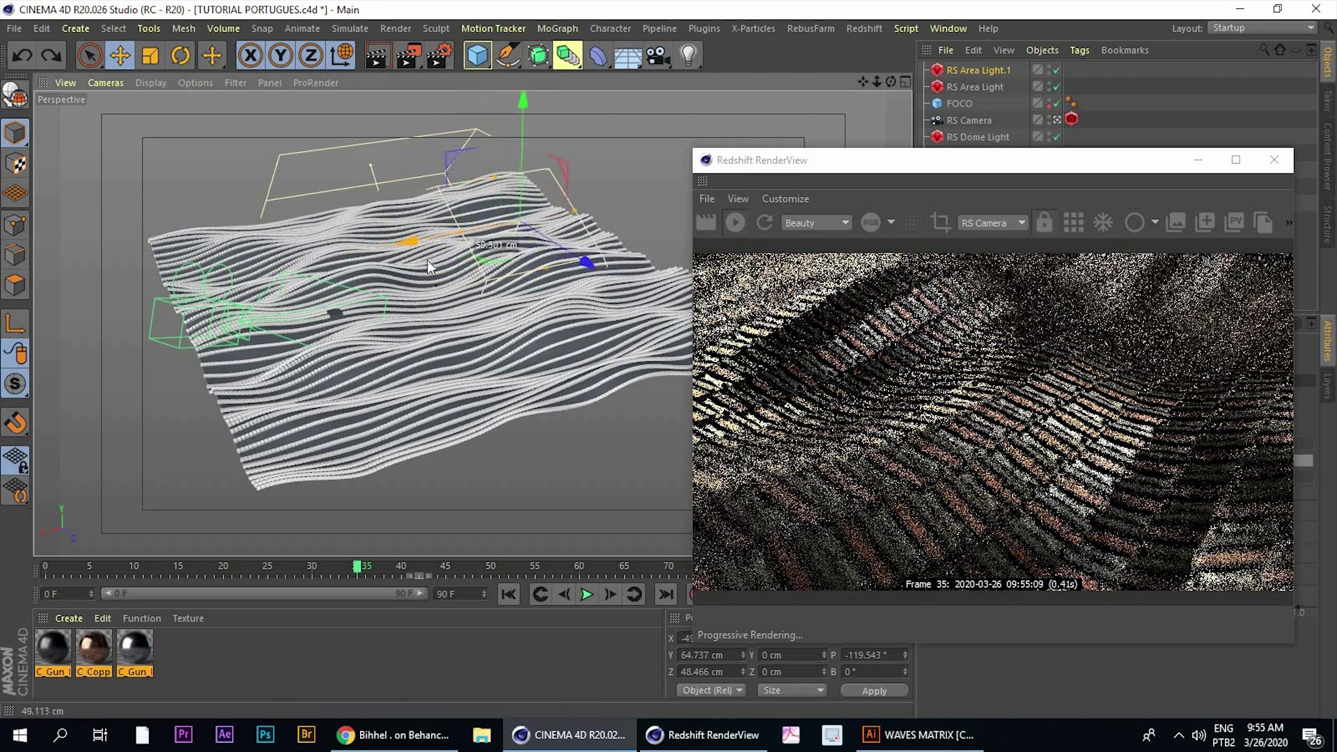
pyautogui.moveTo(538, 270)
pyautogui.keyDown('alt'); pyautogui.mouseDown()
pyautogui.moveTo(554, 158)
pyautogui.moveTo(550, 177)
pyautogui.mouseUp(); pyautogui.keyUp('alt')
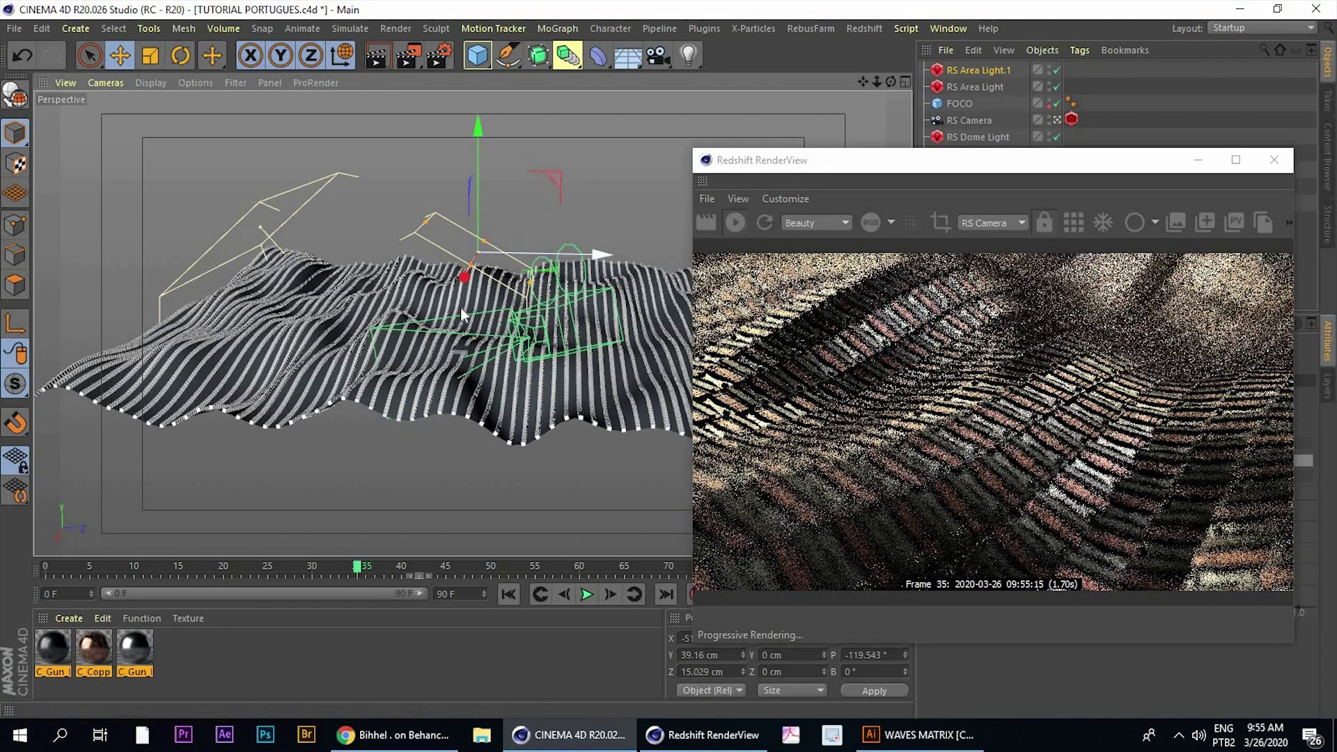
pyautogui.moveTo(461, 307)
pyautogui.keyDown('alt'); pyautogui.mouseDown()
pyautogui.moveTo(425, 273)
pyautogui.moveTo(395, 292)
pyautogui.mouseUp(); pyautogui.keyUp('alt')
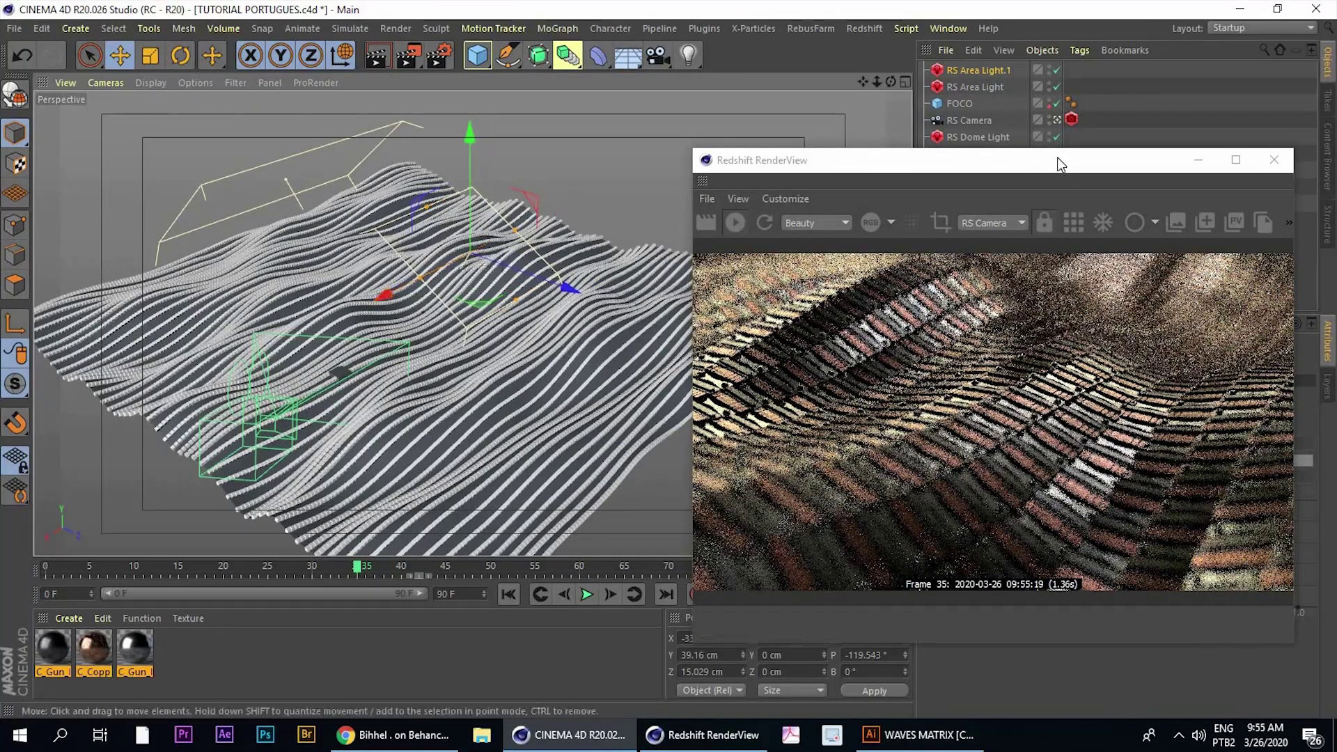
pyautogui.moveTo(1060, 164); pyautogui.dragTo(561, 148)
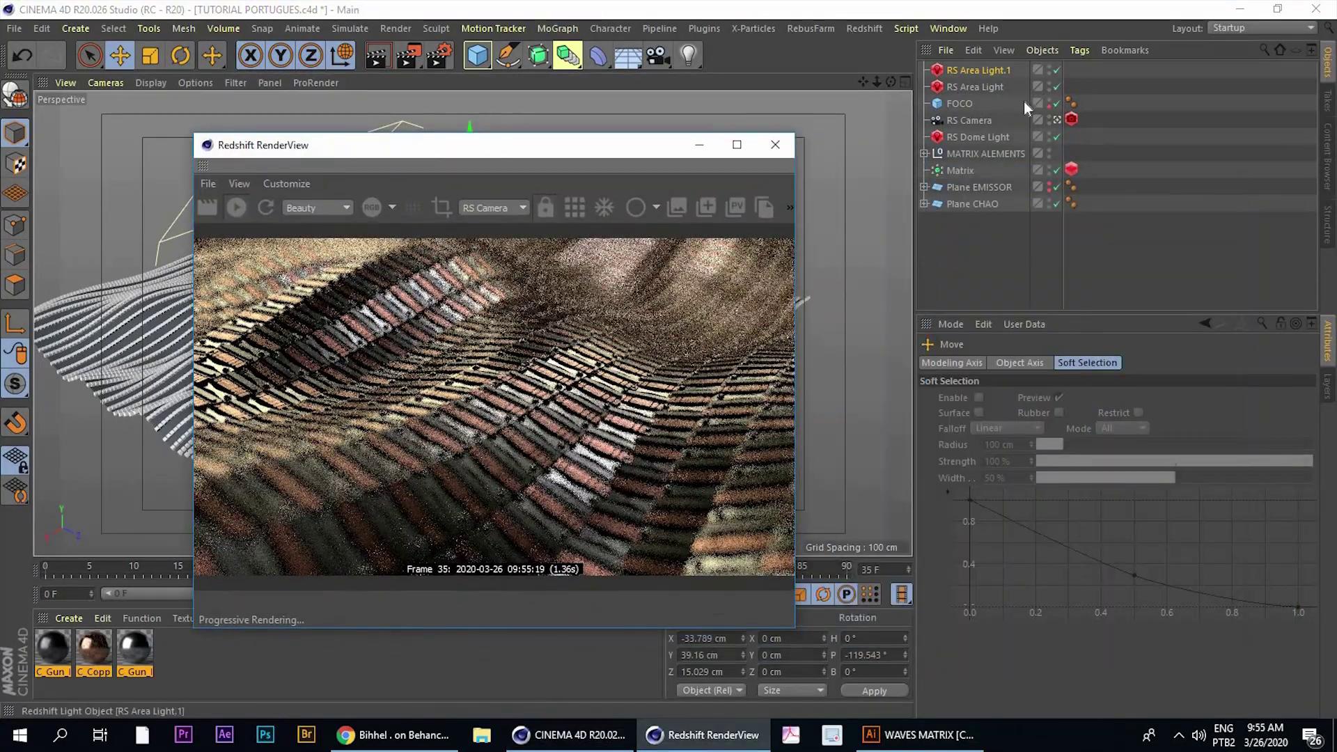
# Change RS Area Light.1's colour from pale yellow to light blue, hue about 206°
pyautogui.click(1057, 69)
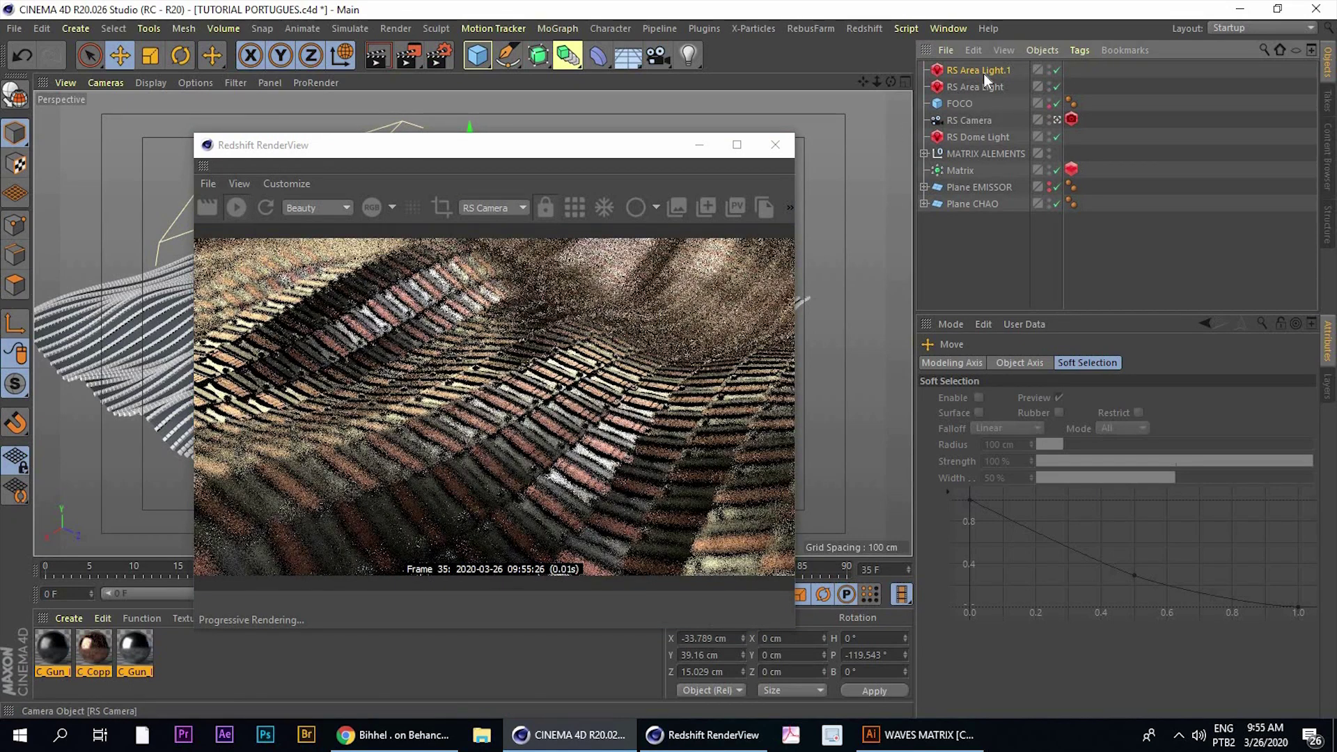
pyautogui.click(1083, 488)
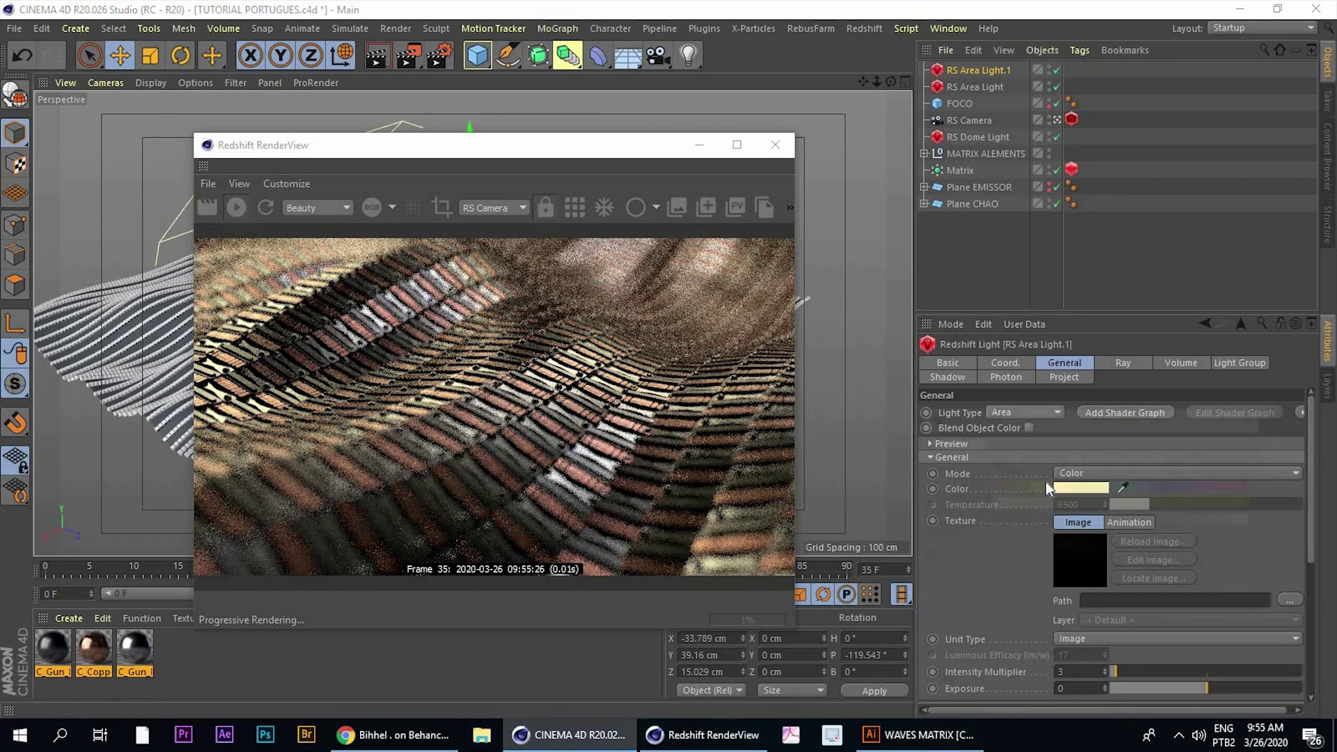
pyautogui.click(1124, 486)
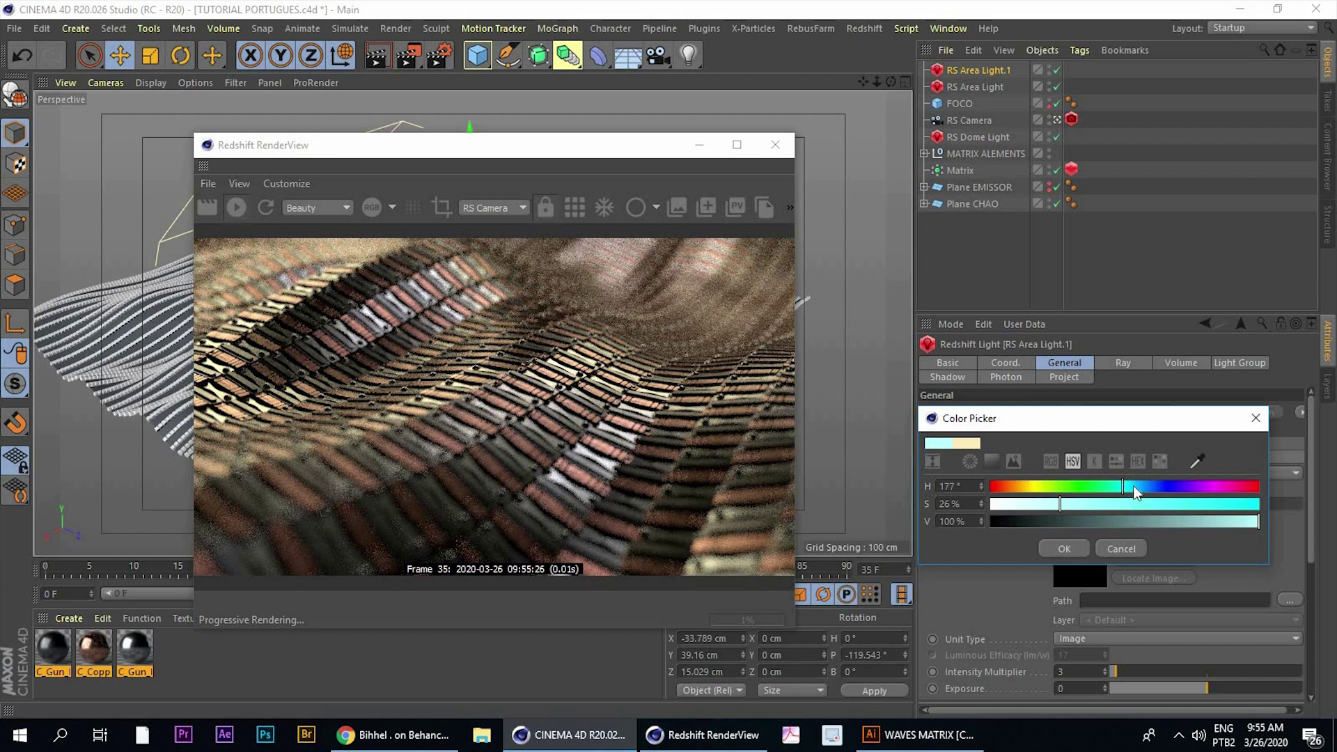
pyautogui.moveTo(1142, 486); pyautogui.dragTo(1143, 486)
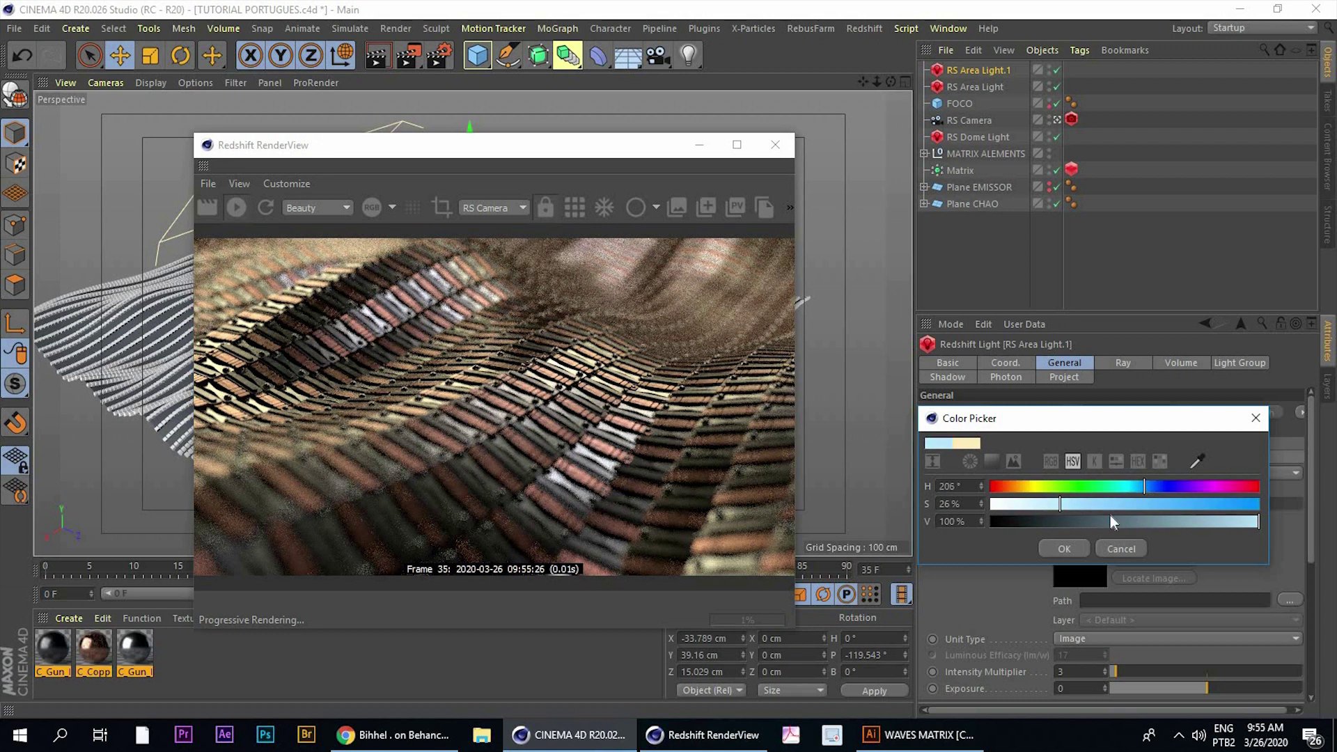
pyautogui.click(1062, 561)
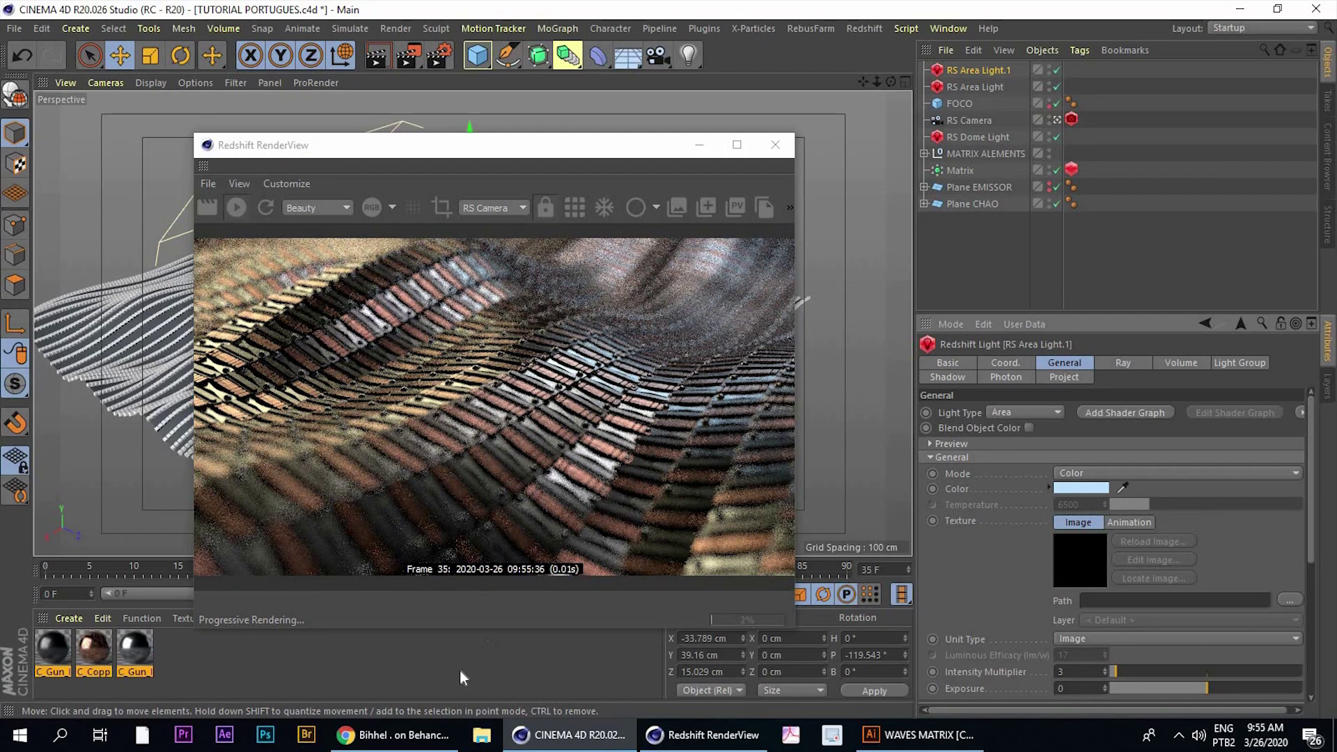
# Compare against the Behance reference and keep the light-blue light colour
pyautogui.click(394, 734)
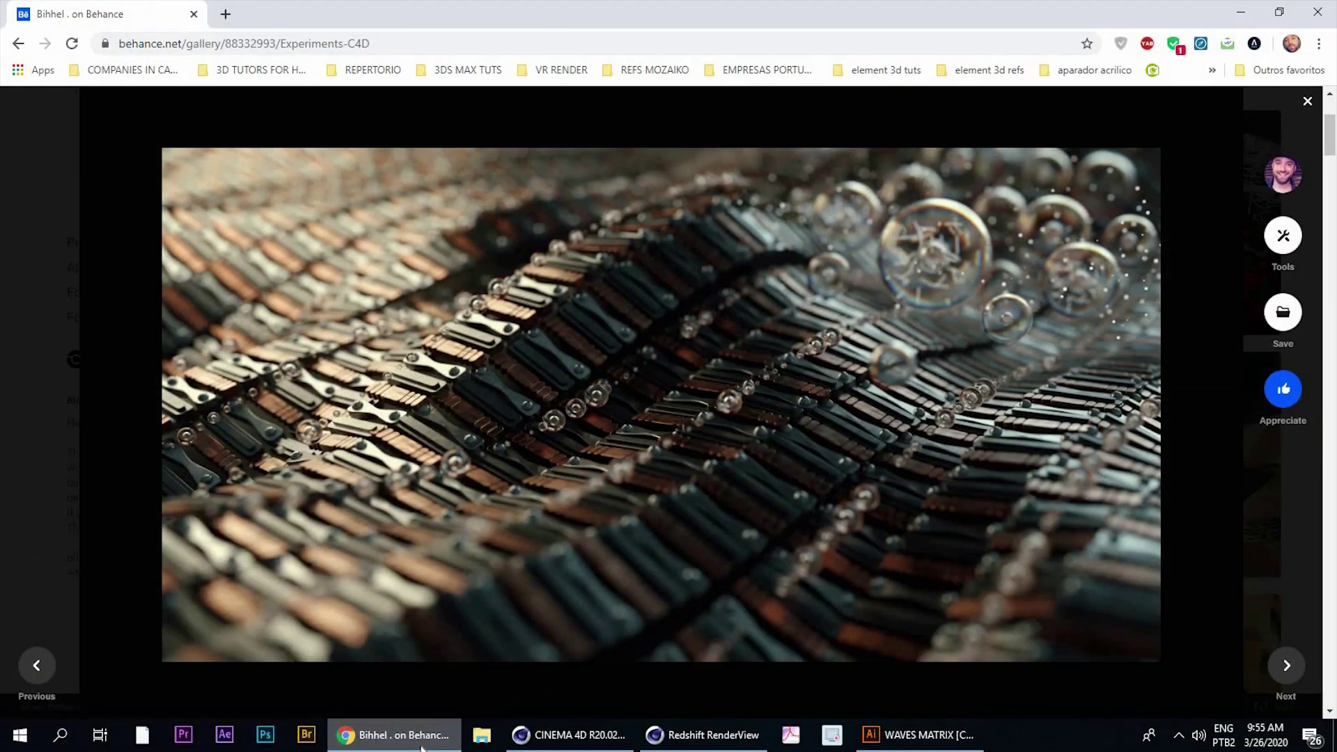
pyautogui.hotkey('alt', 'Tab')
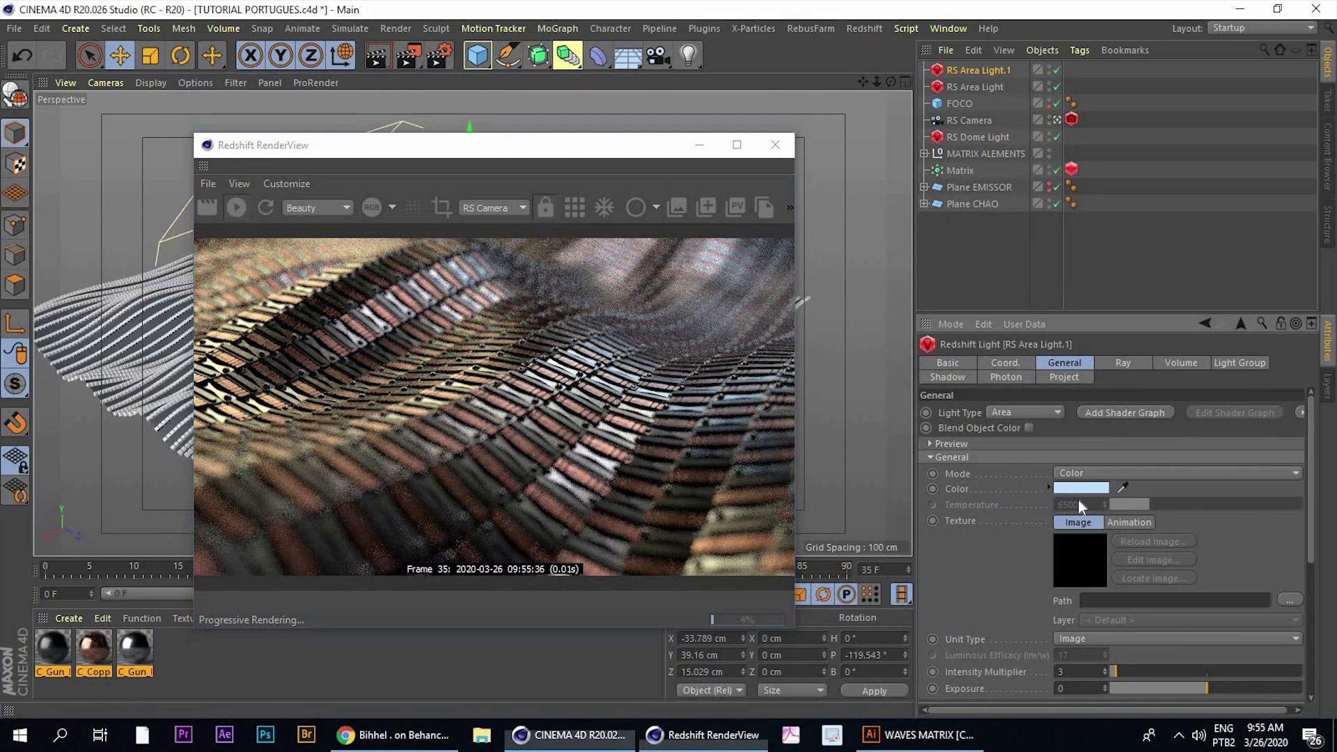
pyautogui.click(1081, 489)
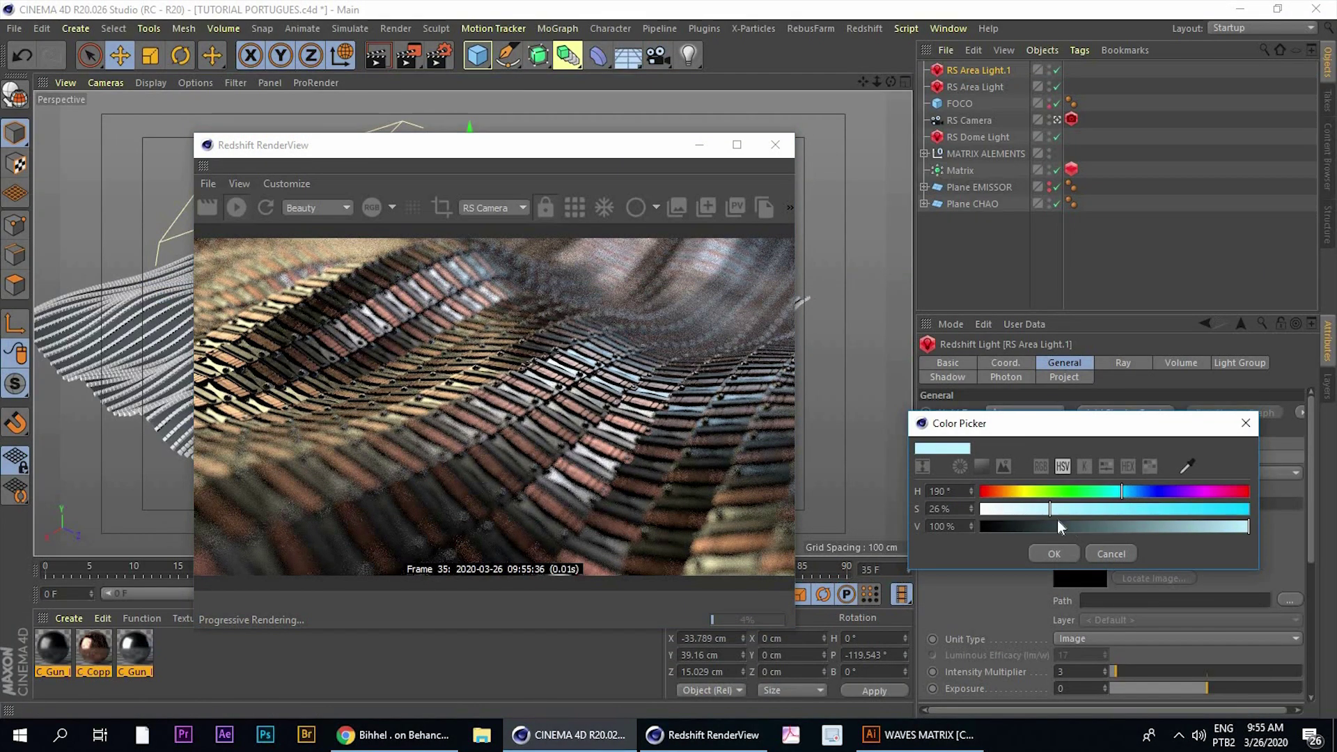
pyautogui.click(1059, 554)
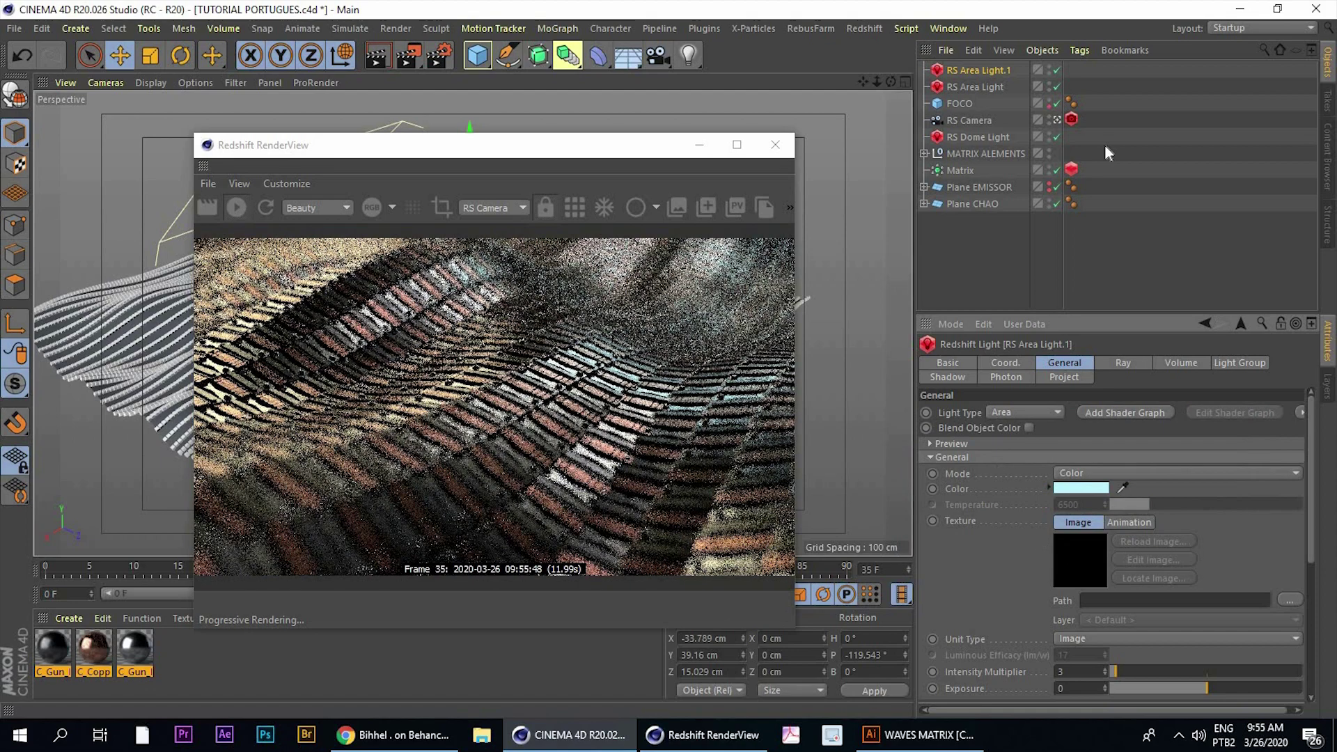
# Flip repeatedly between the Behance reference and the render to compare the lighting
pyautogui.click(395, 745)
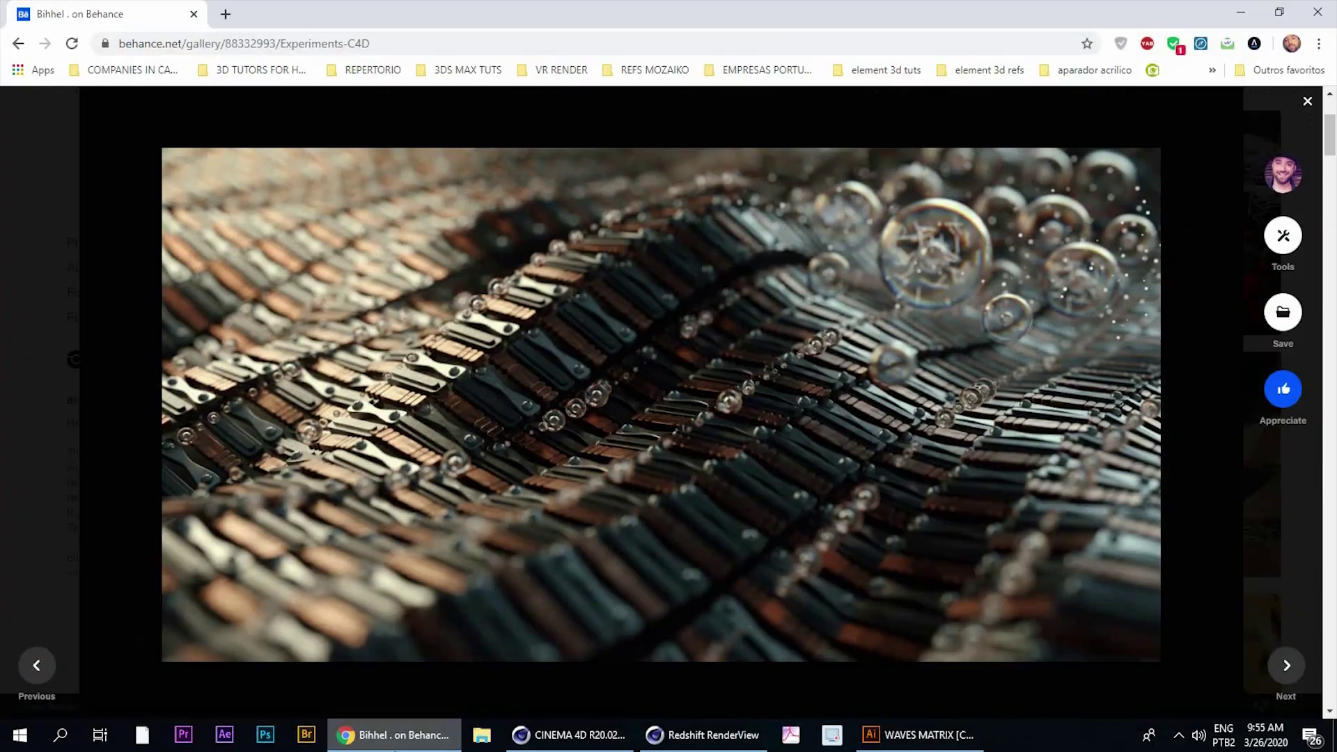
pyautogui.click(393, 745)
pyautogui.click(393, 749)
pyautogui.click(393, 747)
pyautogui.click(393, 747)
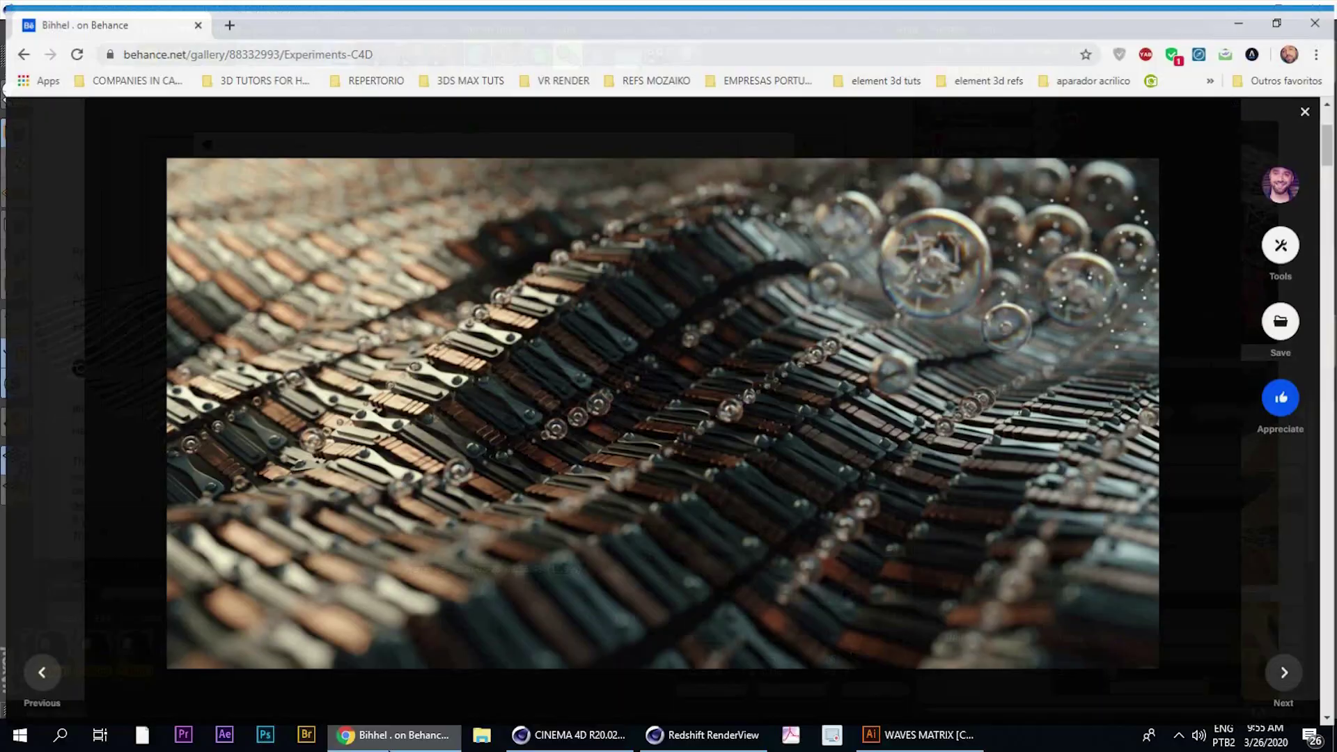
pyautogui.click(393, 747)
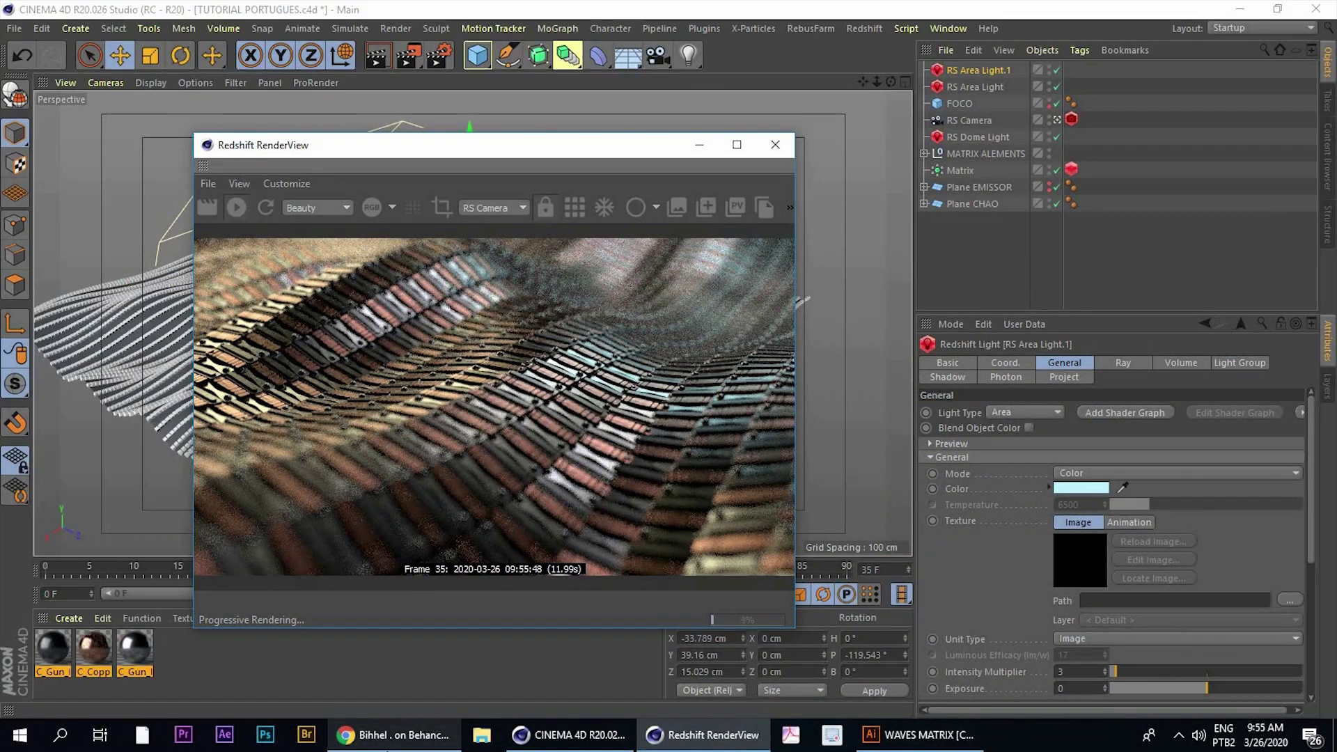
pyautogui.click(393, 746)
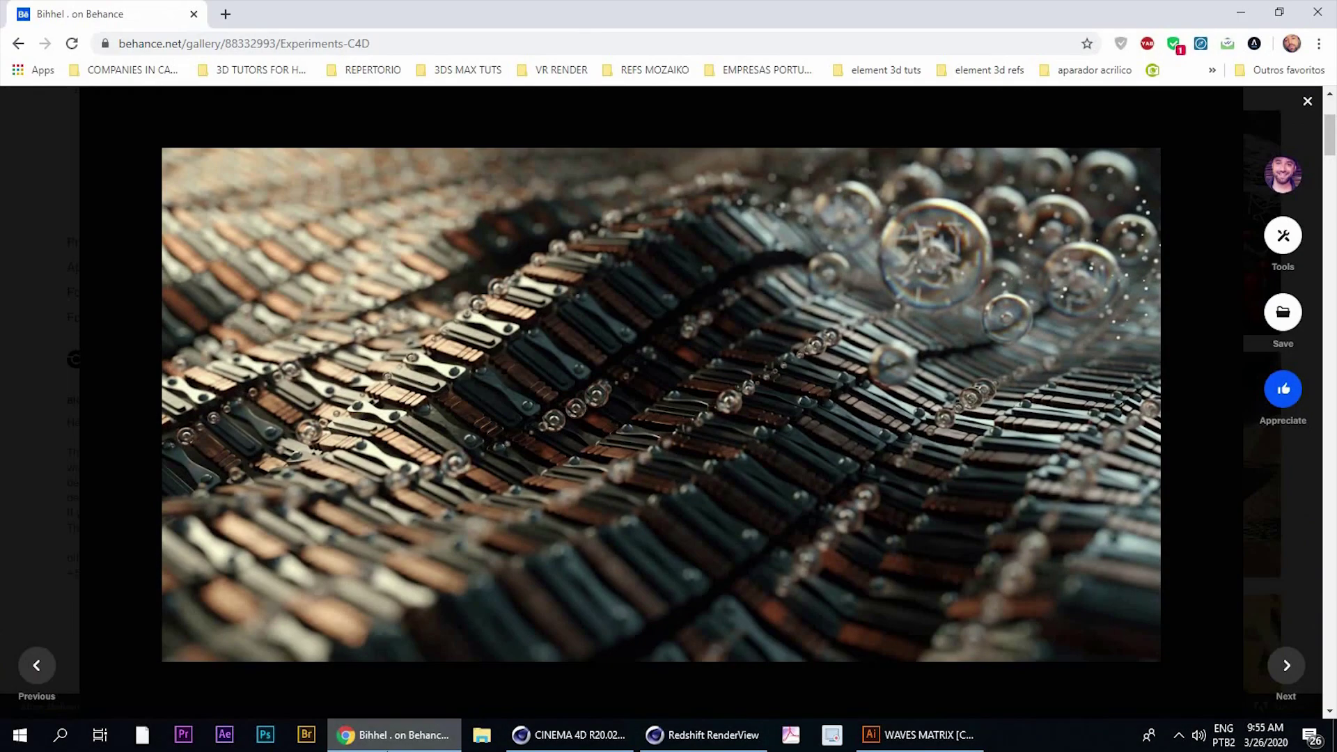
pyautogui.hotkey('alt', 'Tab')
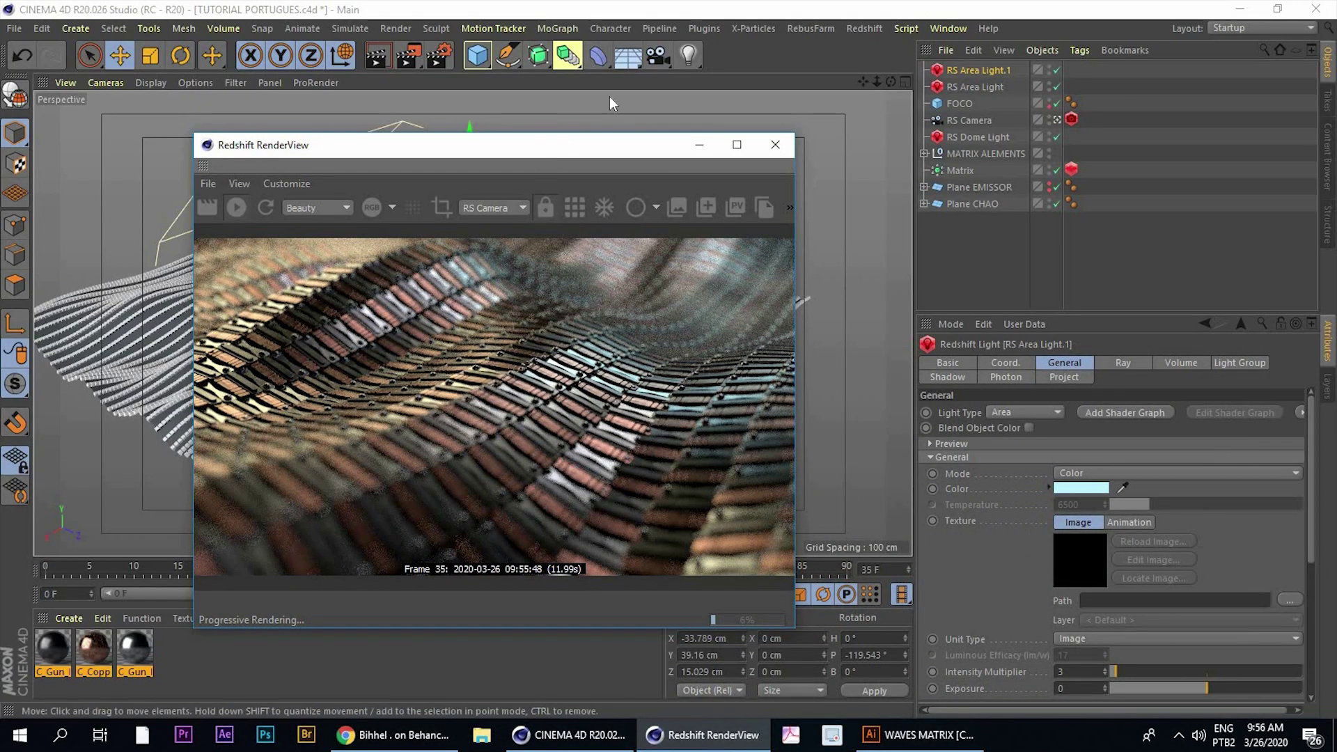
# Reposition the render preview, recheck the reference, and select the RS Dome Light
pyautogui.moveTo(561, 145); pyautogui.dragTo(628, 96)
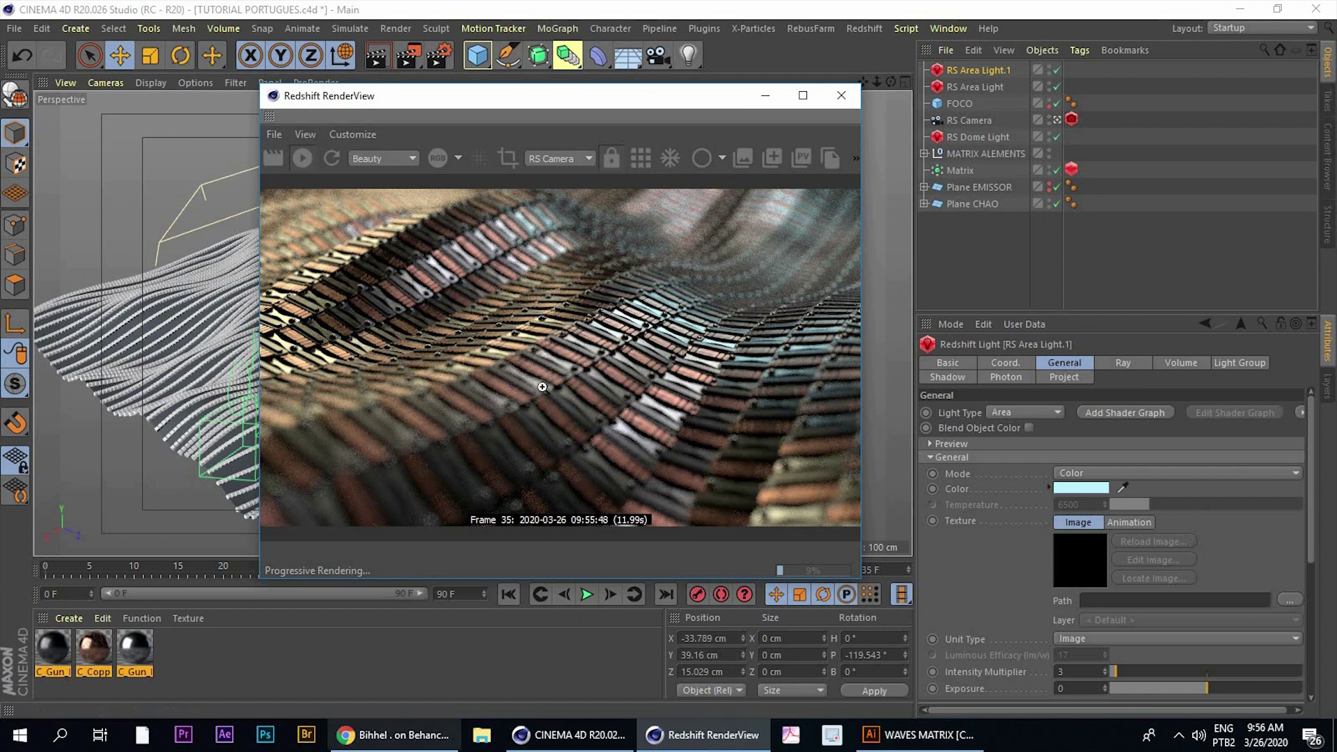
pyautogui.click(411, 736)
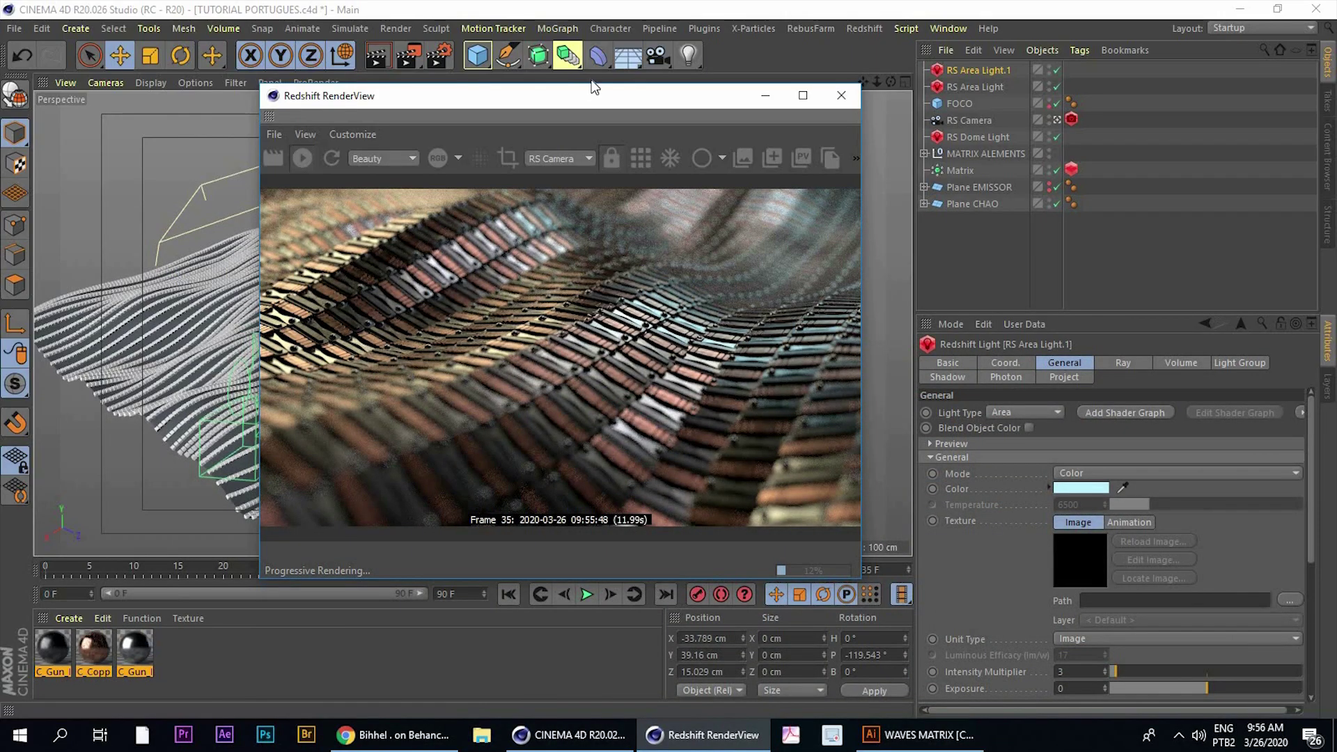
pyautogui.moveTo(617, 90); pyautogui.dragTo(644, 85)
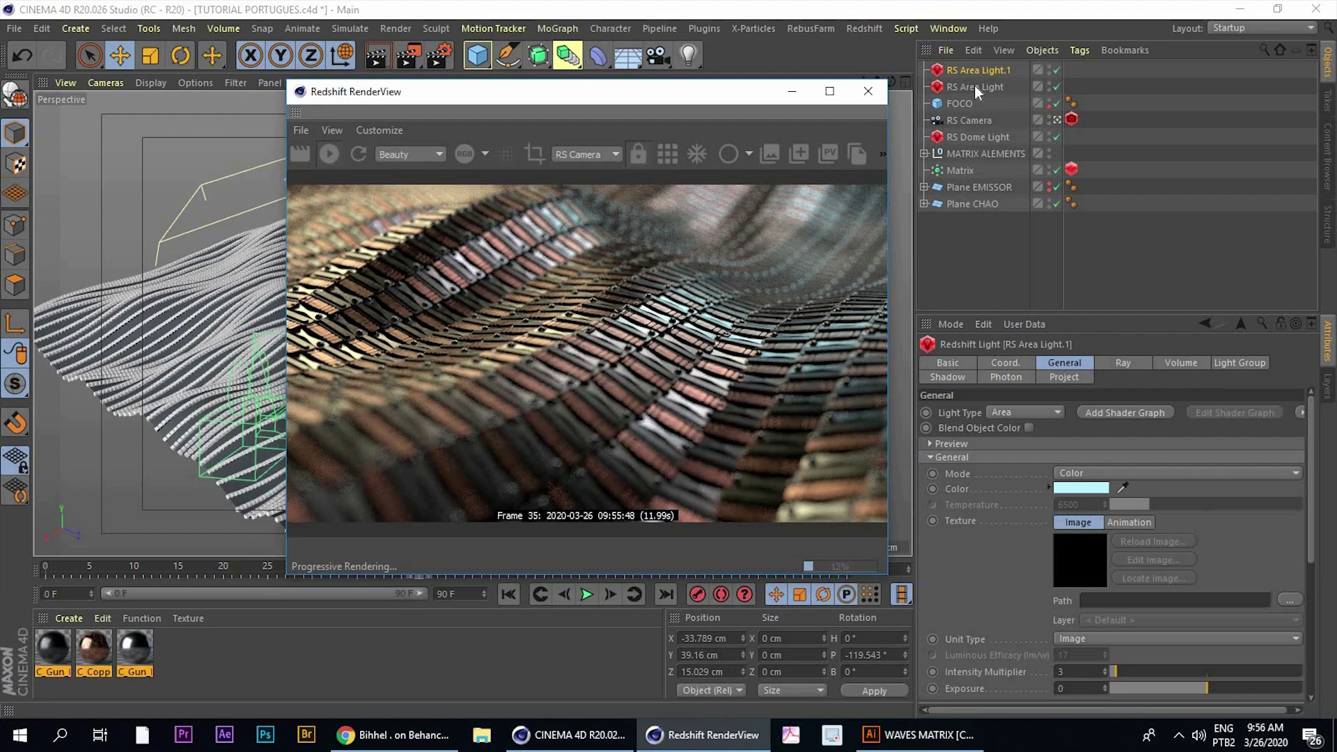
pyautogui.click(965, 137)
# Rotate the RS Dome Light to shift reflections across the wave, then undo it
pyautogui.moveTo(557, 91); pyautogui.dragTo(983, 95)
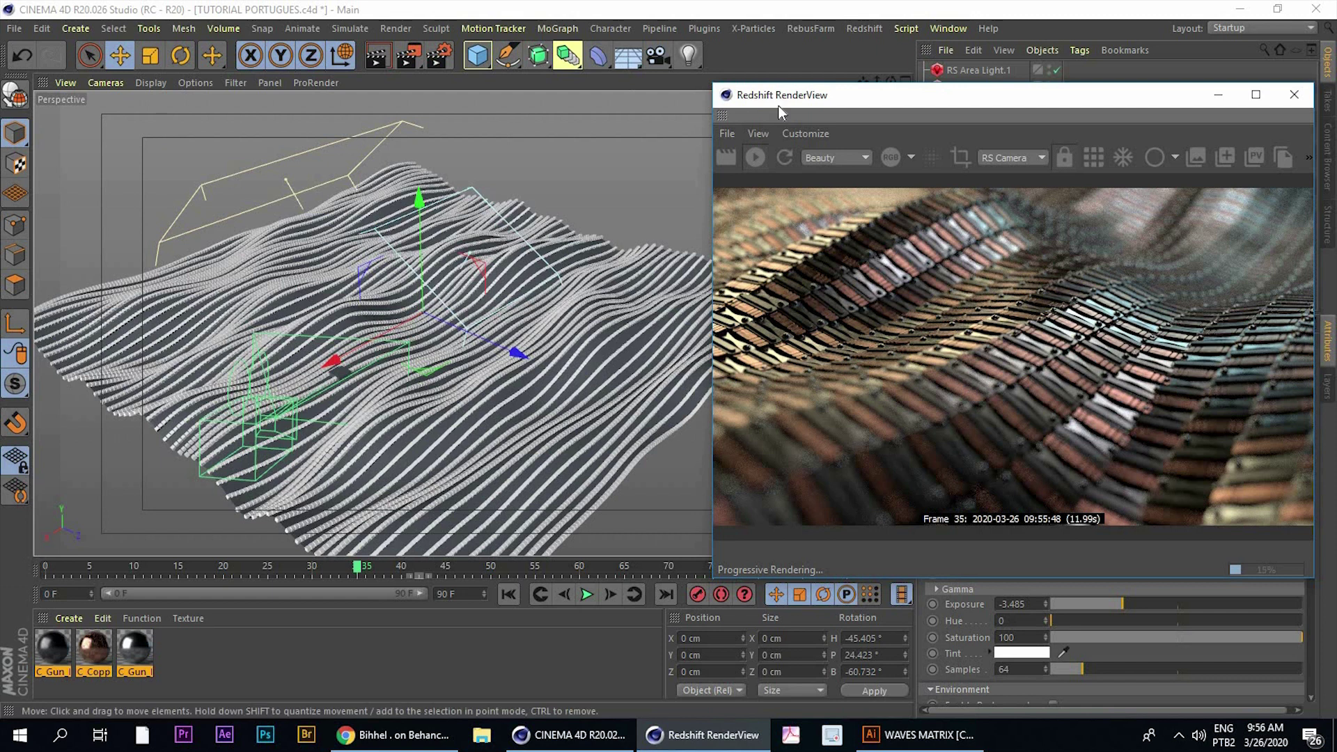
pyautogui.moveTo(778, 98); pyautogui.dragTo(722, 85)
pyautogui.click(182, 56)
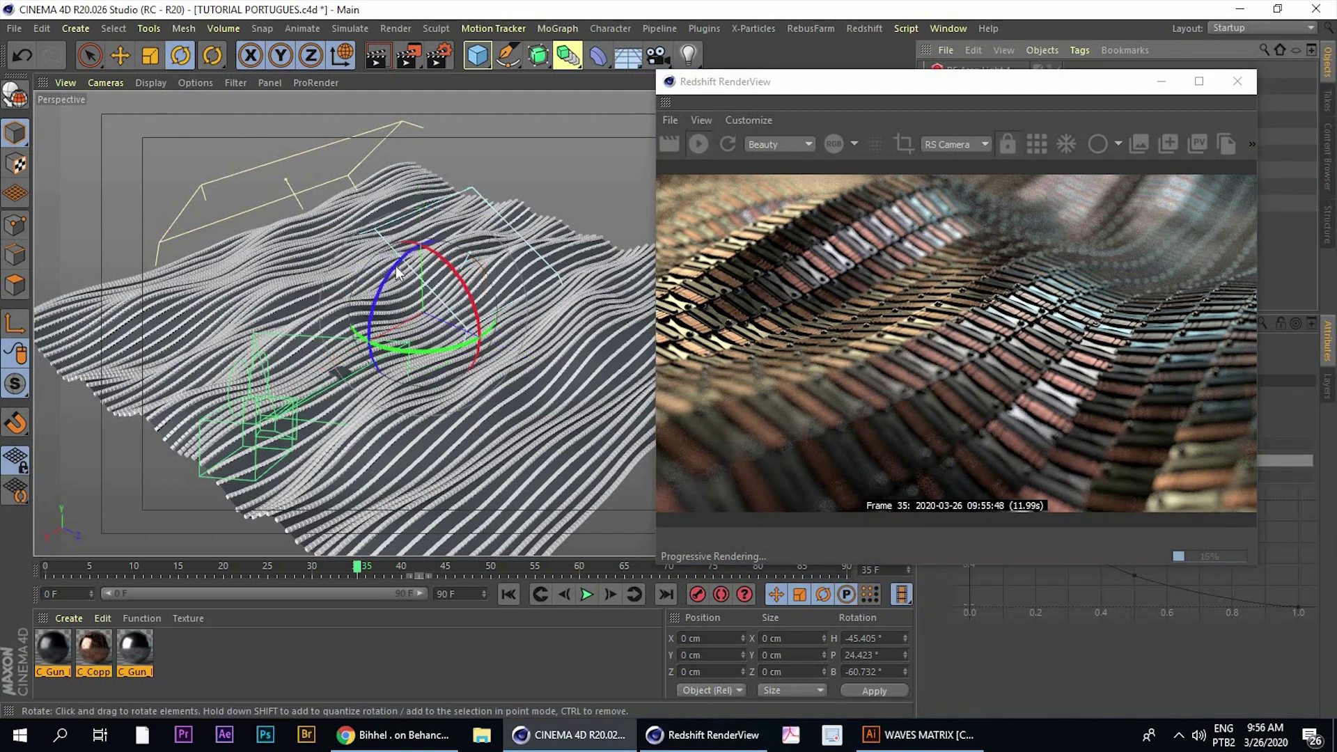
pyautogui.moveTo(400, 262); pyautogui.dragTo(415, 255)
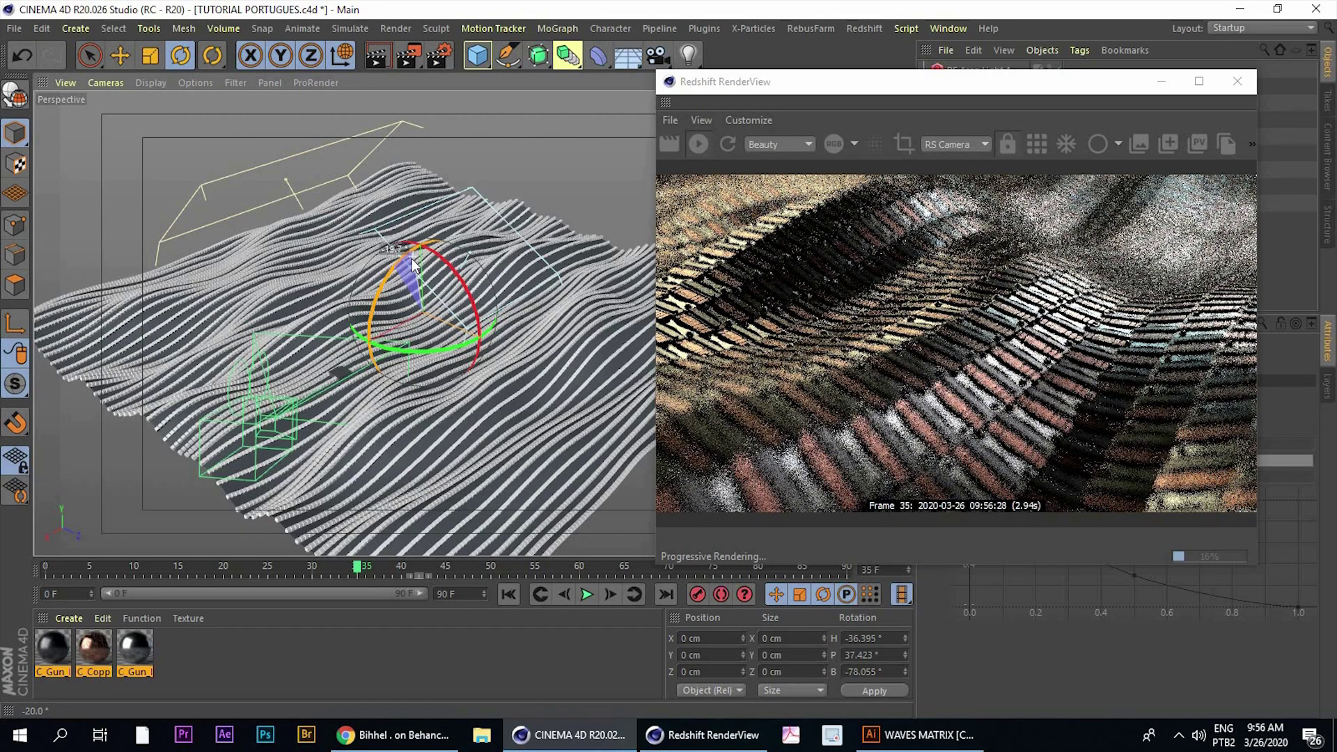
pyautogui.moveTo(412, 257)
pyautogui.mouseDown()
pyautogui.moveTo(450, 266)
pyautogui.moveTo(474, 318)
pyautogui.mouseUp()
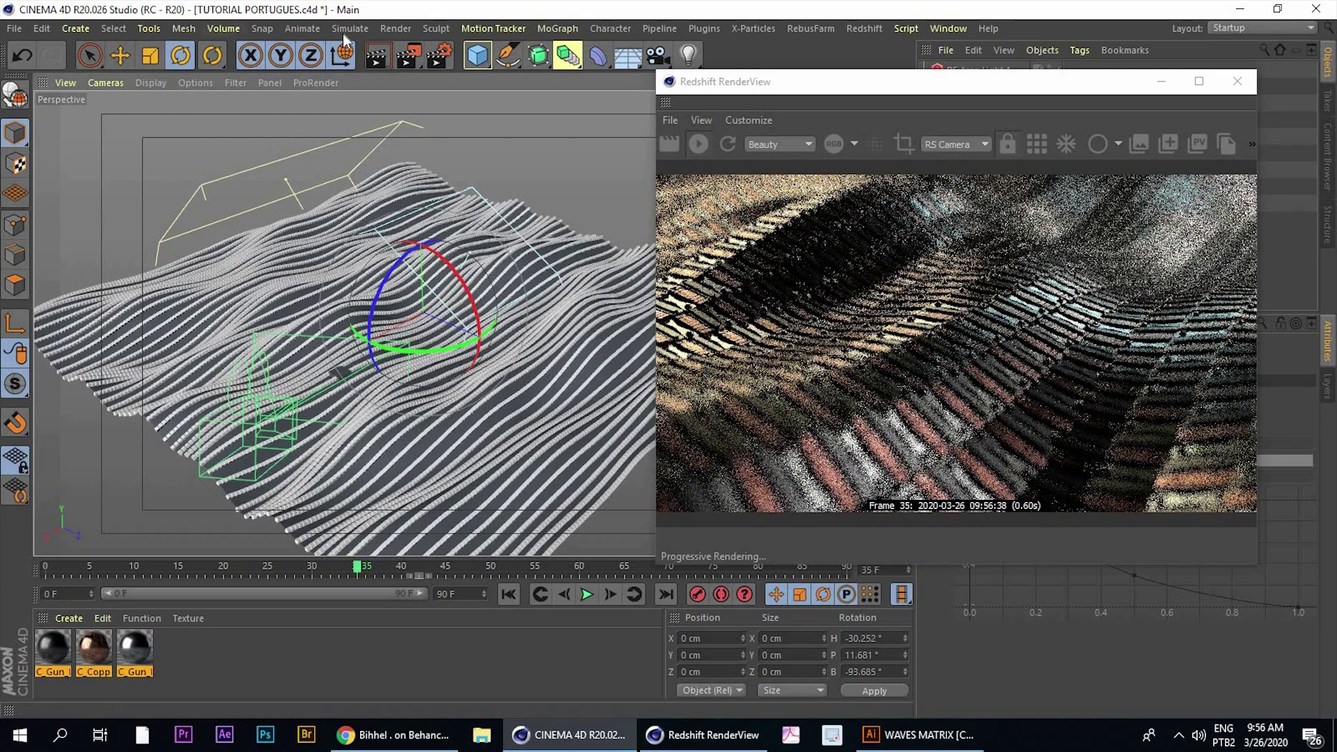
pyautogui.click(28, 59)
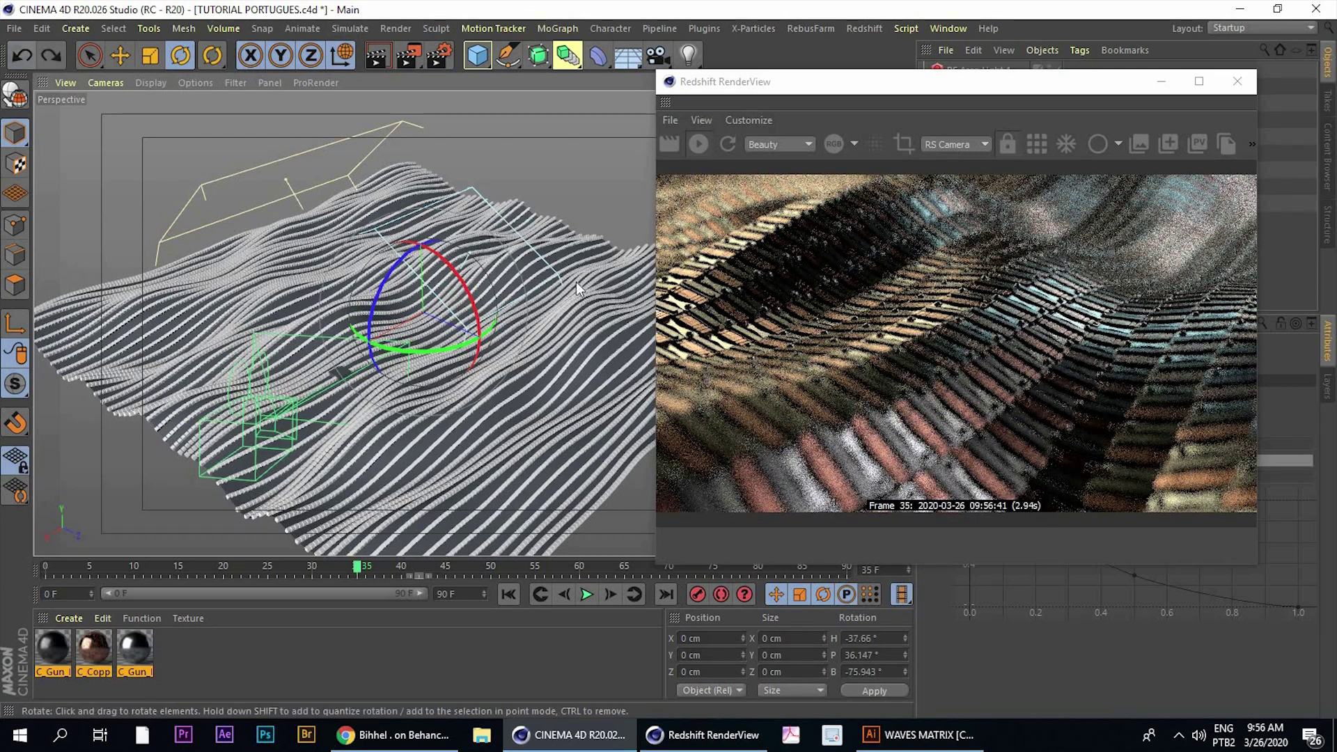
# Try another dome rotation, undo it, and turn an area light's heading instead
pyautogui.moveTo(447, 263); pyautogui.dragTo(429, 247)
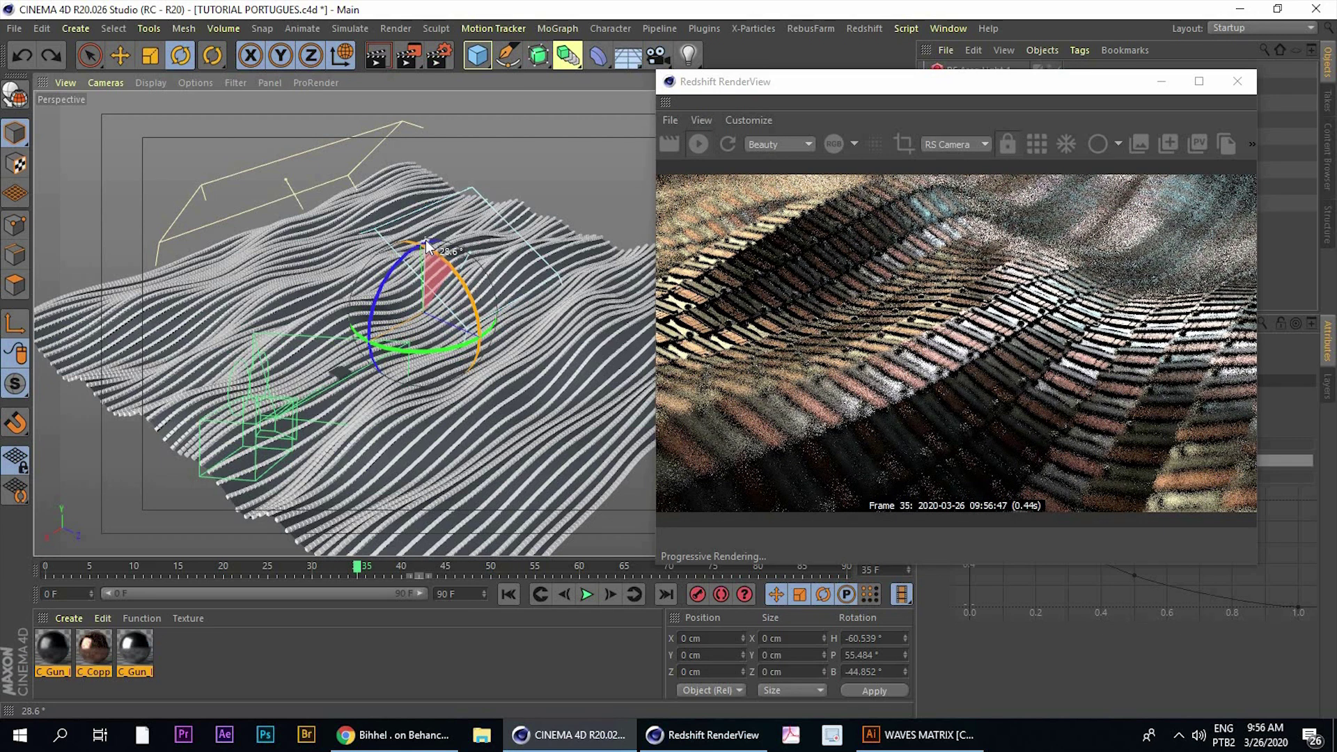
pyautogui.moveTo(425, 243); pyautogui.dragTo(422, 237)
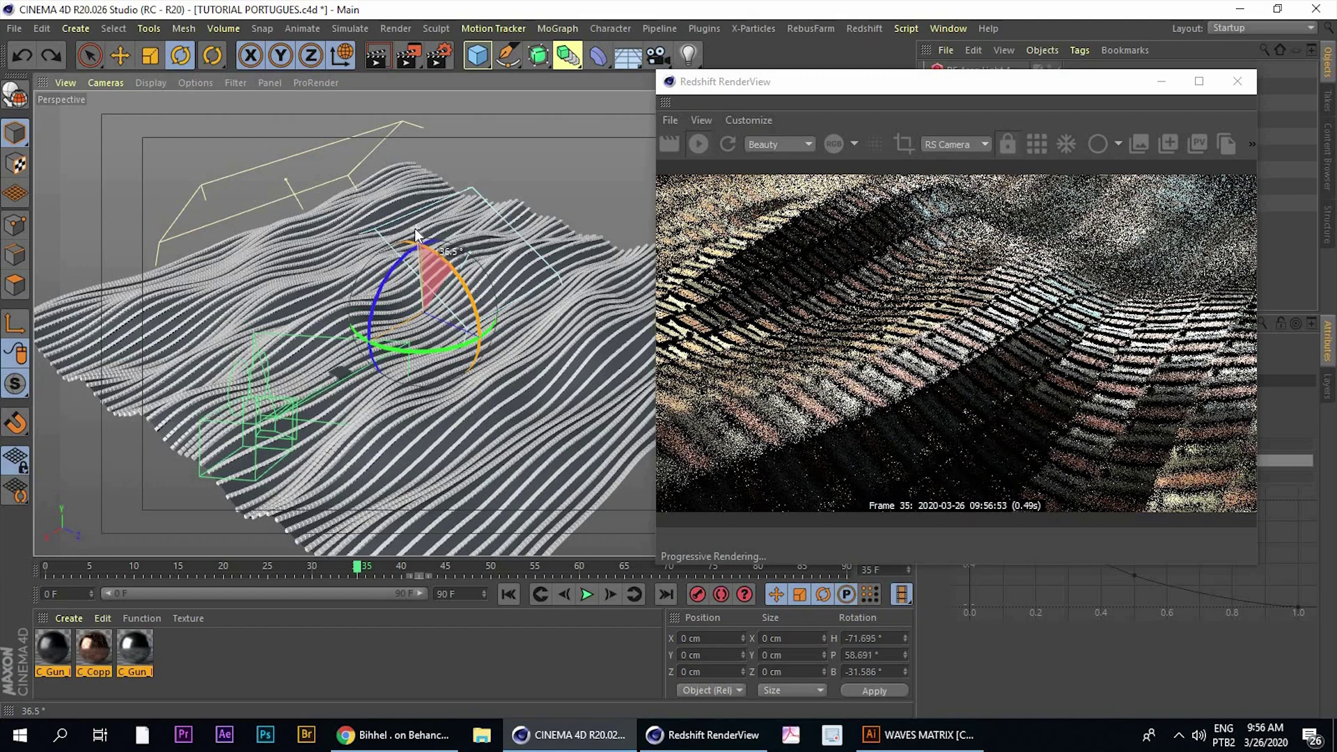
pyautogui.moveTo(418, 236); pyautogui.dragTo(406, 241)
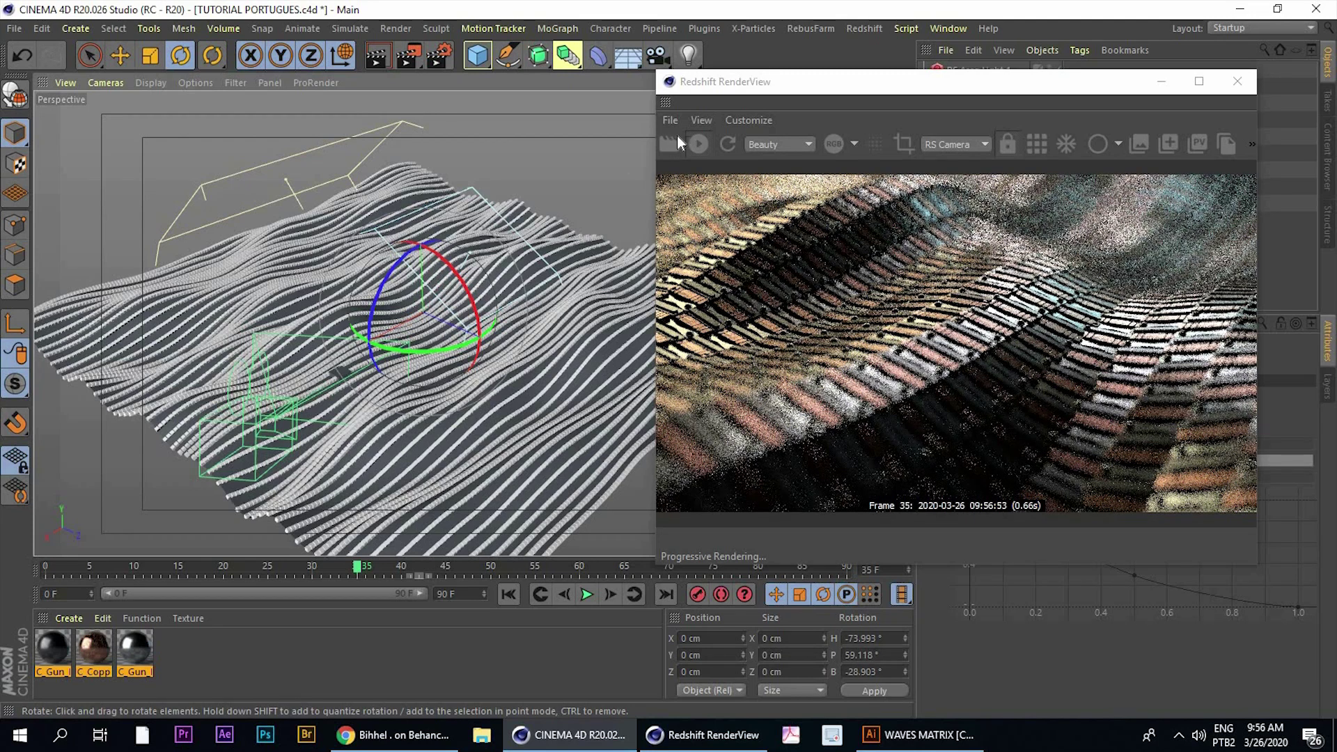
pyautogui.click(18, 60)
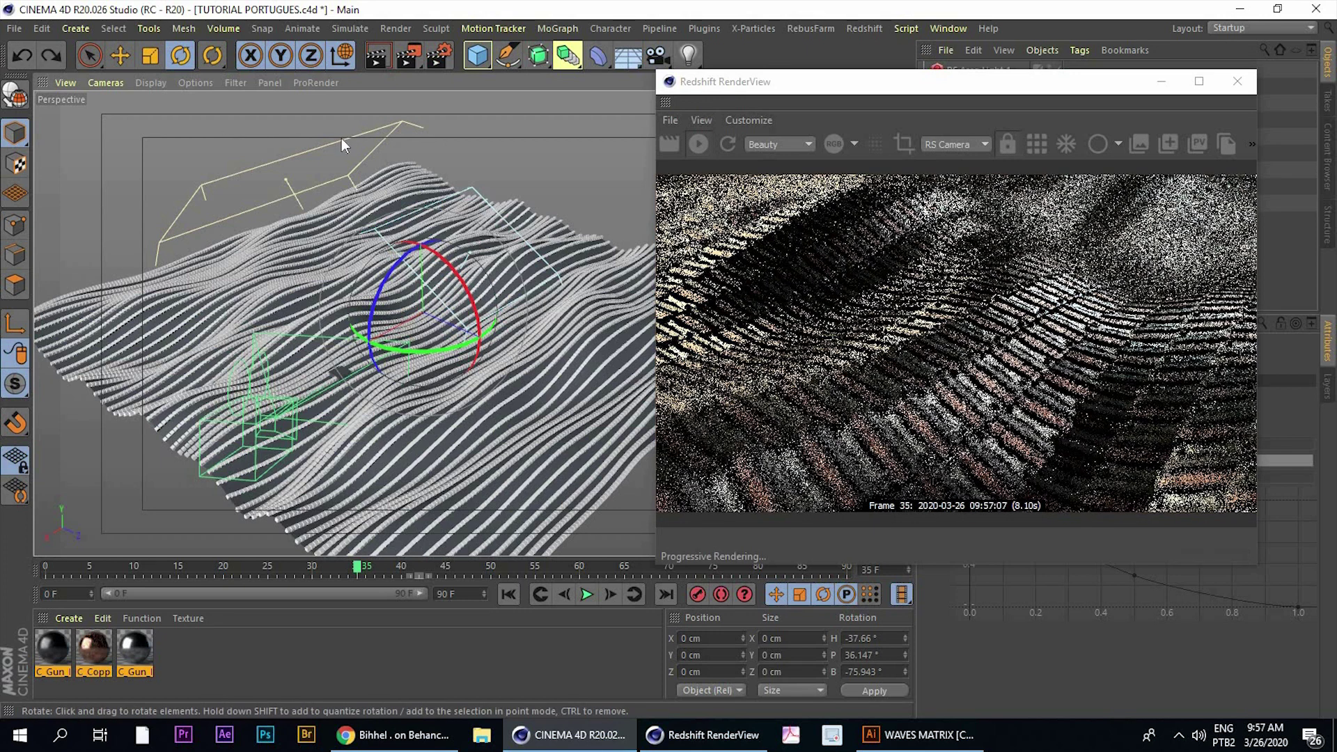
pyautogui.click(337, 145)
pyautogui.moveTo(245, 200); pyautogui.dragTo(307, 149)
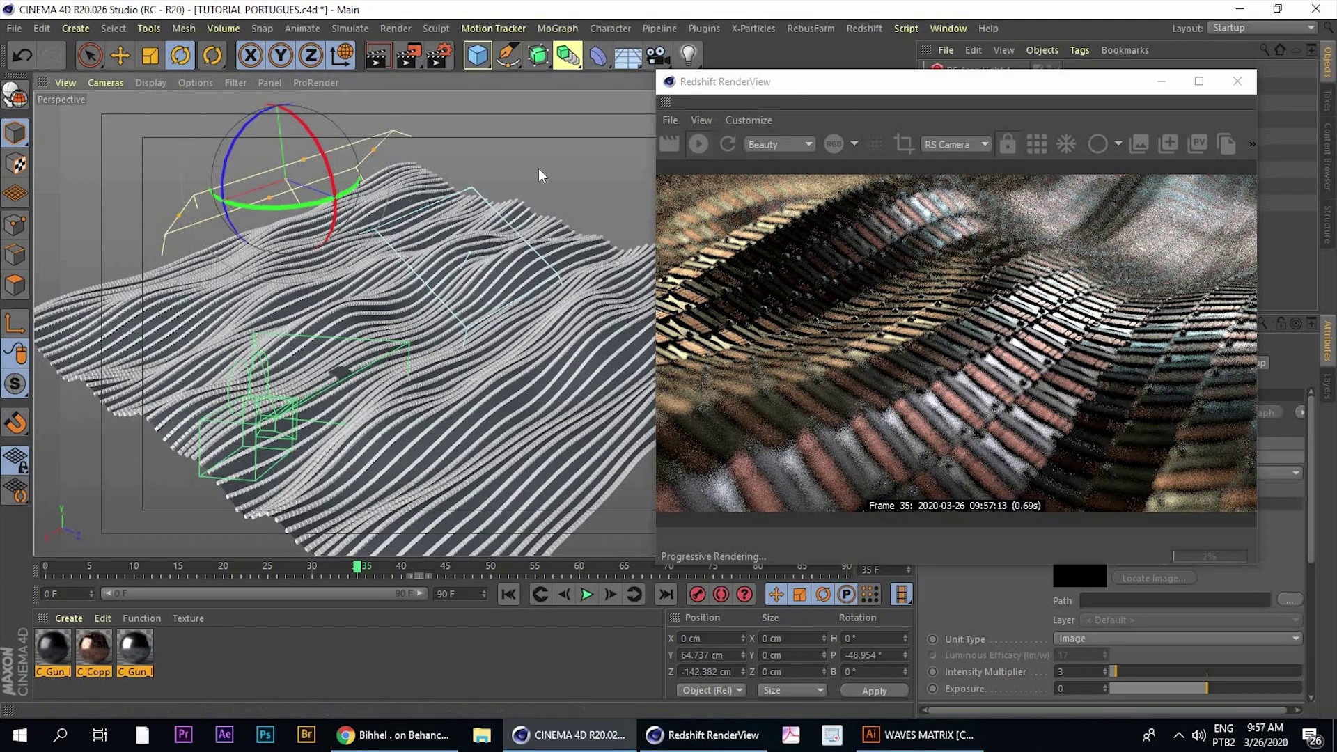
# Raise the cyan RS Area Light.1 above the wave to X -1.391 cm, Y 36.194 cm
pyautogui.moveTo(769, 86); pyautogui.dragTo(861, 104)
pyautogui.keyDown('alt'); pyautogui.moveTo(479, 196); pyautogui.dragTo(483, 184); pyautogui.keyUp('alt')
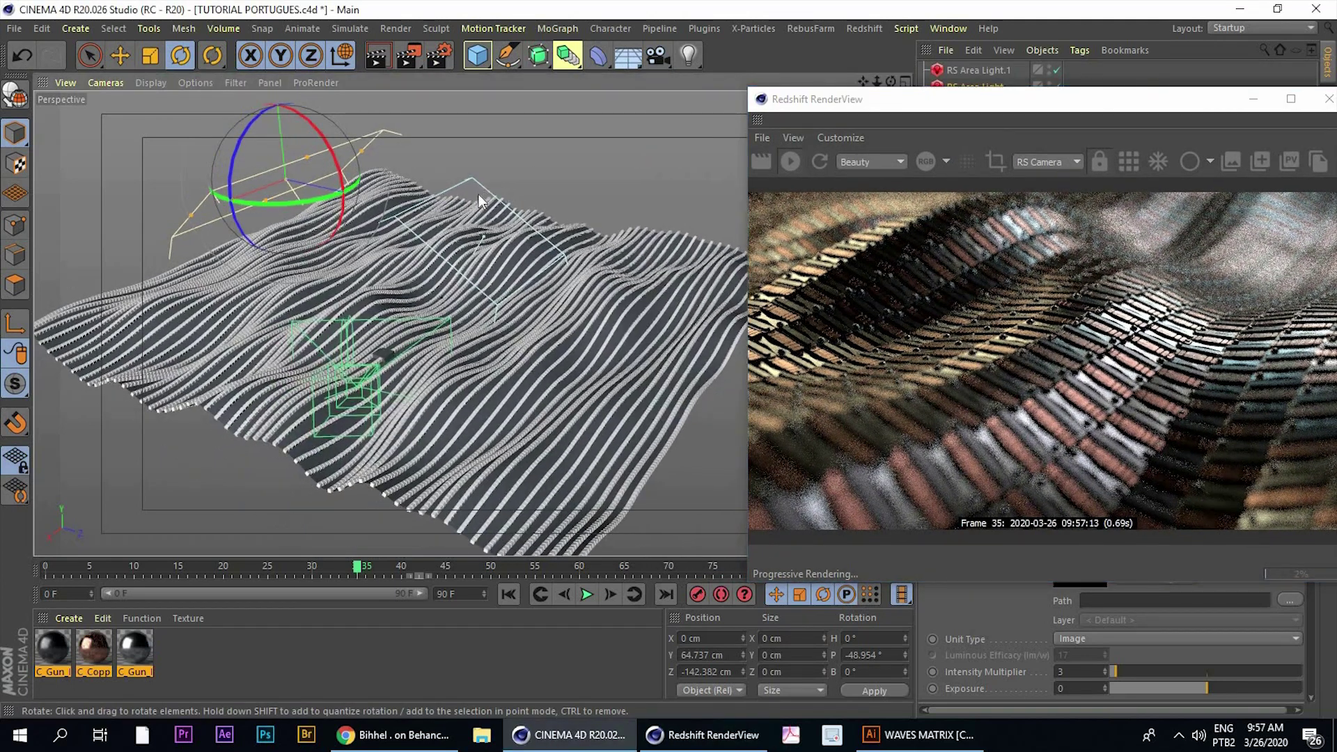
pyautogui.click(479, 189)
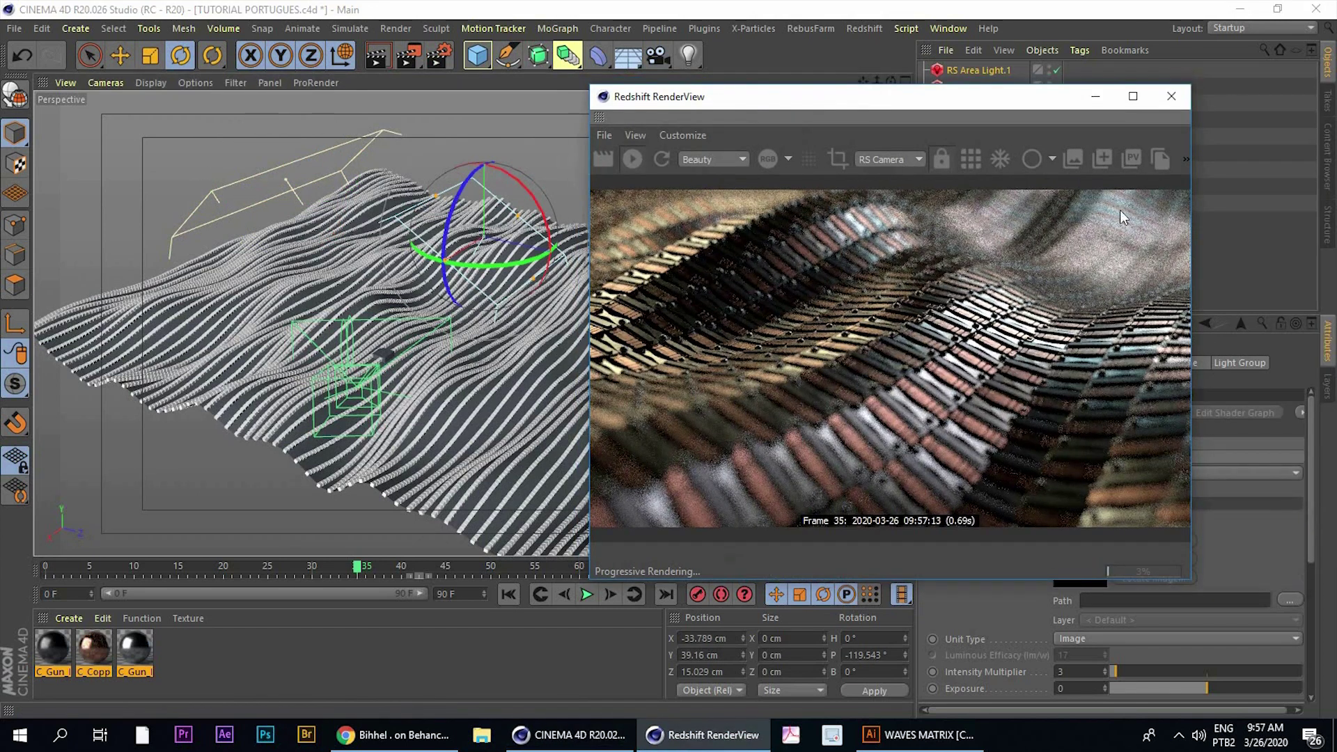
pyautogui.moveTo(475, 232)
pyautogui.keyDown('alt'); pyautogui.mouseDown()
pyautogui.moveTo(500, 238)
pyautogui.moveTo(444, 212)
pyautogui.mouseUp(); pyautogui.keyUp('alt')
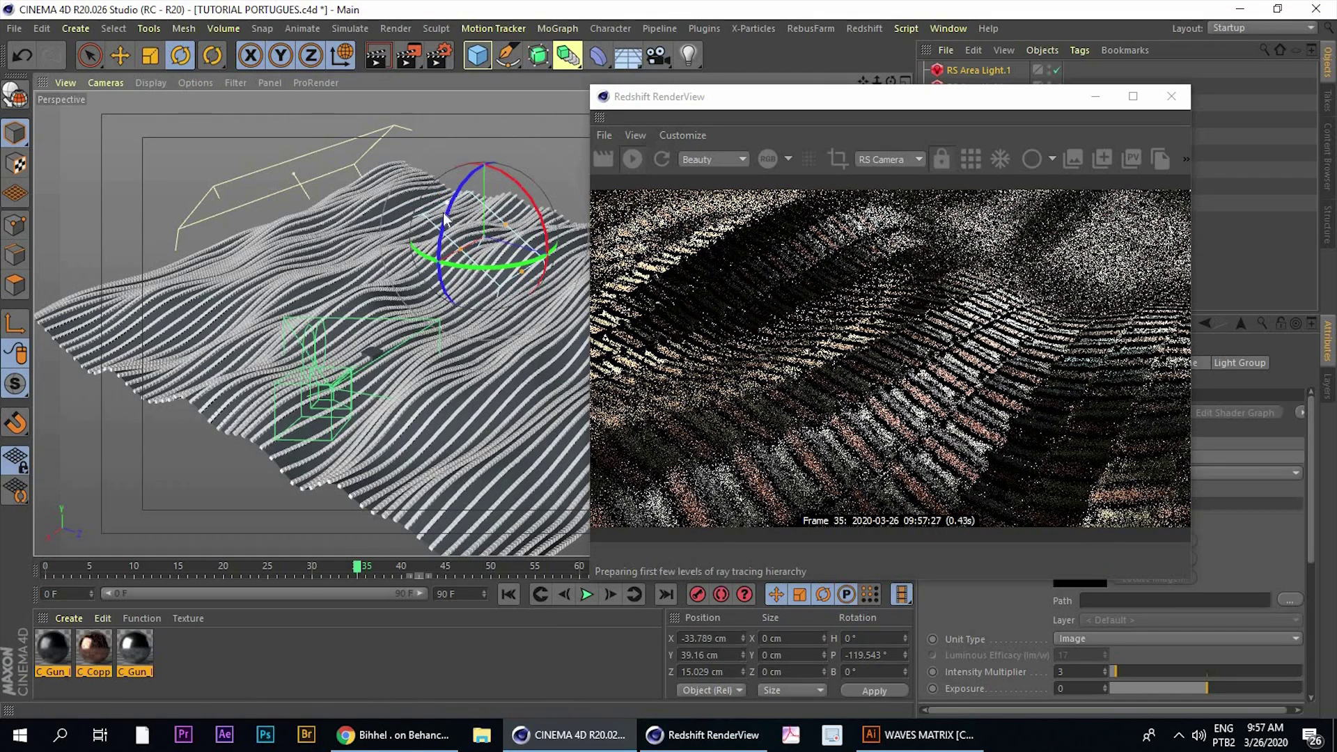
pyautogui.click(120, 56)
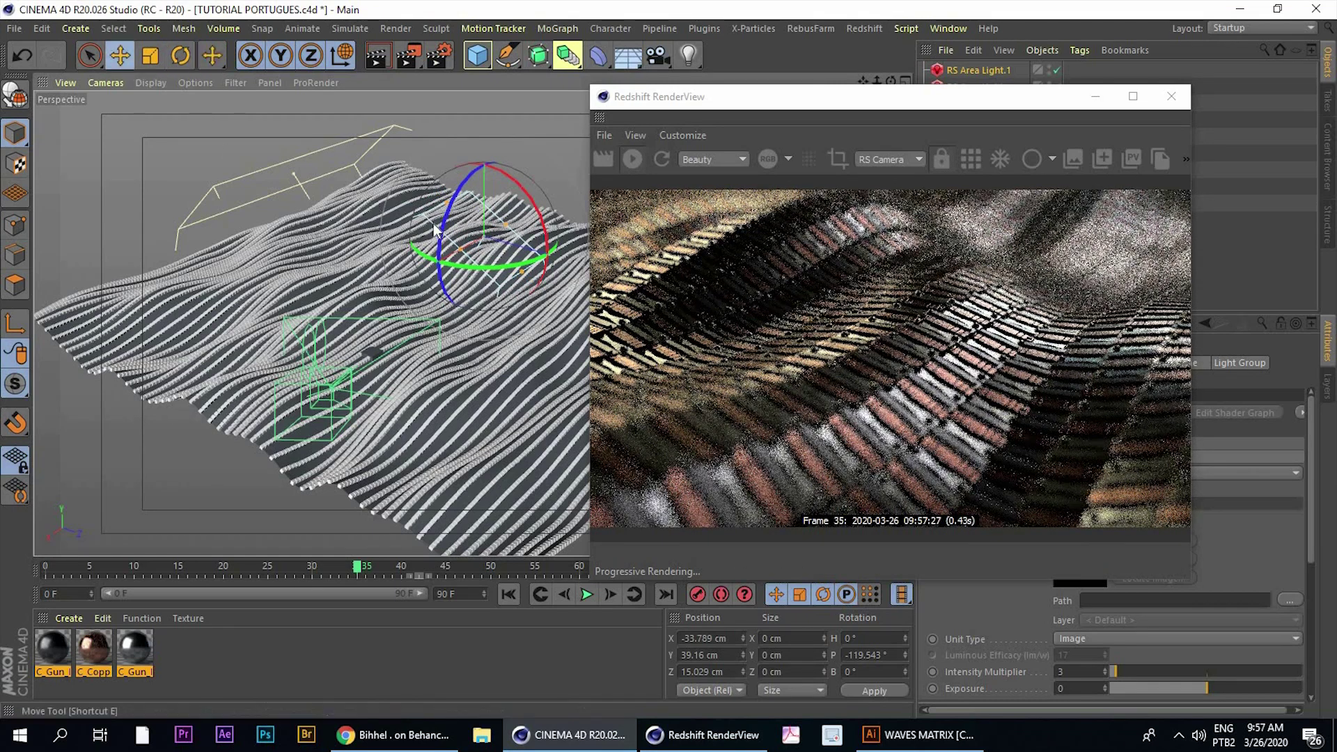
pyautogui.moveTo(433, 223)
pyautogui.keyDown('alt'); pyautogui.mouseDown()
pyautogui.moveTo(395, 265)
pyautogui.moveTo(430, 282)
pyautogui.moveTo(441, 184)
pyautogui.mouseUp(); pyautogui.keyUp('alt')
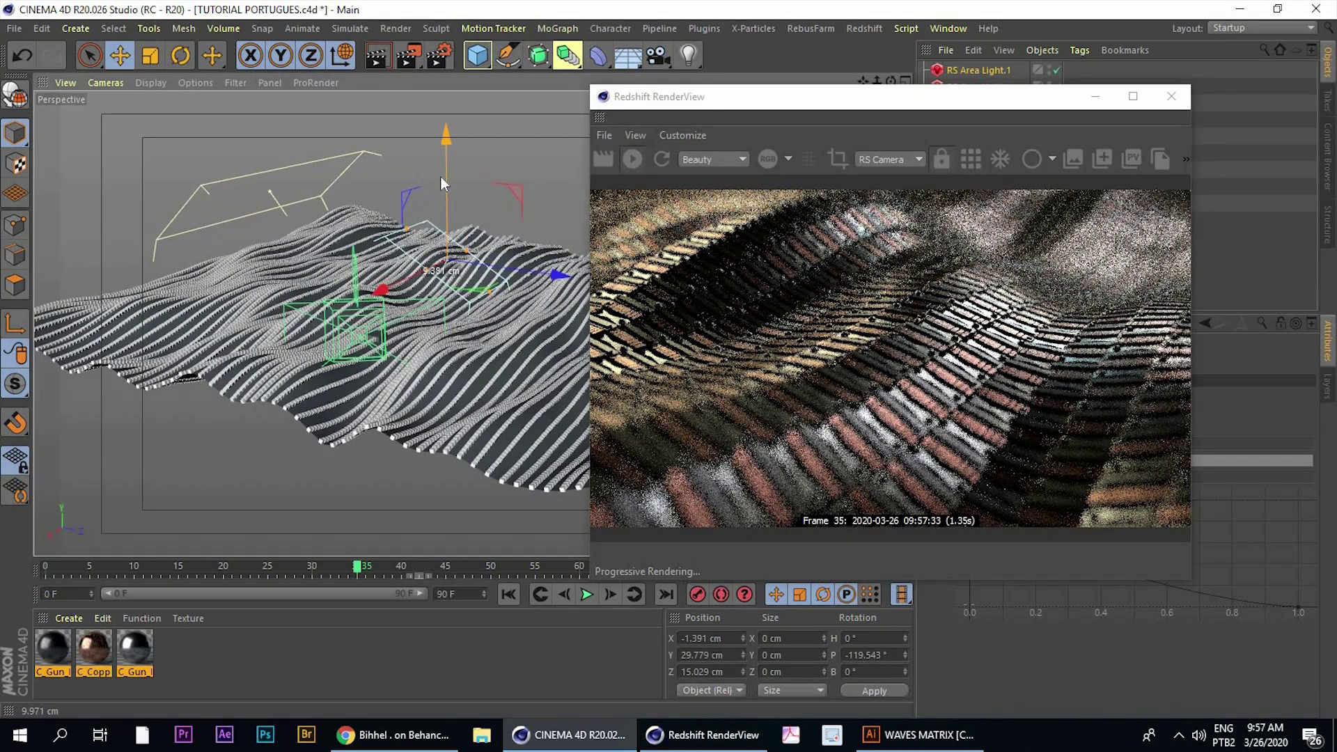
pyautogui.moveTo(441, 177); pyautogui.dragTo(447, 167)
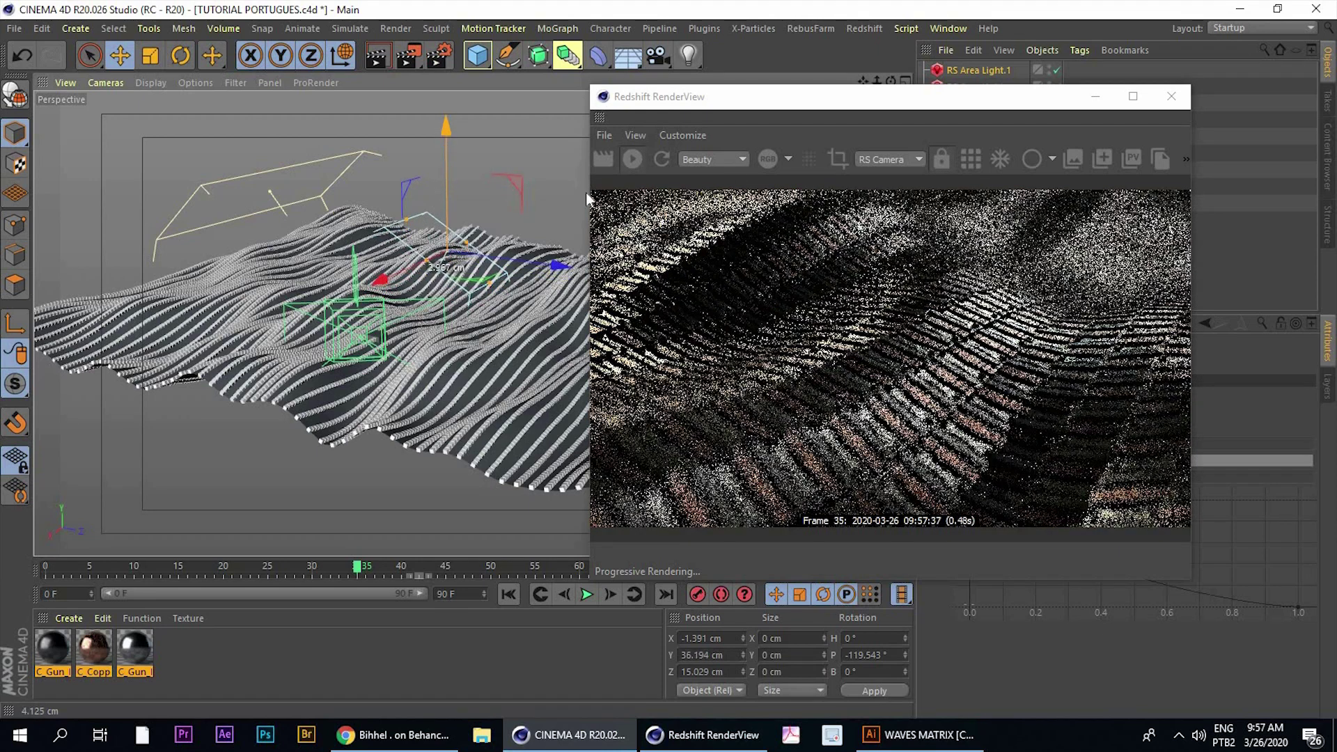
pyautogui.moveTo(412, 229); pyautogui.dragTo(416, 231)
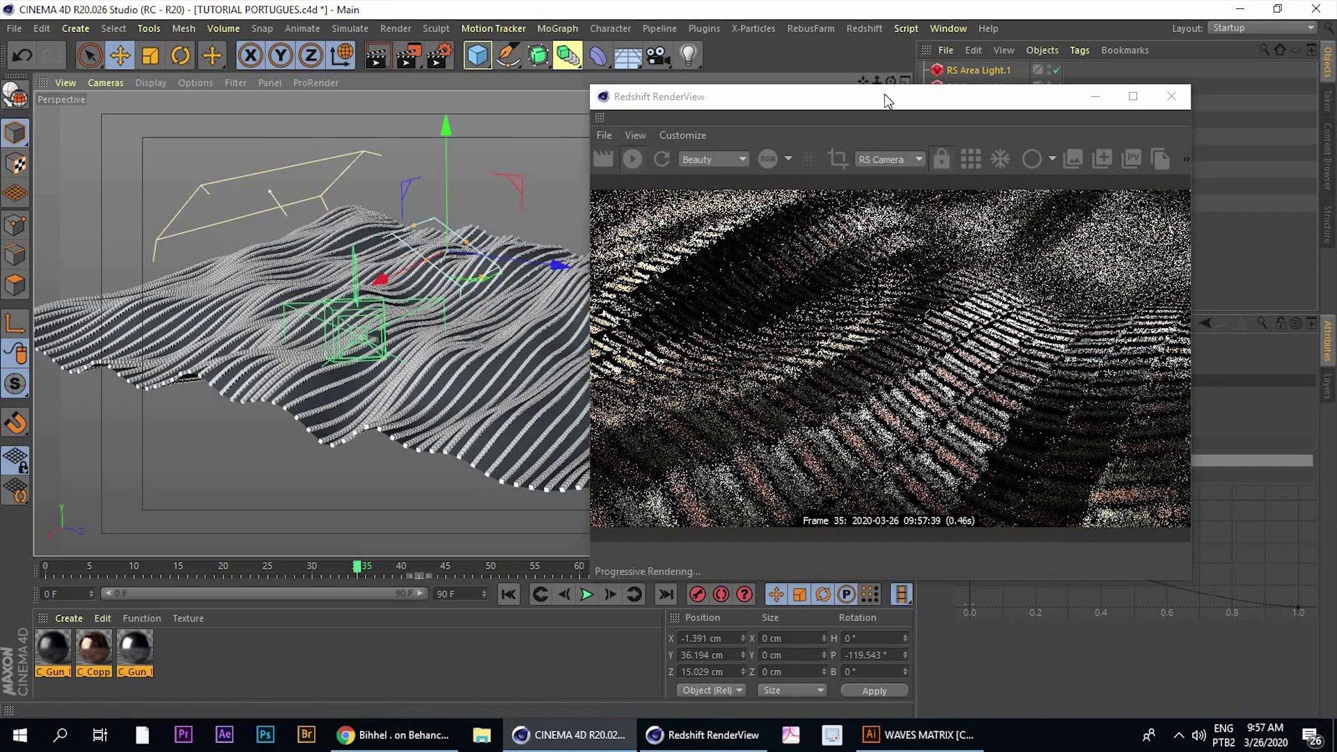
pyautogui.moveTo(696, 96); pyautogui.dragTo(241, 59)
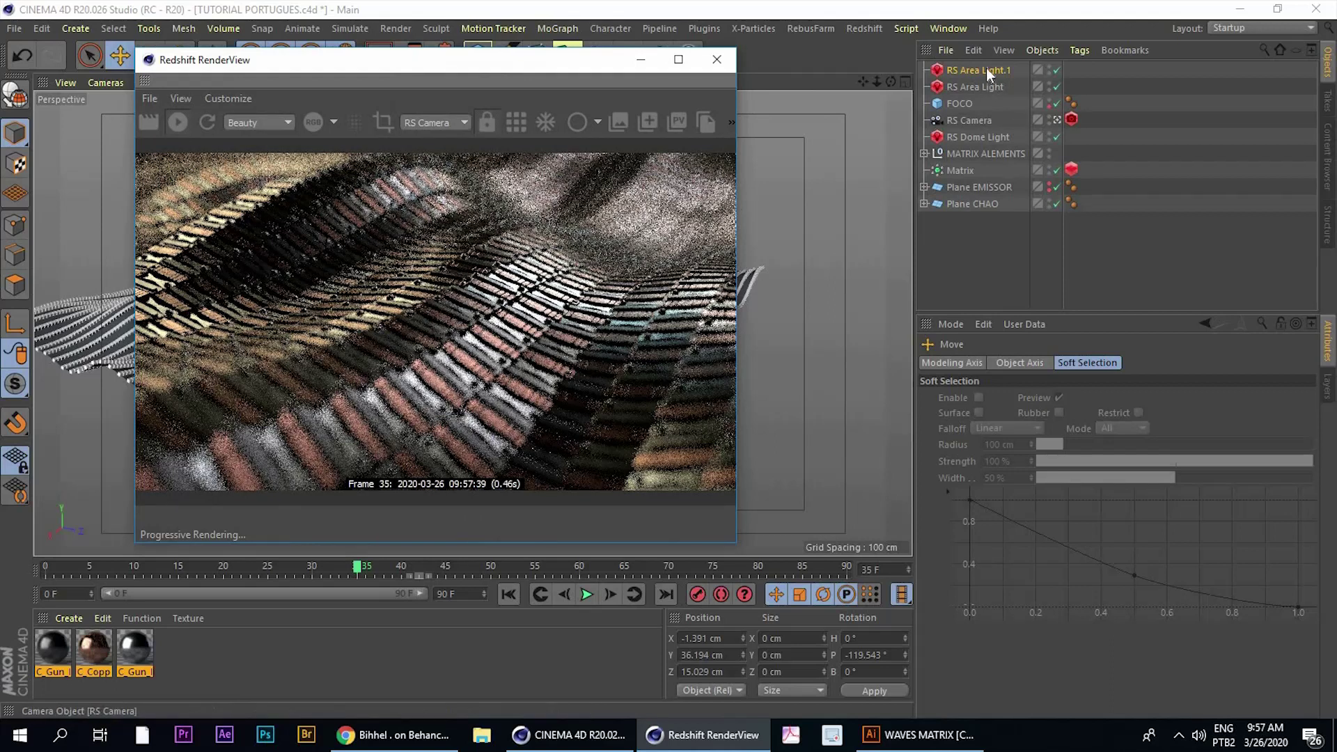
# Set RS Area Light.1 intensity to 5 and colour to pale cyan (hue 190°, saturation 17%)
pyautogui.click(1060, 671)
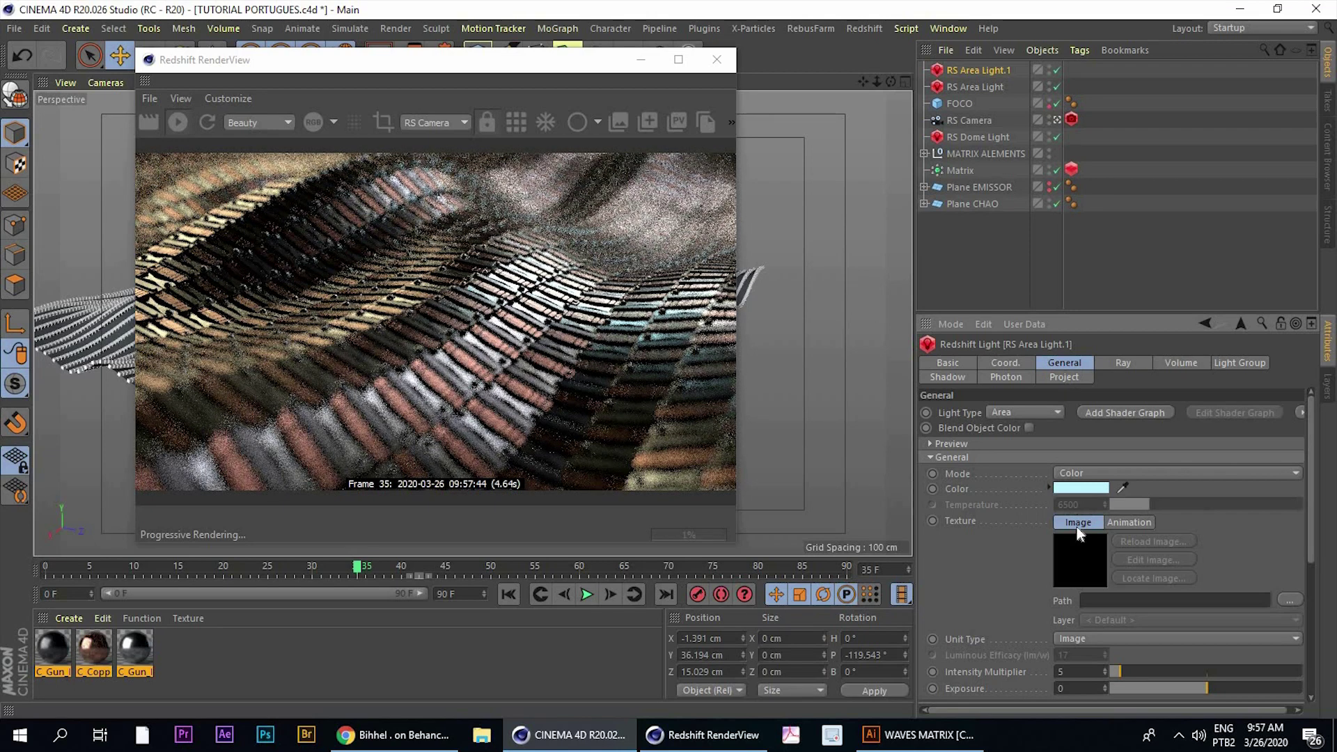
pyautogui.click(1081, 488)
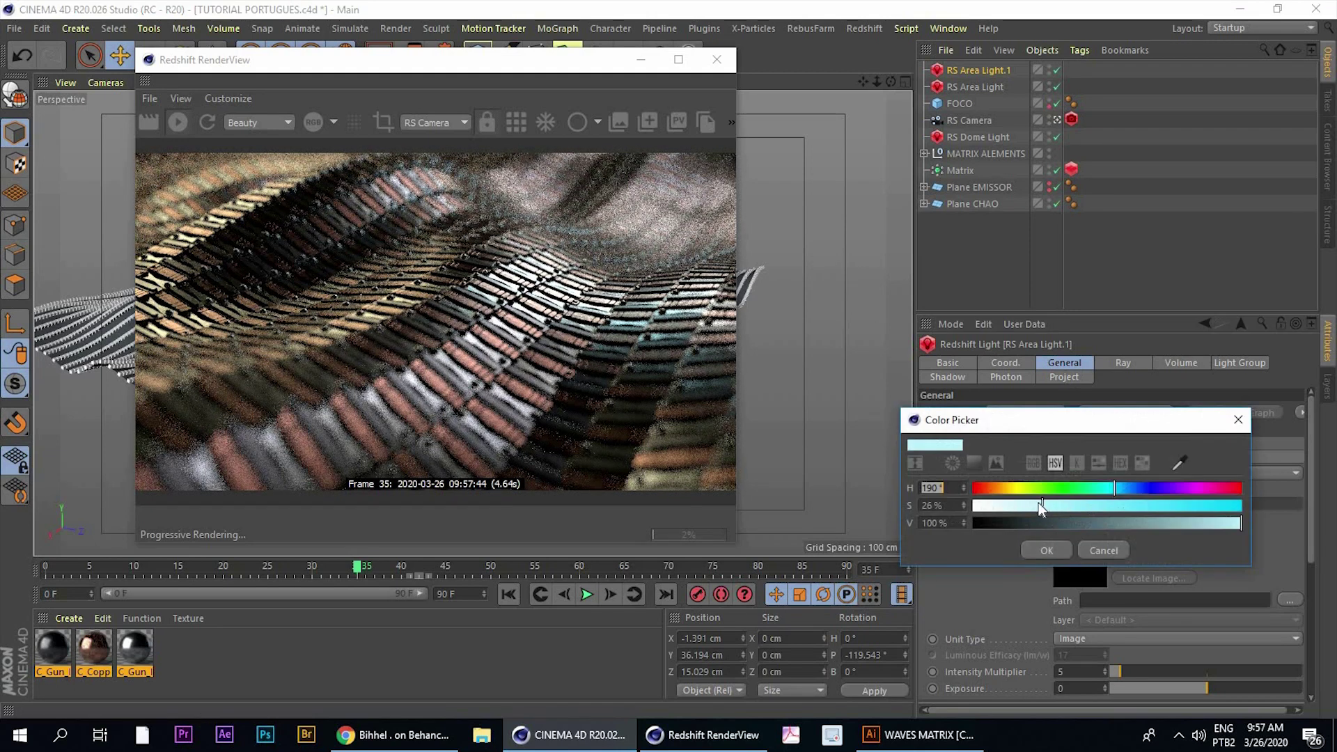
pyautogui.click(1045, 549)
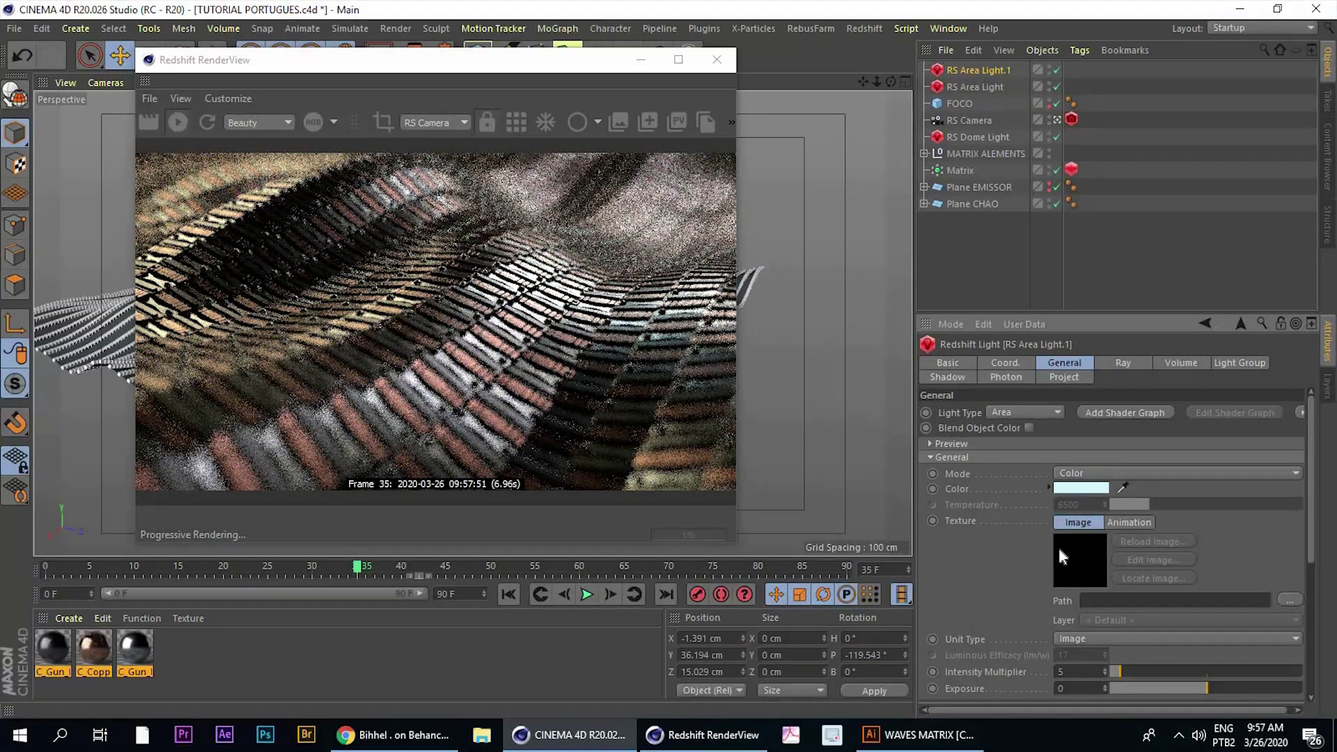
pyautogui.click(1079, 488)
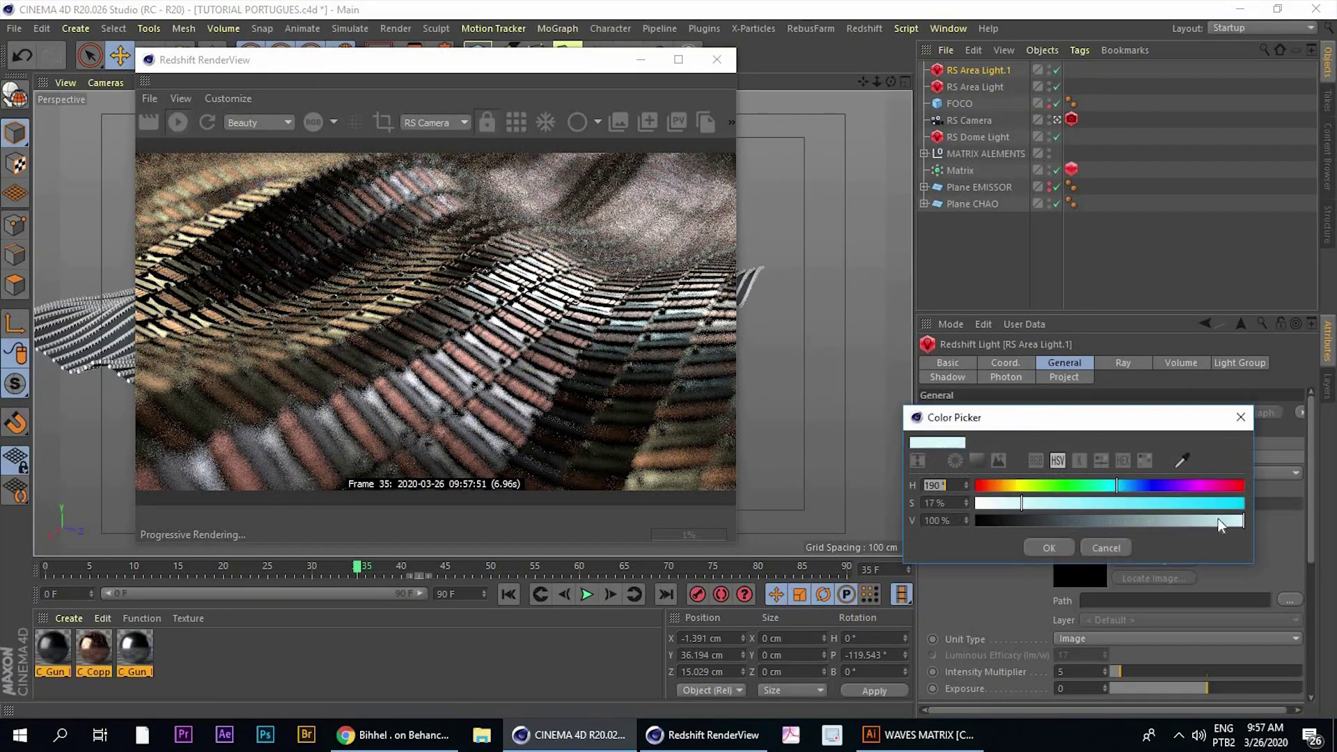
pyautogui.click(1050, 549)
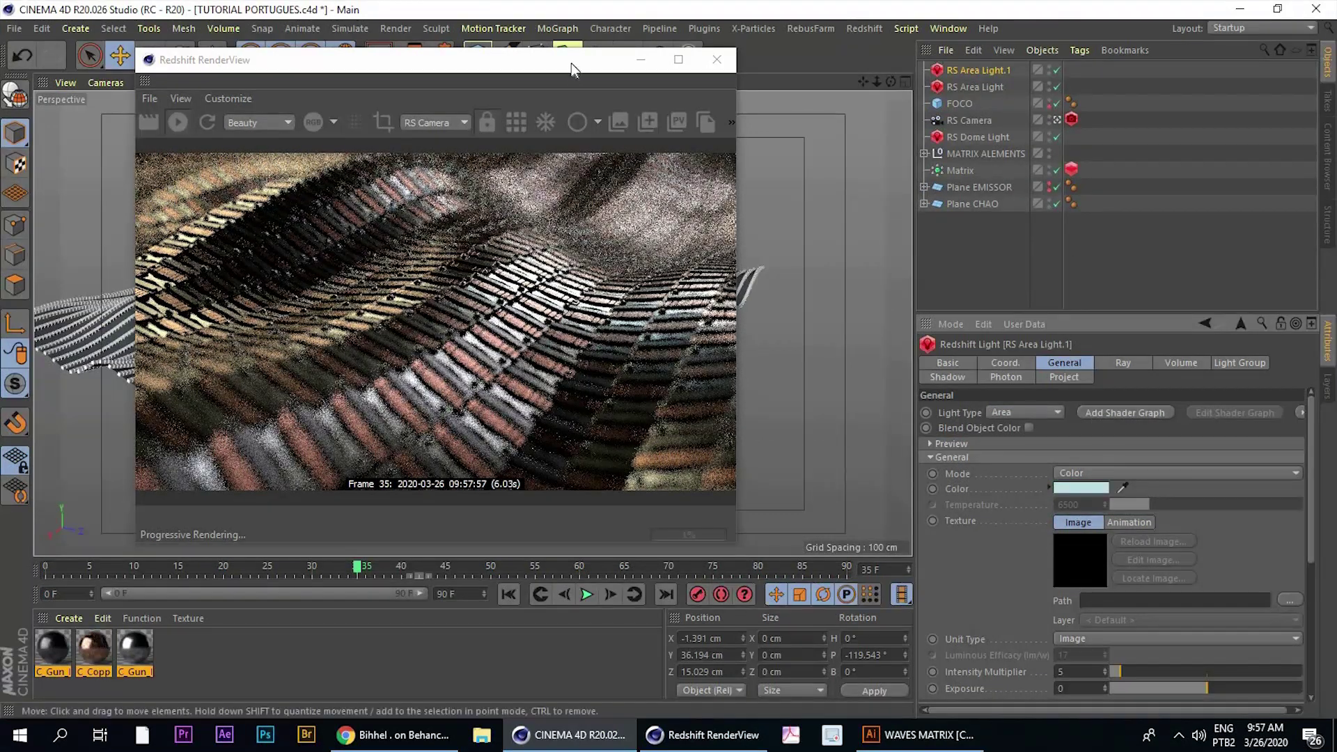
pyautogui.moveTo(488, 60); pyautogui.dragTo(651, 88)
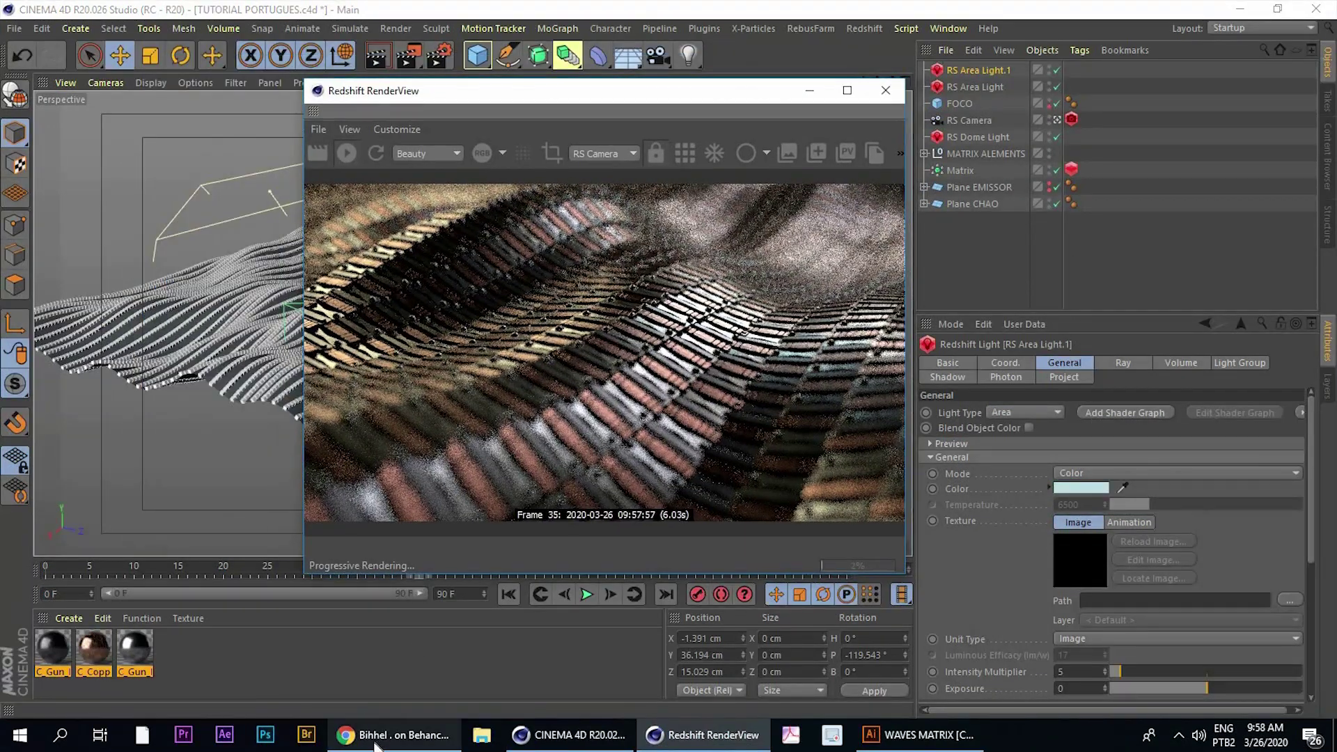
pyautogui.click(373, 736)
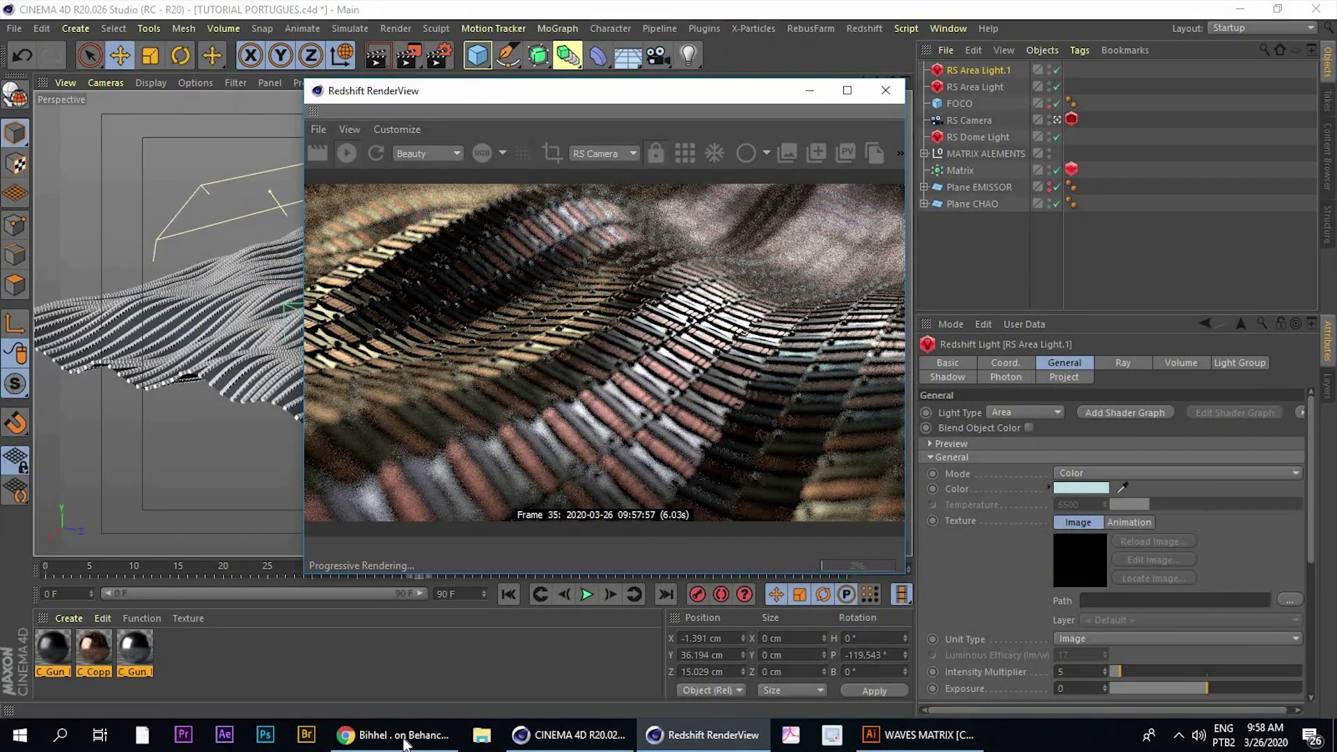
pyautogui.click(404, 740)
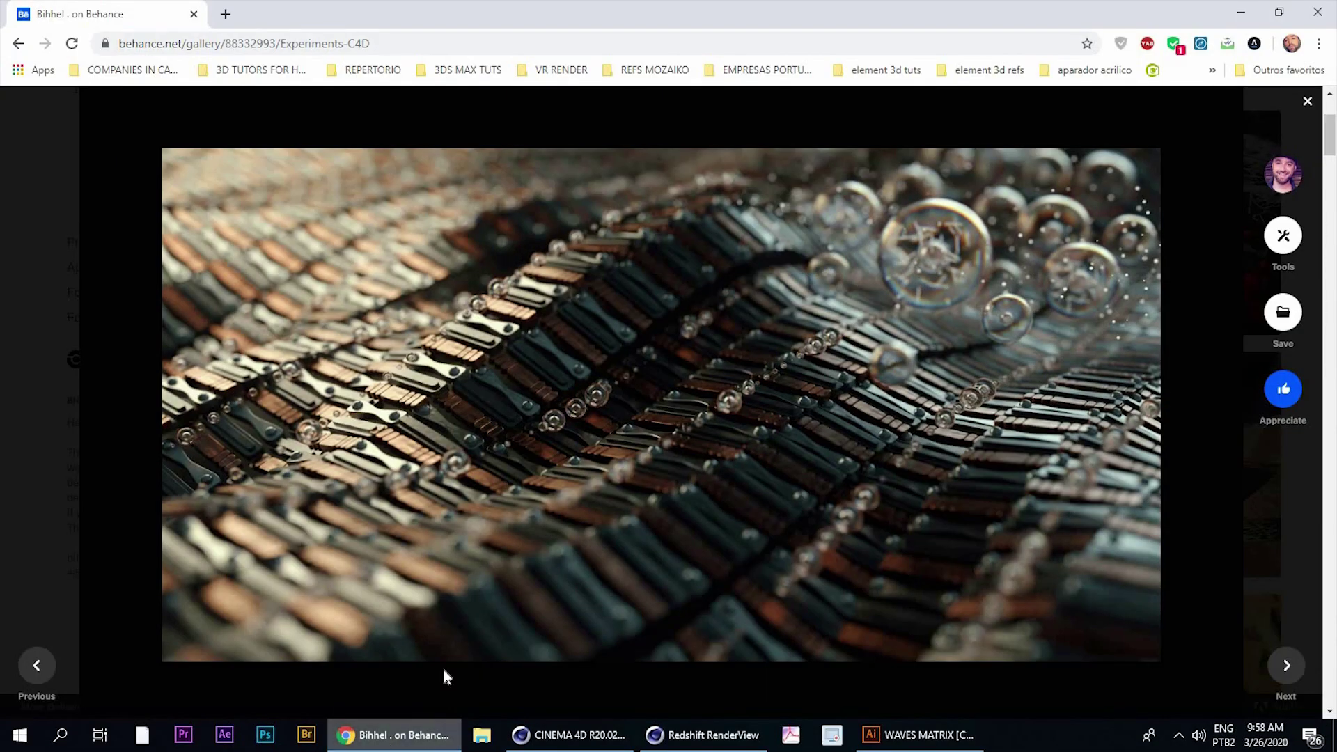
pyautogui.hotkey('alt', 'Tab')
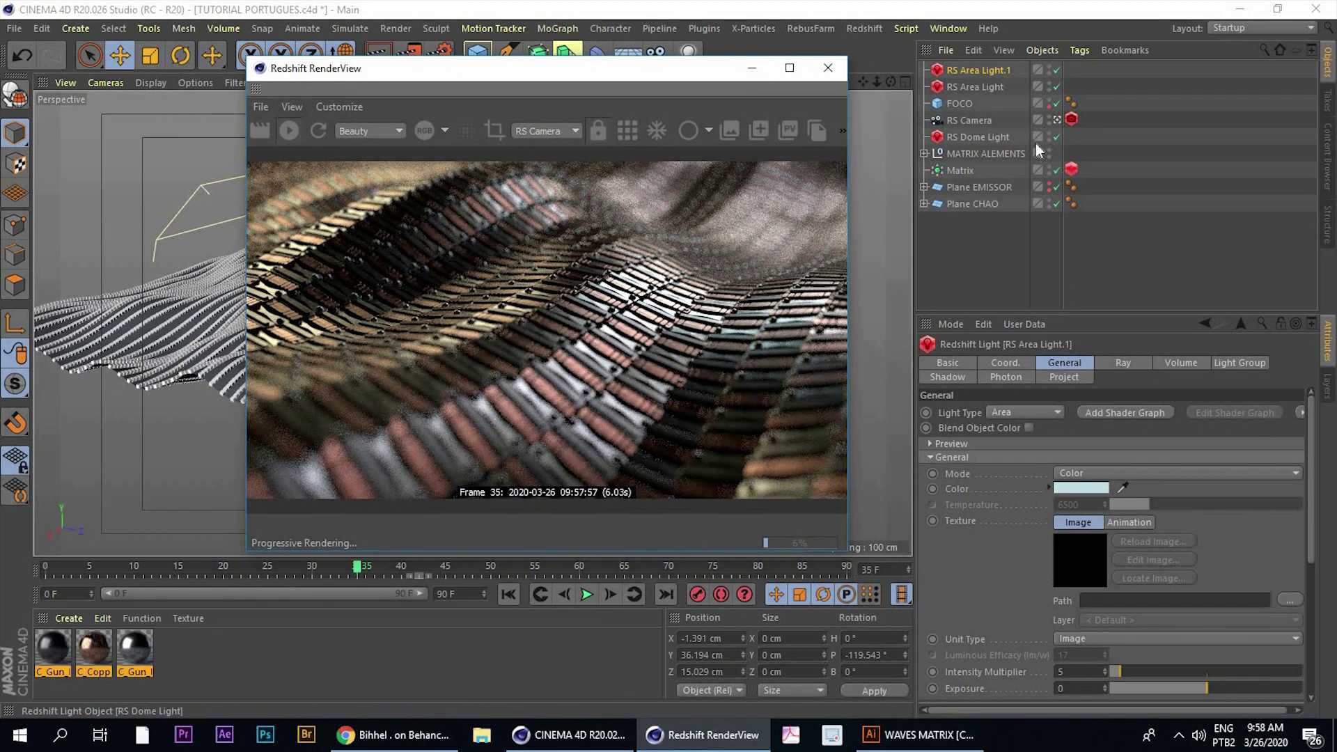
# Dim the RS Dome Light's exposure to -3.96
pyautogui.click(1059, 137)
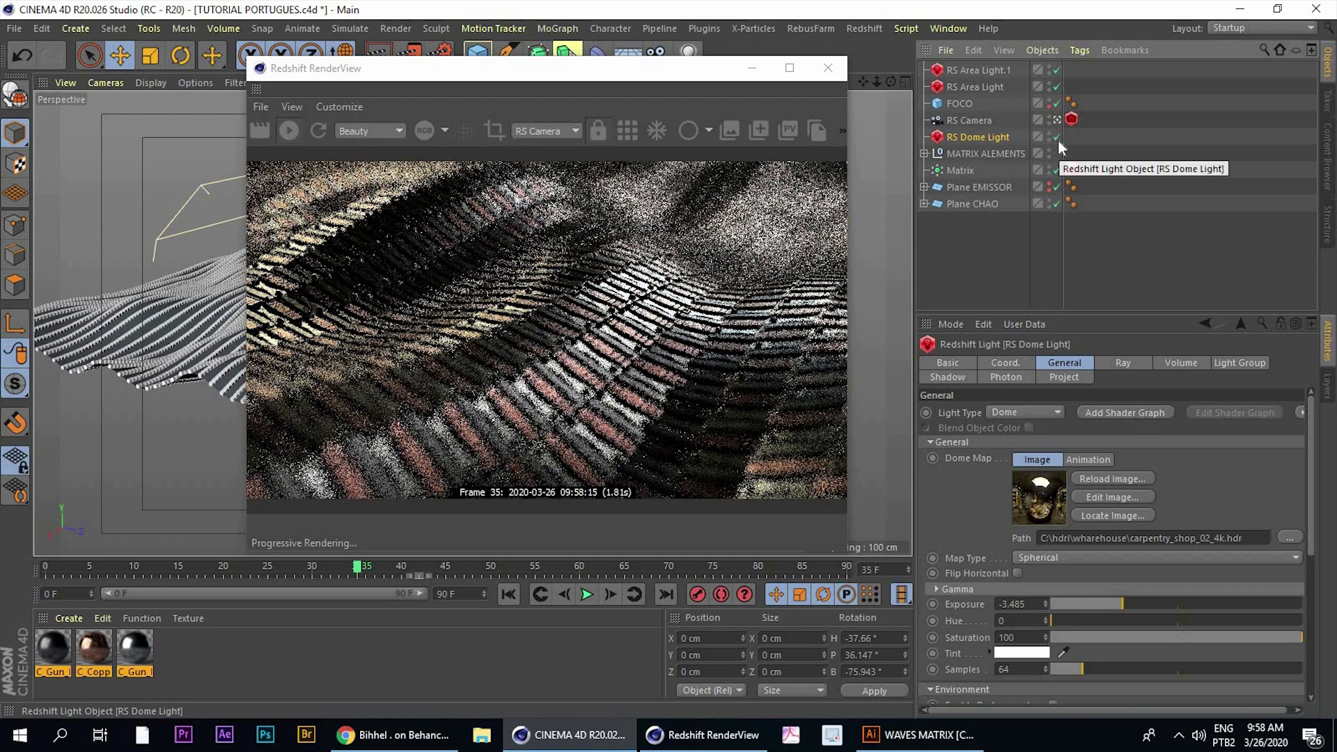
pyautogui.click(1114, 604)
pyautogui.click(1110, 603)
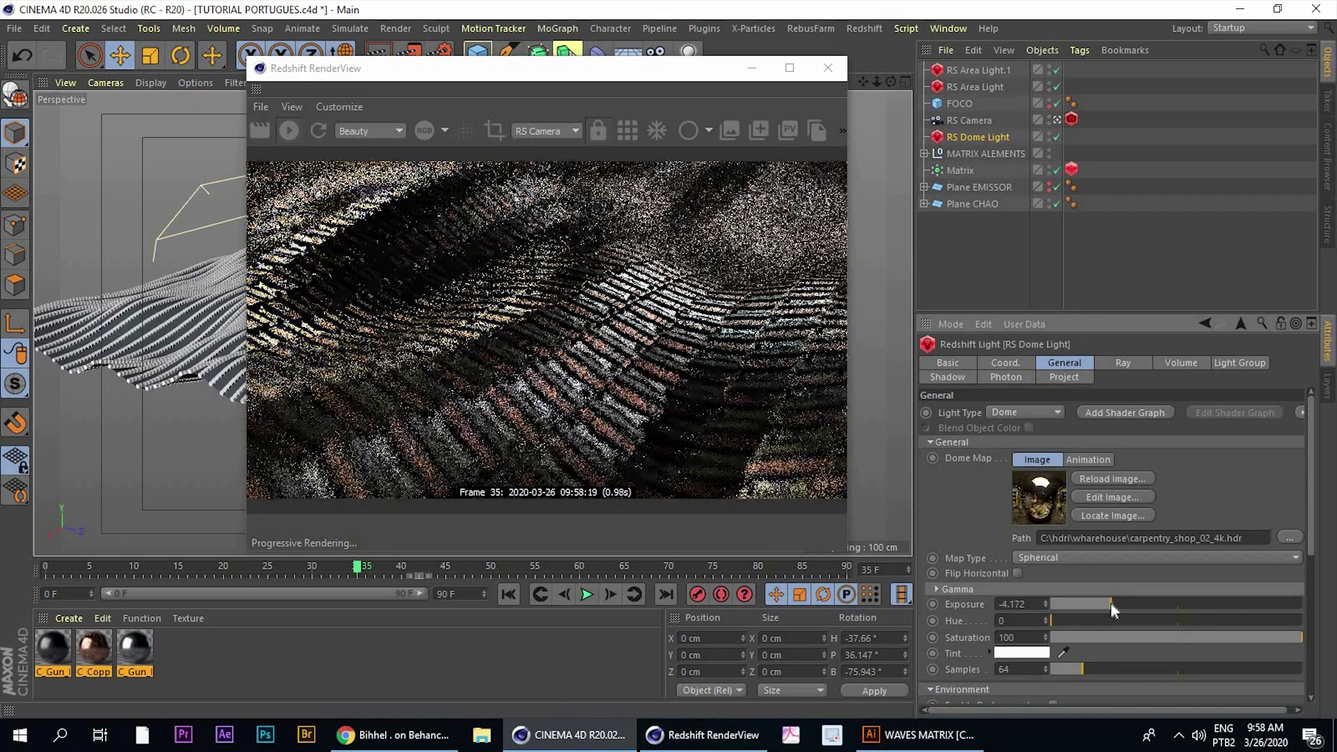
pyautogui.click(1117, 604)
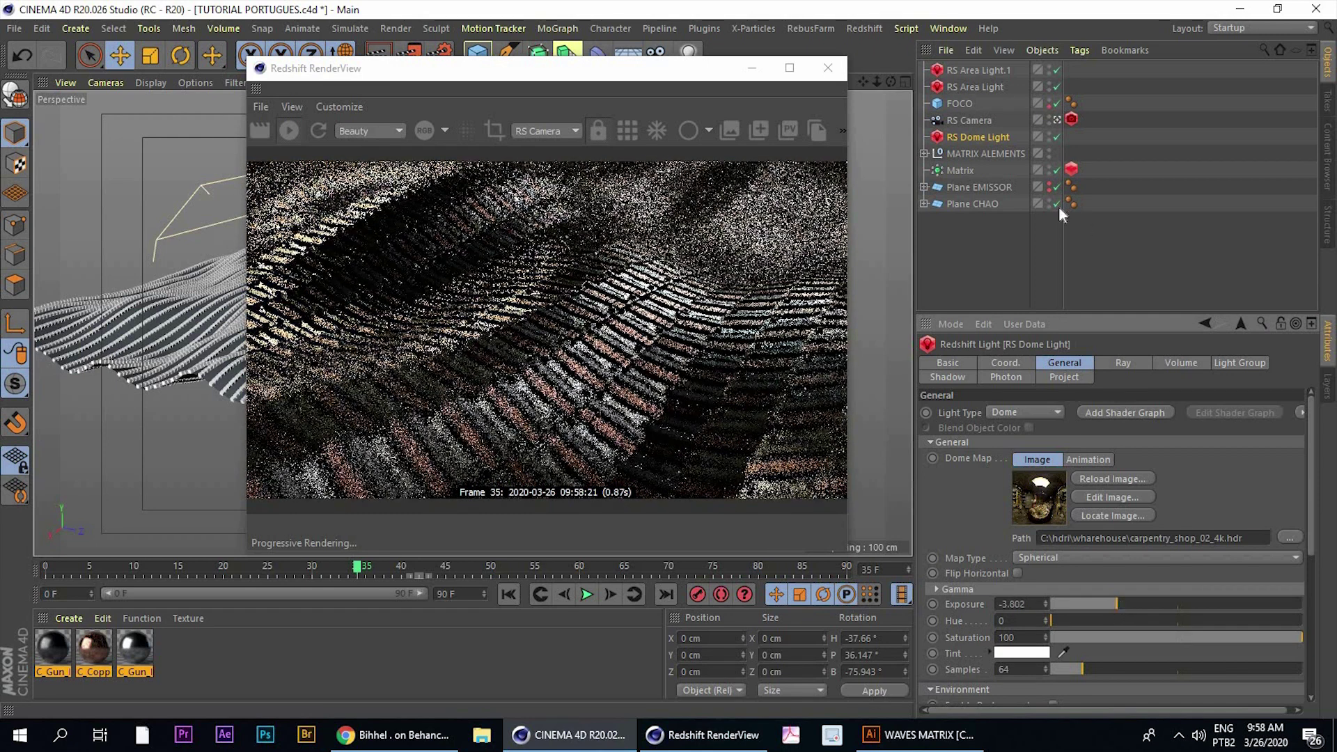
pyautogui.click(1114, 603)
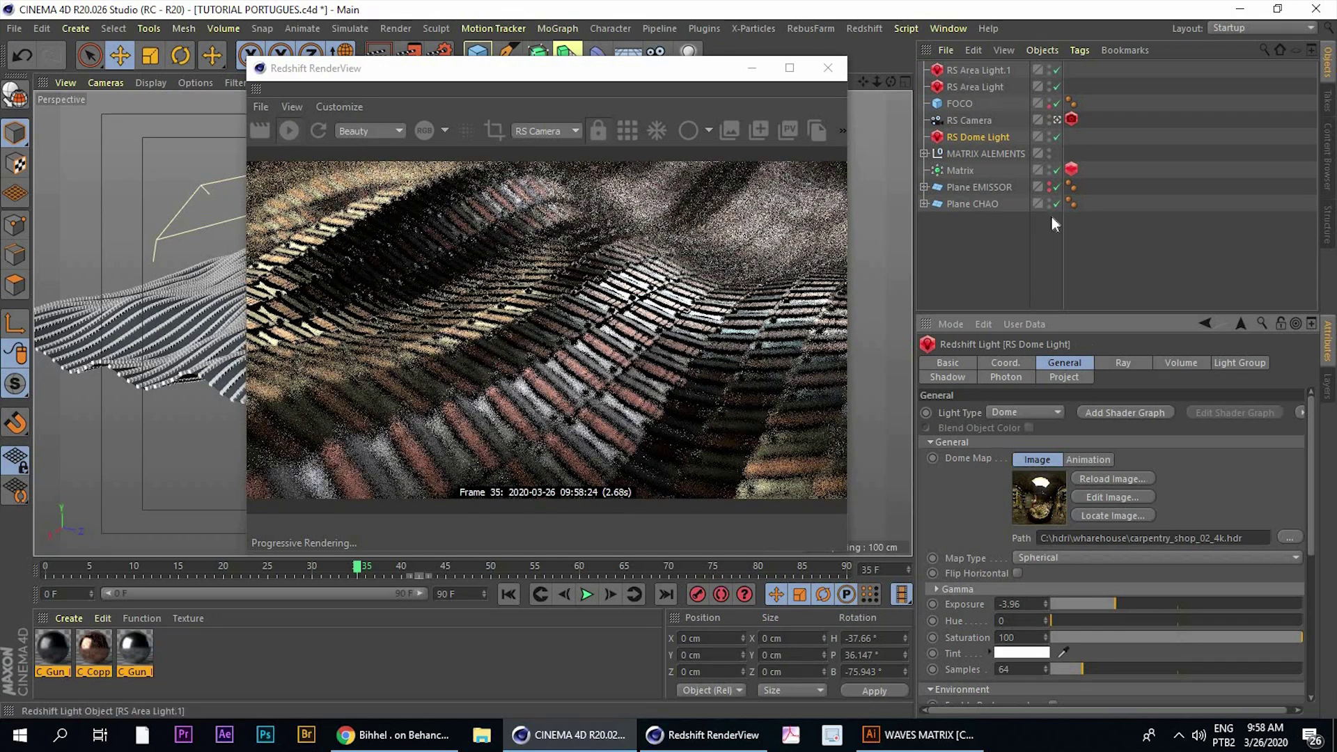
# Lower RS Area Light.1's intensity multiplier to 2
pyautogui.click(968, 71)
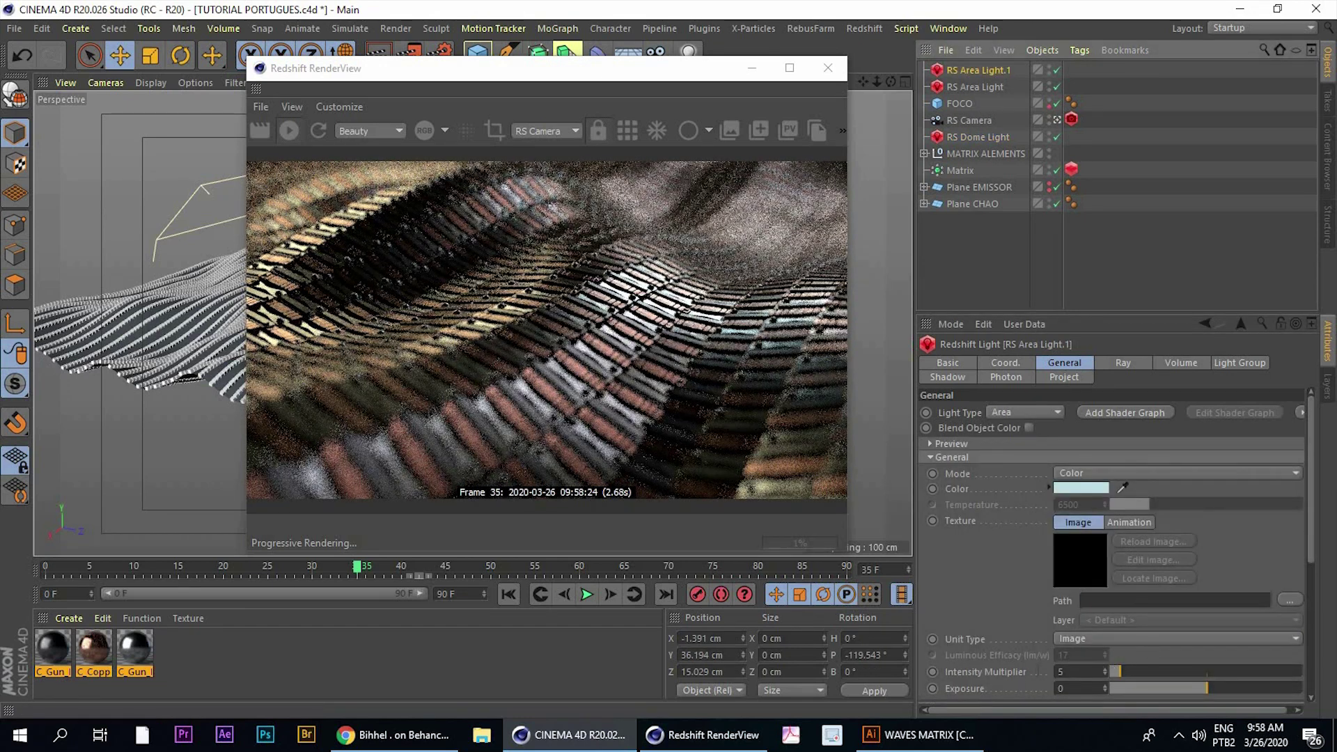
pyautogui.moveTo(1119, 671); pyautogui.dragTo(1114, 672)
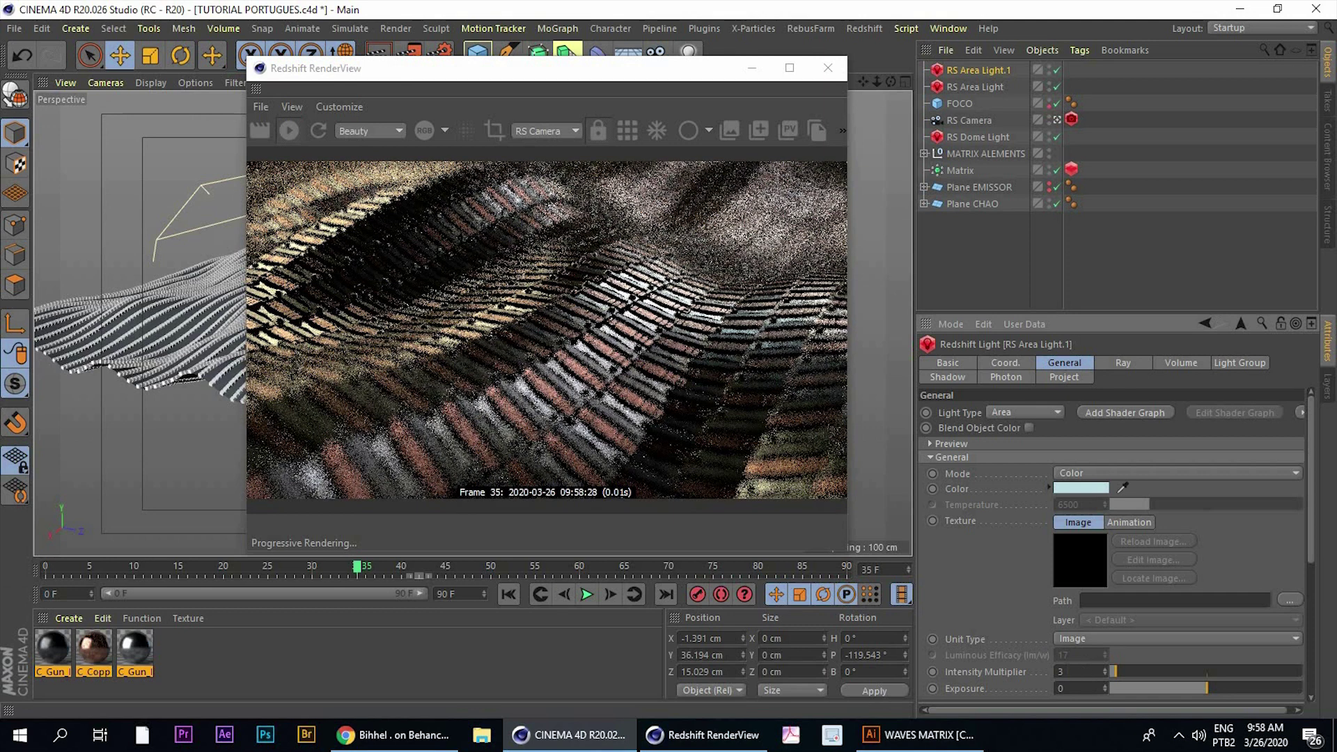
pyautogui.doubleClick(1061, 671)
pyautogui.write('2')
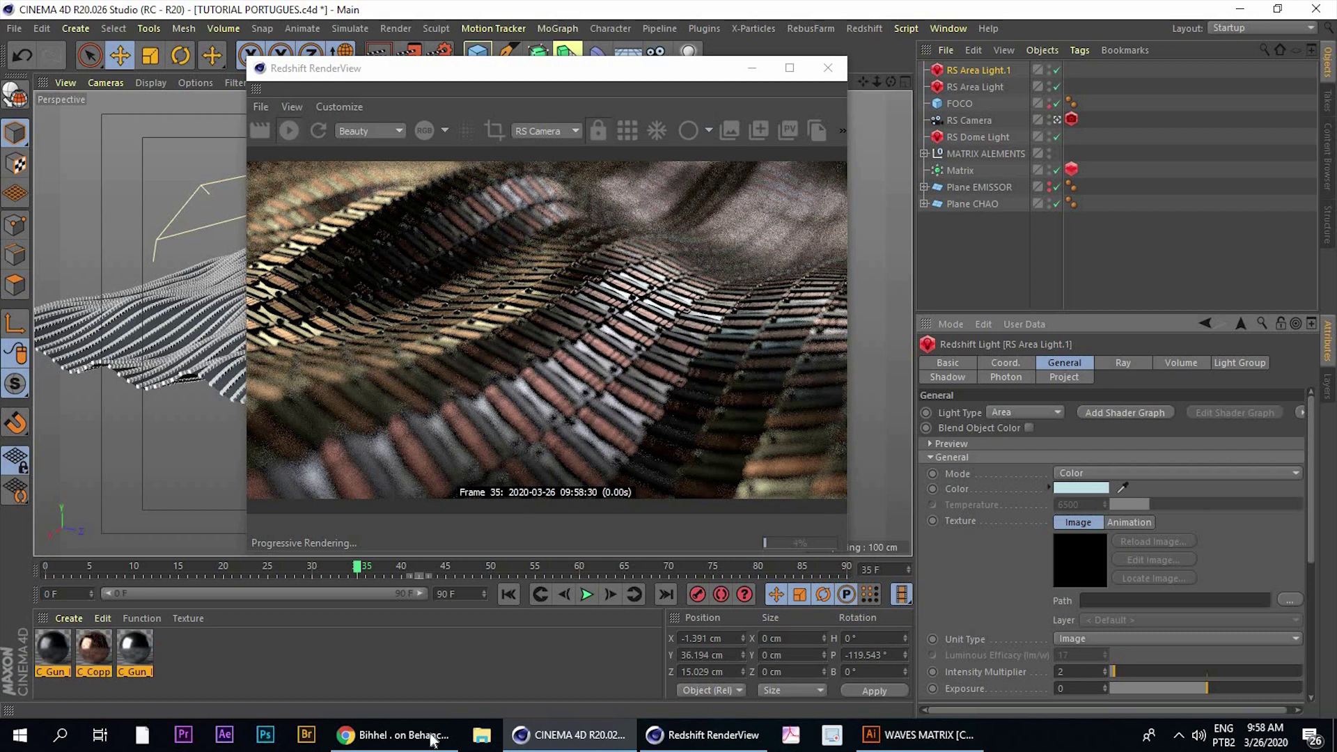
pyautogui.hotkey('alt', 'Tab')
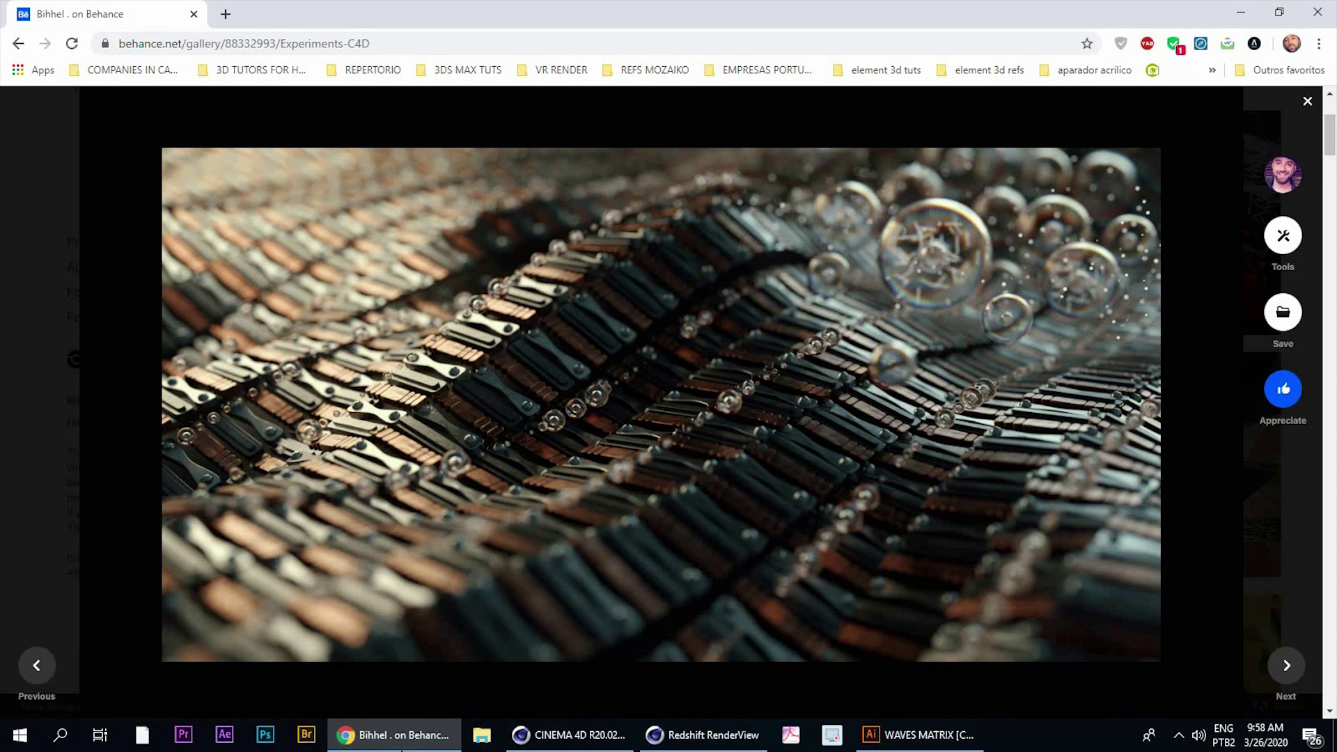
pyautogui.click(404, 735)
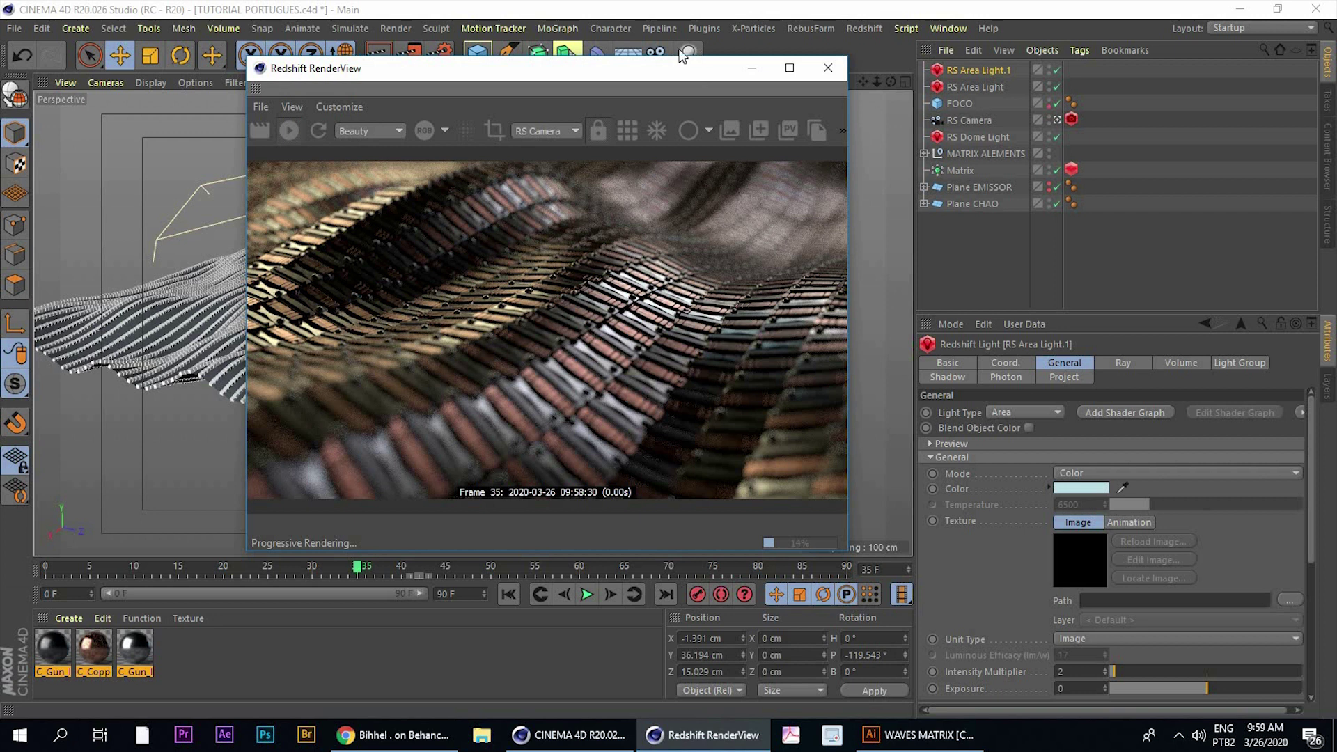
# Shift the render preview left and show the Behance copper-and-gunmetal reference beside it
pyautogui.moveTo(637, 74); pyautogui.dragTo(624, 95)
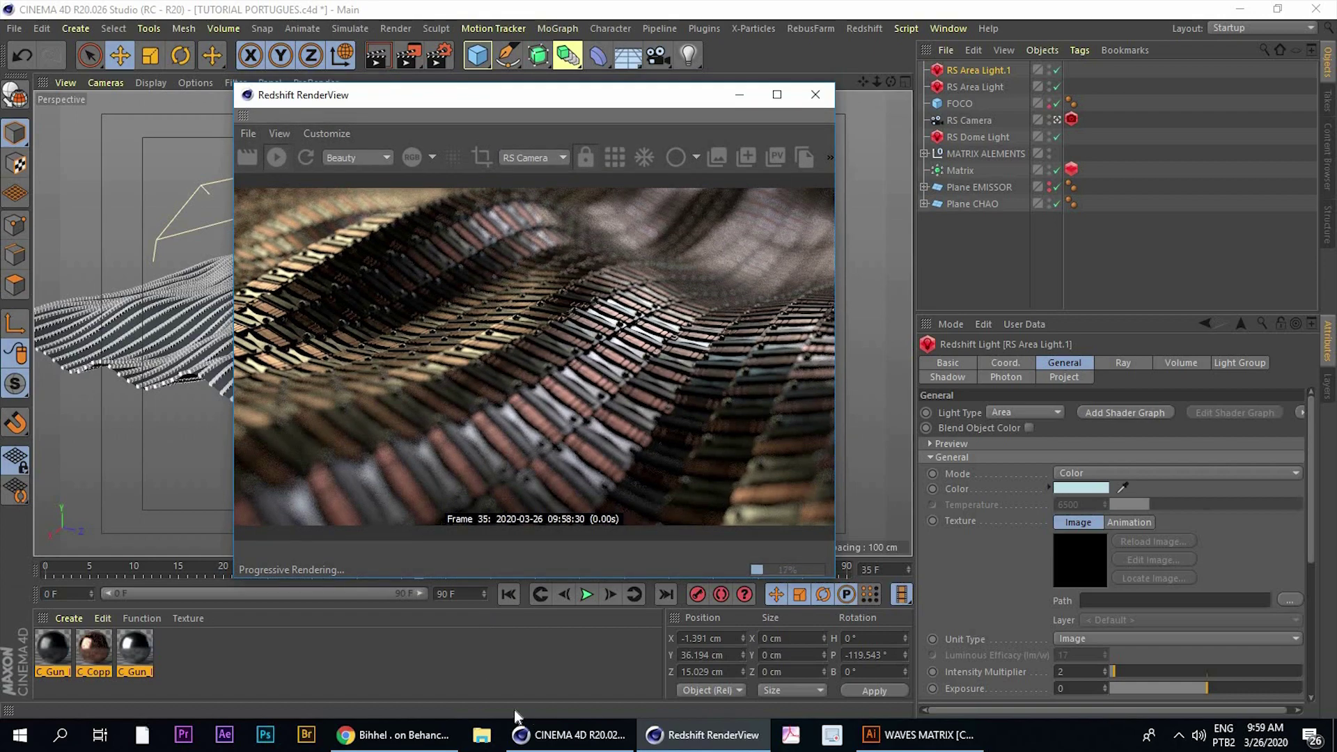
pyautogui.hotkey('alt', 'Tab')
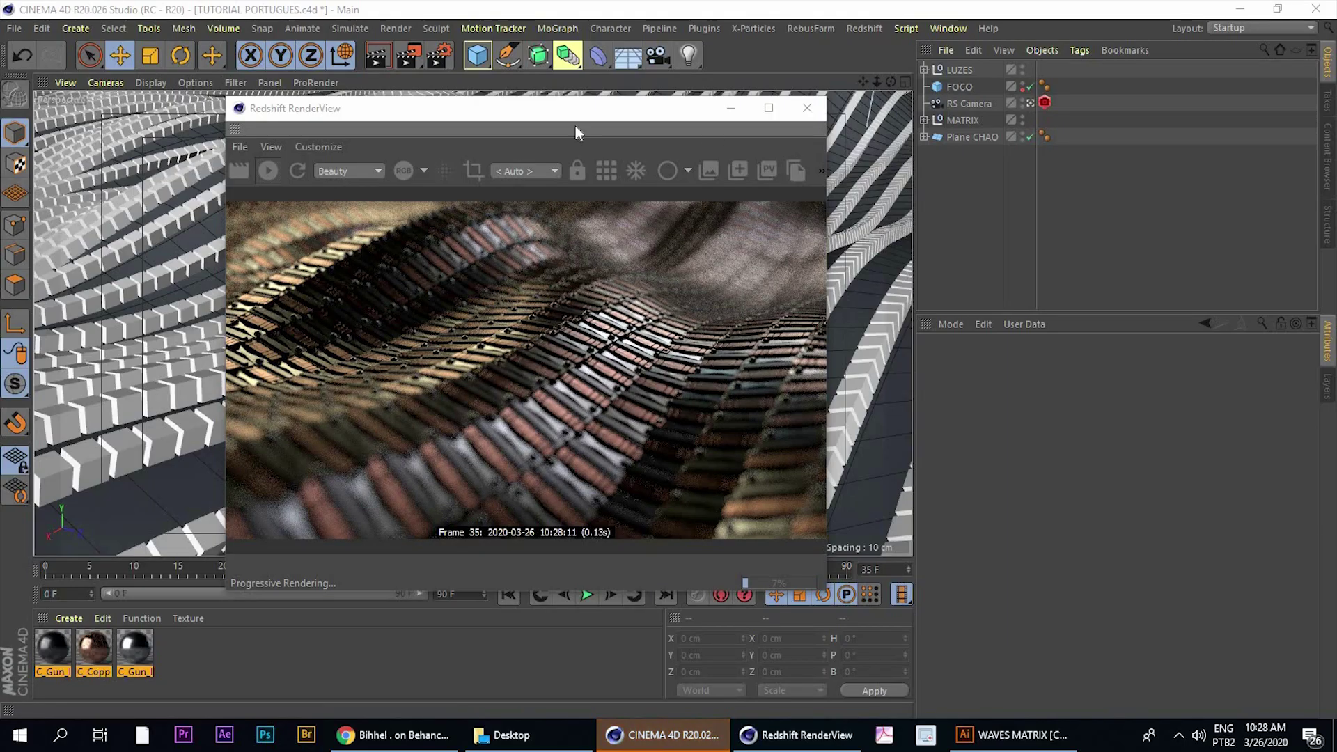
pyautogui.moveTo(513, 106); pyautogui.dragTo(460, 101)
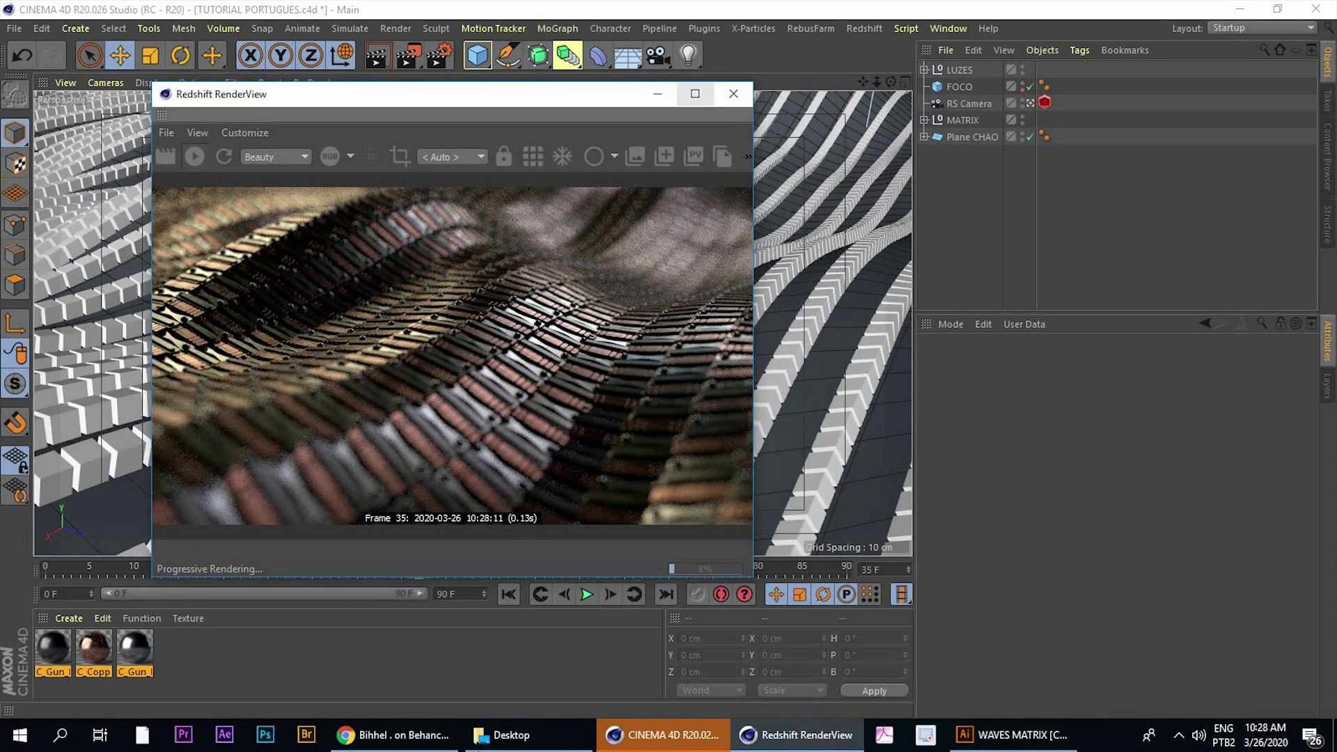
pyautogui.click(393, 735)
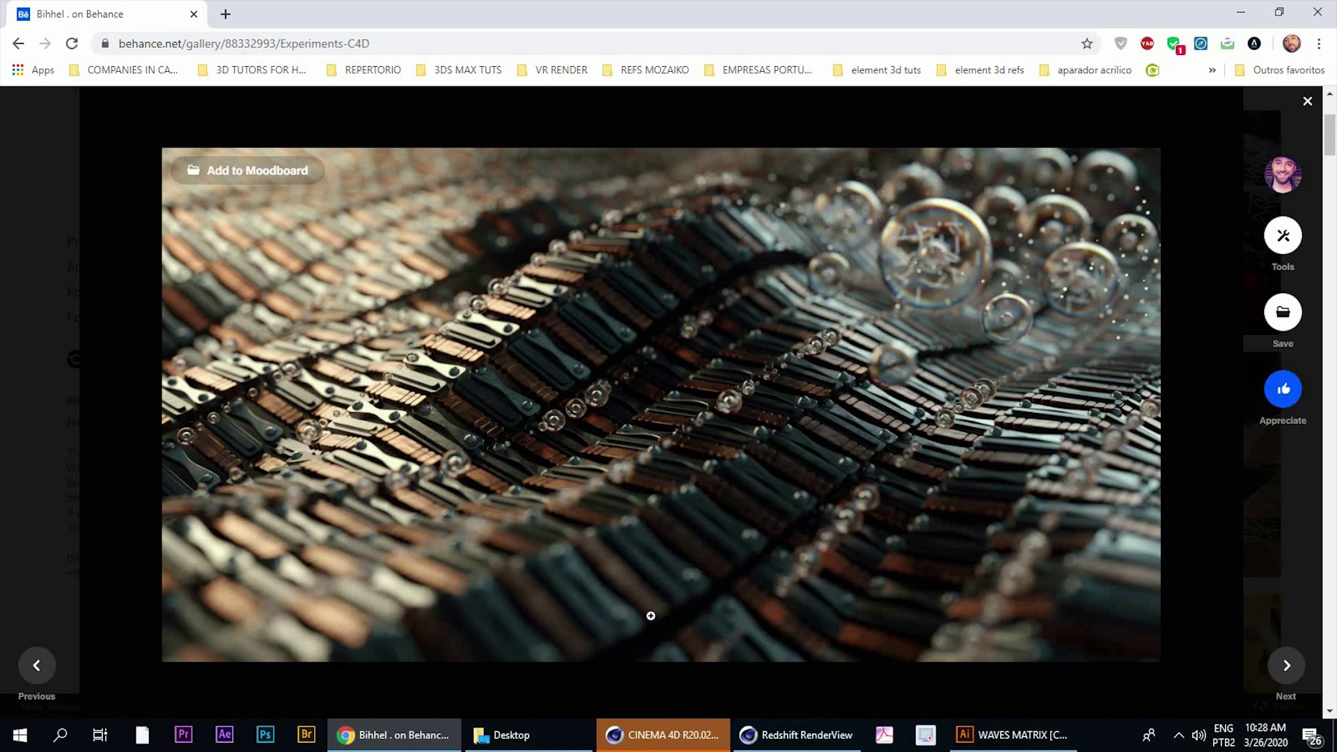
# Return to Cinema 4D and close the Redshift render preview window
pyautogui.click(673, 745)
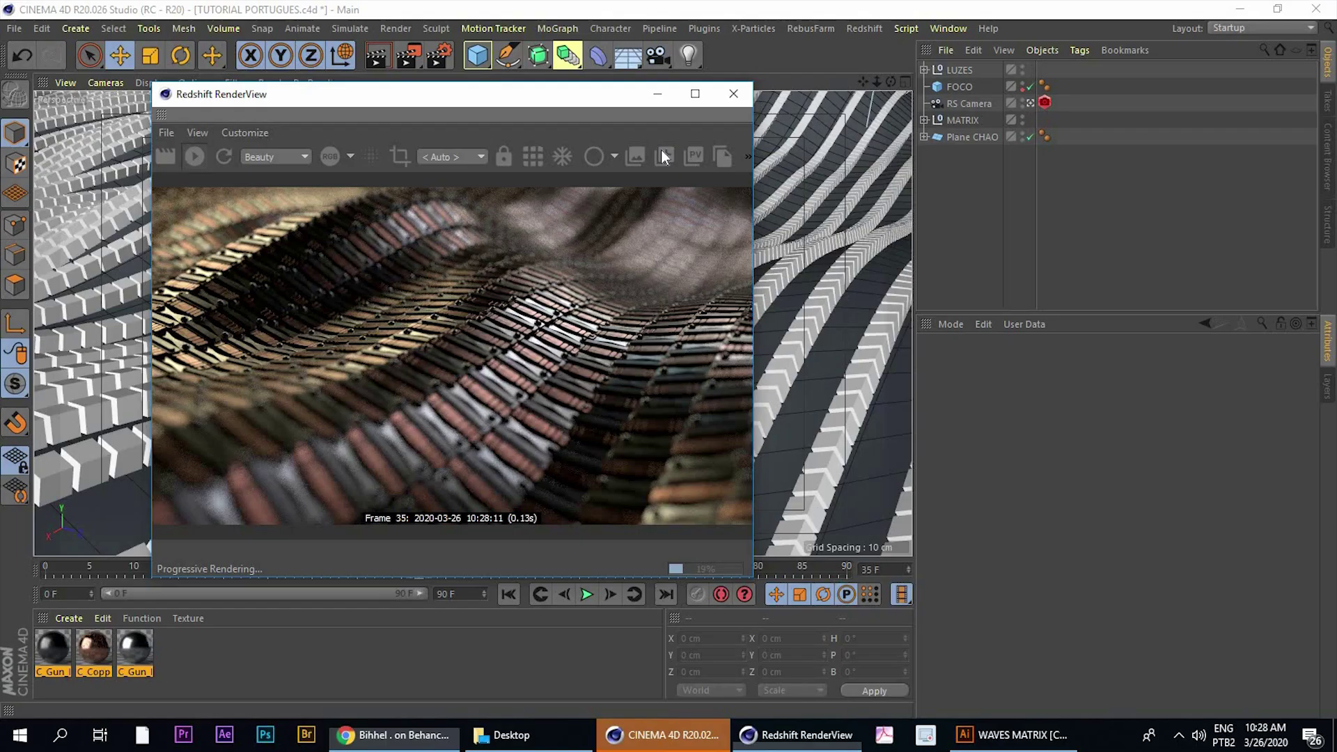
pyautogui.moveTo(512, 87); pyautogui.dragTo(490, 79)
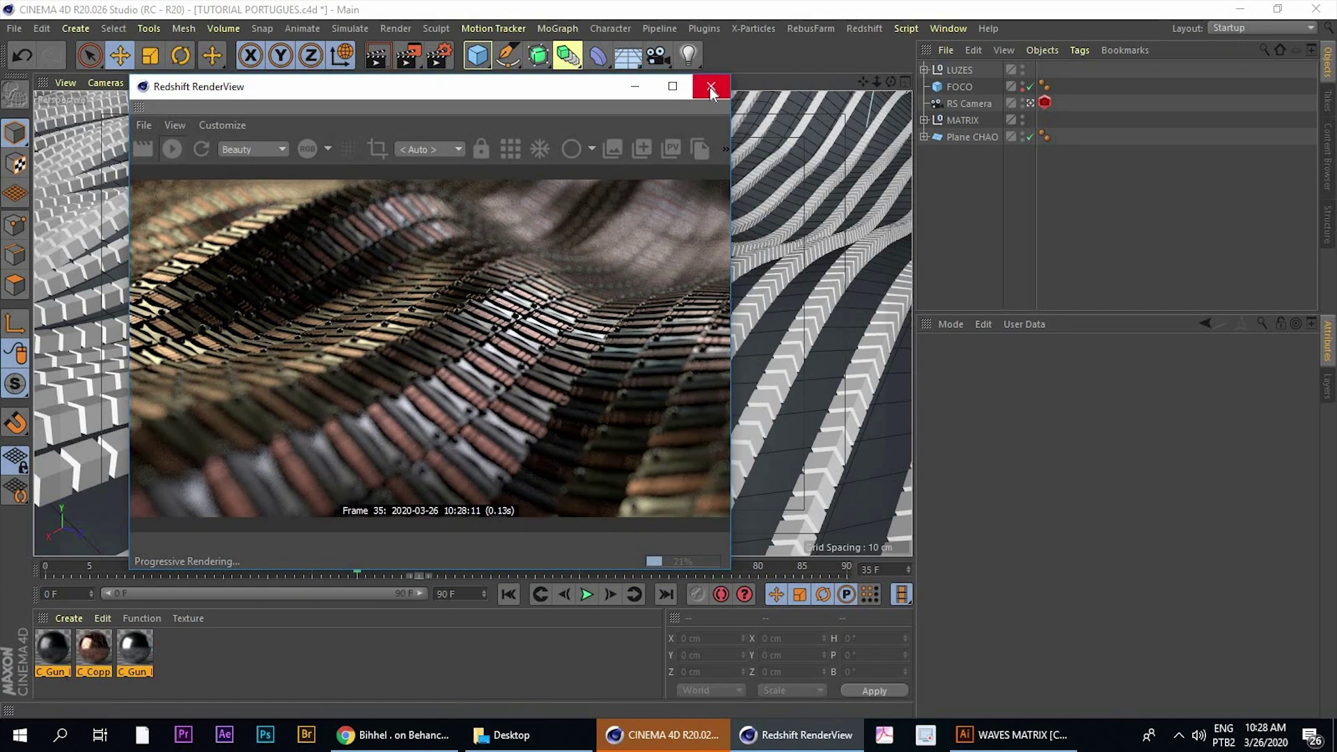
pyautogui.click(710, 86)
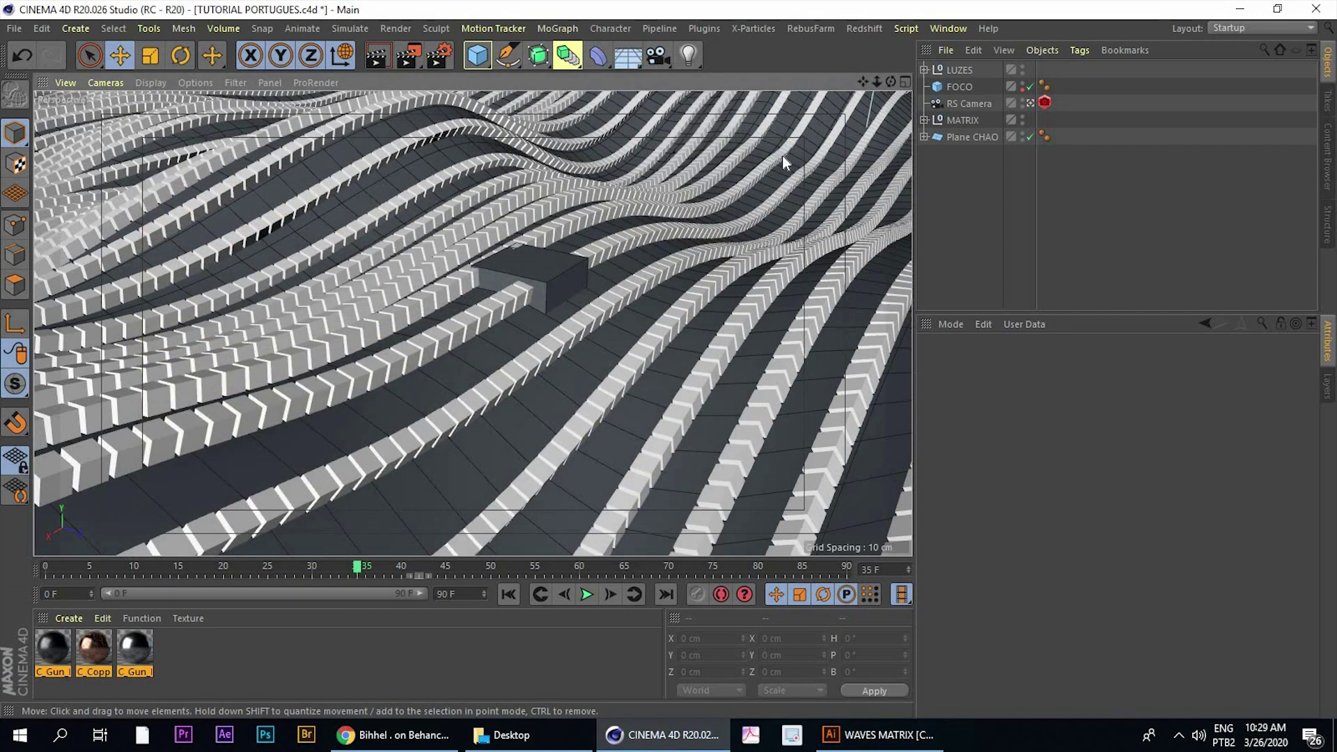
# Add a Sphere with 50 segments and an 8 cm radius, then orbit in close to it
pyautogui.click(483, 57)
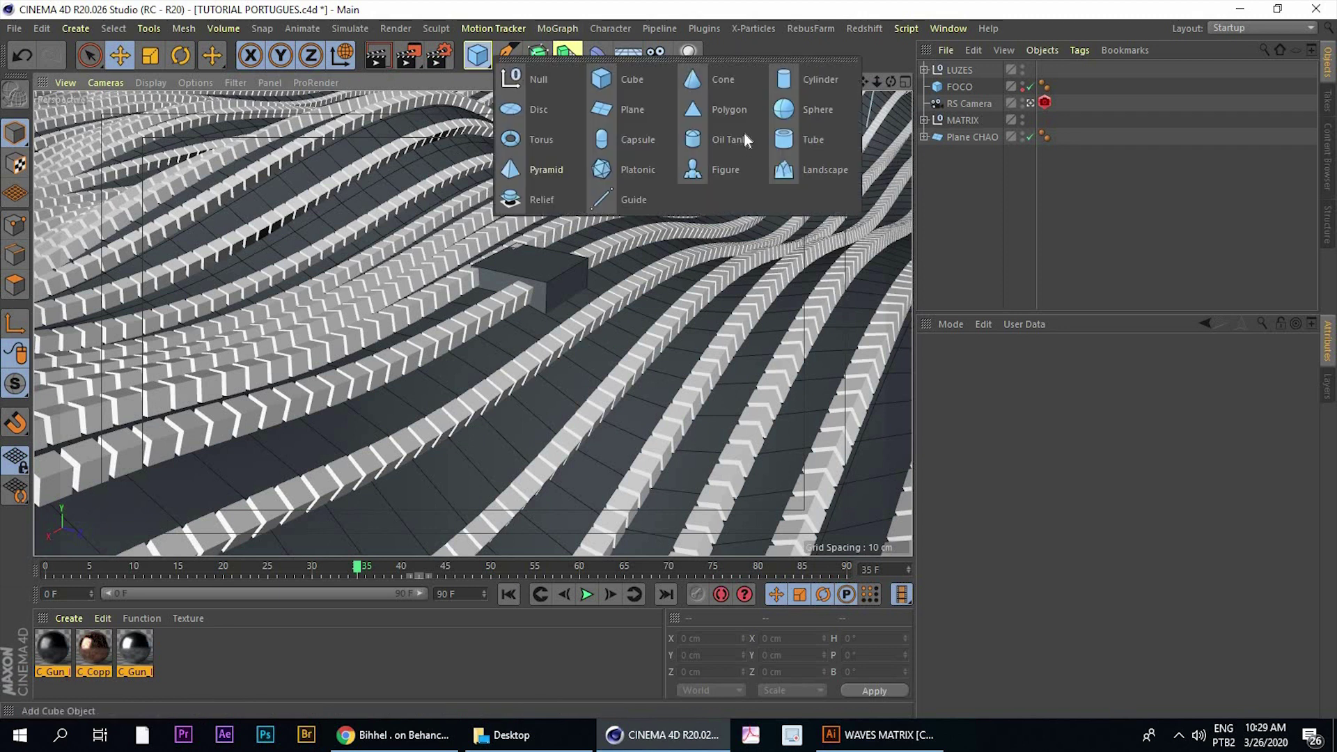
pyautogui.click(784, 109)
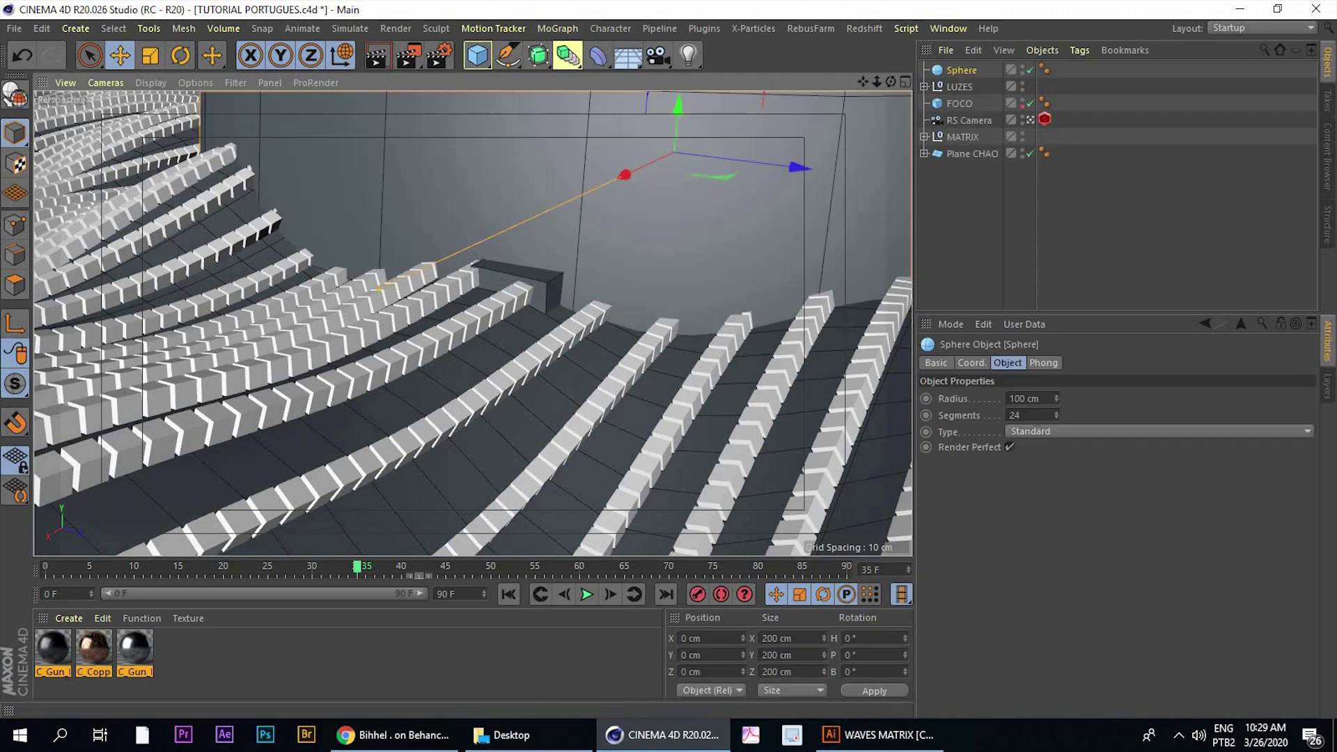
pyautogui.doubleClick(1016, 415)
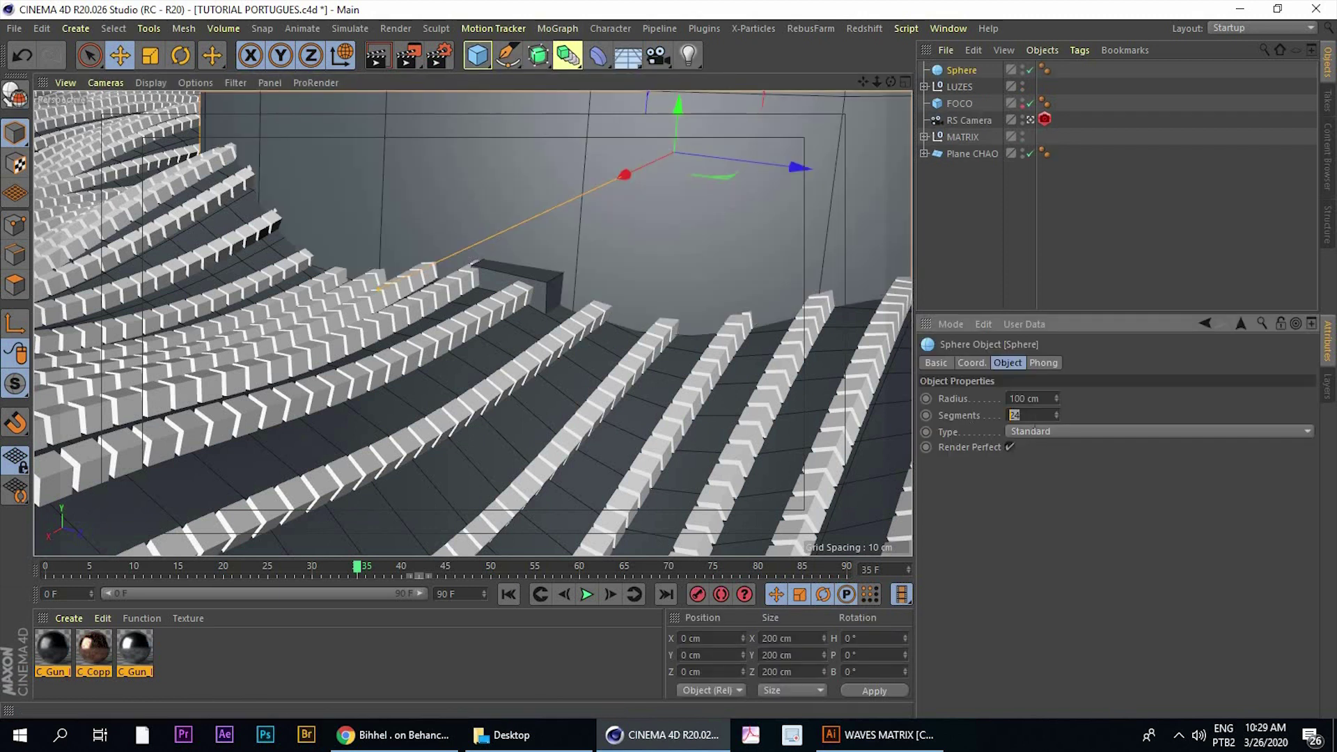
pyautogui.write('50')
pyautogui.press('Tab')
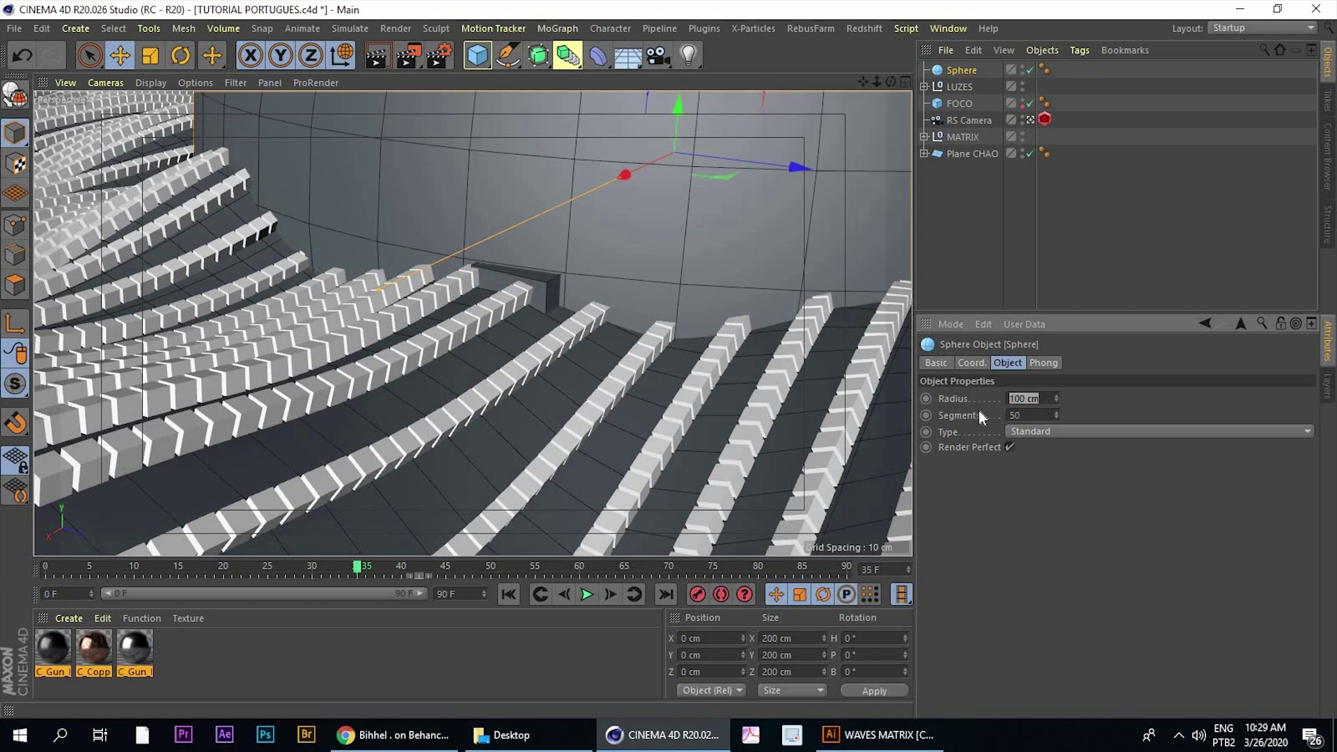
pyautogui.write('8')
pyautogui.press('Return')
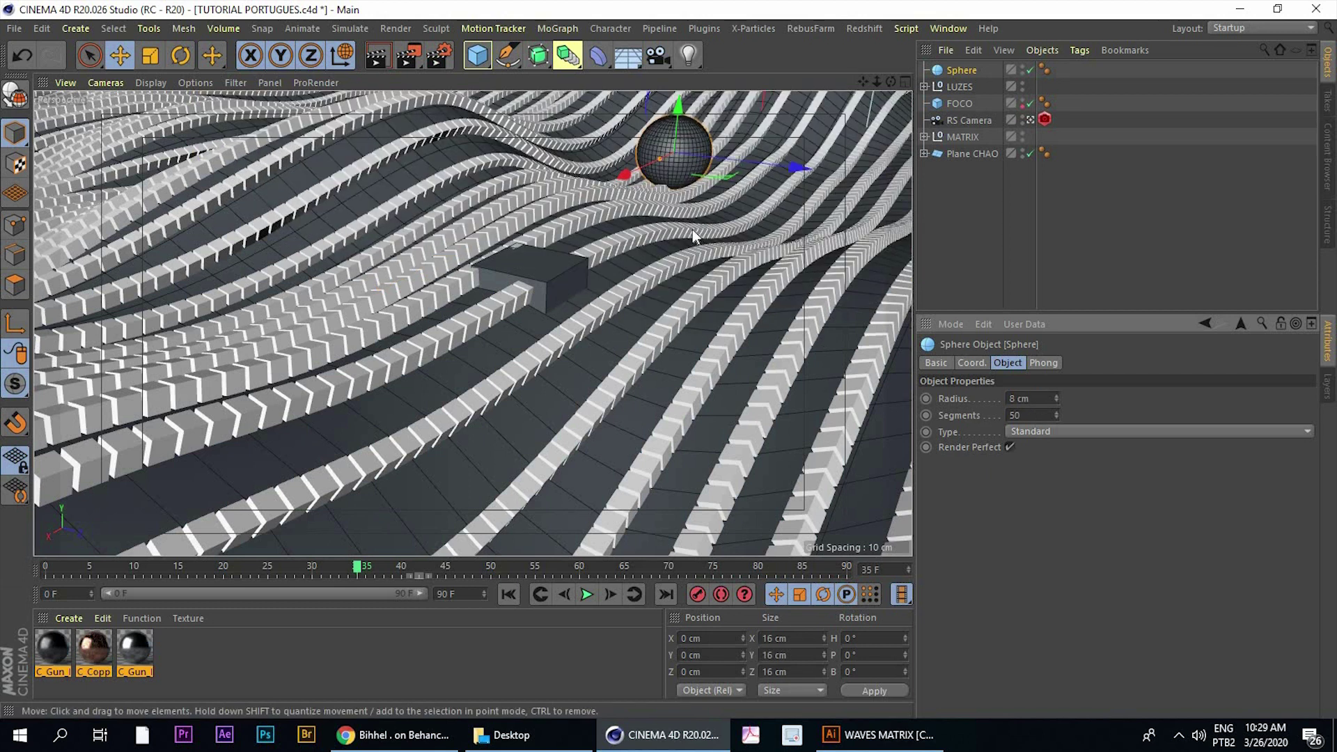
pyautogui.middleClick(692, 228)
pyautogui.middleClick(645, 233)
pyautogui.moveTo(585, 235)
pyautogui.keyDown('alt'); pyautogui.mouseDown()
pyautogui.moveTo(593, 265)
pyautogui.moveTo(682, 271)
pyautogui.mouseUp(); pyautogui.keyUp('alt')
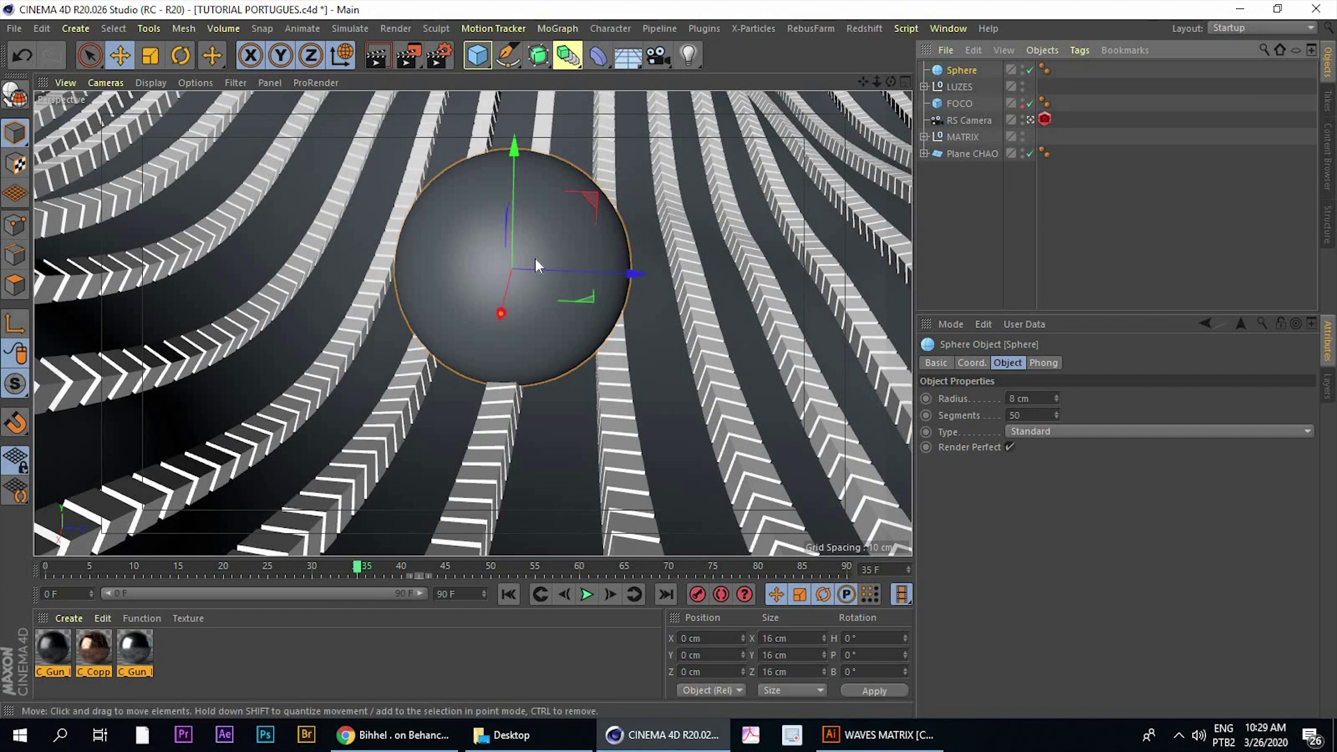
pyautogui.moveTo(535, 258)
pyautogui.keyDown('alt'); pyautogui.mouseDown()
pyautogui.moveTo(450, 237)
pyautogui.moveTo(390, 181)
pyautogui.mouseUp(); pyautogui.keyUp('alt')
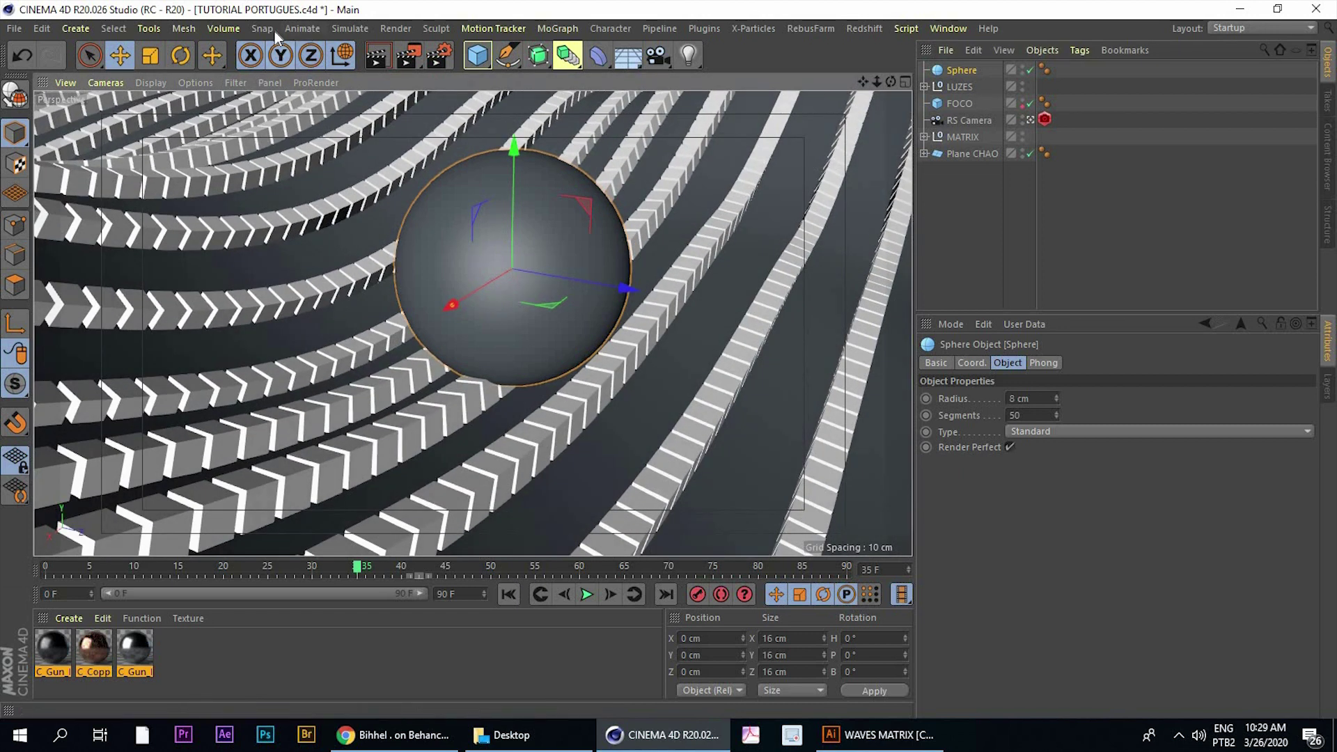
# Add a Cloth Surface object and make the Sphere its child
pyautogui.click(348, 29)
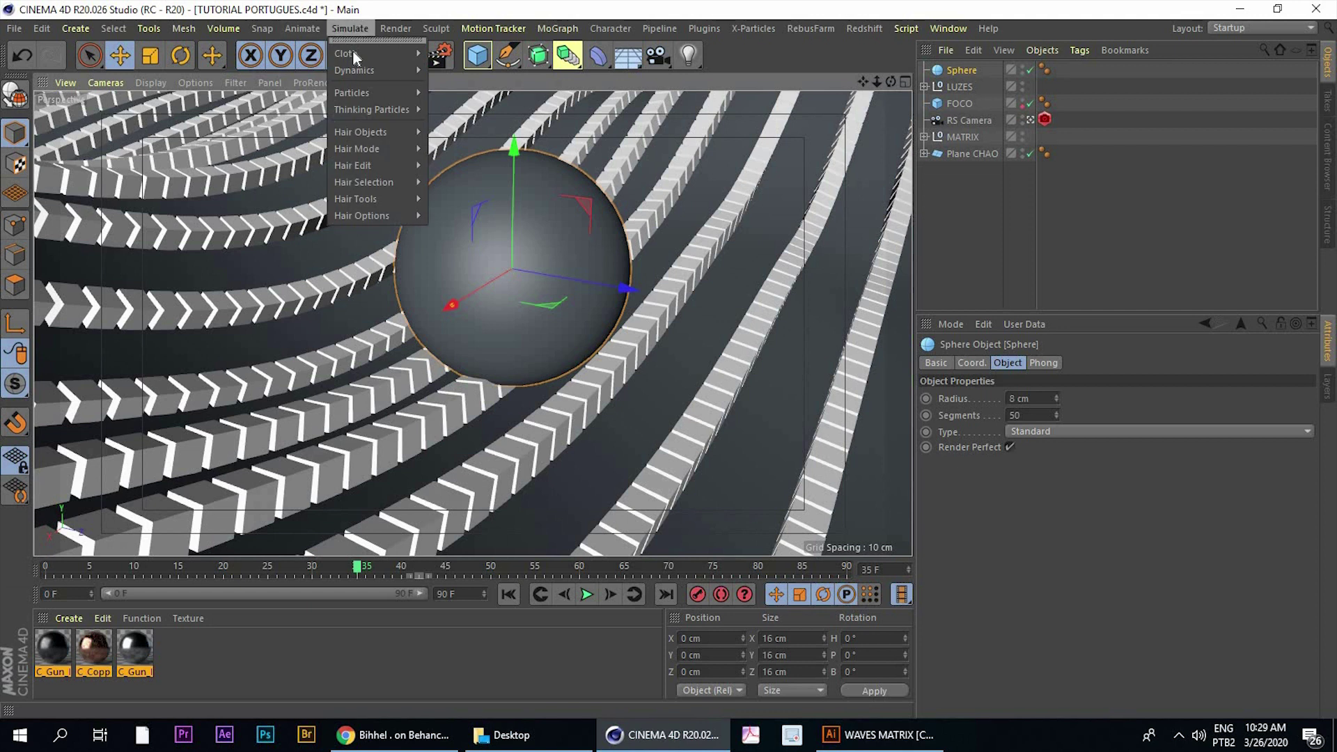
pyautogui.click(480, 56)
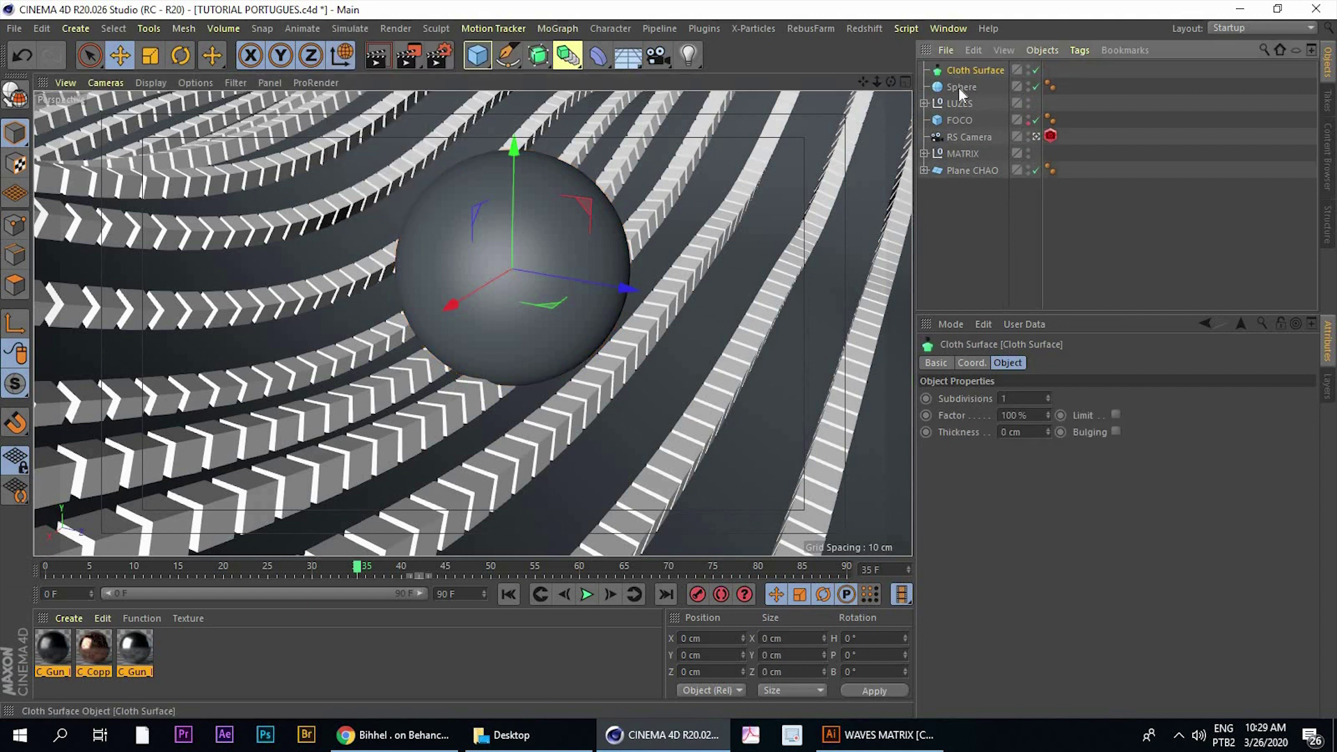
pyautogui.moveTo(965, 70); pyautogui.dragTo(968, 69)
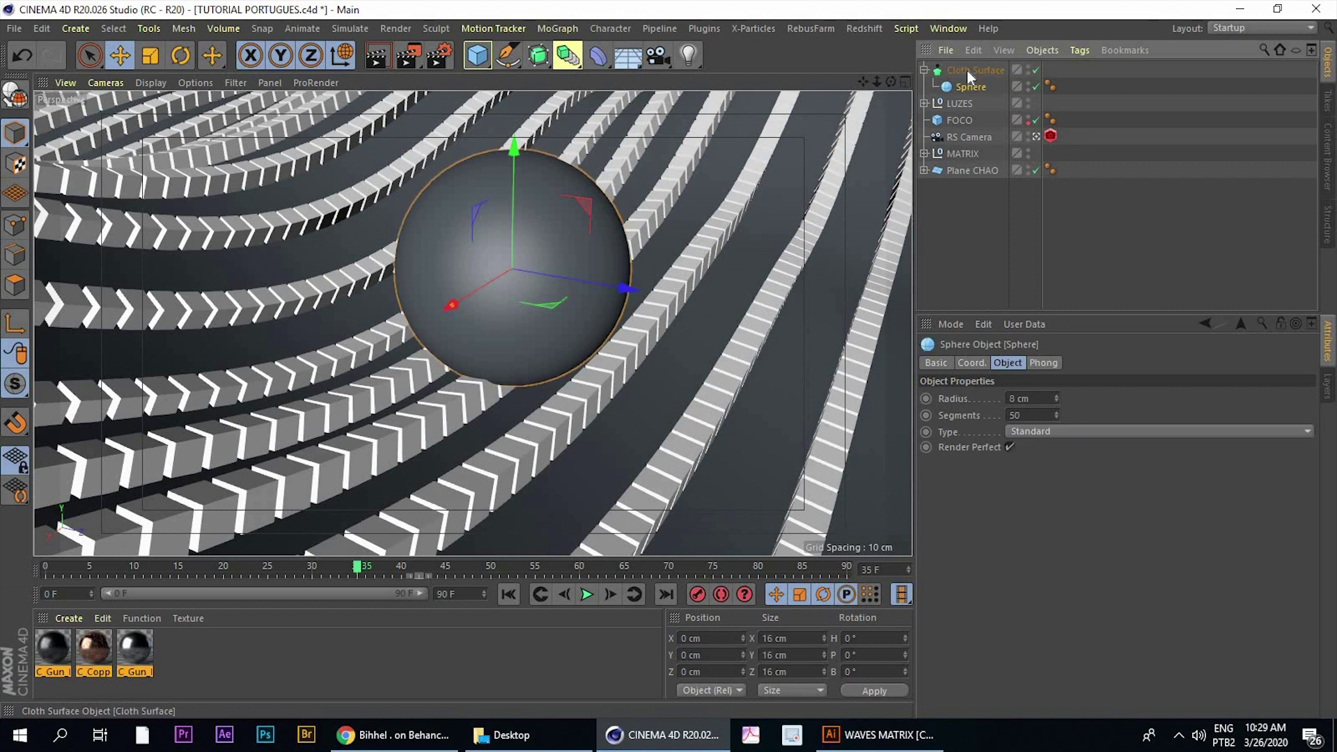
pyautogui.scroll(3, 608, 198)
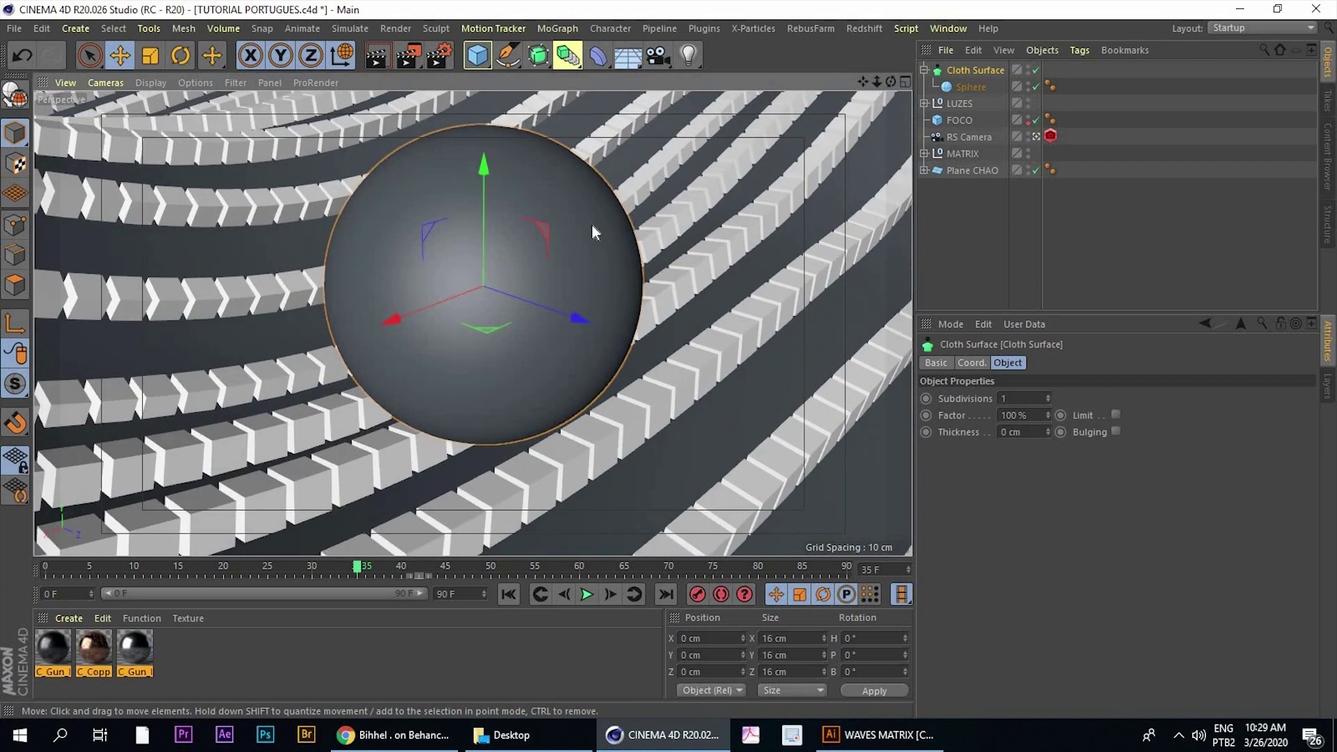
# Orbit around the sphere and switch the viewport display to Wireframe
pyautogui.keyDown('alt'); pyautogui.moveTo(592, 225); pyautogui.dragTo(479, 234); pyautogui.keyUp('alt')
pyautogui.keyDown('alt'); pyautogui.moveTo(214, 181); pyautogui.dragTo(89, 457); pyautogui.keyUp('alt')
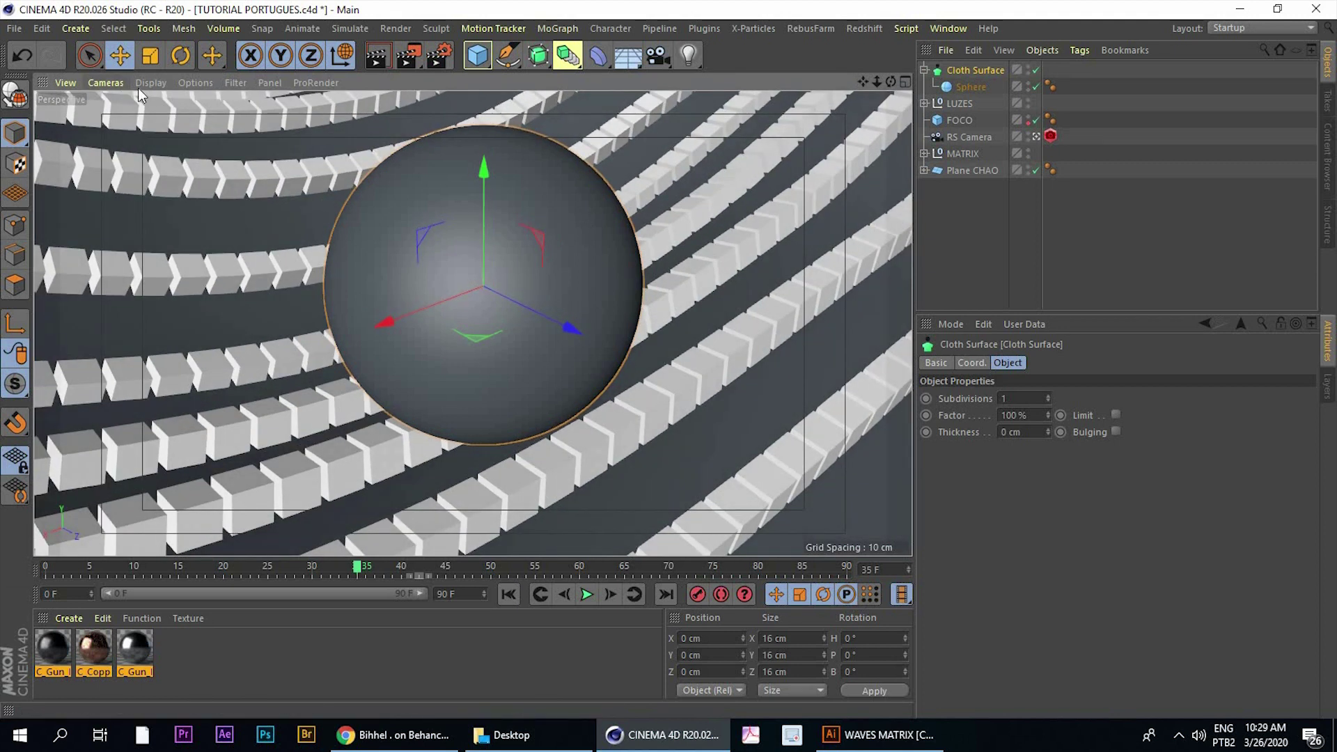
pyautogui.click(147, 84)
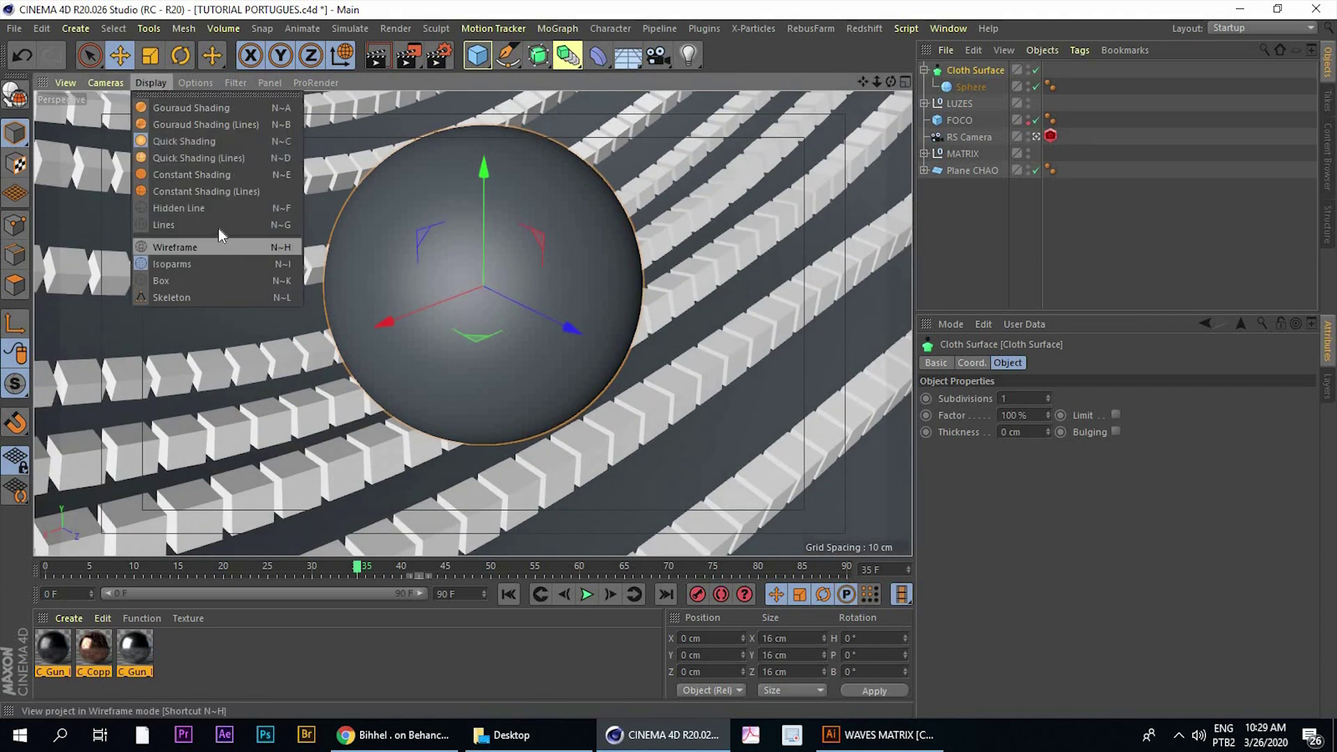
pyautogui.click(226, 245)
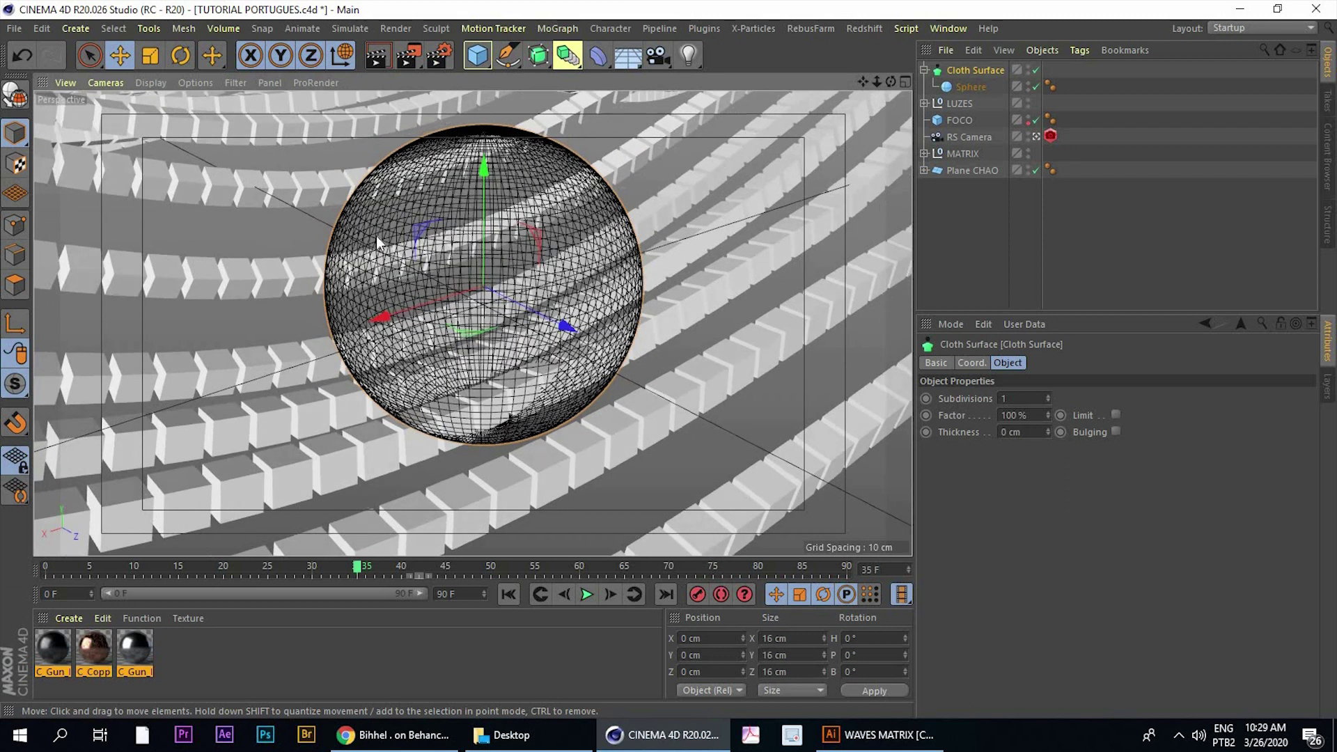
pyautogui.scroll(2, 376, 235)
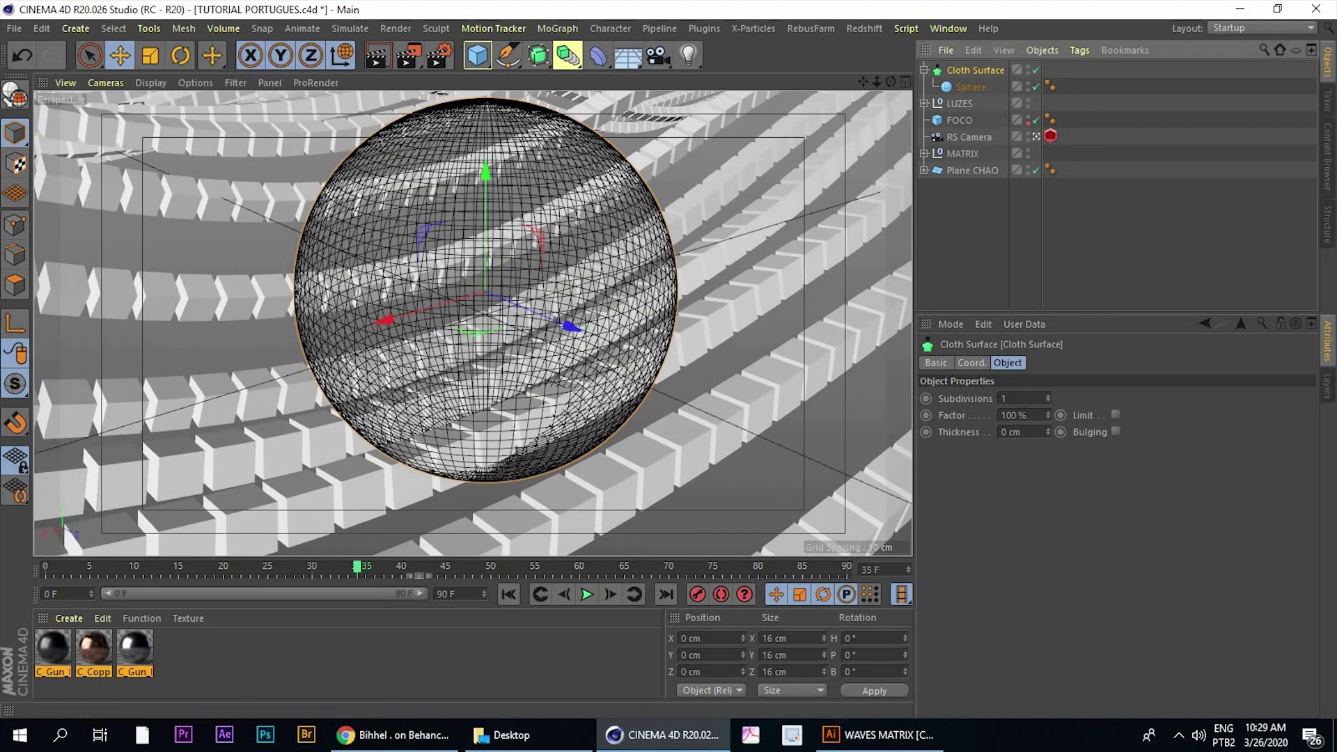
# Set Cloth Surface Subdivisions to 0 and, after trying 3, 1 and 0.5 cm, Thickness to 11.5 cm
pyautogui.doubleClick(1003, 399)
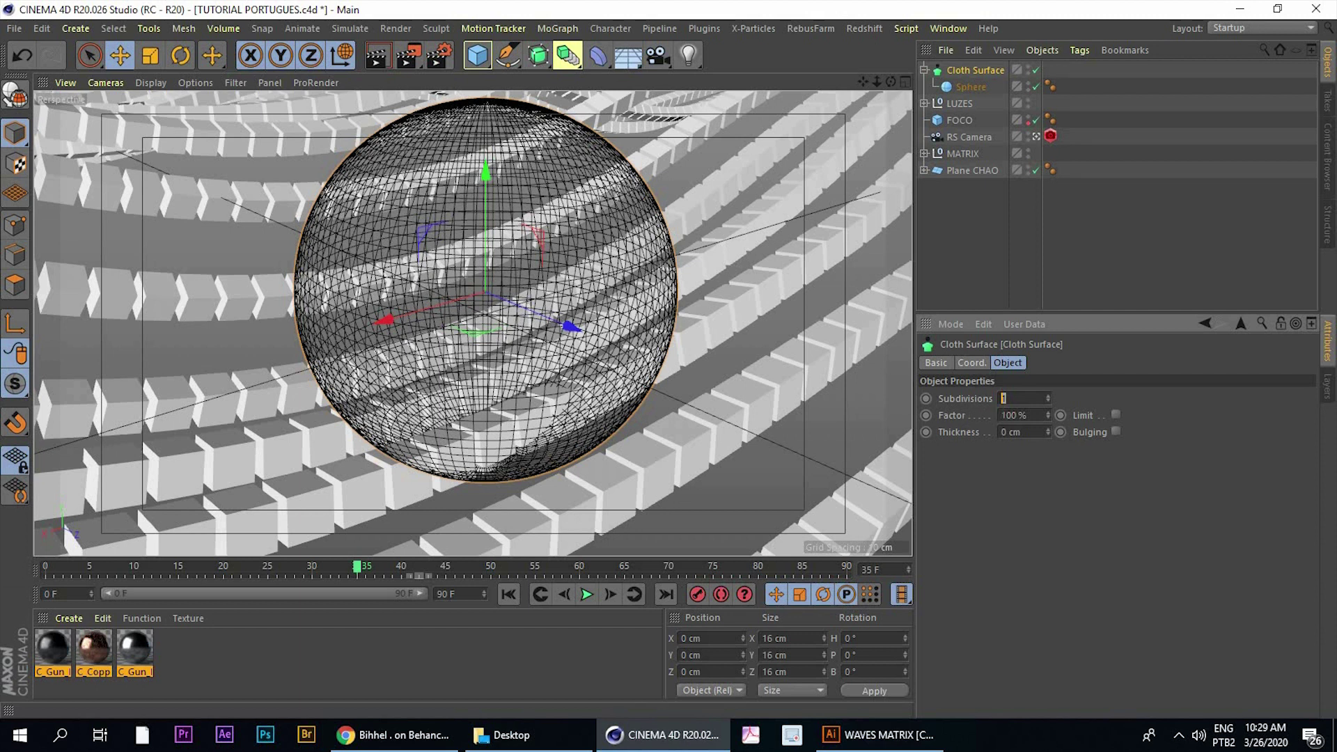
pyautogui.write('0')
pyautogui.press('Return')
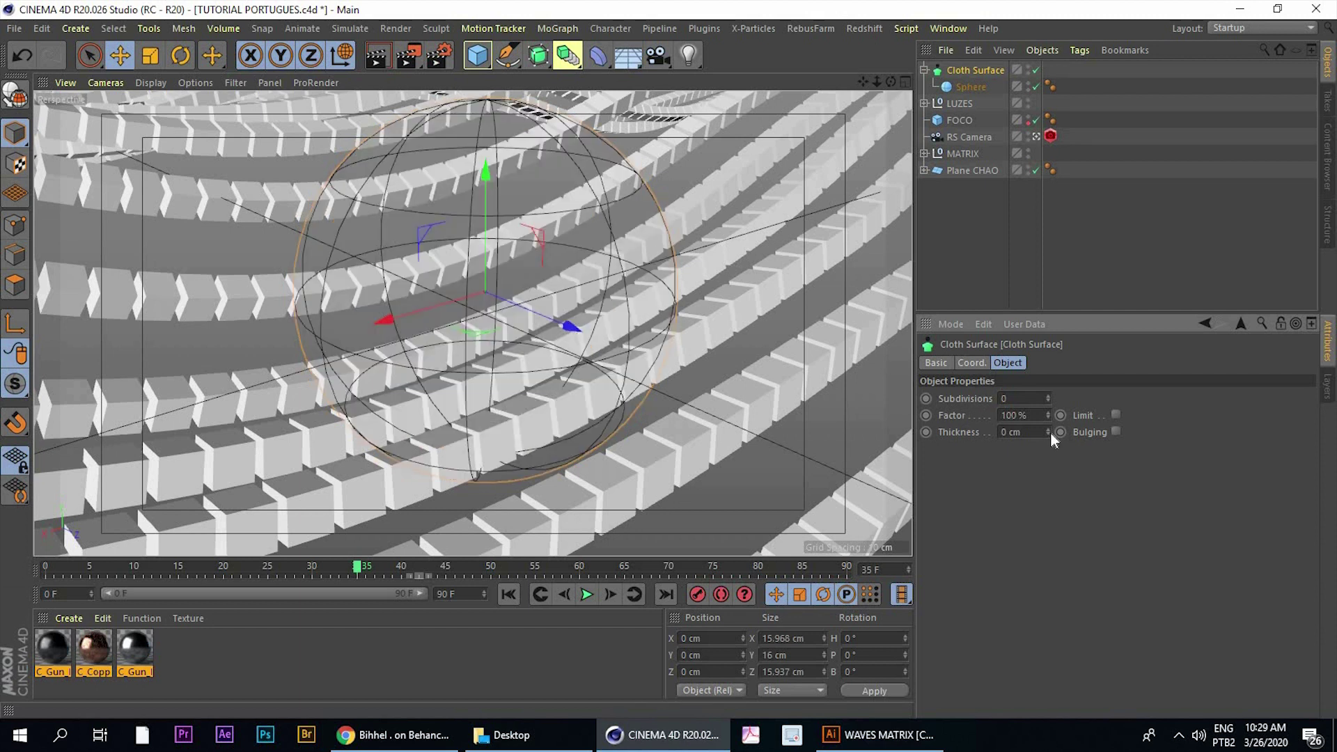
pyautogui.moveTo(1048, 432); pyautogui.dragTo(1048, 390)
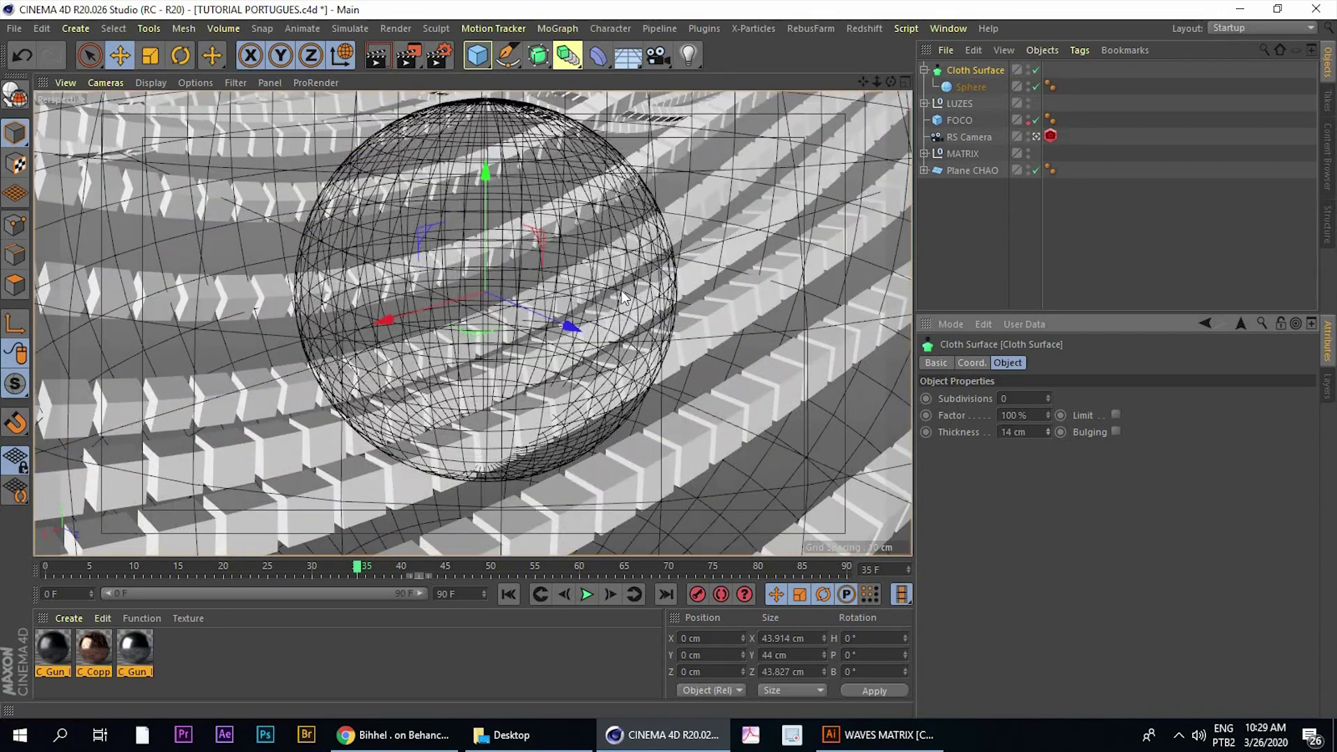
pyautogui.scroll(-3, 584, 297)
pyautogui.keyDown('alt'); pyautogui.moveTo(583, 297); pyautogui.dragTo(529, 327); pyautogui.keyUp('alt')
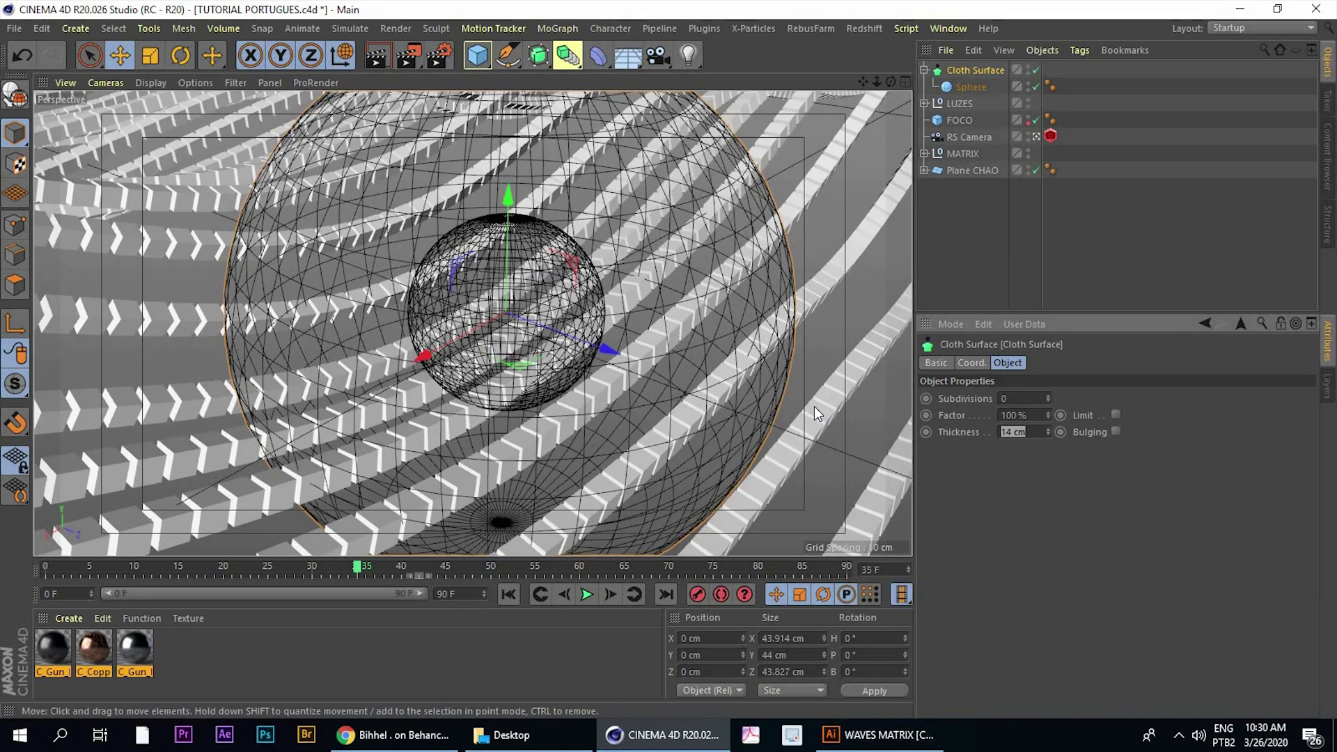
pyautogui.write('1')
pyautogui.press('Return')
pyautogui.scroll(3, 597, 306)
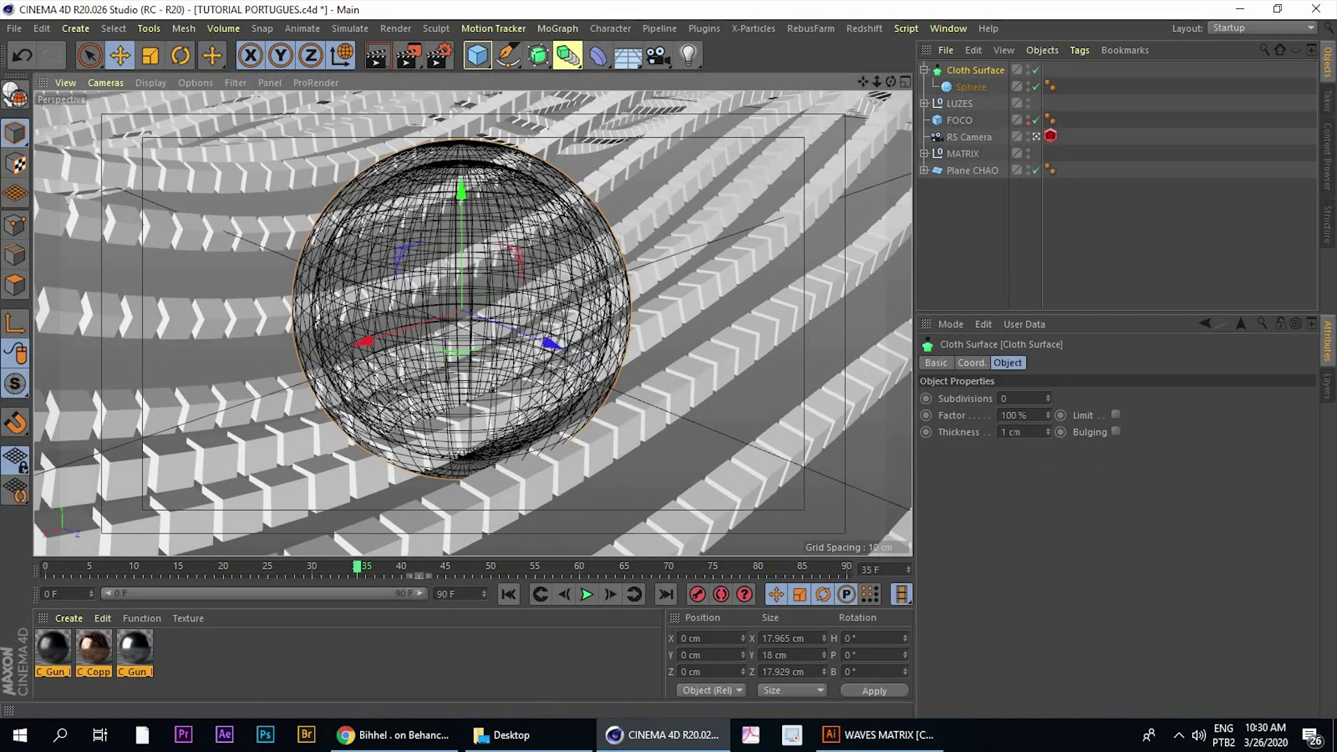
pyautogui.write('0.5')
pyautogui.press('Return')
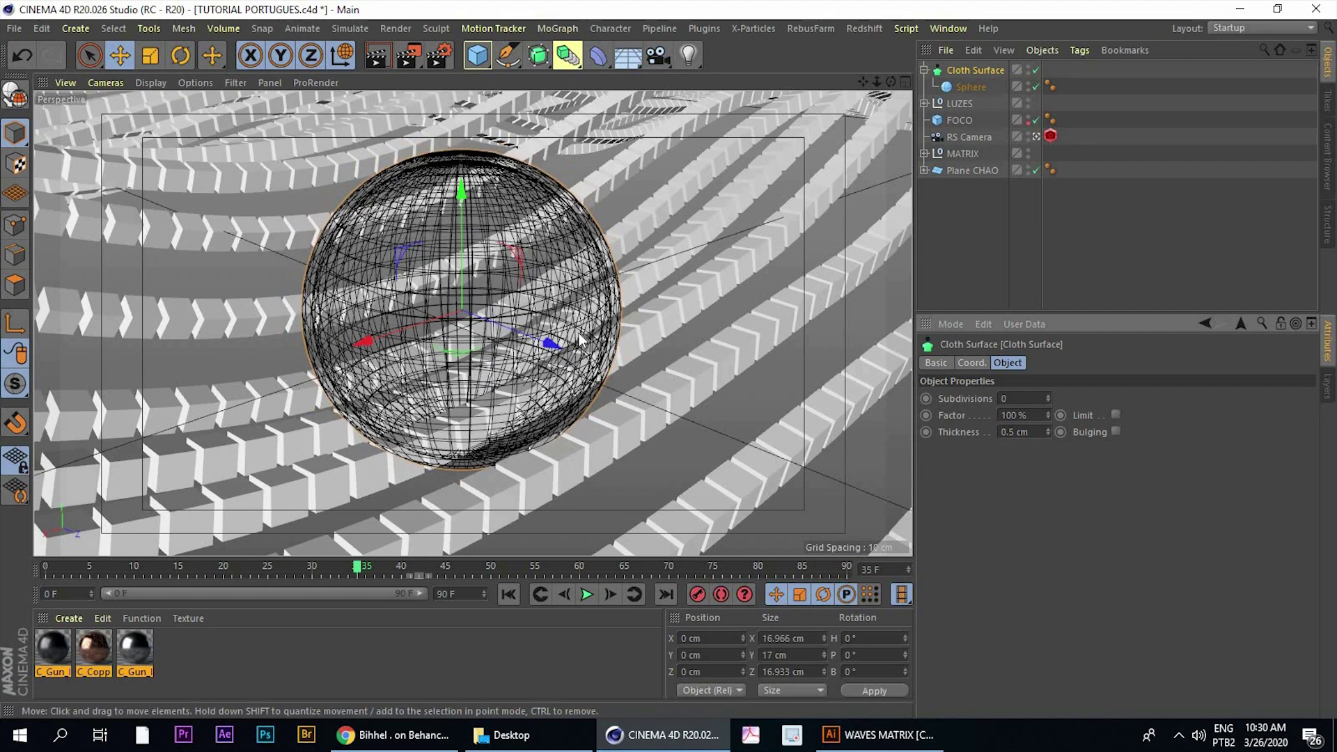
pyautogui.moveTo(585, 300)
pyautogui.keyDown('alt'); pyautogui.mouseDown()
pyautogui.moveTo(459, 317)
pyautogui.moveTo(554, 331)
pyautogui.mouseUp(); pyautogui.keyUp('alt')
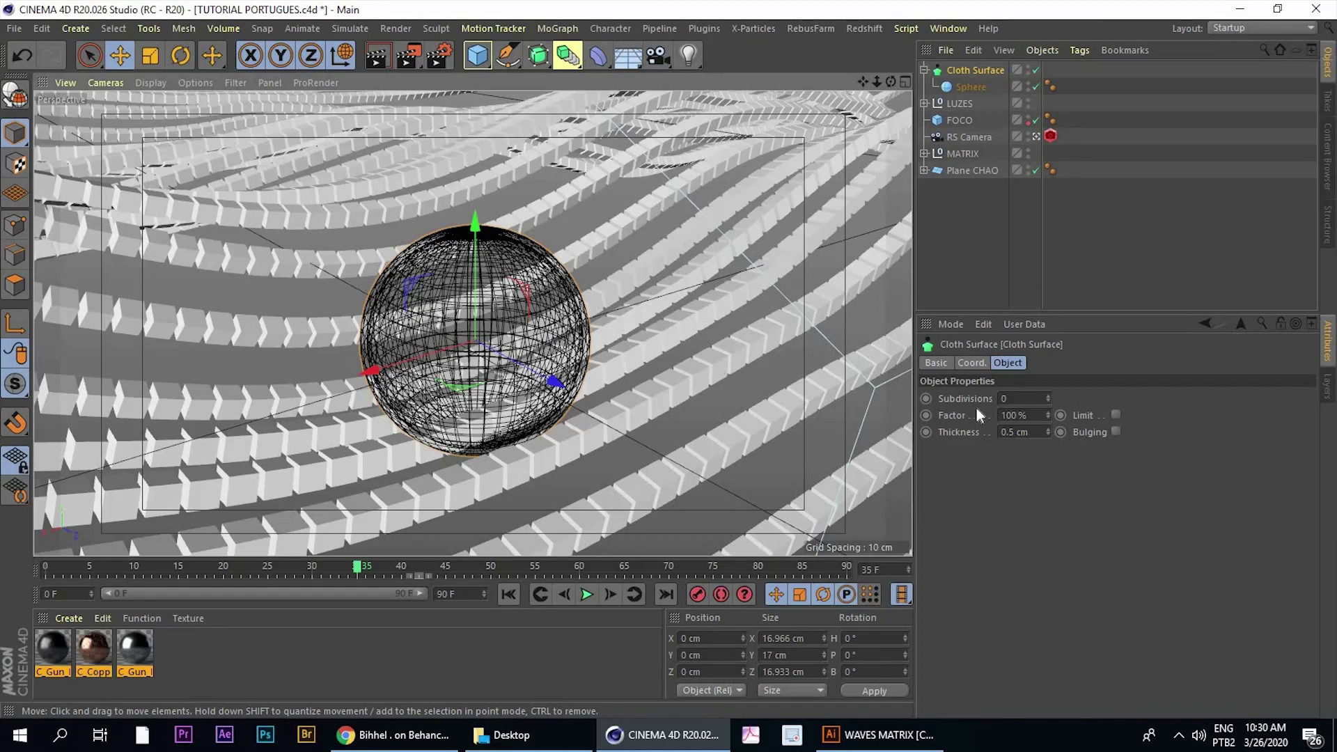
pyautogui.moveTo(1048, 431); pyautogui.dragTo(876, 312)
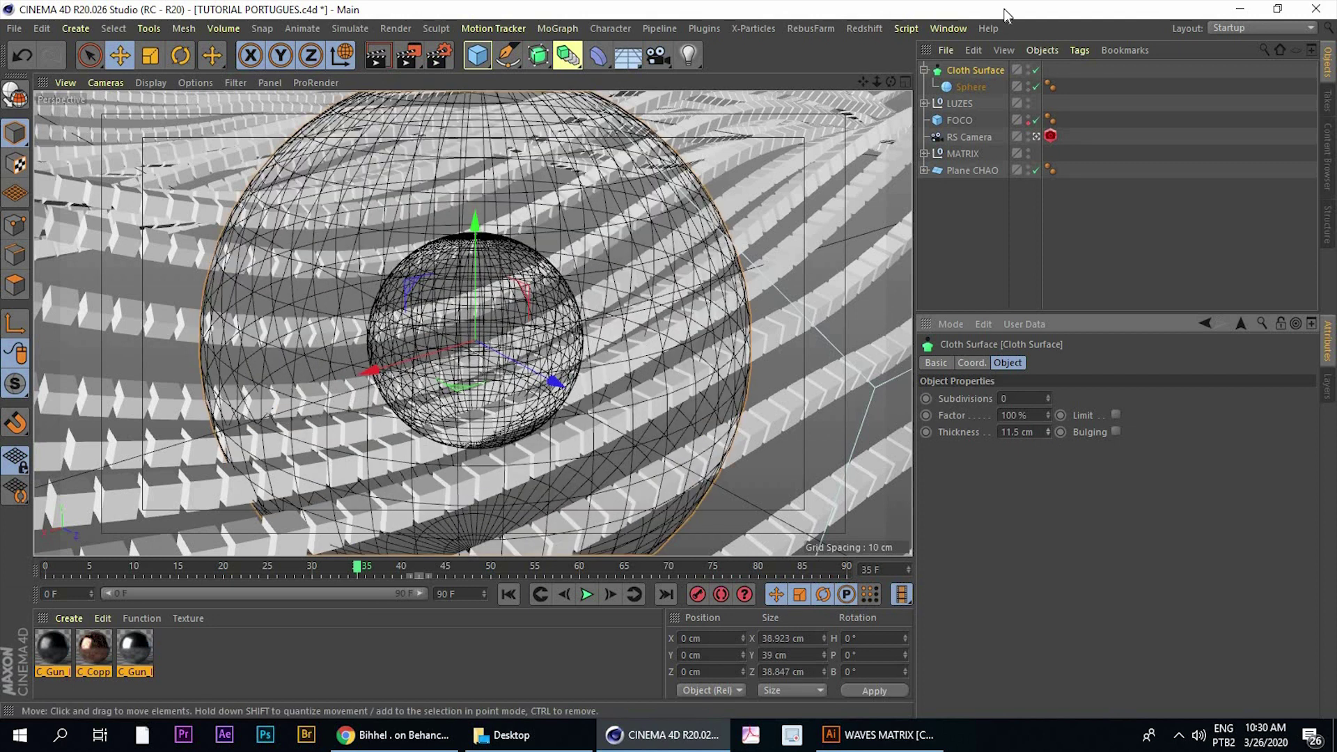
# Scale the inner Sphere with the Scale tool to 14.109 cm on each axis
pyautogui.click(971, 87)
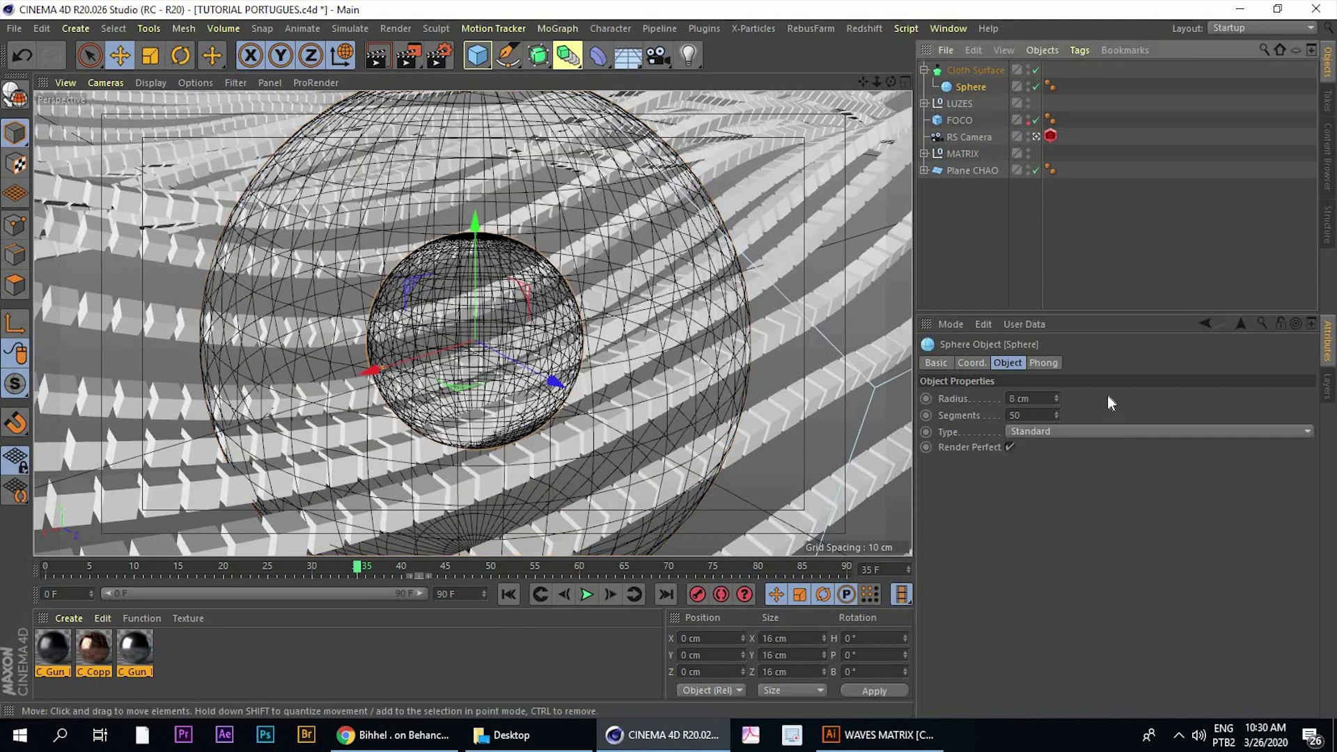
pyautogui.moveTo(547, 292)
pyautogui.keyDown('alt'); pyautogui.mouseDown()
pyautogui.moveTo(431, 288)
pyautogui.moveTo(475, 296)
pyautogui.moveTo(448, 316)
pyautogui.moveTo(335, 264)
pyautogui.mouseUp(); pyautogui.keyUp('alt')
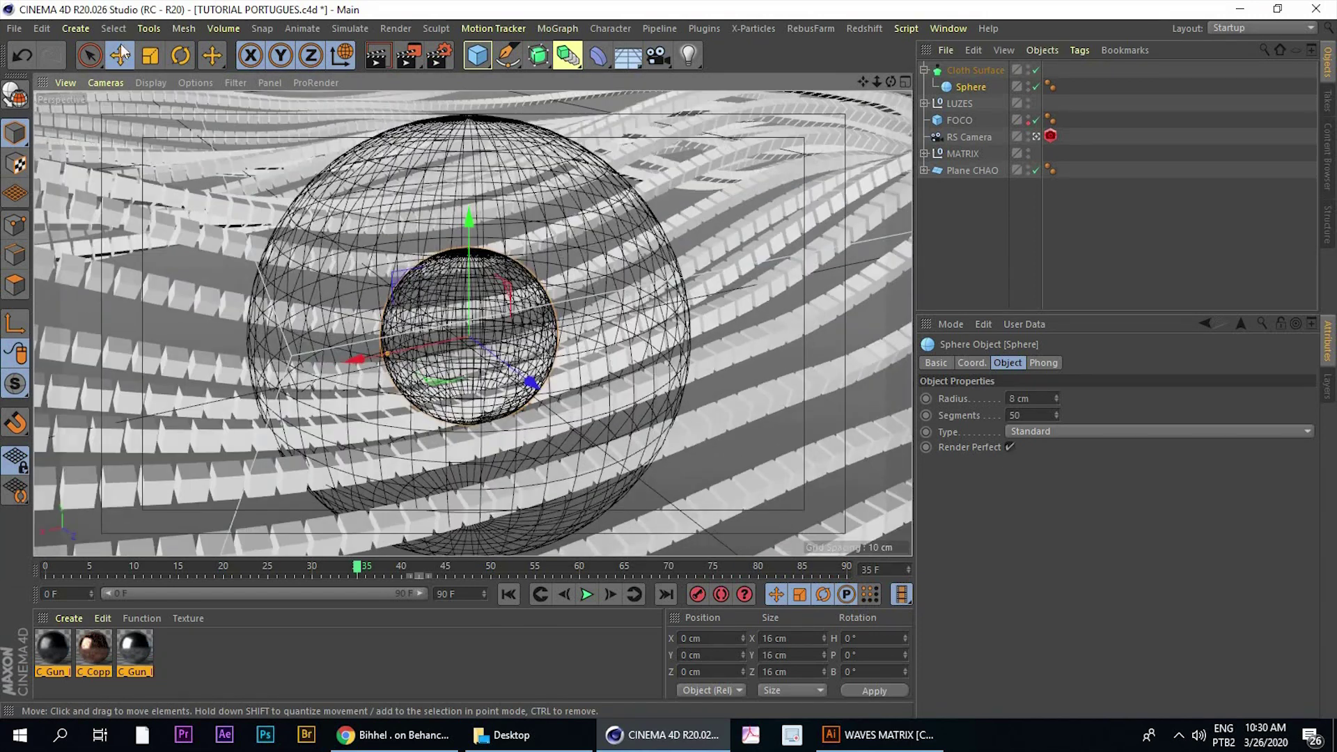
pyautogui.click(152, 64)
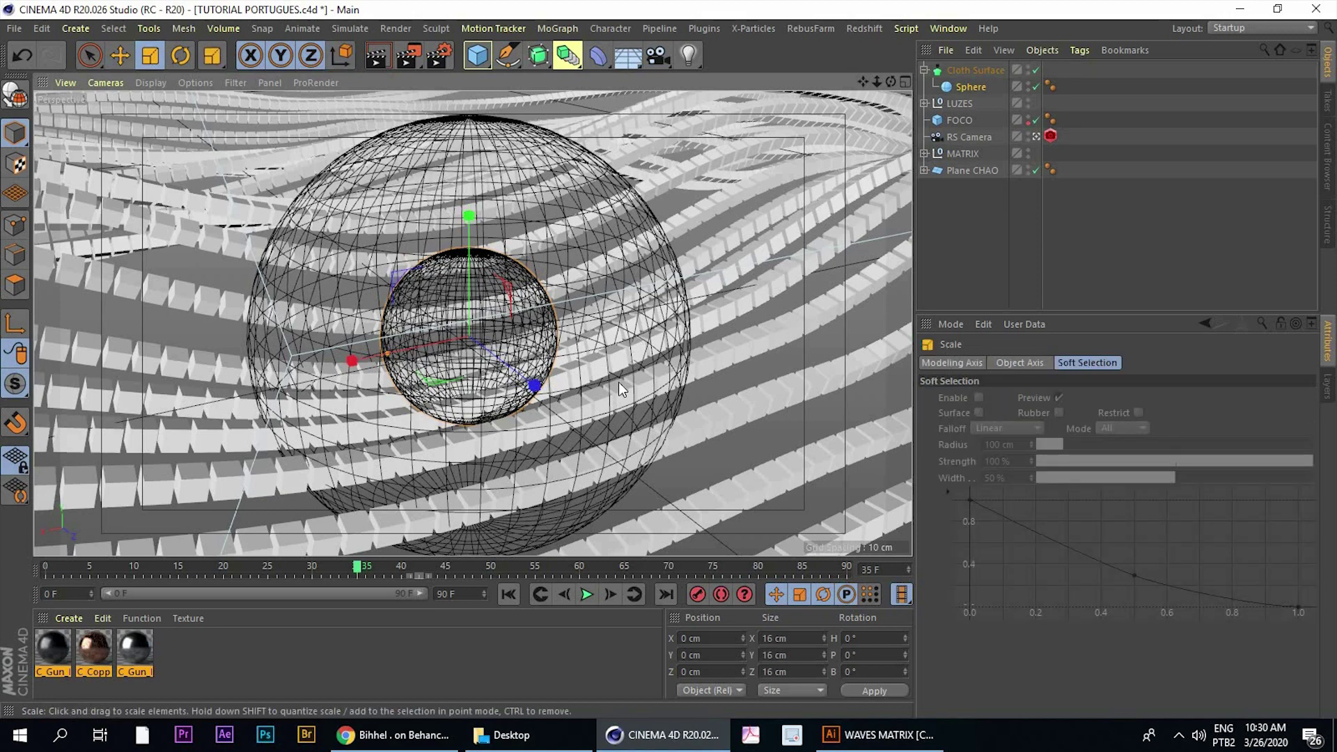
pyautogui.moveTo(745, 289)
pyautogui.mouseDown()
pyautogui.moveTo(705, 275)
pyautogui.moveTo(547, 300)
pyautogui.moveTo(435, 300)
pyautogui.moveTo(594, 340)
pyautogui.moveTo(780, 229)
pyautogui.moveTo(875, 135)
pyautogui.moveTo(571, 294)
pyautogui.mouseUp()
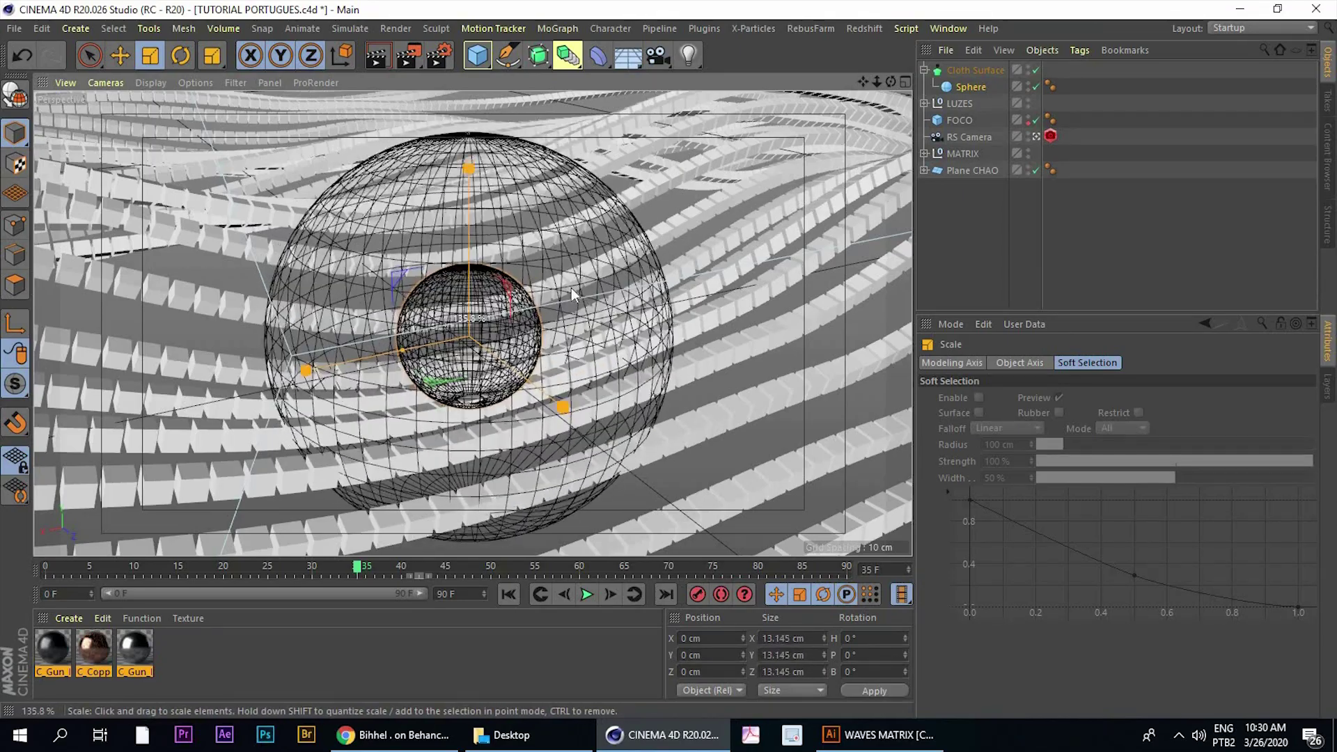
pyautogui.moveTo(571, 293); pyautogui.dragTo(401, 255)
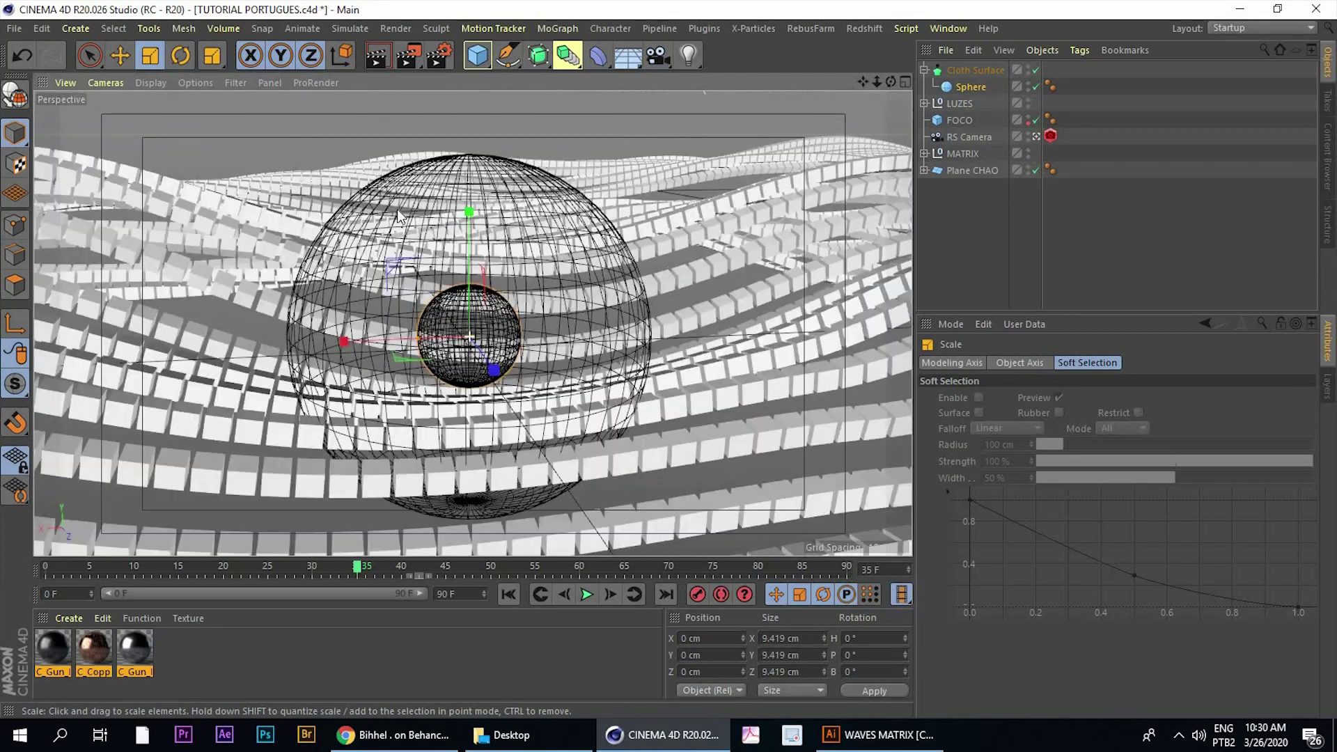
pyautogui.keyDown('alt'); pyautogui.moveTo(395, 336); pyautogui.dragTo(365, 250); pyautogui.keyUp('alt')
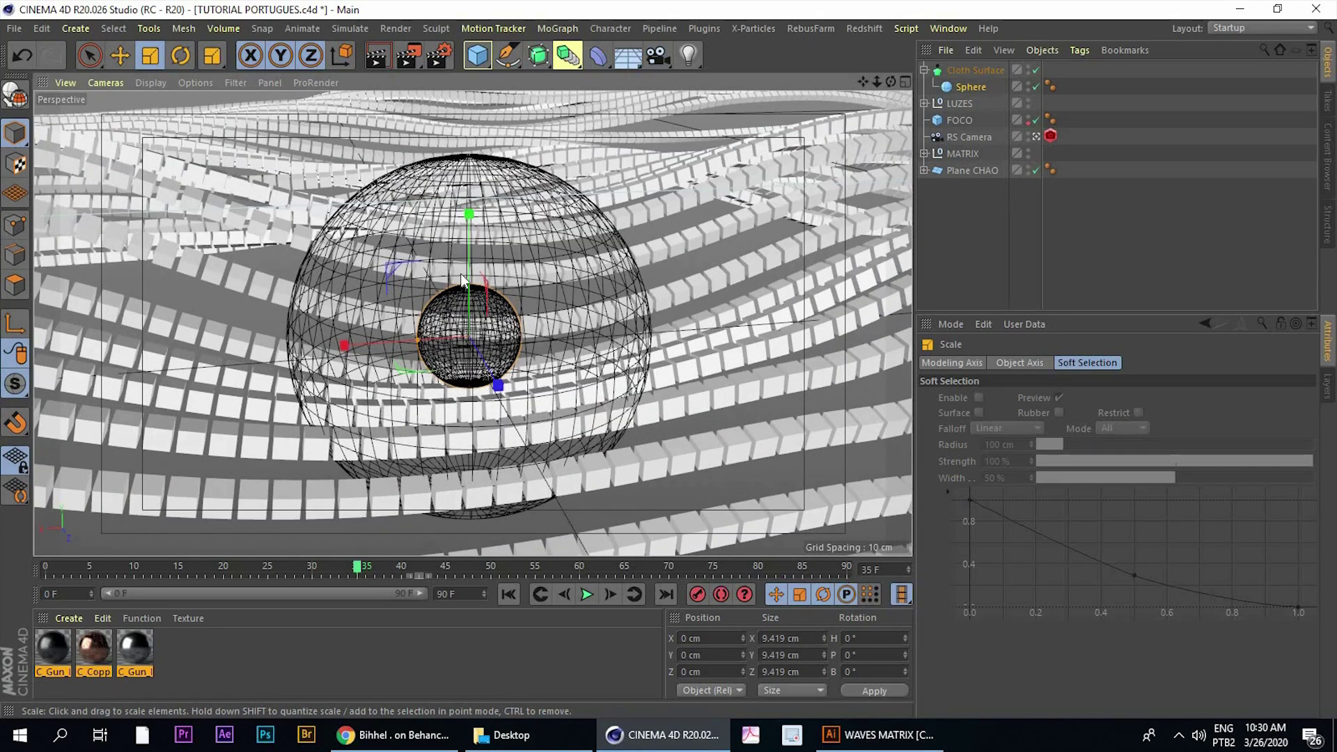
pyautogui.keyDown('alt'); pyautogui.moveTo(466, 280); pyautogui.dragTo(516, 286); pyautogui.keyUp('alt')
pyautogui.moveTo(826, 115)
pyautogui.mouseDown()
pyautogui.moveTo(662, 201)
pyautogui.moveTo(665, 275)
pyautogui.mouseUp()
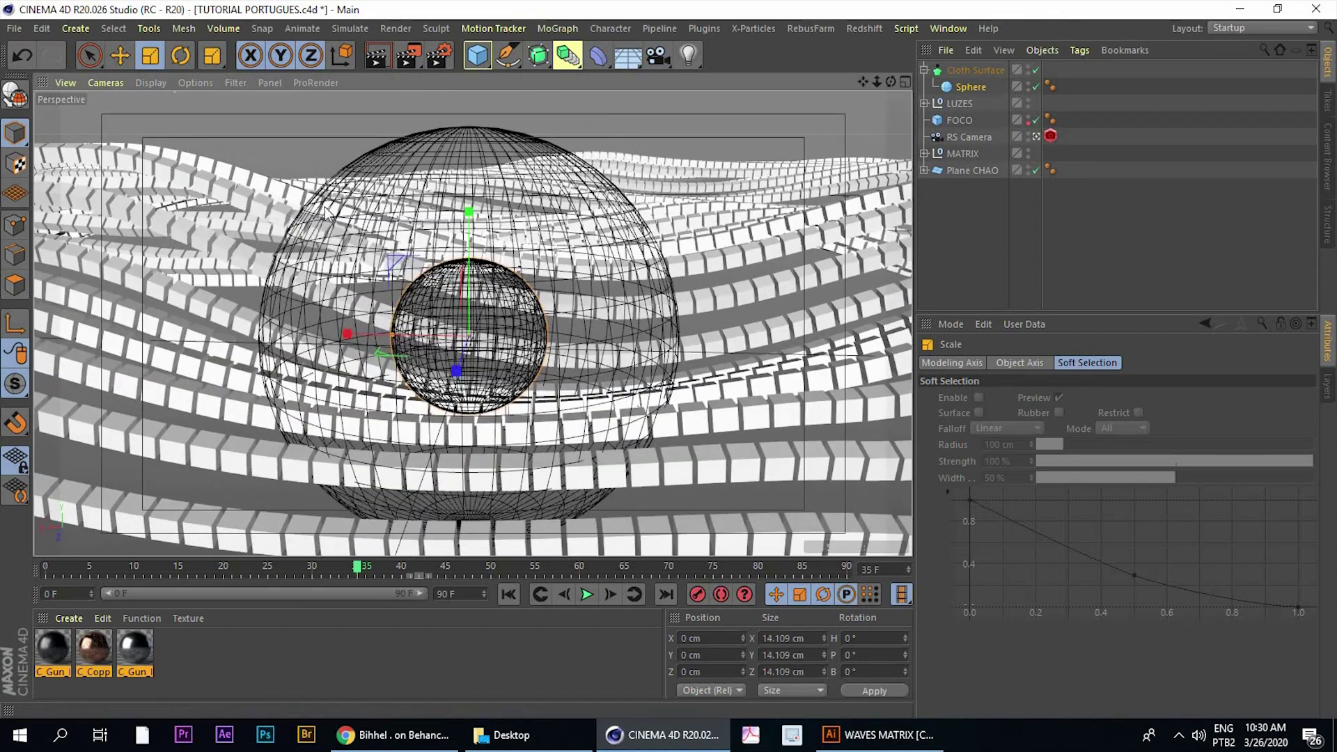
pyautogui.keyDown('alt'); pyautogui.moveTo(365, 235); pyautogui.dragTo(522, 285); pyautogui.keyUp('alt')
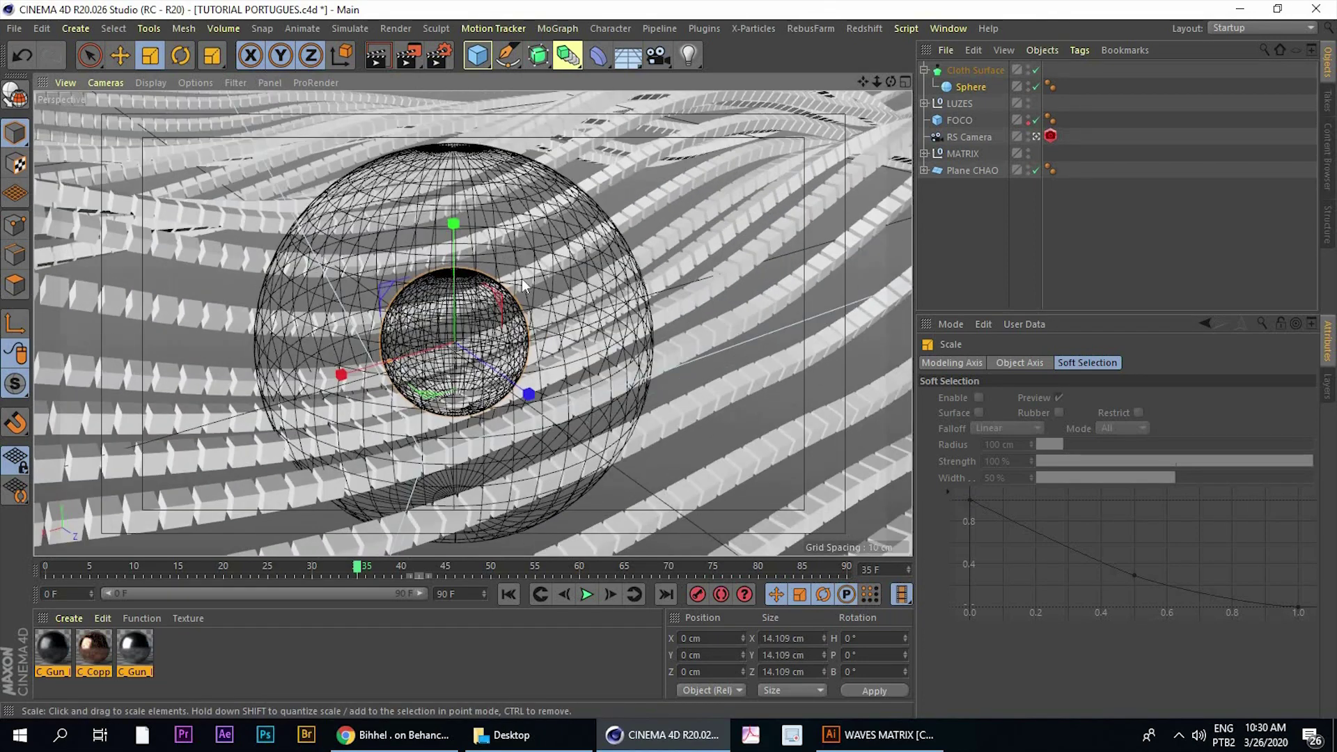
# With the Move tool, select the Cloth Surface, orbit around the bubble, and open the Redshift menu
pyautogui.click(521, 279)
pyautogui.click(119, 55)
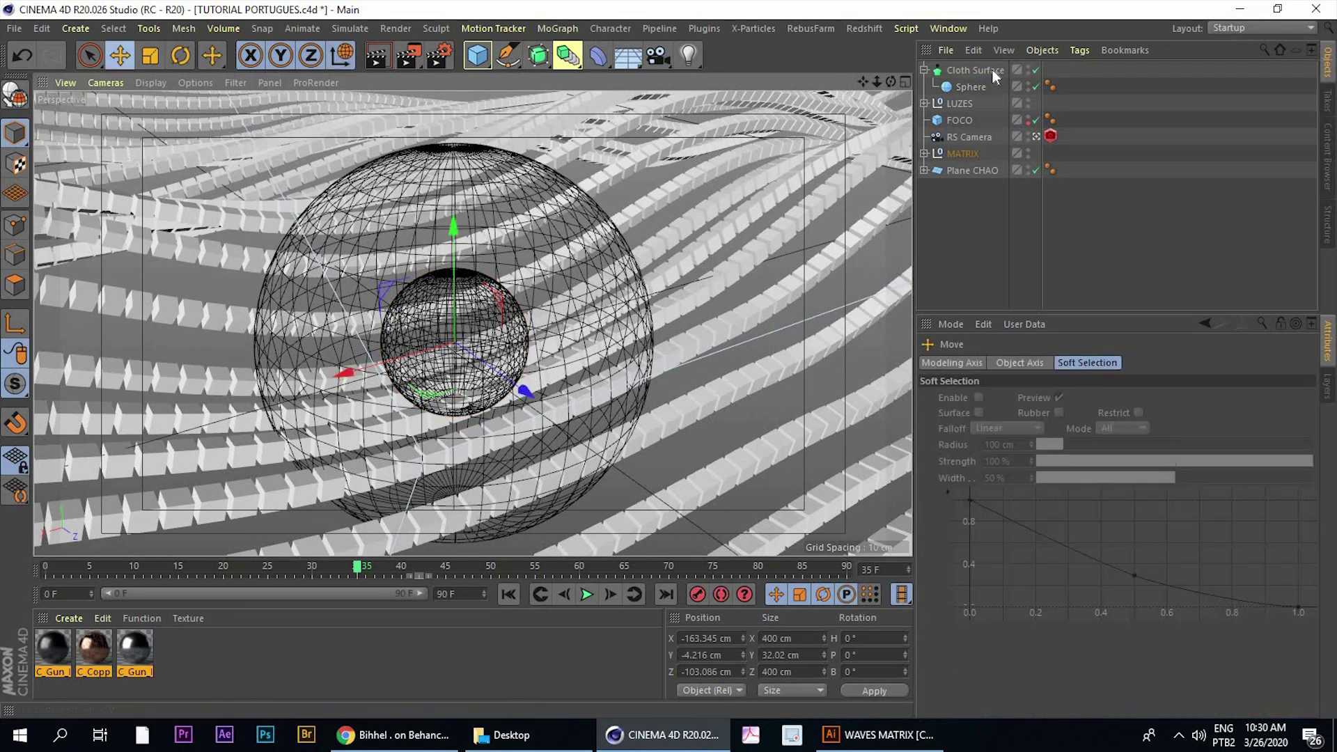
pyautogui.click(974, 71)
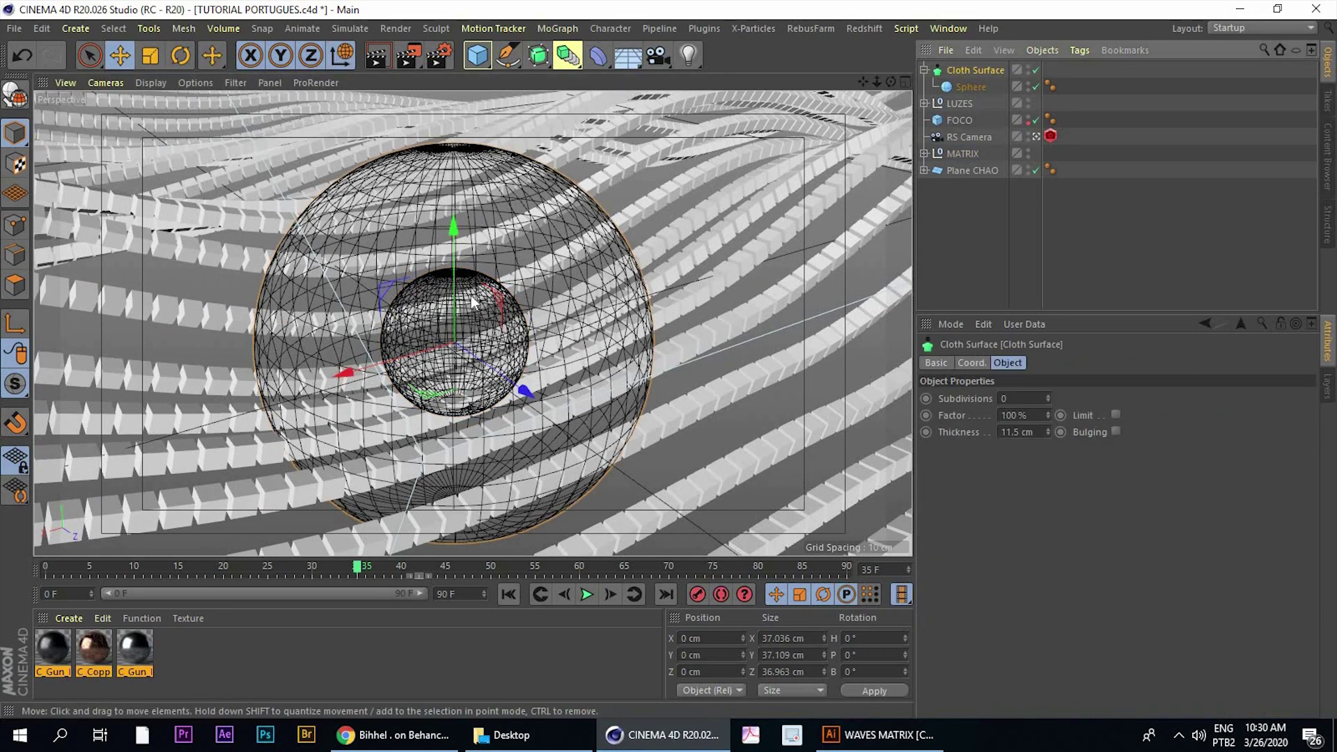
pyautogui.moveTo(488, 334)
pyautogui.keyDown('alt'); pyautogui.mouseDown()
pyautogui.moveTo(457, 298)
pyautogui.moveTo(465, 176)
pyautogui.moveTo(563, 262)
pyautogui.moveTo(545, 232)
pyautogui.moveTo(963, 98)
pyautogui.mouseUp(); pyautogui.keyUp('alt')
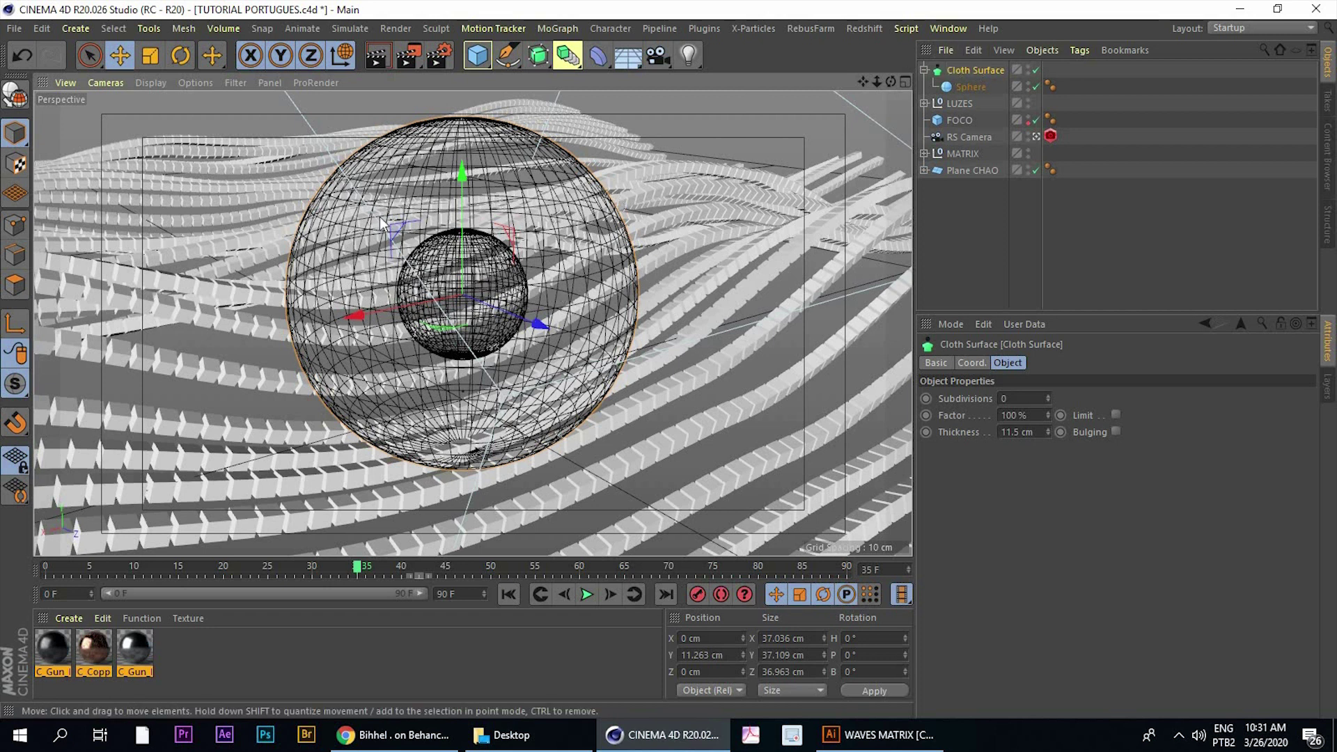
pyautogui.moveTo(505, 241)
pyautogui.keyDown('alt'); pyautogui.mouseDown()
pyautogui.moveTo(543, 231)
pyautogui.moveTo(463, 263)
pyautogui.moveTo(811, 92)
pyautogui.mouseUp(); pyautogui.keyUp('alt')
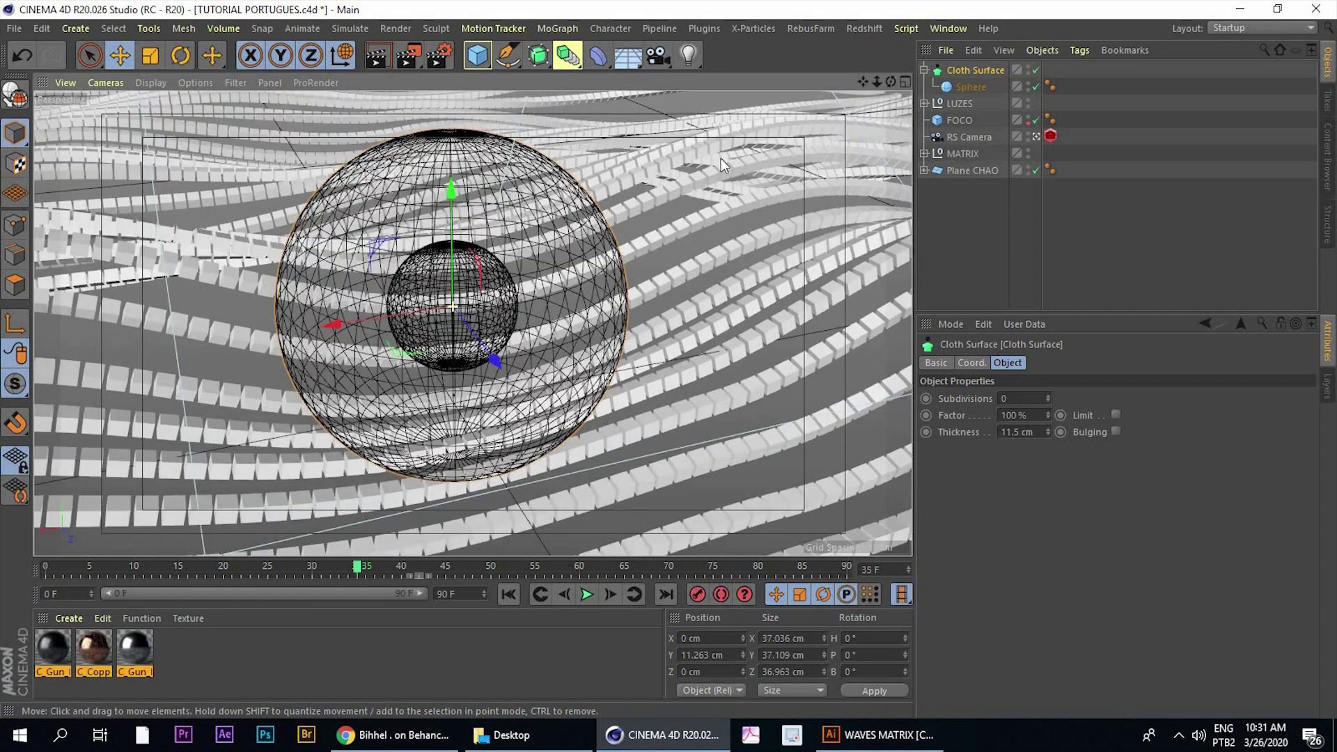
pyautogui.click(862, 28)
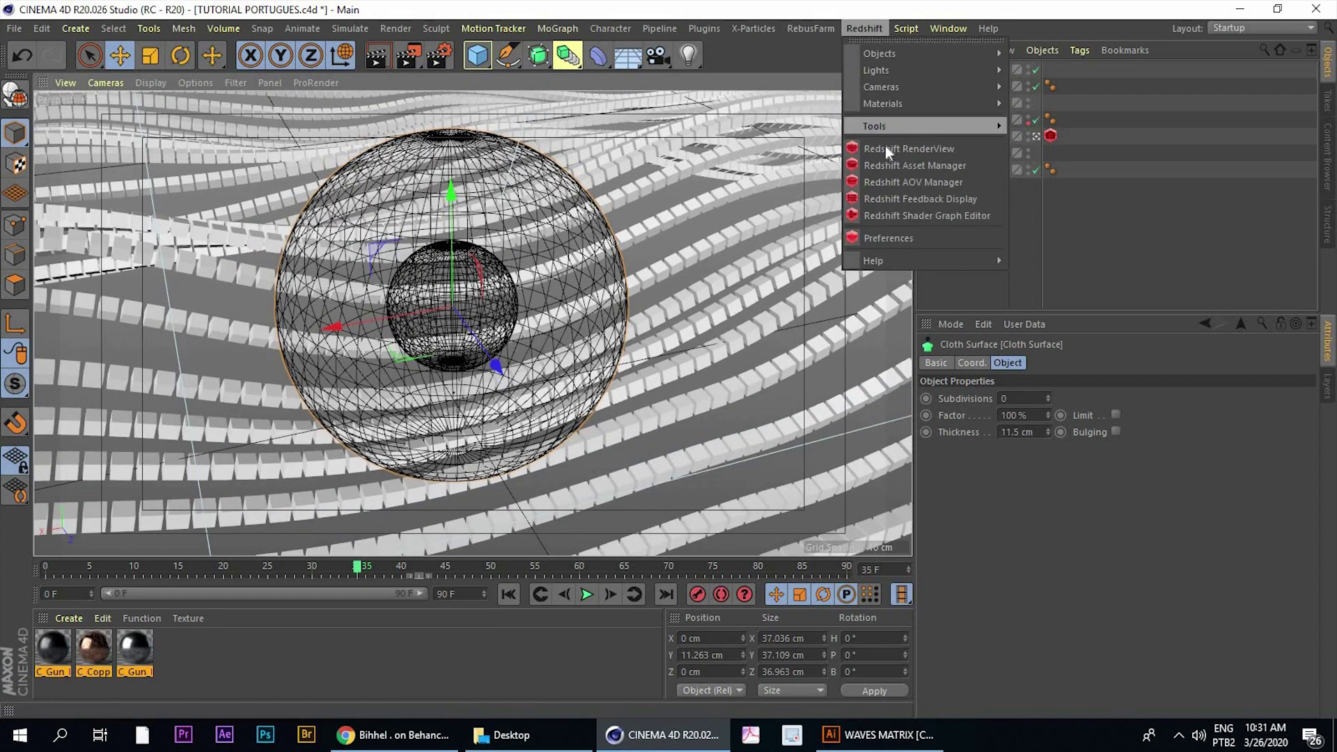
# Open the Redshift RenderView, restart the render, and move the window to the right
pyautogui.click(880, 149)
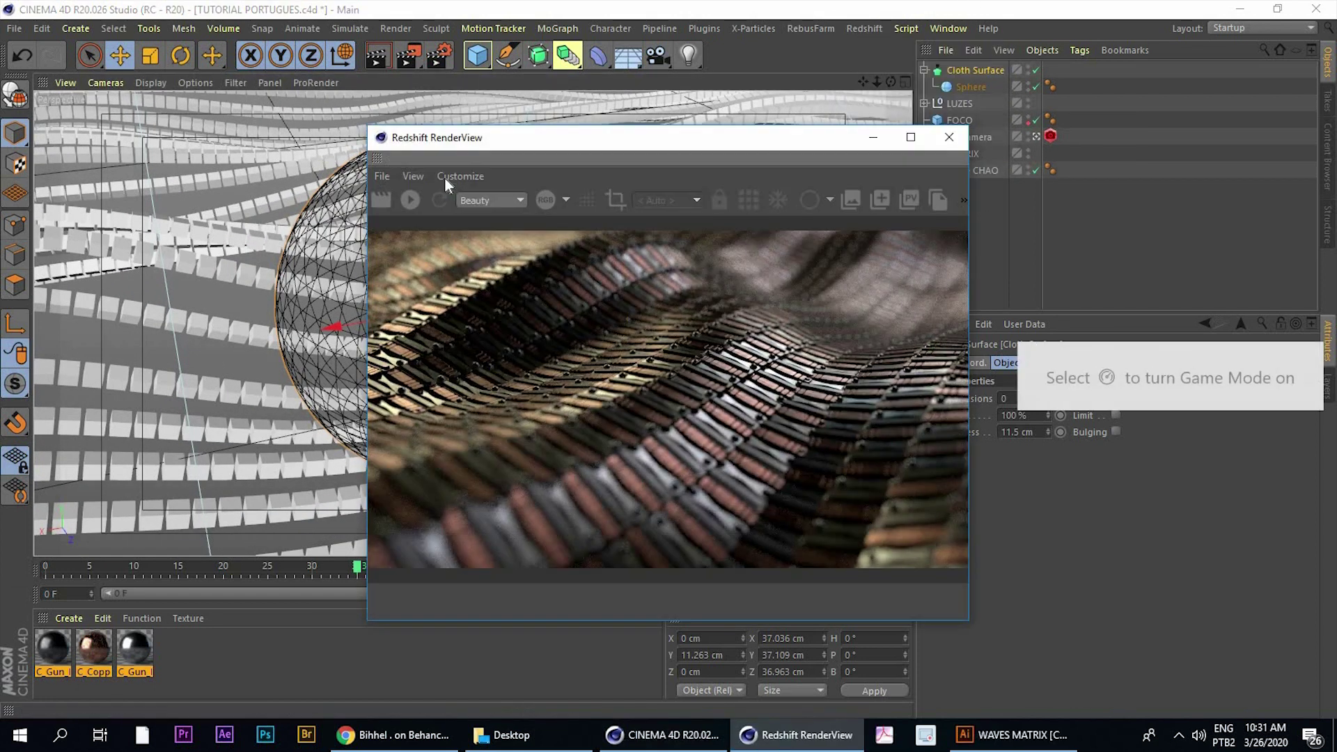
pyautogui.click(410, 200)
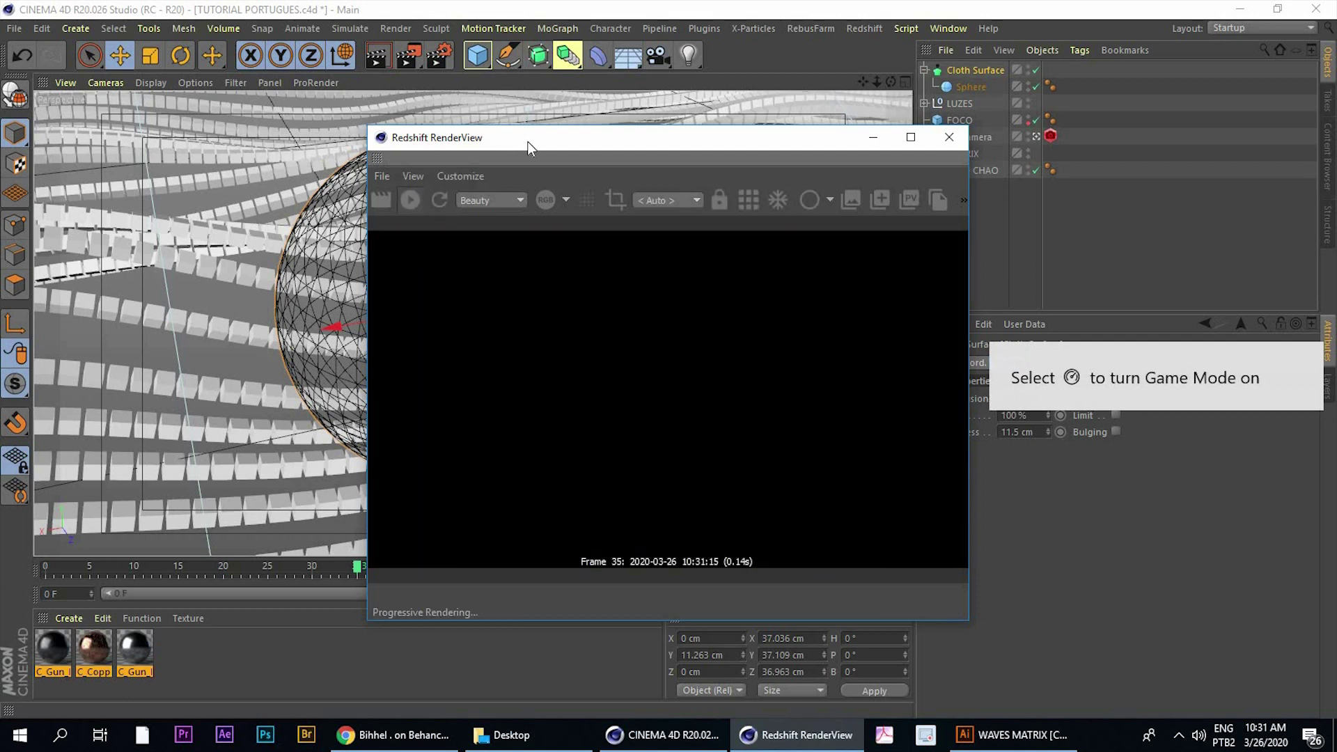
pyautogui.moveTo(512, 138)
pyautogui.mouseDown()
pyautogui.moveTo(592, 151)
pyautogui.moveTo(794, 130)
pyautogui.mouseUp()
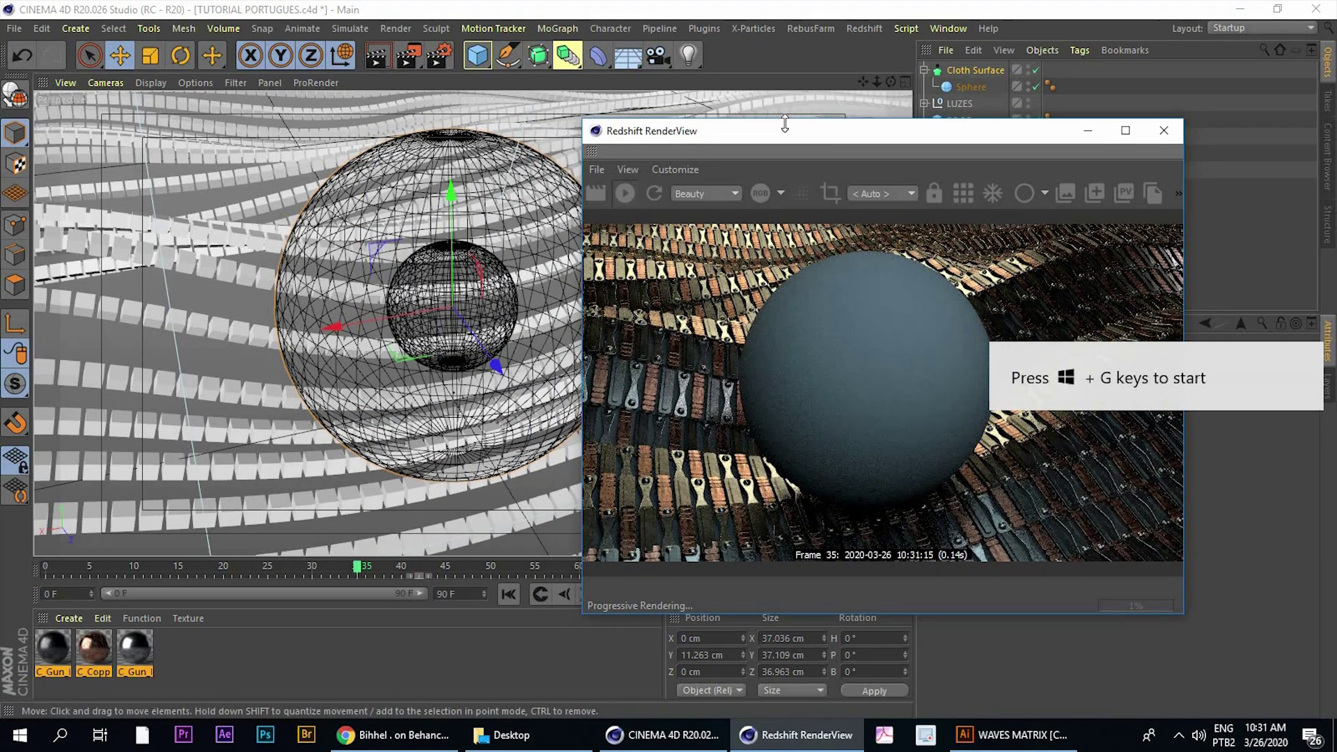
pyautogui.moveTo(921, 122); pyautogui.dragTo(1008, 104)
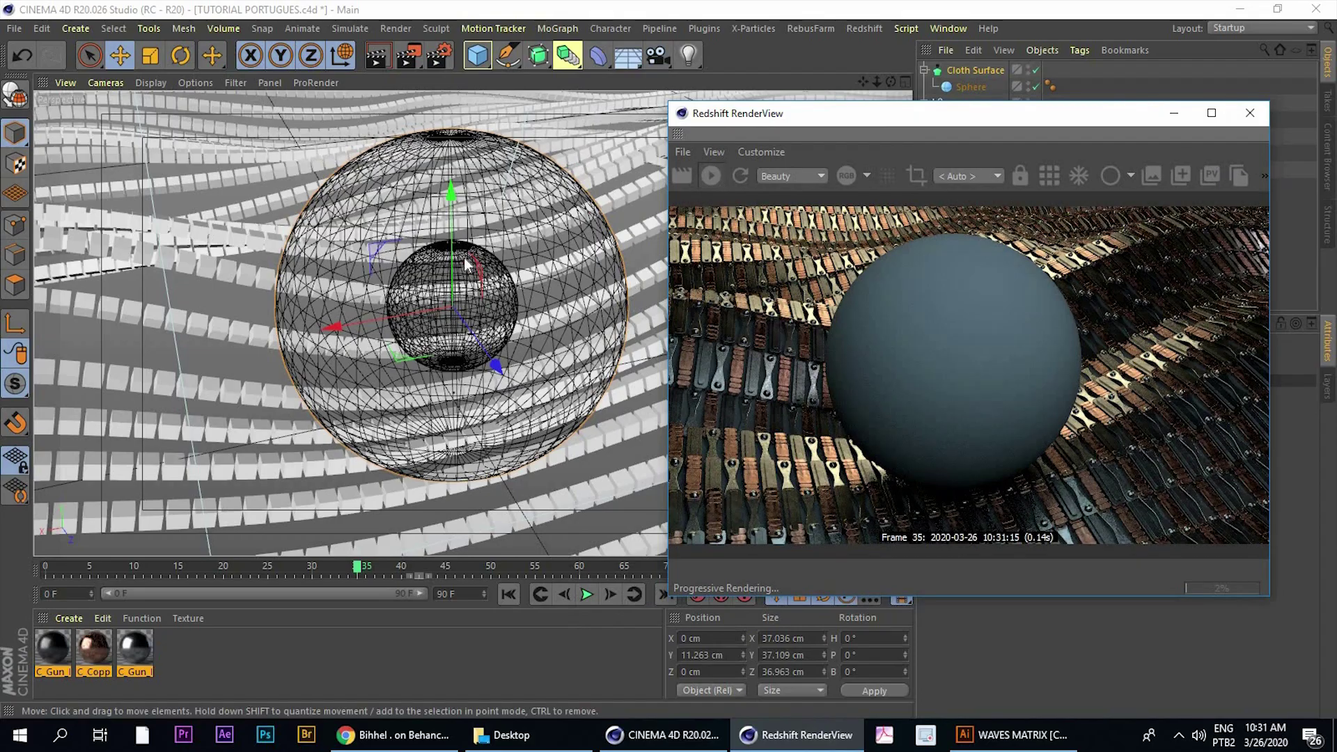
pyautogui.moveTo(465, 263)
pyautogui.keyDown('alt'); pyautogui.mouseDown()
pyautogui.moveTo(398, 241)
pyautogui.moveTo(412, 248)
pyautogui.mouseUp(); pyautogui.keyUp('alt')
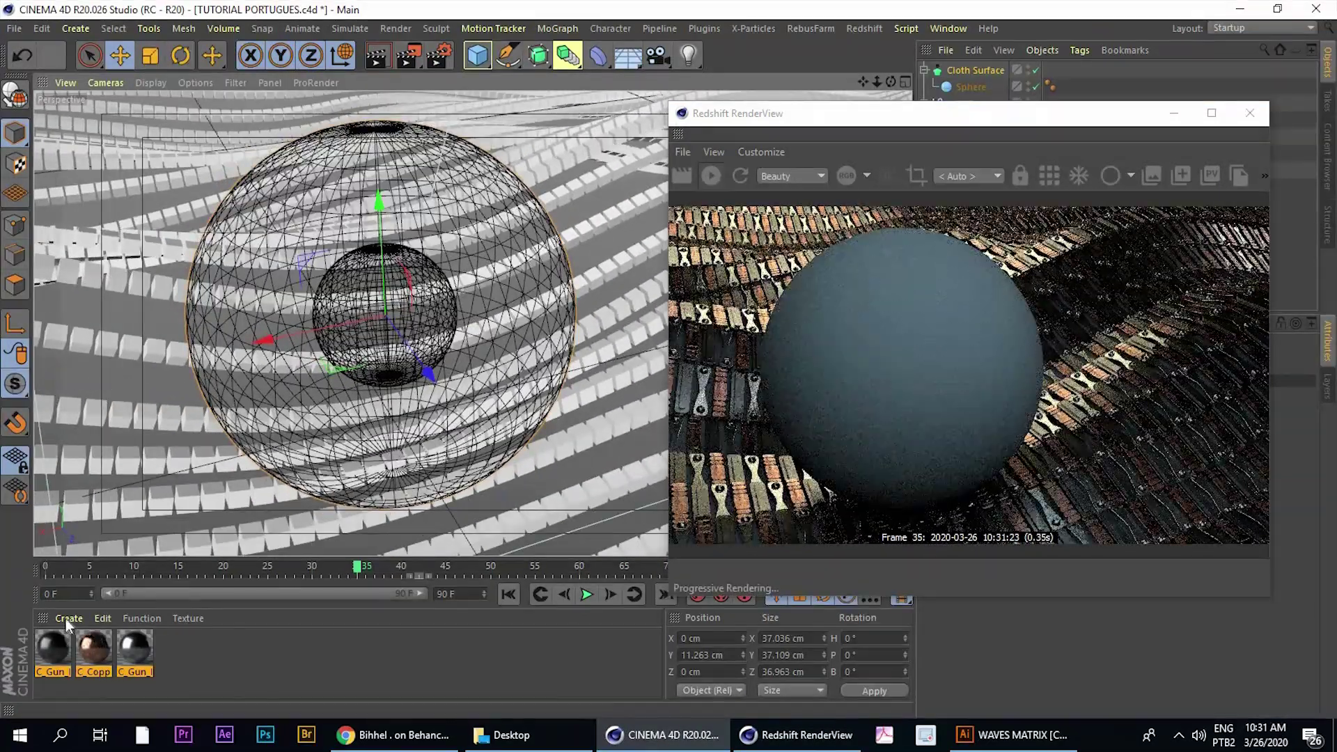
pyautogui.click(67, 617)
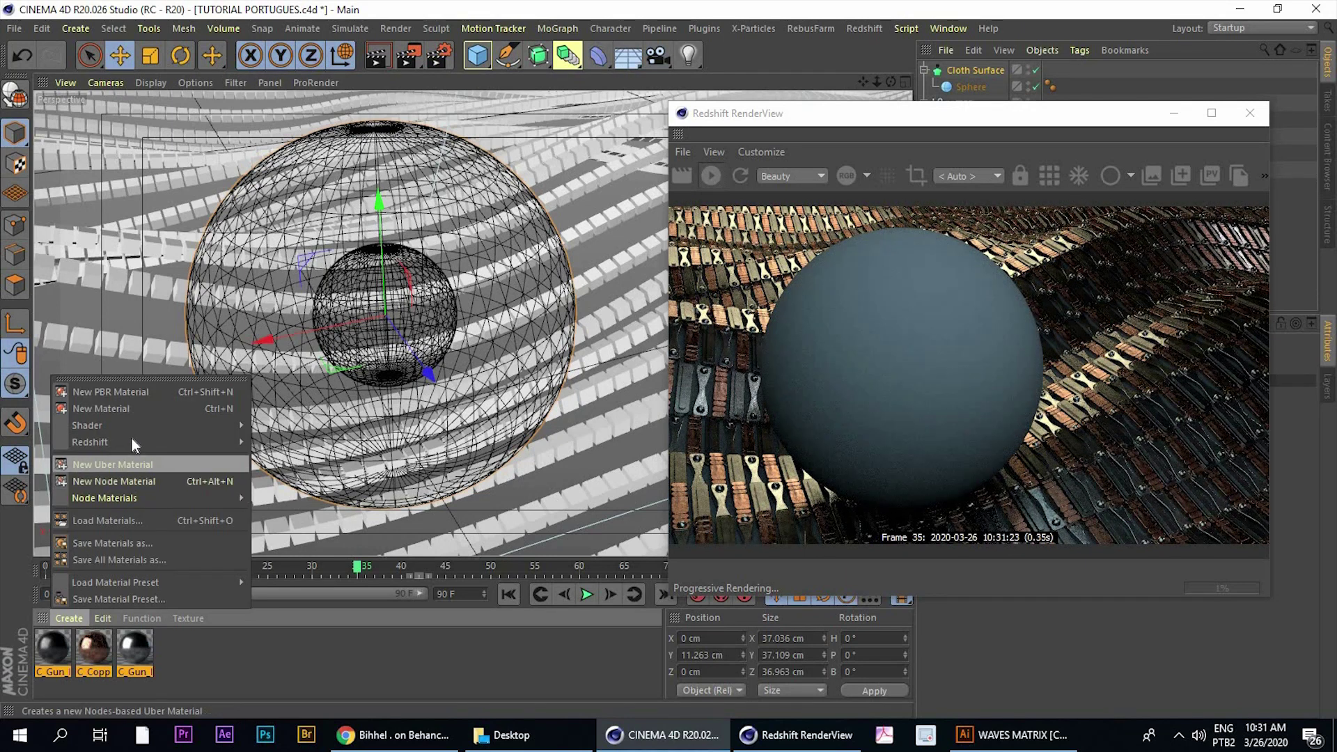
pyautogui.moveTo(90, 441)
pyautogui.moveTo(274, 442)
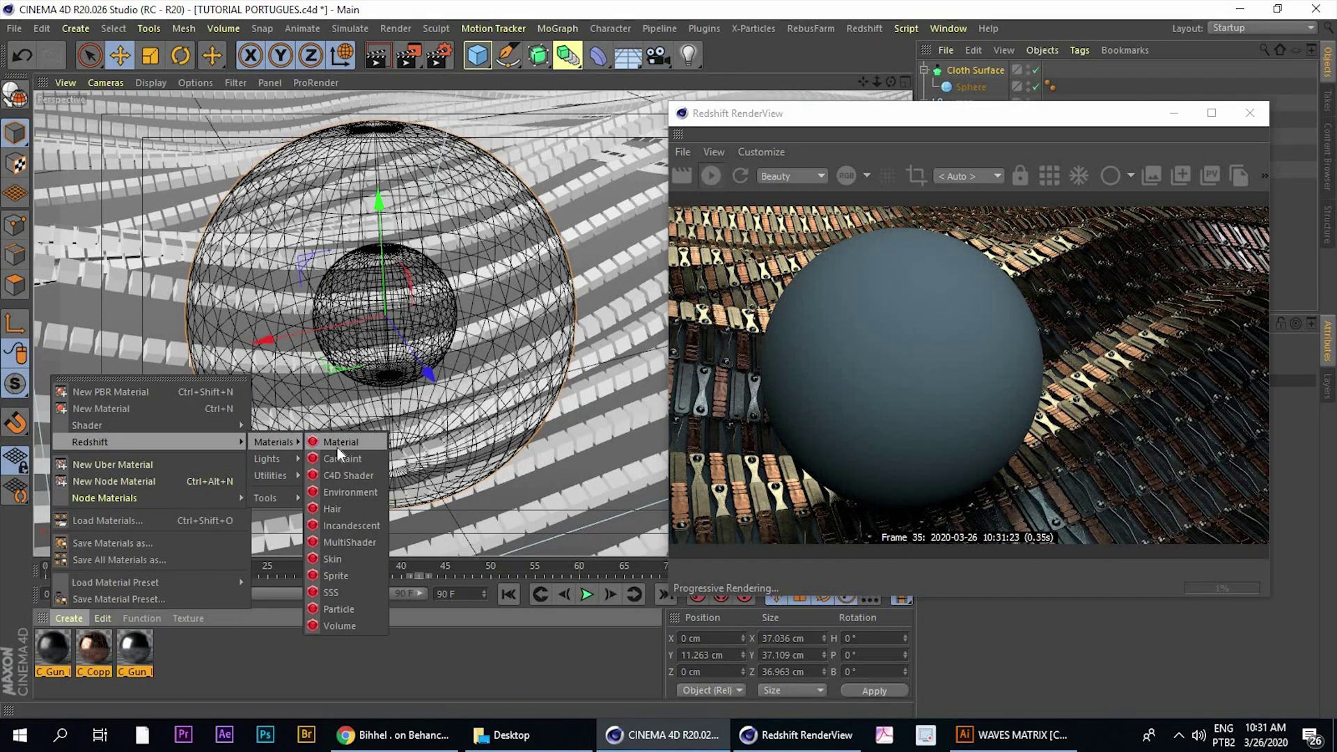
# Create a new RS Material, apply it to the Sphere, and open its shader graph
pyautogui.click(337, 448)
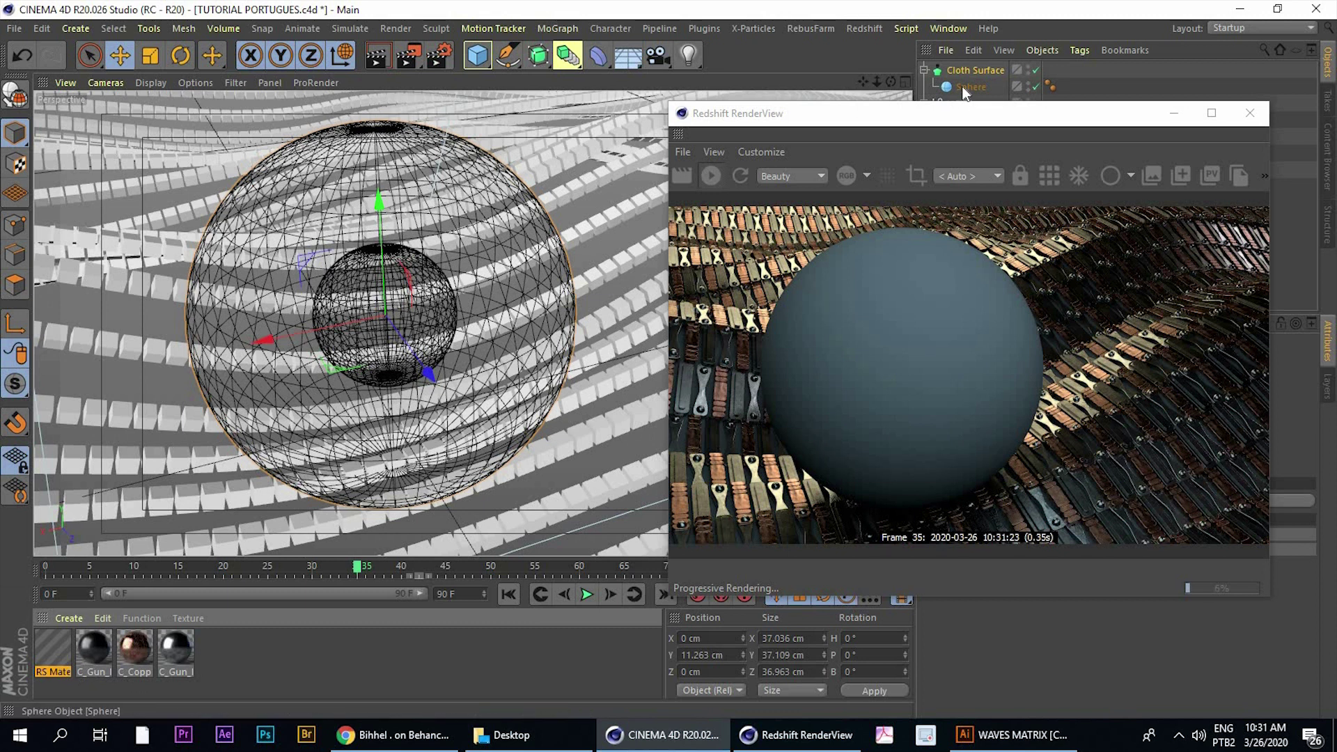
pyautogui.click(973, 71)
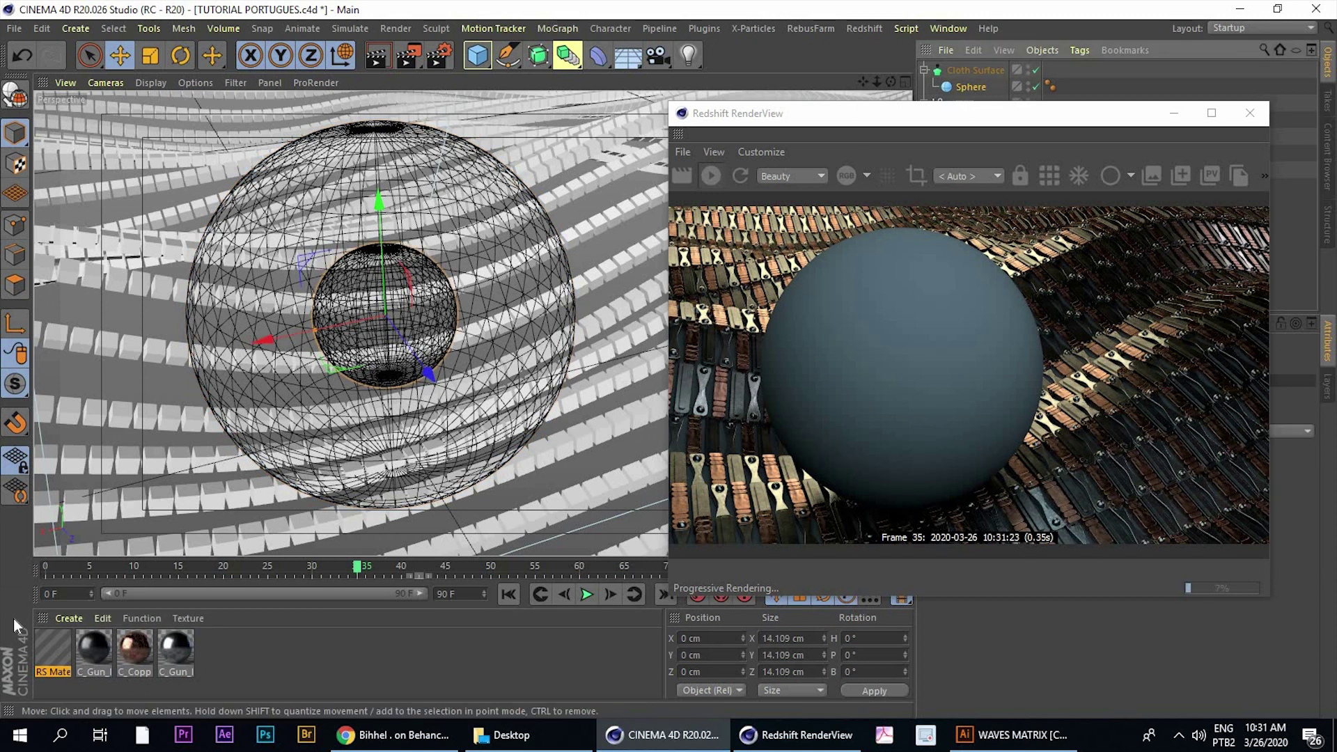
pyautogui.rightClick(53, 646)
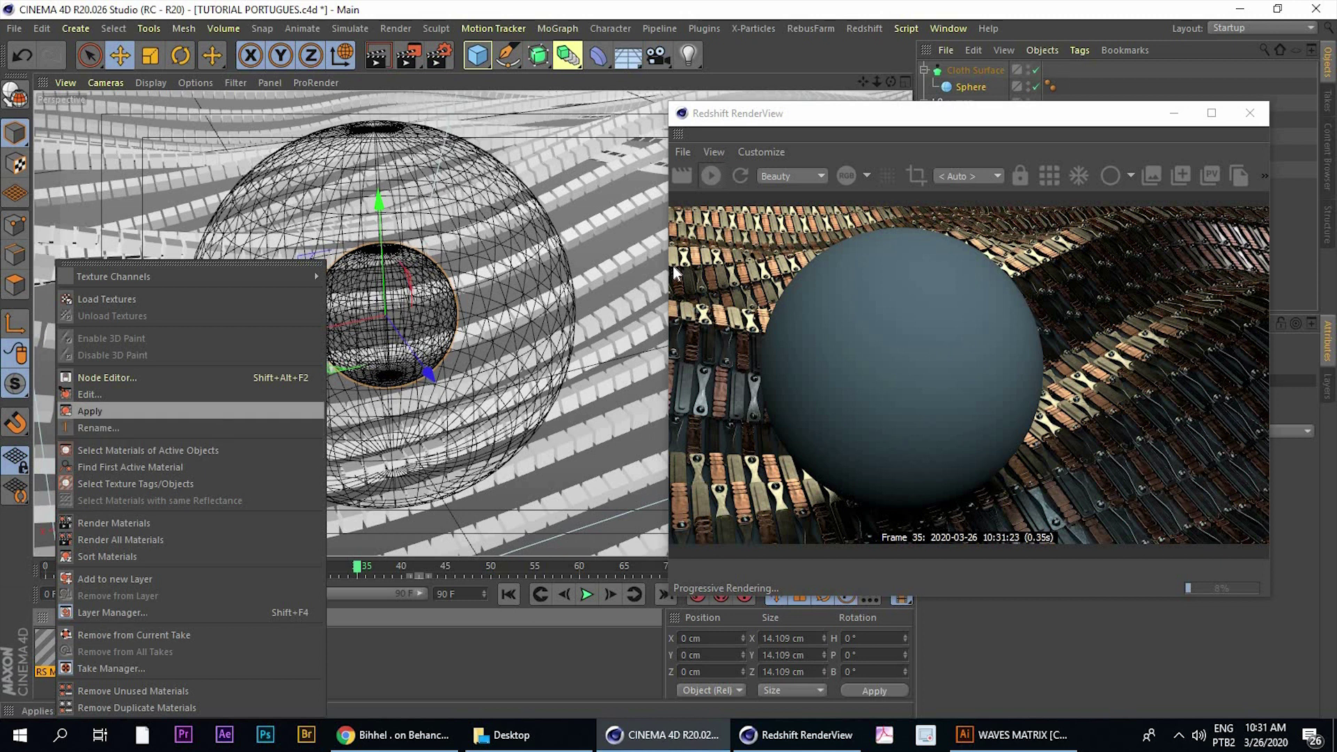
pyautogui.click(100, 411)
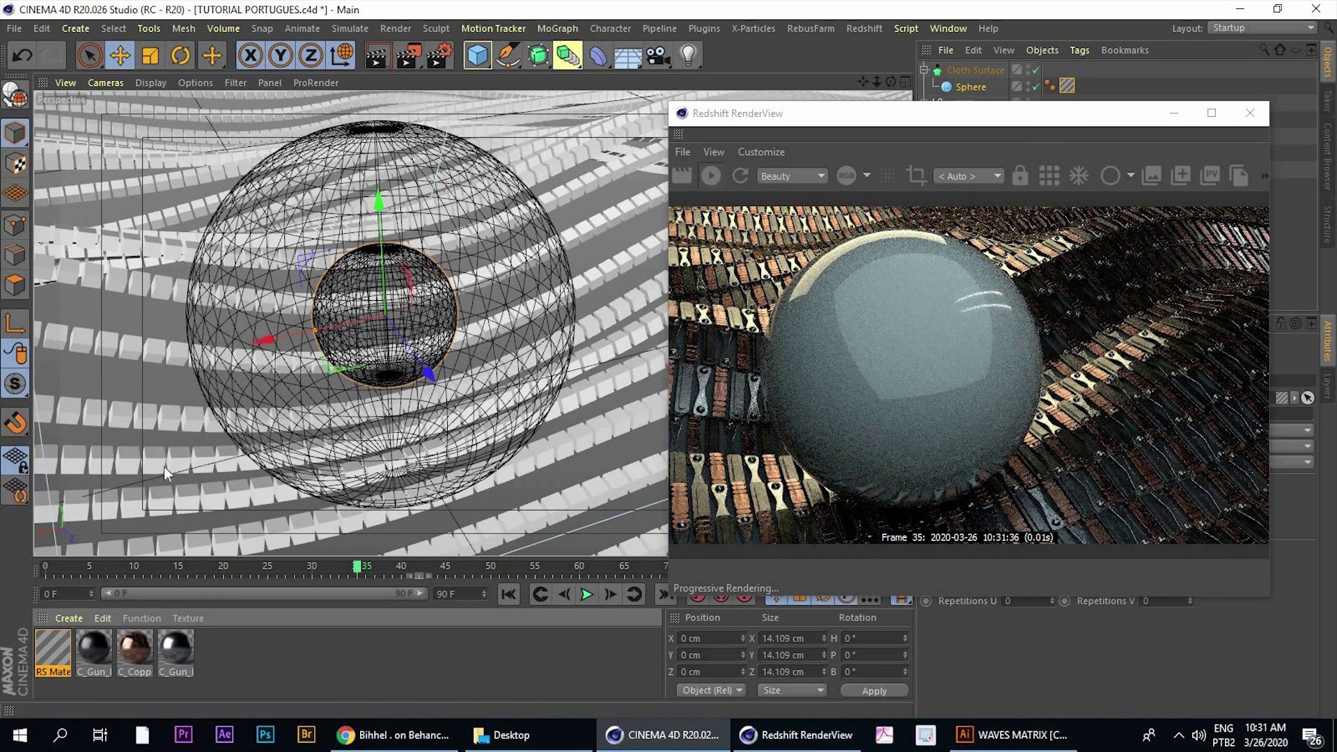
pyautogui.doubleClick(53, 649)
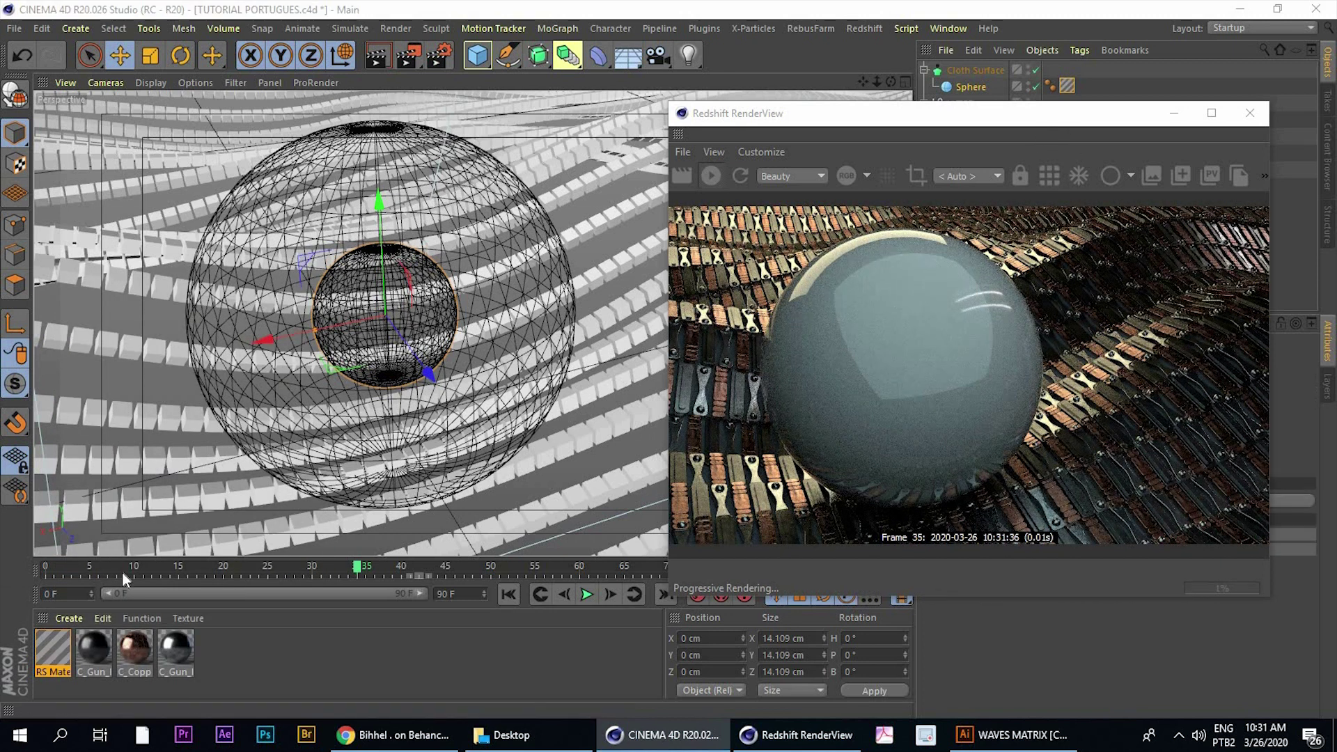
pyautogui.moveTo(485, 137); pyautogui.dragTo(222, 89)
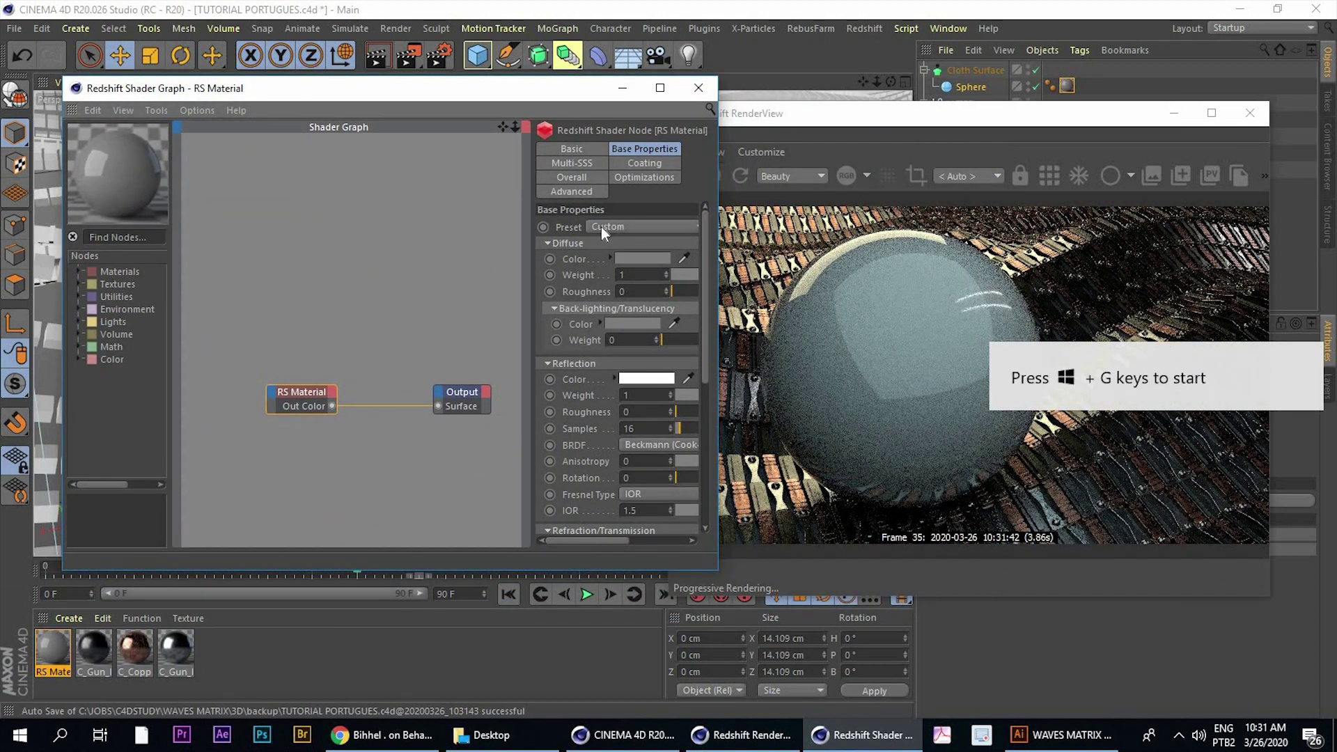
# Set the RS Material preset to Glass
pyautogui.click(601, 226)
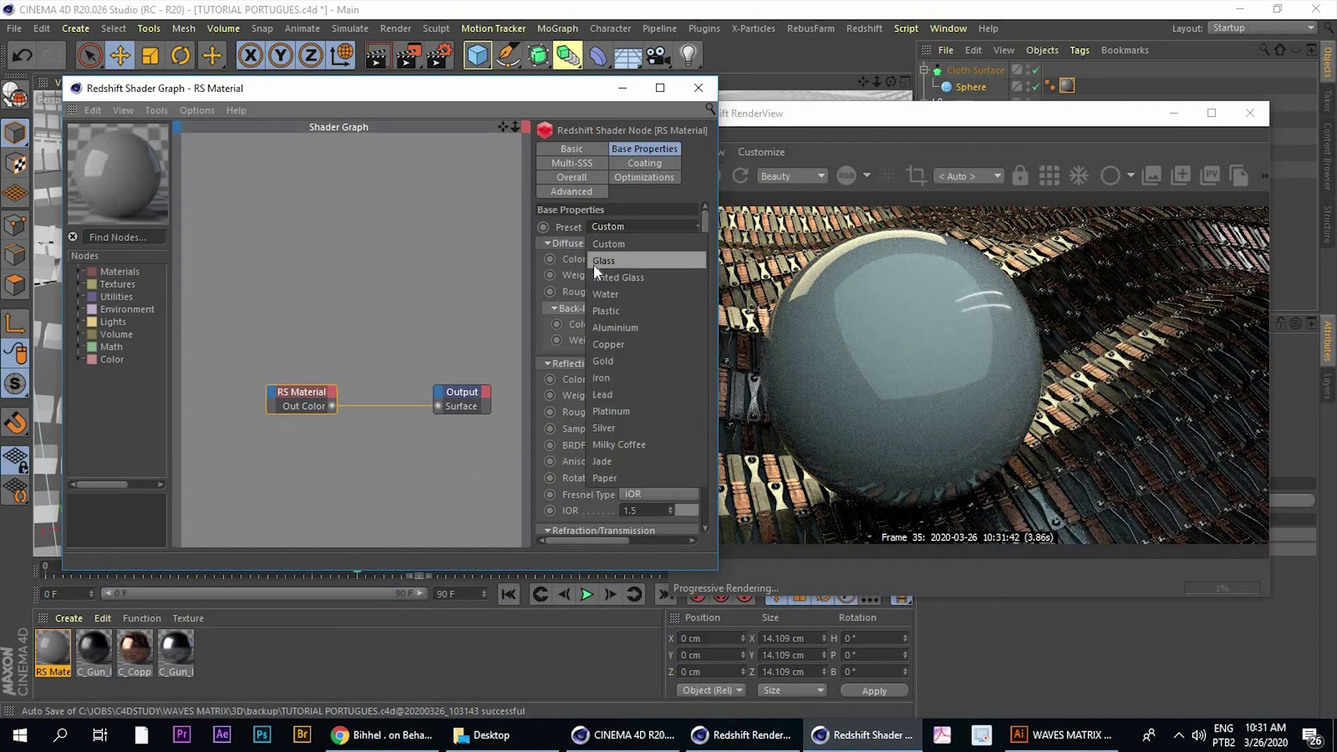
pyautogui.click(595, 262)
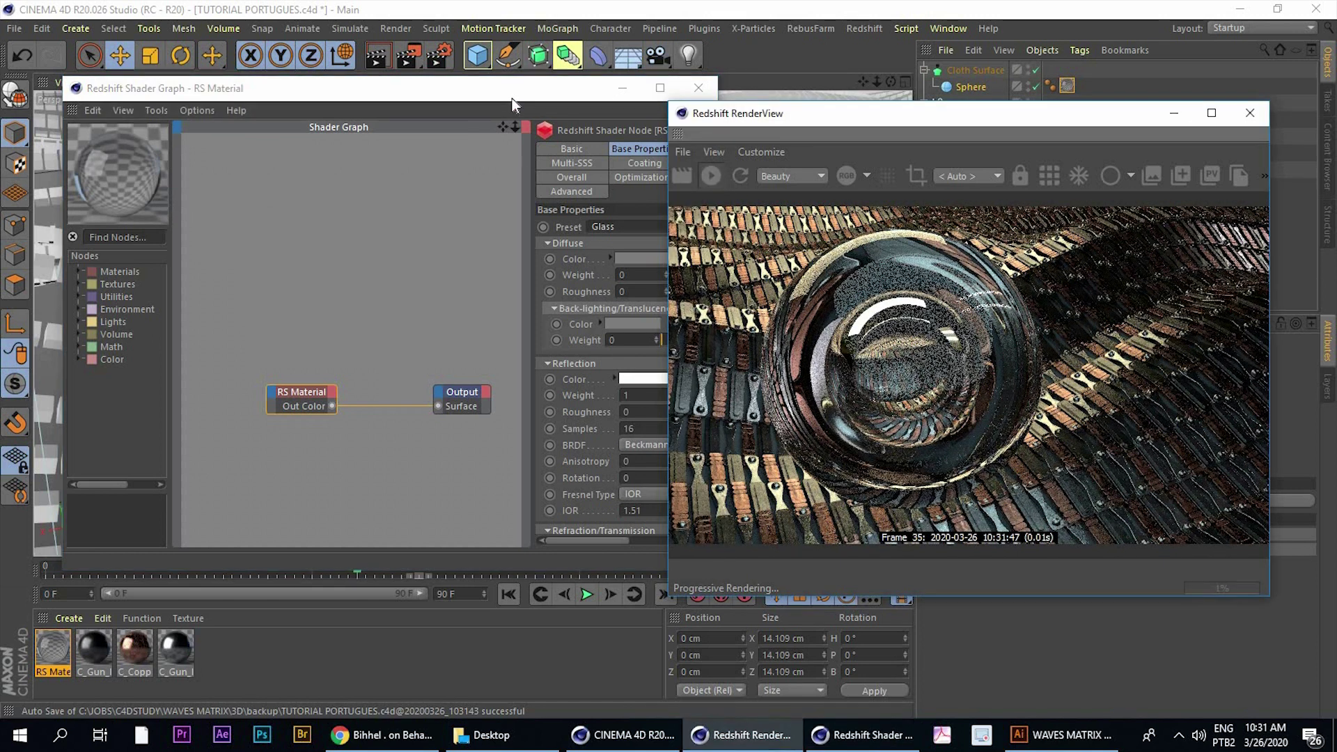
pyautogui.moveTo(512, 99); pyautogui.dragTo(481, 111)
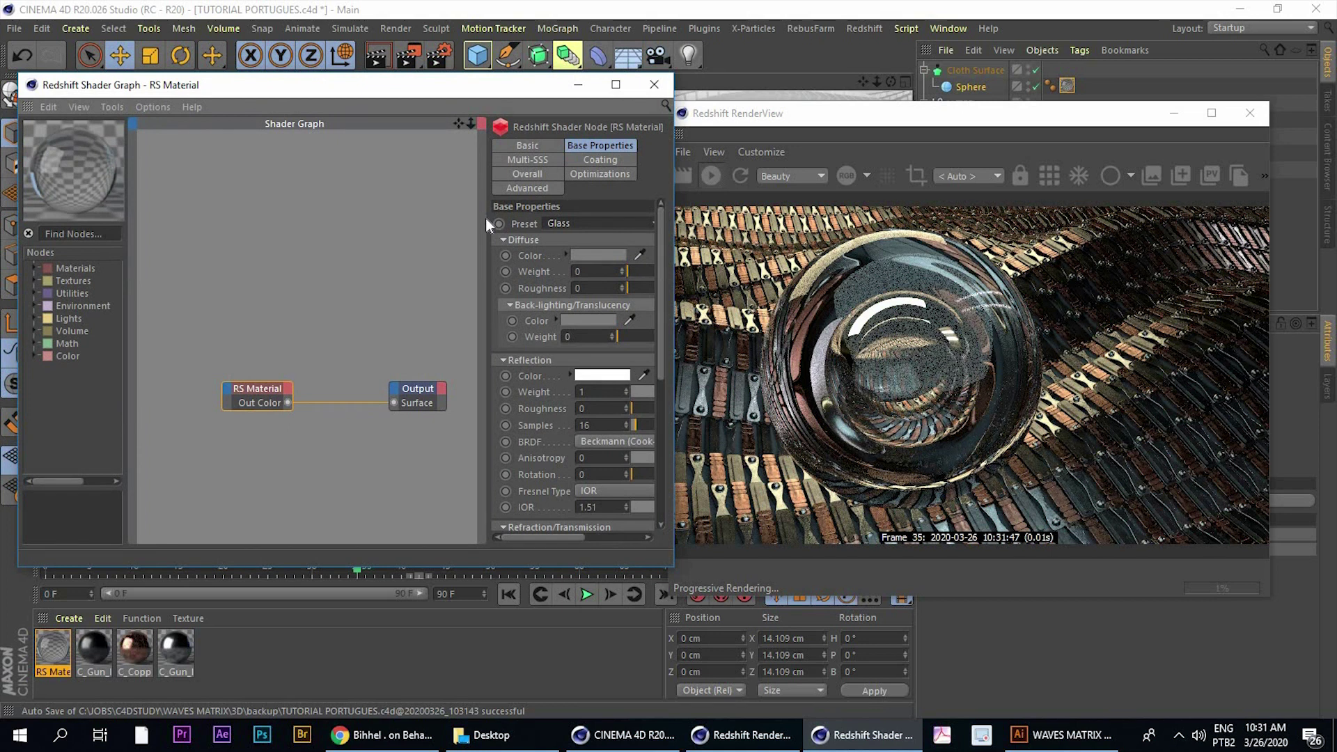
pyautogui.moveTo(249, 197); pyautogui.dragTo(250, 198)
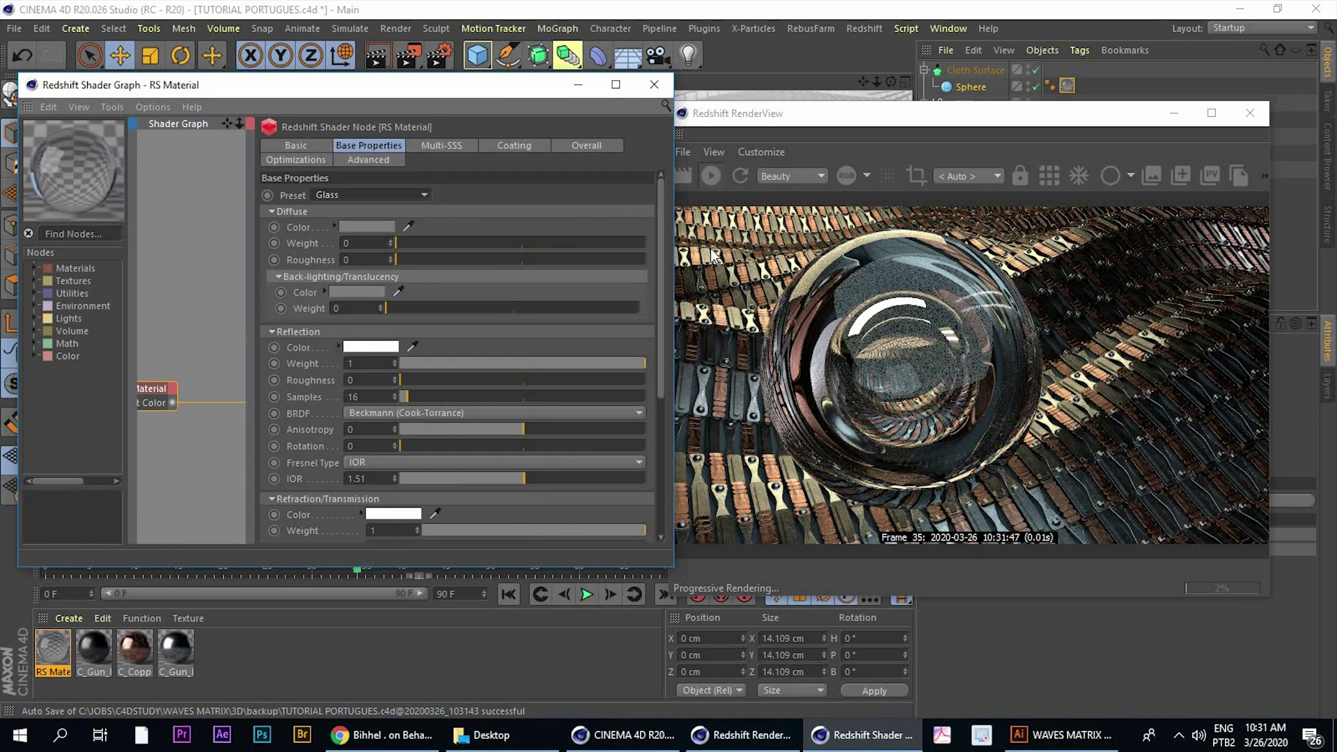
# Unlink refraction from reflection, set refraction IOR to 1.1, and rearrange the windows
pyautogui.scroll(-5, 656, 271)
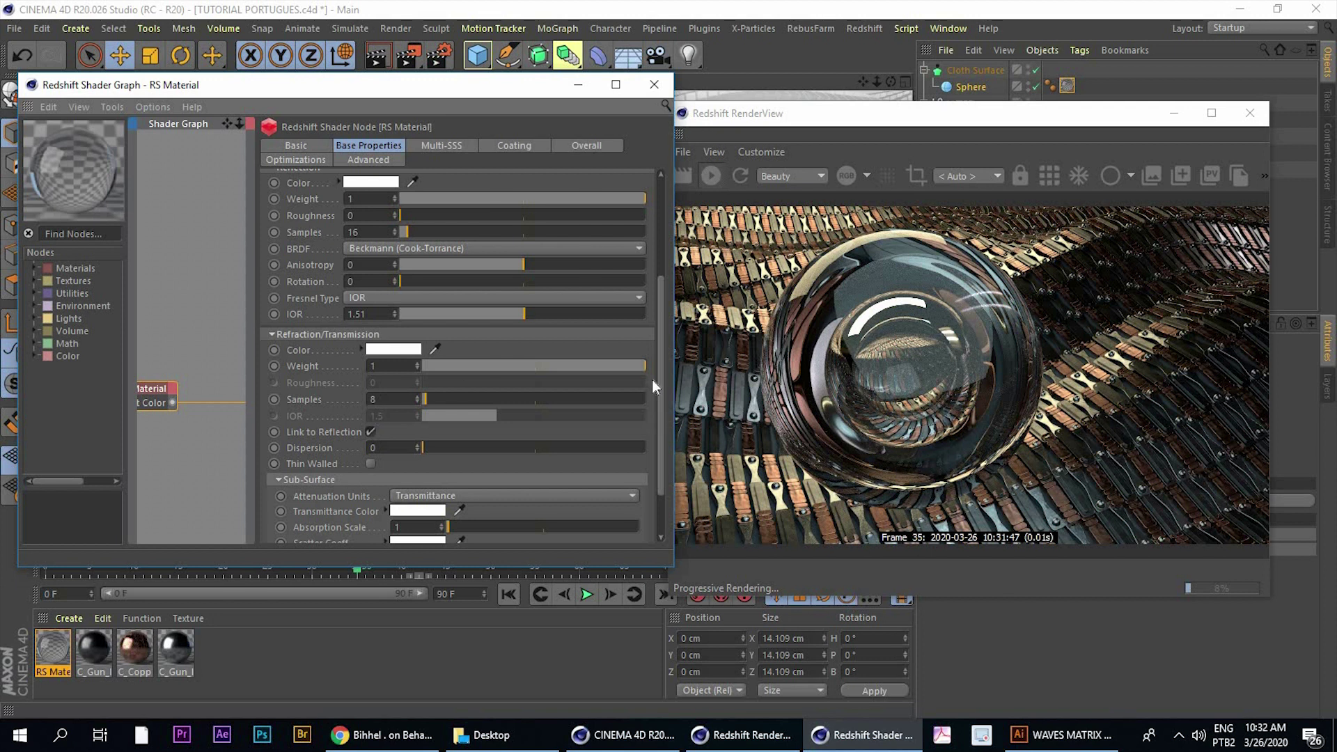
pyautogui.scroll(-3, 482, 446)
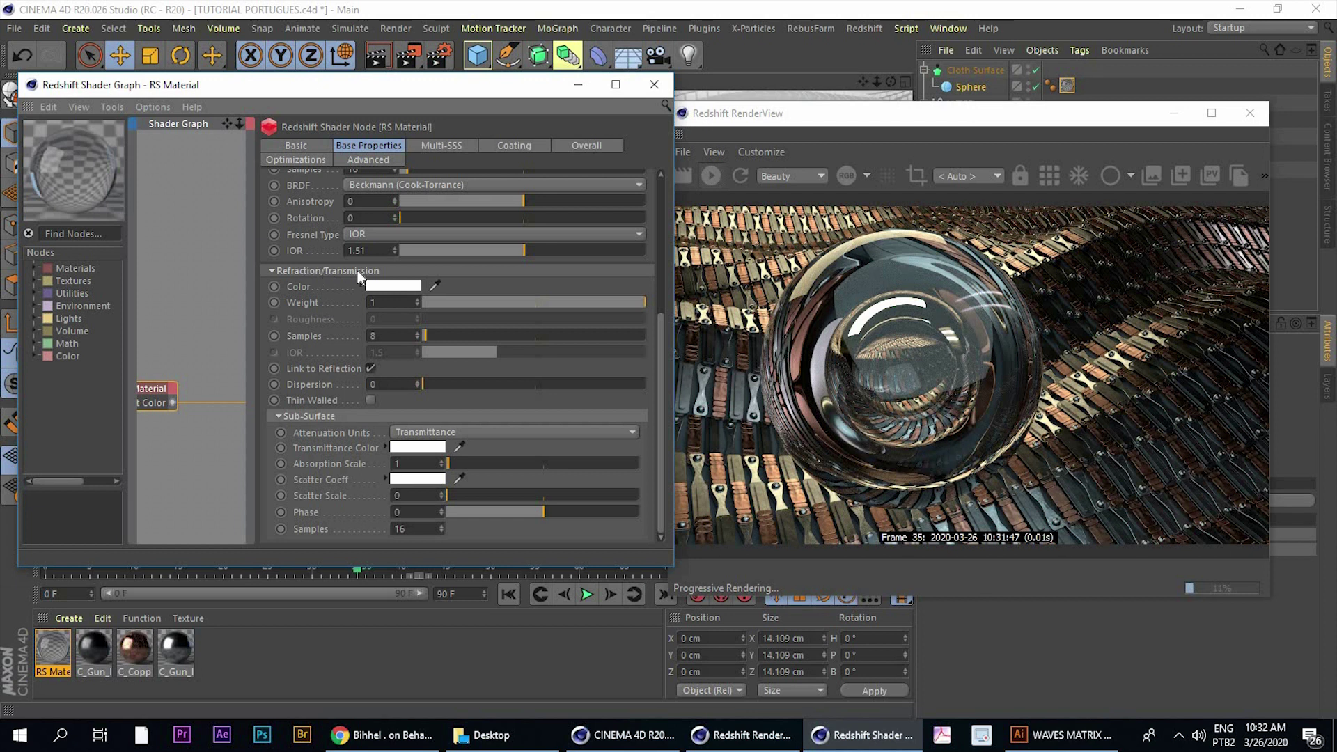
pyautogui.click(370, 368)
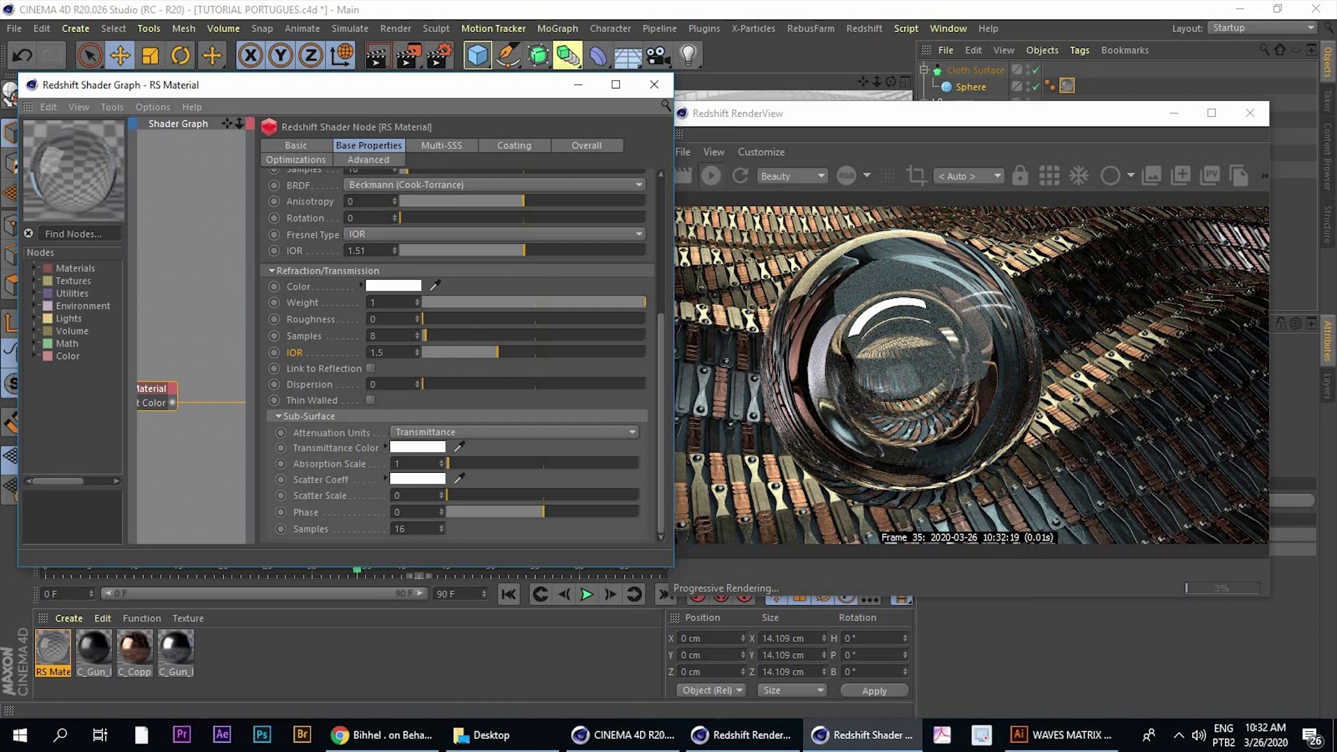
pyautogui.write('1.1')
pyautogui.press('Return')
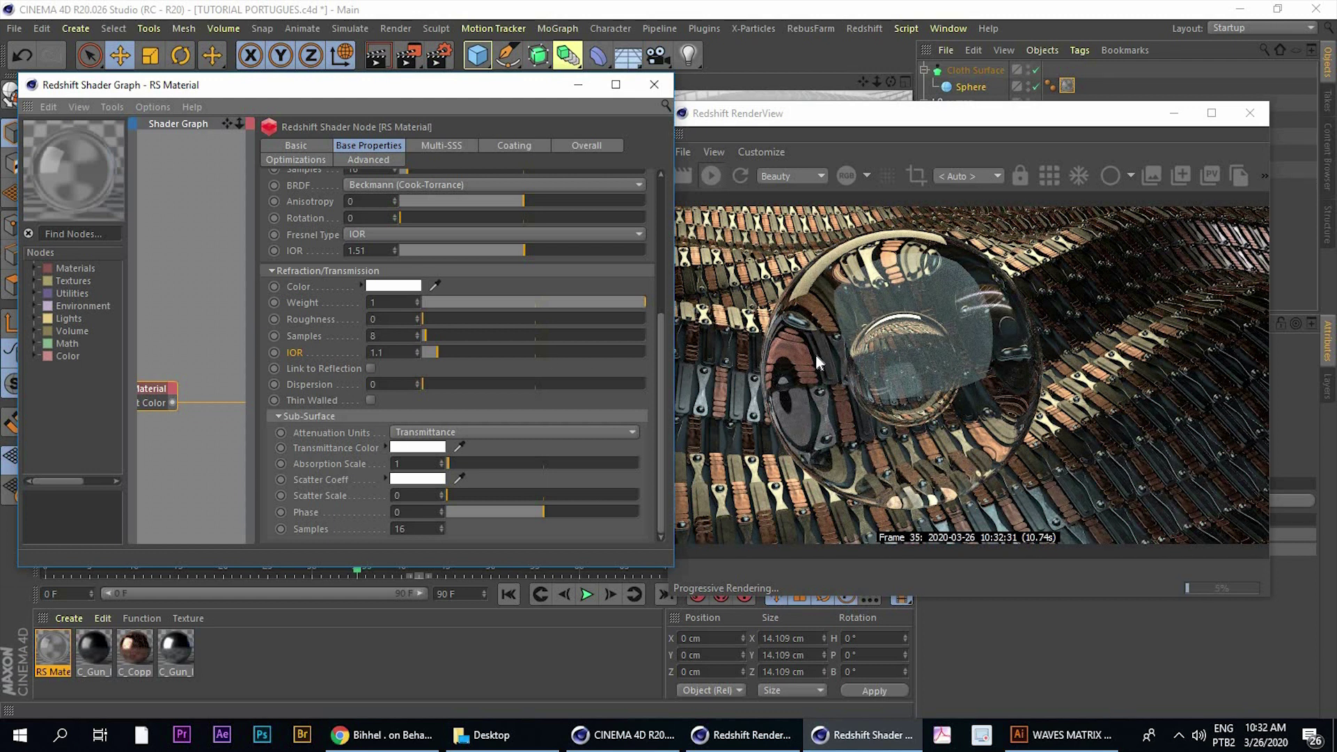
pyautogui.moveTo(468, 85); pyautogui.dragTo(385, 99)
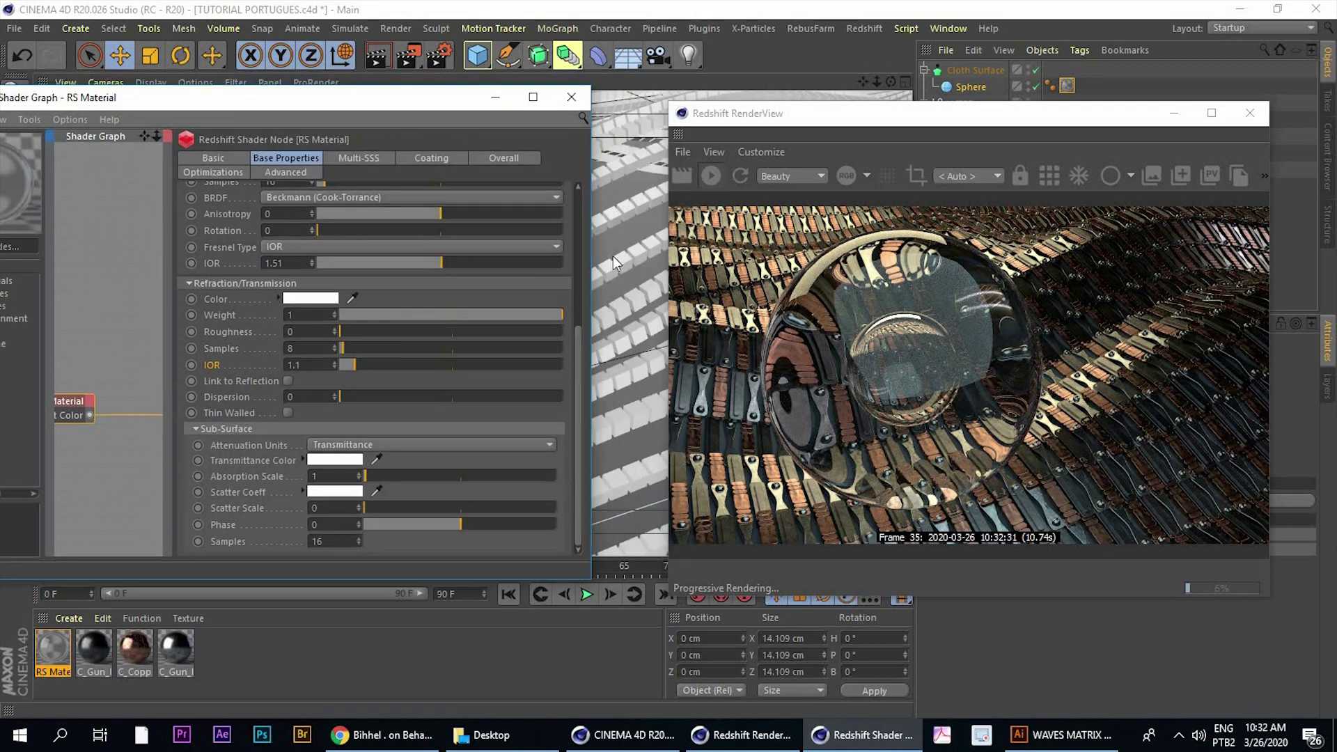
pyautogui.keyDown('alt'); pyautogui.moveTo(615, 242); pyautogui.dragTo(615, 248); pyautogui.keyUp('alt')
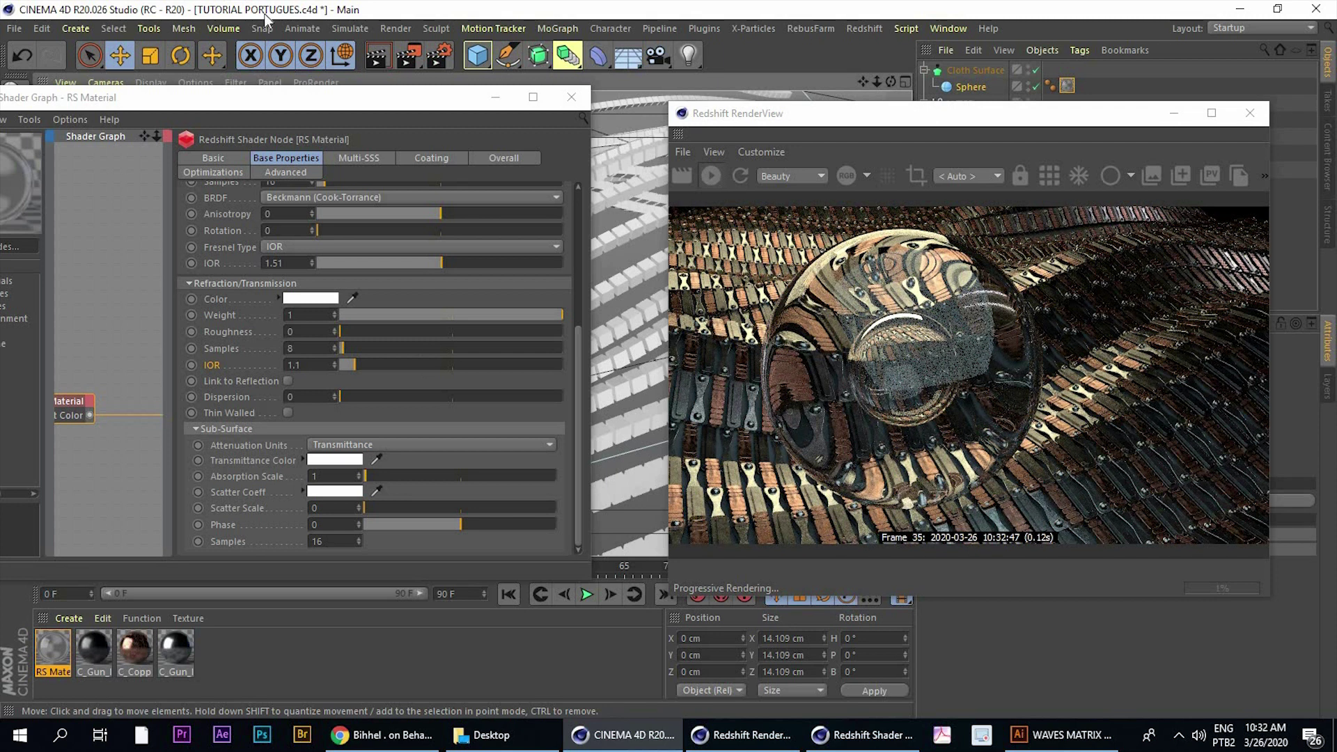
pyautogui.moveTo(268, 97); pyautogui.dragTo(269, 85)
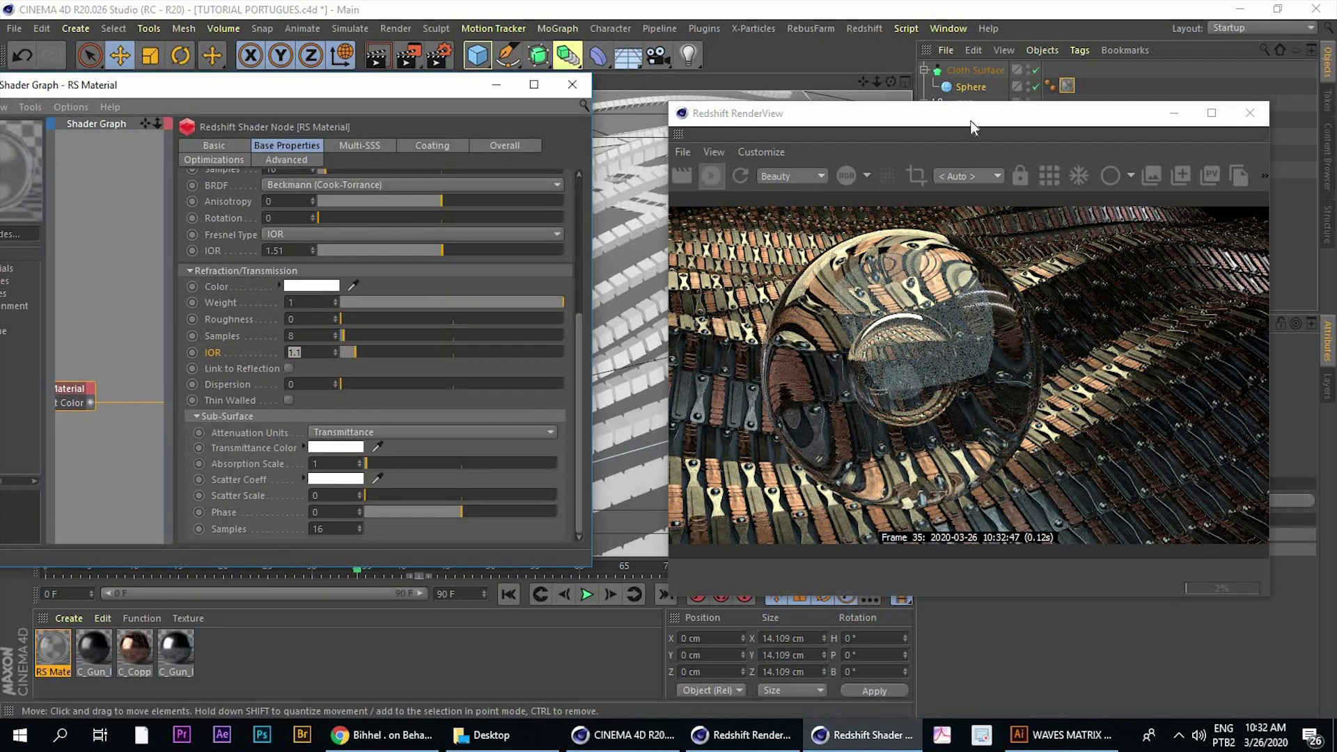
pyautogui.click(924, 70)
pyautogui.moveTo(972, 115); pyautogui.dragTo(860, 152)
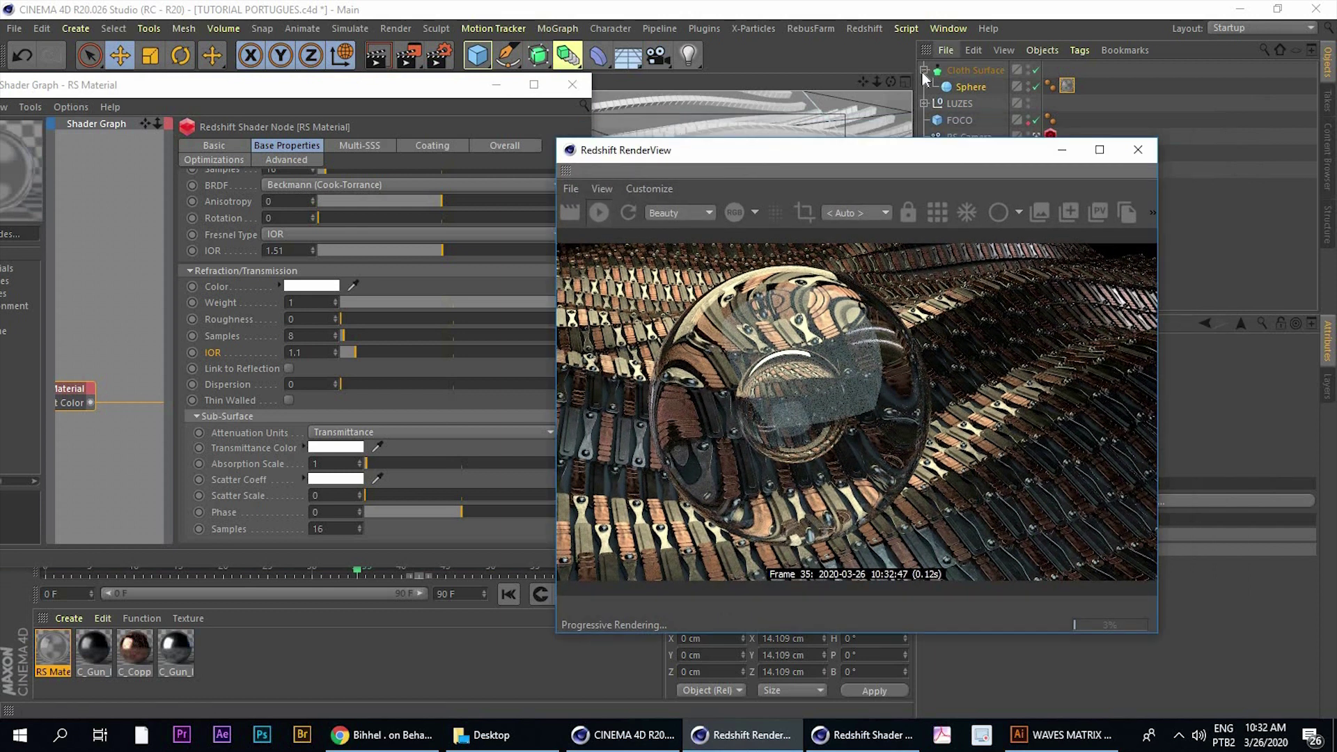
# Add a new Cloth Surface.1 and nest the original Cloth Surface under it
pyautogui.click(302, 28)
pyautogui.press('Right')
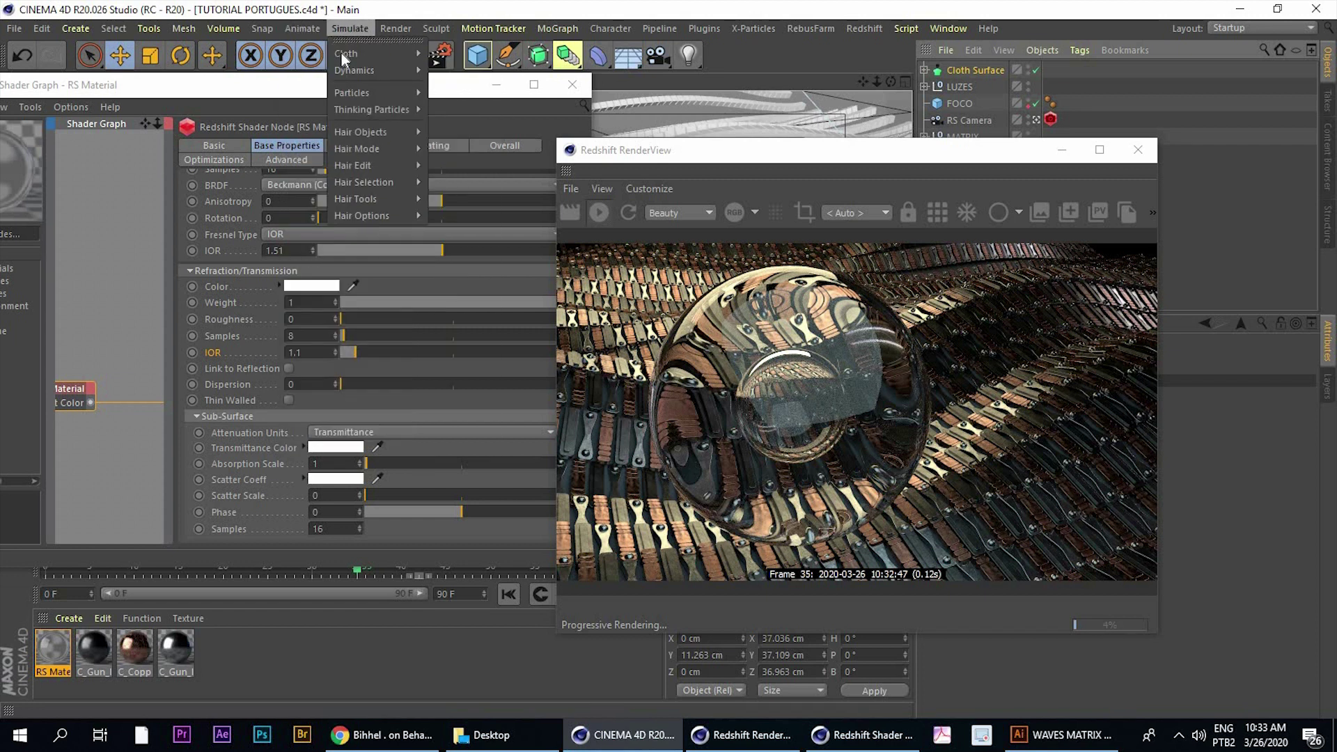
pyautogui.moveTo(345, 53)
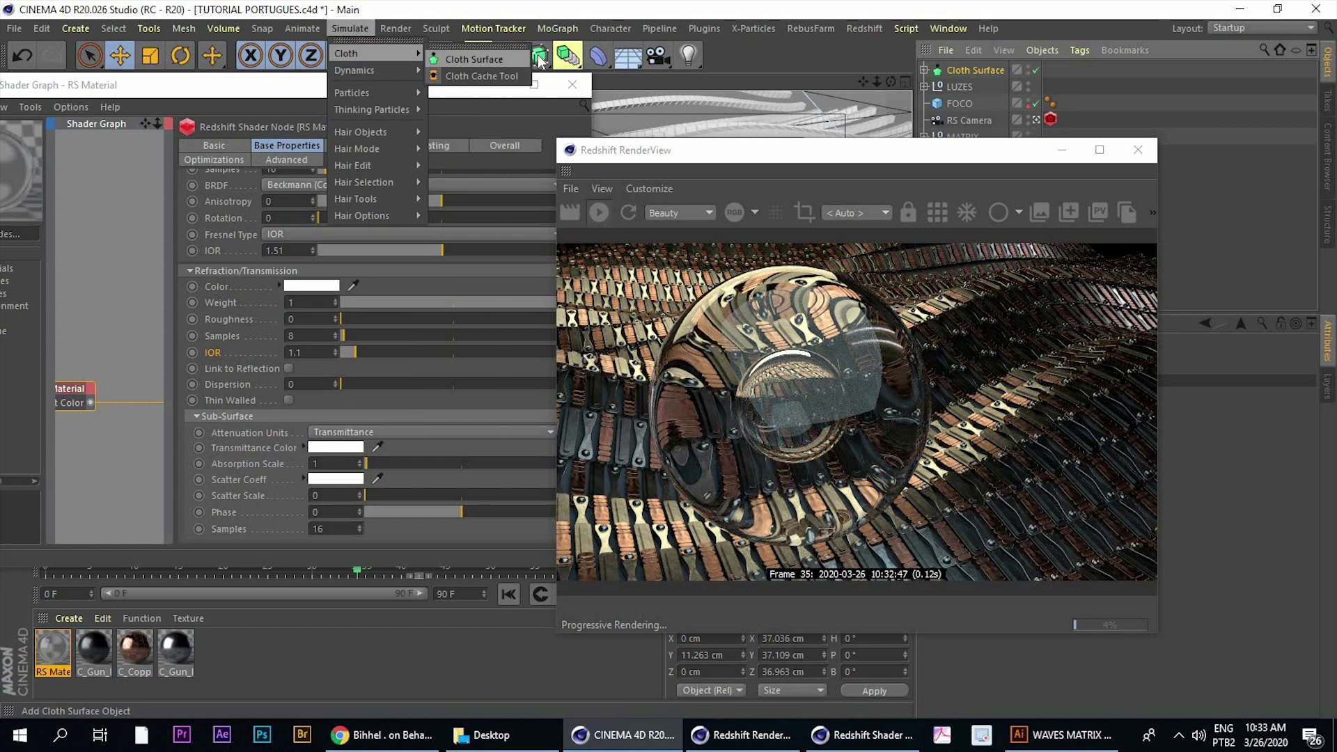
pyautogui.click(475, 61)
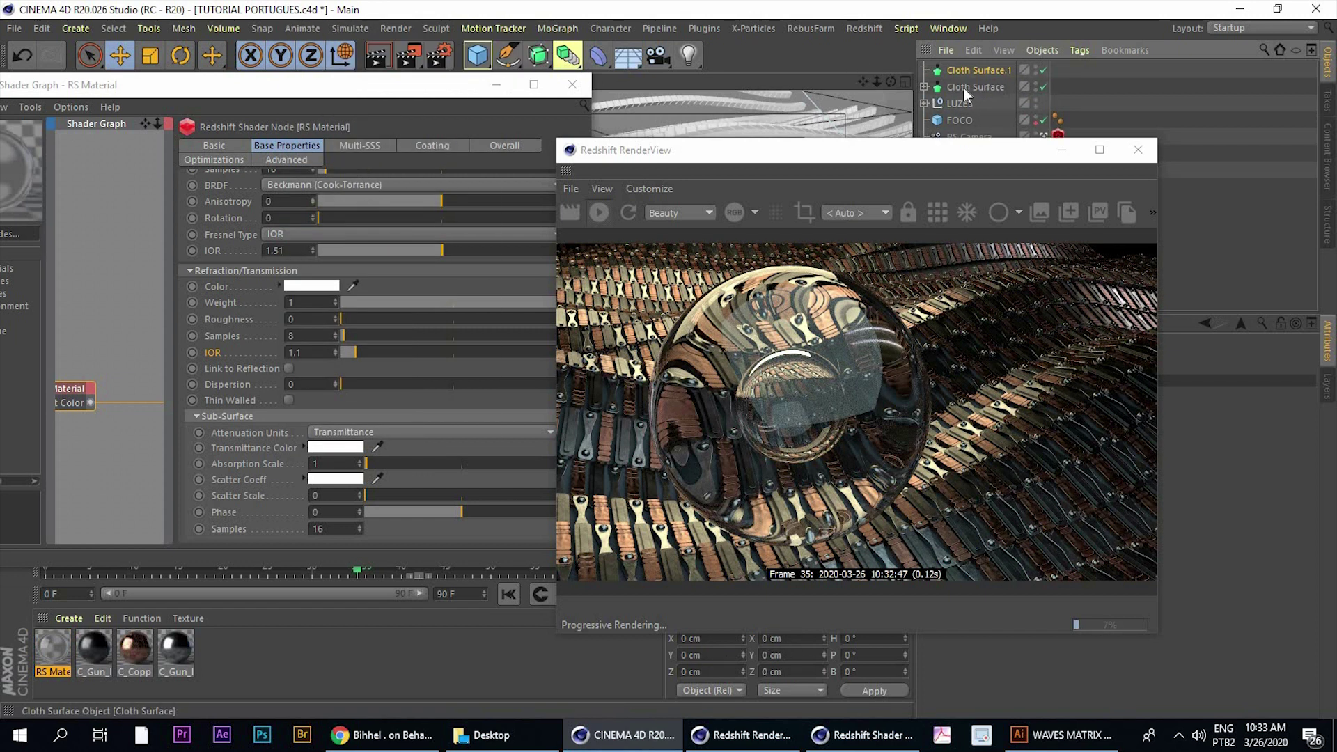
pyautogui.moveTo(965, 88); pyautogui.dragTo(968, 85)
pyautogui.moveTo(971, 68); pyautogui.dragTo(964, 72)
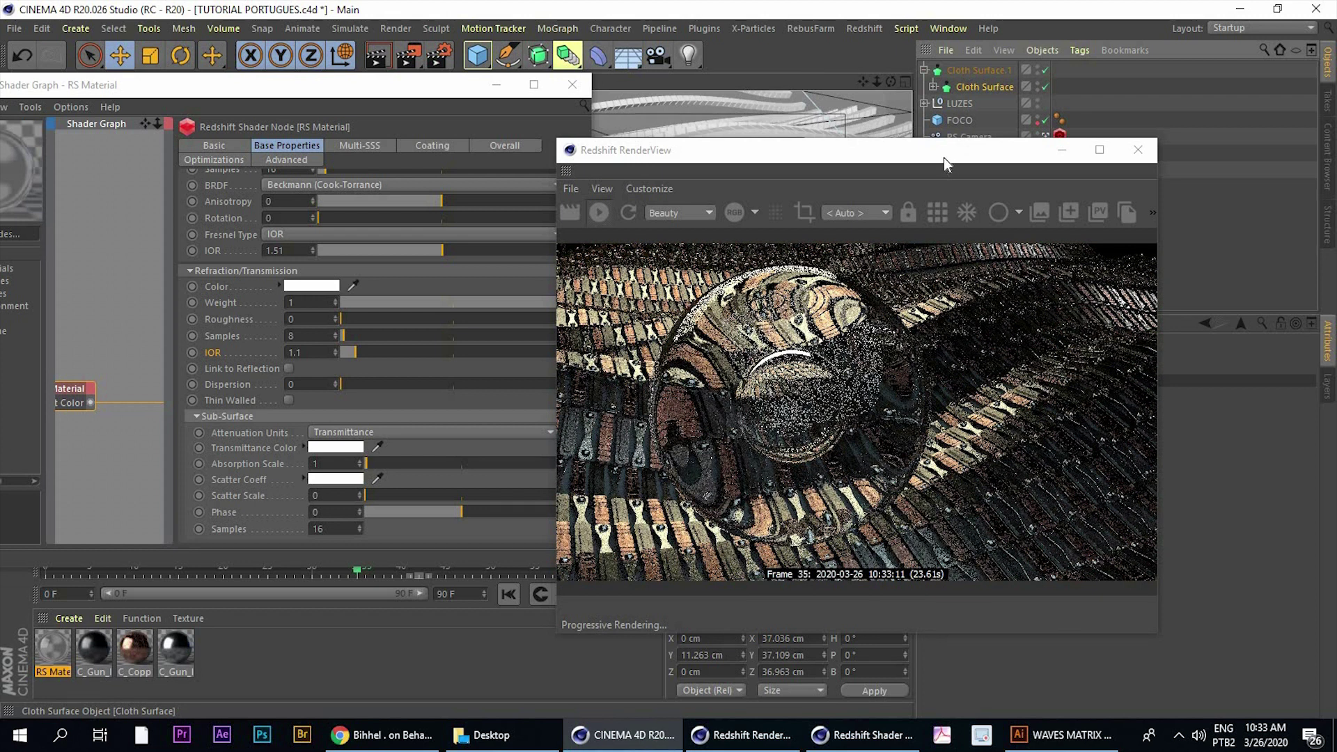
pyautogui.moveTo(943, 157); pyautogui.dragTo(584, 137)
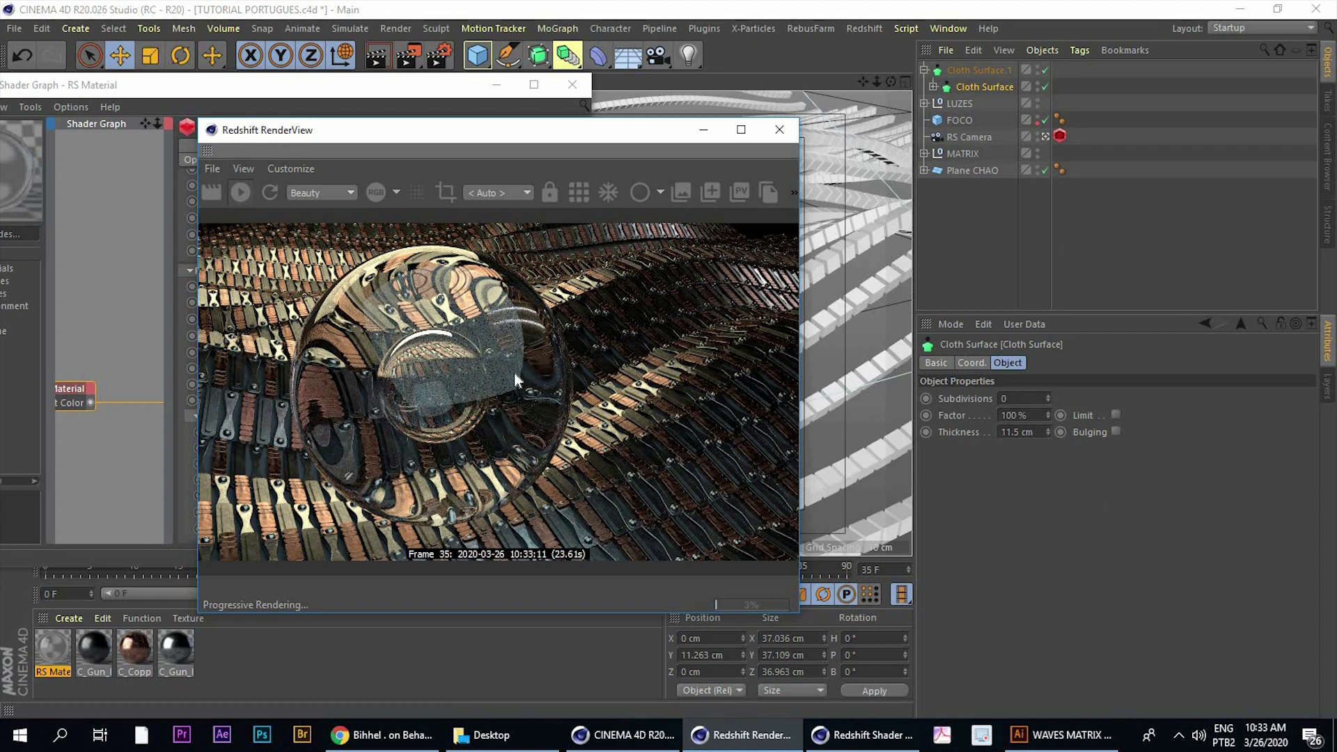
# Give Cloth Surface.1 0 subdivisions and, after trying 0.3 cm, a 1 cm thickness
pyautogui.click(975, 69)
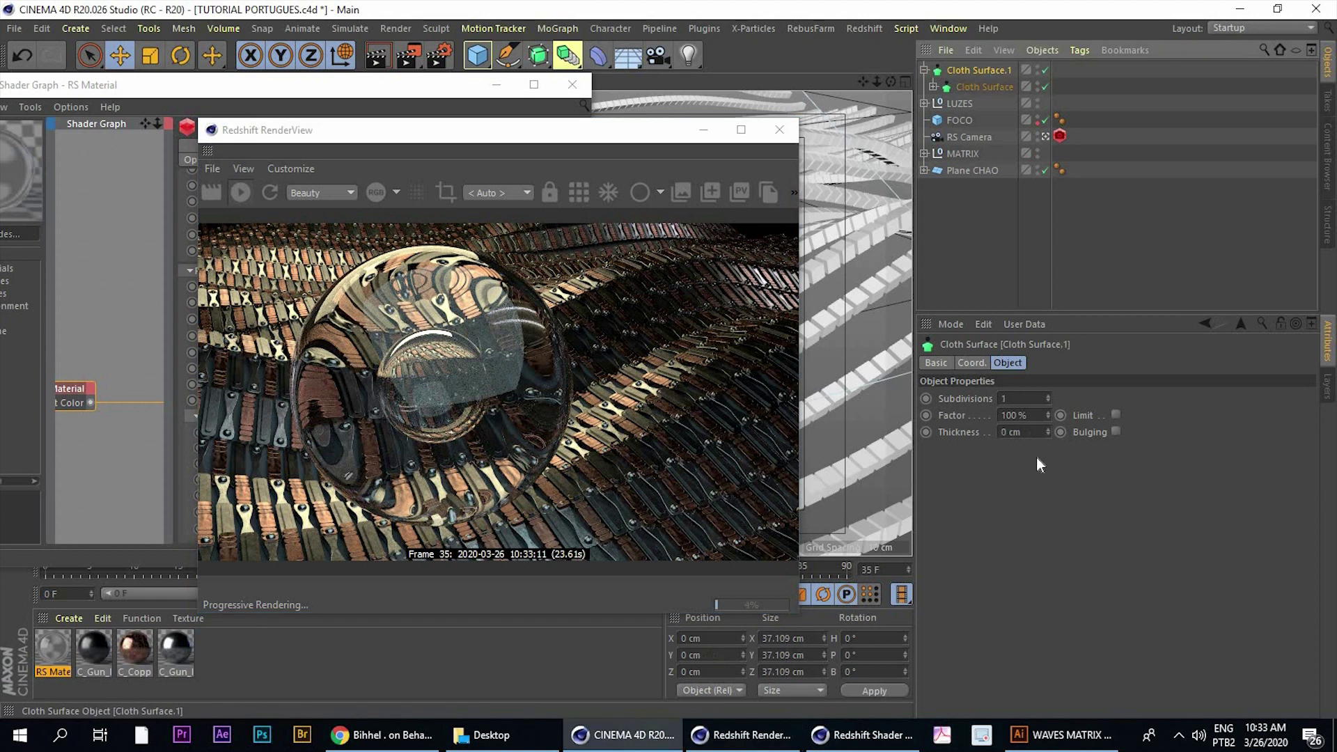
pyautogui.click(1048, 402)
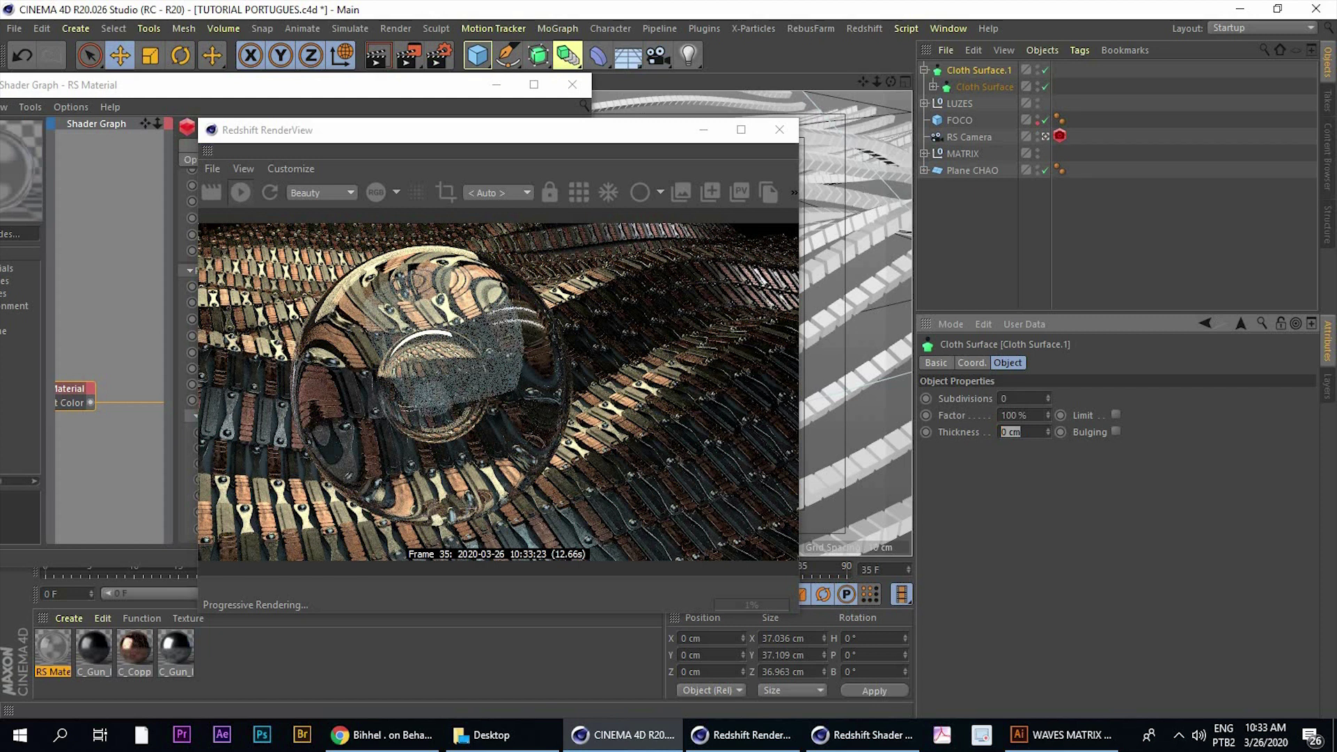
pyautogui.write('.3')
pyautogui.press('Return')
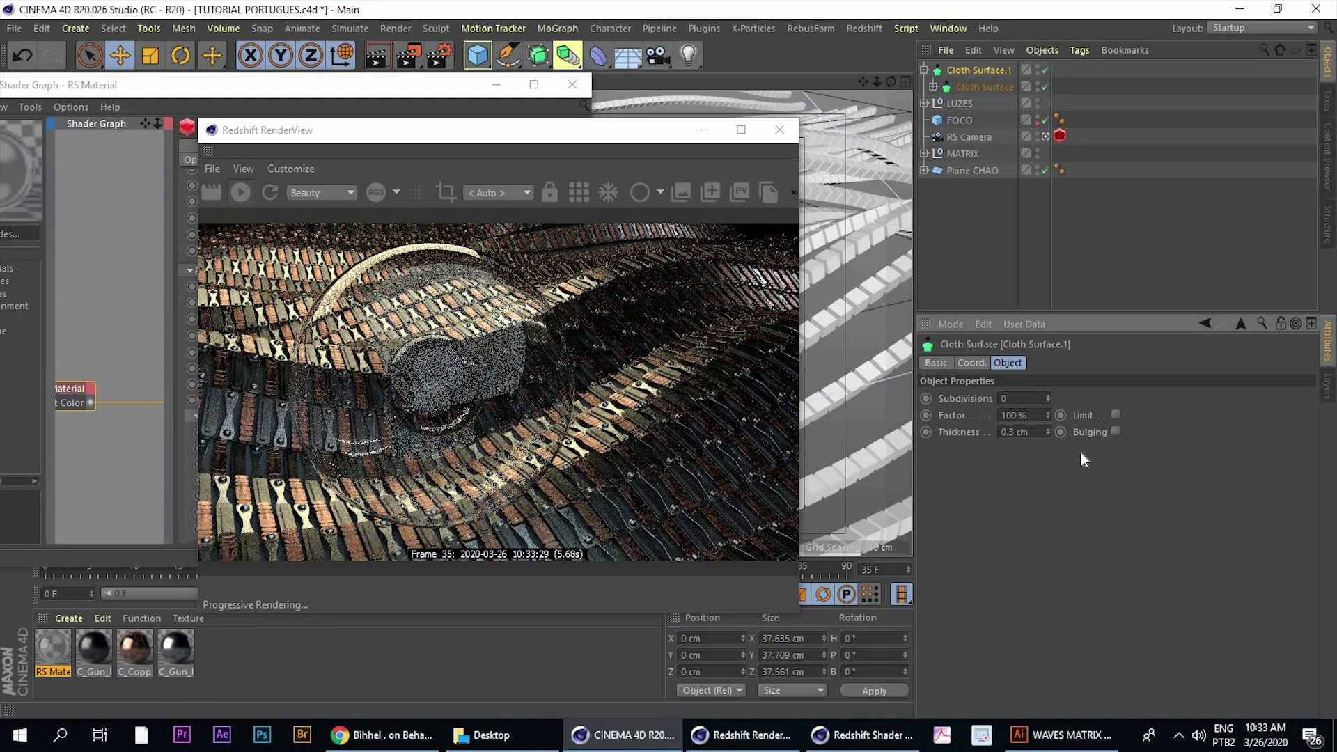
pyautogui.write('1')
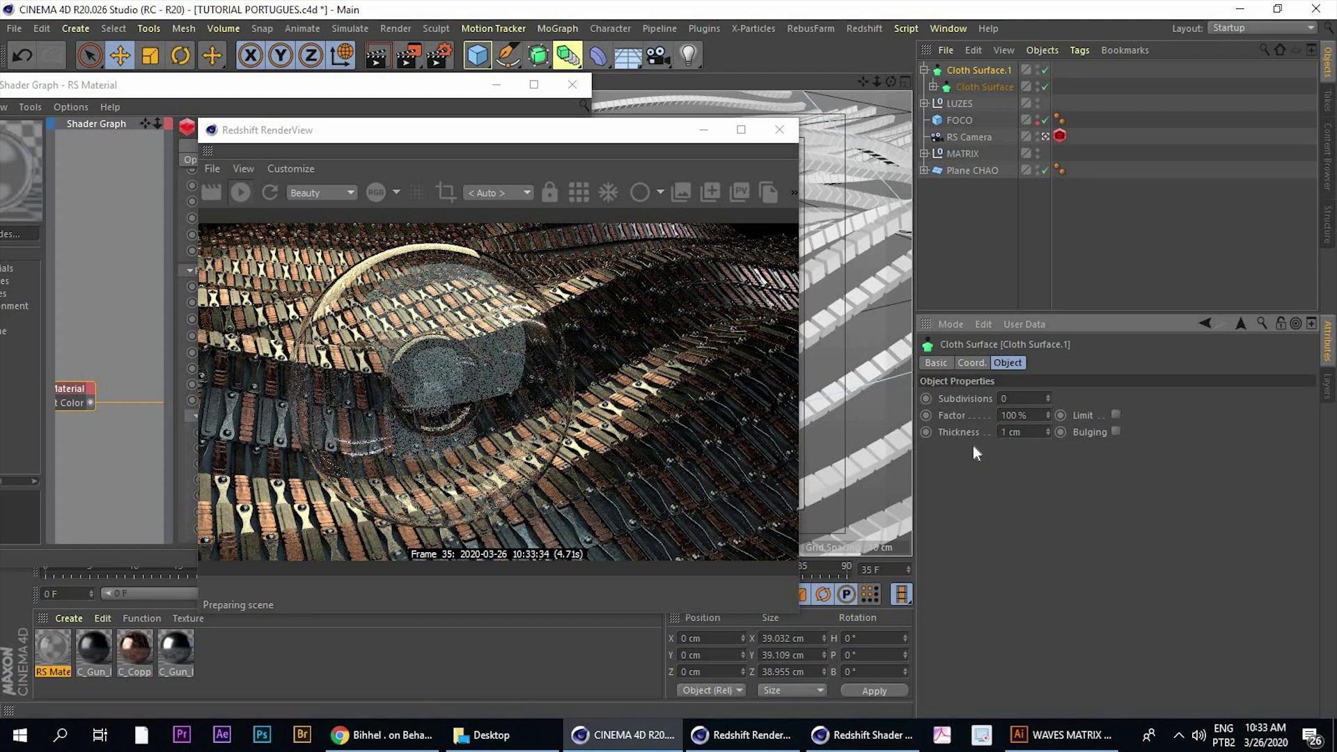
pyautogui.press('Return')
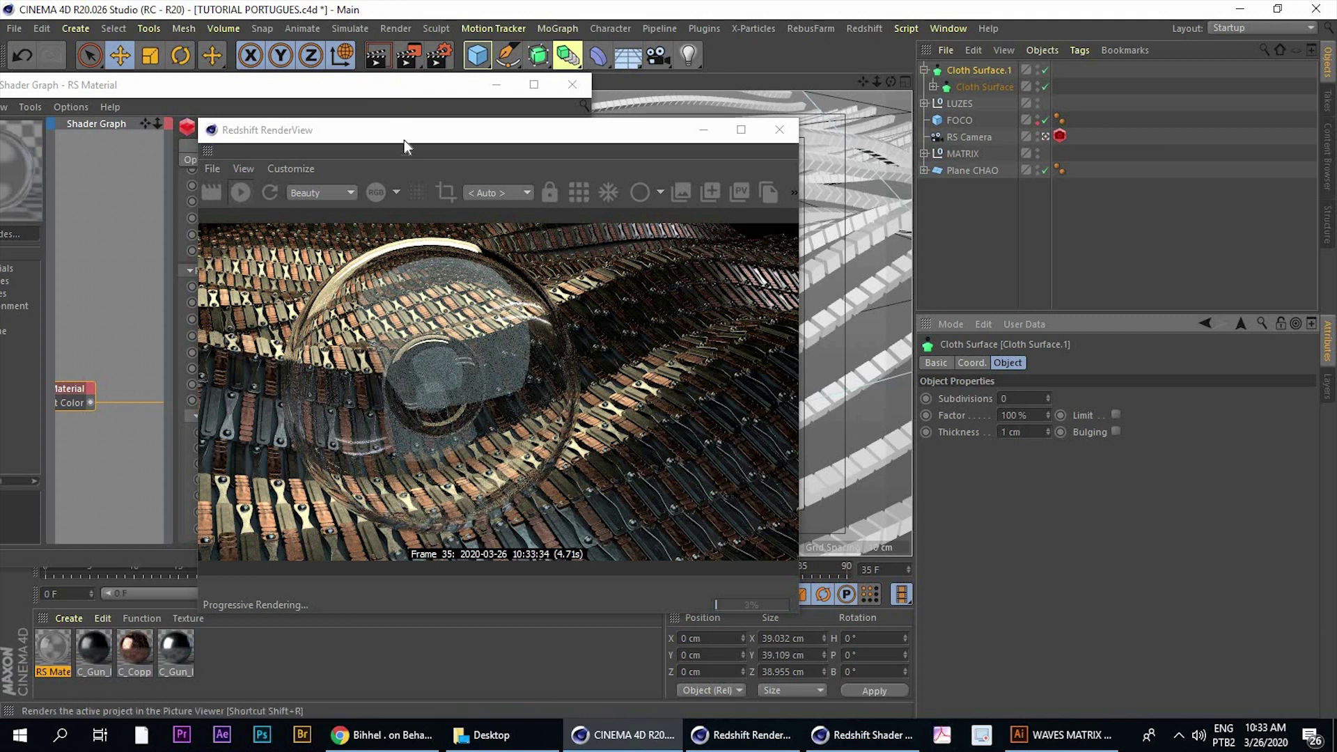
pyautogui.moveTo(403, 136)
pyautogui.mouseDown()
pyautogui.moveTo(365, 128)
pyautogui.moveTo(815, 122)
pyautogui.mouseUp()
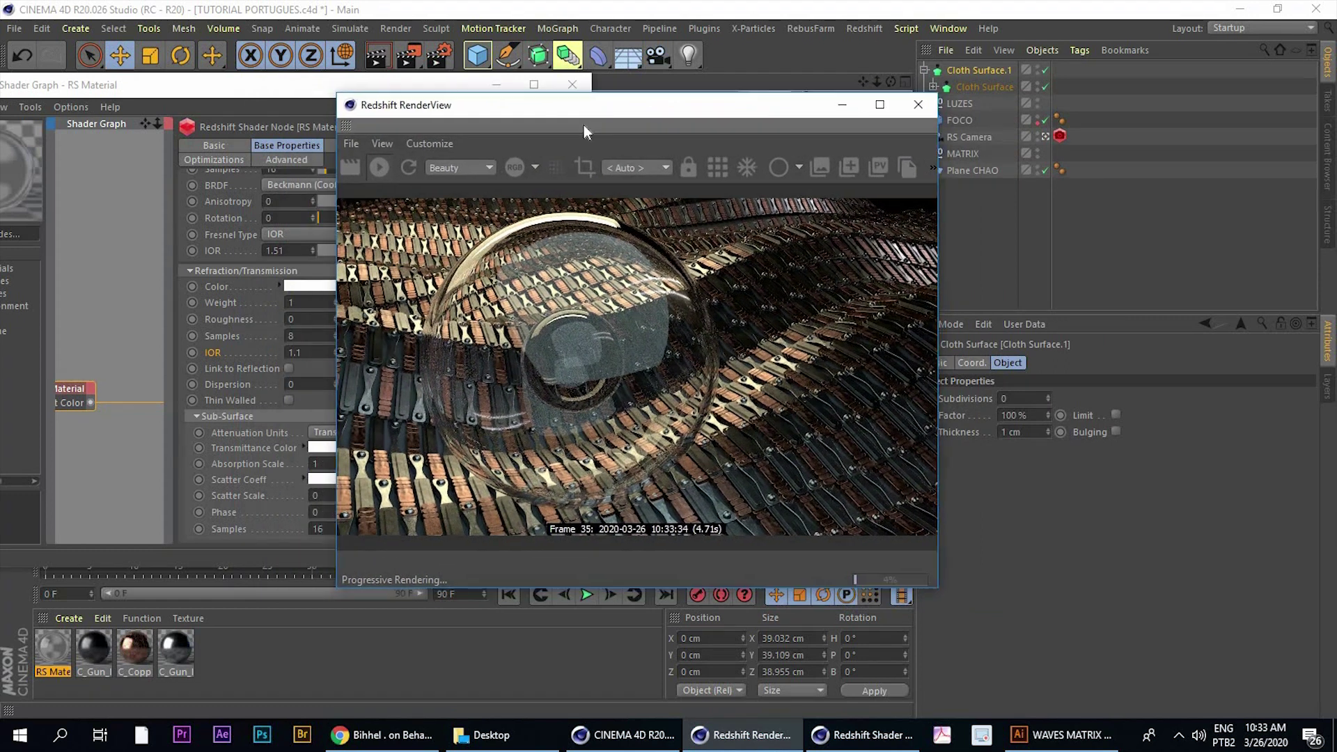
# Arrange the material and render windows side by side and try refraction IOR values 2, 3 and 5
pyautogui.moveTo(720, 119); pyautogui.dragTo(477, 107)
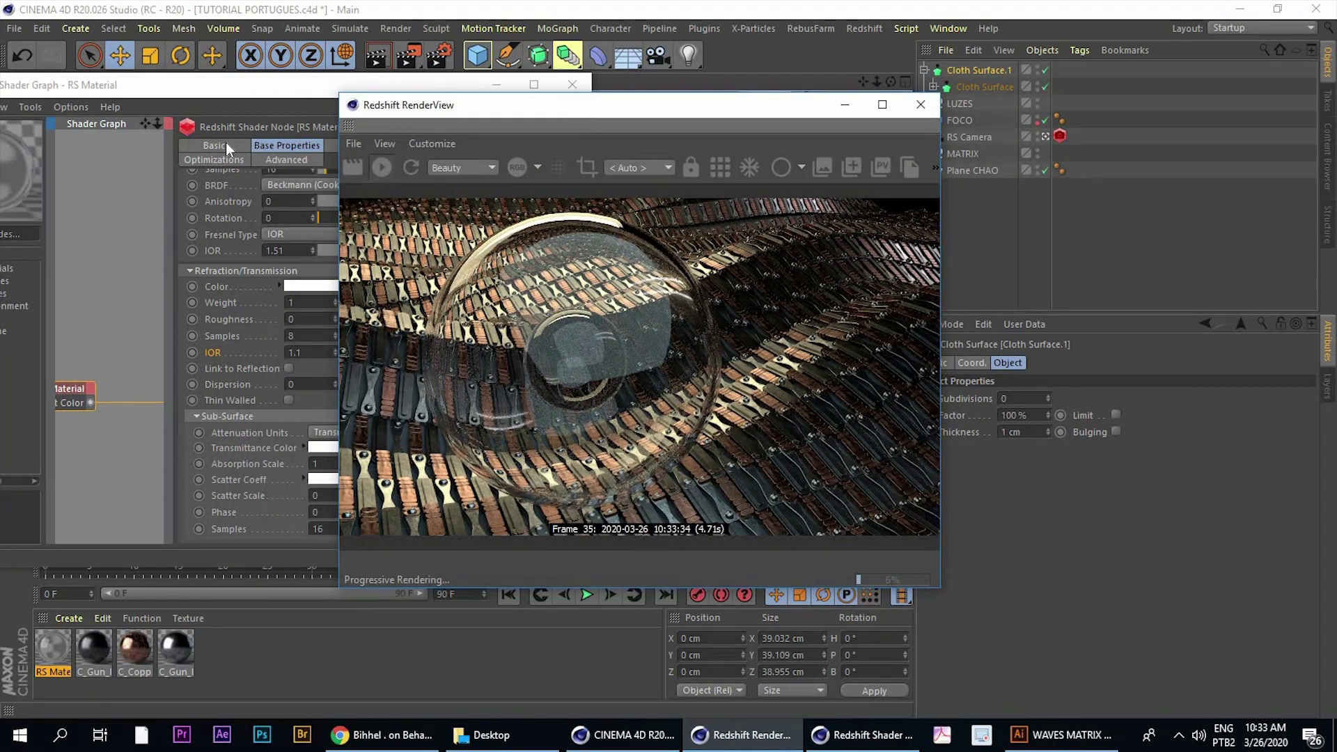
pyautogui.click(283, 379)
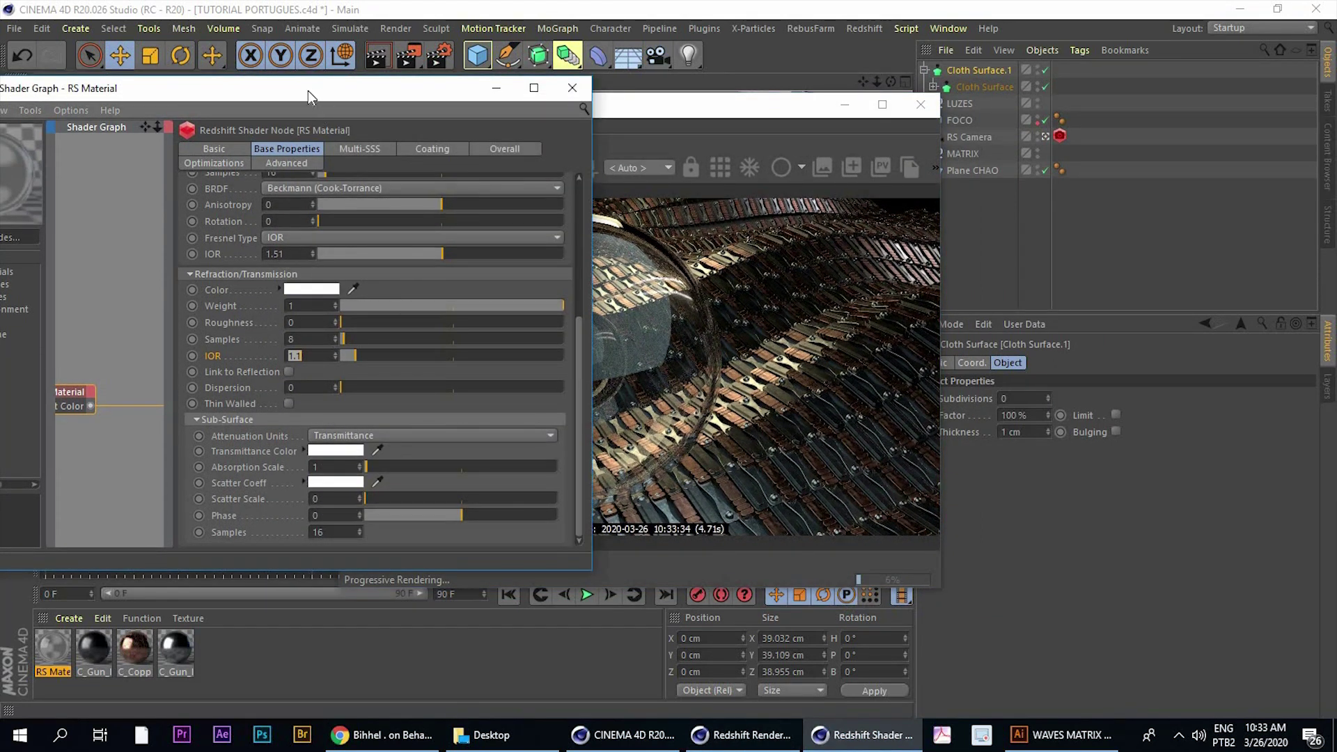
pyautogui.moveTo(308, 90); pyautogui.dragTo(239, 74)
pyautogui.moveTo(617, 107); pyautogui.dragTo(888, 95)
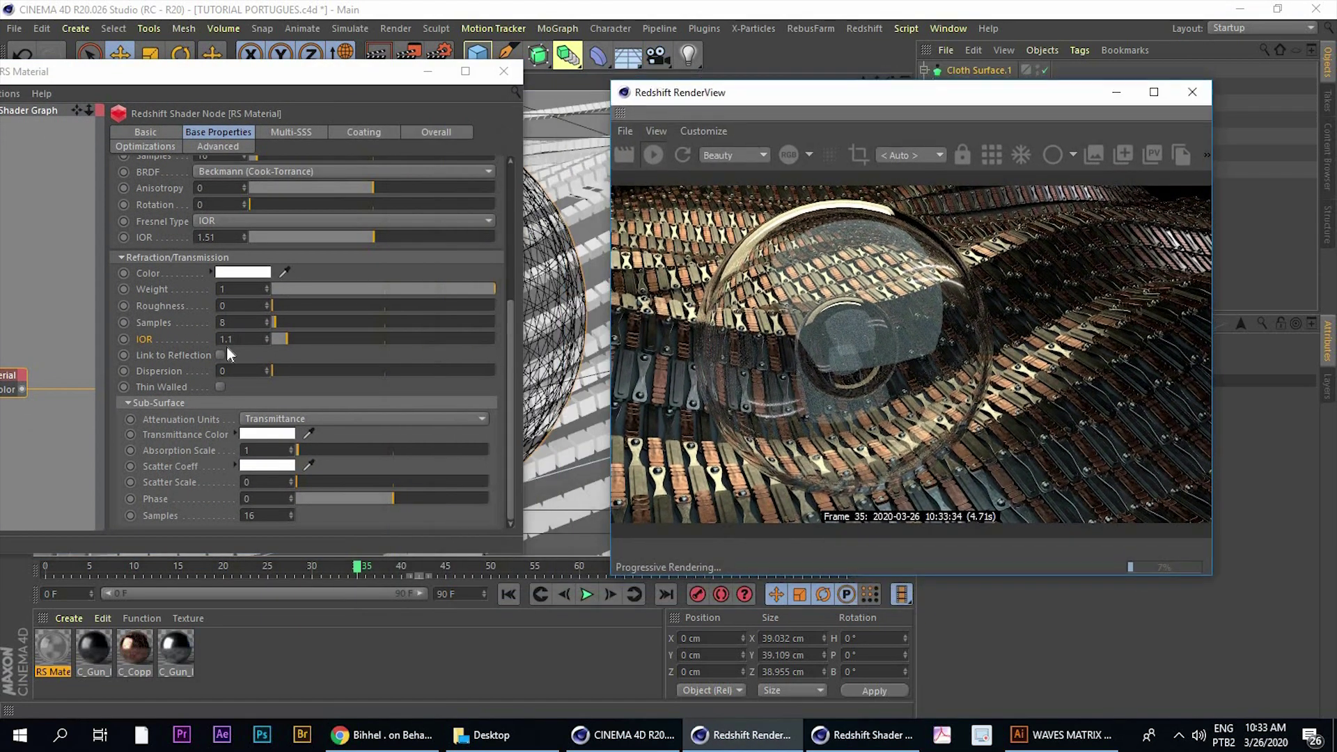
pyautogui.click(206, 364)
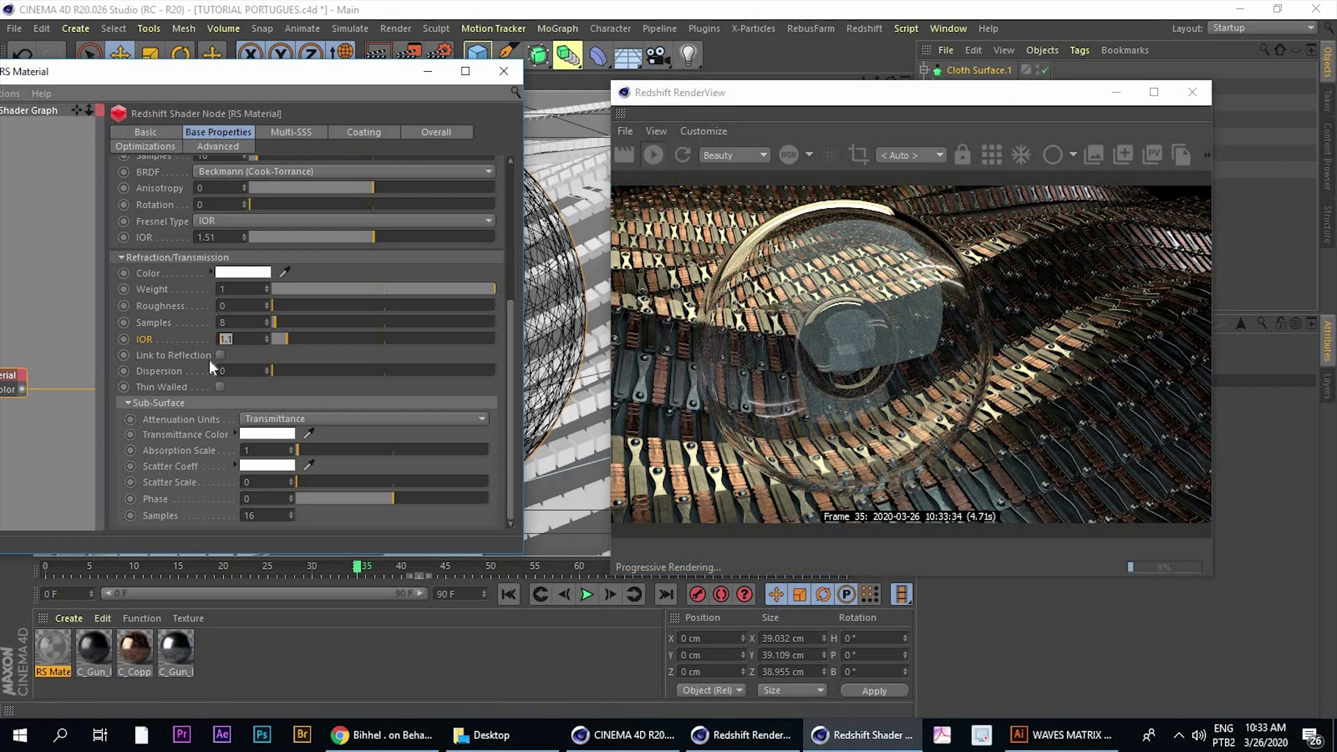
pyautogui.write('2')
pyautogui.press('Return')
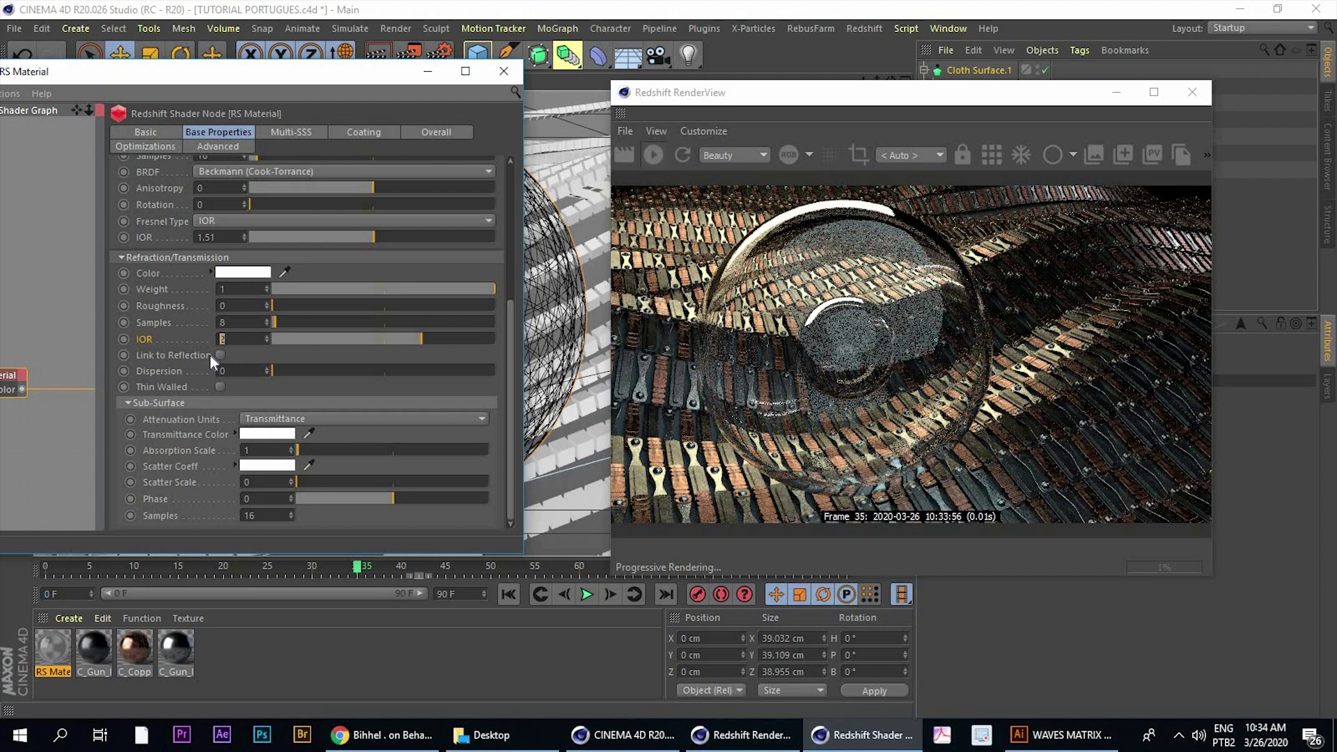
pyautogui.write('3')
pyautogui.press('Return')
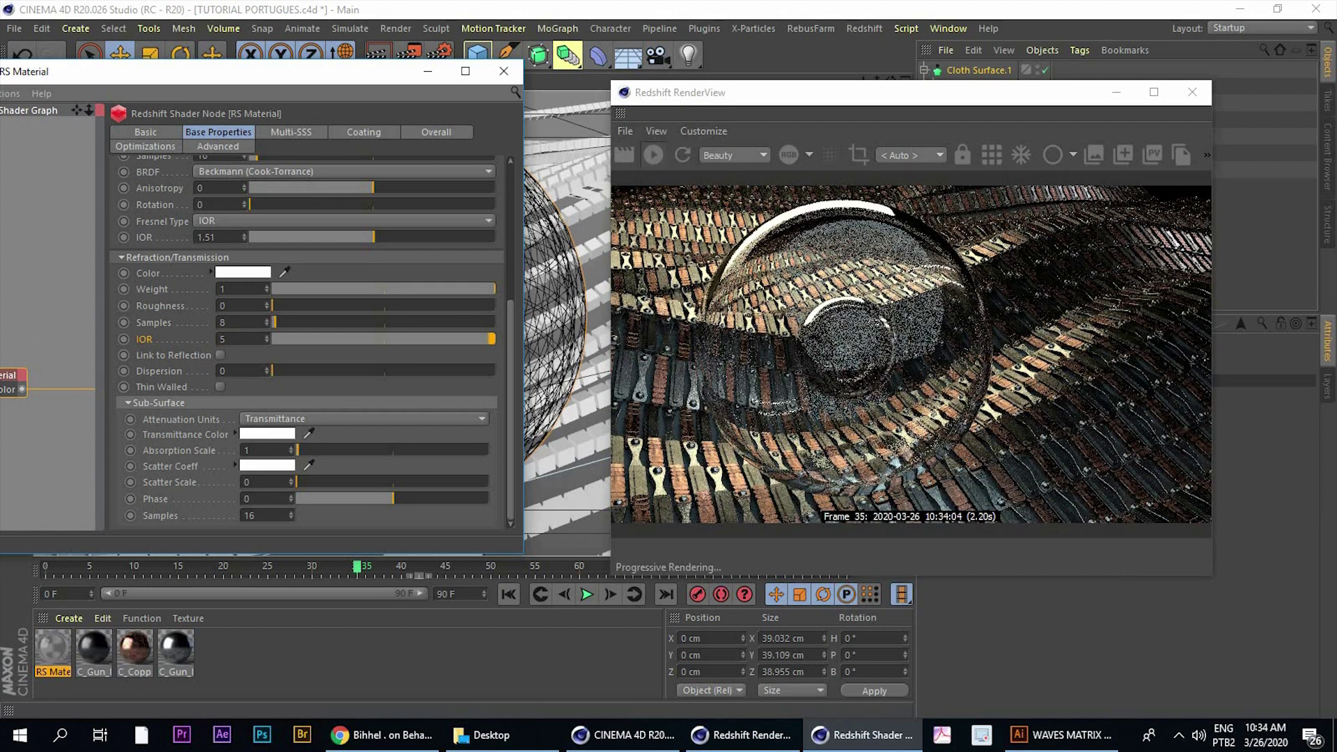
pyautogui.write('5')
pyautogui.press('Return')
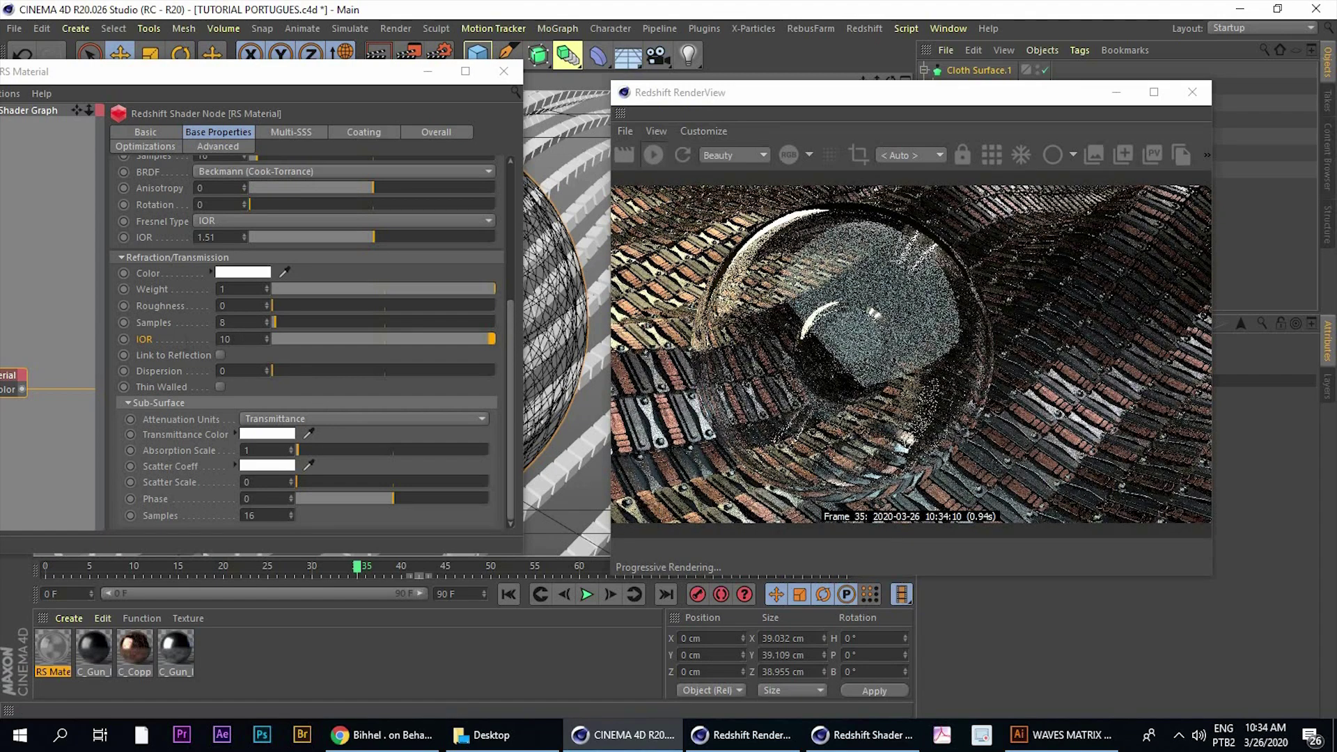
# Test refraction IOR values 20, 15, 10 and 2, settling on 1.5
pyautogui.click(191, 354)
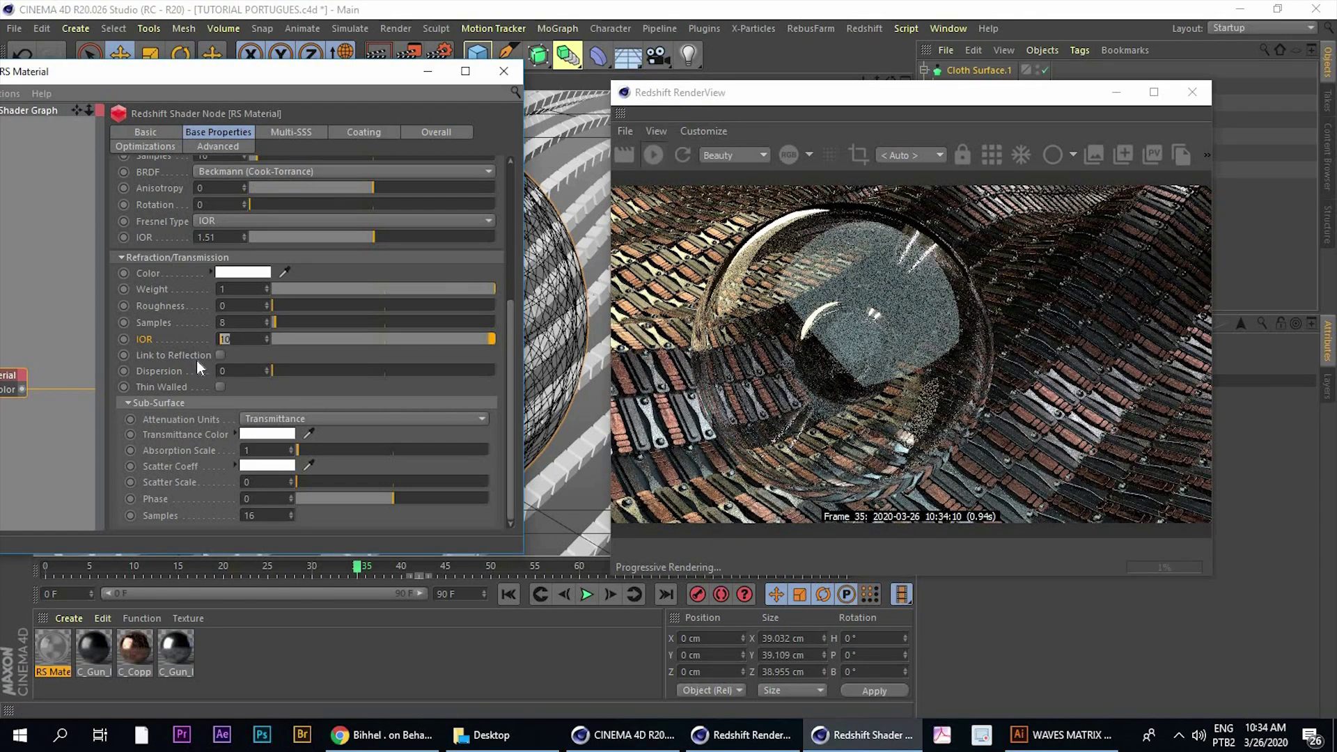
pyautogui.write('20')
pyautogui.press('Return')
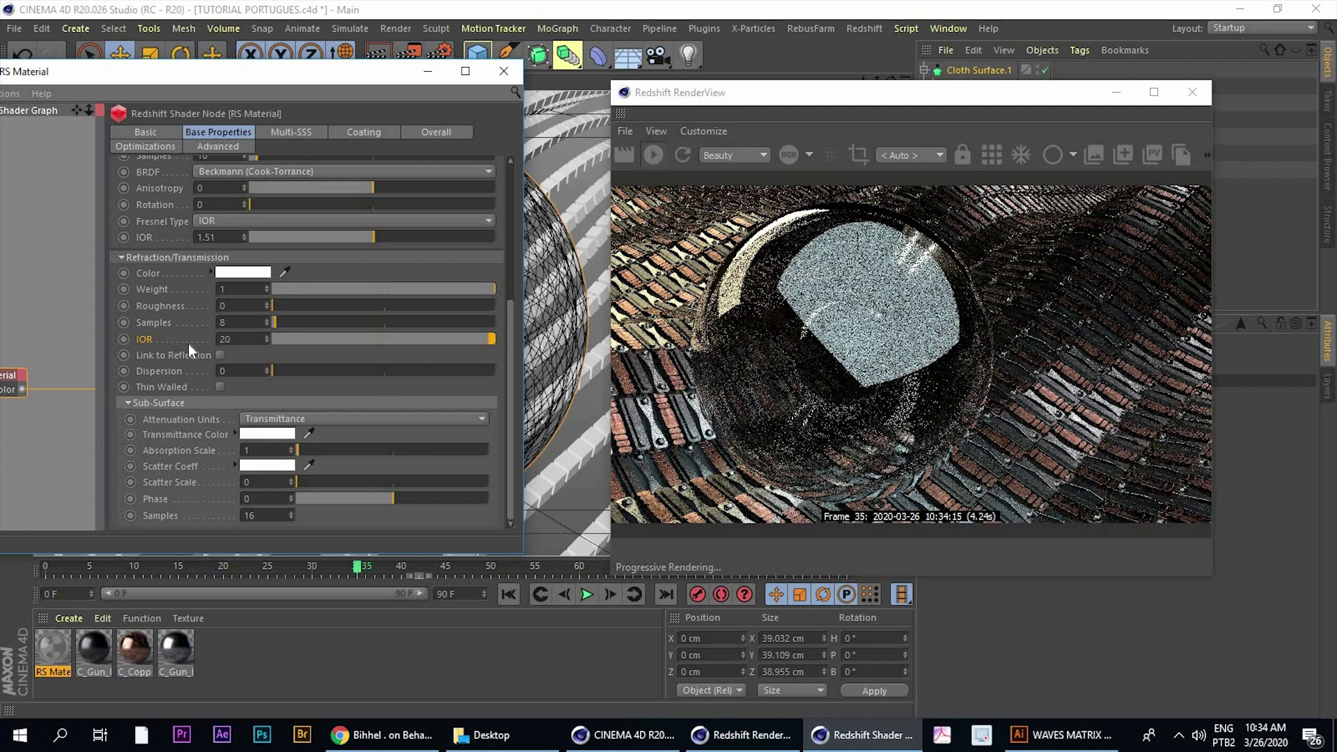
pyautogui.write('15')
pyautogui.press('Return')
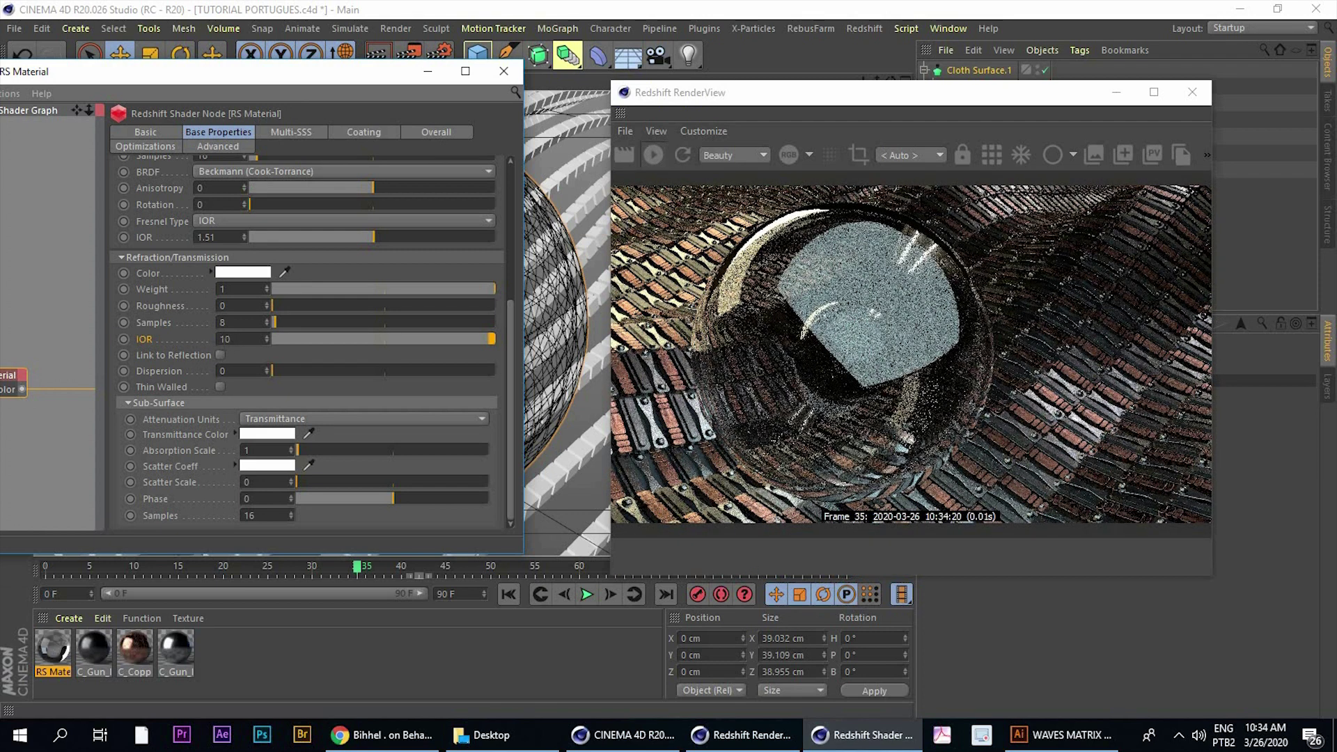
pyautogui.write('10')
pyautogui.press('Return')
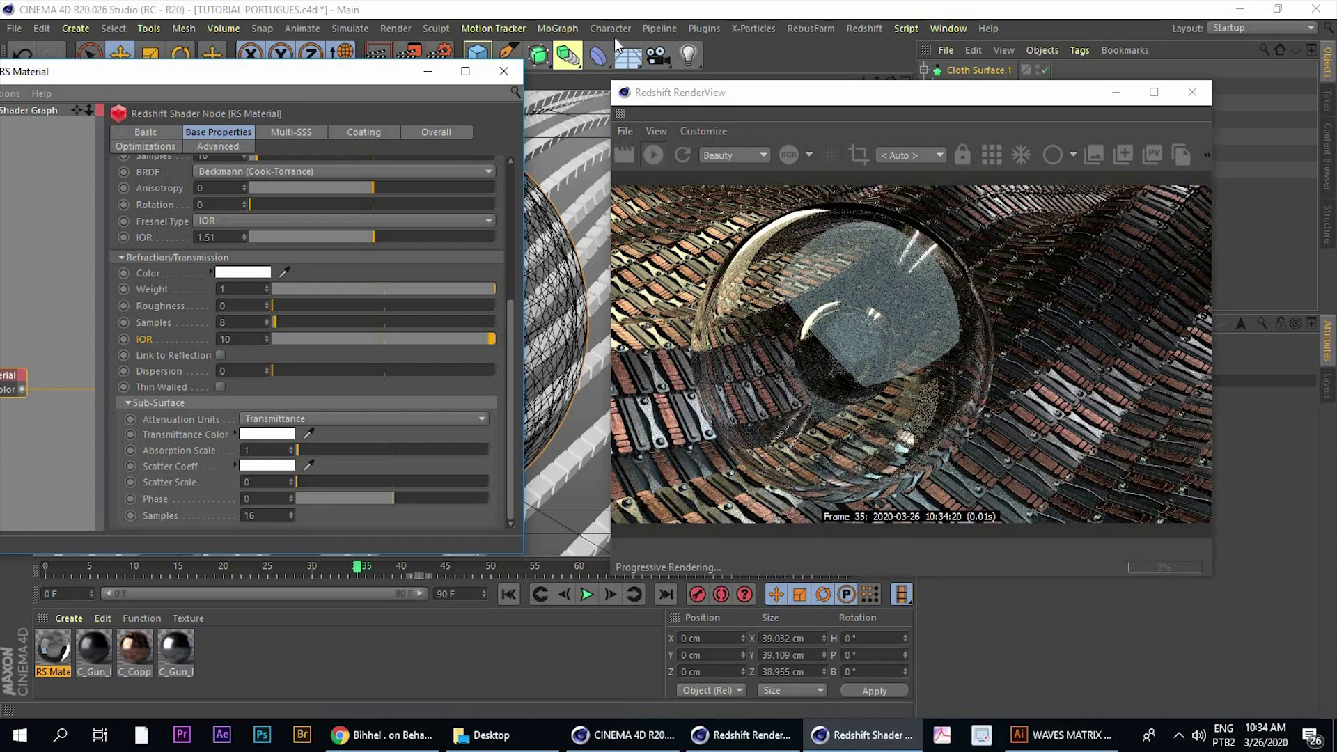
pyautogui.moveTo(700, 93); pyautogui.dragTo(670, 75)
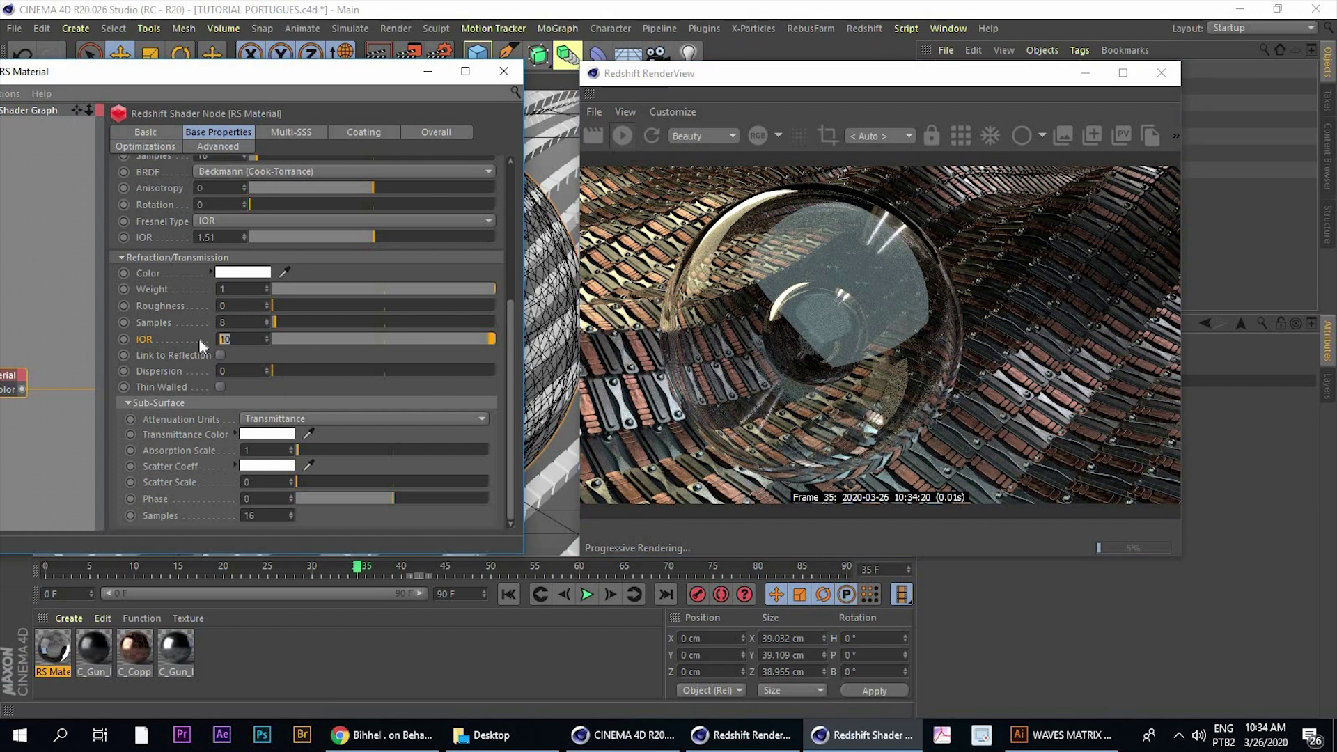
pyautogui.write('2')
pyautogui.press('Return')
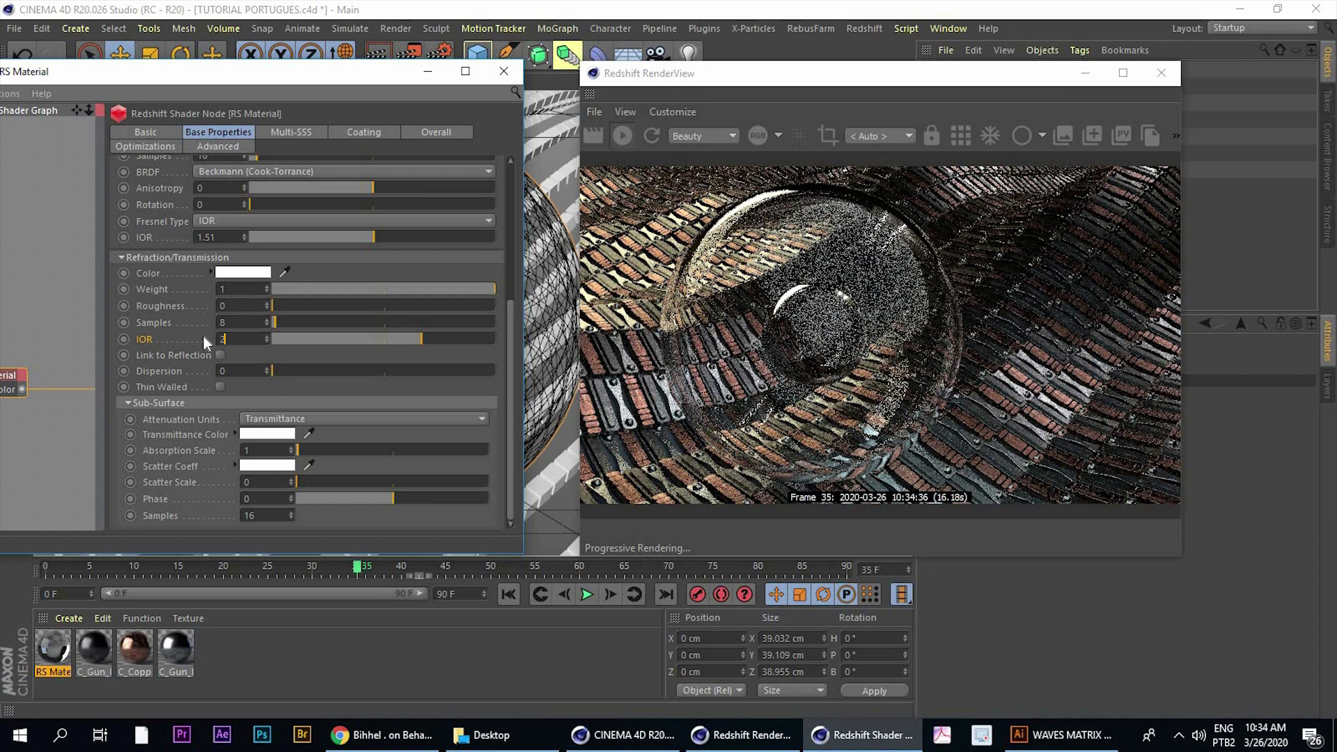
pyautogui.write('1.5')
pyautogui.press('Return')
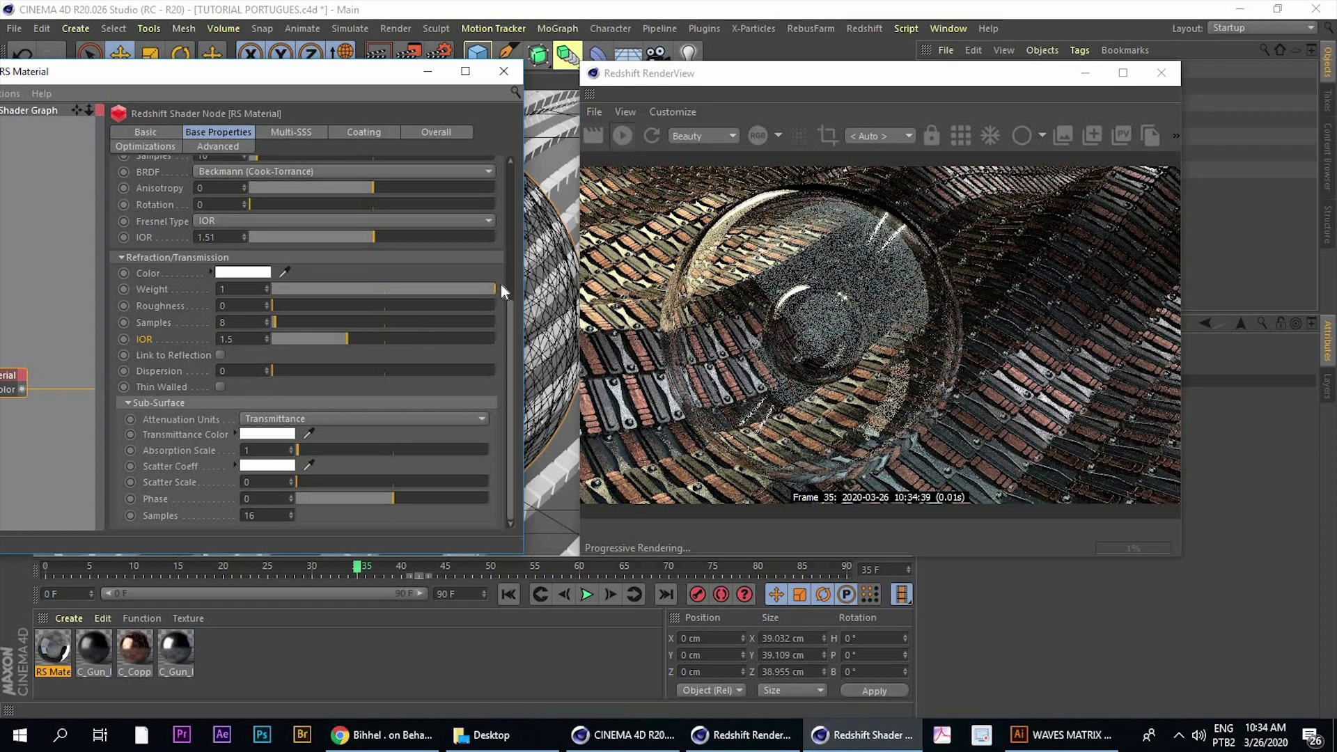
# Zoom onto the glass sphere and raise the glass reflection roughness to 0.292
pyautogui.moveTo(751, 82); pyautogui.dragTo(917, 92)
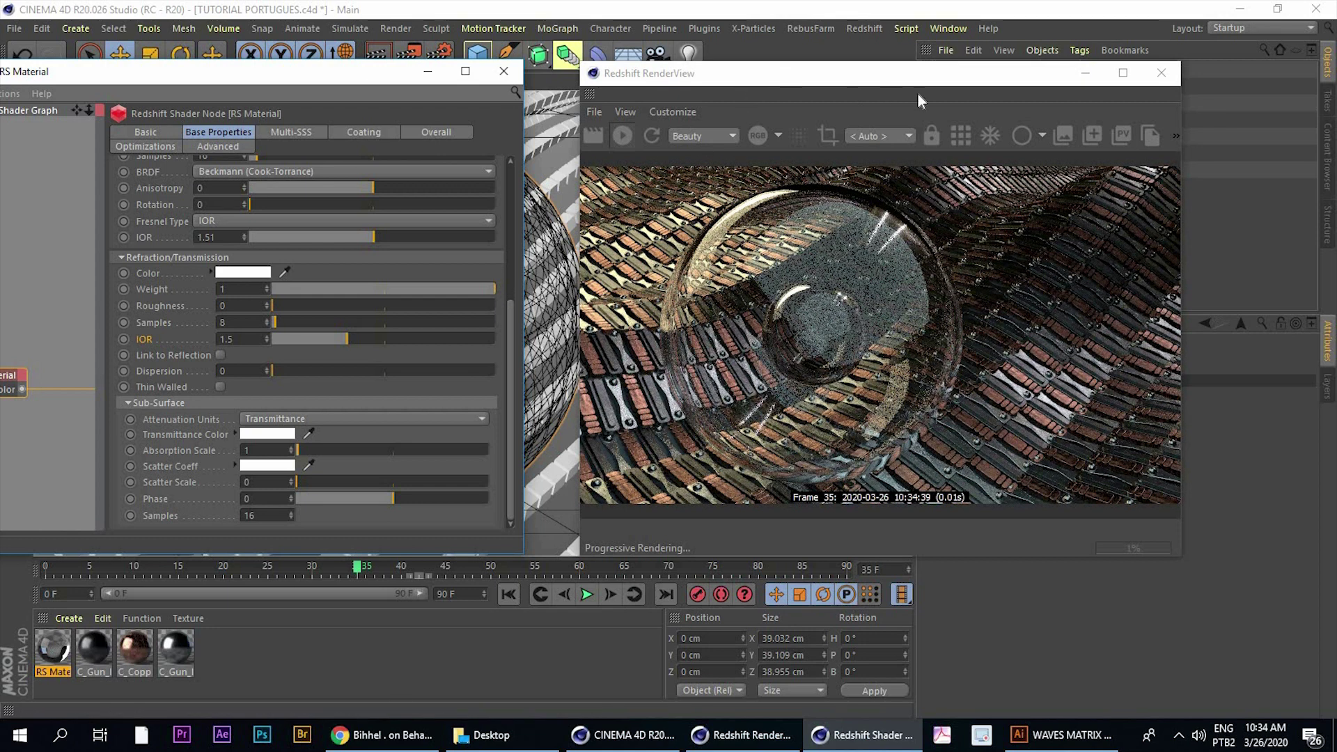
pyautogui.moveTo(631, 281)
pyautogui.keyDown('alt'); pyautogui.mouseDown()
pyautogui.moveTo(581, 294)
pyautogui.moveTo(603, 298)
pyautogui.moveTo(557, 265)
pyautogui.mouseUp(); pyautogui.keyUp('alt')
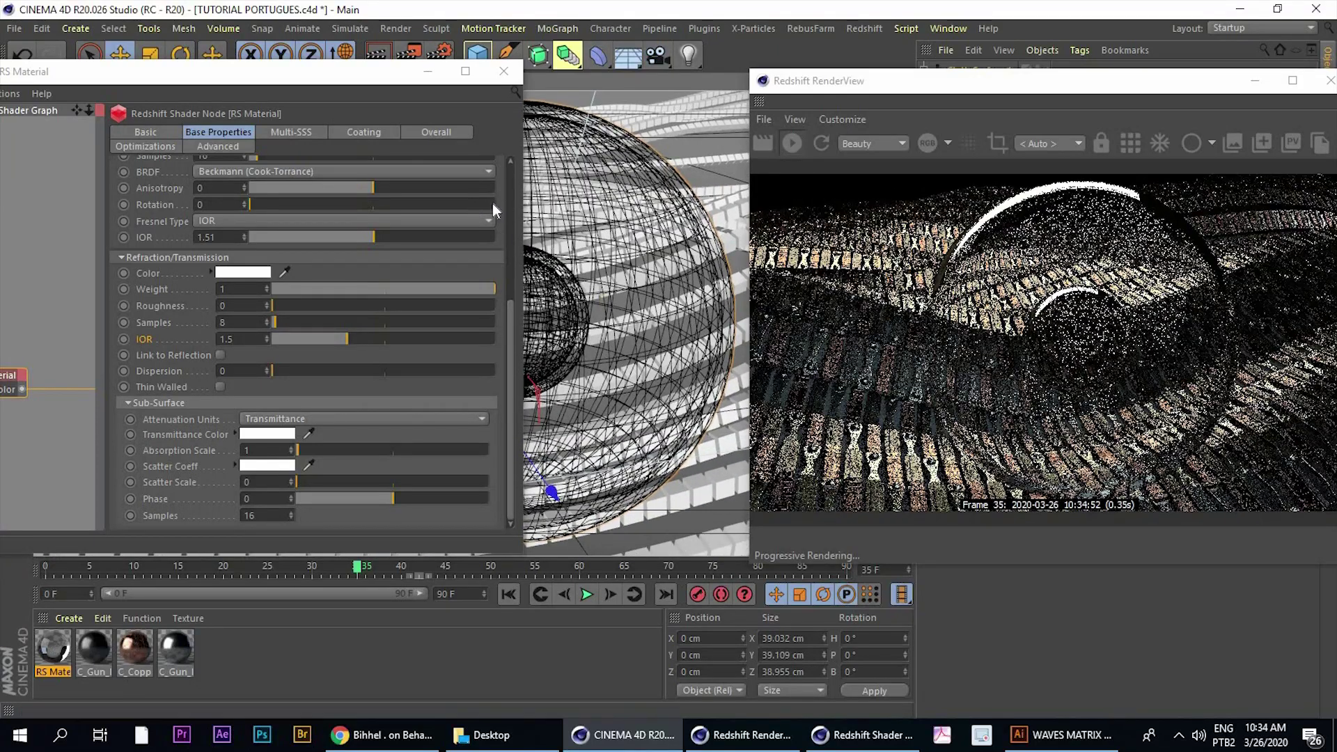
pyautogui.scroll(5, 273, 261)
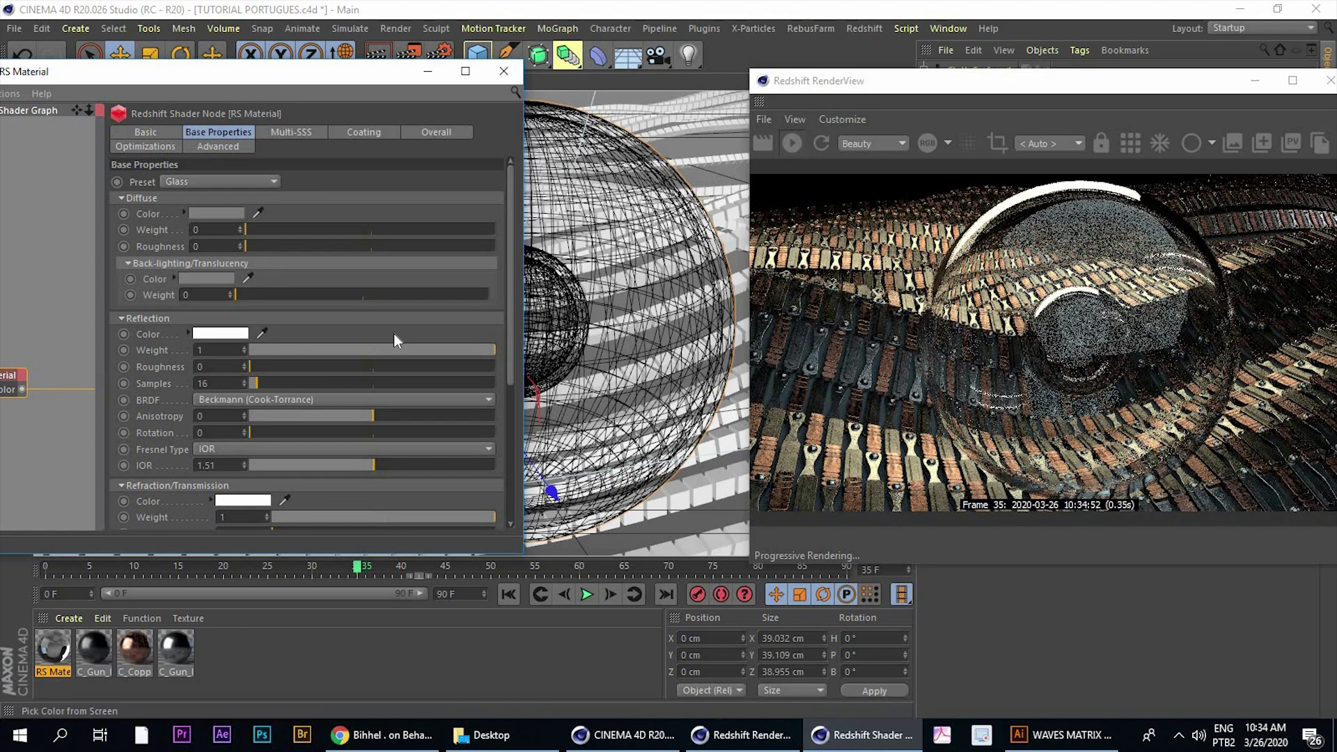
pyautogui.moveTo(507, 287); pyautogui.dragTo(506, 322)
pyautogui.scroll(-1, 506, 316)
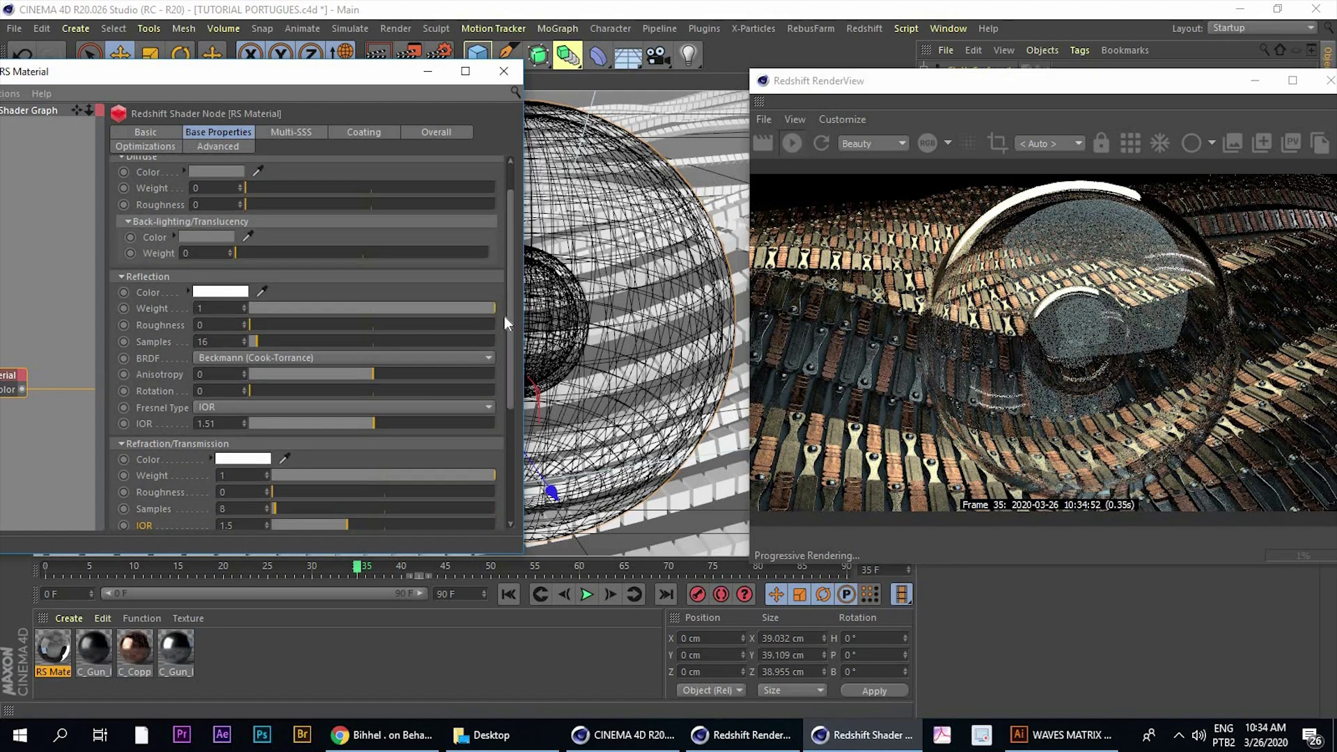
pyautogui.click(305, 322)
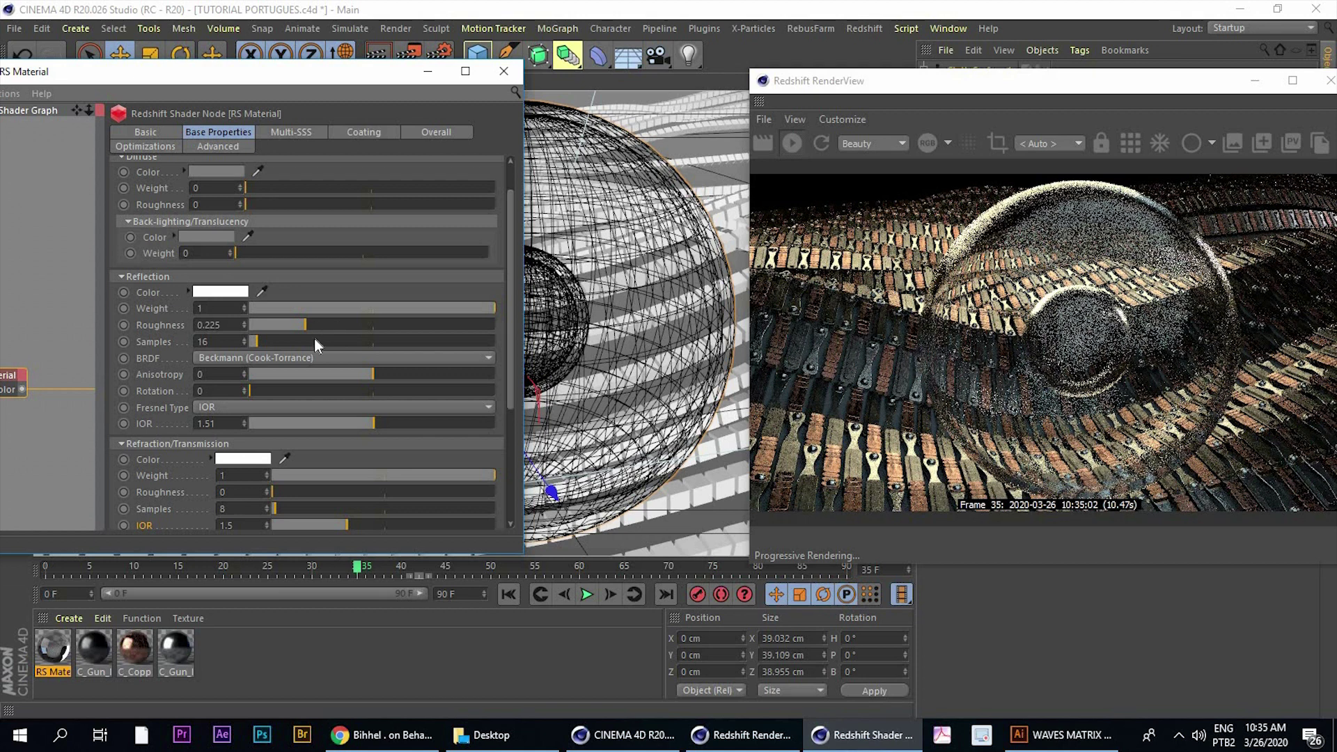
pyautogui.click(322, 324)
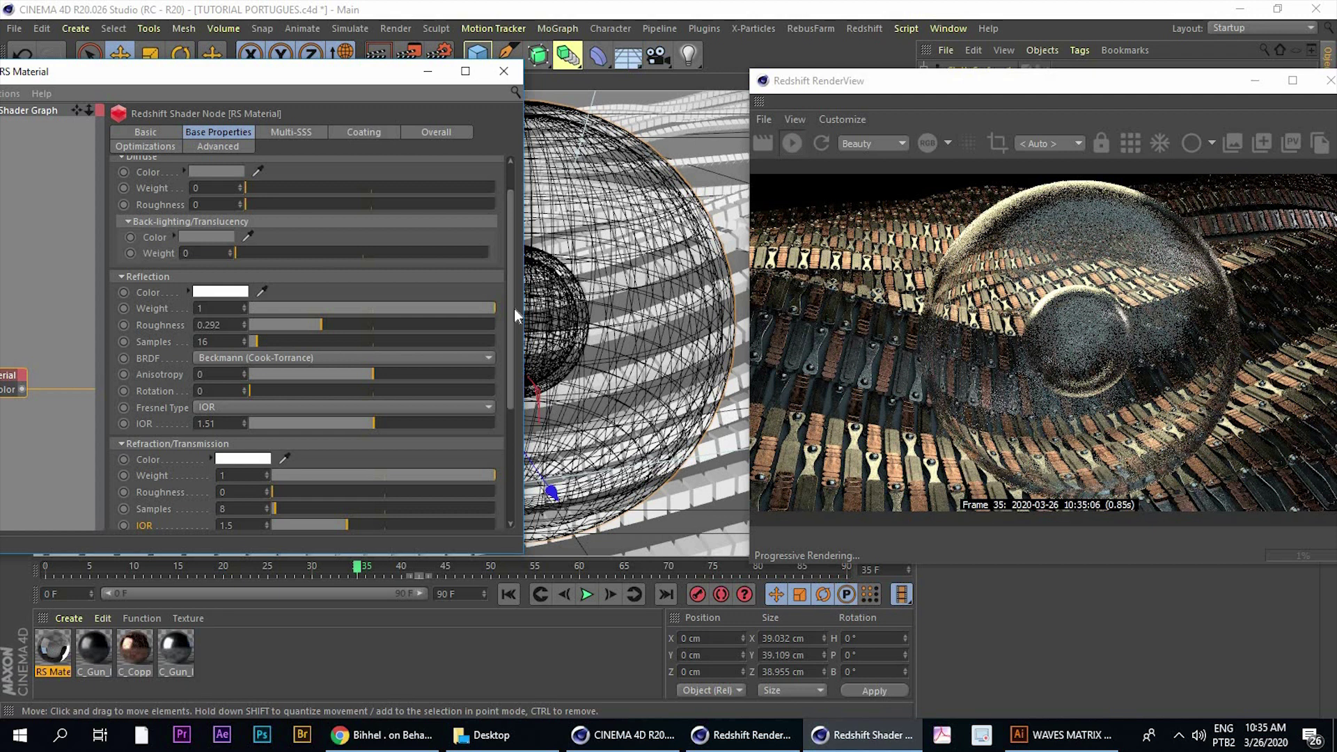
pyautogui.moveTo(509, 307); pyautogui.dragTo(506, 422)
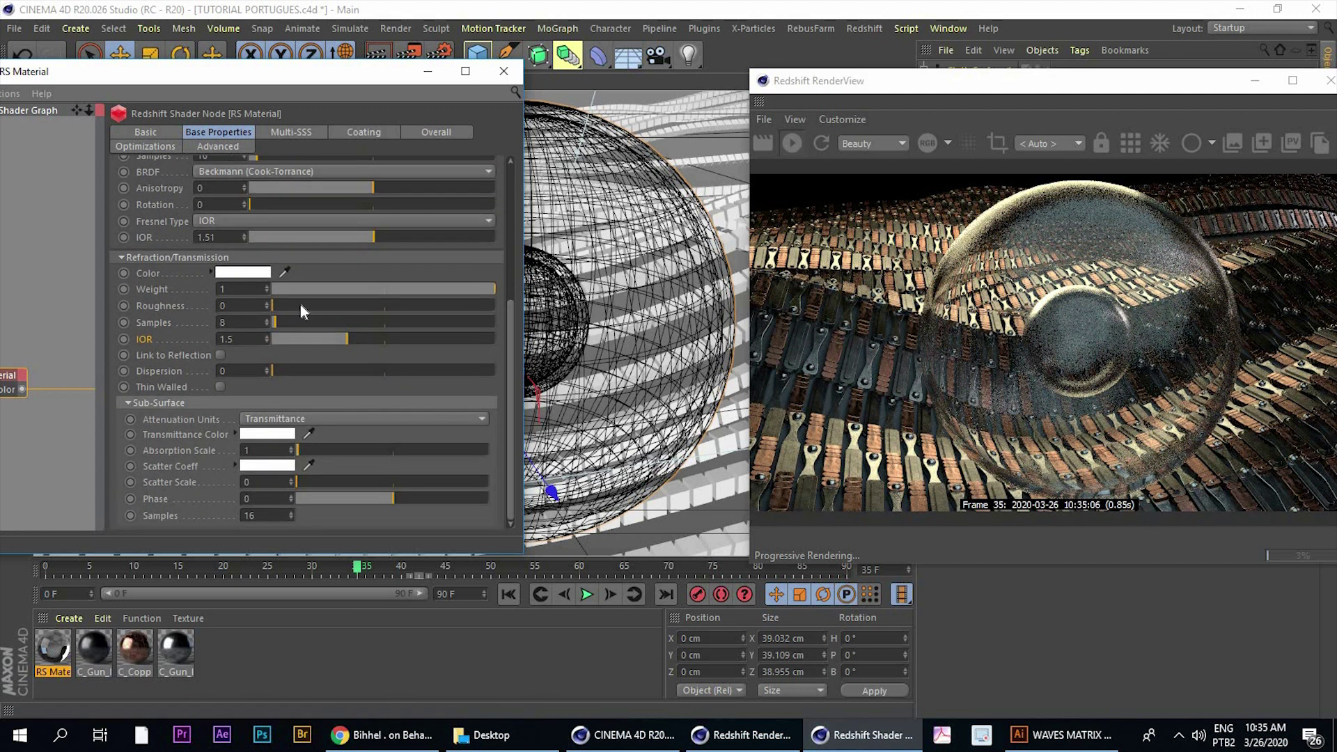
# Add slight refraction roughness of about 0.065 and preview the bubble from a new angle
pyautogui.moveTo(311, 305); pyautogui.dragTo(319, 304)
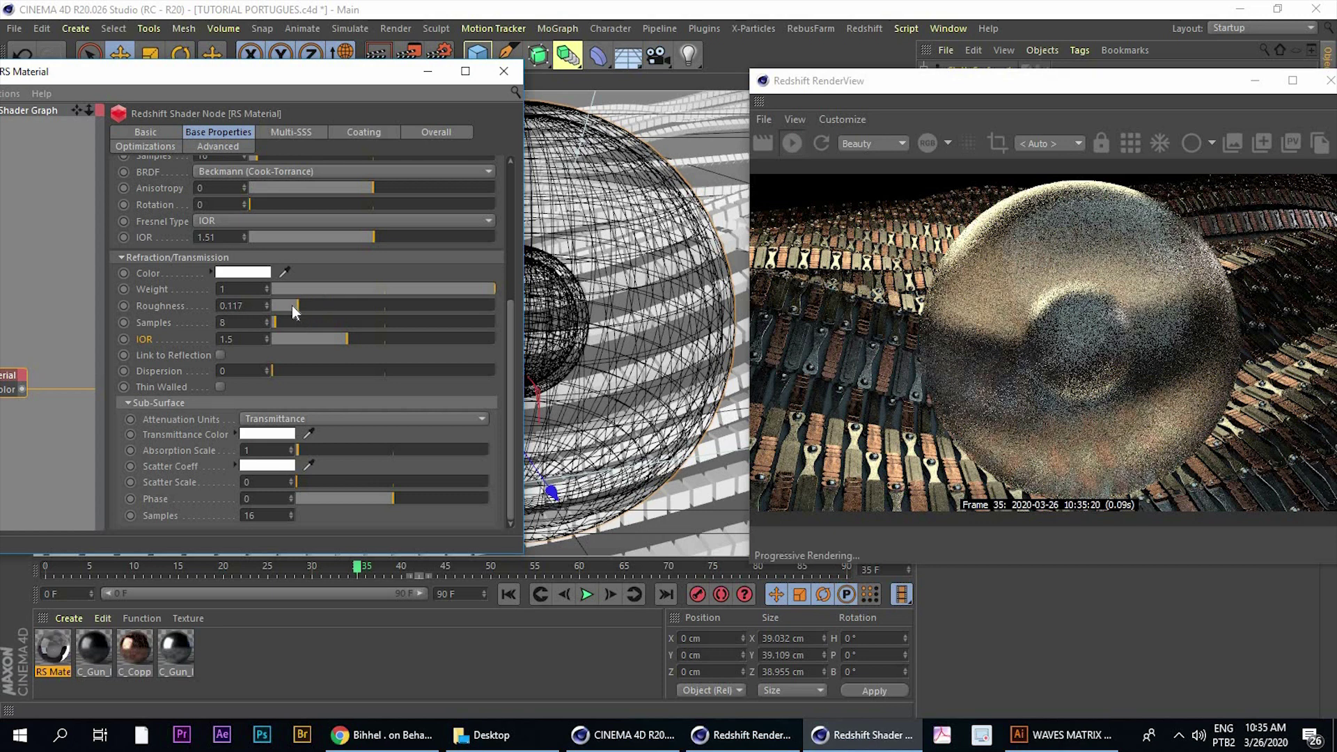
pyautogui.moveTo(291, 305); pyautogui.dragTo(287, 305)
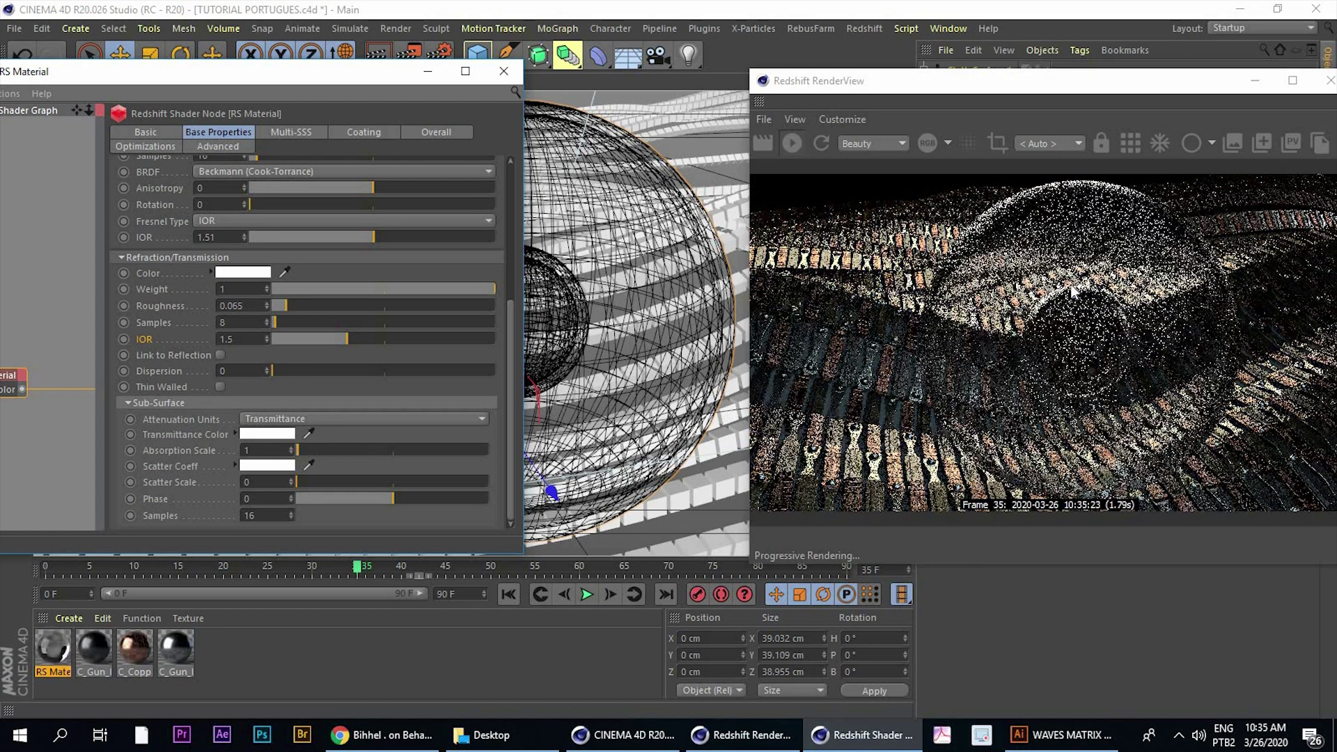
pyautogui.moveTo(1072, 292)
pyautogui.keyDown('alt'); pyautogui.mouseDown()
pyautogui.moveTo(1108, 271)
pyautogui.moveTo(1169, 344)
pyautogui.mouseUp(); pyautogui.keyUp('alt')
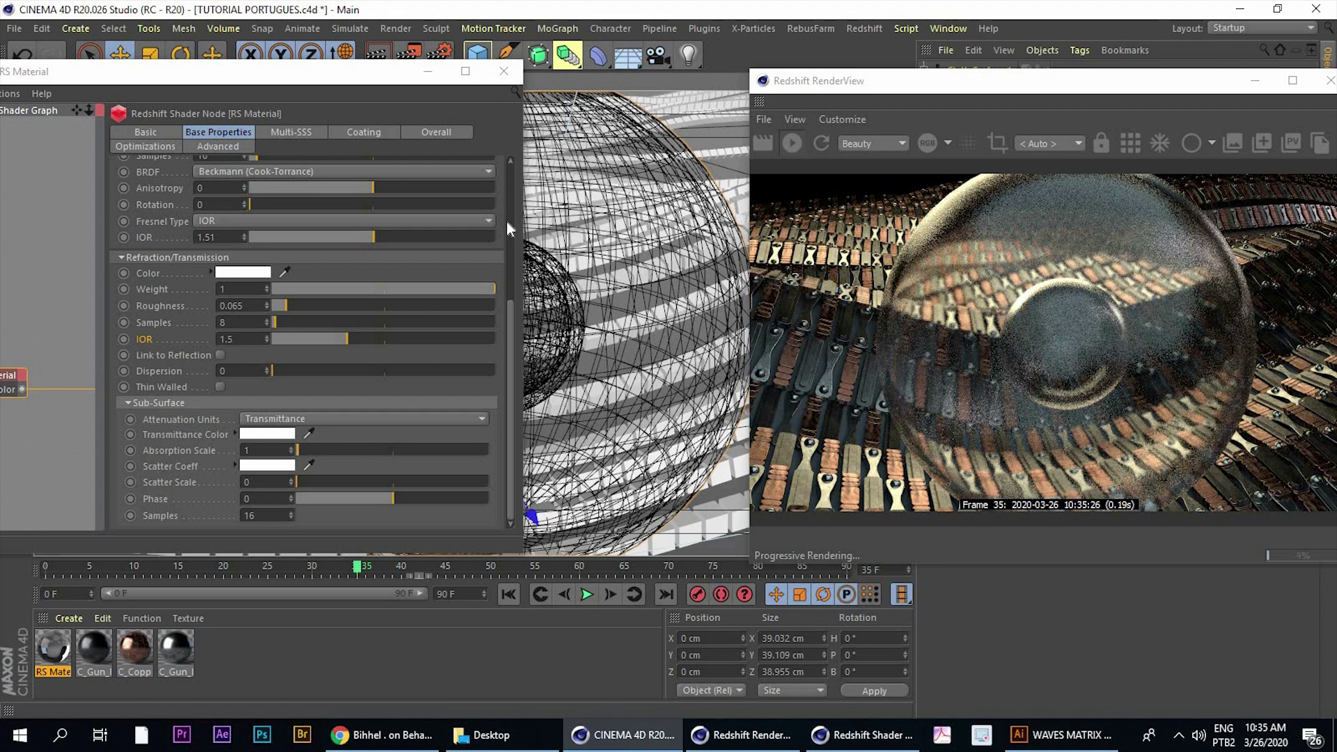
pyautogui.scroll(5, 291, 279)
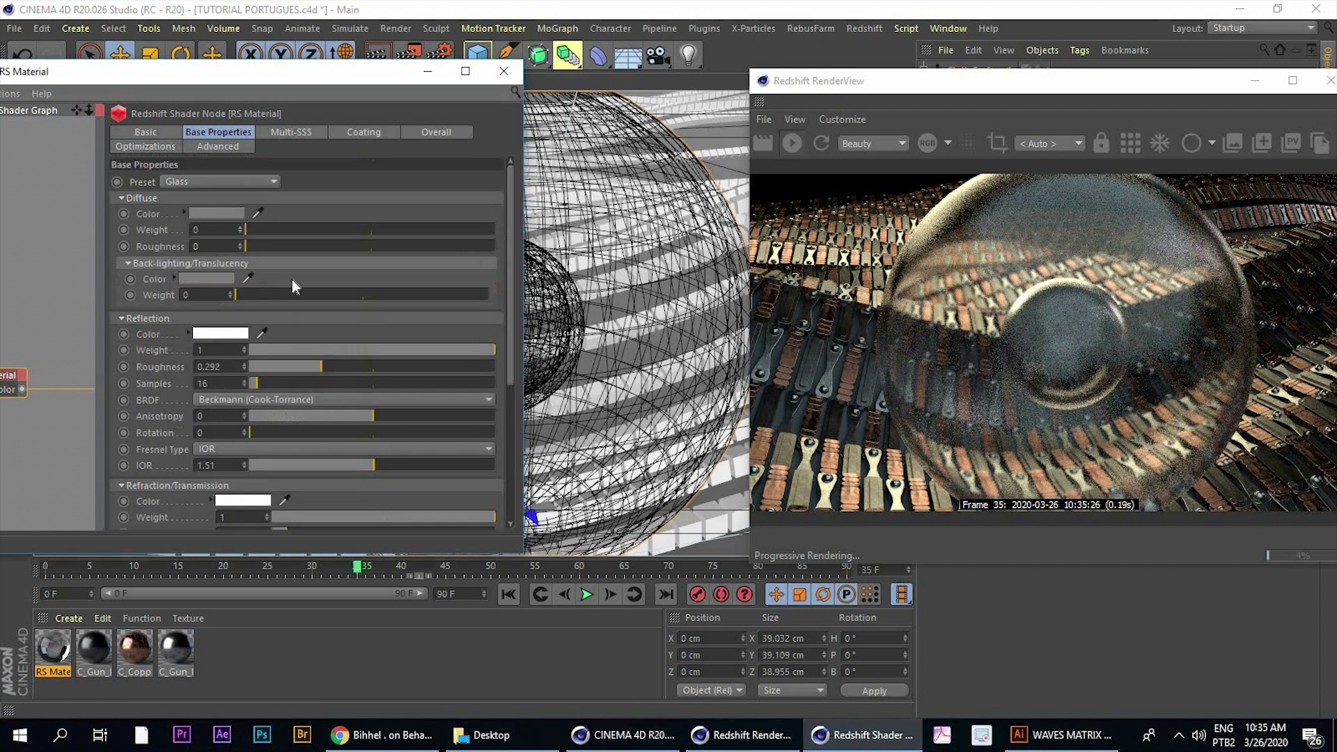
# Set the glass reflection roughness to 0.255 and the refraction IOR to 1.1
pyautogui.click(312, 366)
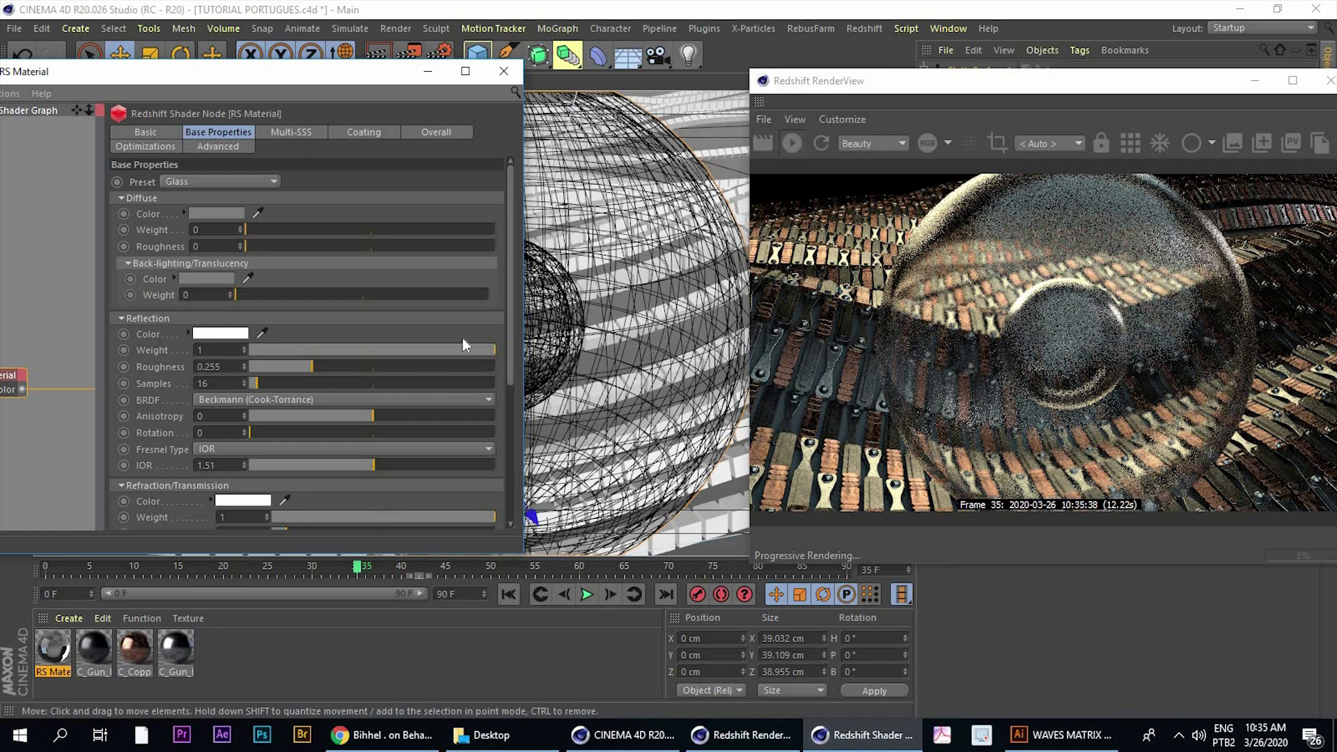
pyautogui.scroll(-3, 504, 351)
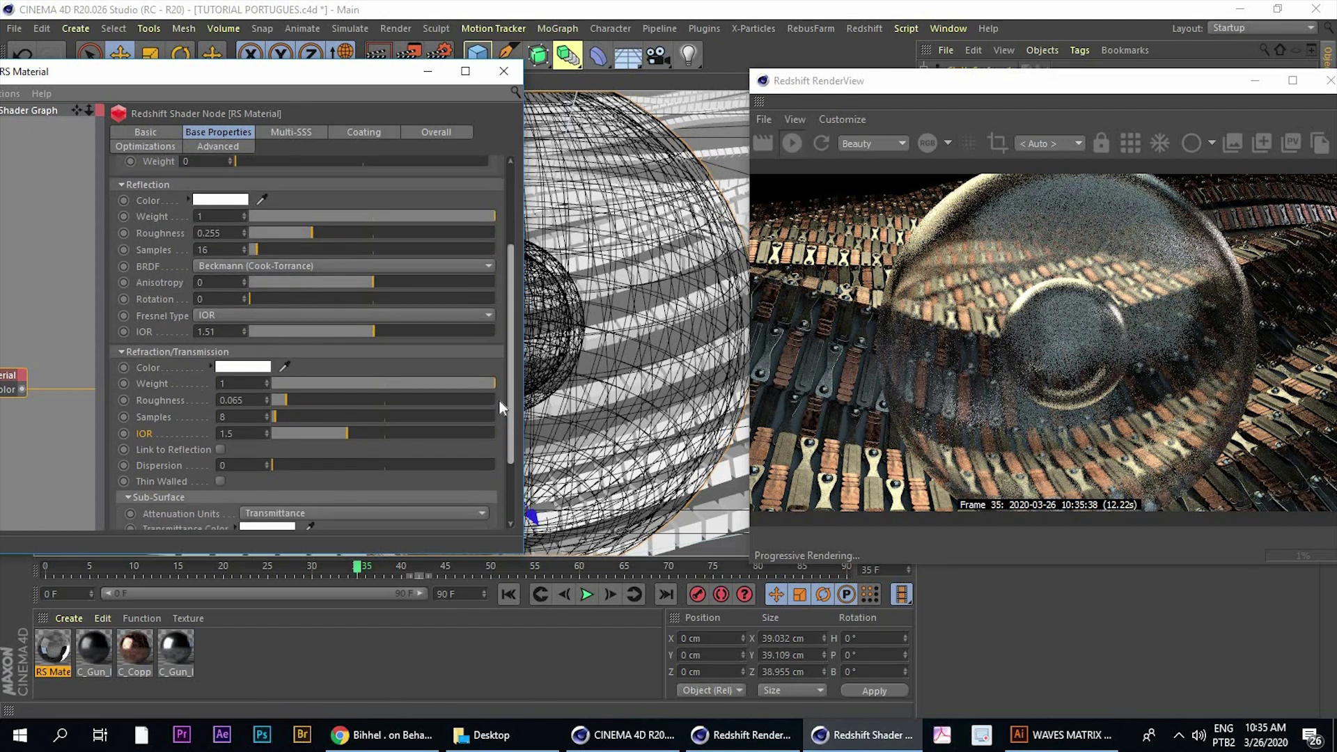
pyautogui.scroll(-2, 499, 400)
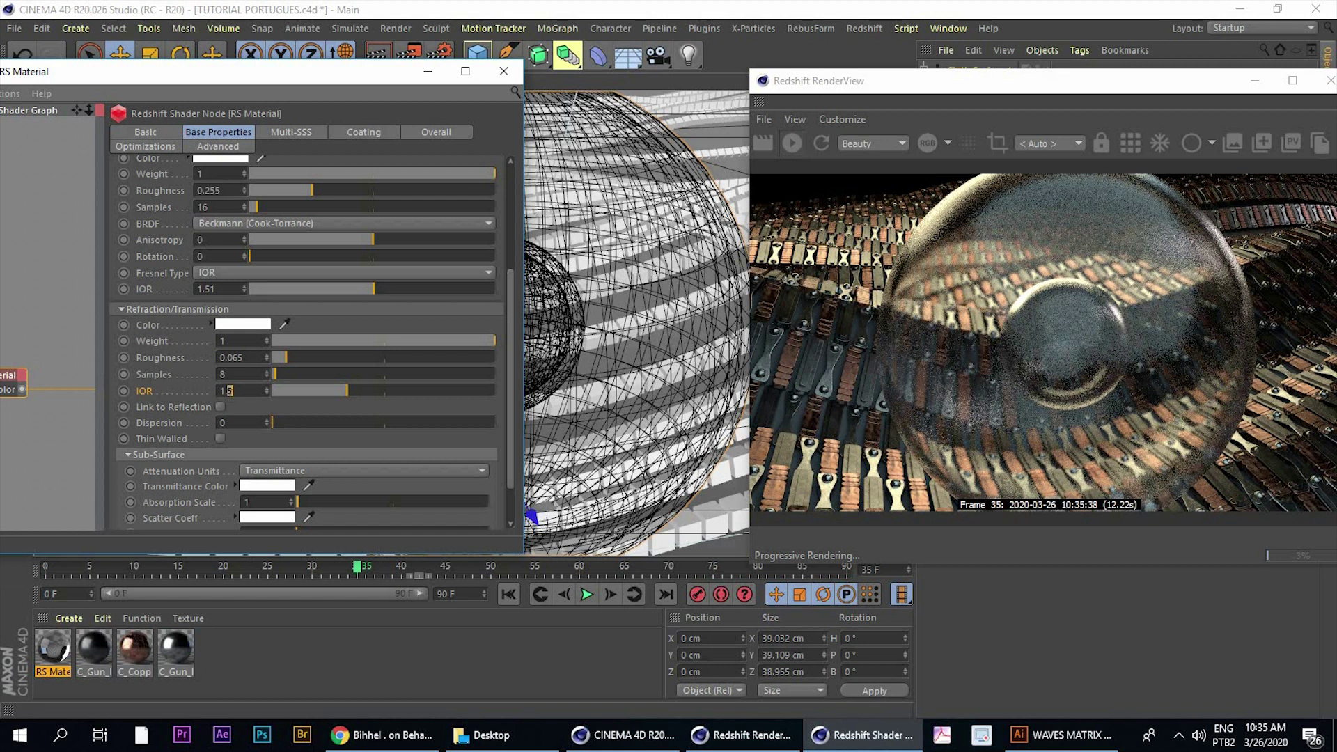
pyautogui.write('1')
pyautogui.press('Return')
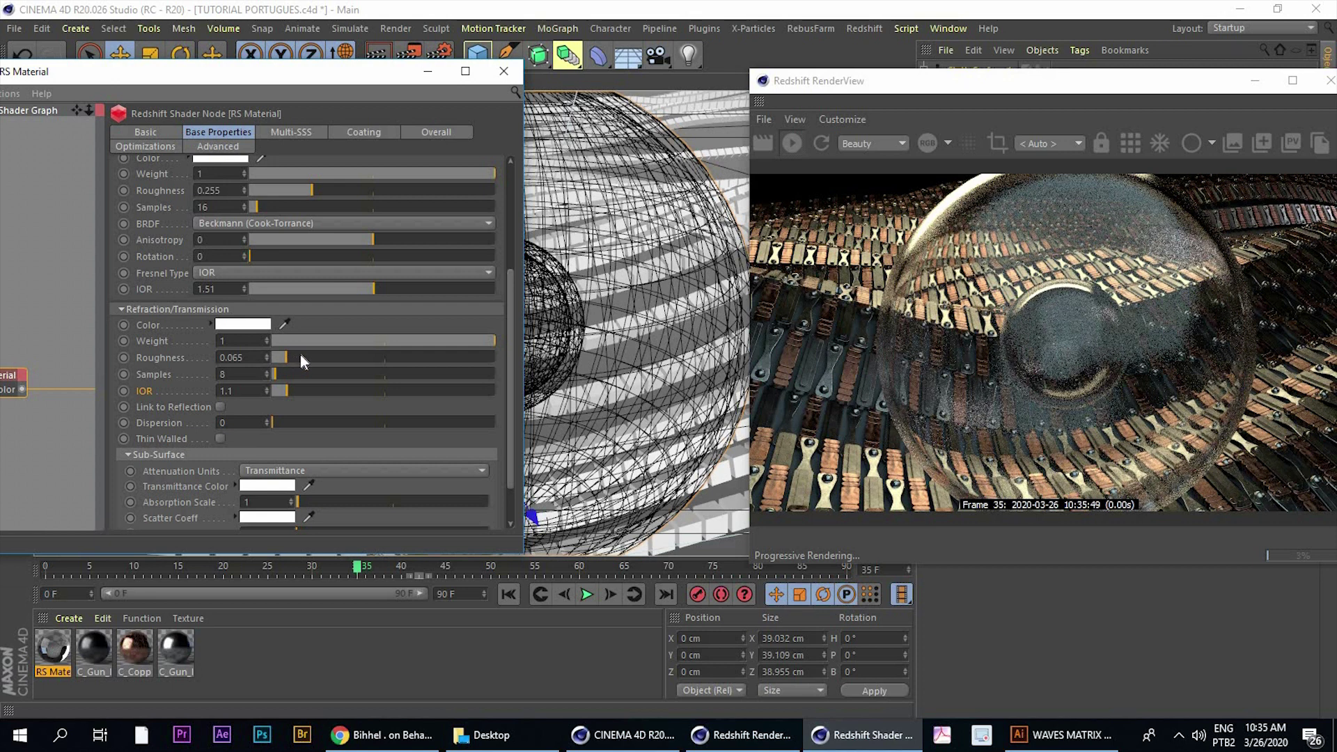
# Raise the refraction roughness to about 0.16 and orbit to view the frosted bubble
pyautogui.moveTo(301, 361); pyautogui.dragTo(305, 363)
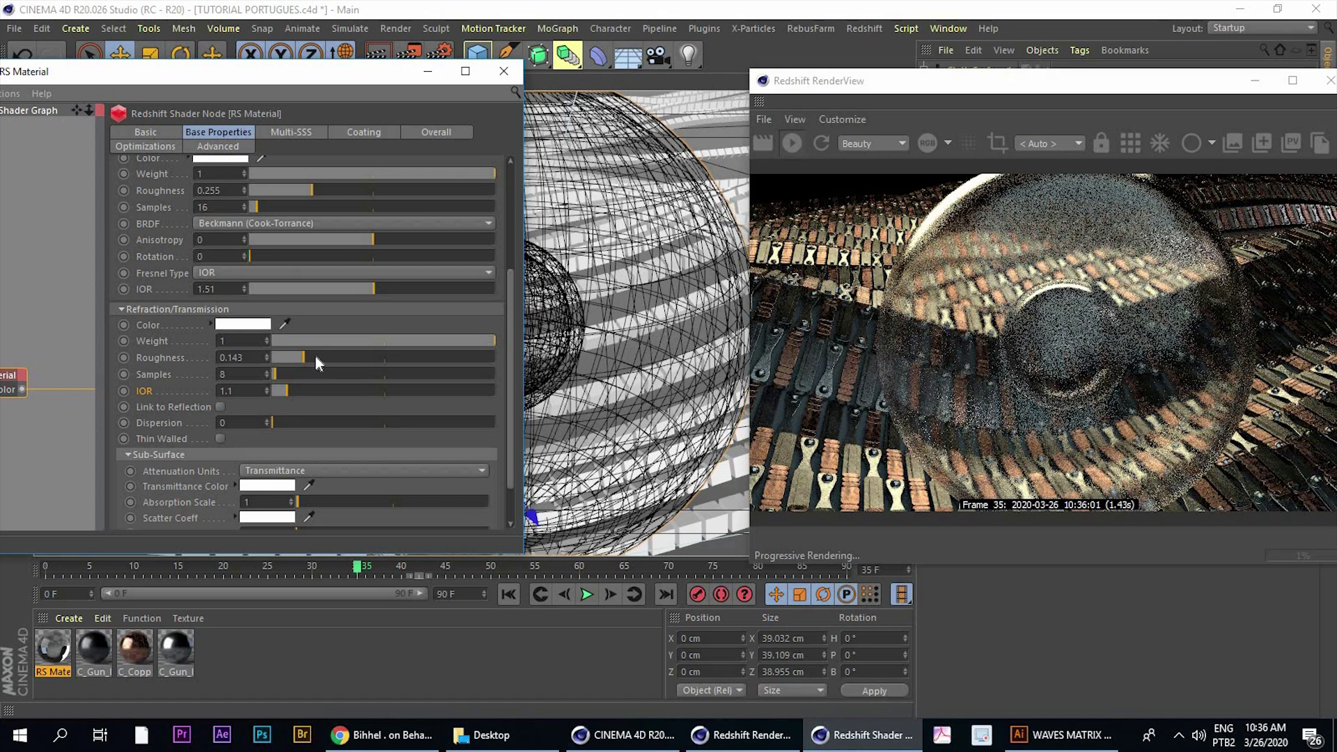
pyautogui.moveTo(312, 357); pyautogui.dragTo(308, 358)
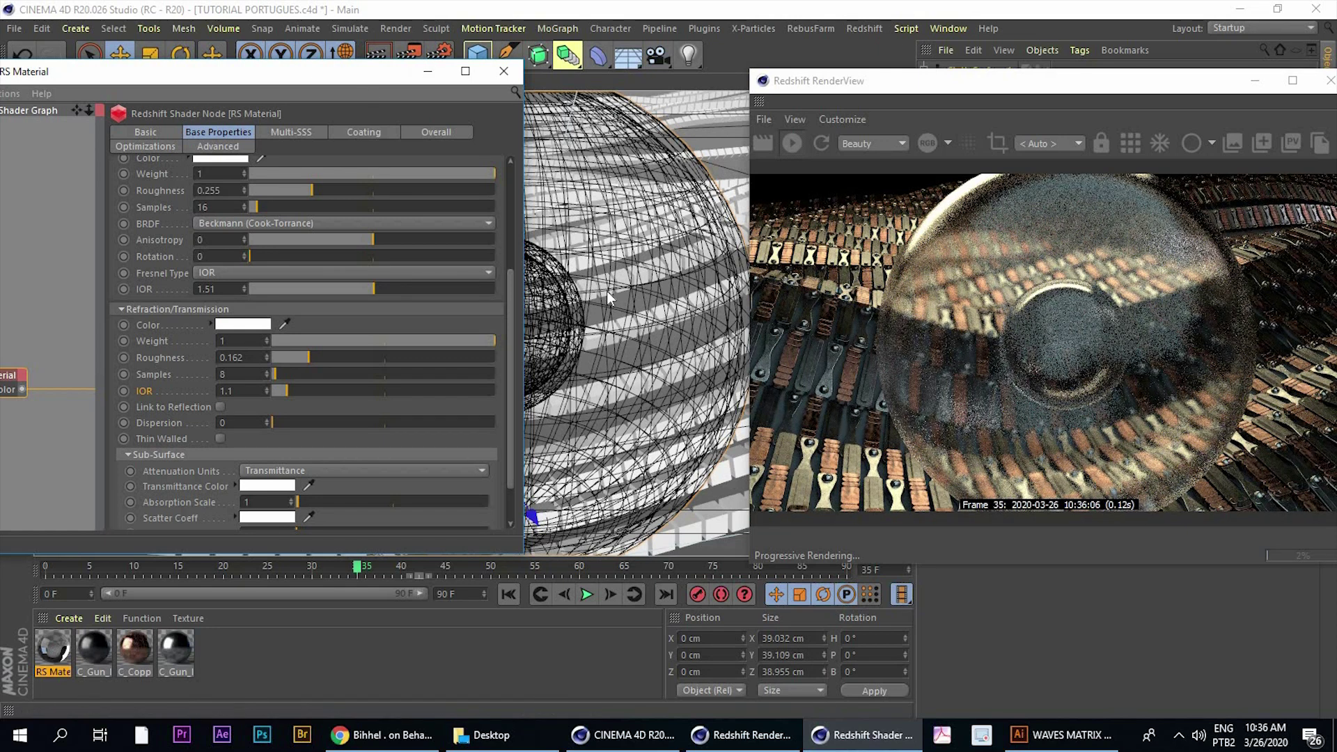
pyautogui.moveTo(718, 319)
pyautogui.keyDown('alt'); pyautogui.mouseDown()
pyautogui.moveTo(665, 307)
pyautogui.moveTo(633, 337)
pyautogui.moveTo(695, 346)
pyautogui.mouseUp(); pyautogui.keyUp('alt')
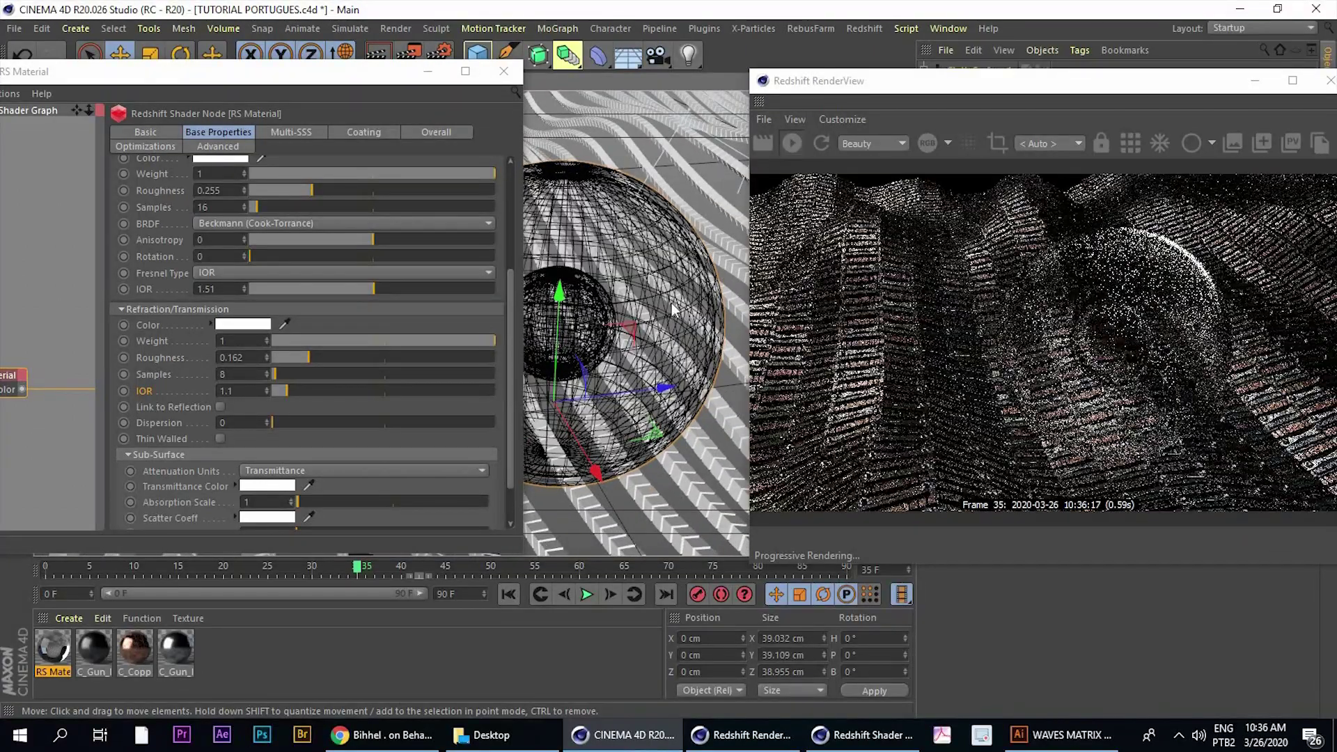
pyautogui.moveTo(695, 346)
pyautogui.keyDown('alt'); pyautogui.mouseDown()
pyautogui.moveTo(486, 268)
pyautogui.moveTo(500, 248)
pyautogui.mouseUp(); pyautogui.keyUp('alt')
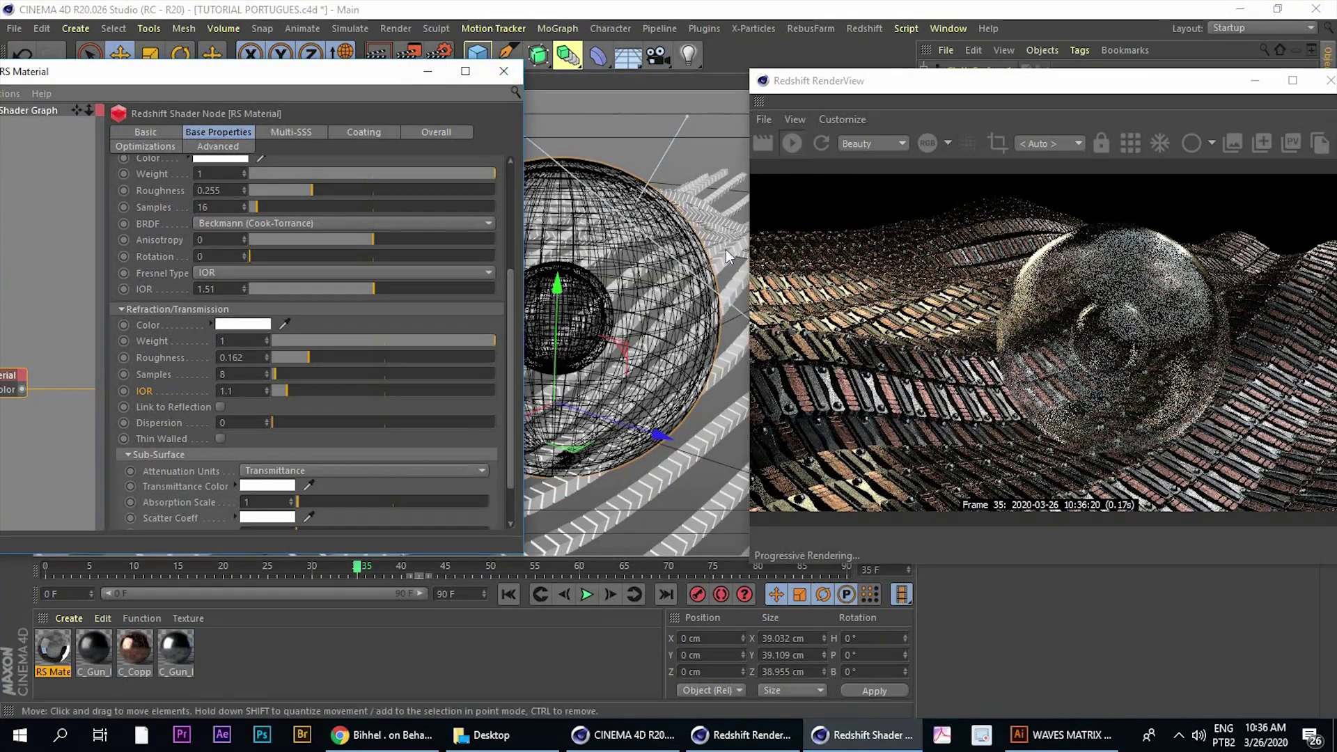
# Close the RS Material editor and RenderView, then save the scene
pyautogui.click(503, 71)
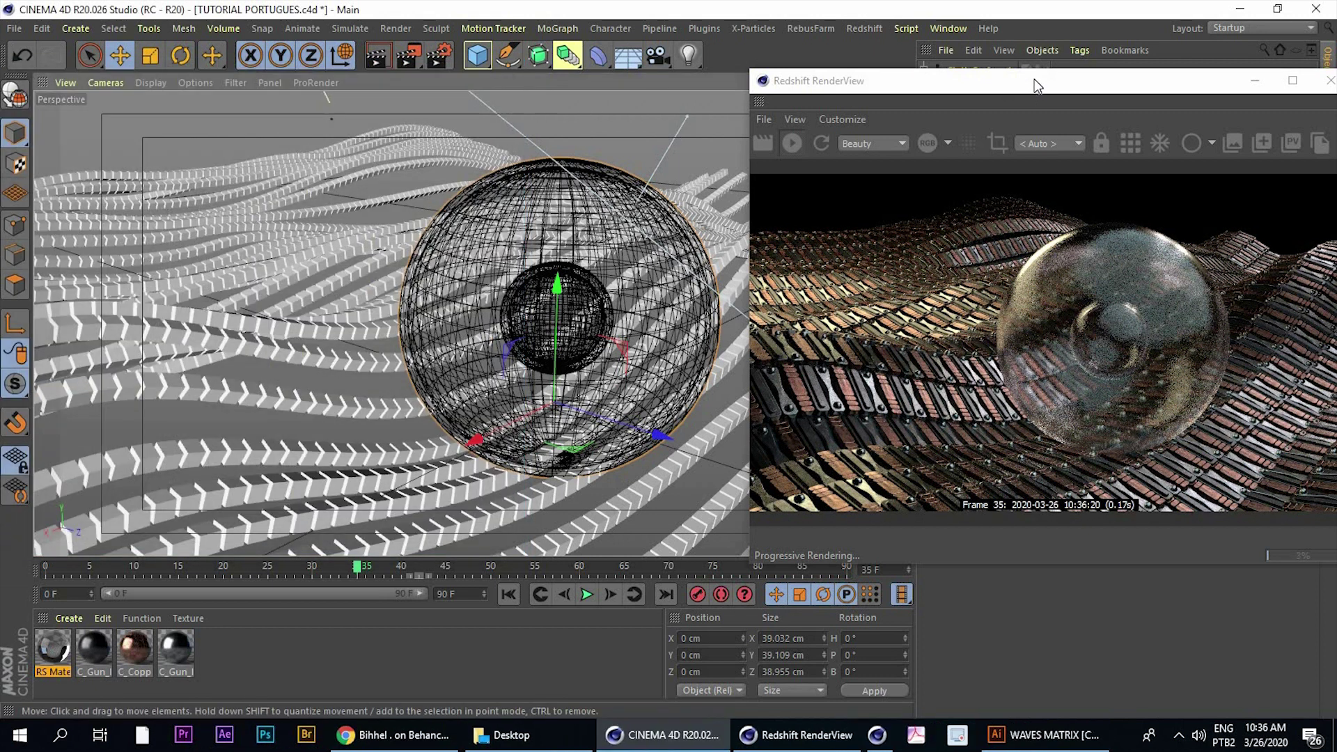
pyautogui.moveTo(1034, 80); pyautogui.dragTo(364, 99)
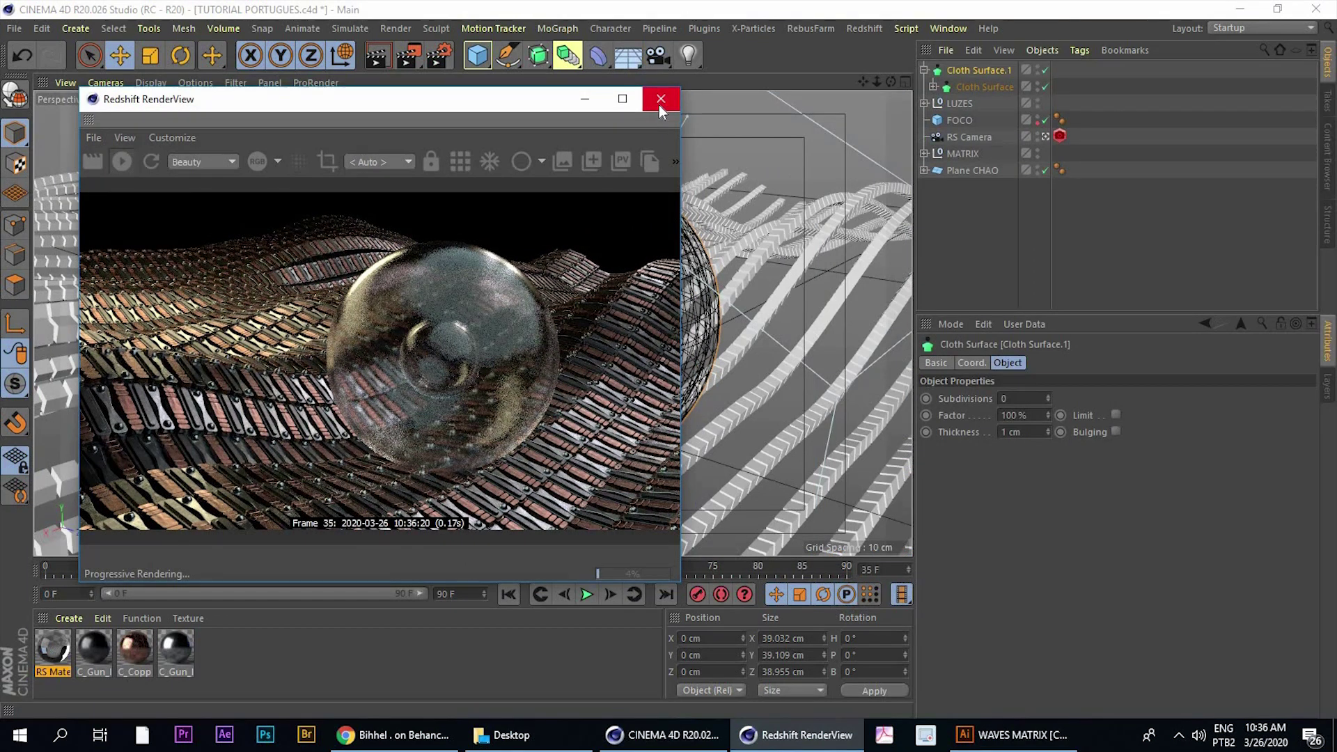
pyautogui.click(658, 102)
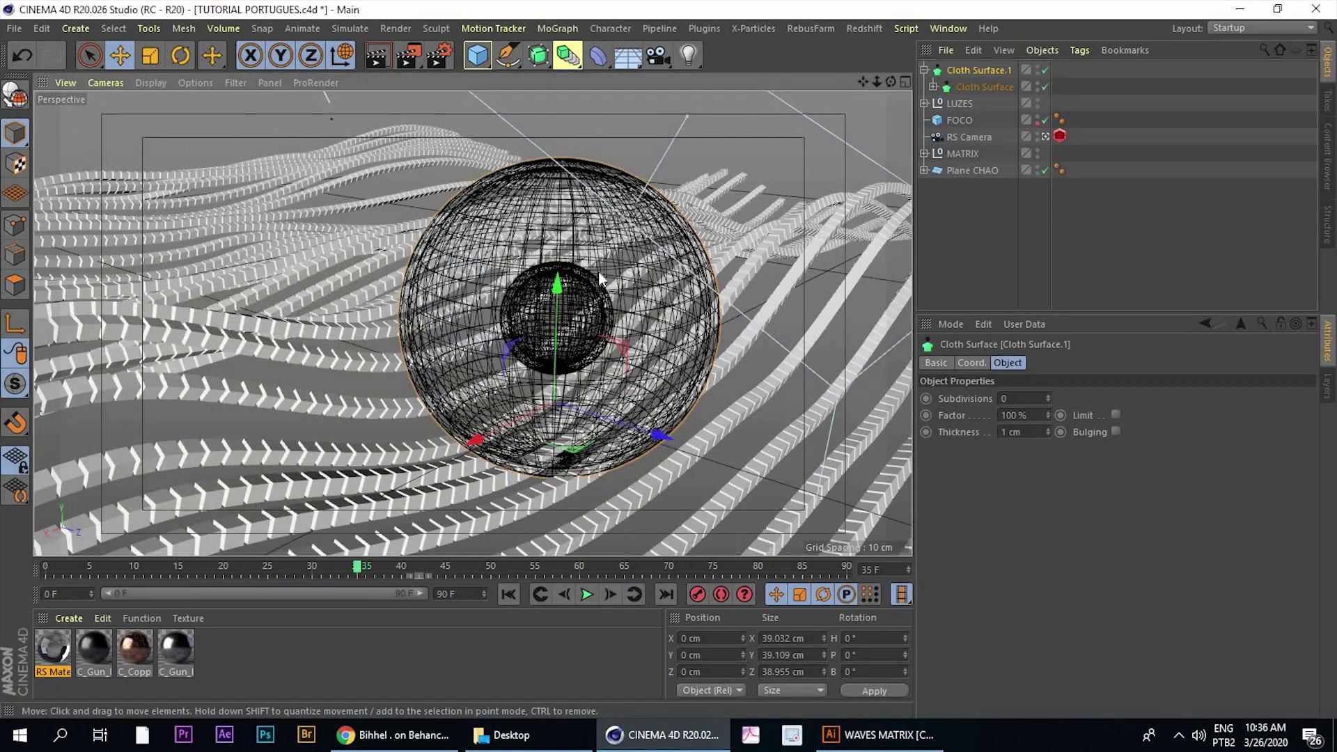
pyautogui.hotkey('ctrl', 's')
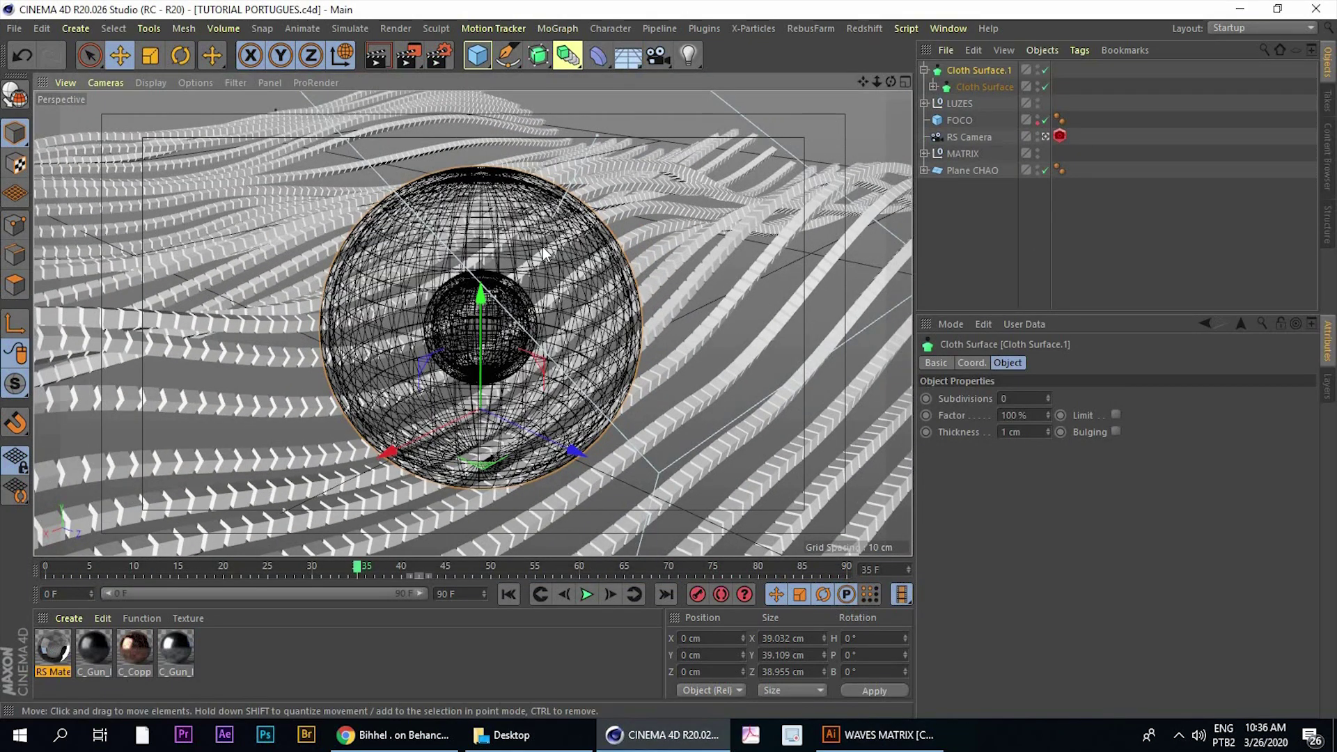
pyautogui.moveTo(597, 209)
pyautogui.keyDown('alt'); pyautogui.mouseDown()
pyautogui.moveTo(499, 236)
pyautogui.moveTo(909, 187)
pyautogui.mouseUp(); pyautogui.keyUp('alt')
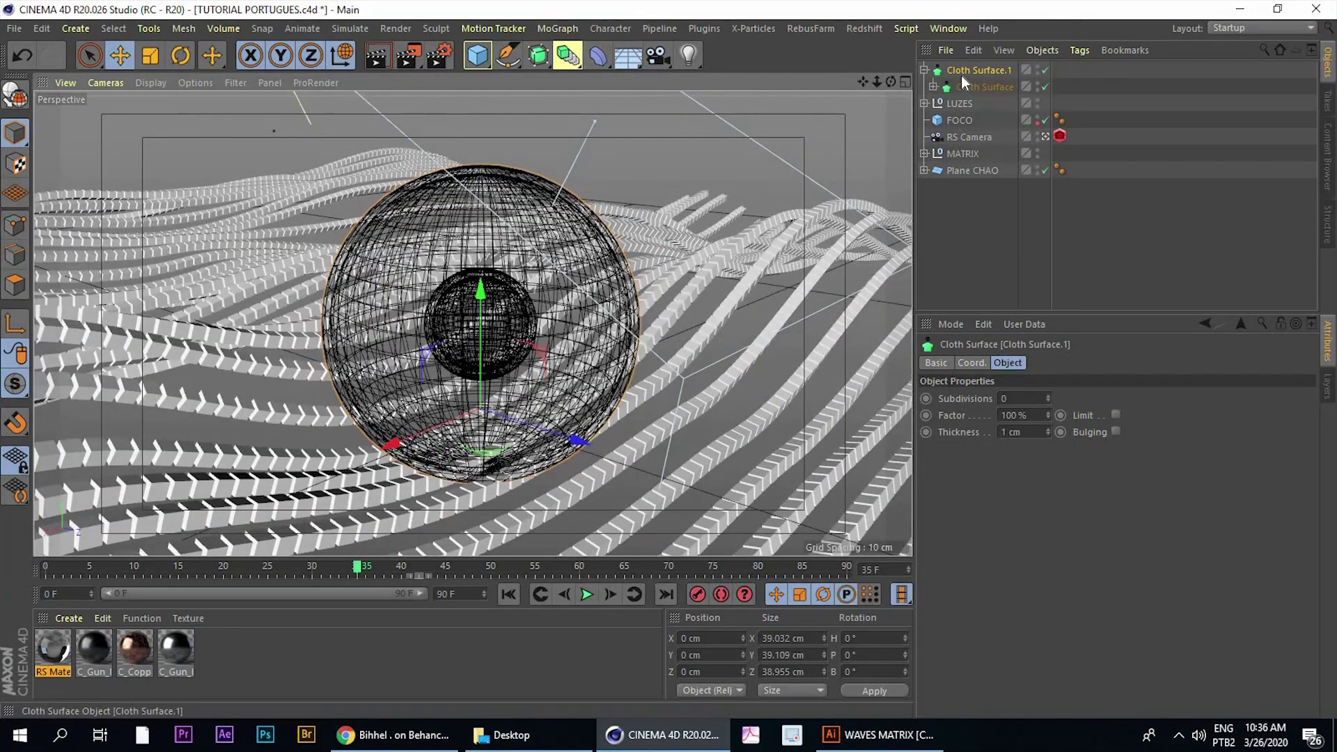
# Rename Cloth Surface.1 to CELULA
pyautogui.click(924, 69)
pyautogui.doubleClick(975, 70)
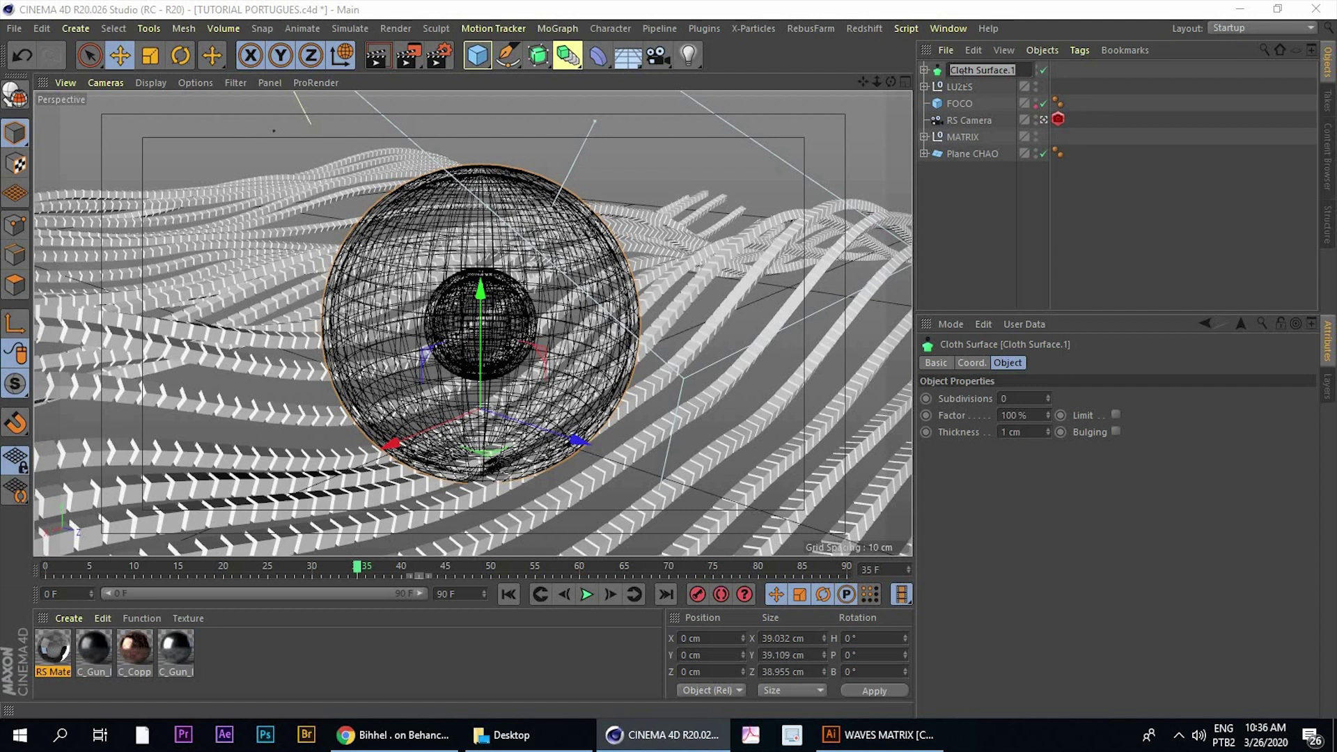
pyautogui.write('C')
pyautogui.write('R')
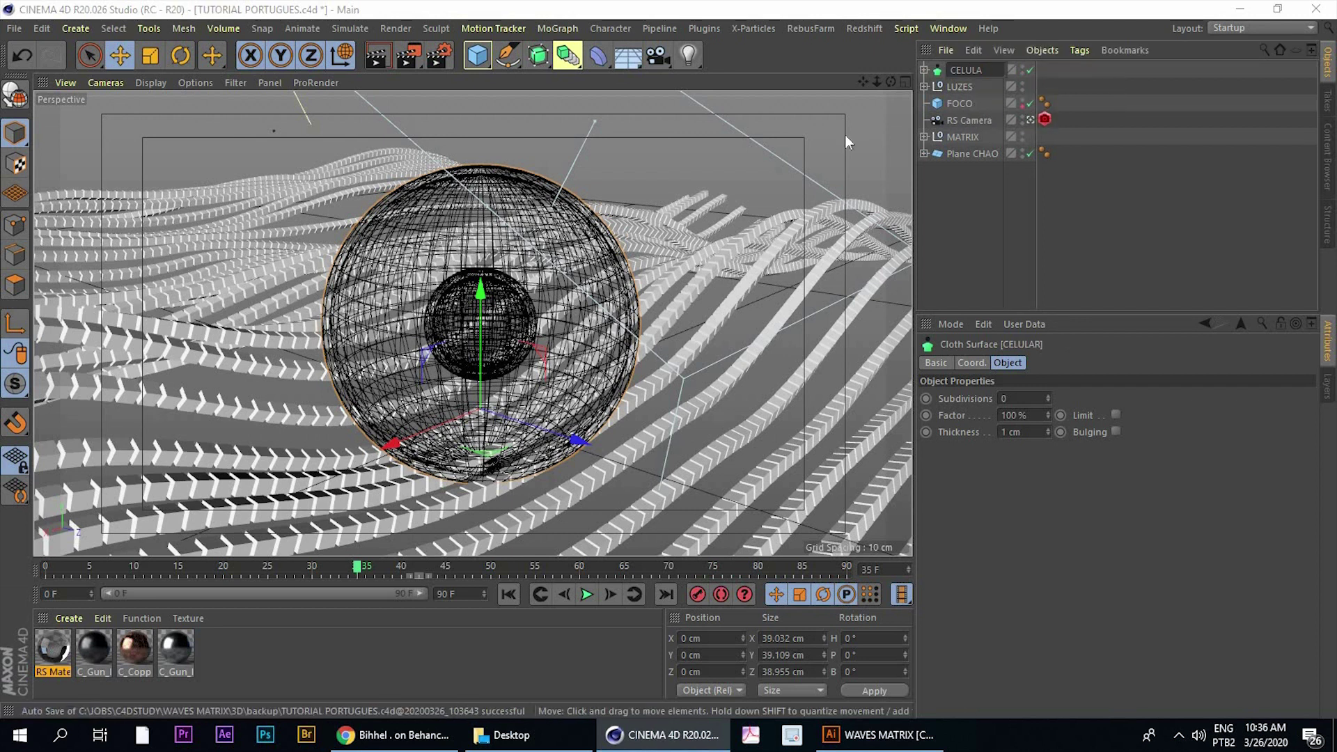
pyautogui.press('BackSpace')
pyautogui.press('Return')
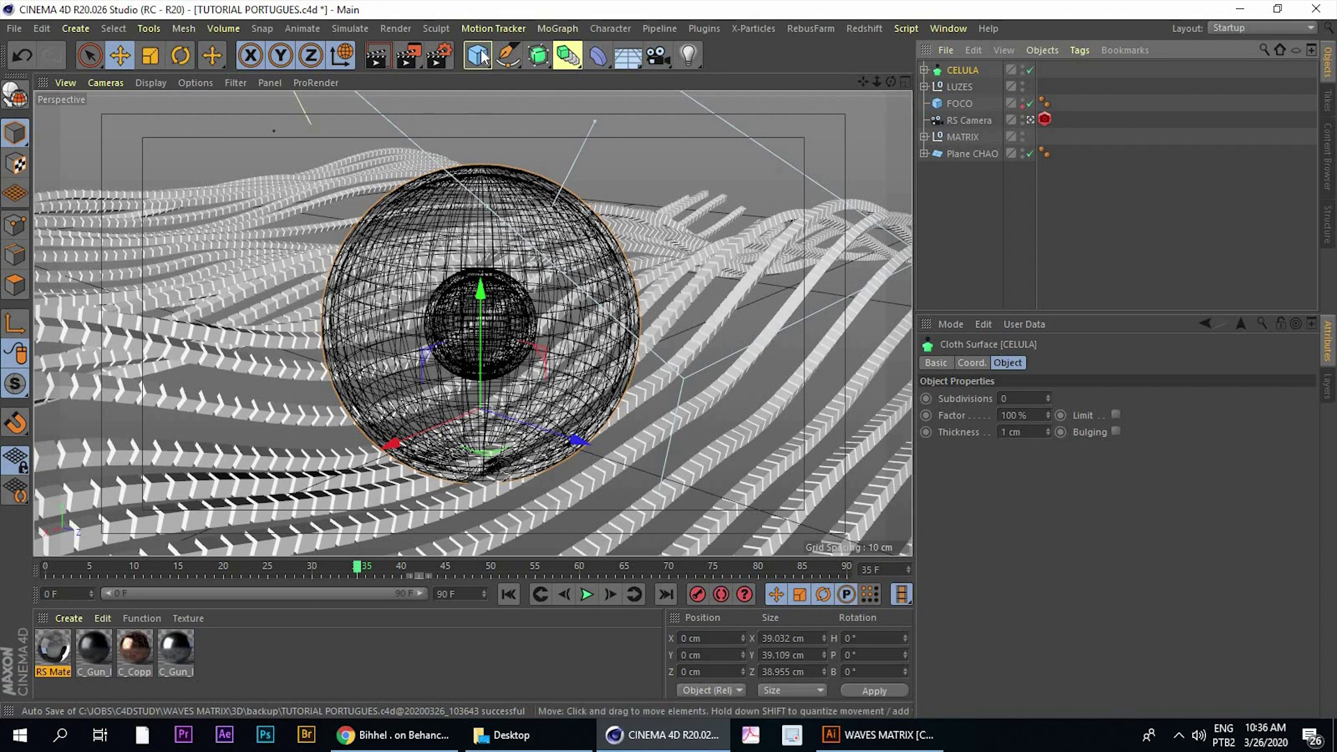
pyautogui.click(486, 64)
# Add a Capsule object and shorten its height to about 178 cm
pyautogui.click(631, 139)
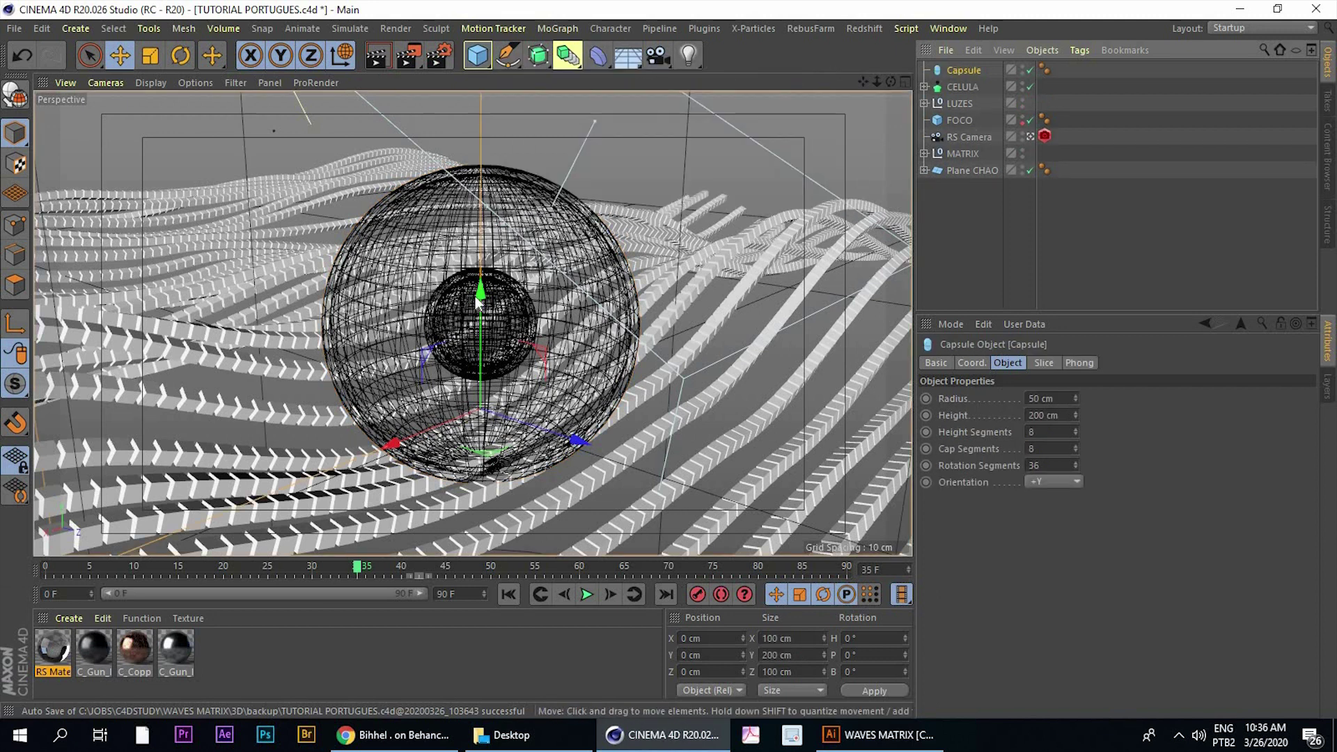
pyautogui.scroll(-3, 486, 350)
pyautogui.scroll(-2, 478, 332)
pyautogui.scroll(-2, 478, 332)
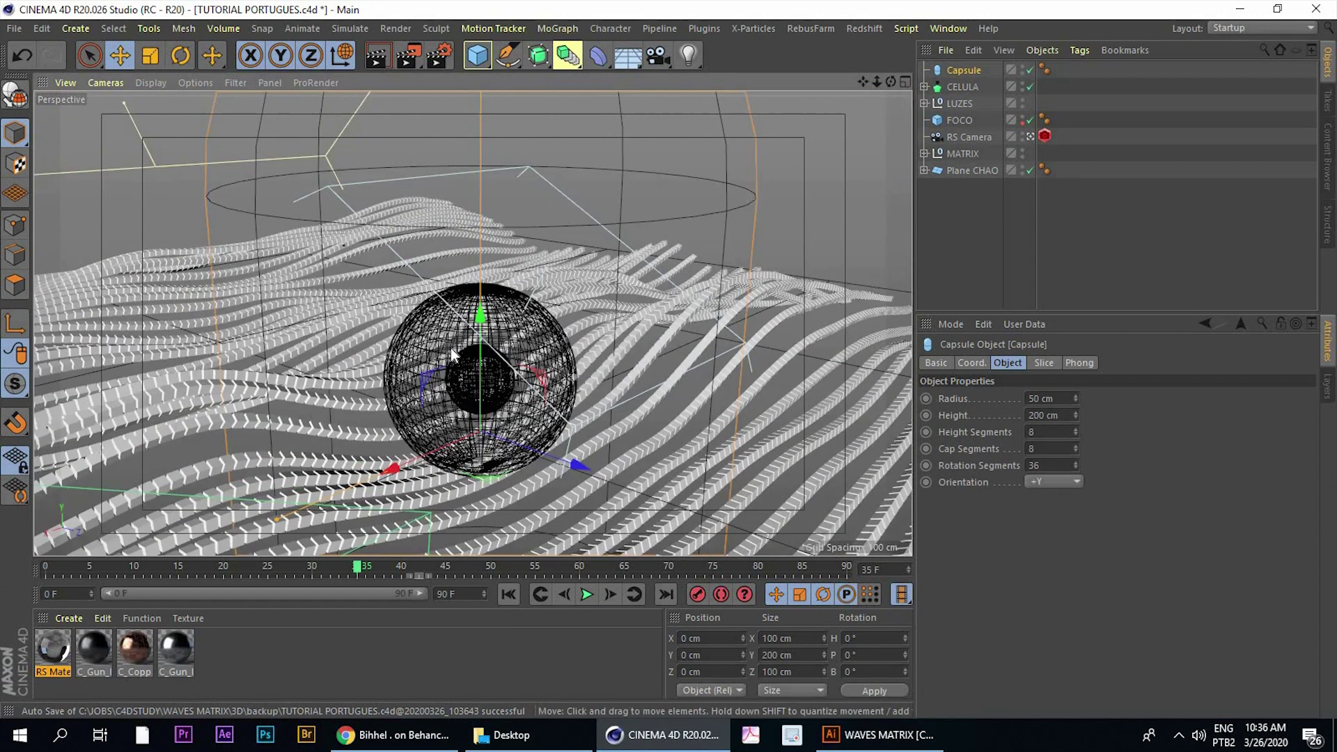
pyautogui.scroll(-2, 450, 348)
pyautogui.scroll(-2, 461, 336)
pyautogui.moveTo(476, 128)
pyautogui.mouseDown()
pyautogui.moveTo(409, 375)
pyautogui.moveTo(460, 341)
pyautogui.mouseUp()
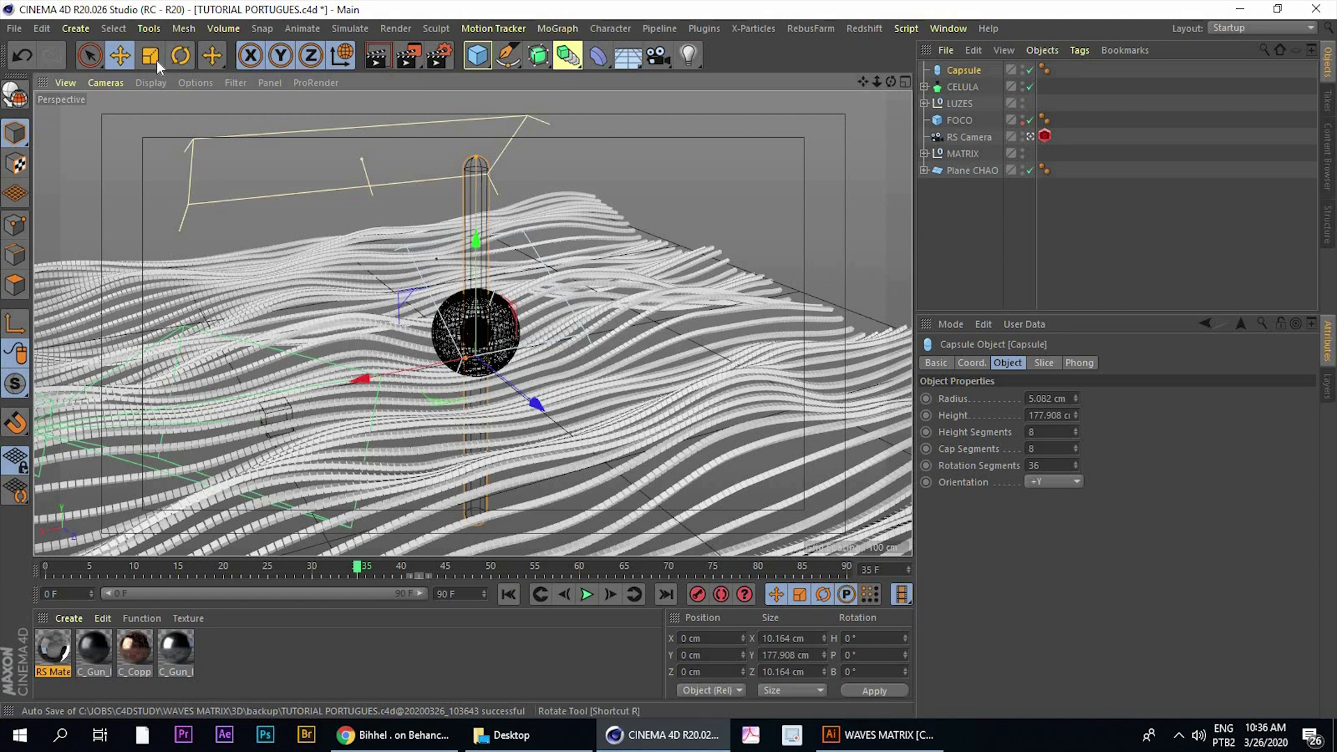
pyautogui.keyDown('alt'); pyautogui.moveTo(404, 341); pyautogui.dragTo(460, 360); pyautogui.keyUp('alt')
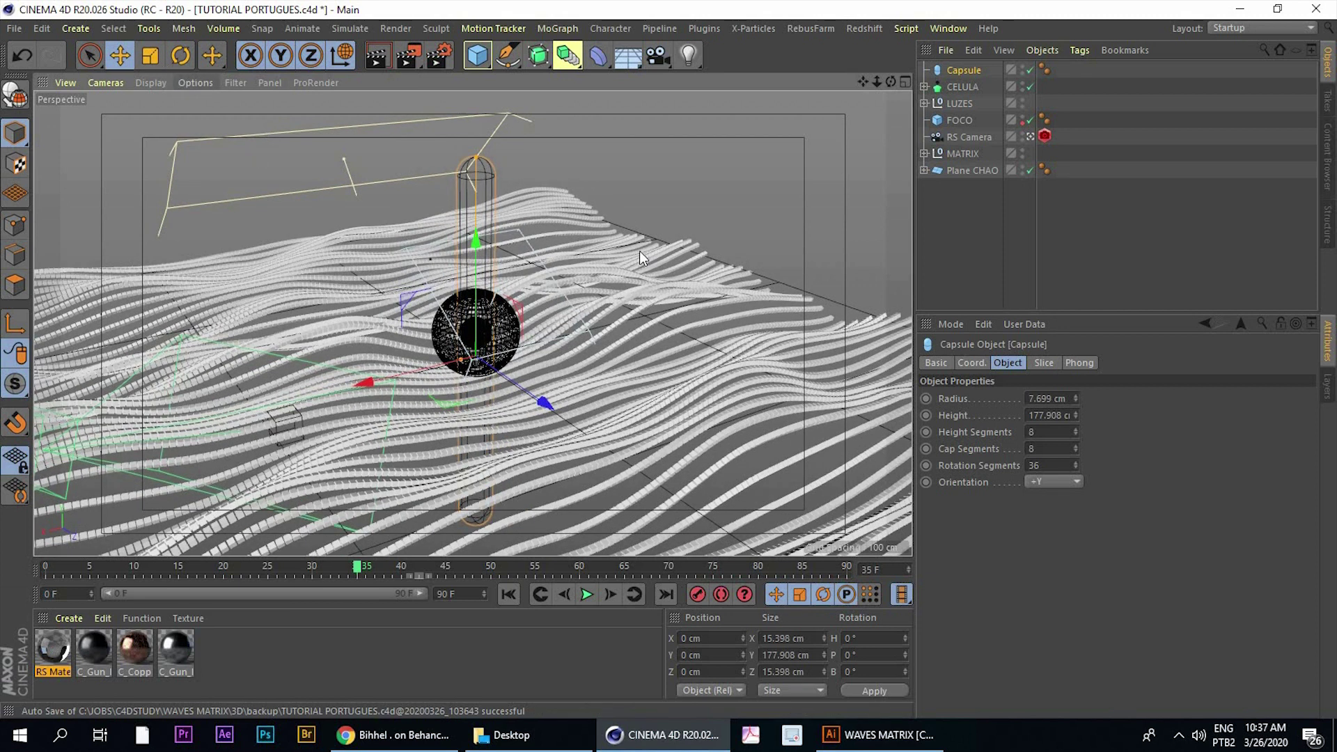
# Scale the capsule down to a small pill of 0.26 cm radius and 6.01 cm height
pyautogui.press('t')
pyautogui.moveTo(318, 442); pyautogui.dragTo(265, 508)
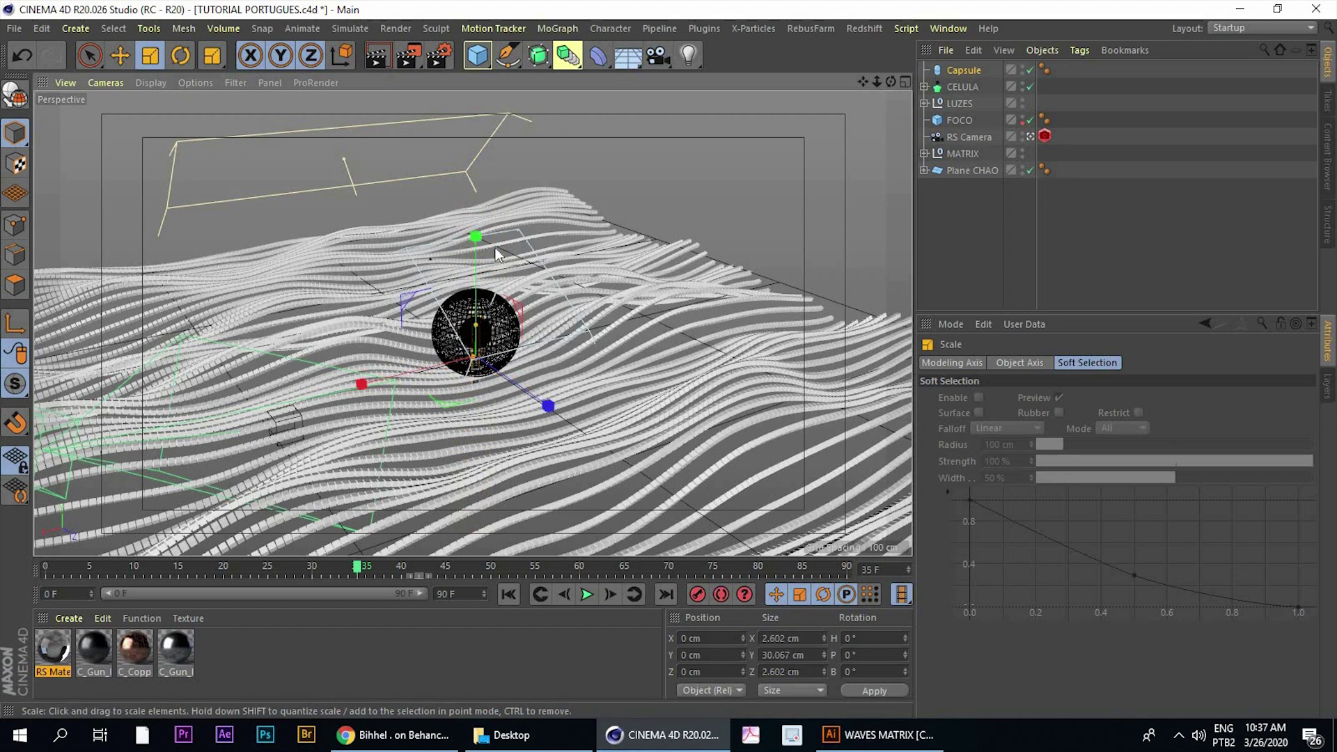
pyautogui.scroll(3, 498, 254)
pyautogui.moveTo(485, 240)
pyautogui.keyDown('alt'); pyautogui.mouseDown()
pyautogui.moveTo(598, 264)
pyautogui.moveTo(249, 515)
pyautogui.mouseUp(); pyautogui.keyUp('alt')
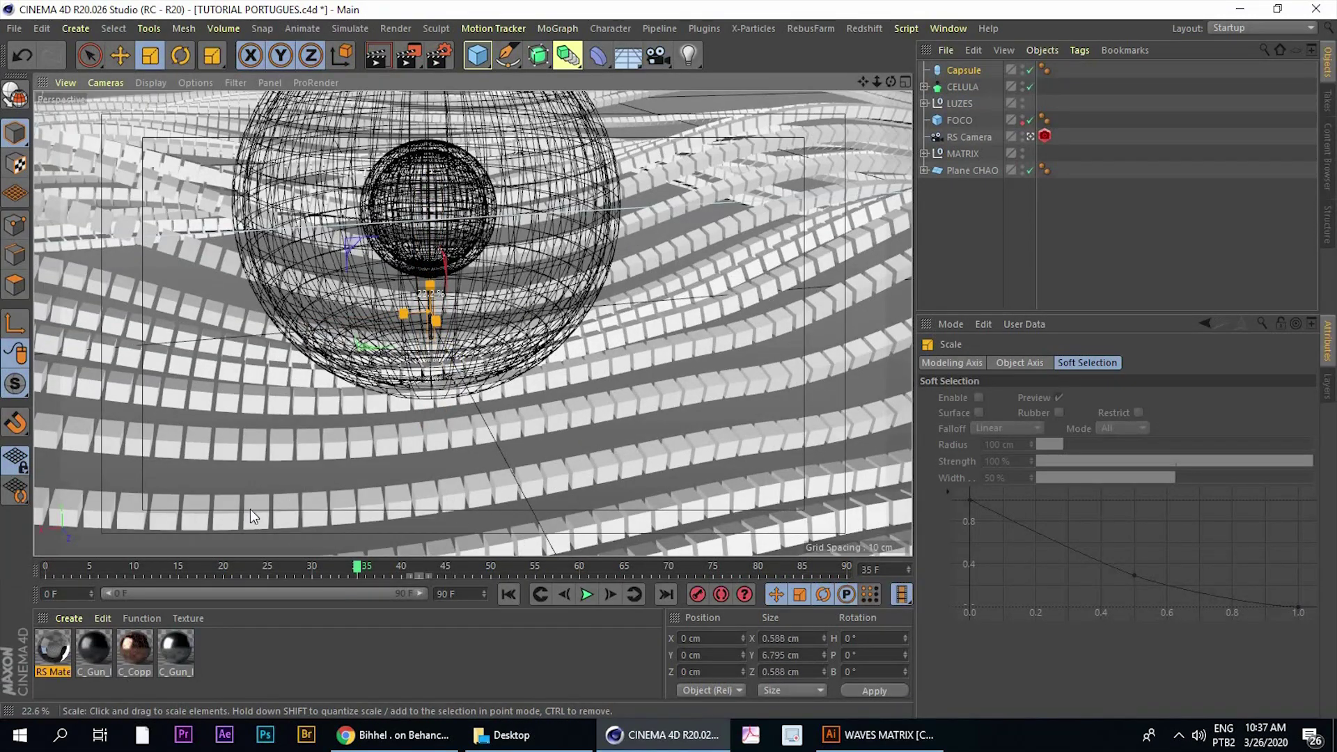
pyautogui.moveTo(345, 369)
pyautogui.keyDown('alt'); pyautogui.mouseDown()
pyautogui.moveTo(533, 299)
pyautogui.moveTo(499, 316)
pyautogui.mouseUp(); pyautogui.keyUp('alt')
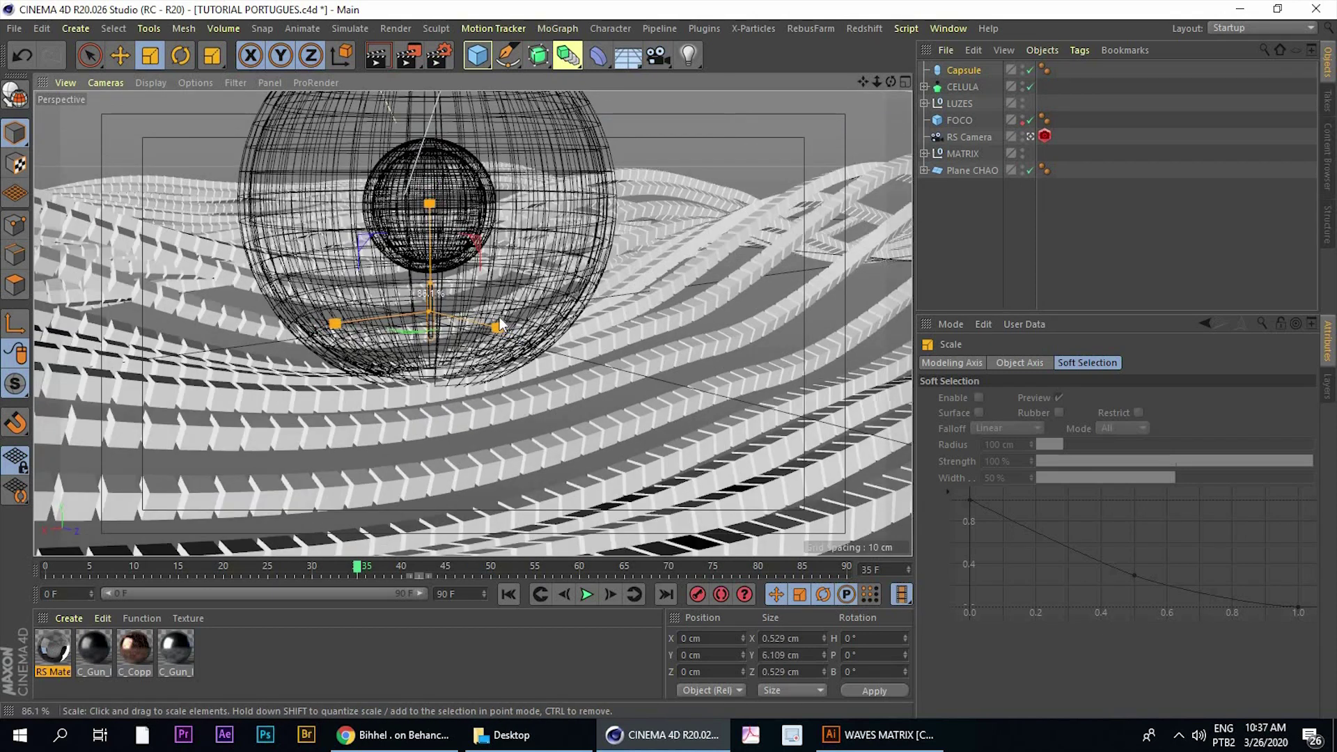
pyautogui.click(970, 71)
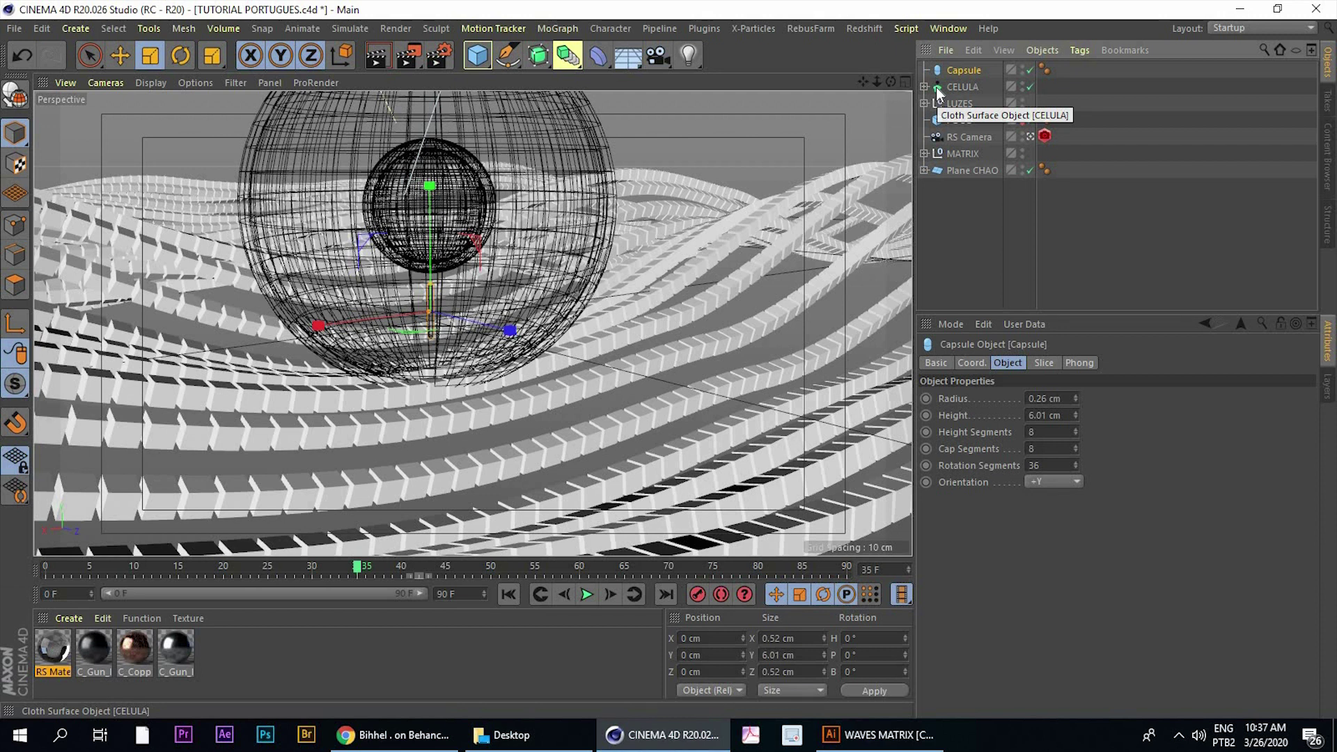
# Place the capsule inside a new Cloner using the CLONER command search
pyautogui.hotkey('shift', 'c')
pyautogui.write('CL')
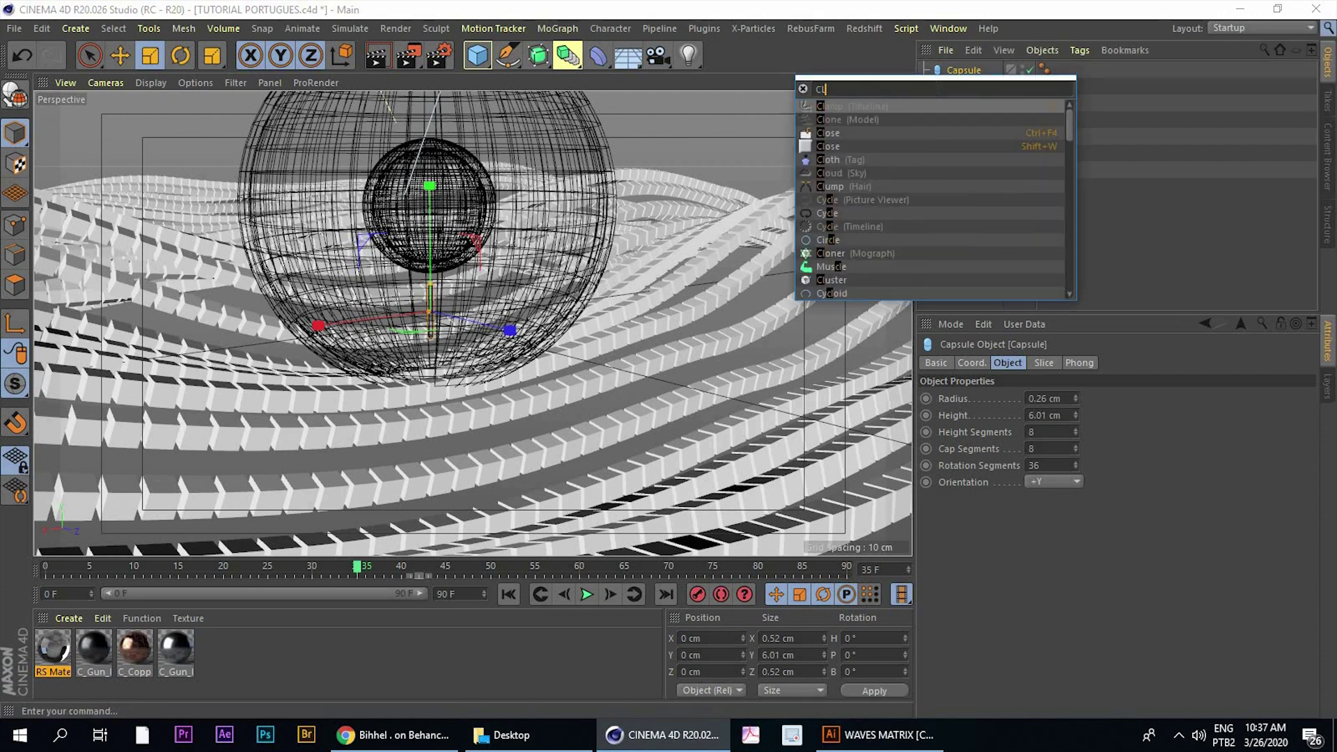
pyautogui.write('ONER')
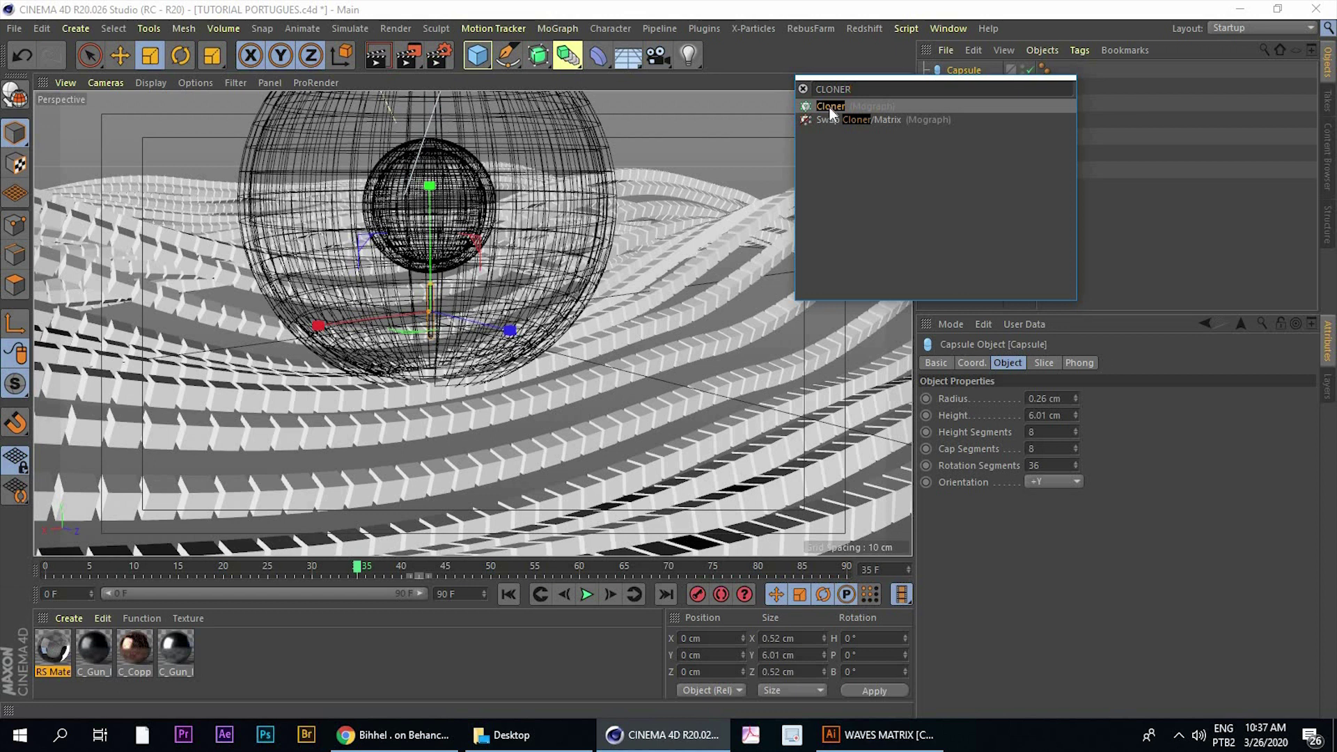
pyautogui.keyDown('alt'); pyautogui.click(830, 108); pyautogui.keyUp('alt')
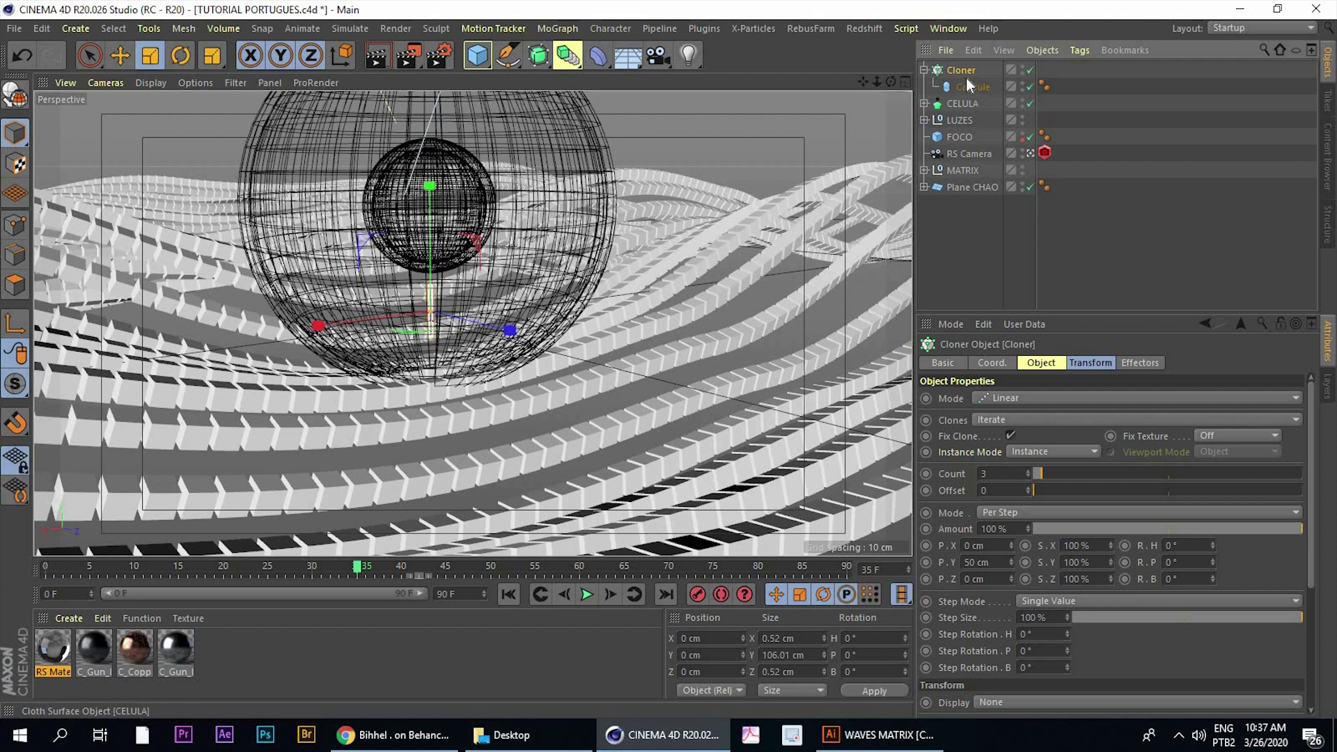
pyautogui.click(970, 87)
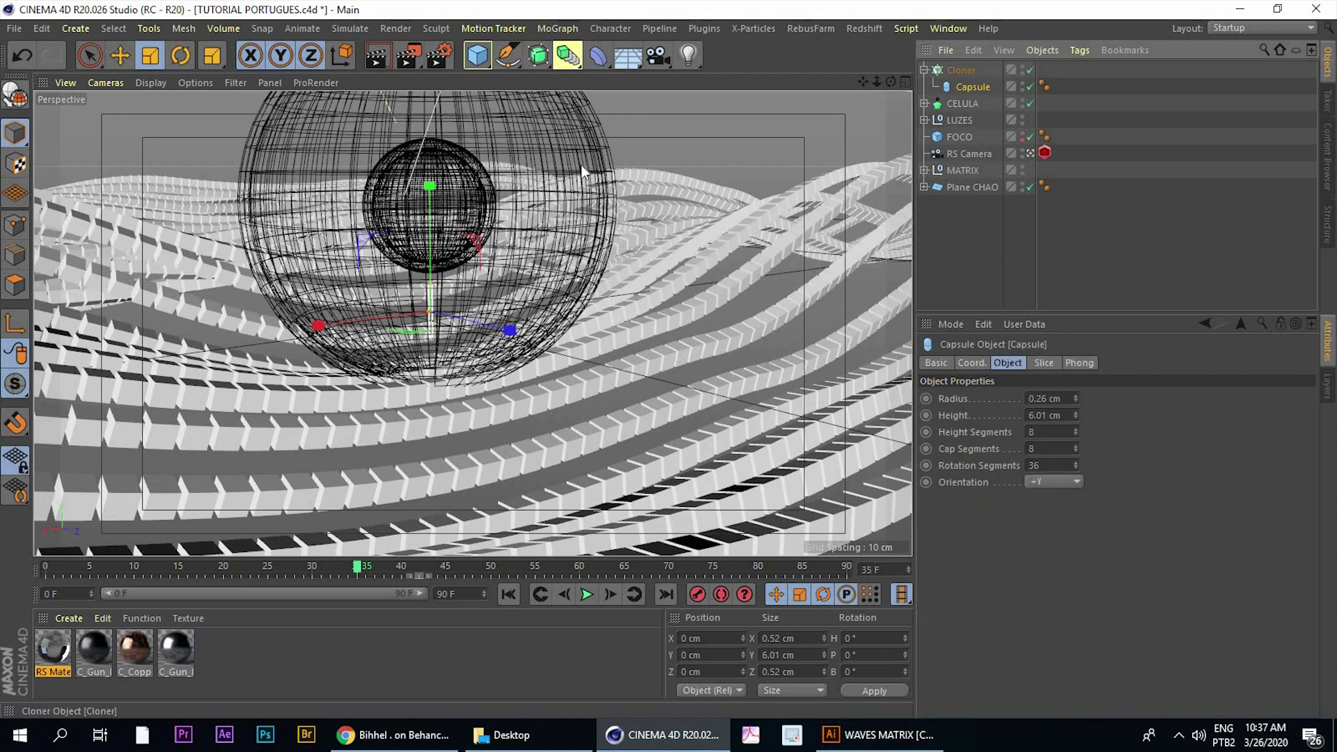
pyautogui.keyDown('alt'); pyautogui.moveTo(474, 254); pyautogui.dragTo(454, 337); pyautogui.keyUp('alt')
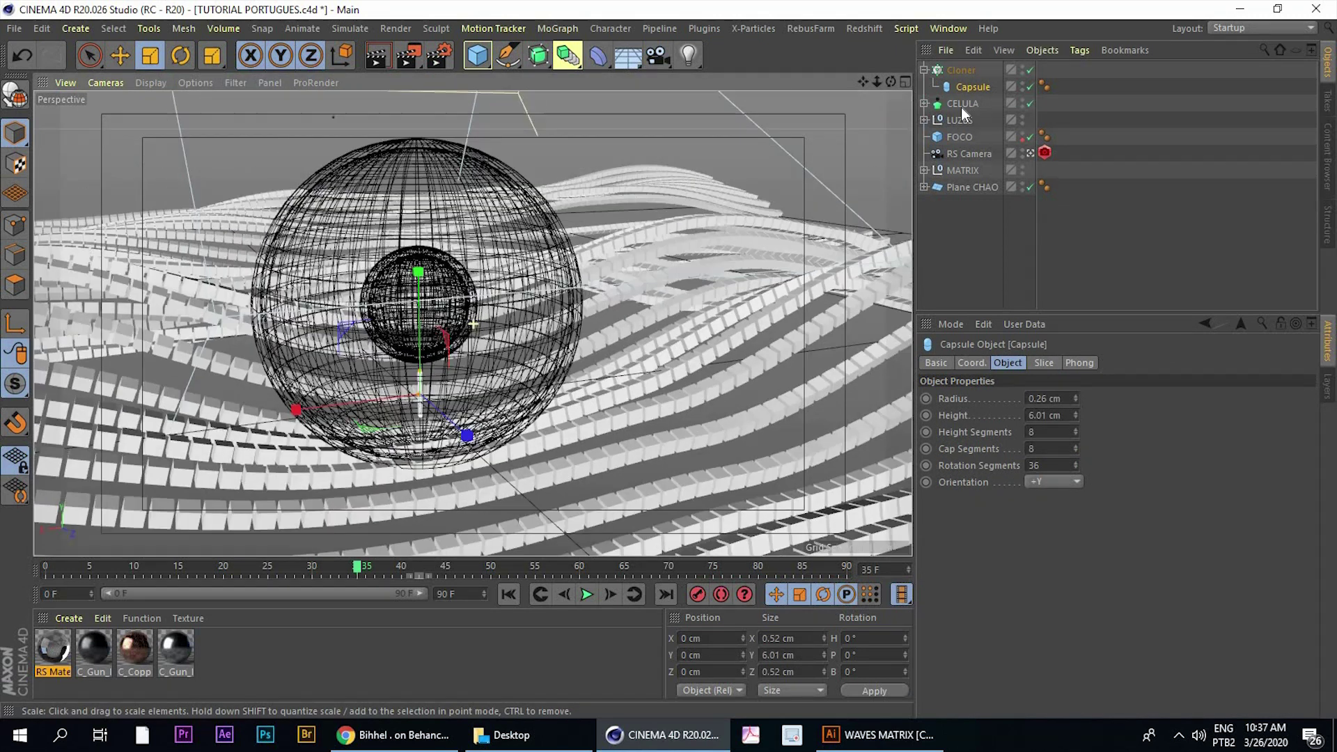
pyautogui.click(955, 70)
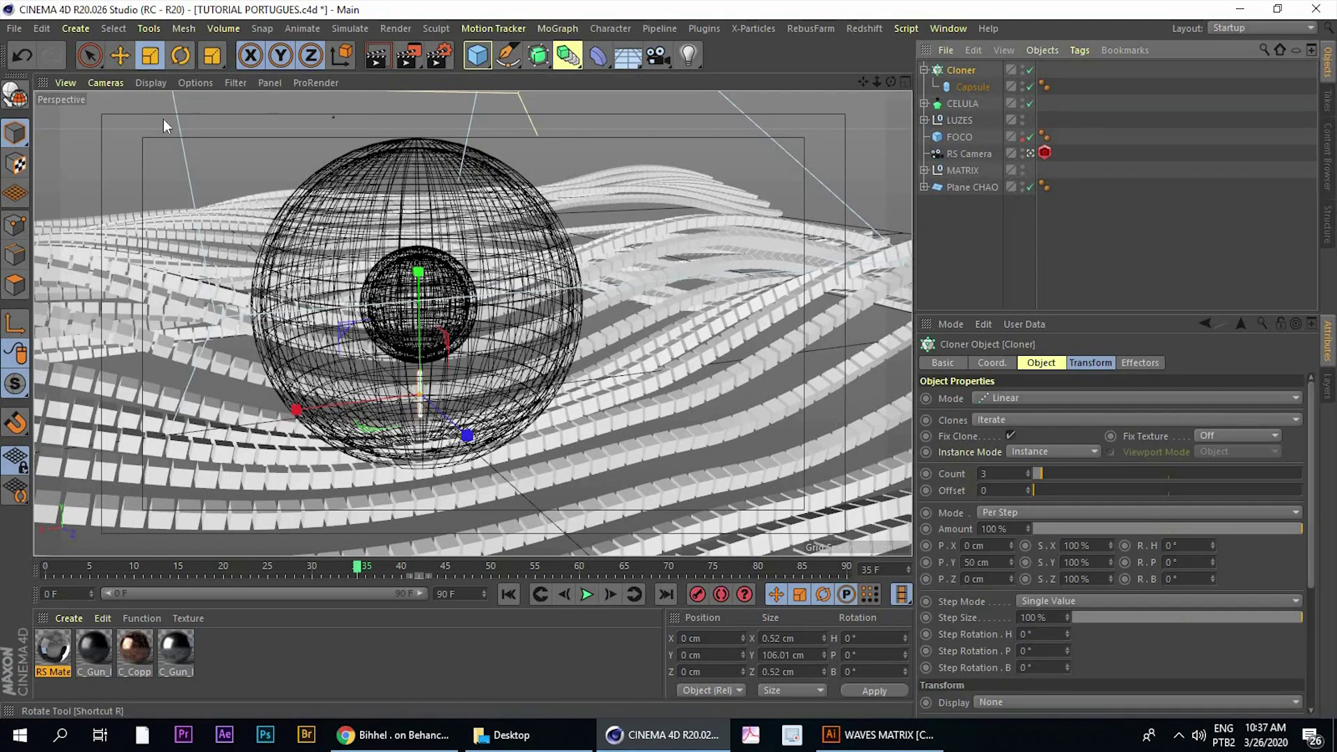
# Raise the Cloner about 12 cm in Y and set its mode to Grid Array
pyautogui.press('e')
pyautogui.moveTo(419, 268); pyautogui.dragTo(418, 177)
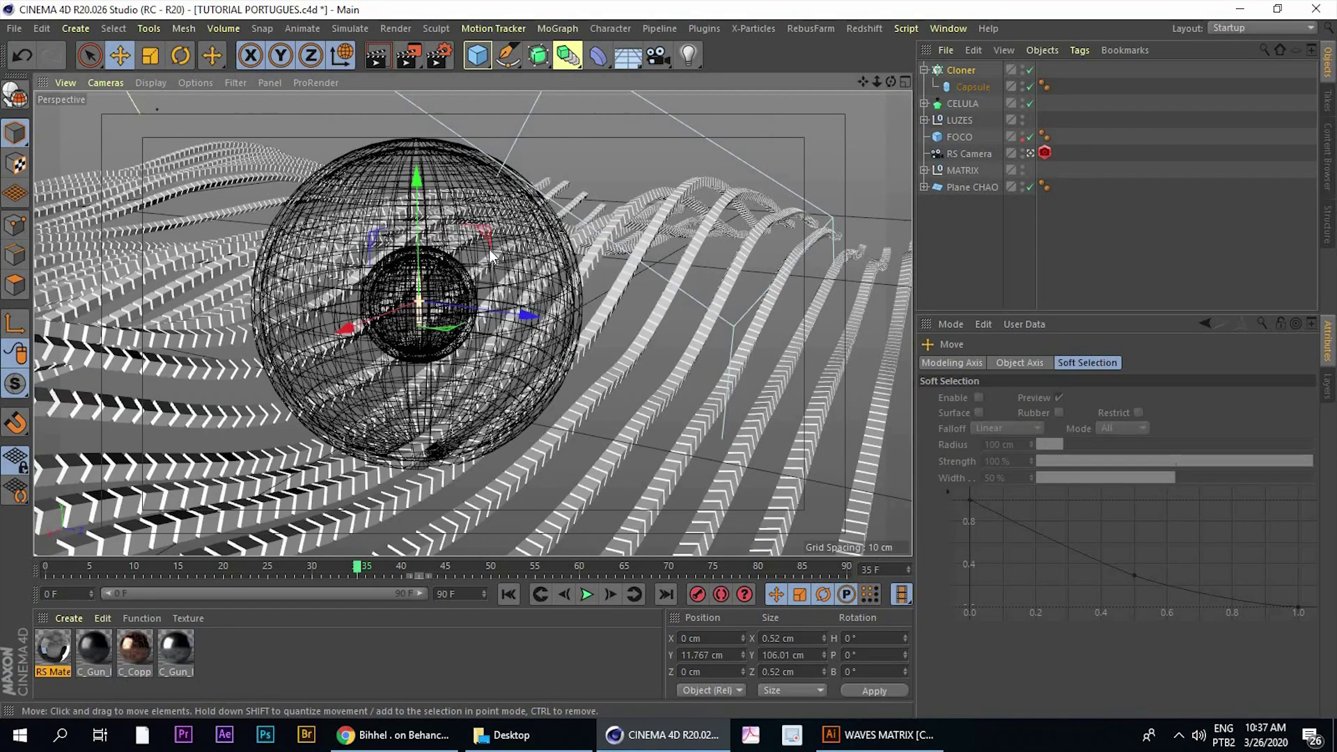
pyautogui.click(968, 69)
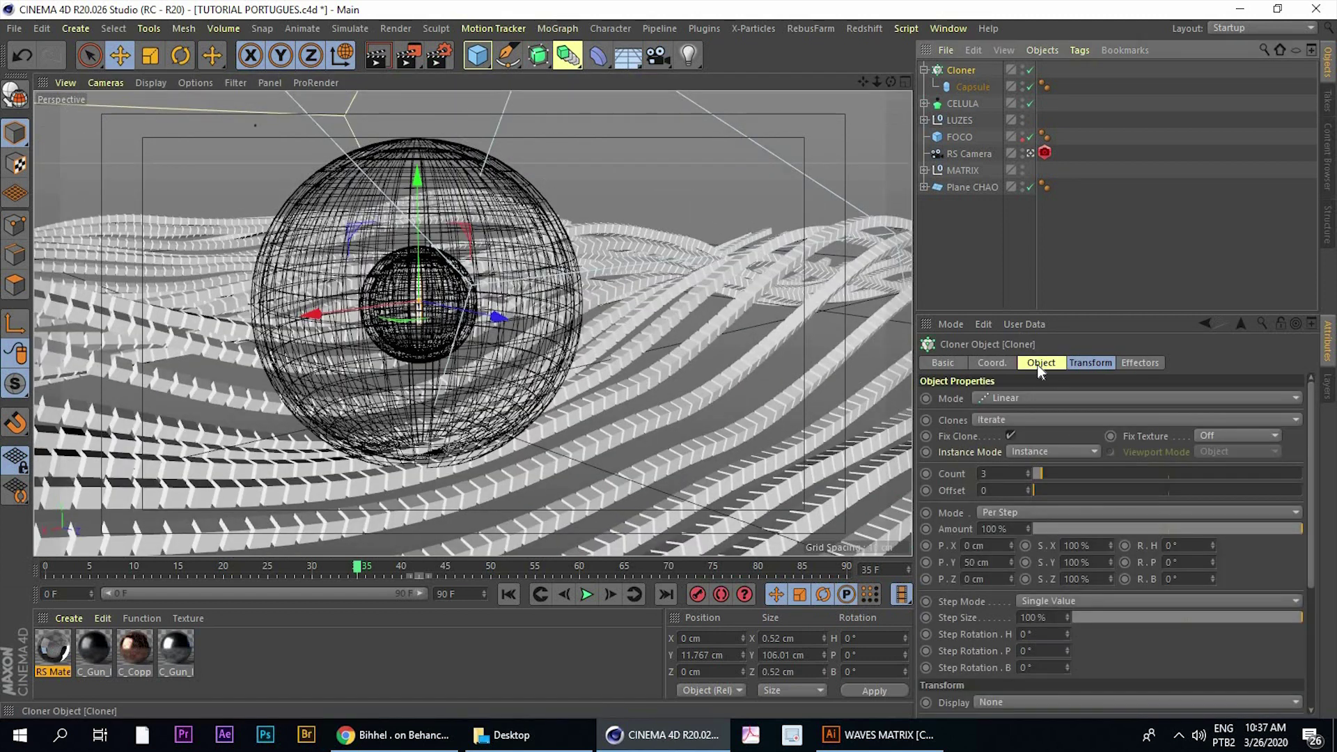
pyautogui.click(1010, 397)
pyautogui.click(1021, 467)
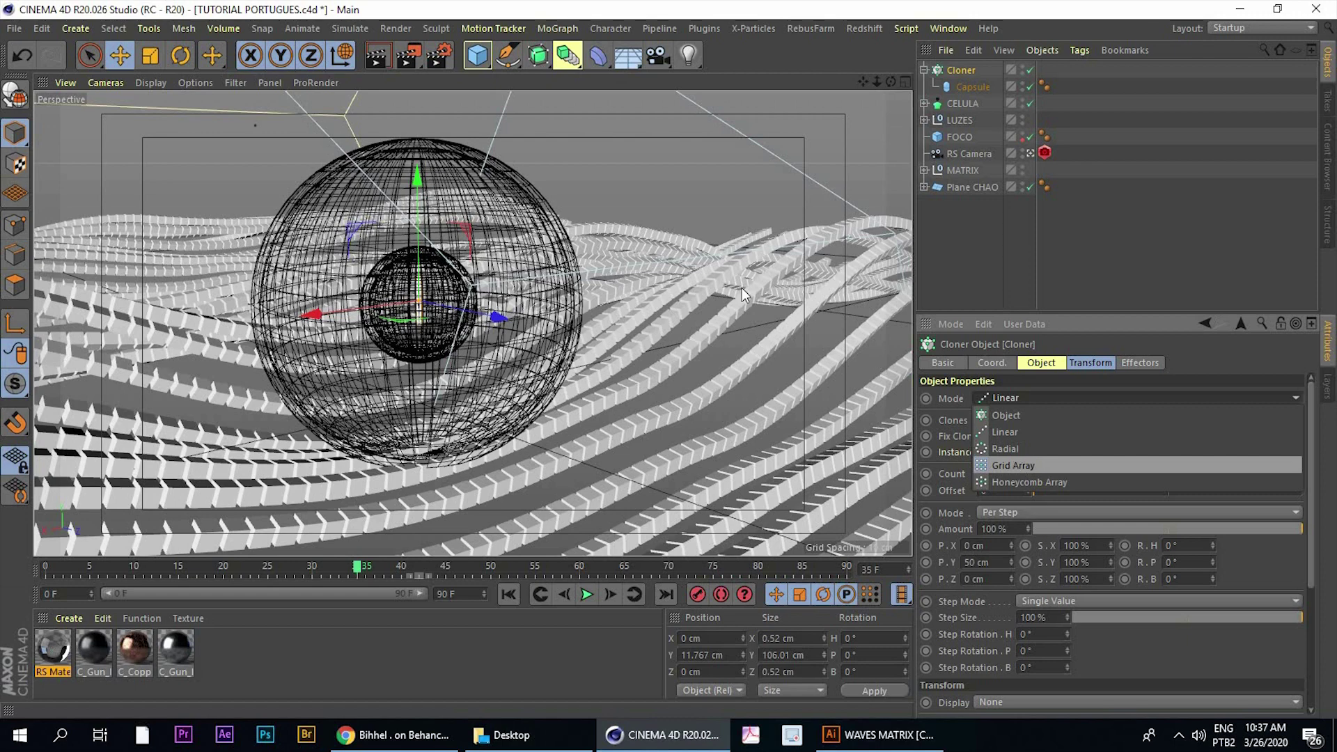
pyautogui.scroll(-2, 603, 270)
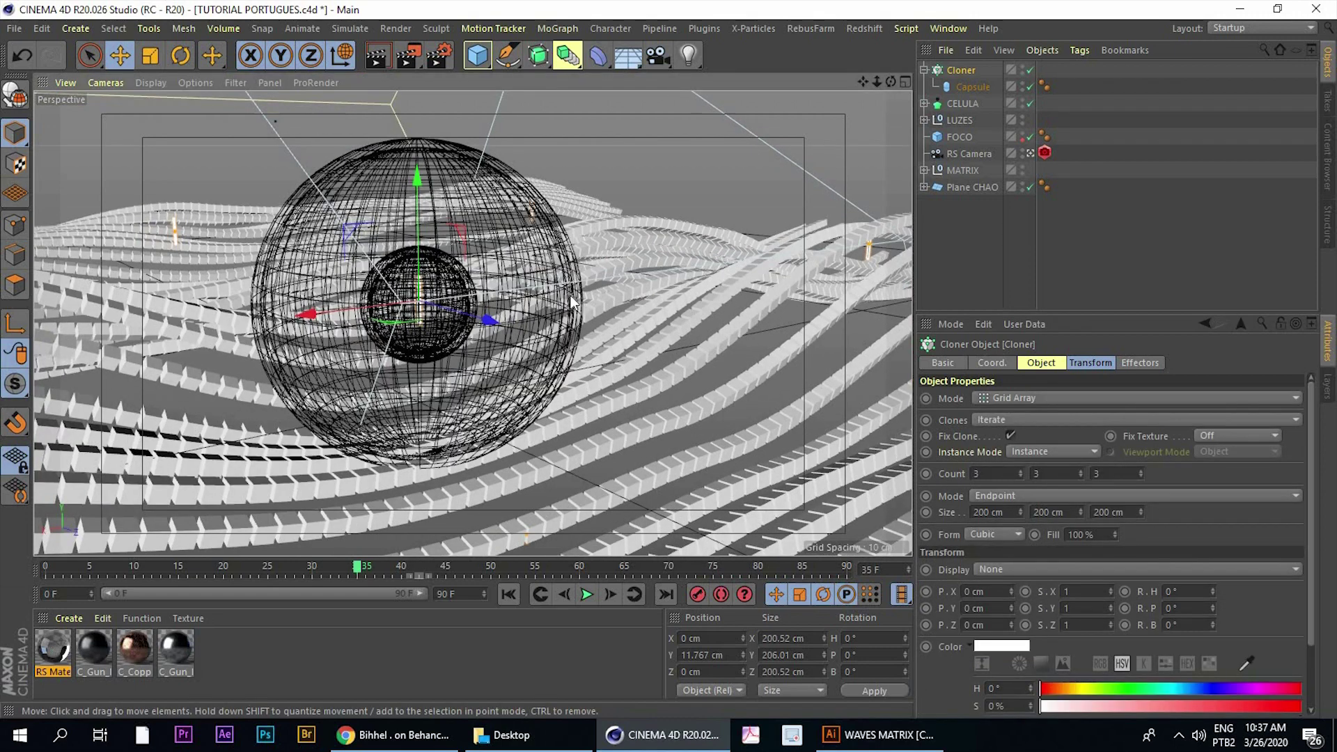
pyautogui.scroll(-2, 603, 271)
pyautogui.scroll(-2, 603, 272)
pyautogui.moveTo(603, 271)
pyautogui.keyDown('alt'); pyautogui.mouseDown()
pyautogui.moveTo(526, 312)
pyautogui.moveTo(645, 269)
pyautogui.moveTo(751, 278)
pyautogui.moveTo(624, 290)
pyautogui.moveTo(575, 233)
pyautogui.moveTo(552, 342)
pyautogui.moveTo(546, 302)
pyautogui.moveTo(505, 292)
pyautogui.moveTo(467, 308)
pyautogui.moveTo(492, 371)
pyautogui.moveTo(494, 255)
pyautogui.moveTo(411, 344)
pyautogui.moveTo(462, 328)
pyautogui.moveTo(467, 295)
pyautogui.moveTo(522, 380)
pyautogui.moveTo(480, 321)
pyautogui.mouseUp(); pyautogui.keyUp('alt')
# Set the grid array size to 10 cm on X, Y and Z
pyautogui.click(973, 512)
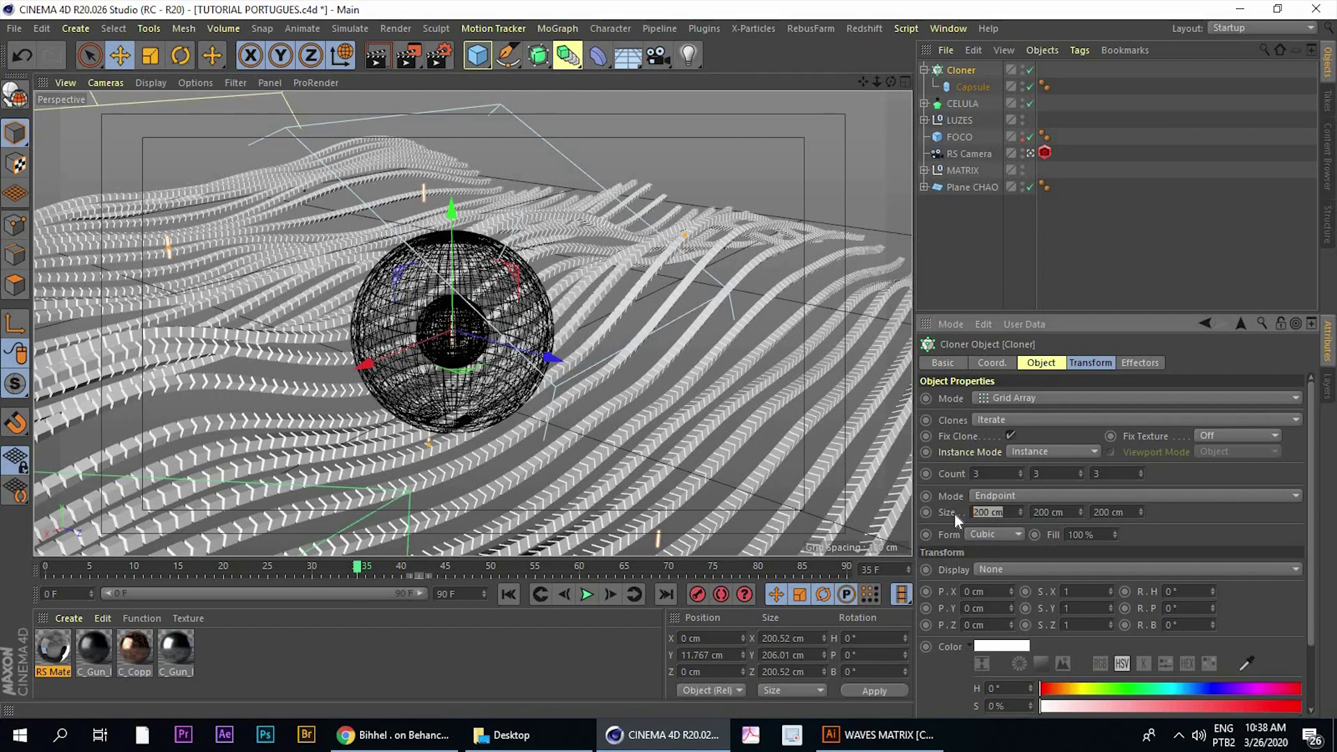
pyautogui.write('10')
pyautogui.press('Tab')
pyautogui.write('10')
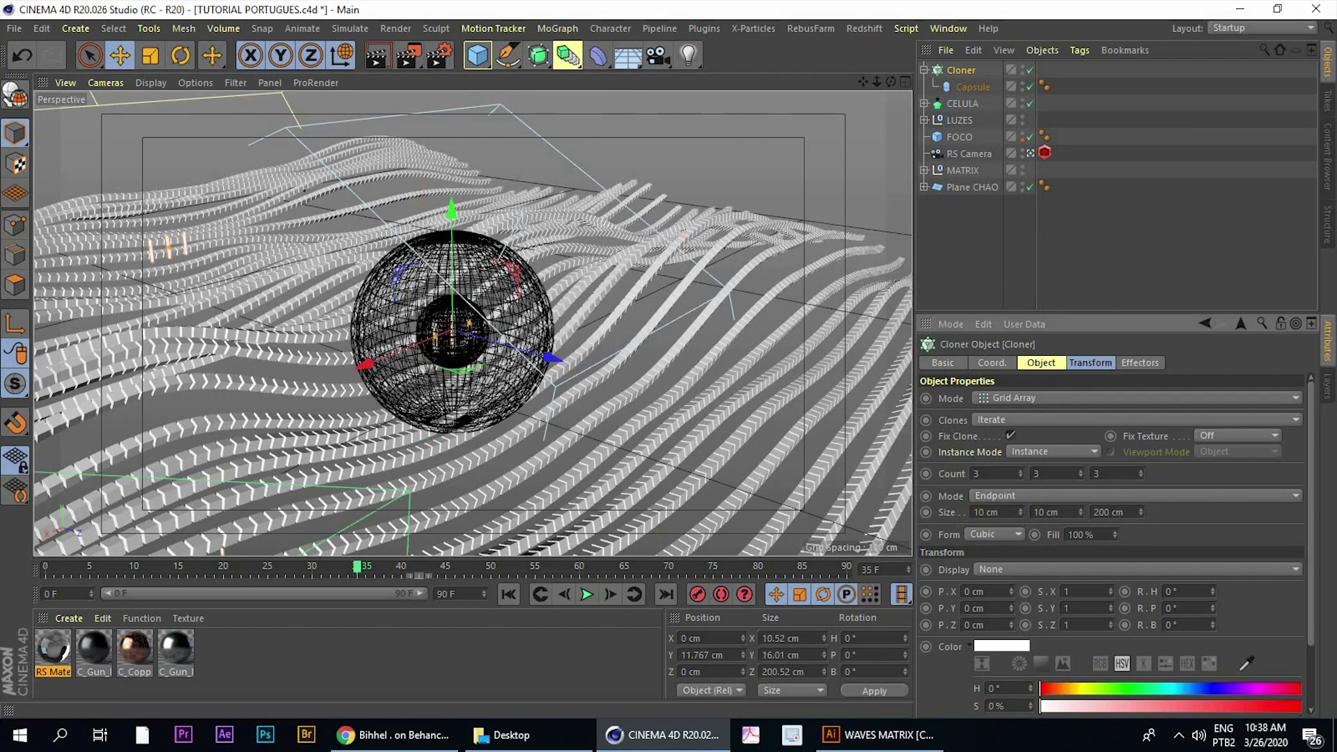
pyautogui.press('Return')
pyautogui.write('10')
pyautogui.press('Return')
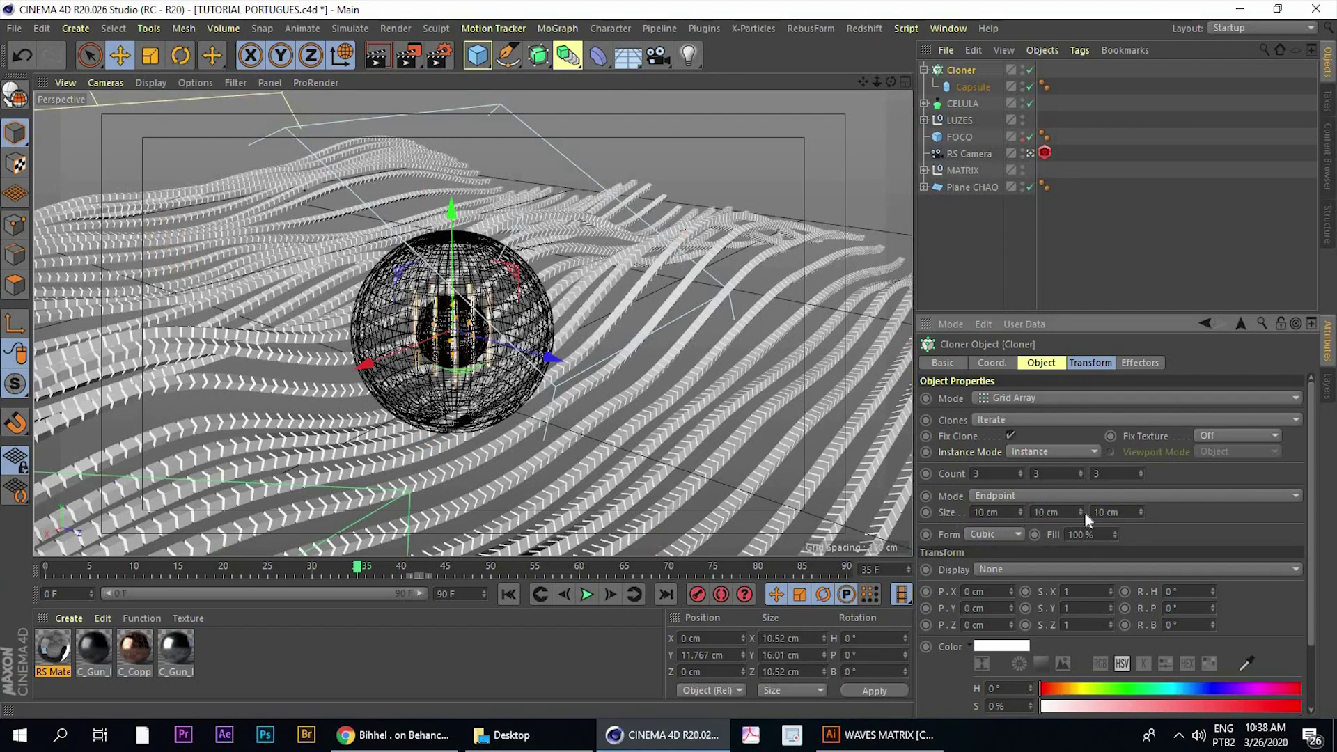
# Try stretching the grid size, undo it, and orbit to inspect the capsule clones
pyautogui.moveTo(493, 362)
pyautogui.keyDown('alt'); pyautogui.mouseDown()
pyautogui.moveTo(465, 300)
pyautogui.moveTo(493, 293)
pyautogui.mouseUp(); pyautogui.keyUp('alt')
pyautogui.scroll(3, 465, 299)
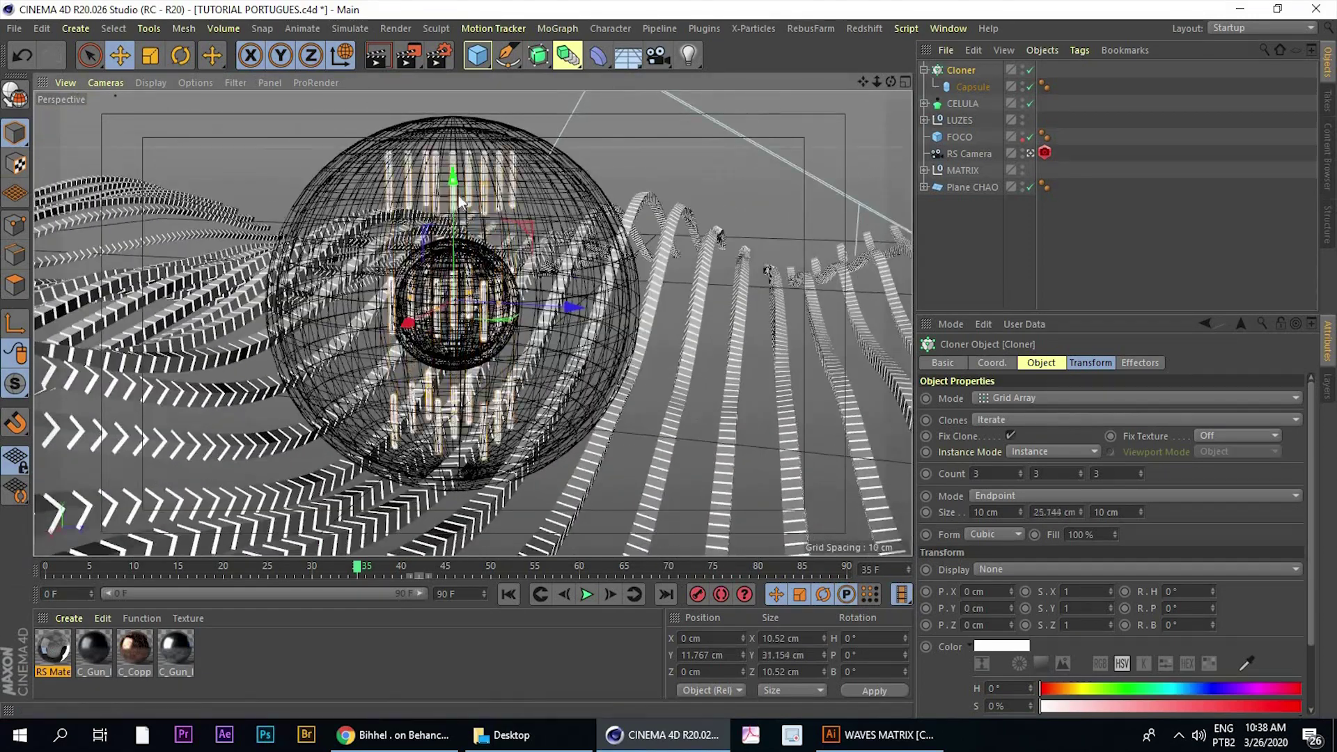
pyautogui.moveTo(574, 319)
pyautogui.mouseDown()
pyautogui.moveTo(428, 349)
pyautogui.moveTo(453, 328)
pyautogui.moveTo(578, 331)
pyautogui.mouseUp()
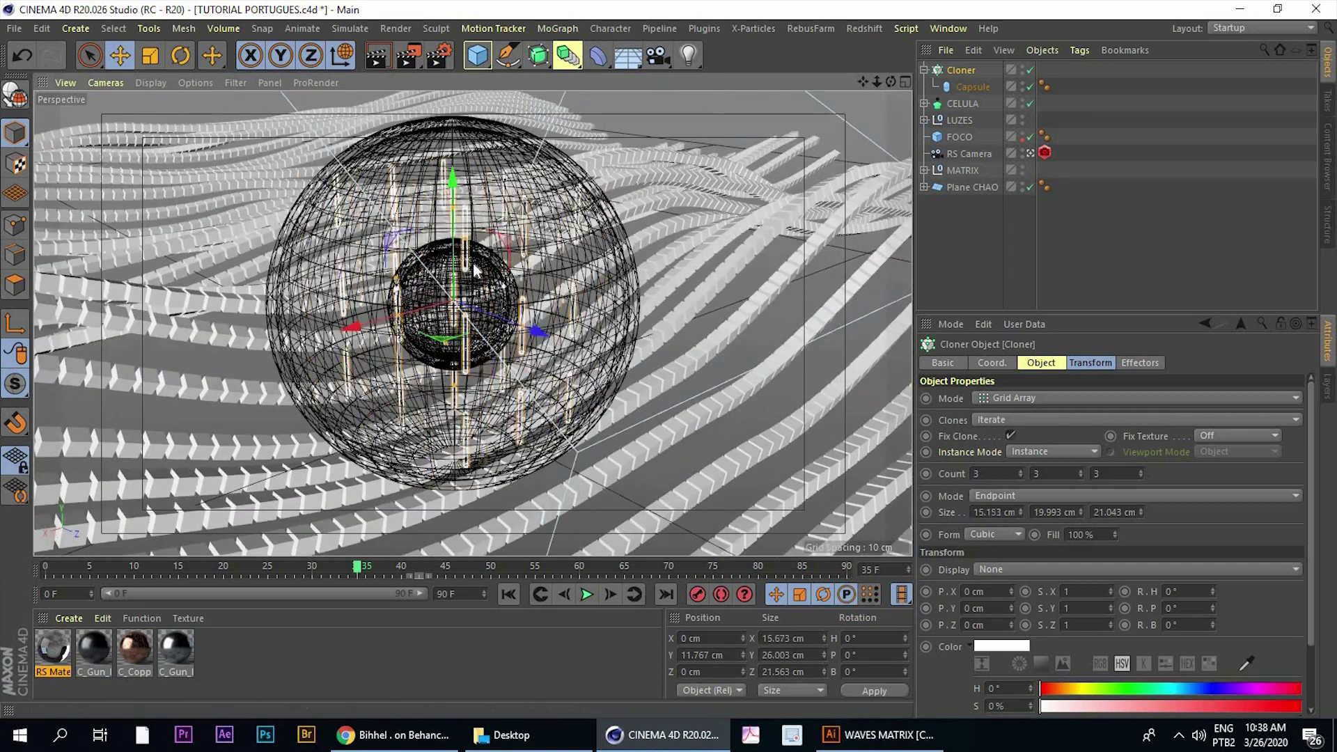
pyautogui.click(23, 56)
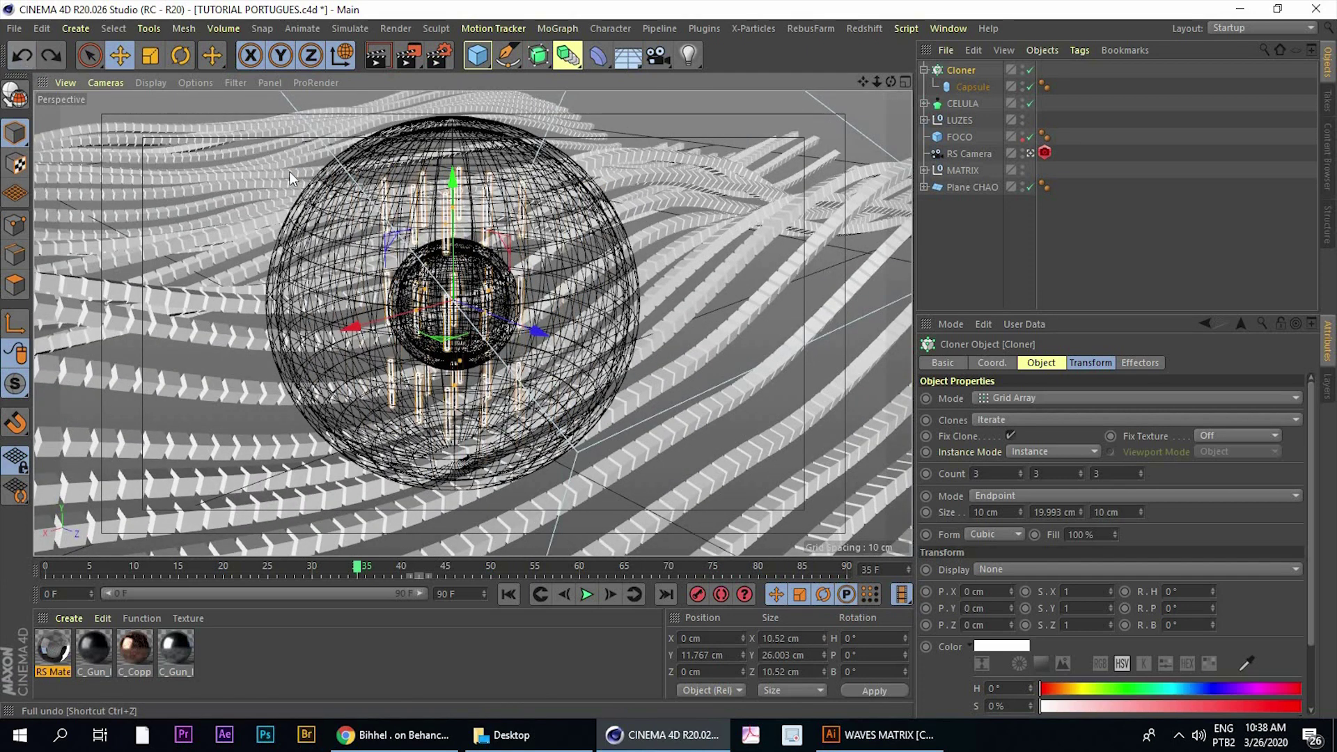
pyautogui.keyDown('alt'); pyautogui.moveTo(551, 294); pyautogui.dragTo(1001, 50); pyautogui.keyUp('alt')
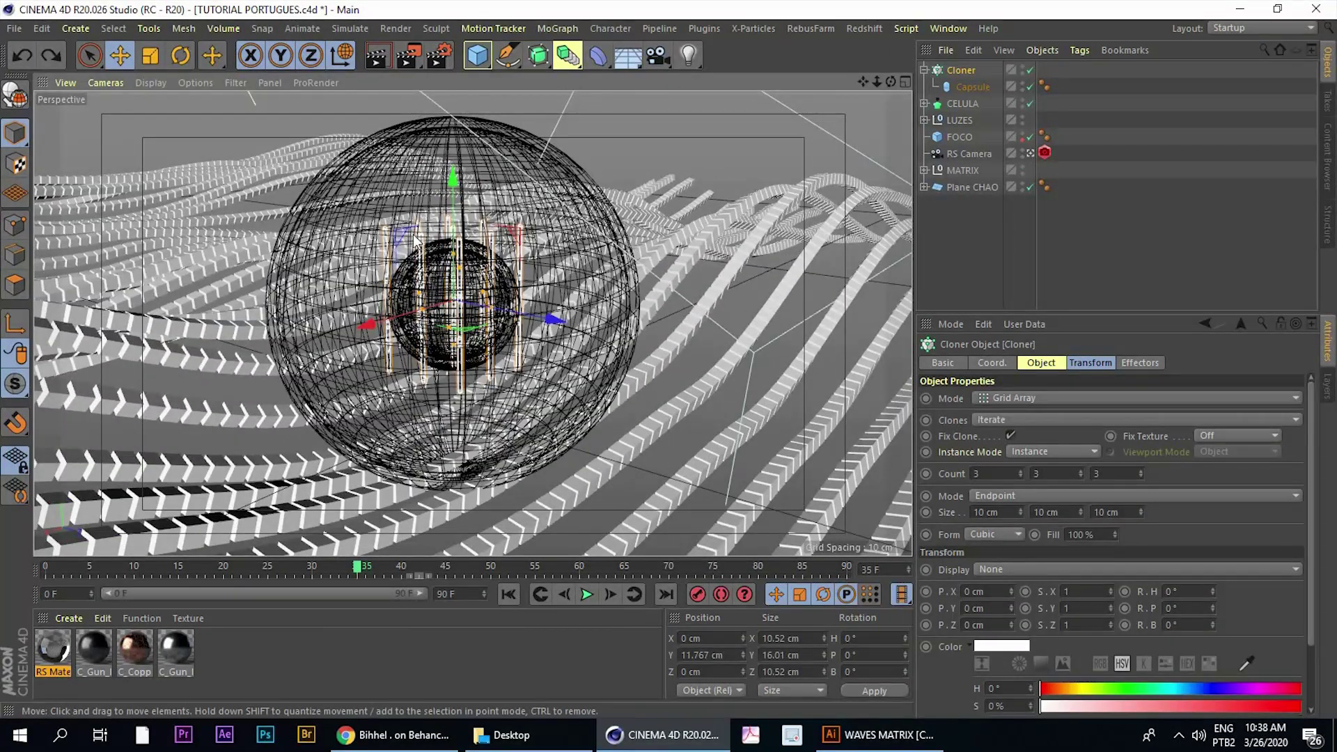
pyautogui.moveTo(418, 242)
pyautogui.keyDown('alt'); pyautogui.mouseDown()
pyautogui.moveTo(443, 243)
pyautogui.moveTo(426, 256)
pyautogui.mouseUp(); pyautogui.keyUp('alt')
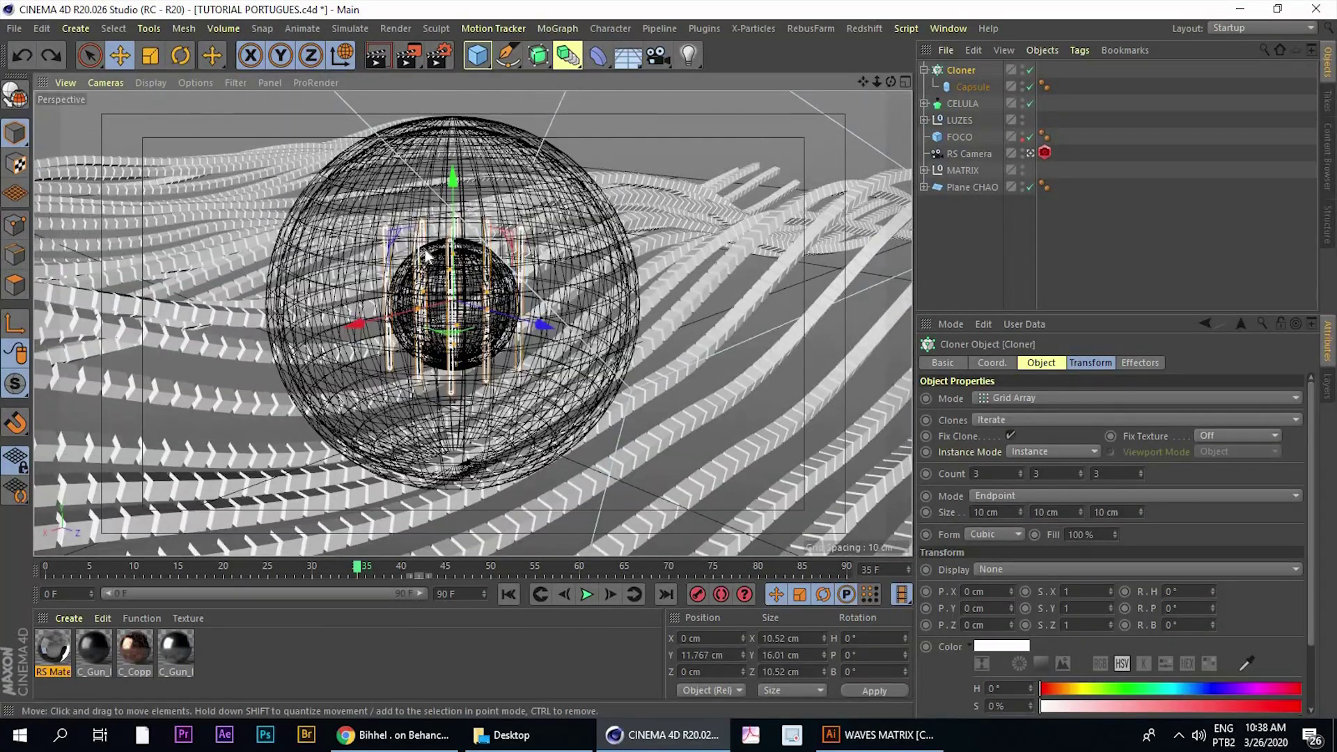
pyautogui.keyDown('alt'); pyautogui.moveTo(572, 207); pyautogui.dragTo(983, 36); pyautogui.keyUp('alt')
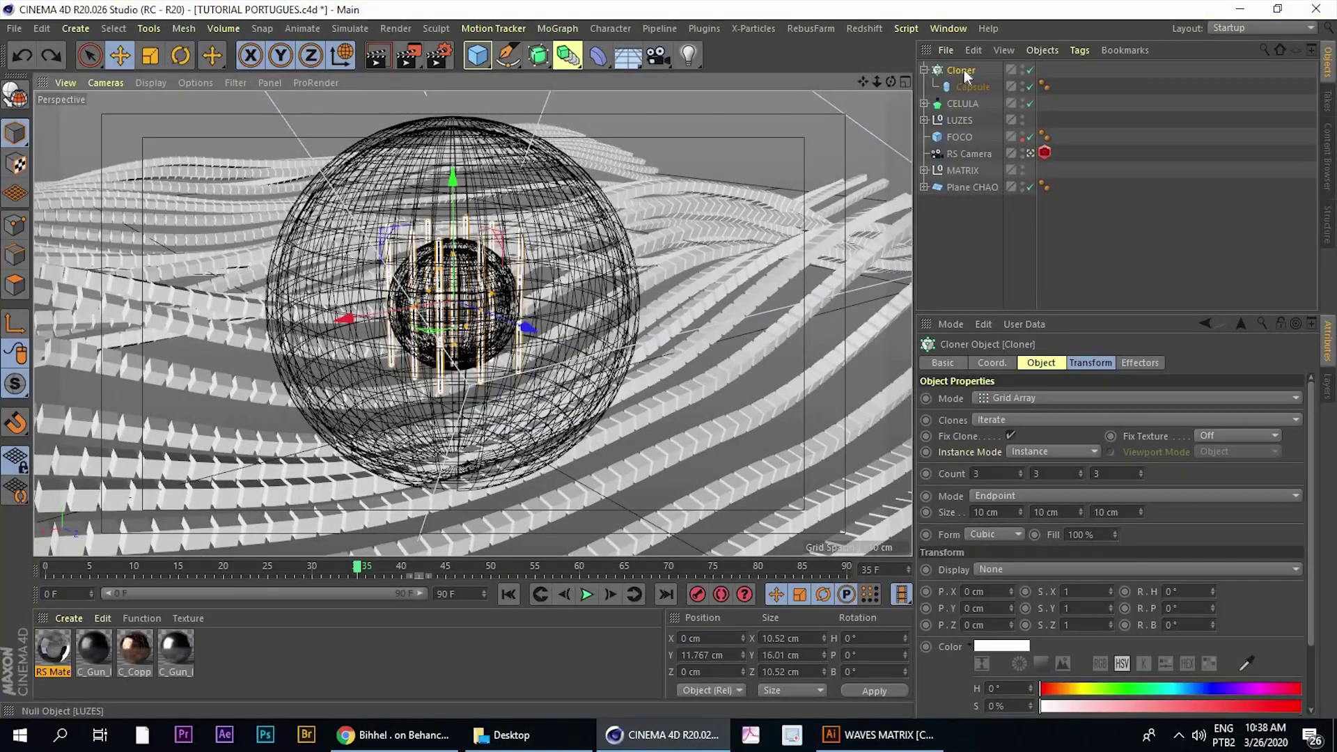
pyautogui.click(963, 71)
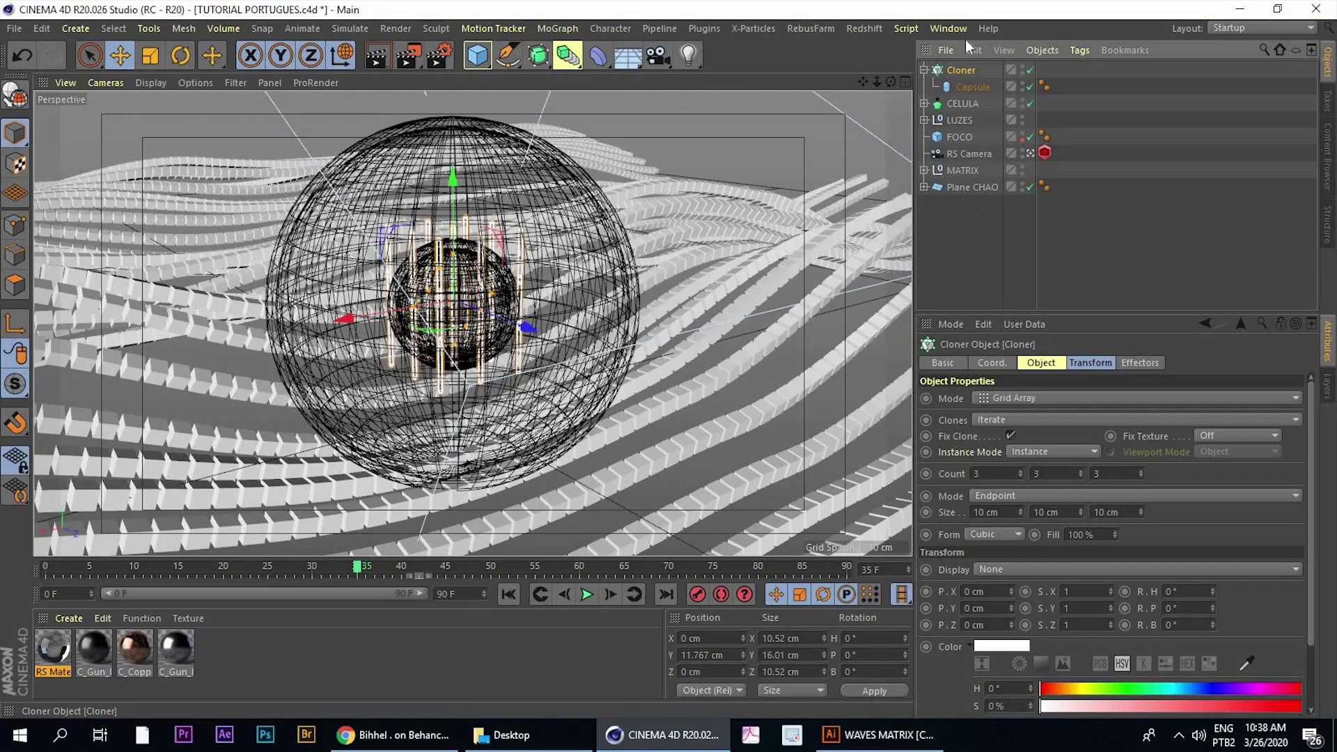
# Create a Random effector on the Cloner and confirm it's listed in the Cloner's Effectors
pyautogui.hotkey('shift', 'c')
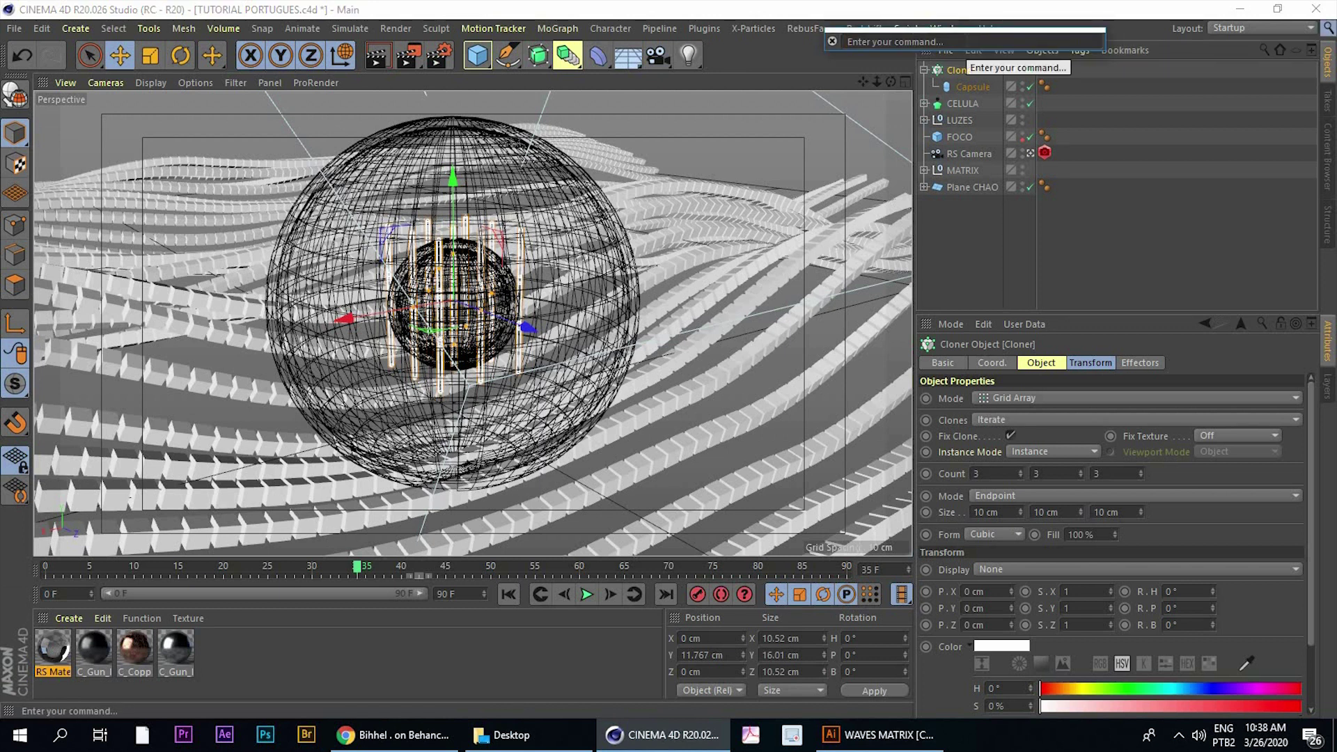
pyautogui.write('RANDOM')
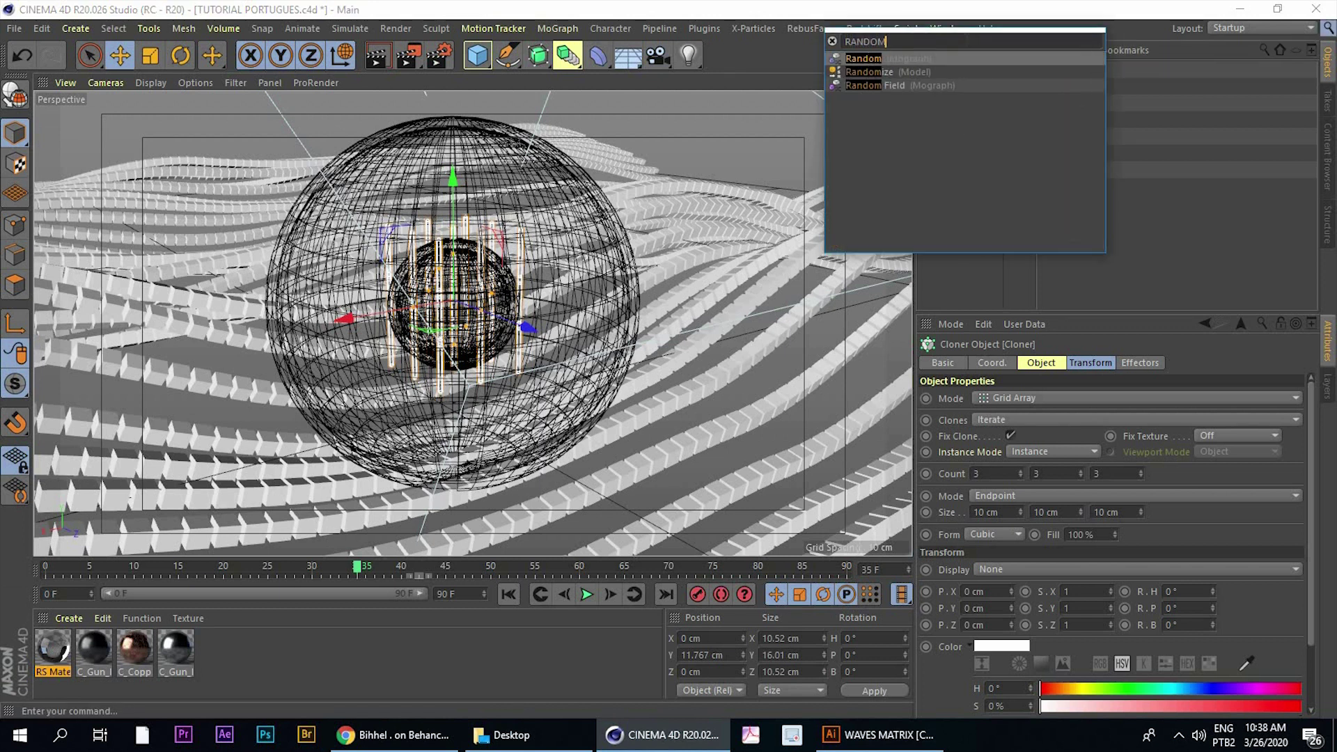
pyautogui.click(864, 59)
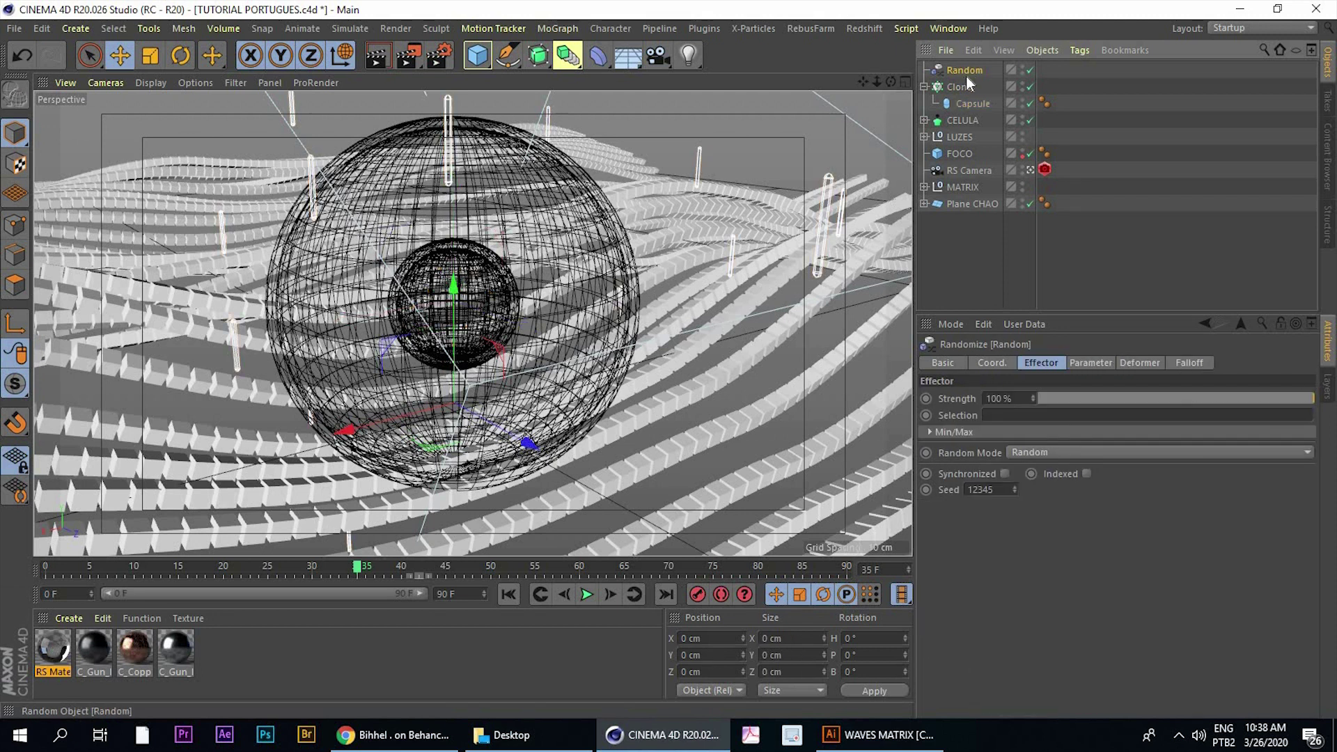
pyautogui.click(962, 88)
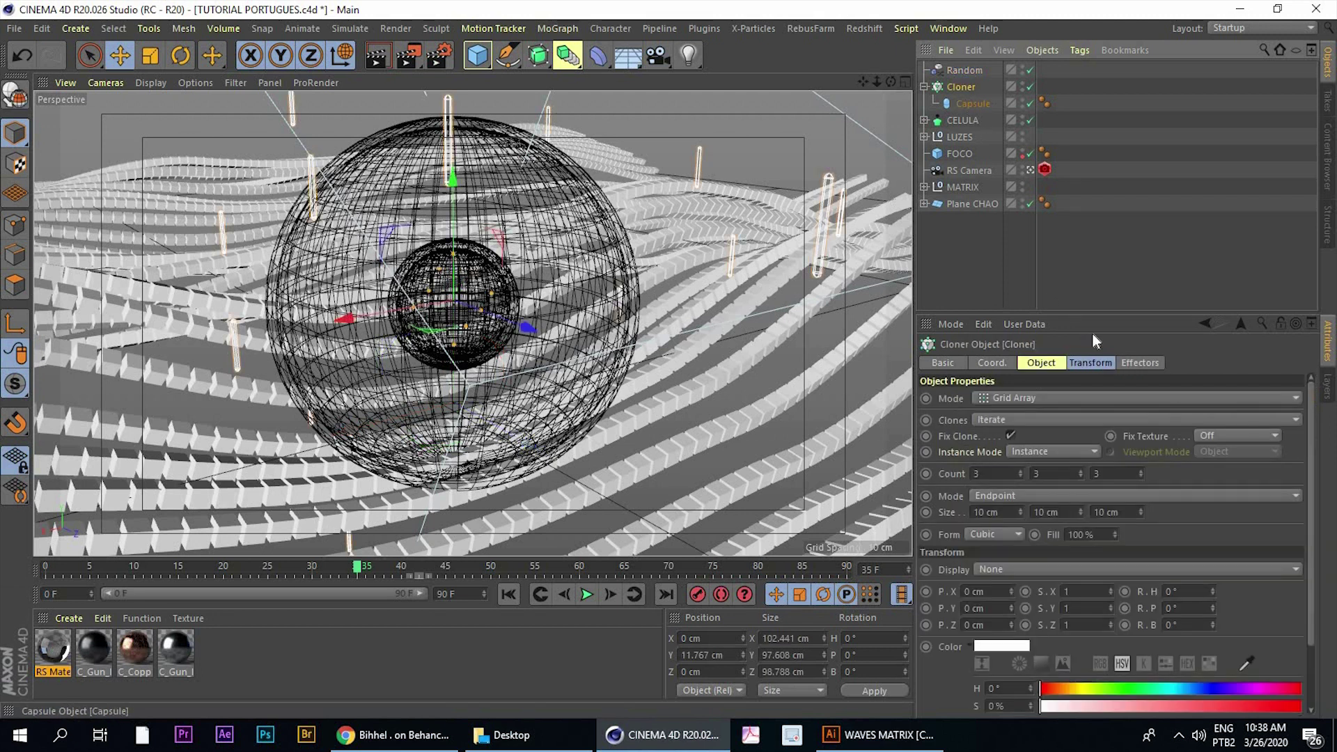
pyautogui.click(1131, 366)
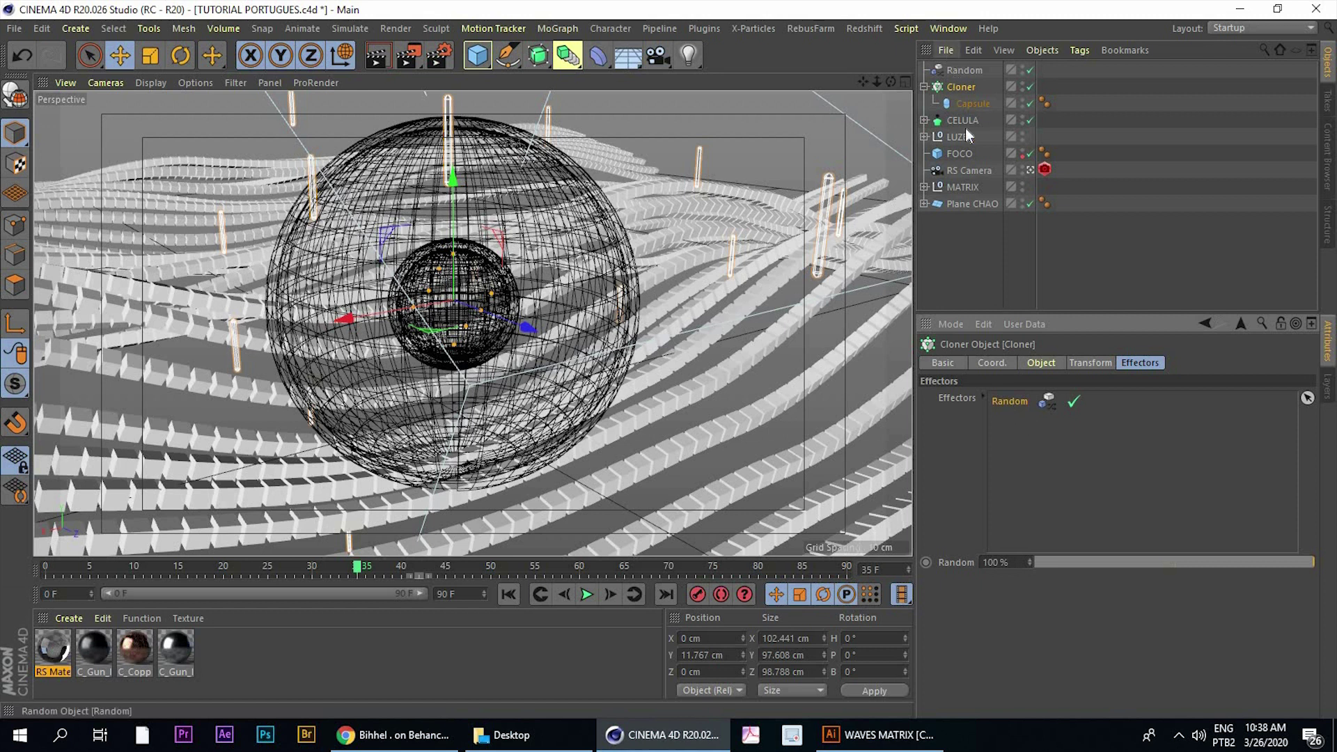
pyautogui.click(963, 70)
pyautogui.click(924, 85)
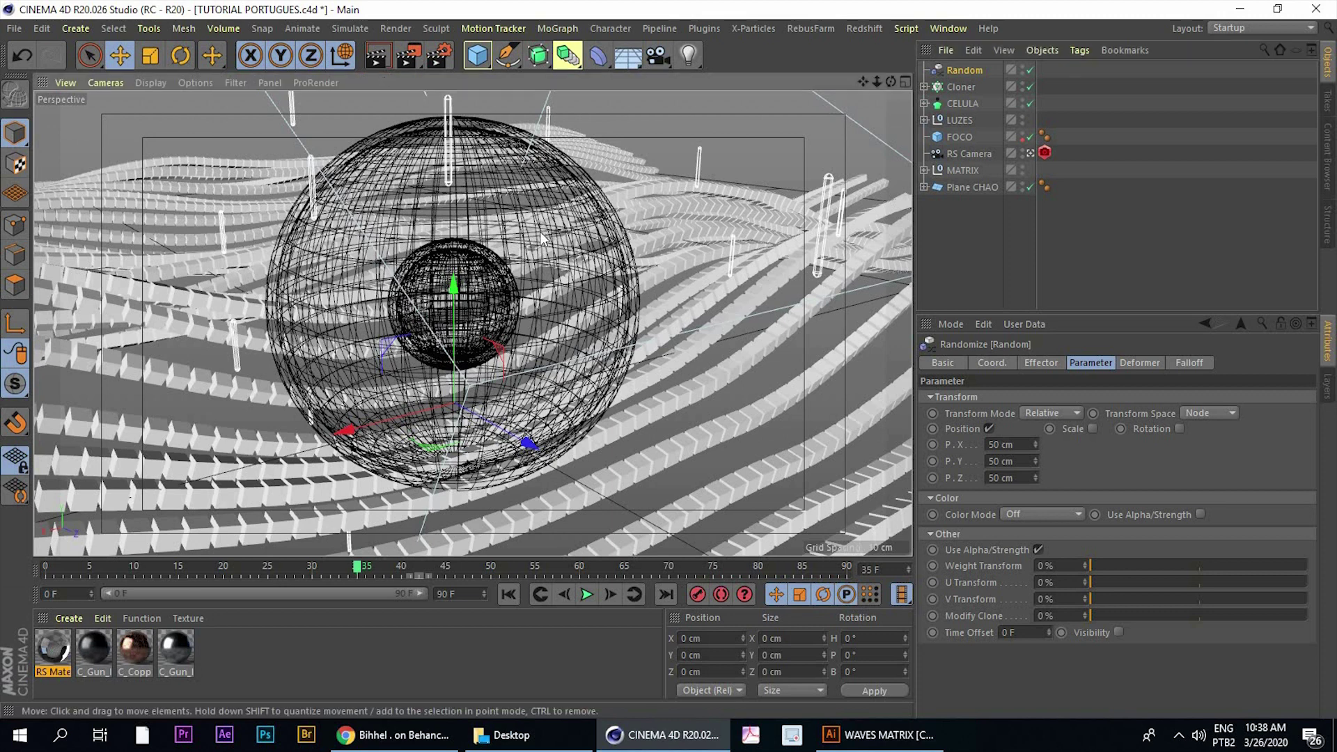
pyautogui.moveTo(687, 302)
pyautogui.keyDown('alt'); pyautogui.mouseDown()
pyautogui.moveTo(499, 218)
pyautogui.moveTo(477, 223)
pyautogui.mouseUp(); pyautogui.keyUp('alt')
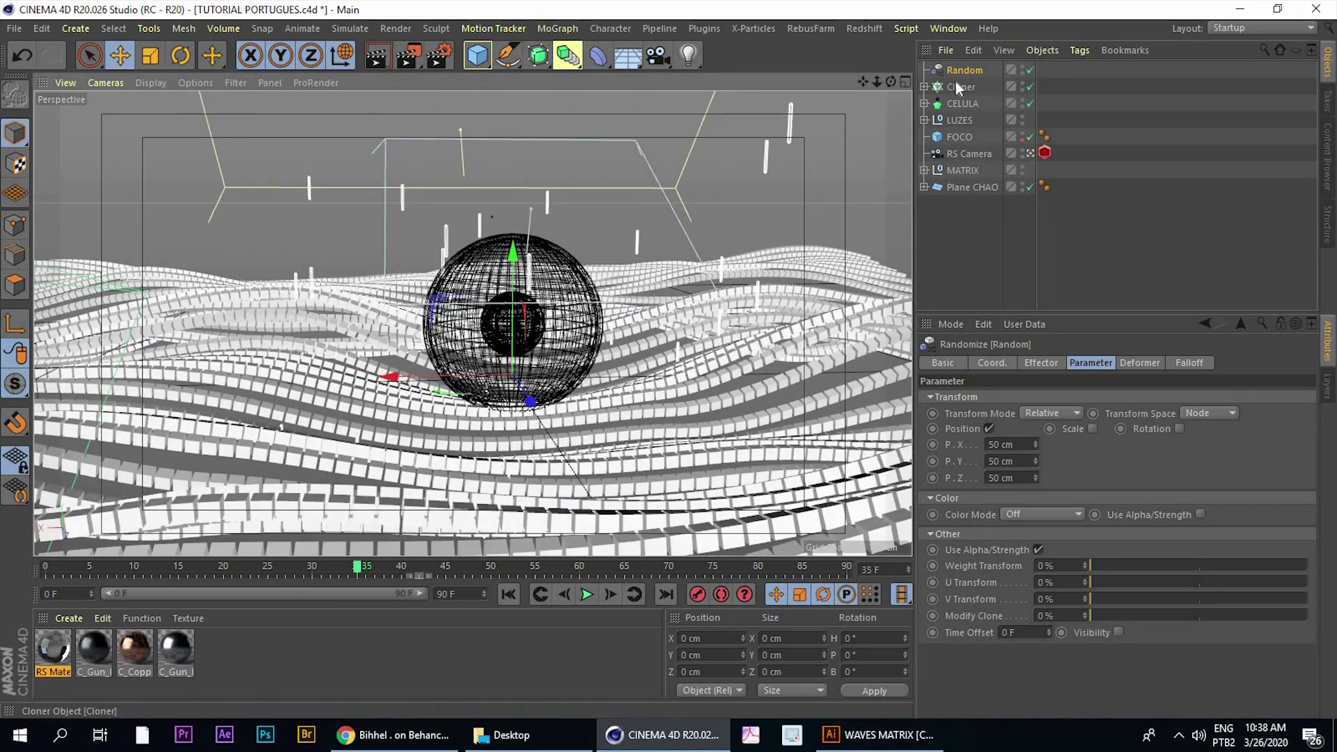
# Solo the Cloner and Random effector in the viewport and select Random
pyautogui.keyDown('ctrl'); pyautogui.click(956, 83); pyautogui.keyUp('ctrl')
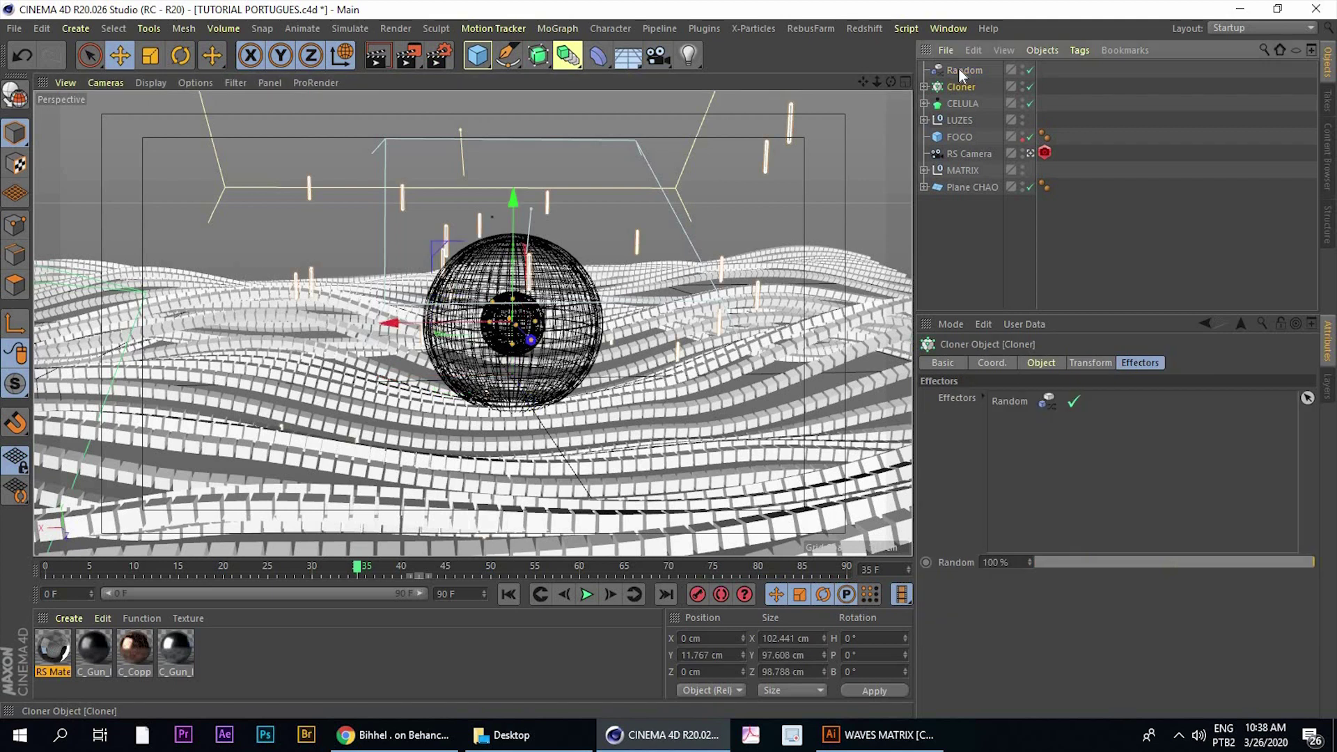
pyautogui.click(14, 385)
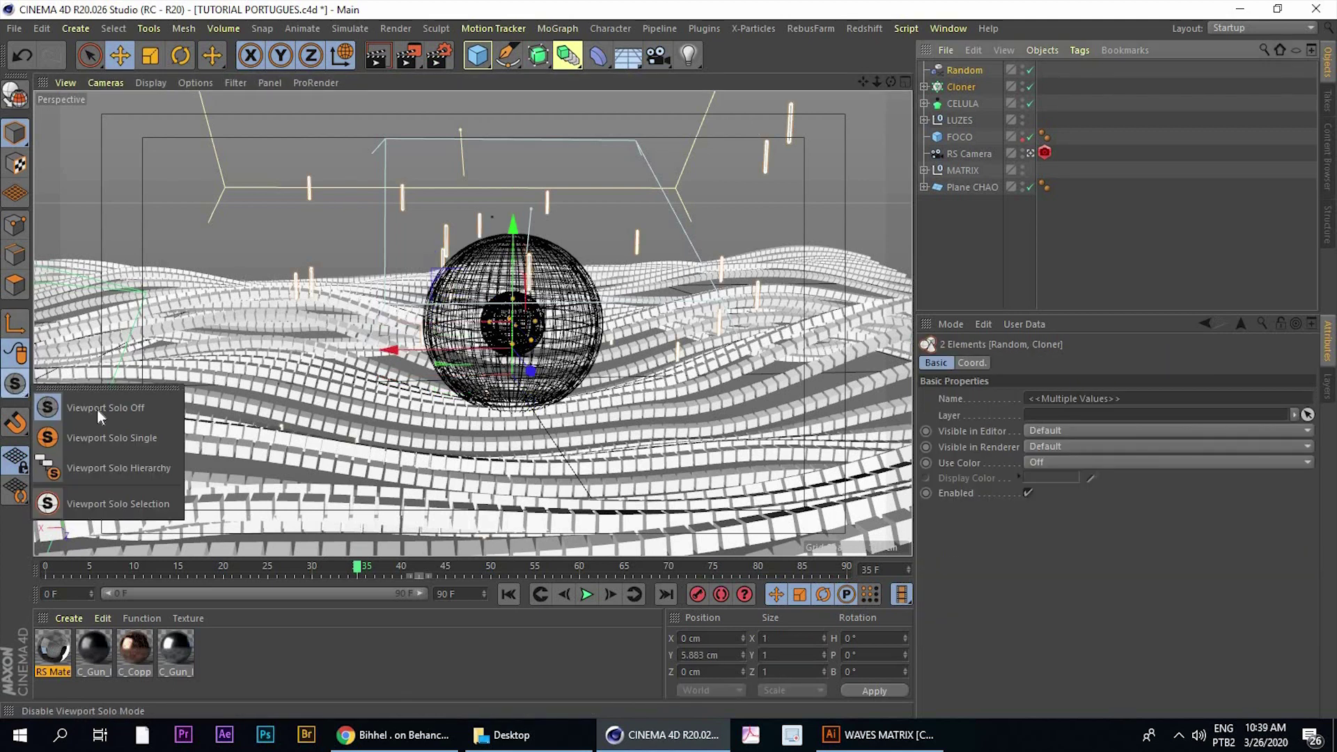
pyautogui.click(98, 431)
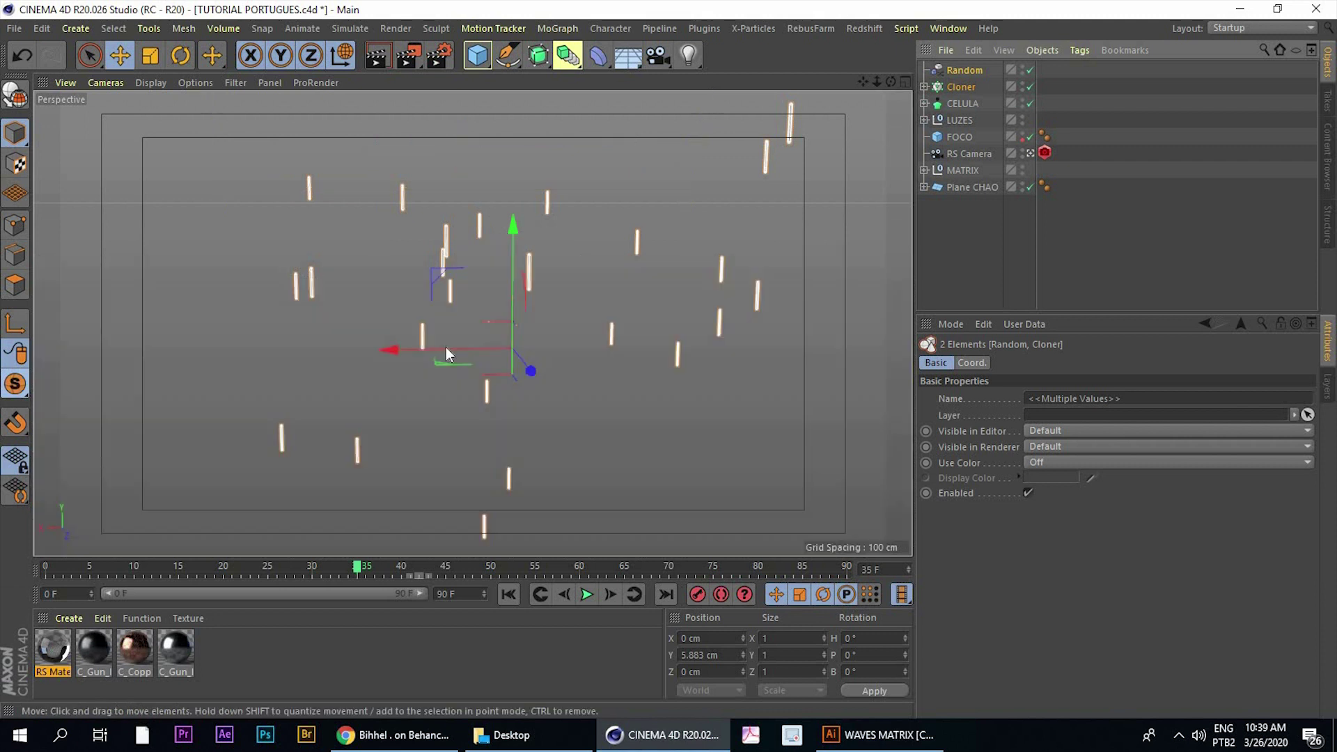
pyautogui.click(707, 353)
pyautogui.click(964, 71)
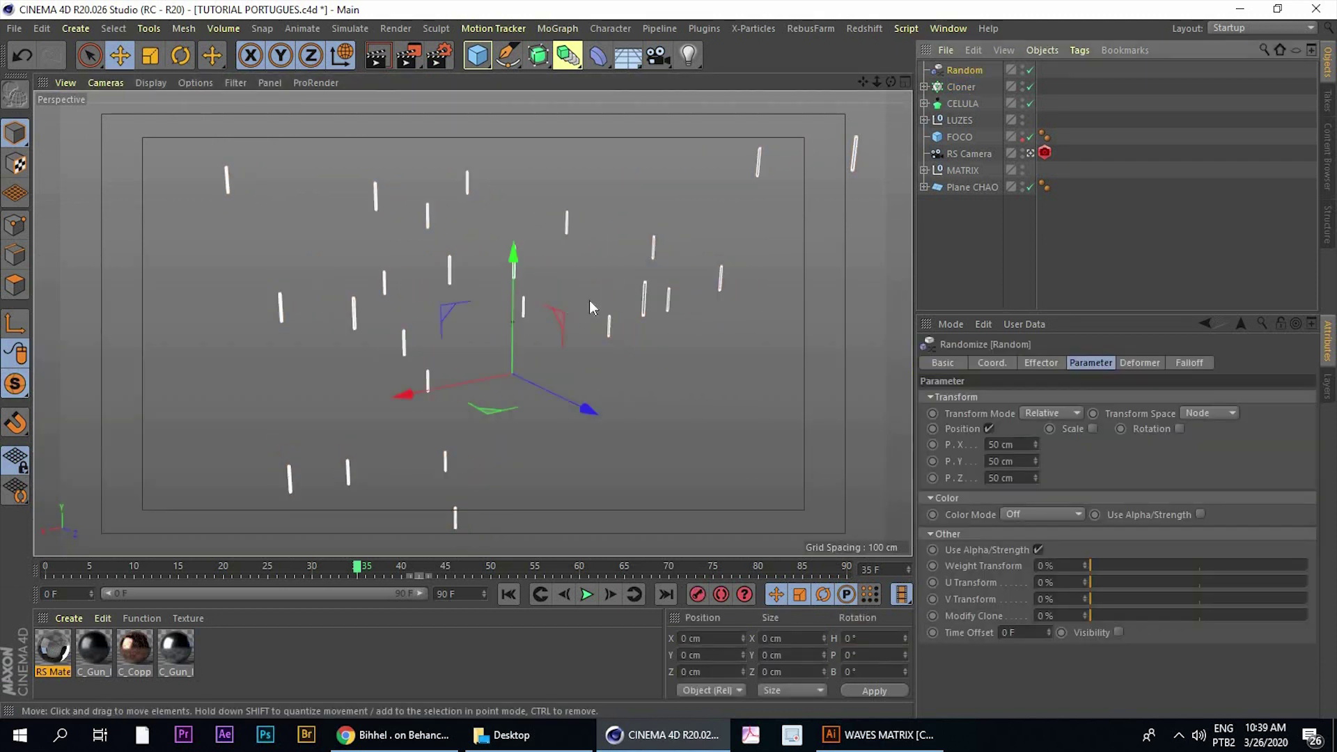
pyautogui.moveTo(589, 300)
pyautogui.keyDown('alt'); pyautogui.mouseDown()
pyautogui.moveTo(914, 138)
pyautogui.moveTo(588, 375)
pyautogui.mouseUp(); pyautogui.keyUp('alt')
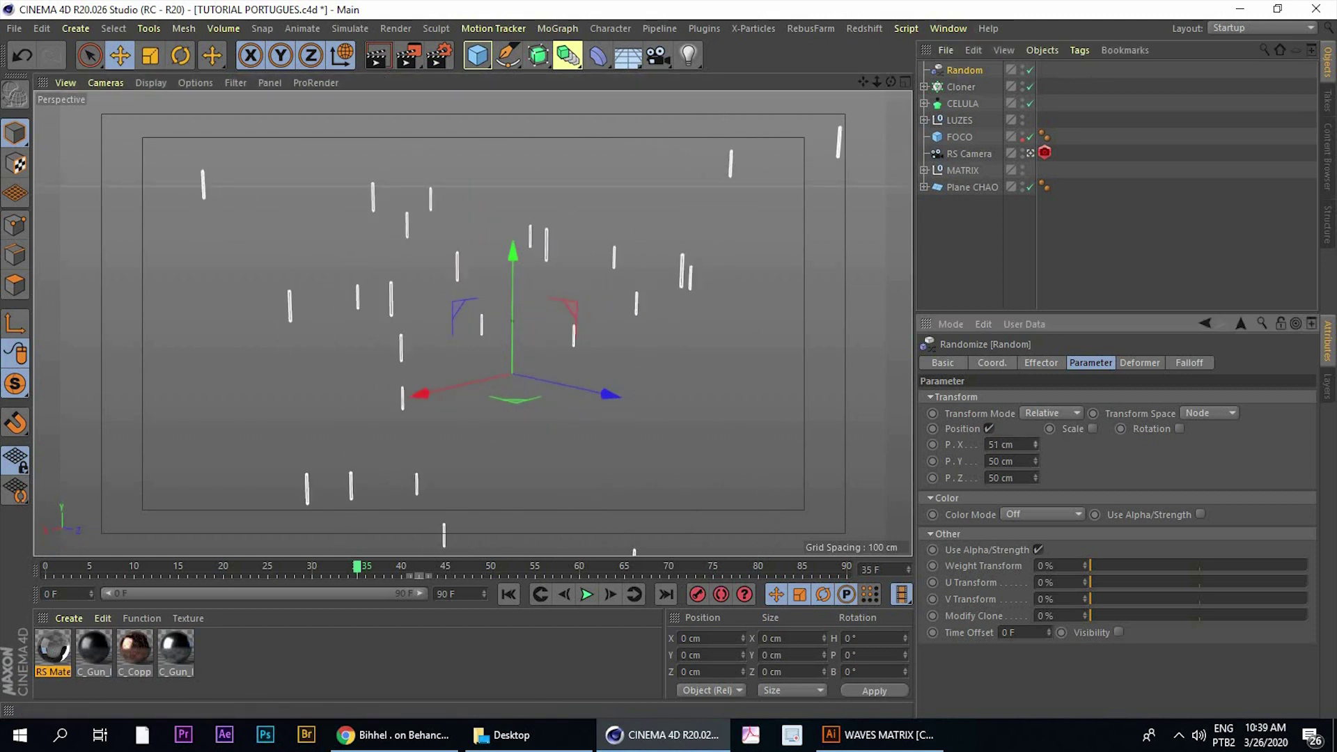
# Set Random's position offsets to 10 cm per axis and turn Viewport Solo off
pyautogui.moveTo(1035, 445); pyautogui.dragTo(1035, 506)
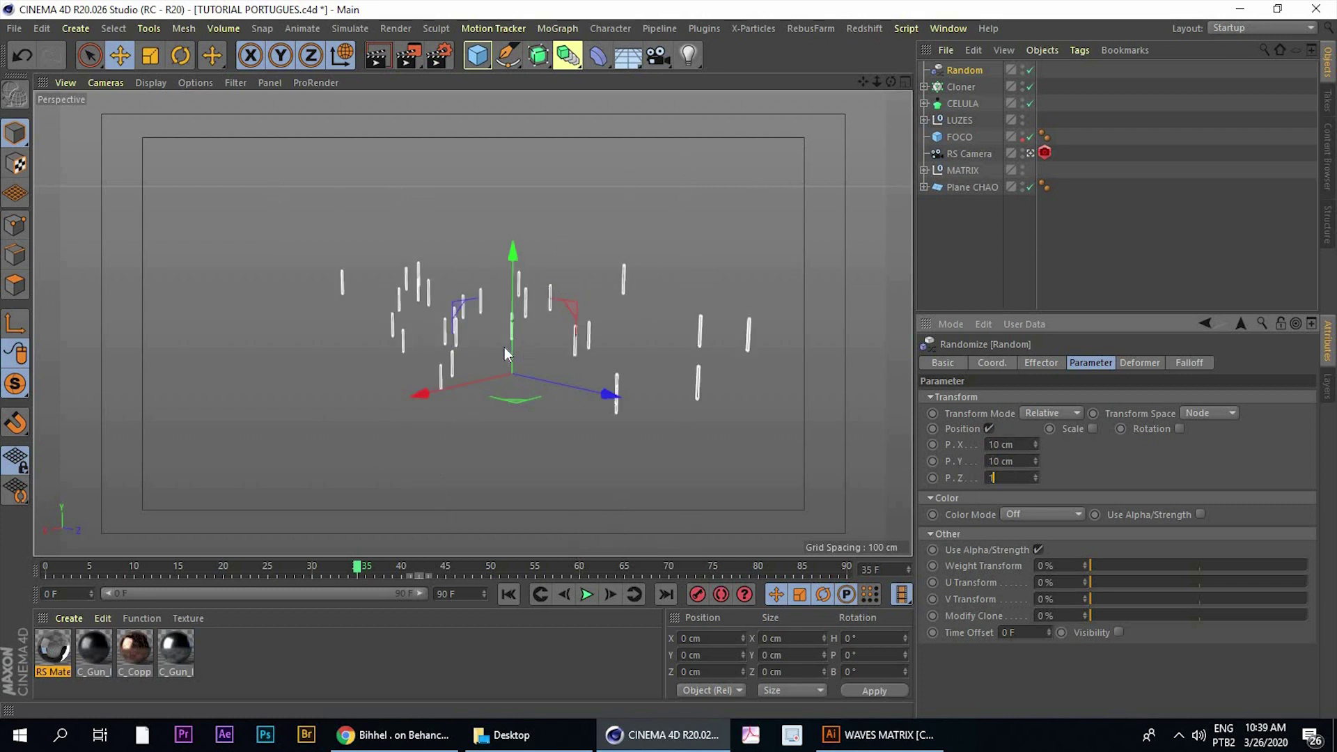
pyautogui.write('0 cm')
pyautogui.moveTo(341, 337)
pyautogui.keyDown('alt'); pyautogui.mouseDown()
pyautogui.moveTo(349, 433)
pyautogui.moveTo(410, 381)
pyautogui.moveTo(103, 358)
pyautogui.mouseUp(); pyautogui.keyUp('alt')
pyautogui.click(17, 387)
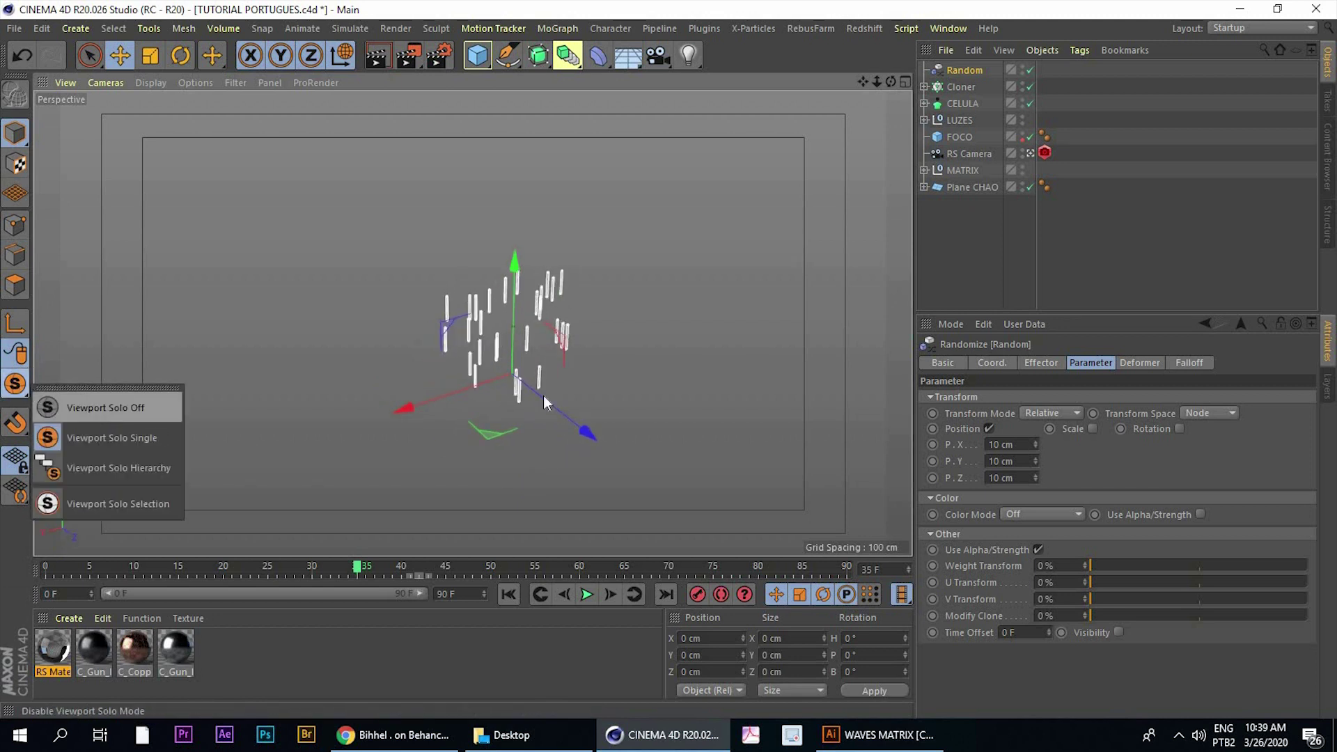
pyautogui.click(107, 408)
pyautogui.keyDown('alt'); pyautogui.moveTo(552, 323); pyautogui.dragTo(1026, 167, button='right'); pyautogui.keyUp('alt')
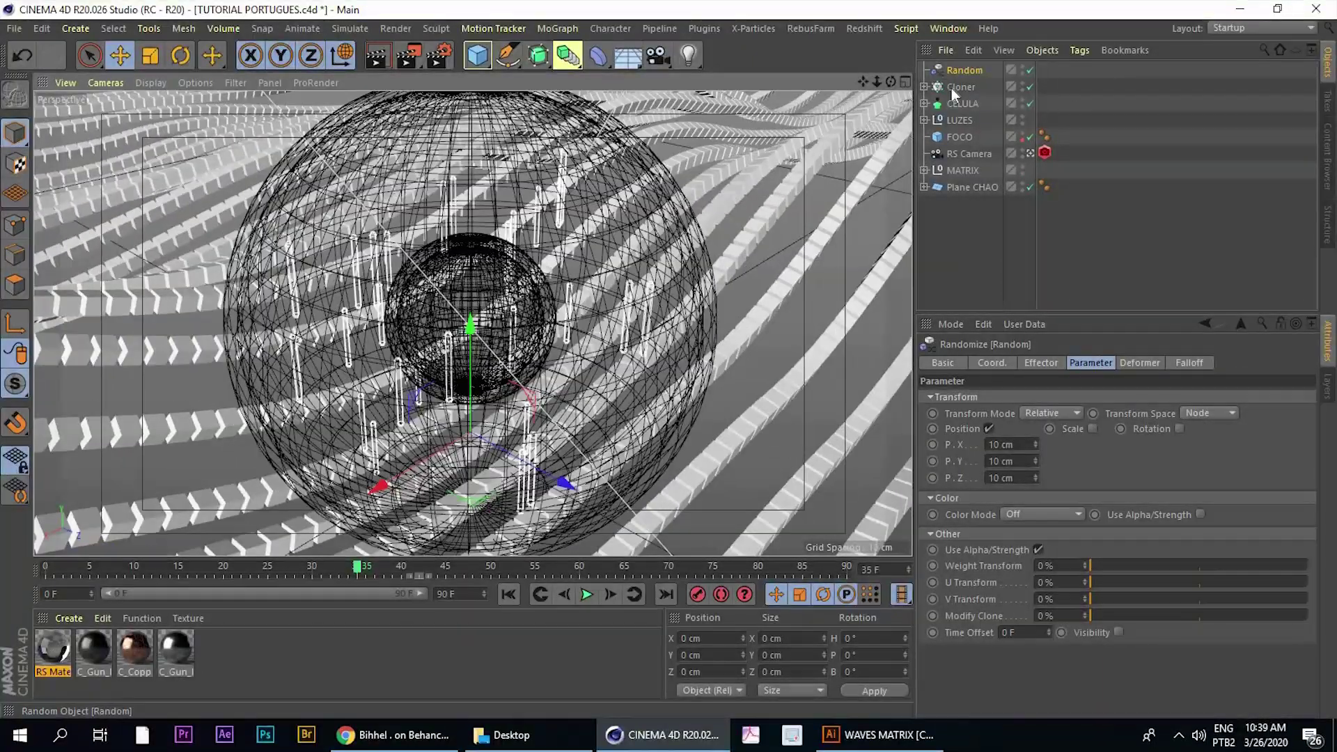
# Orbit around the sphere and select the Random effector to show its 10 cm position settings
pyautogui.click(957, 87)
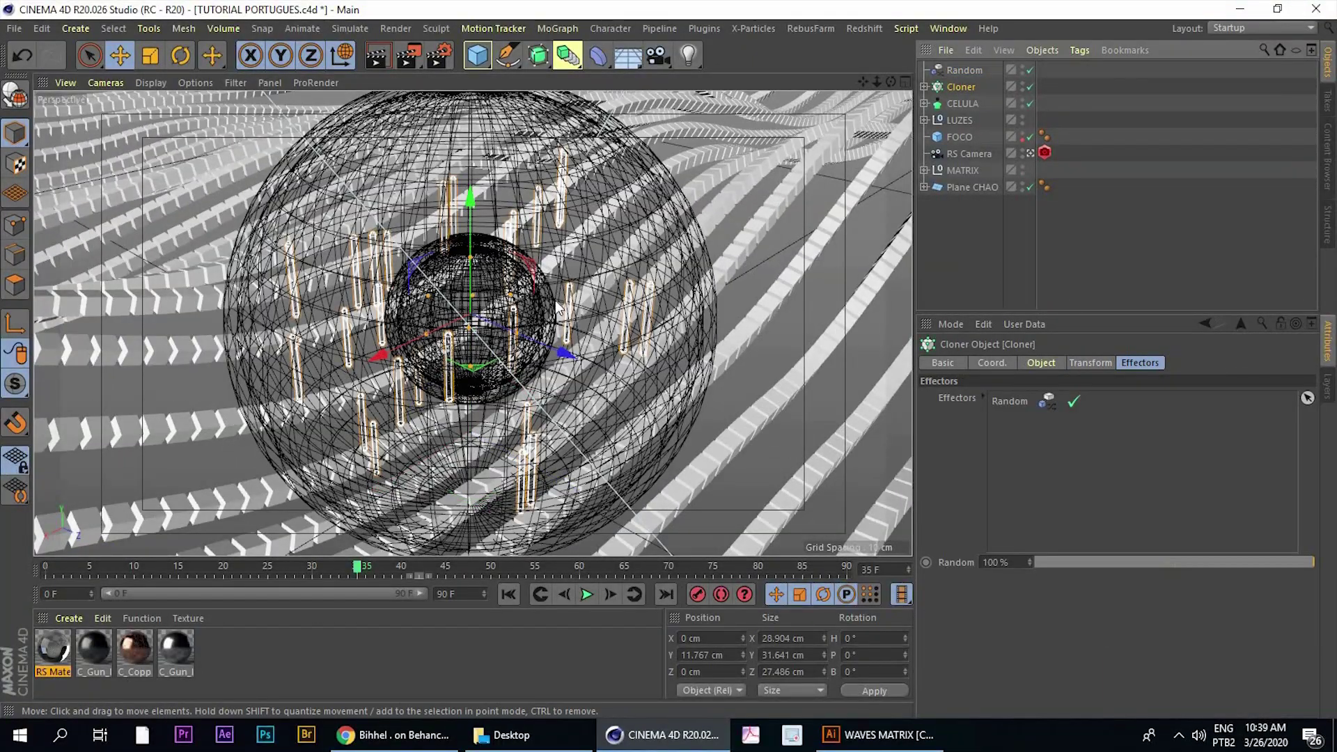
pyautogui.keyDown('alt'); pyautogui.moveTo(555, 299); pyautogui.dragTo(526, 337); pyautogui.keyUp('alt')
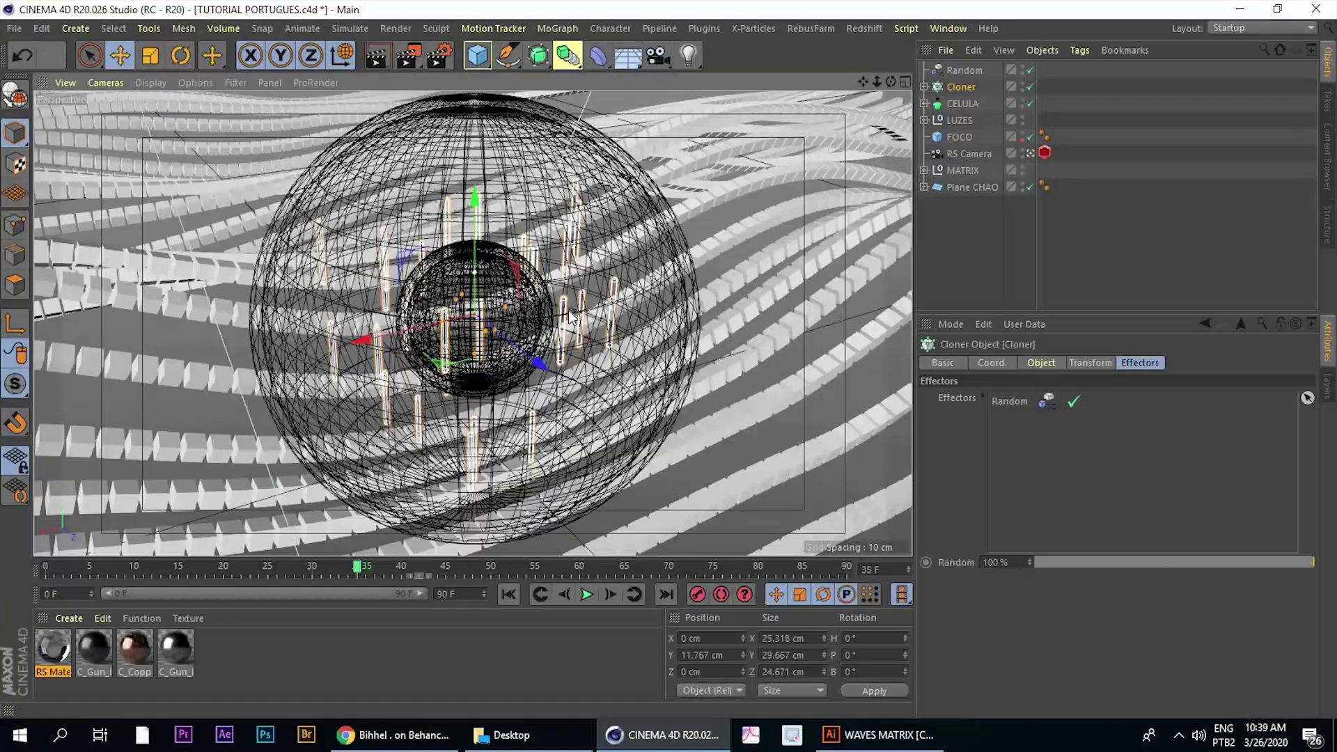
pyautogui.moveTo(487, 285)
pyautogui.keyDown('alt'); pyautogui.mouseDown()
pyautogui.moveTo(574, 310)
pyautogui.moveTo(477, 278)
pyautogui.mouseUp(); pyautogui.keyUp('alt')
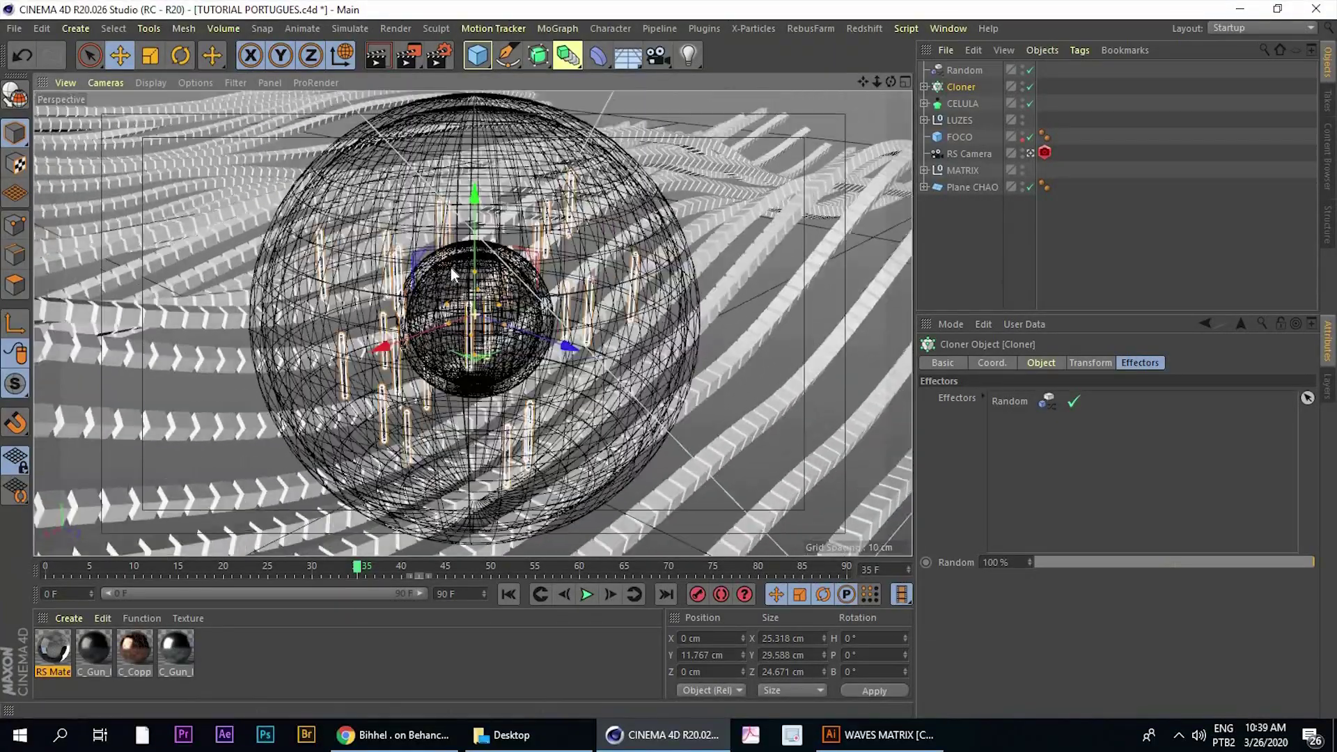
pyautogui.keyDown('alt'); pyautogui.moveTo(477, 279); pyautogui.dragTo(1084, 68); pyautogui.keyUp('alt')
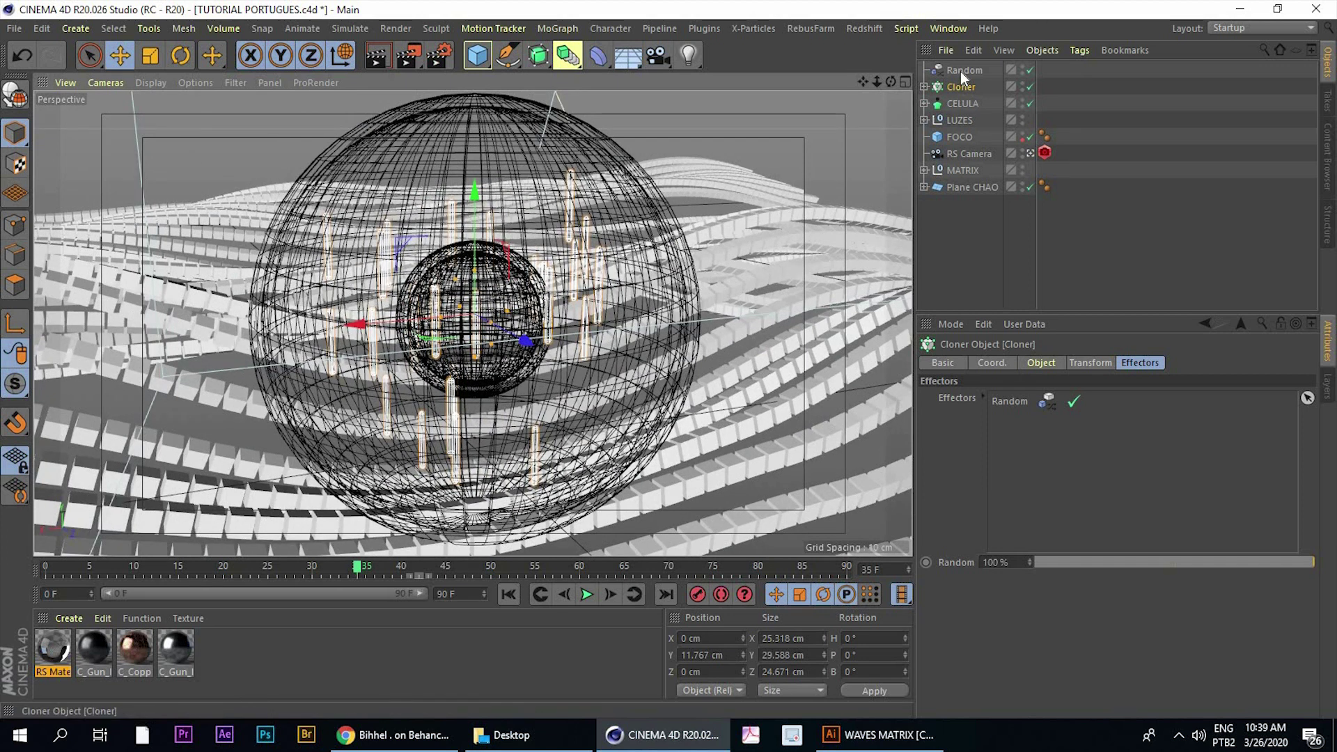
pyautogui.click(963, 71)
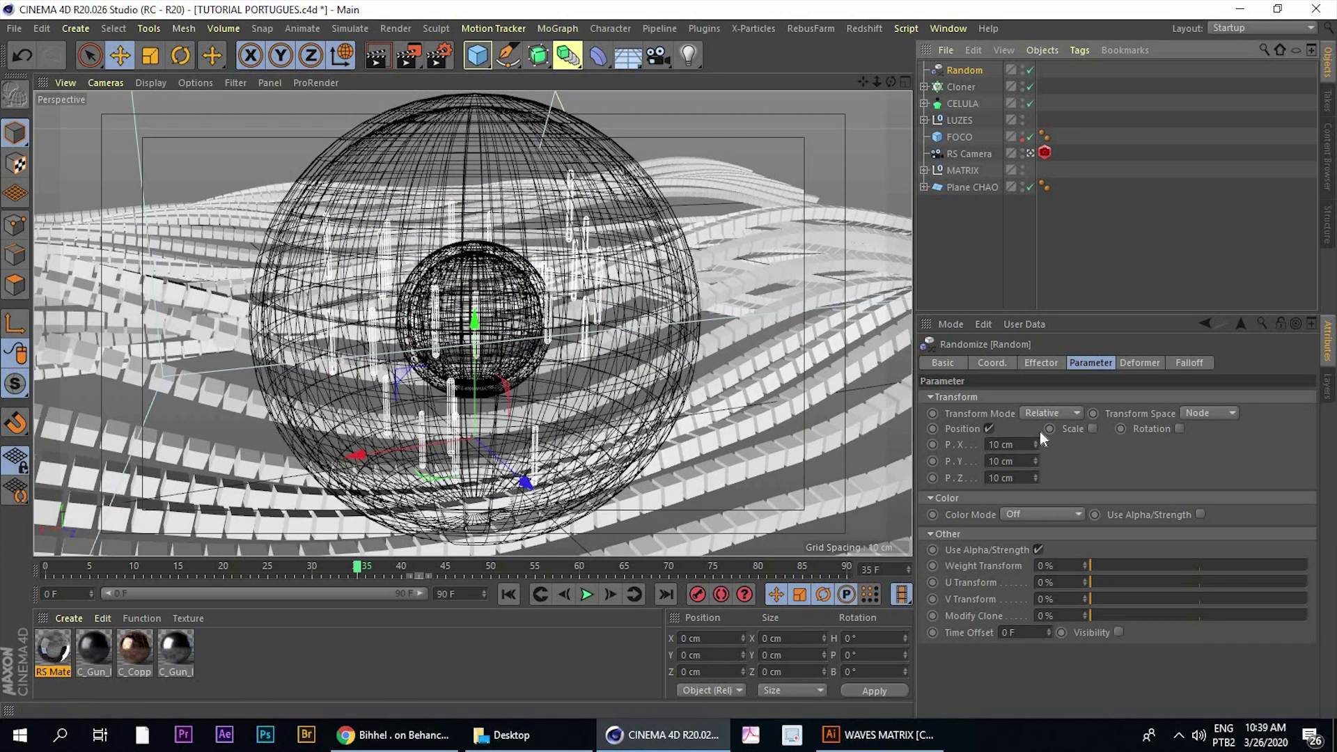
# Enable Random's Scale with Uniform Scale set to 0.24
pyautogui.click(1092, 428)
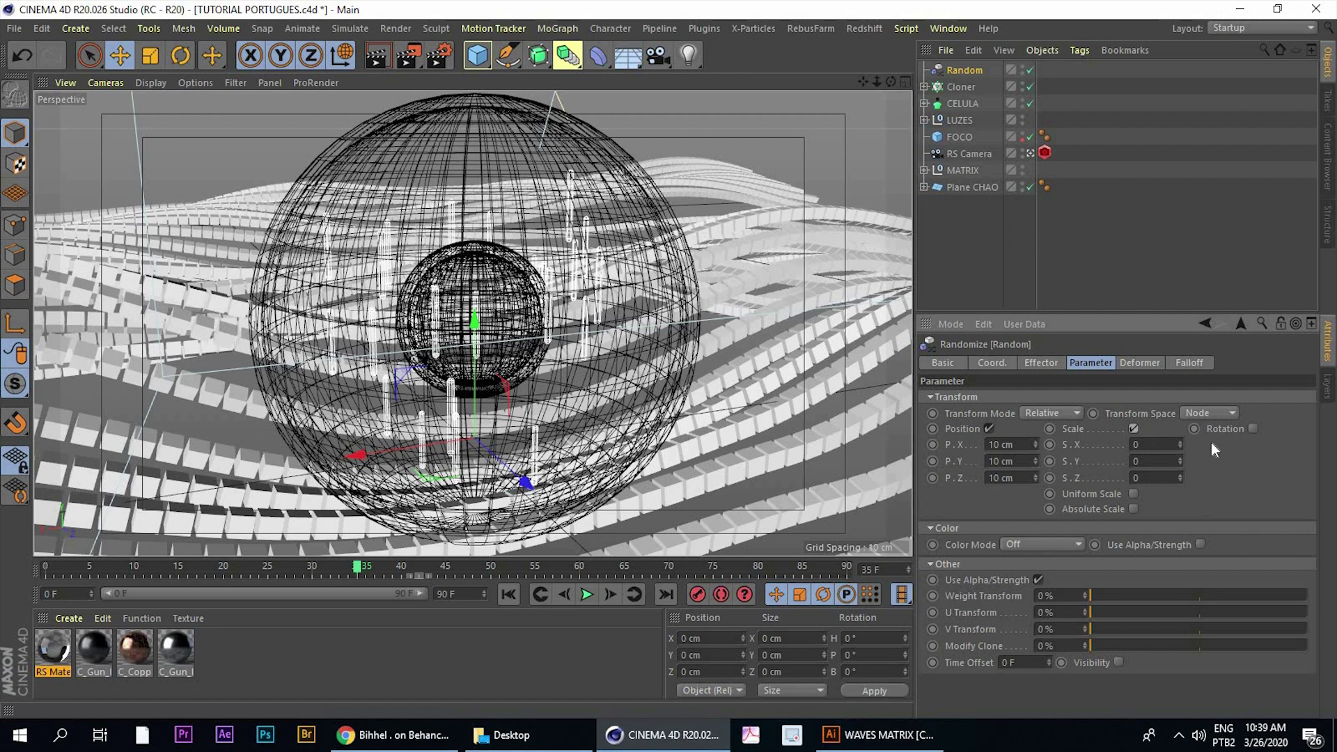
pyautogui.click(1132, 492)
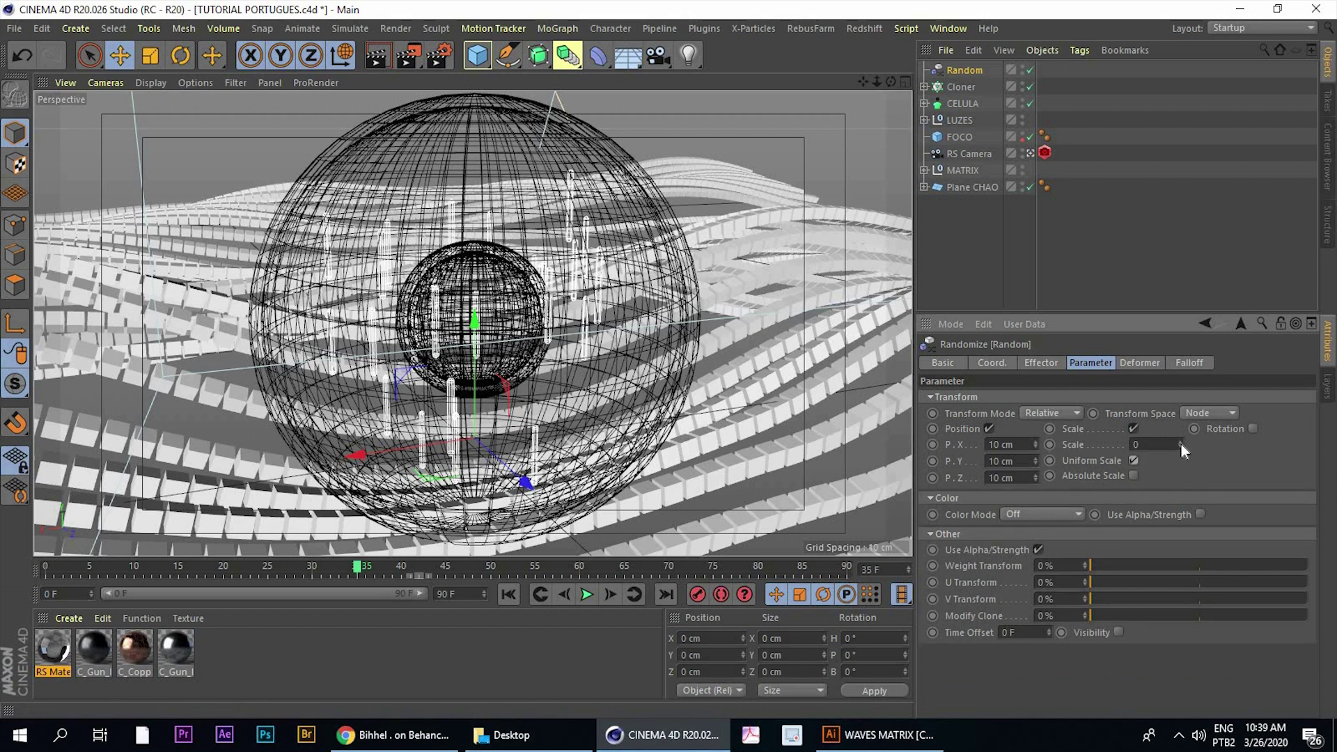
pyautogui.moveTo(1181, 445)
pyautogui.mouseDown()
pyautogui.moveTo(1181, 404)
pyautogui.moveTo(1180, 487)
pyautogui.moveTo(1180, 436)
pyautogui.mouseUp()
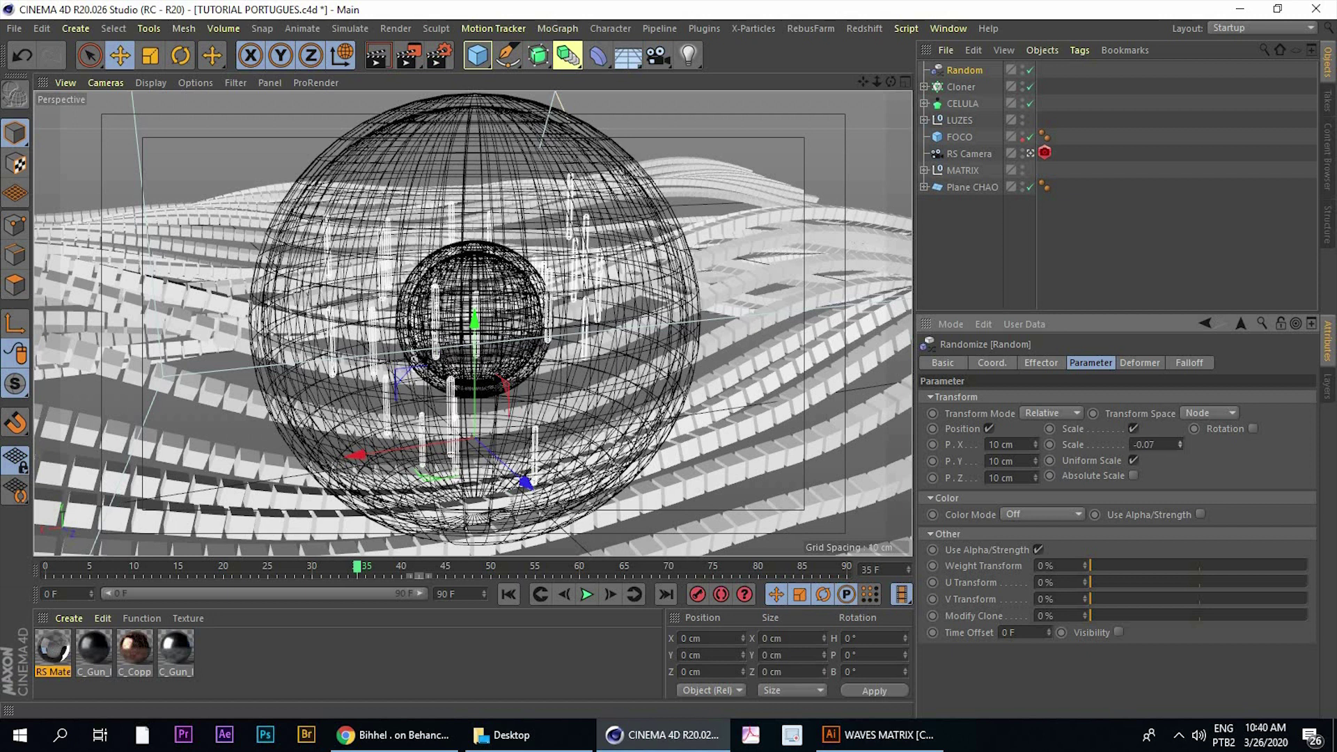
pyautogui.moveTo(1179, 444)
pyautogui.mouseDown()
pyautogui.moveTo(1179, 425)
pyautogui.moveTo(1179, 448)
pyautogui.moveTo(1179, 436)
pyautogui.mouseUp()
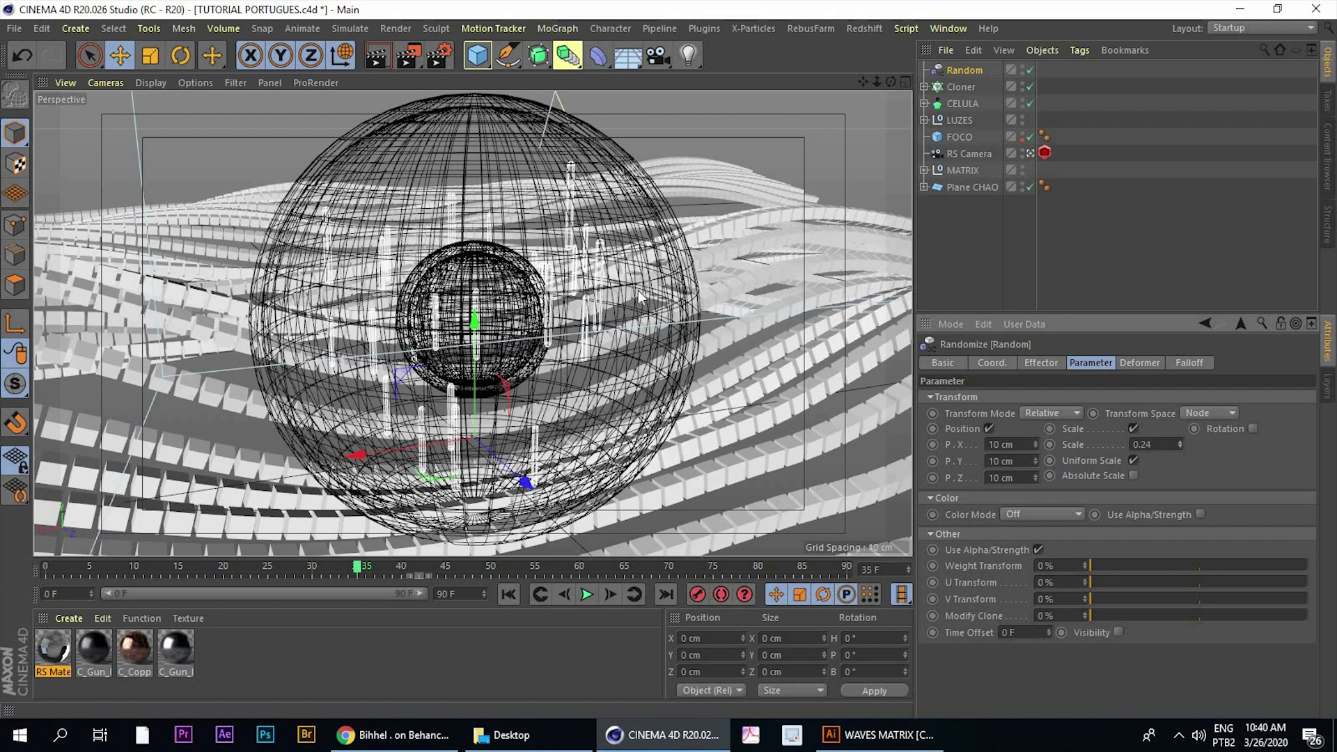
pyautogui.moveTo(641, 298)
pyautogui.keyDown('alt'); pyautogui.mouseDown()
pyautogui.moveTo(746, 245)
pyautogui.moveTo(463, 261)
pyautogui.moveTo(502, 299)
pyautogui.mouseUp(); pyautogui.keyUp('alt')
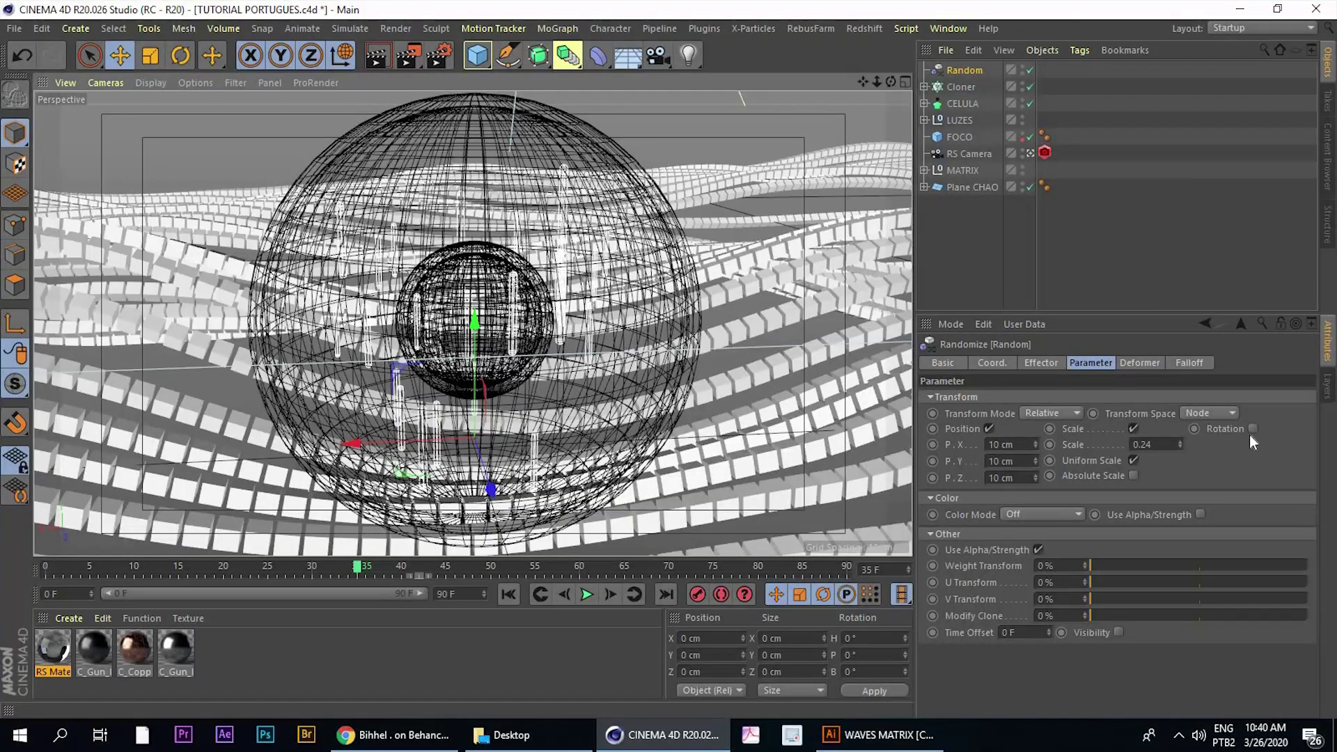
# Enable Random's Rotation with 180° for heading, pitch and bank
pyautogui.click(1253, 429)
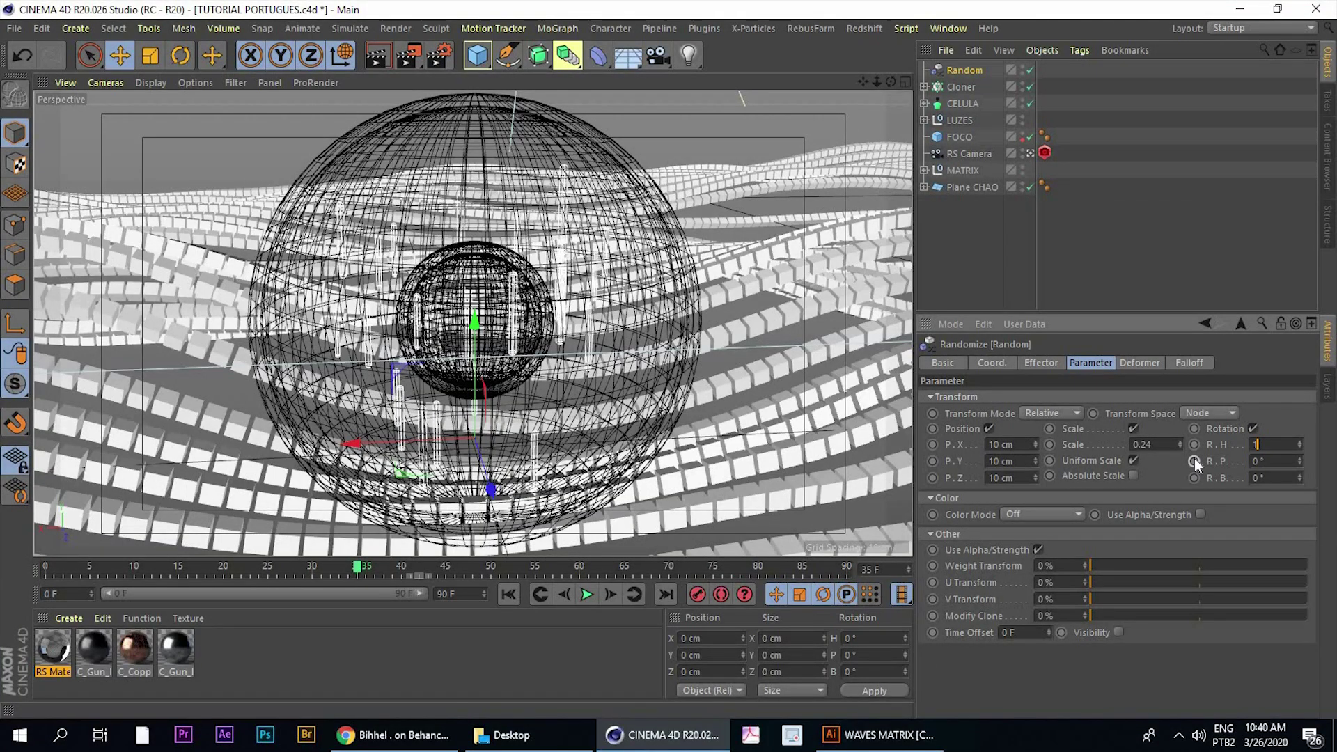
pyautogui.write('180')
pyautogui.press('Tab')
pyautogui.write('180')
pyautogui.press('Tab')
pyautogui.write('180')
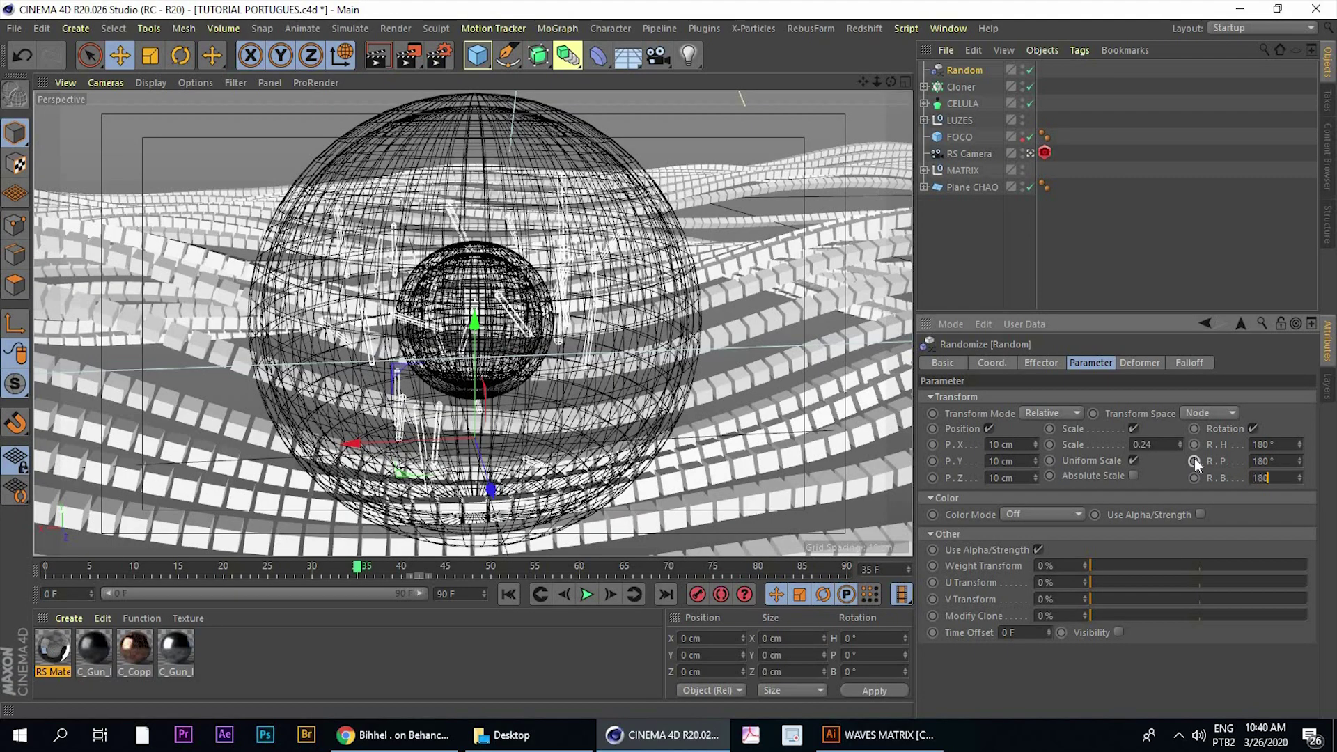
pyautogui.press('Return')
pyautogui.moveTo(740, 282)
pyautogui.keyDown('alt'); pyautogui.mouseDown()
pyautogui.moveTo(863, 322)
pyautogui.moveTo(629, 319)
pyautogui.moveTo(648, 295)
pyautogui.moveTo(599, 279)
pyautogui.moveTo(641, 332)
pyautogui.moveTo(394, 284)
pyautogui.moveTo(462, 254)
pyautogui.moveTo(606, 268)
pyautogui.moveTo(704, 252)
pyautogui.moveTo(766, 223)
pyautogui.mouseUp(); pyautogui.keyUp('alt')
# Create a new Redshift material and apply it to the Capsule inside the Cloner
pyautogui.keyDown('ctrl'); pyautogui.click(961, 87); pyautogui.keyUp('ctrl')
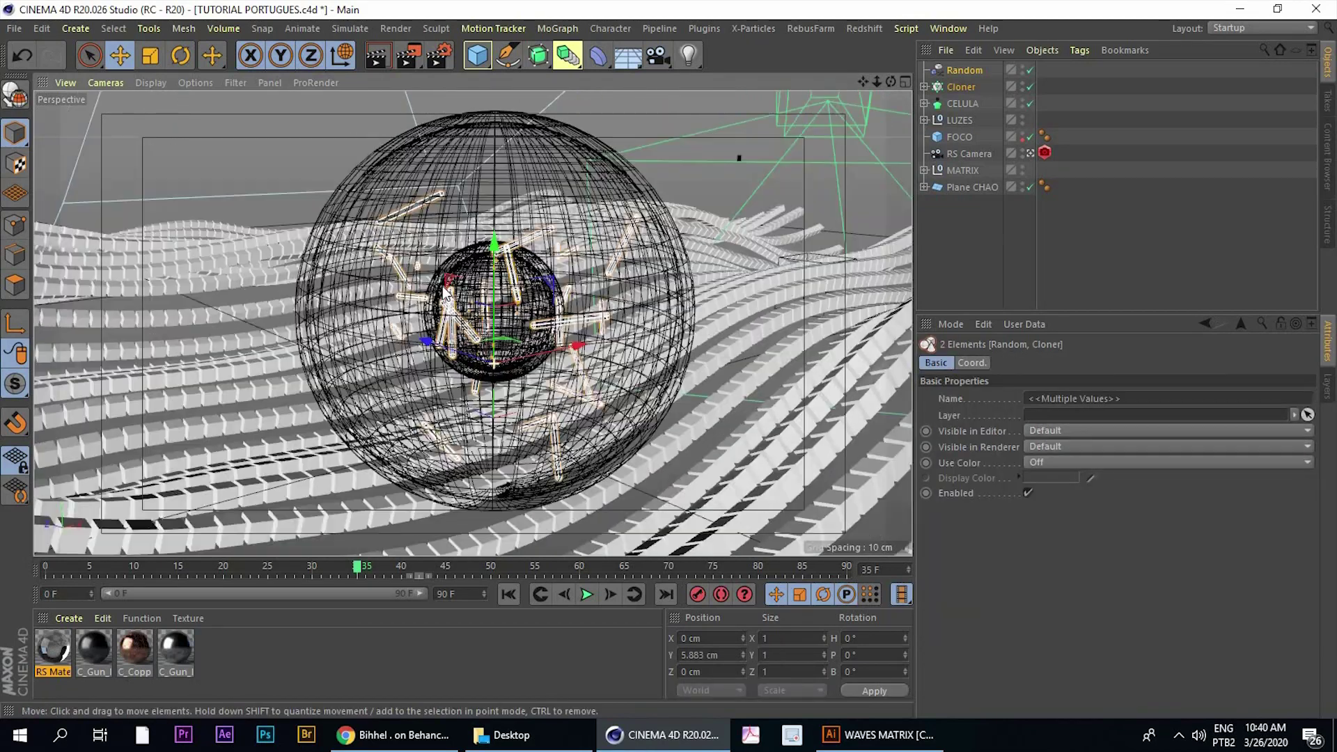
pyautogui.keyDown('alt'); pyautogui.moveTo(731, 149); pyautogui.dragTo(446, 295); pyautogui.keyUp('alt')
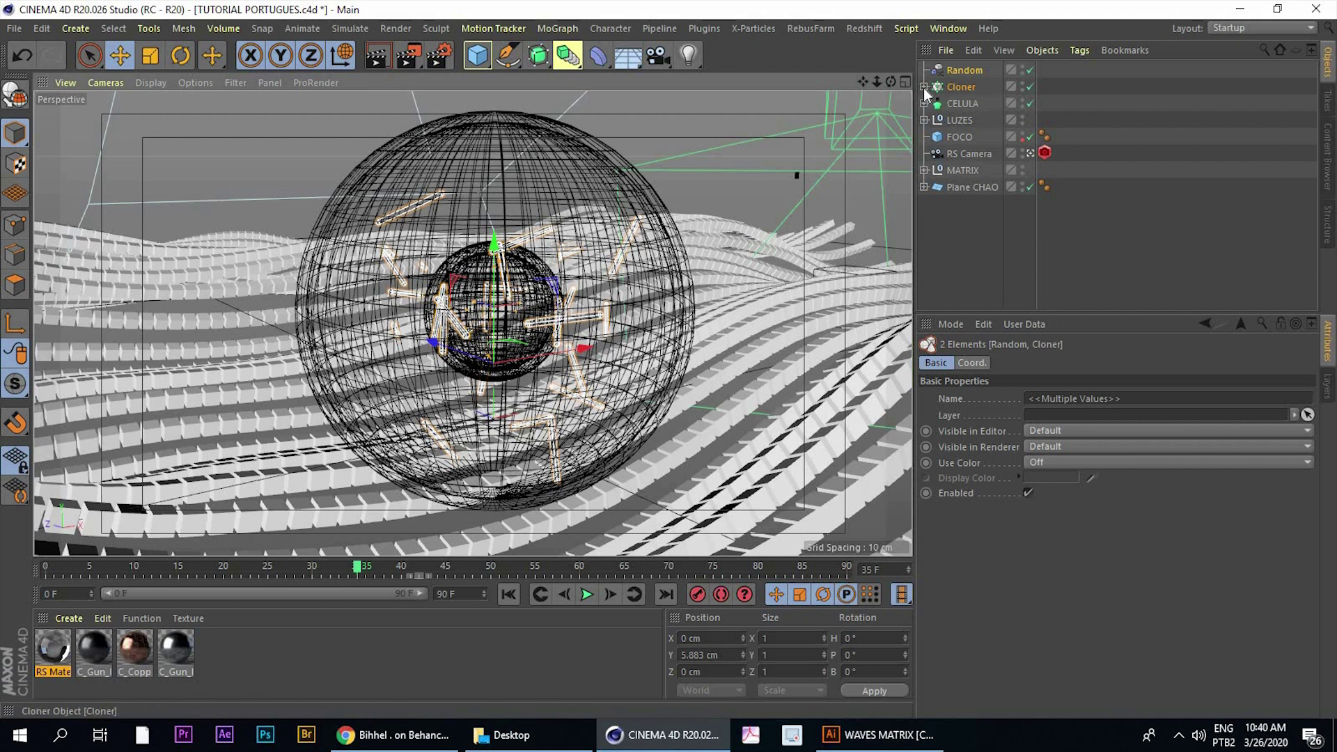
pyautogui.click(962, 86)
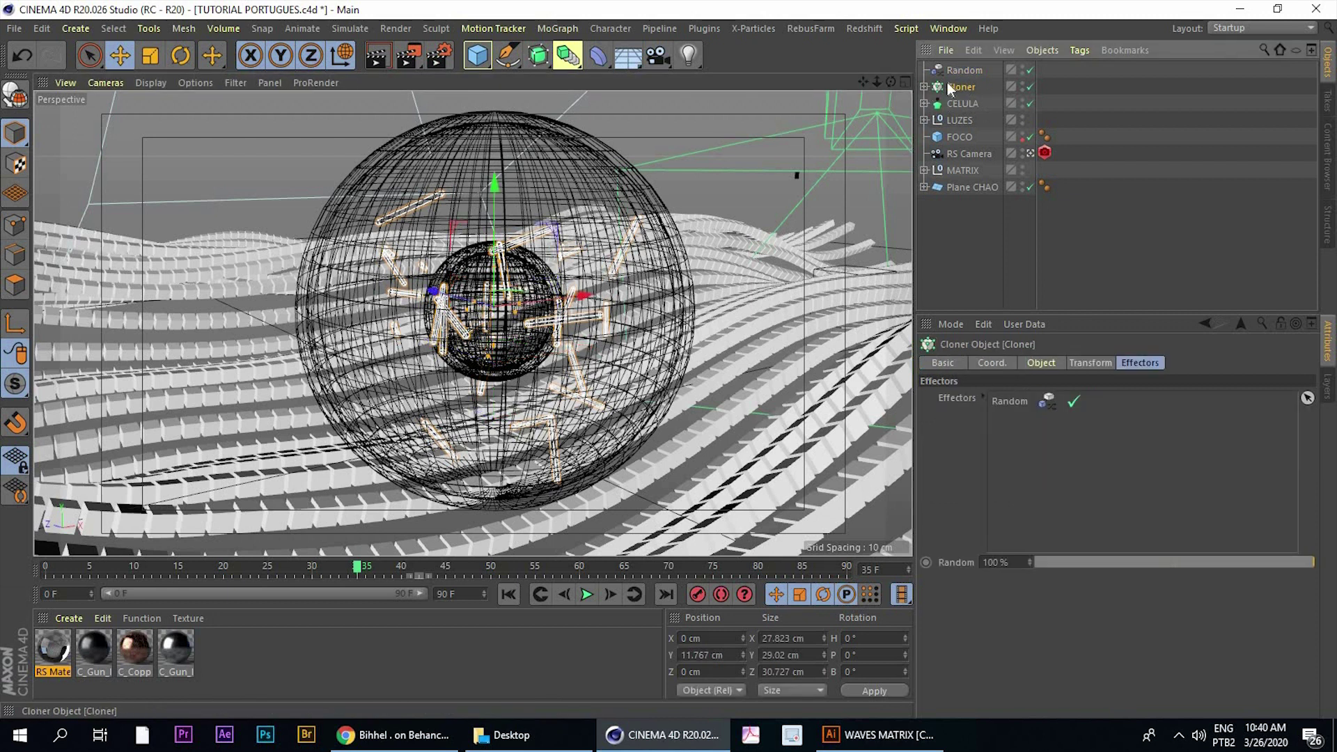
pyautogui.click(925, 87)
pyautogui.click(968, 104)
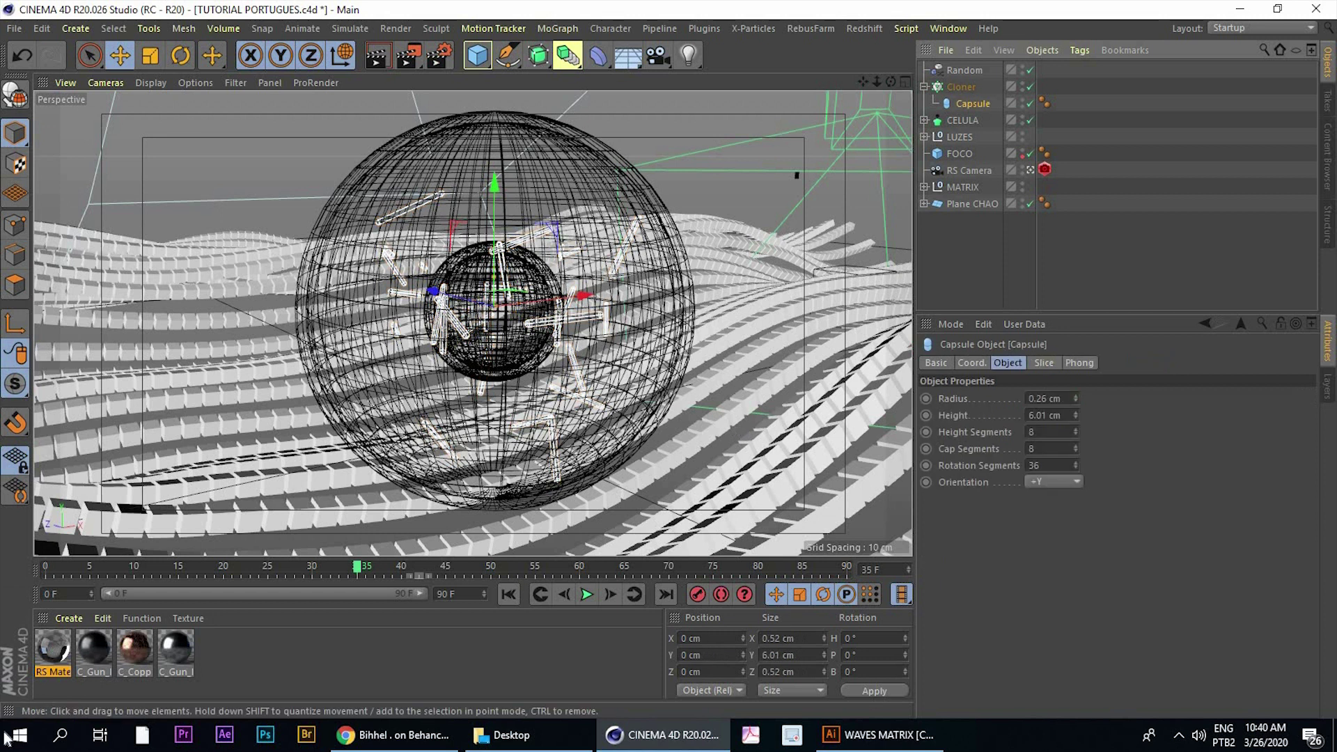
pyautogui.click(69, 619)
pyautogui.moveTo(90, 441)
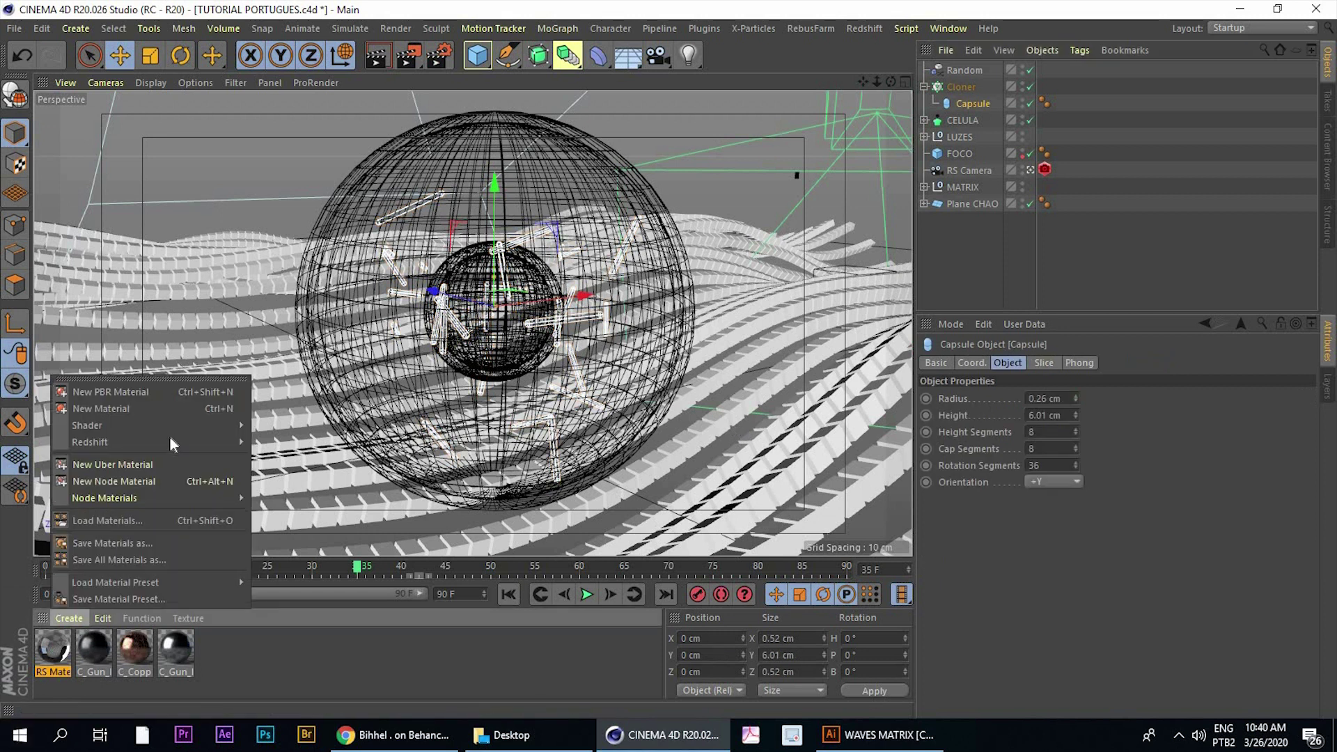
pyautogui.click(367, 443)
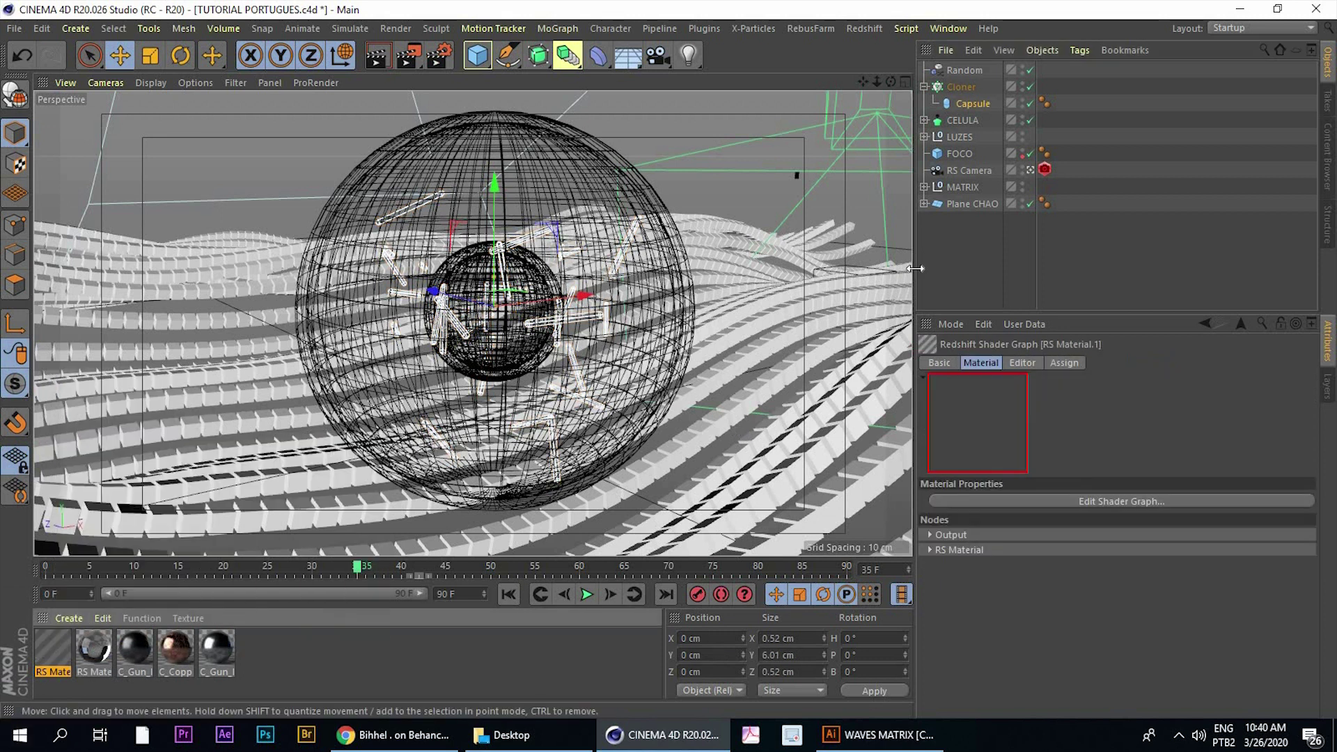
pyautogui.rightClick(53, 648)
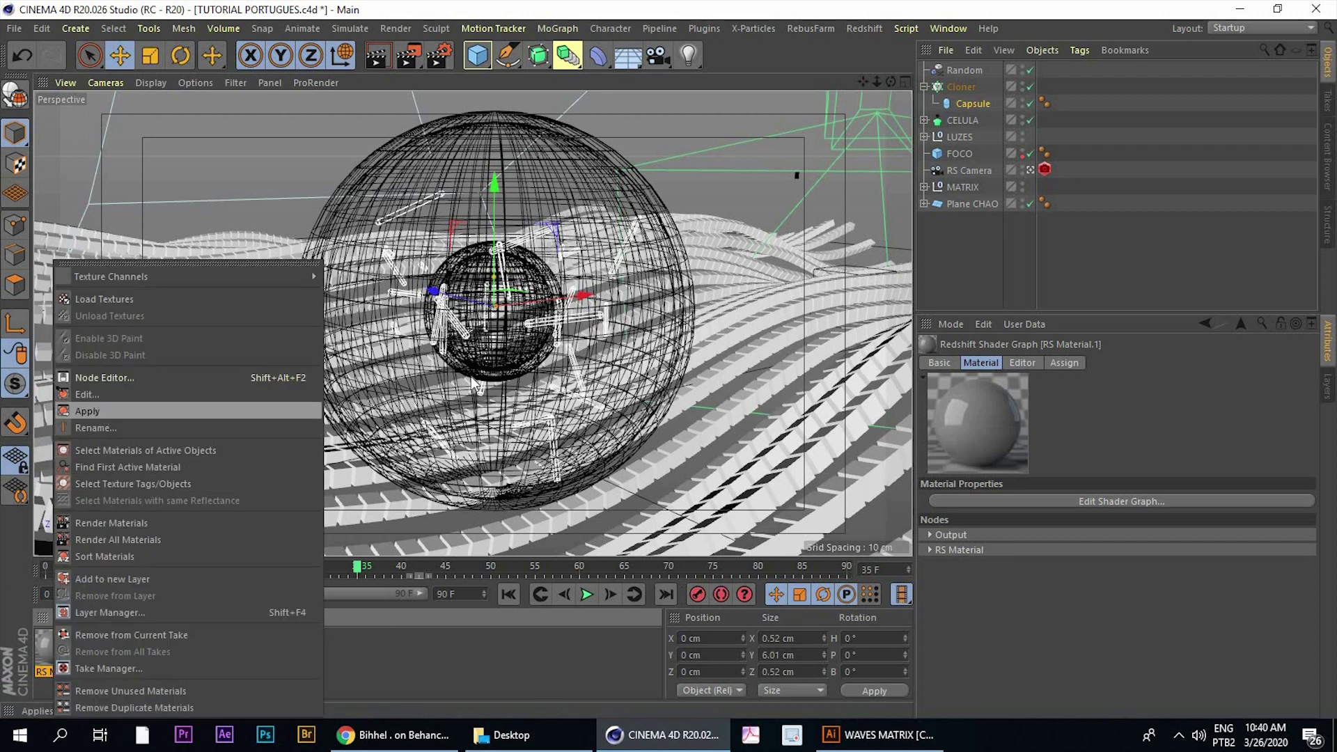
pyautogui.click(101, 413)
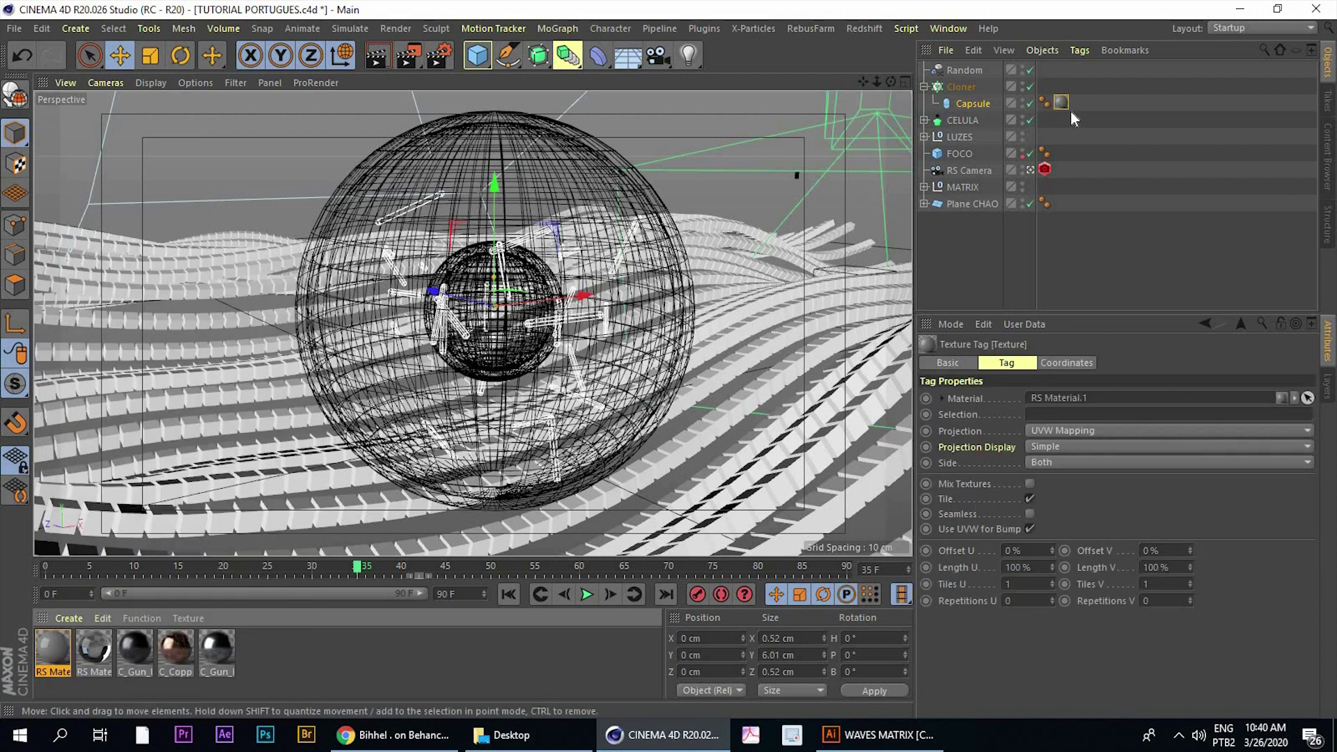
# Rename the new Redshift material to NUTRIENTES
pyautogui.click(53, 672)
pyautogui.doubleClick(53, 672)
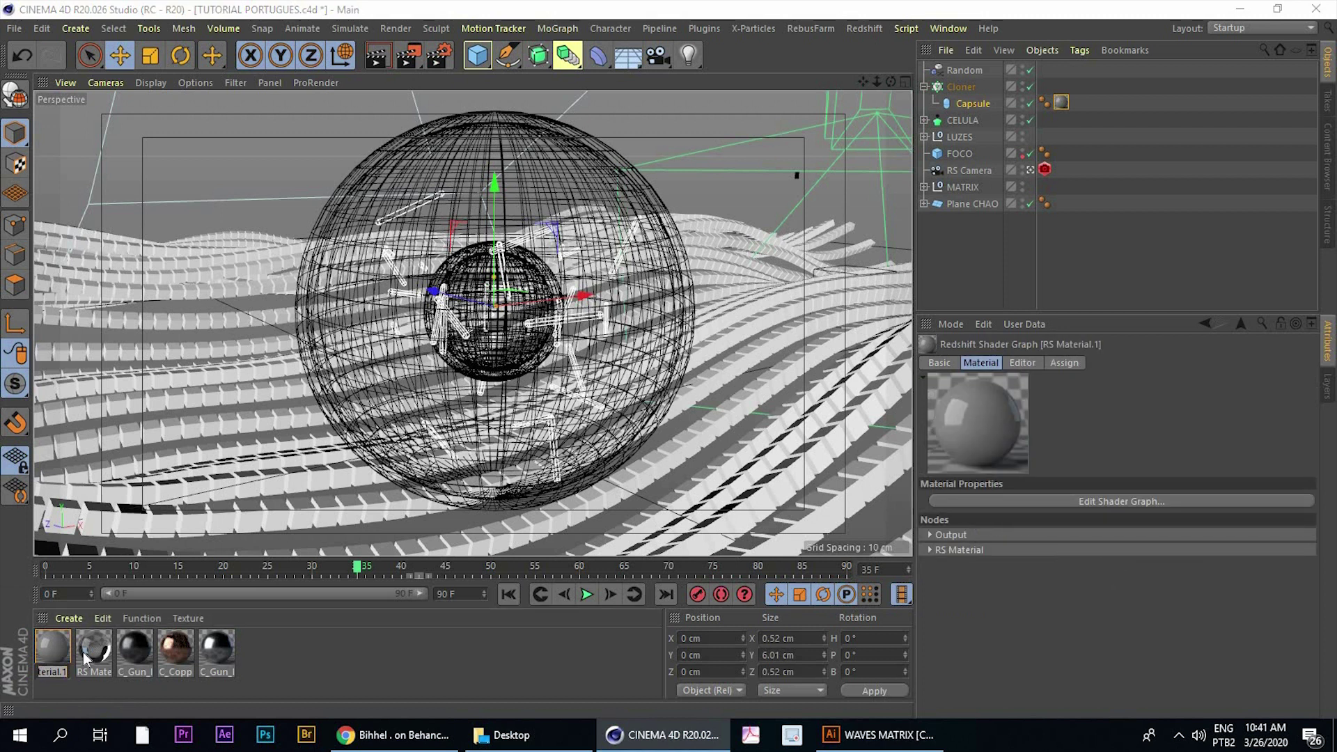
pyautogui.write('NU')
pyautogui.press('Return')
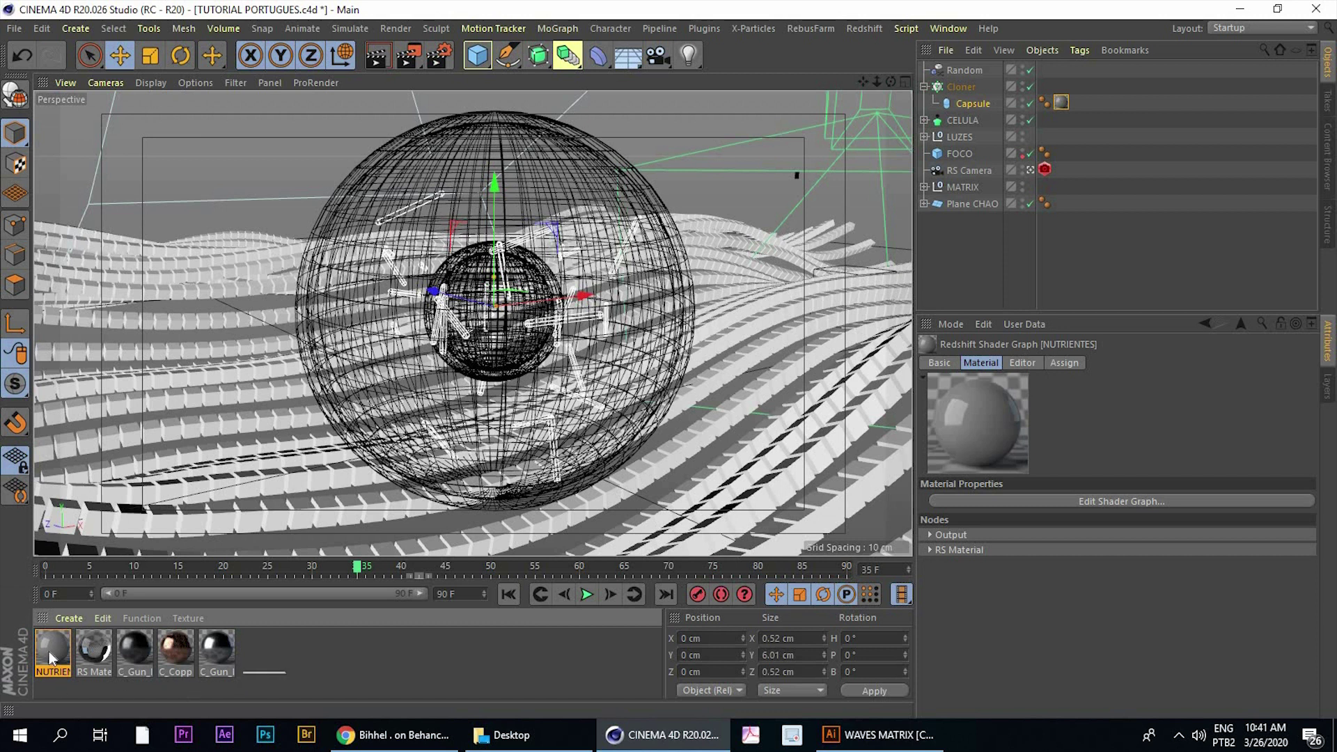
pyautogui.hotkey('ctrl', 'a')
# Clear the material selection and rename the glass RS Material to VIDRO
pyautogui.keyDown('ctrl'); pyautogui.click(86, 680); pyautogui.keyUp('ctrl')
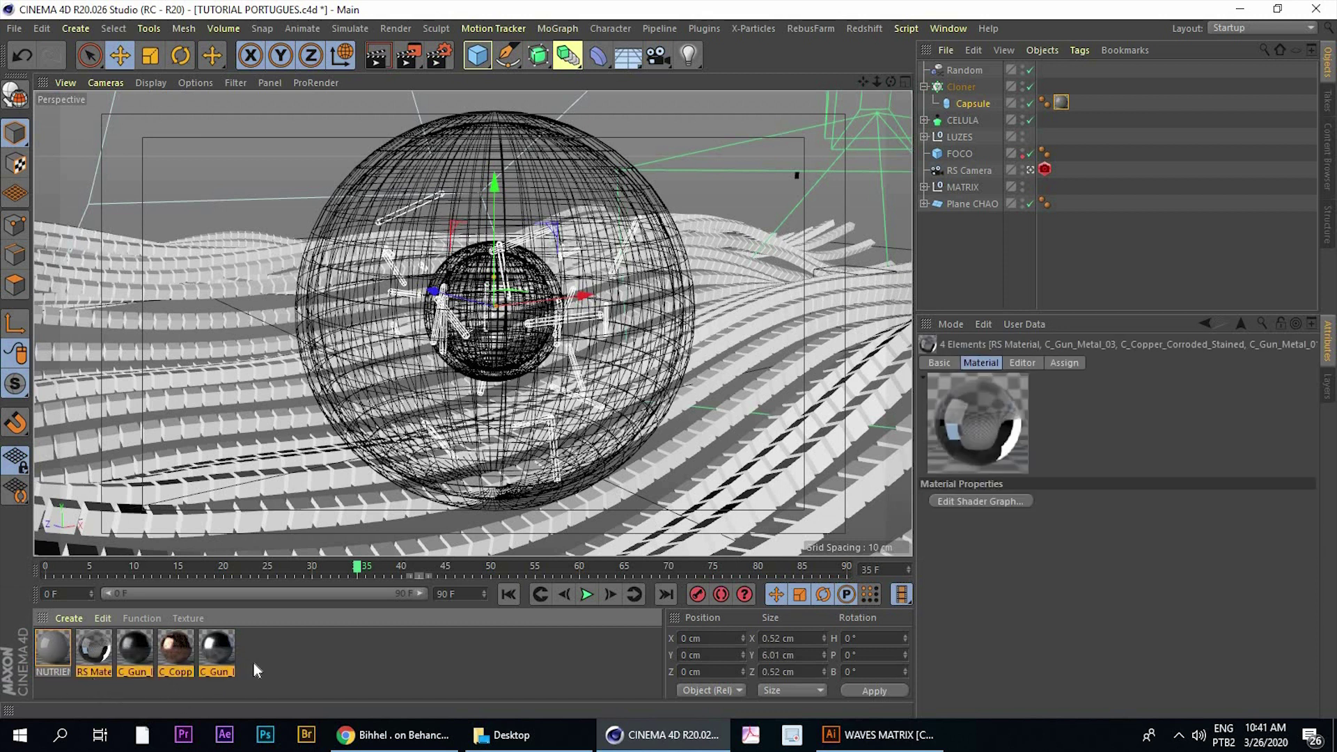
pyautogui.hotkey('ctrl', 'shift', 'a')
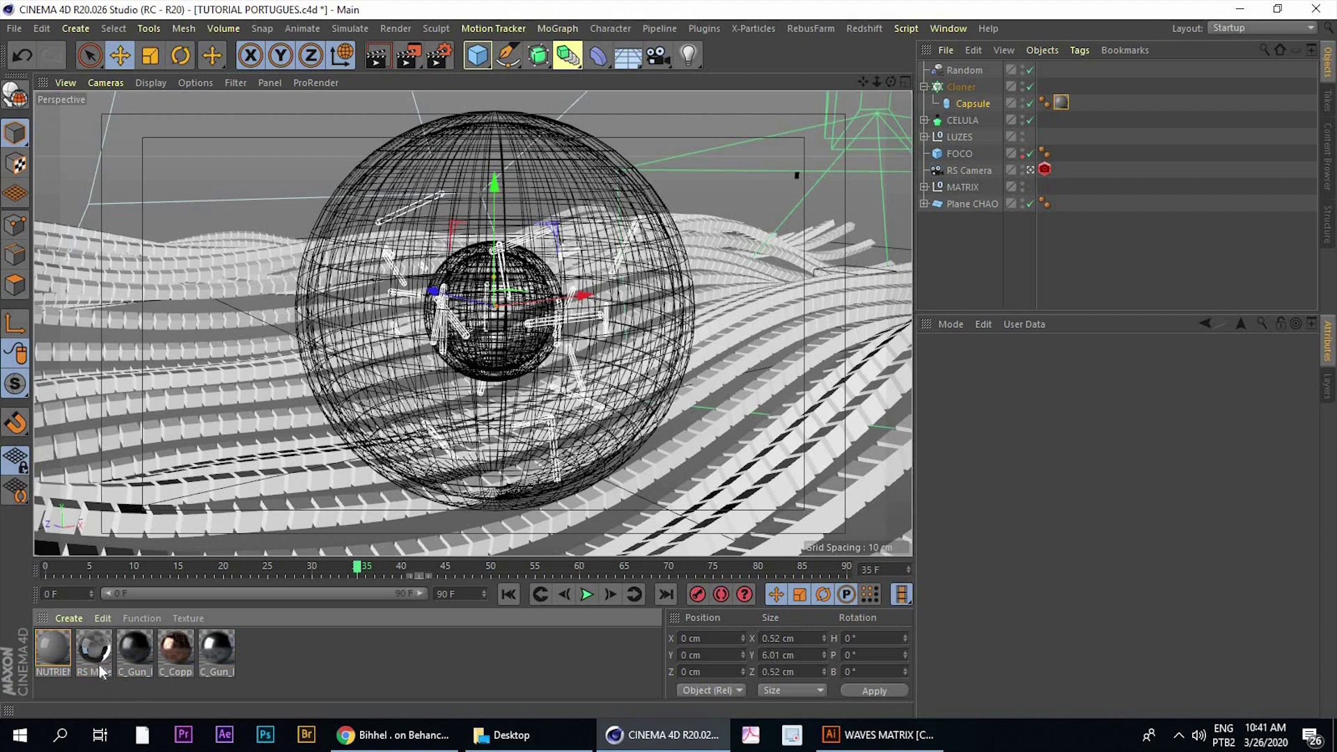
pyautogui.click(101, 676)
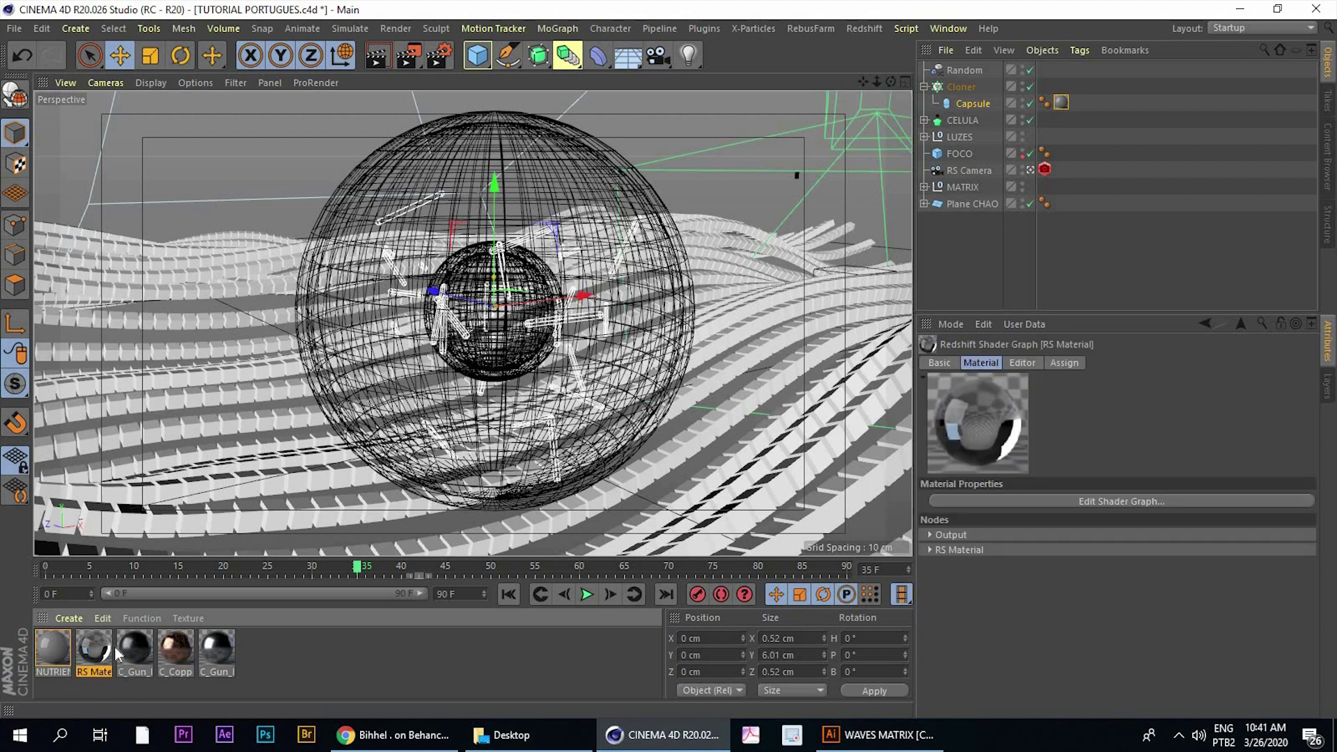
pyautogui.write('VIDRO')
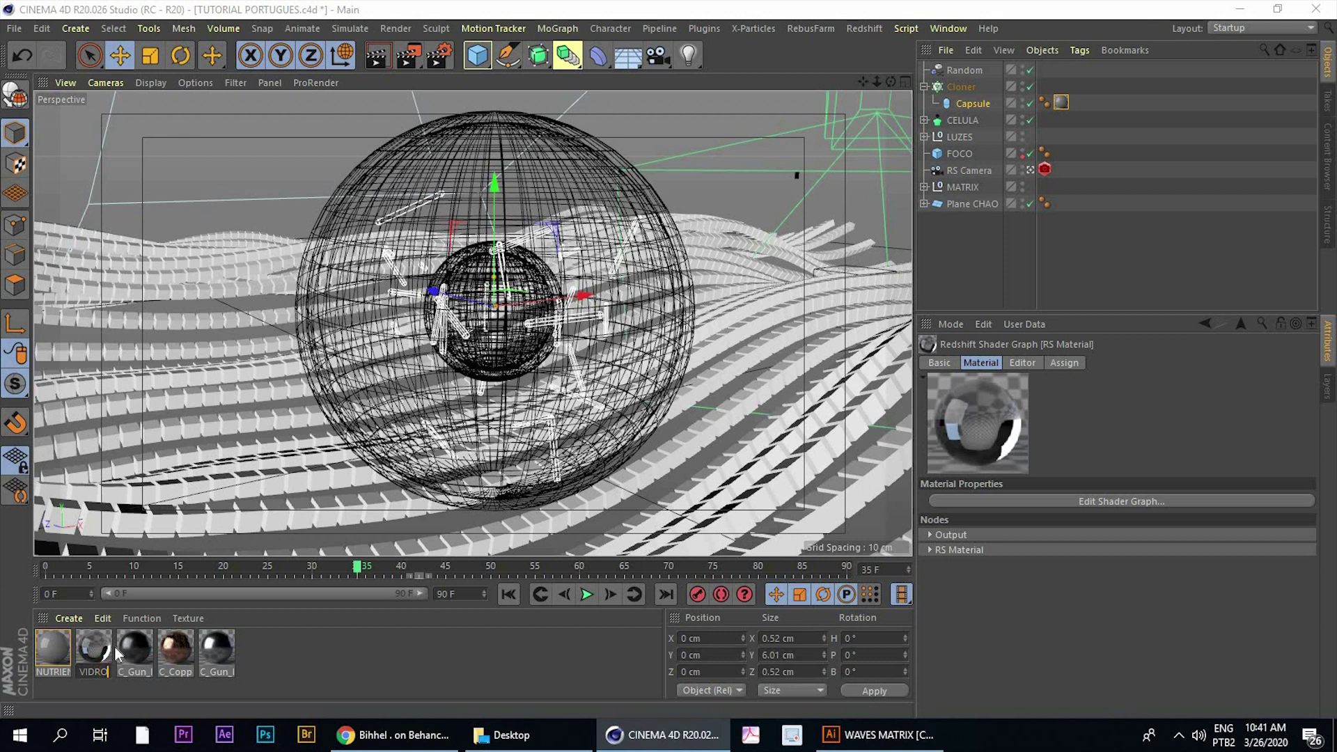
pyautogui.press('Return')
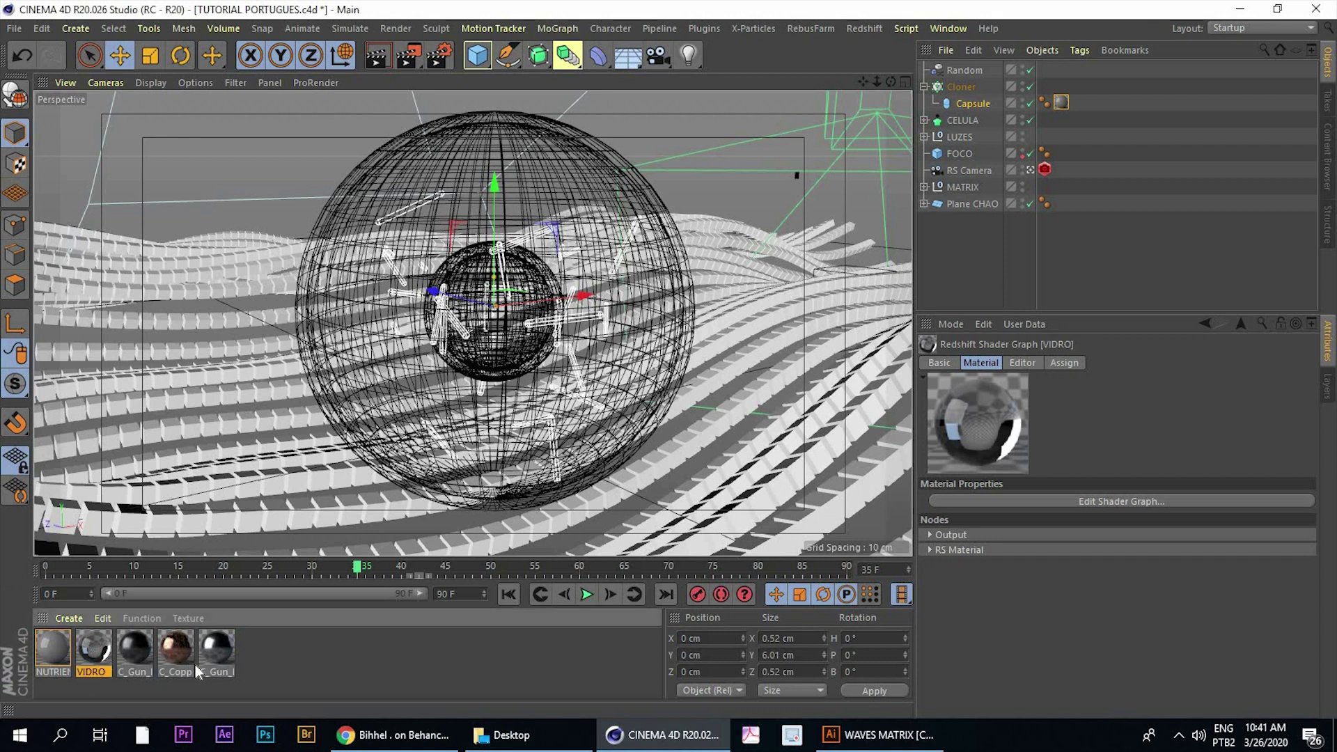
pyautogui.moveTo(262, 679); pyautogui.dragTo(121, 644)
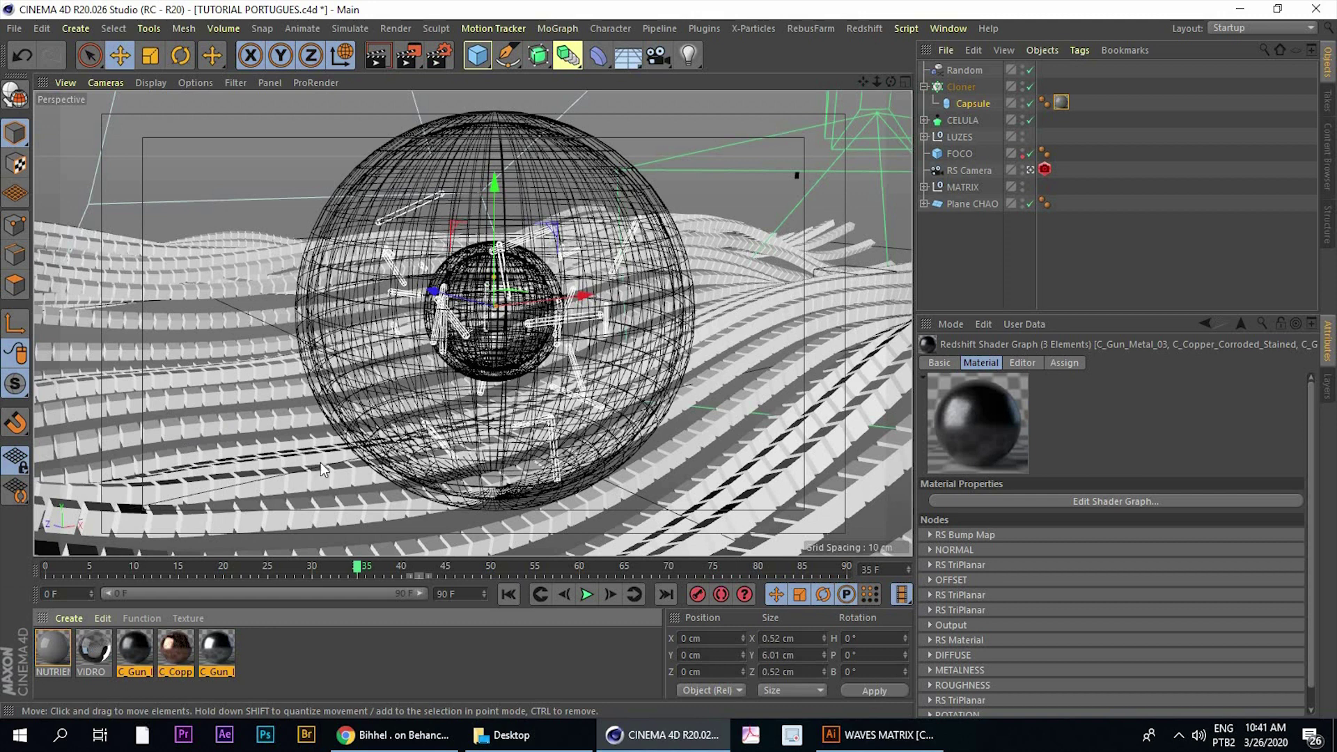
pyautogui.moveTo(374, 280)
pyautogui.keyDown('alt'); pyautogui.mouseDown()
pyautogui.moveTo(367, 322)
pyautogui.moveTo(390, 299)
pyautogui.mouseUp(); pyautogui.keyUp('alt')
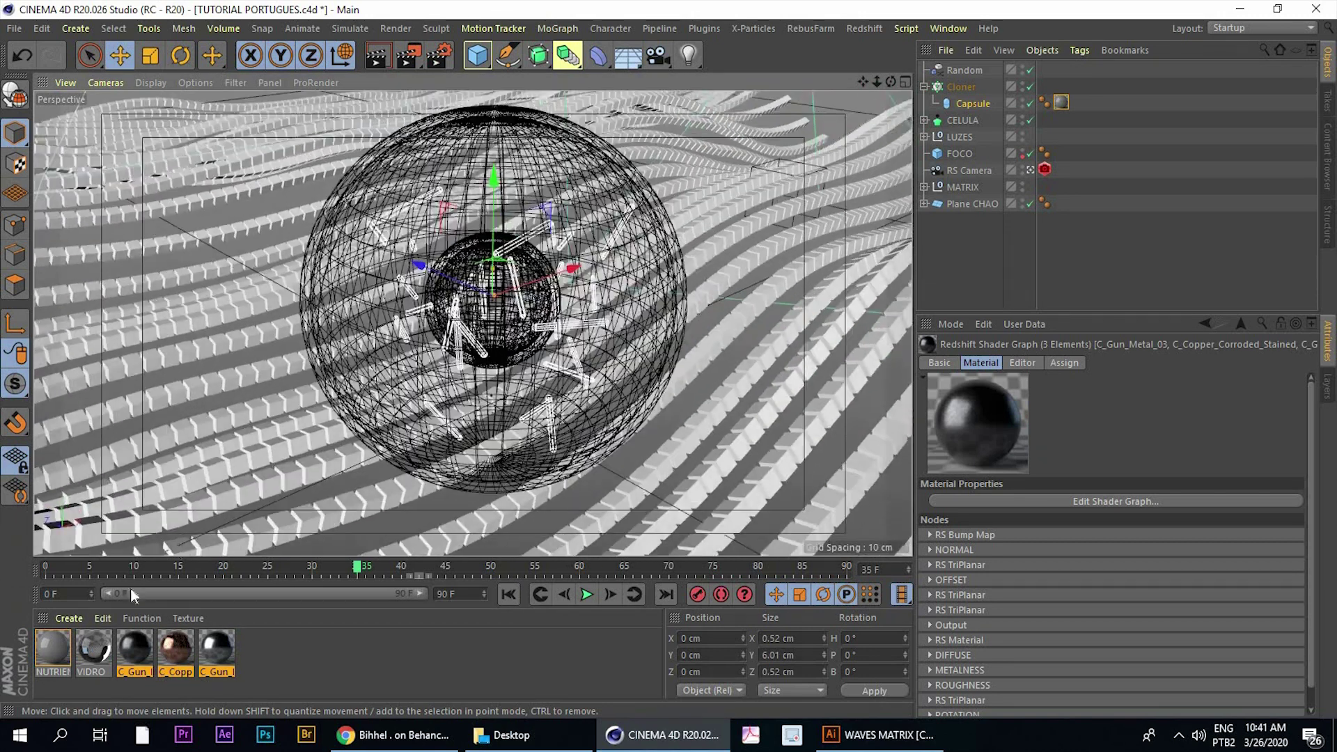
pyautogui.click(66, 661)
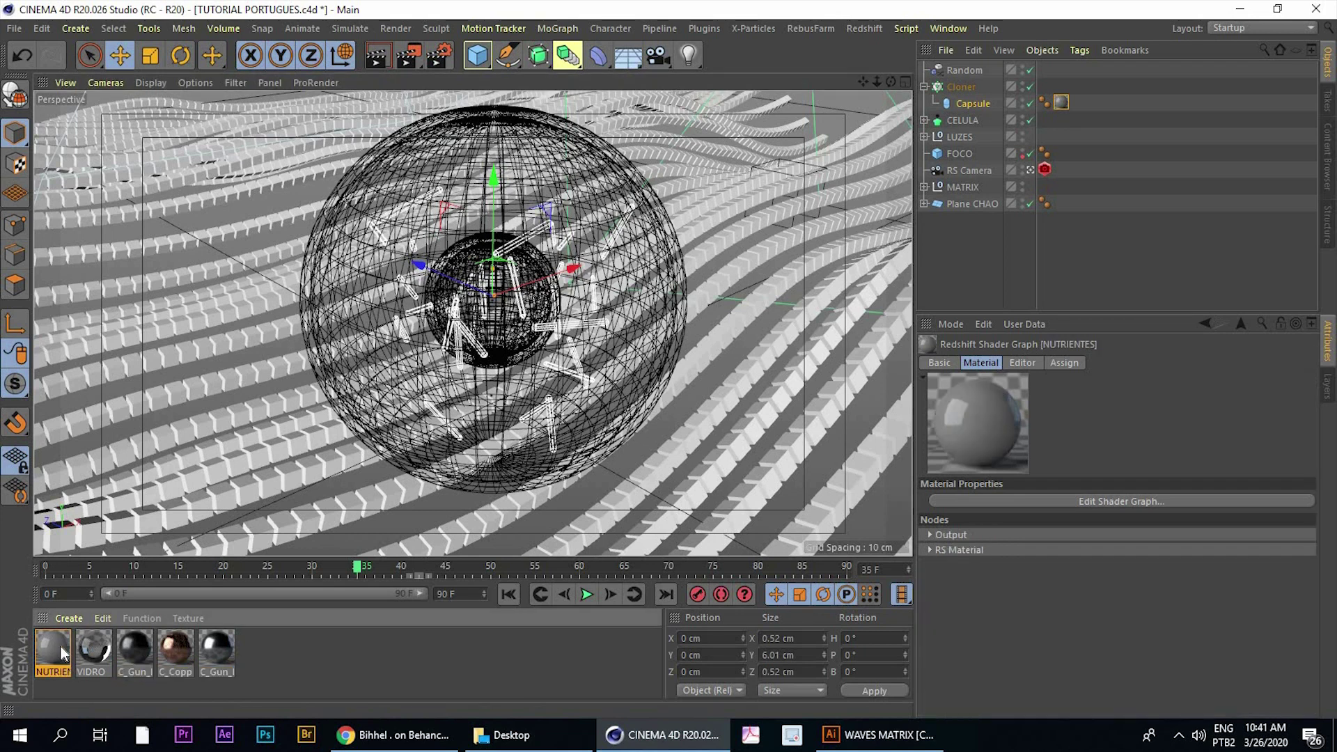
# Reopen the Redshift RenderView and move its window aside
pyautogui.click(864, 28)
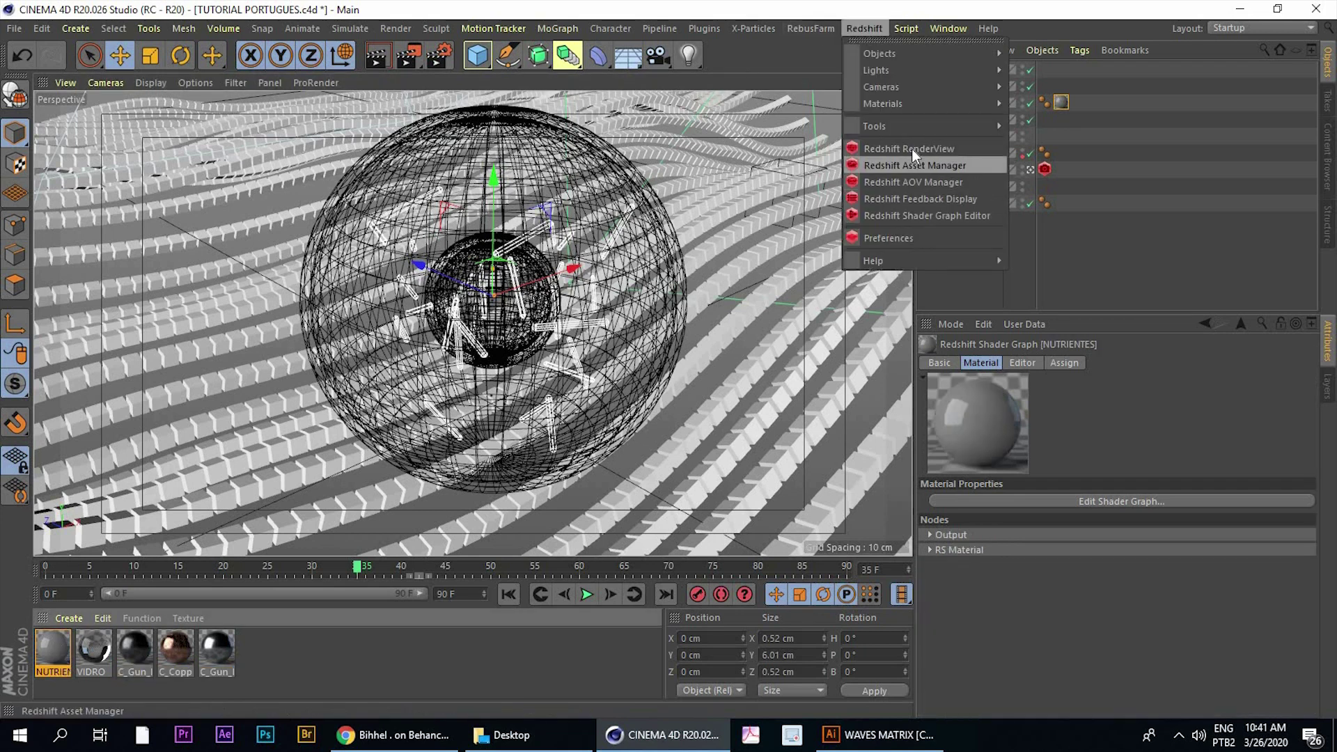
pyautogui.press('Escape')
pyautogui.click(411, 204)
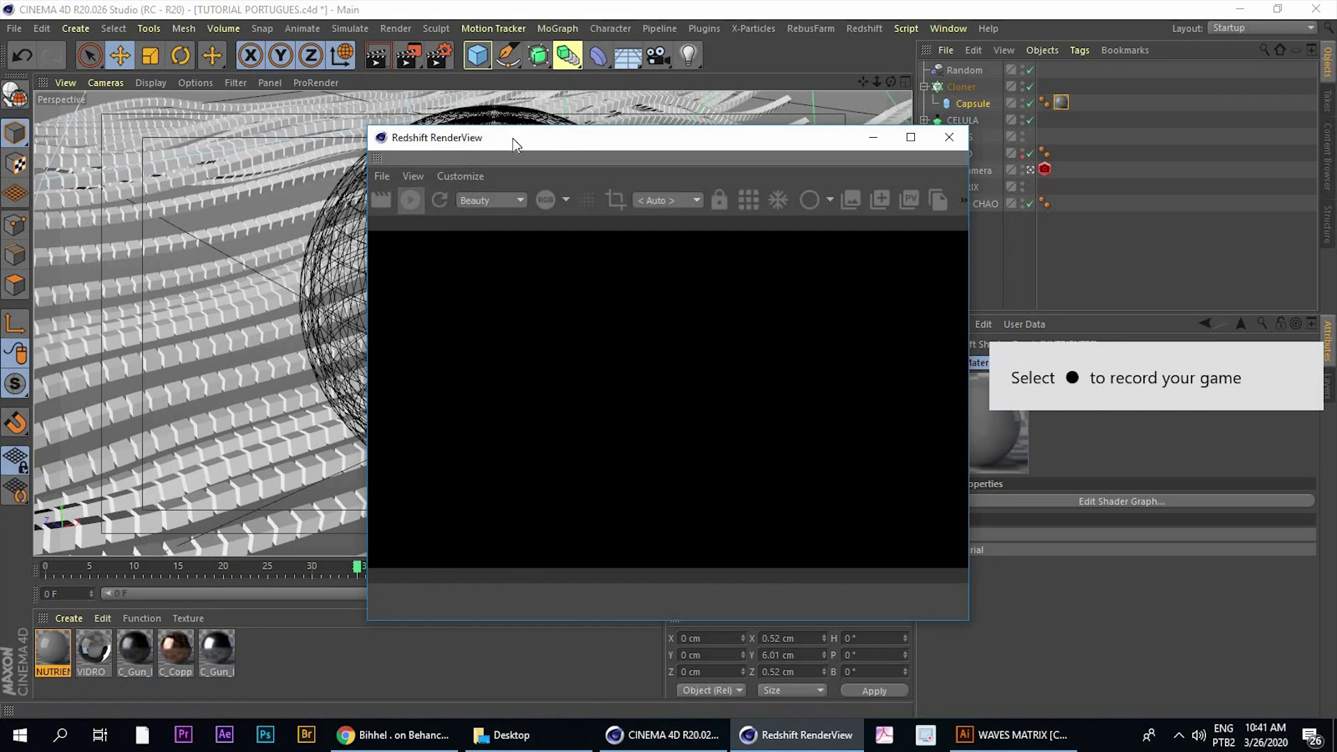
pyautogui.moveTo(618, 145); pyautogui.dragTo(900, 147)
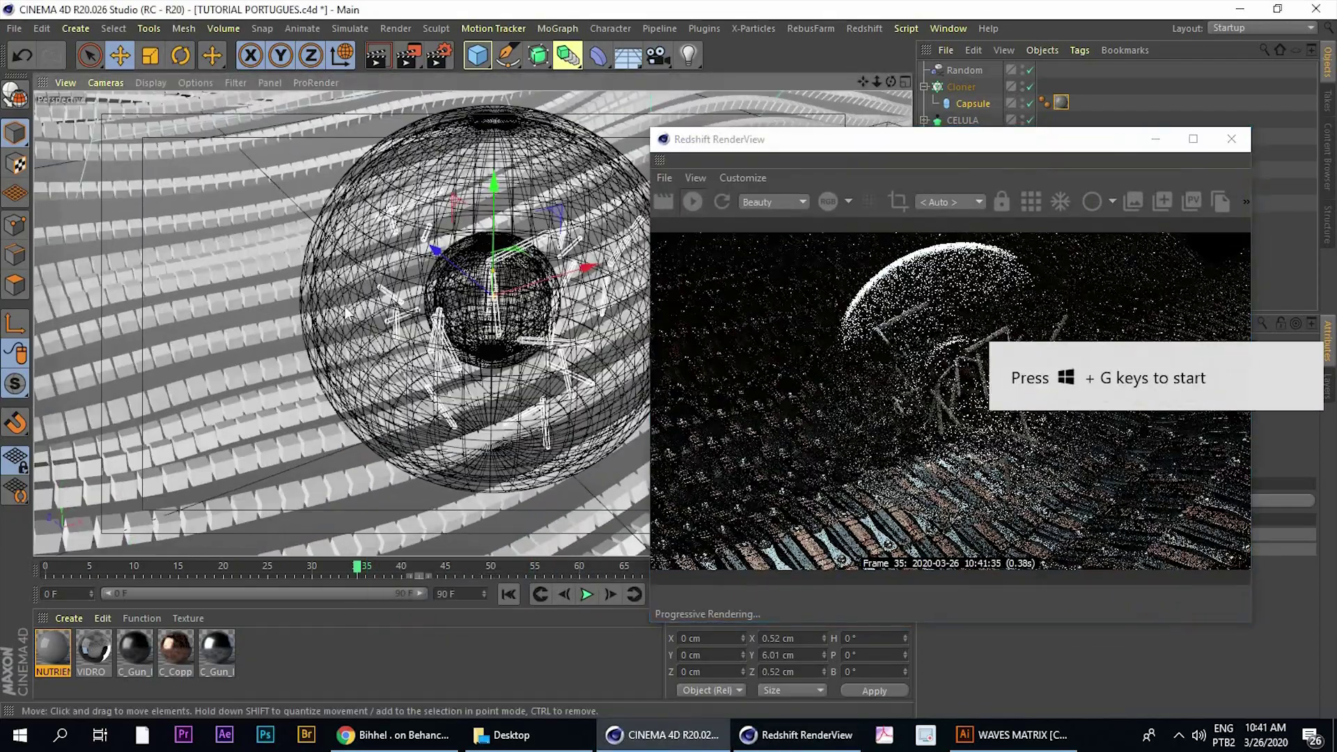
# Orbit around the glass bubble and dolly in so it renders larger
pyautogui.keyDown('alt'); pyautogui.moveTo(346, 314); pyautogui.dragTo(264, 316); pyautogui.keyUp('alt')
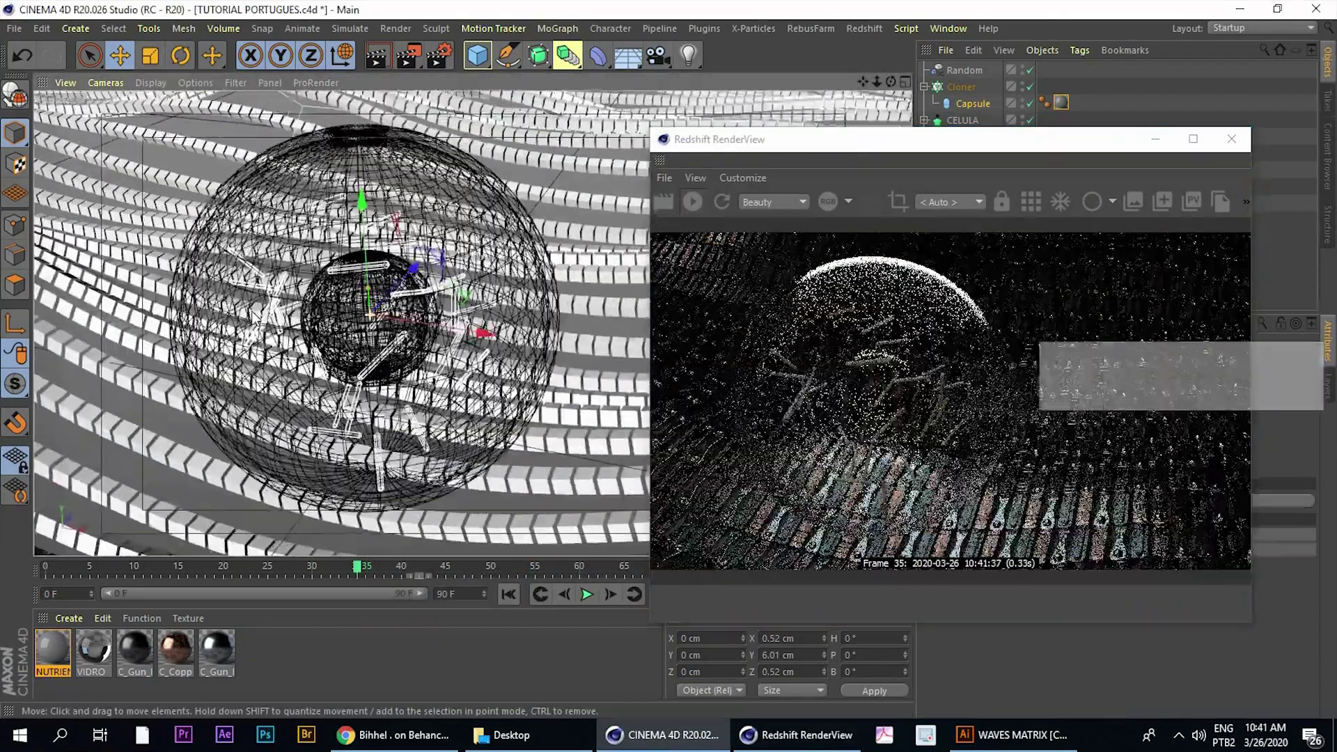
pyautogui.keyDown('alt'); pyautogui.moveTo(487, 418); pyautogui.dragTo(545, 470); pyautogui.keyUp('alt')
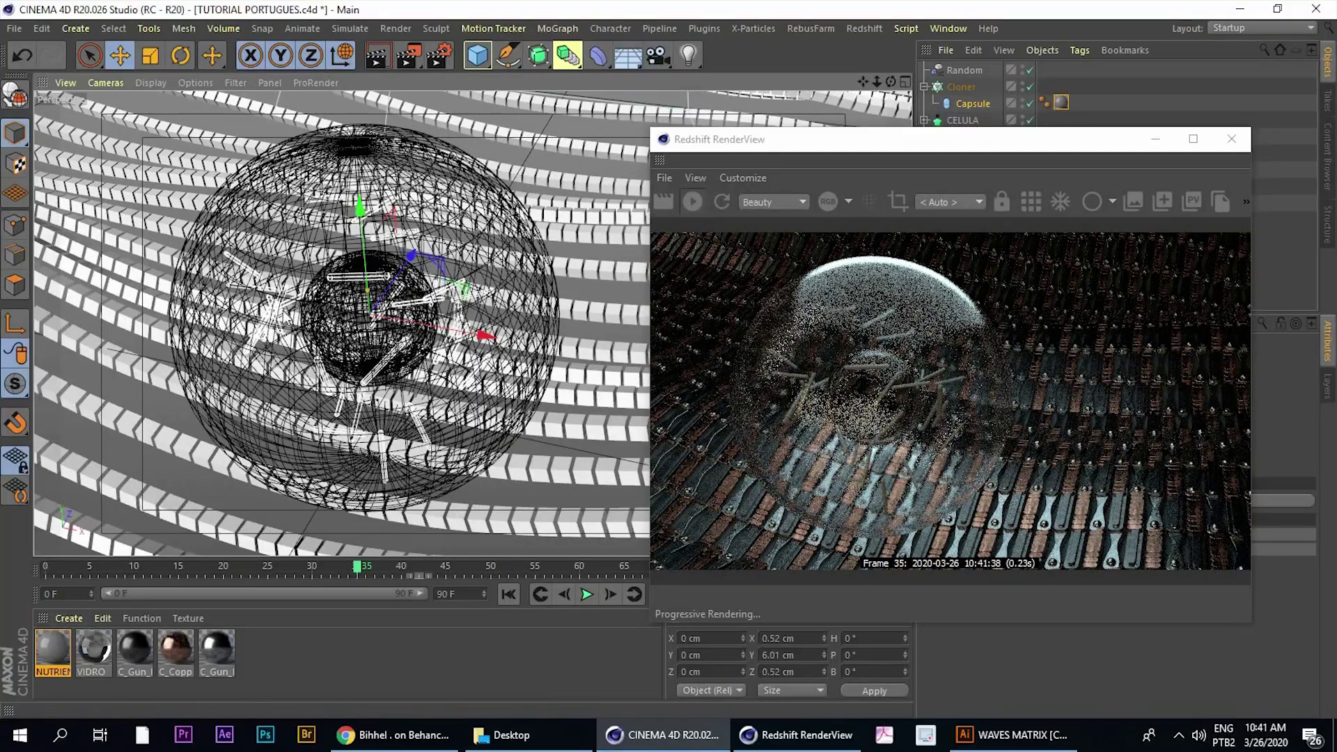
pyautogui.moveTo(487, 328)
pyautogui.keyDown('alt'); pyautogui.mouseDown()
pyautogui.moveTo(660, 339)
pyautogui.moveTo(837, 312)
pyautogui.moveTo(361, 366)
pyautogui.mouseUp(); pyautogui.keyUp('alt')
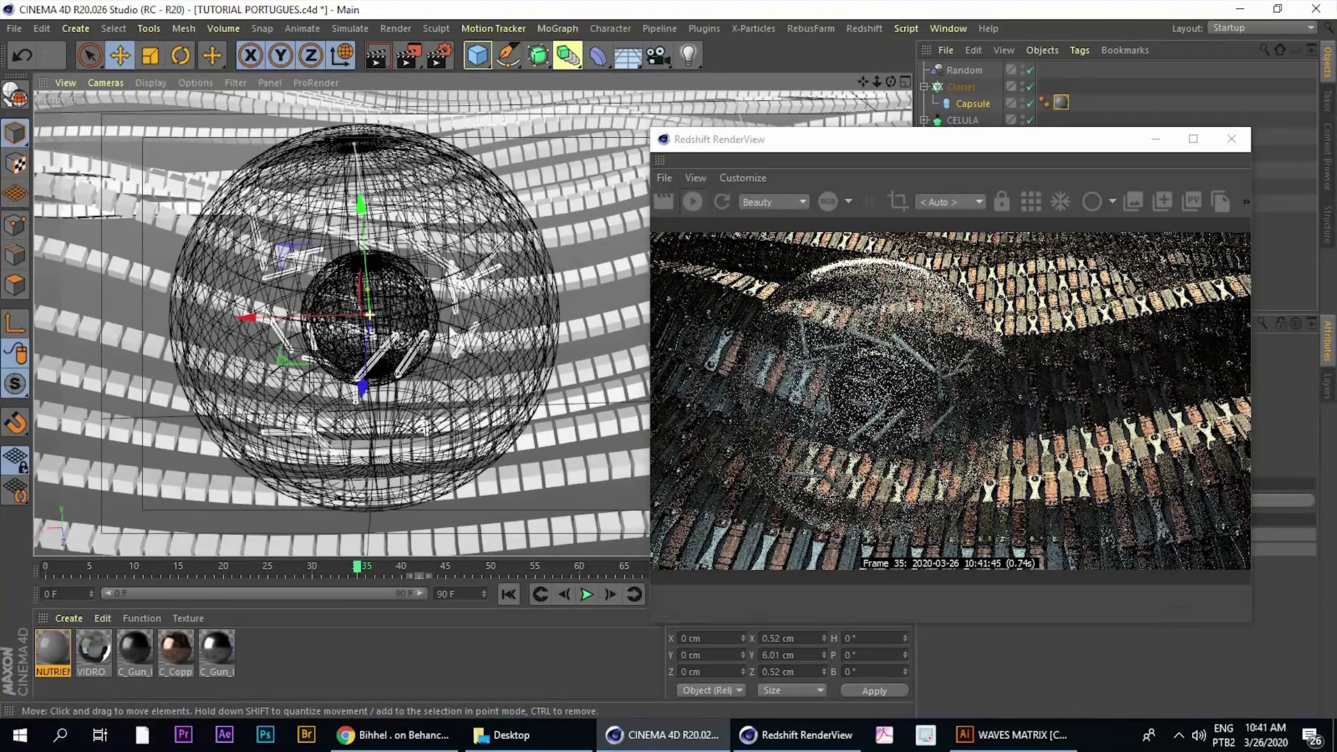
pyautogui.scroll(2, 361, 365)
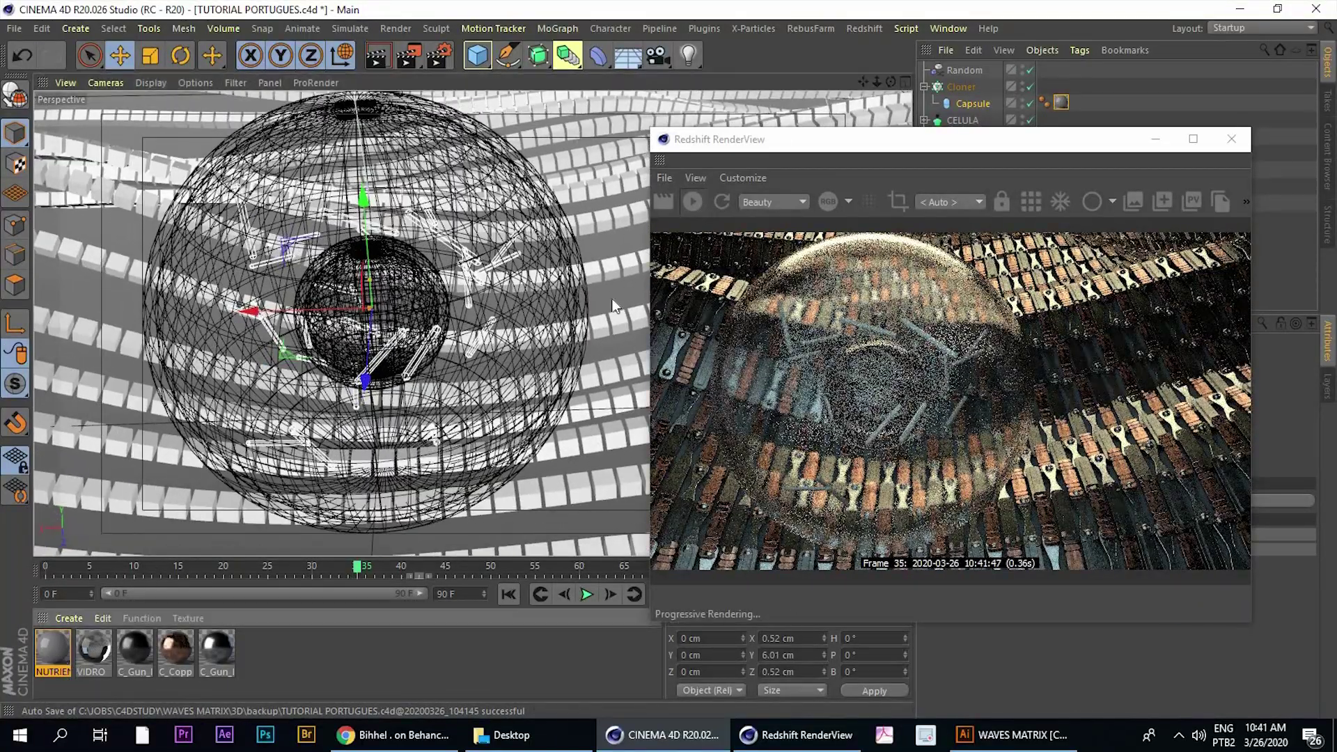
# Set the NUTRIENTES diffuse colour to a light grey at 85% value
pyautogui.click(42, 669)
pyautogui.doubleClick(41, 668)
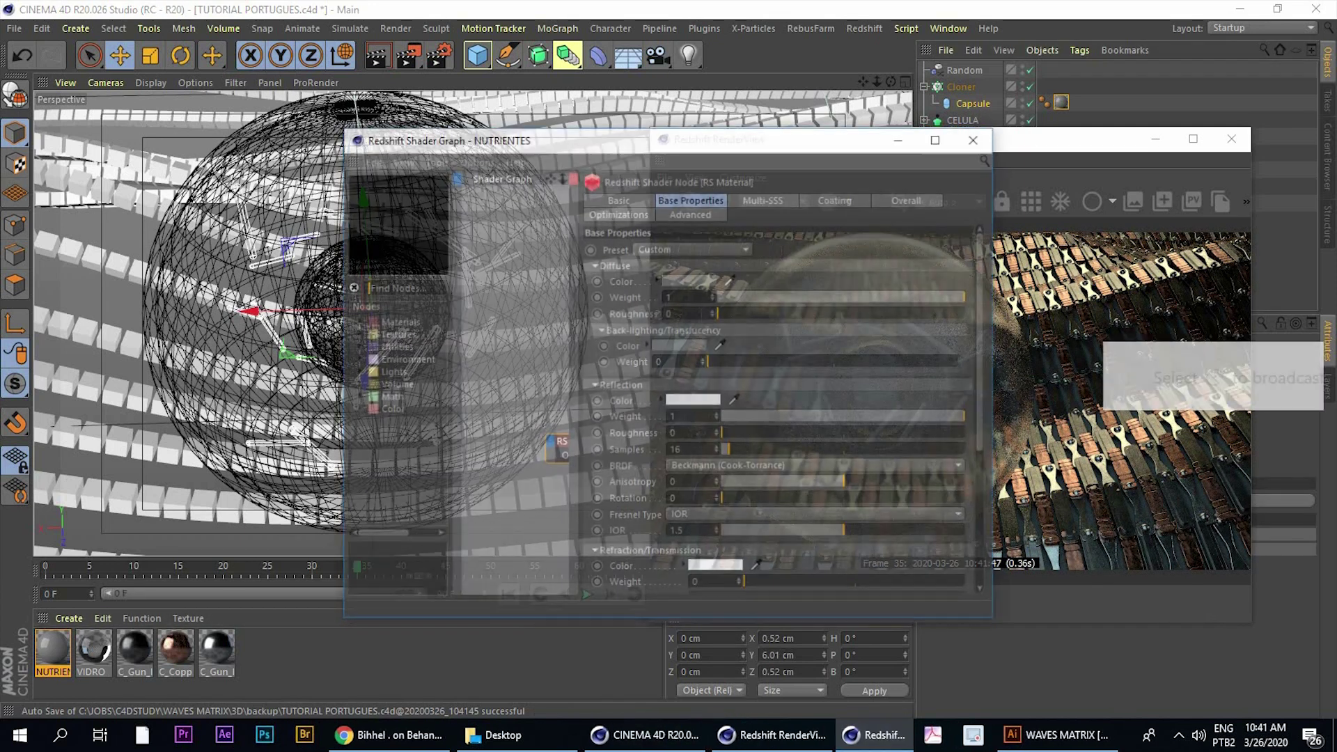
pyautogui.click(690, 281)
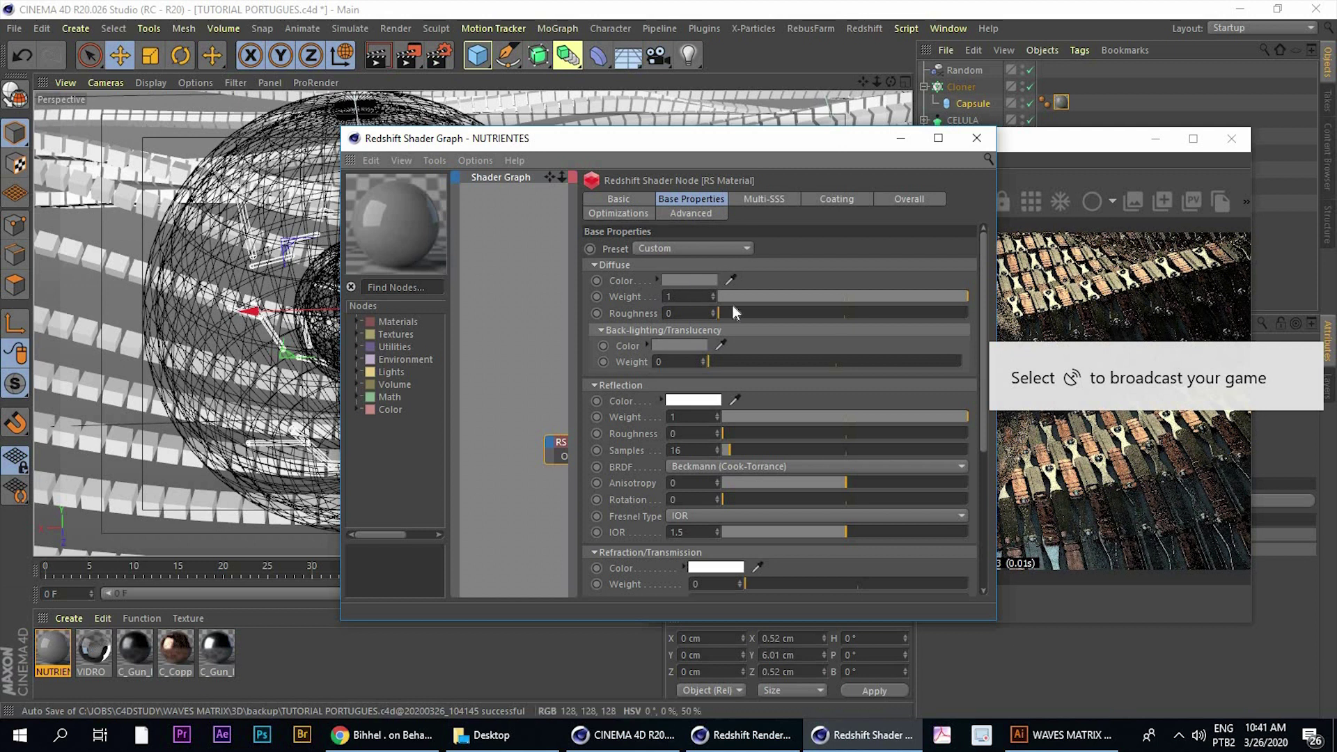
pyautogui.click(840, 317)
pyautogui.moveTo(831, 318); pyautogui.dragTo(817, 320)
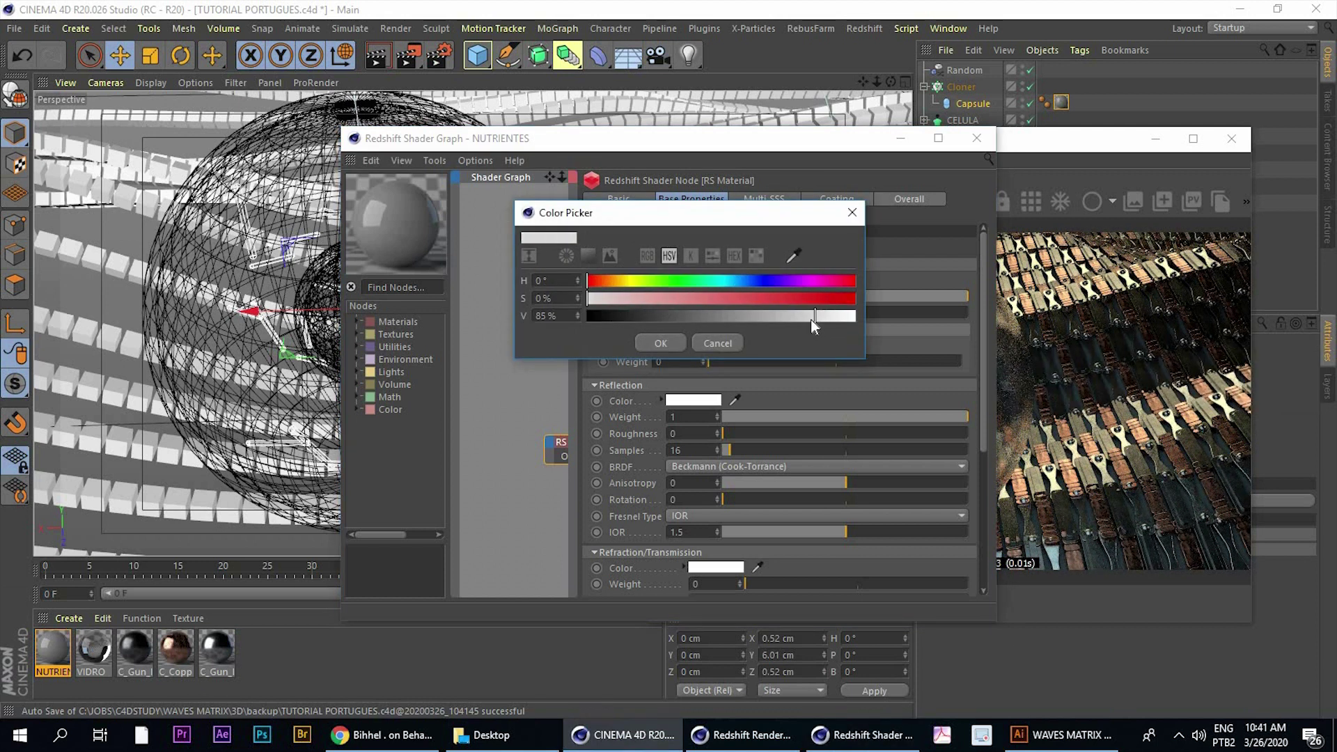
pyautogui.click(660, 343)
# Move the Shader Graph aside and bring the render view to the front
pyautogui.moveTo(675, 141); pyautogui.dragTo(665, 140)
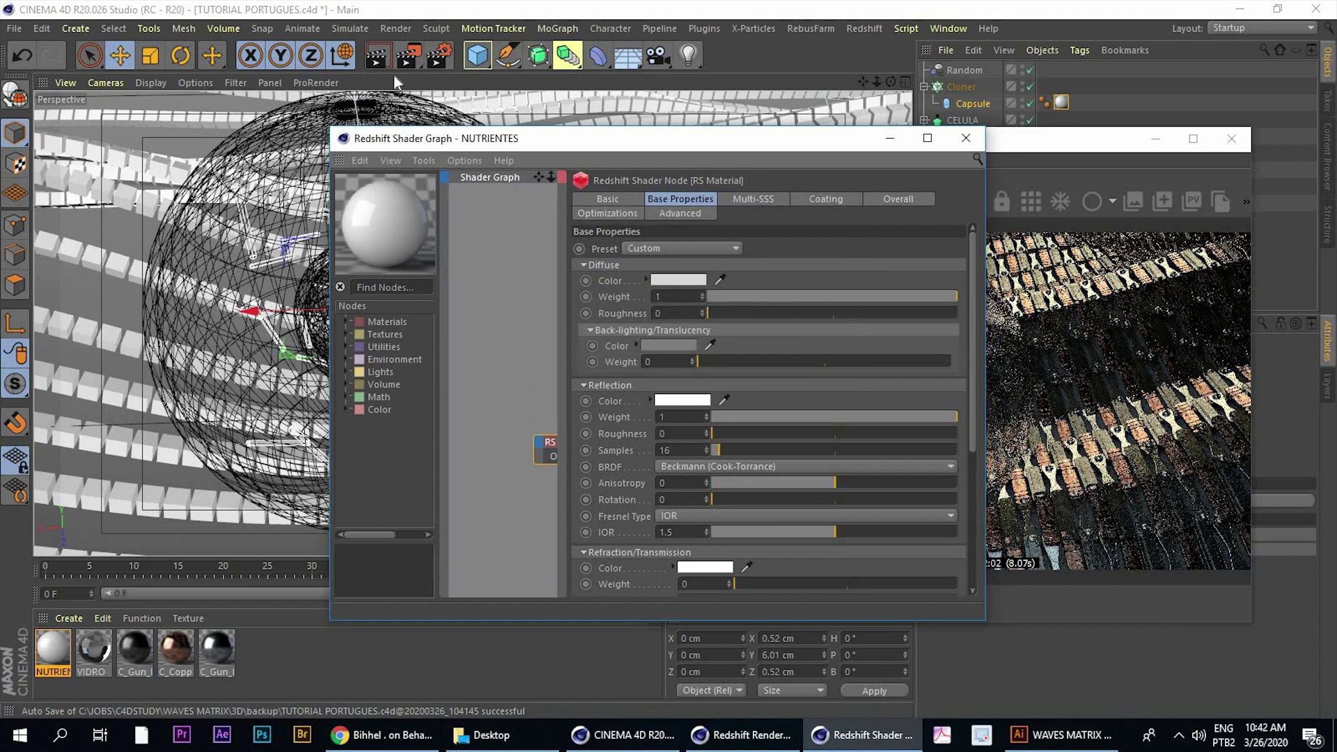
pyautogui.moveTo(394, 75); pyautogui.dragTo(421, 57)
pyautogui.click(920, 369)
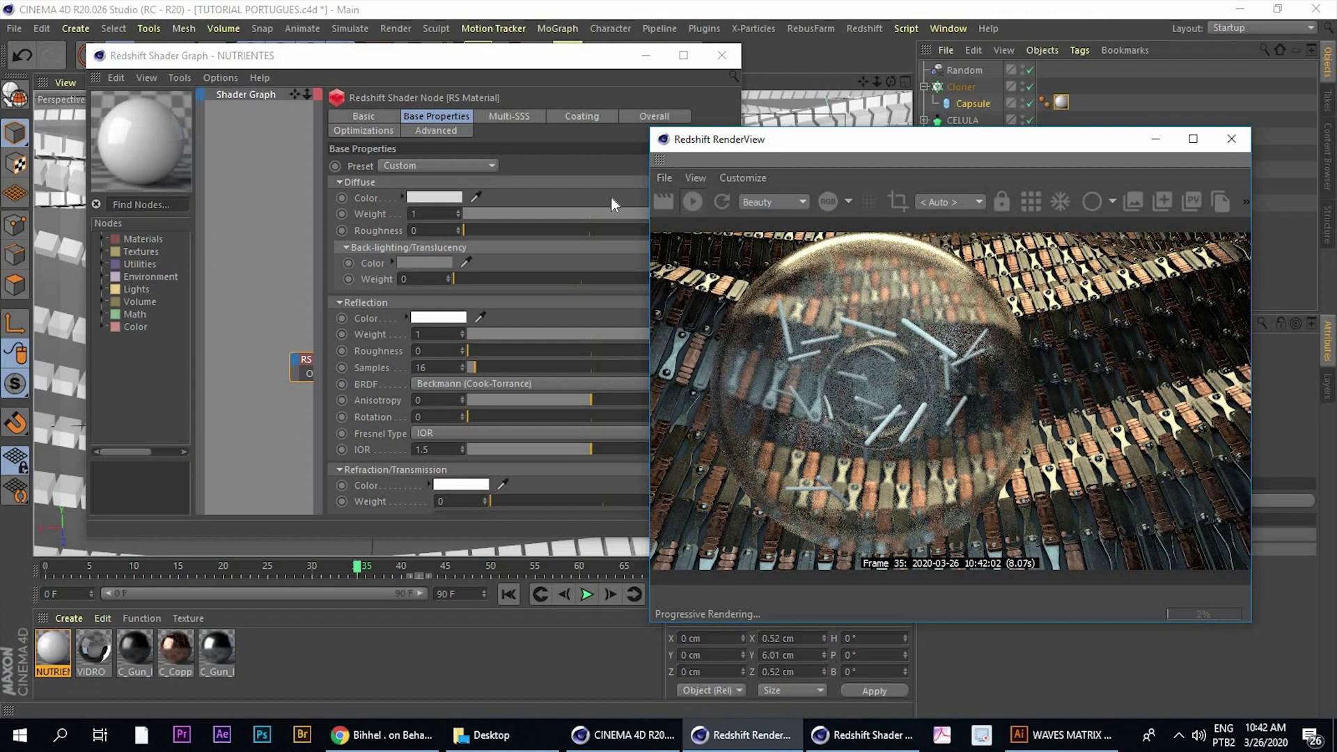
# Set the NUTRIENTES emission colour to pure white, V at 100%, in the Overall settings
pyautogui.click(509, 116)
pyautogui.click(436, 130)
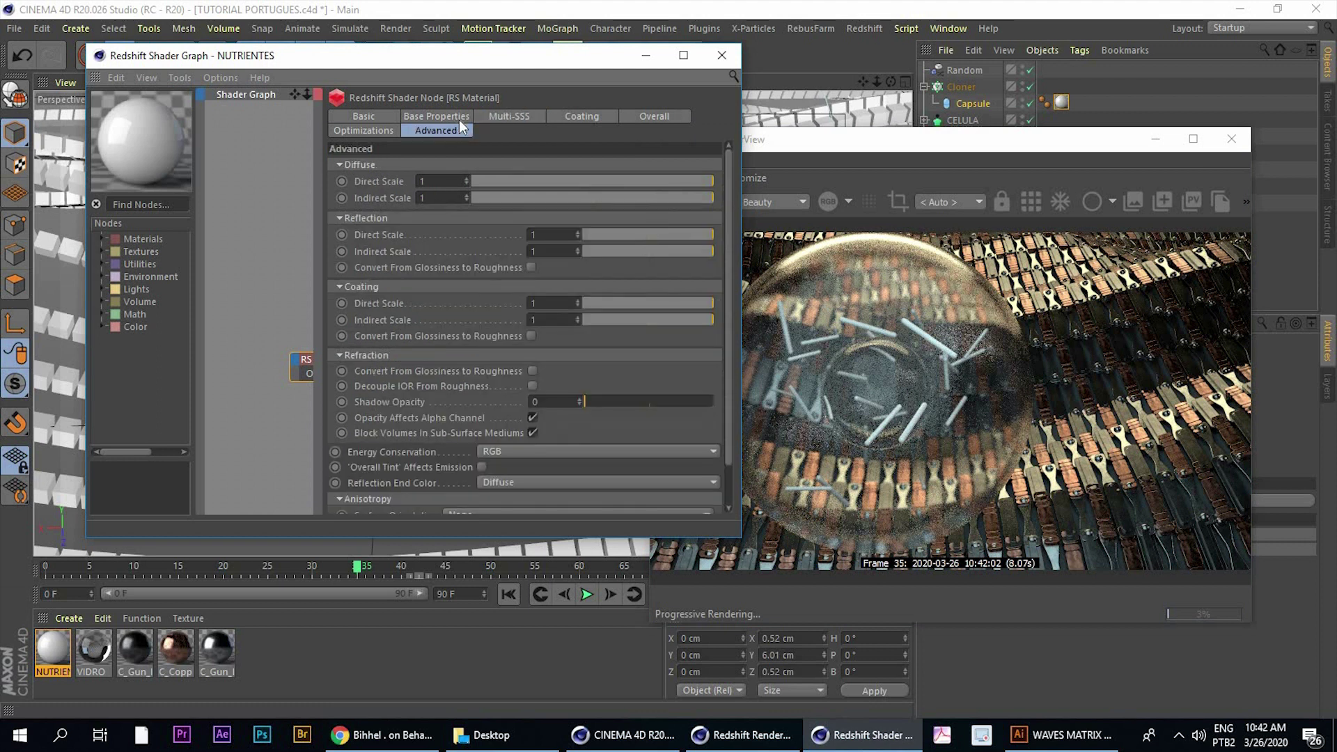
pyautogui.click(503, 118)
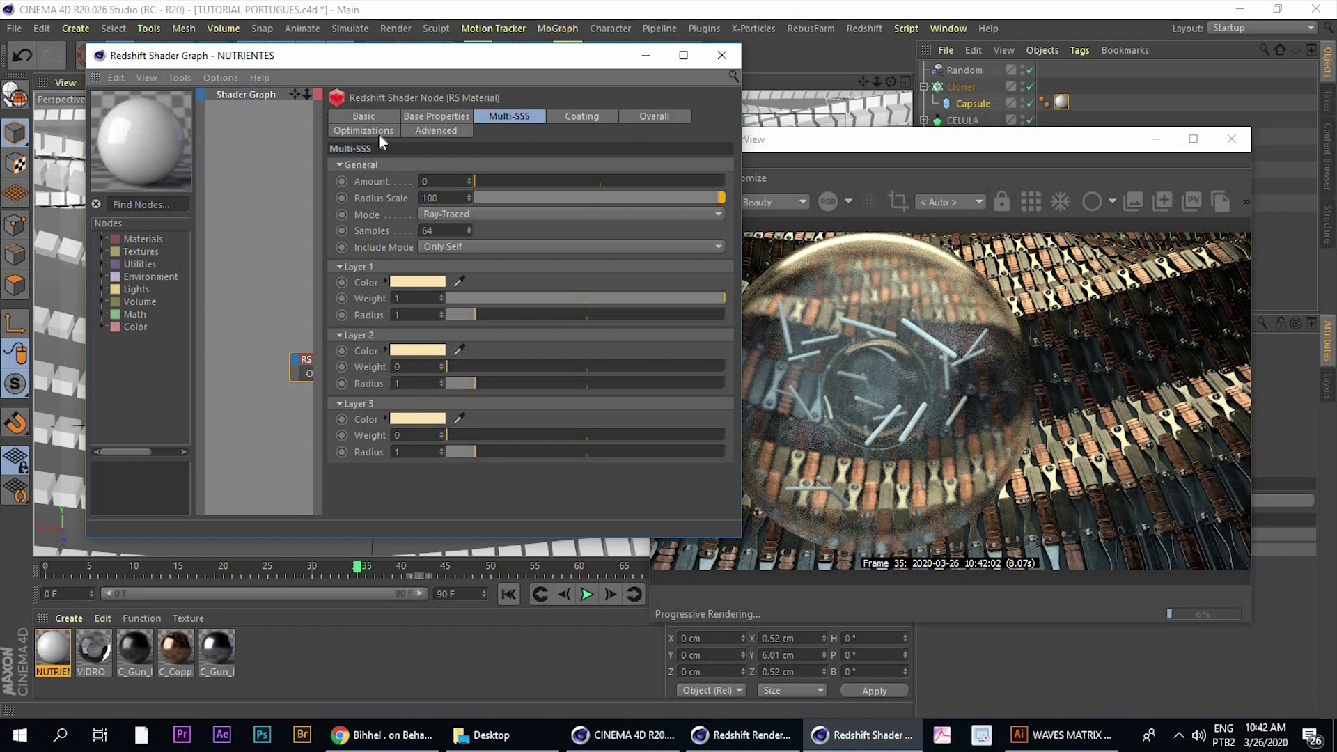
pyautogui.click(645, 115)
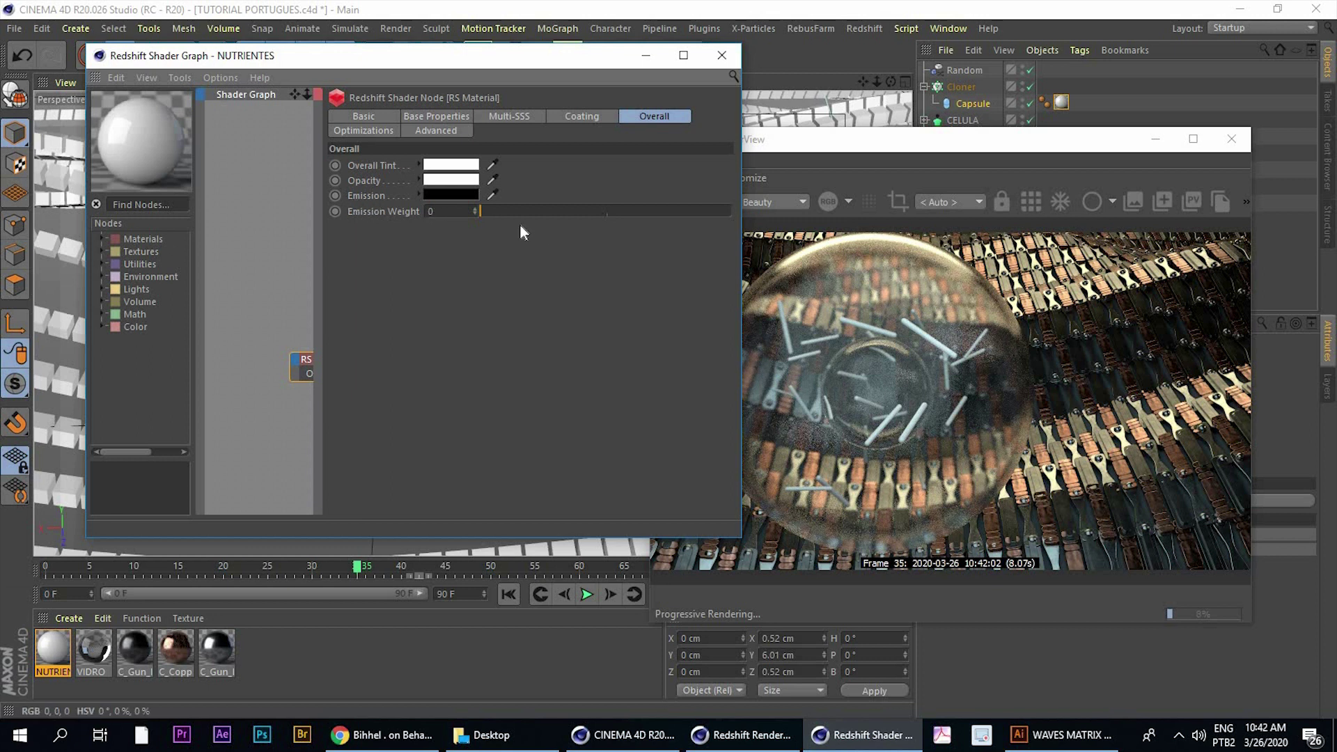
pyautogui.click(450, 194)
pyautogui.moveTo(442, 232); pyautogui.dragTo(574, 232)
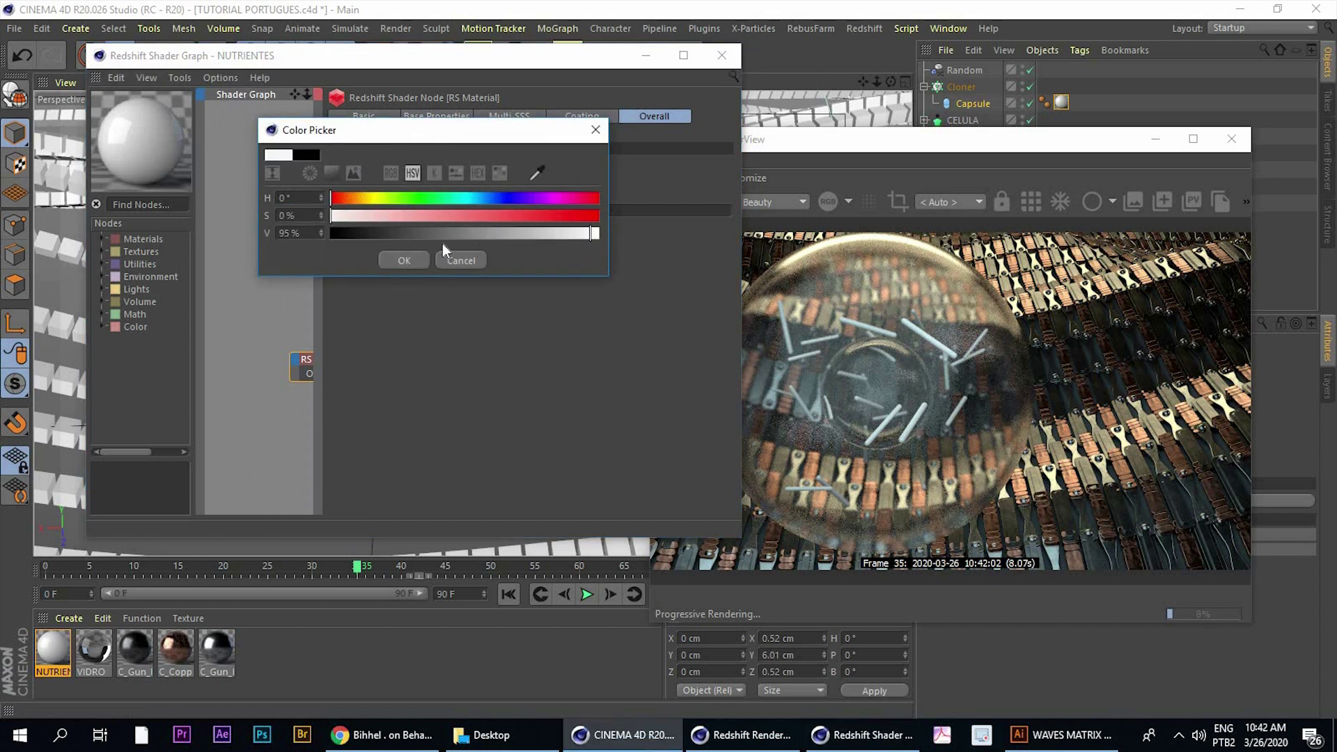
# Confirm the white emission, test emission weights 0.5 and 0.3, then undo
pyautogui.click(402, 261)
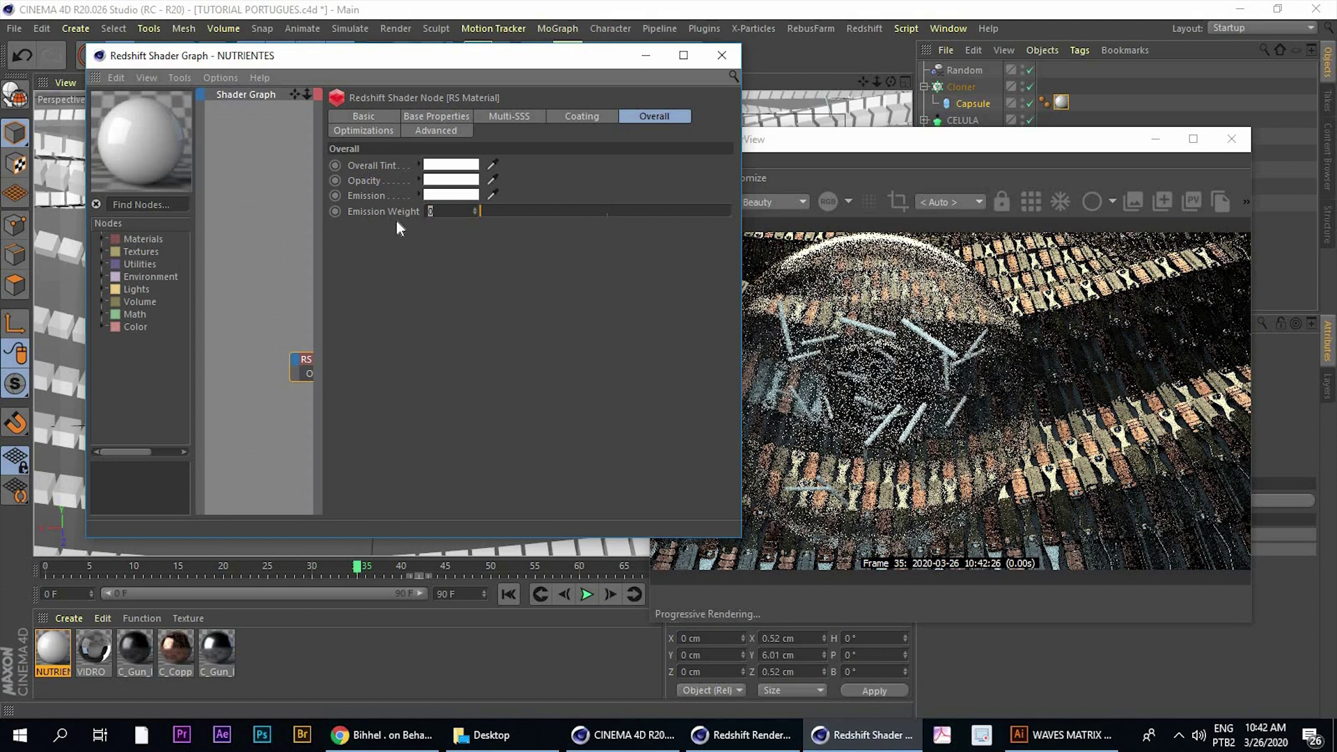
pyautogui.write('0.5')
pyautogui.press('Return')
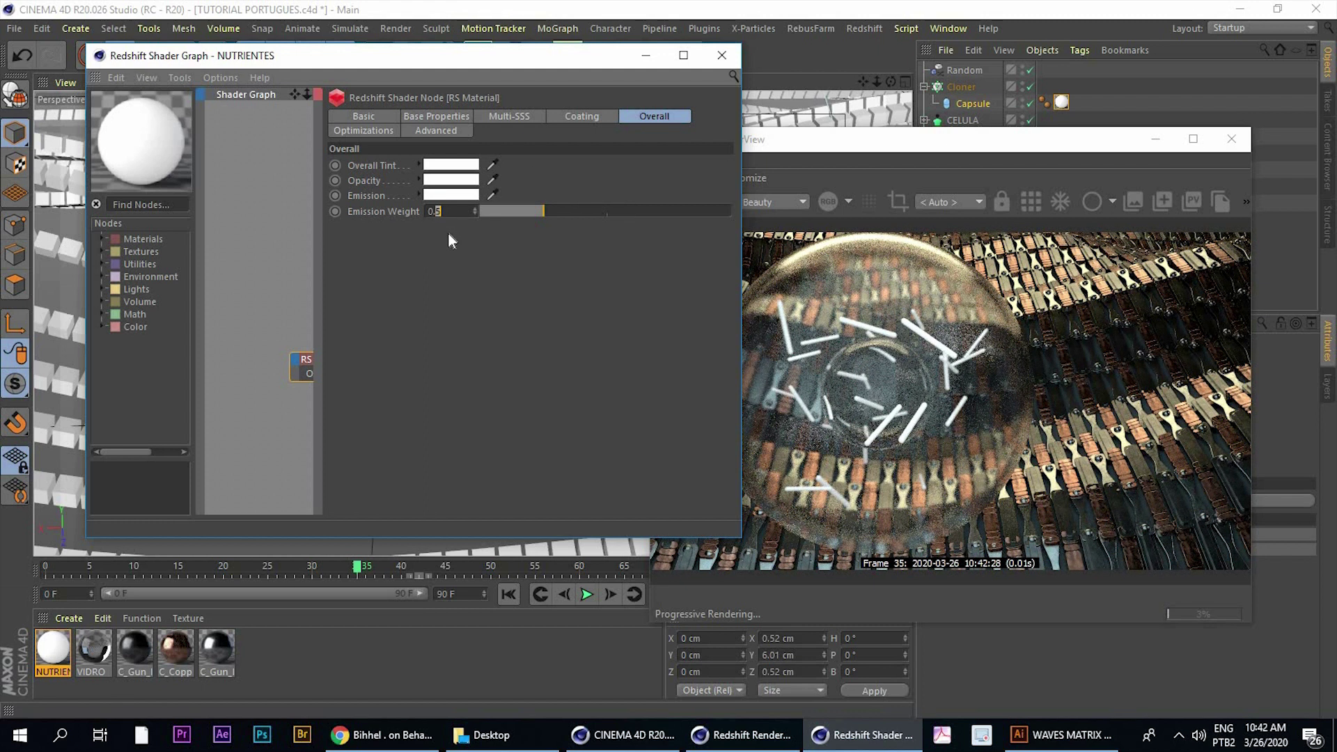
pyautogui.write('3')
pyautogui.press('Return')
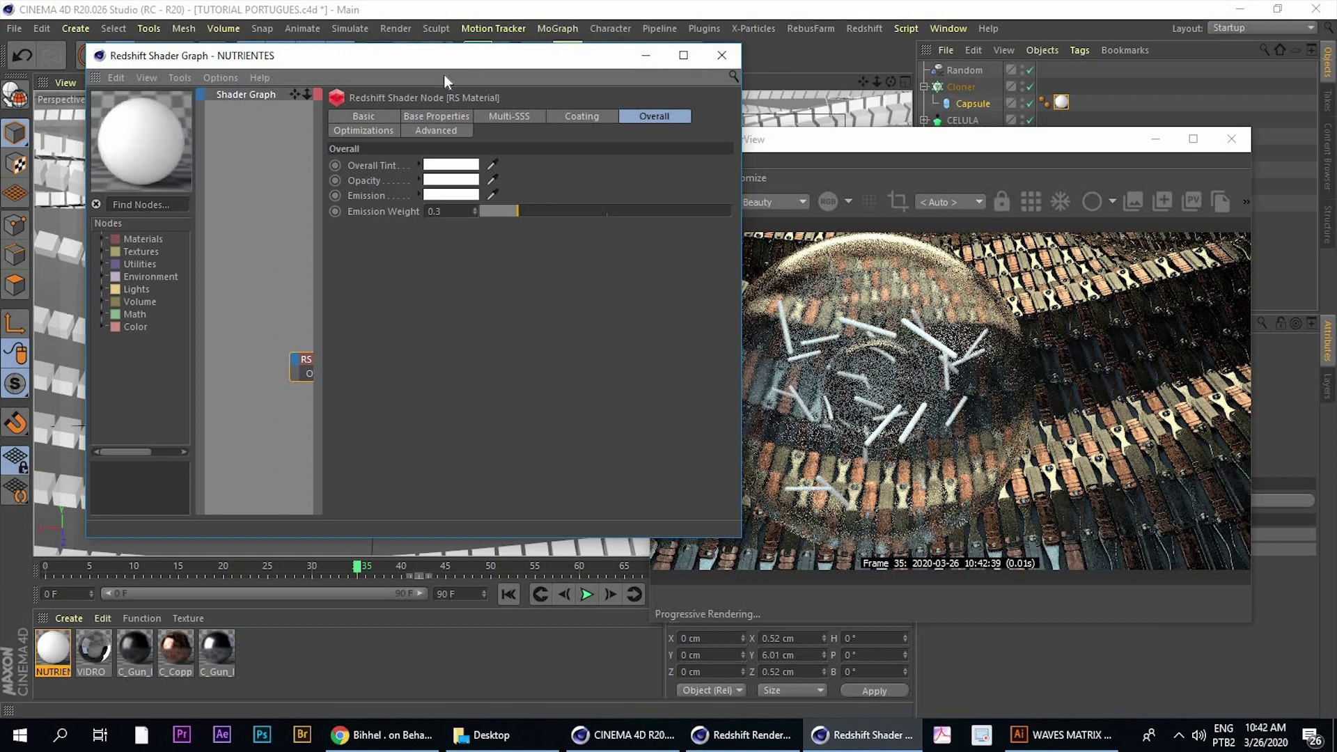
pyautogui.moveTo(489, 60)
pyautogui.mouseDown()
pyautogui.moveTo(461, 80)
pyautogui.moveTo(479, 93)
pyautogui.moveTo(465, 57)
pyautogui.mouseUp()
pyautogui.hotkey('ctrl', 'z')
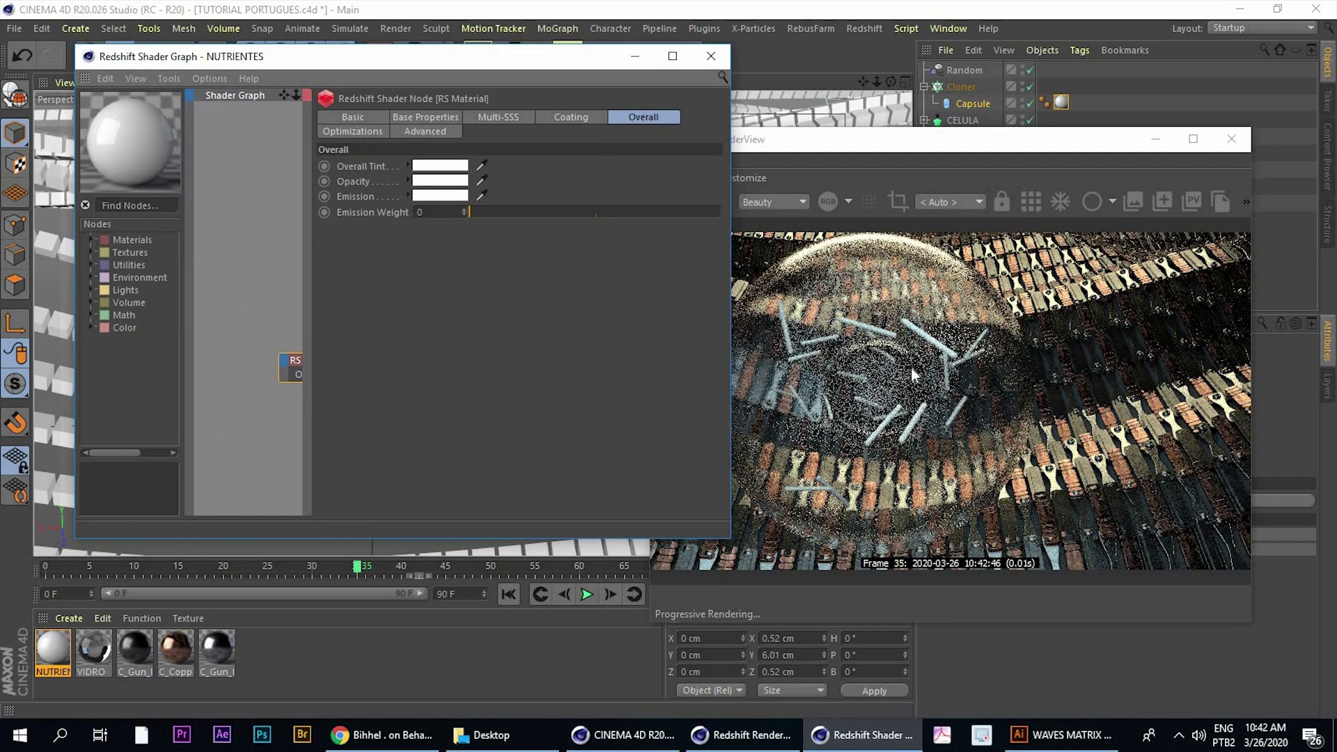
# Try emission weights 0.2, 0.25 and 10 while checking the render
pyautogui.click(457, 209)
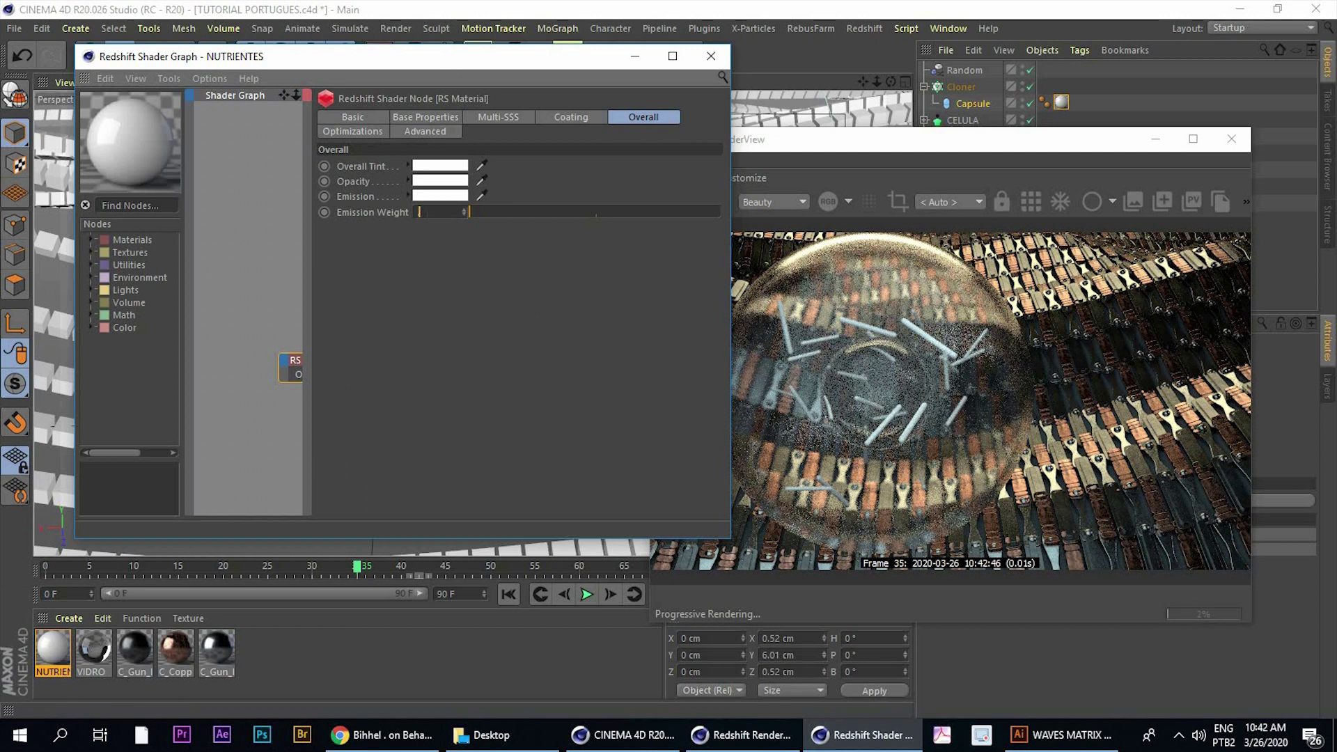
pyautogui.write('0.2')
pyautogui.press('Return')
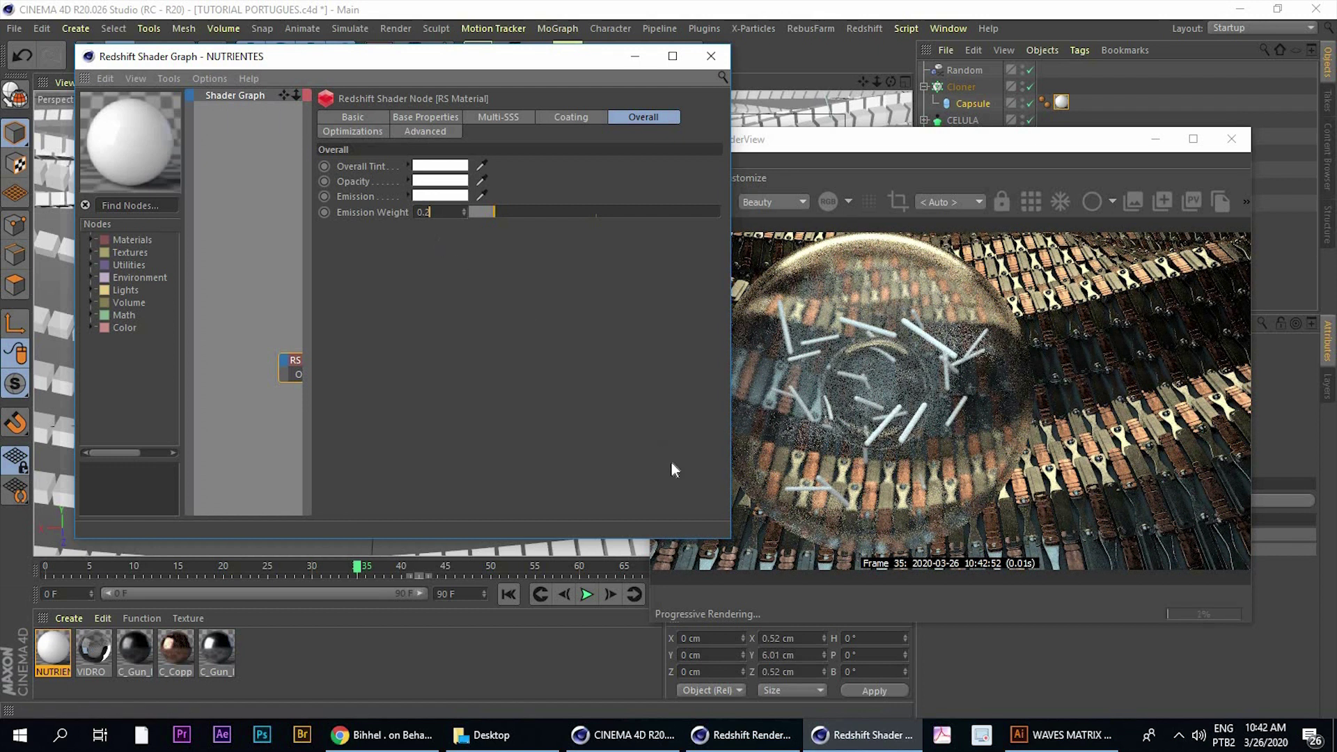
pyautogui.write('5')
pyautogui.press('Return')
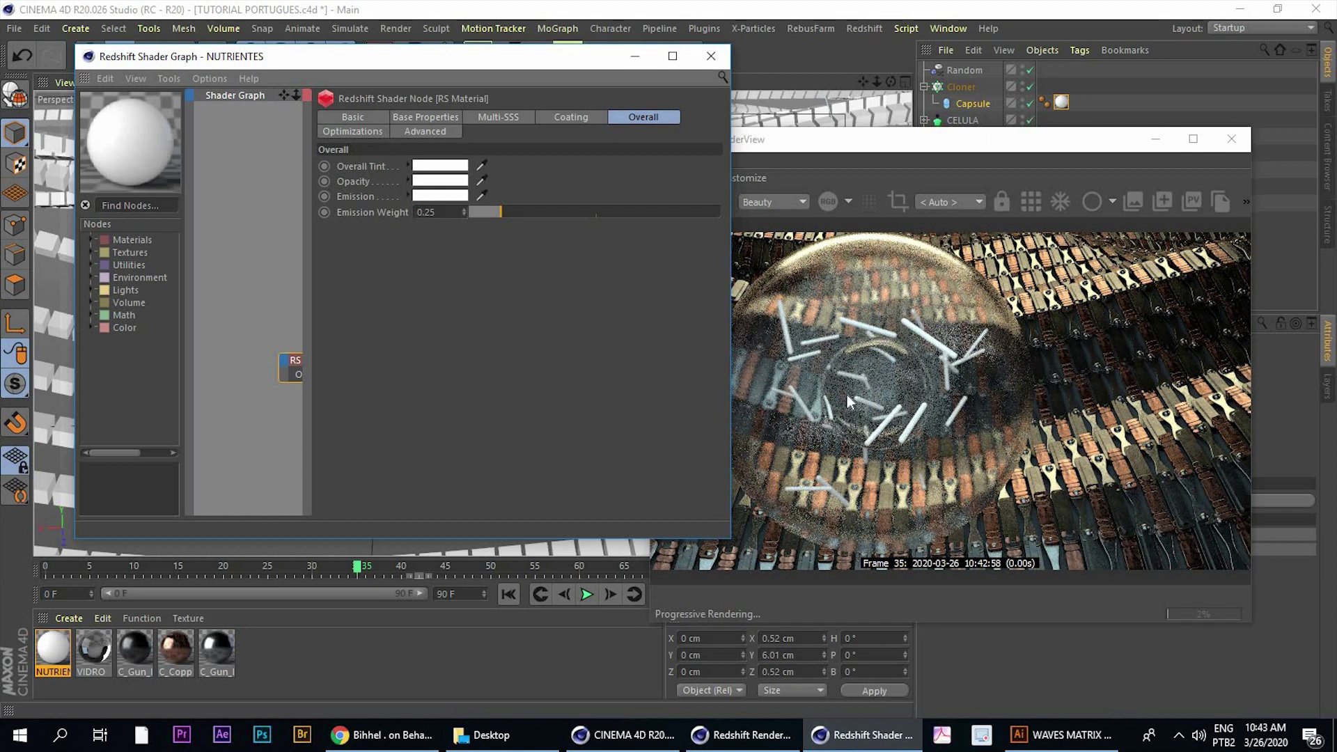
pyautogui.click(951, 256)
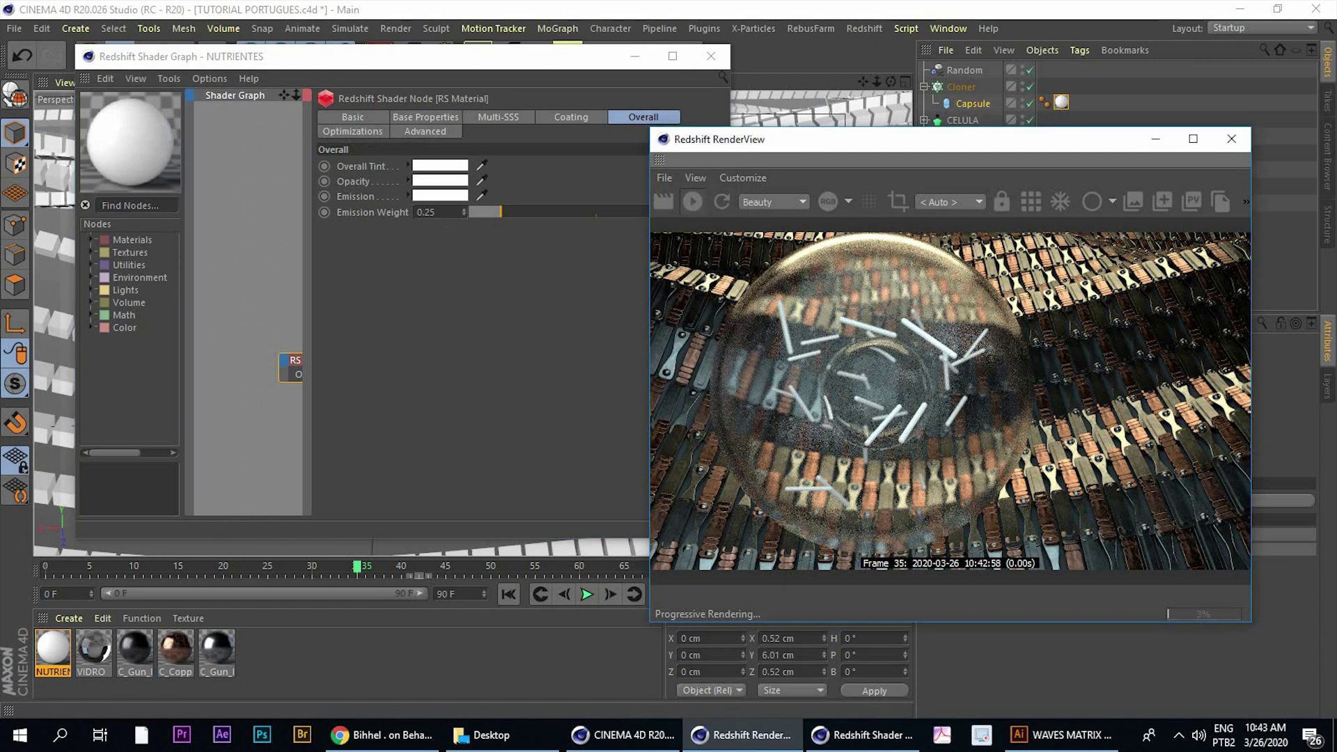
pyautogui.click(581, 297)
pyautogui.write('10')
pyautogui.press('Return')
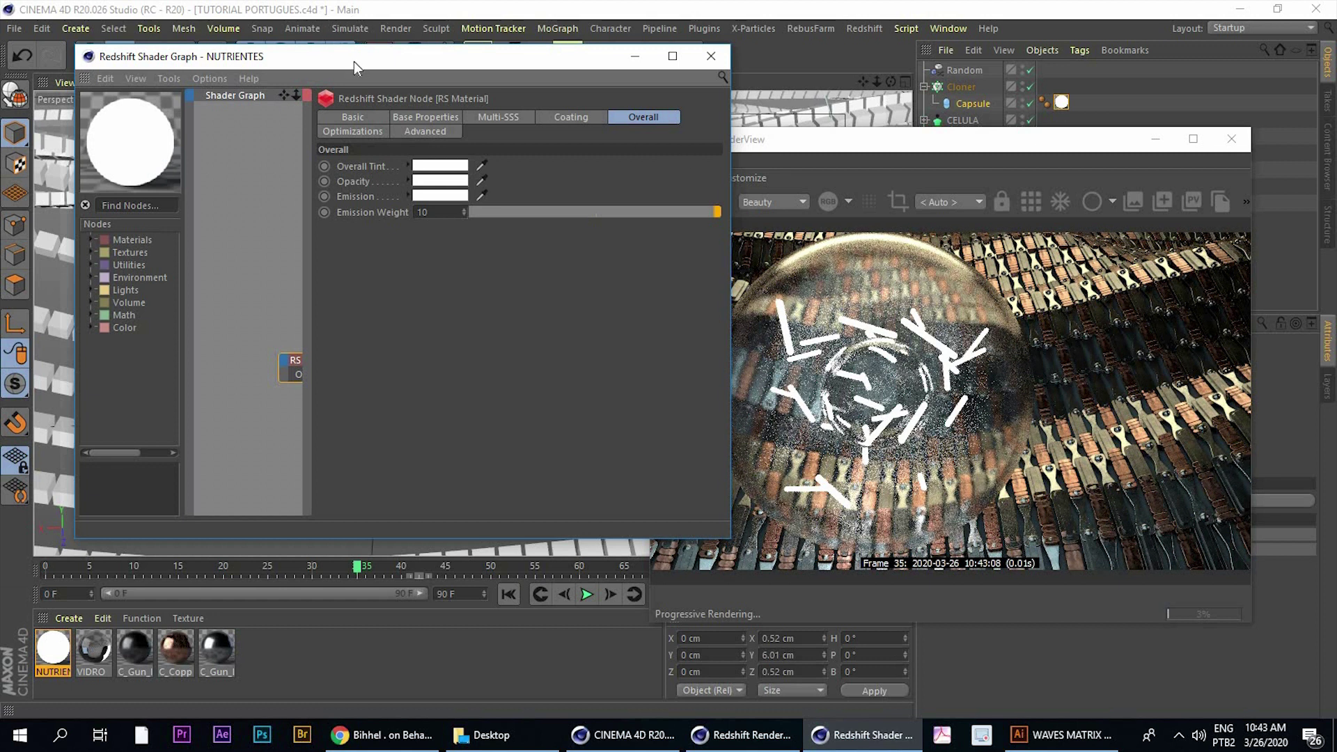
# Set the final NUTRIENTES emission weight to 0.25
pyautogui.moveTo(354, 61); pyautogui.dragTo(348, 61)
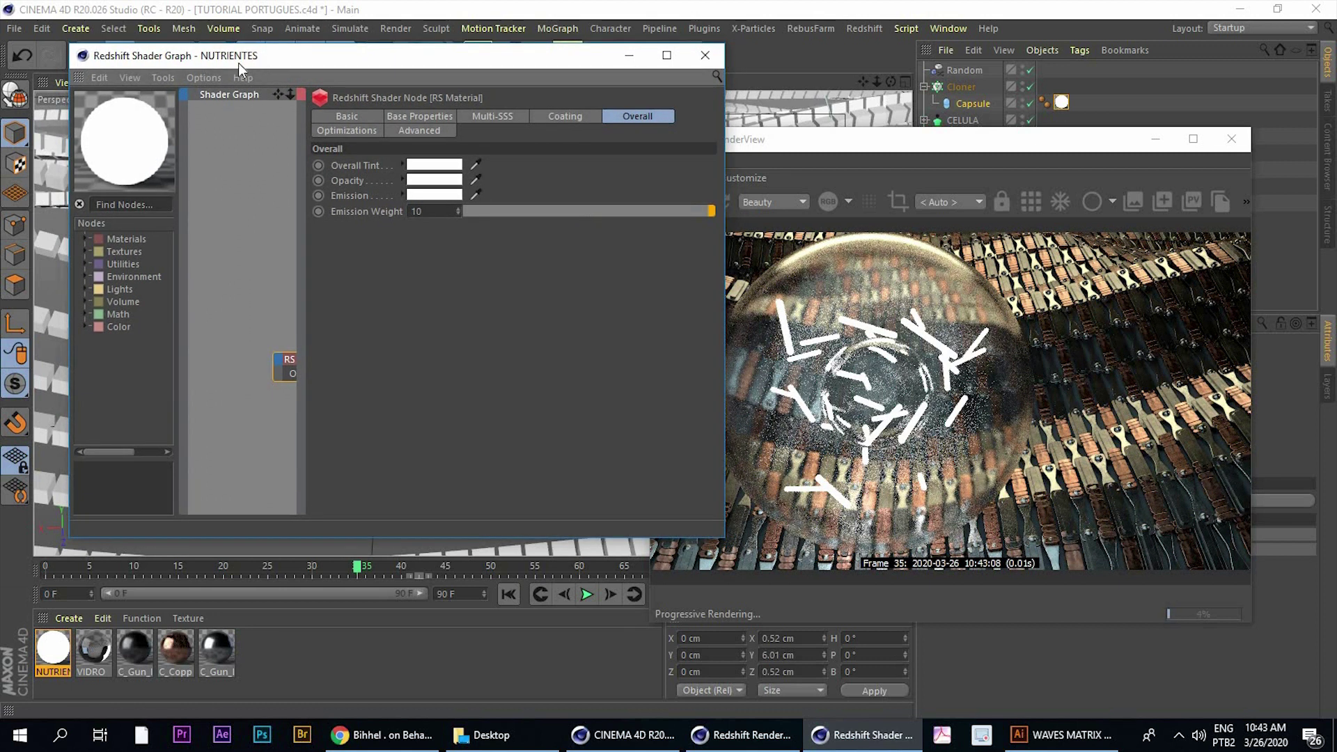
pyautogui.moveTo(238, 62); pyautogui.dragTo(224, 70)
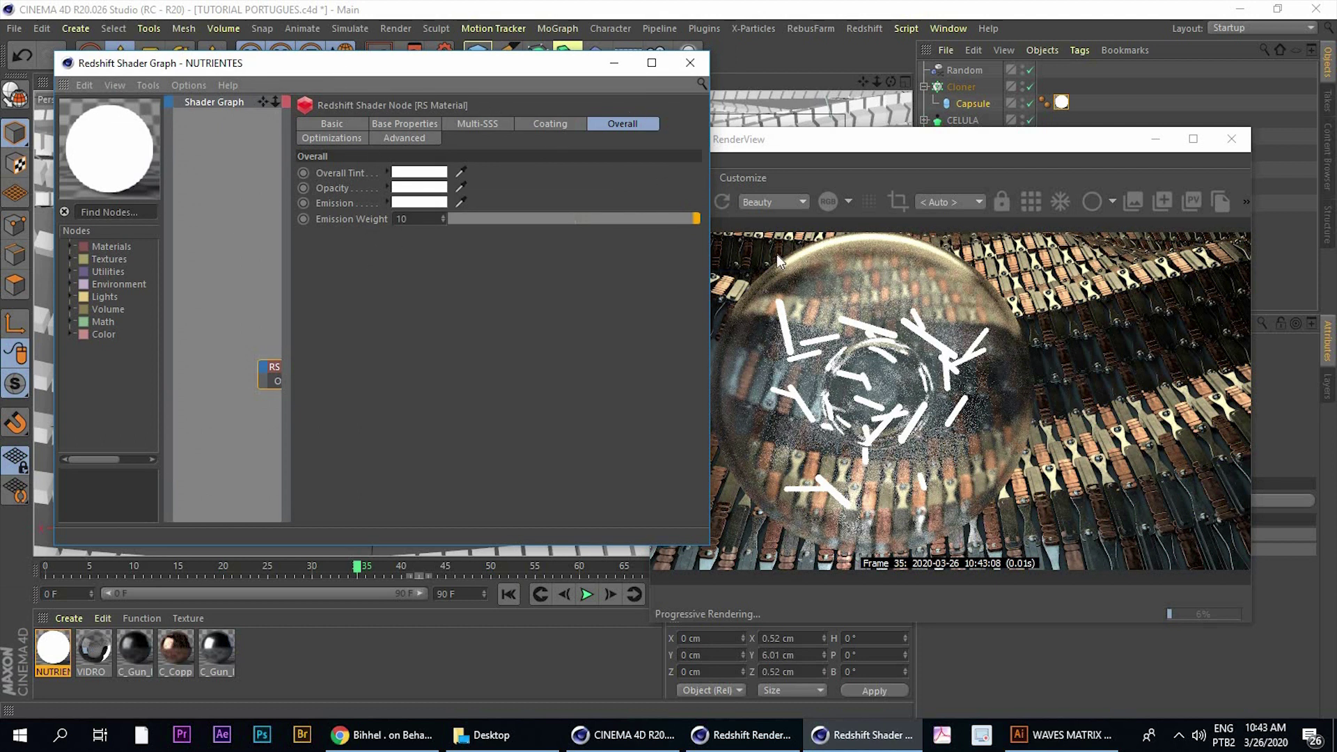
pyautogui.press('Tab')
pyautogui.write('0.25')
pyautogui.press('Return')
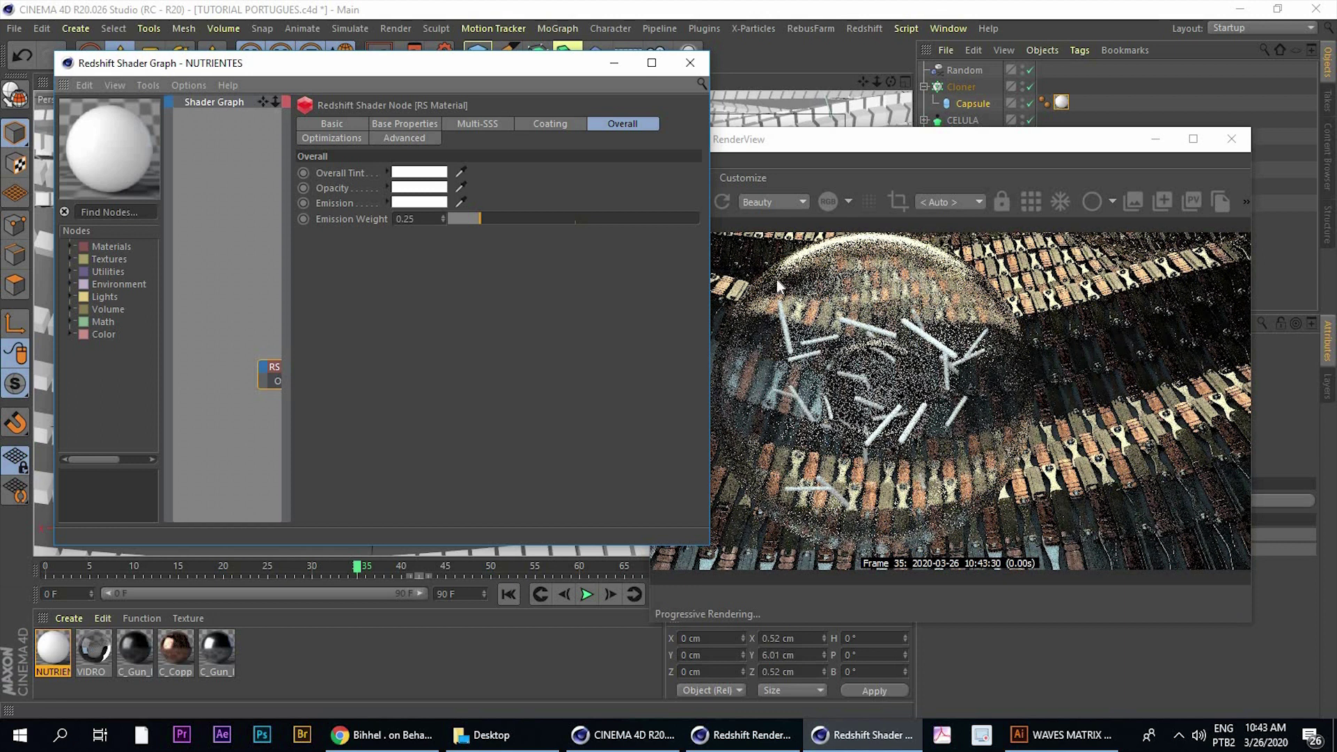
# Close the NUTRIENTES Shader Graph and open the VIDRO glass material's graph
pyautogui.click(690, 61)
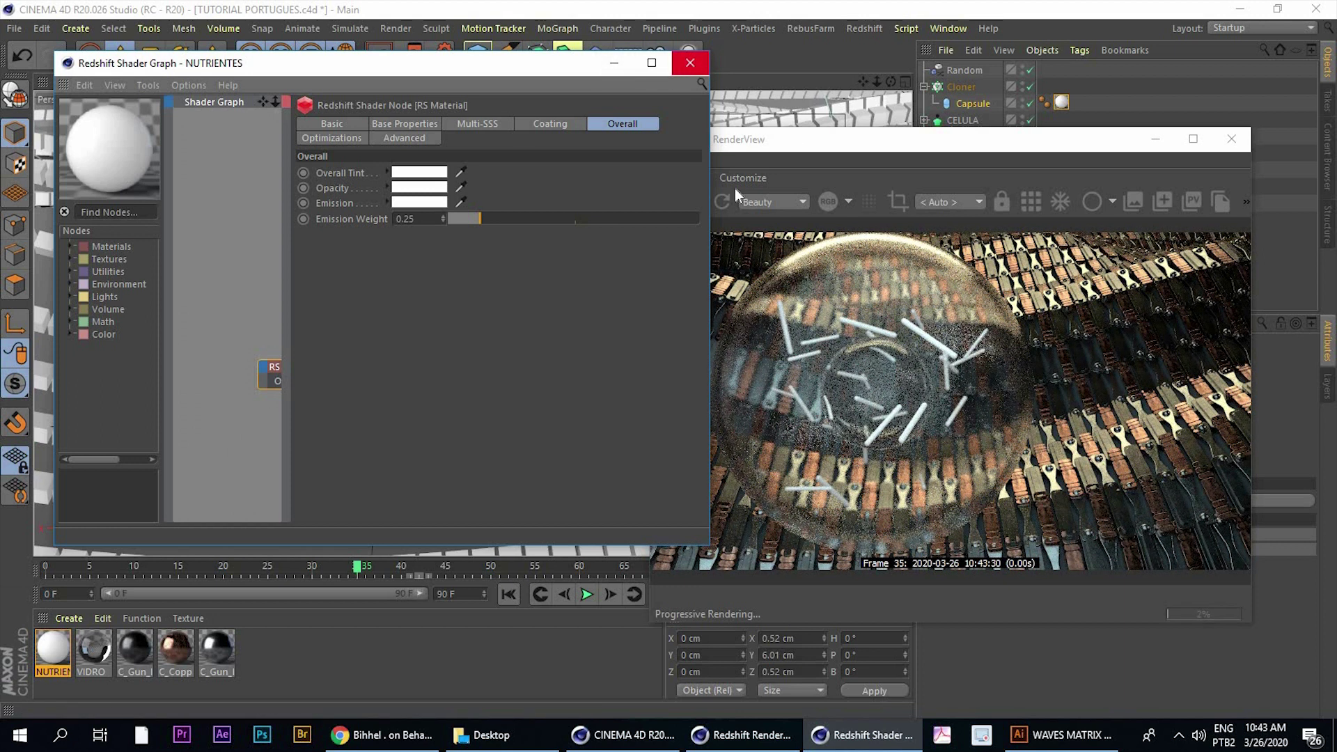
pyautogui.doubleClick(89, 658)
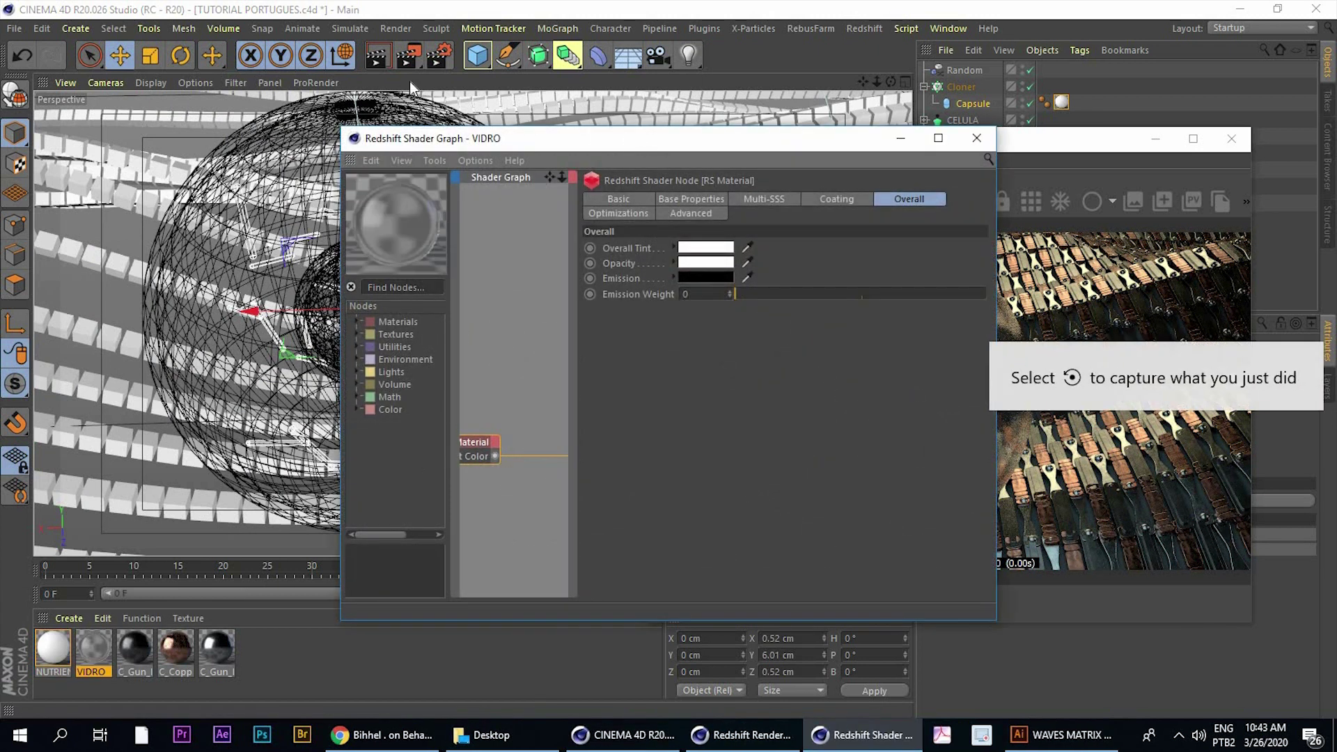
pyautogui.moveTo(670, 144); pyautogui.dragTo(355, 55)
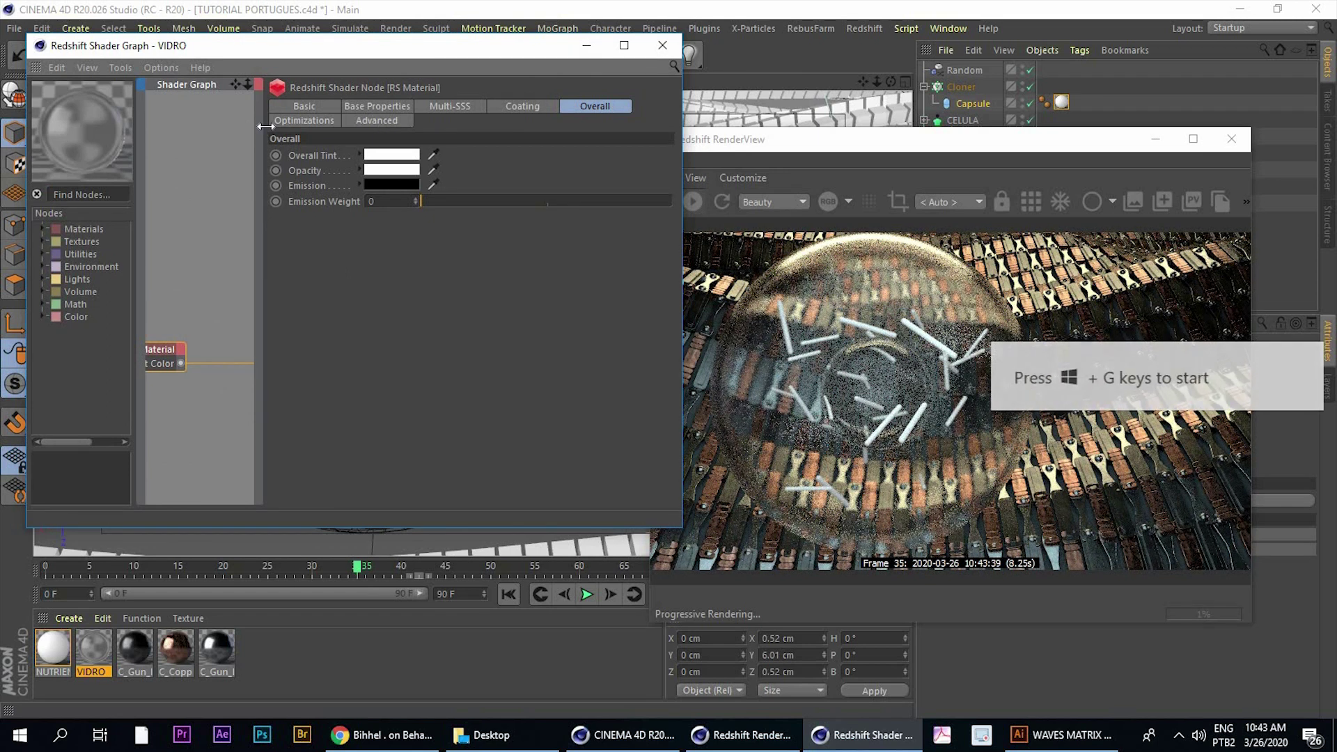
pyautogui.moveTo(278, 138); pyautogui.dragTo(307, 138)
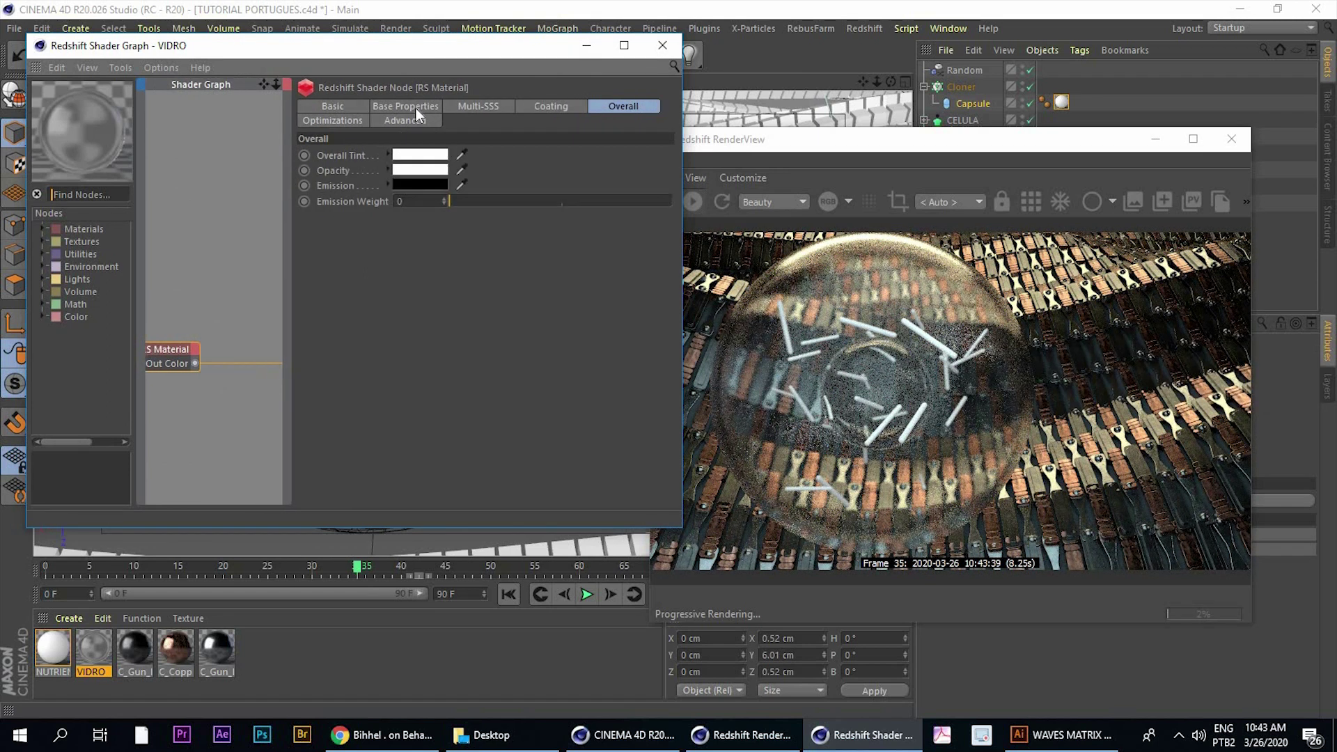
# Set VIDRO's refraction dispersion to 2 in its base properties
pyautogui.click(412, 105)
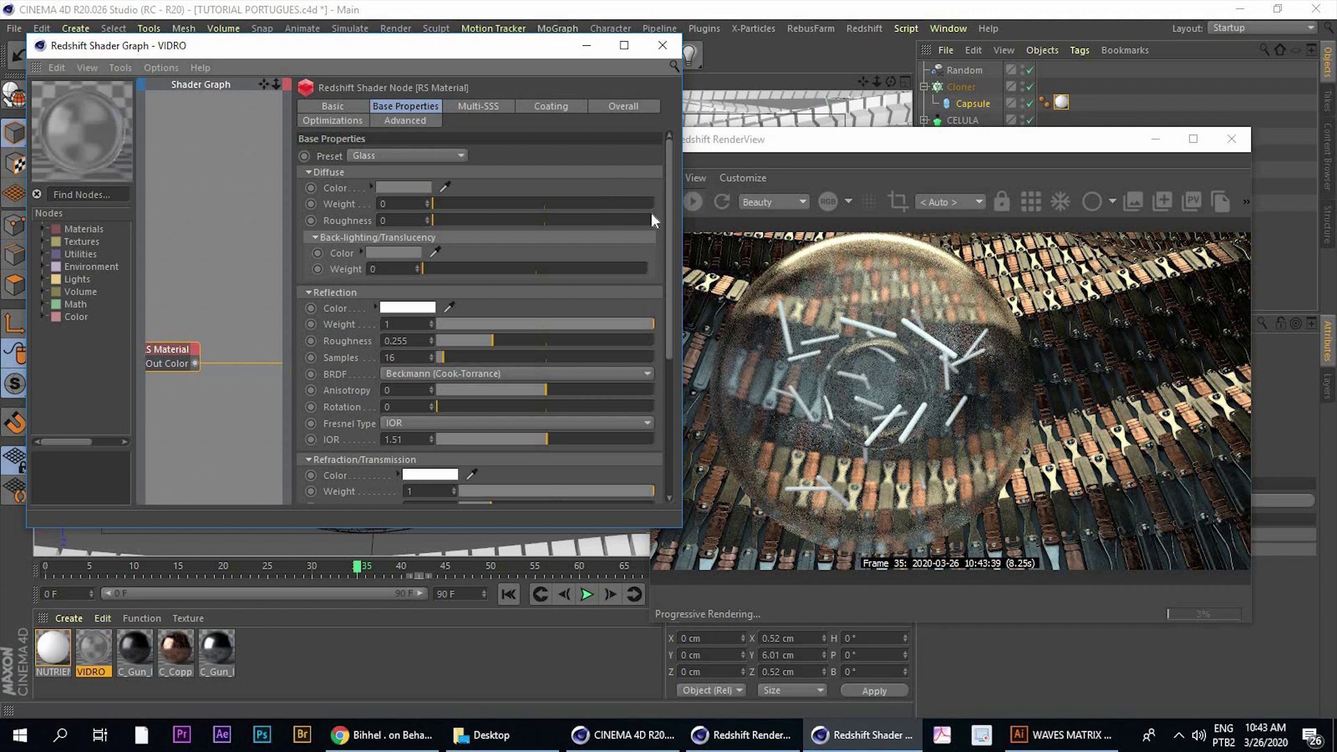
pyautogui.scroll(-5, 669, 320)
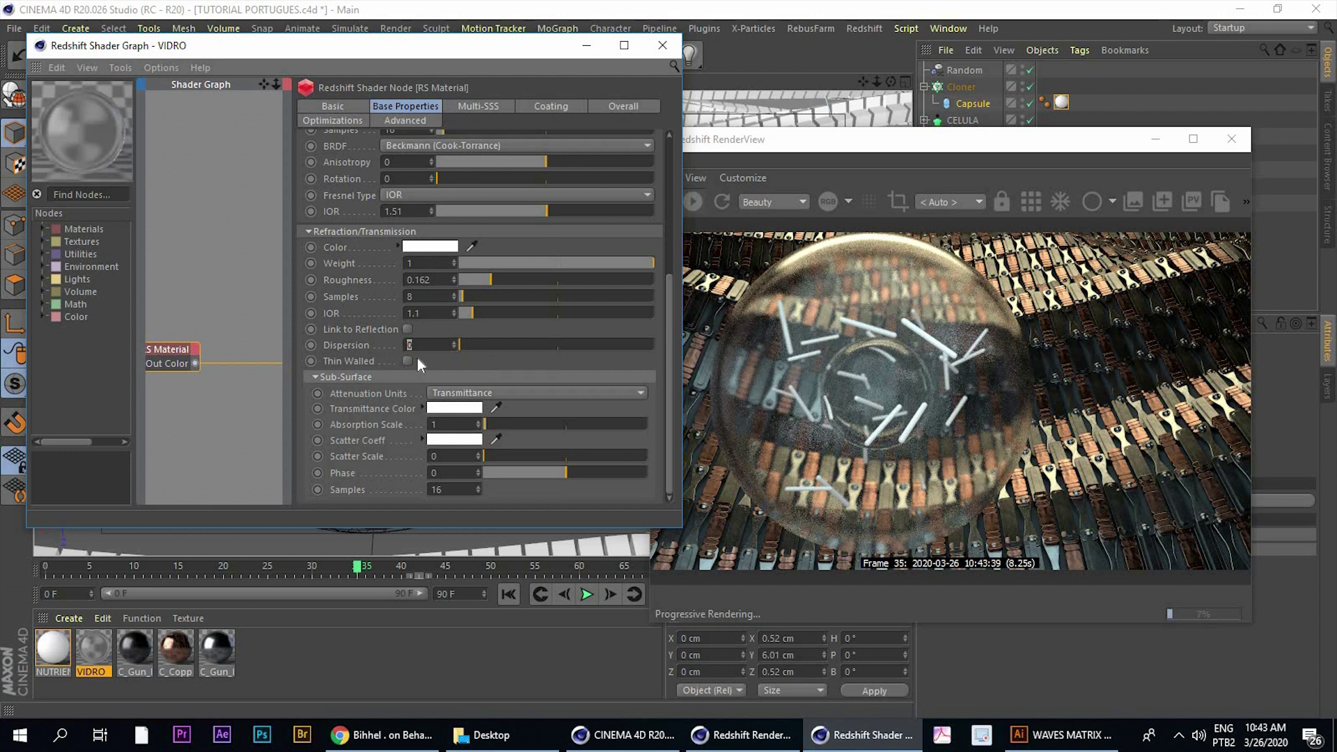
pyautogui.click(943, 381)
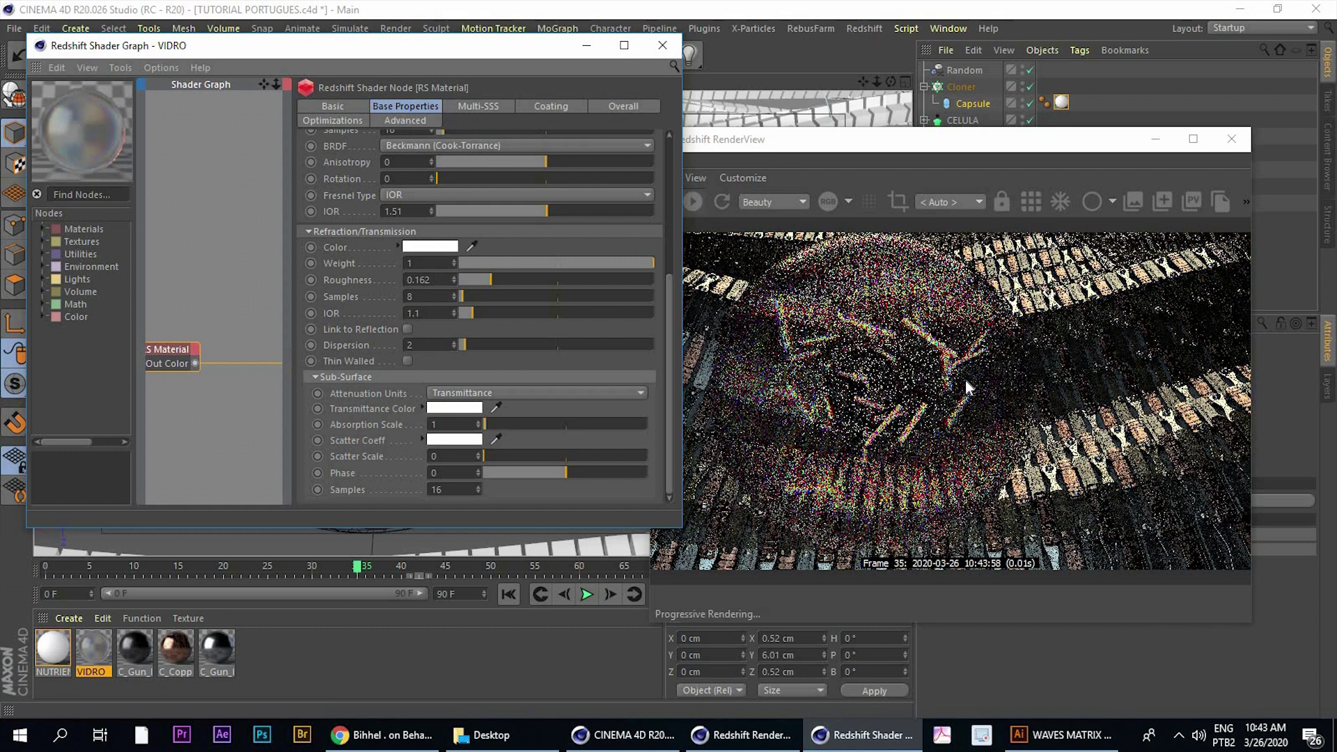
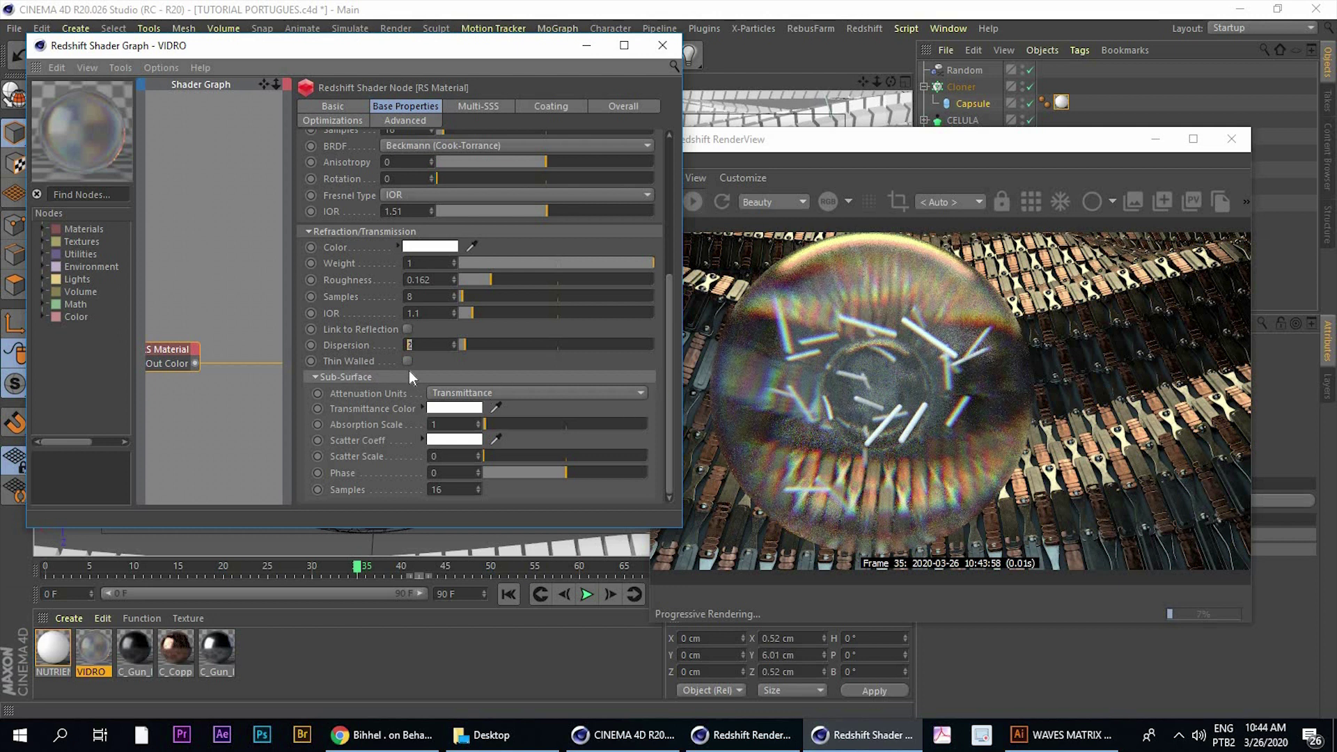
# Enter 2.5 as the VIDRO material's refraction dispersion, retyping the value once
pyautogui.write('2.5')
pyautogui.press('Return')
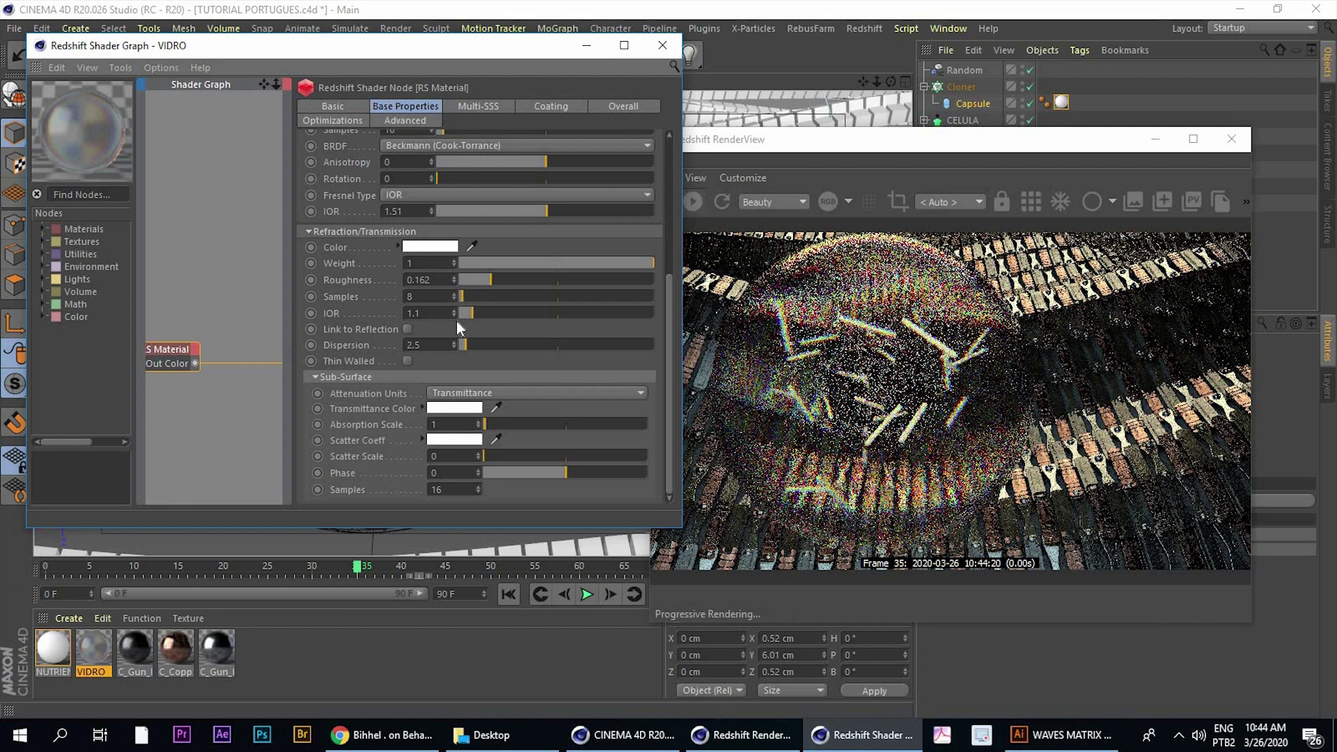
pyautogui.doubleClick(413, 345)
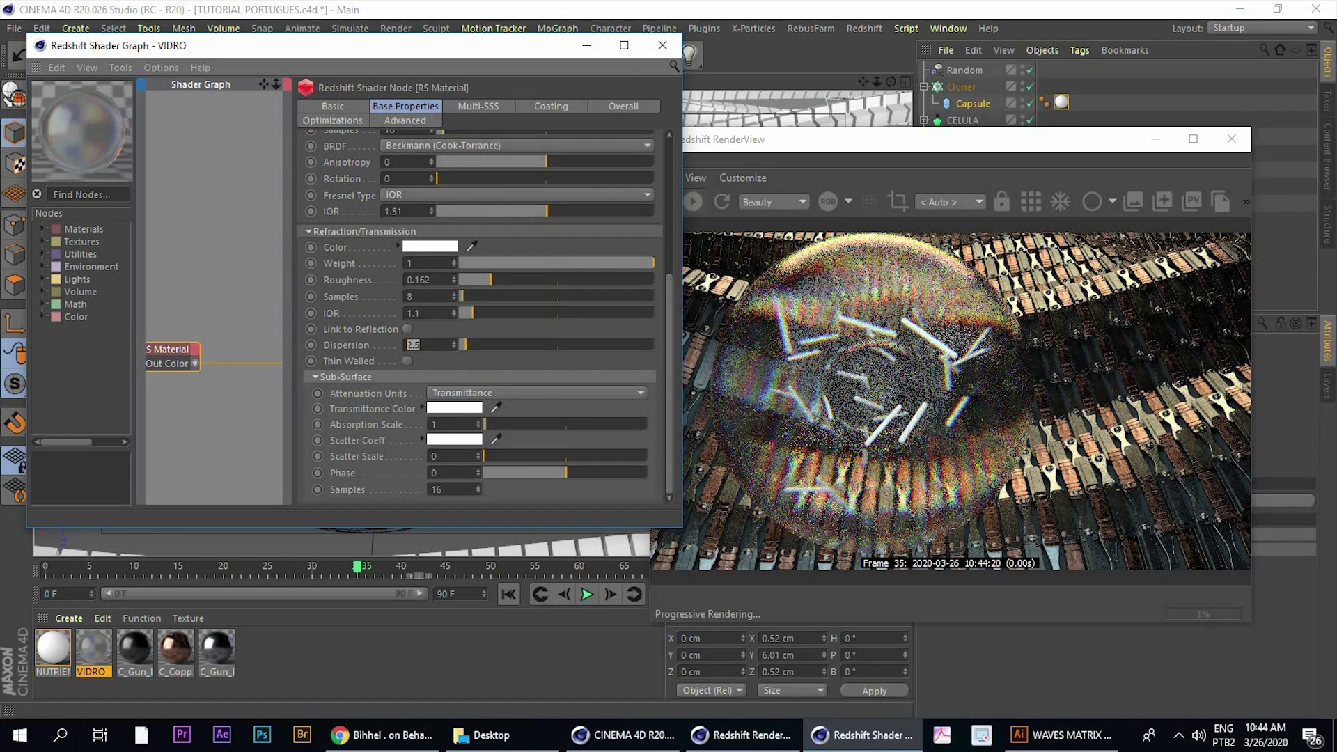
pyautogui.write('0.5')
pyautogui.press('Return')
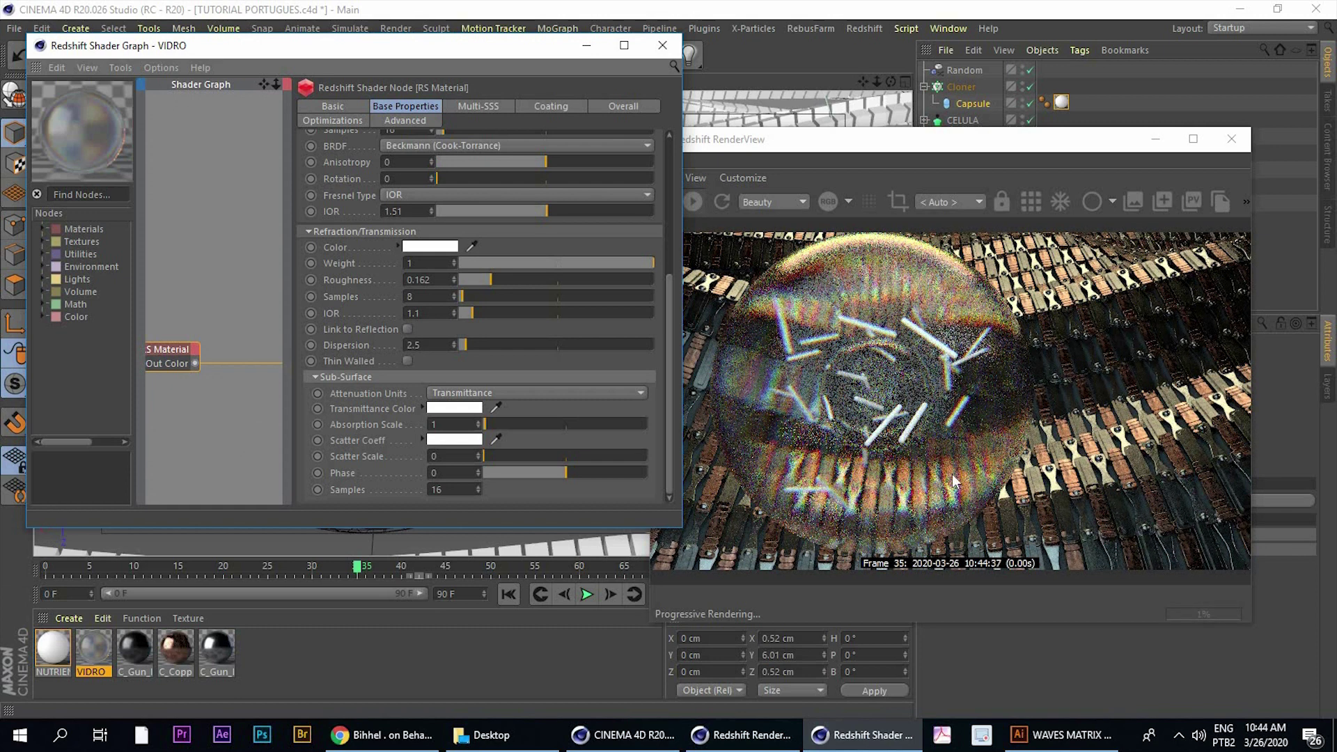
# Close the VIDRO shader graph and move the render preview aside
pyautogui.click(661, 46)
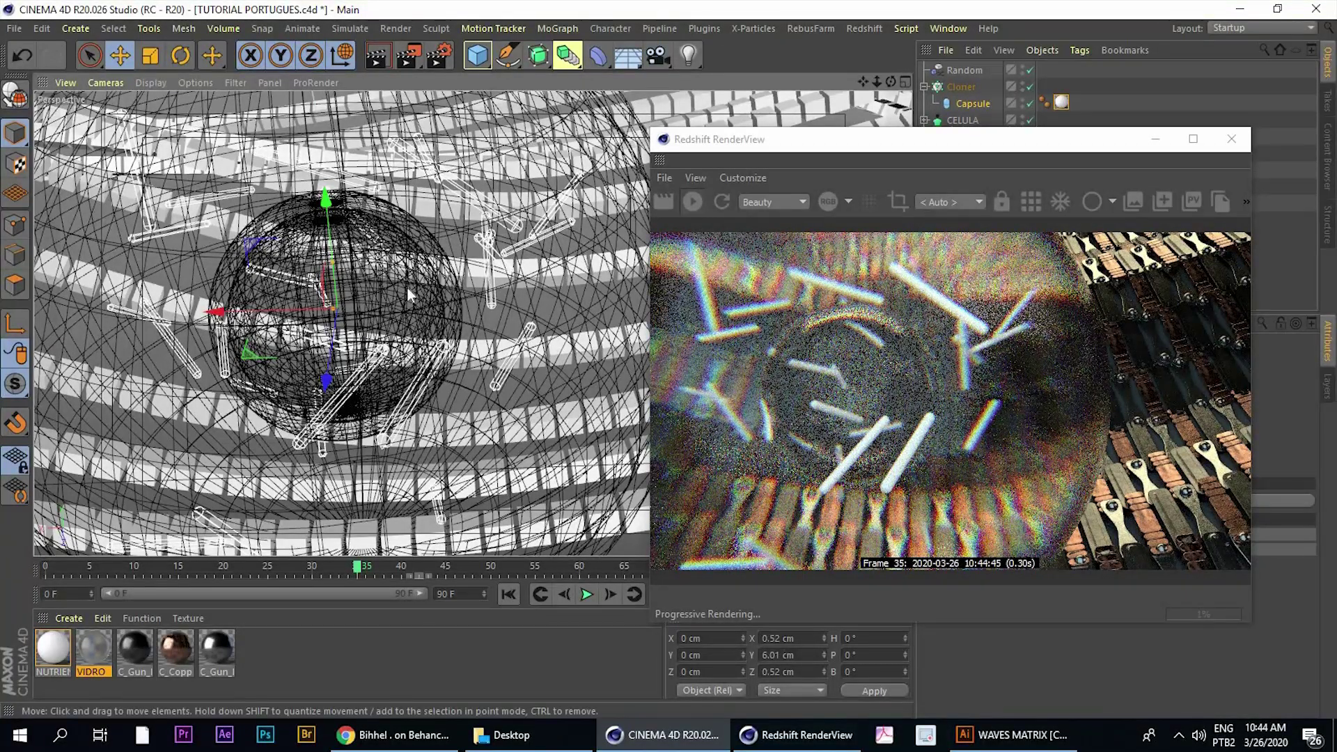
pyautogui.moveTo(378, 317)
pyautogui.keyDown('alt'); pyautogui.mouseDown()
pyautogui.moveTo(389, 275)
pyautogui.moveTo(378, 296)
pyautogui.mouseUp(); pyautogui.keyUp('alt')
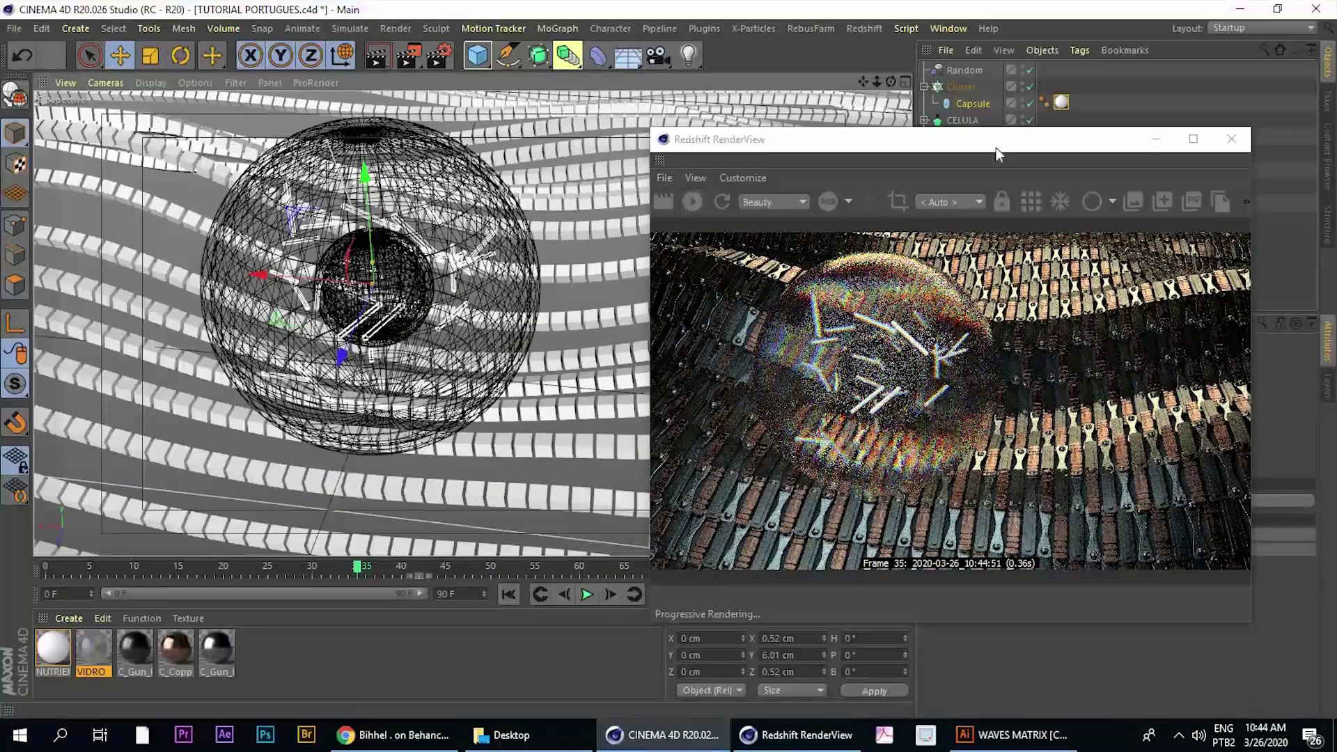
pyautogui.moveTo(987, 160); pyautogui.dragTo(847, 237)
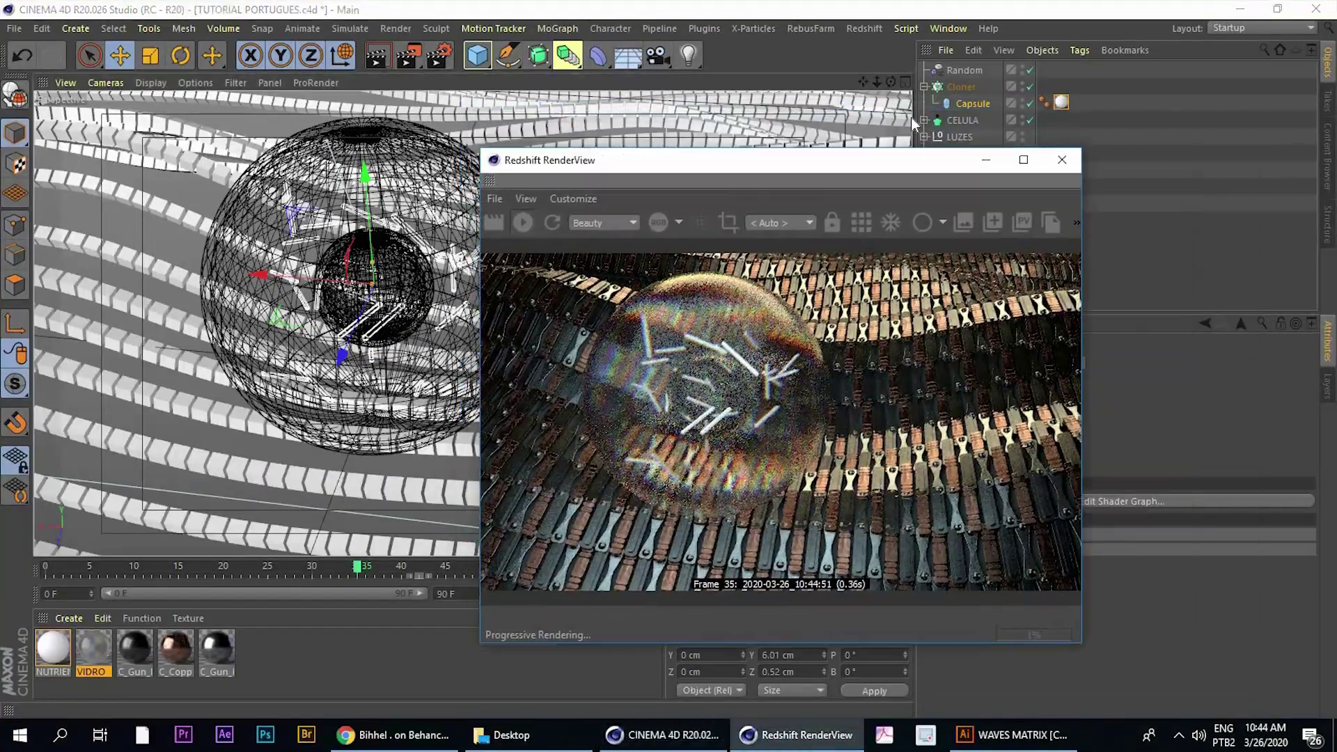
# Group Random, Cloner and CELULA under a null renamed CELULA PRINCIPAL
pyautogui.click(925, 87)
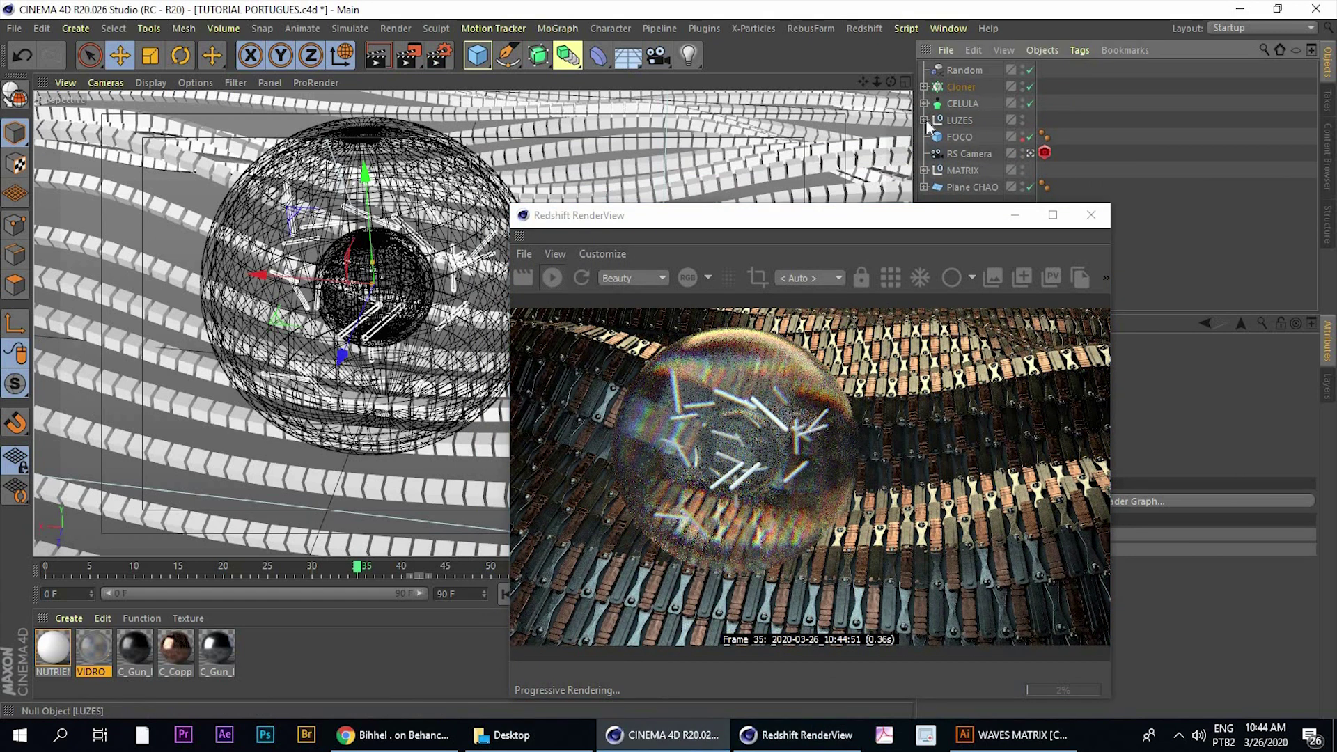
pyautogui.click(963, 105)
pyautogui.keyDown('shift'); pyautogui.click(964, 65); pyautogui.keyUp('shift')
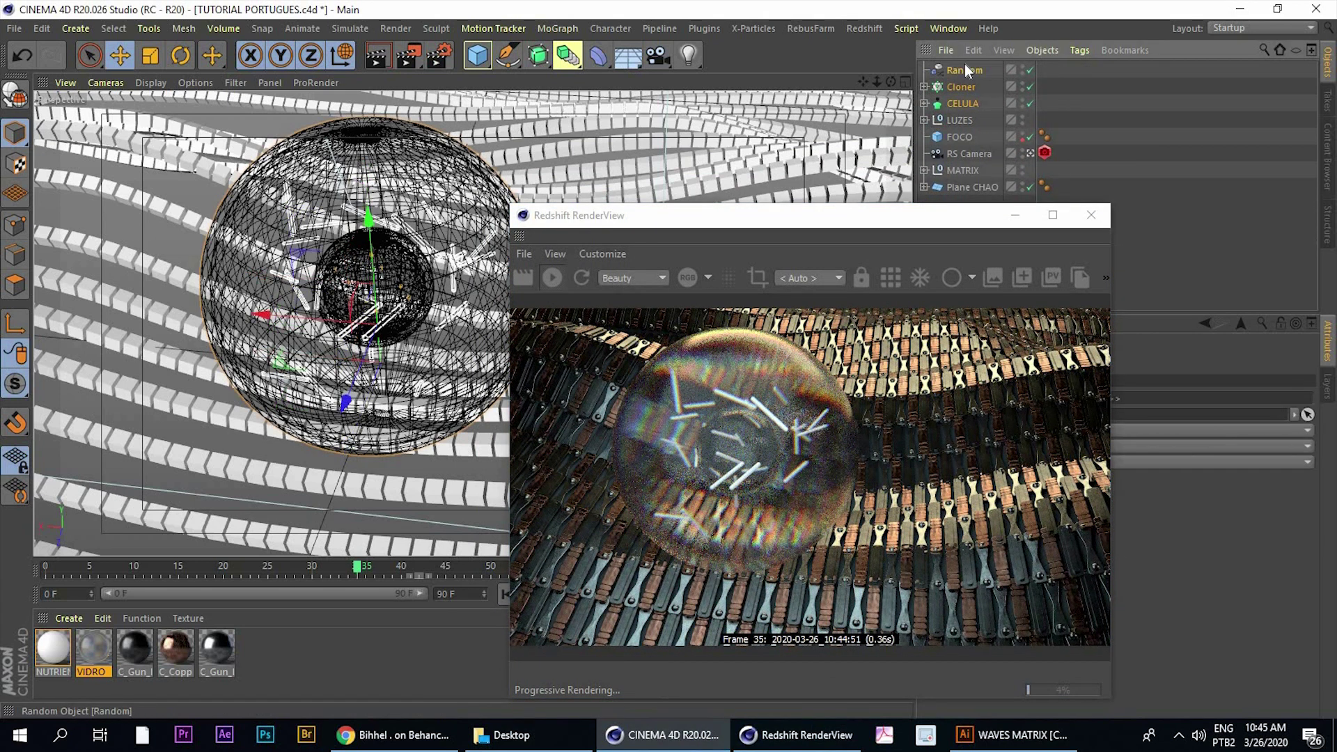
pyautogui.hotkey('alt', 'g')
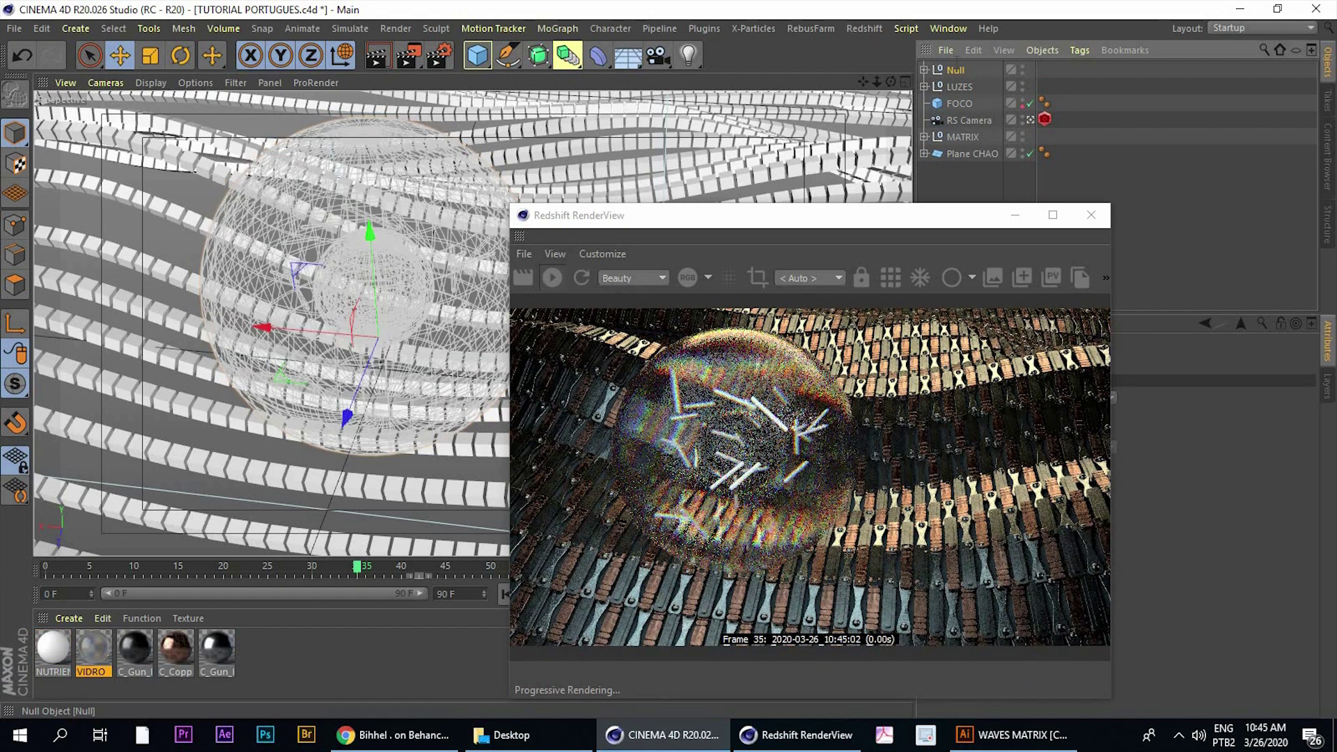
pyautogui.doubleClick(957, 71)
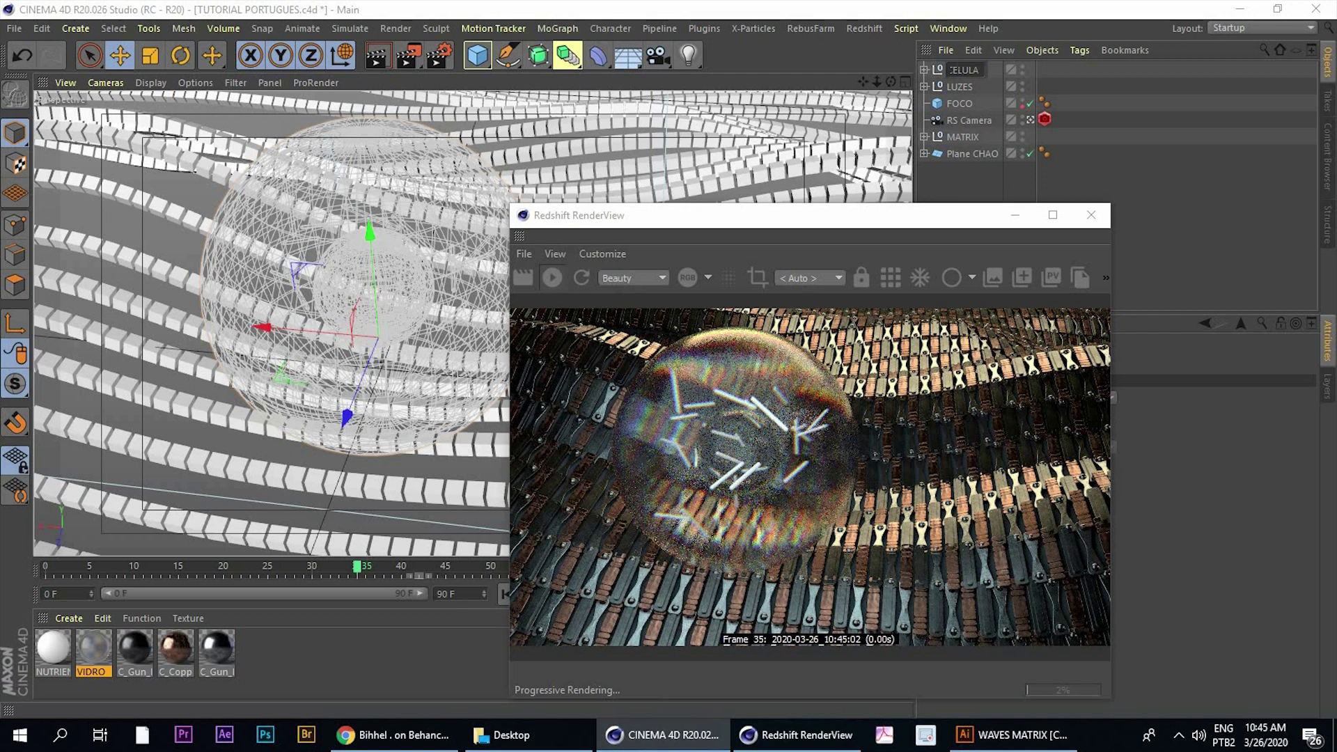
pyautogui.write(' PRINCIPAL')
pyautogui.press('Return')
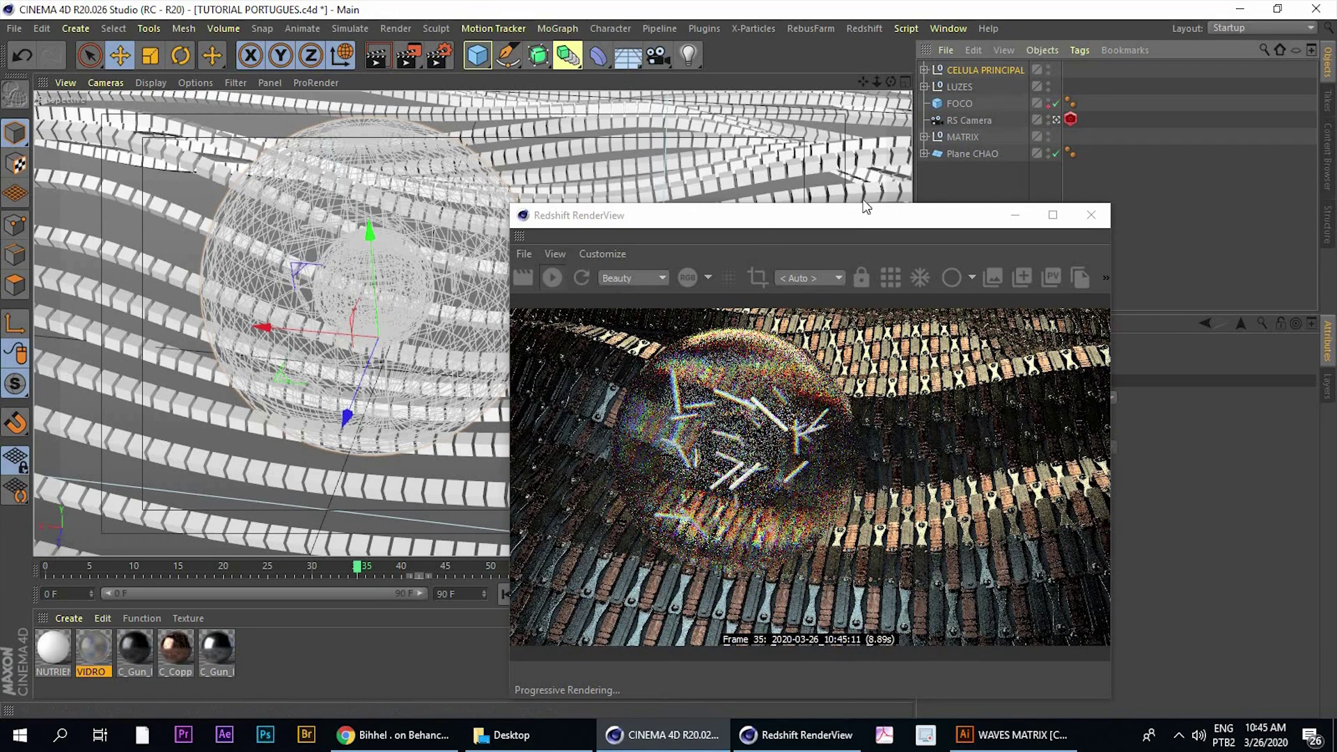
# Shrink the CELULA PRINCIPAL group and push it back along its depth axis
pyautogui.moveTo(775, 237); pyautogui.dragTo(942, 198)
pyautogui.middleClick(367, 194)
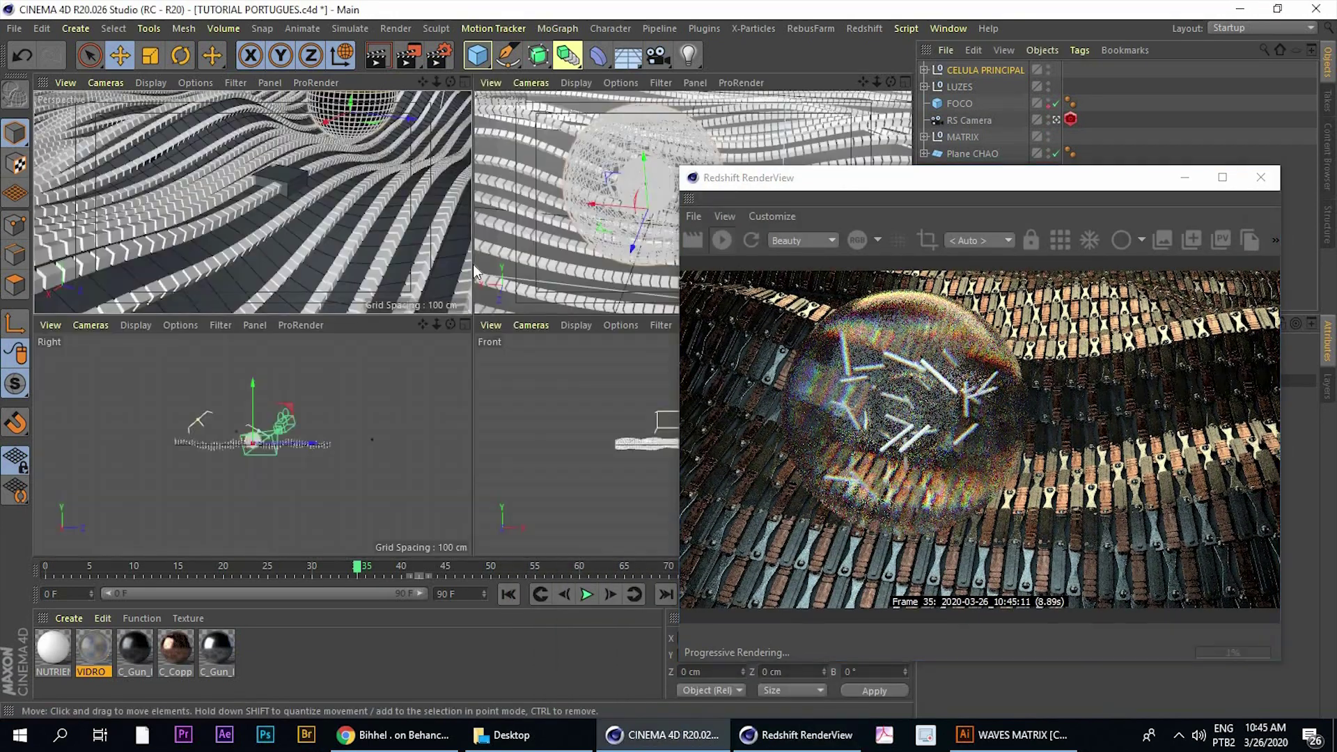
pyautogui.middleClick(467, 265)
pyautogui.moveTo(984, 188); pyautogui.dragTo(375, 175)
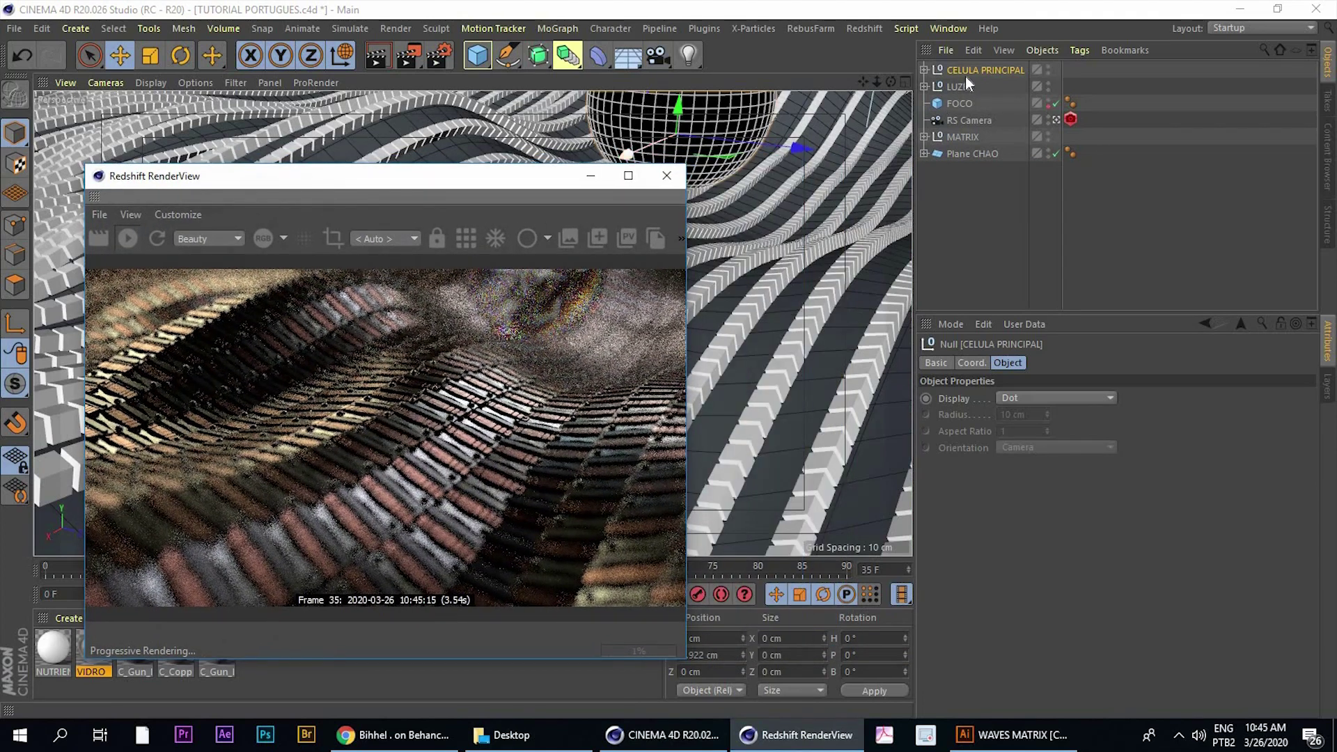
pyautogui.click(152, 60)
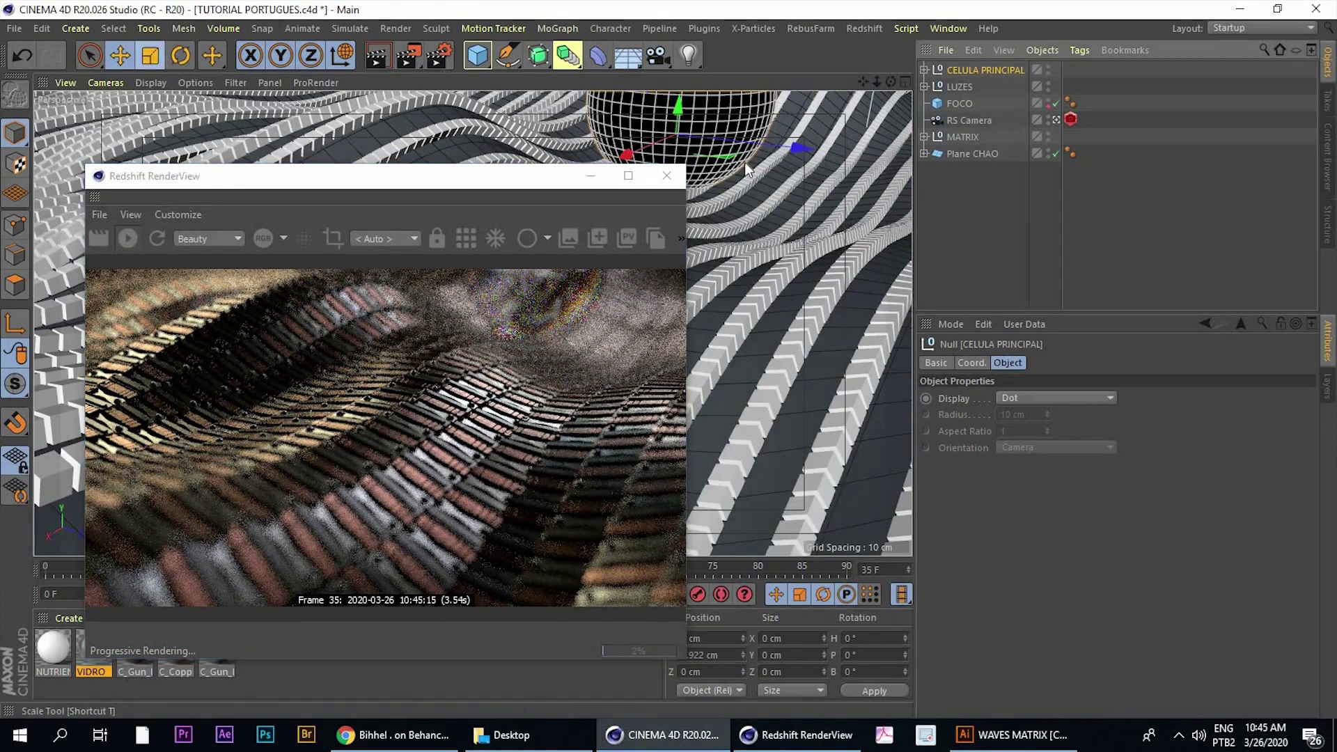
pyautogui.moveTo(734, 155); pyautogui.dragTo(686, 158)
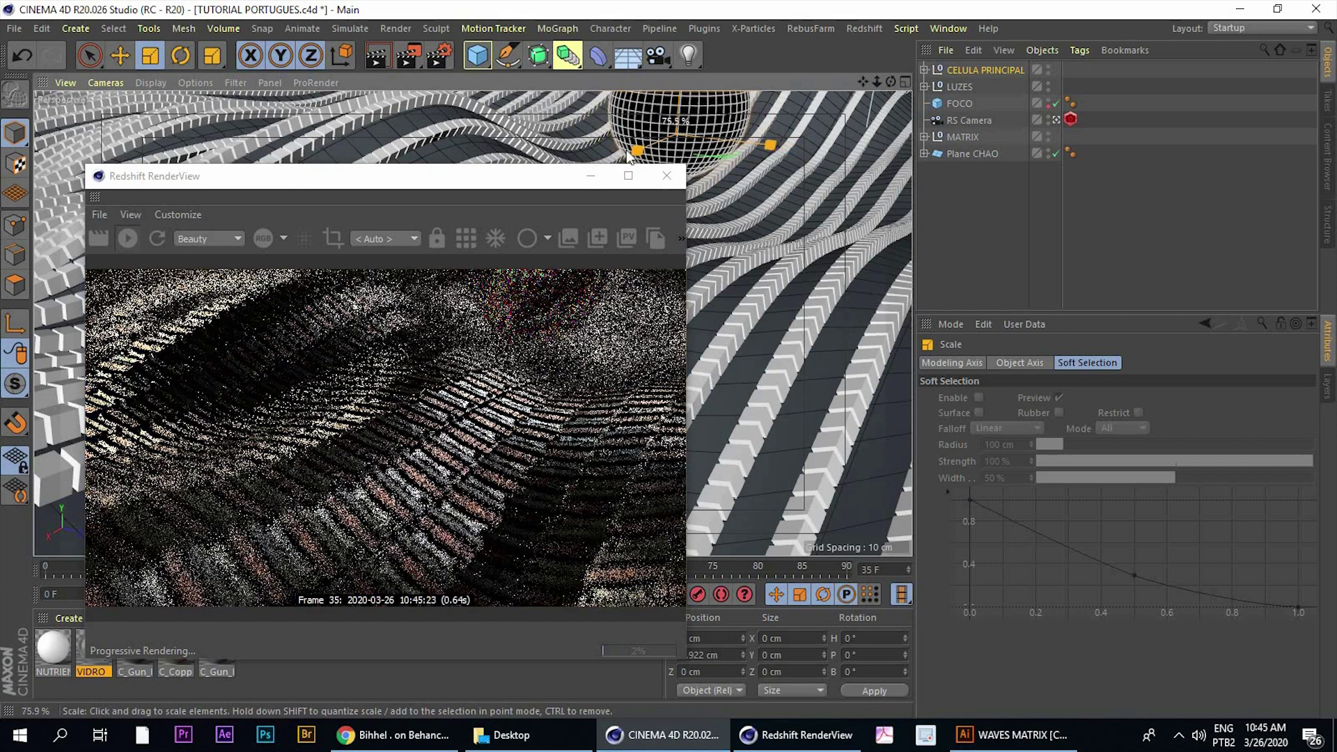
pyautogui.click(120, 55)
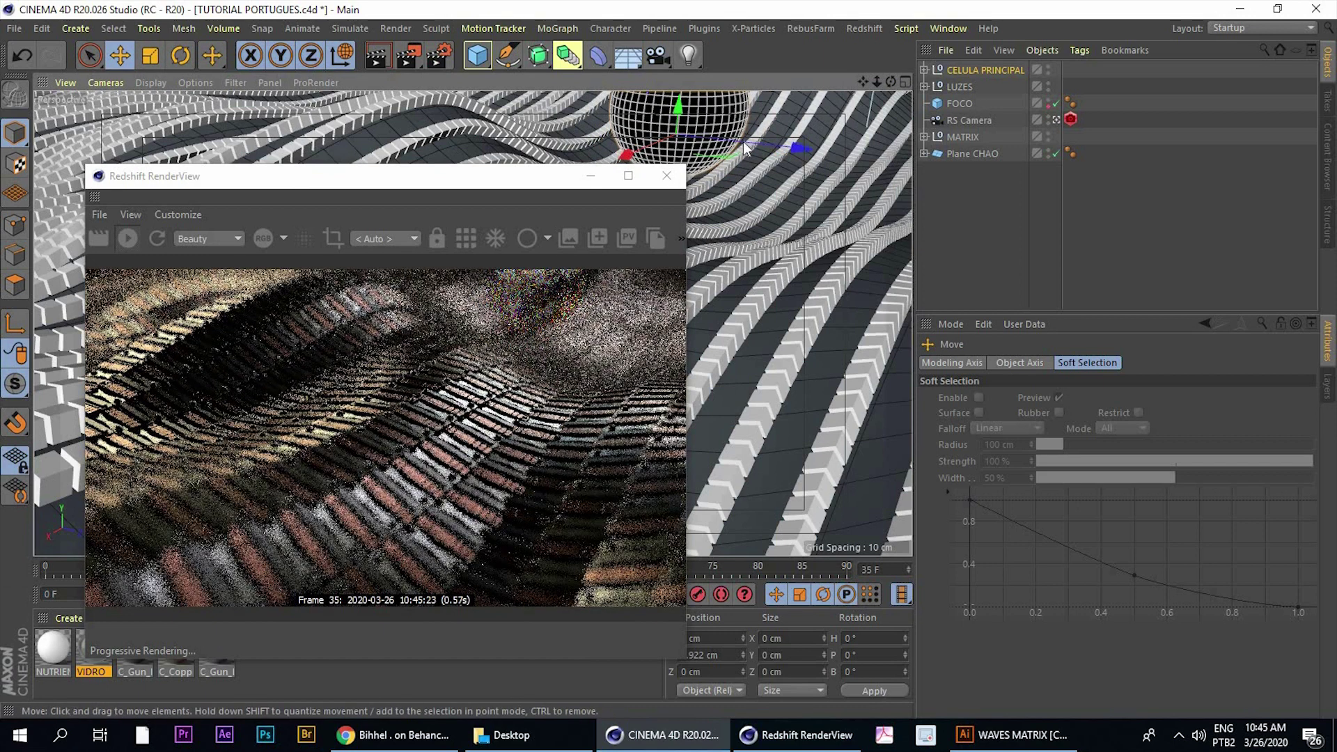
pyautogui.moveTo(746, 146)
pyautogui.mouseDown()
pyautogui.moveTo(635, 212)
pyautogui.moveTo(750, 188)
pyautogui.moveTo(817, 202)
pyautogui.moveTo(797, 212)
pyautogui.mouseUp()
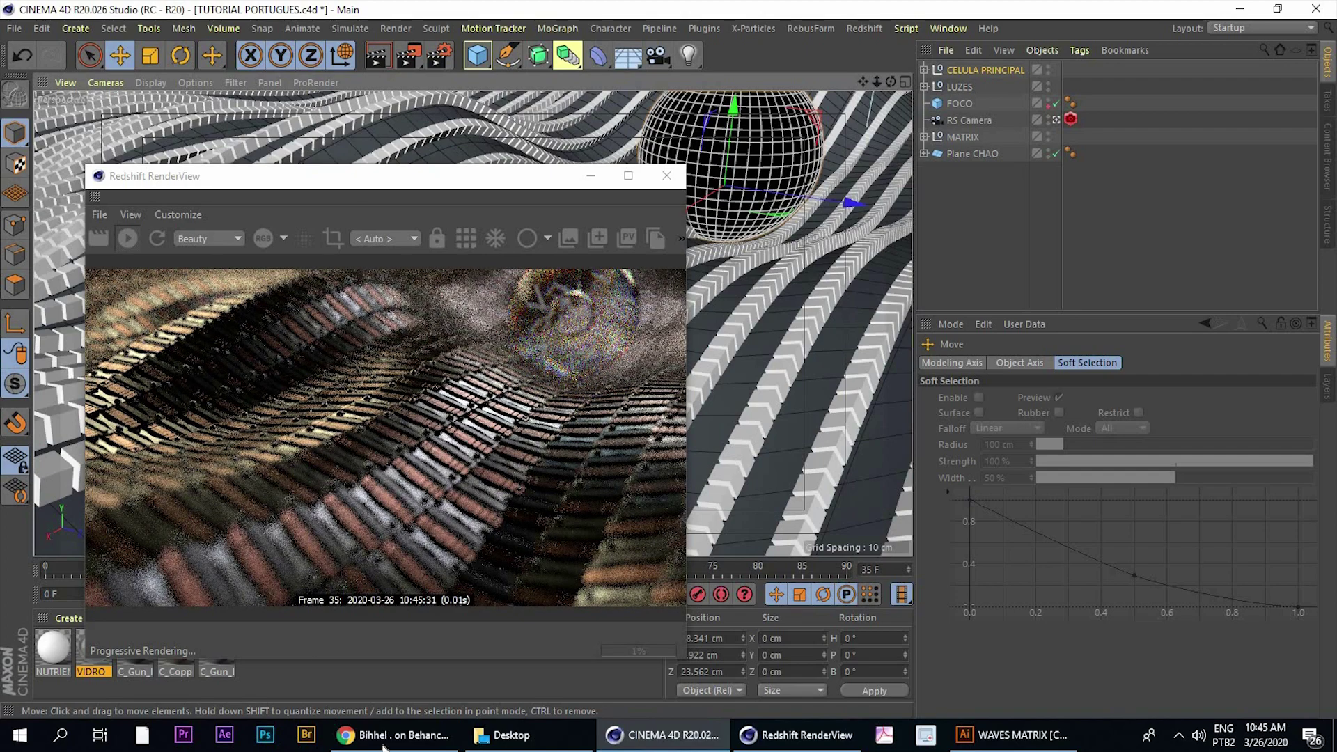
# Compare with the Behance reference, then scale the sphere to about 84% and shift it sideways
pyautogui.click(345, 733)
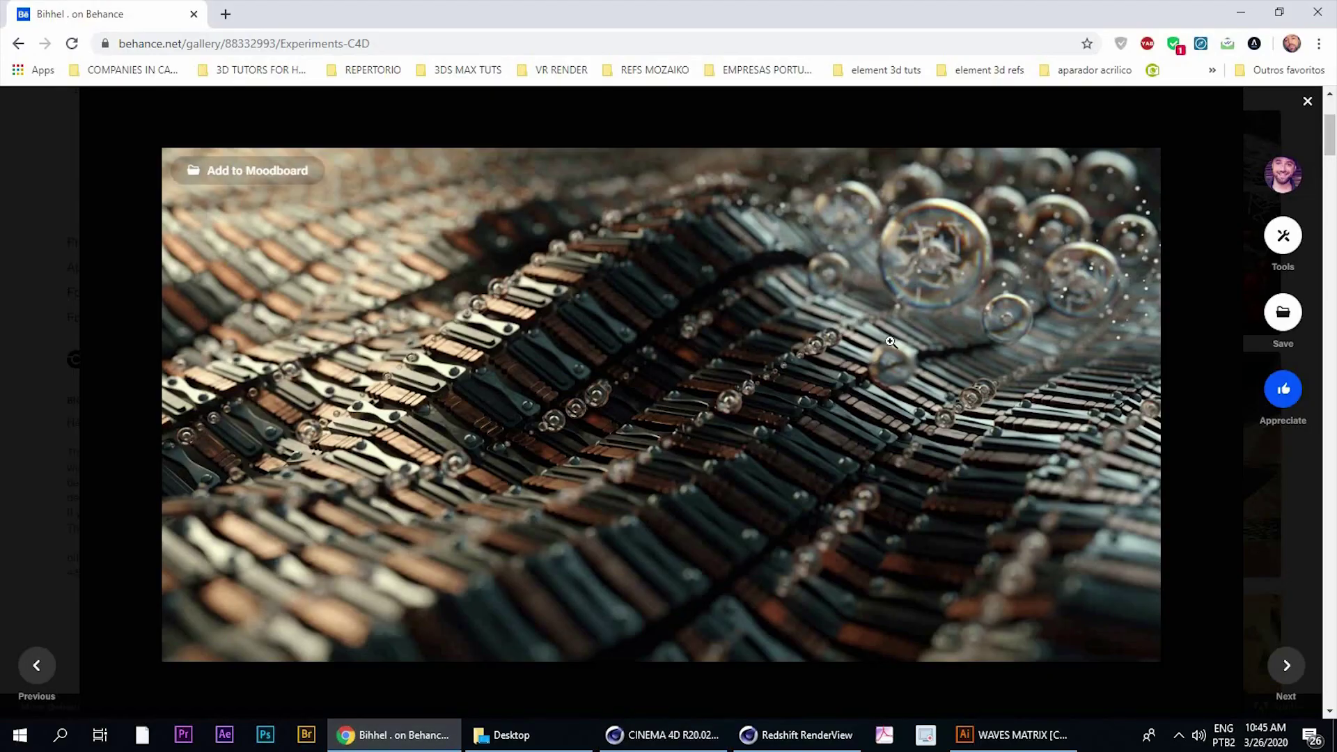
pyautogui.click(376, 740)
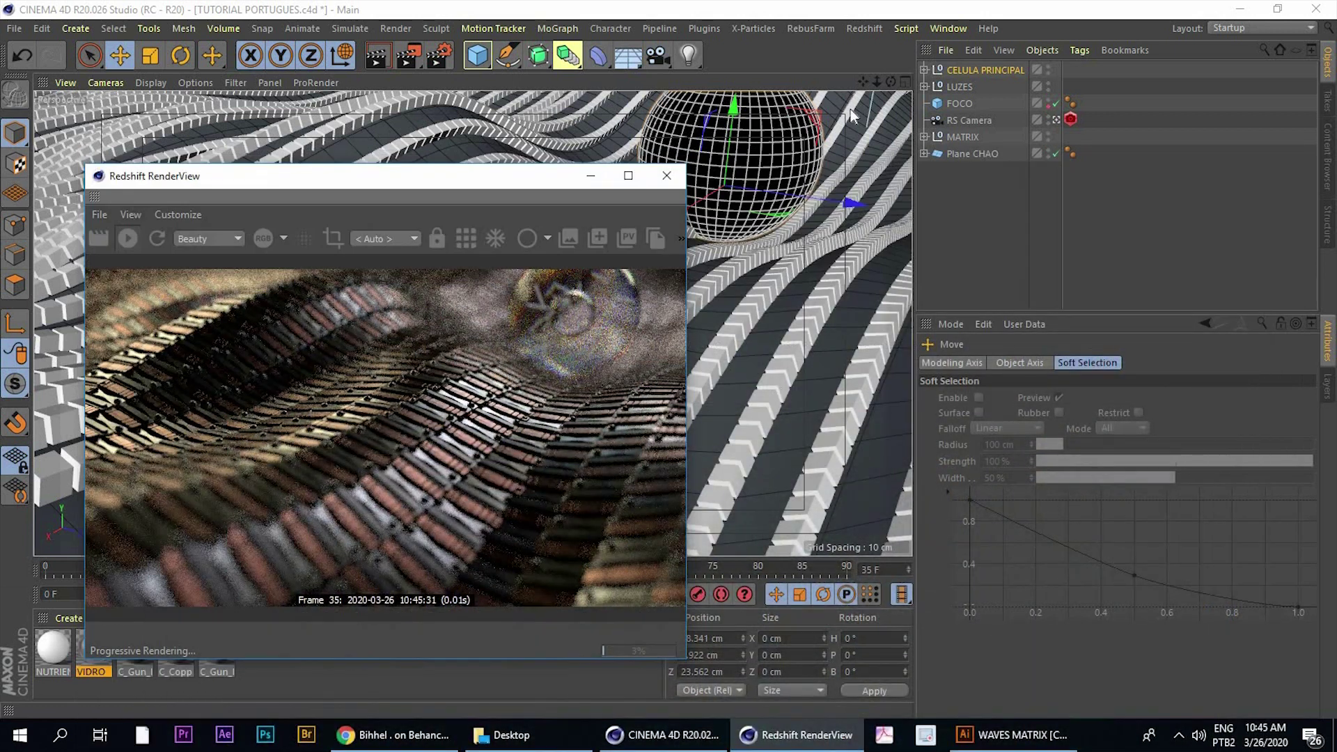
pyautogui.click(878, 260)
pyautogui.press('t')
pyautogui.moveTo(716, 215)
pyautogui.mouseDown()
pyautogui.moveTo(673, 244)
pyautogui.moveTo(459, 118)
pyautogui.mouseUp()
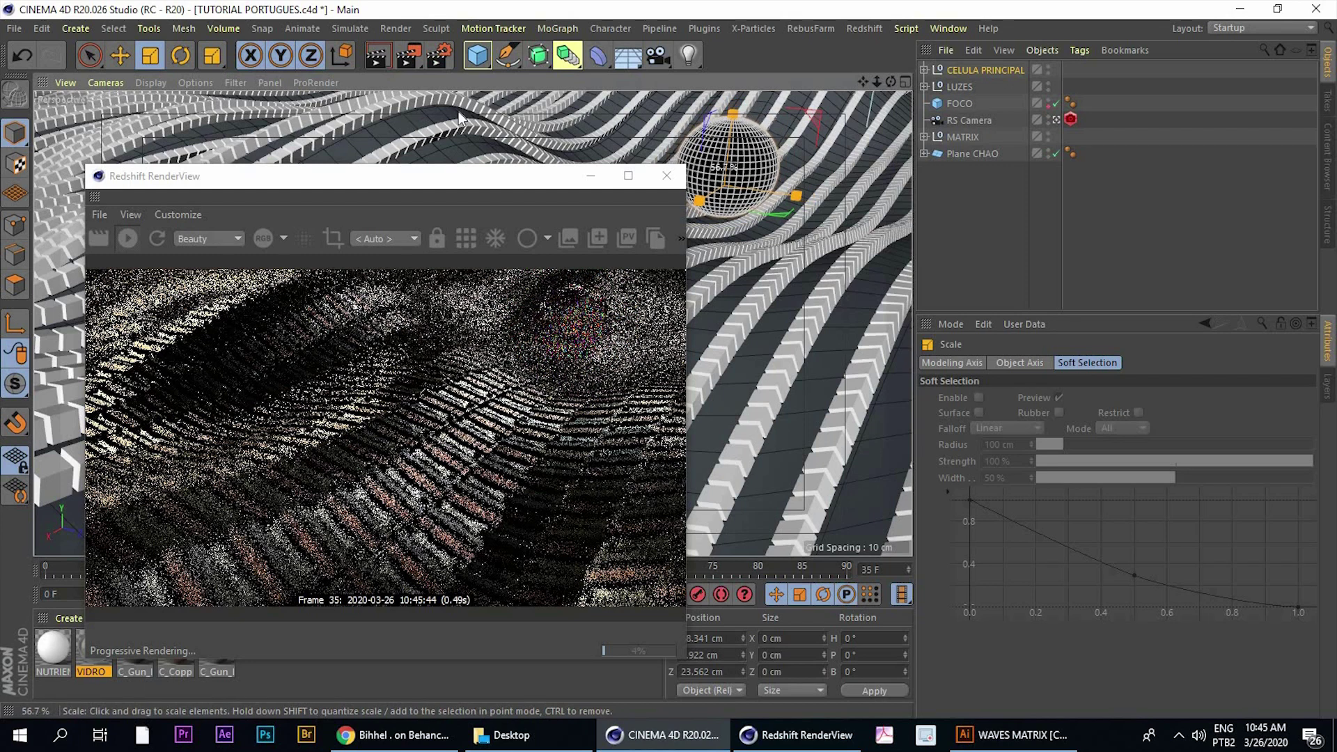
pyautogui.press('e')
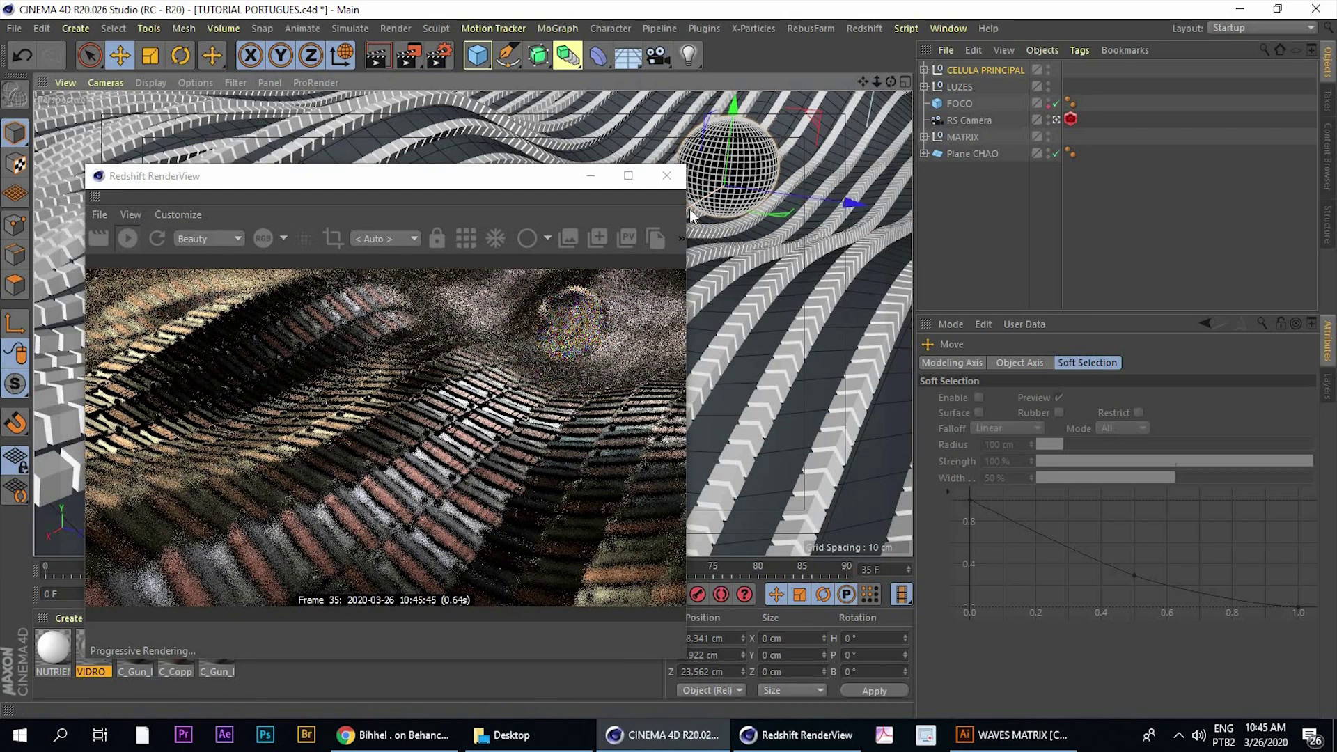
pyautogui.moveTo(691, 216)
pyautogui.mouseDown()
pyautogui.moveTo(667, 179)
pyautogui.moveTo(686, 187)
pyautogui.mouseUp()
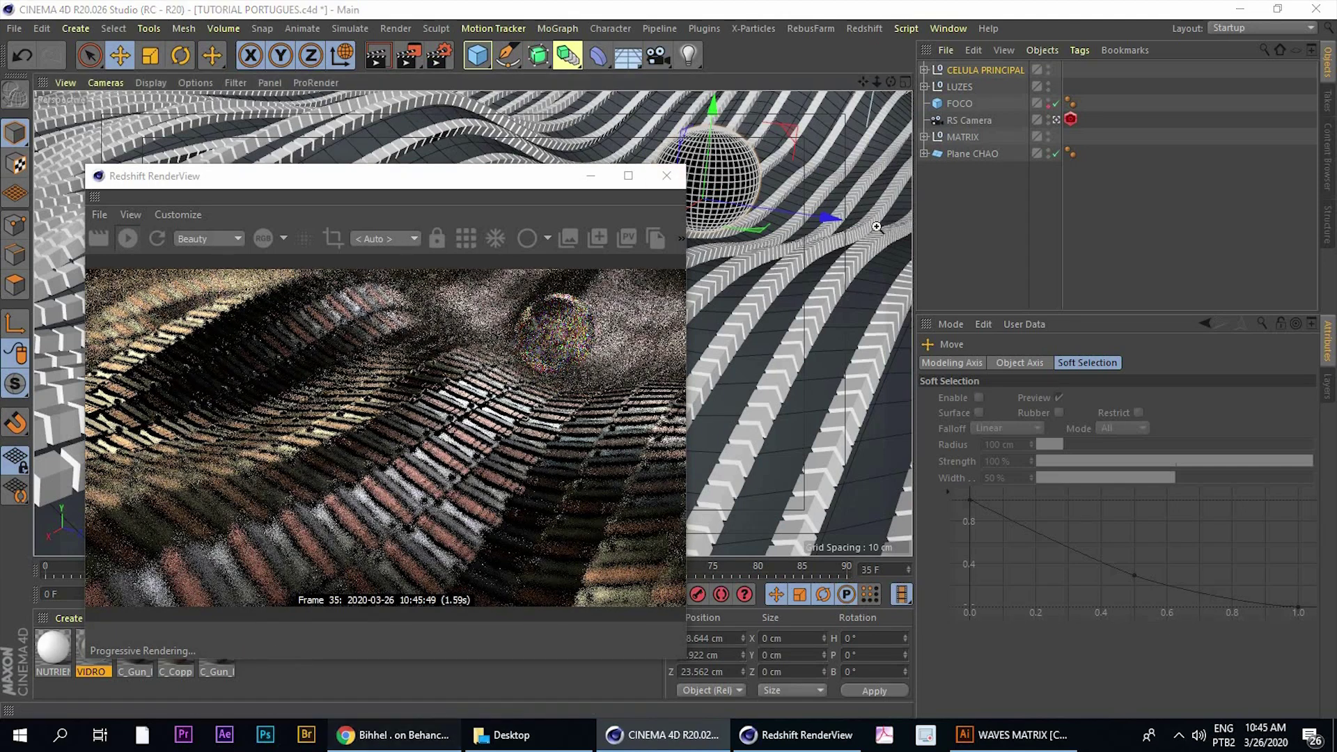
pyautogui.hotkey('alt', 'Tab')
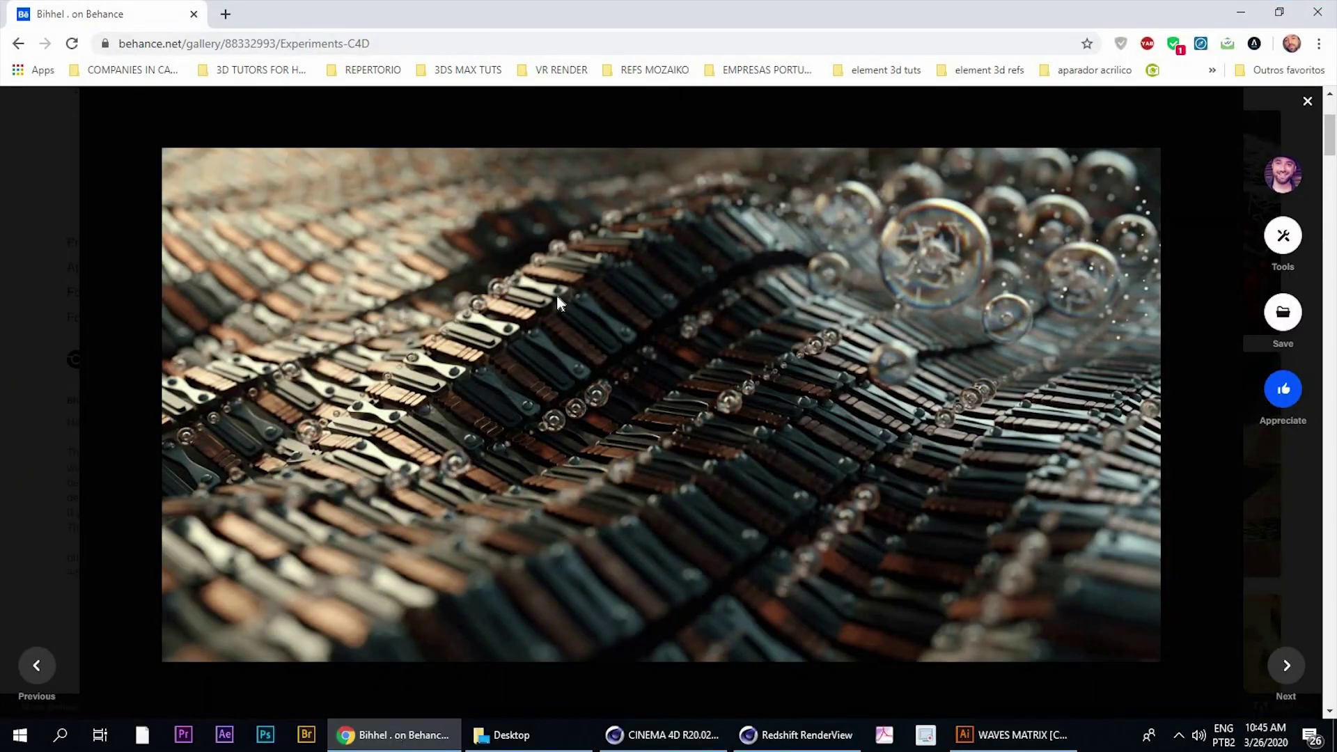
pyautogui.hotkey('alt', 'Tab')
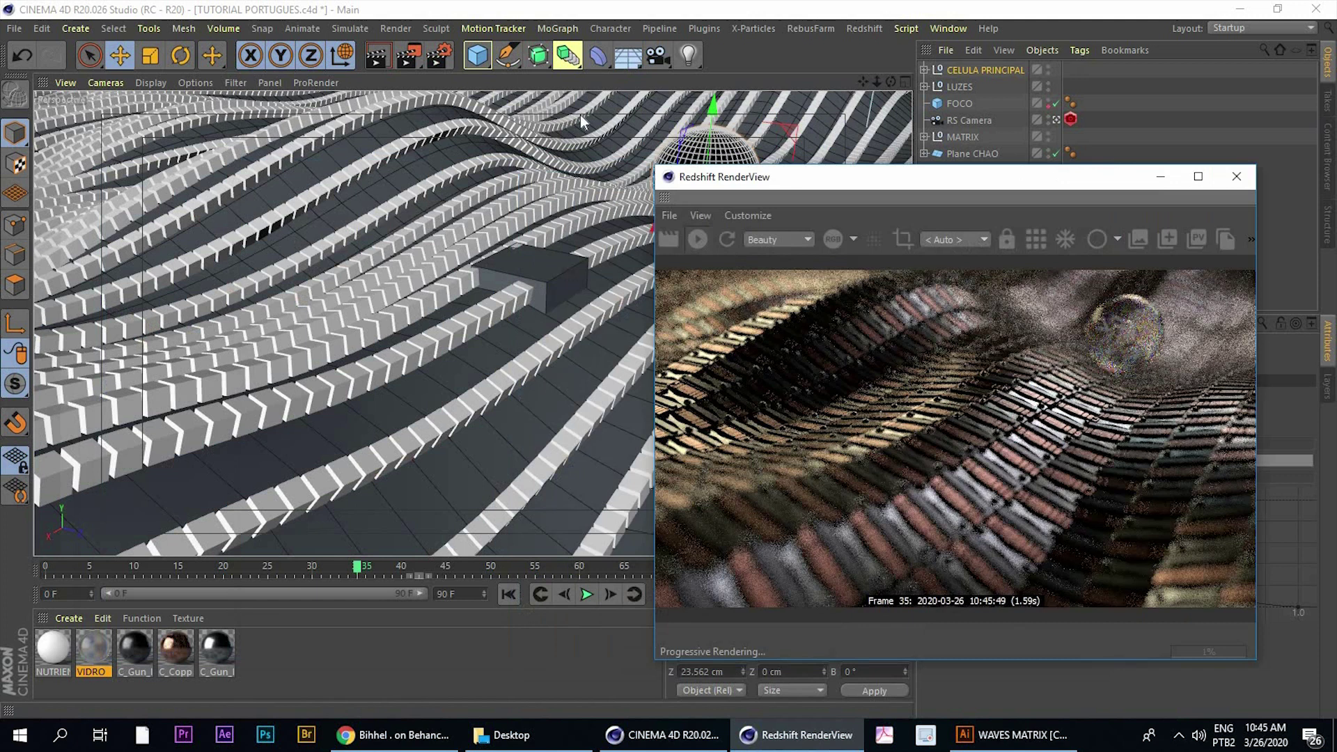
pyautogui.moveTo(697, 176); pyautogui.dragTo(836, 169)
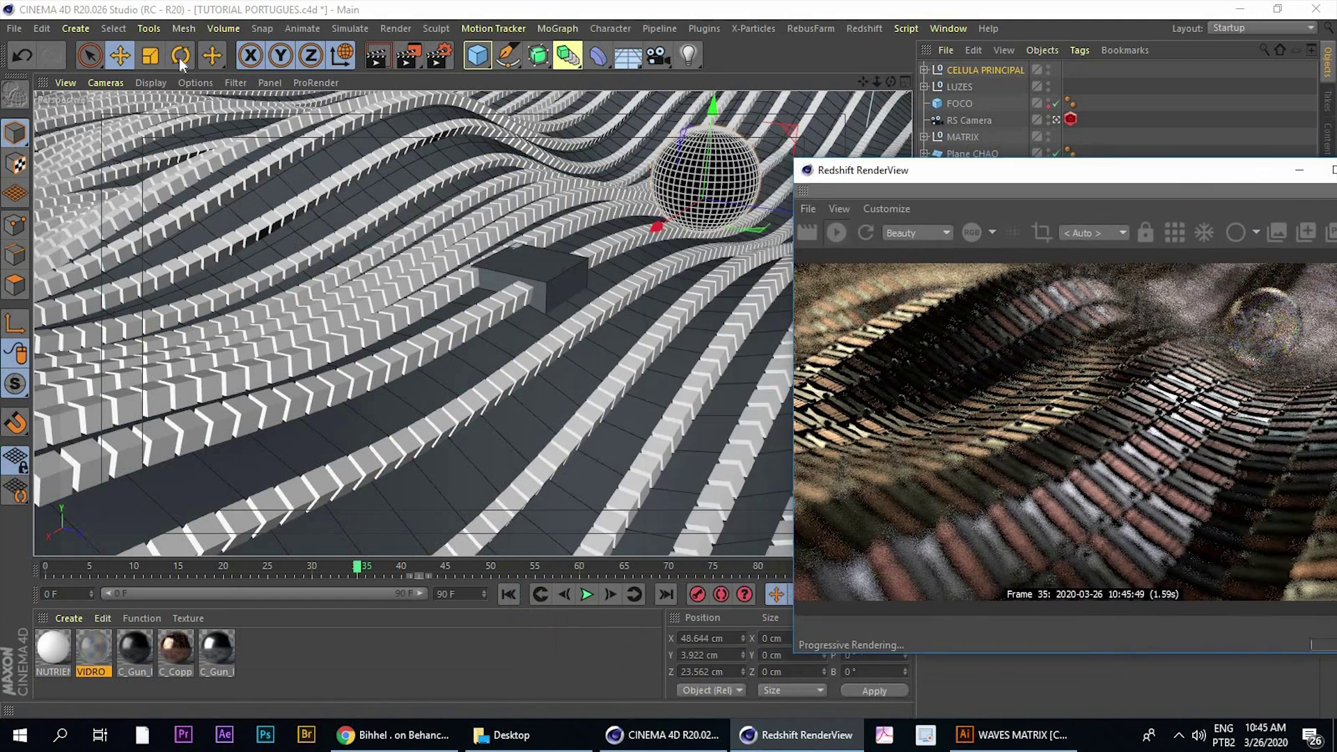
pyautogui.press('t')
pyautogui.moveTo(770, 208); pyautogui.dragTo(750, 216)
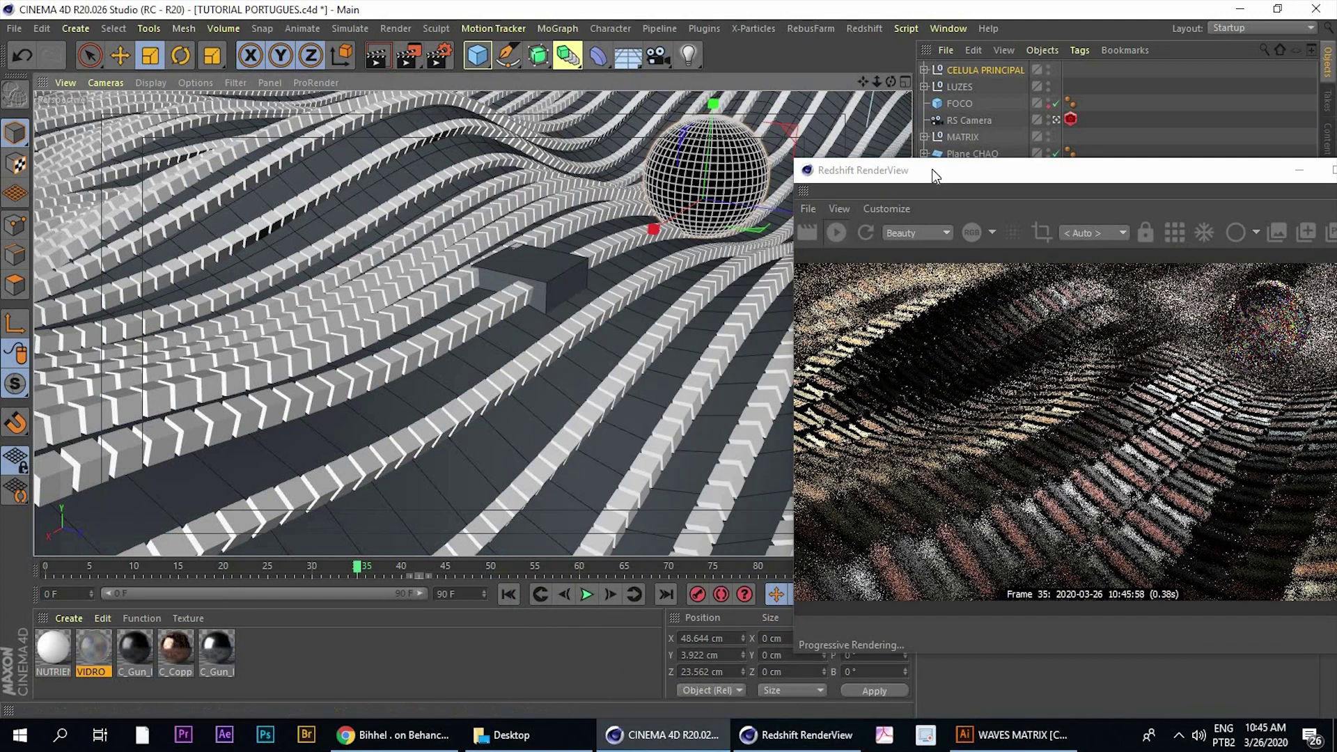
pyautogui.moveTo(905, 169); pyautogui.dragTo(319, 160)
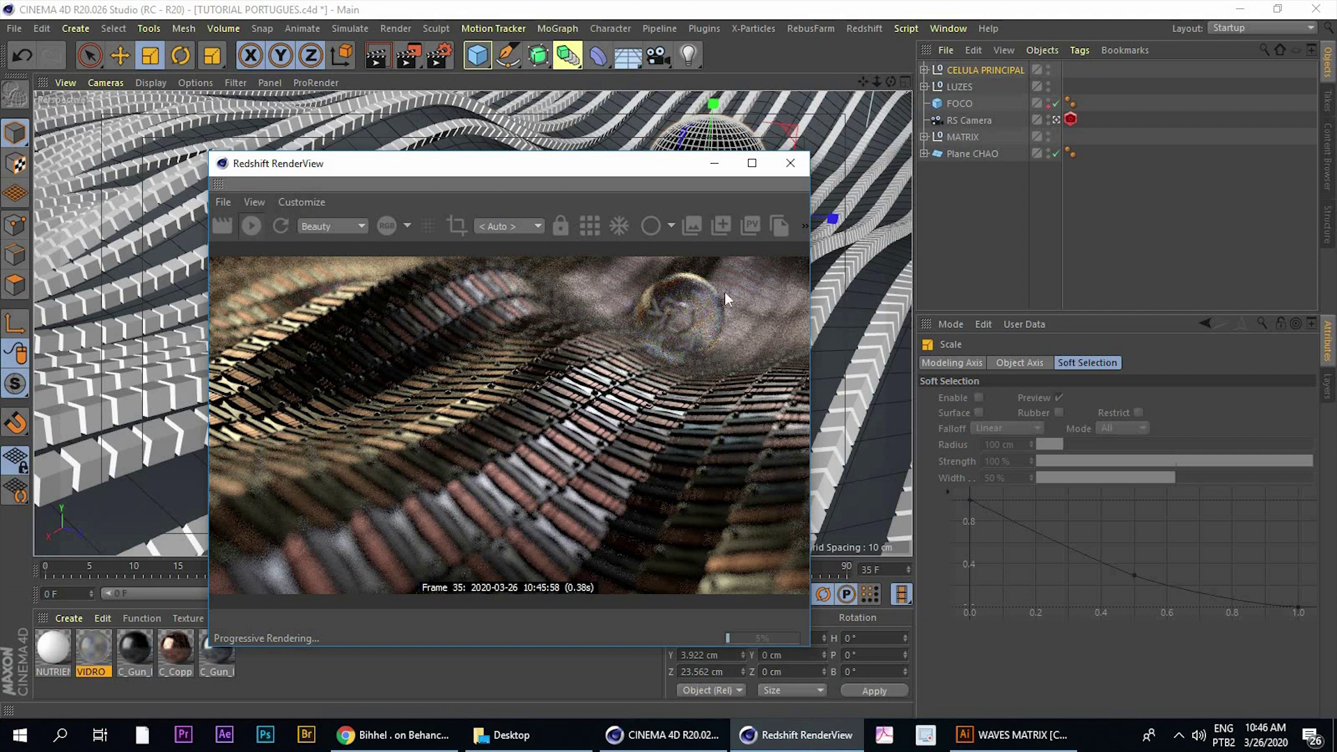
pyautogui.moveTo(618, 164); pyautogui.dragTo(532, 160)
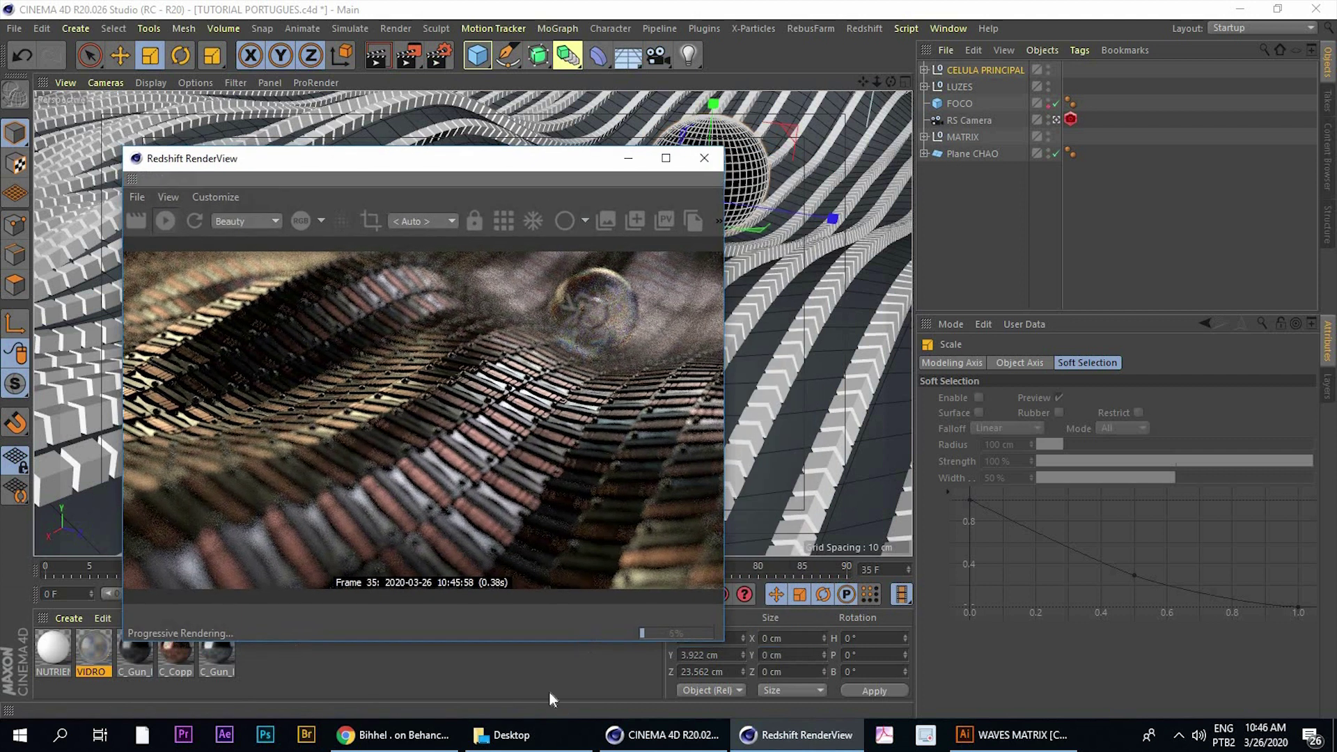
pyautogui.click(437, 737)
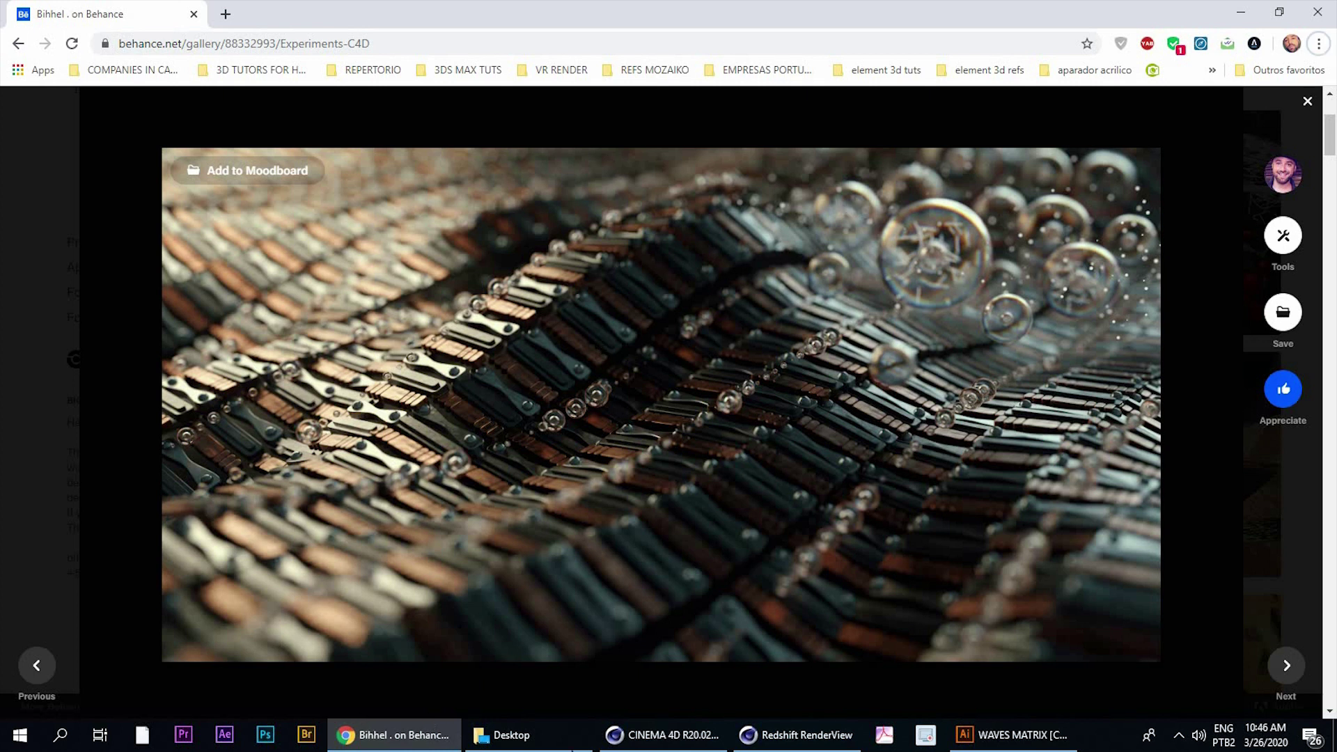
pyautogui.hotkey('alt', 'Tab')
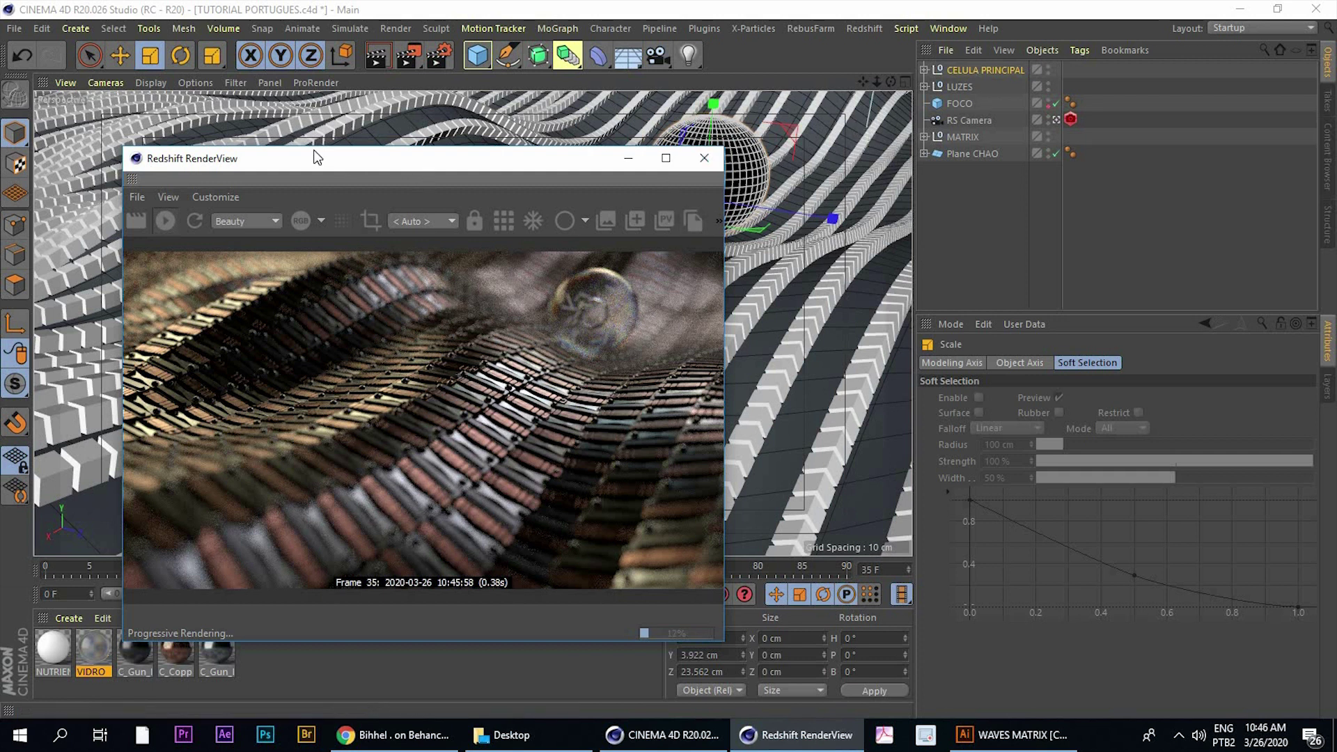
pyautogui.moveTo(420, 167); pyautogui.dragTo(309, 154)
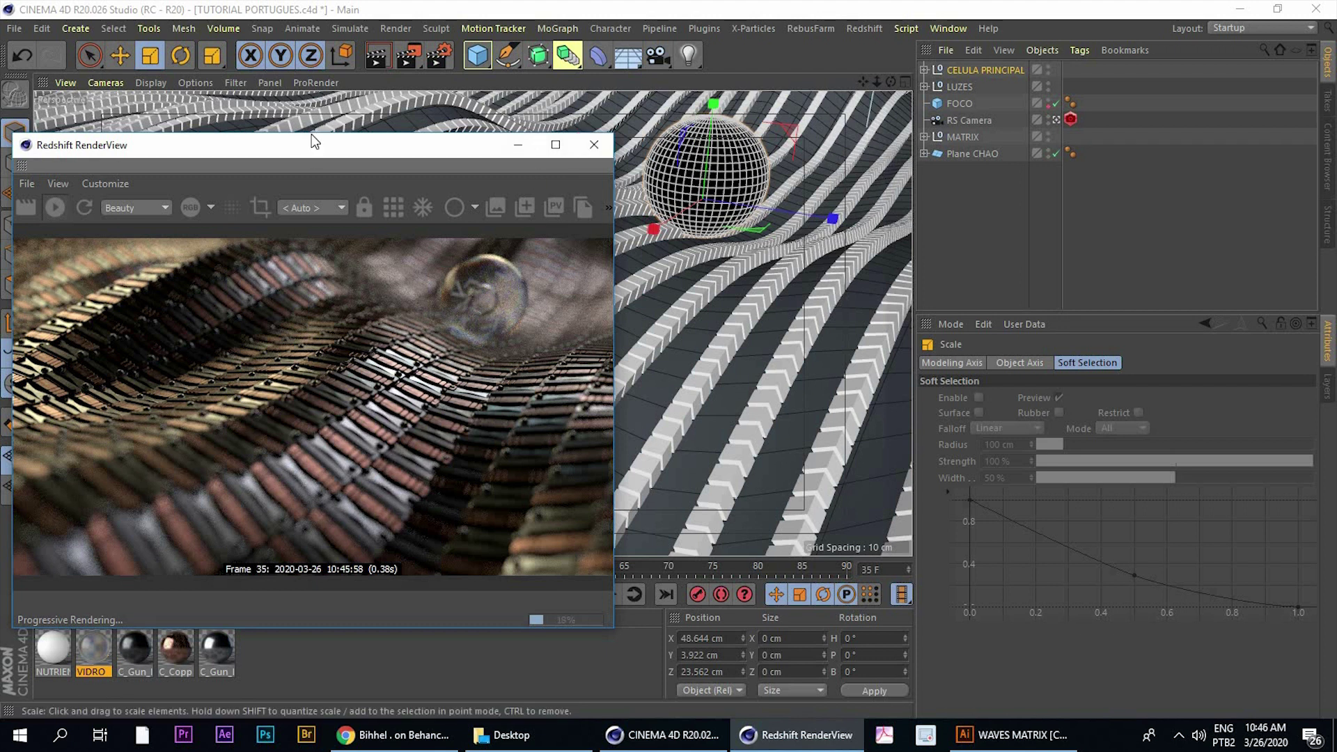
pyautogui.moveTo(316, 135); pyautogui.dragTo(327, 109)
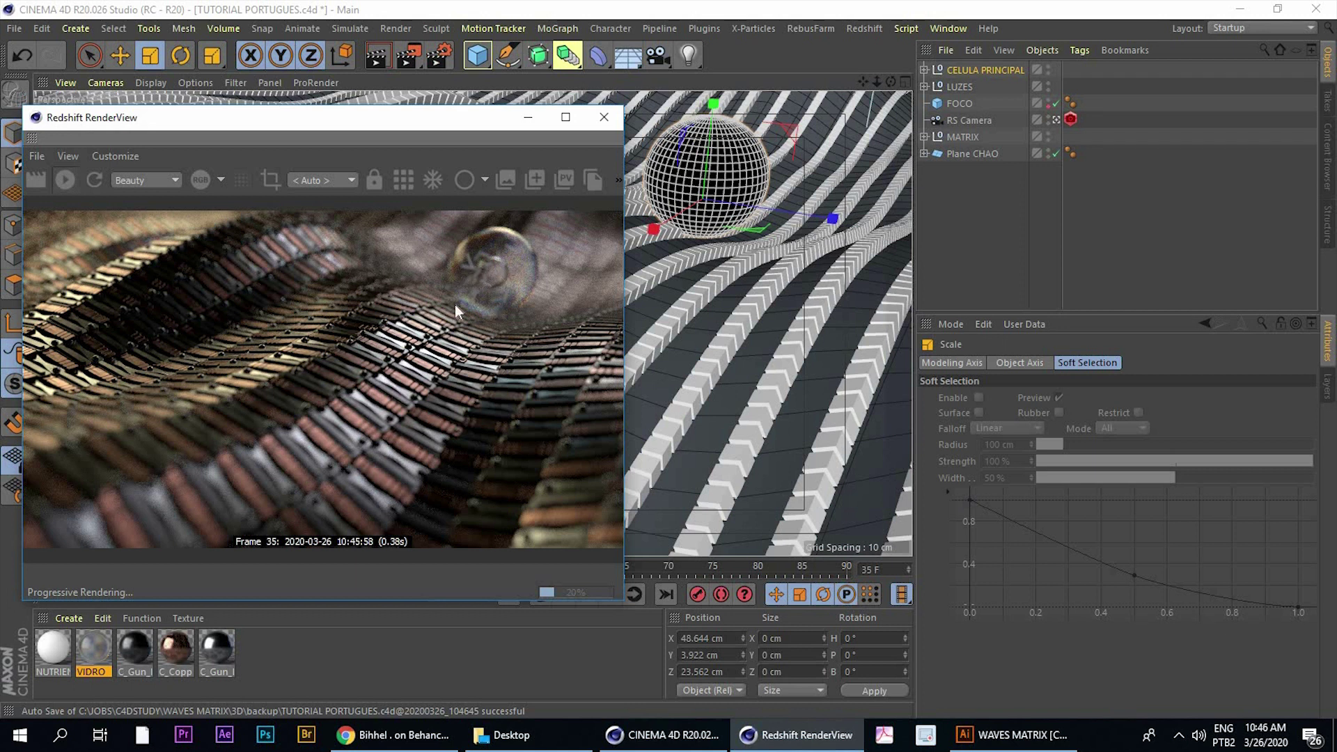
# Raise the NUTRIENTES Overall Emission Weight through 0.4 and 0.8 to 1
pyautogui.doubleClick(55, 651)
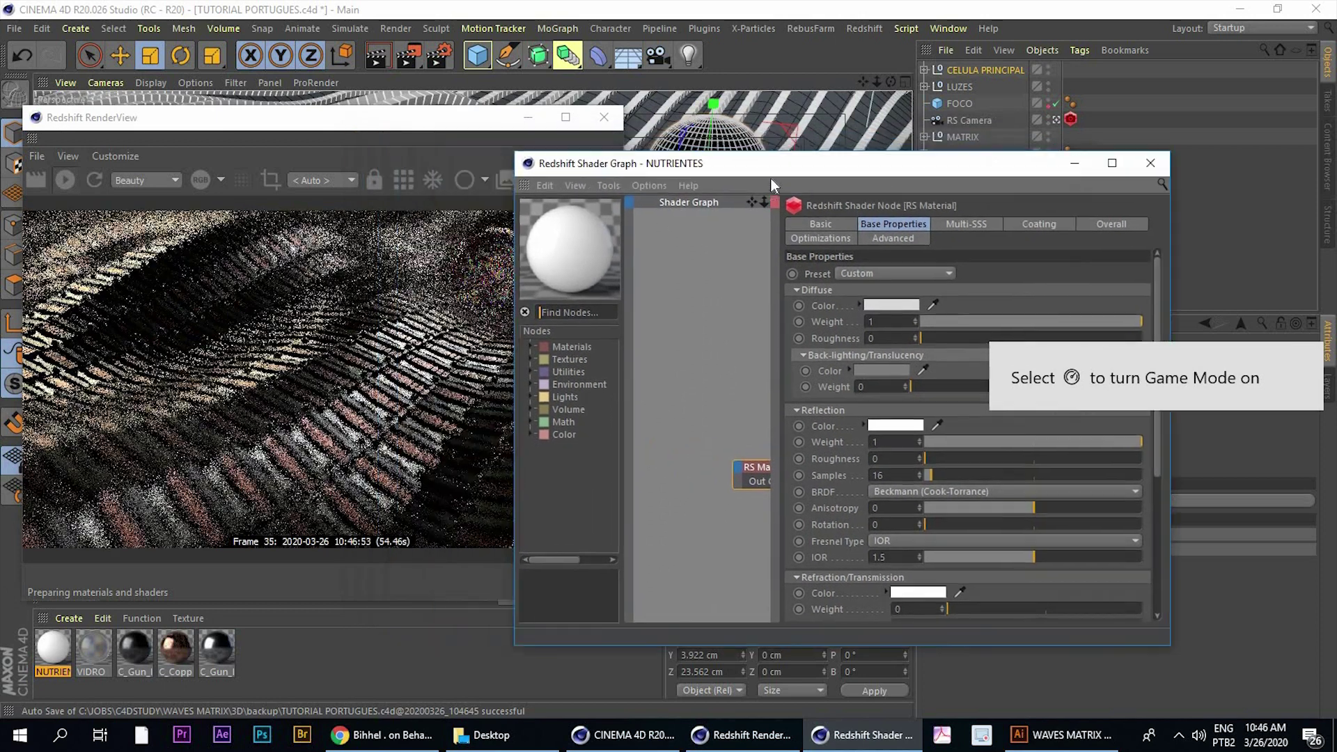
pyautogui.moveTo(771, 179); pyautogui.dragTo(897, 187)
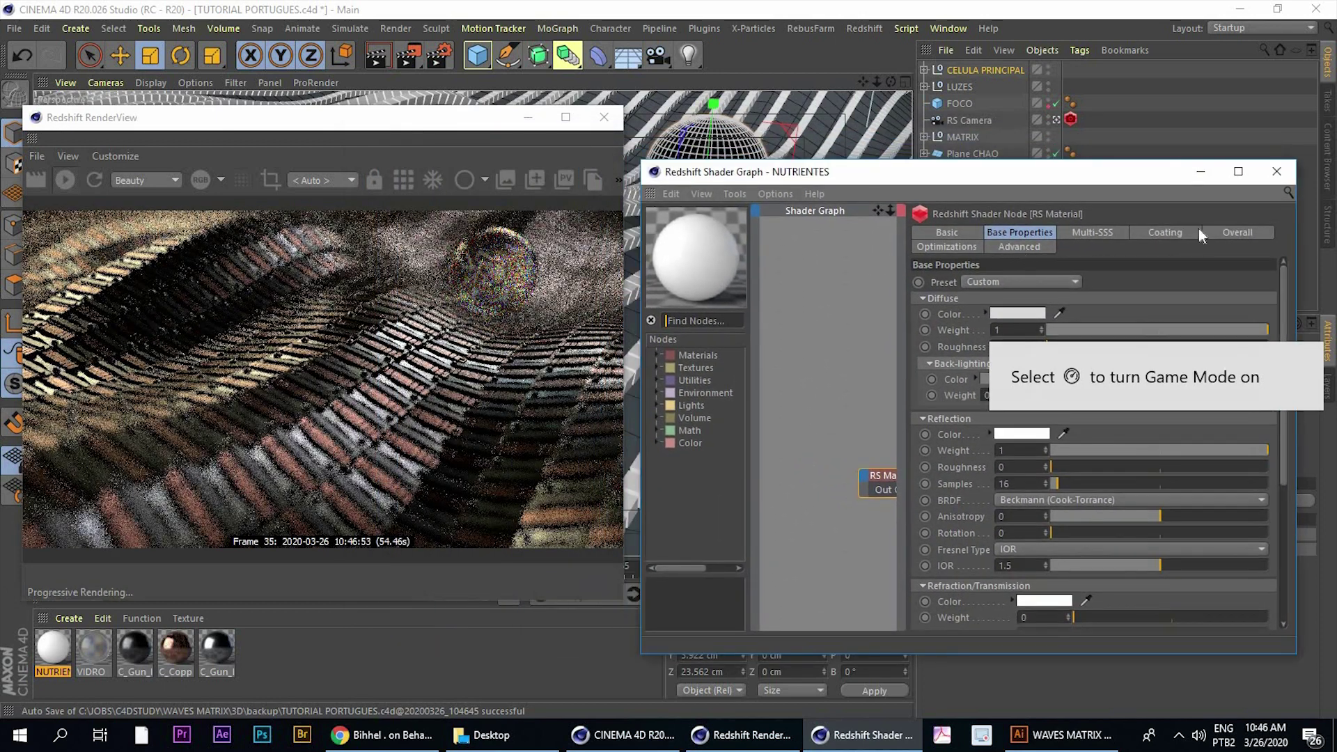
pyautogui.click(1226, 234)
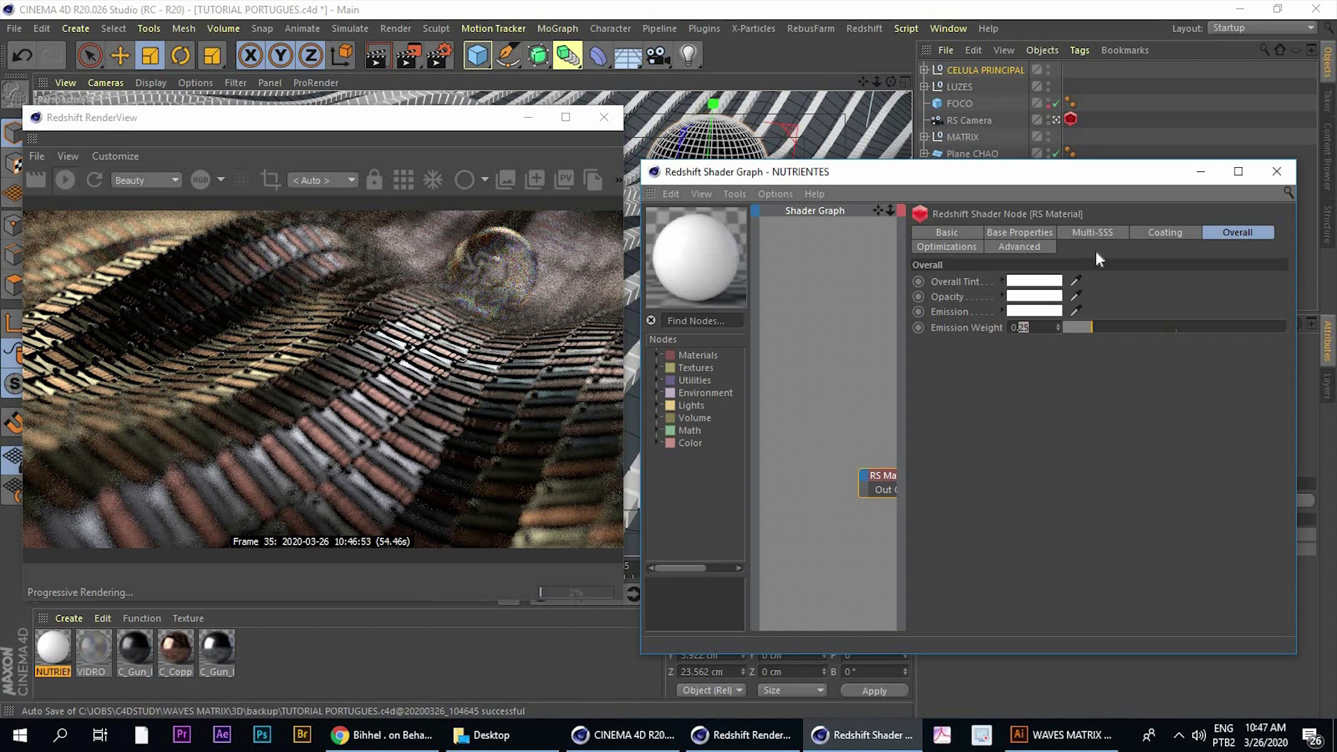
pyautogui.write('0.4')
pyautogui.press('Return')
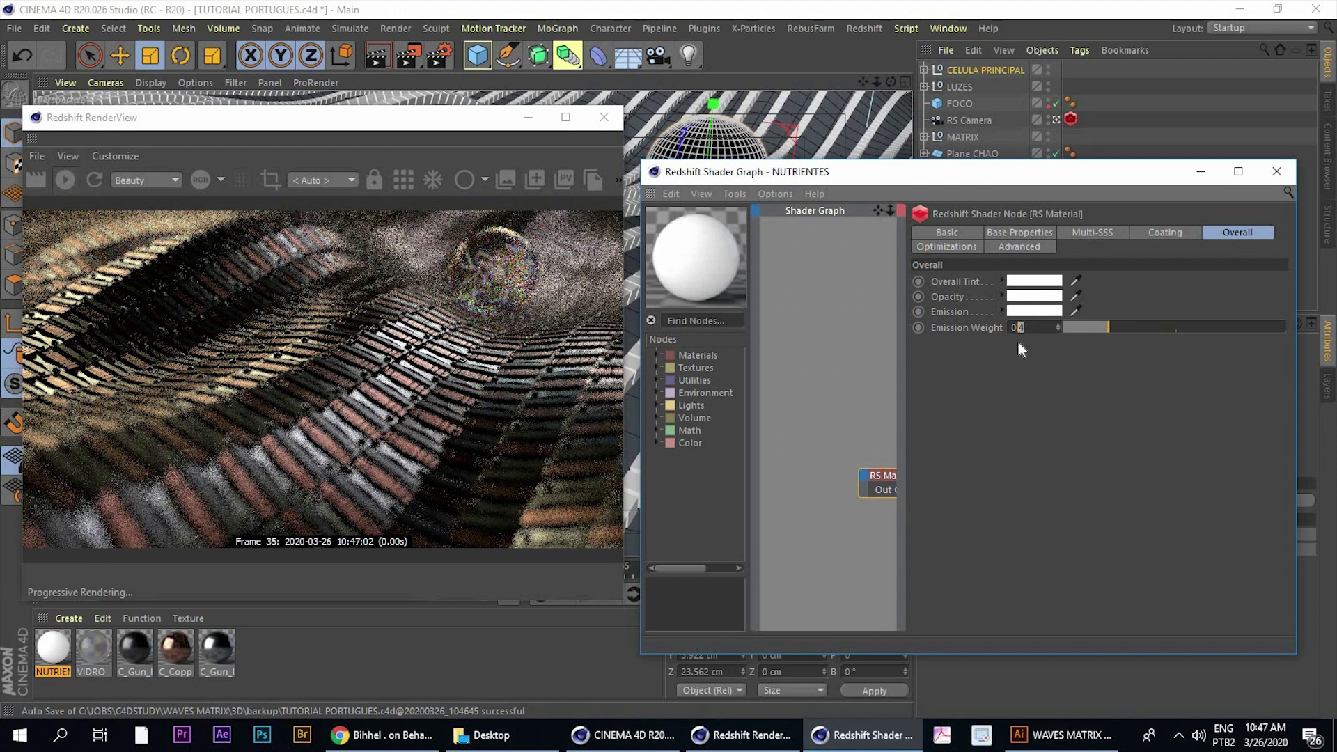
pyautogui.write('8')
pyautogui.press('Return')
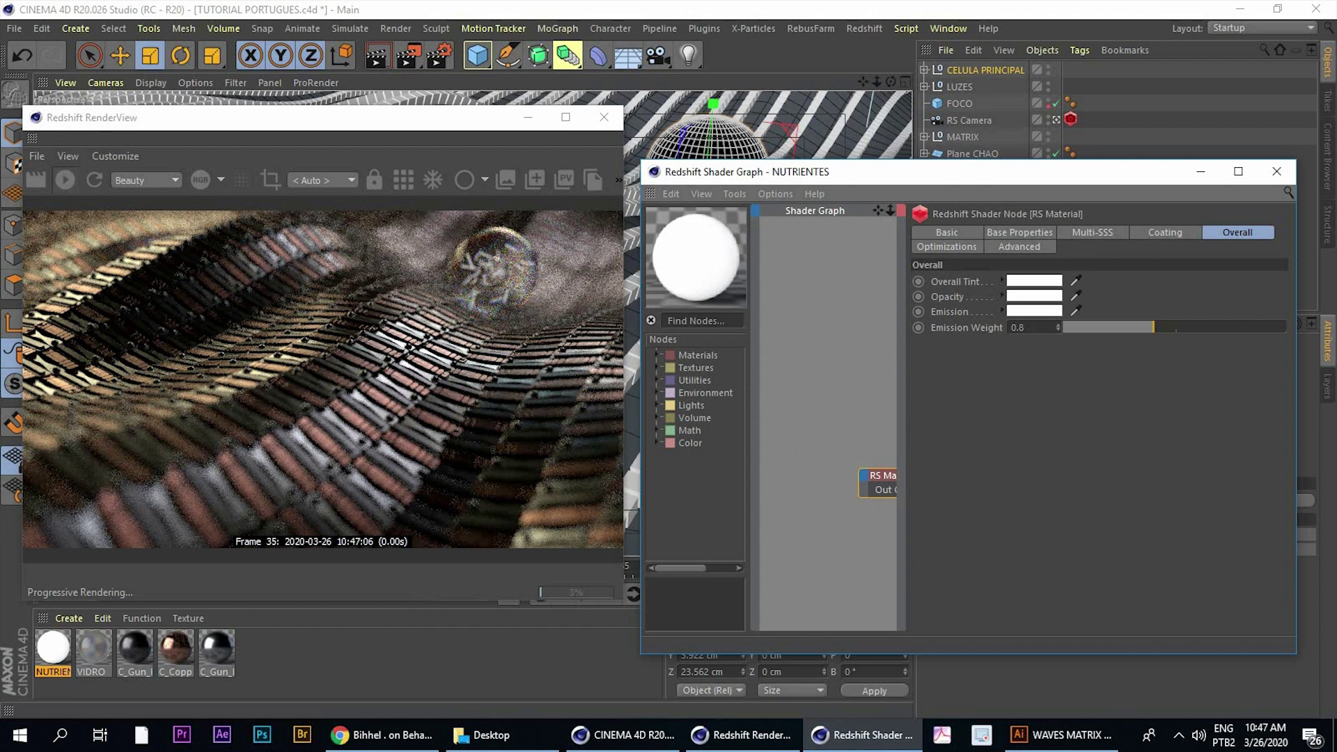
pyautogui.write('1')
pyautogui.press('Return')
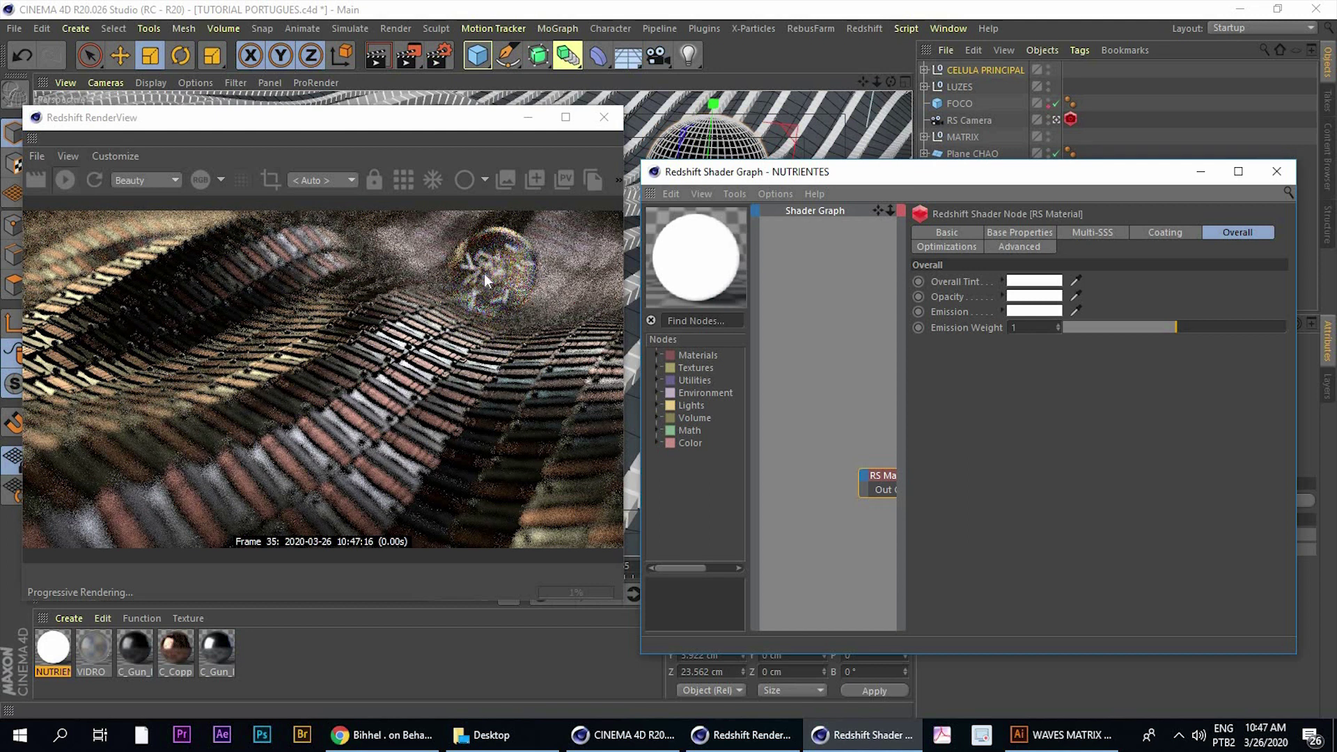
pyautogui.moveTo(887, 174); pyautogui.dragTo(896, 187)
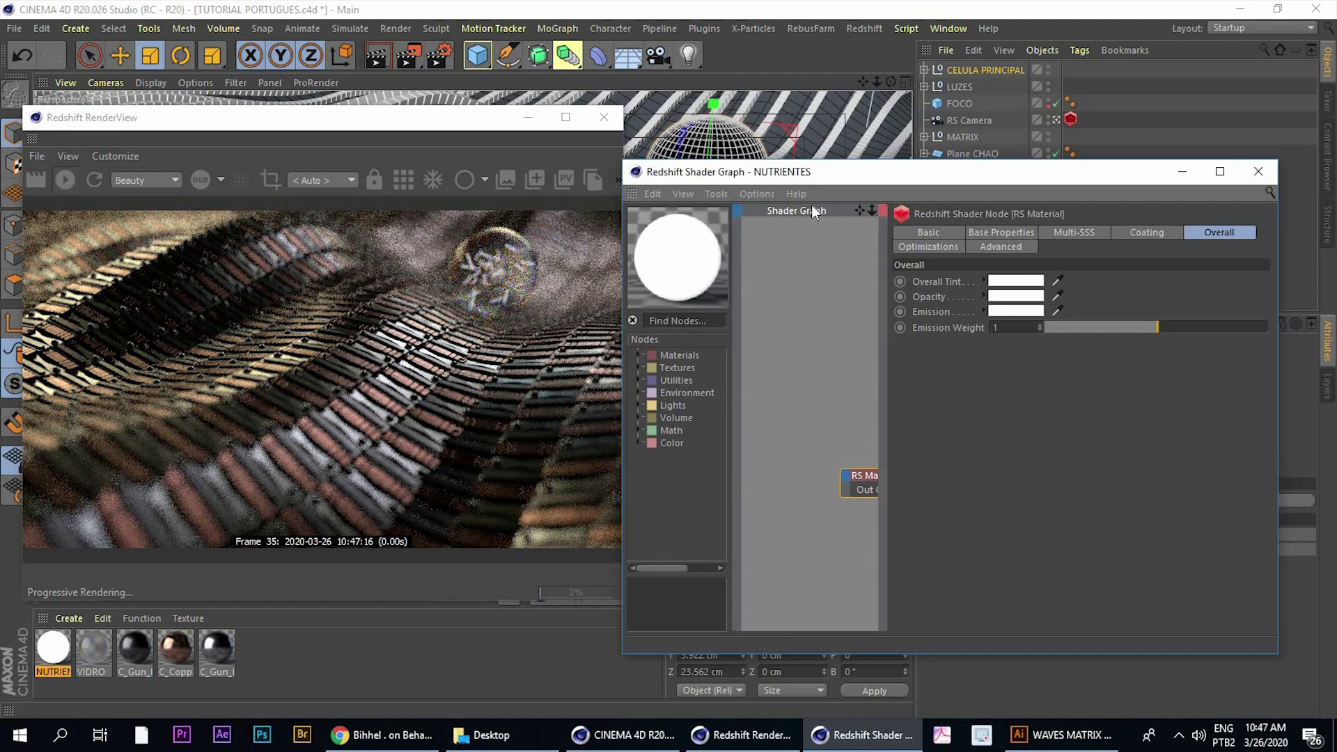
# Select the Capsule inside CELULA PRINCIPAL's Cloner and set its radius to 0.07 cm
pyautogui.click(924, 70)
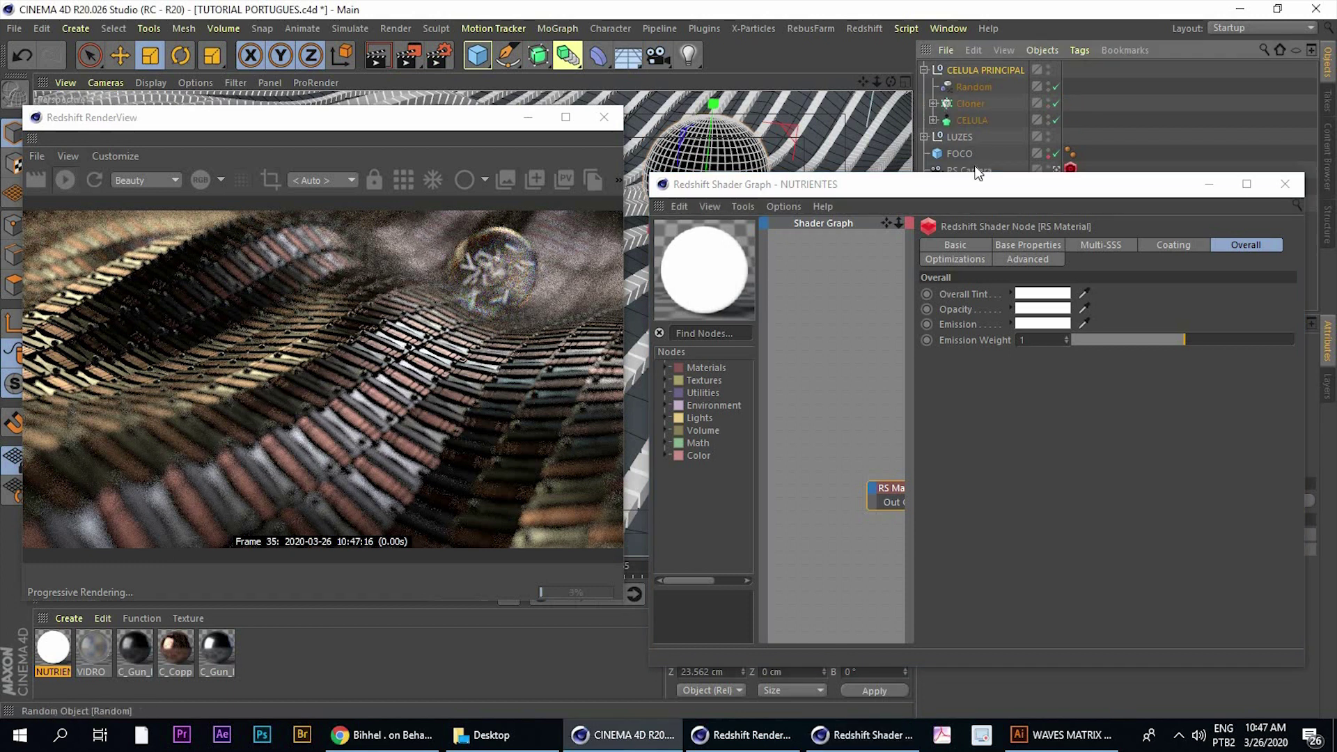
pyautogui.click(934, 103)
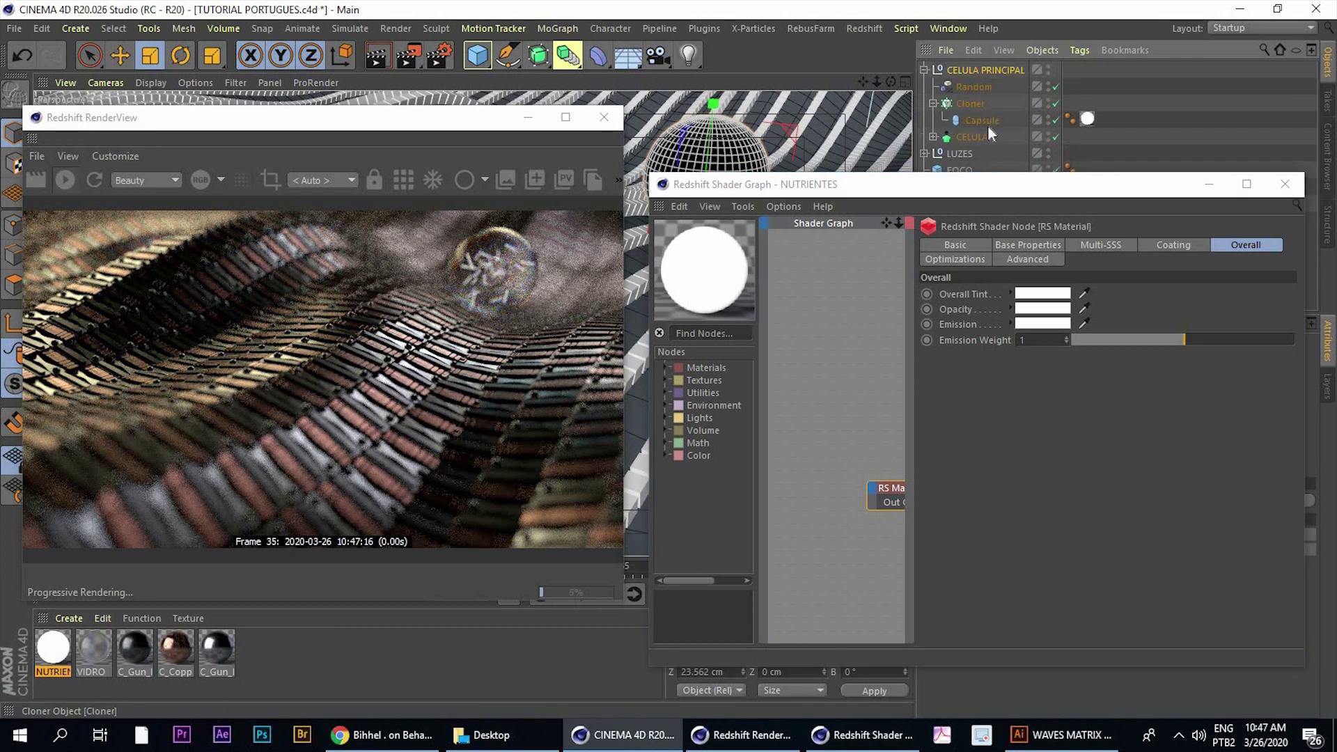
pyautogui.click(979, 120)
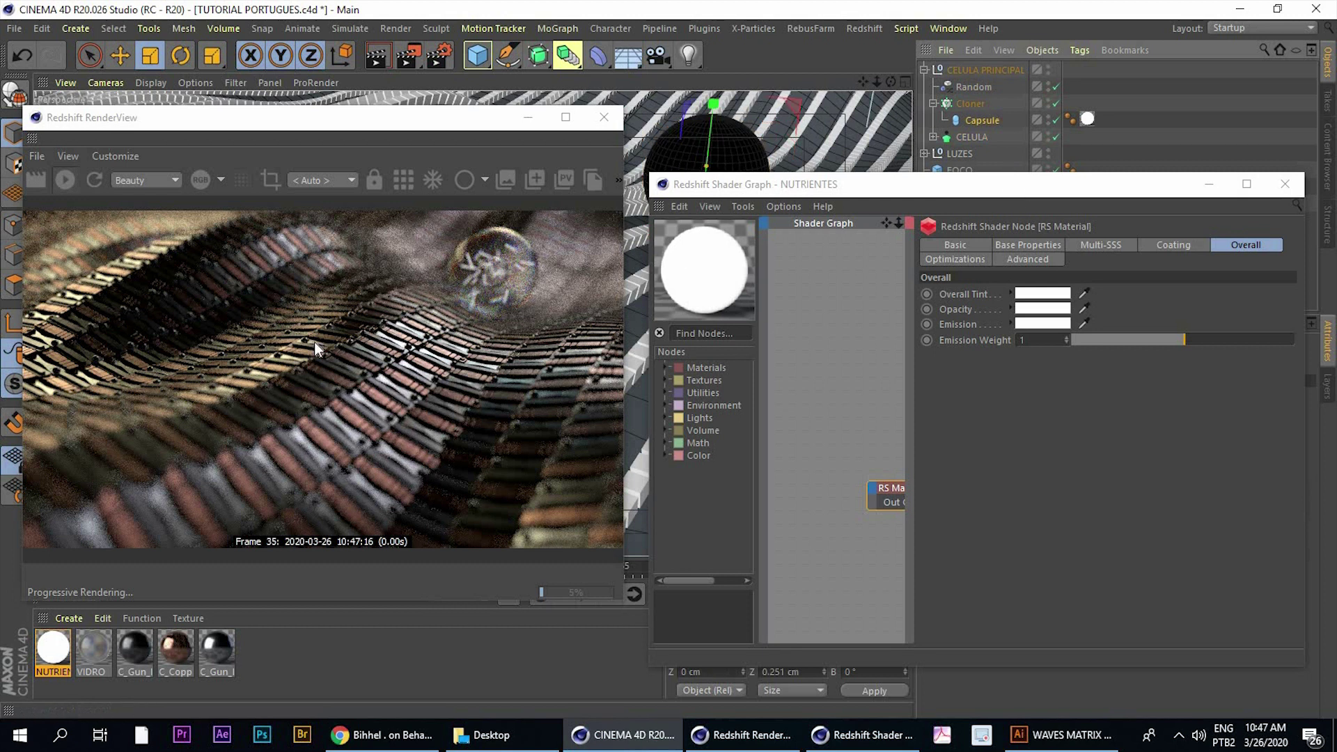
pyautogui.moveTo(1014, 186); pyautogui.dragTo(363, 383)
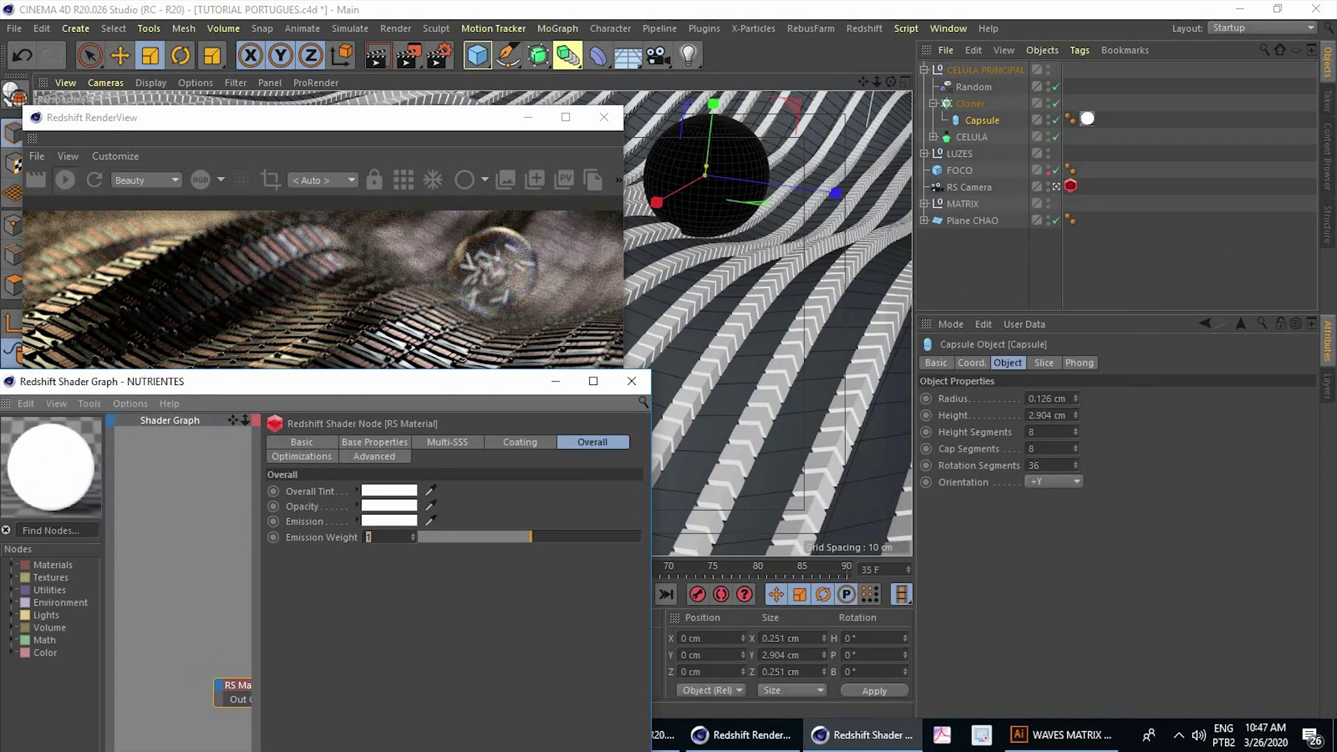
pyautogui.moveTo(1036, 399); pyautogui.dragTo(1065, 398)
pyautogui.write('0.05')
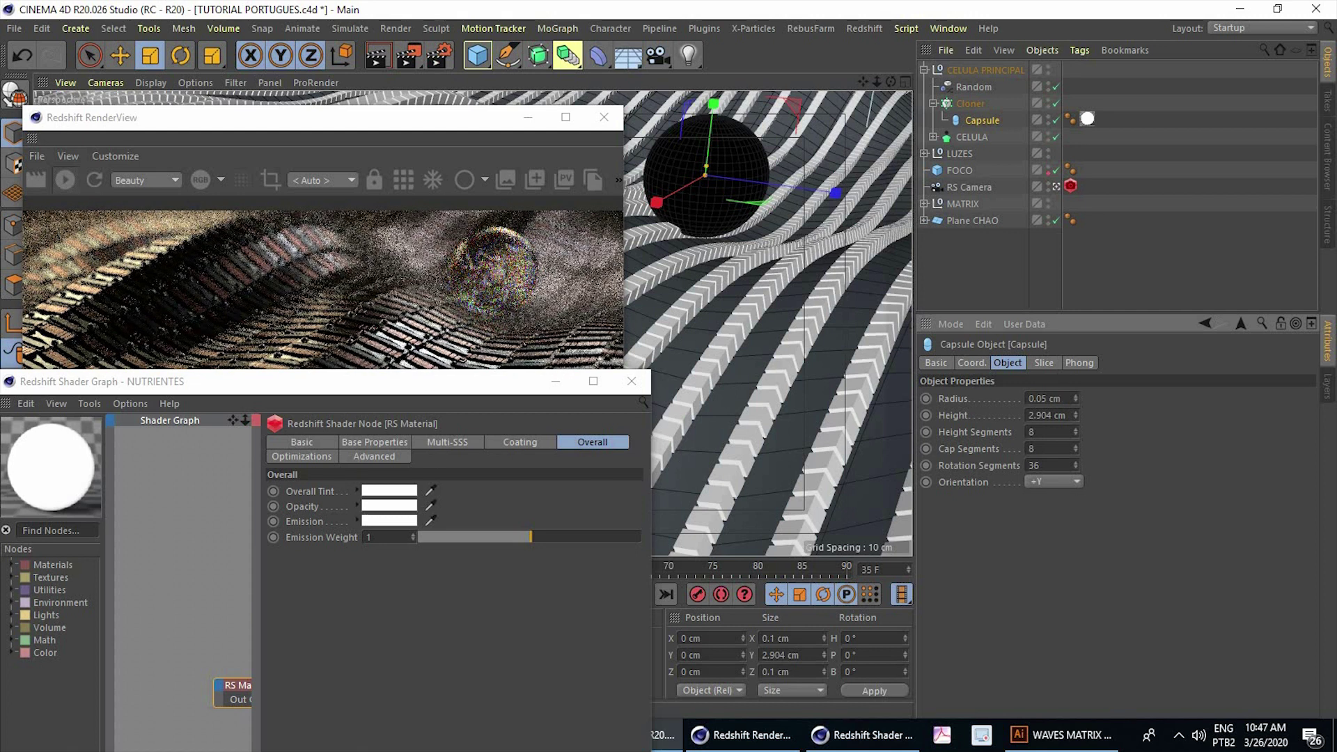
# Test an Emission Weight of 2, undo back to 1, and close the shader graph
pyautogui.click(352, 578)
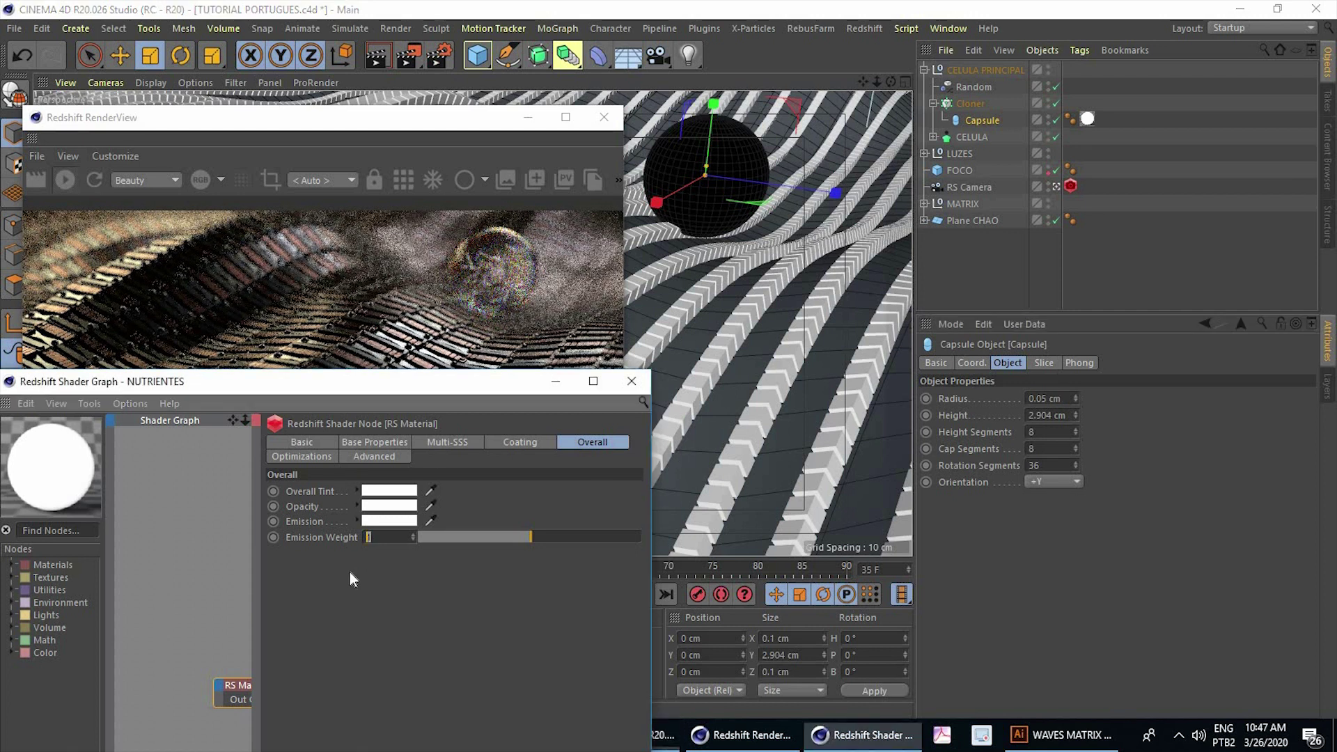
pyautogui.write('2')
pyautogui.press('Return')
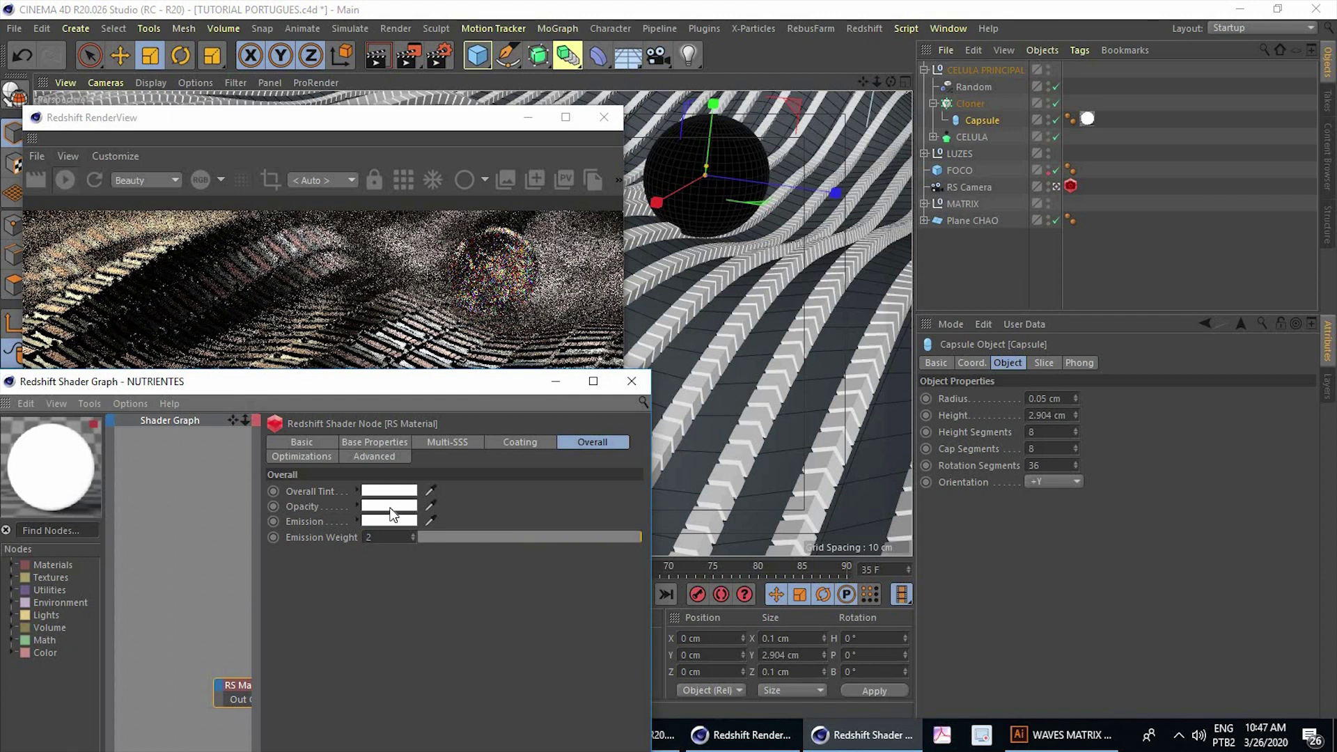
pyautogui.click(17, 60)
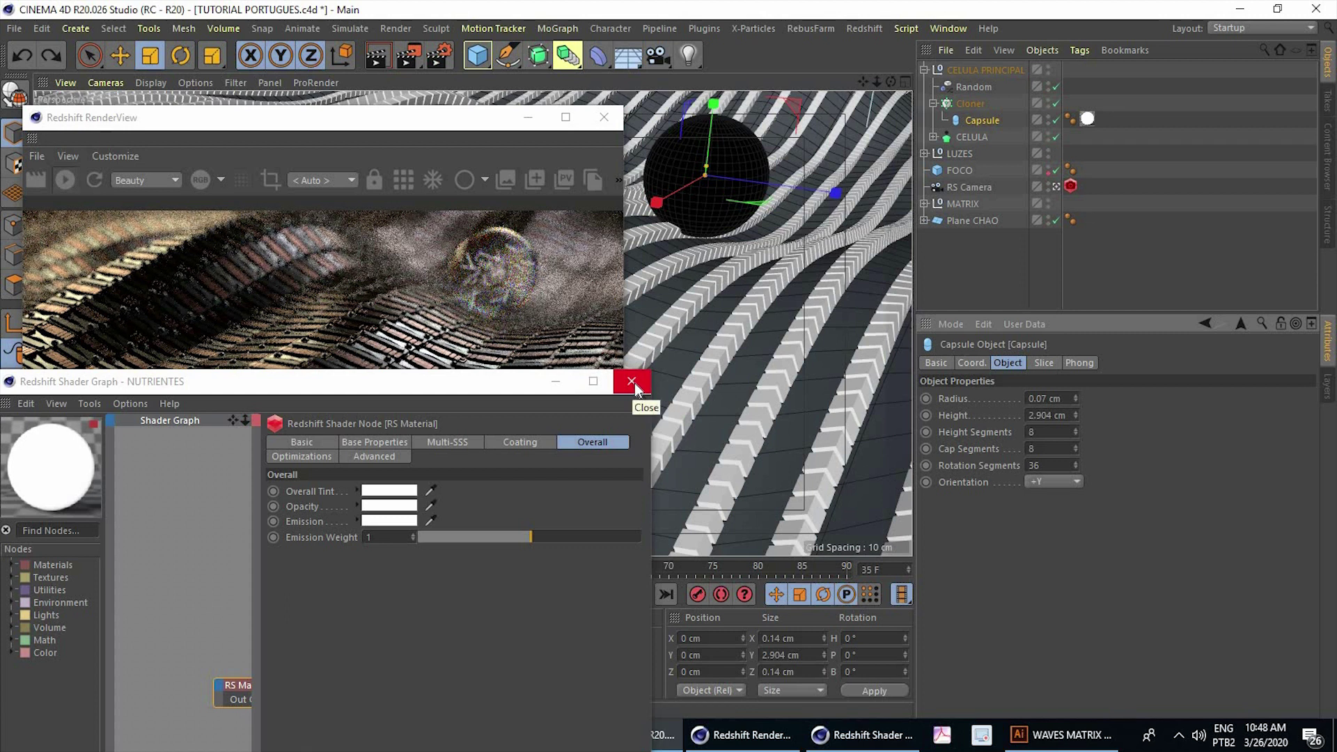
pyautogui.click(632, 380)
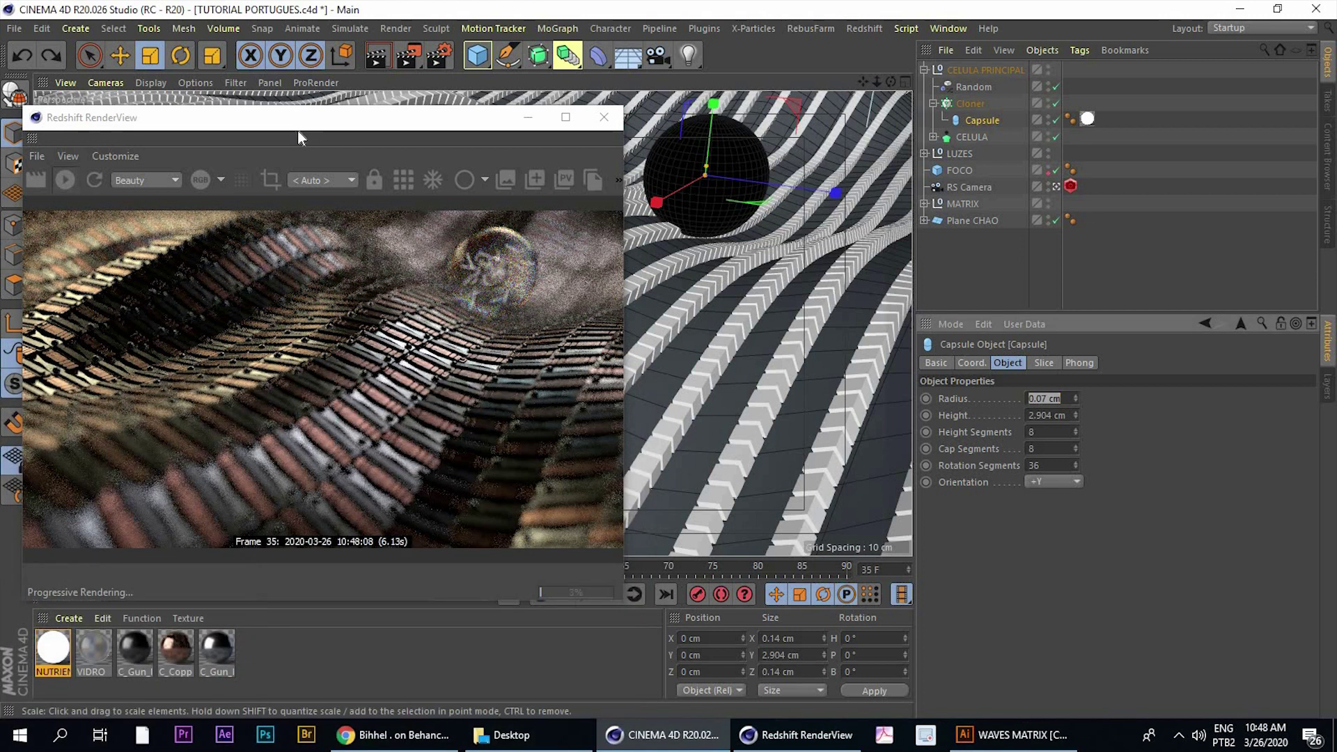
pyautogui.moveTo(301, 125); pyautogui.dragTo(281, 115)
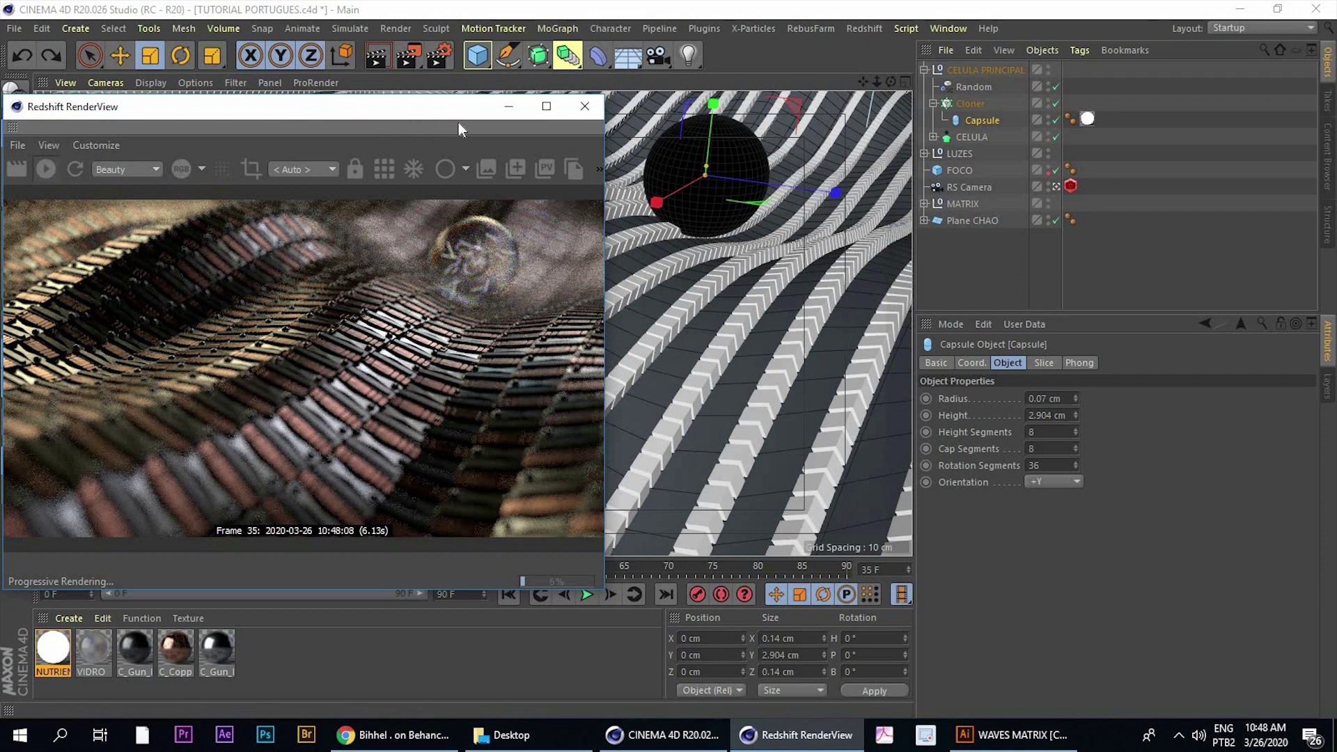
pyautogui.moveTo(458, 124); pyautogui.dragTo(507, 130)
# Select the CELULA PRINCIPAL group and briefly inspect the LUZES lights group
pyautogui.press('e')
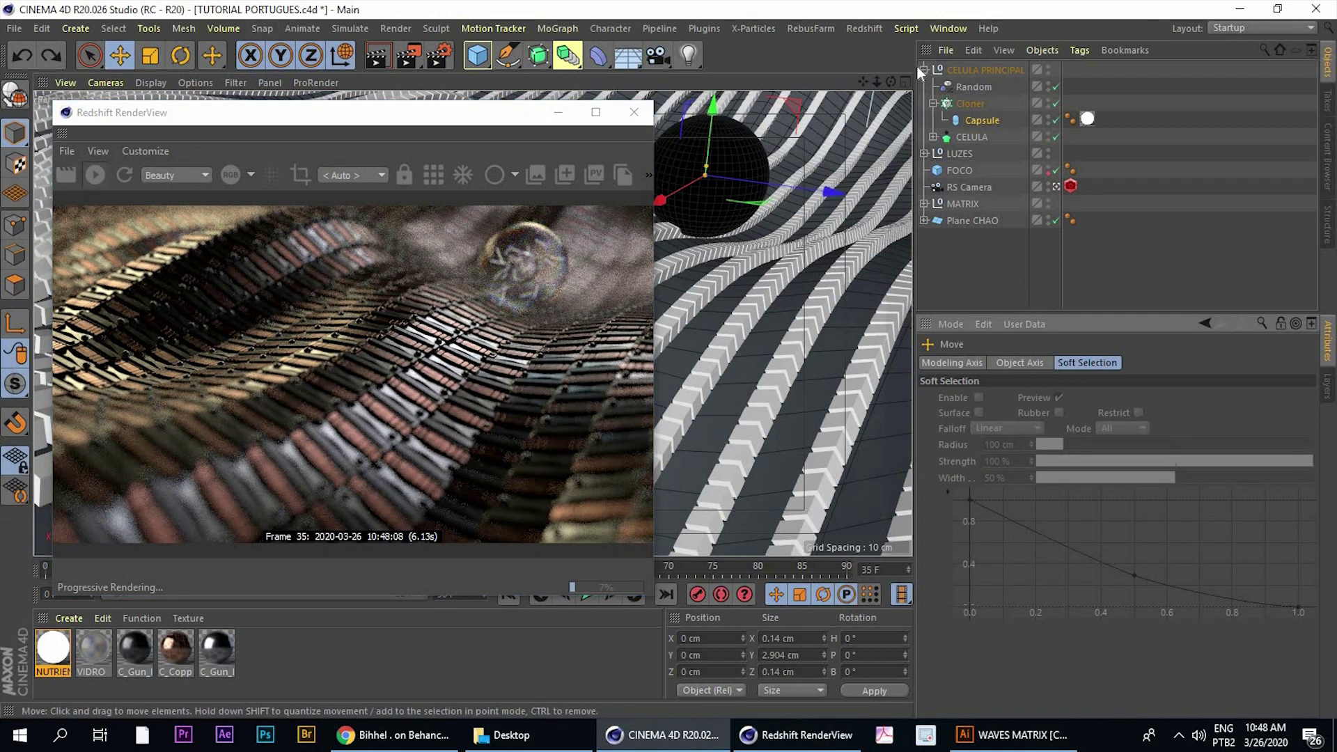
pyautogui.click(923, 69)
pyautogui.click(975, 70)
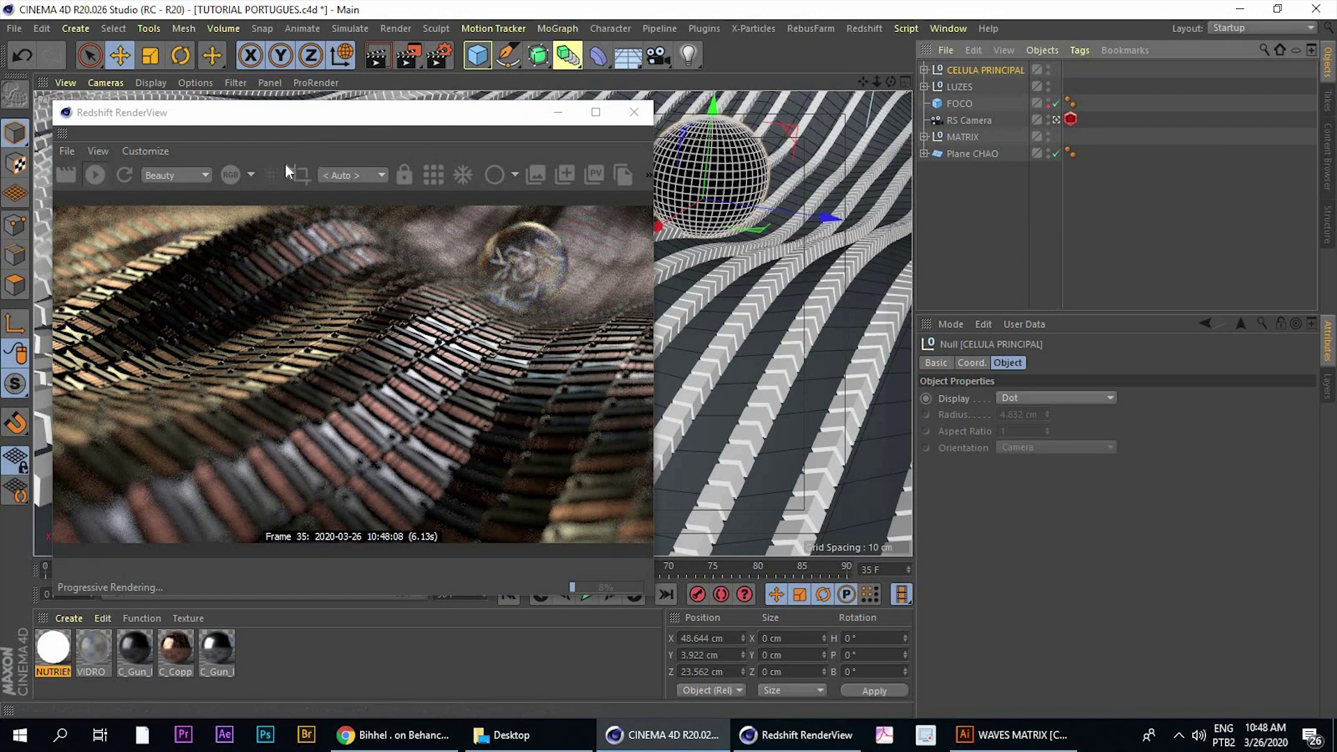
pyautogui.moveTo(285, 112); pyautogui.dragTo(234, 169)
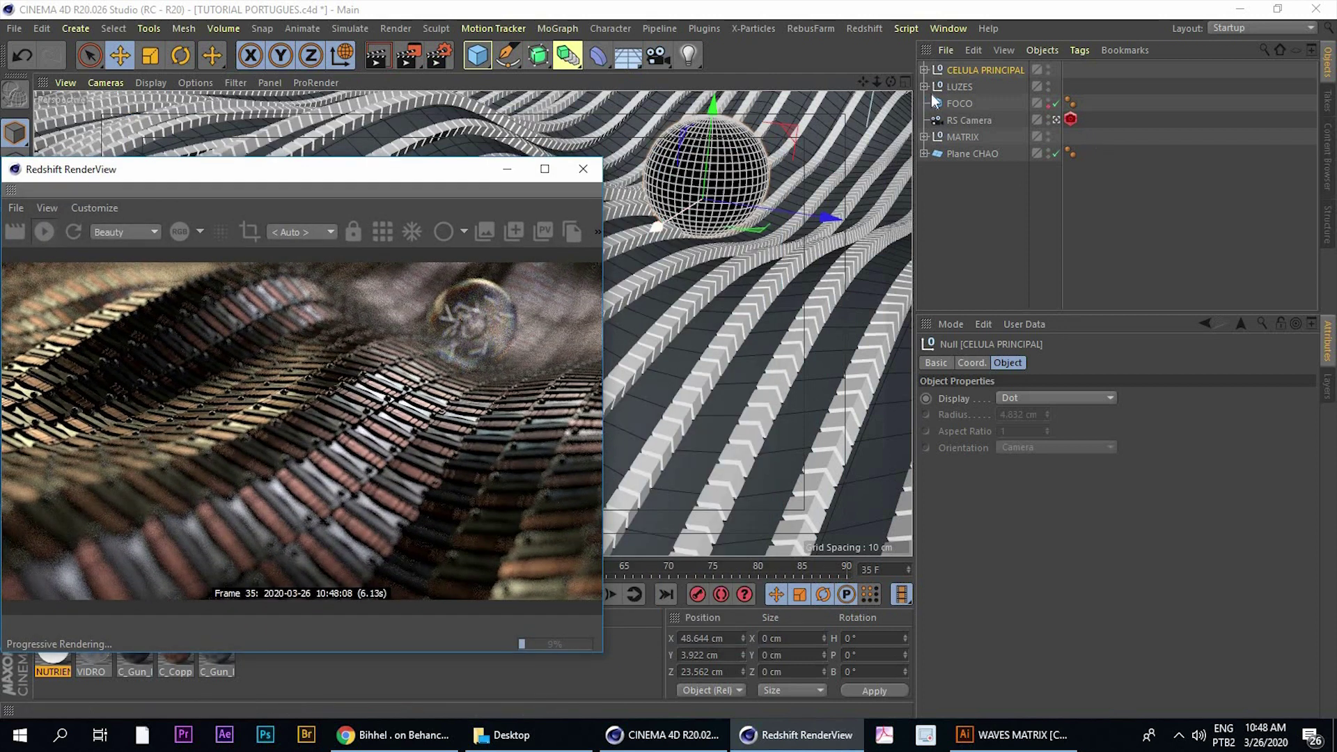
pyautogui.click(925, 86)
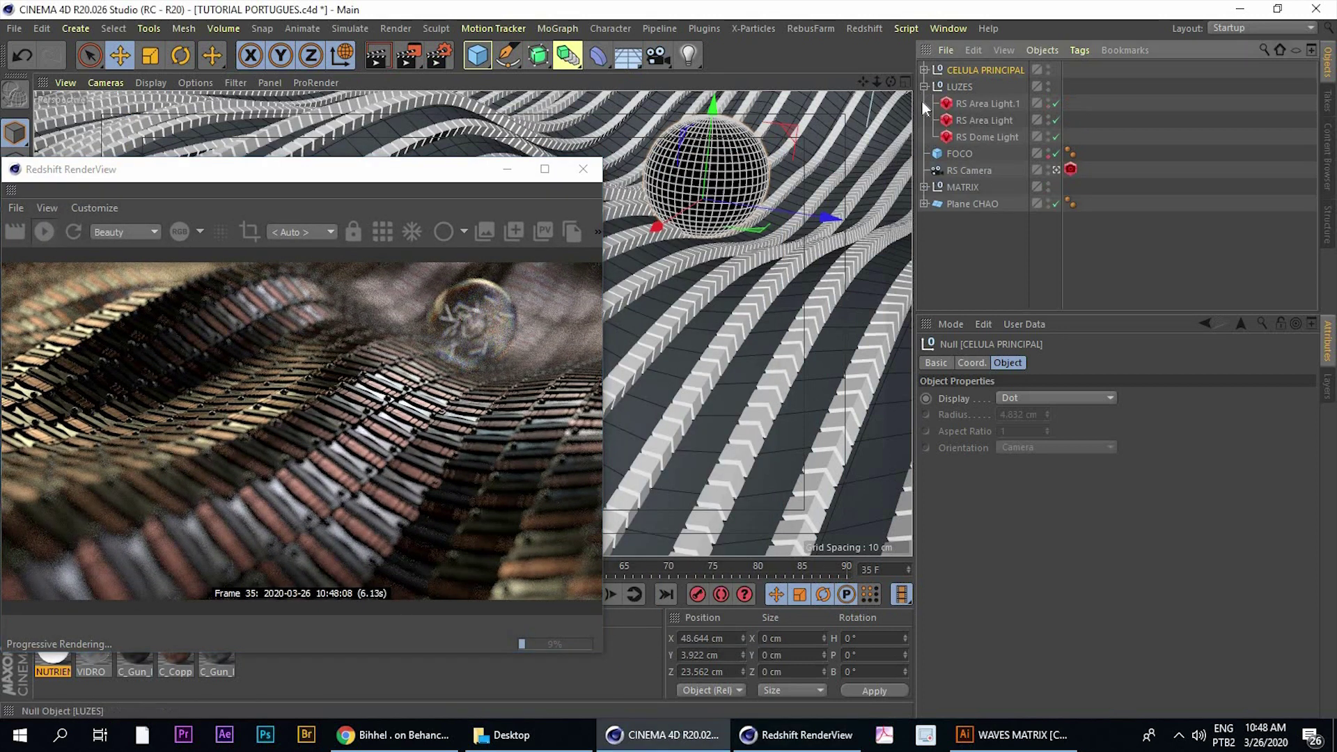
pyautogui.click(925, 86)
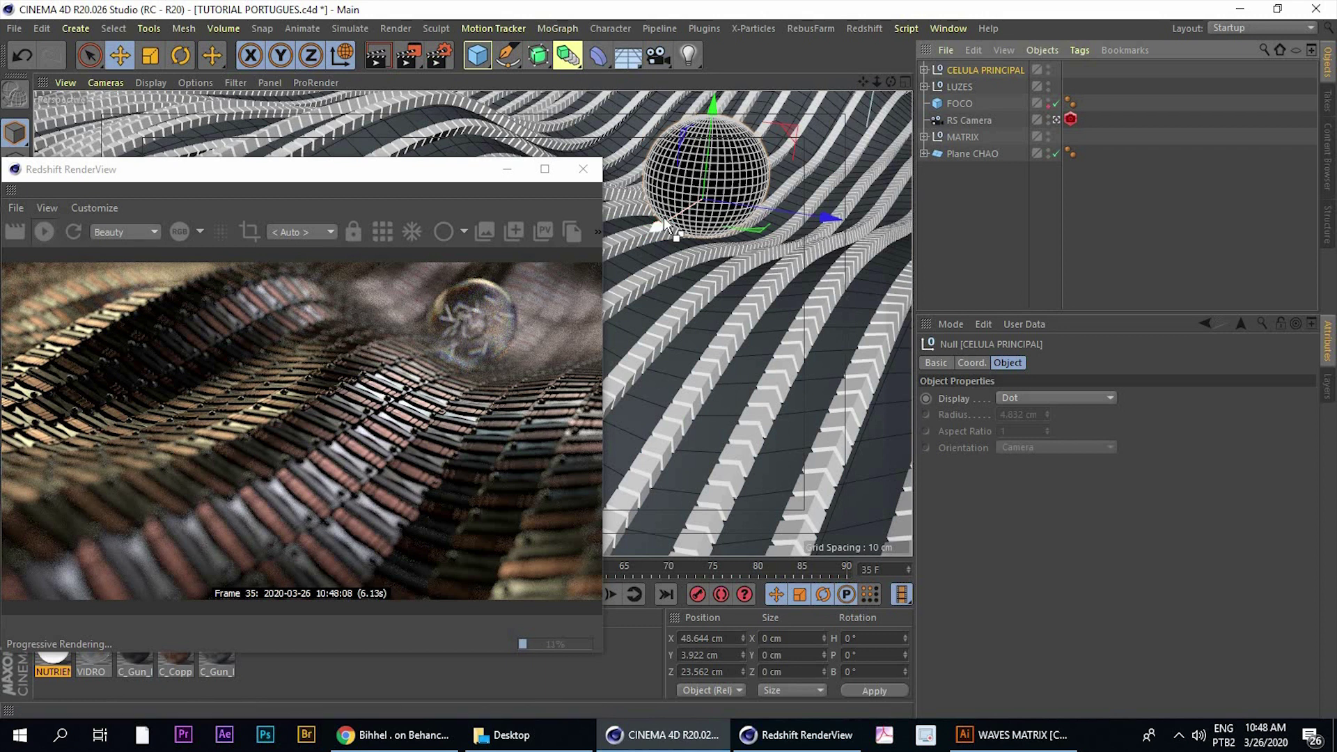
# Duplicate the cell sphere, shrink the copy to about 81%, and rotate both spheres
pyautogui.moveTo(664, 223)
pyautogui.keyDown('ctrl'); pyautogui.mouseDown()
pyautogui.moveTo(831, 187)
pyautogui.moveTo(860, 200)
pyautogui.mouseUp(); pyautogui.keyUp('ctrl')
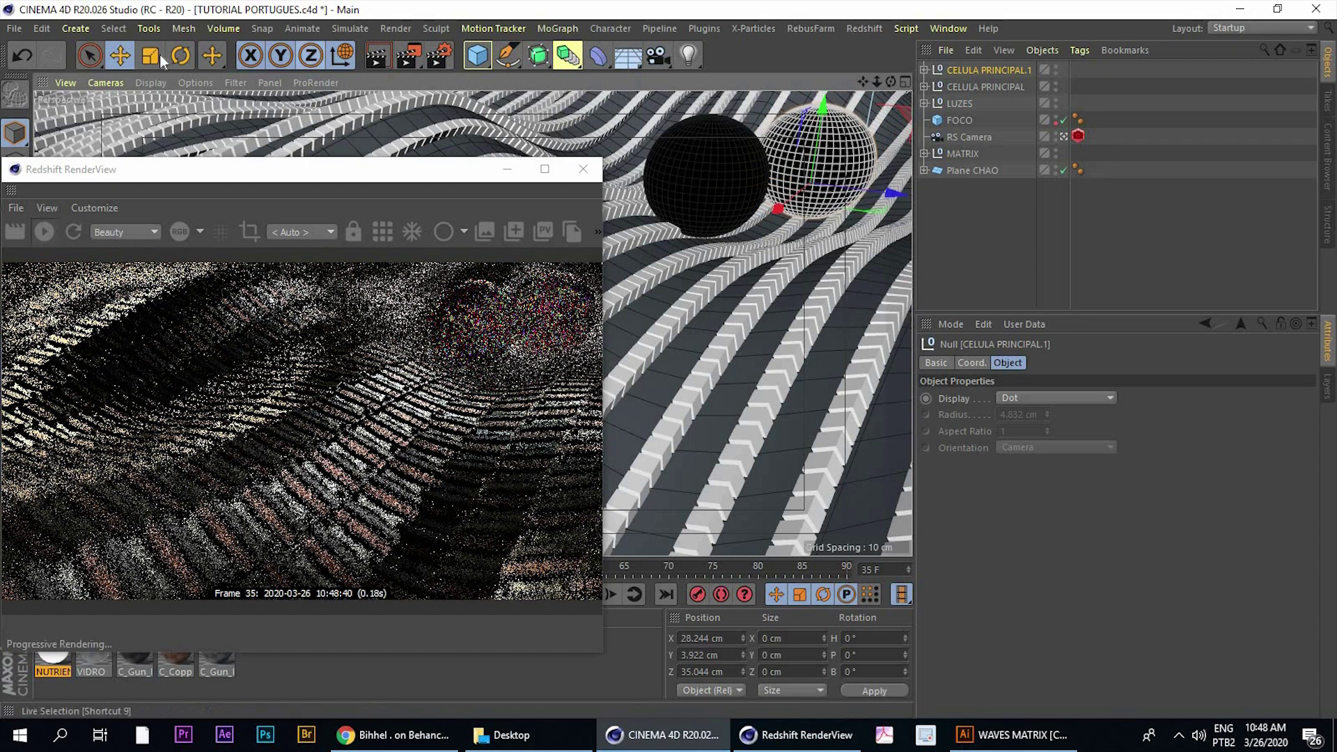
pyautogui.press('t')
pyautogui.moveTo(740, 302); pyautogui.dragTo(737, 305)
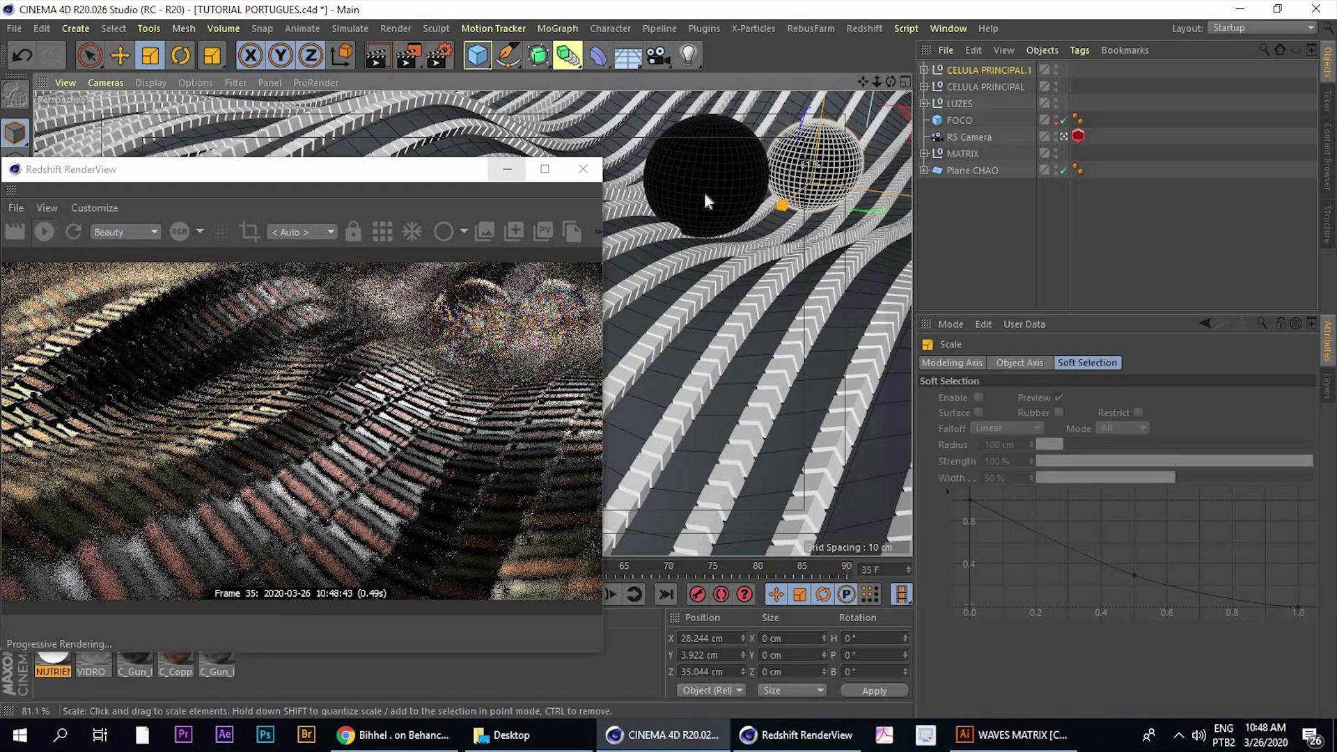
pyautogui.click(179, 57)
pyautogui.moveTo(776, 245)
pyautogui.mouseDown()
pyautogui.moveTo(713, 106)
pyautogui.moveTo(725, 198)
pyautogui.mouseUp()
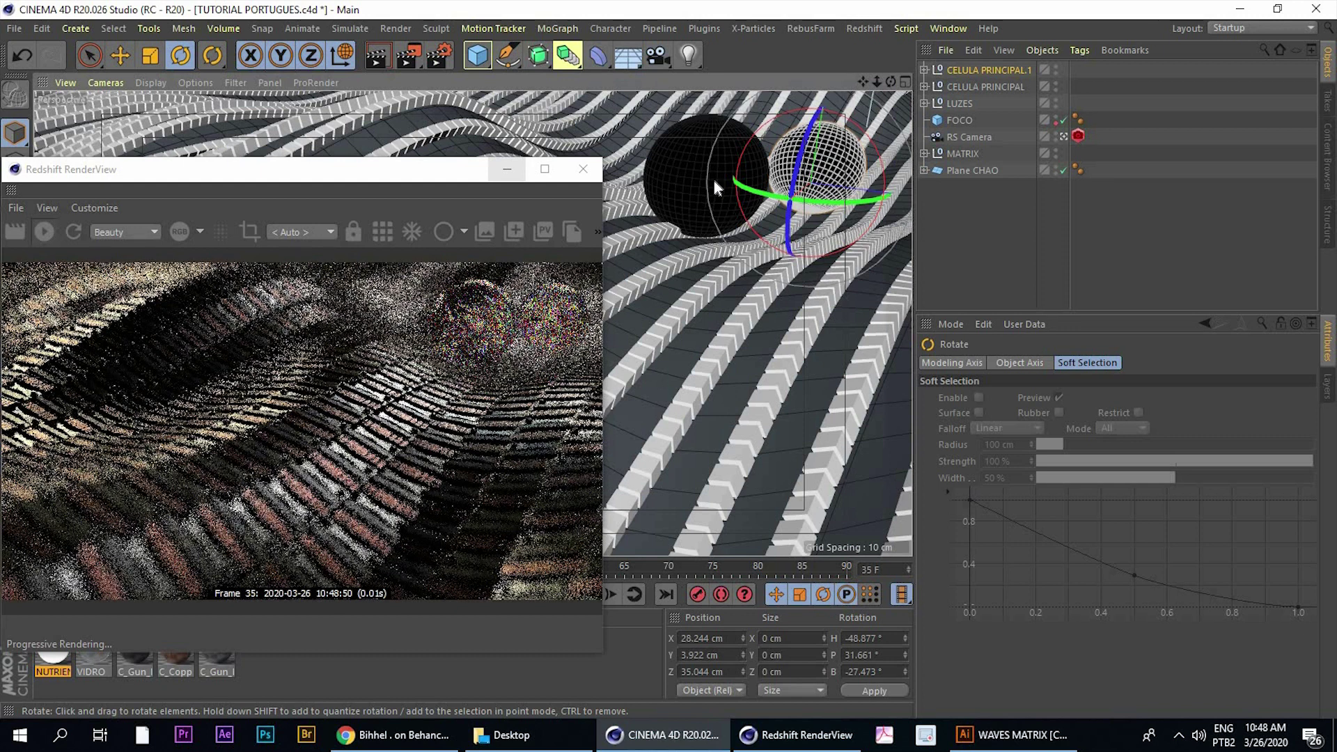
pyautogui.click(975, 87)
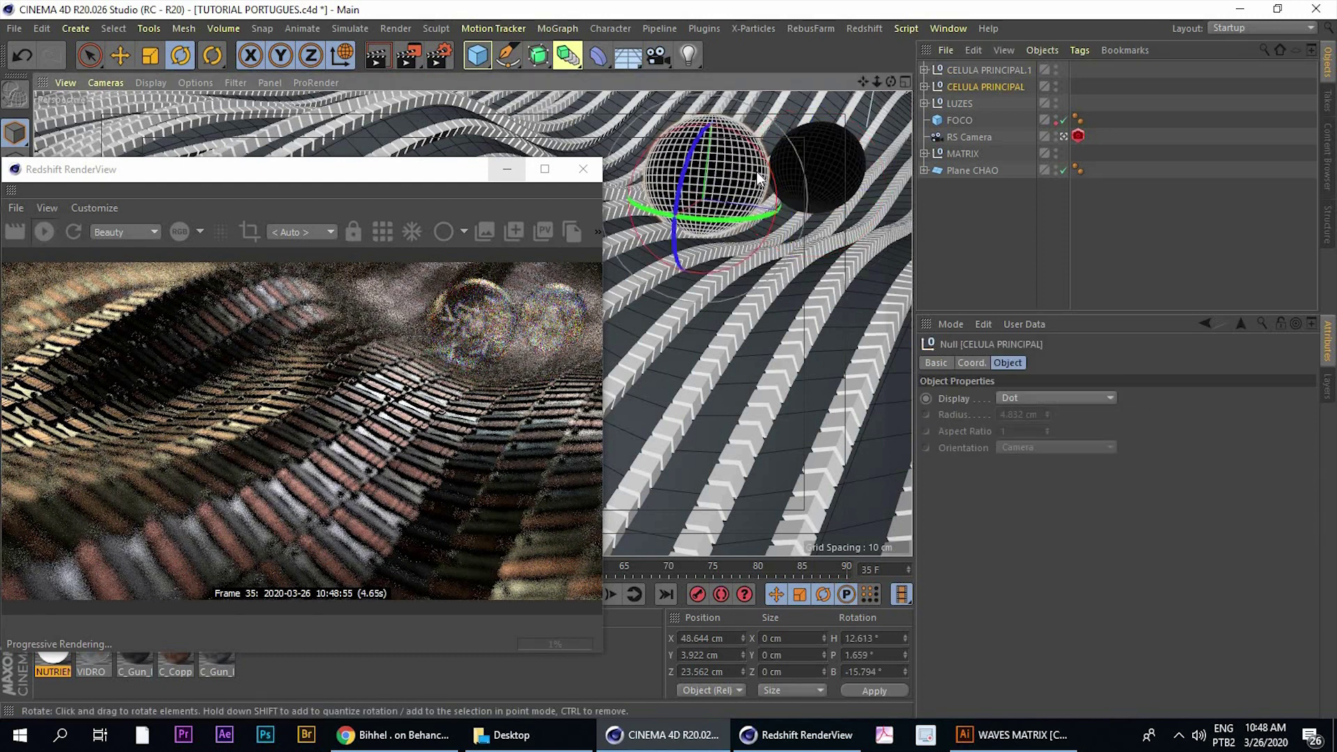
pyautogui.moveTo(759, 179); pyautogui.dragTo(731, 208)
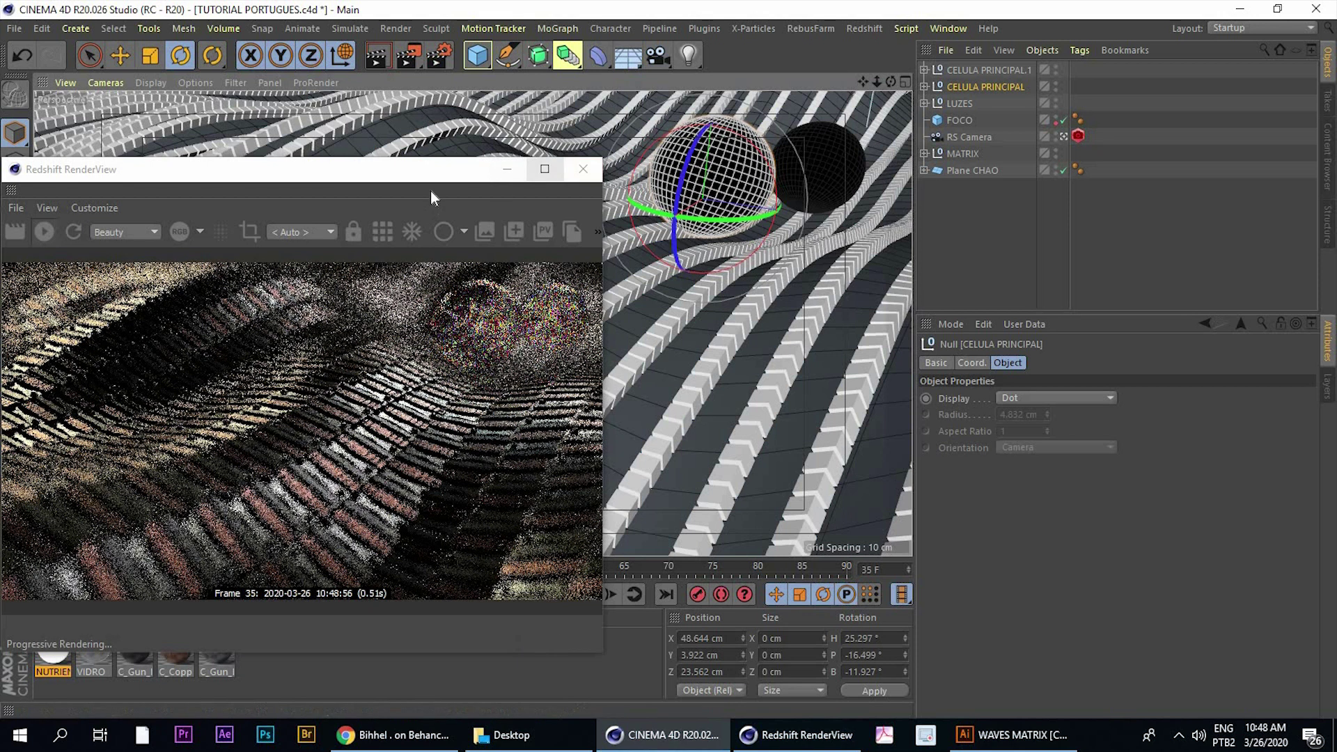
pyautogui.moveTo(461, 163); pyautogui.dragTo(498, 143)
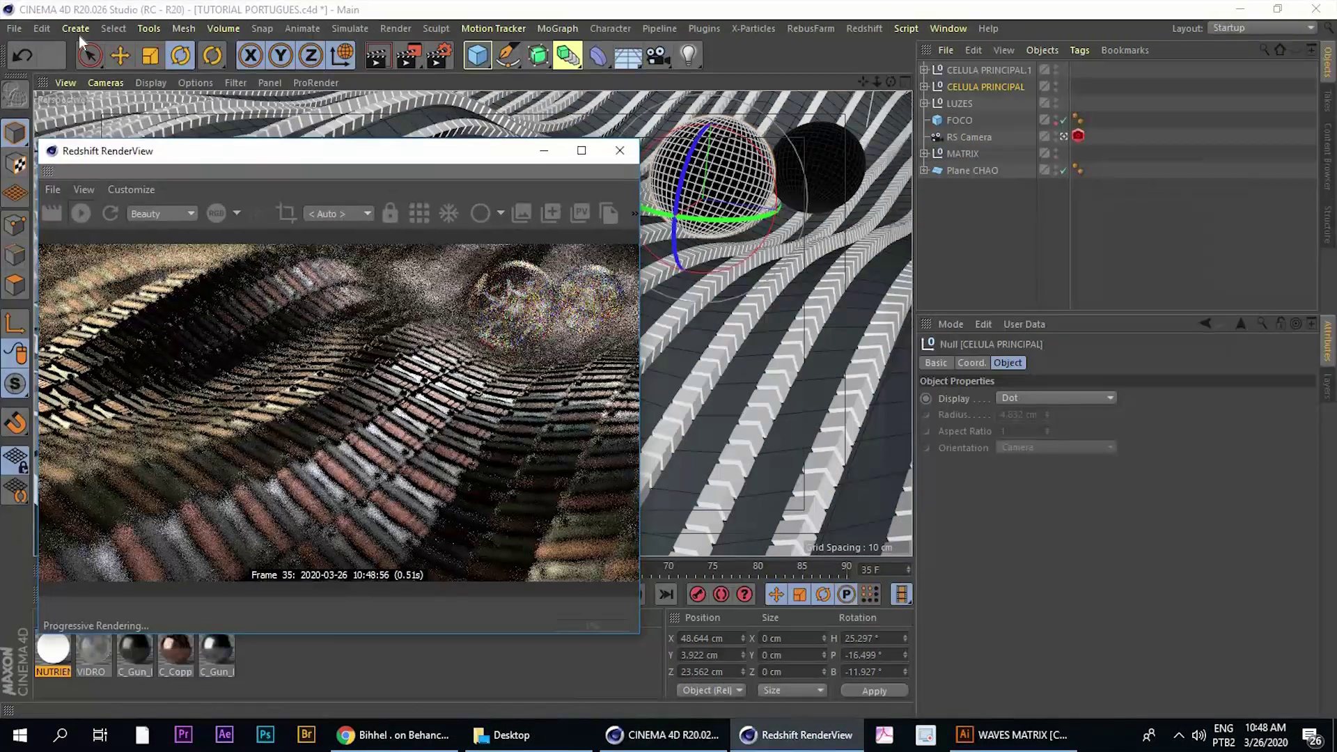
# Position the CELULA PRINCIPAL.2 copy along depth and X over the field
pyautogui.press('e')
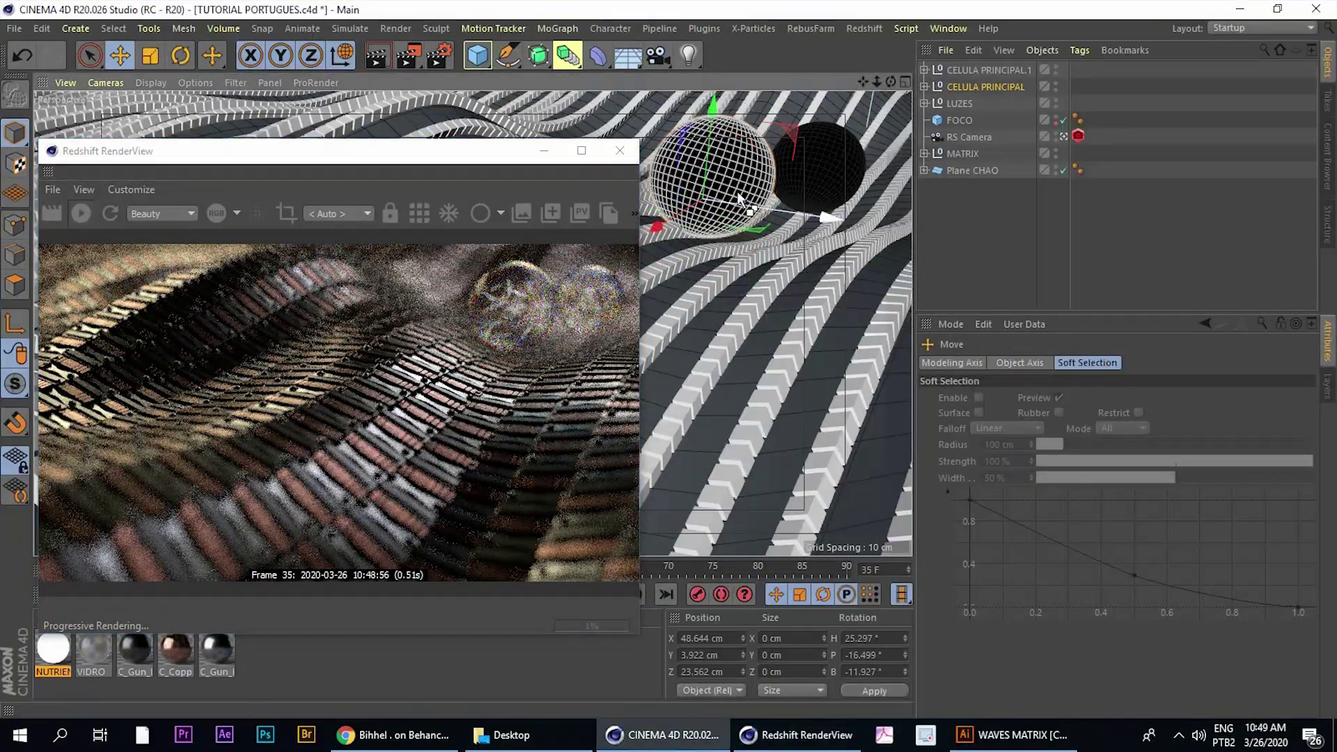
pyautogui.moveTo(787, 207)
pyautogui.mouseDown()
pyautogui.moveTo(689, 176)
pyautogui.moveTo(500, 155)
pyautogui.moveTo(457, 235)
pyautogui.mouseUp()
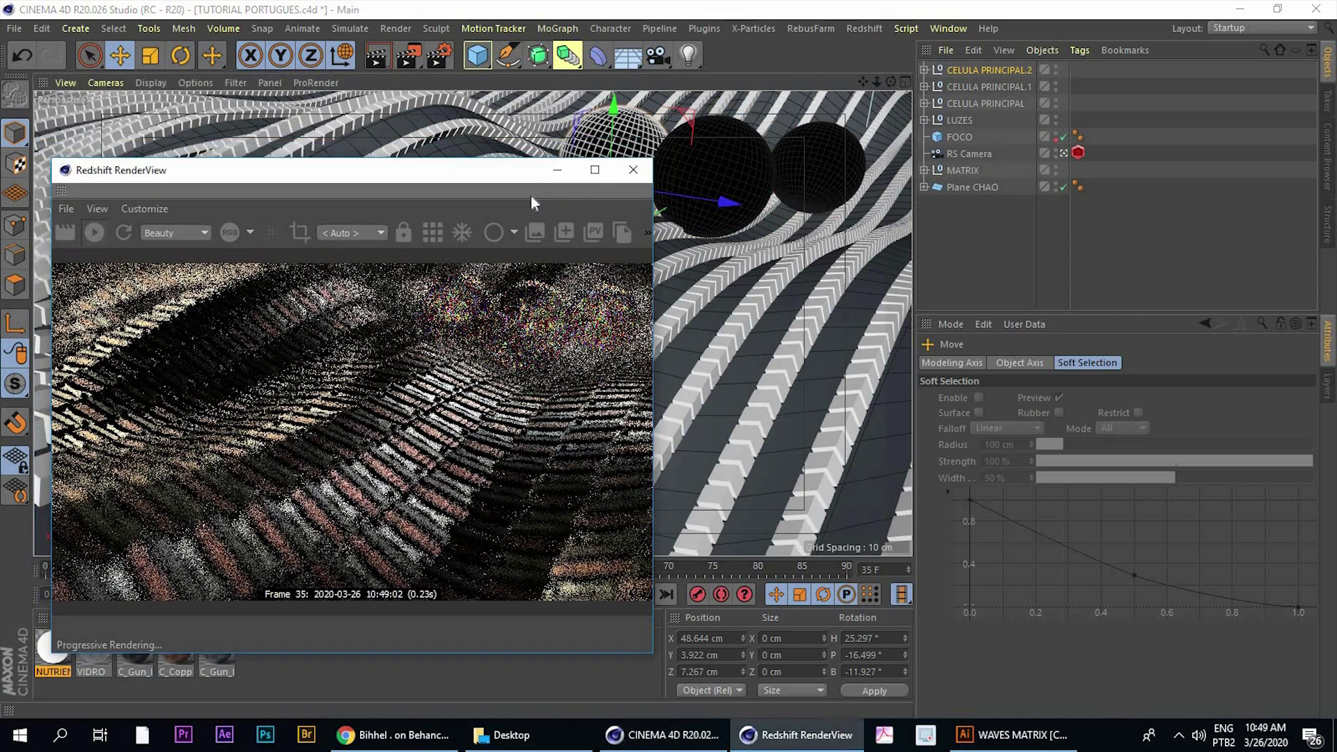
pyautogui.moveTo(582, 202); pyautogui.dragTo(648, 78)
pyautogui.press('t')
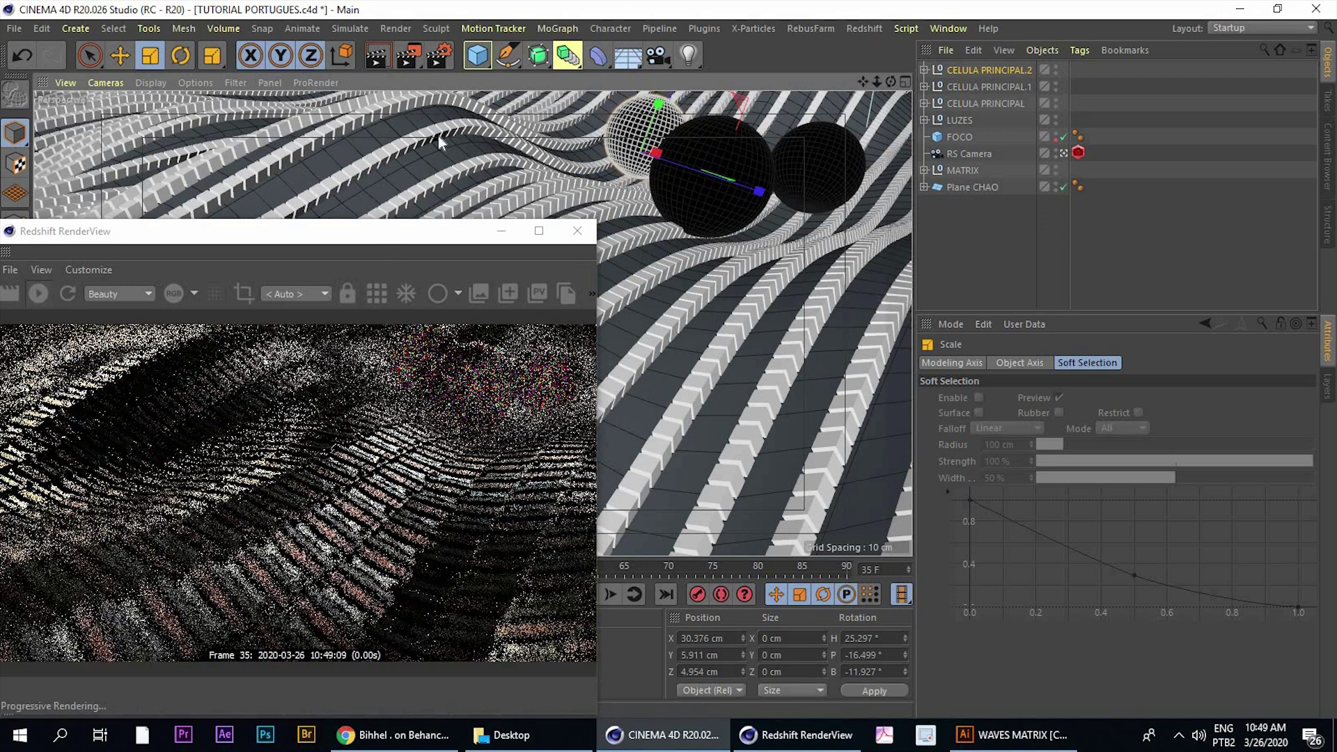
pyautogui.moveTo(371, 257)
pyautogui.mouseDown()
pyautogui.moveTo(428, 153)
pyautogui.moveTo(423, 175)
pyautogui.mouseUp()
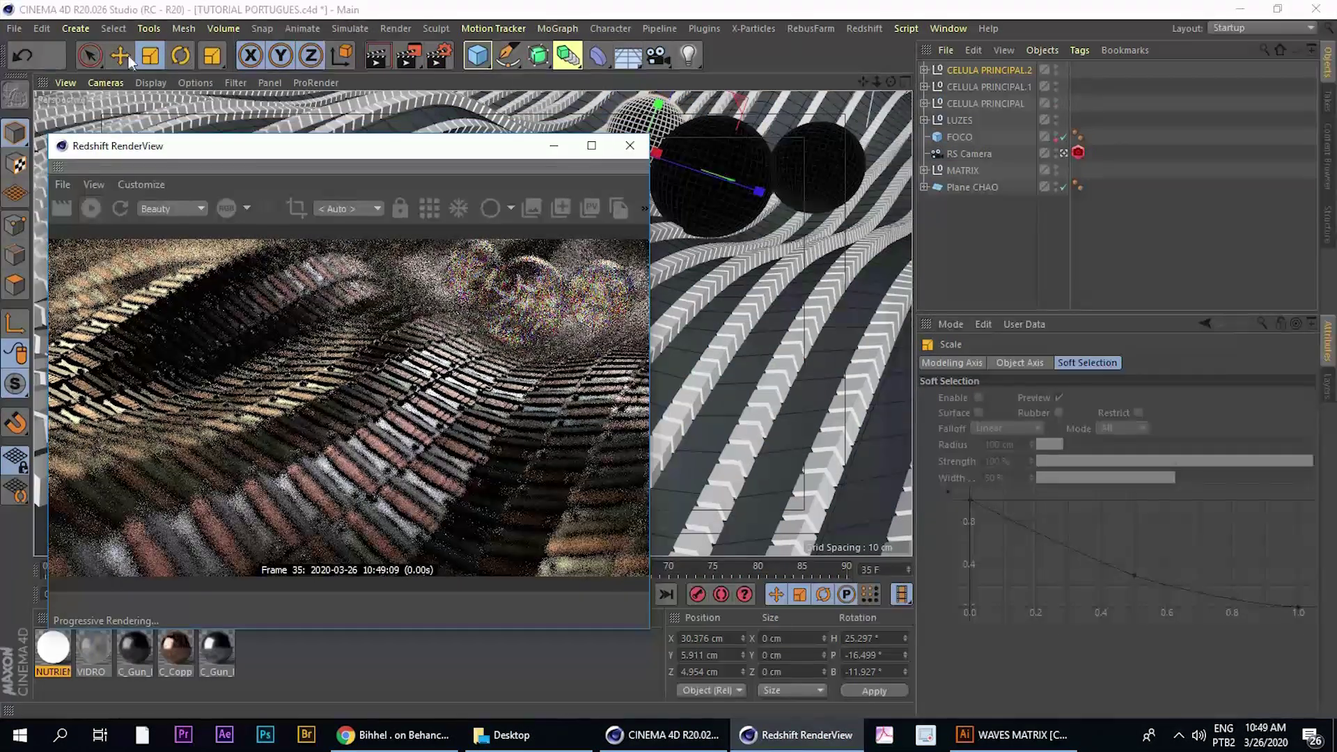
pyautogui.click(128, 56)
pyautogui.moveTo(718, 167); pyautogui.dragTo(425, 77)
# Create copies .3 and .4, place .4 further along the field, and check the Behance reference
pyautogui.press('t')
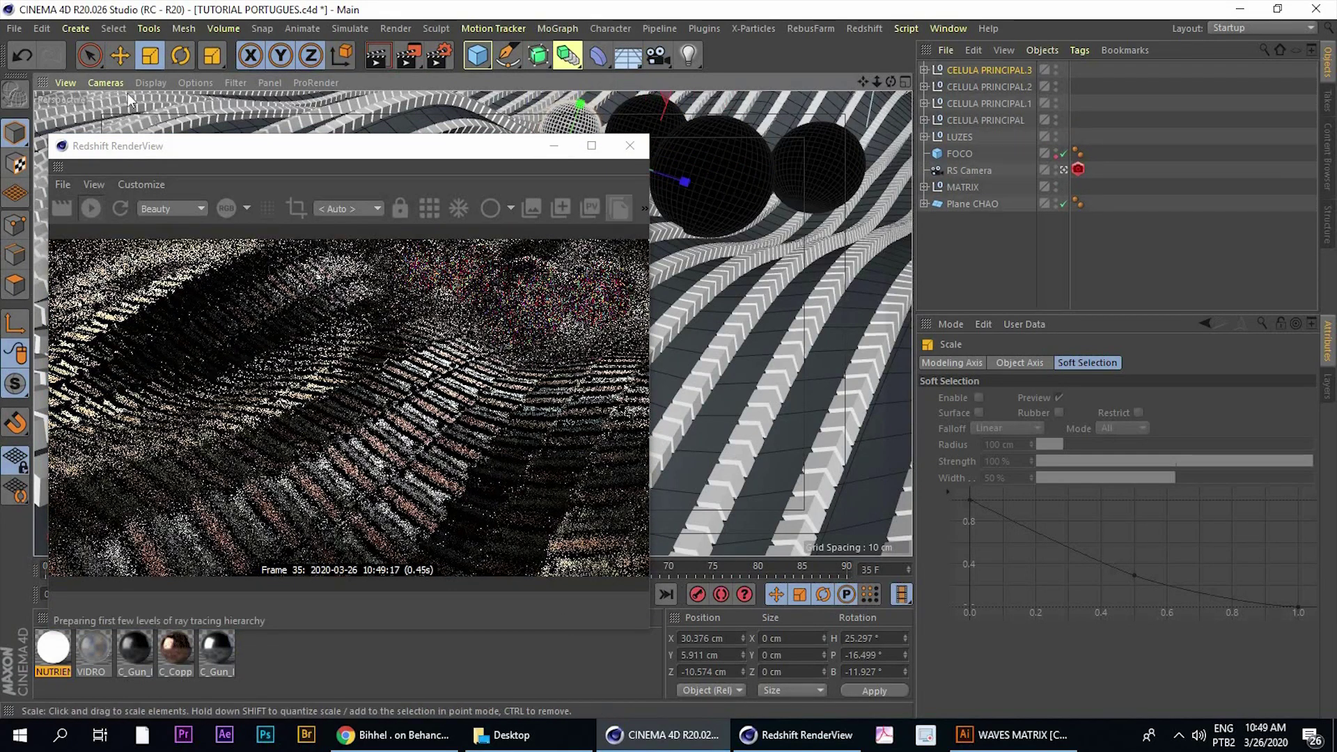
pyautogui.click(123, 65)
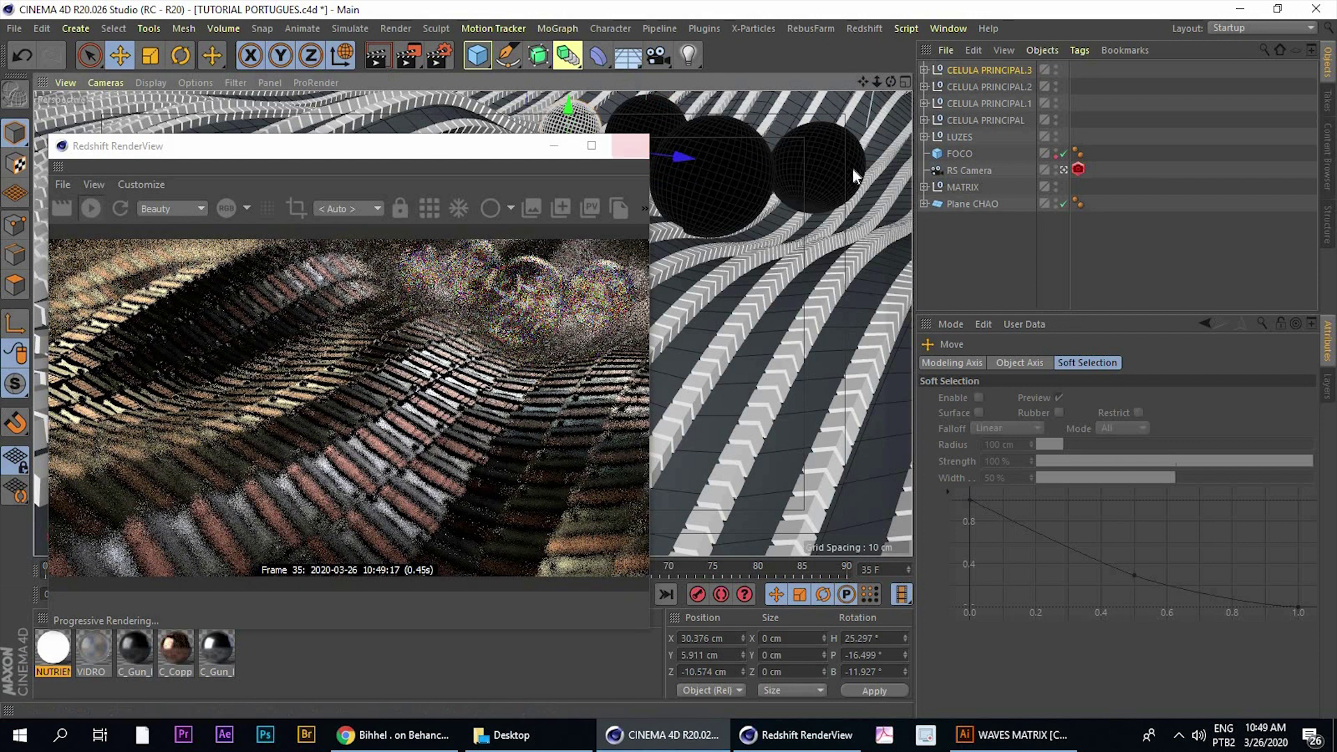
pyautogui.click(737, 152)
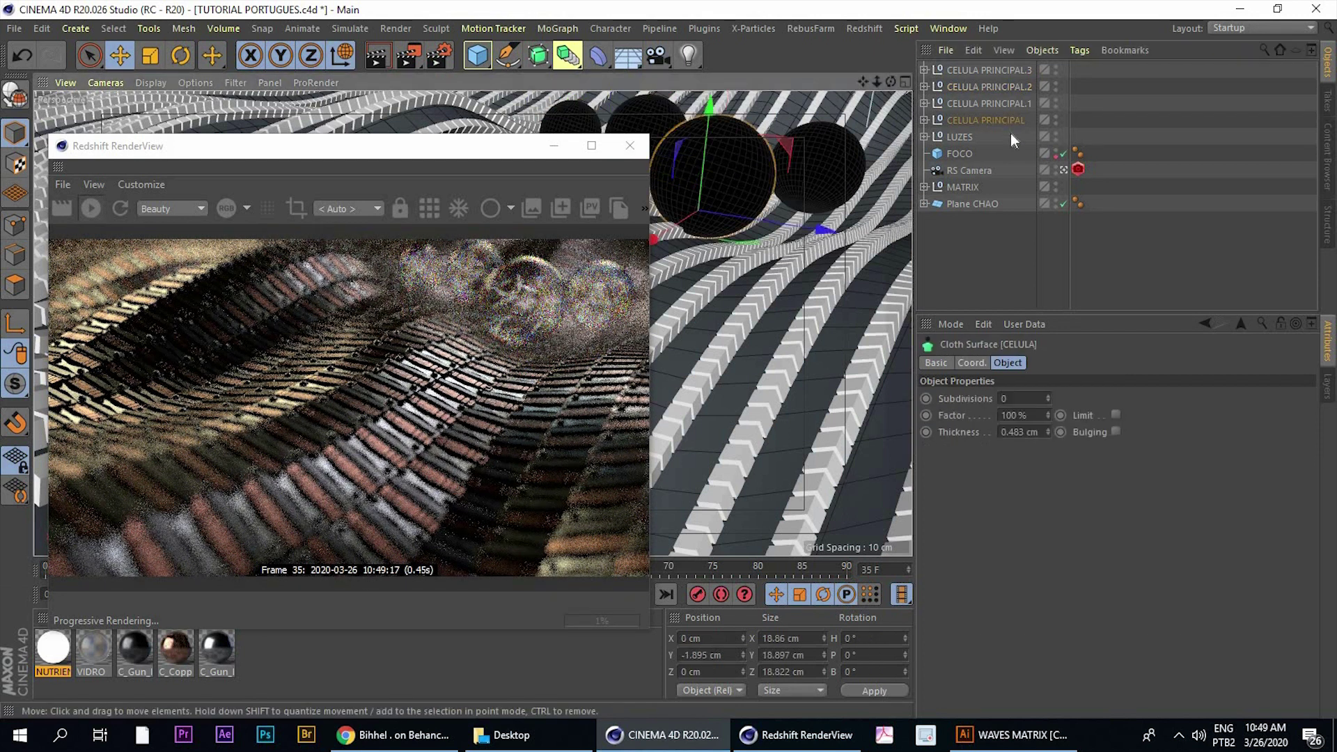
pyautogui.moveTo(726, 173)
pyautogui.keyDown('ctrl'); pyautogui.mouseDown()
pyautogui.moveTo(634, 126)
pyautogui.moveTo(620, 98)
pyautogui.mouseUp(); pyautogui.keyUp('ctrl')
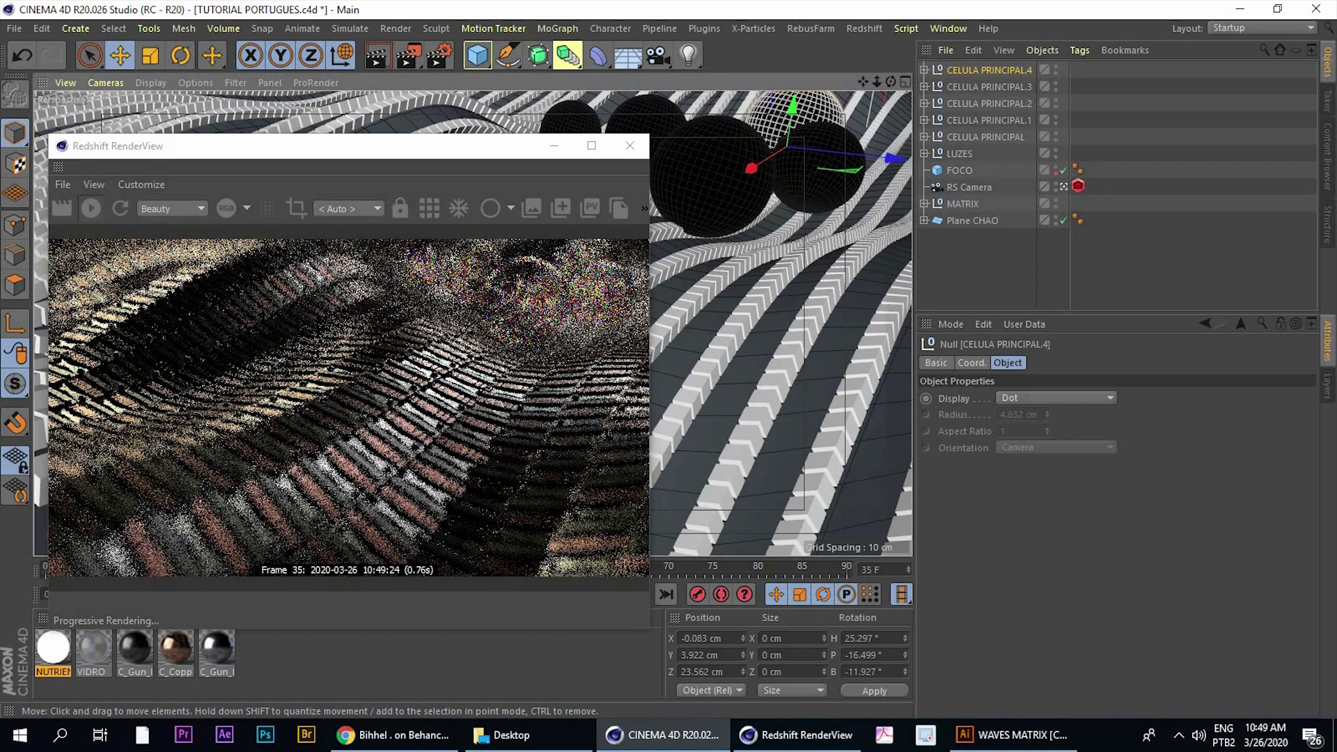
pyautogui.moveTo(737, 143); pyautogui.dragTo(905, 122)
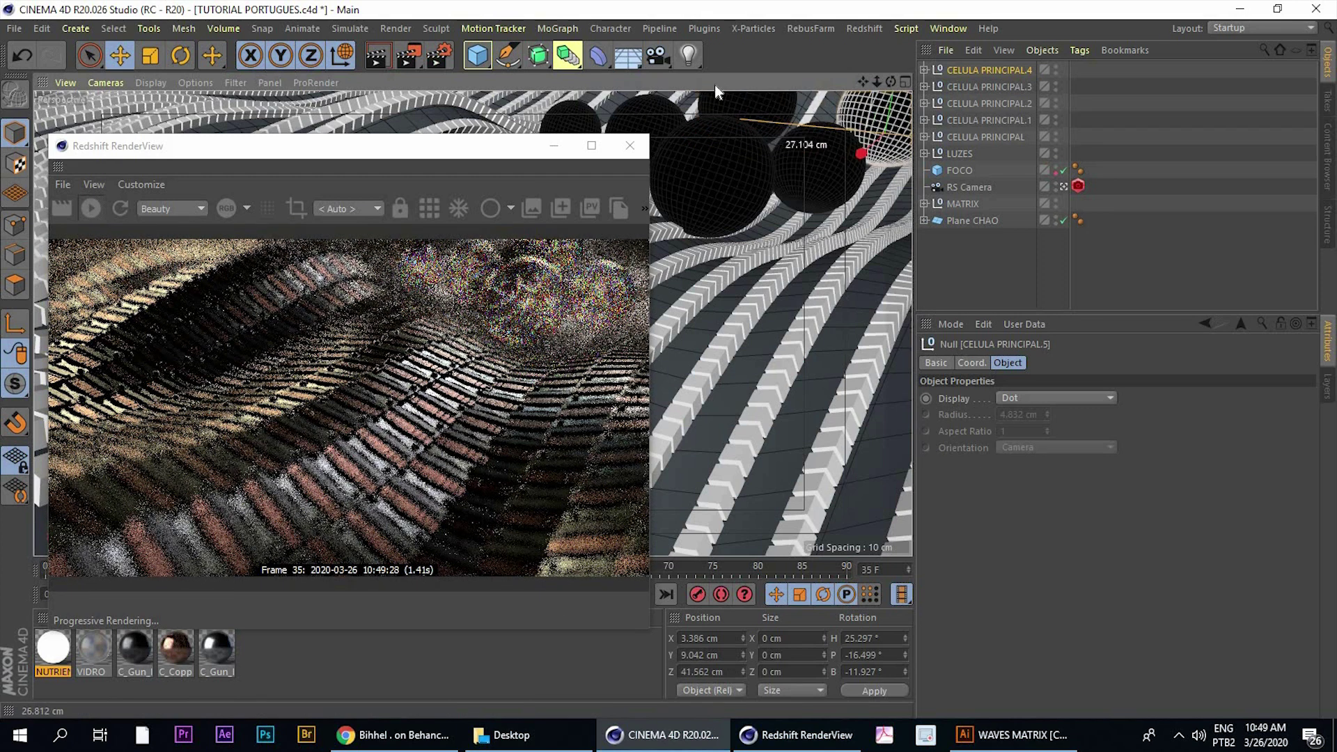
pyautogui.press('t')
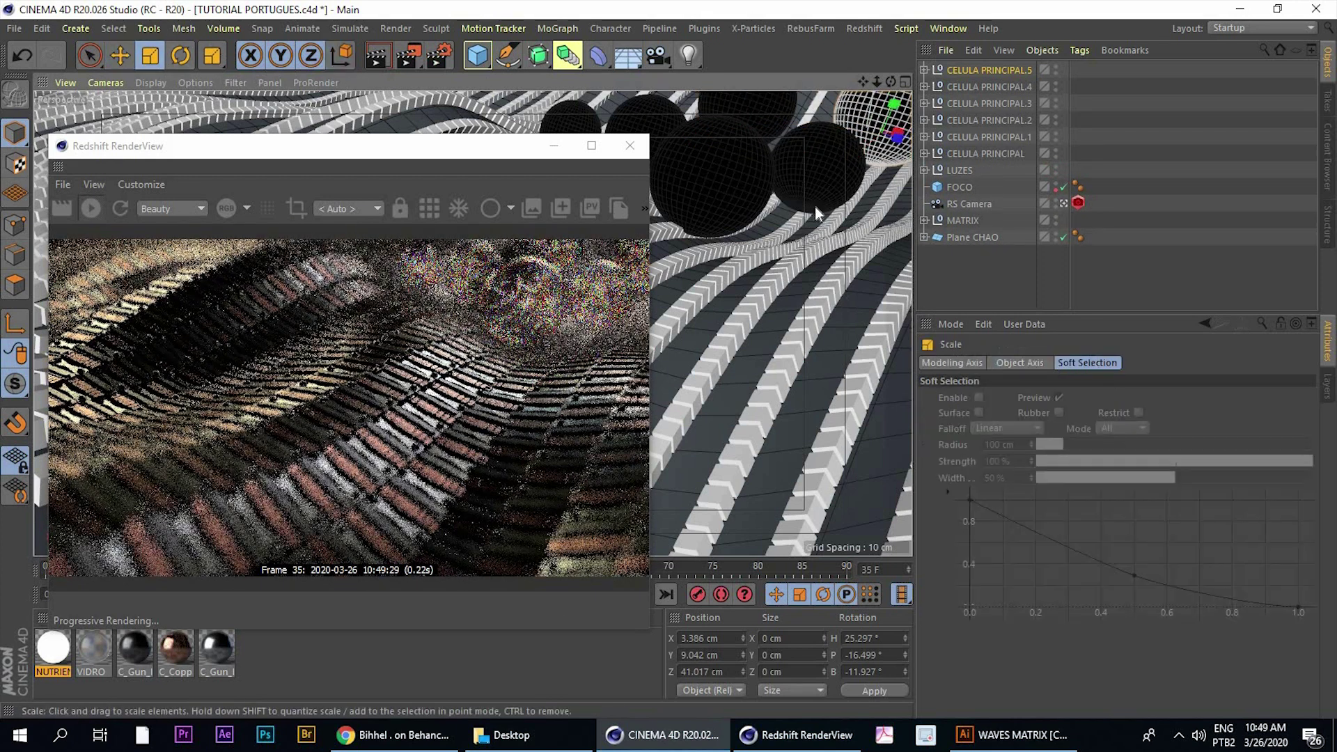
pyautogui.press('e')
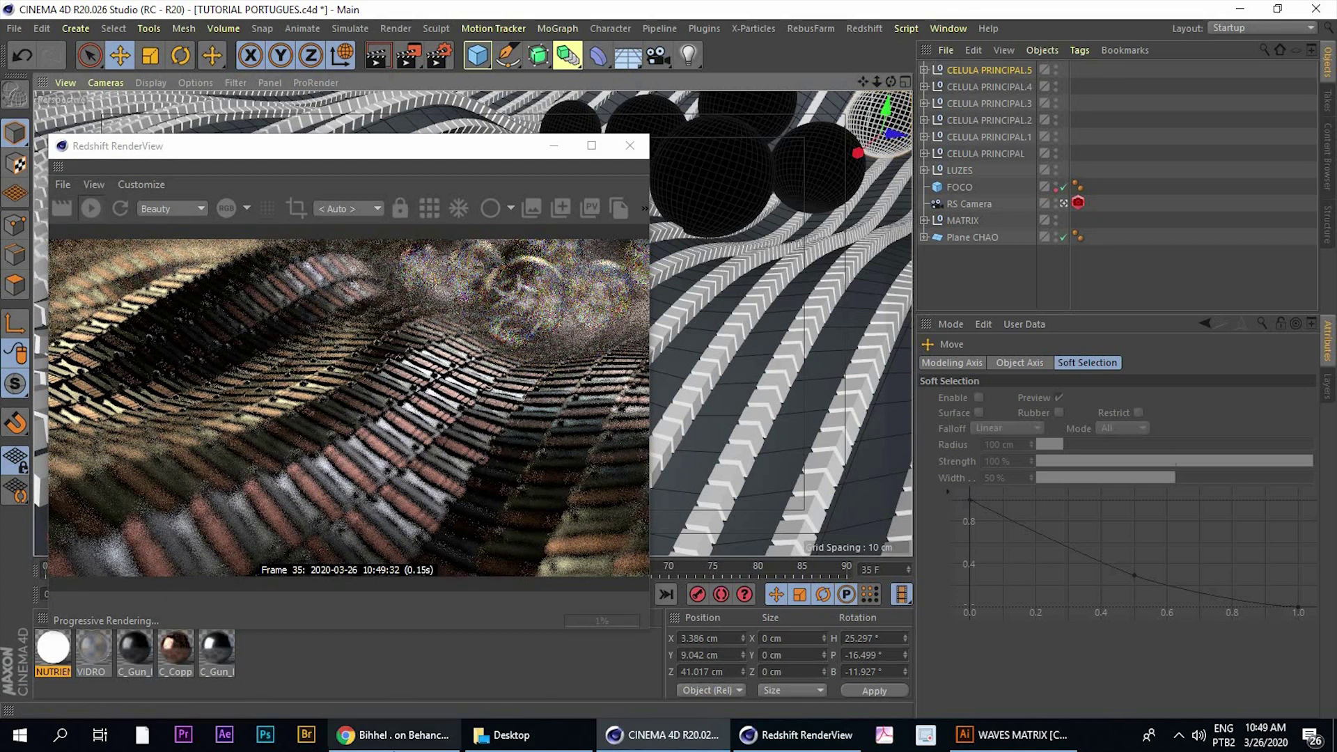
pyautogui.click(393, 738)
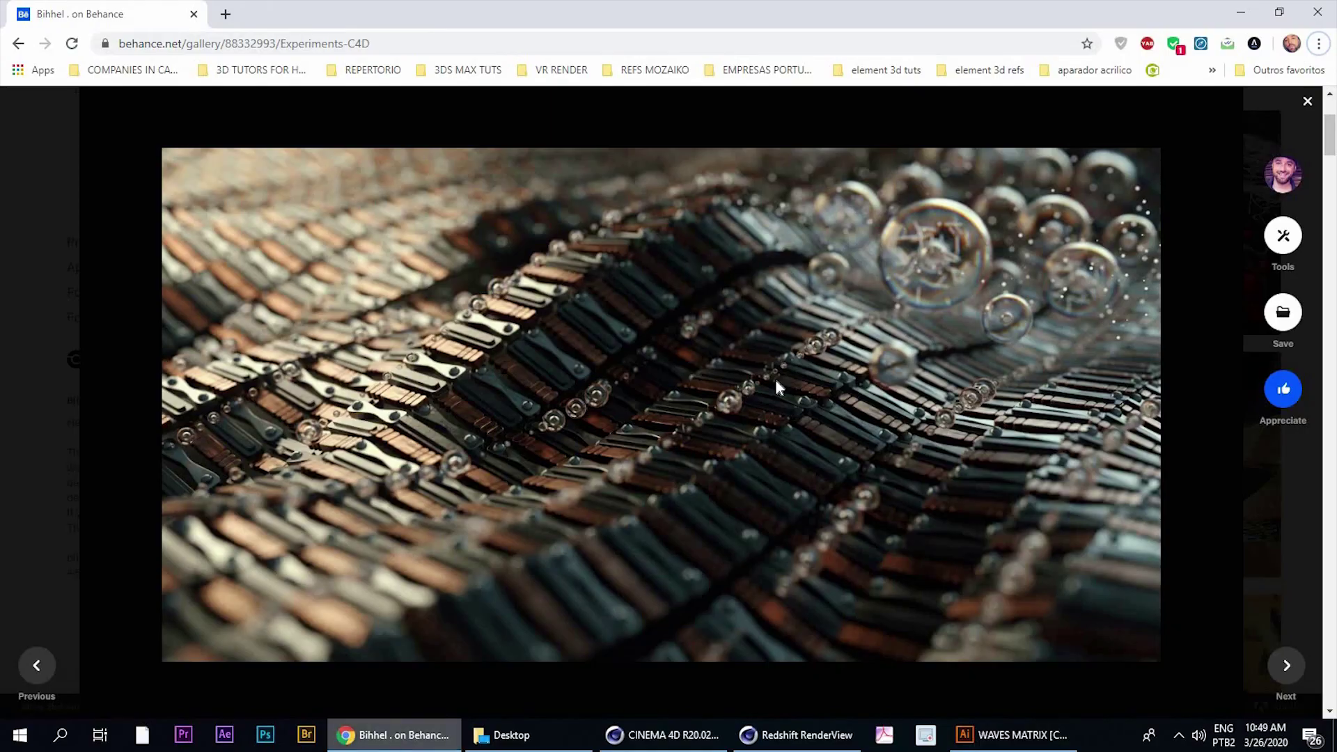
pyautogui.hotkey('alt', 'Tab')
# Nudge CELULA PRINCIPAL.5 and push CELULA PRINCIPAL.4 deeper to Z 20.297 cm
pyautogui.click(150, 55)
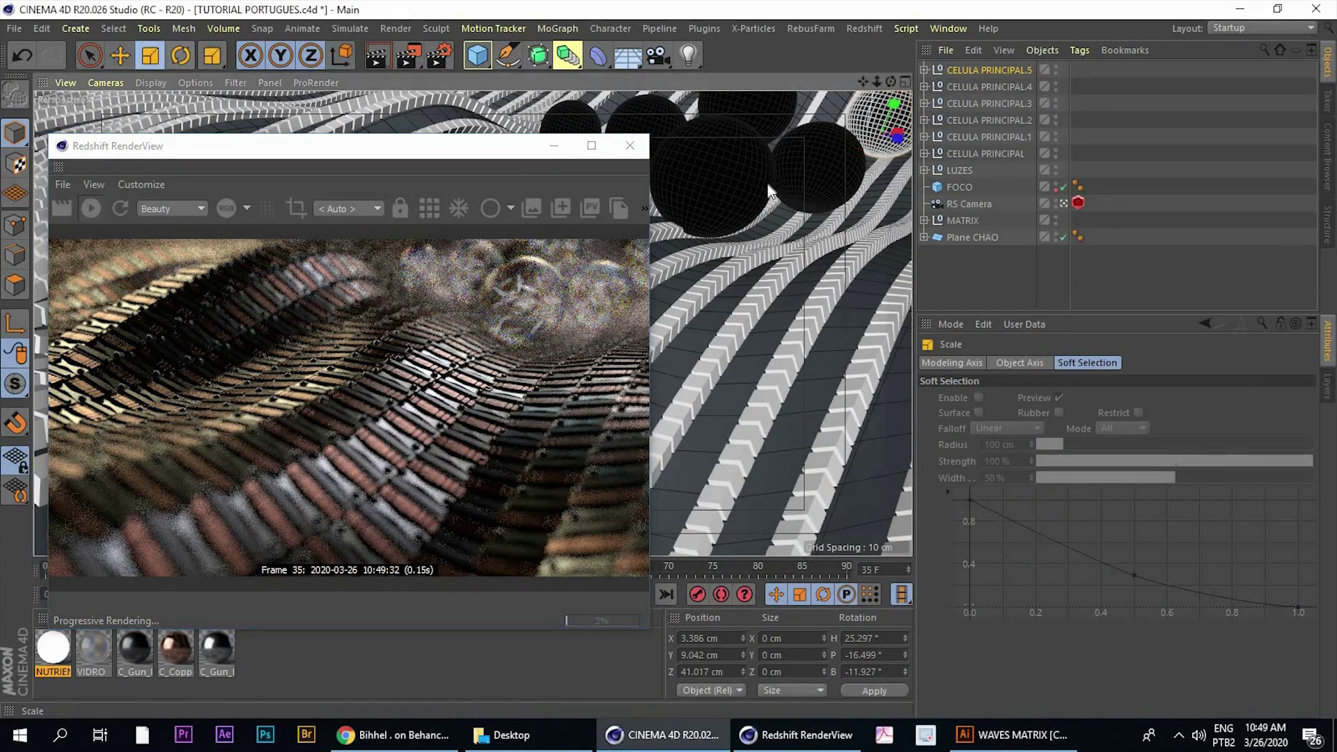
pyautogui.click(120, 55)
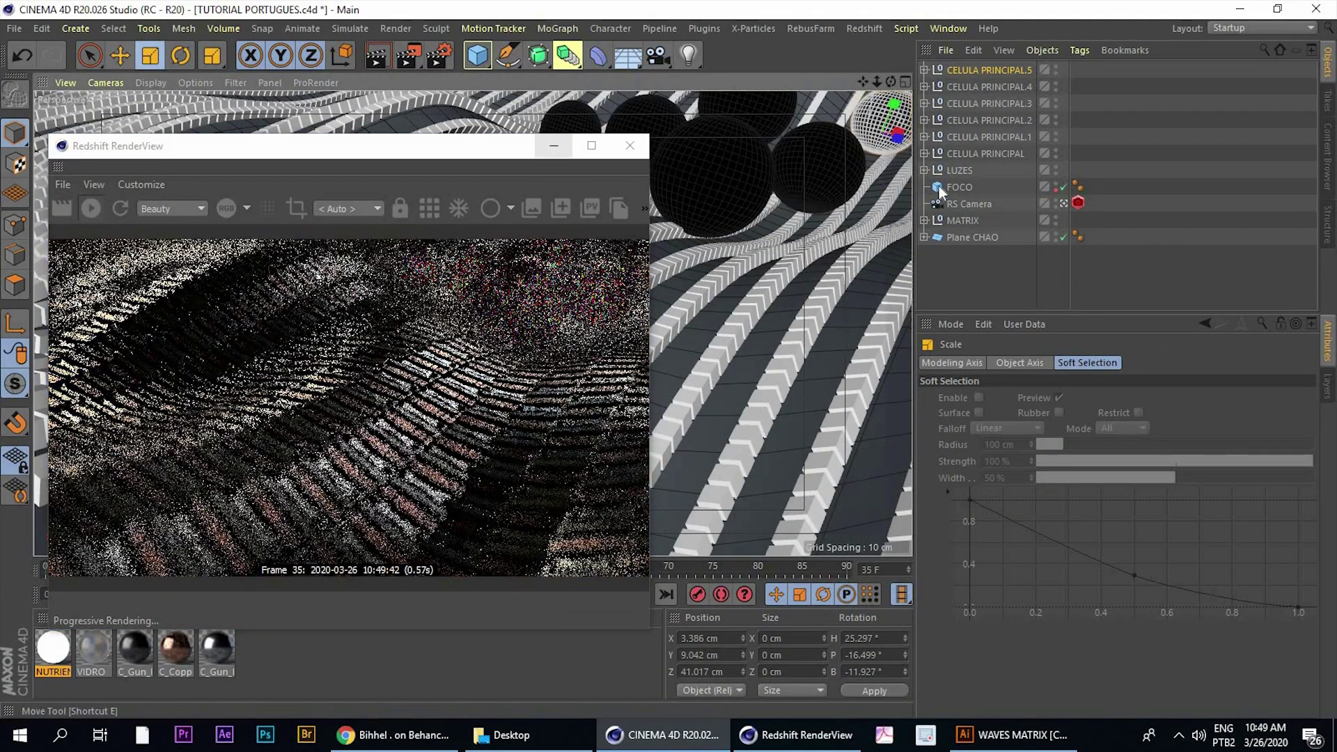
pyautogui.moveTo(848, 149); pyautogui.dragTo(837, 130)
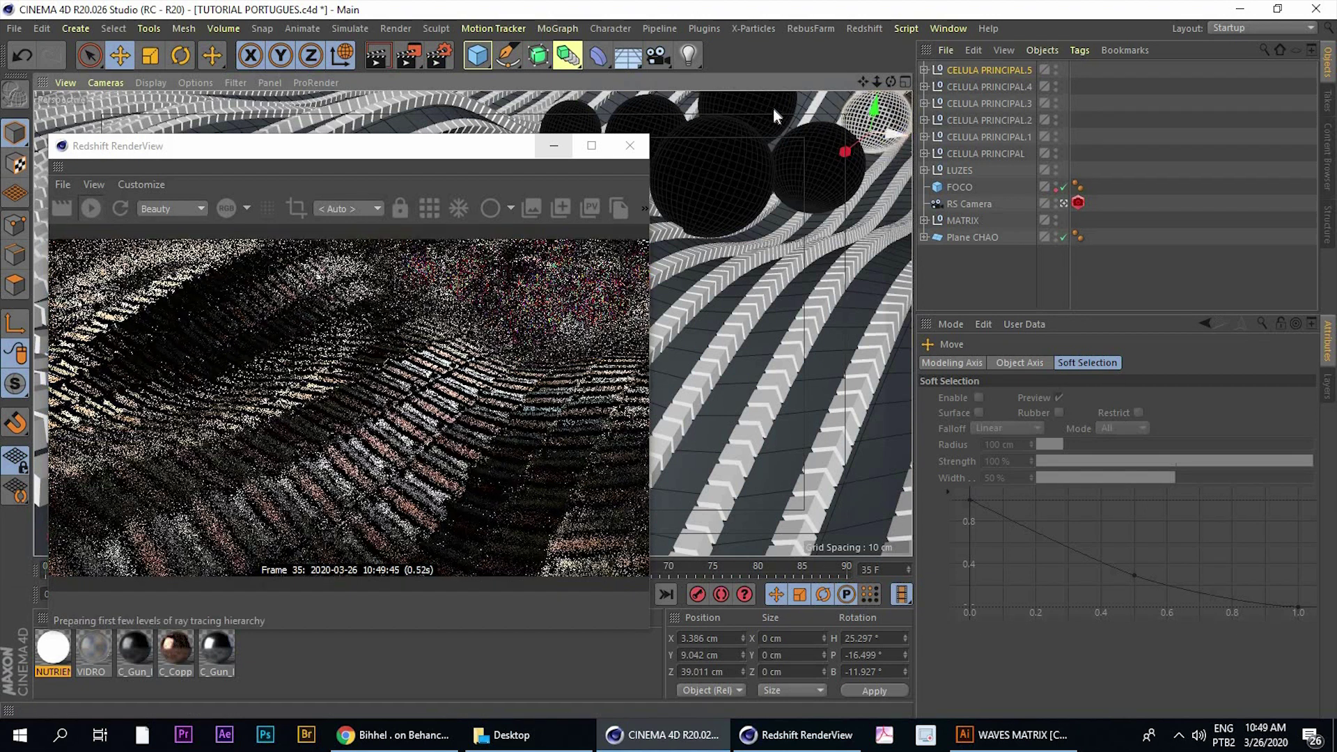
pyautogui.click(759, 129)
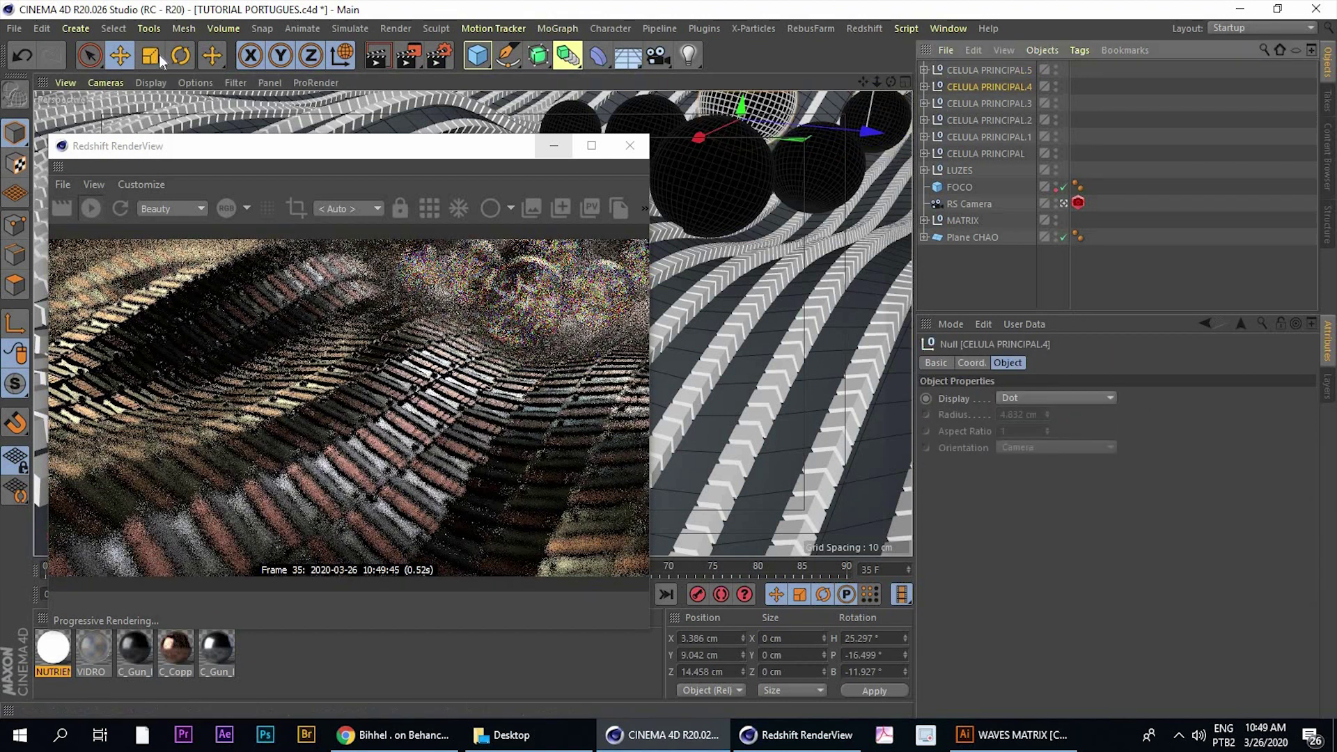
pyautogui.press('t')
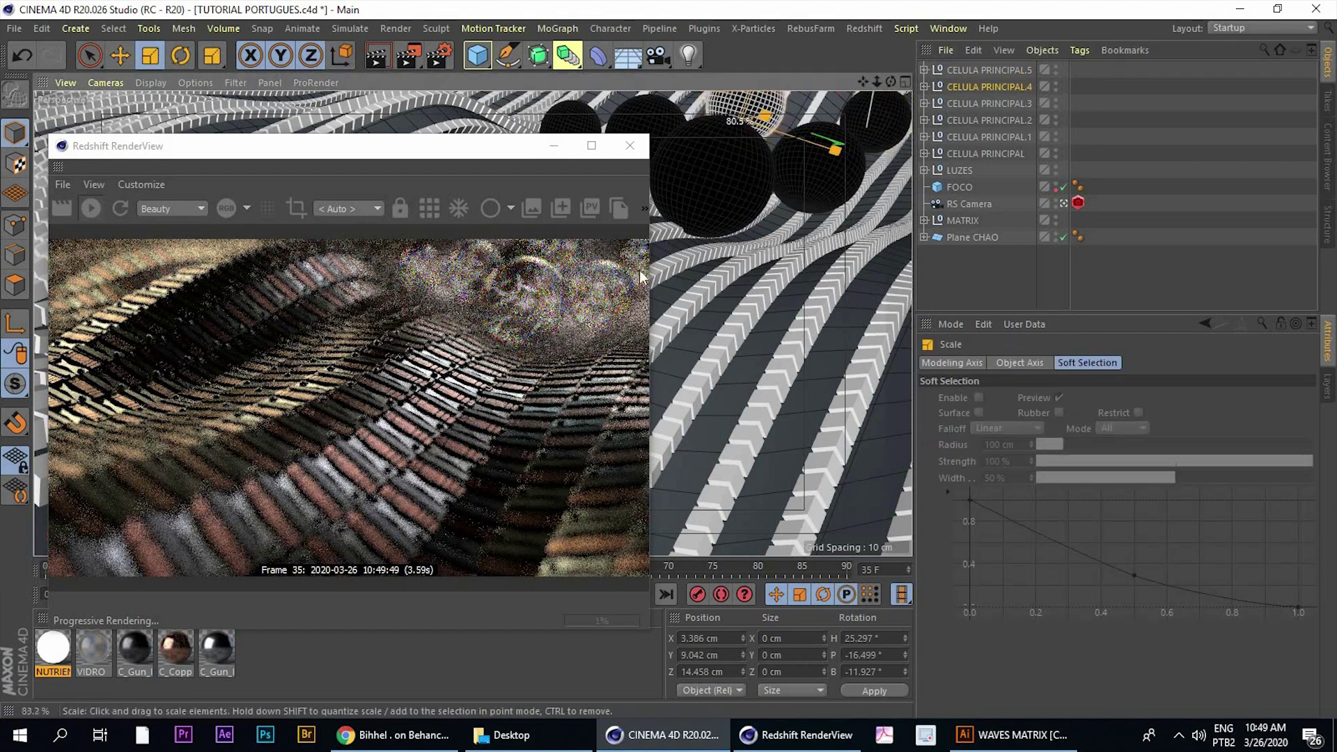
pyautogui.press('e')
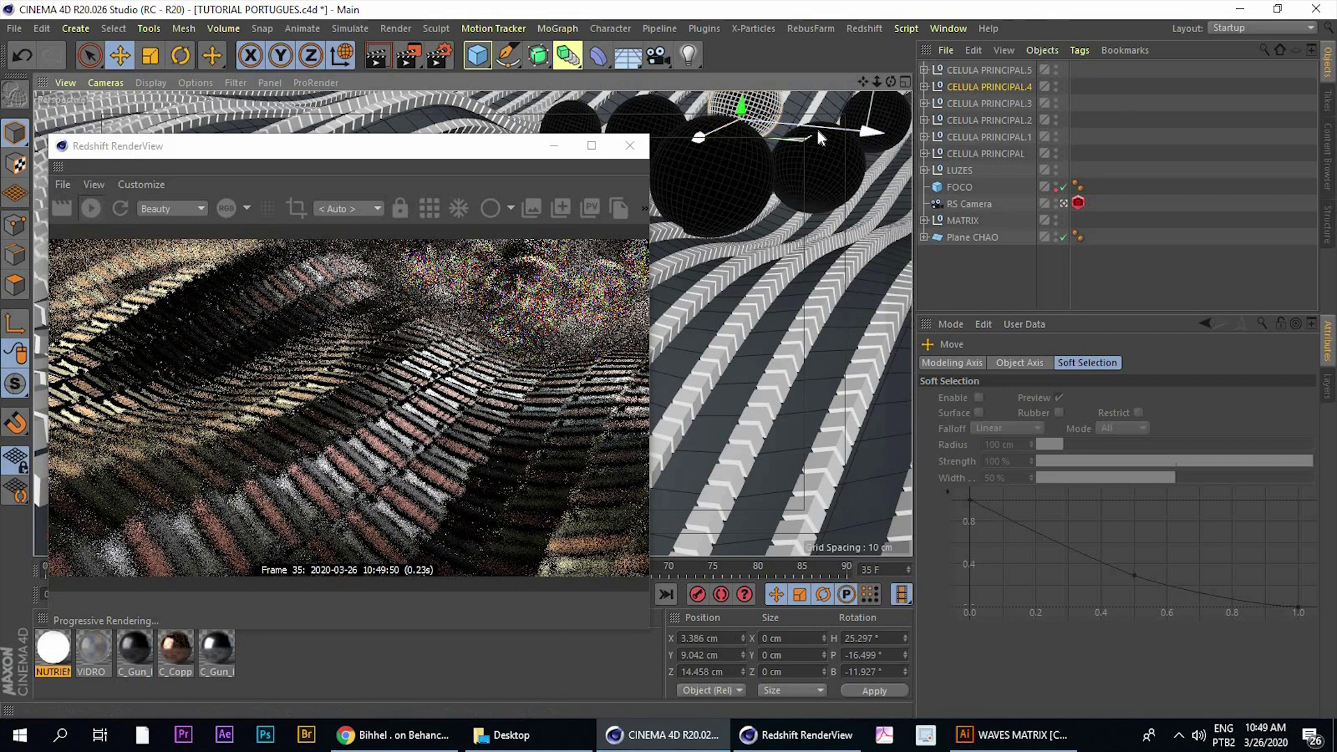
pyautogui.moveTo(816, 129); pyautogui.dragTo(807, 137)
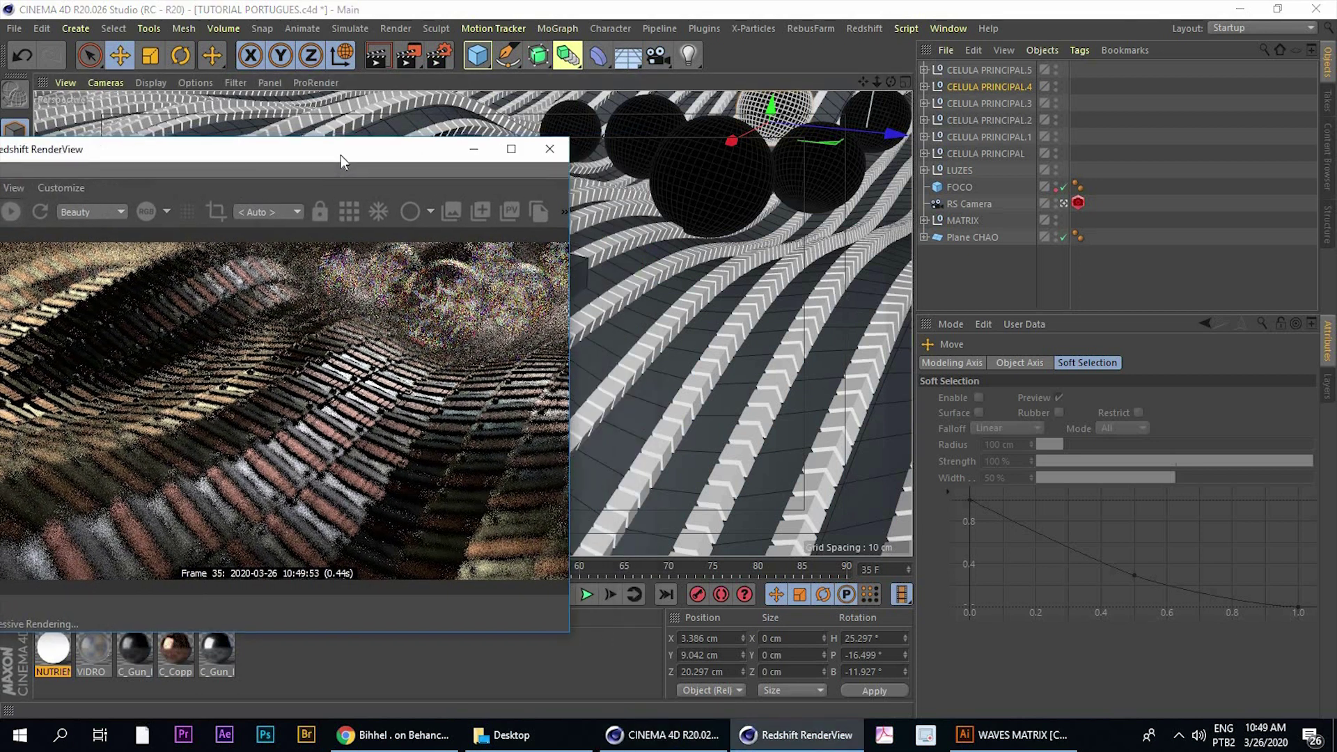
pyautogui.moveTo(341, 154)
pyautogui.mouseDown()
pyautogui.moveTo(406, 231)
pyautogui.moveTo(354, 93)
pyautogui.mouseUp()
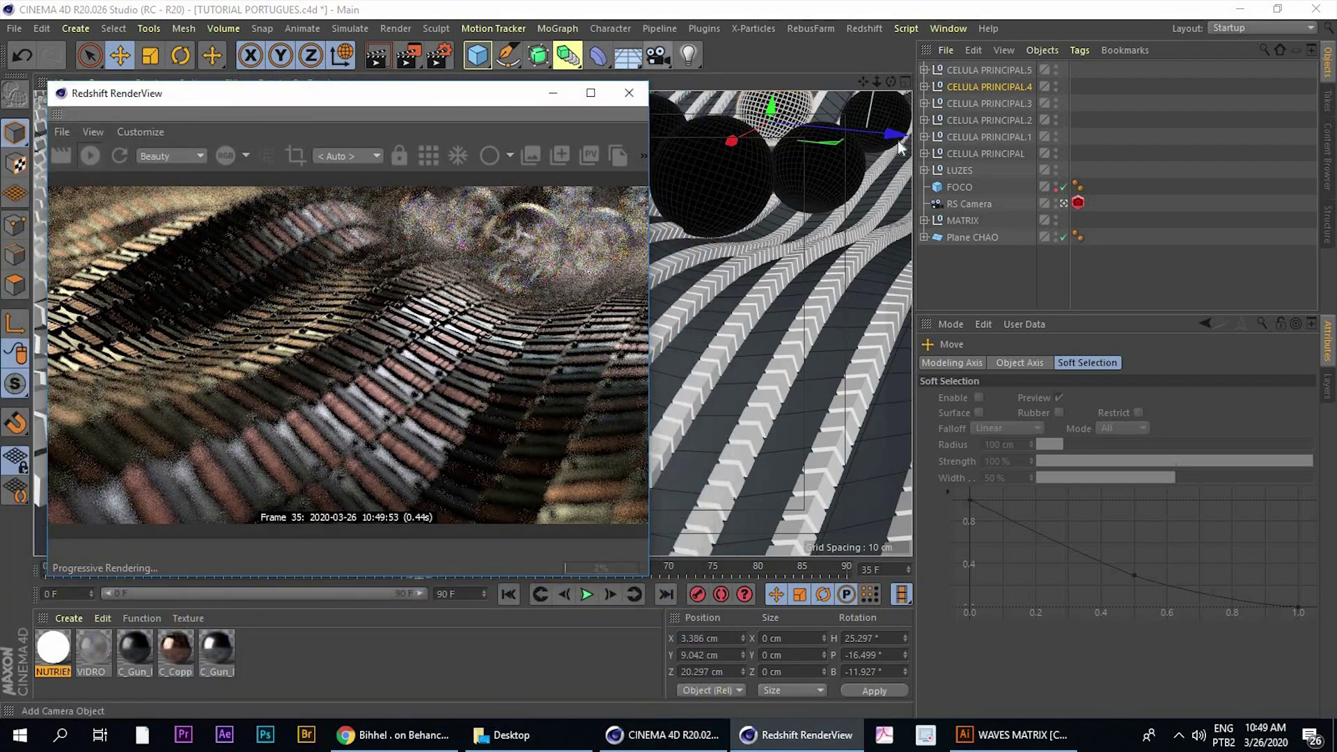
pyautogui.click(962, 153)
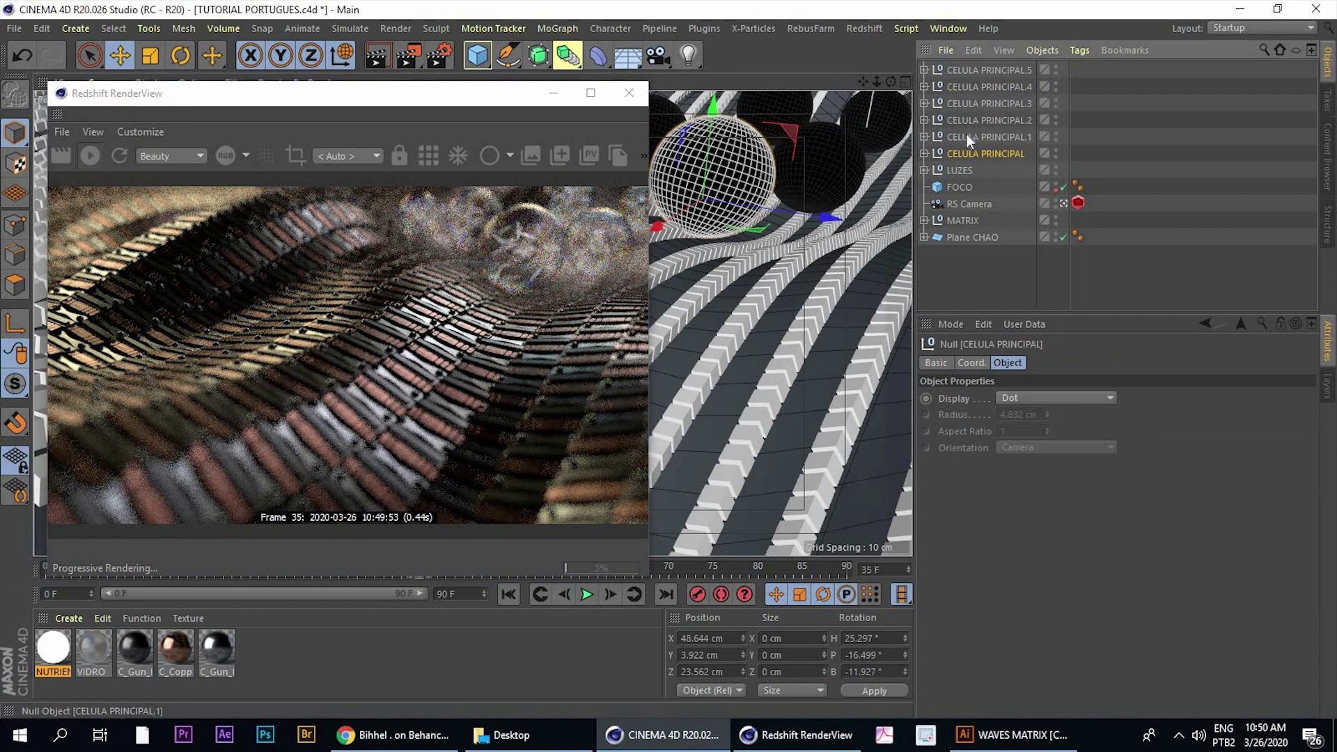
pyautogui.keyDown('shift'); pyautogui.click(964, 71); pyautogui.keyUp('shift')
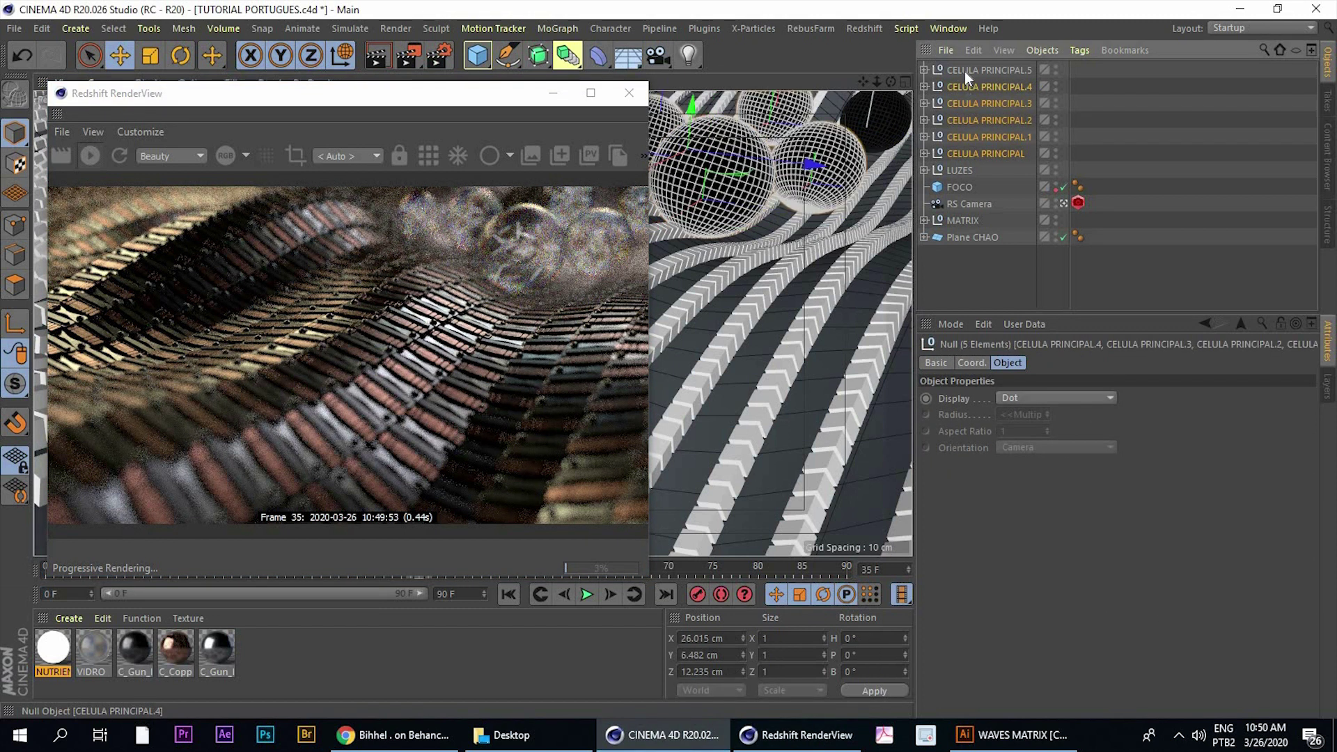
pyautogui.click(150, 55)
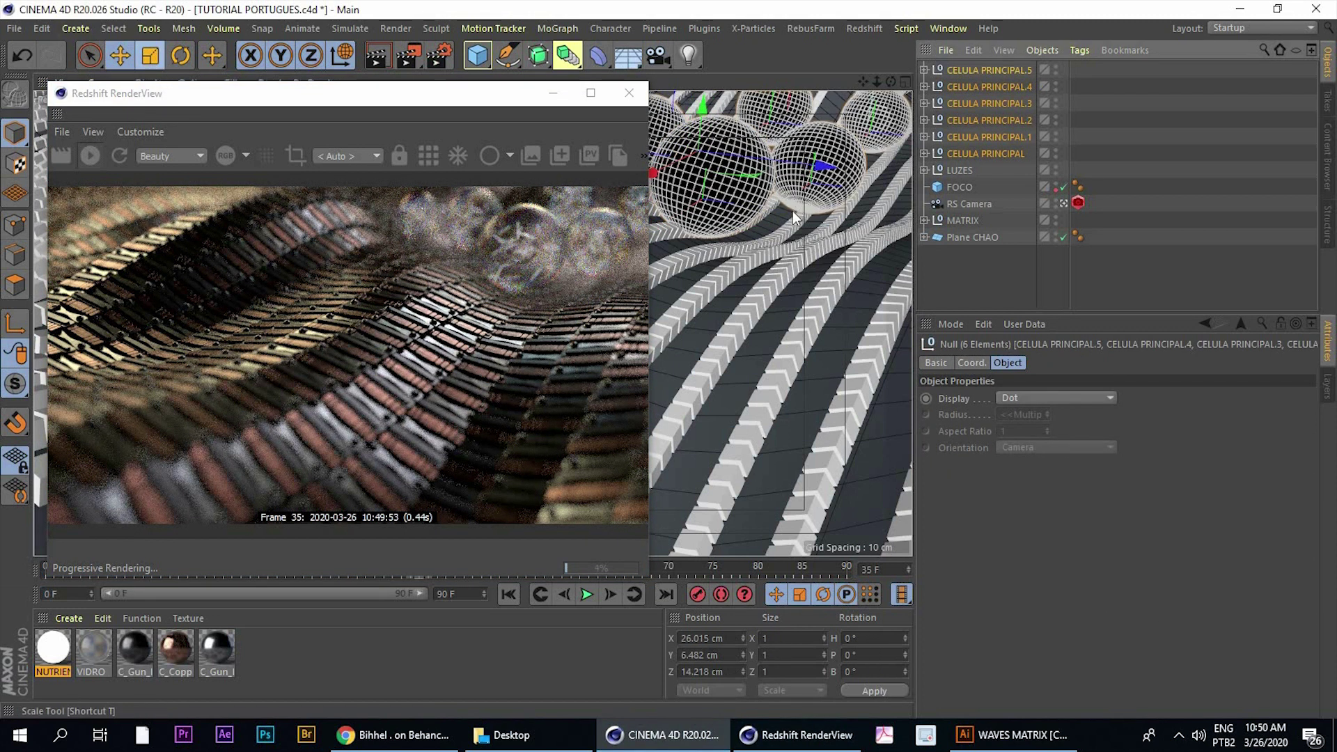
pyautogui.moveTo(747, 236); pyautogui.dragTo(697, 250)
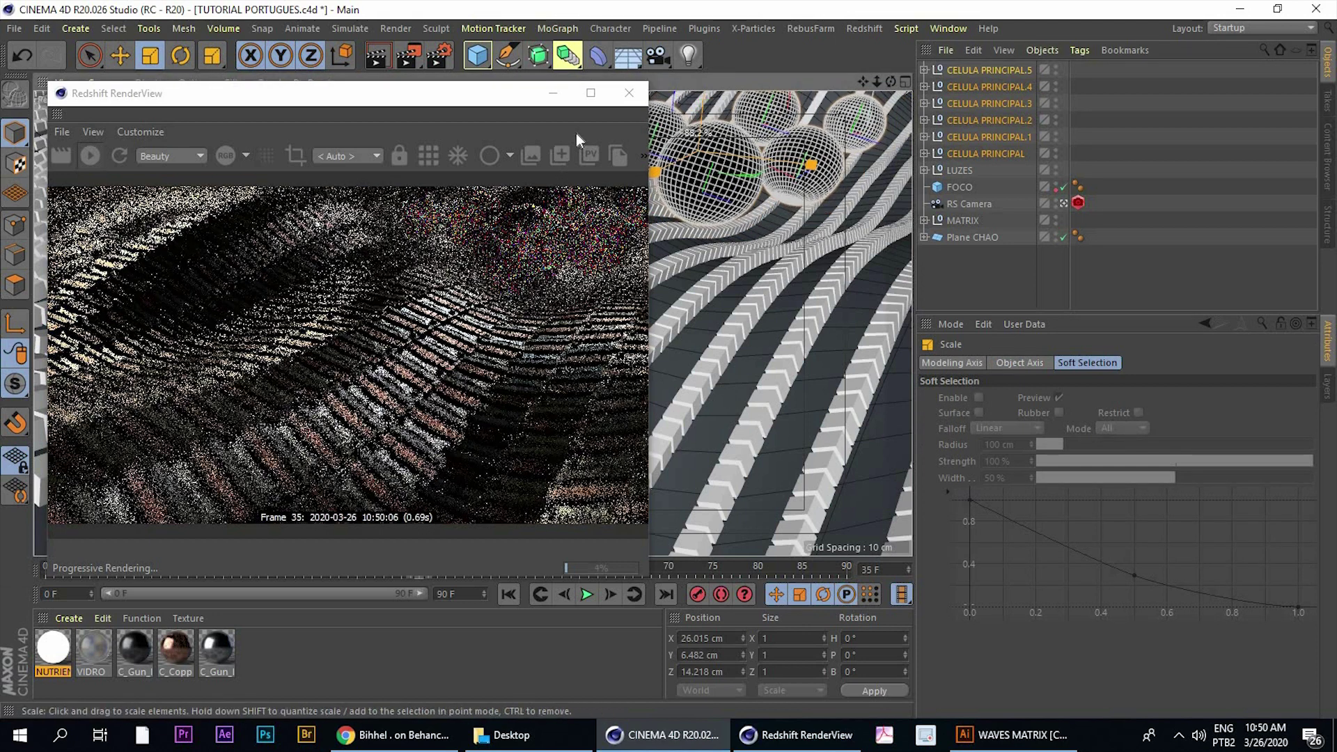
pyautogui.click(120, 55)
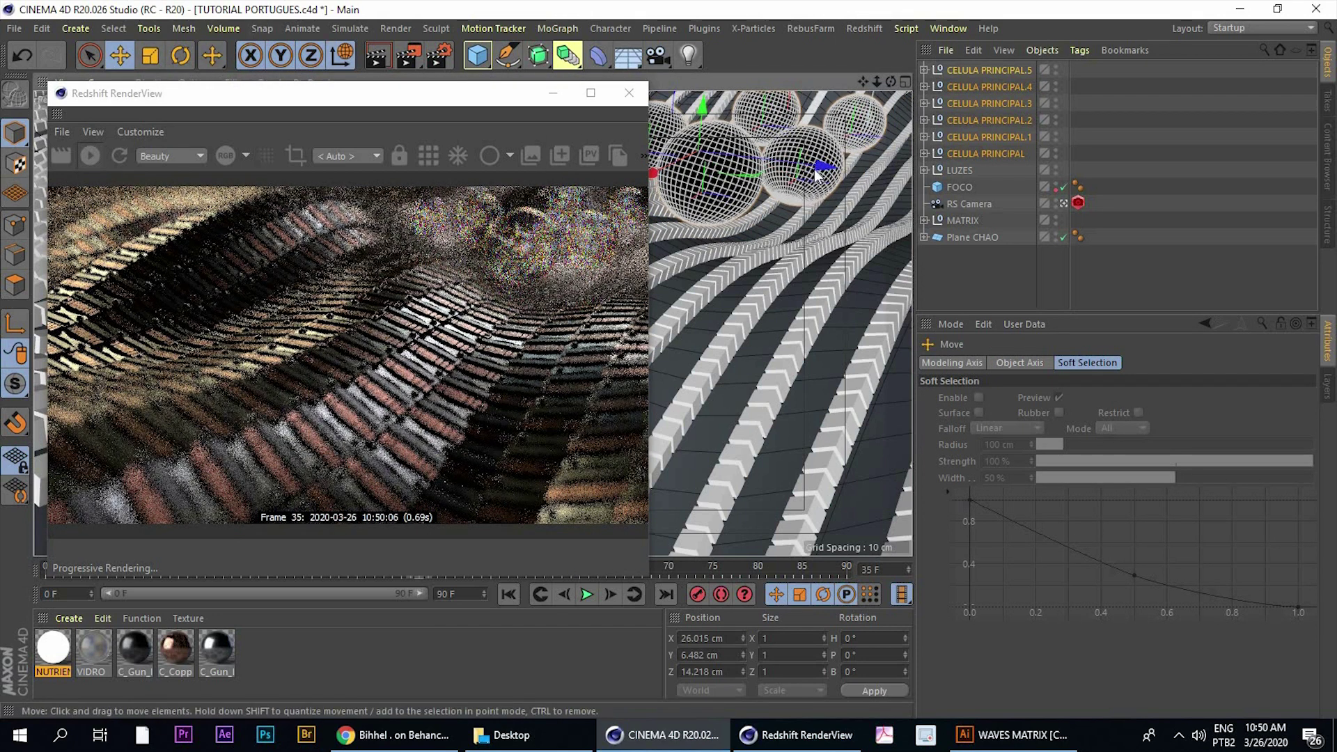
pyautogui.moveTo(825, 173); pyautogui.dragTo(846, 182)
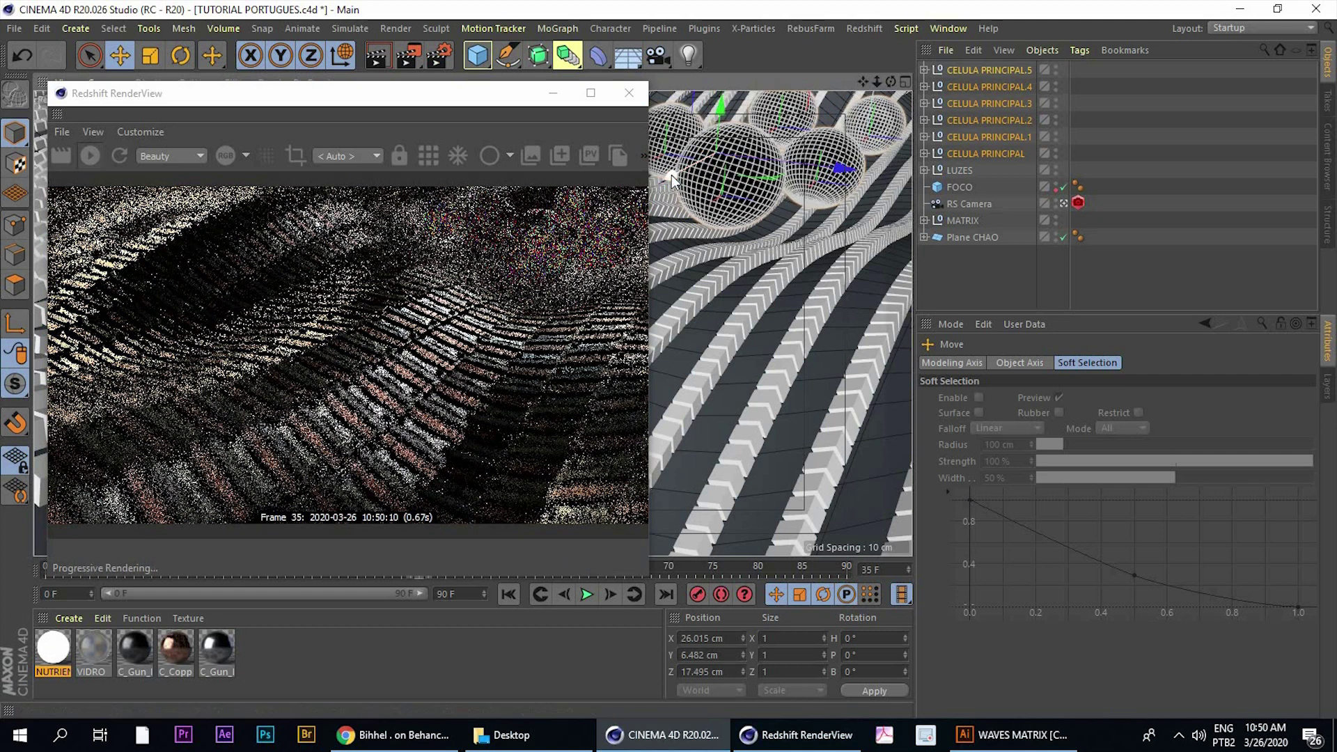
pyautogui.moveTo(662, 175); pyautogui.dragTo(663, 212)
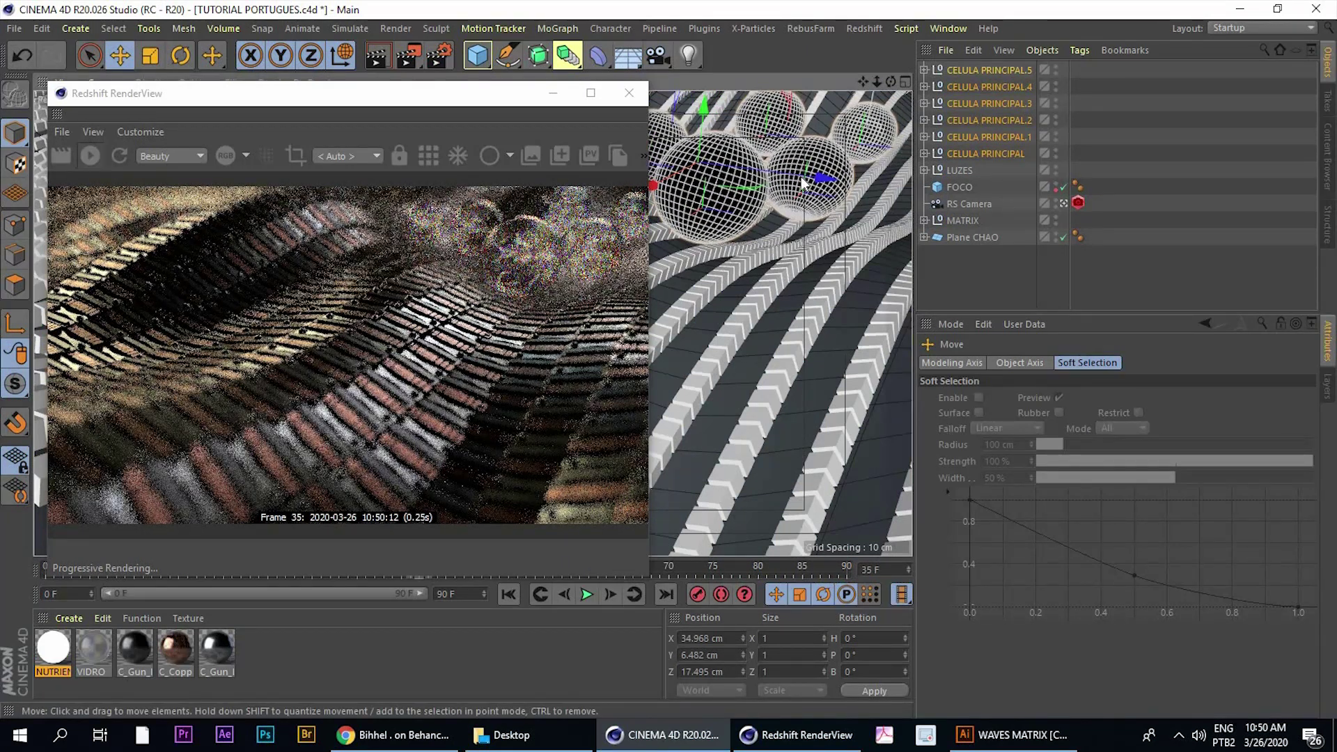
pyautogui.moveTo(802, 183); pyautogui.dragTo(799, 178)
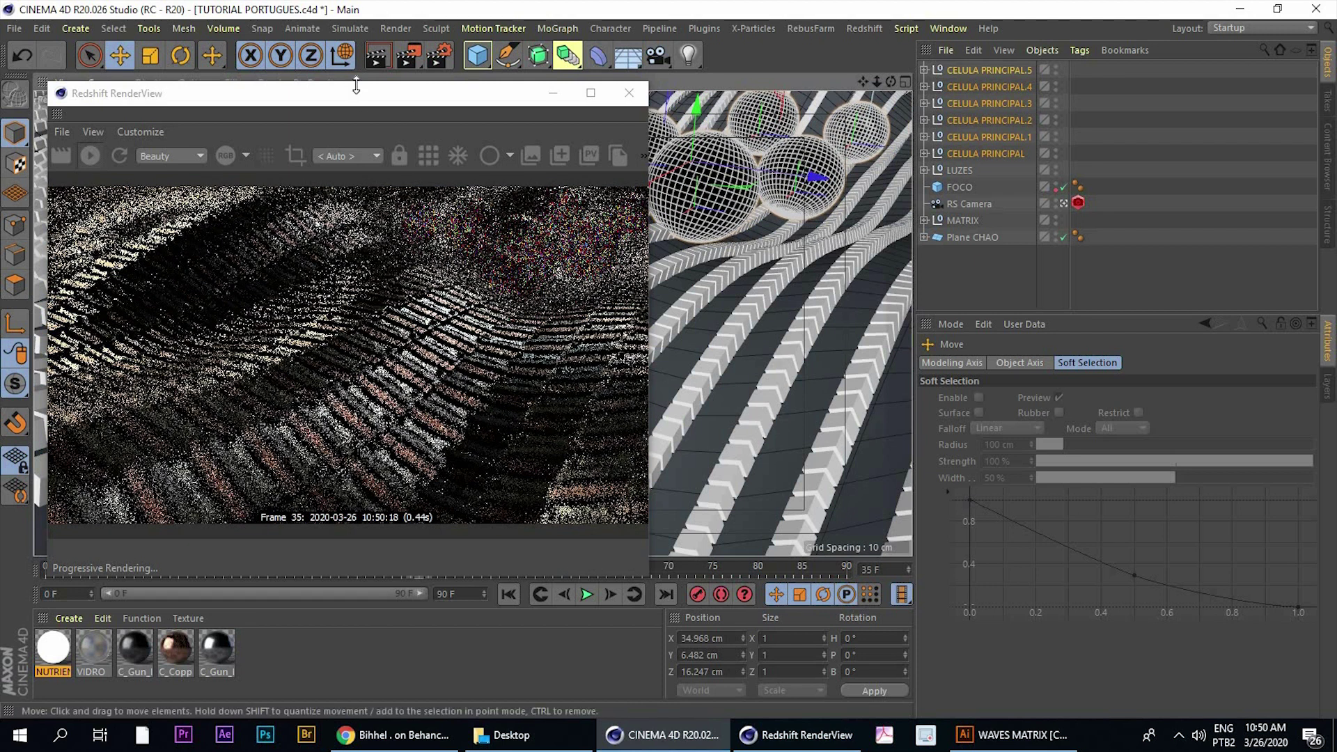
pyautogui.click(445, 57)
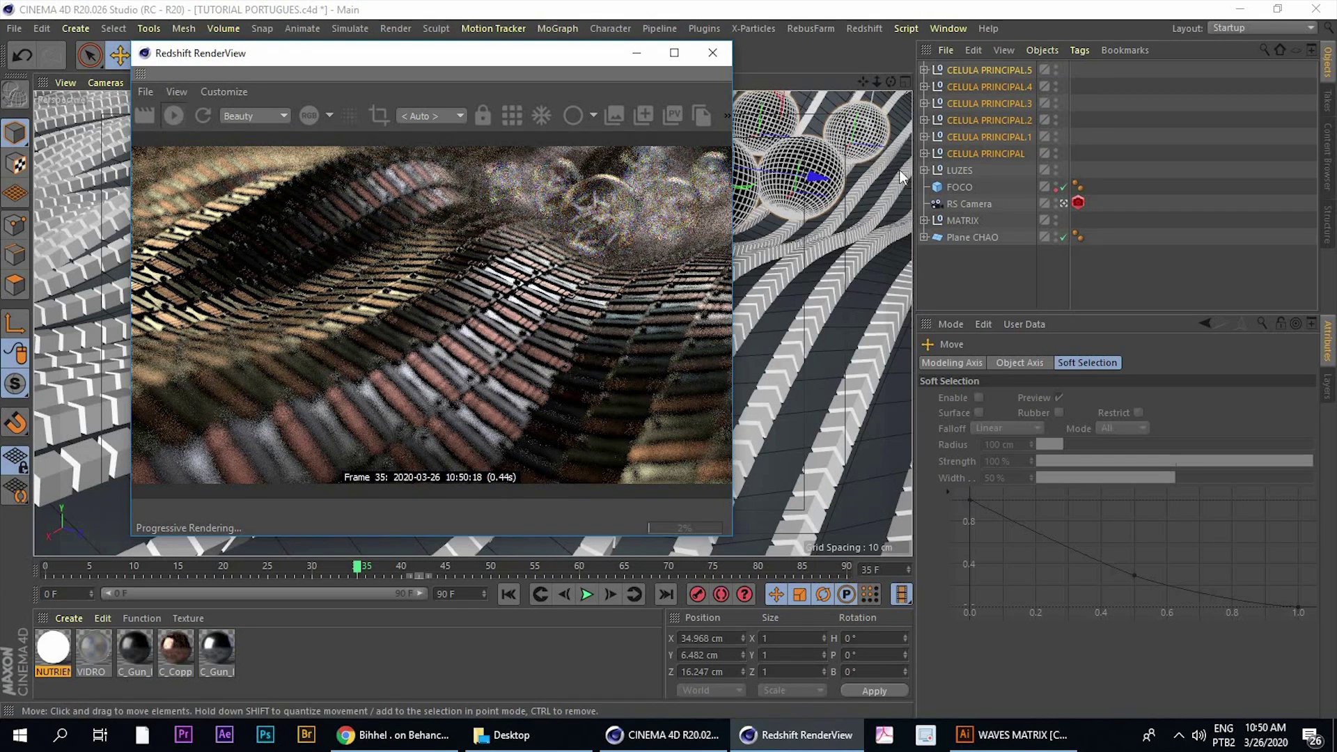
pyautogui.click(901, 198)
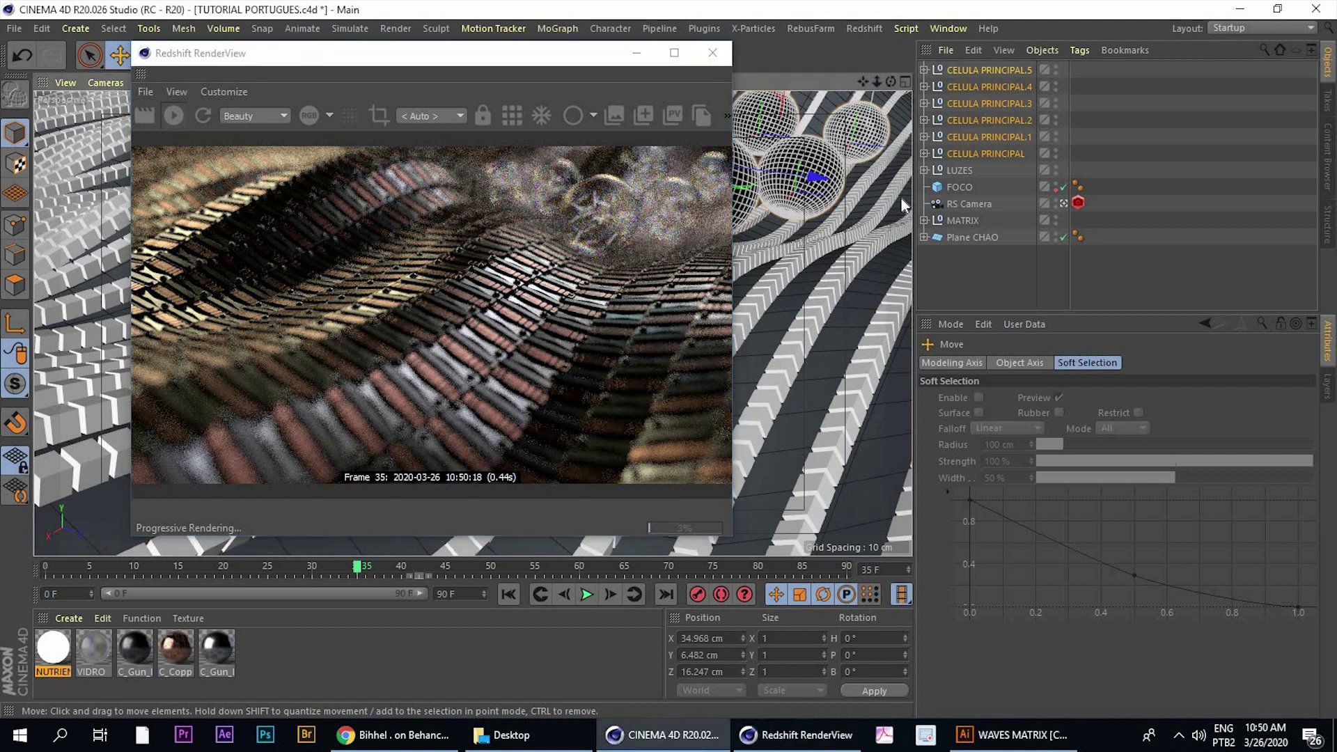
pyautogui.click(223, 155)
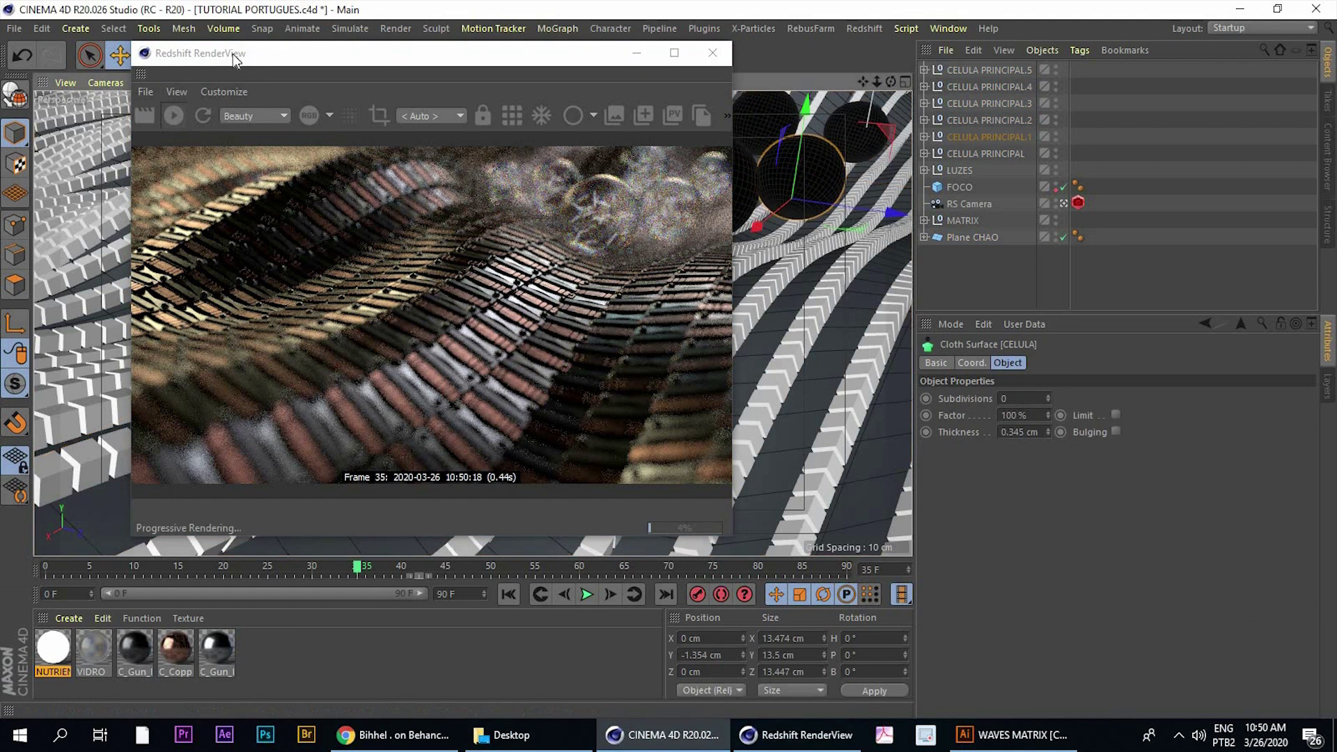
pyautogui.click(441, 50)
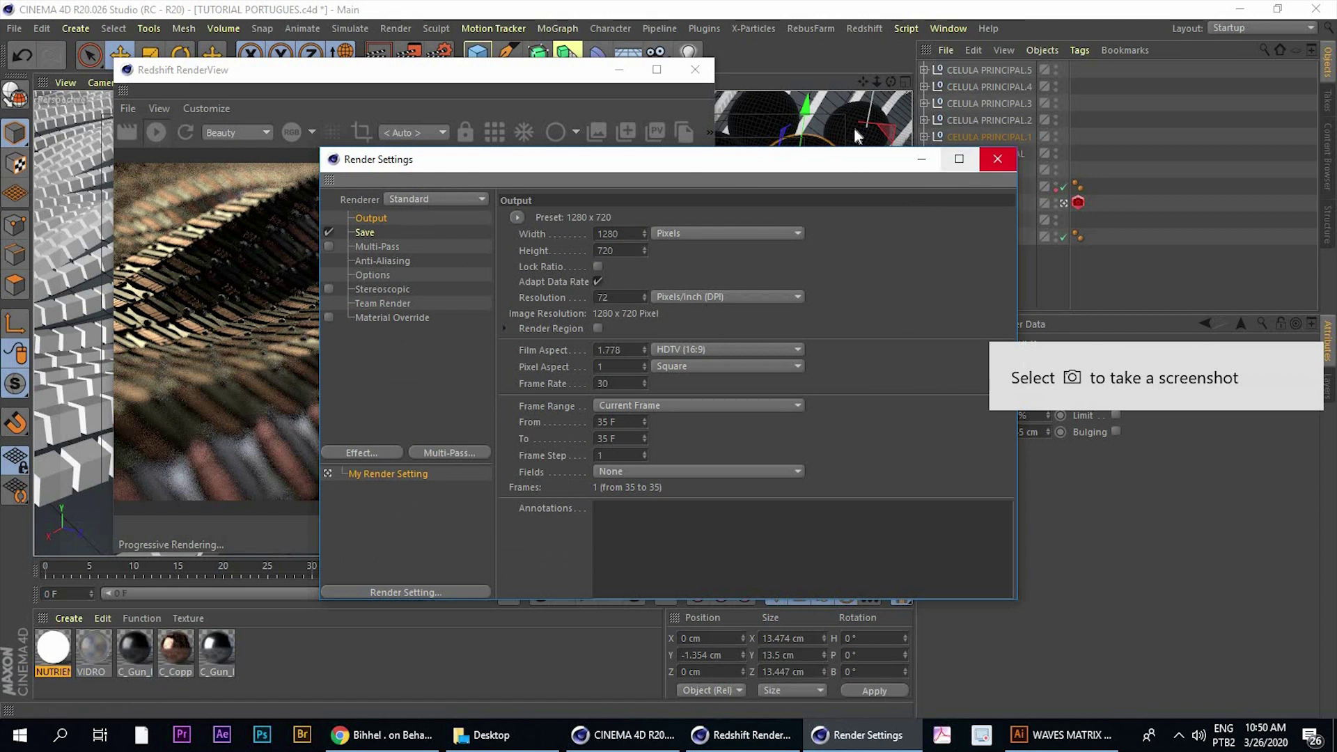
pyautogui.click(997, 159)
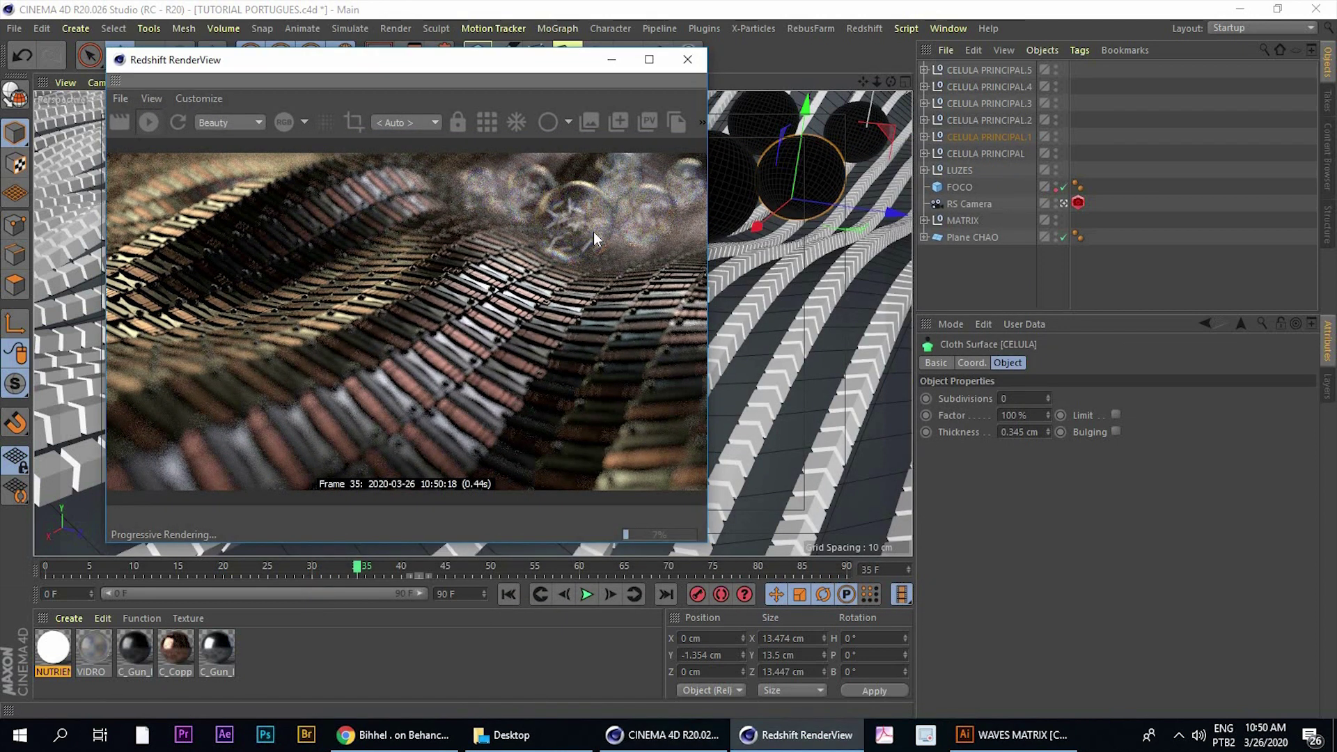
# Select the Plane CHAO ground and show the project settings
pyautogui.click(744, 284)
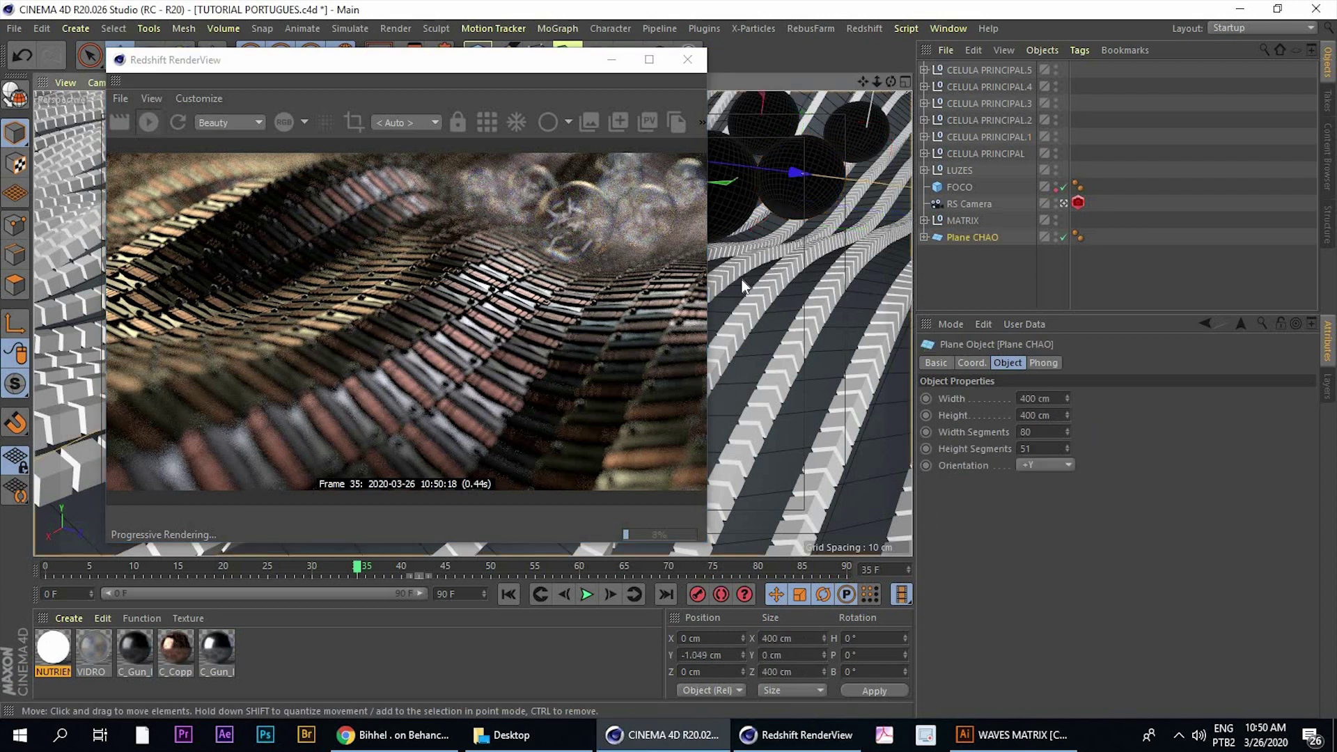
pyautogui.hotkey('ctrl', 'd')
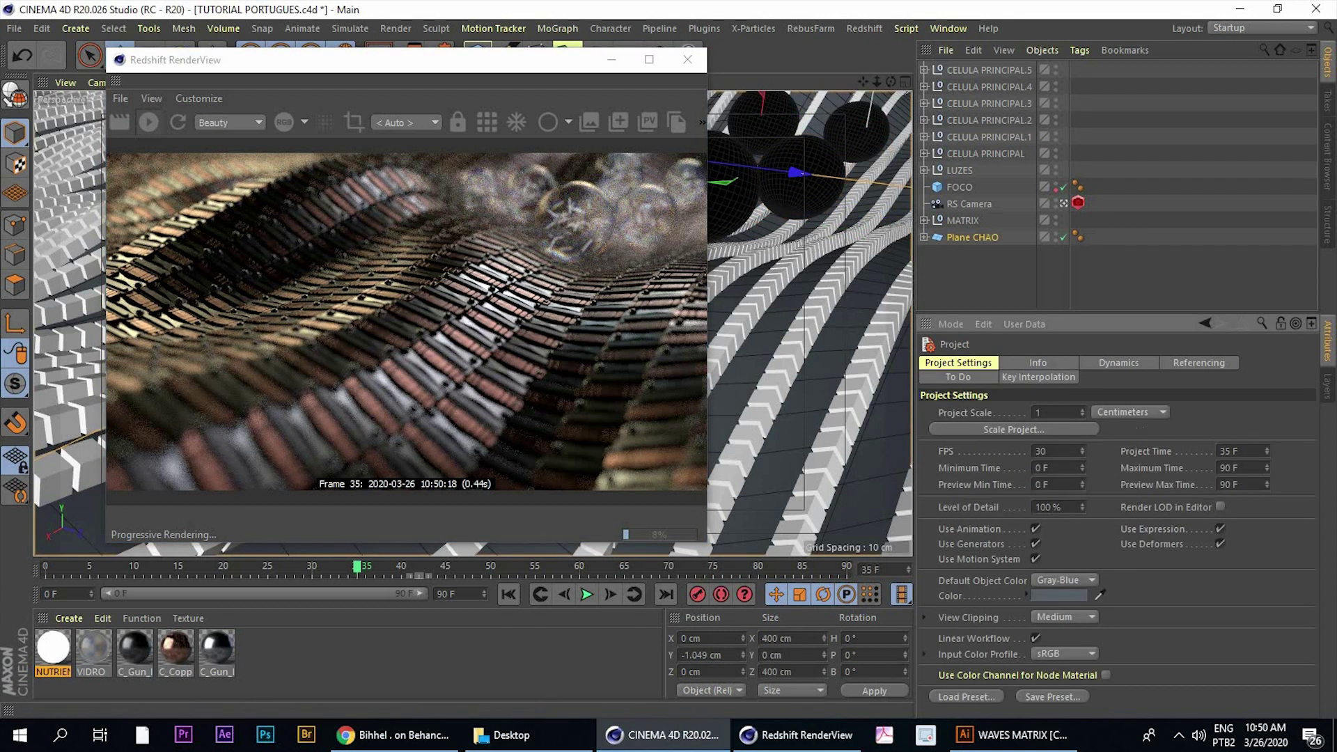
pyautogui.moveTo(672, 61); pyautogui.dragTo(944, 65)
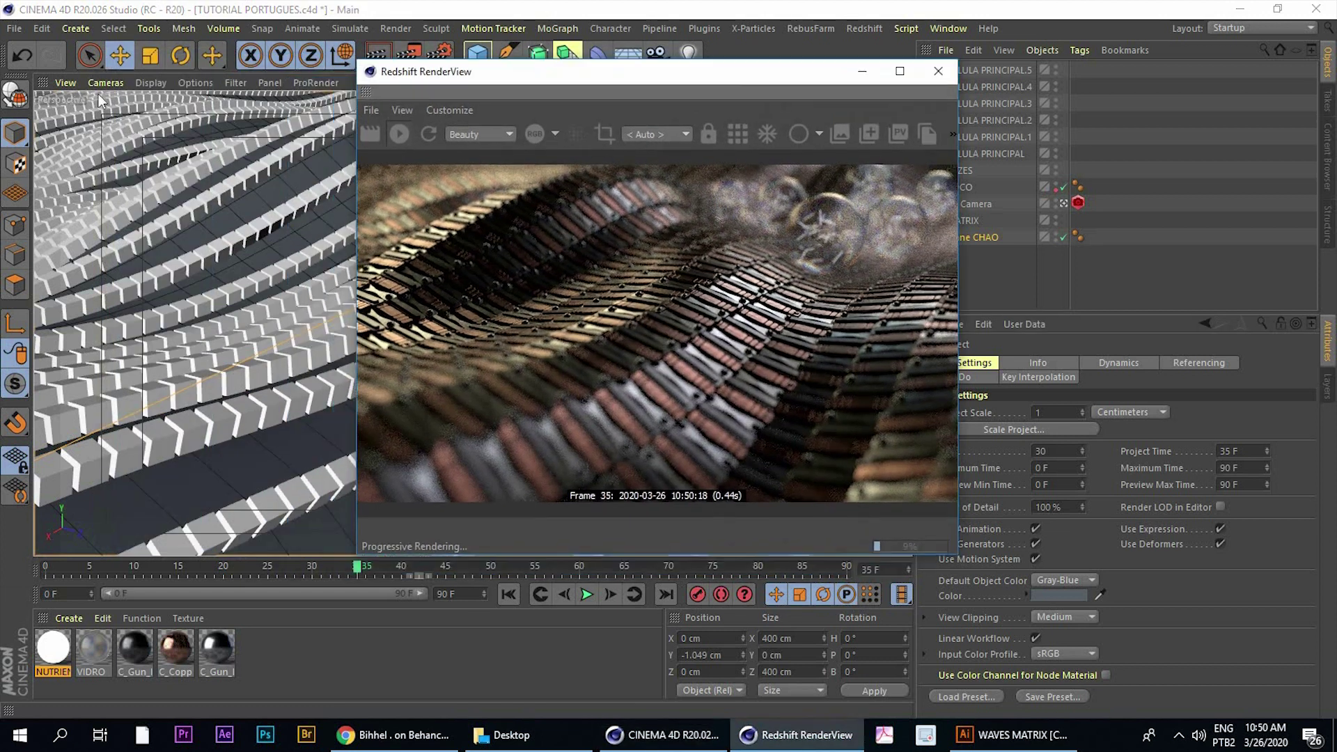
# Set the viewport's Tinted Border Opacity to 100% in the View configuration
pyautogui.click(195, 83)
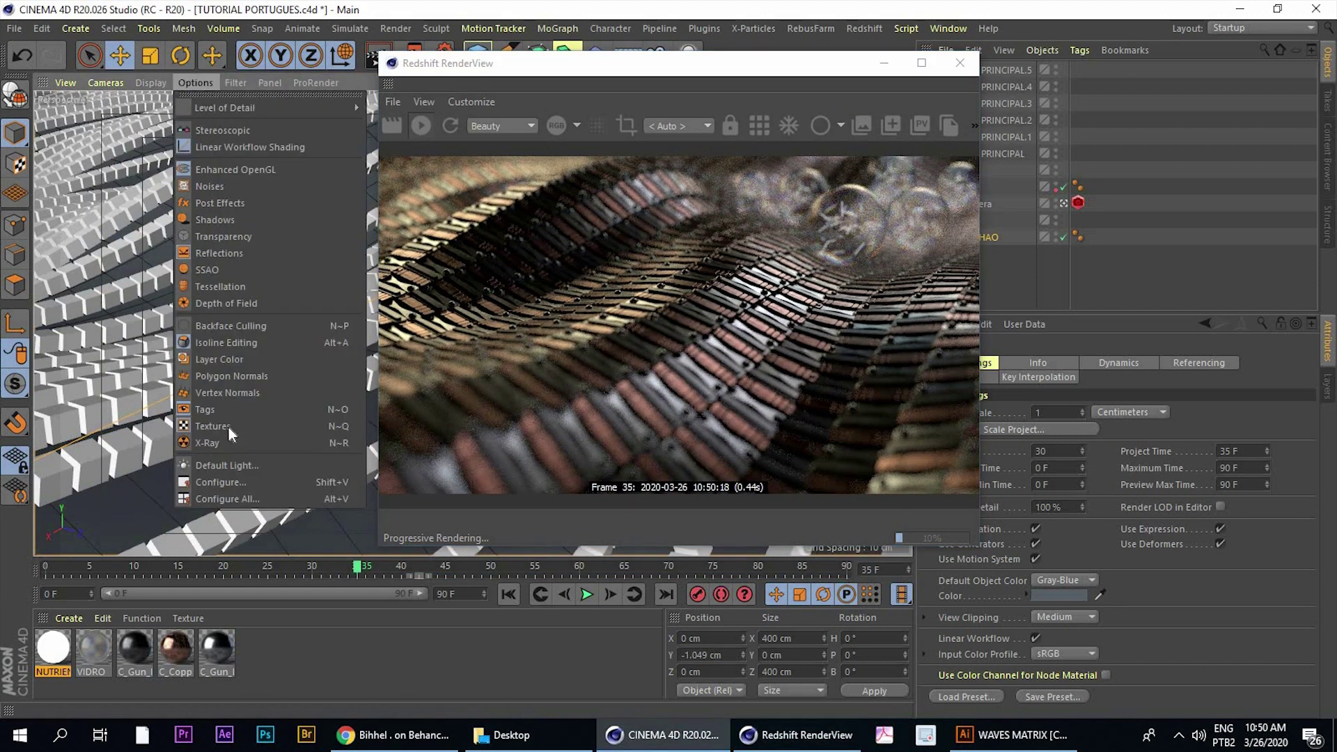
pyautogui.click(213, 487)
pyautogui.moveTo(747, 56); pyautogui.dragTo(605, 70)
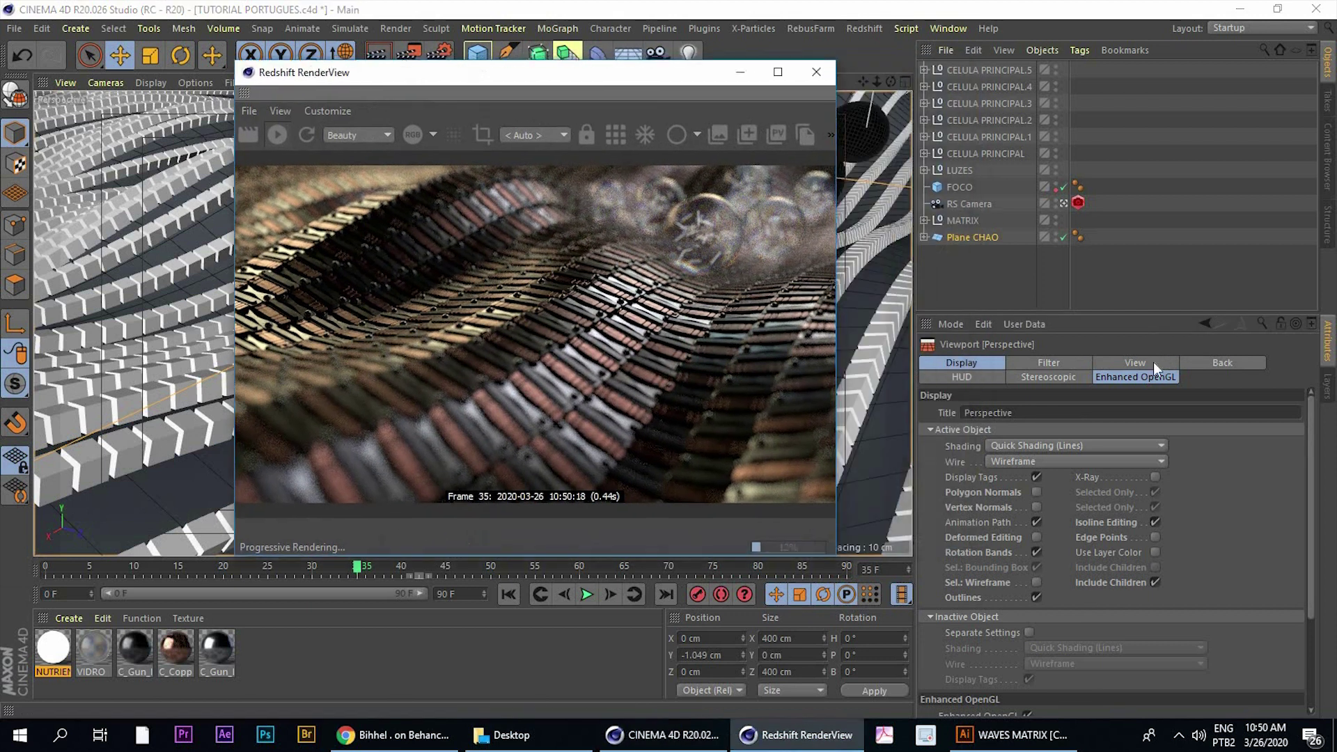
pyautogui.click(1135, 363)
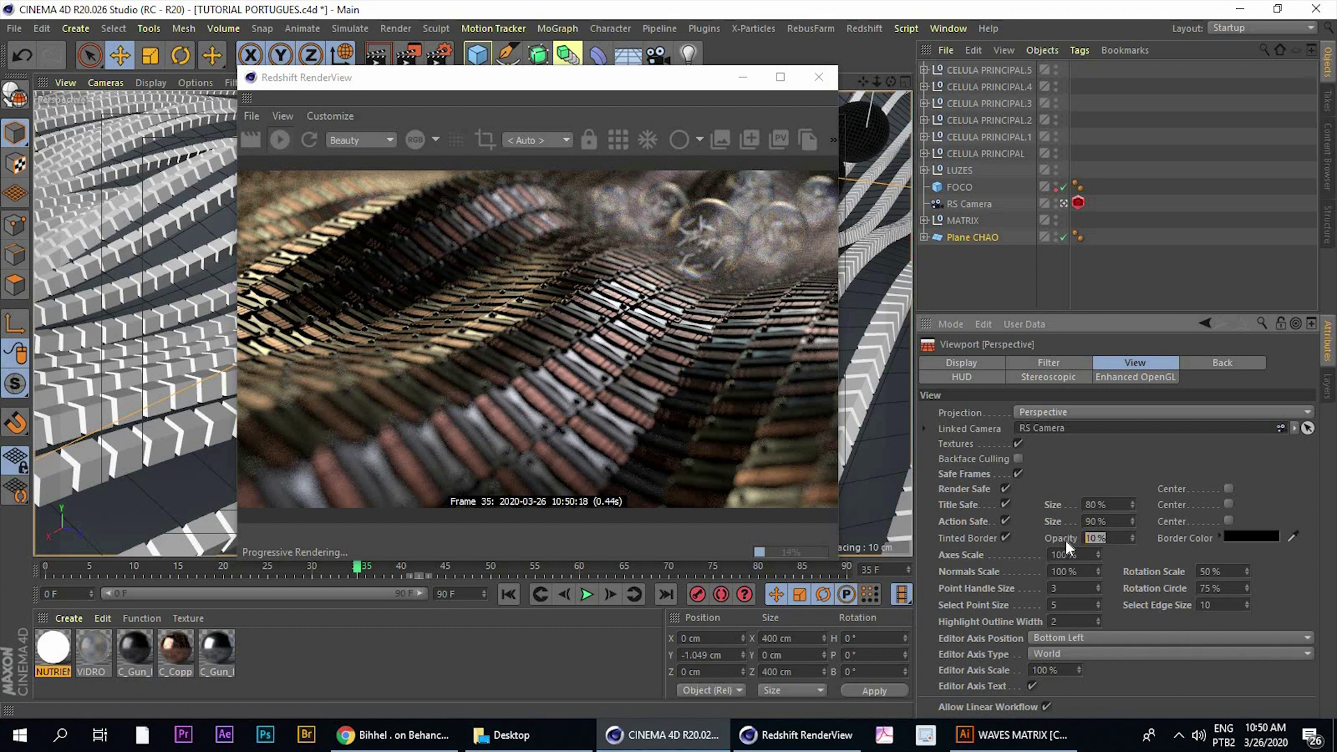
pyautogui.write('100')
pyautogui.press('Return')
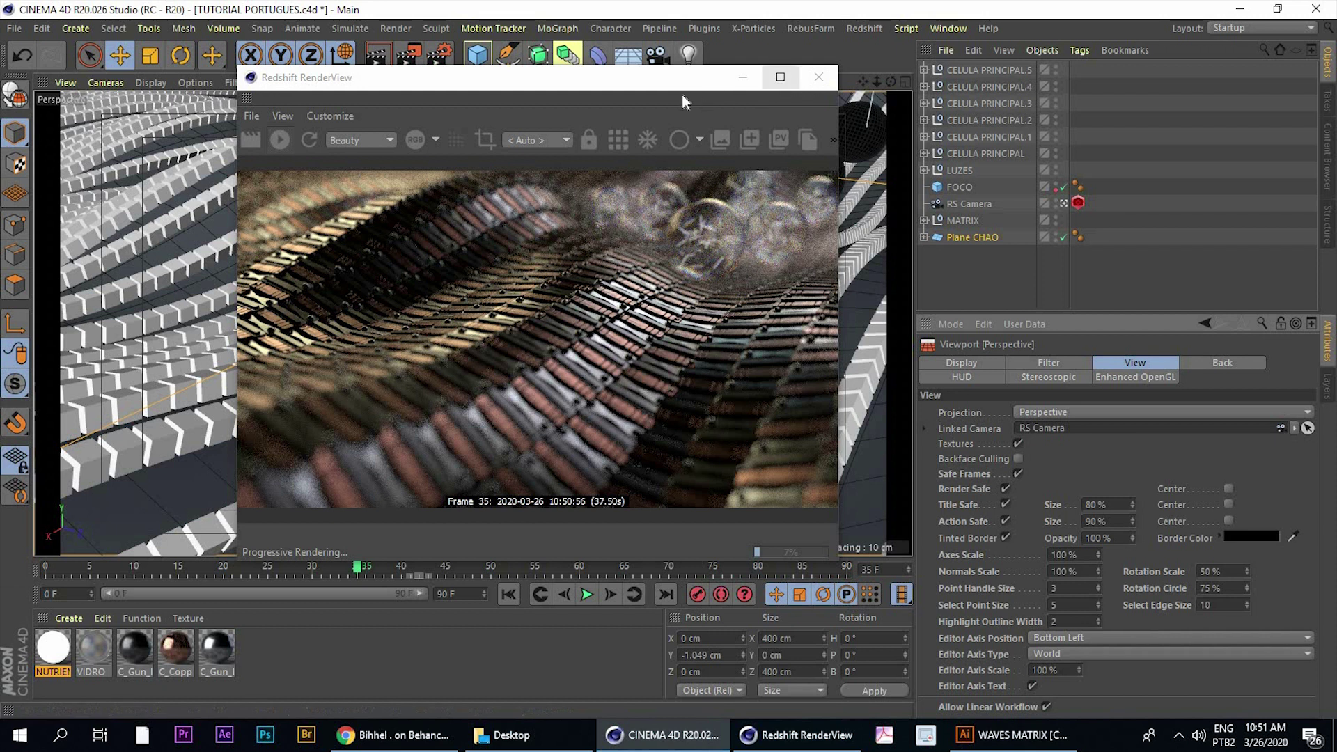
pyautogui.moveTo(627, 77); pyautogui.dragTo(579, 77)
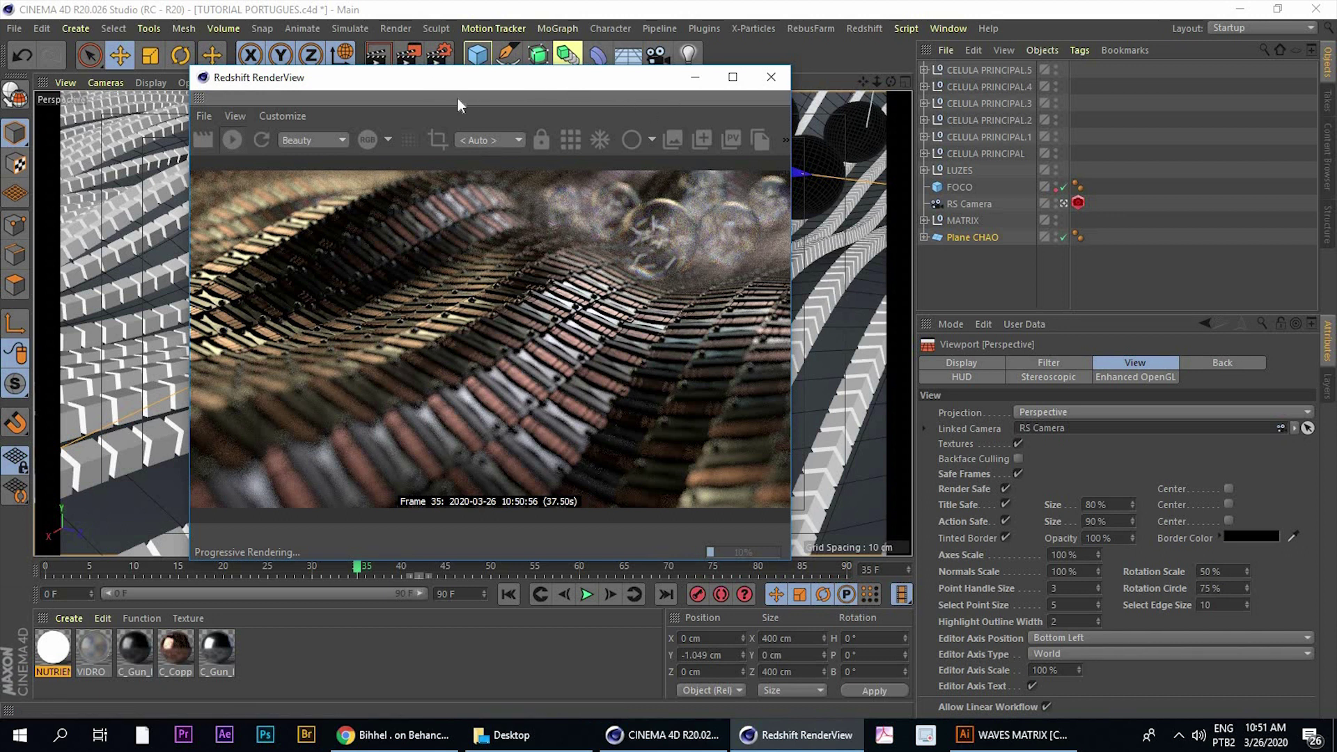
pyautogui.moveTo(458, 99); pyautogui.dragTo(298, 120)
# Duplicate CELULA PRINCIPAL.4 into a new copy nudged along Z
pyautogui.click(759, 134)
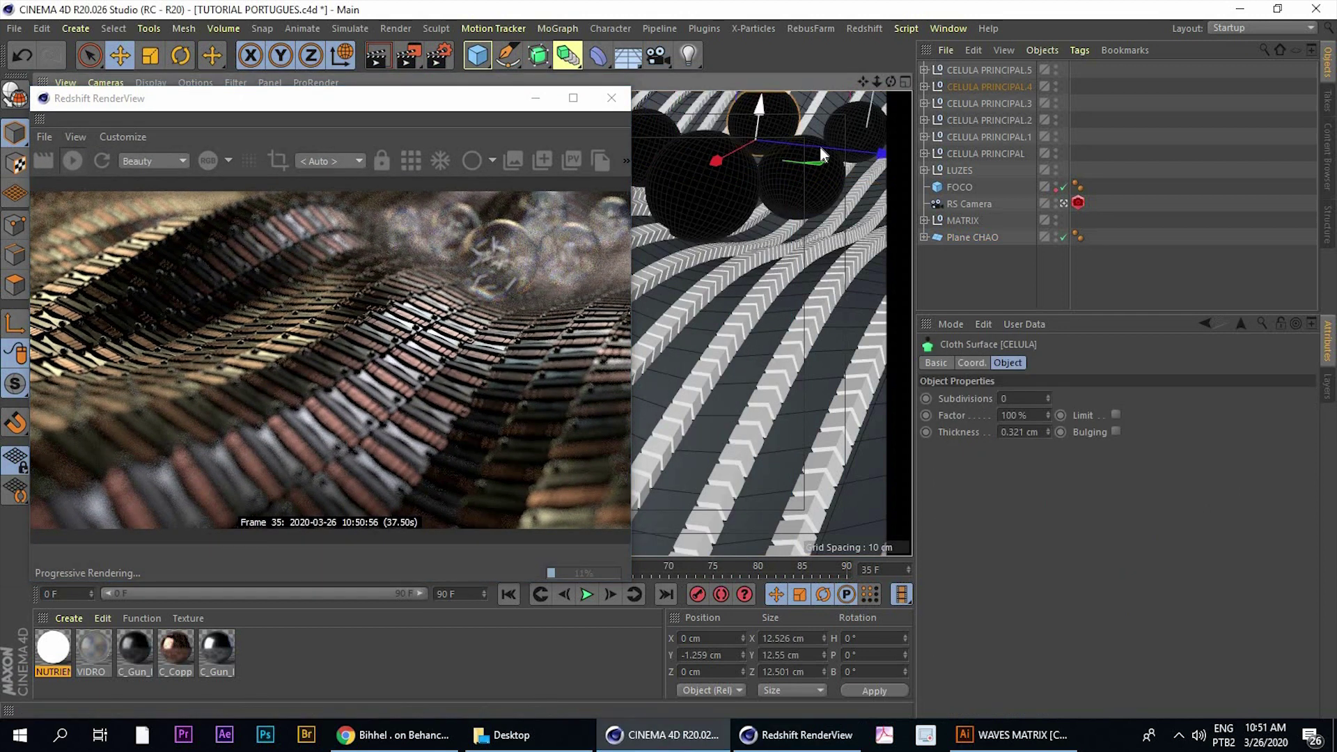
pyautogui.click(783, 145)
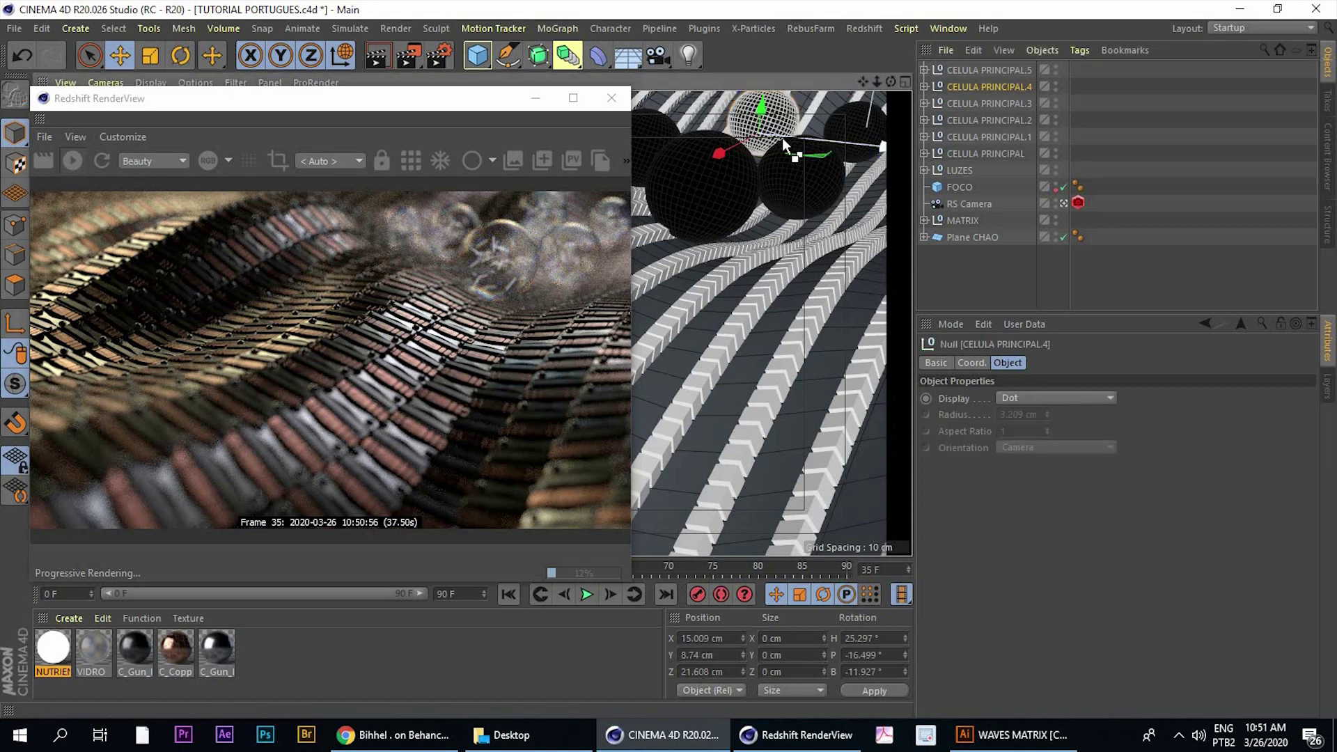
pyautogui.keyDown('ctrl'); pyautogui.moveTo(784, 144); pyautogui.dragTo(709, 179); pyautogui.keyUp('ctrl')
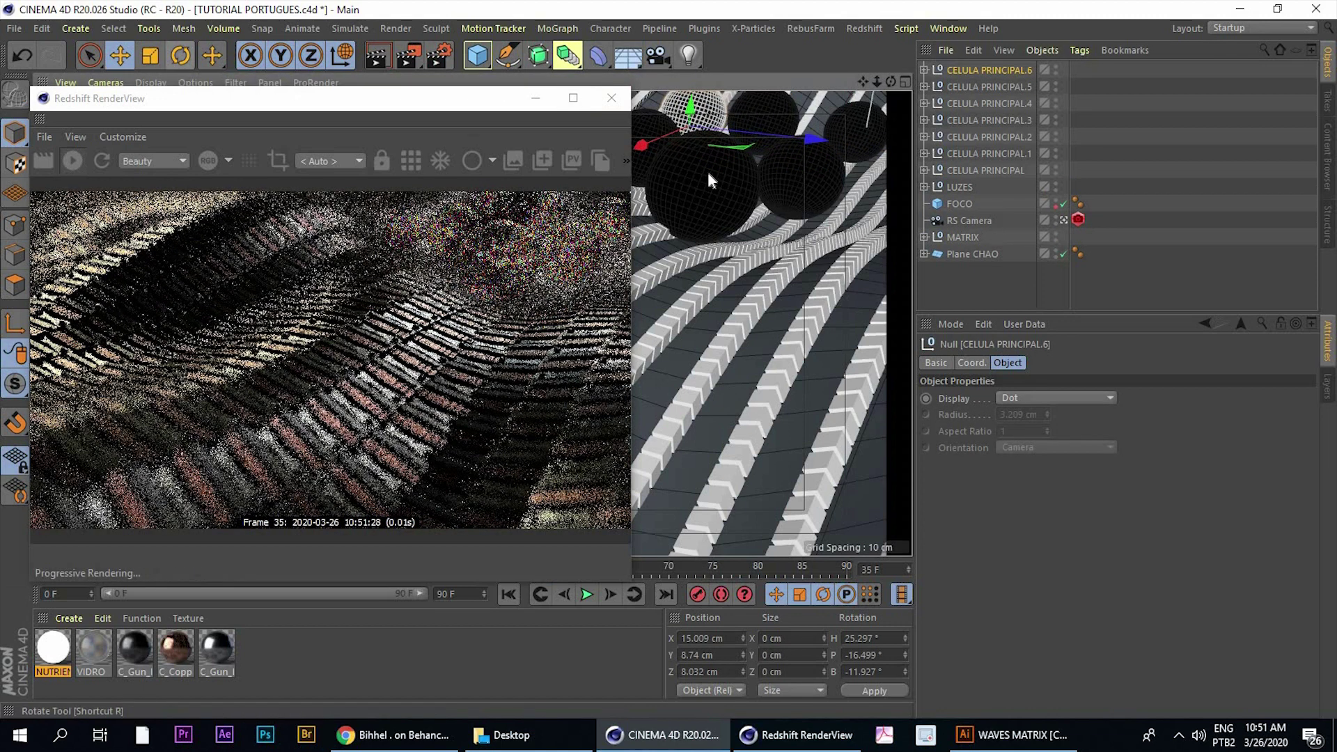
pyautogui.press('t')
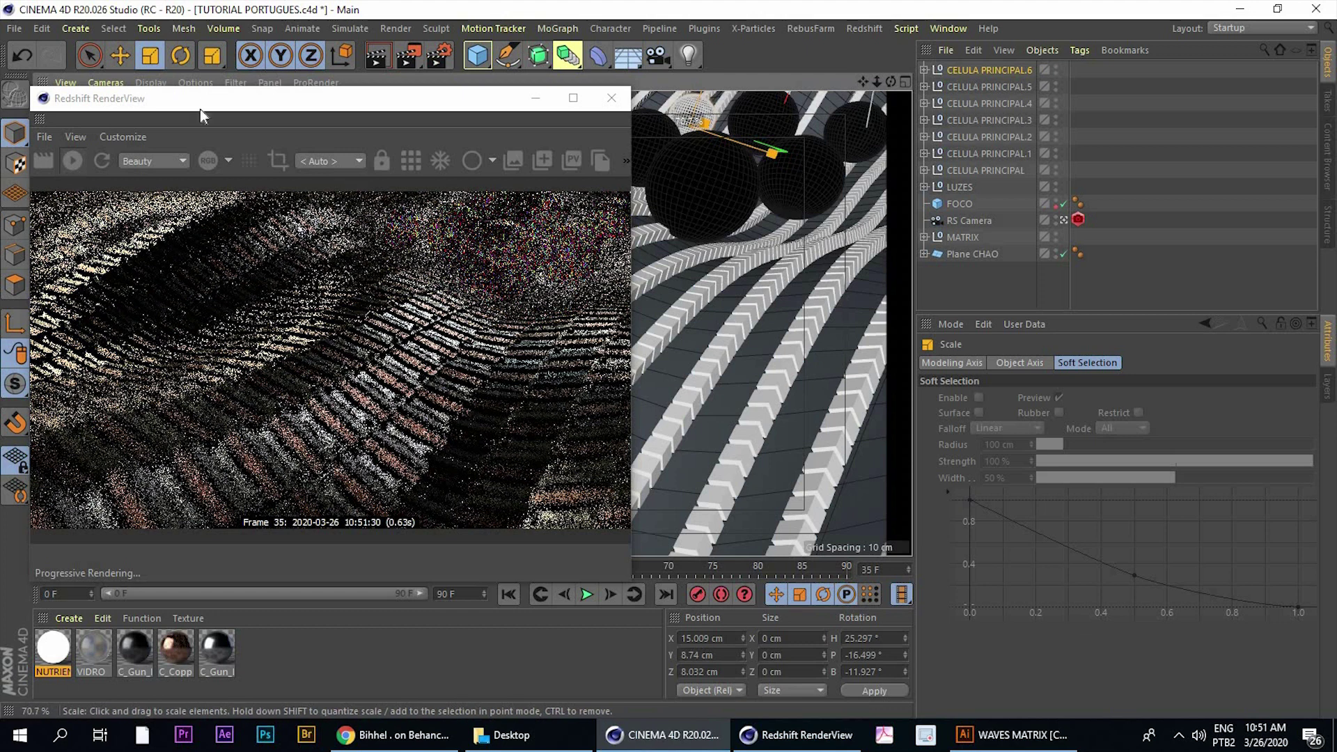
pyautogui.press('e')
pyautogui.moveTo(735, 137); pyautogui.dragTo(742, 139)
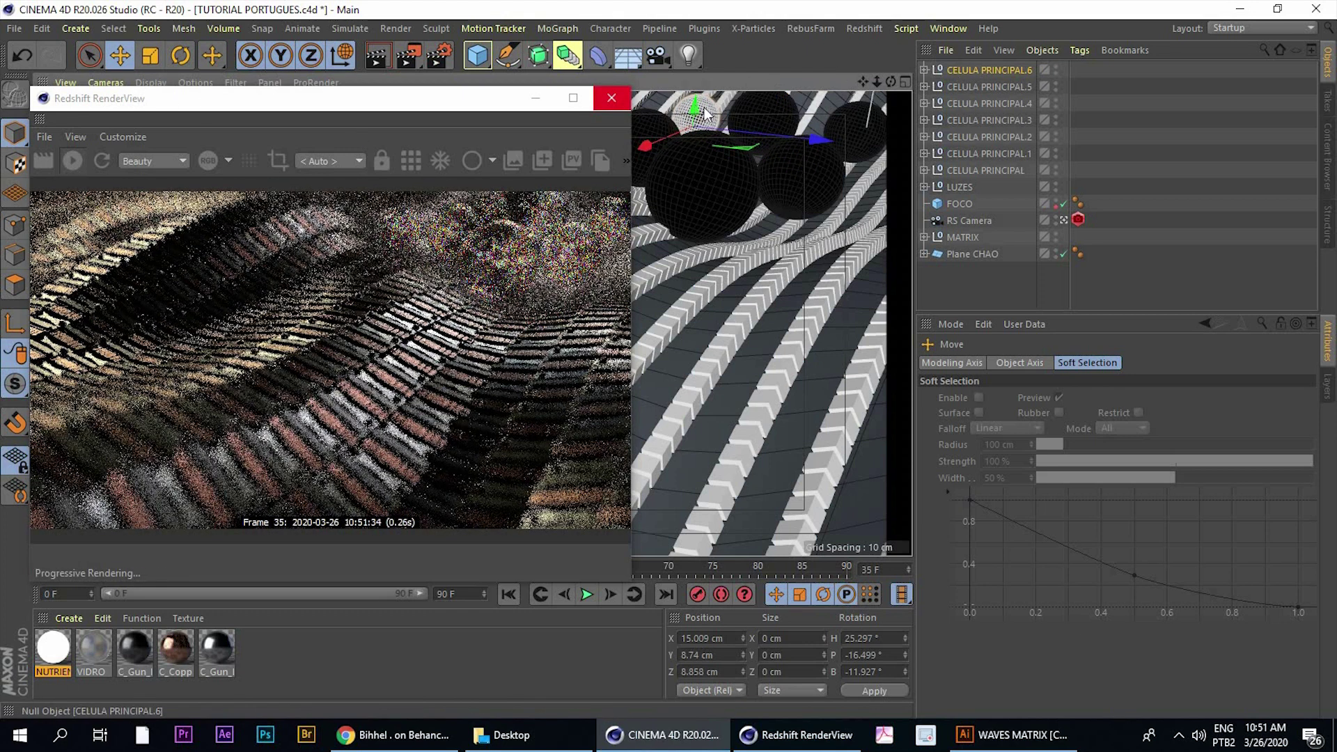
# Undo a stray move, then duplicate CELULA PRINCIPAL.4 again as .7 at X 87.841 cm
pyautogui.click(821, 156)
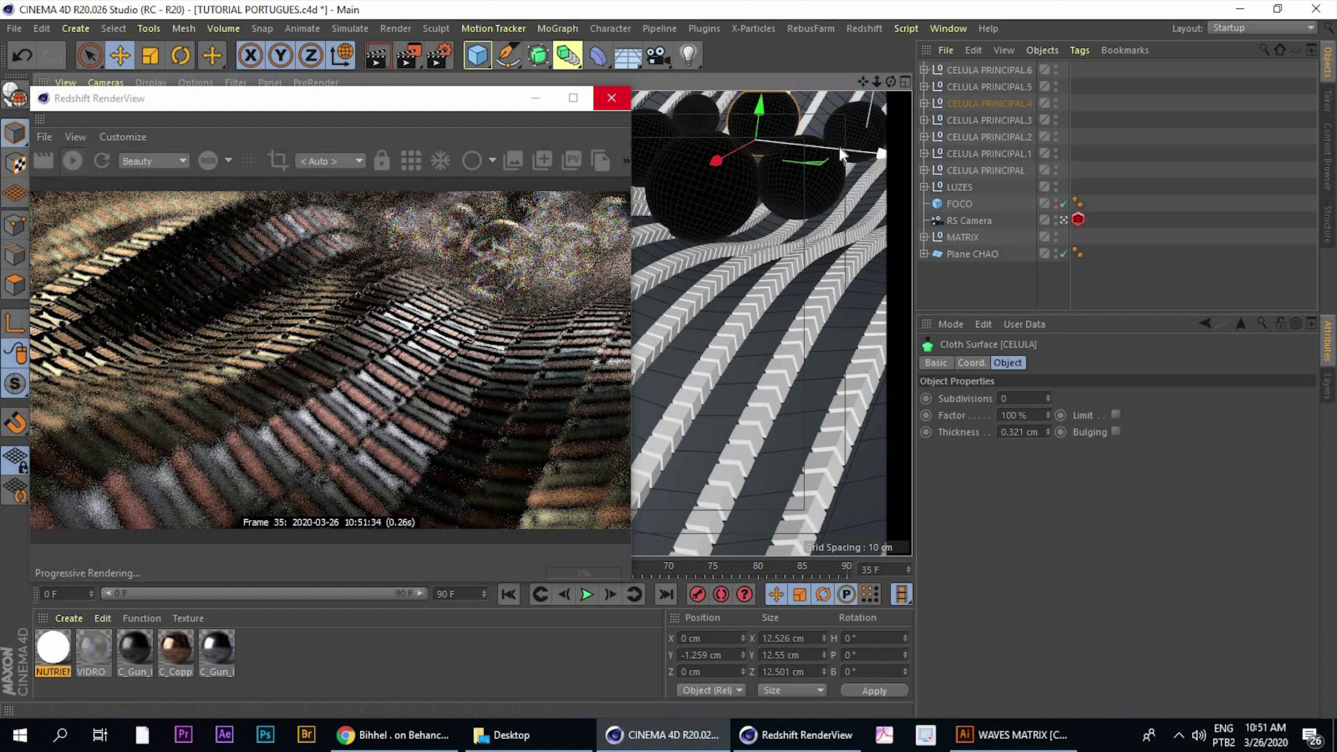
pyautogui.moveTo(839, 148); pyautogui.dragTo(763, 126)
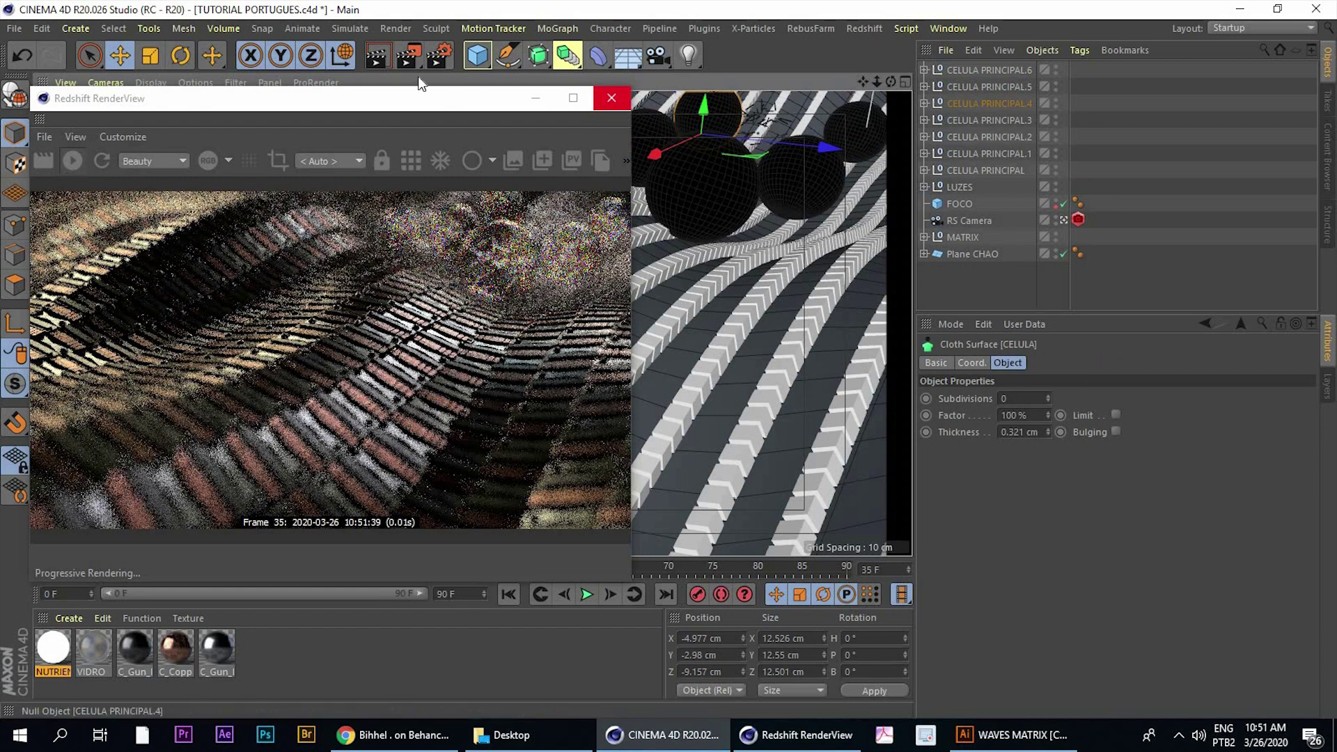
pyautogui.hotkey('ctrl', 'z')
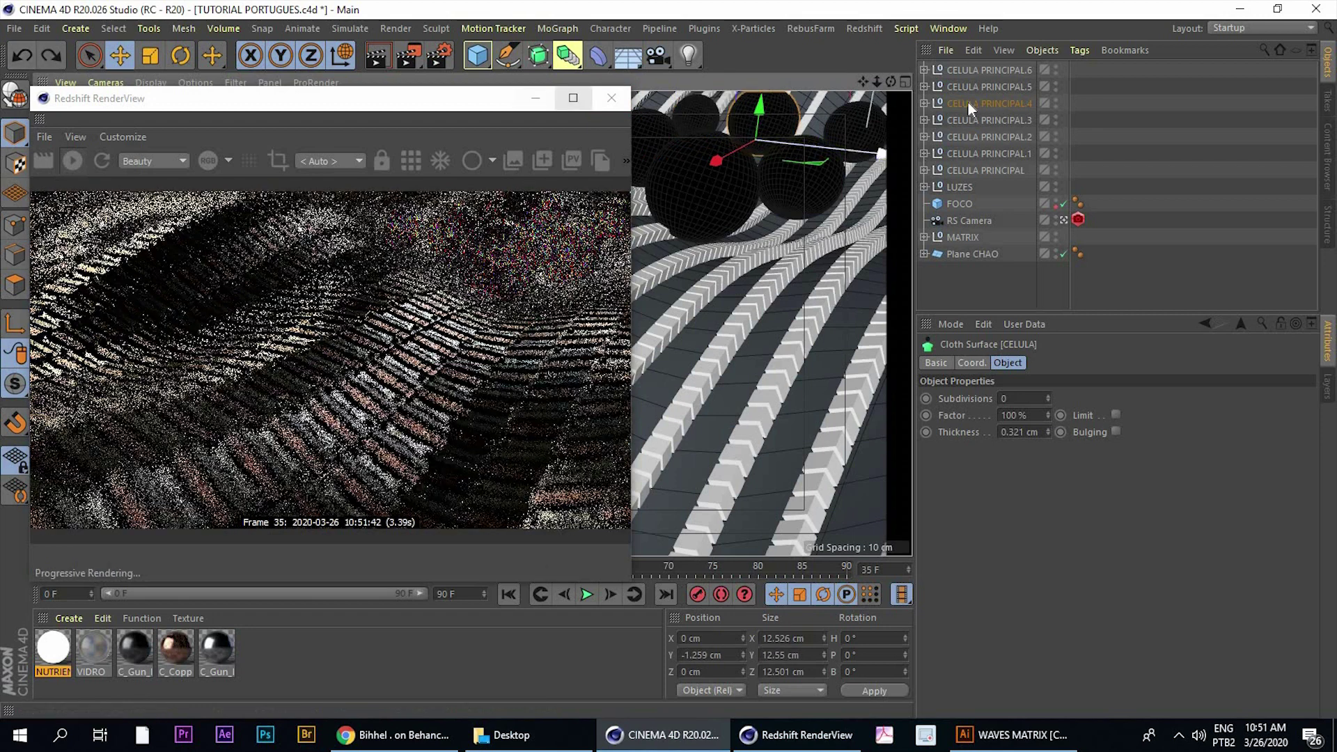
pyautogui.click(967, 108)
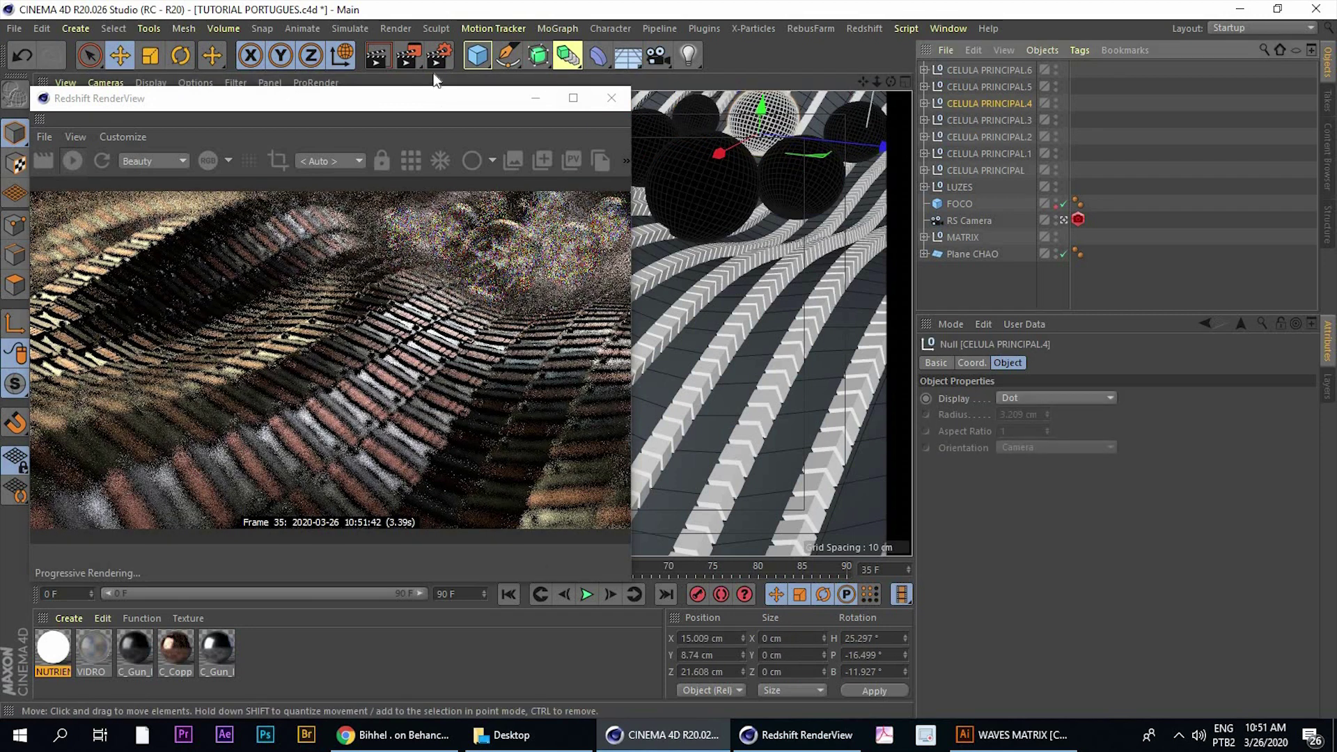
pyautogui.moveTo(432, 106); pyautogui.dragTo(453, 78)
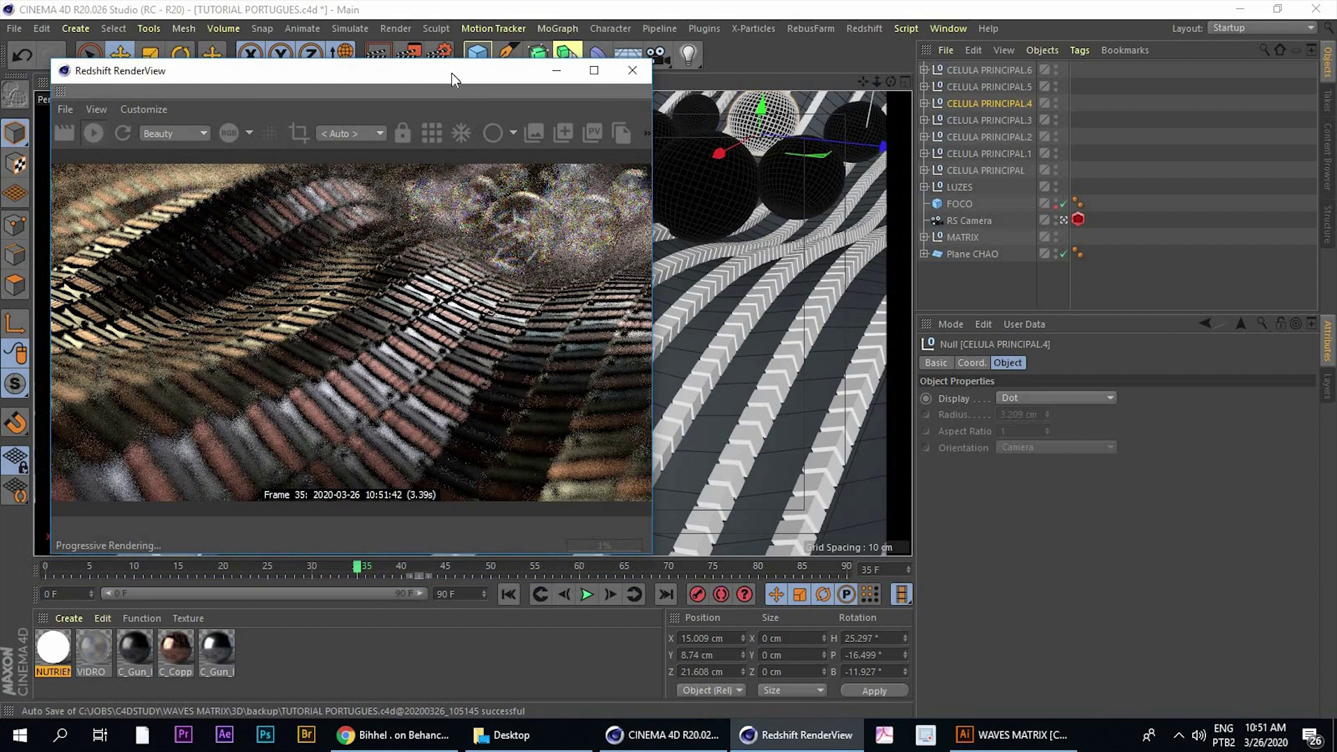
pyautogui.keyDown('ctrl'); pyautogui.moveTo(717, 153); pyautogui.dragTo(446, 61); pyautogui.keyUp('ctrl')
pyautogui.moveTo(299, 71); pyautogui.dragTo(940, 104)
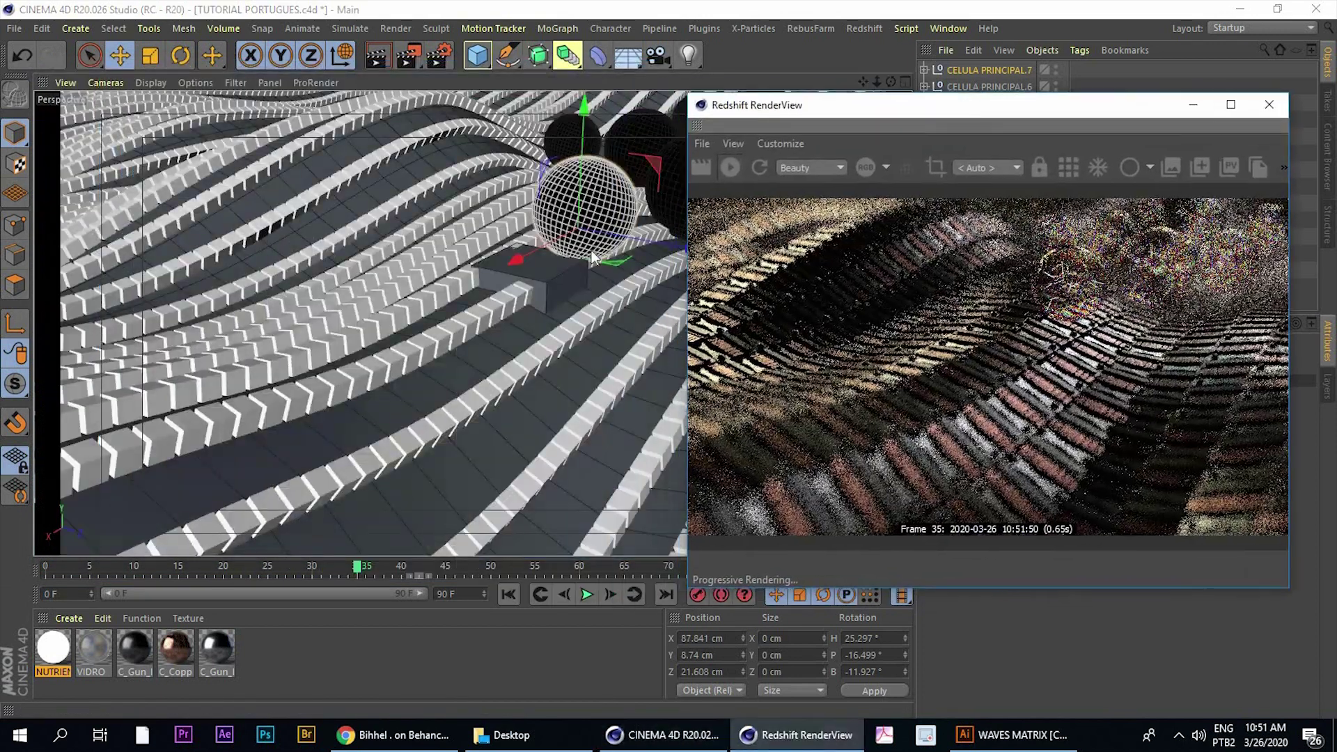
# Shrink the new sphere copy to about 70%, raise it, and push it back along Z
pyautogui.click(151, 54)
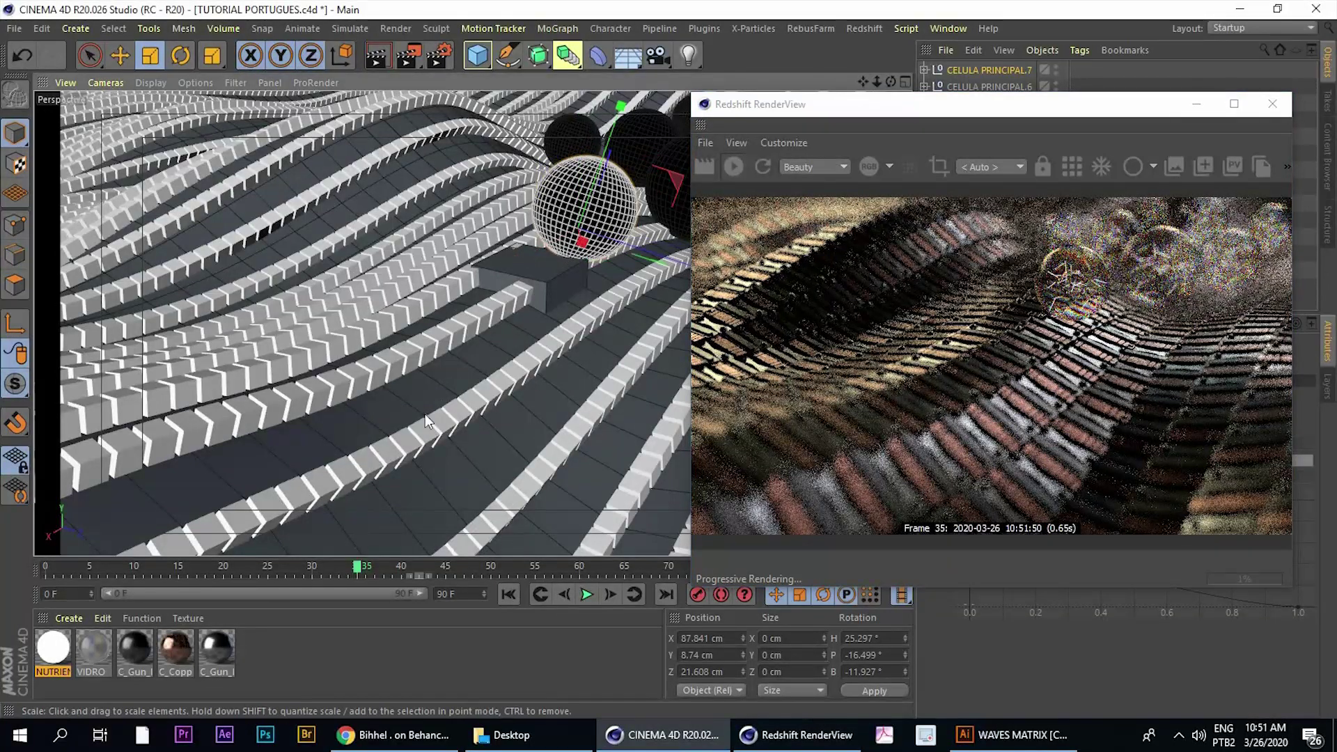
pyautogui.moveTo(425, 413); pyautogui.dragTo(399, 461)
pyautogui.click(120, 54)
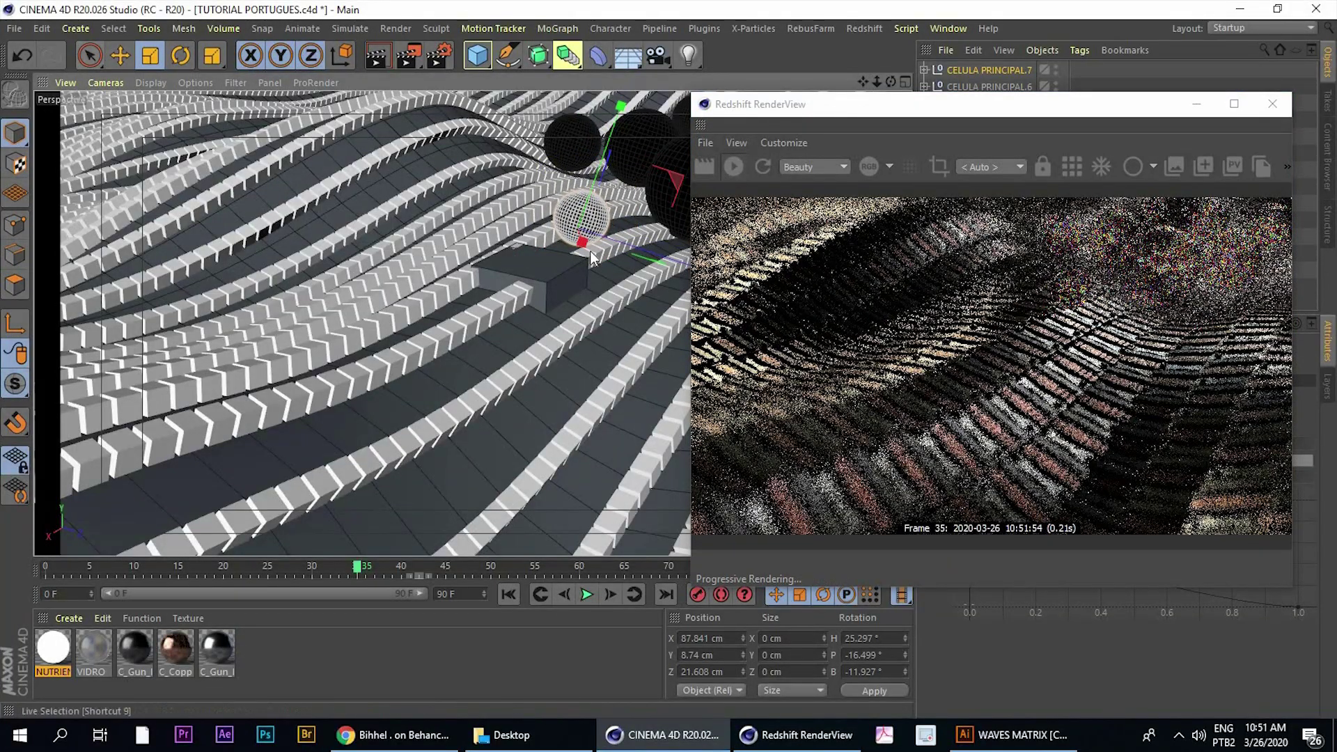
pyautogui.moveTo(644, 250)
pyautogui.mouseDown()
pyautogui.moveTo(555, 131)
pyautogui.moveTo(574, 146)
pyautogui.mouseUp()
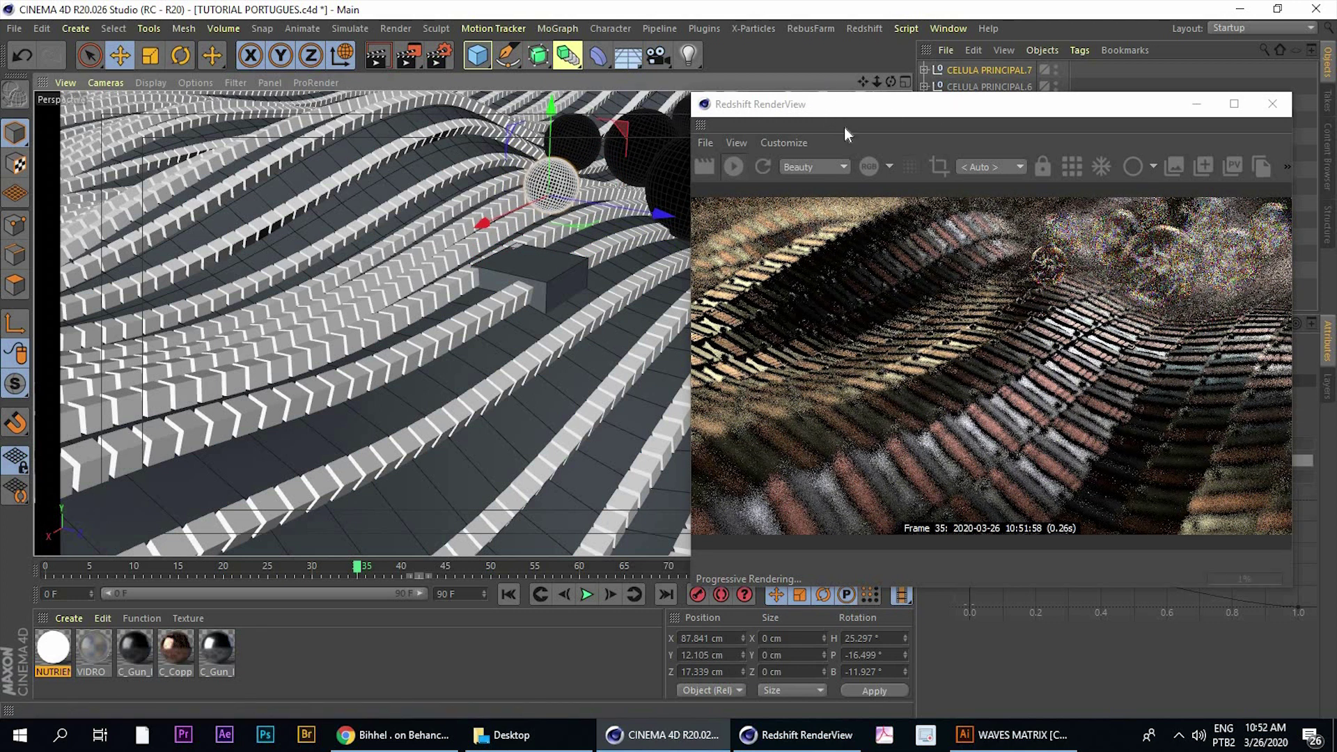
pyautogui.moveTo(844, 127); pyautogui.dragTo(947, 119)
pyautogui.moveTo(660, 213)
pyautogui.mouseDown()
pyautogui.moveTo(709, 232)
pyautogui.moveTo(698, 259)
pyautogui.mouseUp()
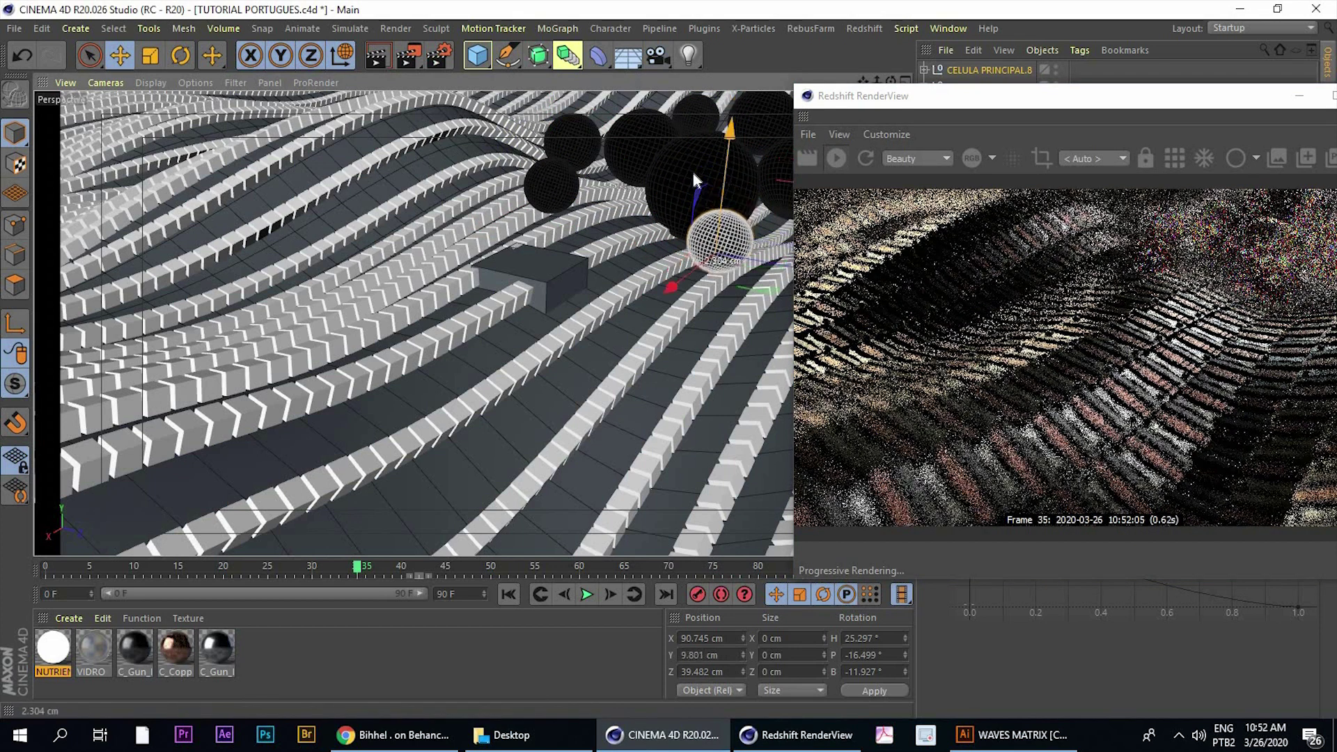
# Rescale the small sphere, then slide it along X and raise it slightly
pyautogui.moveTo(693, 180); pyautogui.dragTo(723, 275)
pyautogui.press('t')
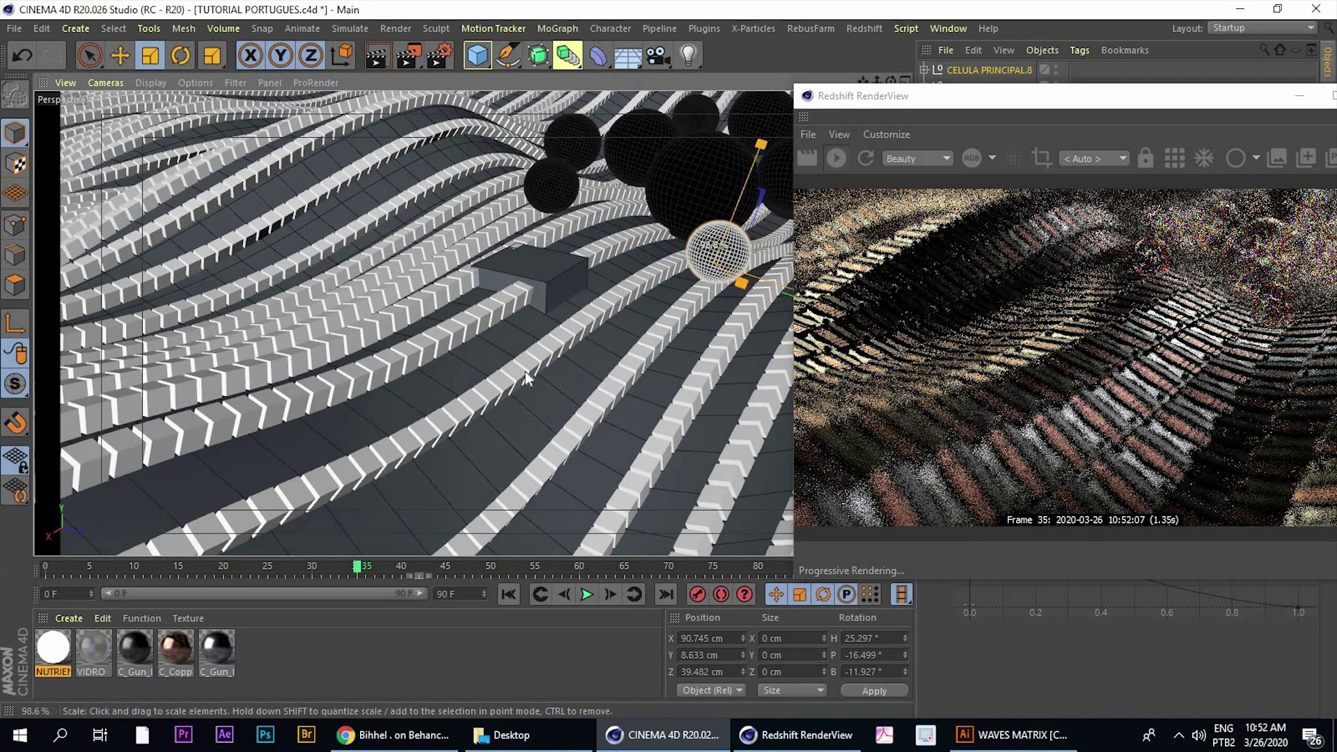
pyautogui.click(120, 55)
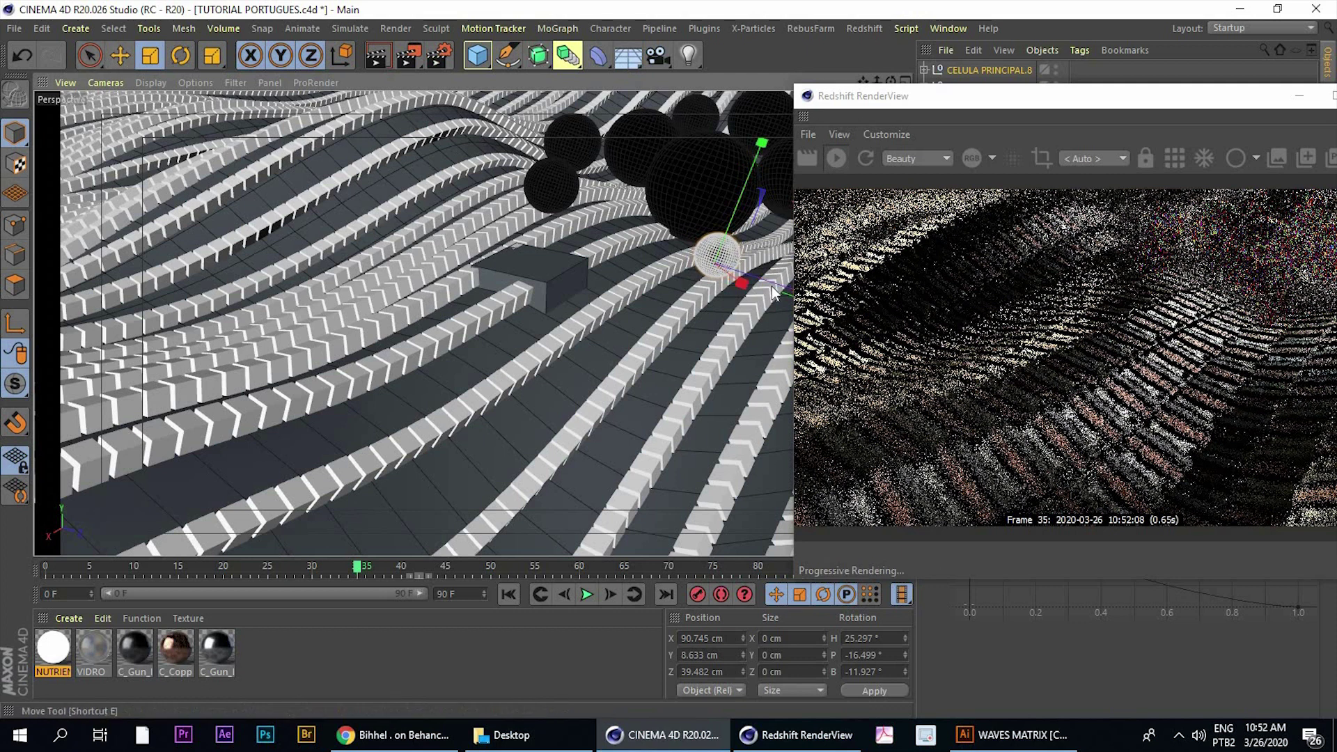
pyautogui.moveTo(700, 277); pyautogui.dragTo(658, 307)
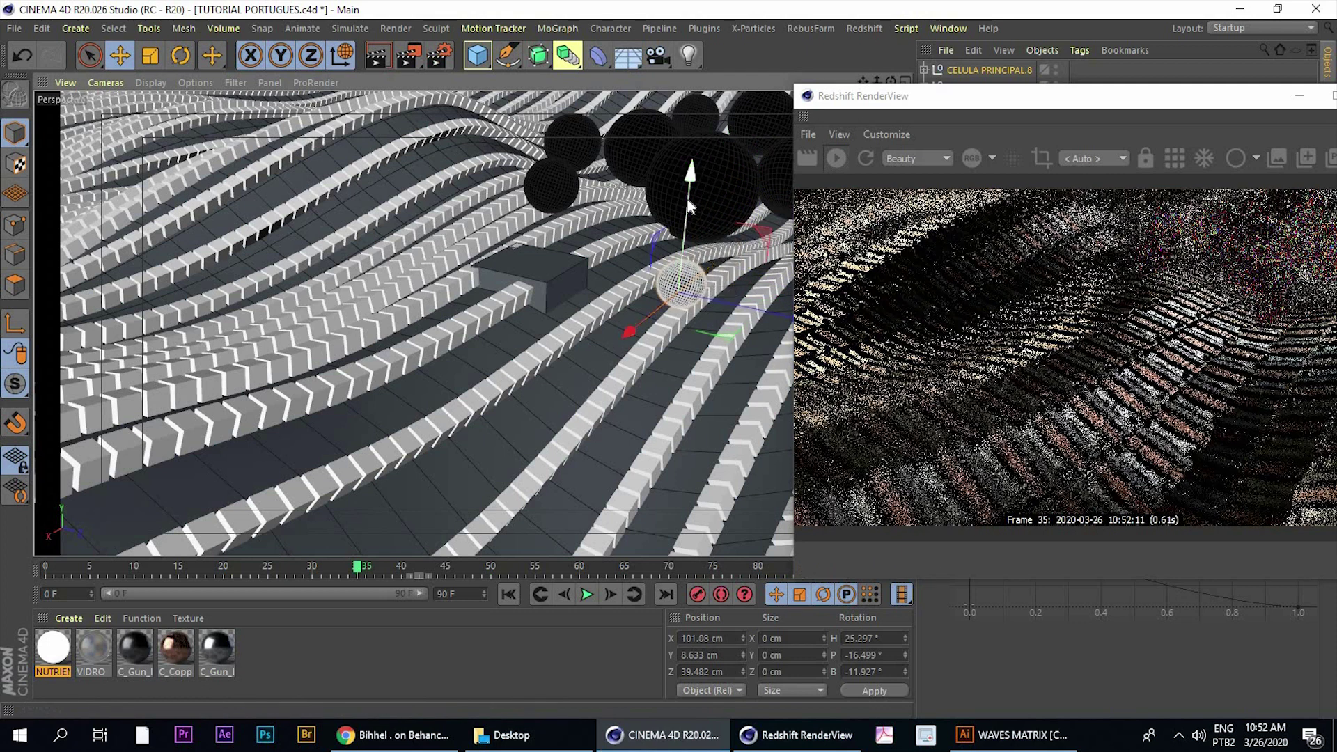
pyautogui.moveTo(688, 199); pyautogui.dragTo(687, 183)
# Rearrange the RenderView window to uncover the object list and the sphere
pyautogui.moveTo(836, 95); pyautogui.dragTo(707, 88)
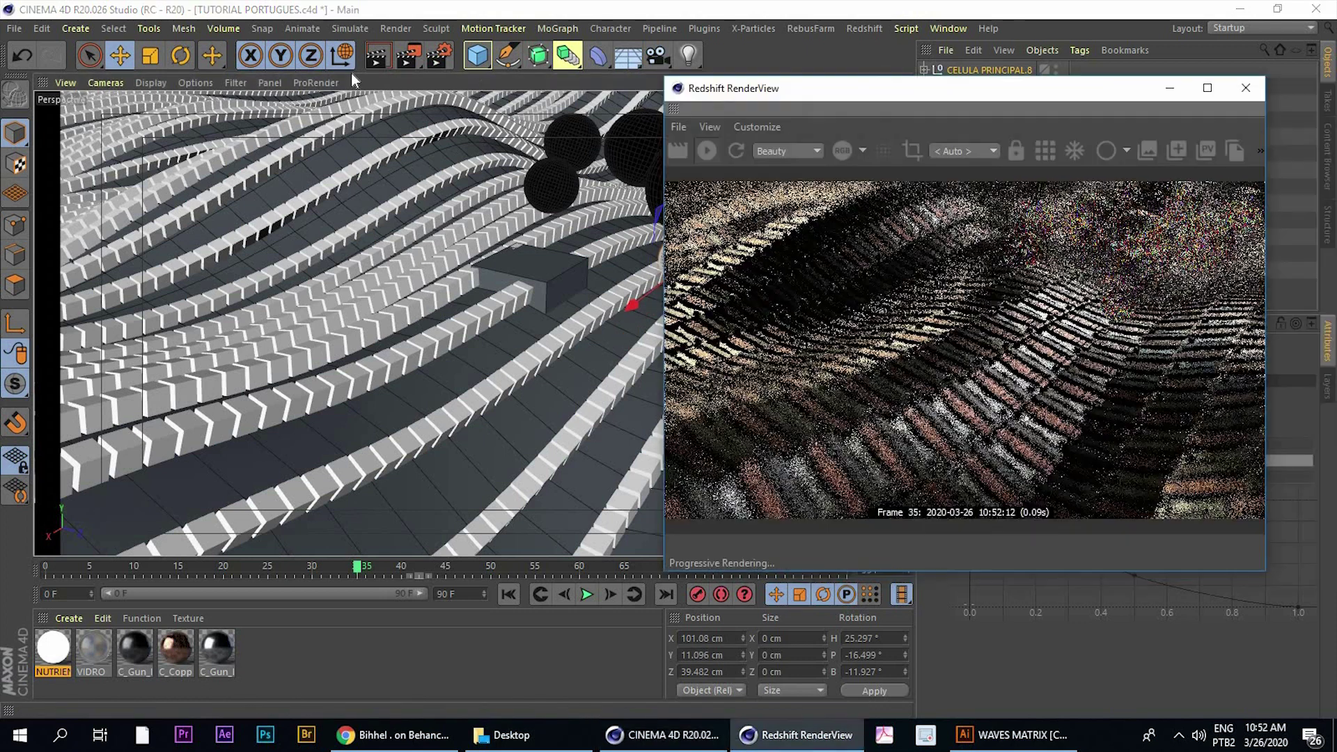
pyautogui.moveTo(351, 73); pyautogui.dragTo(290, 72)
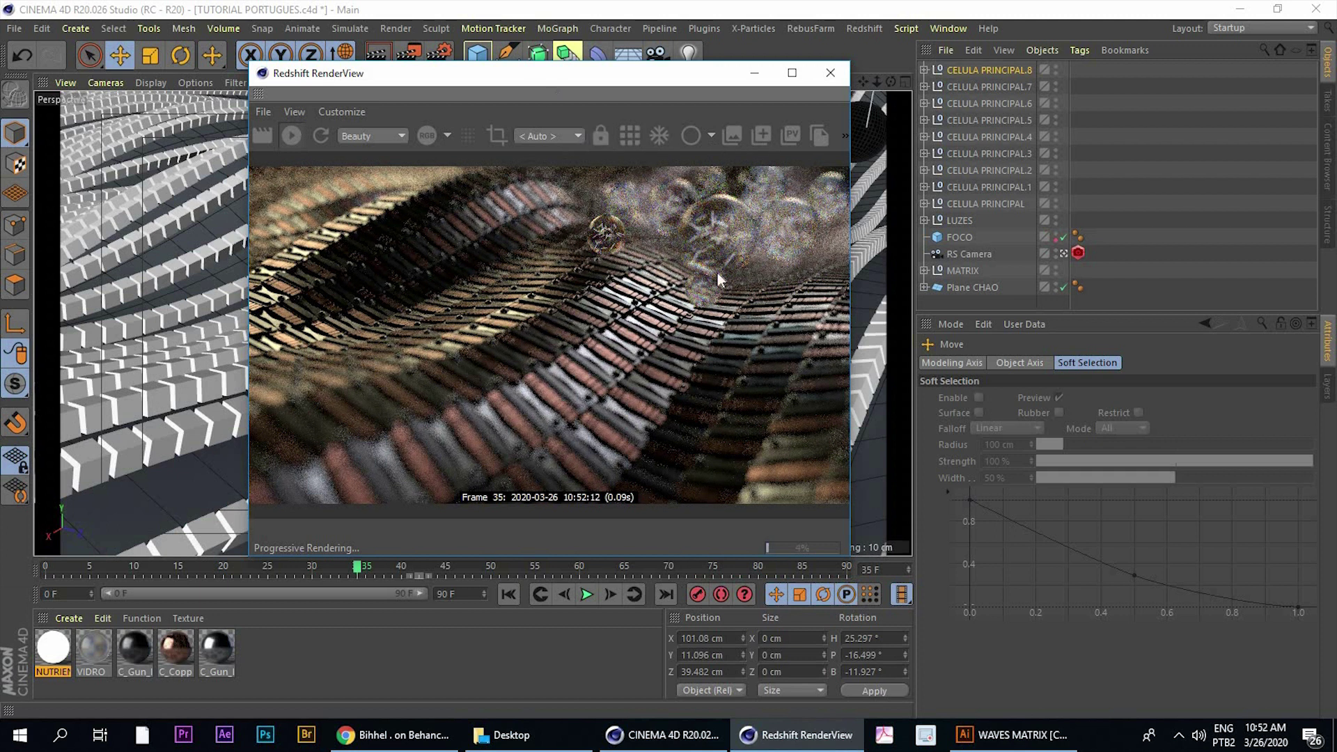
pyautogui.moveTo(554, 75); pyautogui.dragTo(975, 102)
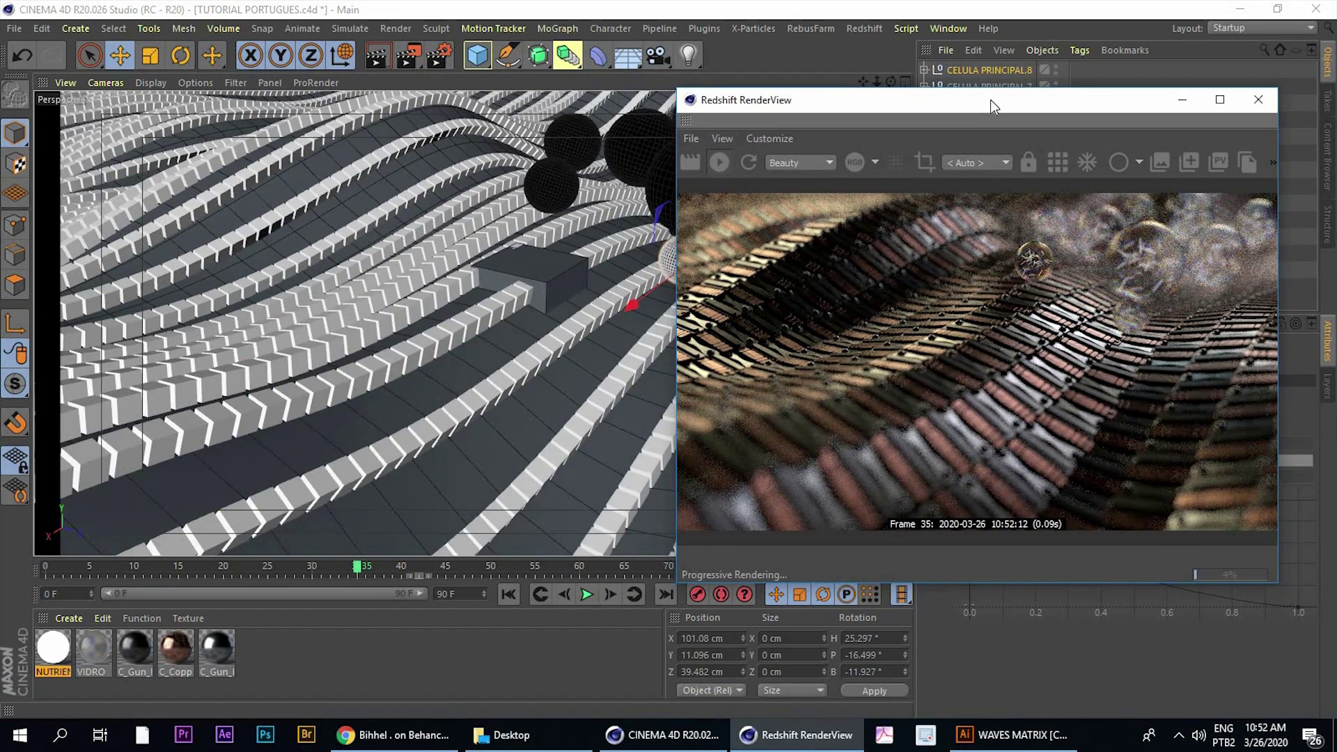
pyautogui.moveTo(980, 102); pyautogui.dragTo(994, 103)
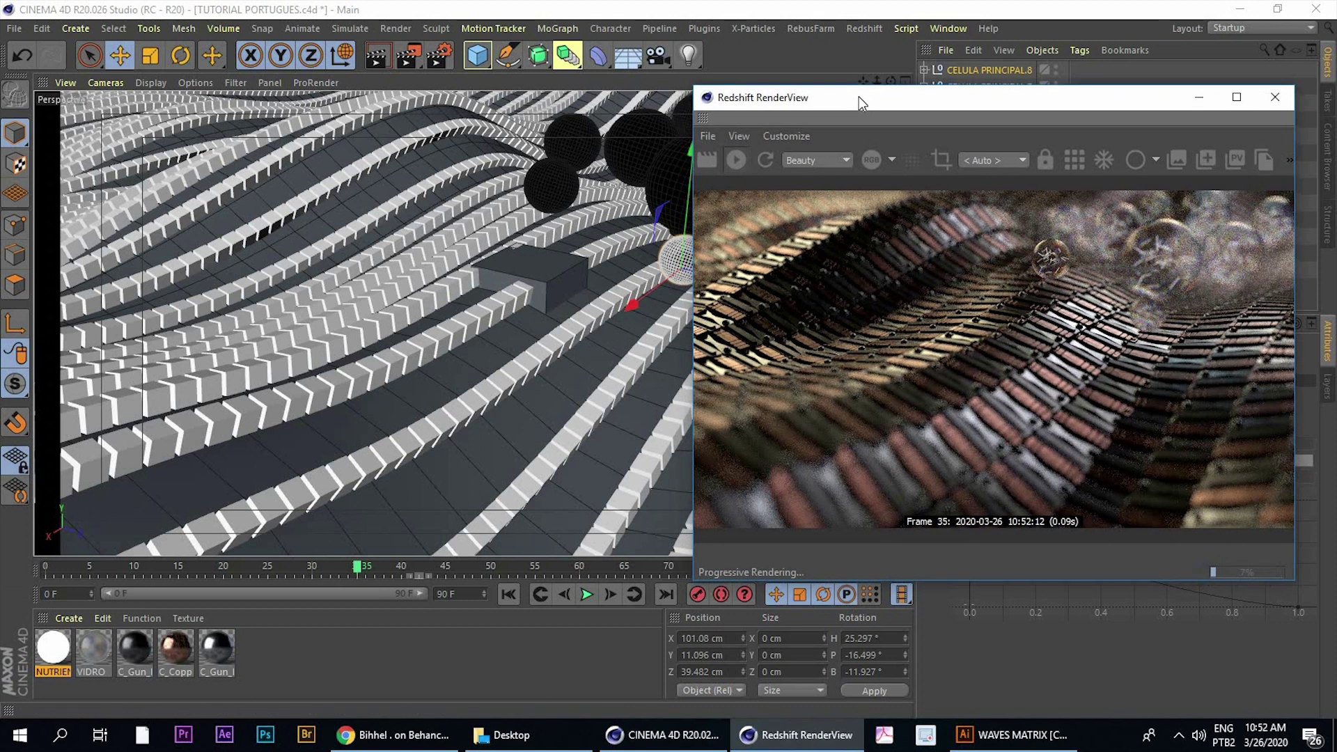
pyautogui.moveTo(855, 103); pyautogui.dragTo(744, 83)
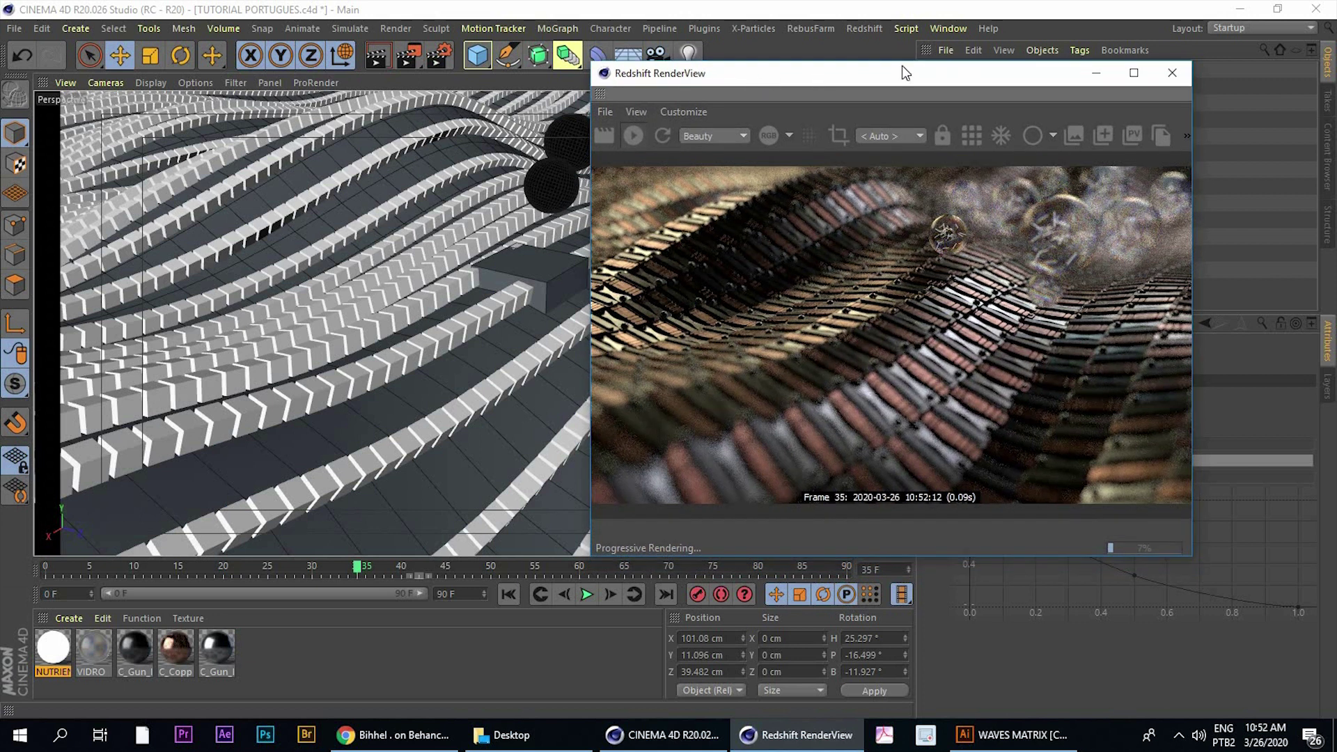
pyautogui.moveTo(748, 78); pyautogui.dragTo(940, 68)
# Move CELULA PRINCIPAL.8 further along X to 115.406 cm and higher, then check the render
pyautogui.moveTo(630, 305); pyautogui.dragTo(560, 358)
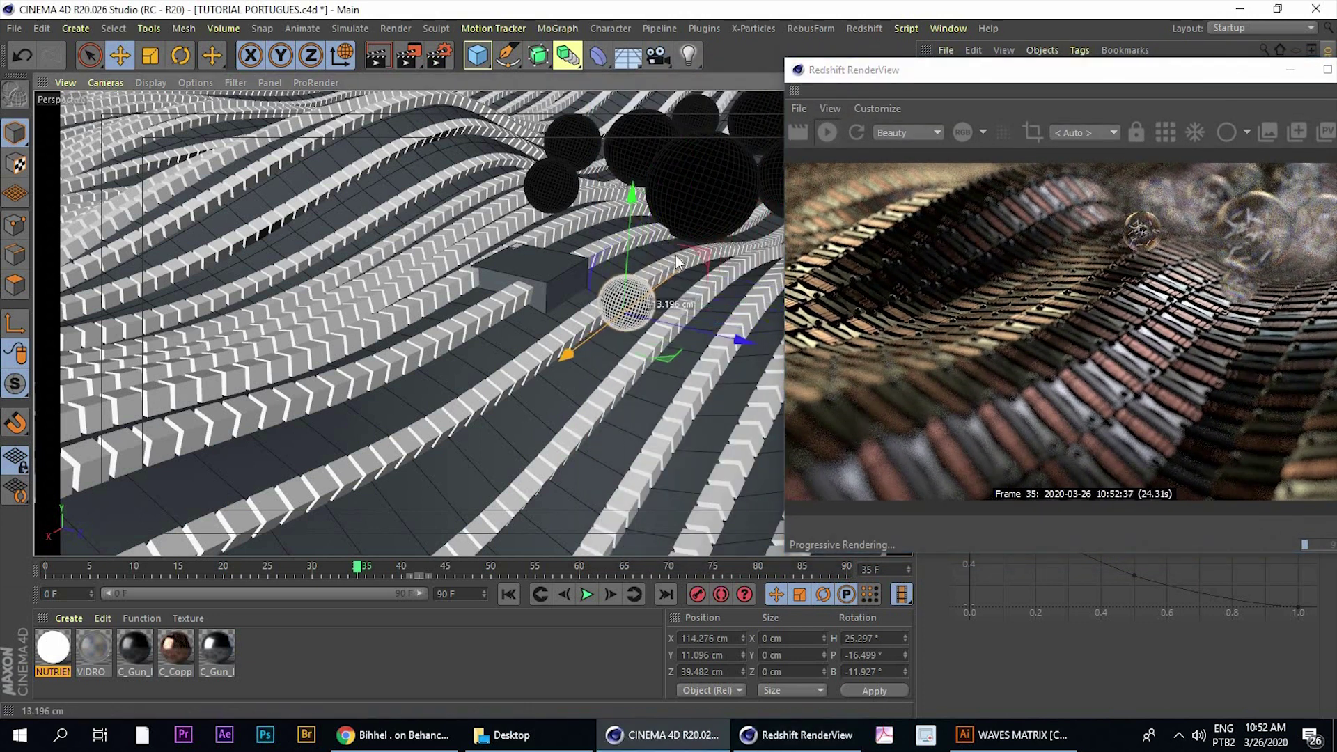
pyautogui.moveTo(650, 211); pyautogui.dragTo(688, 217)
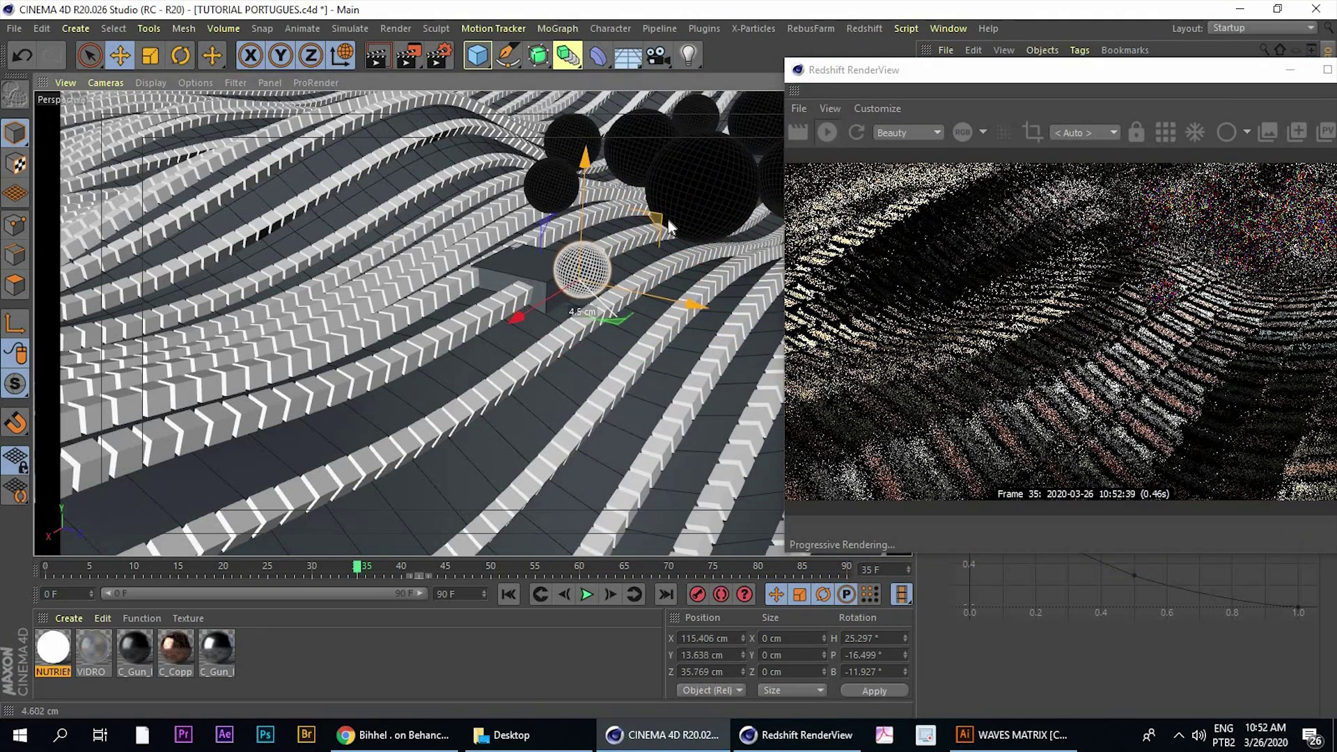
pyautogui.moveTo(882, 74); pyautogui.dragTo(436, 106)
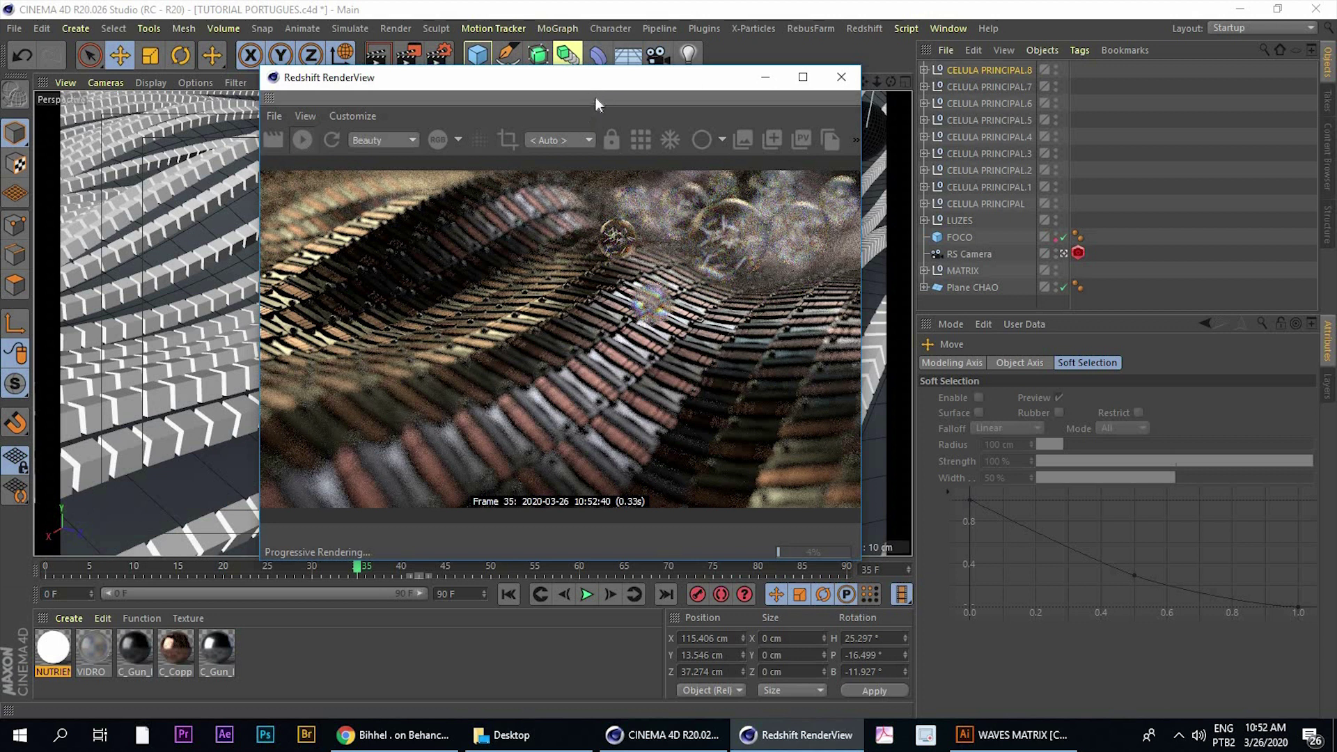
pyautogui.moveTo(658, 78); pyautogui.dragTo(1034, 85)
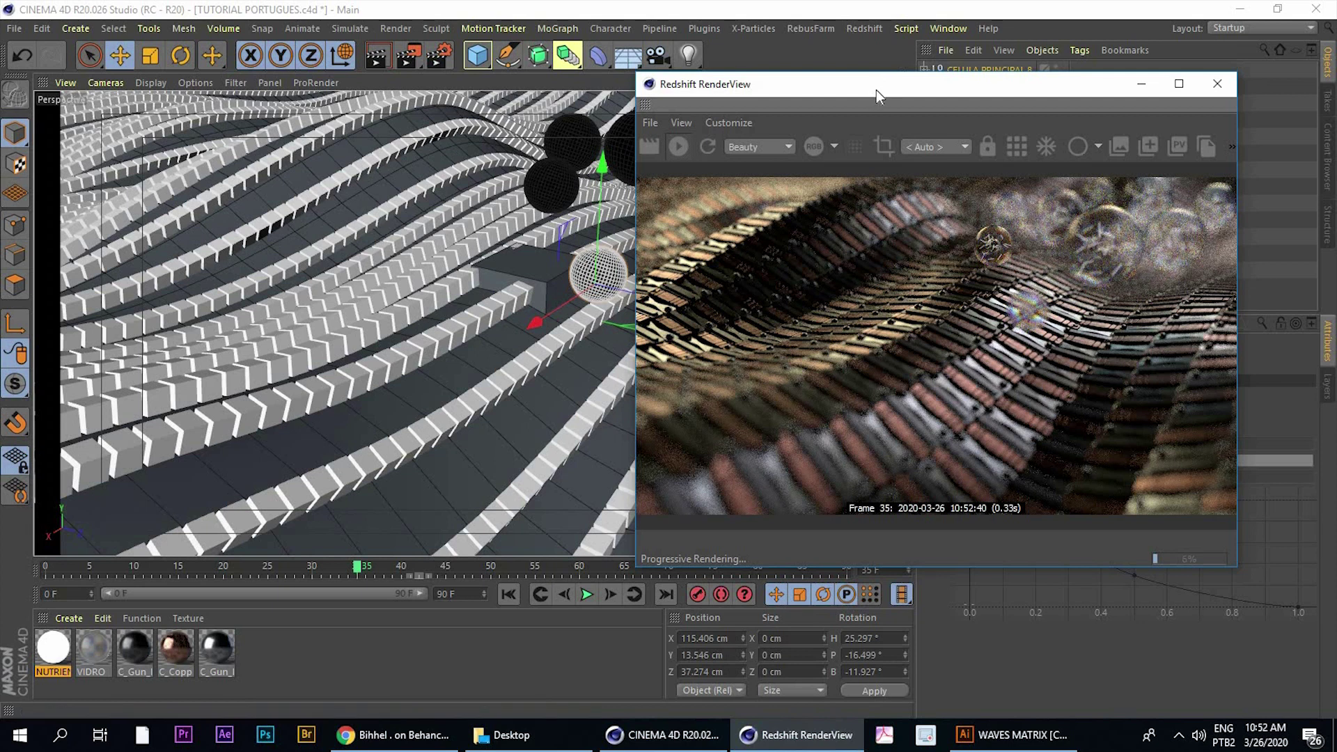
pyautogui.moveTo(877, 90); pyautogui.dragTo(952, 115)
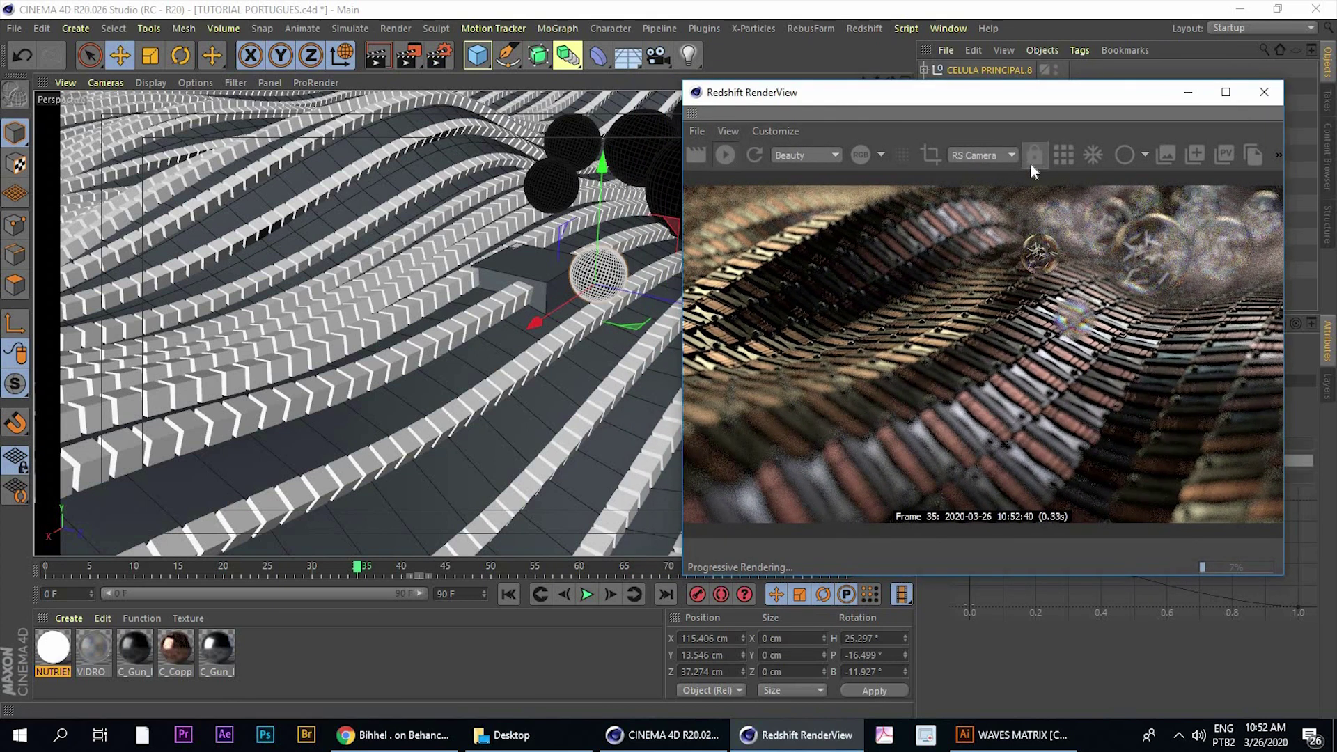
# Zoom in and slide the sphere back to X 99.618 cm, lowering it toward the strips
pyautogui.middleClick(553, 293)
pyautogui.middleClick(431, 299)
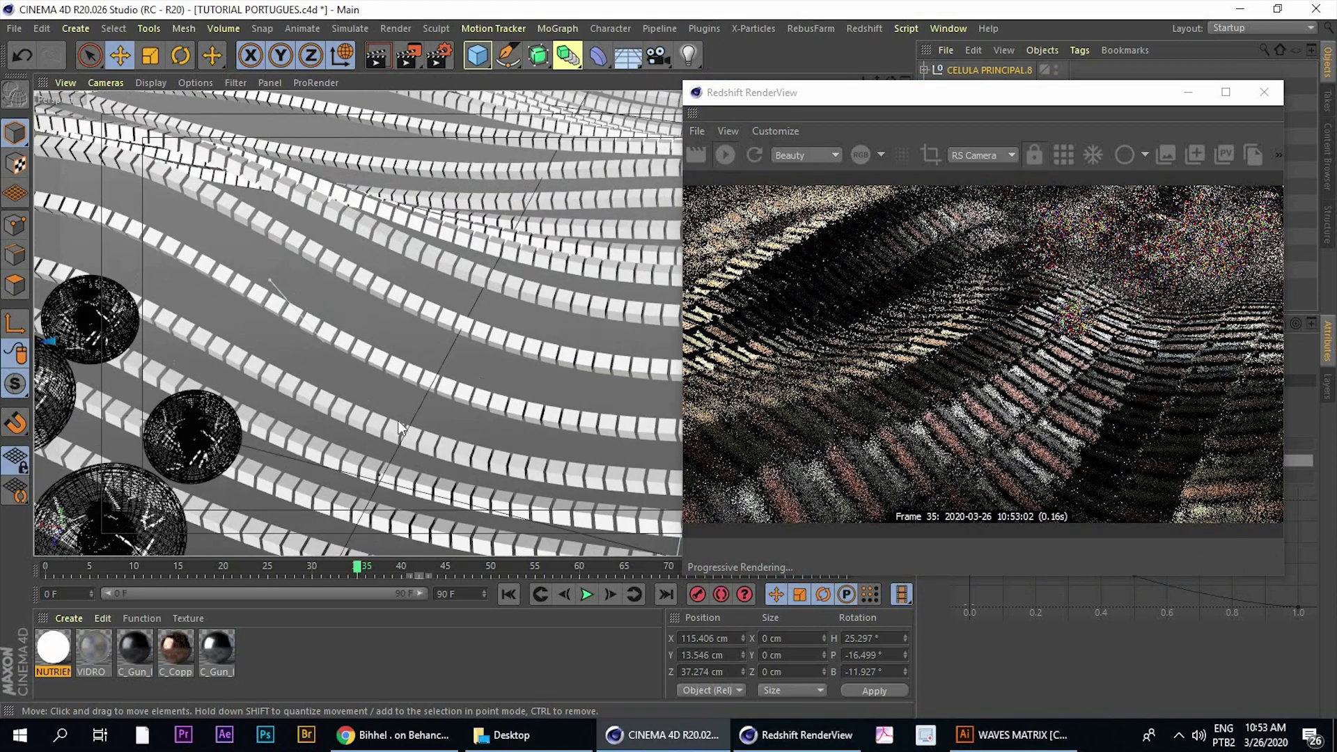
pyautogui.scroll(-10, 444, 262)
pyautogui.scroll(3, 300, 190)
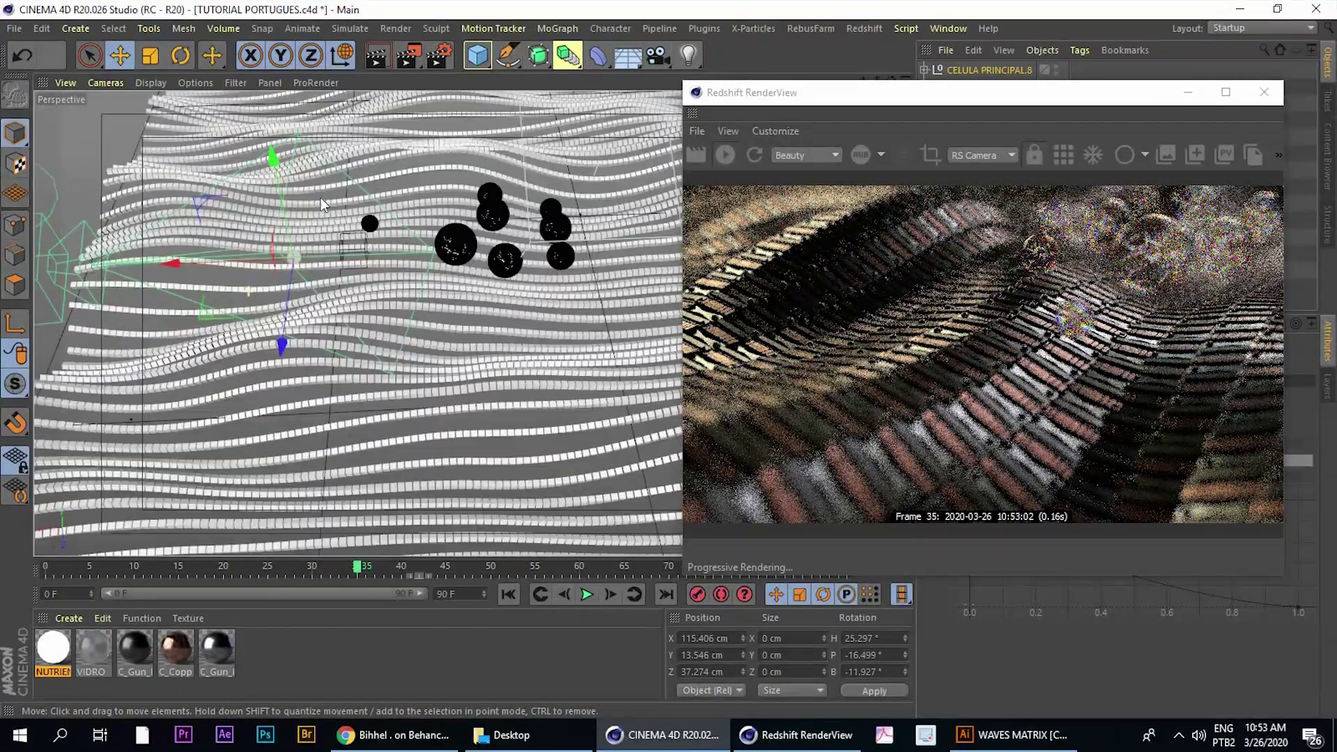
pyautogui.scroll(3, 329, 202)
pyautogui.scroll(3, 278, 230)
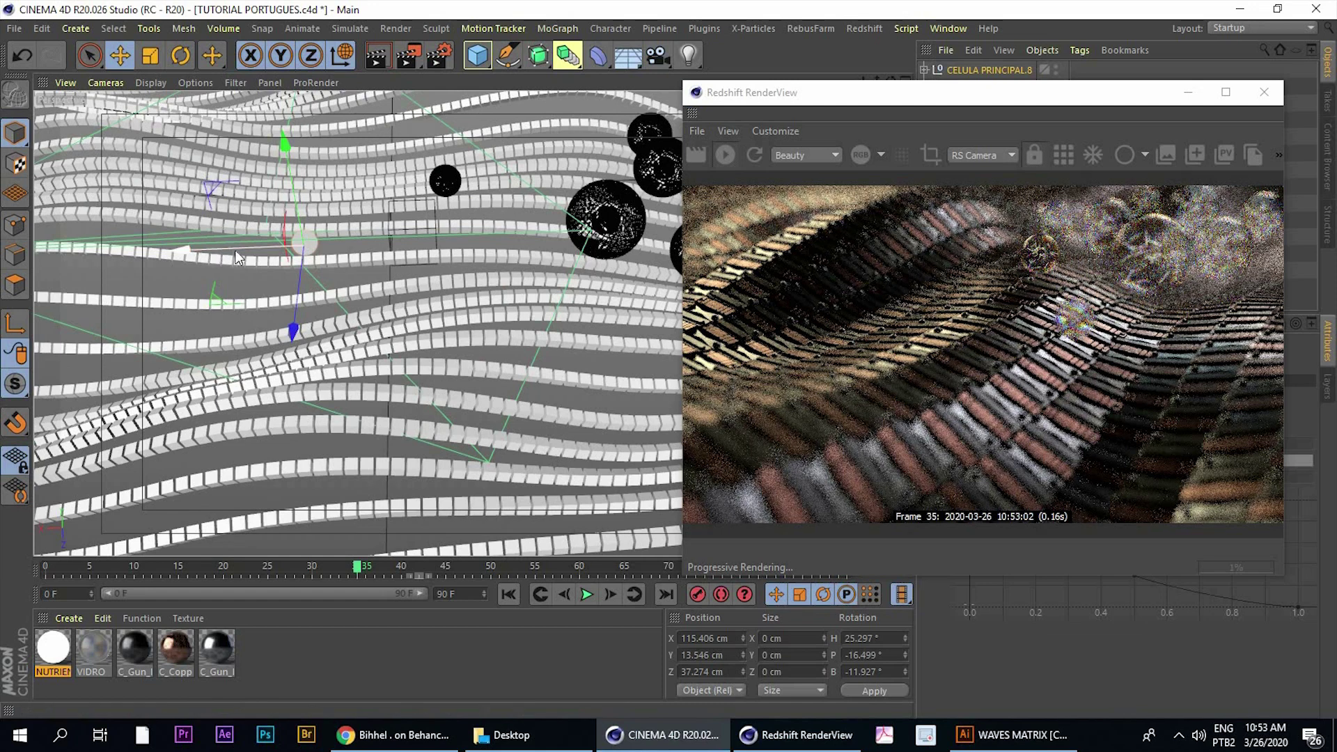
pyautogui.moveTo(210, 250); pyautogui.dragTo(297, 256)
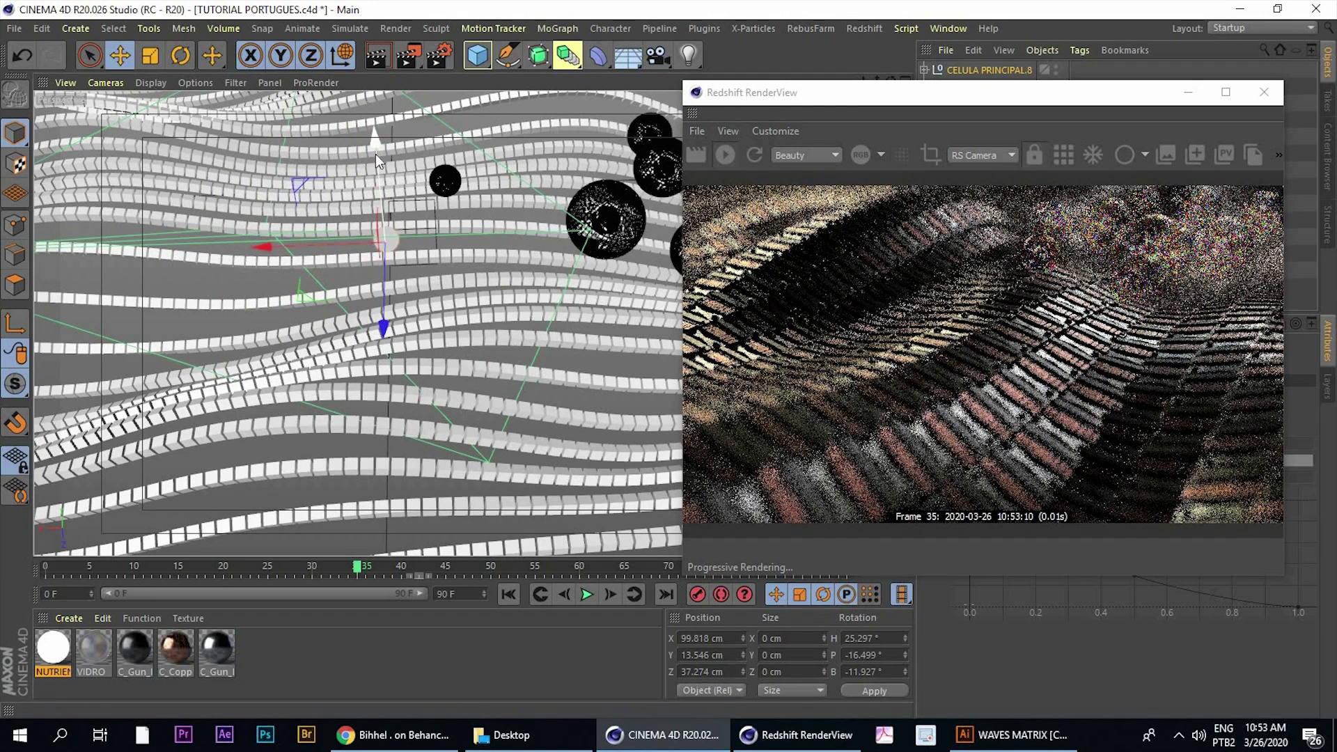
pyautogui.moveTo(374, 159); pyautogui.dragTo(374, 315)
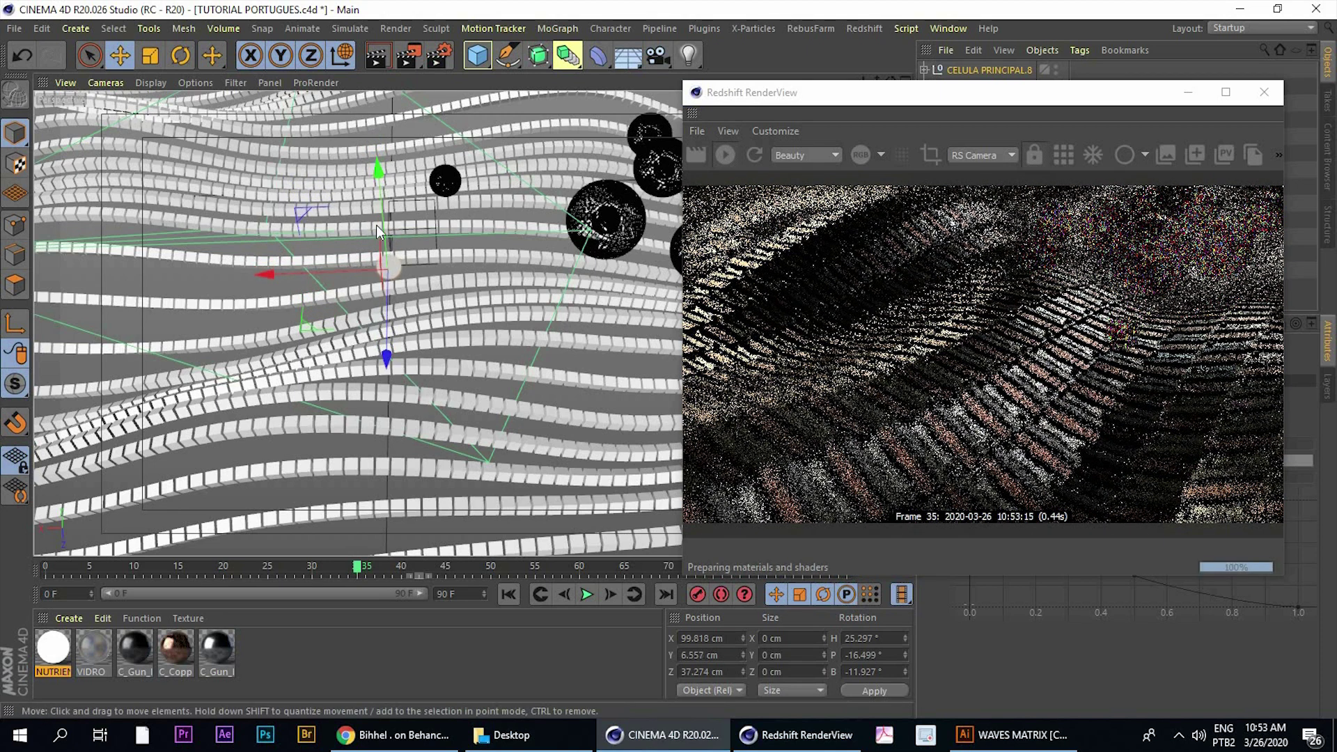
pyautogui.moveTo(376, 224)
pyautogui.keyDown('alt'); pyautogui.mouseDown()
pyautogui.moveTo(411, 161)
pyautogui.moveTo(408, 179)
pyautogui.mouseUp(); pyautogui.keyUp('alt')
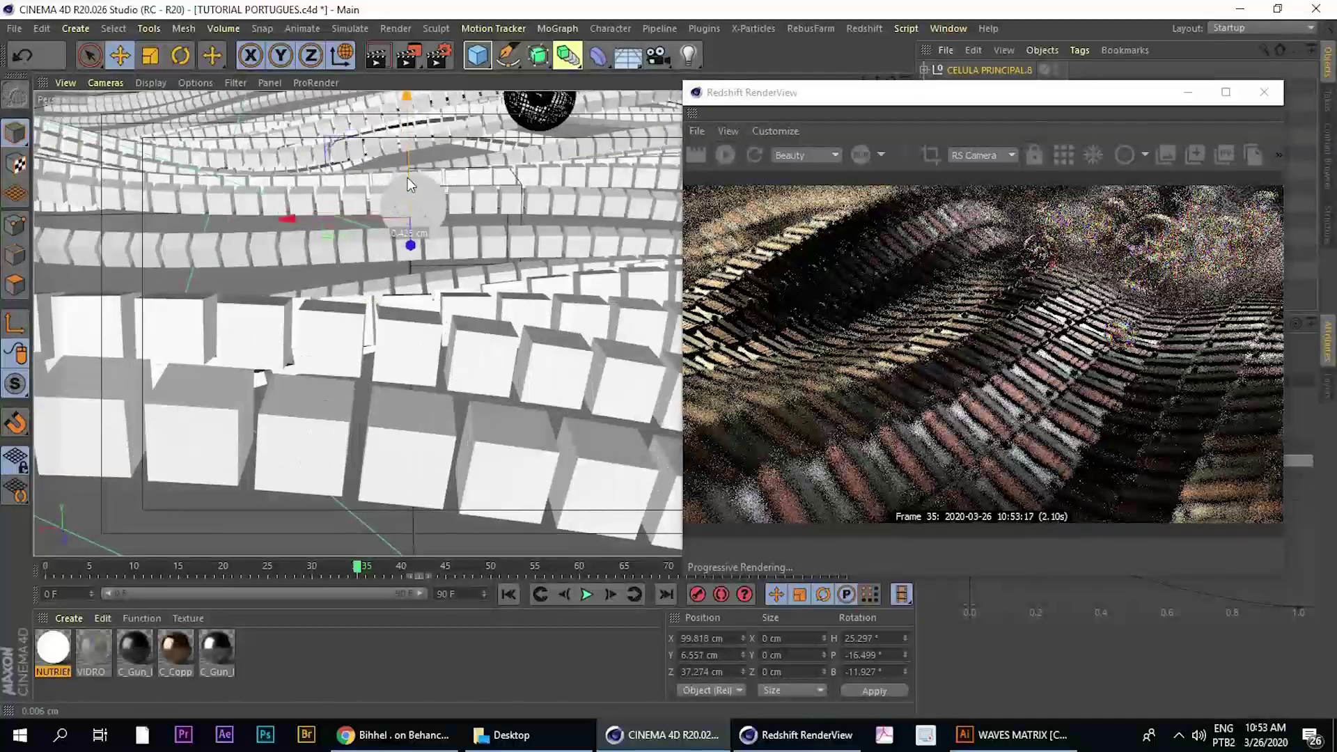
# Orbit to inspect the spheres, then bring up the Behance reference for comparison
pyautogui.moveTo(566, 238)
pyautogui.keyDown('alt'); pyautogui.mouseDown()
pyautogui.moveTo(422, 192)
pyautogui.moveTo(411, 158)
pyautogui.mouseUp(); pyautogui.keyUp('alt')
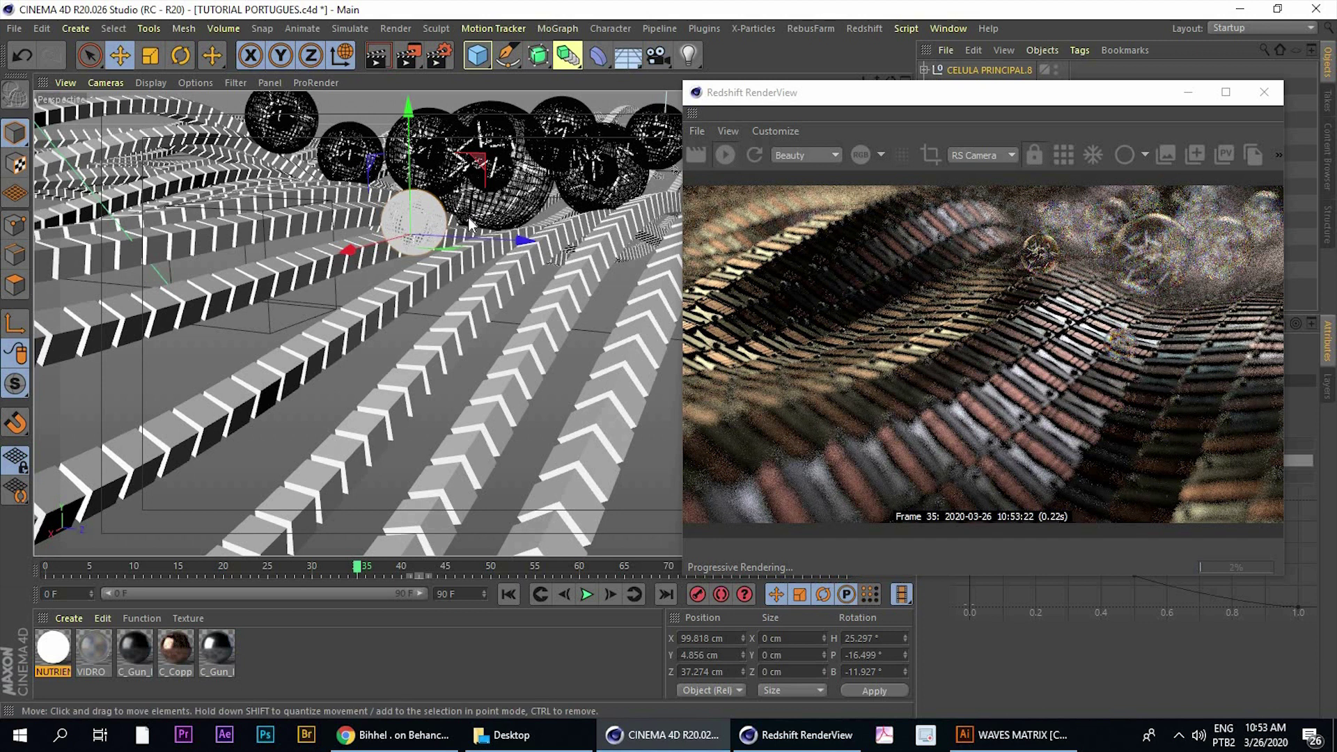
pyautogui.moveTo(771, 91); pyautogui.dragTo(583, 61)
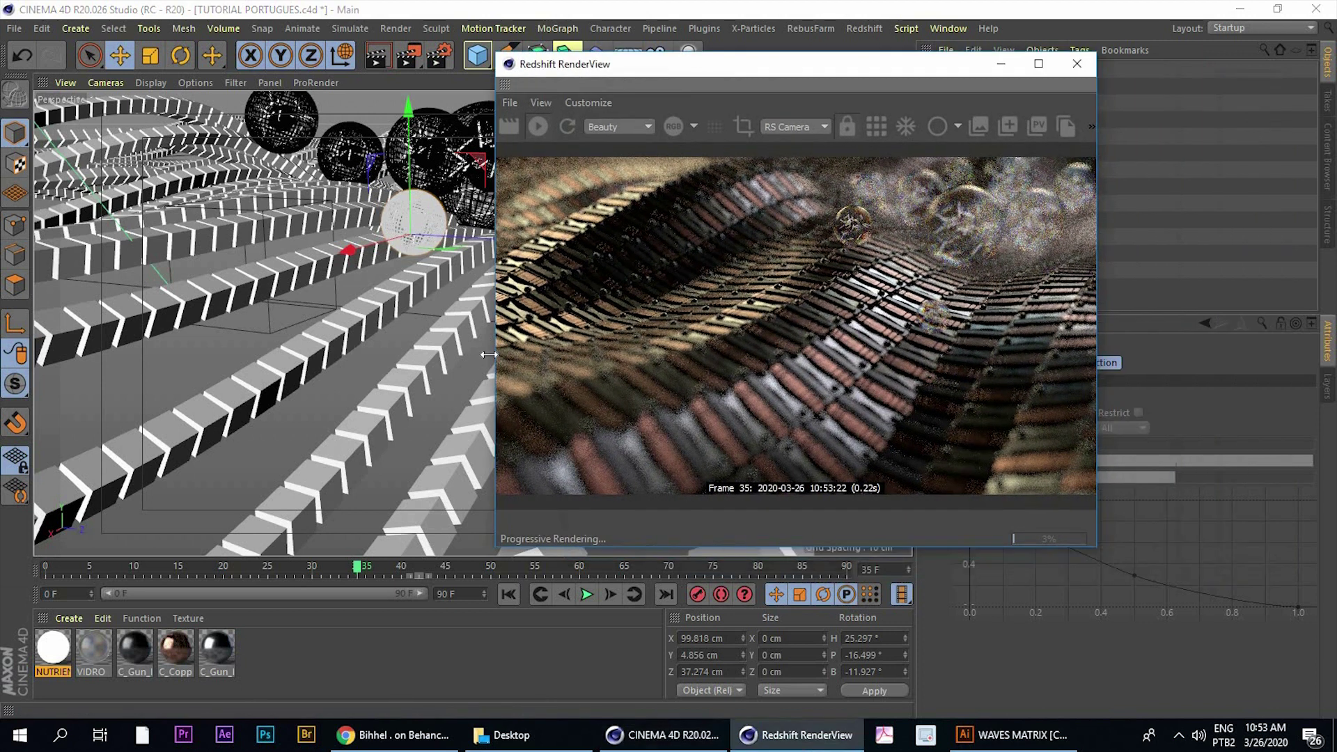
pyautogui.click(393, 734)
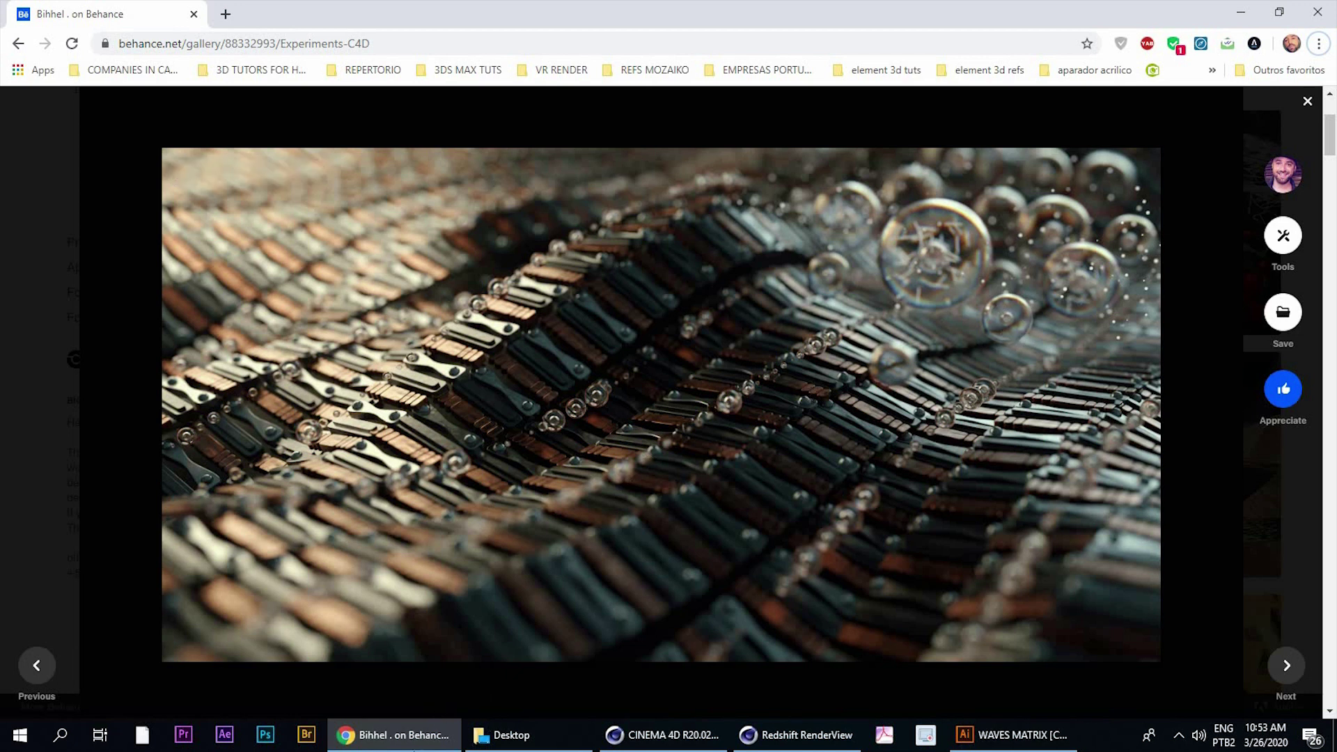
pyautogui.click(799, 735)
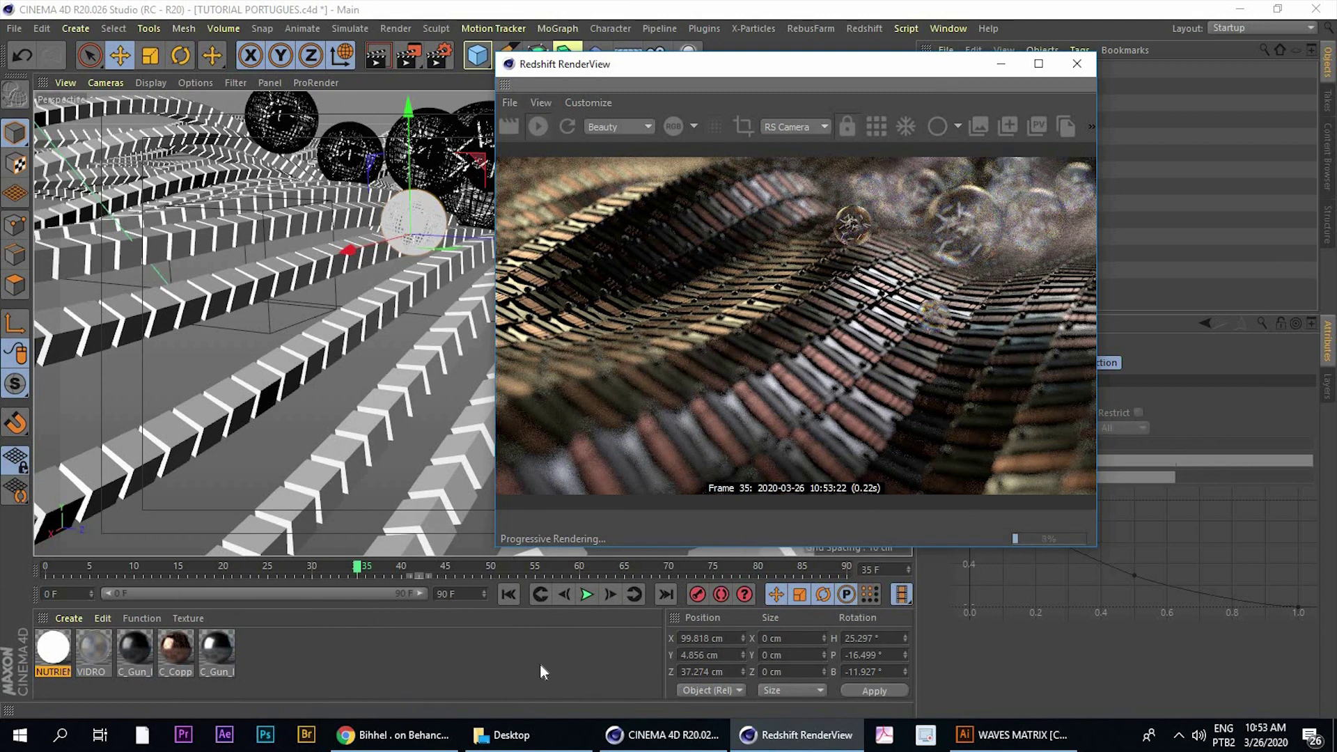
pyautogui.click(393, 734)
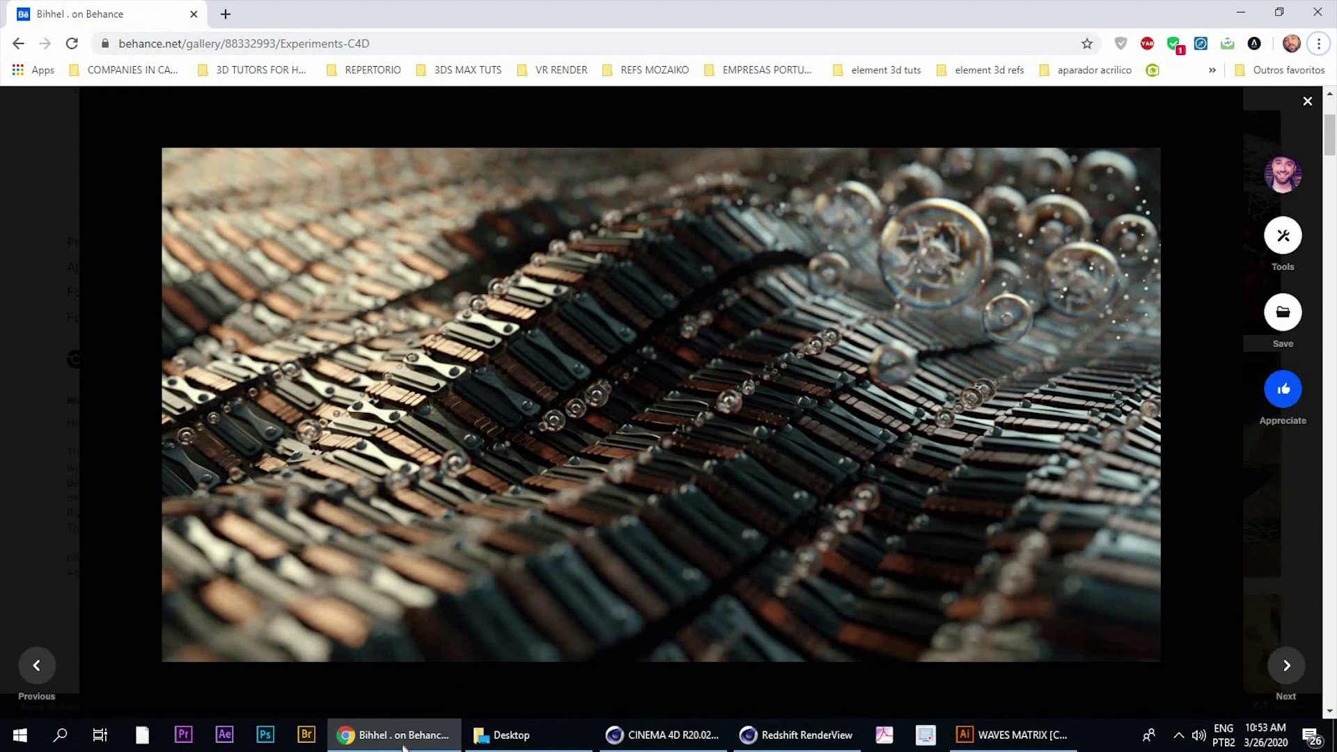
pyautogui.hotkey('alt', 'Tab')
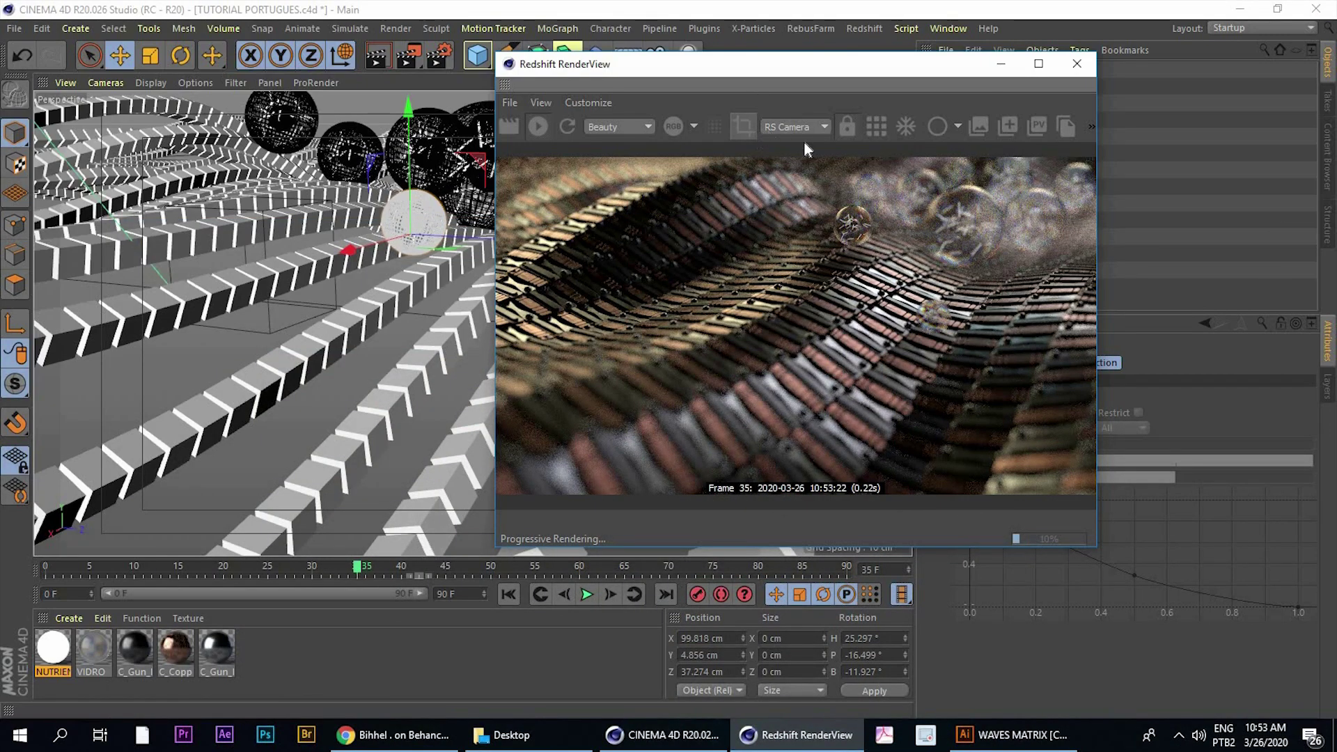
pyautogui.click(416, 744)
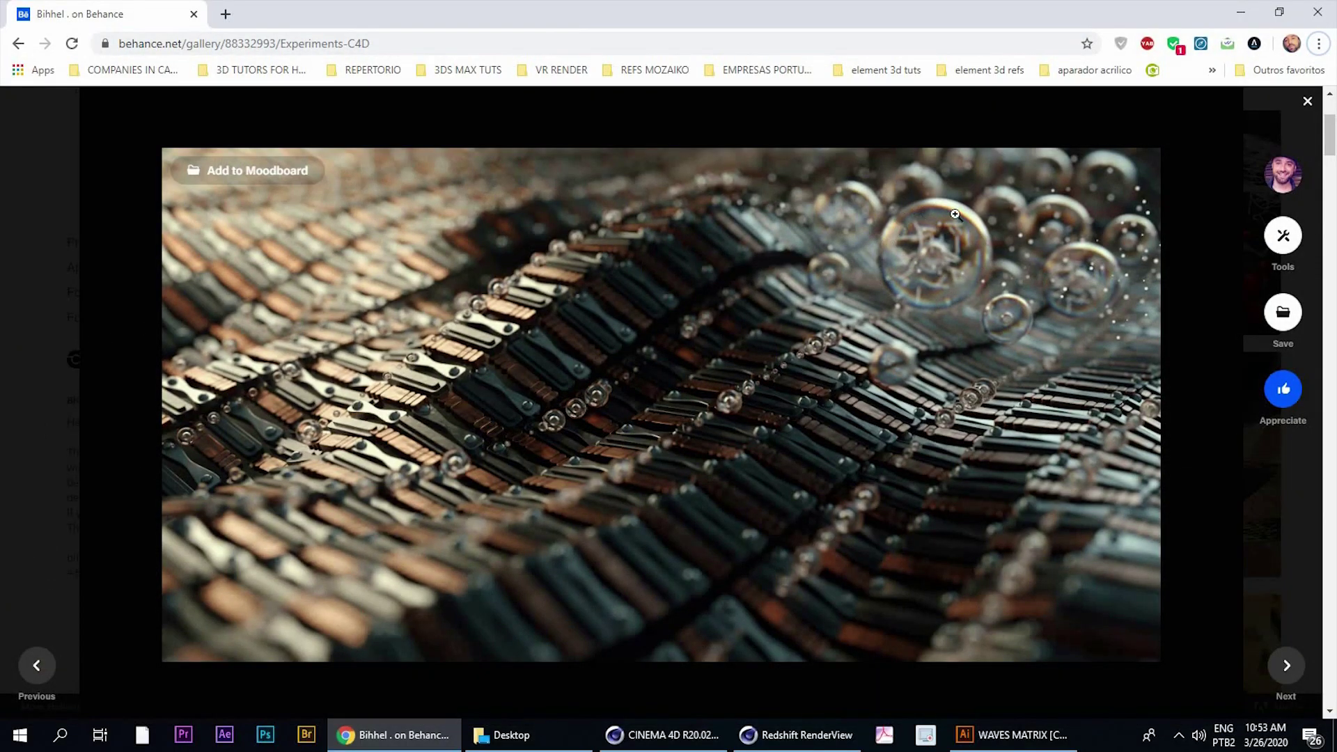
pyautogui.hotkey('alt', 'Tab')
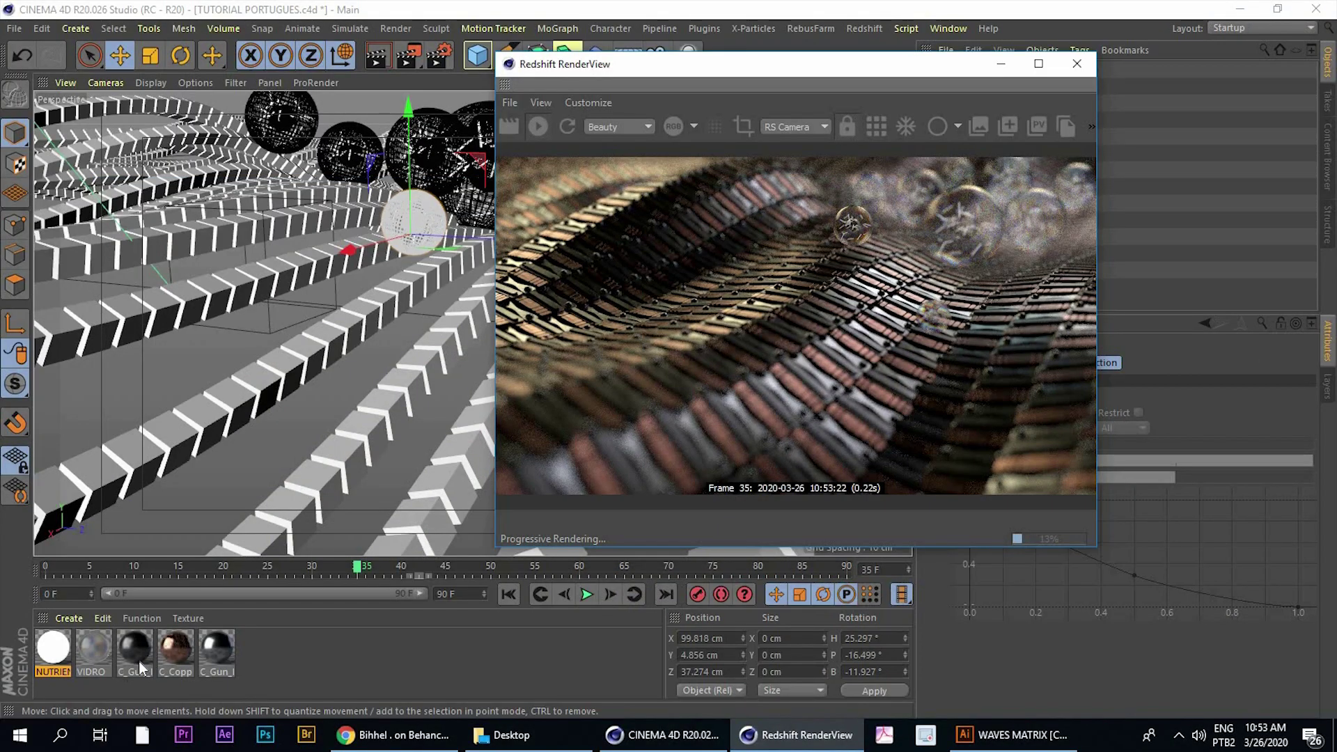
# In the VIDRO glass shader graph, set the refraction IOR to 2
pyautogui.doubleClick(83, 647)
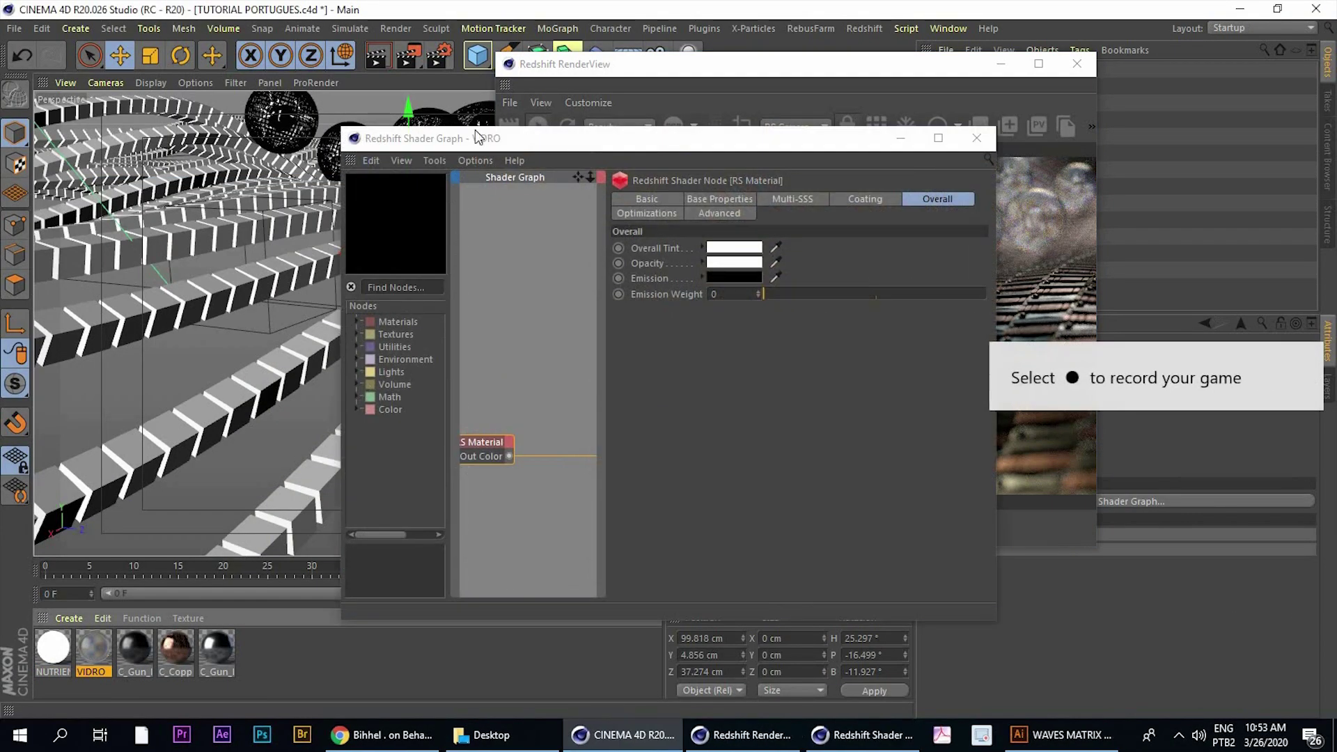
pyautogui.moveTo(475, 133); pyautogui.dragTo(190, 95)
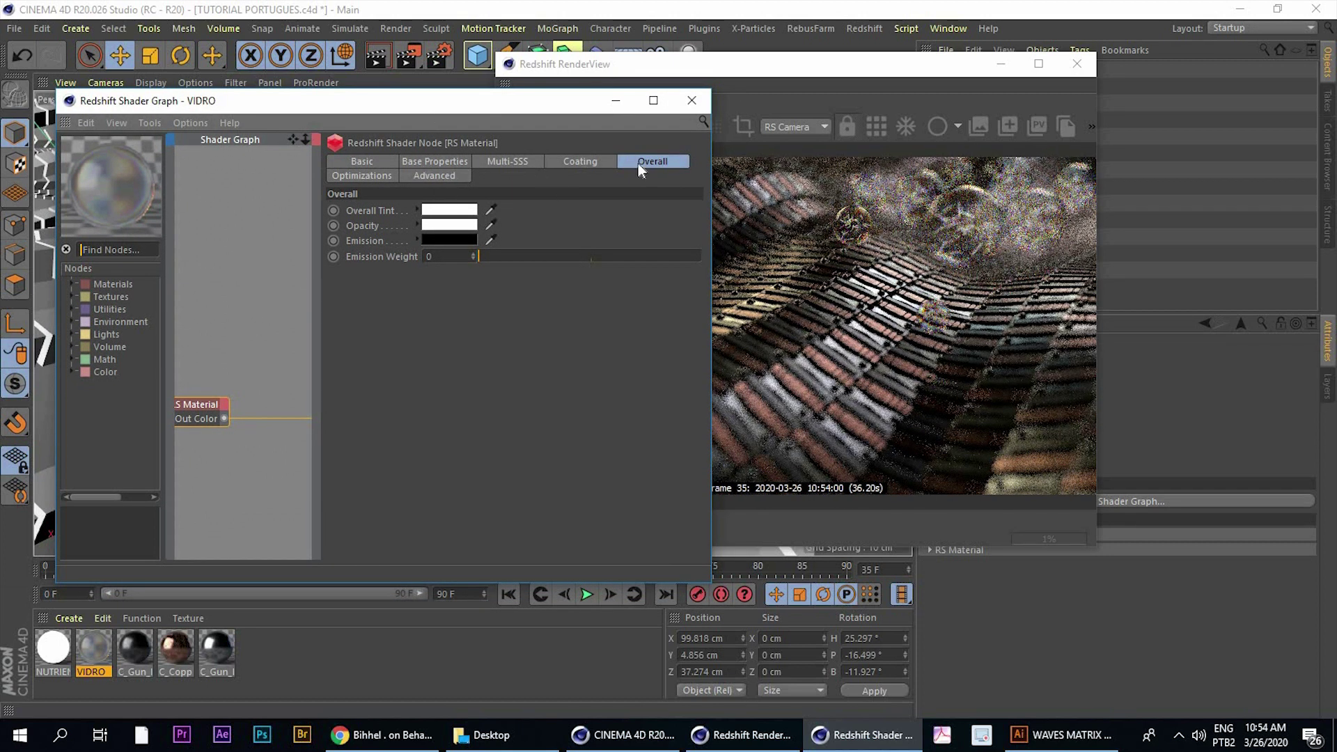
pyautogui.click(419, 160)
pyautogui.scroll(-3, 490, 383)
pyautogui.scroll(-2, 439, 408)
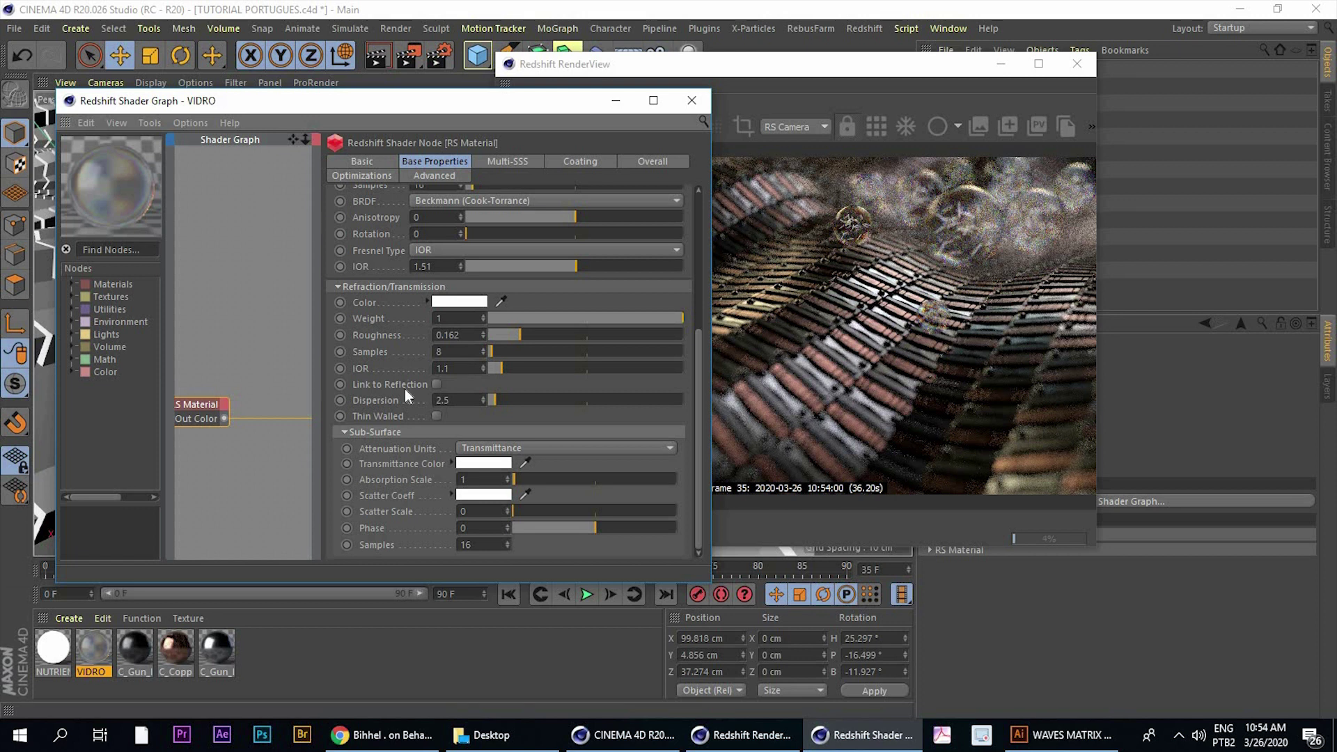
pyautogui.press('Tab')
pyautogui.write('2')
pyautogui.press('Return')
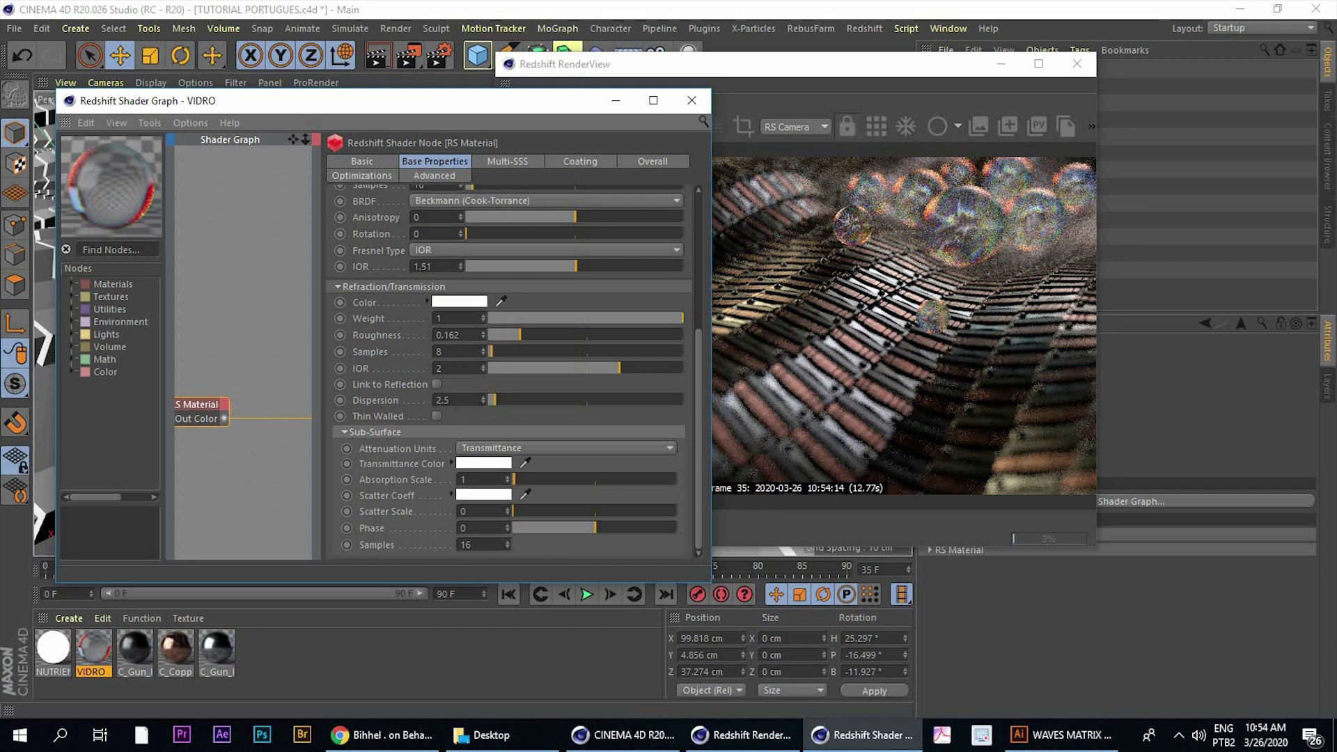
# Raise refraction dispersion through 4 and 5 to 10, then view the render
pyautogui.press('Return')
pyautogui.write('4')
pyautogui.press('Return')
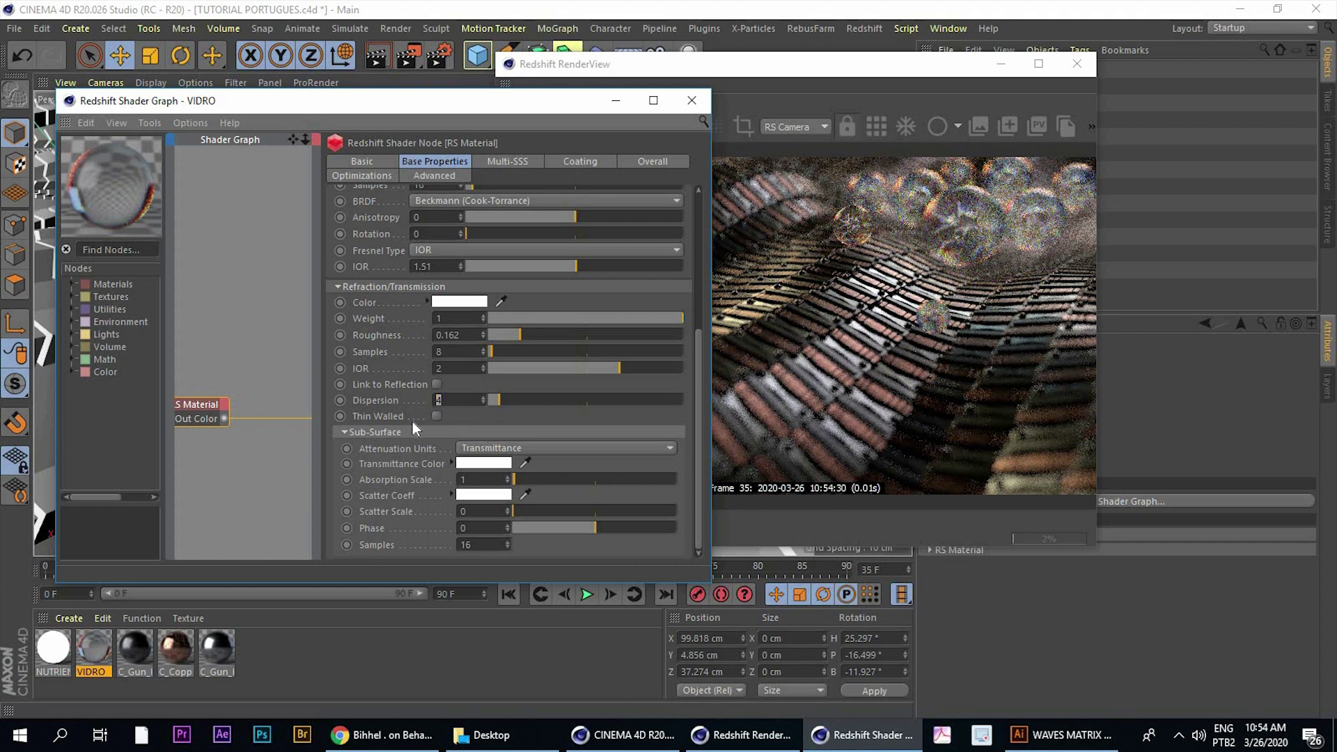
pyautogui.write('5')
pyautogui.press('Return')
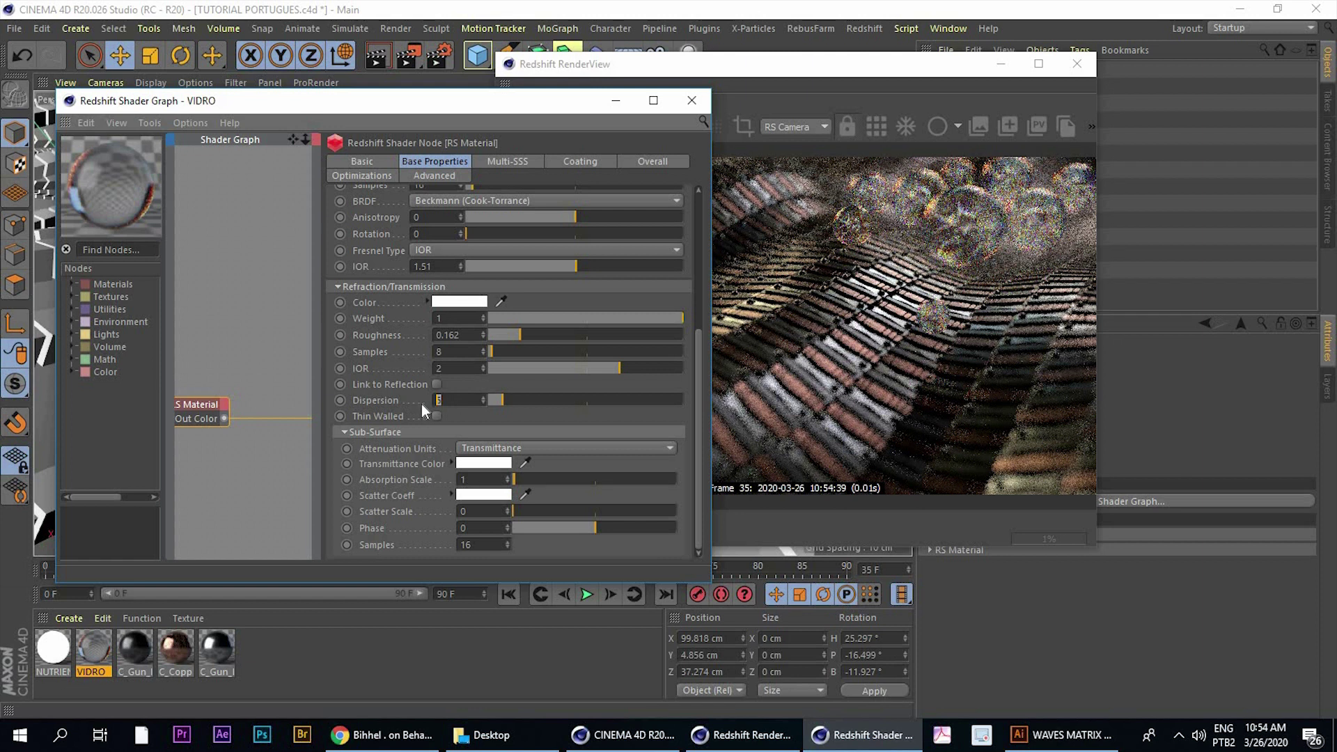
pyautogui.write('10')
pyautogui.press('Return')
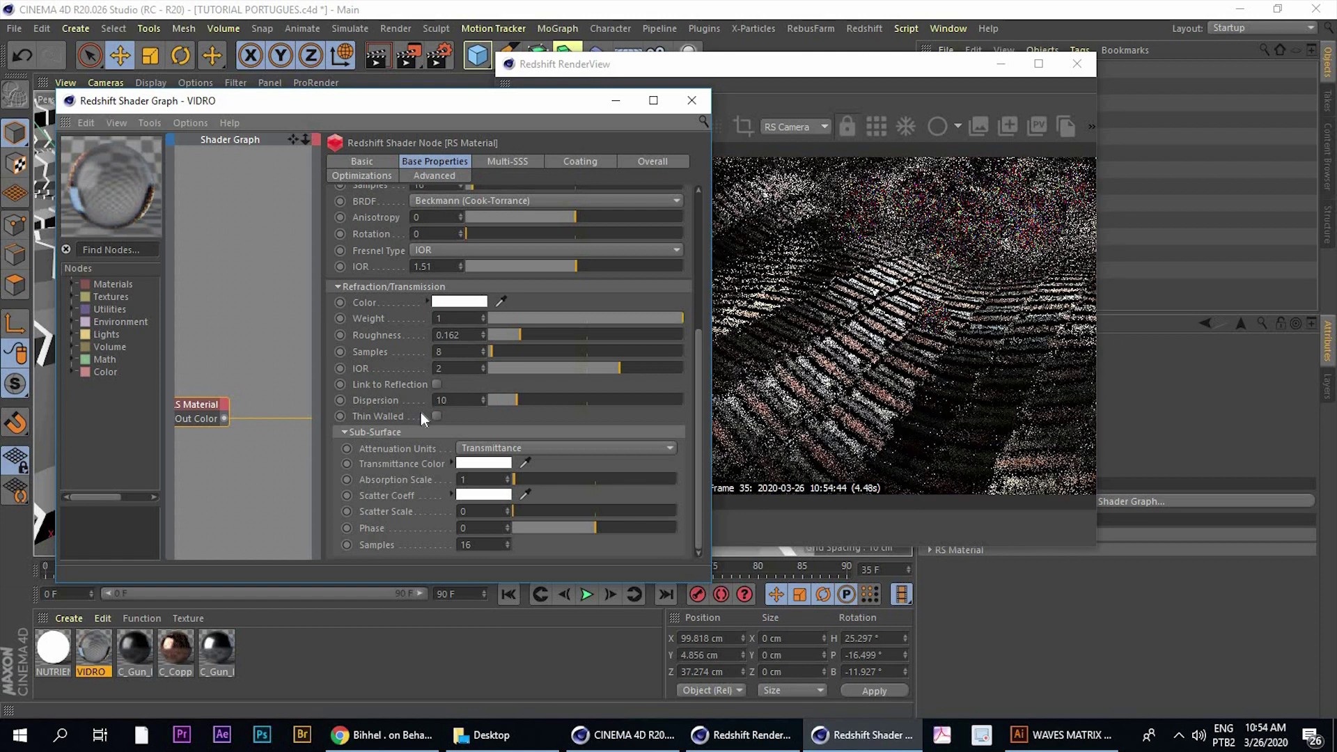
pyautogui.click(915, 256)
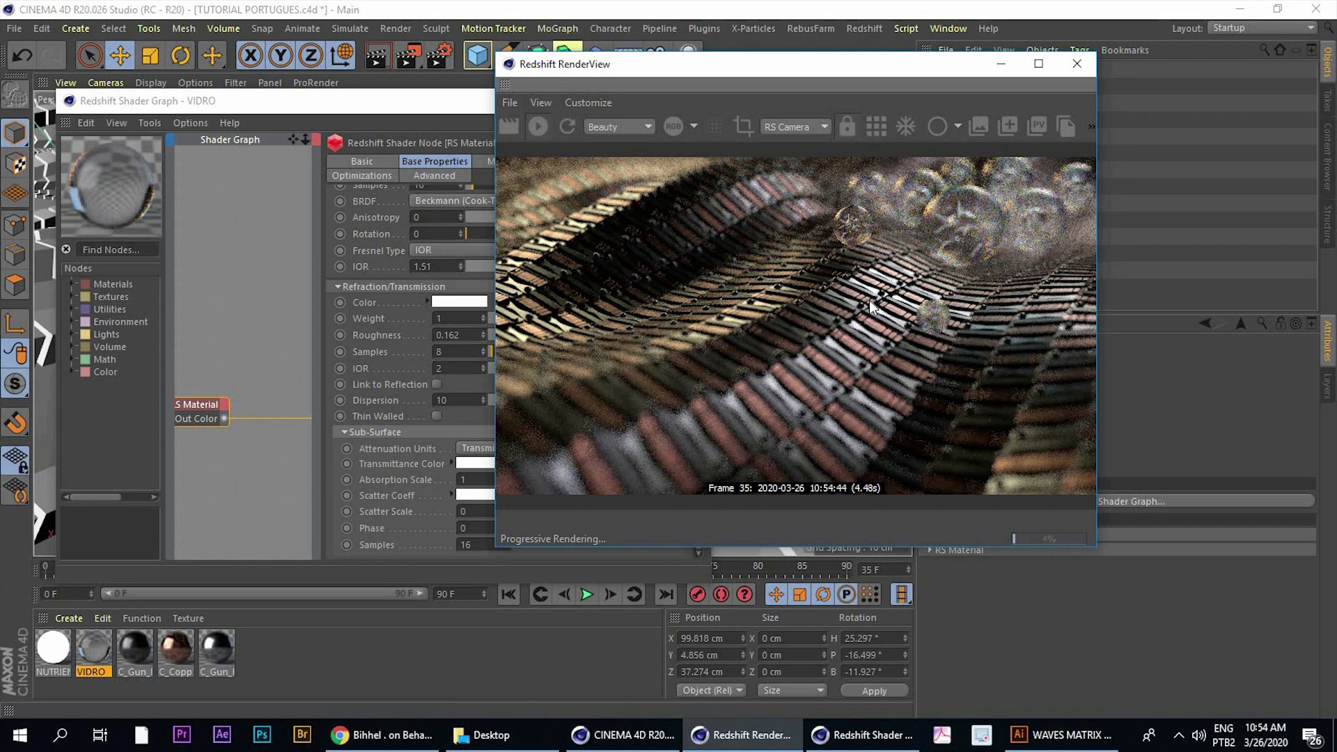
# Flip repeatedly between the Behance reference image and the Redshift render
pyautogui.click(382, 735)
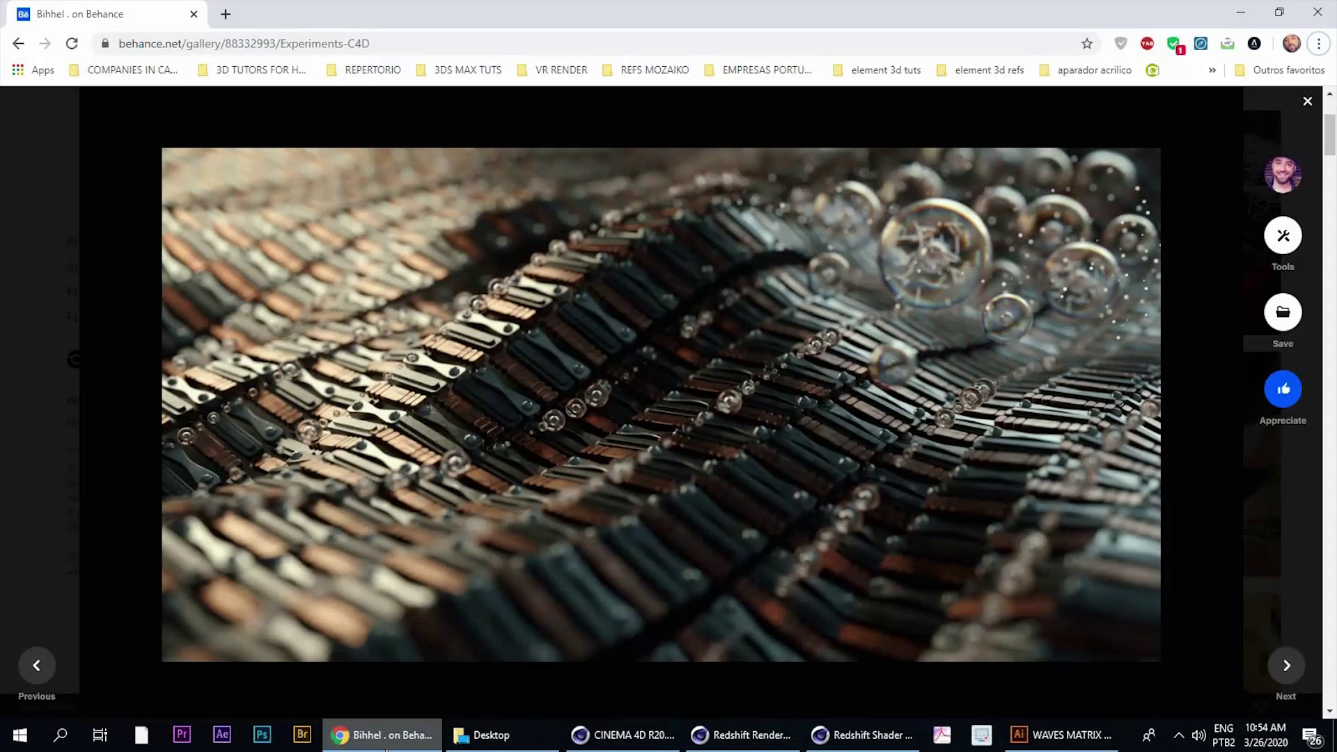
pyautogui.click(382, 736)
pyautogui.click(382, 735)
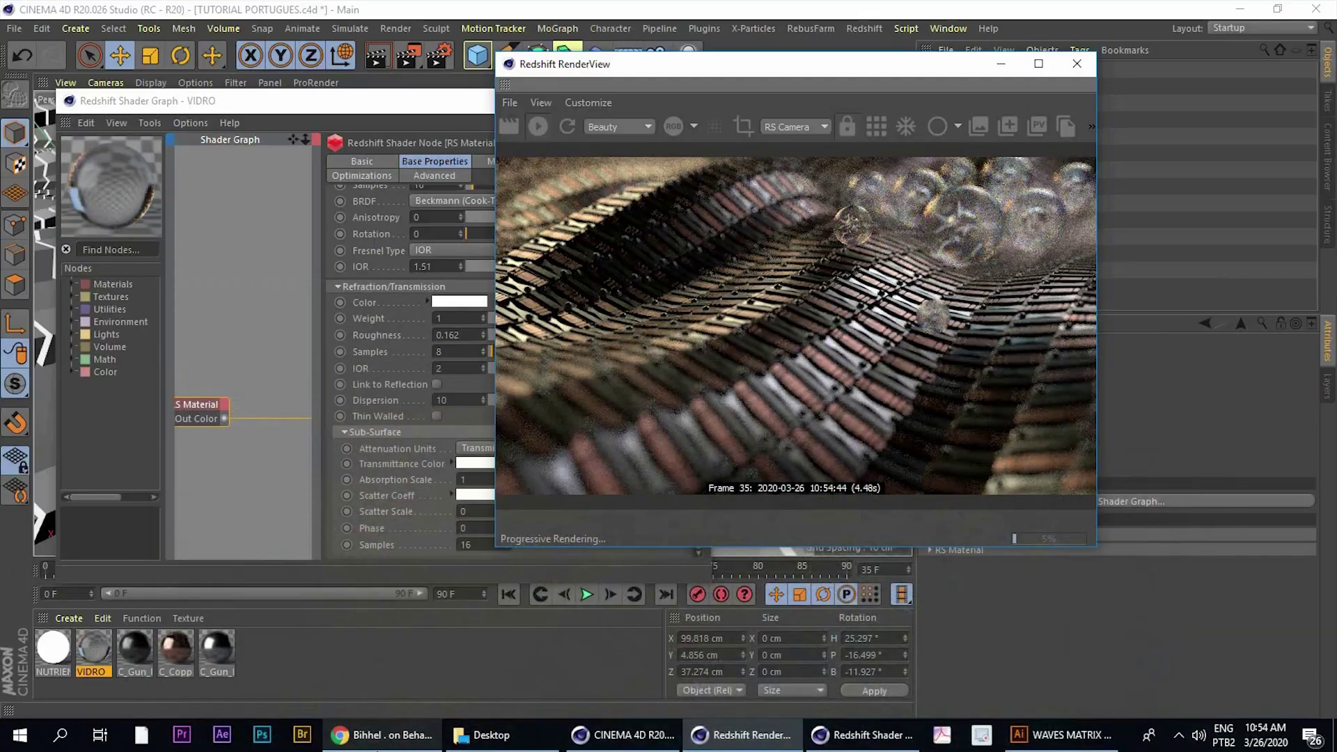
pyautogui.click(379, 739)
pyautogui.click(374, 748)
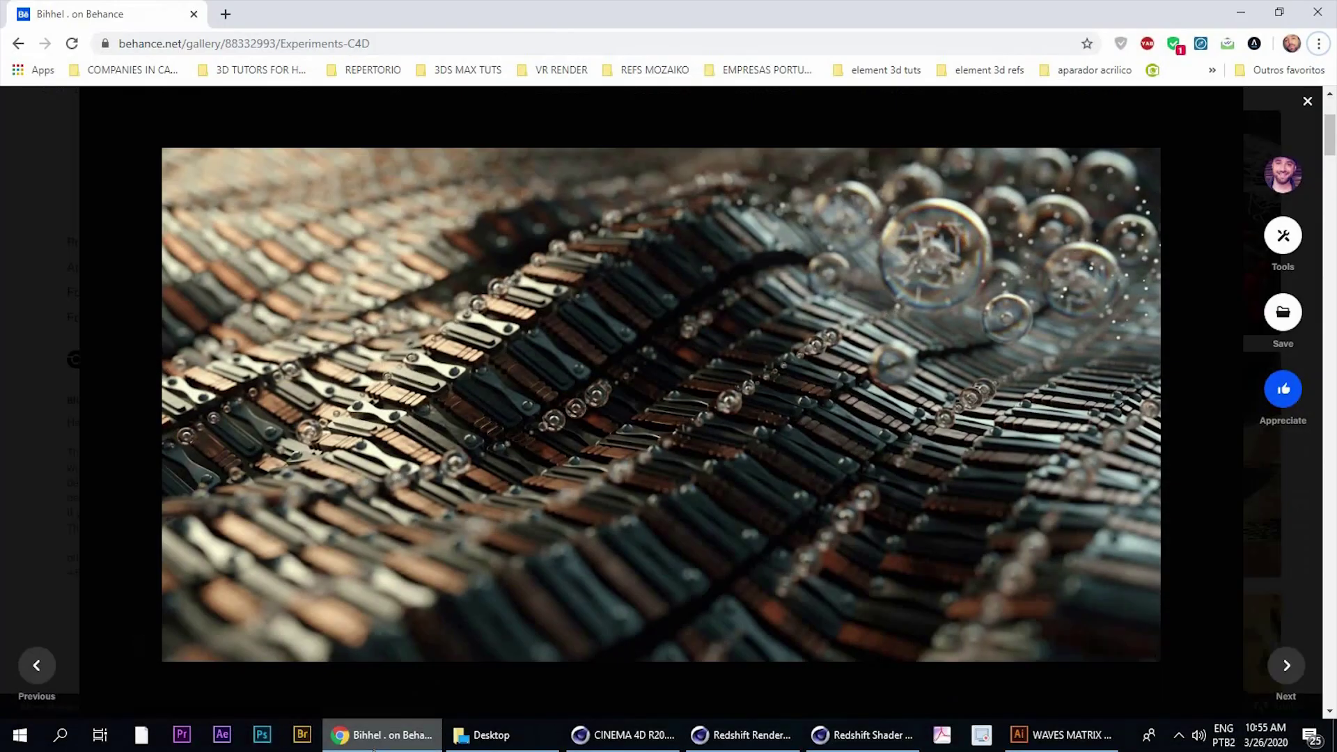
pyautogui.click(374, 747)
pyautogui.click(374, 747)
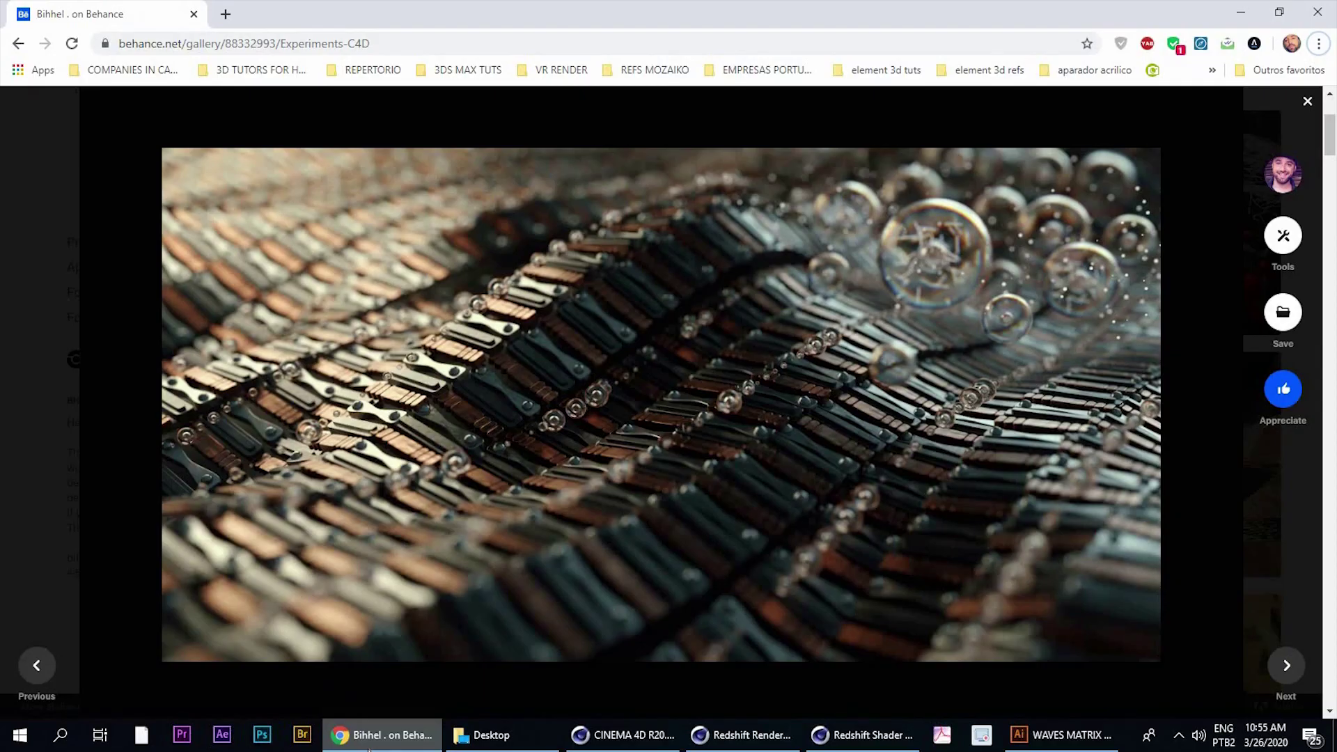
pyautogui.click(369, 750)
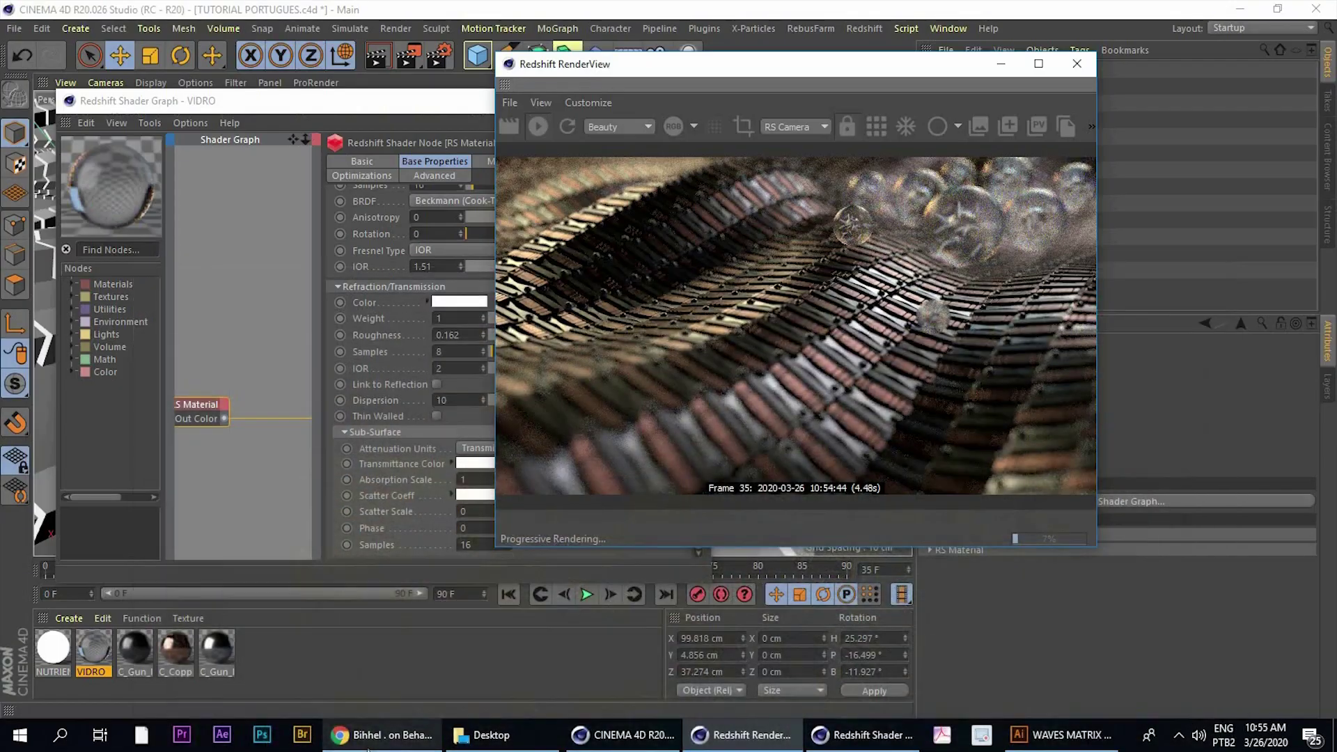
pyautogui.click(368, 749)
# Lower the VIDRO refraction roughness from 0.162 to 0.109 and check the render
pyautogui.moveTo(901, 70); pyautogui.dragTo(767, 100)
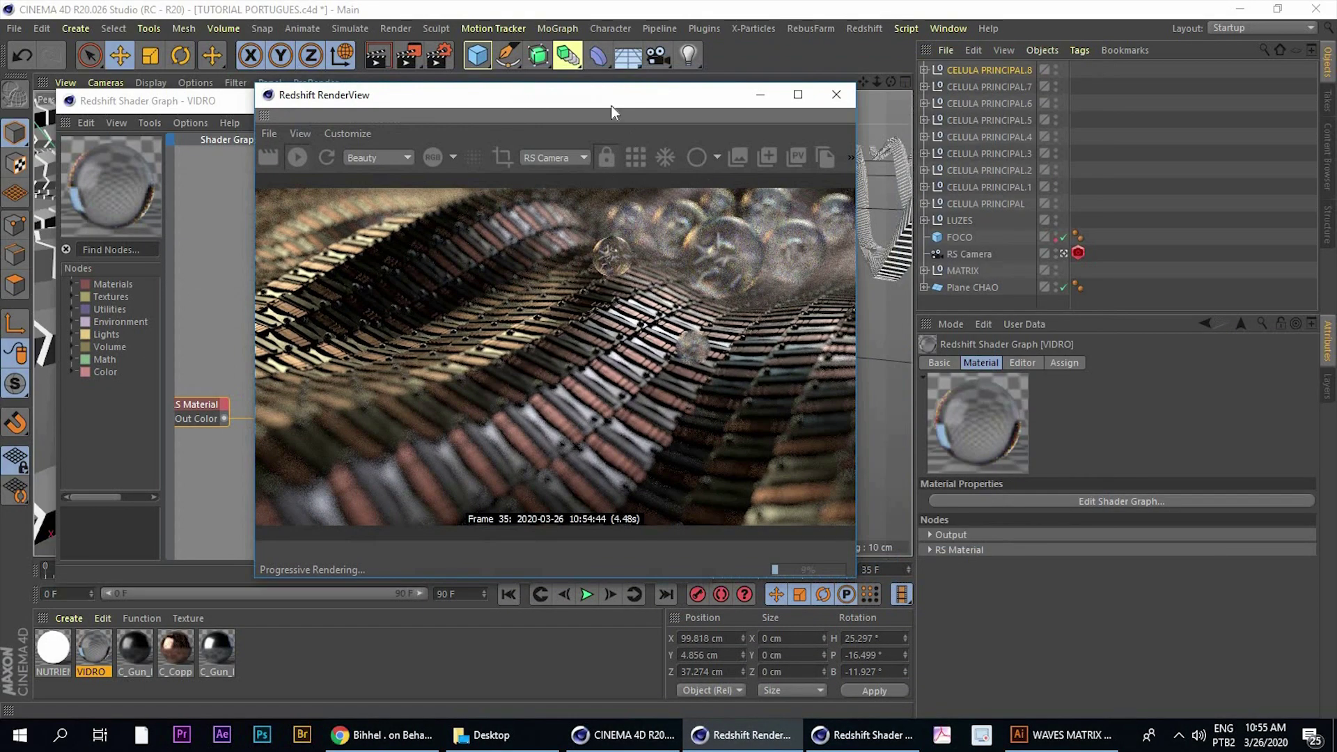
pyautogui.click(208, 118)
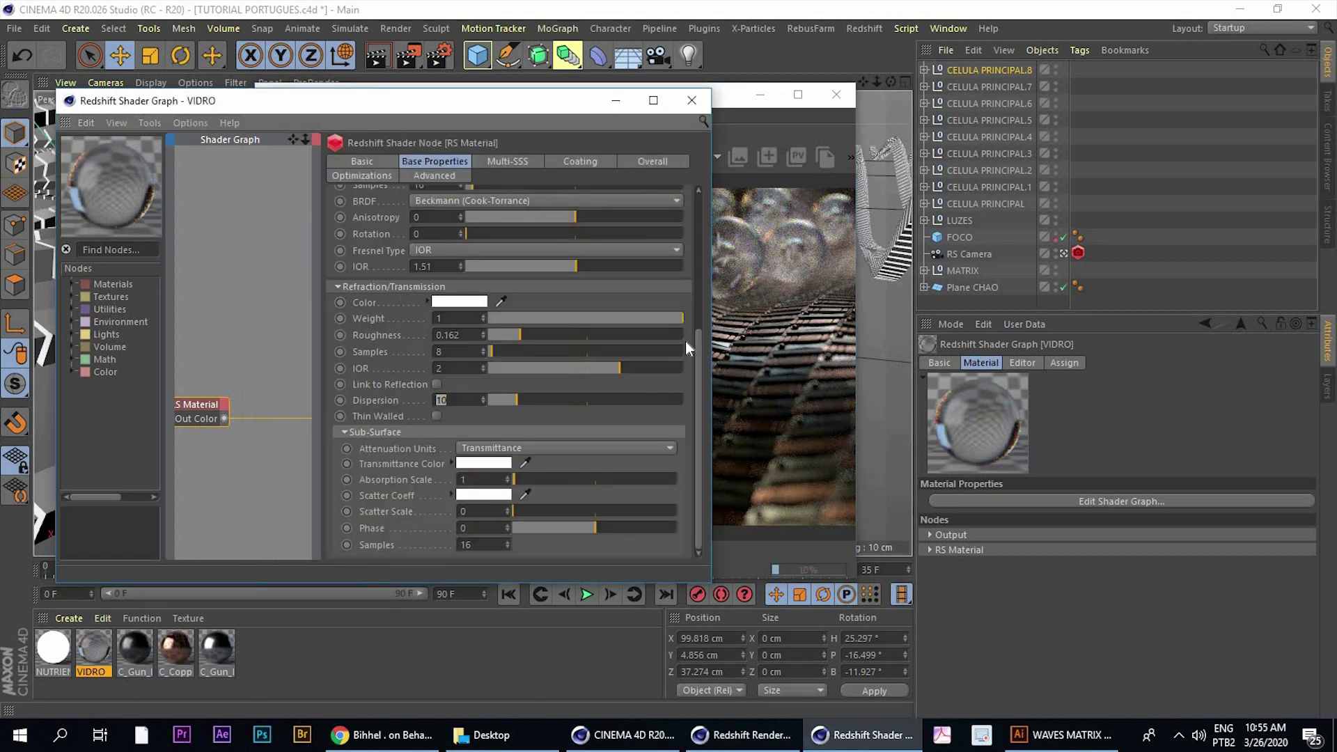
pyautogui.scroll(-1, 555, 405)
pyautogui.scroll(1, 700, 392)
pyautogui.scroll(2, 700, 380)
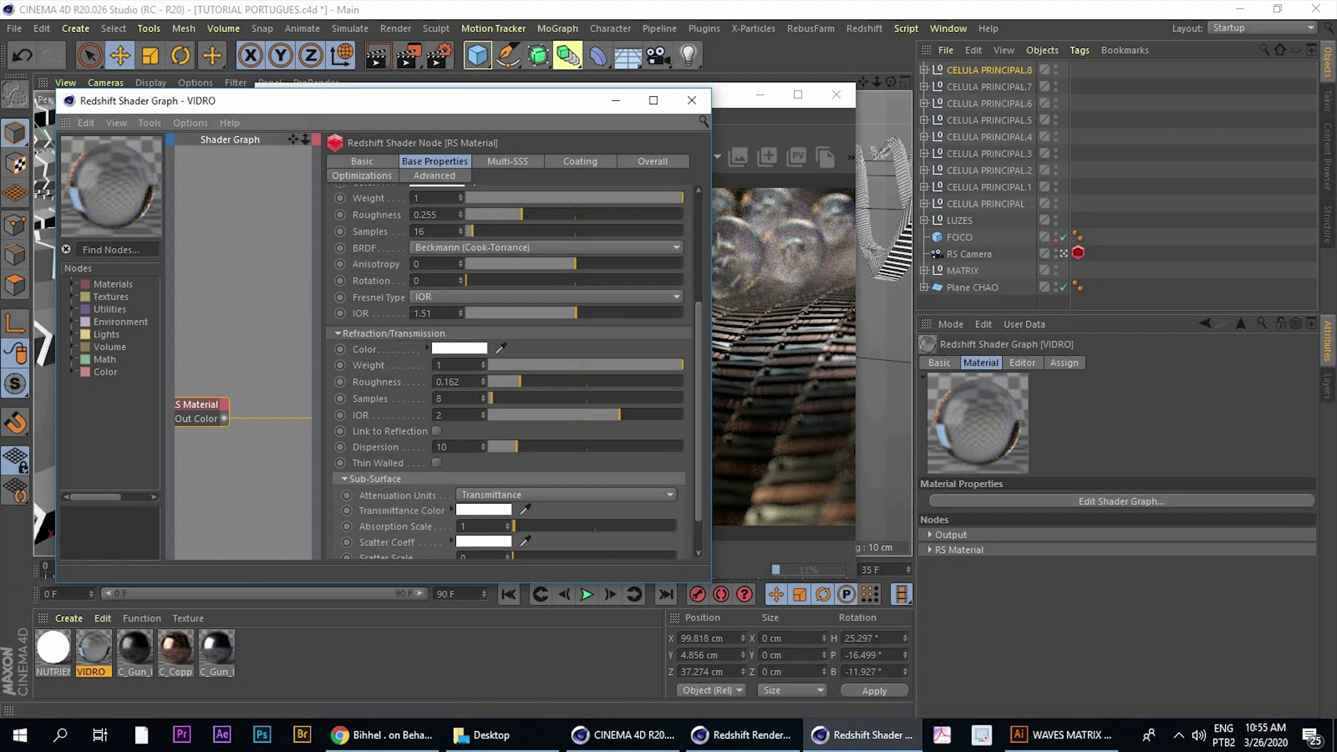
pyautogui.moveTo(421, 99); pyautogui.dragTo(321, 86)
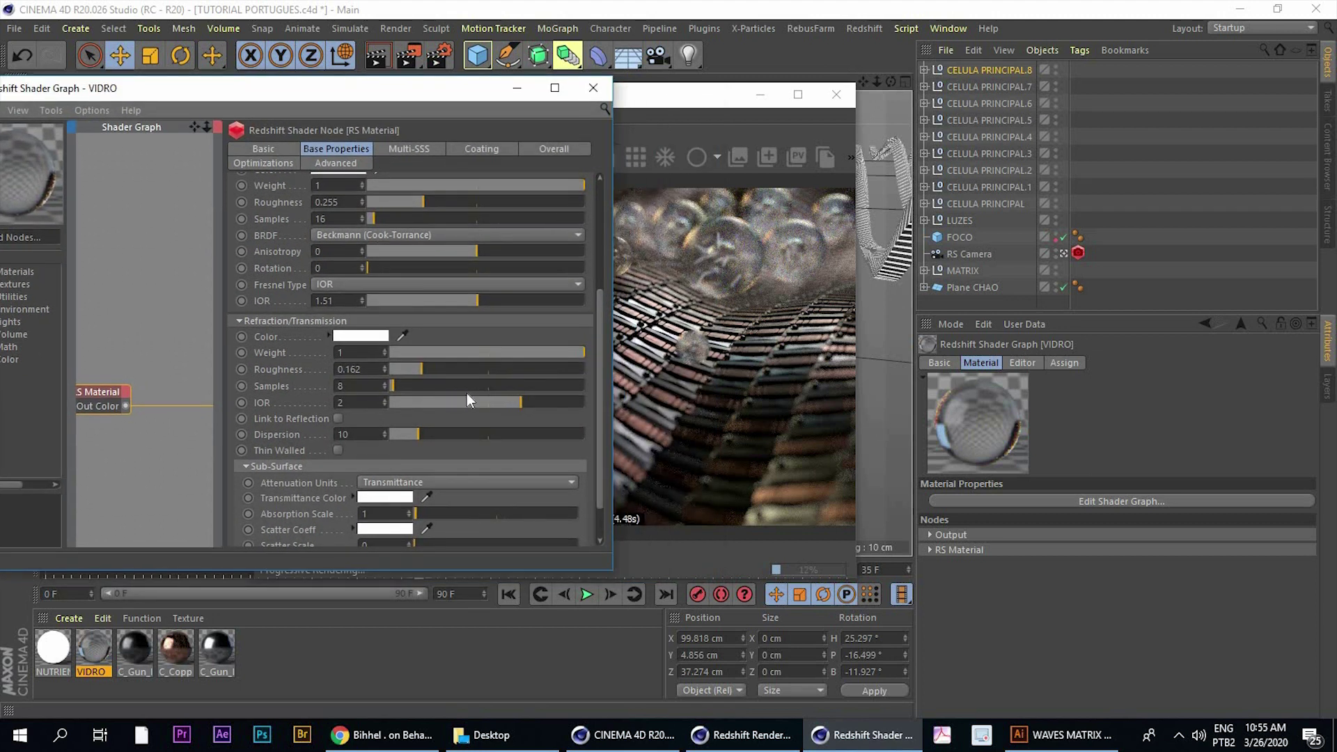
pyautogui.click(410, 370)
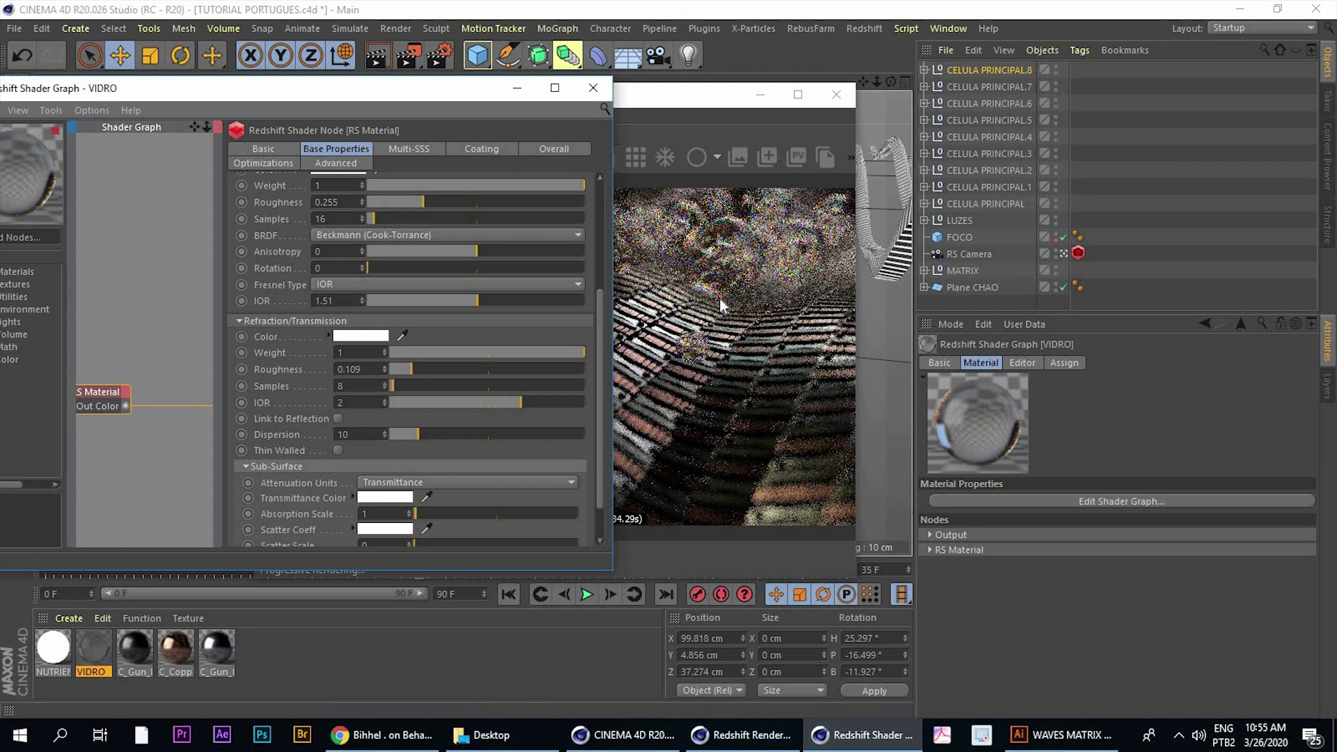
pyautogui.click(749, 303)
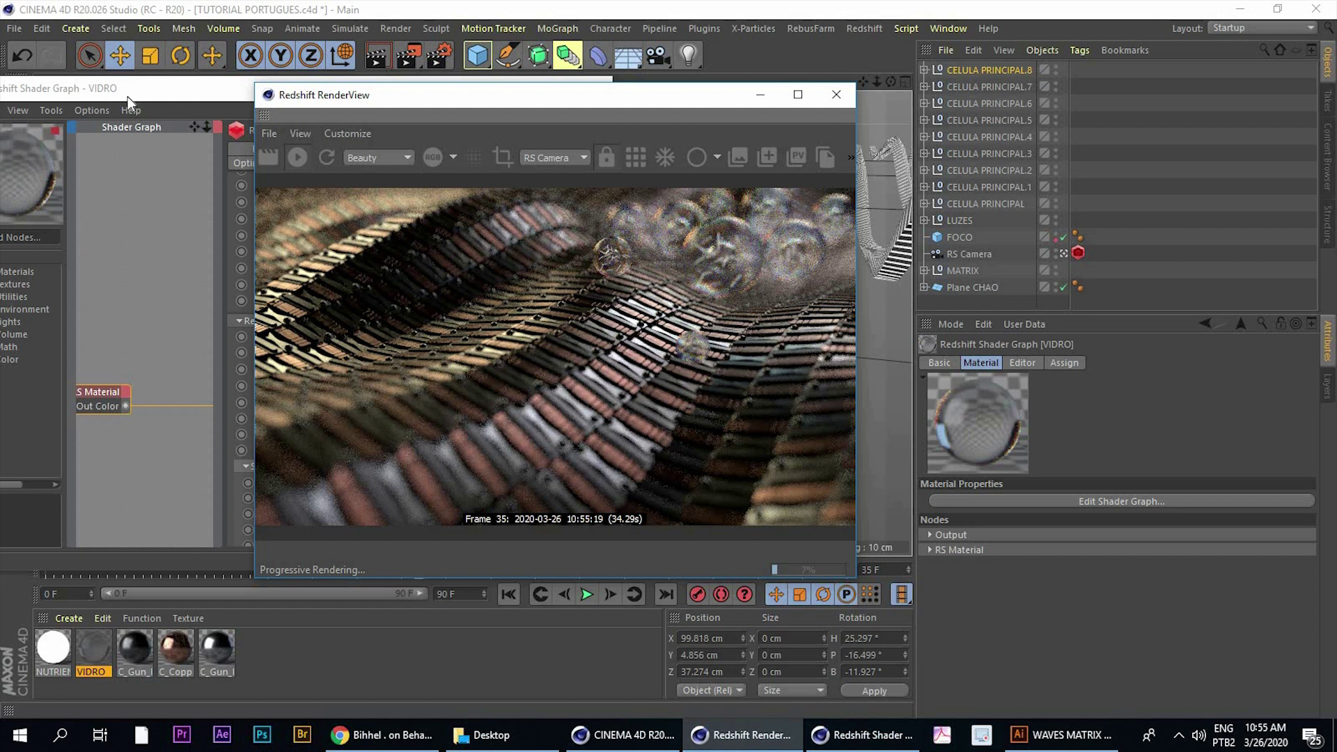
# Alternate between the glass material settings and the render to judge the roughness
pyautogui.click(220, 87)
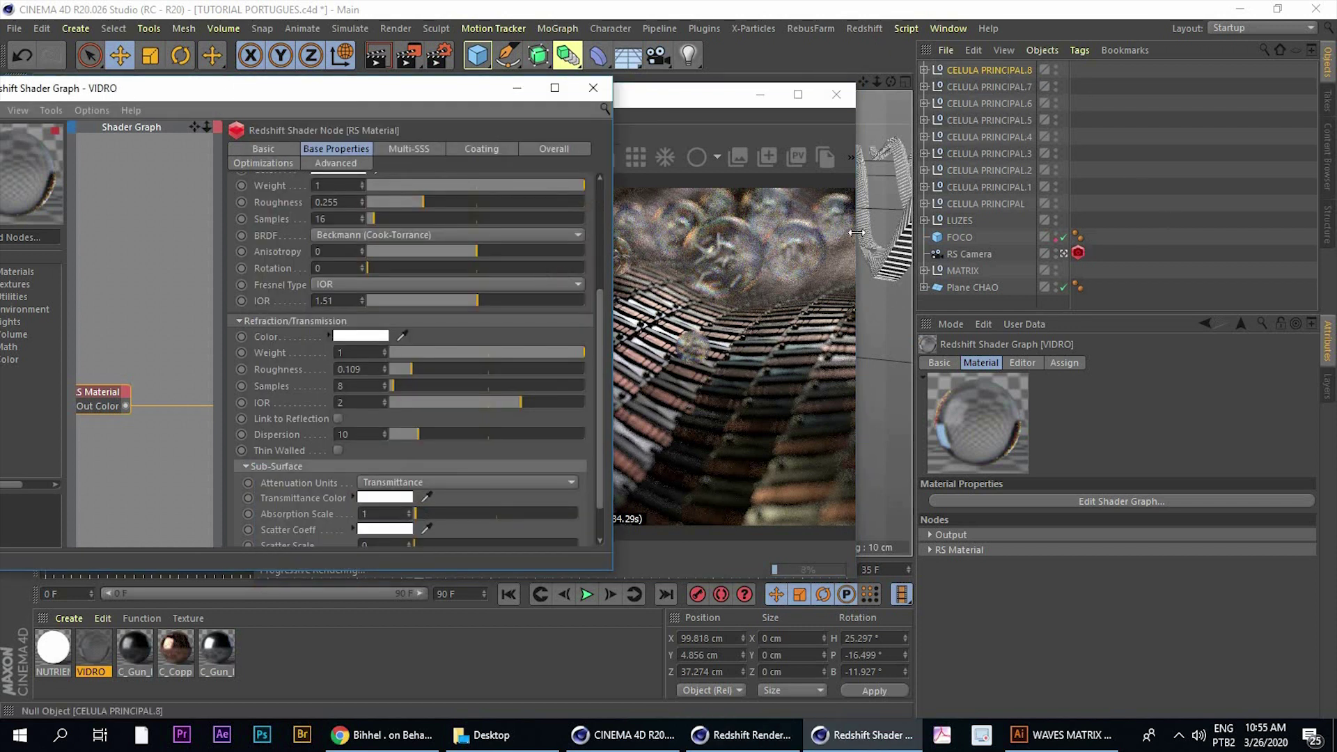
pyautogui.click(705, 264)
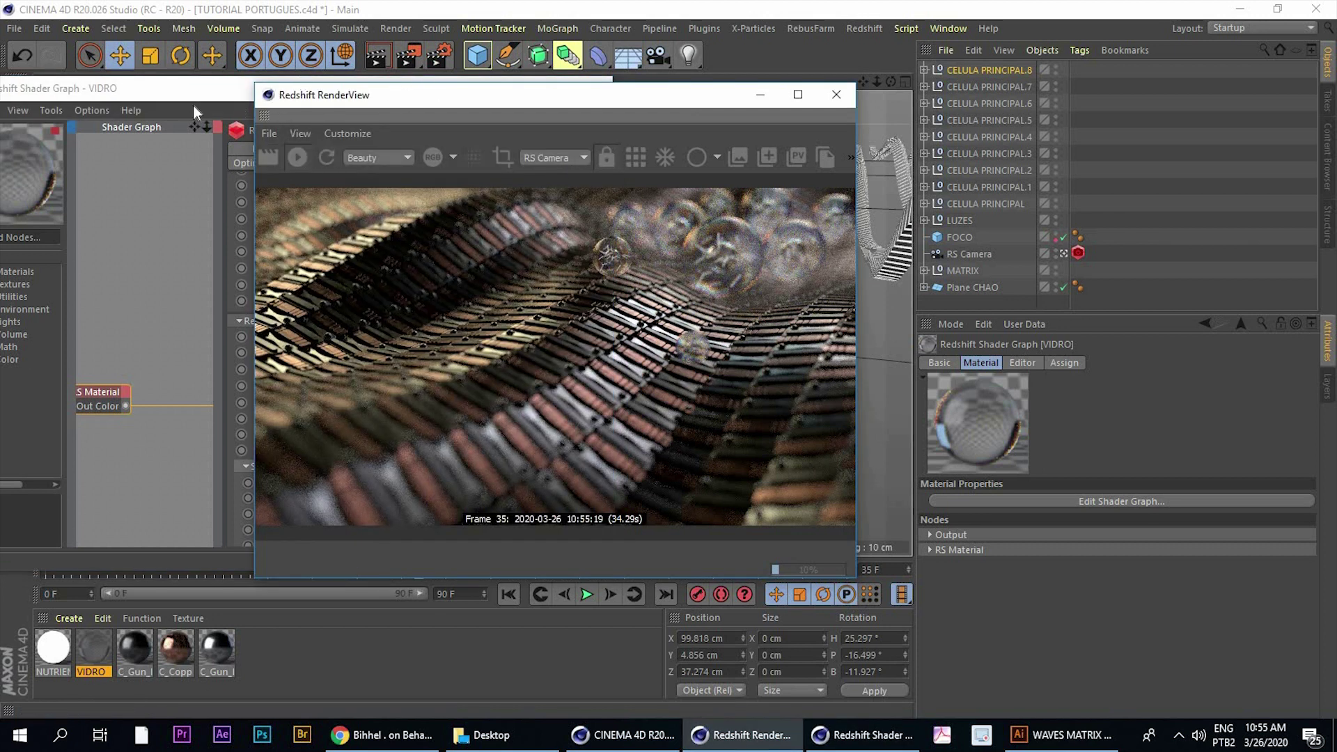
pyautogui.click(187, 115)
pyautogui.click(740, 330)
pyautogui.click(146, 85)
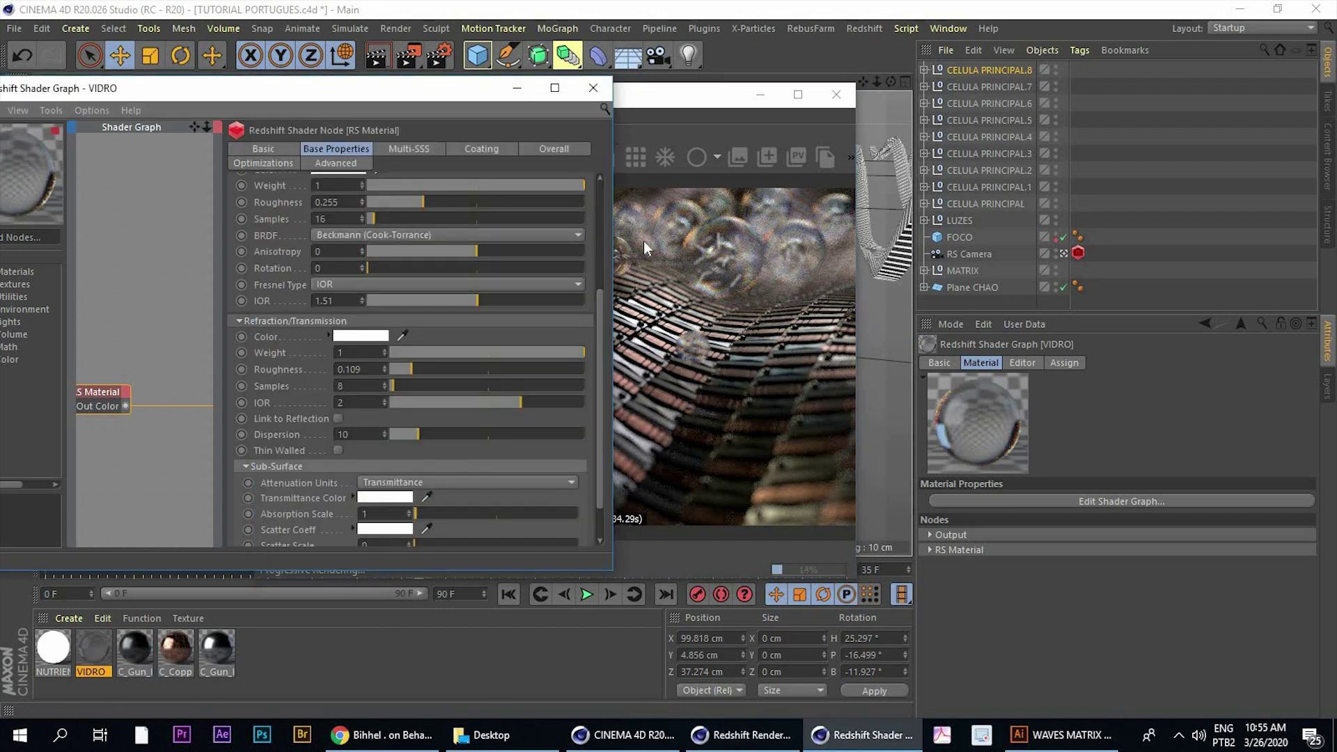
pyautogui.click(662, 269)
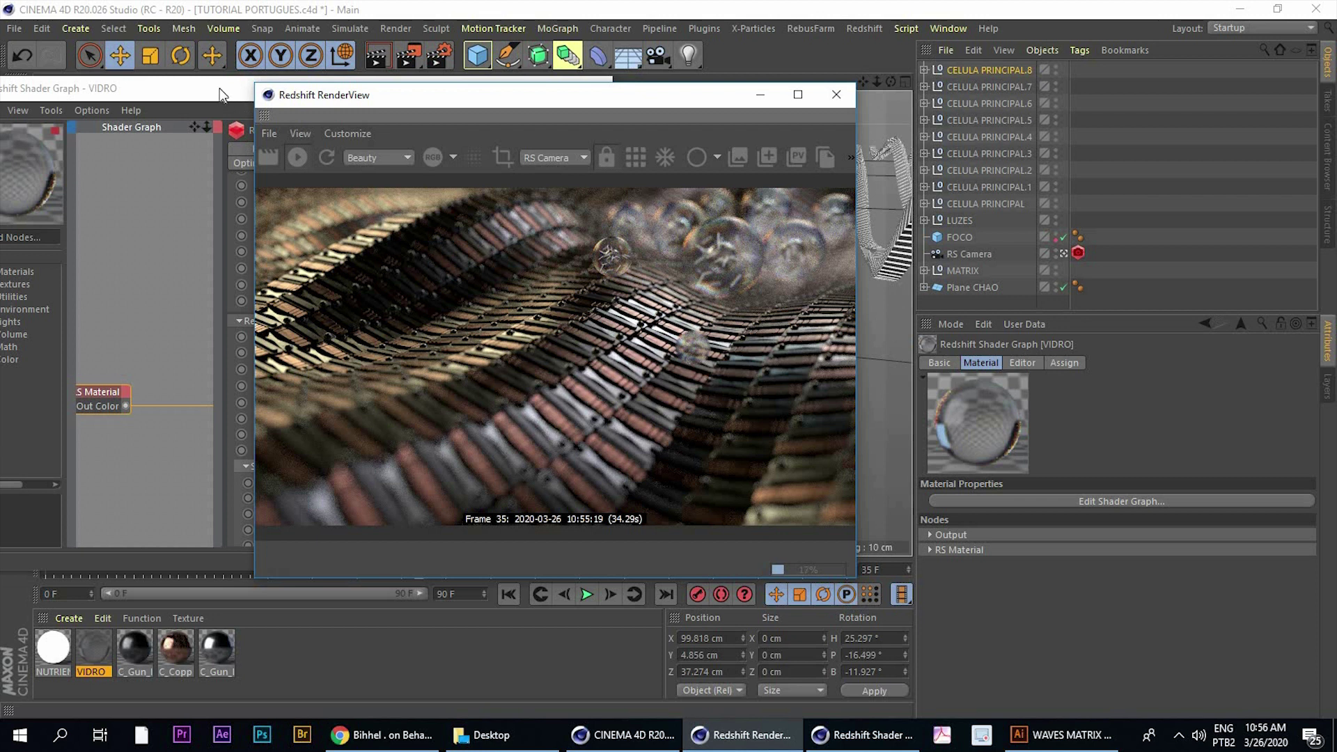
pyautogui.click(219, 88)
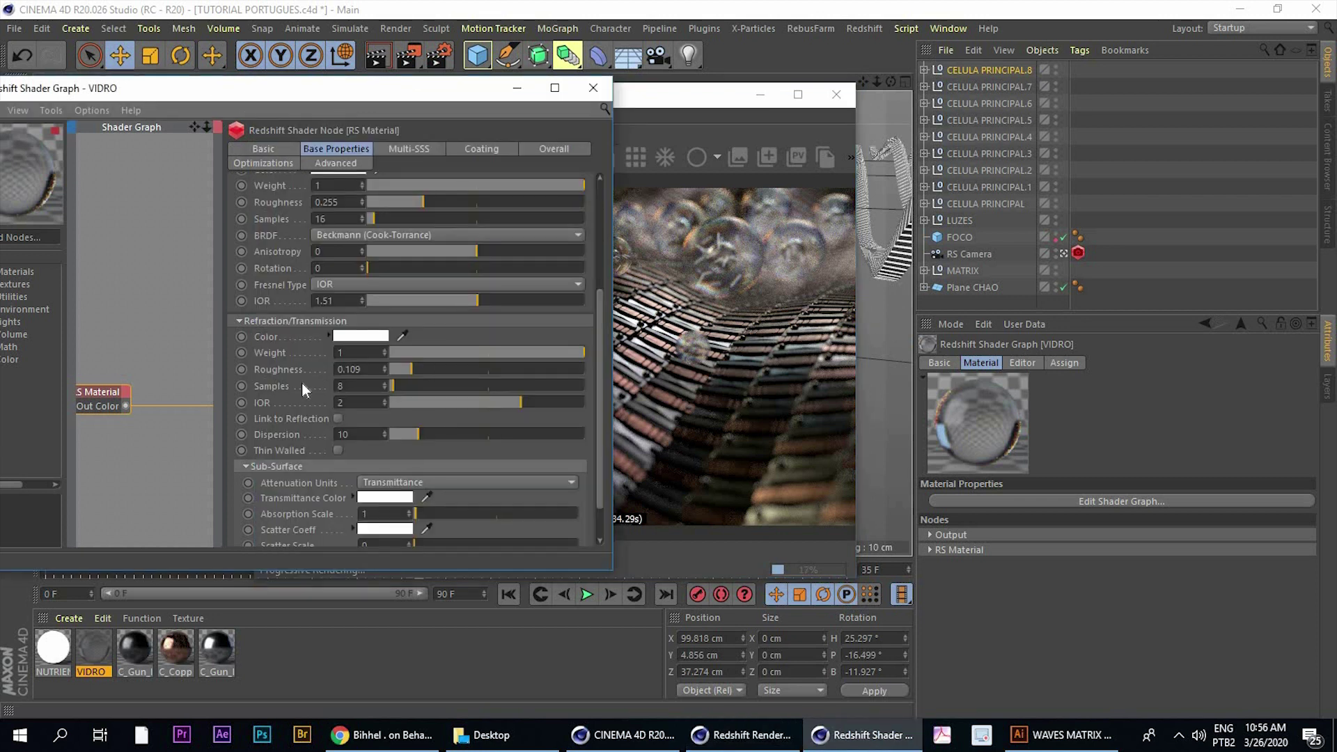
# Set refraction roughness to 0 and view the clearer spheres
pyautogui.press('Tab')
pyautogui.write('0')
pyautogui.press('Return')
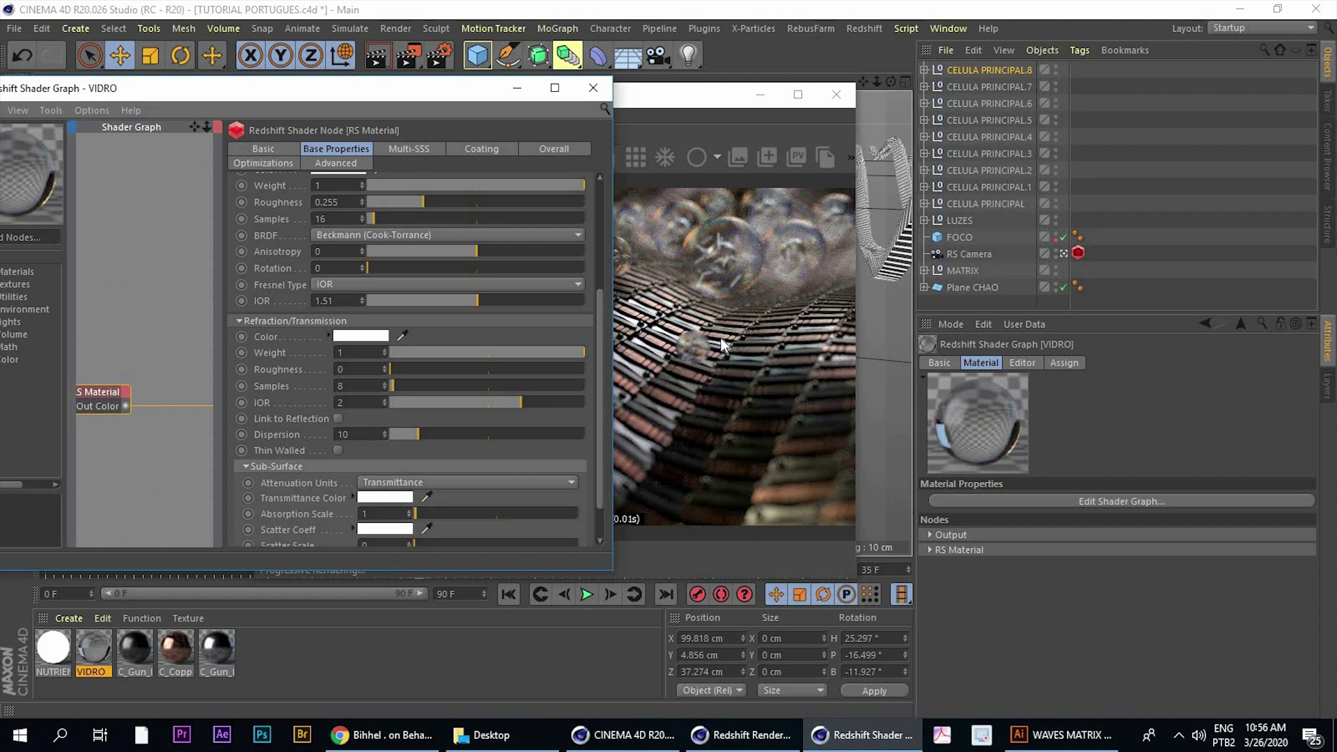
pyautogui.click(731, 278)
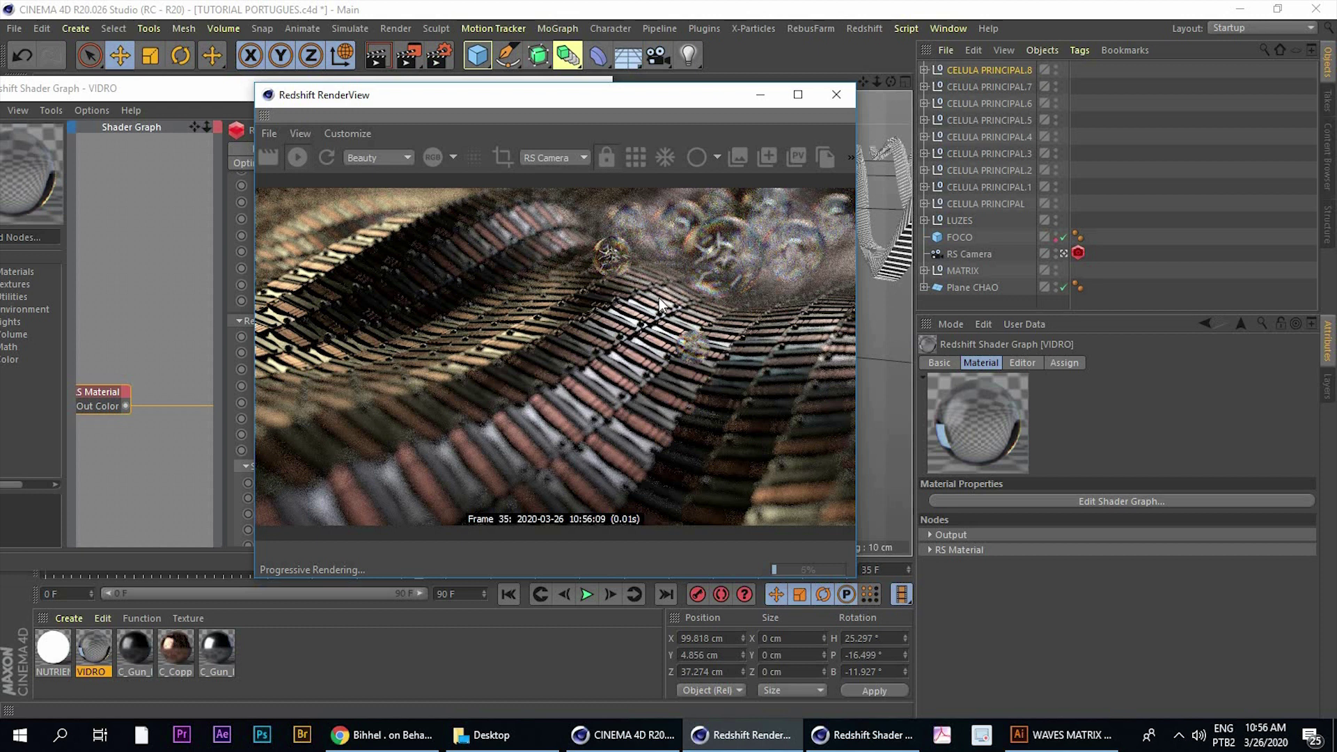
# Compare against the Behance reference, then put the VIDRO shader graph away
pyautogui.click(376, 737)
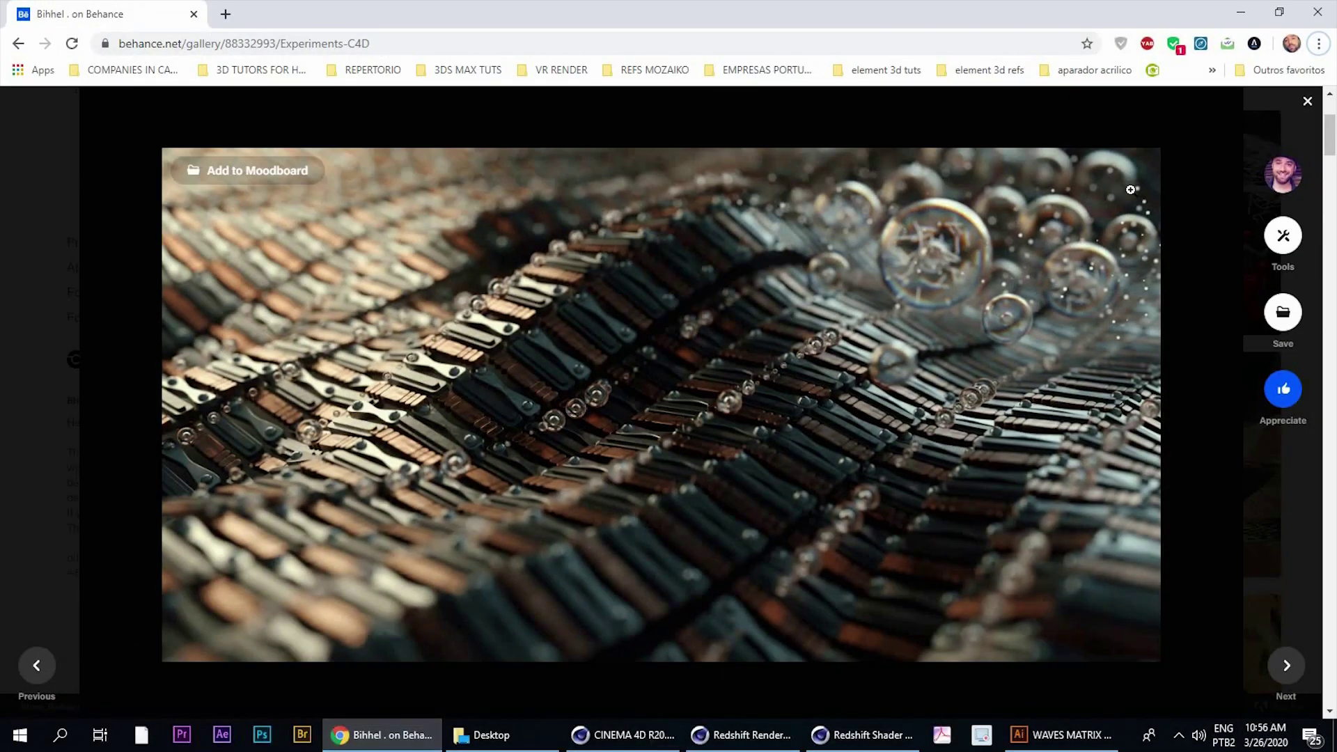
pyautogui.hotkey('alt', 'Tab')
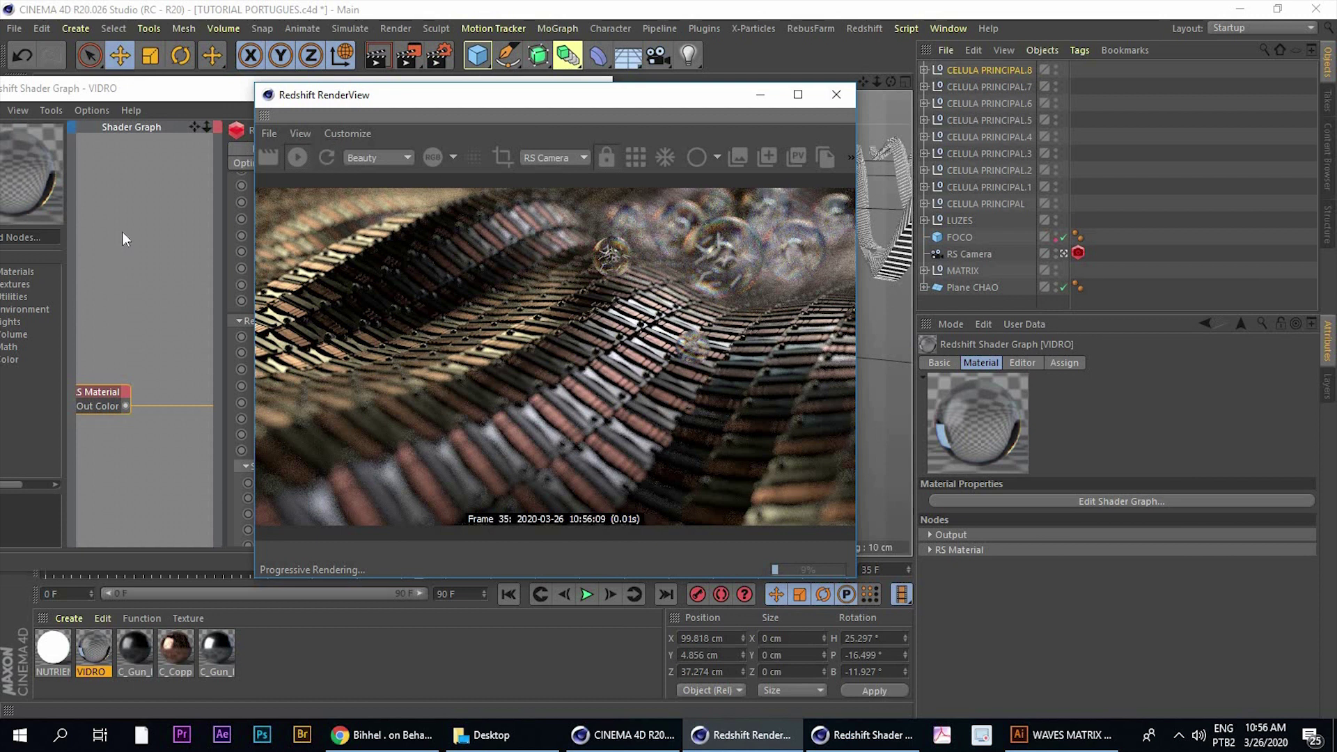
pyautogui.click(212, 88)
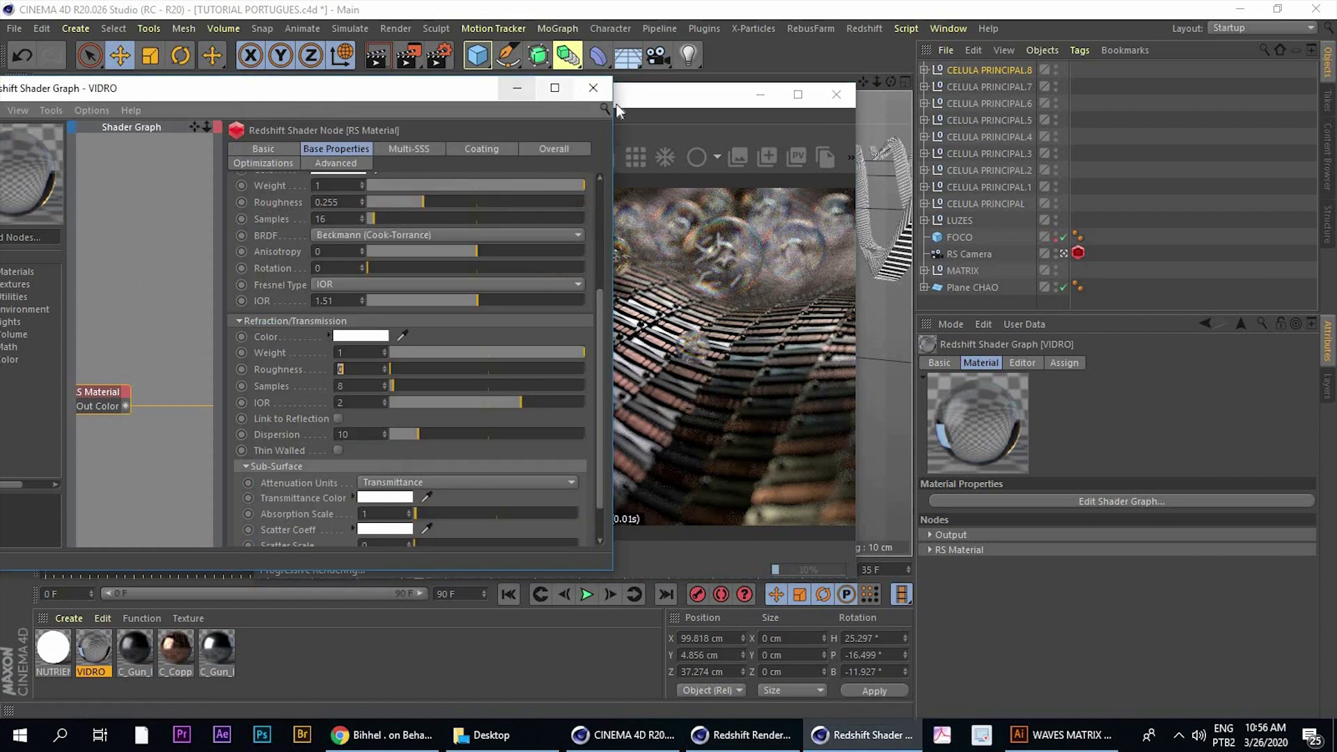
pyautogui.click(517, 88)
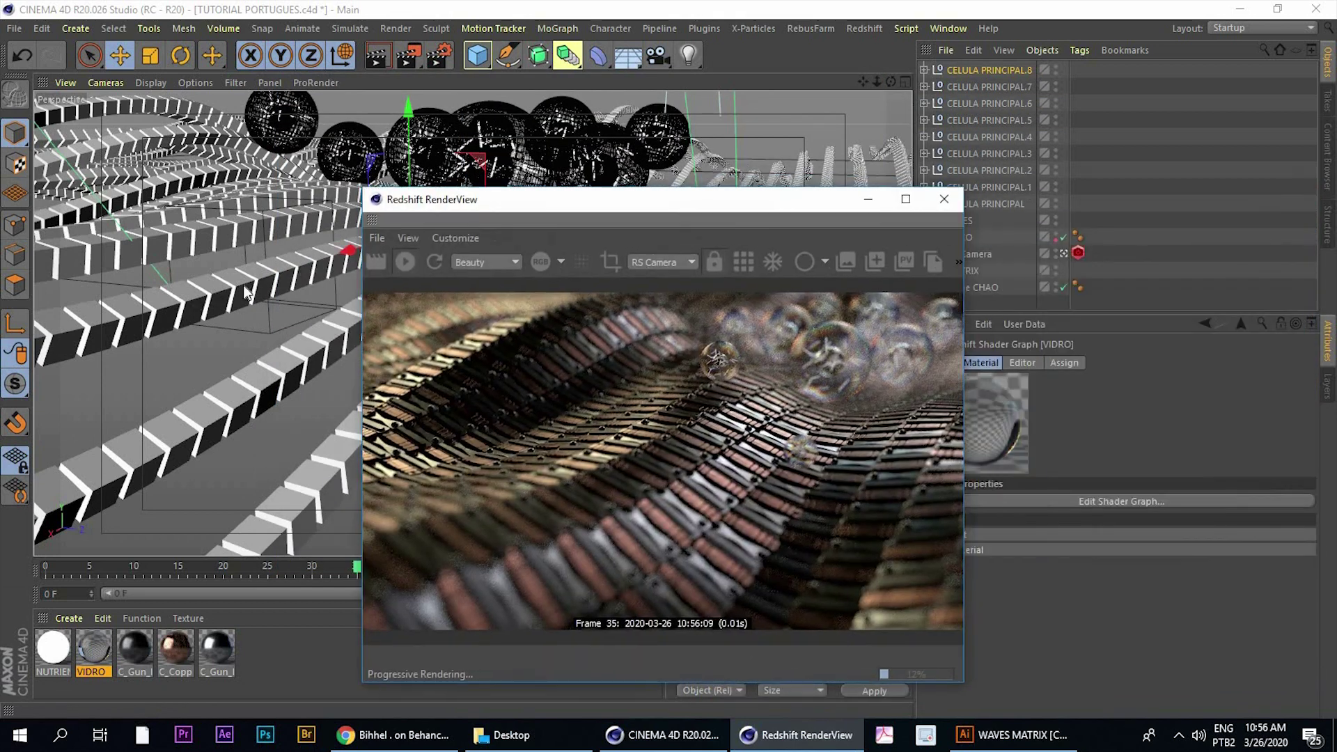
# Expand LUZES to show its two area lights and the RS Dome Light
pyautogui.middleClick(241, 199)
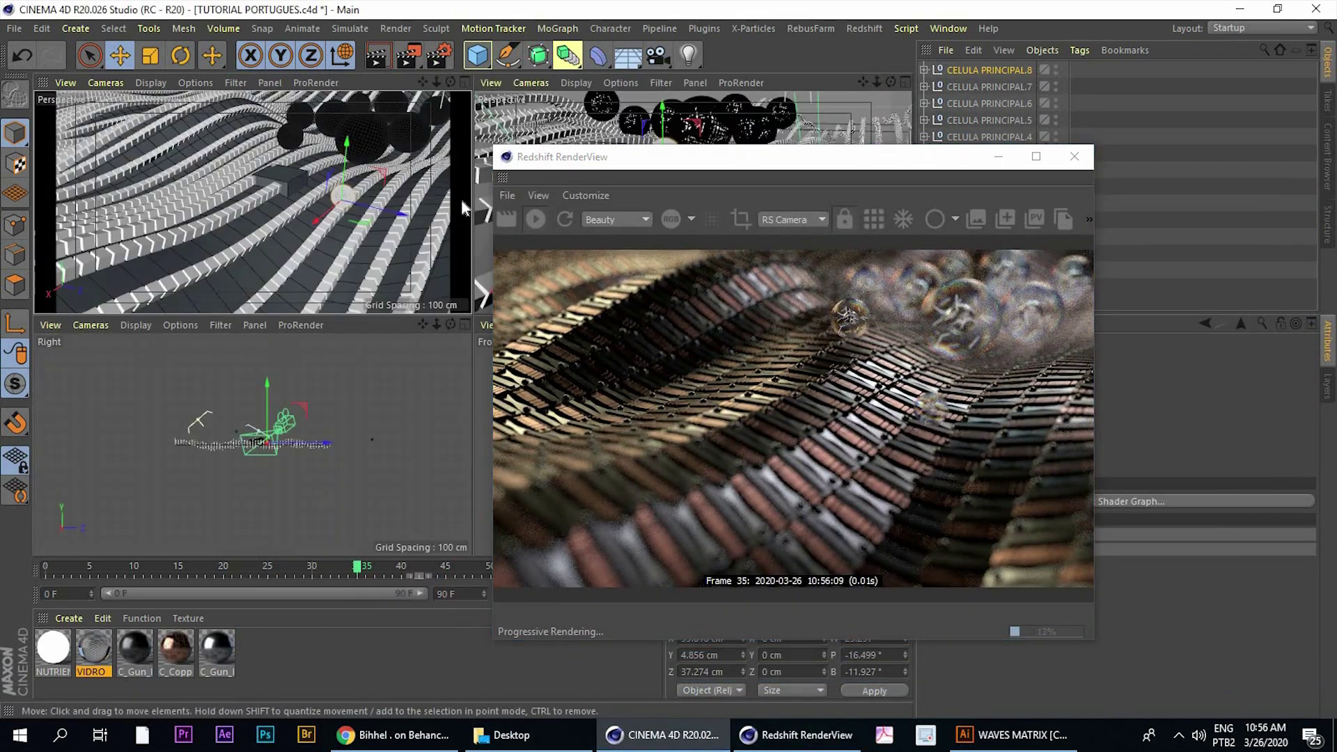
pyautogui.middleClick(462, 207)
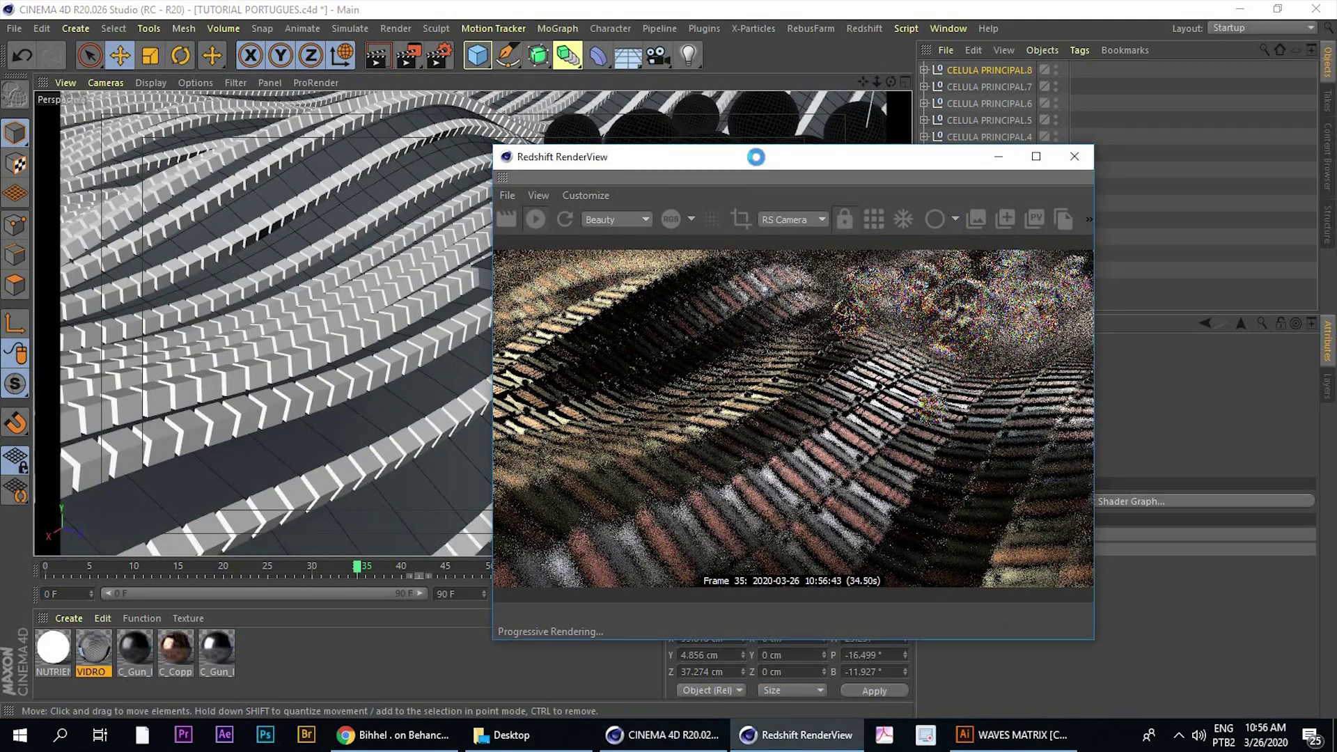
pyautogui.moveTo(755, 157); pyautogui.dragTo(564, 126)
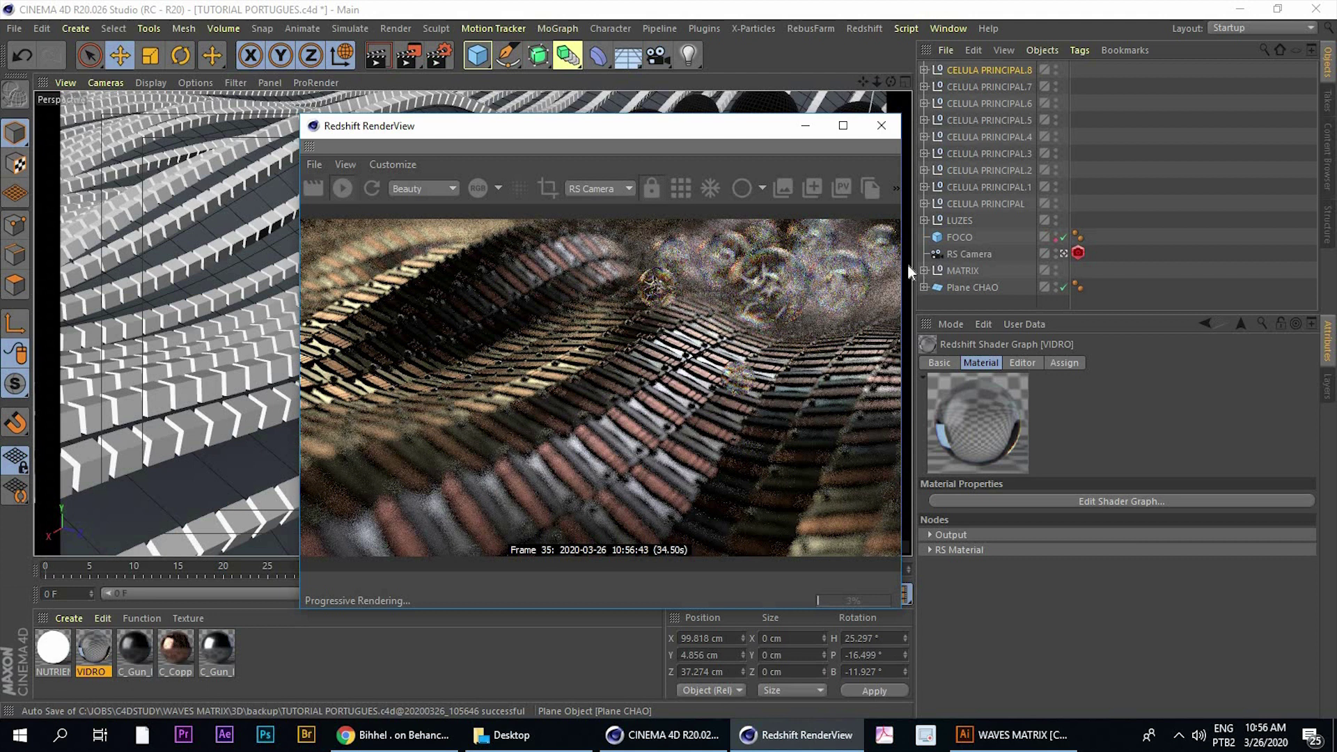
pyautogui.click(212, 54)
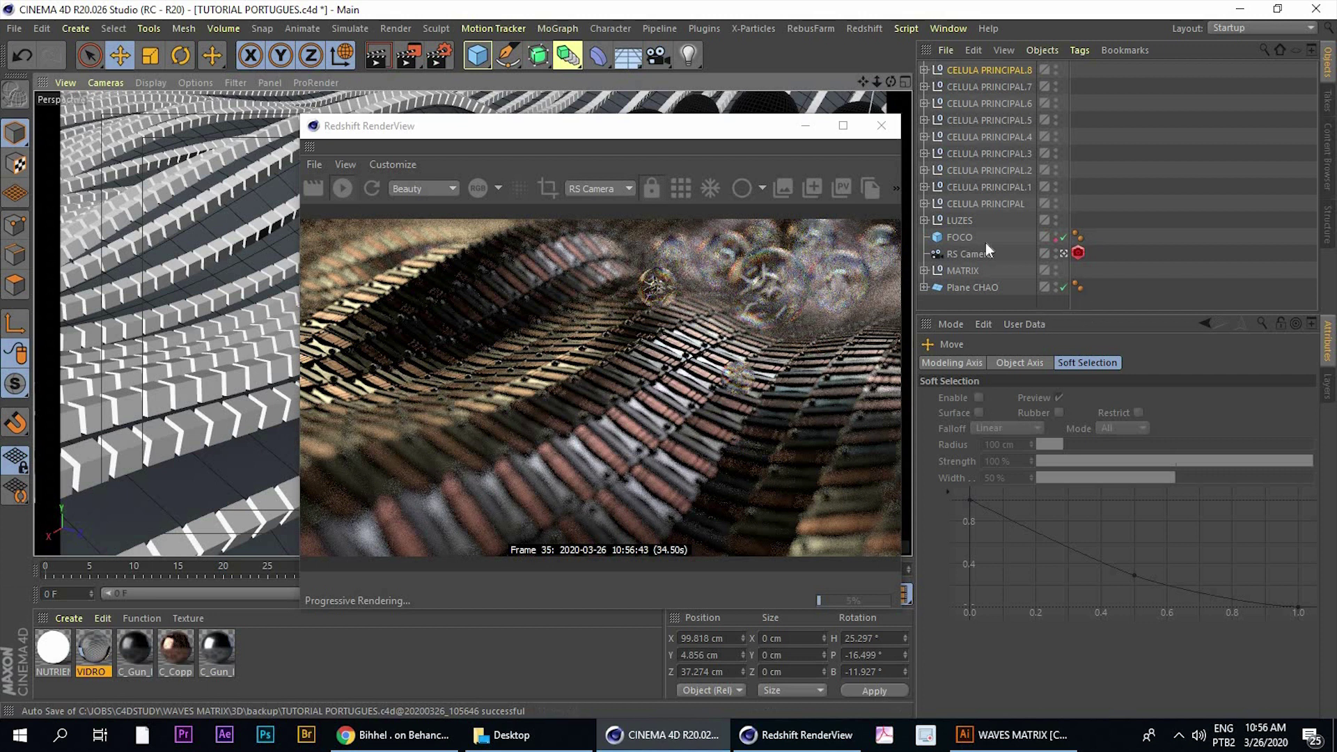
pyautogui.click(946, 254)
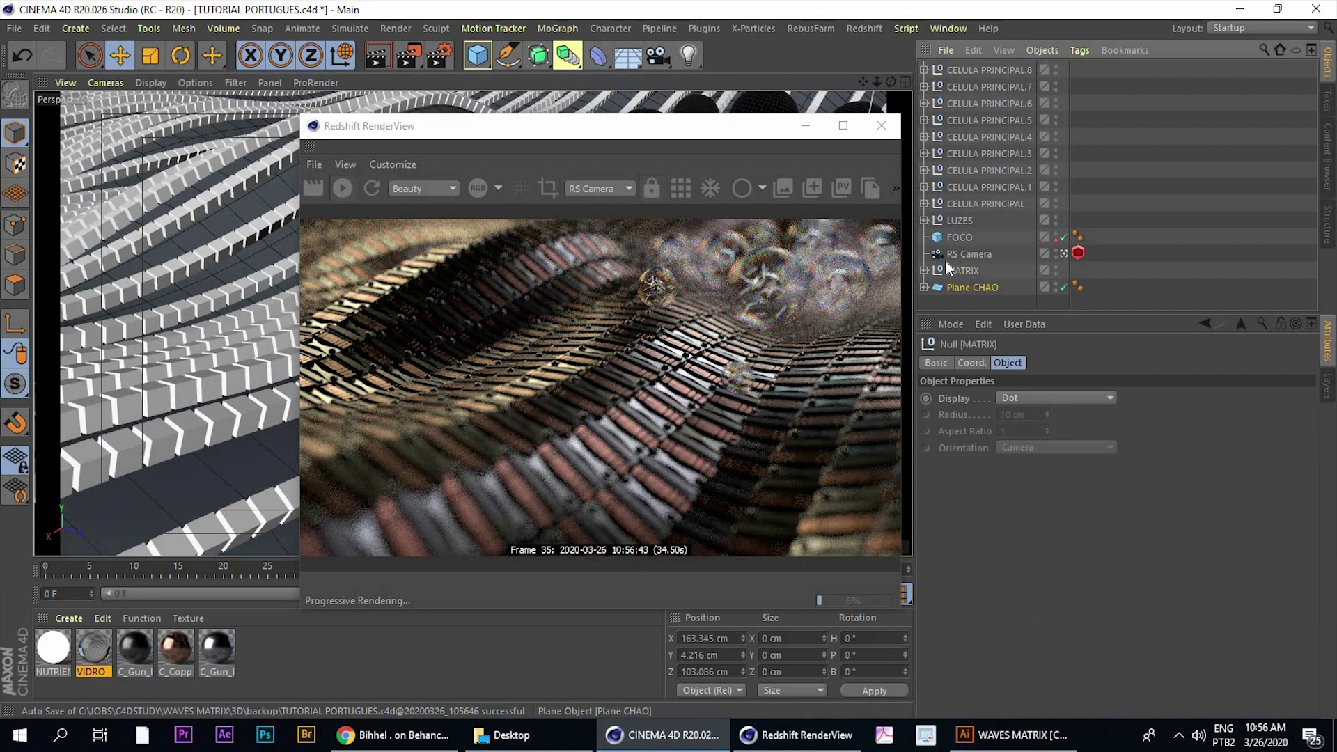
pyautogui.click(930, 220)
pyautogui.click(924, 220)
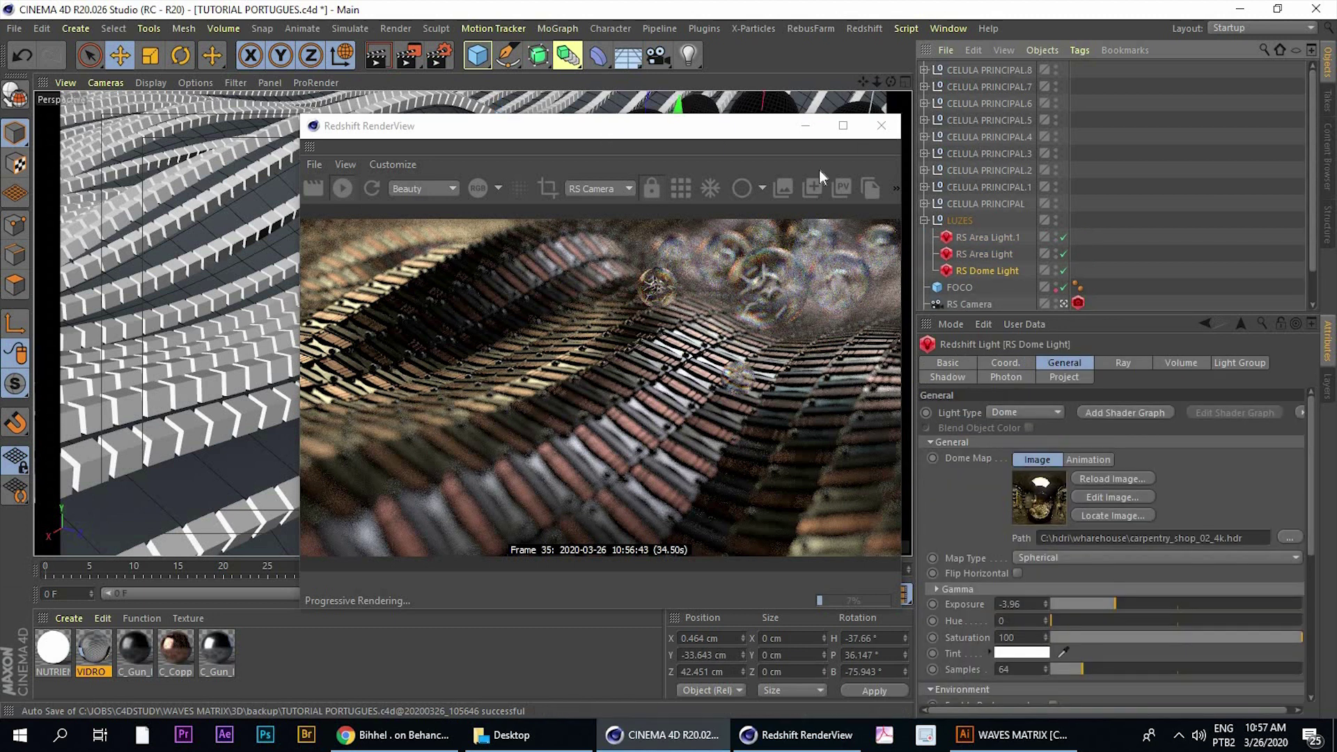
# Rotate the RS Dome Light to H -48.54°, P 15.089°, B -51.504°, comparing via undo/redo
pyautogui.moveTo(608, 129); pyautogui.dragTo(986, 149)
pyautogui.click(179, 56)
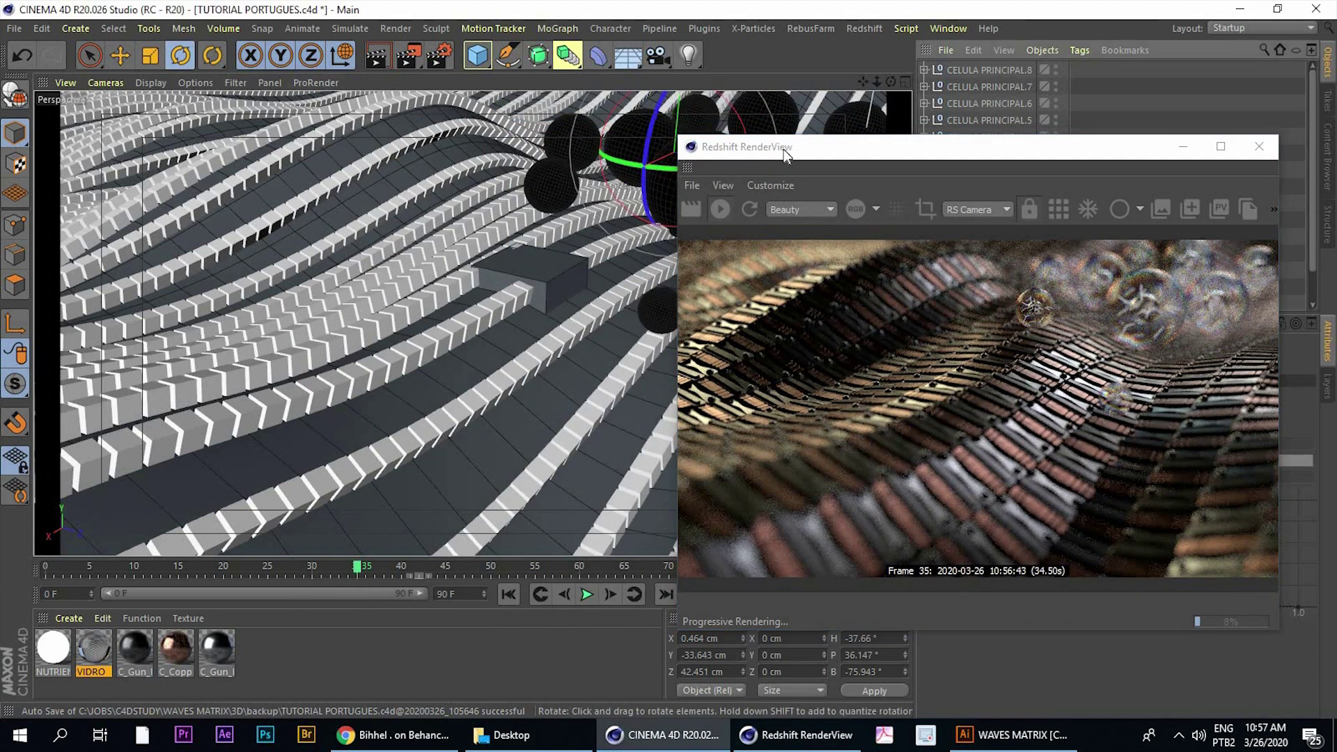
pyautogui.moveTo(784, 149); pyautogui.dragTo(793, 149)
pyautogui.moveTo(647, 153); pyautogui.dragTo(642, 179)
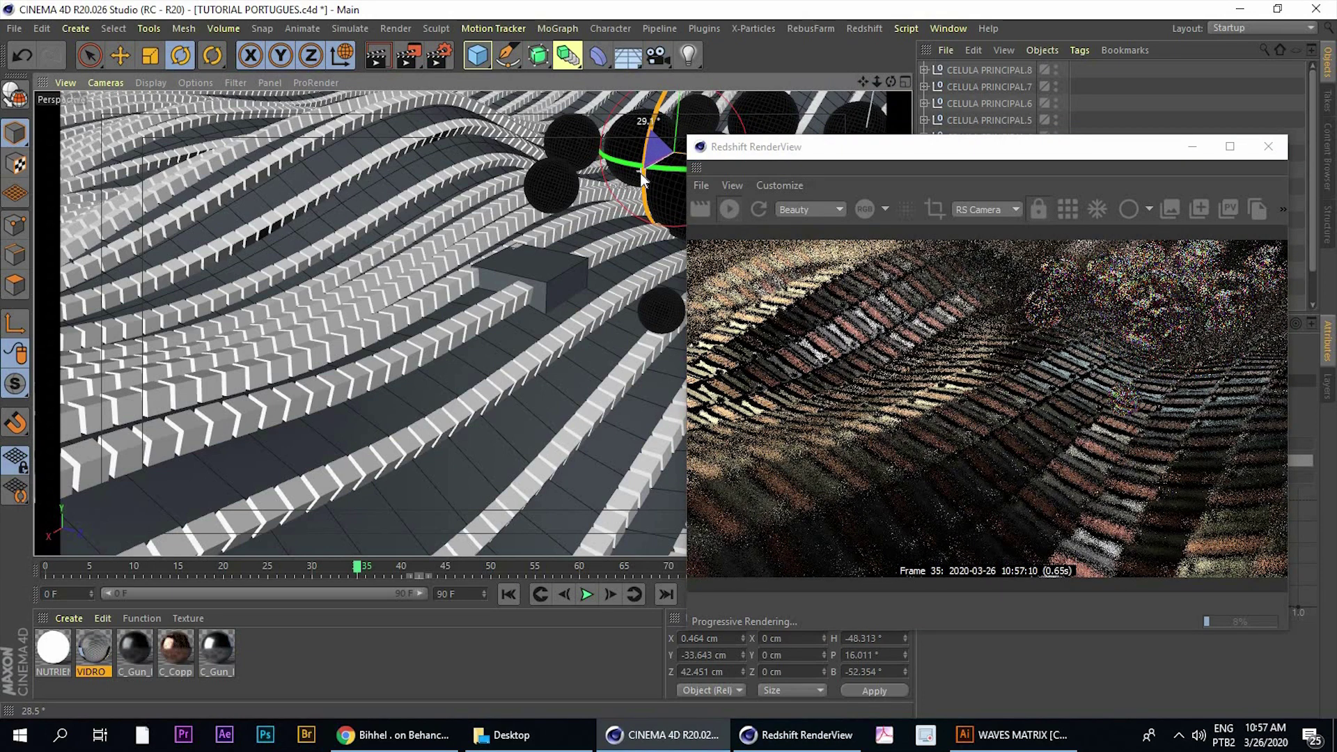
pyautogui.moveTo(642, 177); pyautogui.dragTo(642, 179)
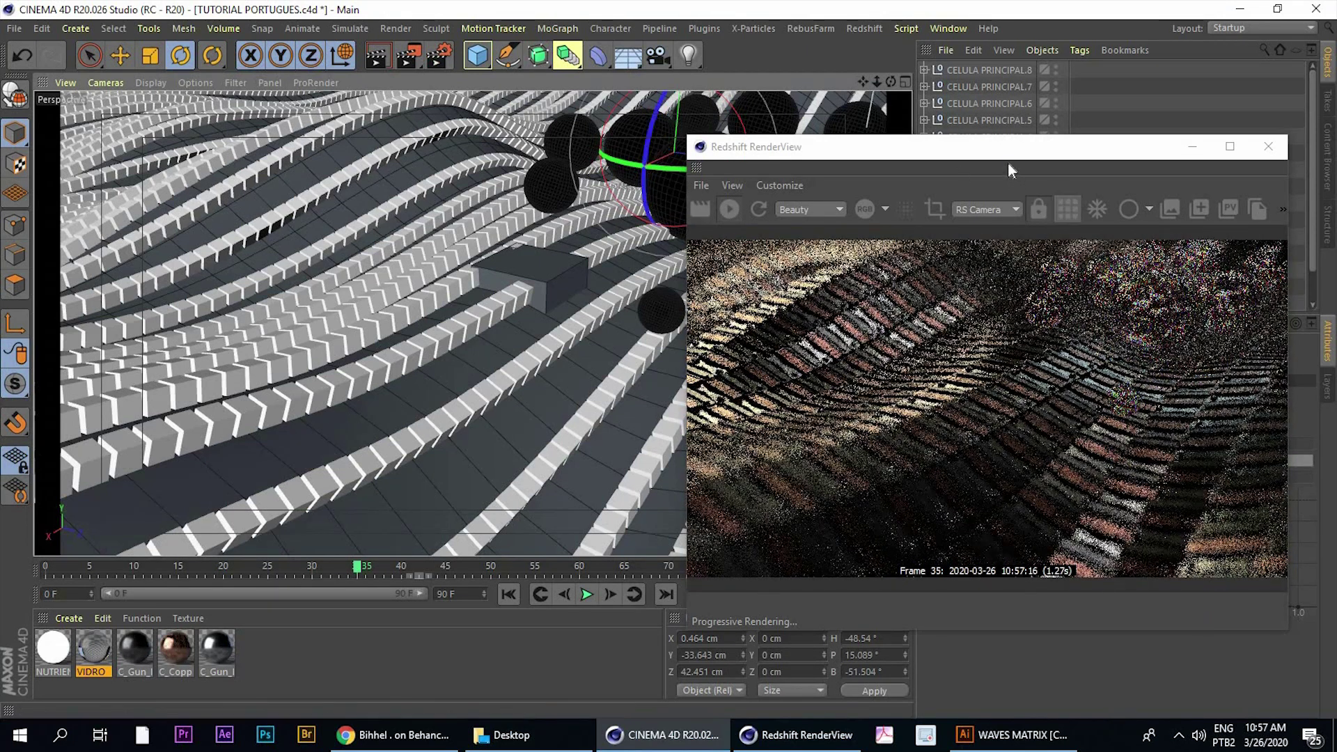
pyautogui.moveTo(1009, 148); pyautogui.dragTo(553, 106)
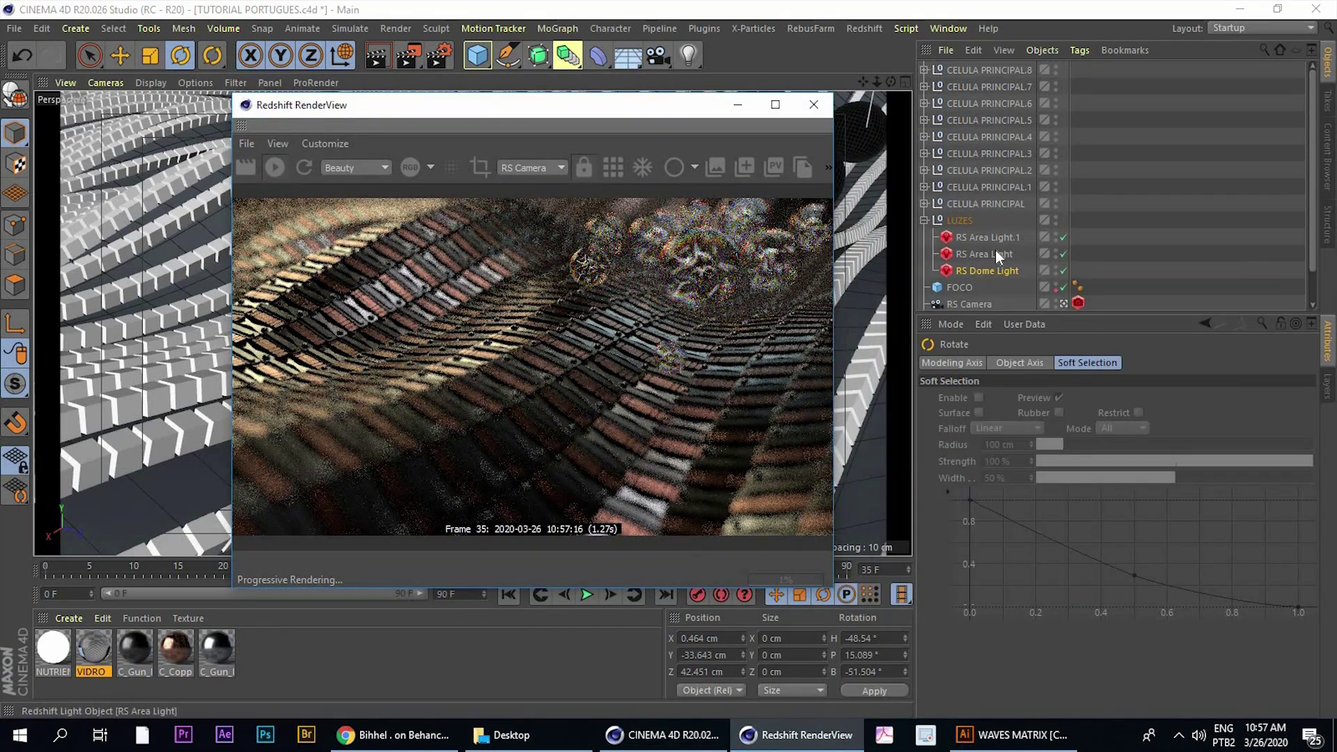
pyautogui.click(22, 57)
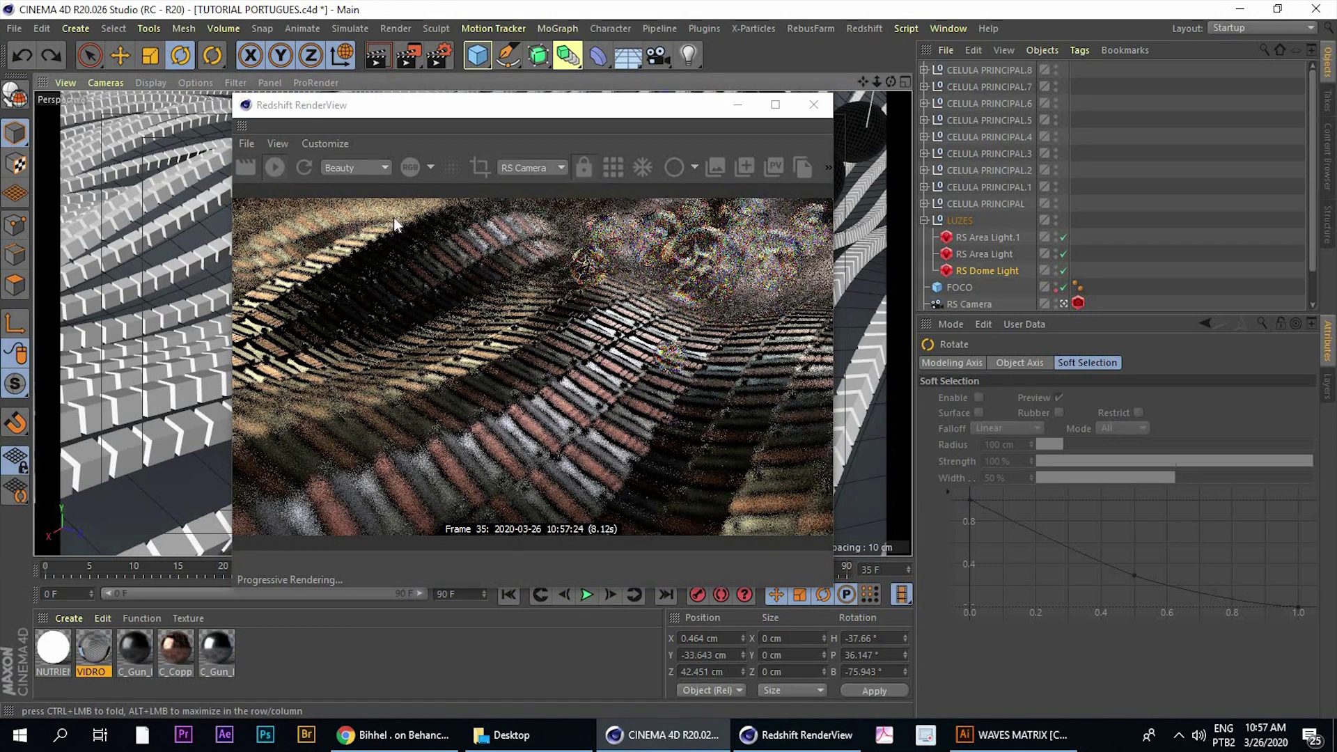
pyautogui.click(54, 55)
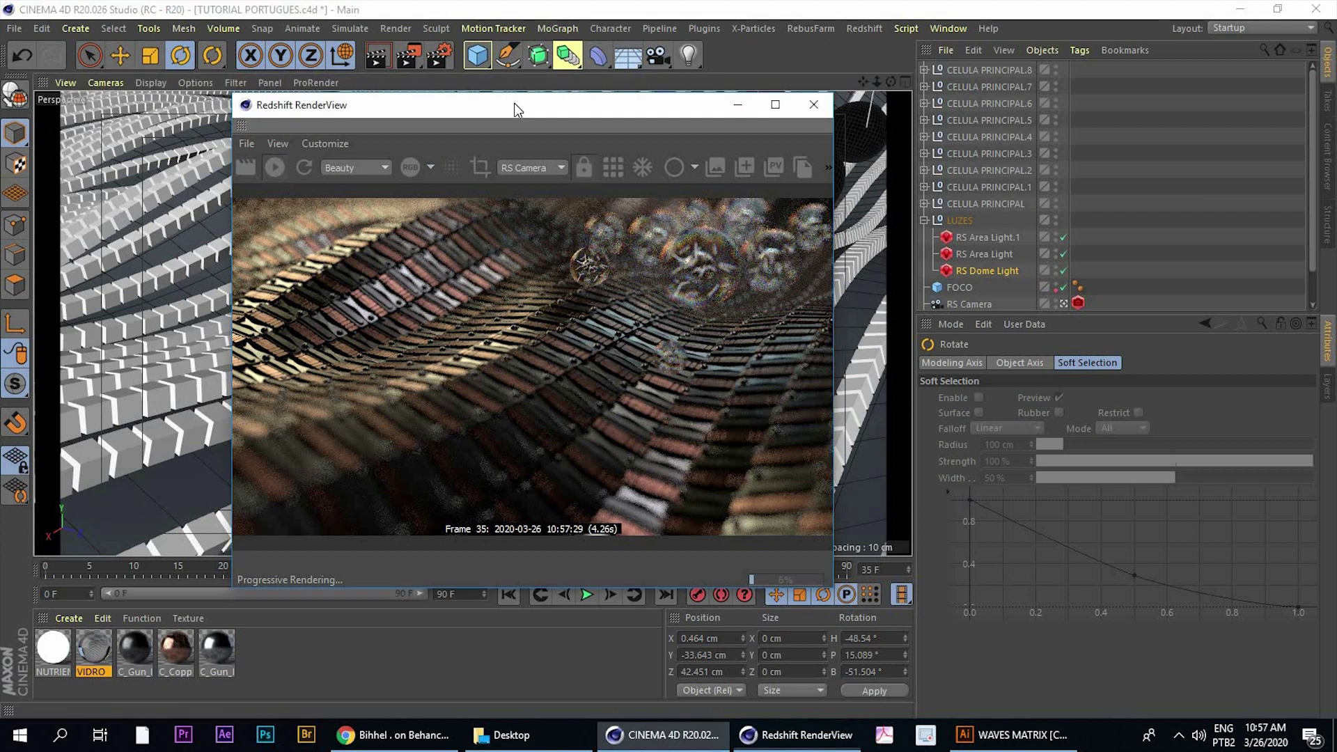
pyautogui.moveTo(514, 103); pyautogui.dragTo(609, 99)
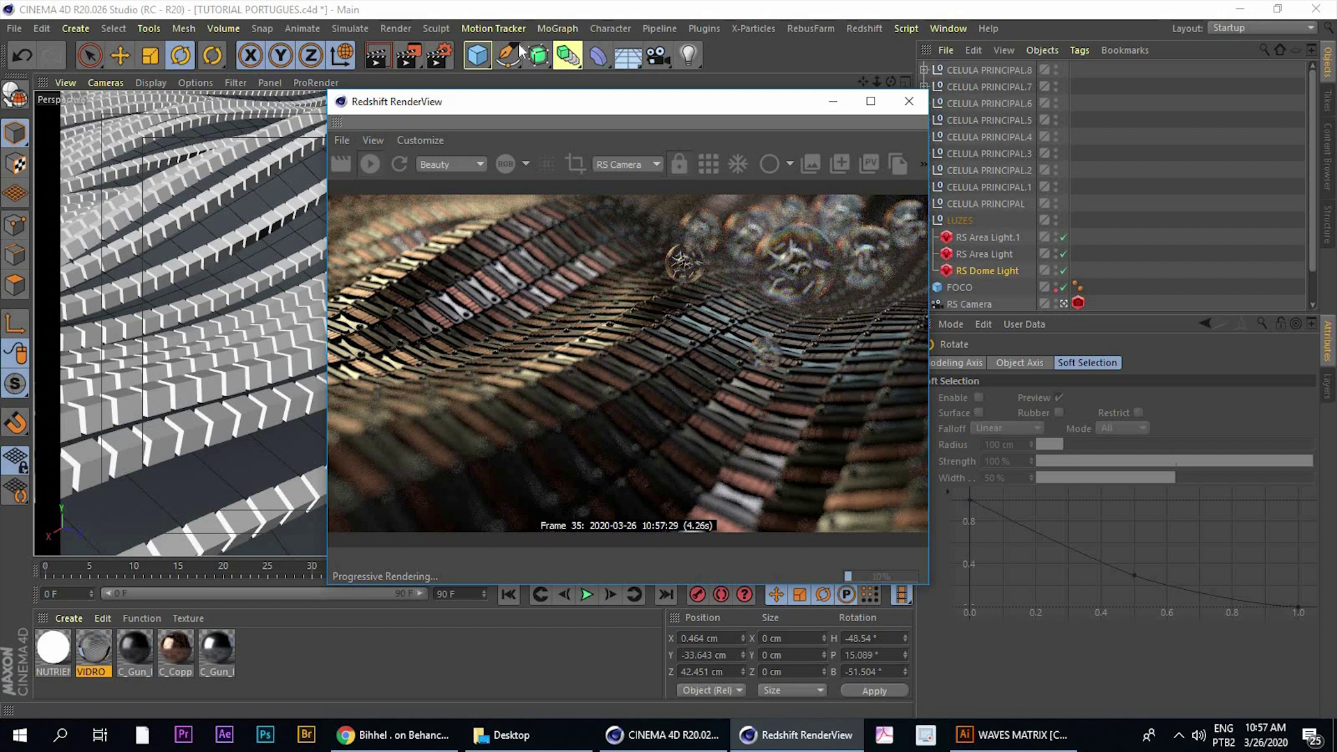
# Set the RS Dome Light exposure to -3.327 and pull up the Behance reference
pyautogui.click(960, 271)
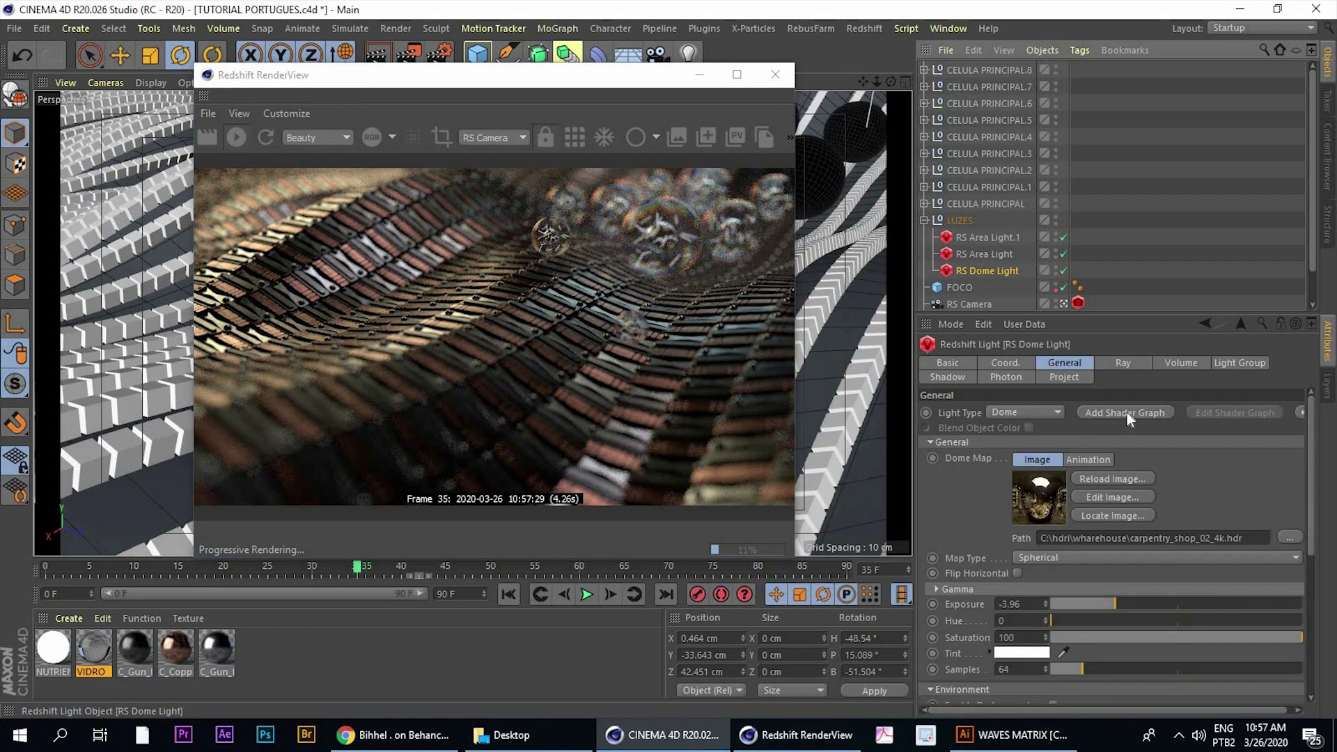
pyautogui.click(1134, 604)
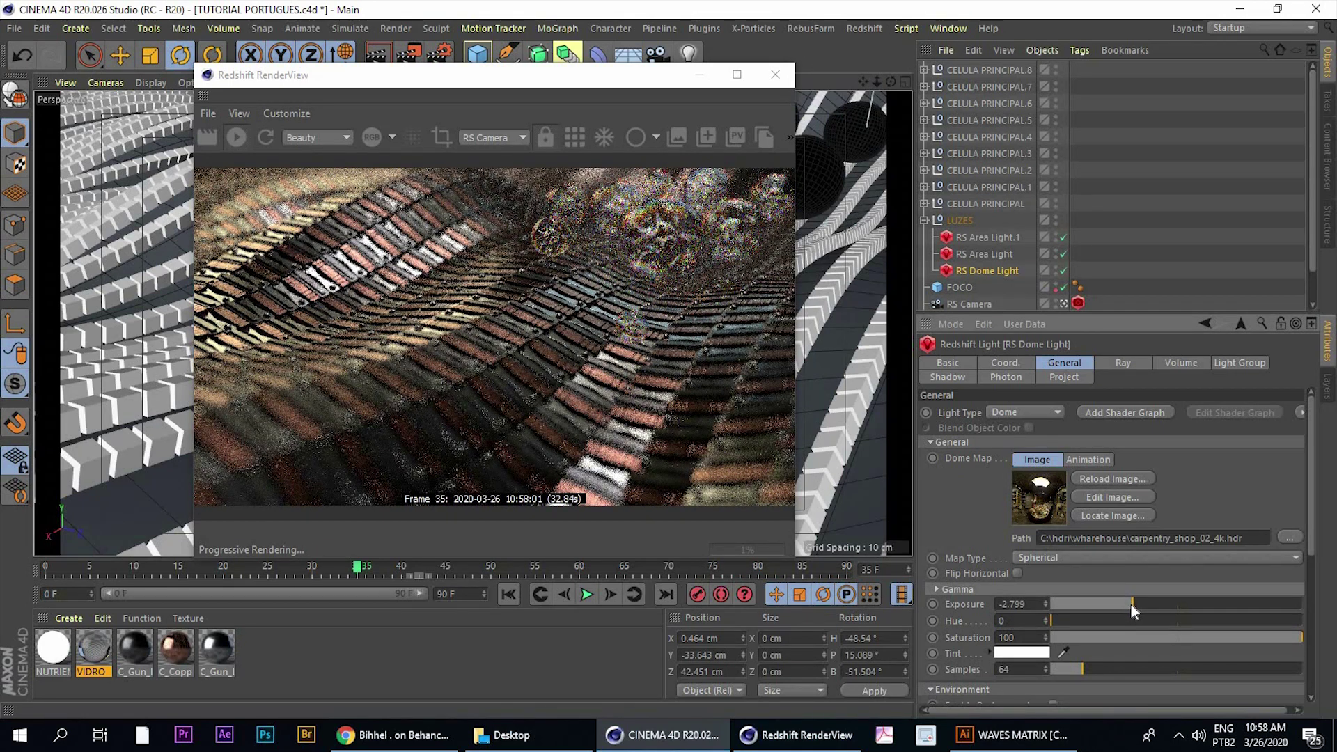
pyautogui.click(1126, 603)
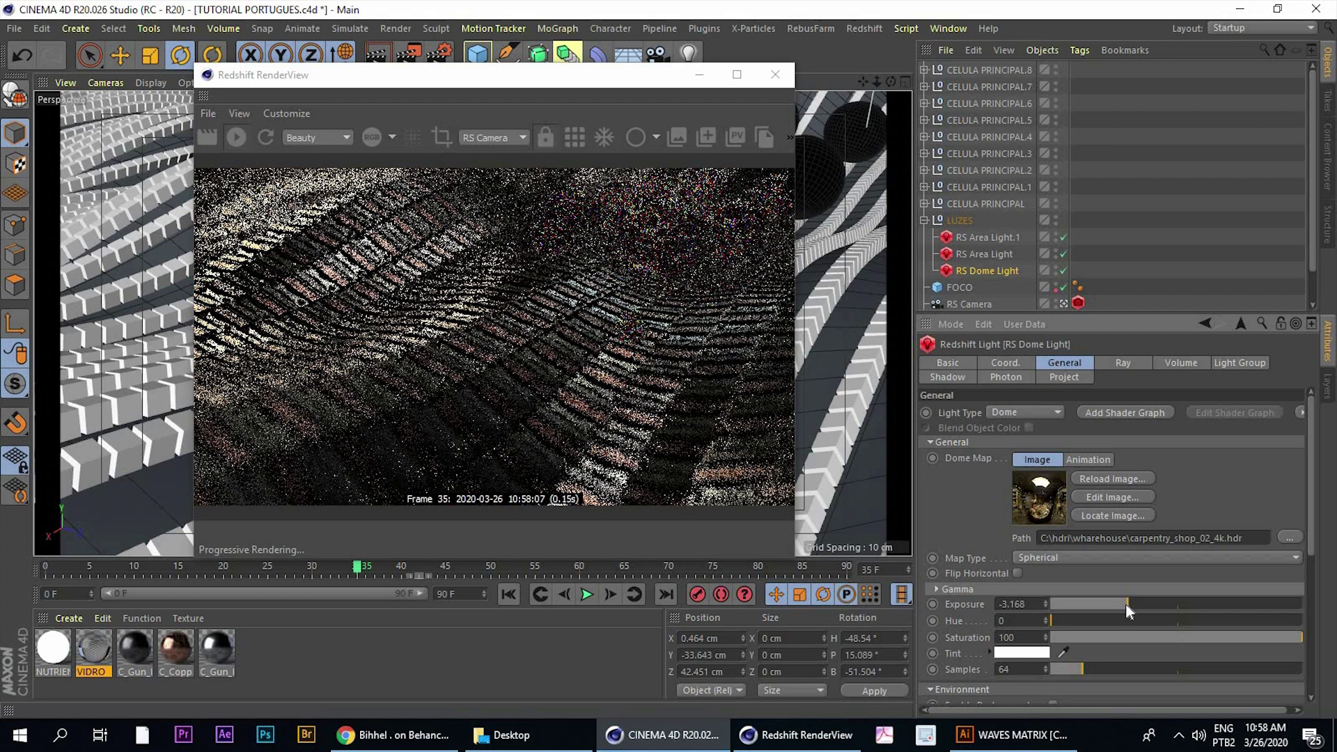
pyautogui.click(1122, 604)
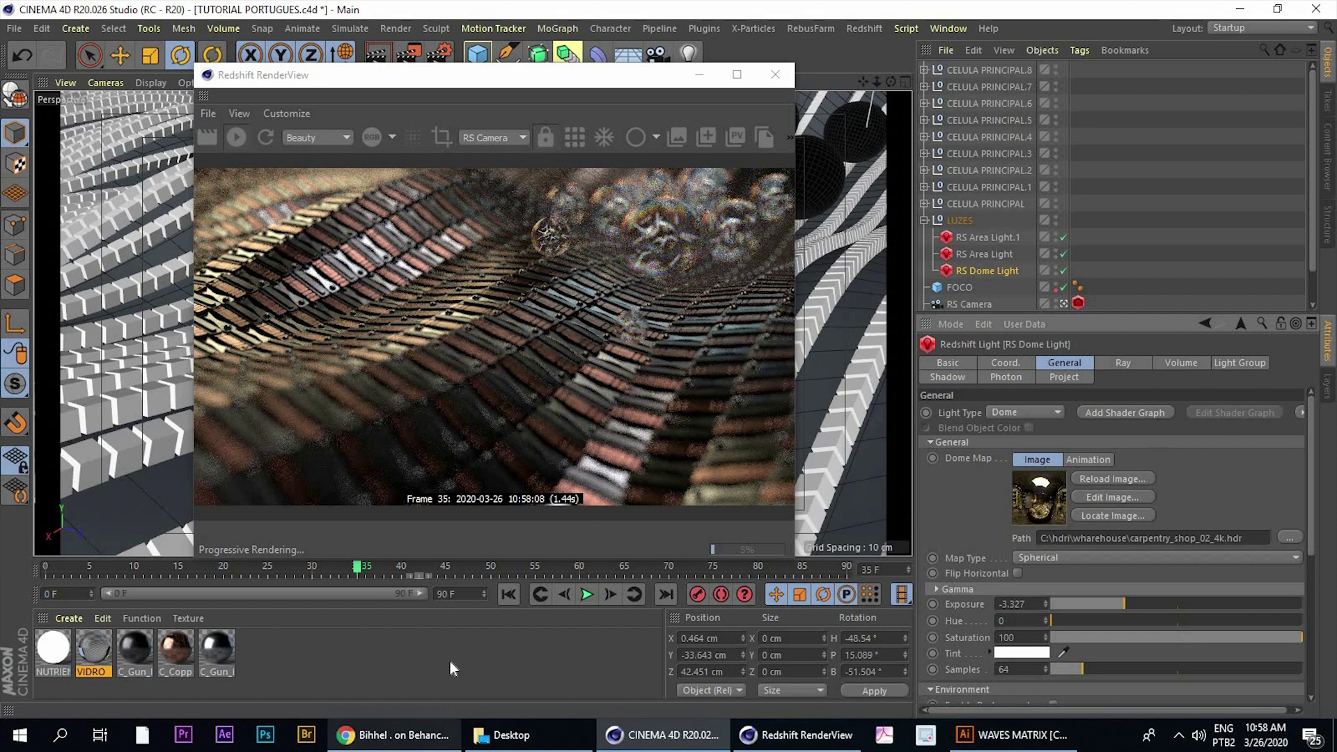
pyautogui.click(380, 744)
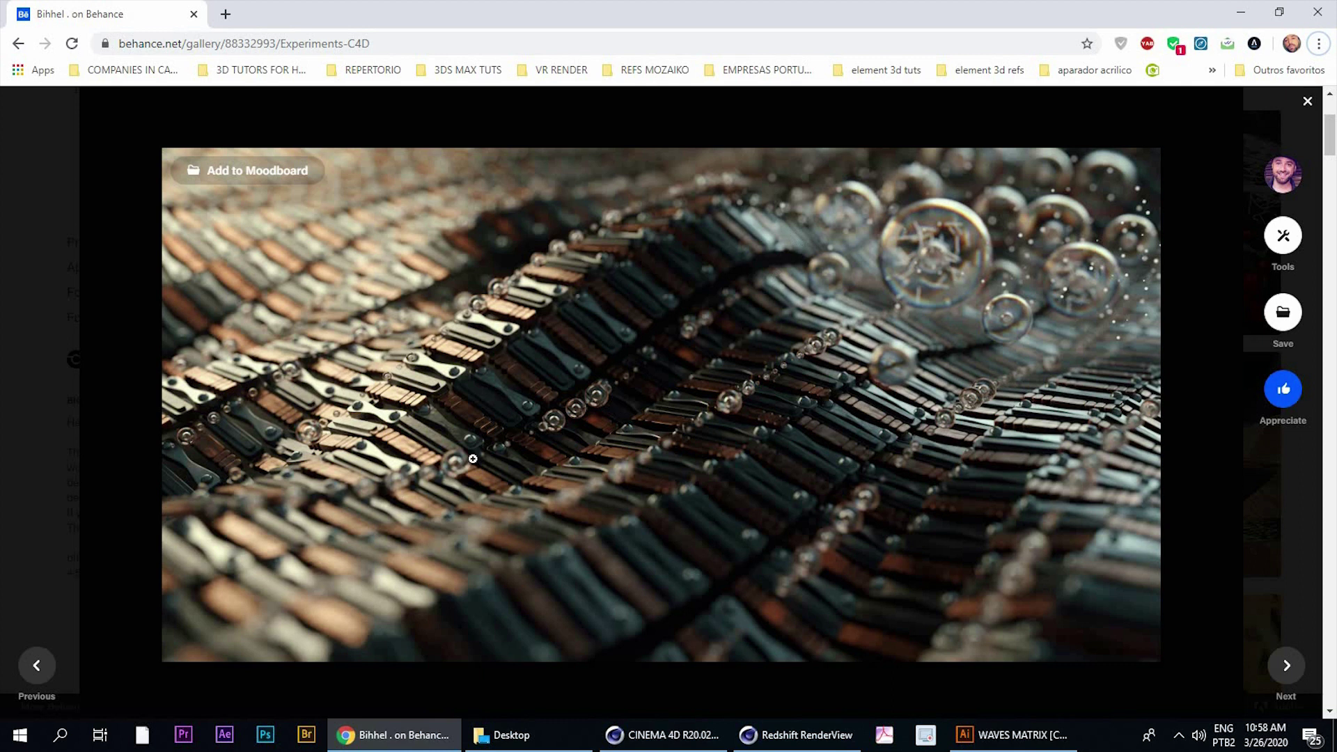
# Return to Cinema 4D and save the scene with Ctrl+S
pyautogui.click(426, 745)
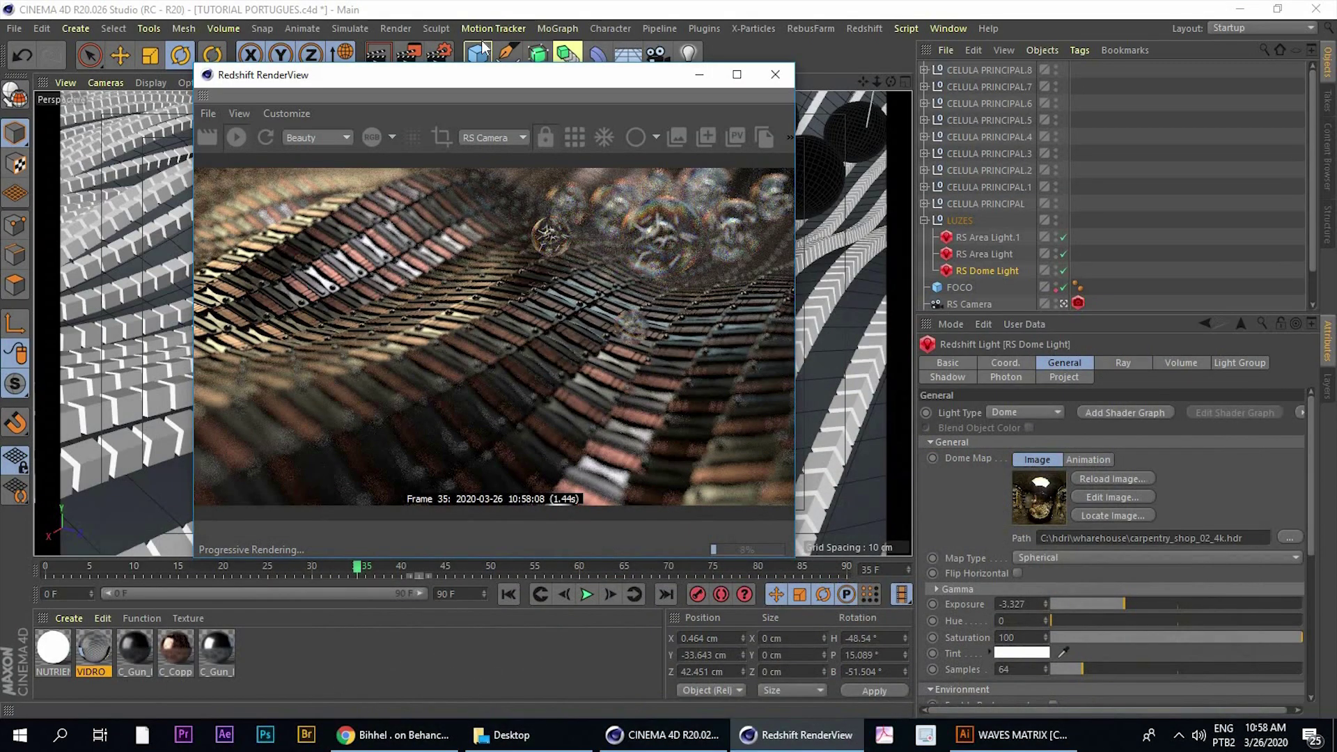
pyautogui.moveTo(409, 78); pyautogui.dragTo(345, 83)
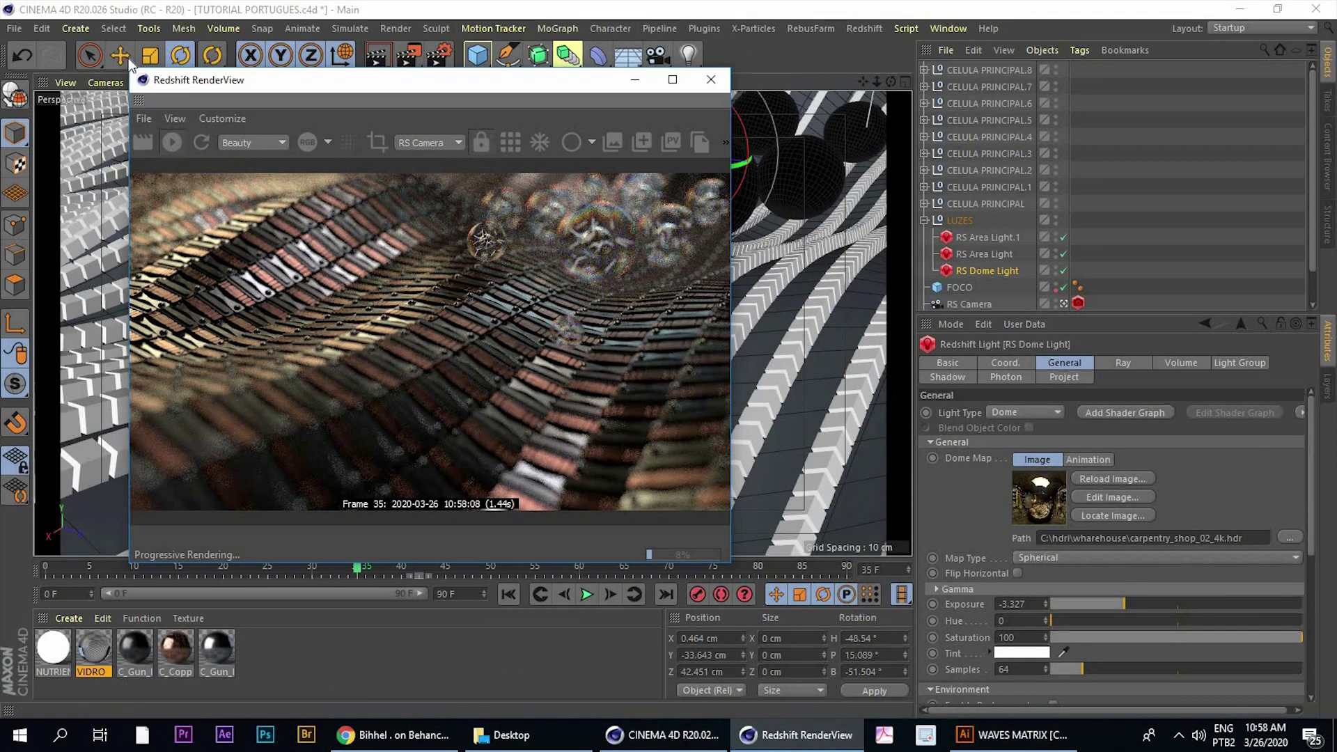
pyautogui.press('e')
pyautogui.hotkey('ctrl', 's')
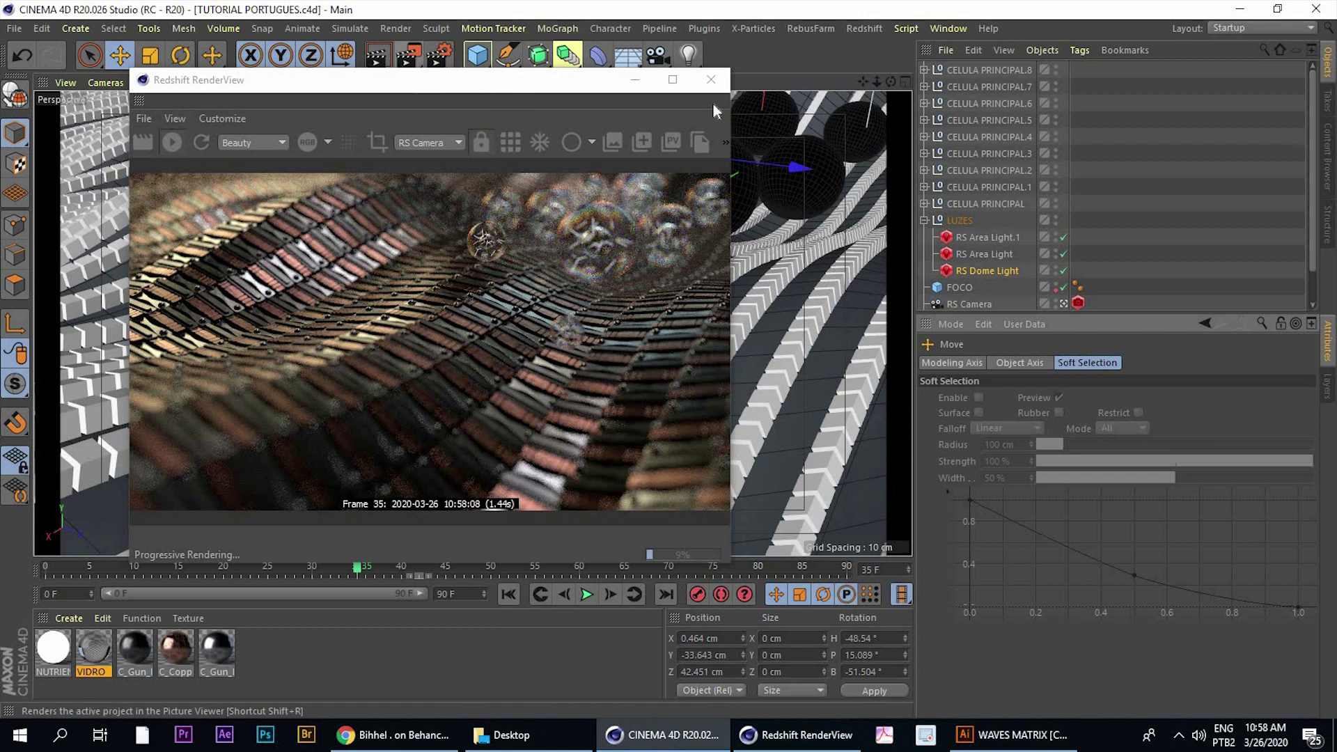
# Group the nine CELULA PRINCIPAL nulls into a null named CELULAS
pyautogui.click(924, 221)
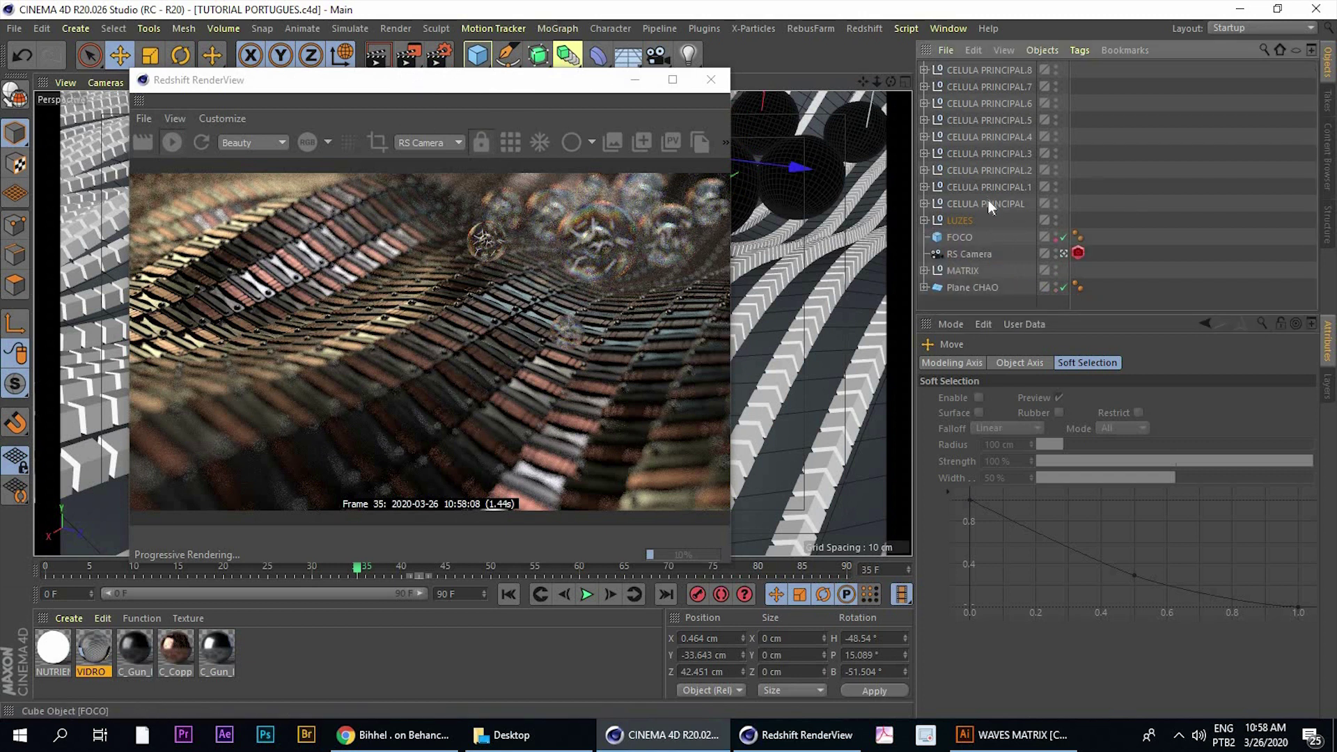
pyautogui.click(986, 202)
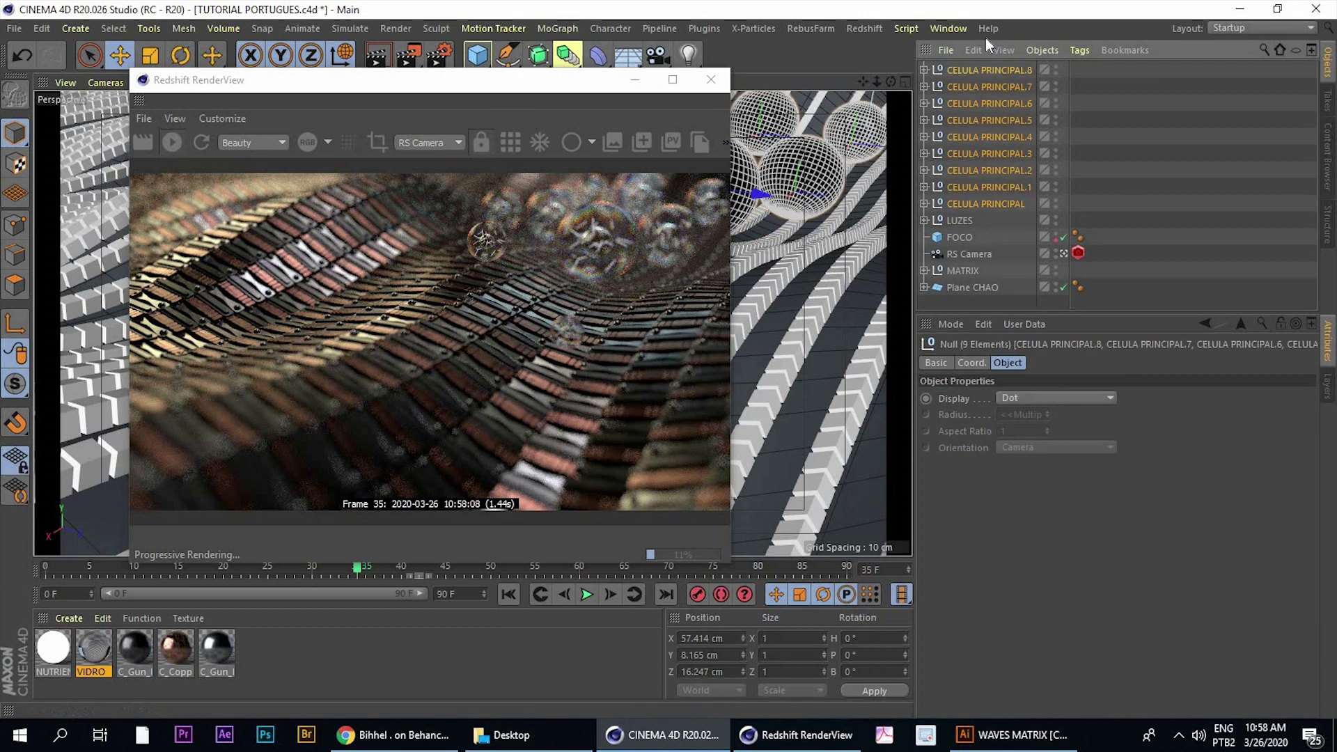
pyautogui.hotkey('alt', 'g')
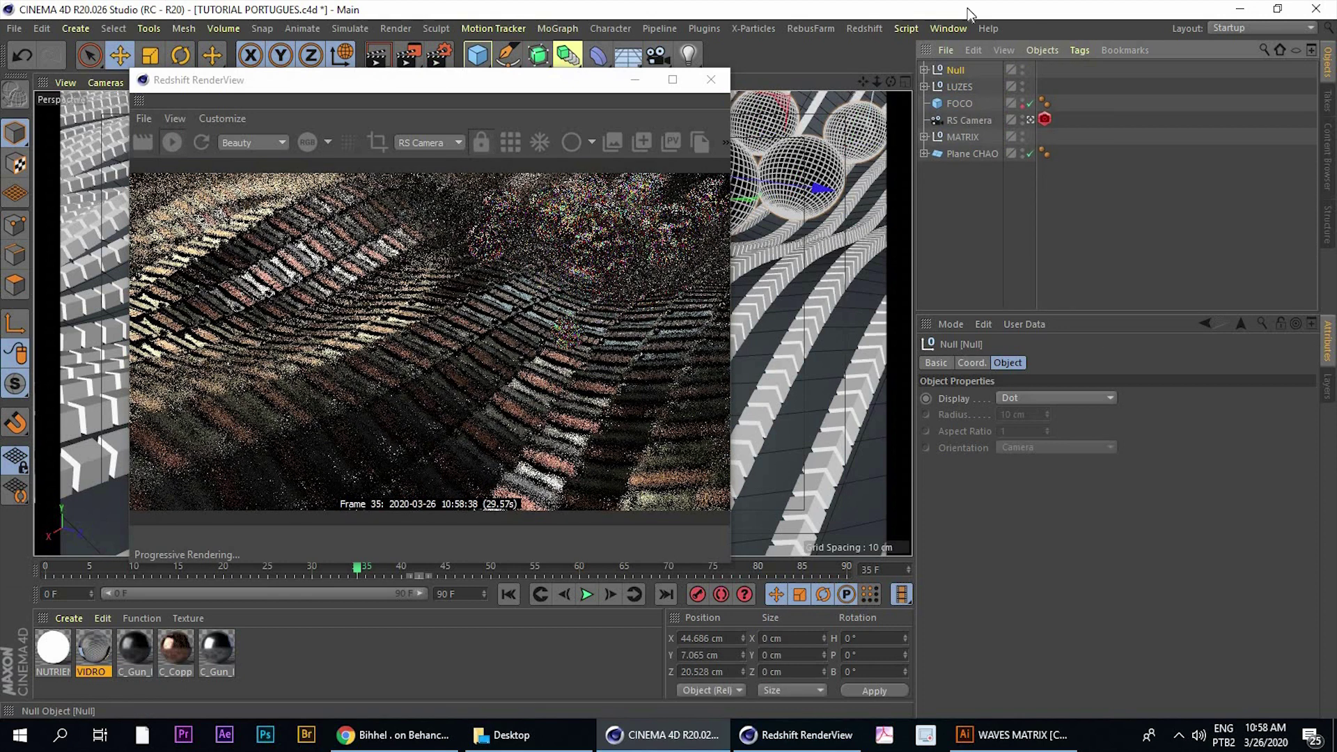
pyautogui.doubleClick(955, 70)
pyautogui.write('CELULAS')
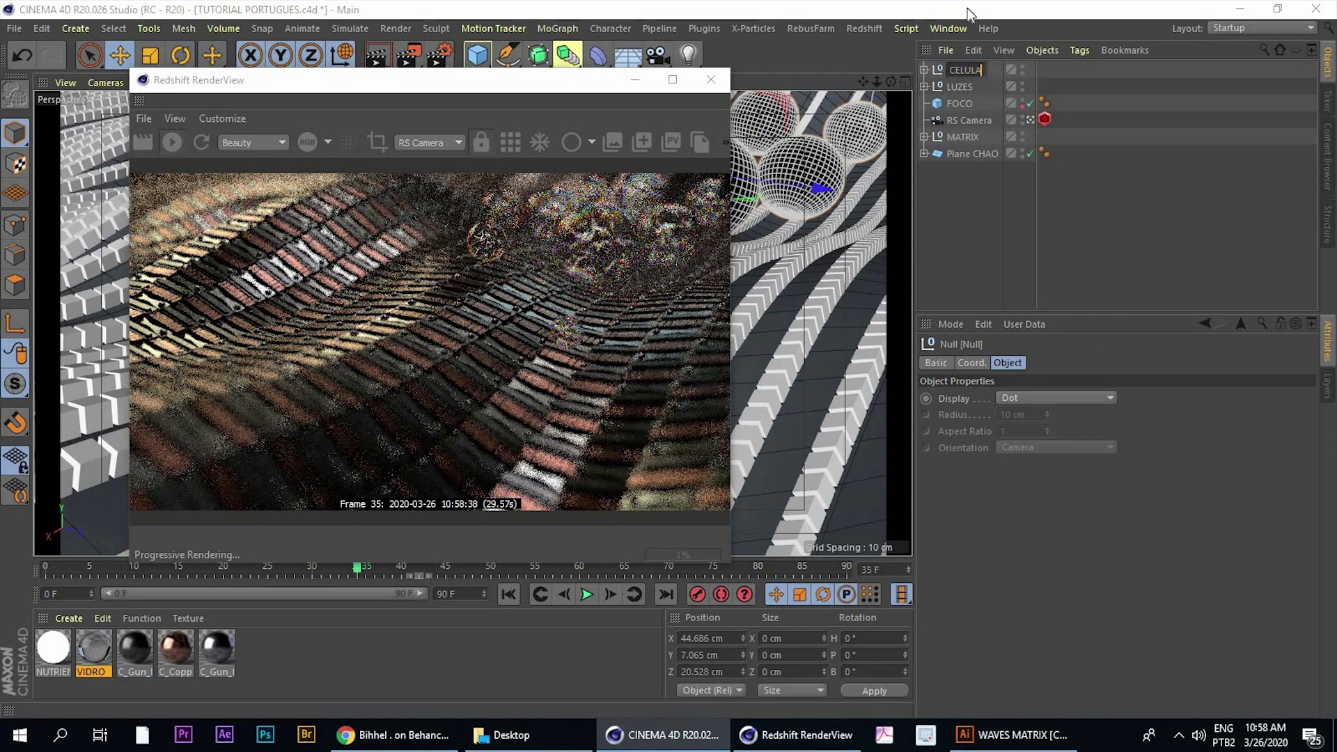
pyautogui.press('Return')
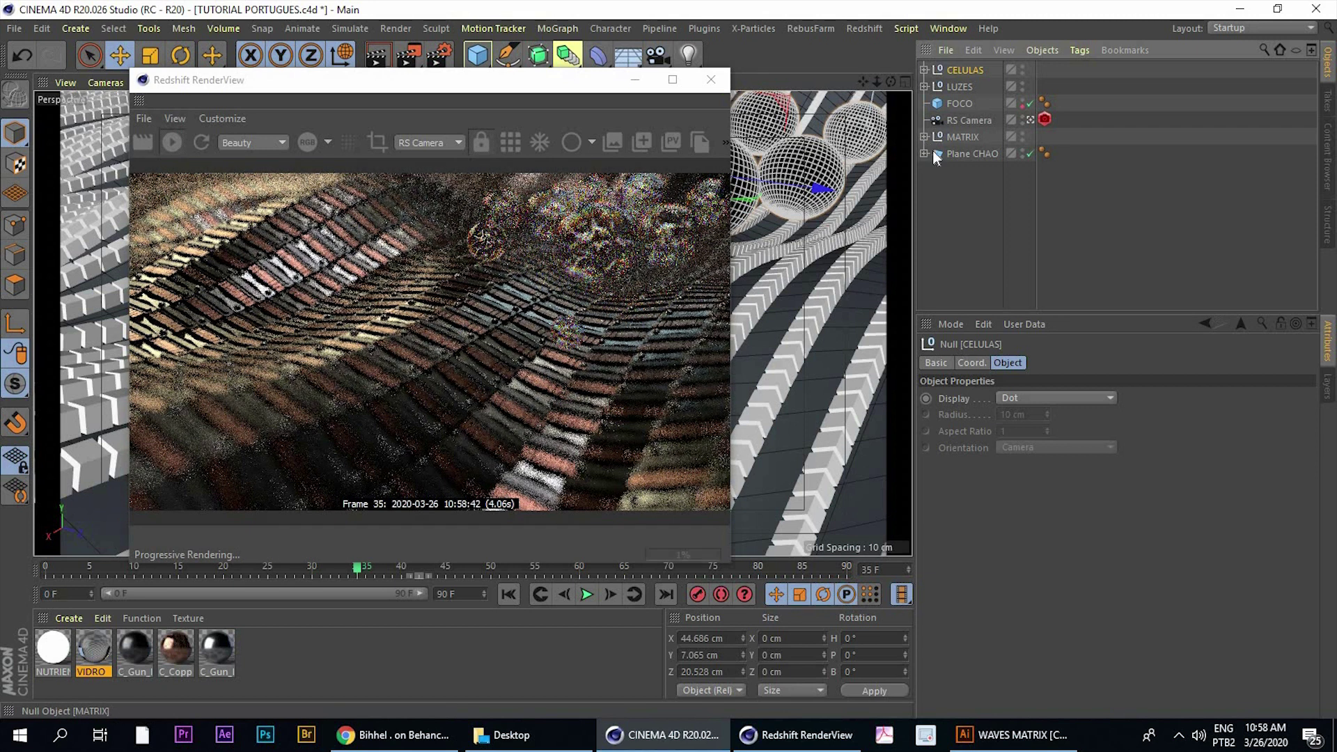
# Expand MATRIX and select Plane EMISSOR (400 × 400 cm, 168 × 56 segments)
pyautogui.click(923, 153)
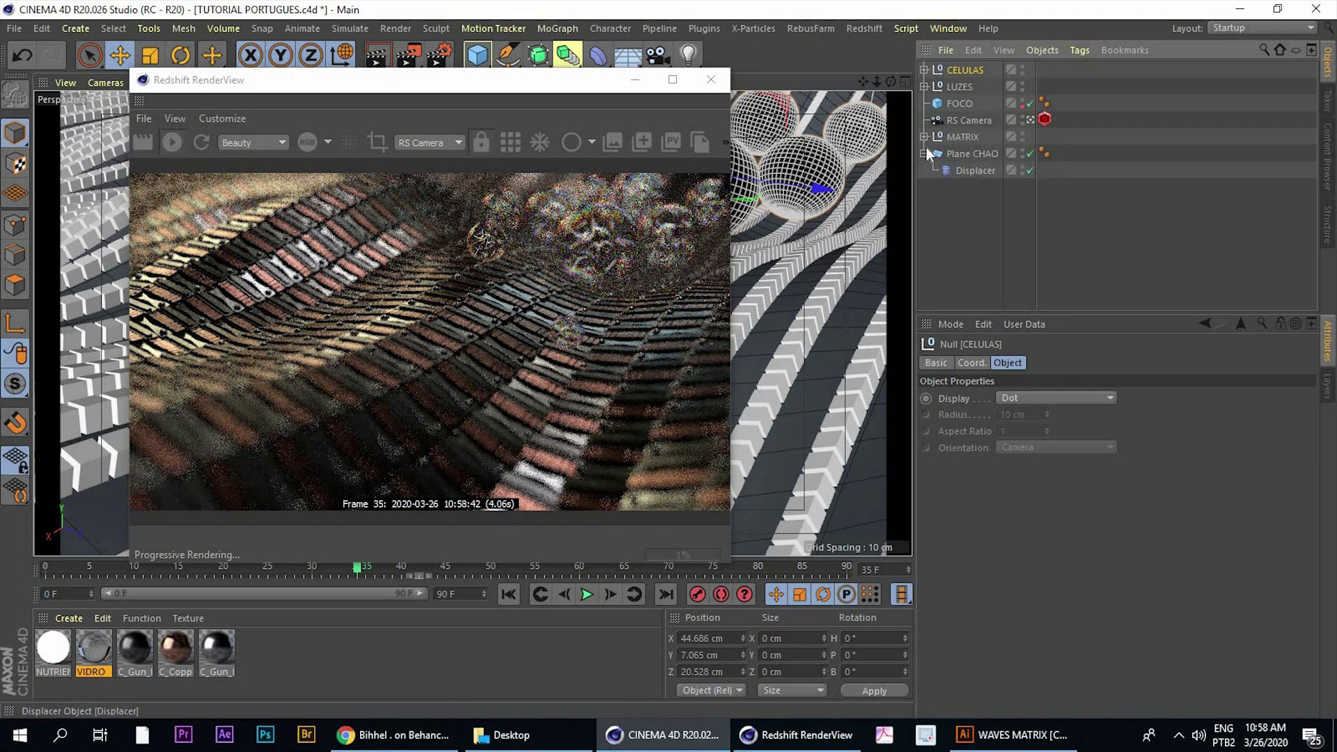
pyautogui.click(924, 153)
pyautogui.click(923, 136)
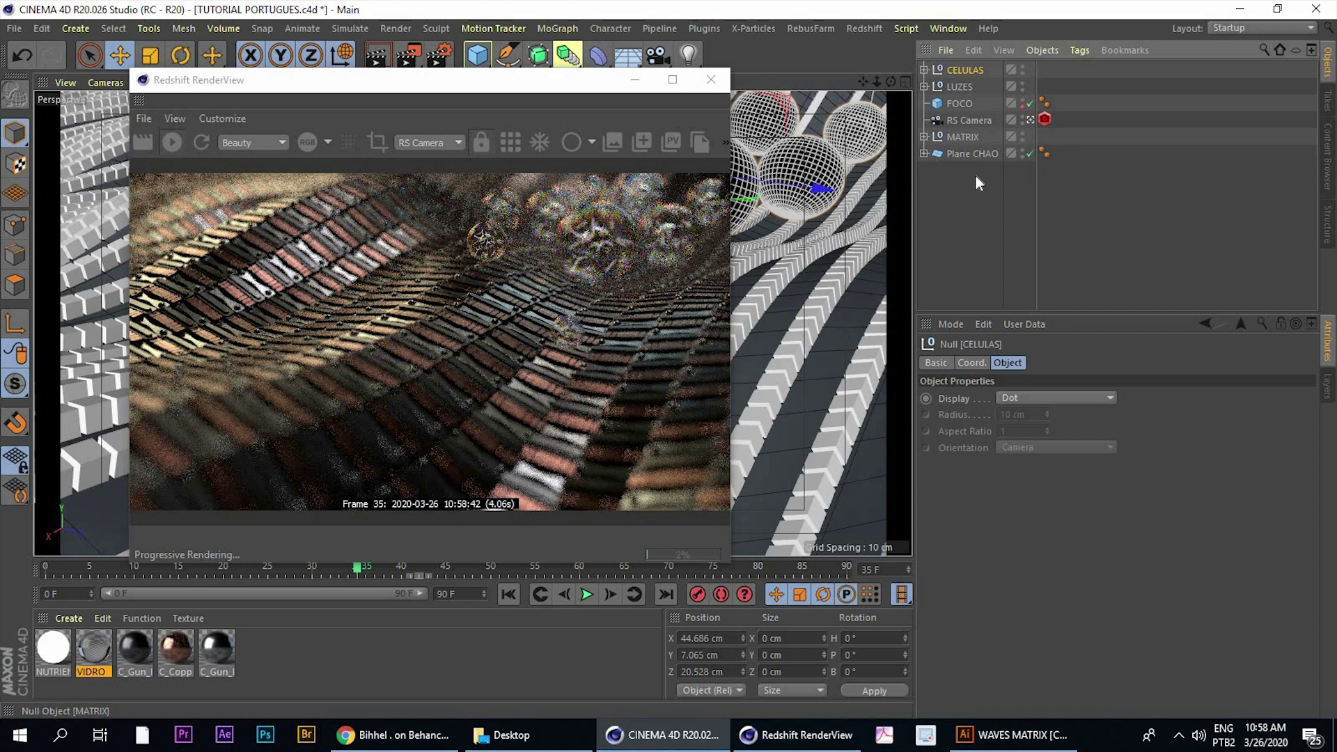
pyautogui.click(984, 187)
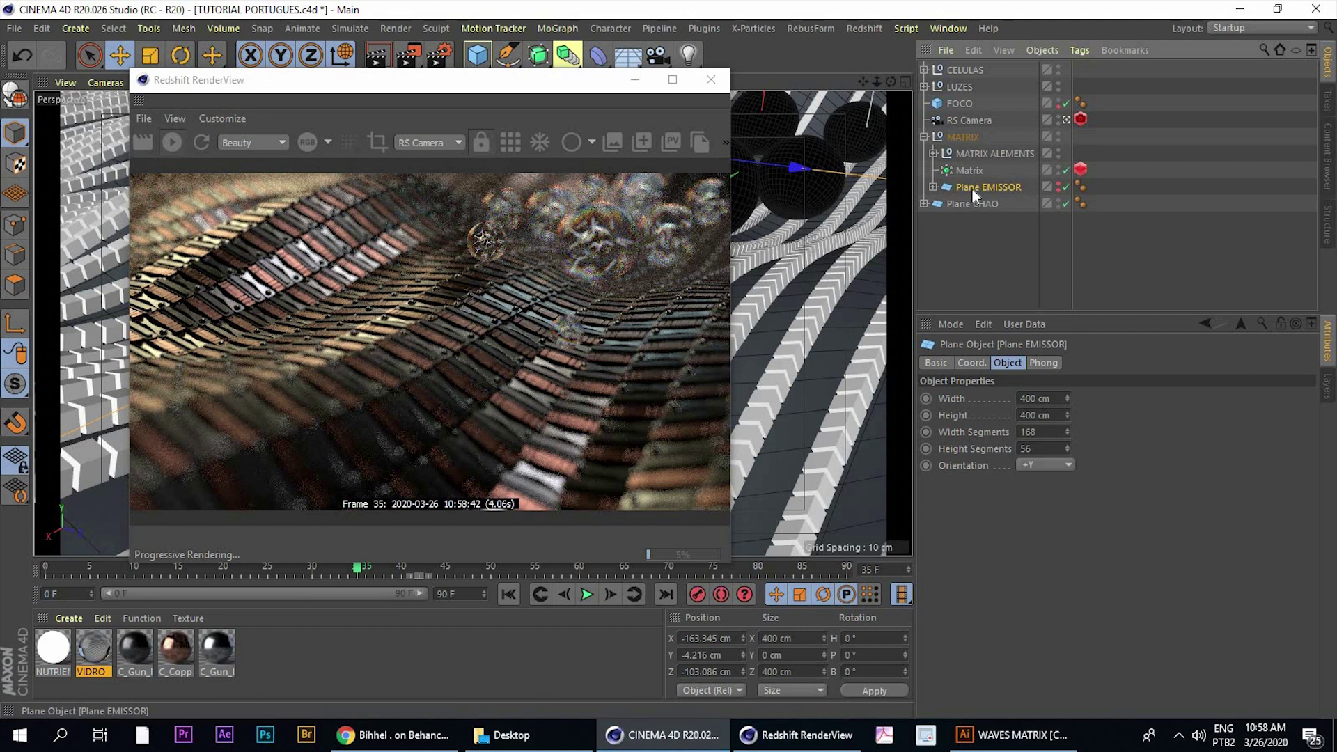
# Copy Plane EMISSOR to the root level and rename it Plane SPLINES
pyautogui.keyDown('ctrl'); pyautogui.moveTo(971, 206); pyautogui.dragTo(969, 223); pyautogui.keyUp('ctrl')
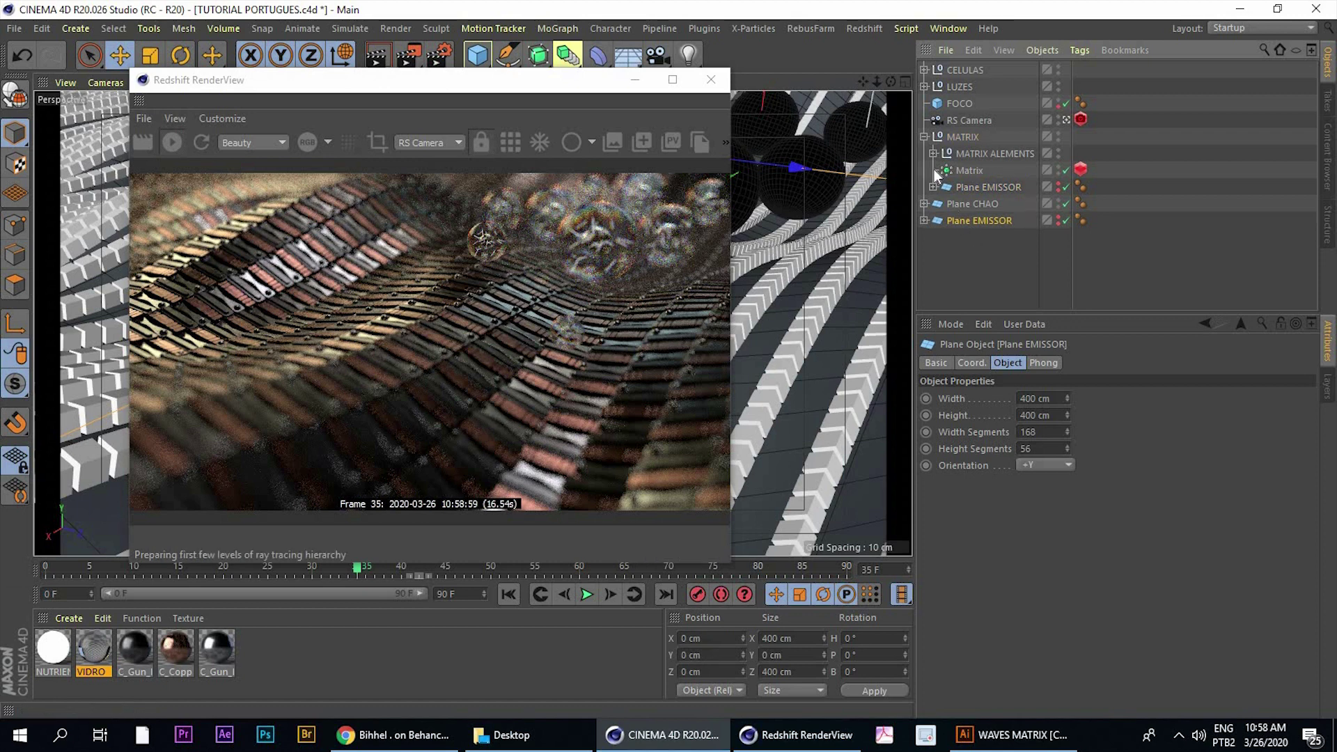
pyautogui.click(924, 136)
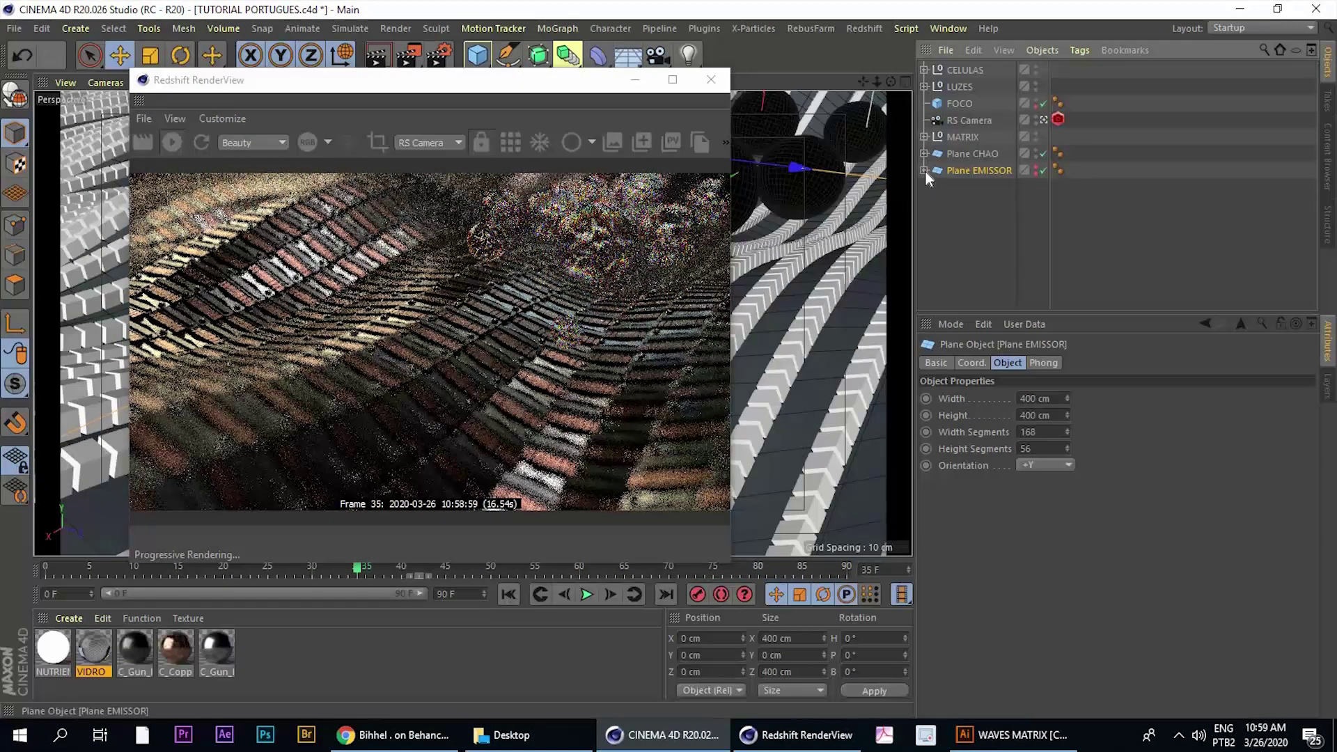
pyautogui.click(924, 170)
pyautogui.doubleClick(970, 170)
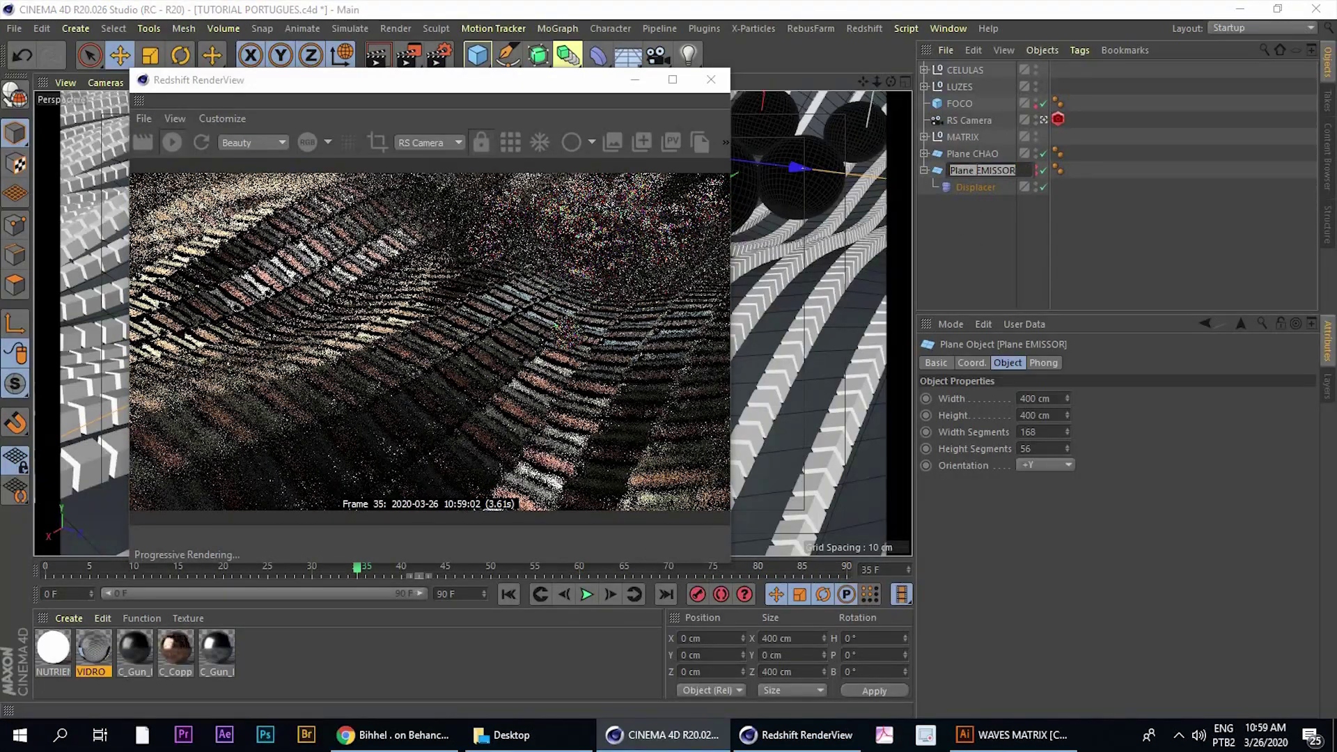
pyautogui.hotkey('shift', 'End')
pyautogui.press('Delete')
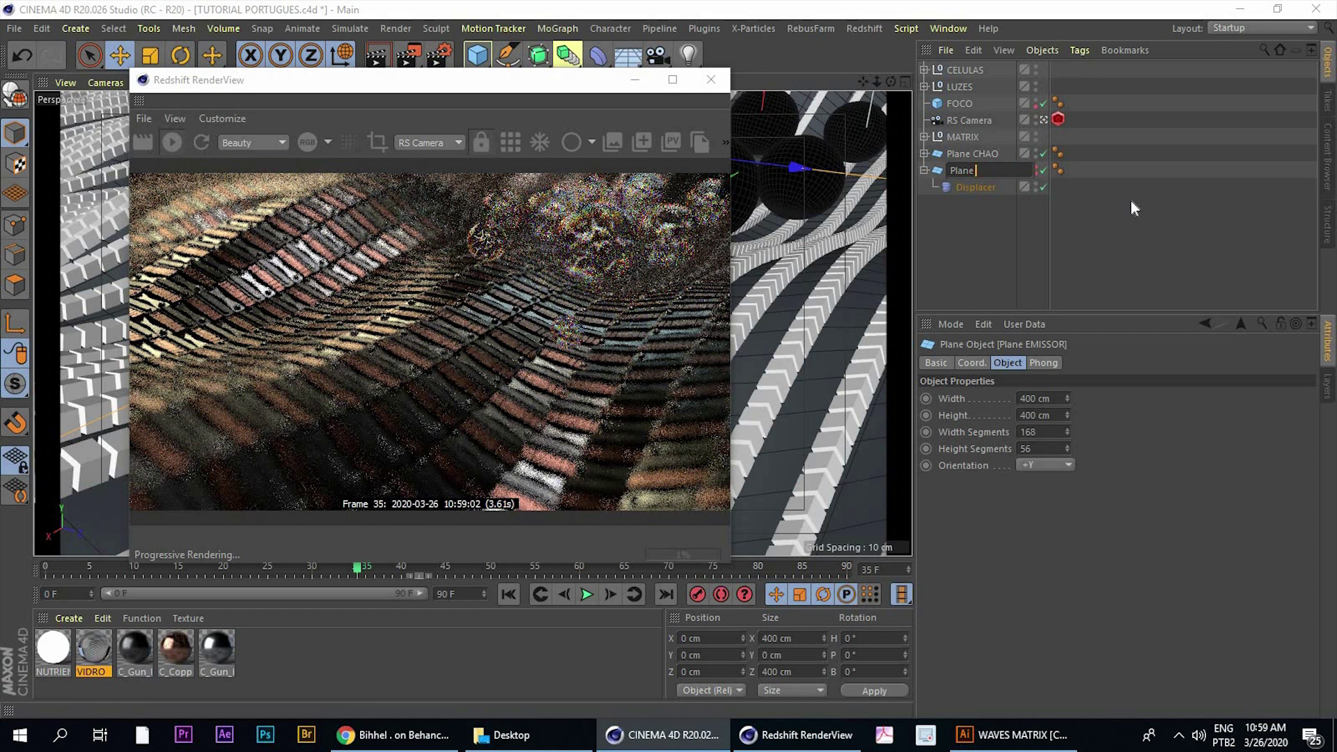
pyautogui.write('S')
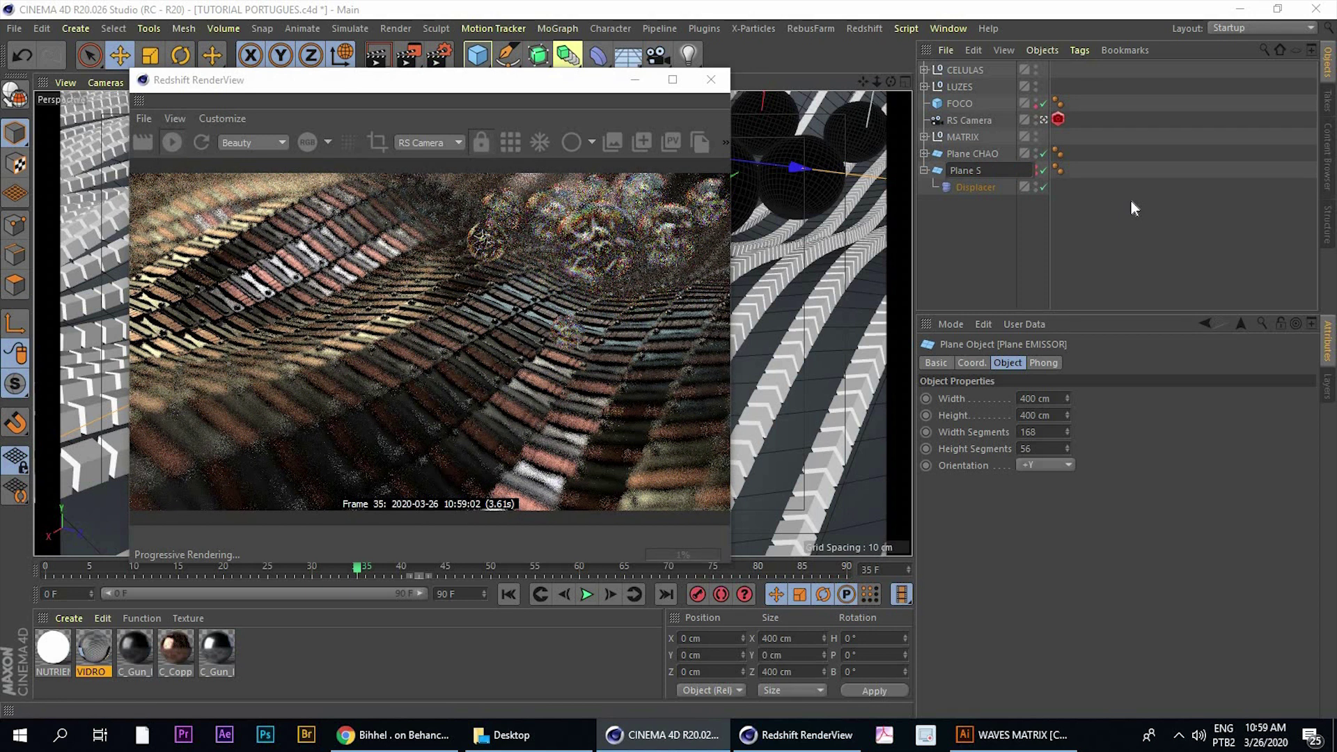
pyautogui.write('PLINES')
pyautogui.press('Return')
# Check the Behance reference, then inspect Plane SPLINES' Displacer (100% strength, 25 cm height)
pyautogui.click(416, 721)
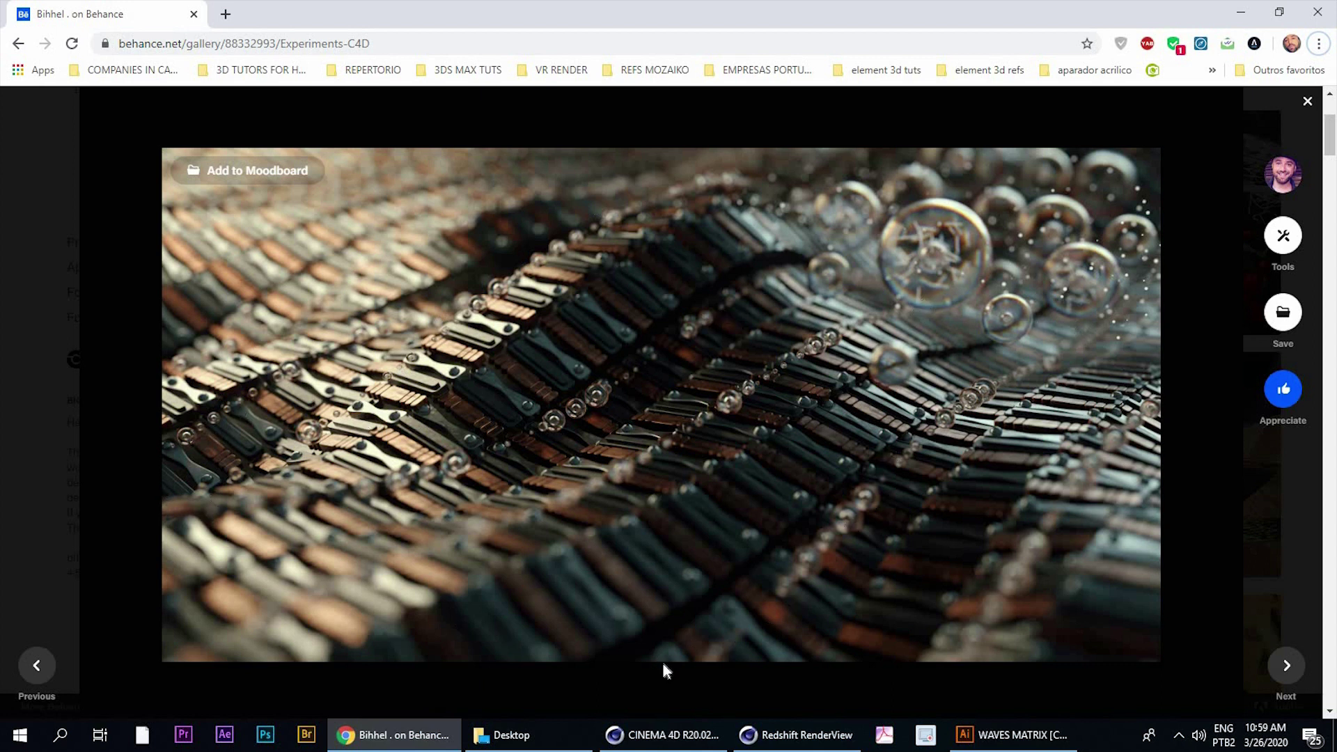
pyautogui.click(387, 736)
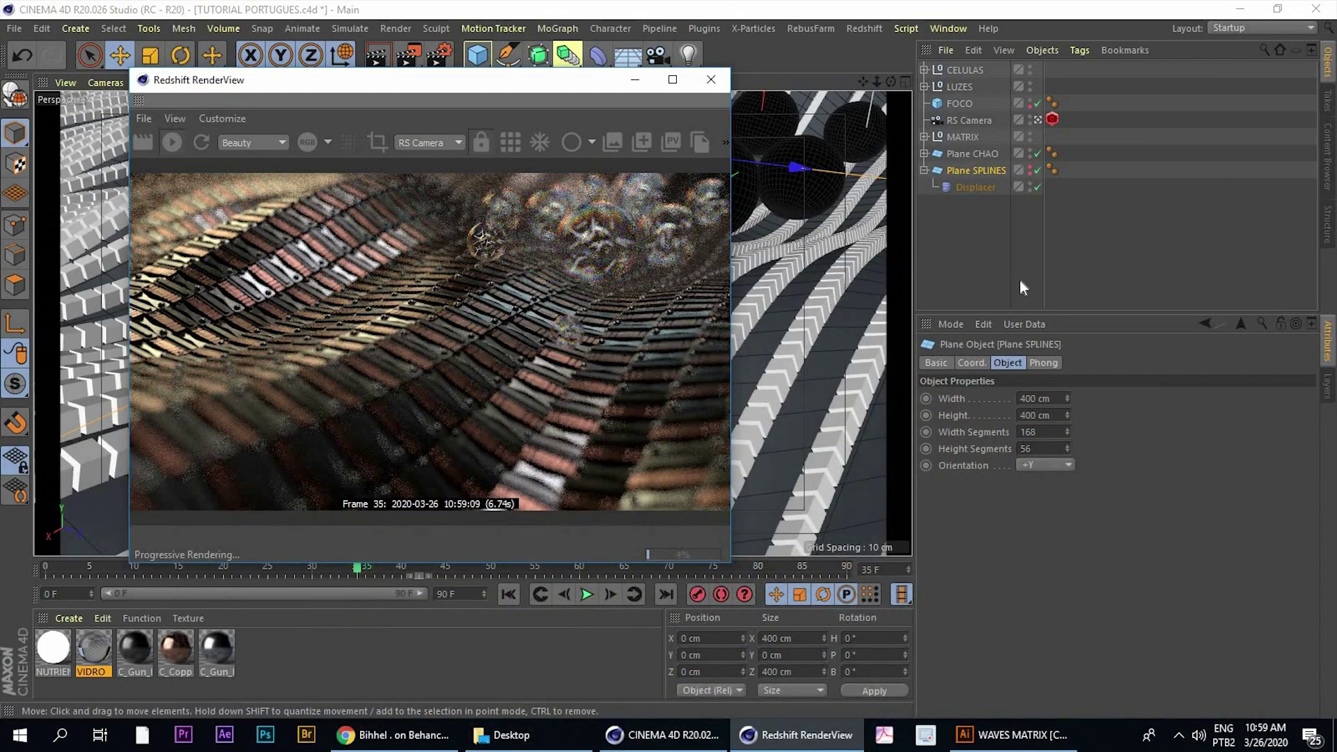
pyautogui.click(923, 171)
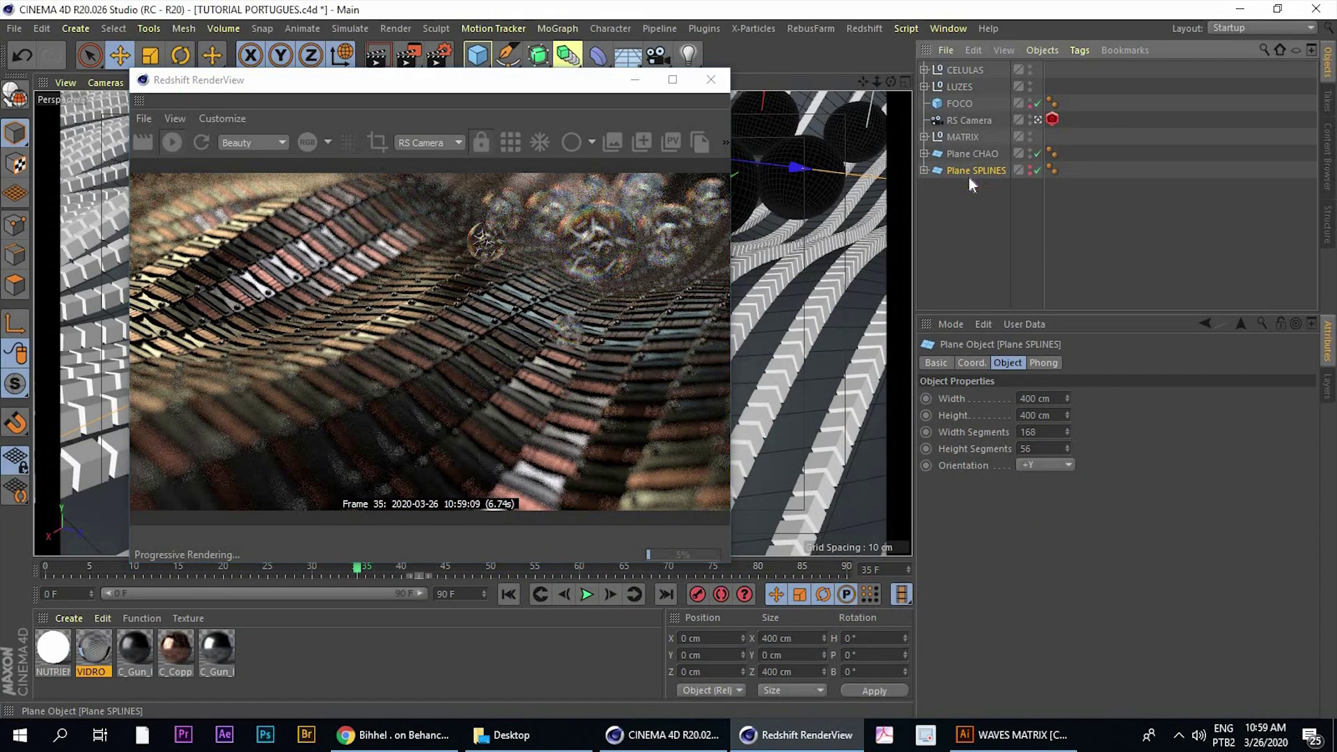
pyautogui.click(923, 171)
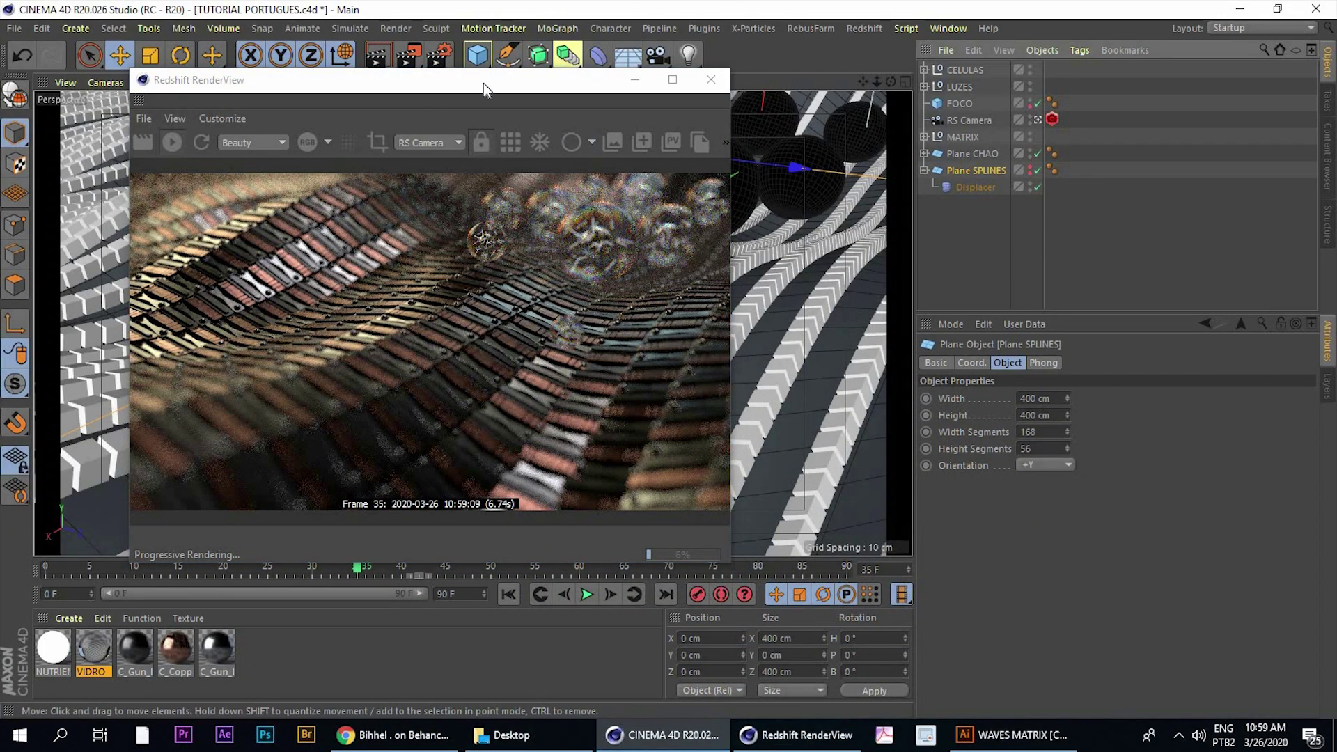
pyautogui.moveTo(483, 83); pyautogui.dragTo(423, 94)
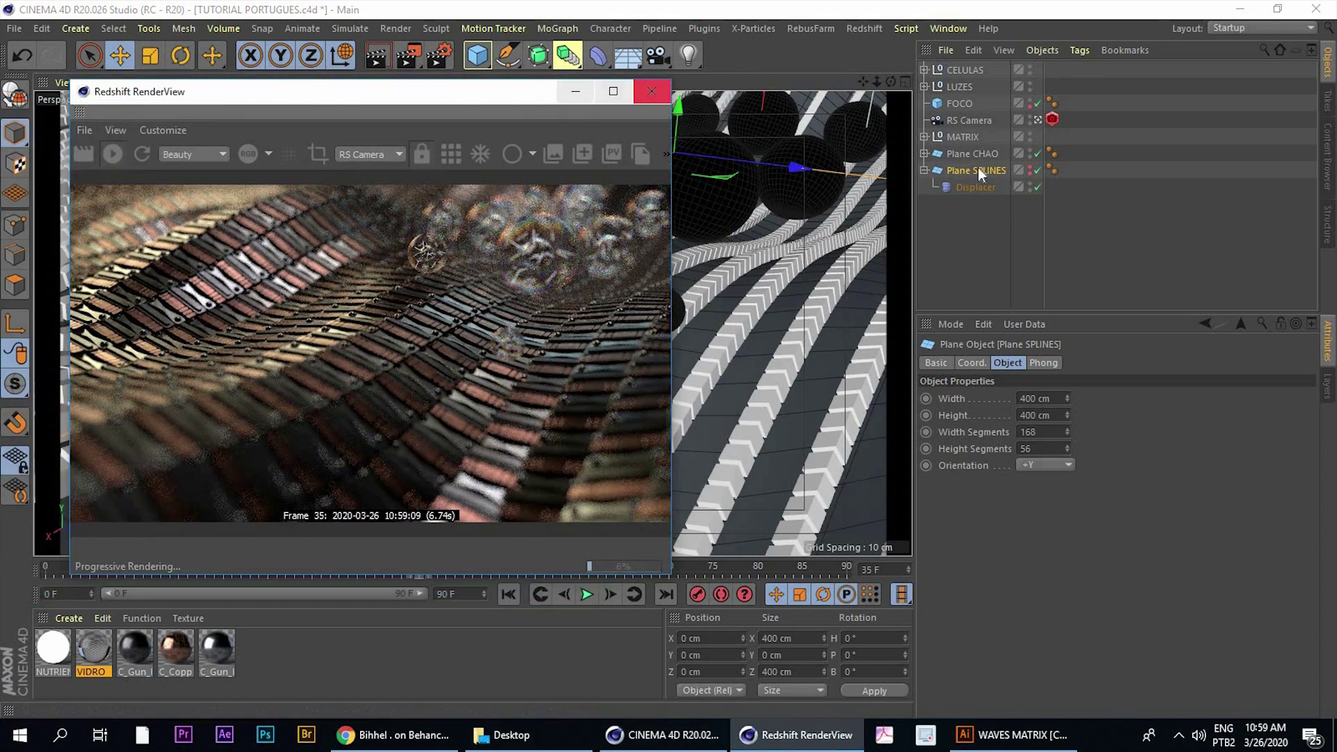
pyautogui.click(971, 187)
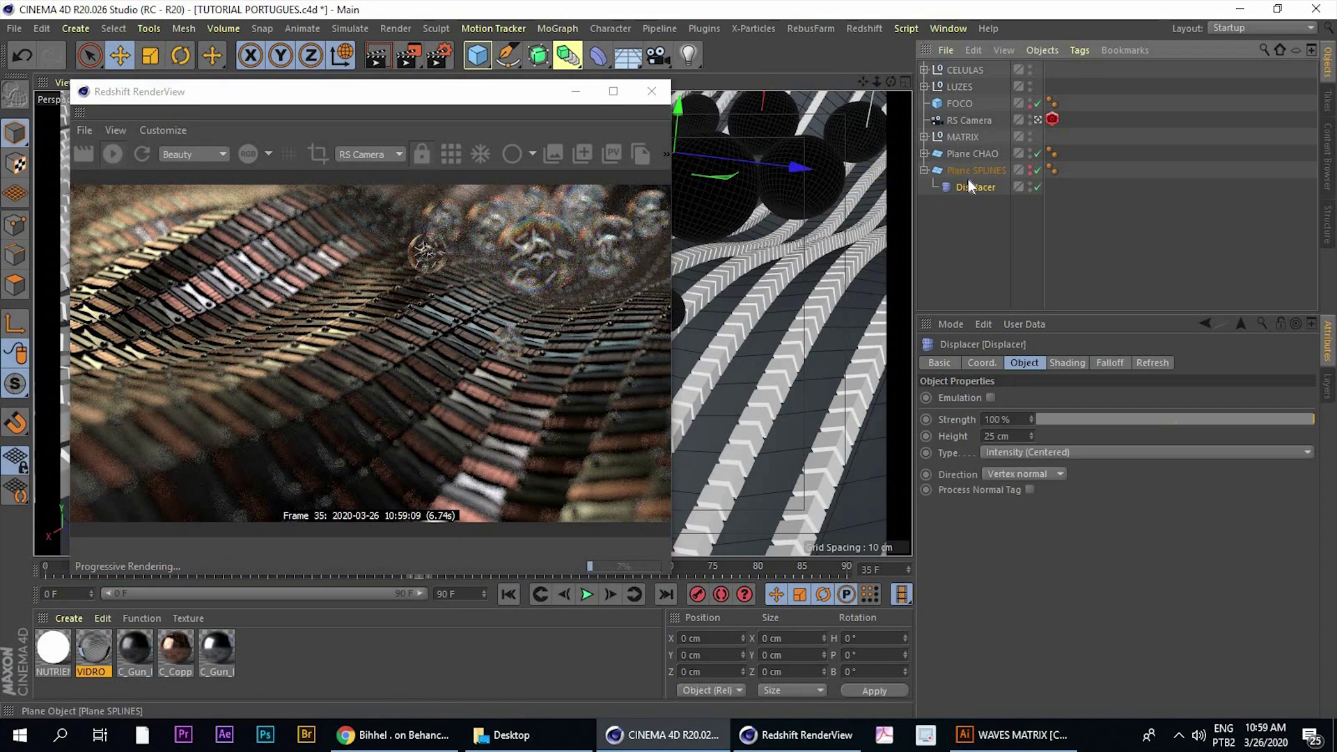
pyautogui.click(970, 175)
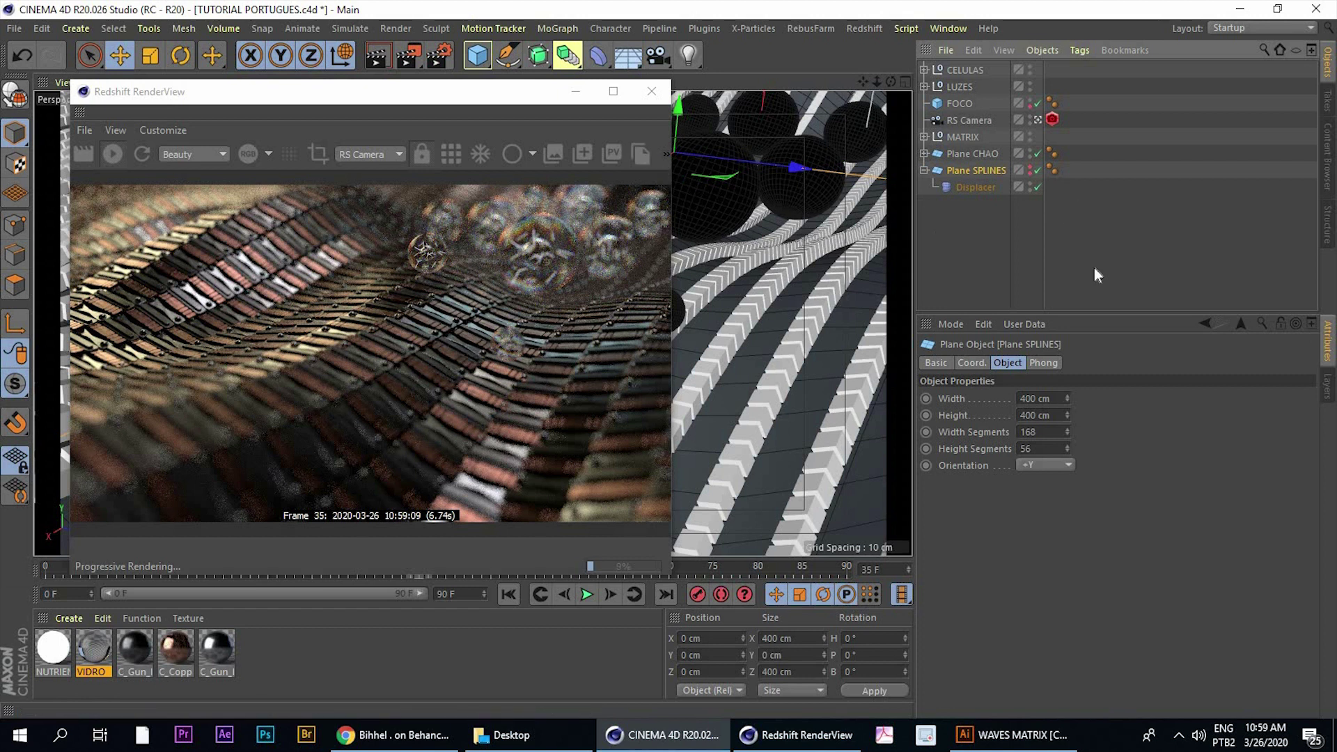
# Merge Plane SPLINES and its Displacer into one mesh with Connect Objects + Delete
pyautogui.keyDown('ctrl'); pyautogui.click(967, 185); pyautogui.keyUp('ctrl')
pyautogui.rightClick(971, 174)
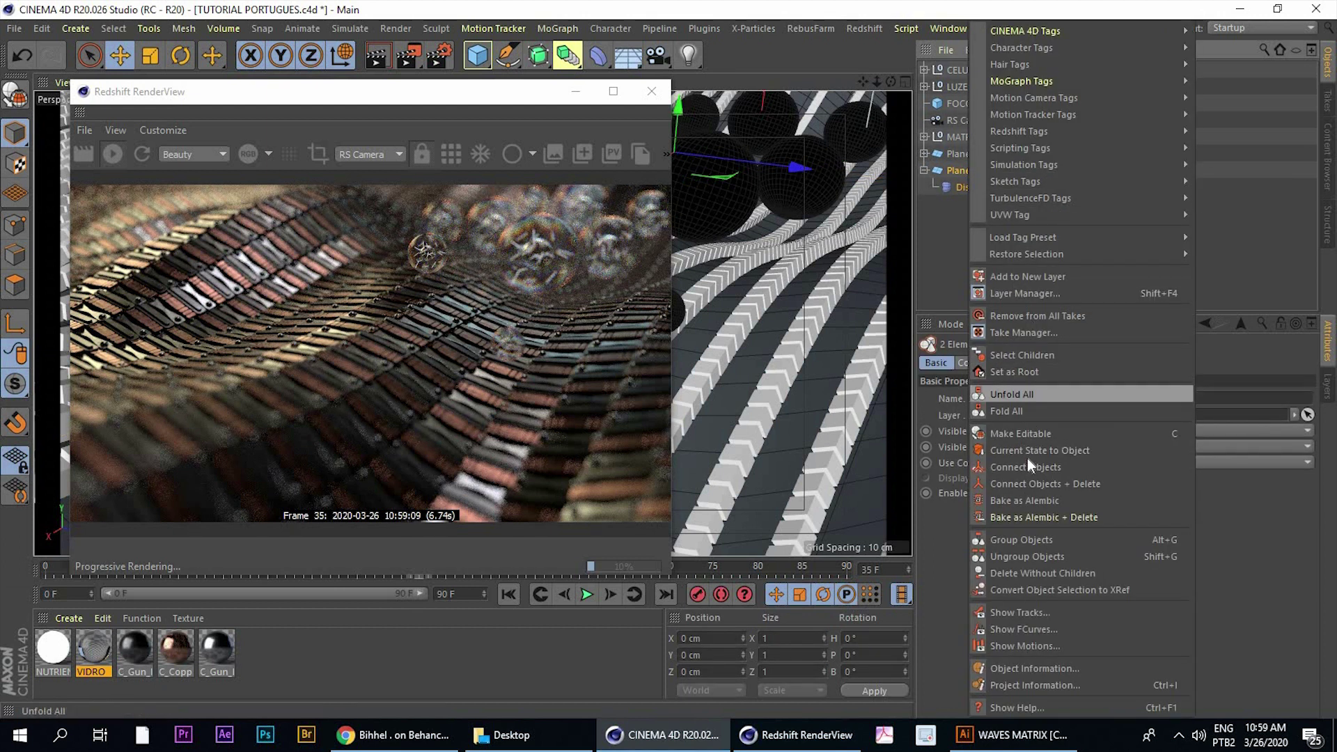
pyautogui.click(968, 194)
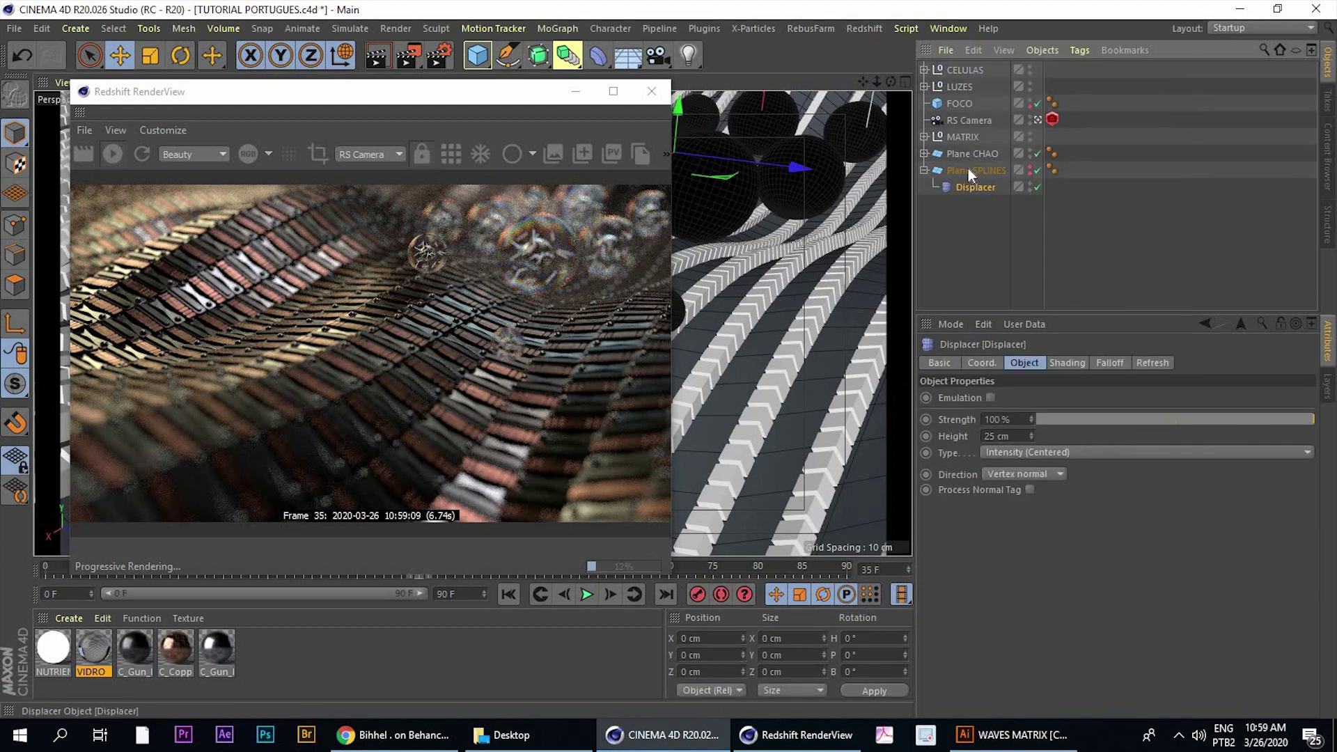
pyautogui.keyDown('ctrl'); pyautogui.click(970, 170); pyautogui.keyUp('ctrl')
pyautogui.rightClick(971, 169)
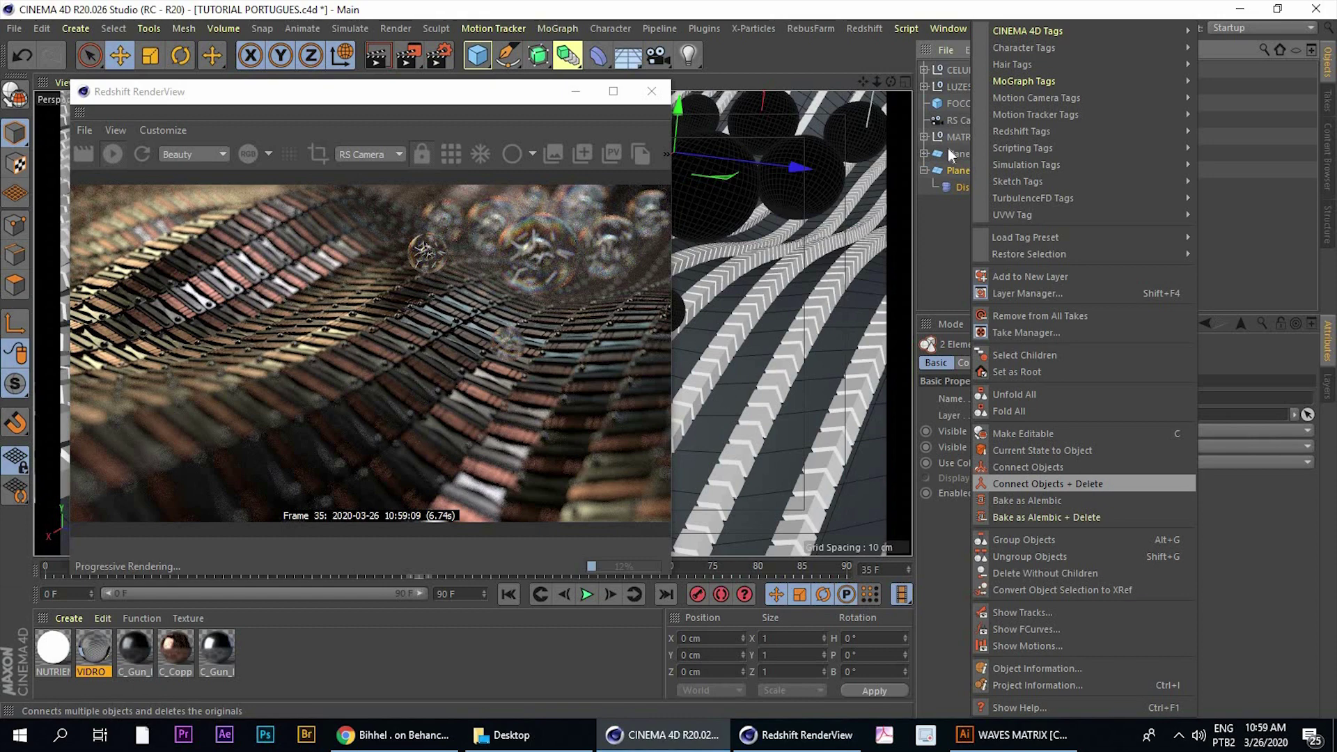
pyautogui.click(1085, 483)
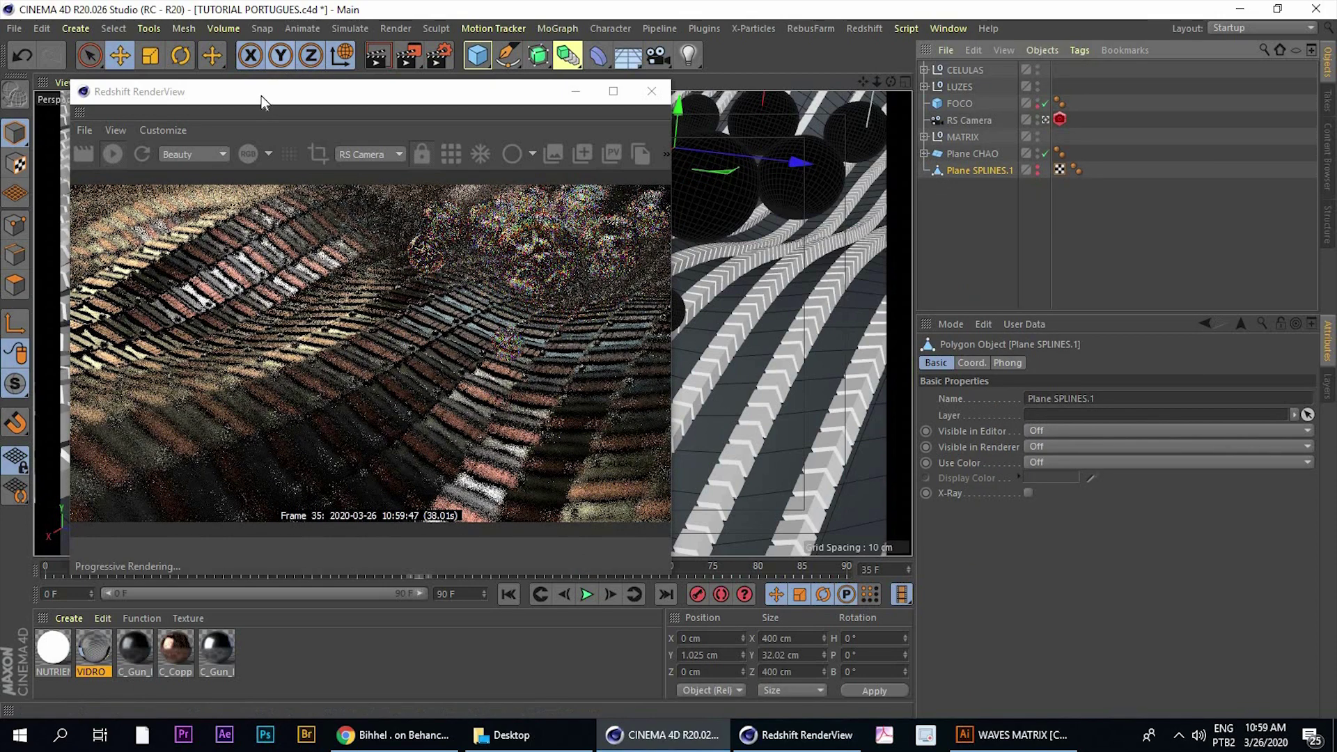
# Move the render preview off the viewport, undoing an accidental raise of the merged plane
pyautogui.moveTo(264, 97); pyautogui.dragTo(211, 247)
pyautogui.moveTo(349, 243); pyautogui.dragTo(1126, 144)
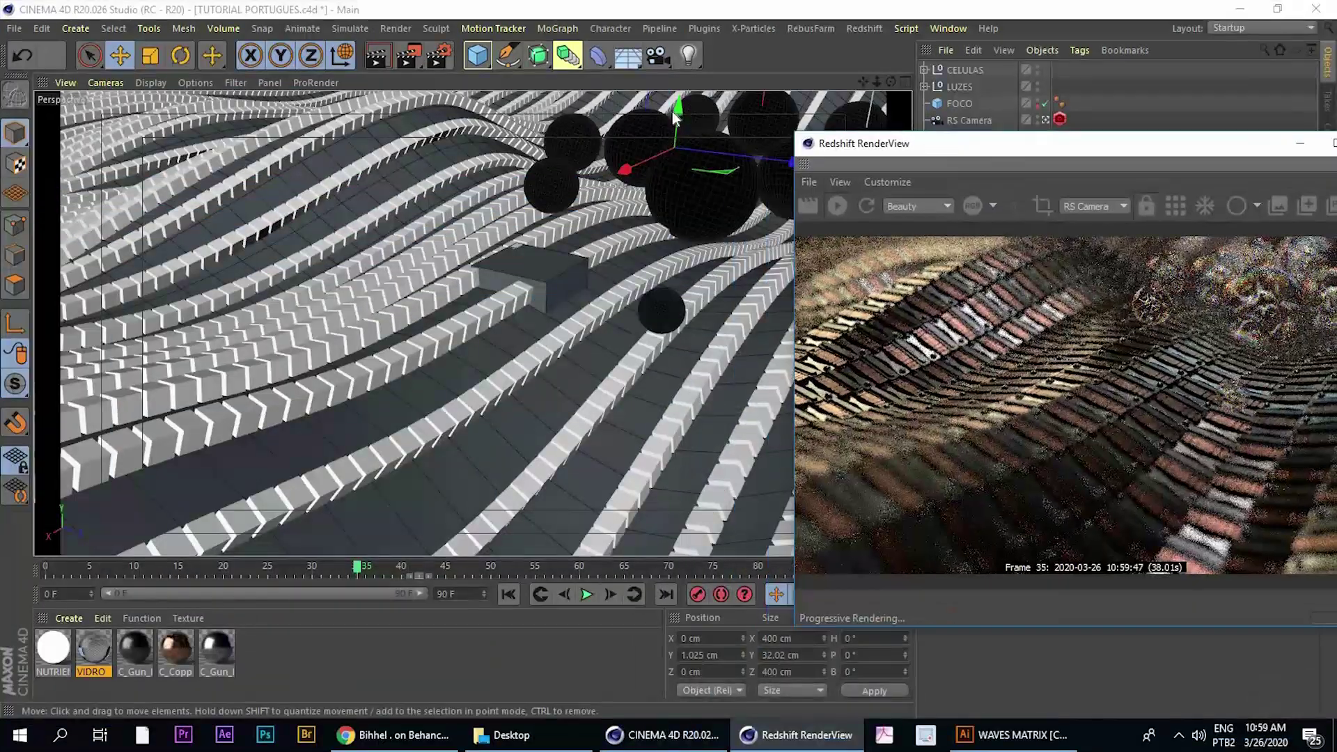
pyautogui.moveTo(676, 101); pyautogui.dragTo(680, 91)
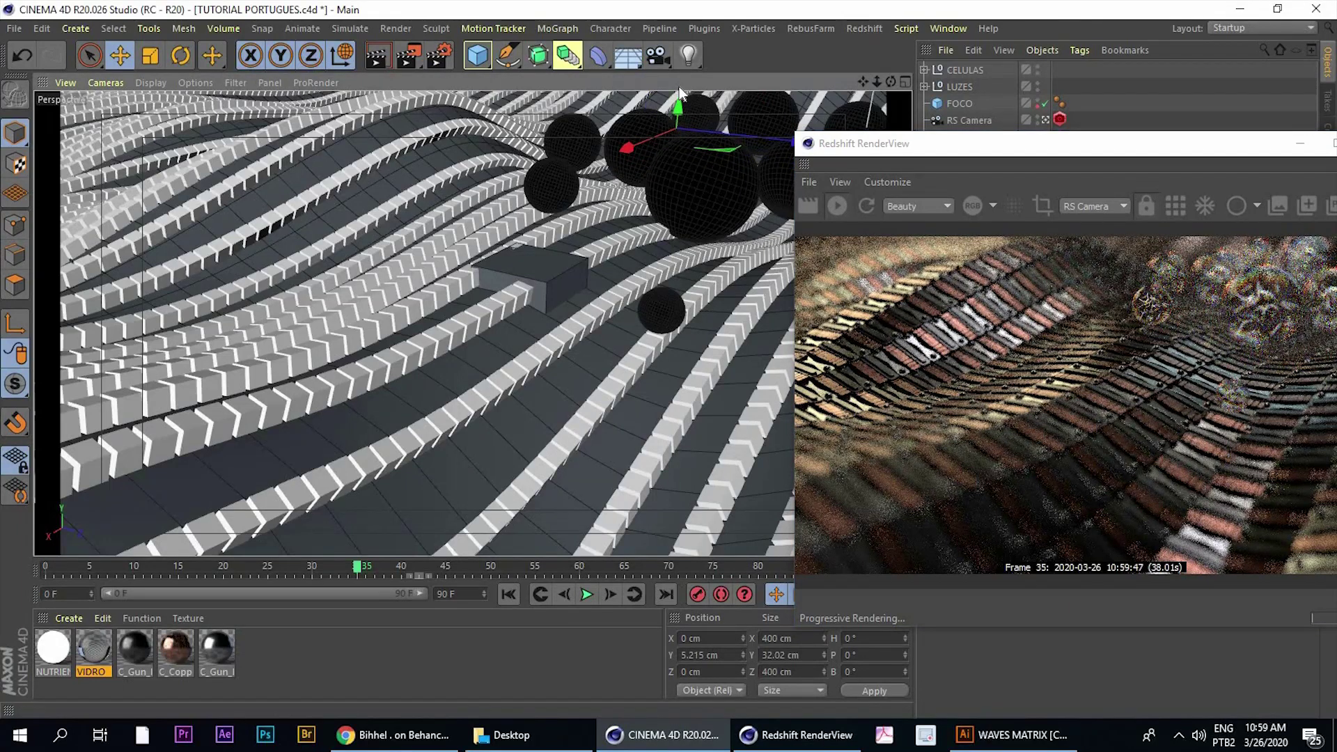
pyautogui.hotkey('ctrl', 'z')
pyautogui.moveTo(867, 137); pyautogui.dragTo(805, 231)
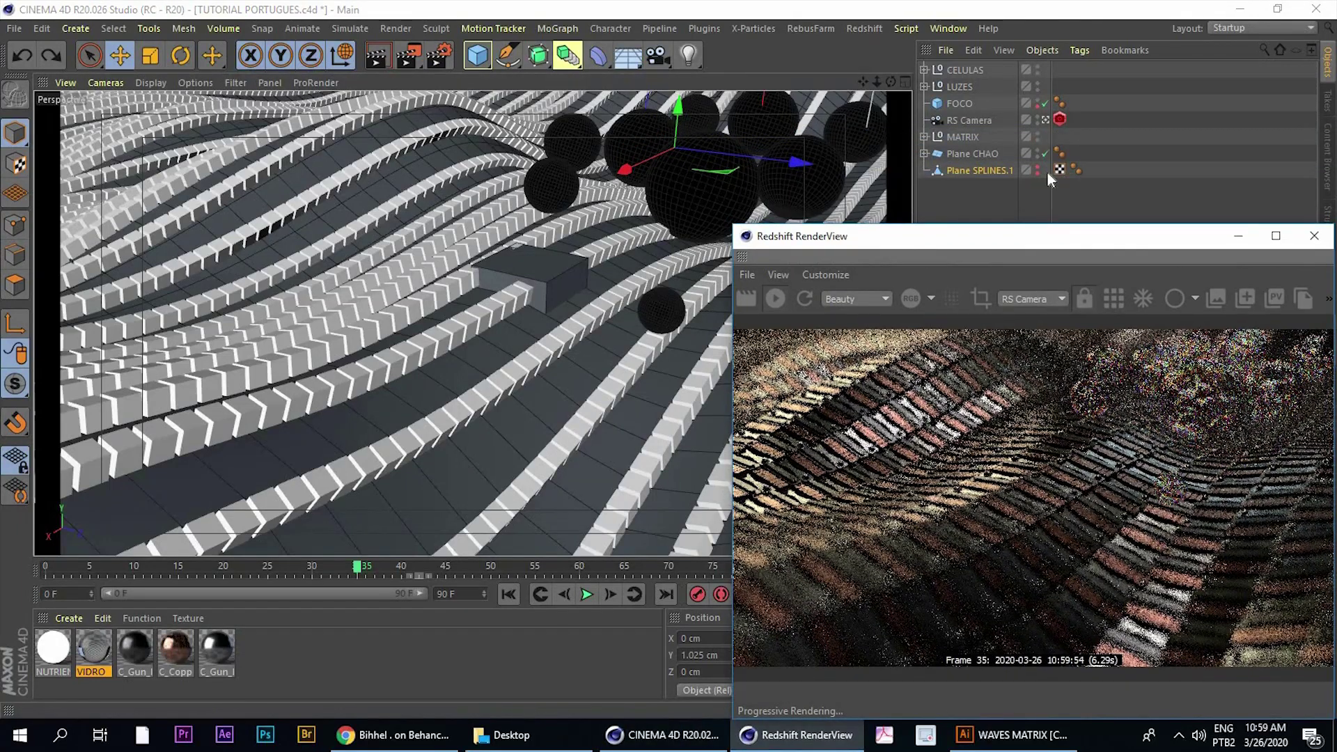
# Make Plane SPLINES.1 visible in the editor, lift it slightly, and close the render preview
pyautogui.click(1037, 173)
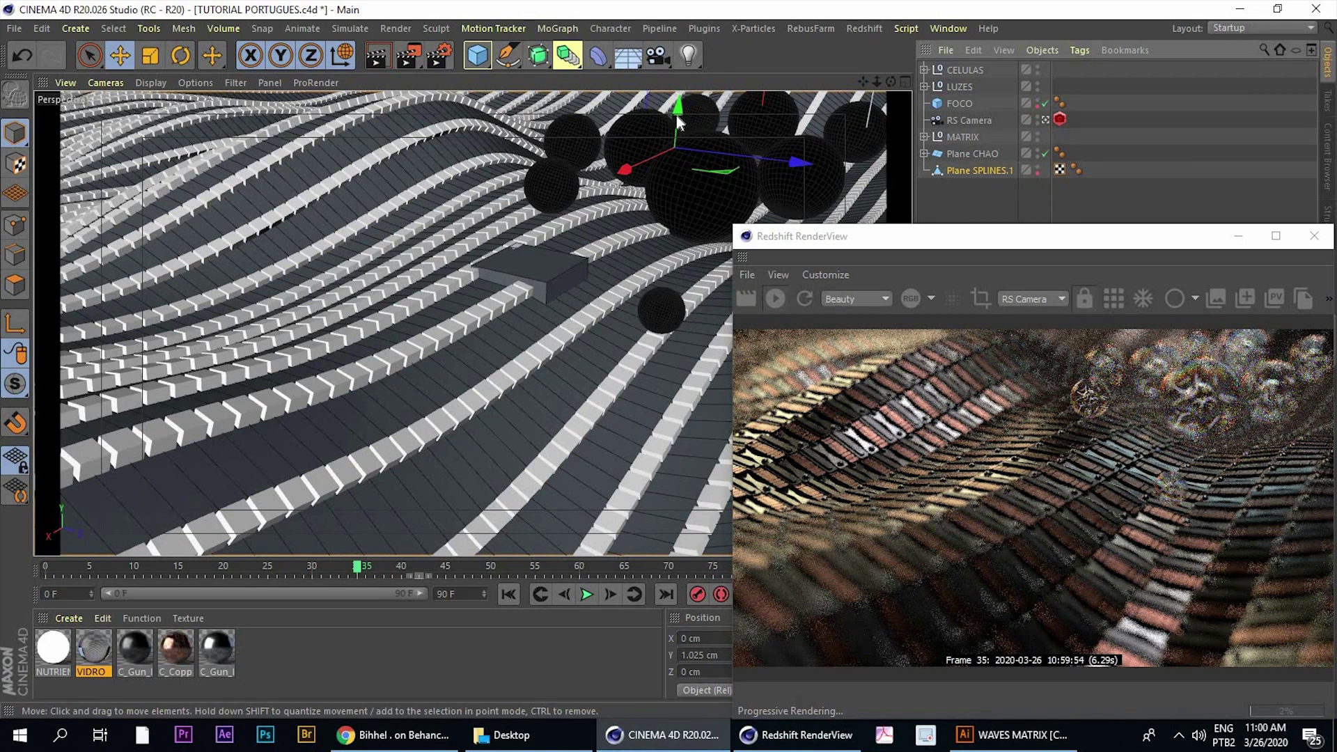
pyautogui.moveTo(677, 113); pyautogui.dragTo(676, 96)
pyautogui.moveTo(1297, 237); pyautogui.dragTo(761, 179)
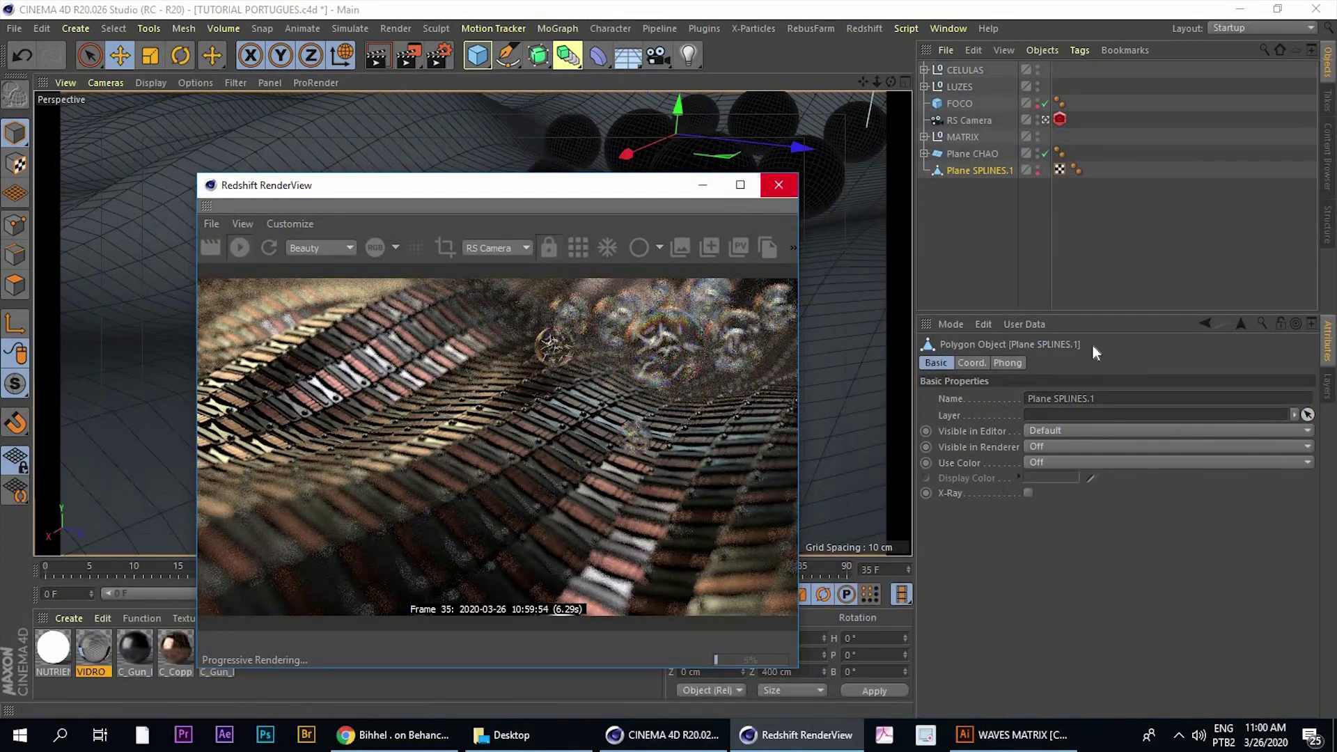
pyautogui.click(778, 185)
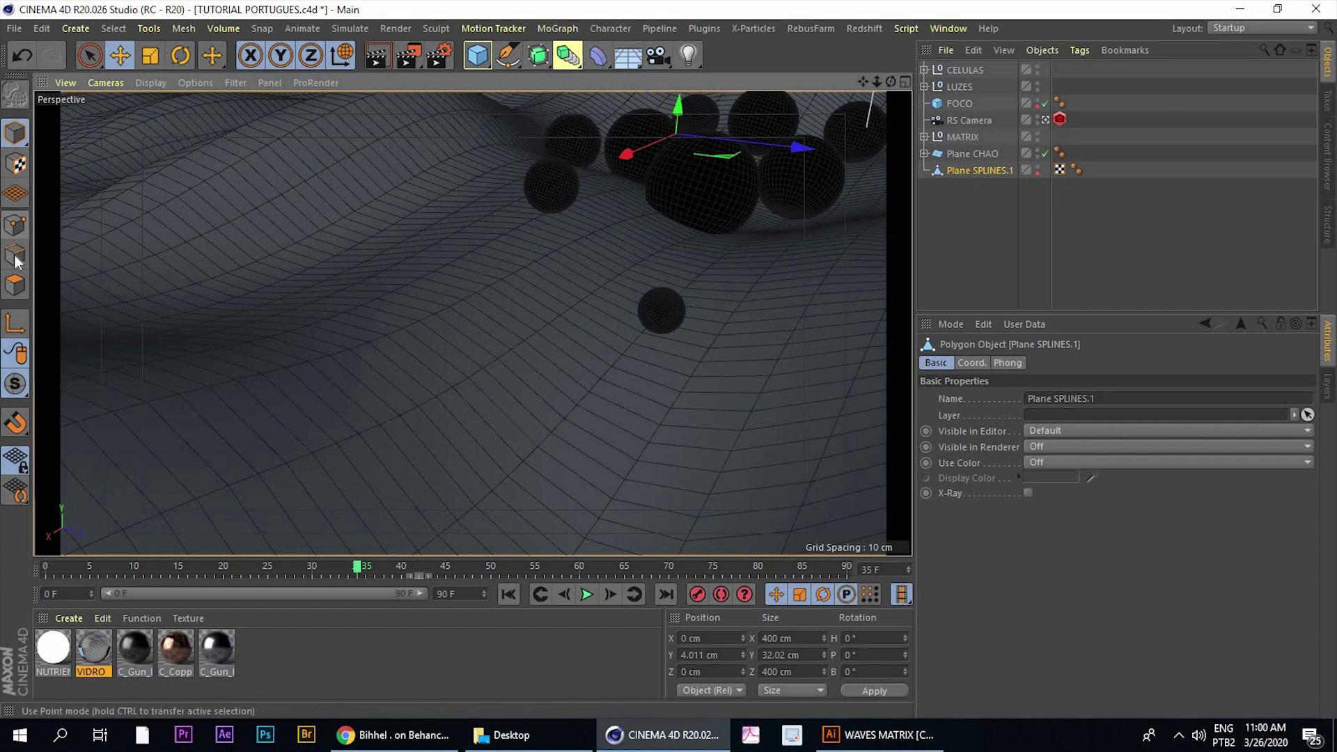
# After checking the Behance reference, pick an edge on the wavy plane and switch to Loop Selection
pyautogui.click(393, 735)
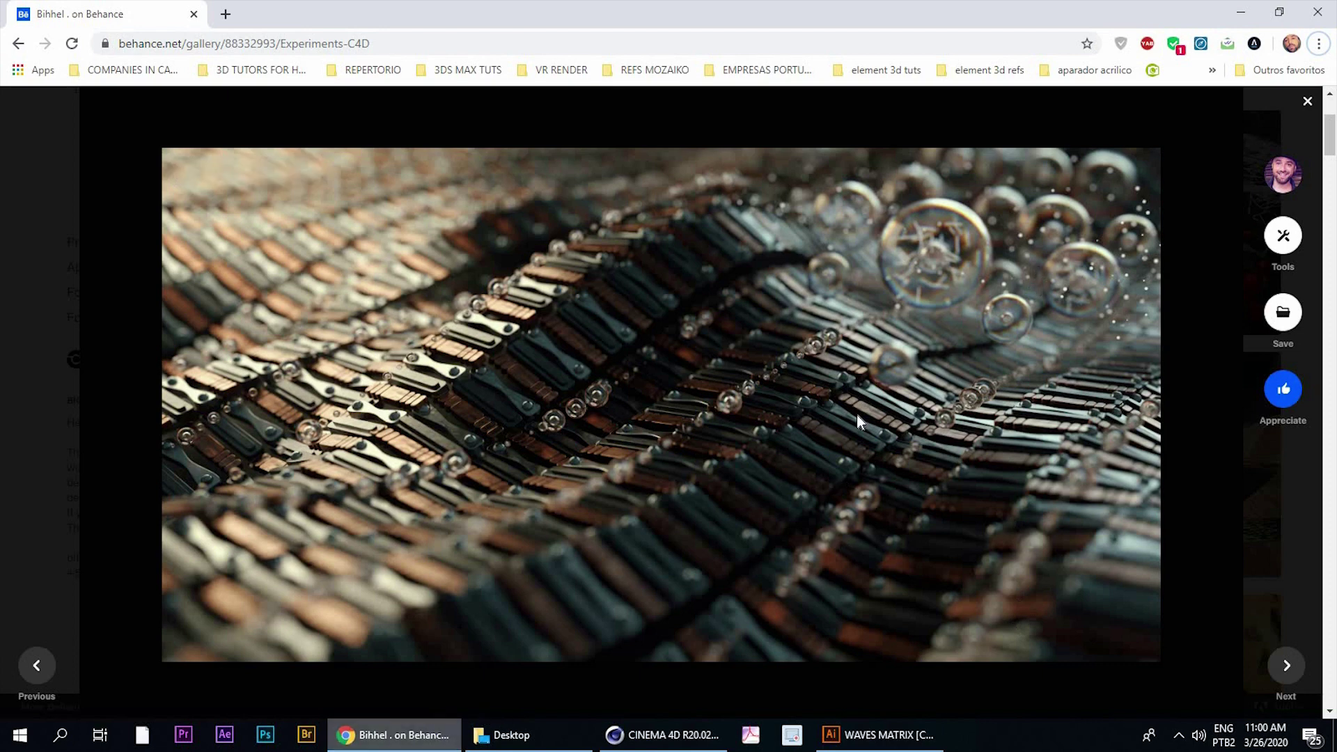
pyautogui.hotkey('alt', 'Tab')
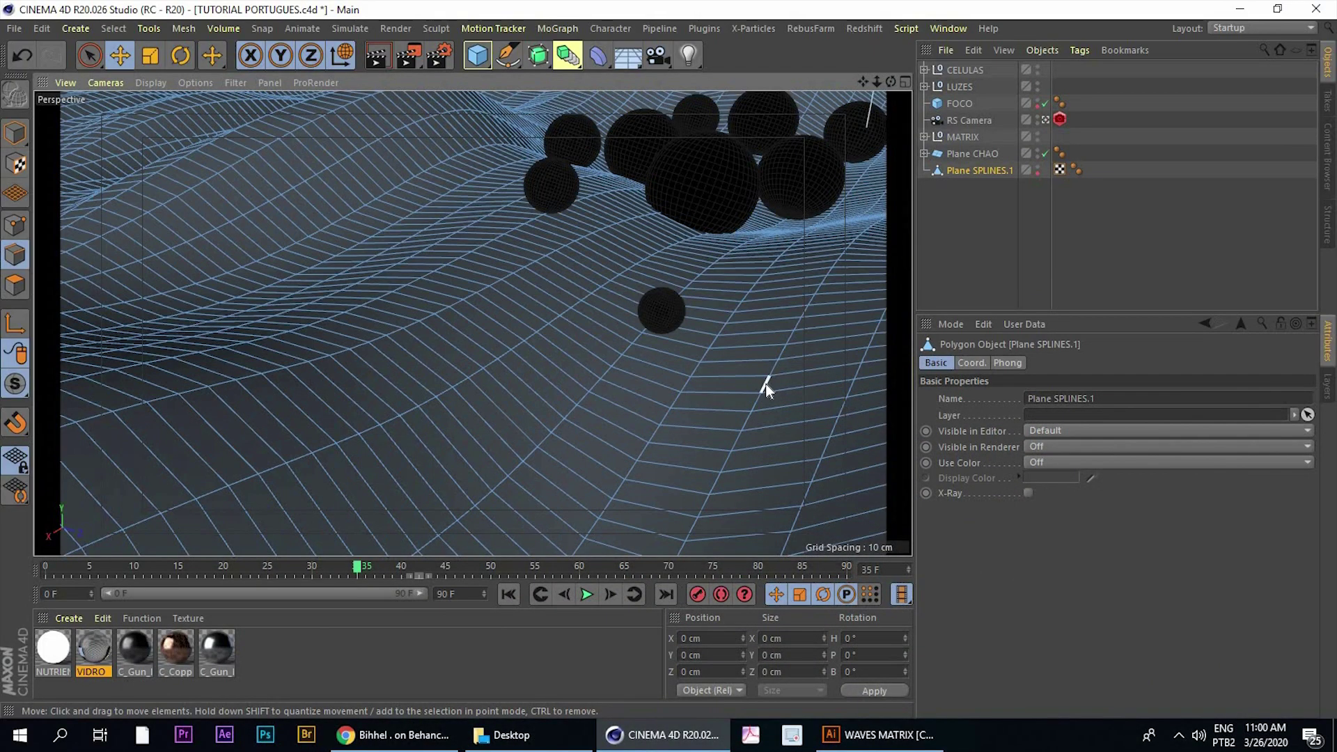
pyautogui.click(766, 383)
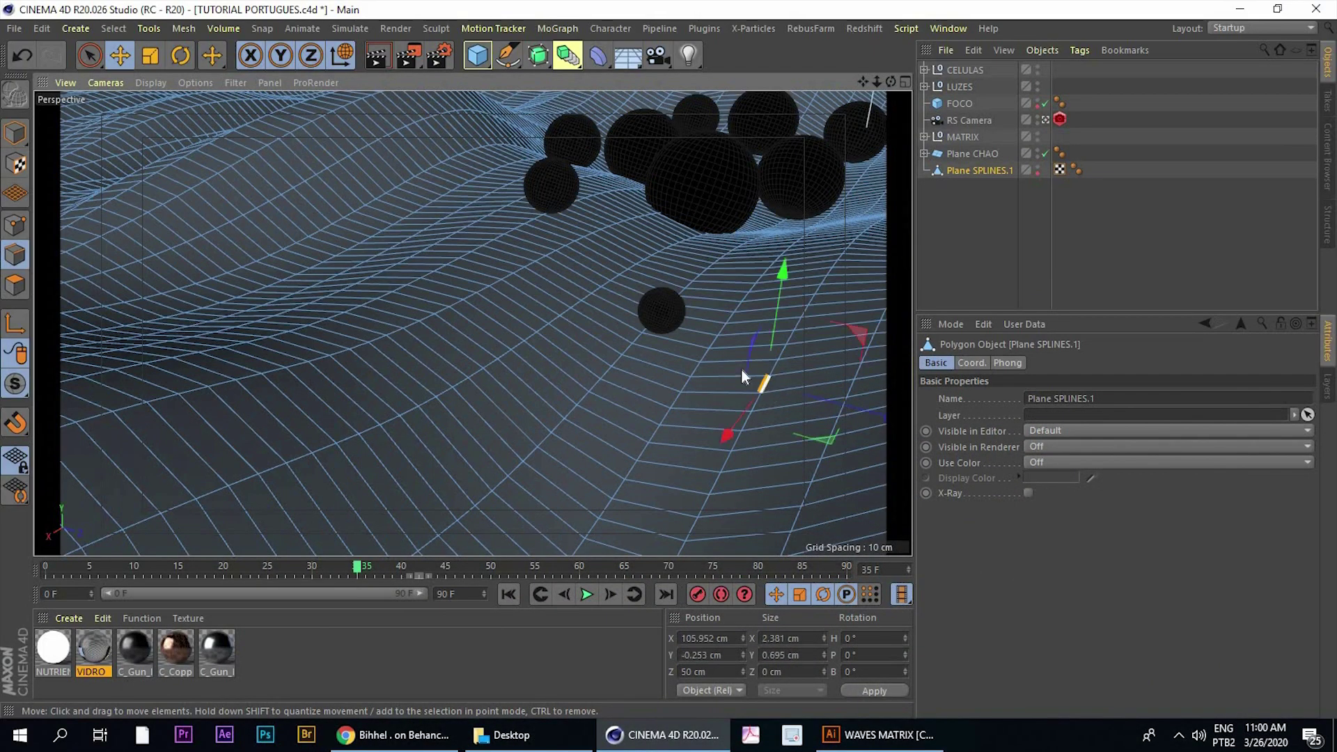
pyautogui.rightClick(778, 348)
pyautogui.click(783, 376)
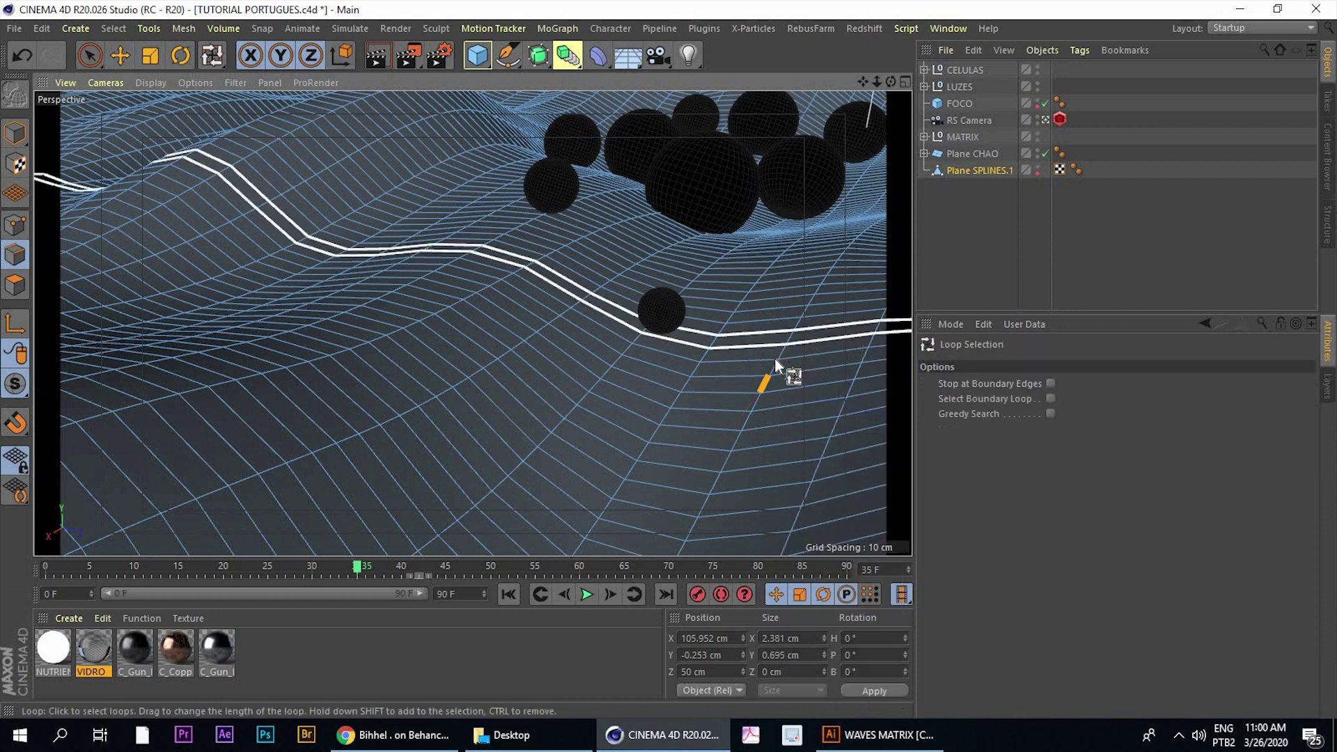
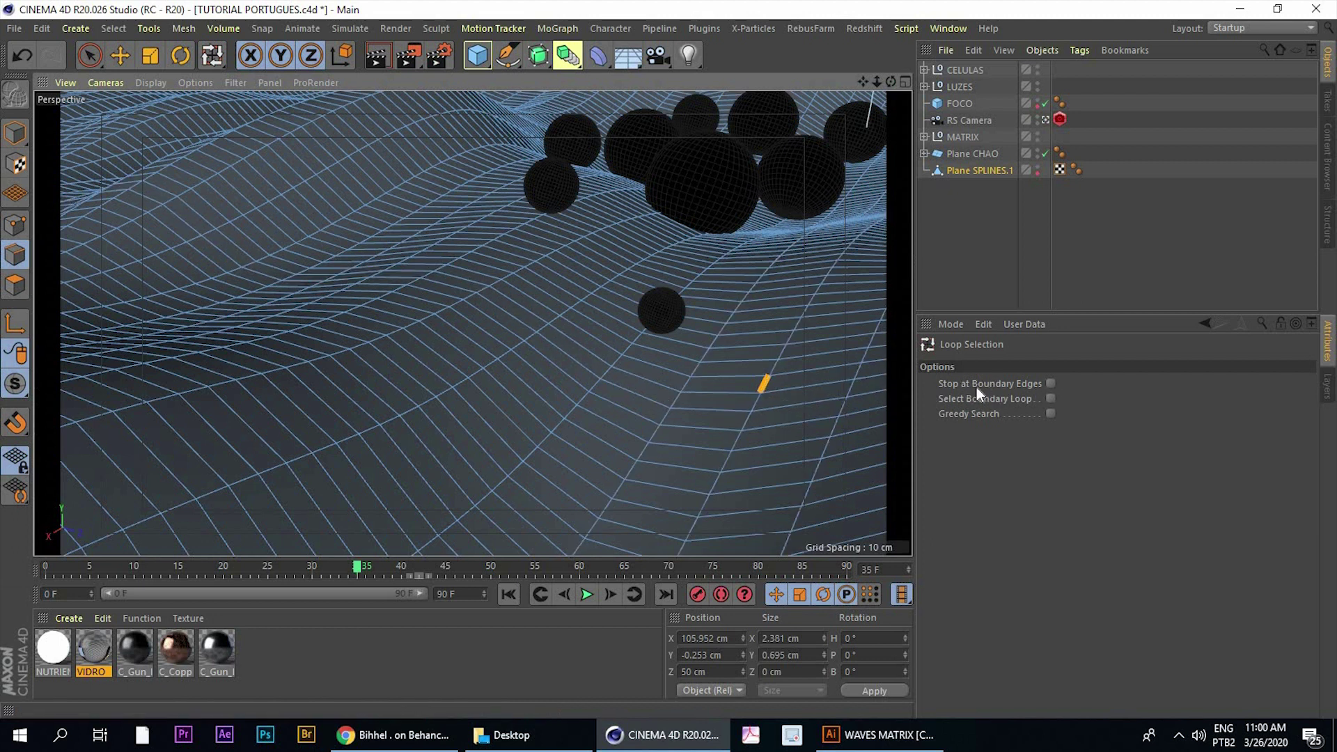
# Enable Stop at Boundary Edges and loop-select seven parallel edge loops across the wave plane
pyautogui.click(1050, 384)
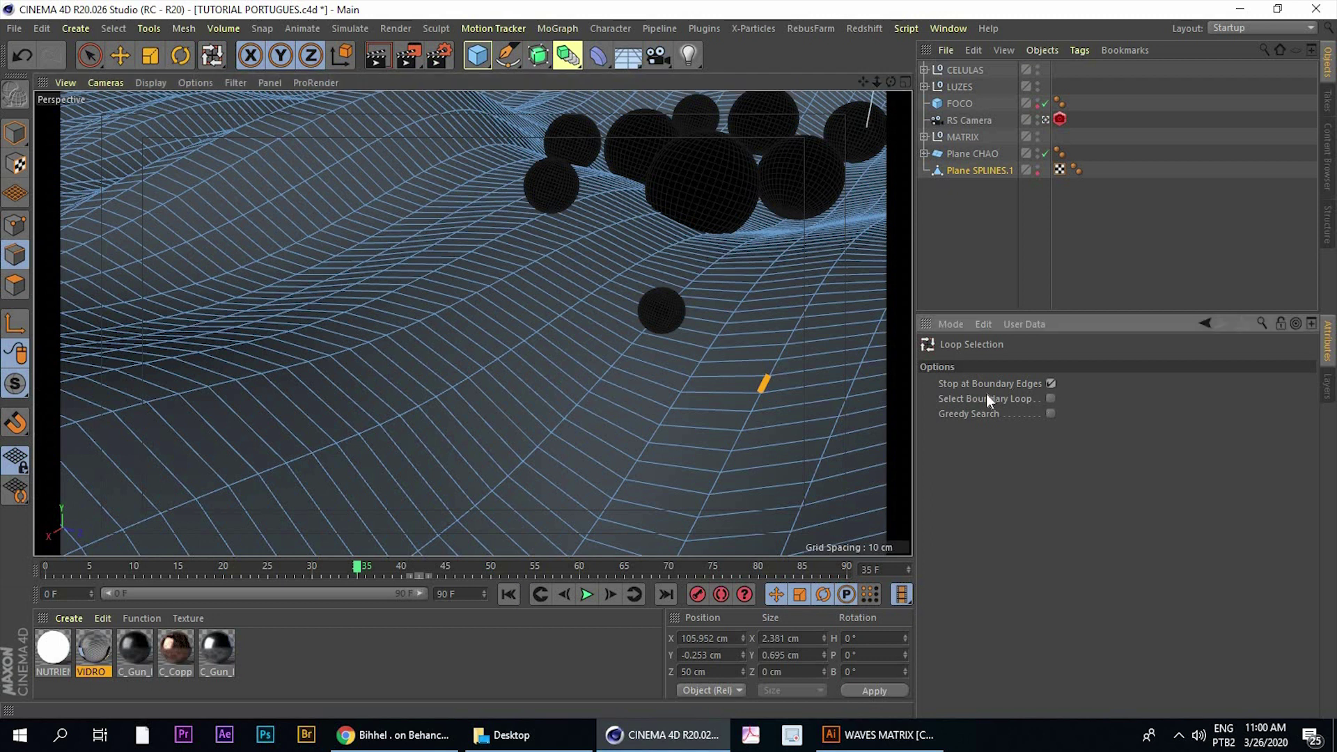
pyautogui.click(758, 402)
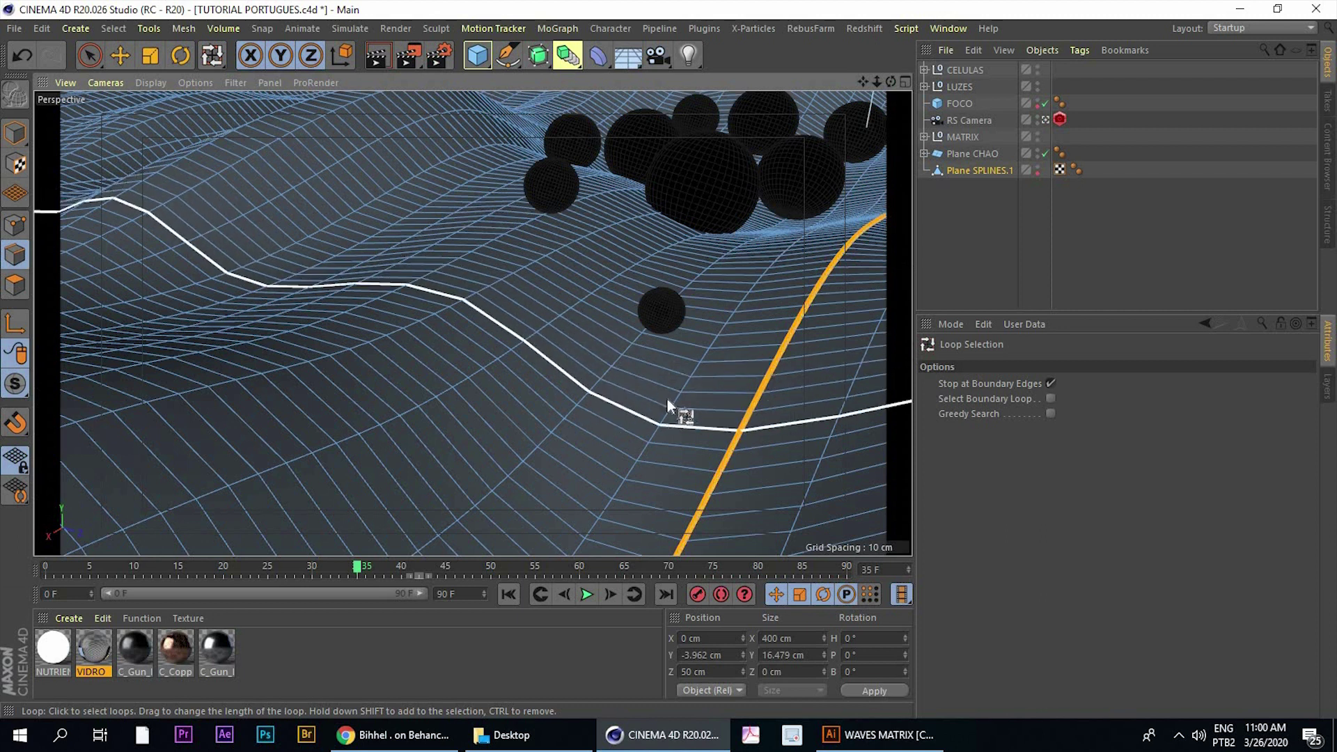
pyautogui.keyDown('shift'); pyautogui.click(593, 385); pyautogui.keyUp('shift')
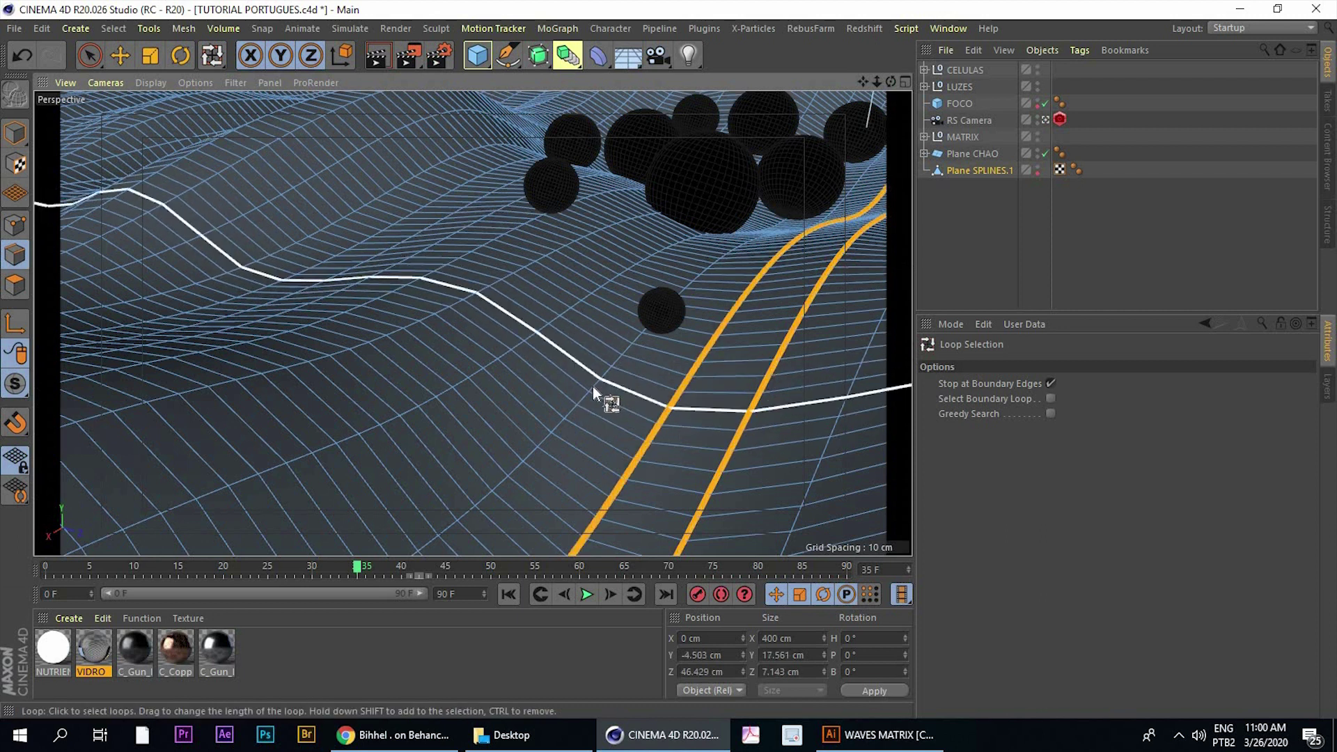
pyautogui.keyDown('shift'); pyautogui.click(438, 307); pyautogui.keyUp('shift')
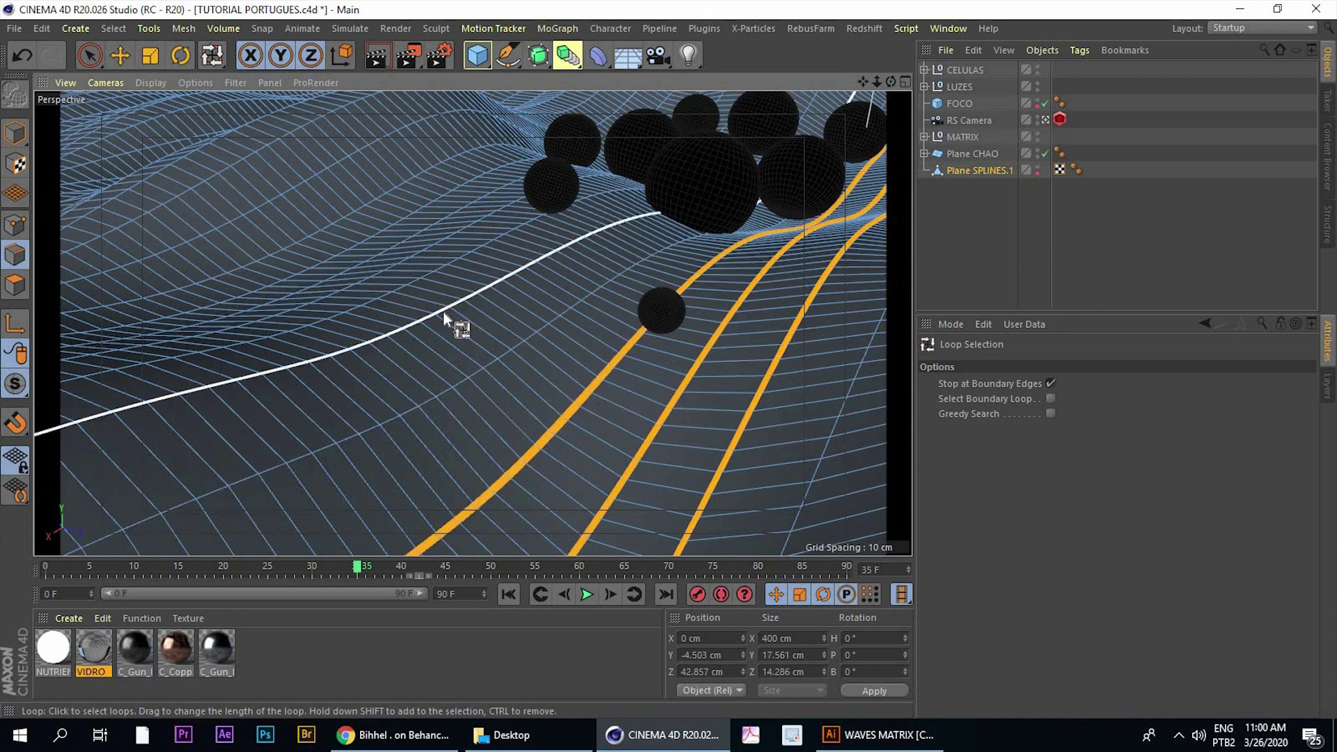
pyautogui.keyDown('shift'); pyautogui.click(443, 312); pyautogui.keyUp('shift')
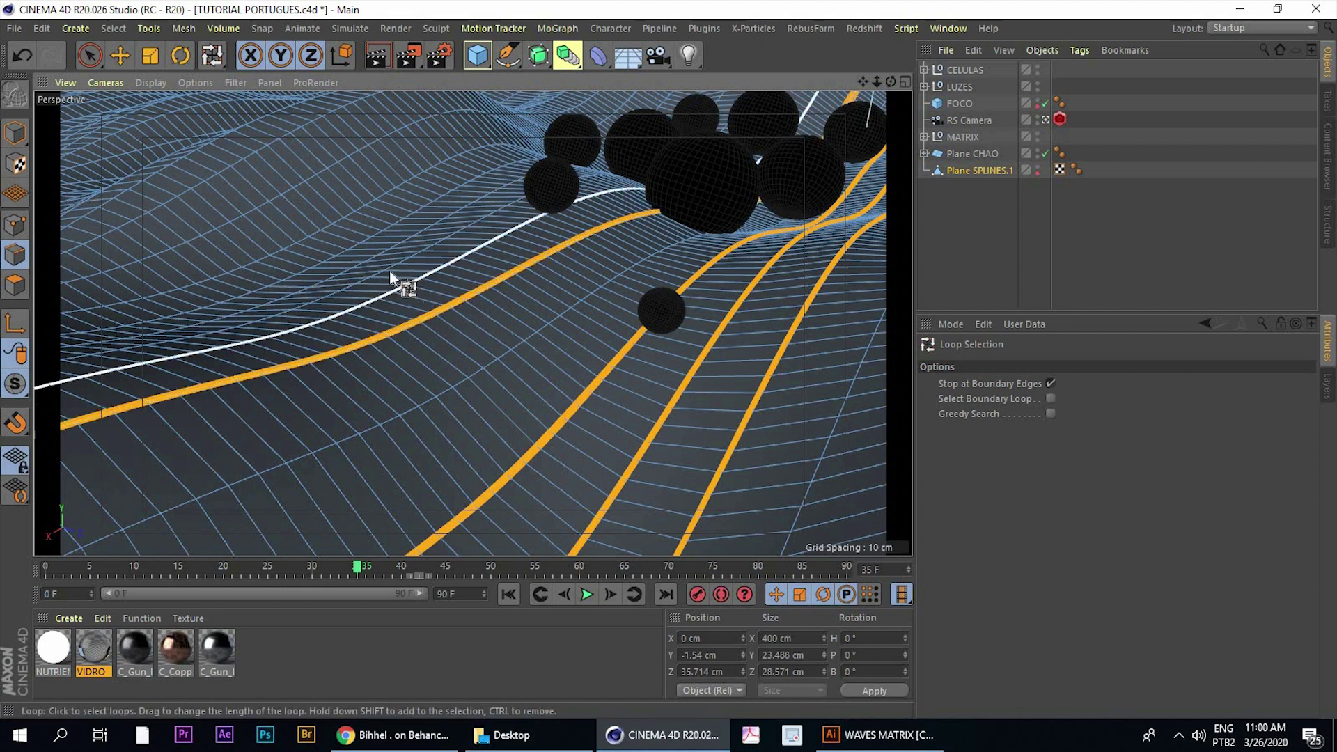
pyautogui.keyDown('shift'); pyautogui.click(392, 268); pyautogui.keyUp('shift')
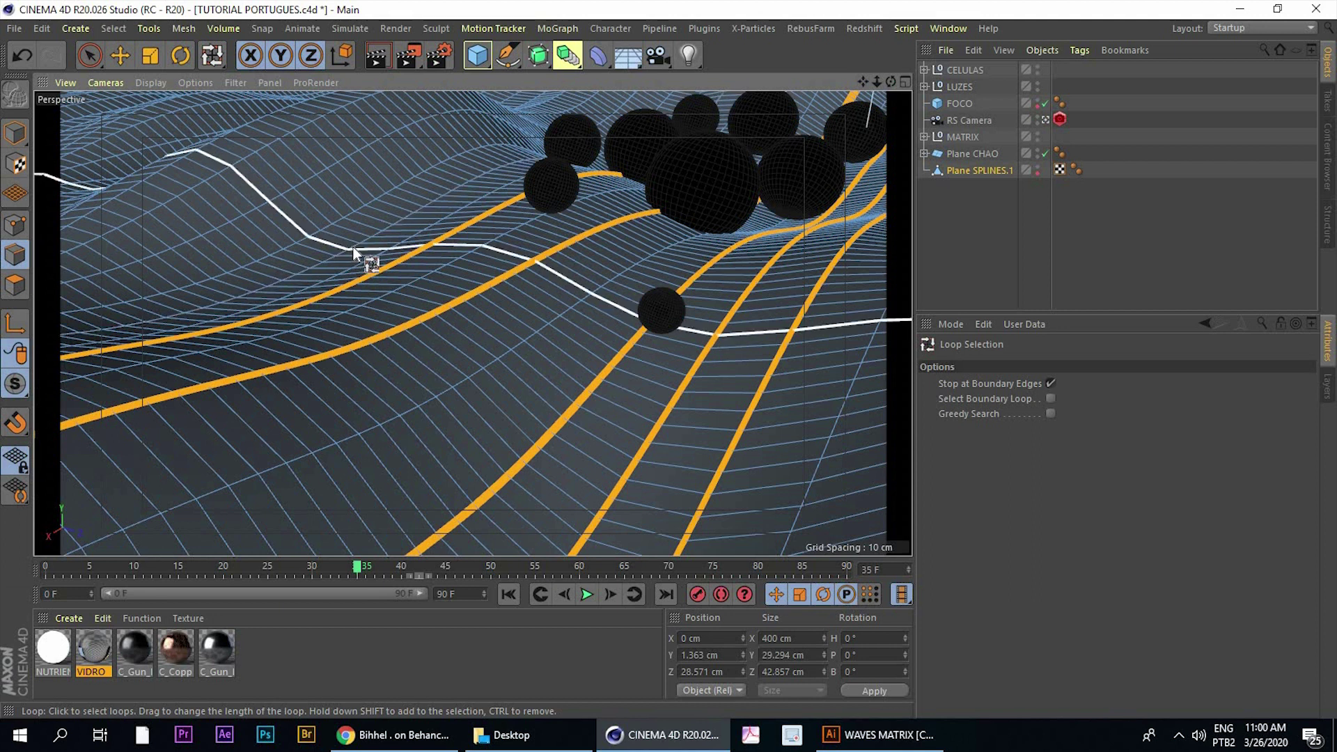
pyautogui.keyDown('shift'); pyautogui.click(353, 245); pyautogui.keyUp('shift')
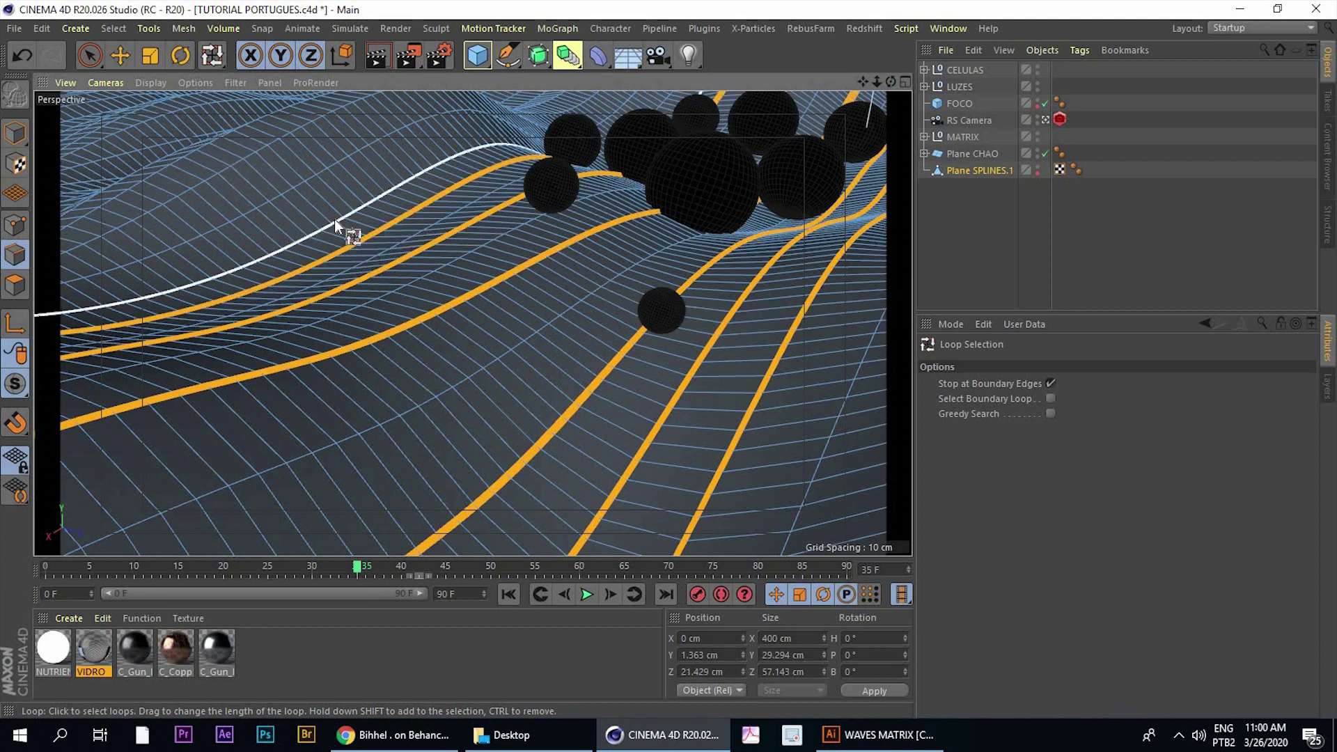
pyautogui.keyDown('shift'); pyautogui.click(475, 379); pyautogui.keyUp('shift')
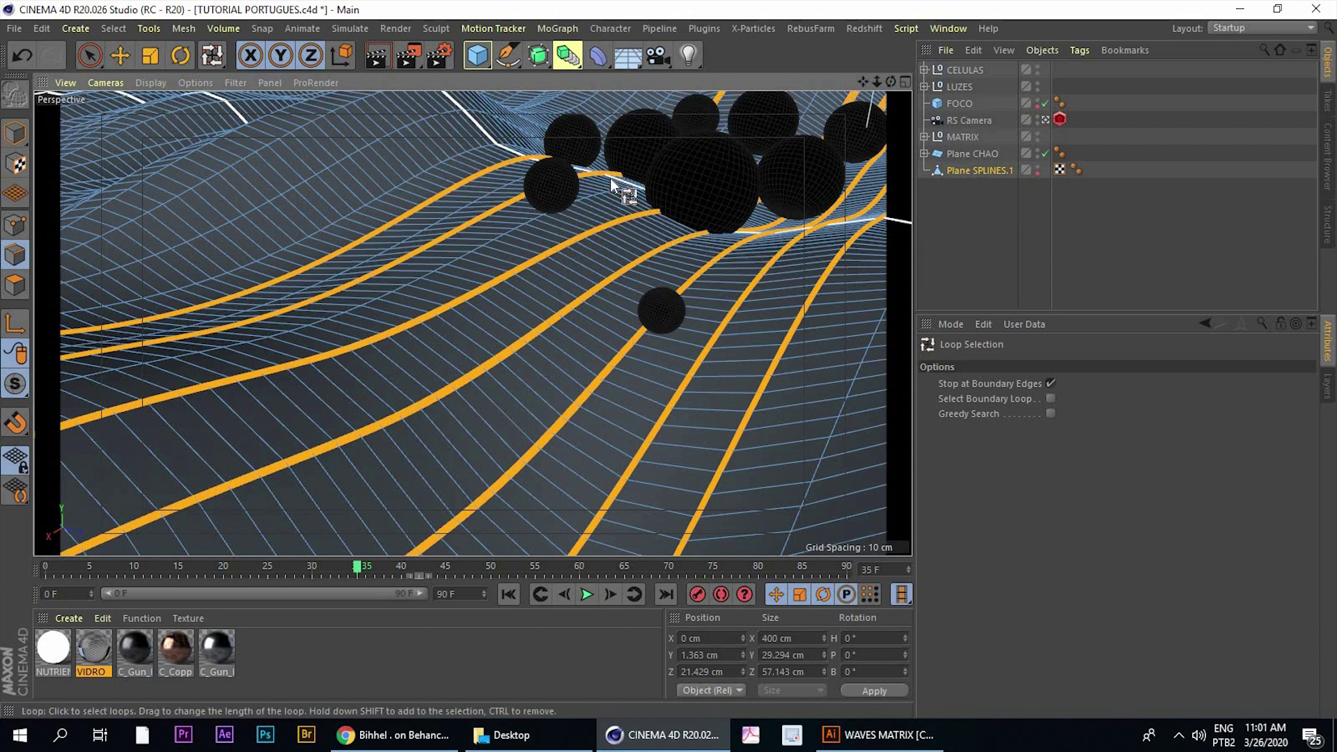
# Run Edge to Spline from Commander to convert the selected loops into Plane SPLINES.1.Spline
pyautogui.hotkey('shift', 'c')
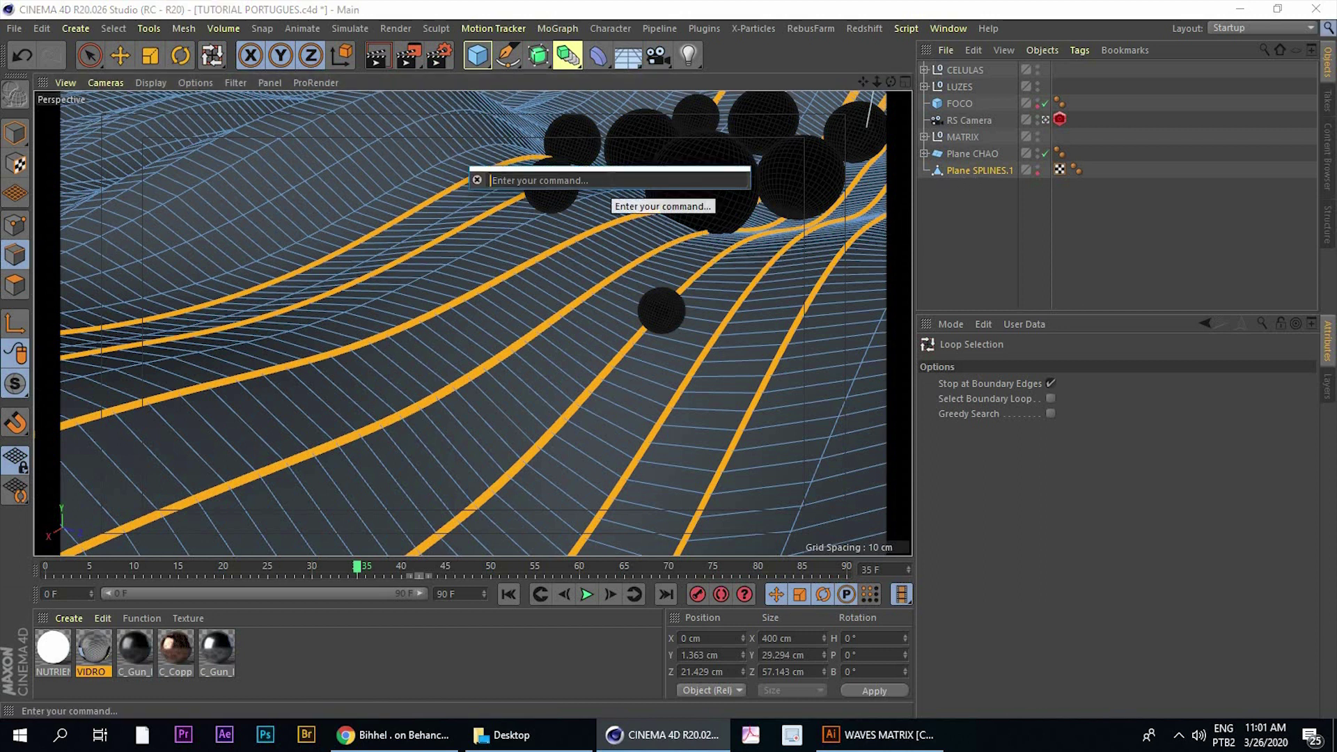
pyautogui.write('E')
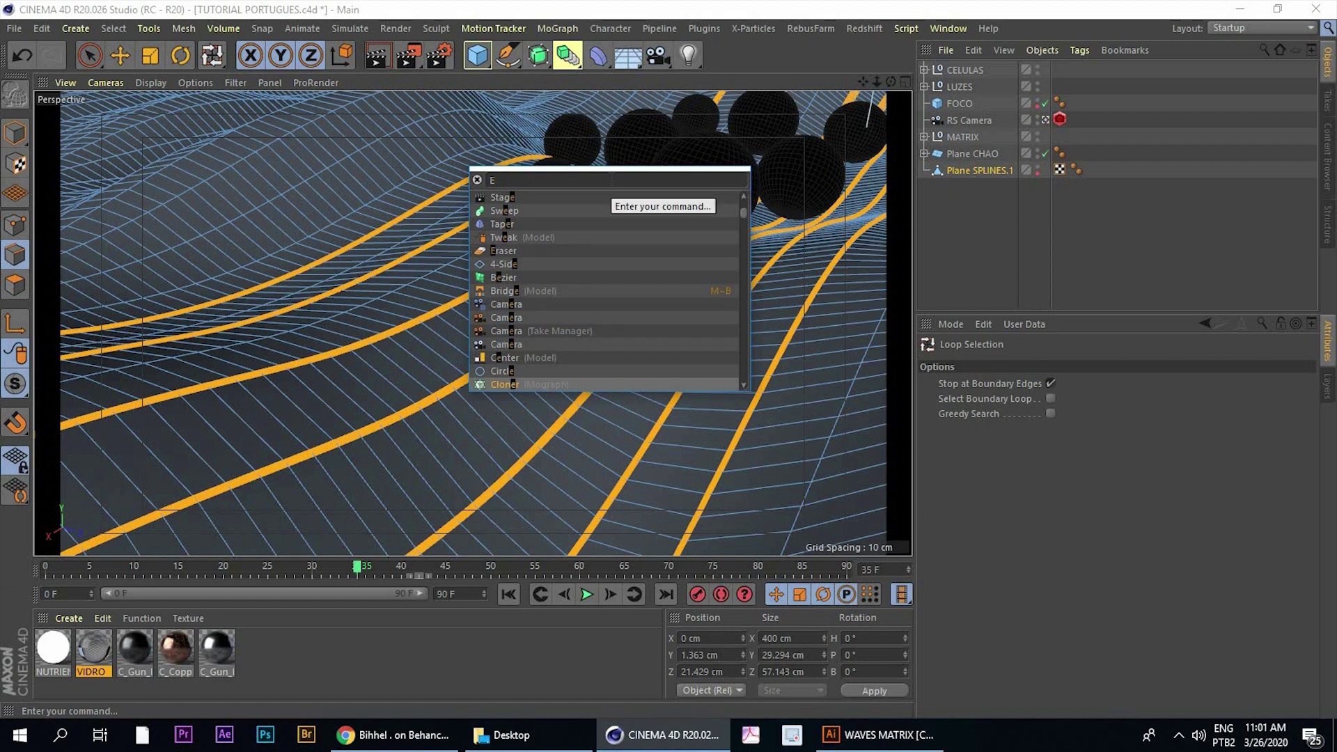
pyautogui.write('DGE')
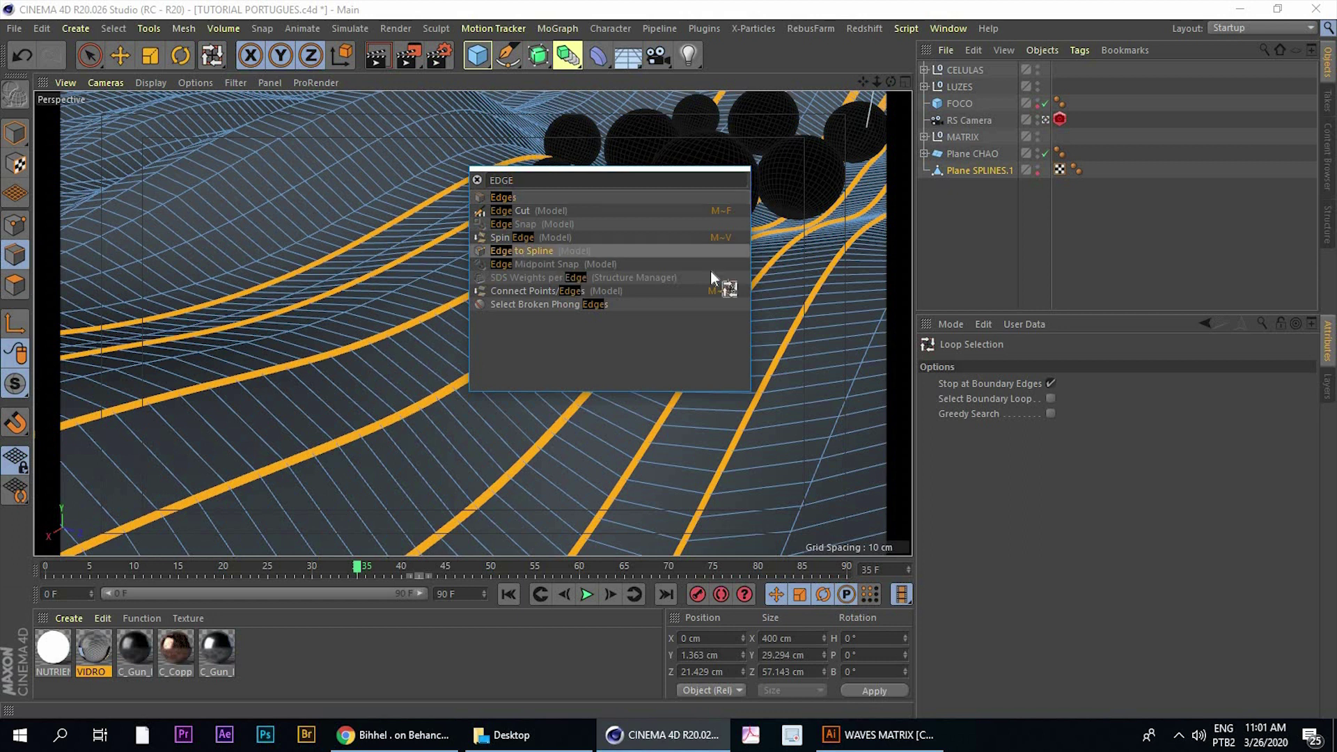
pyautogui.click(522, 251)
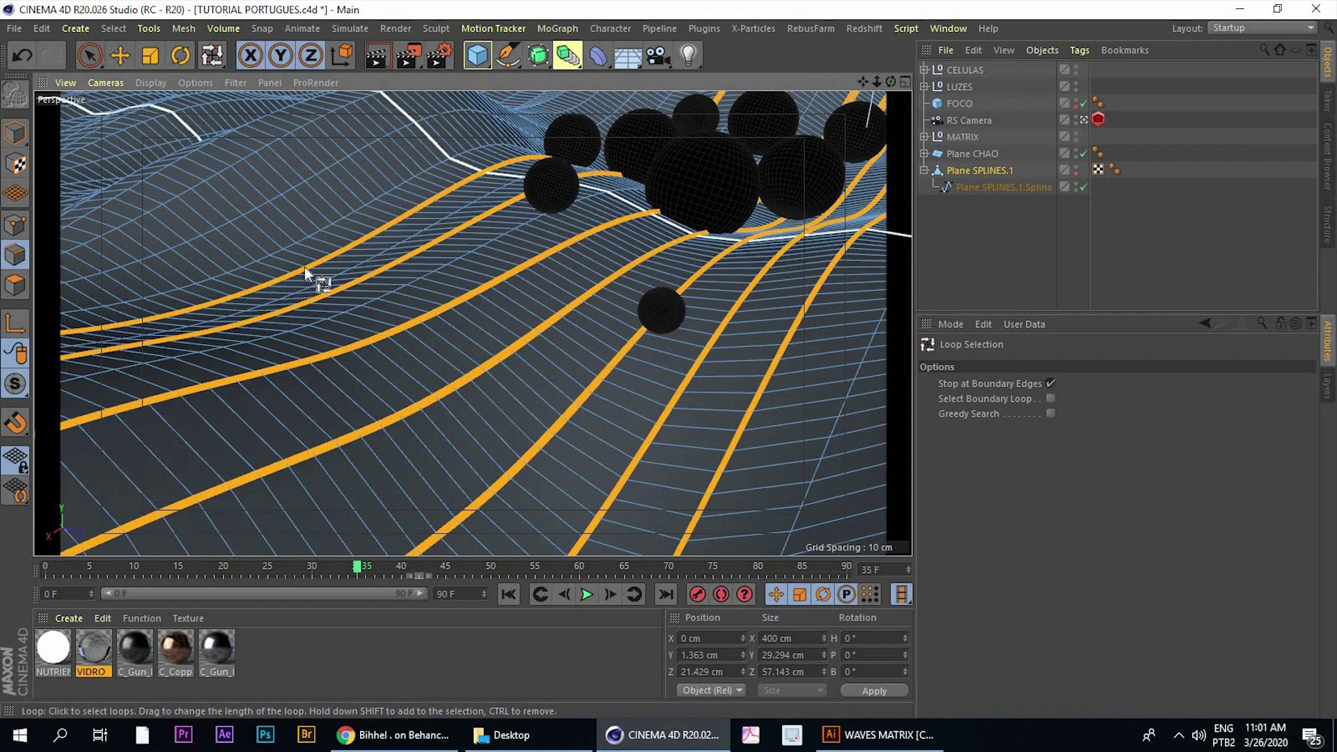
# Move Plane SPLINES.1.Spline out of its parent to the top level of the Object Manager
pyautogui.click(995, 188)
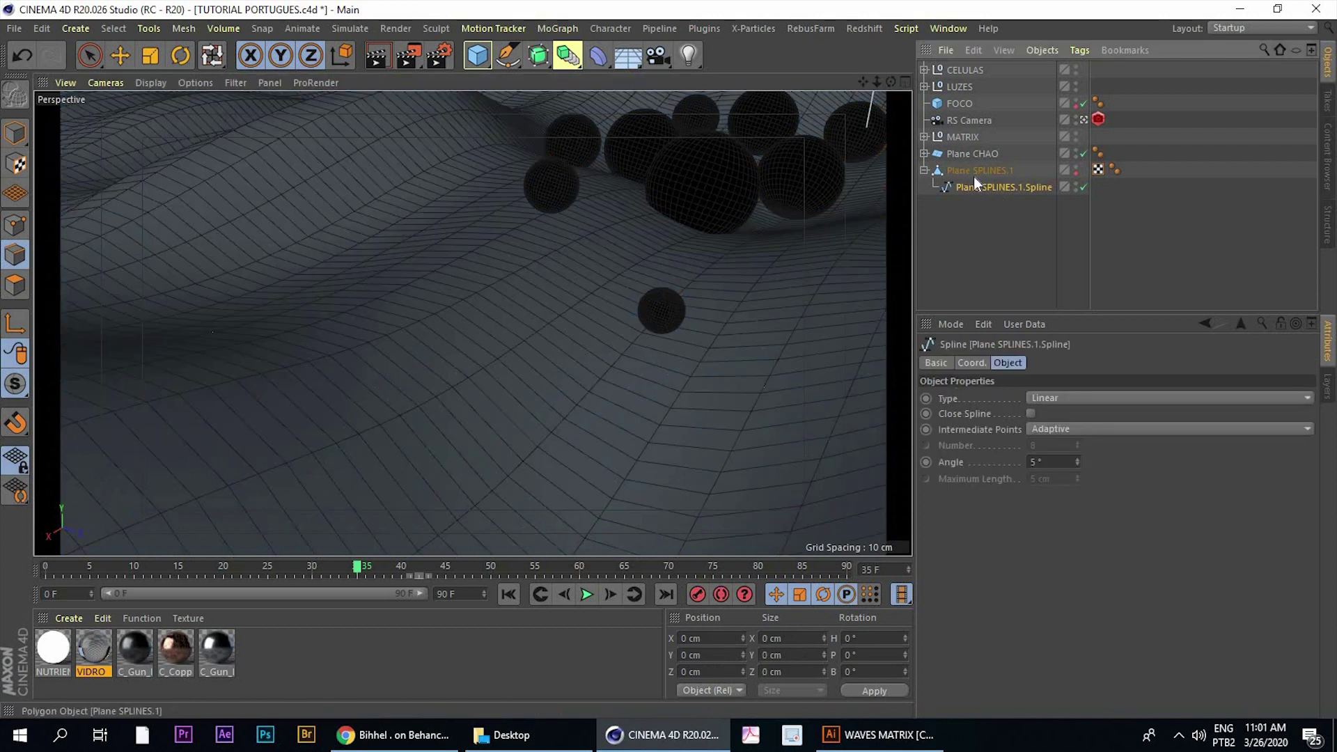
pyautogui.moveTo(971, 174); pyautogui.dragTo(368, 147)
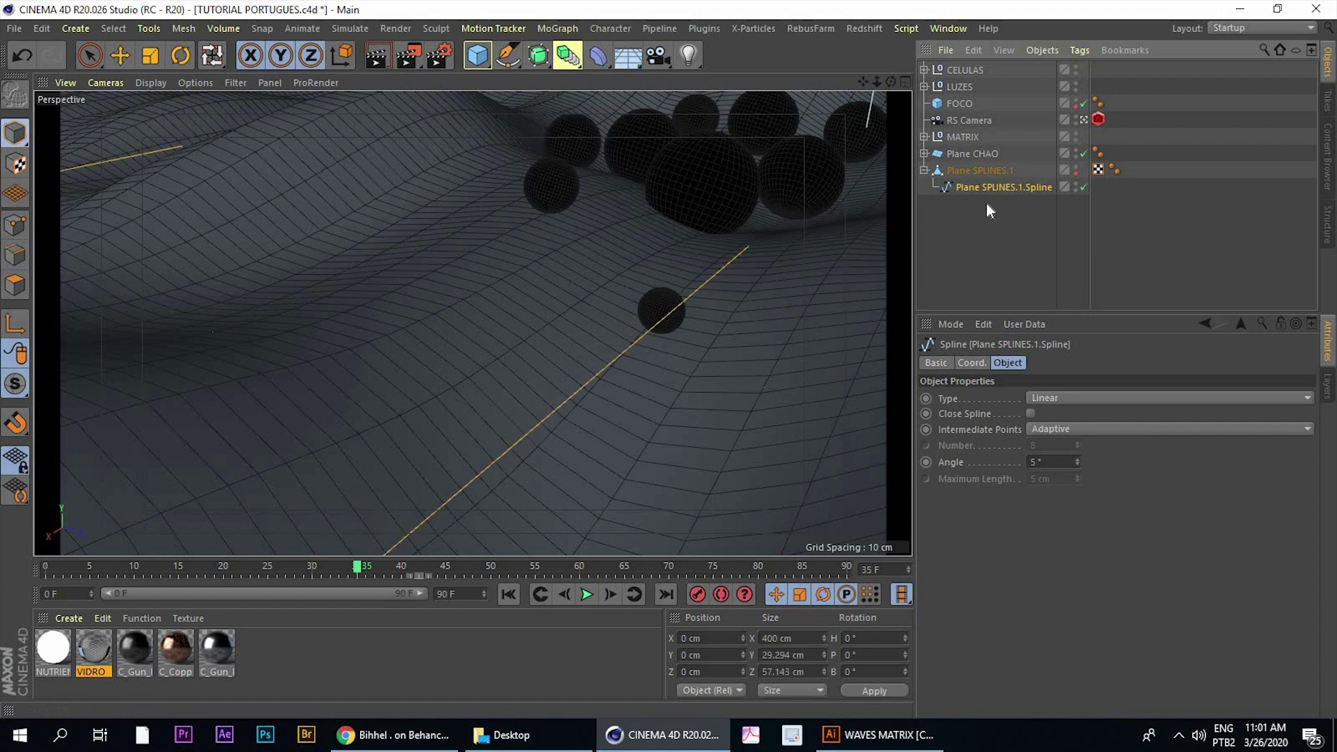
pyautogui.moveTo(368, 146); pyautogui.dragTo(975, 214)
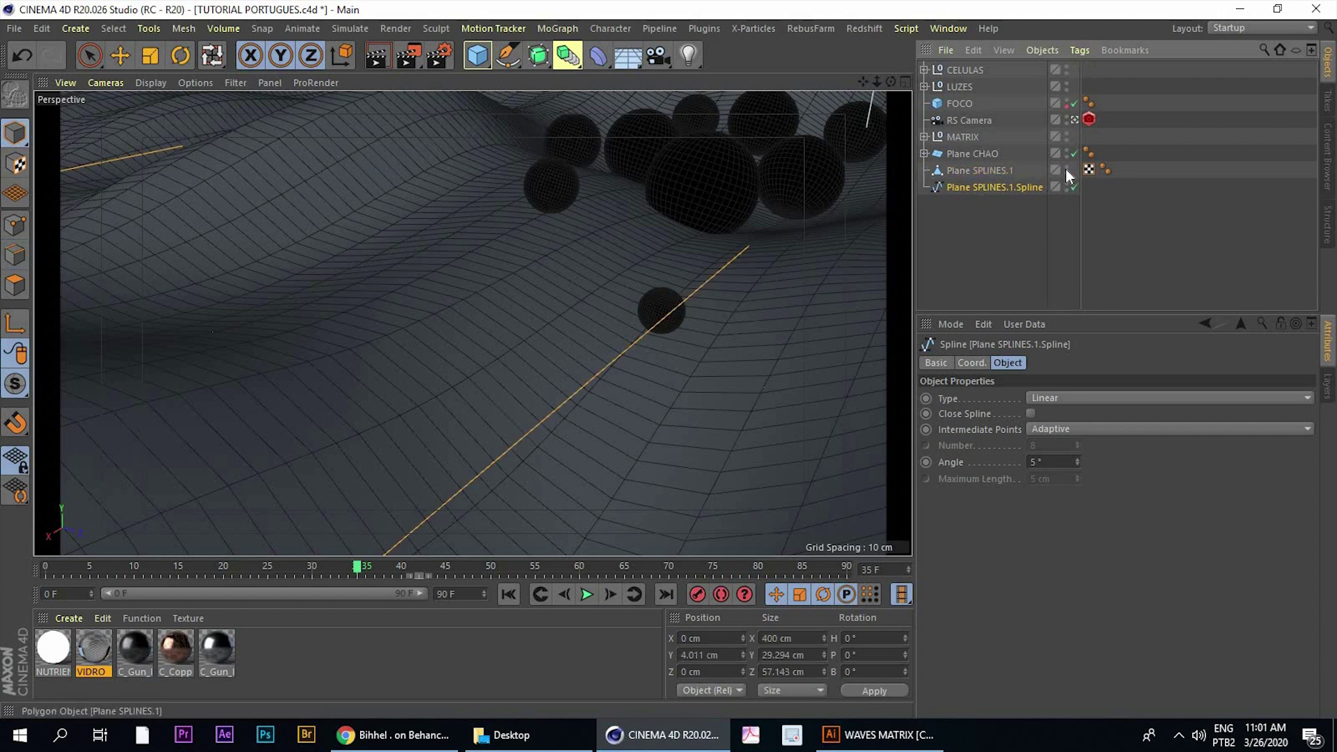
pyautogui.click(1067, 170)
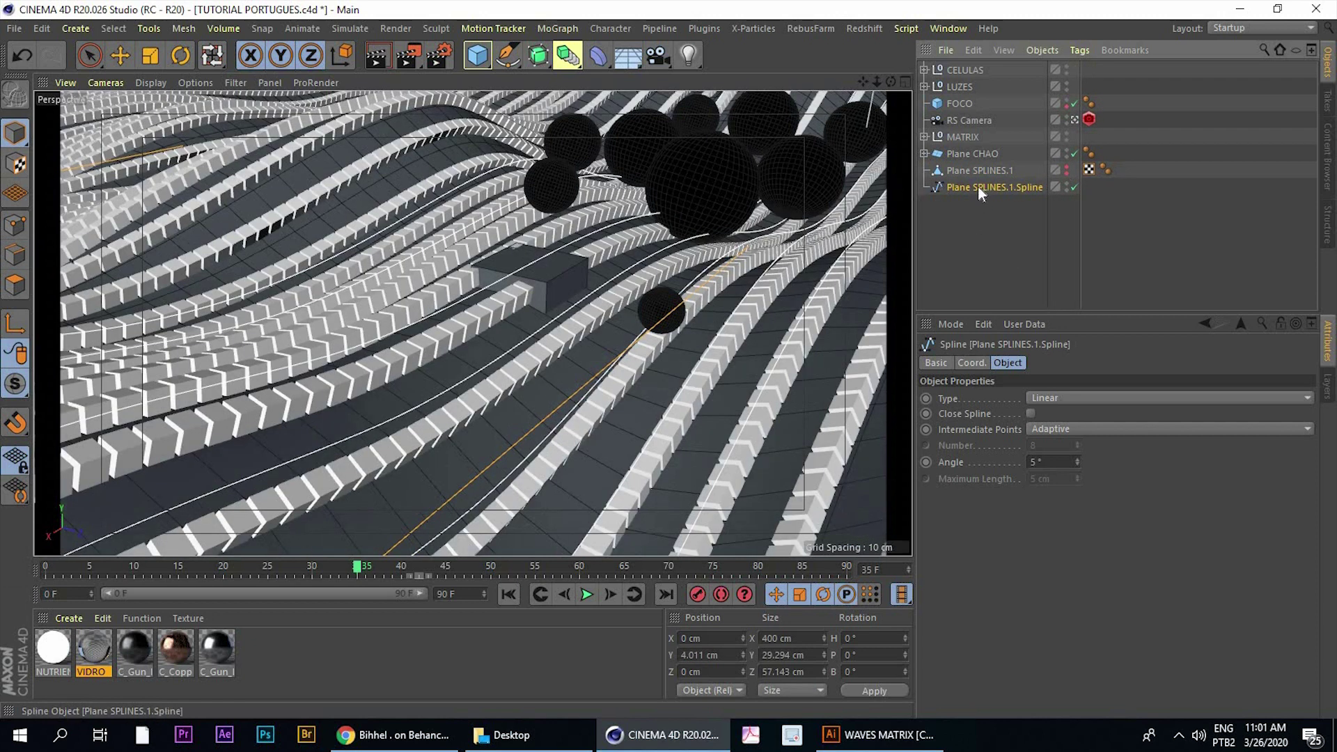
pyautogui.moveTo(978, 186); pyautogui.dragTo(337, 136)
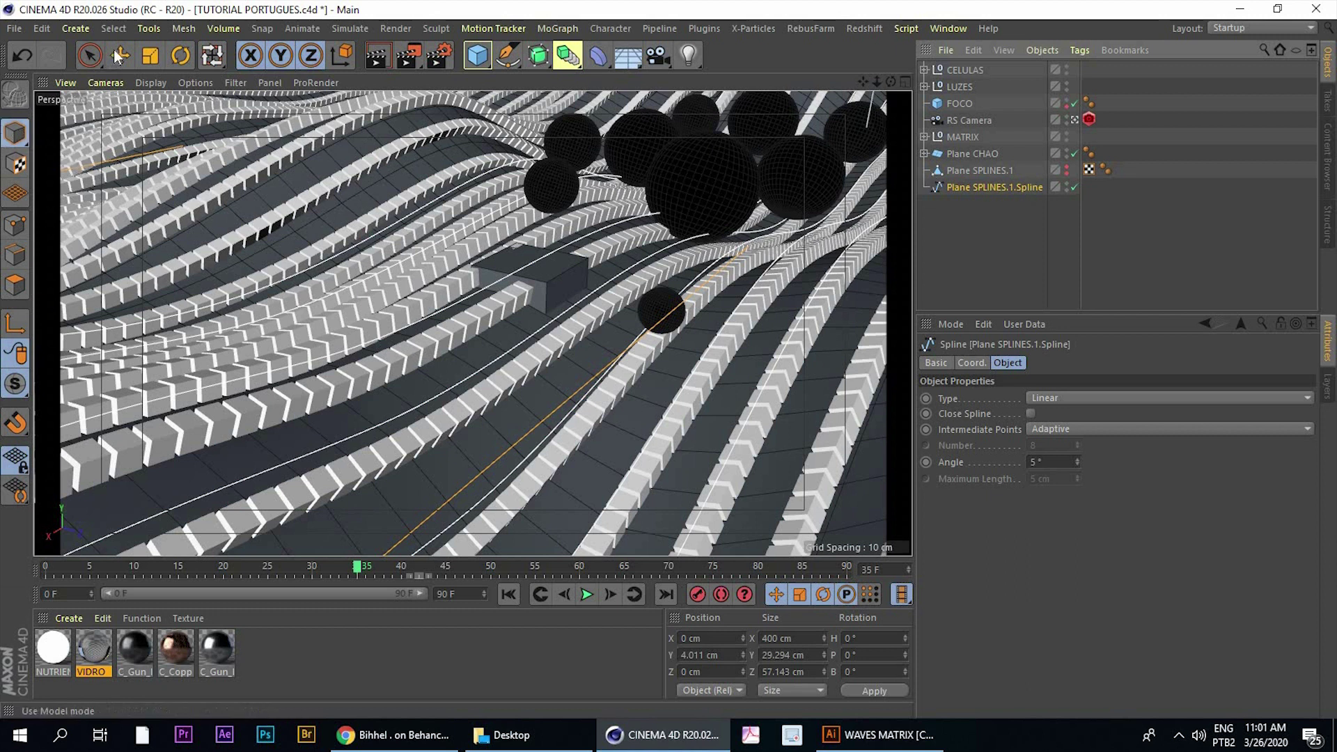
pyautogui.press('e')
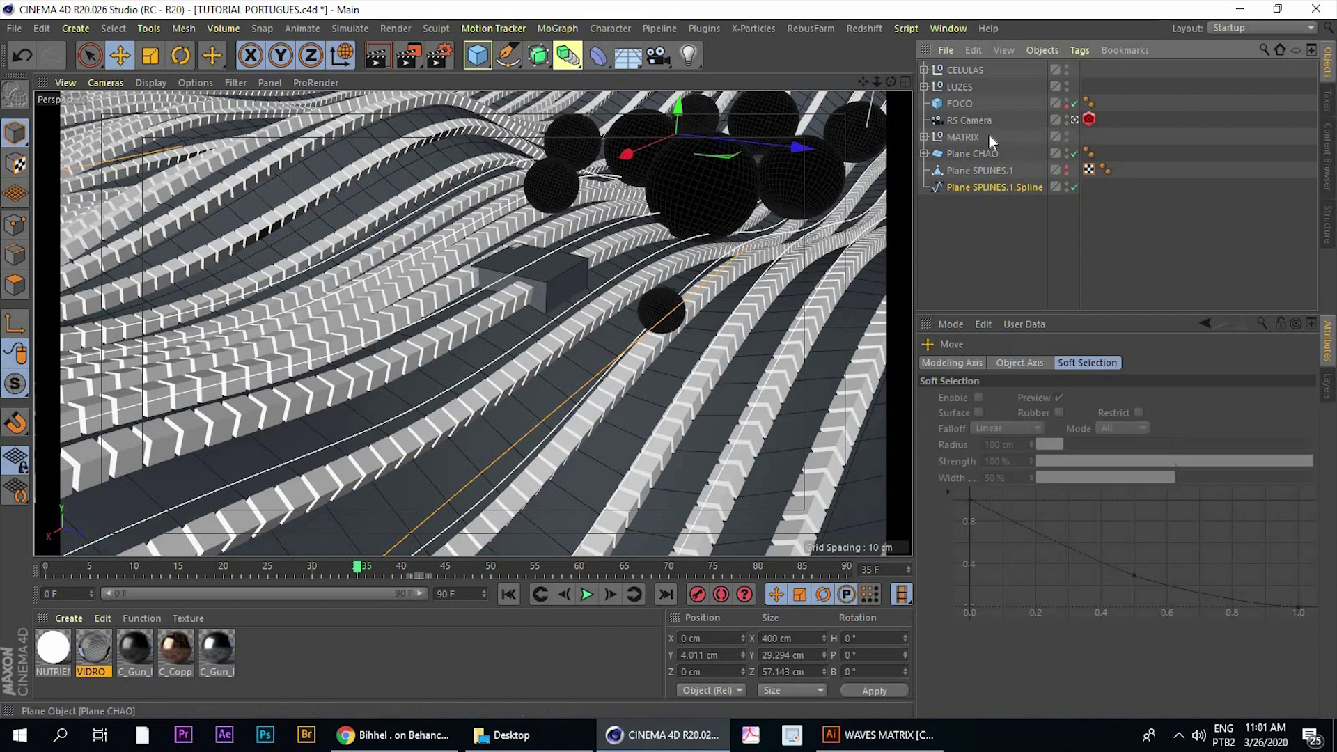
# Expand MATRIX and disable the Matrix object so its cloned blocks are hidden
pyautogui.click(924, 137)
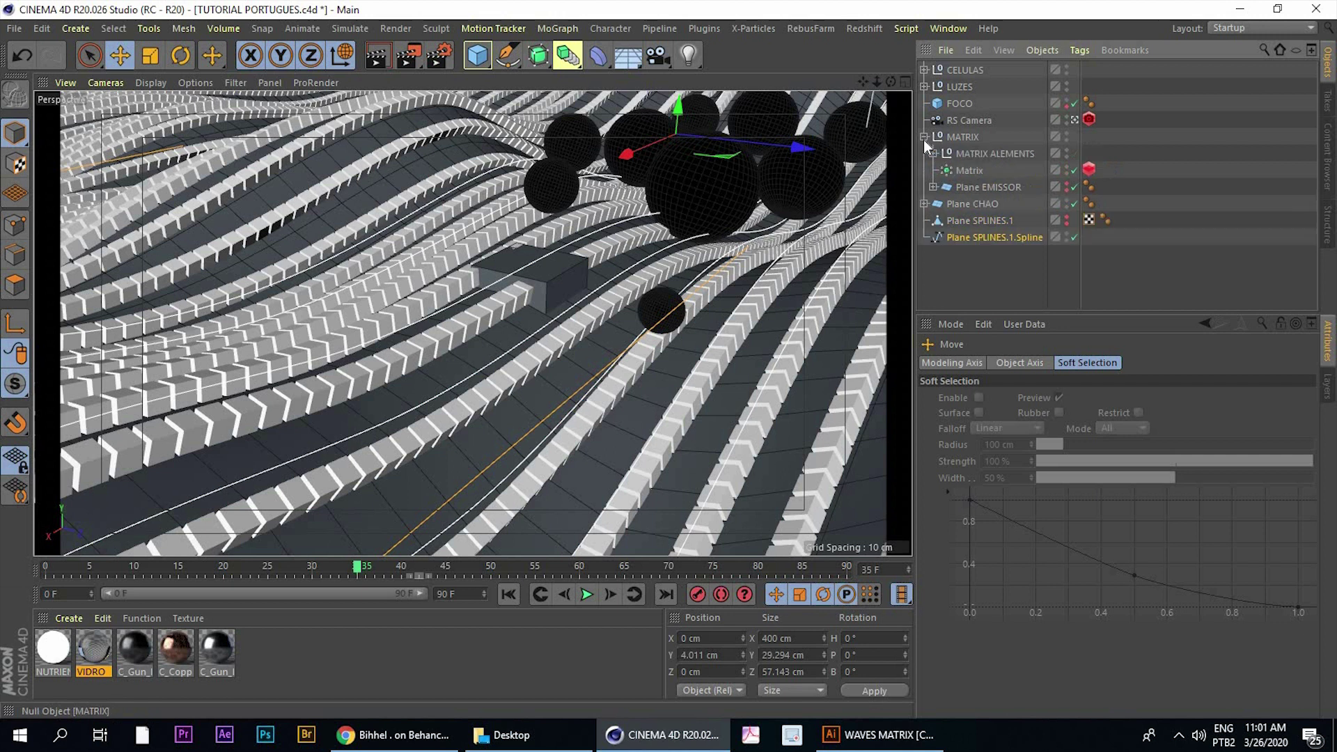
pyautogui.click(971, 174)
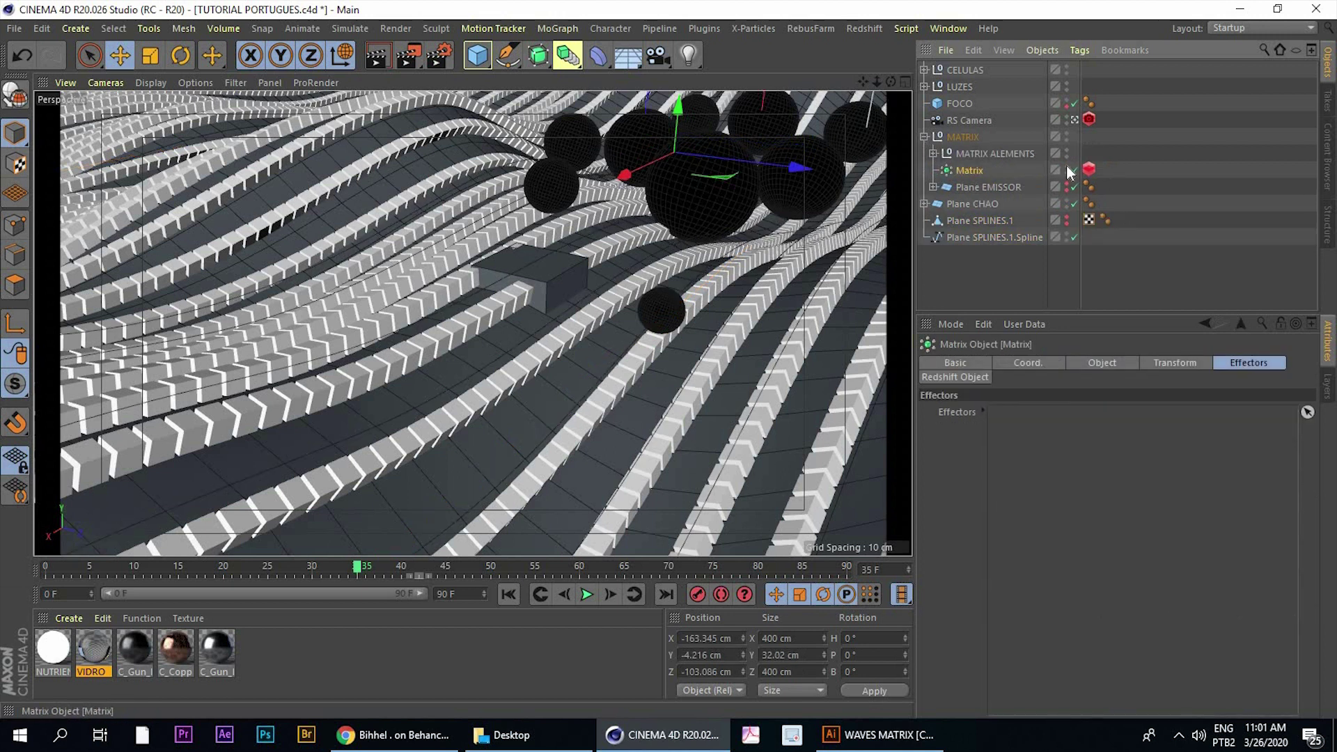
pyautogui.click(1072, 170)
pyautogui.click(1069, 170)
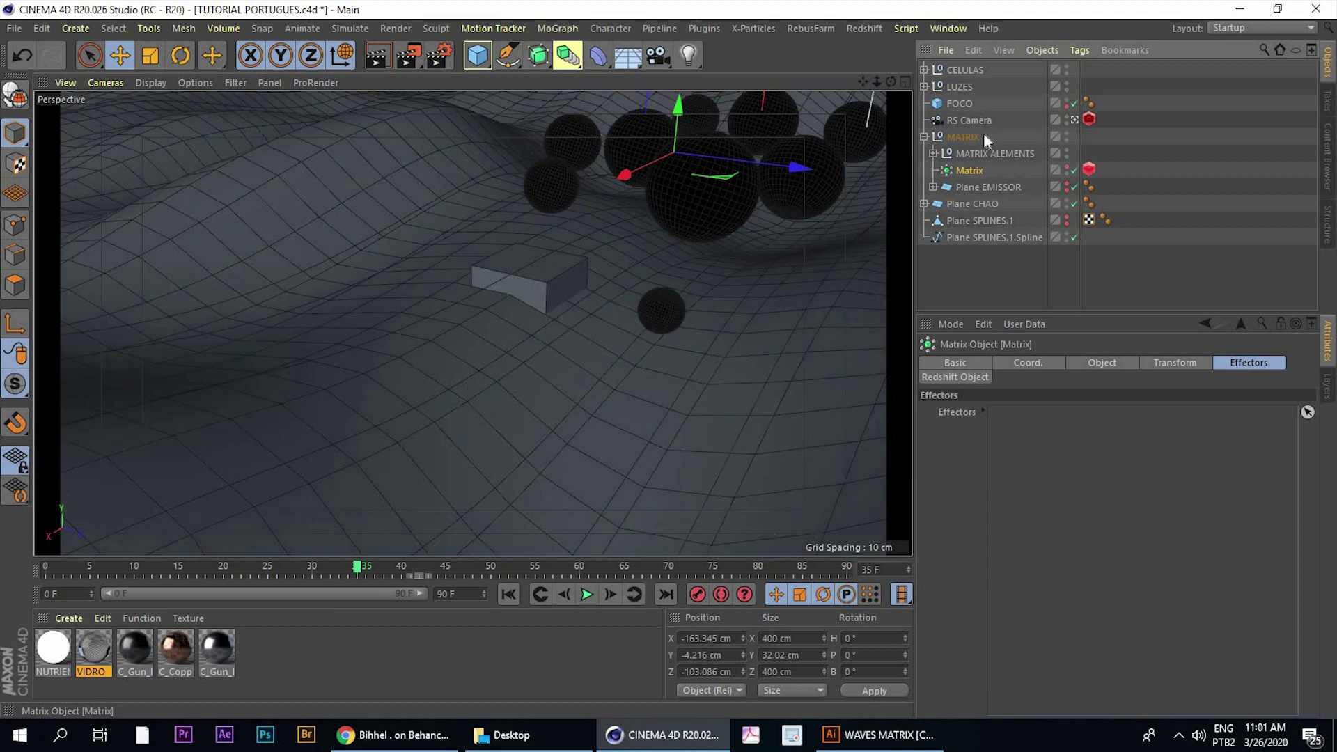
# Collapse MATRIX and check the FOCO, Plane SPLINES.1 and spline objects, then clear the selection
pyautogui.click(924, 138)
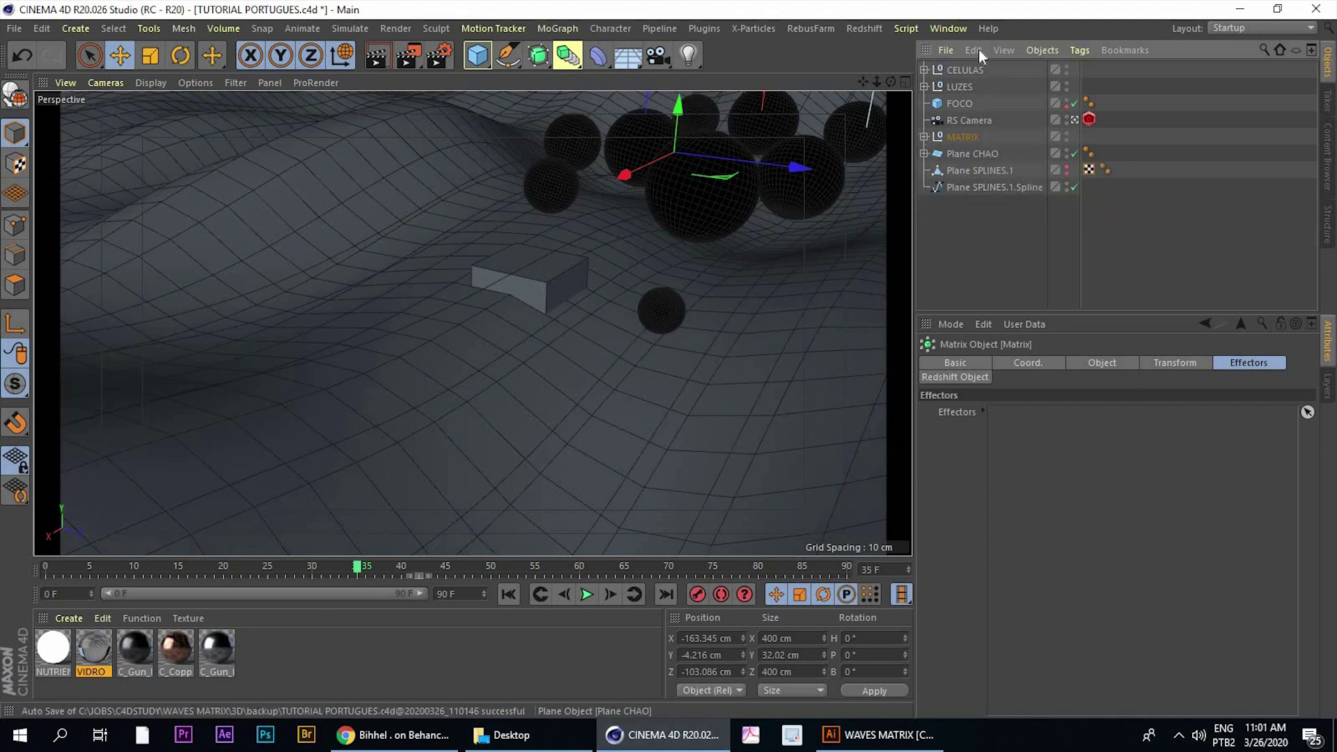
pyautogui.click(1064, 101)
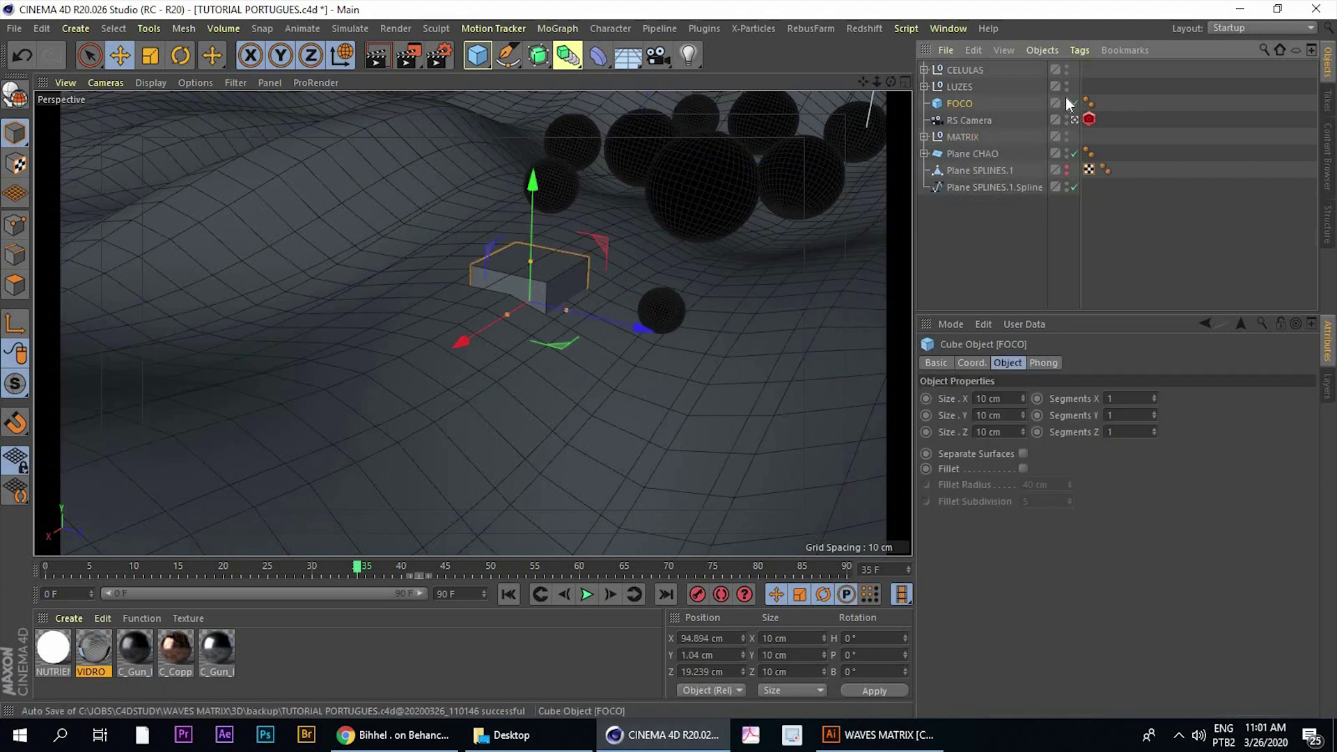
pyautogui.click(961, 170)
pyautogui.click(968, 187)
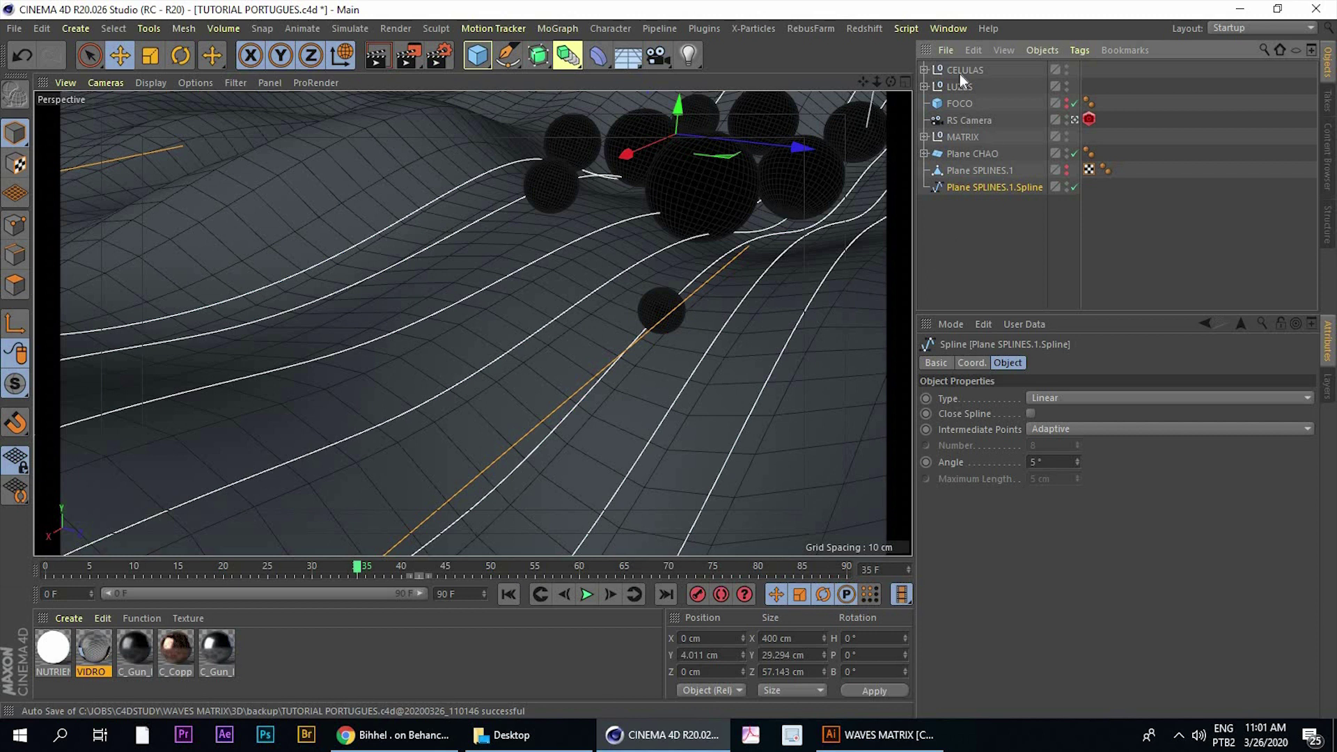
pyautogui.click(975, 264)
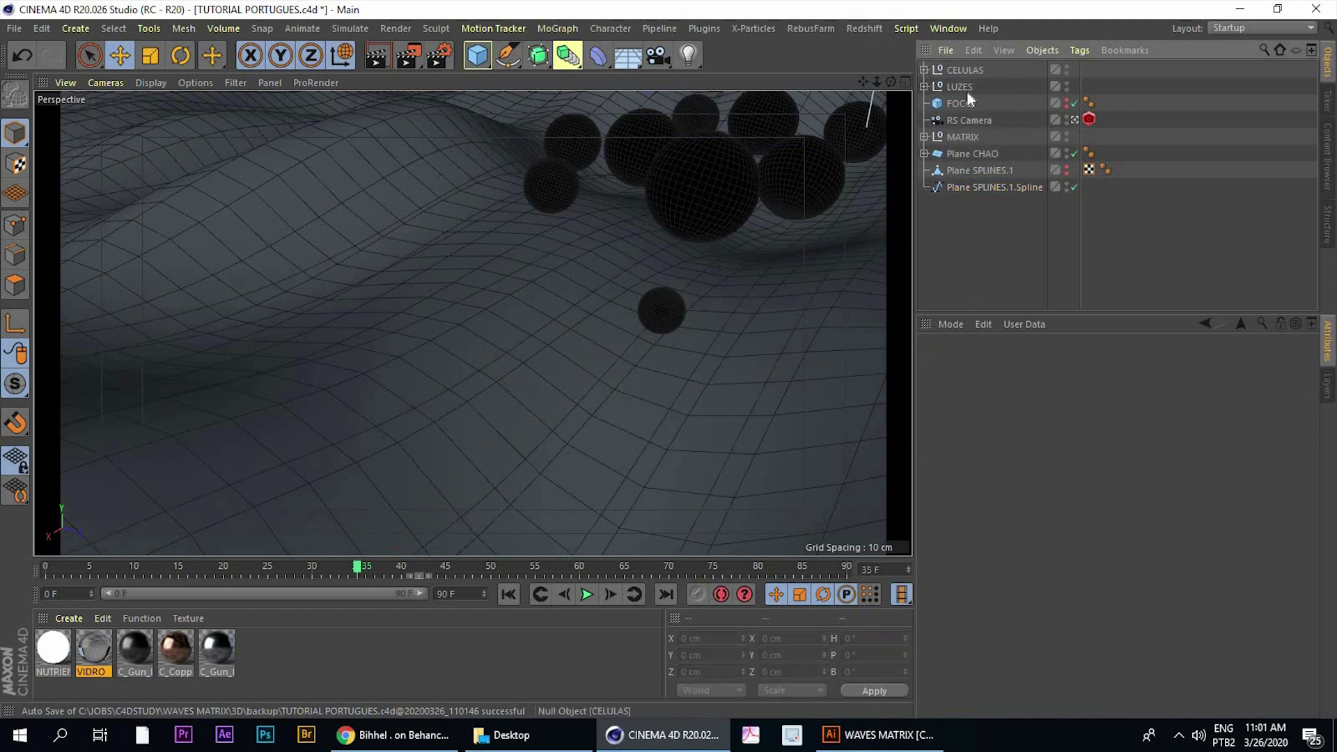
# Select the CELULA bubble inside CELULAS > CELULA PRINCIPAL.8 and compare with the Behance reference
pyautogui.click(924, 69)
pyautogui.click(933, 87)
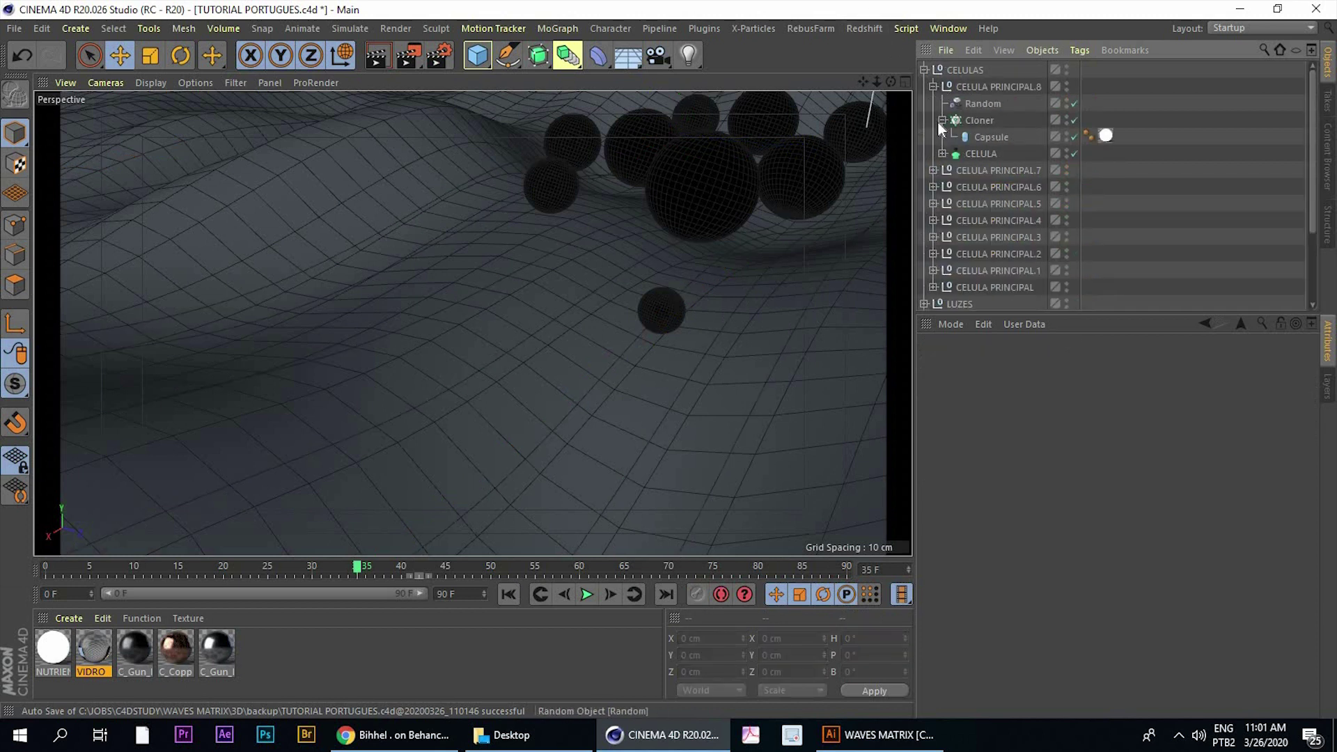
pyautogui.click(981, 139)
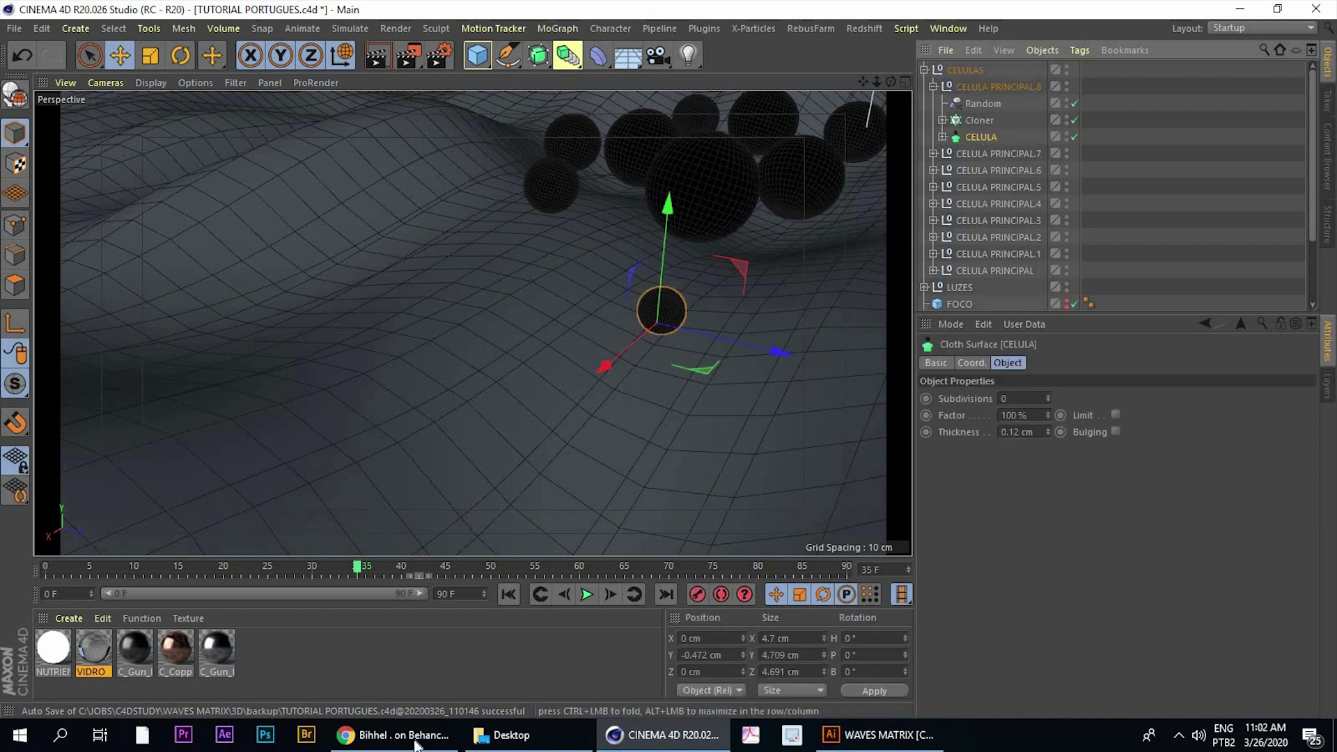
pyautogui.hotkey('alt', 'Tab')
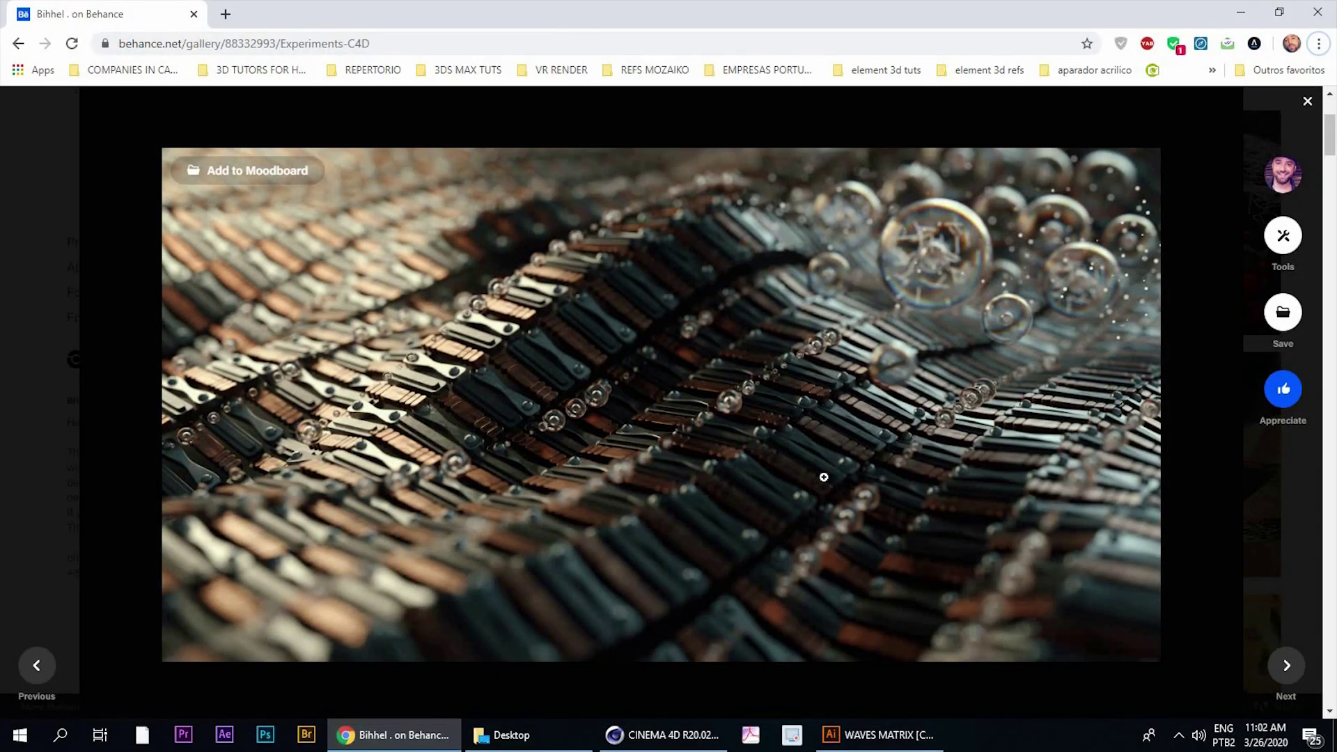
pyautogui.hotkey('alt', 'Tab')
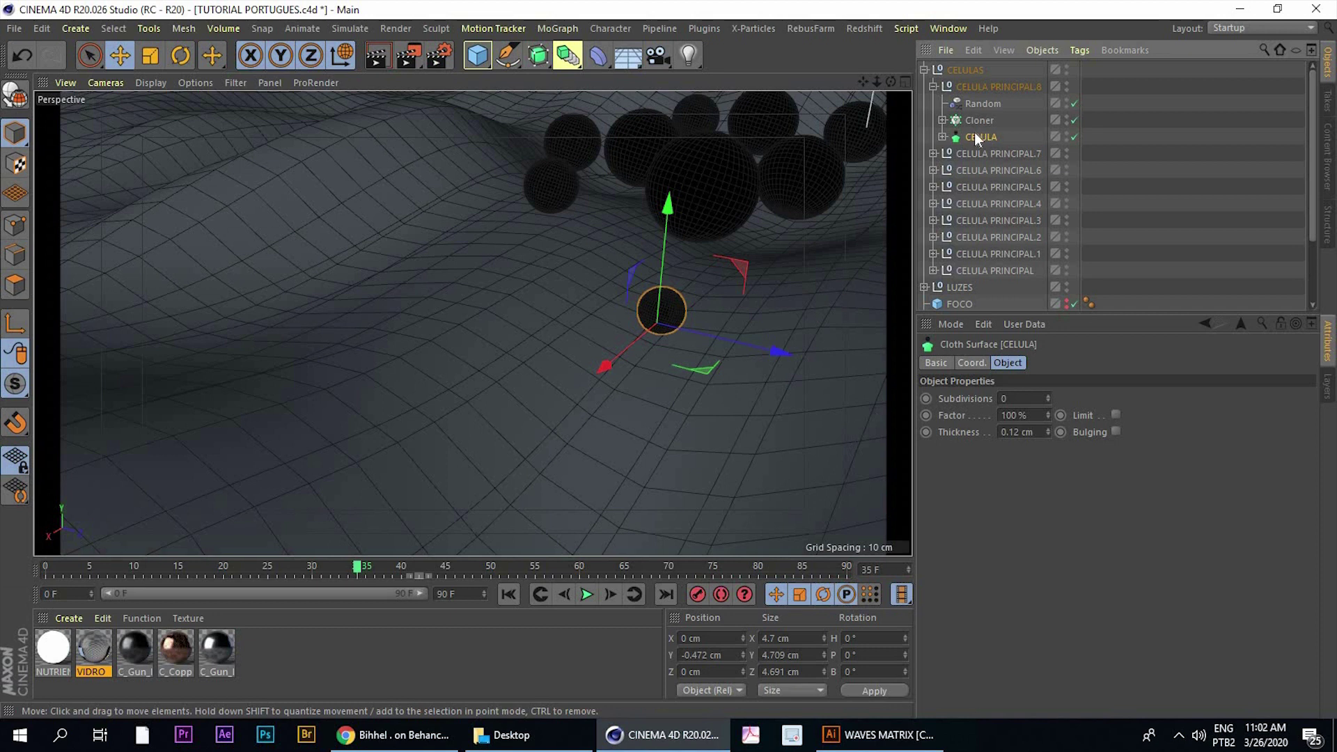
# Move CELULA to top level, rename it ESFERA MENOR, and place it expanded at the list bottom
pyautogui.moveTo(975, 137); pyautogui.dragTo(968, 62)
pyautogui.click(934, 102)
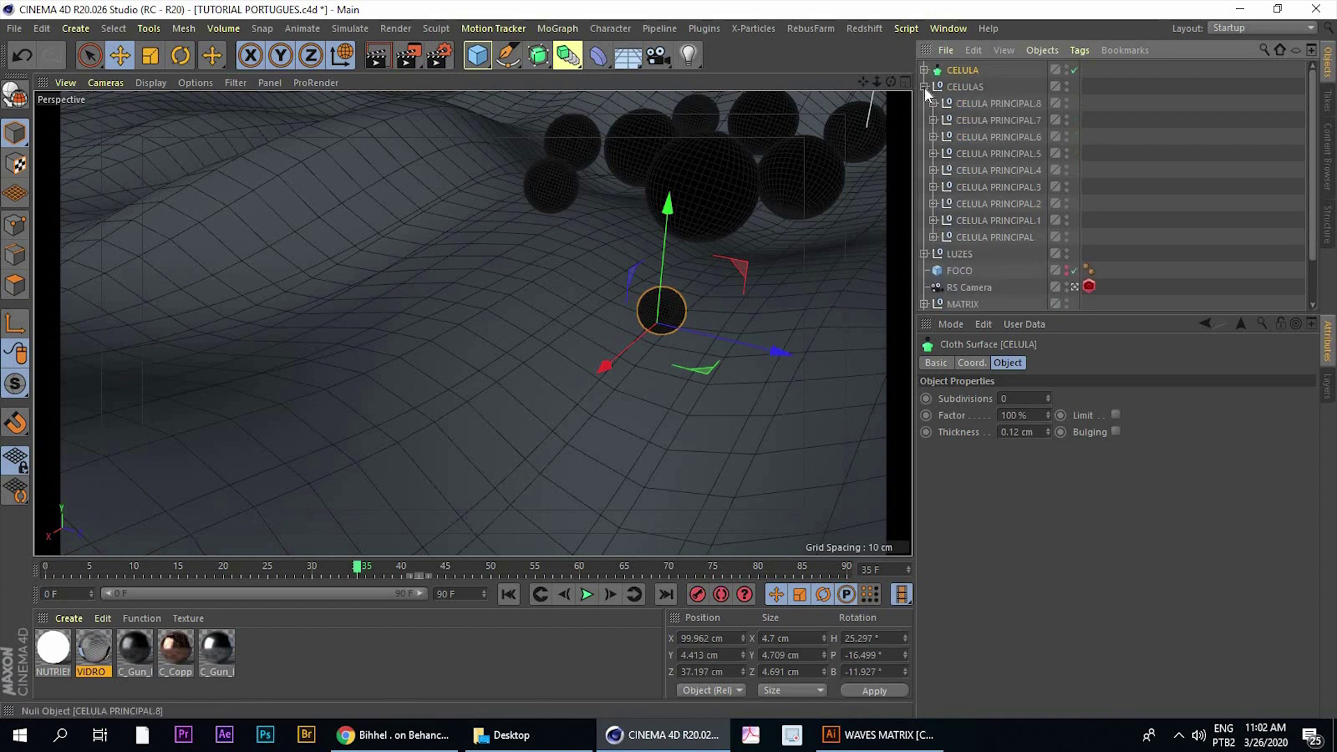
pyautogui.doubleClick(958, 71)
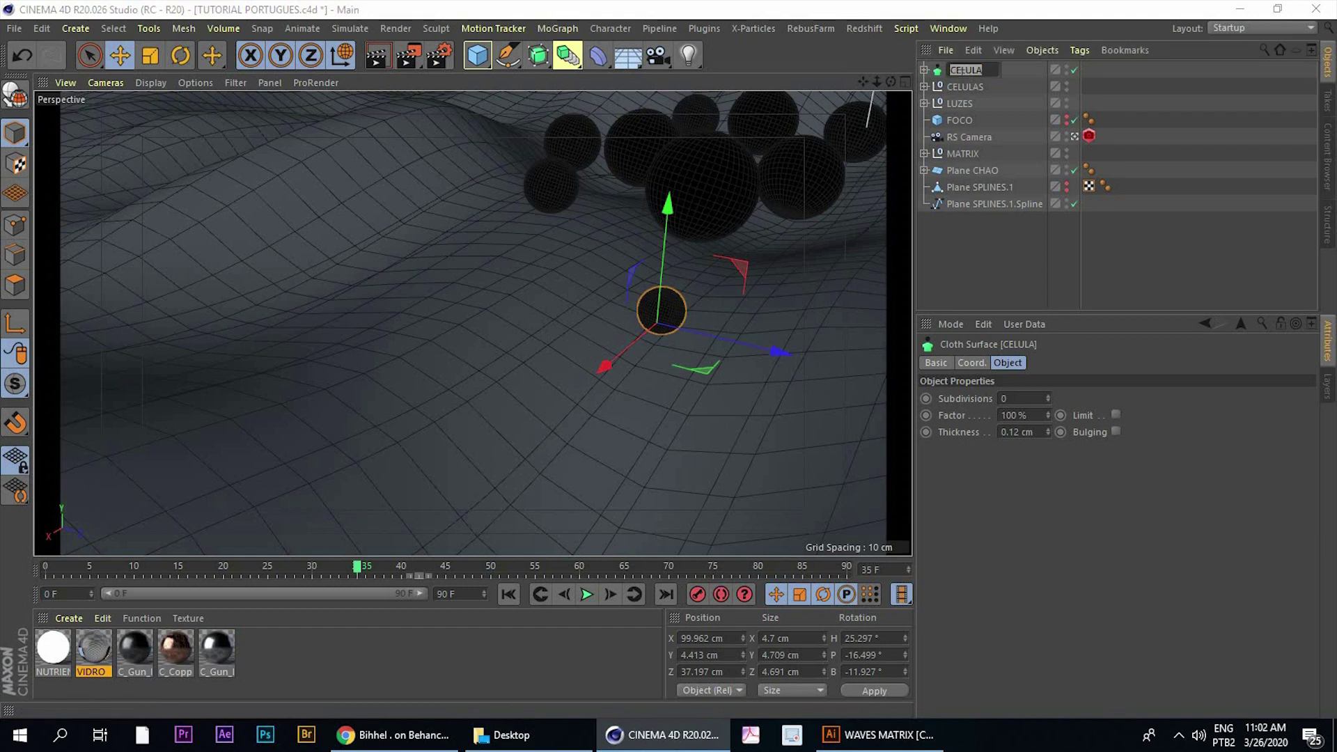
pyautogui.write('ESFERA MEN')
pyautogui.write('OR')
pyautogui.press('Return')
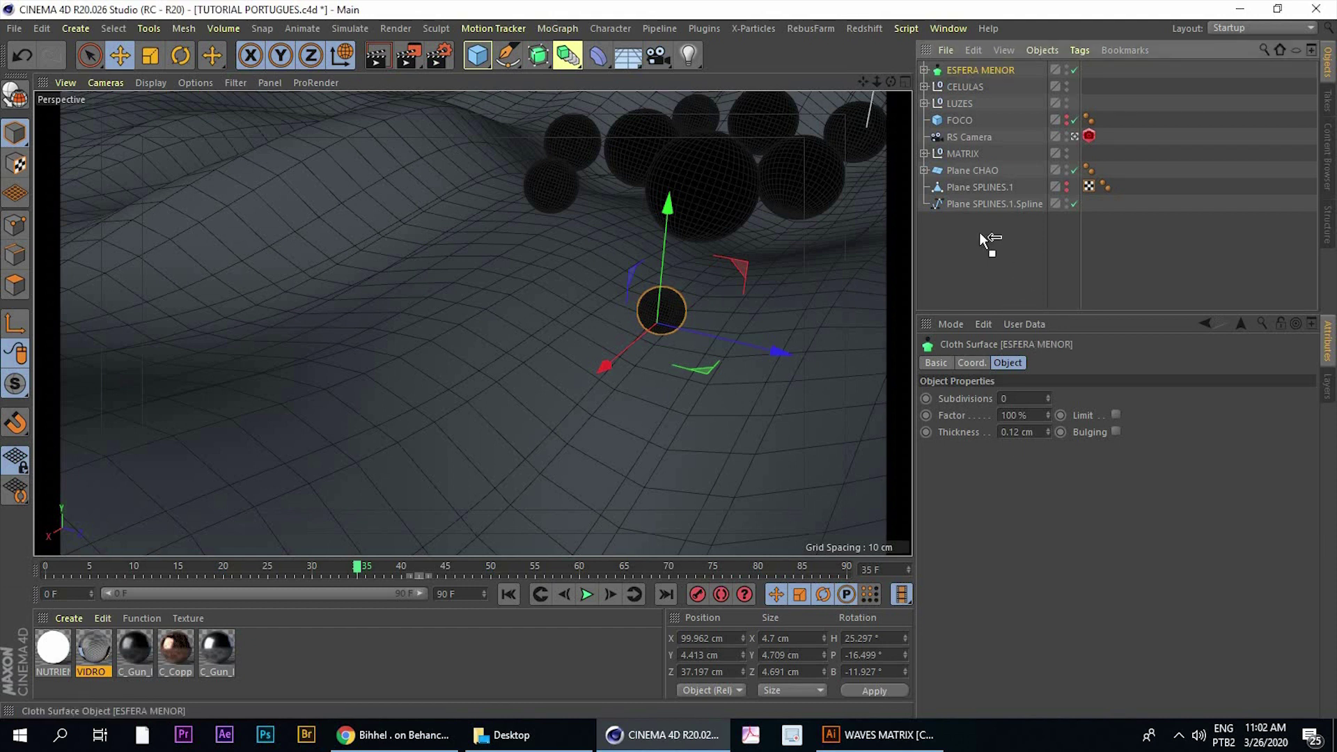
pyautogui.moveTo(978, 70); pyautogui.dragTo(940, 214)
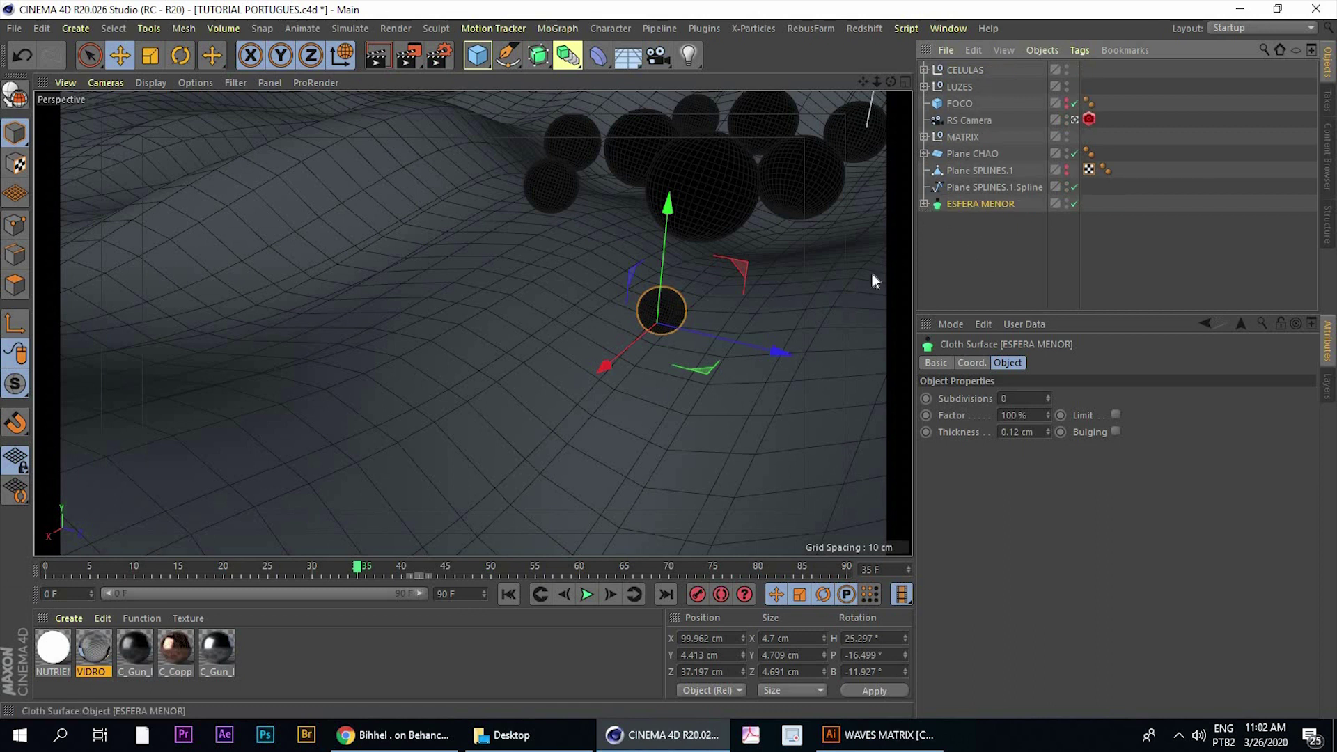
pyautogui.click(923, 204)
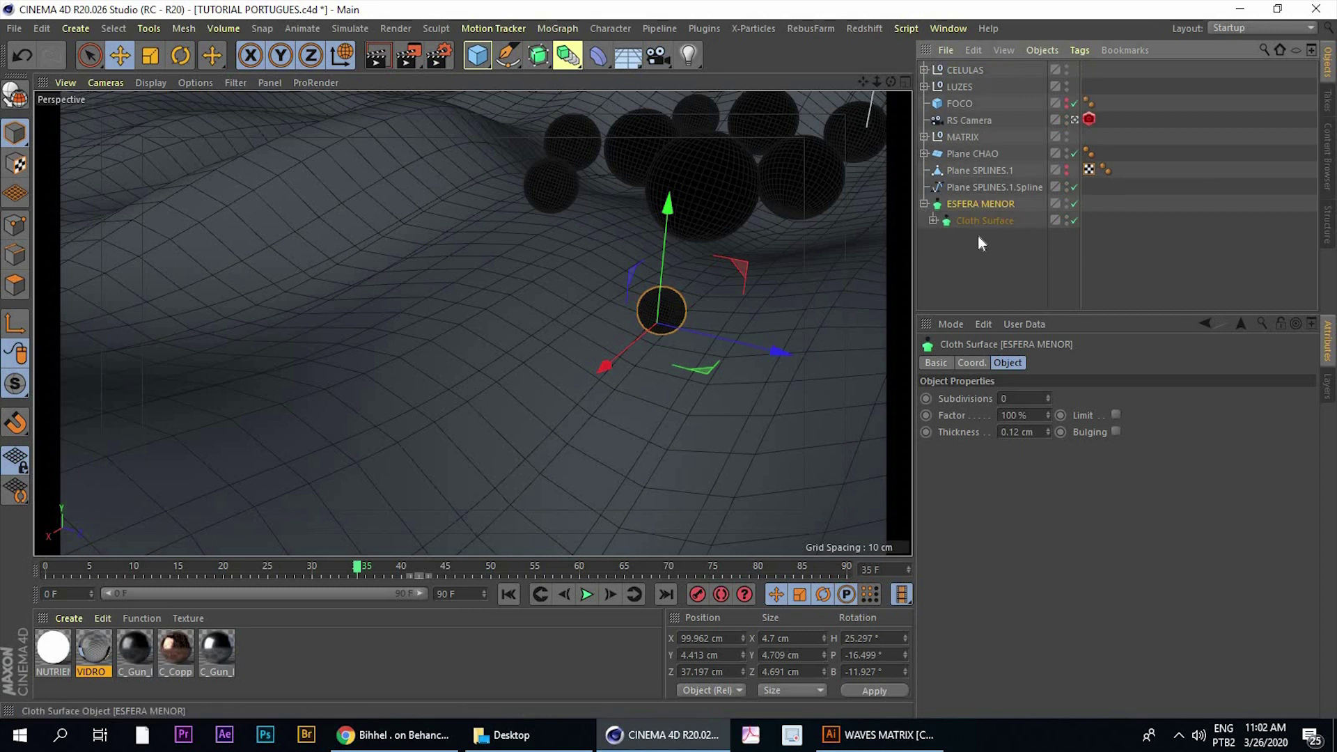
# Inspect the Cloth Surface's Sphere settings and trial-scale it, undoing the change
pyautogui.click(934, 220)
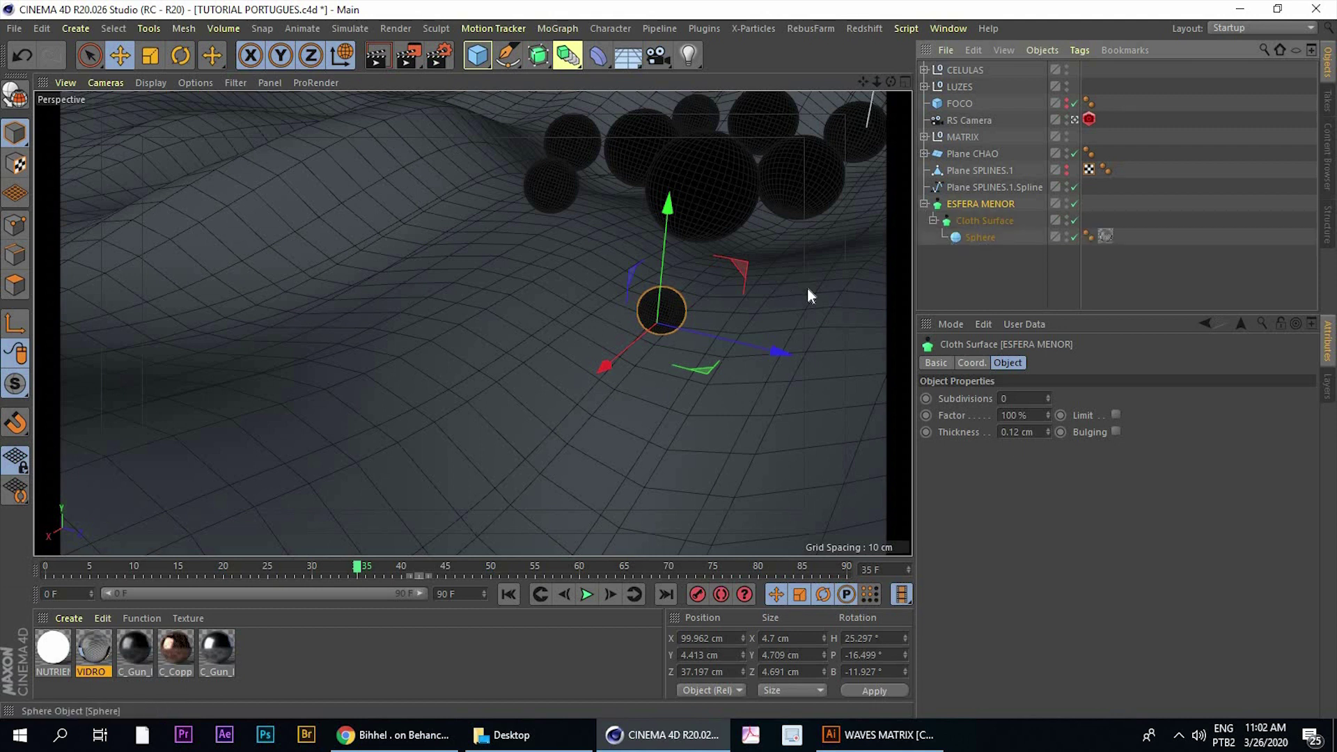
pyautogui.click(987, 238)
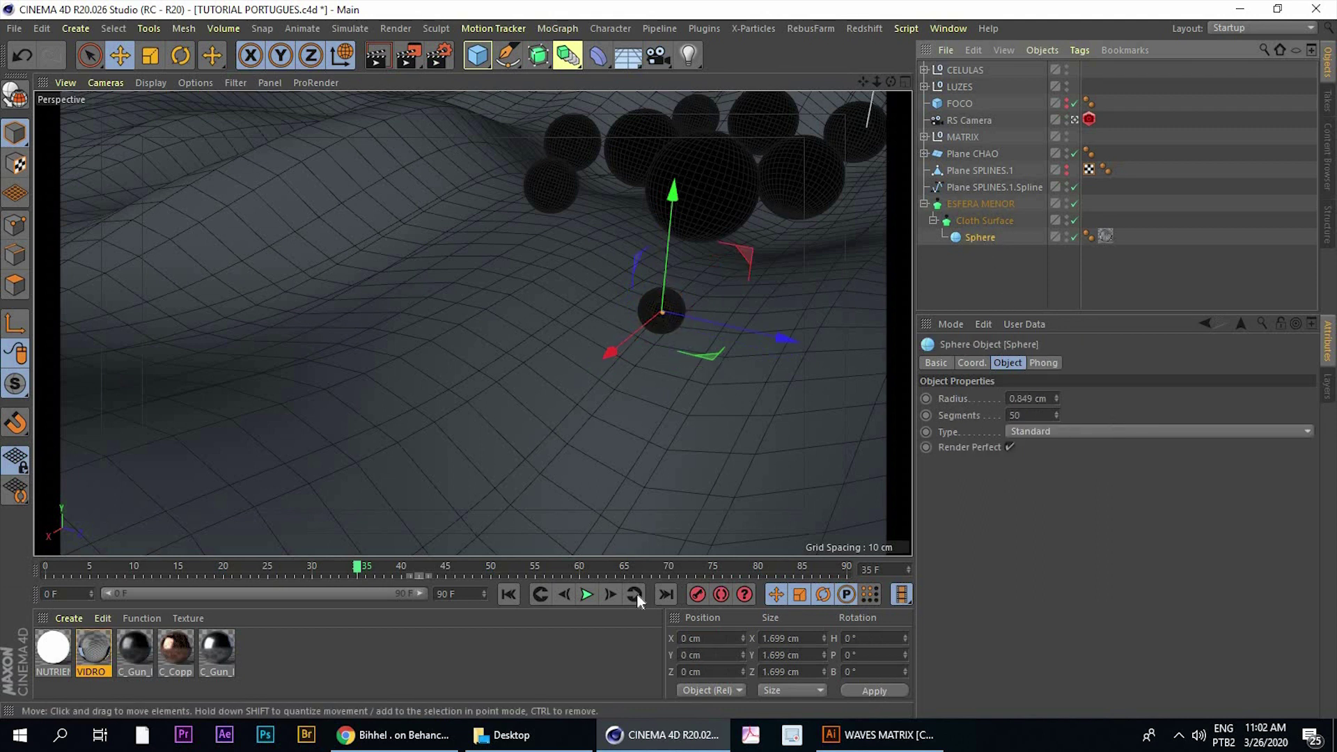
pyautogui.doubleClick(1015, 415)
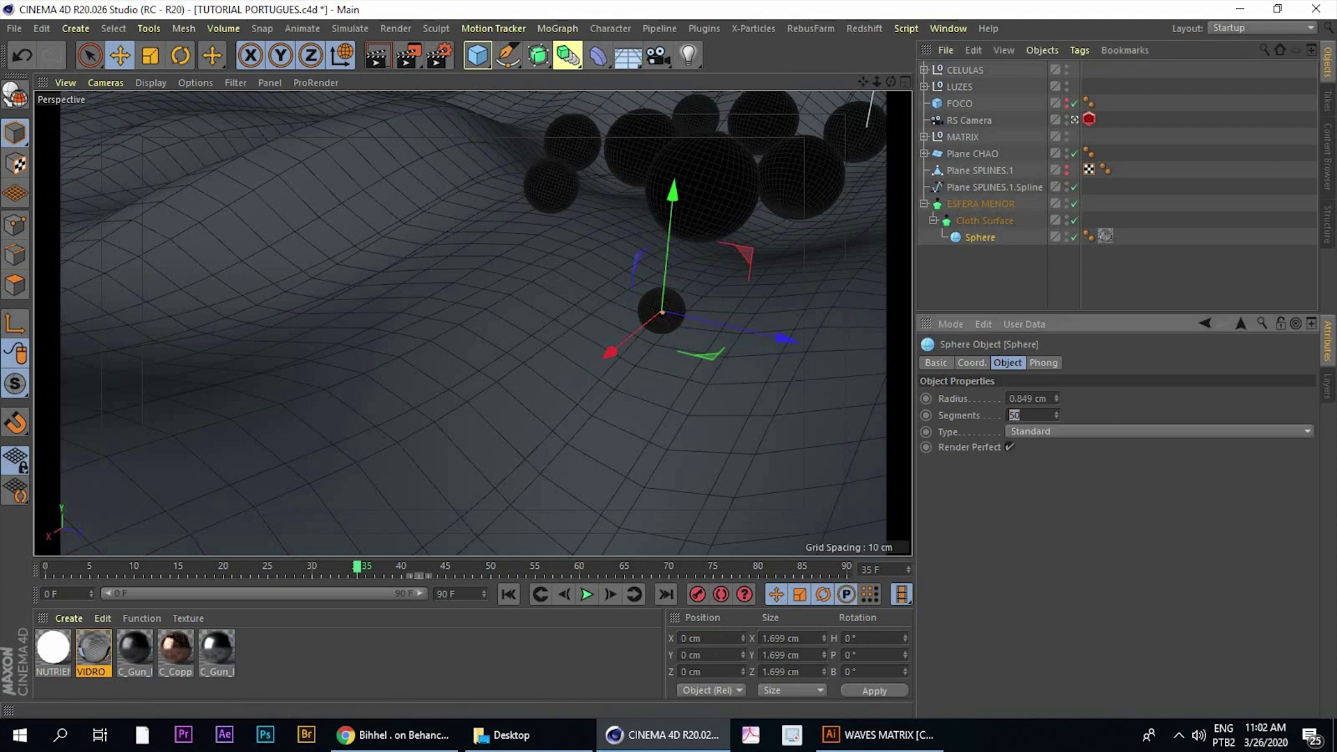
pyautogui.write('12')
pyautogui.click(971, 203)
pyautogui.click(972, 222)
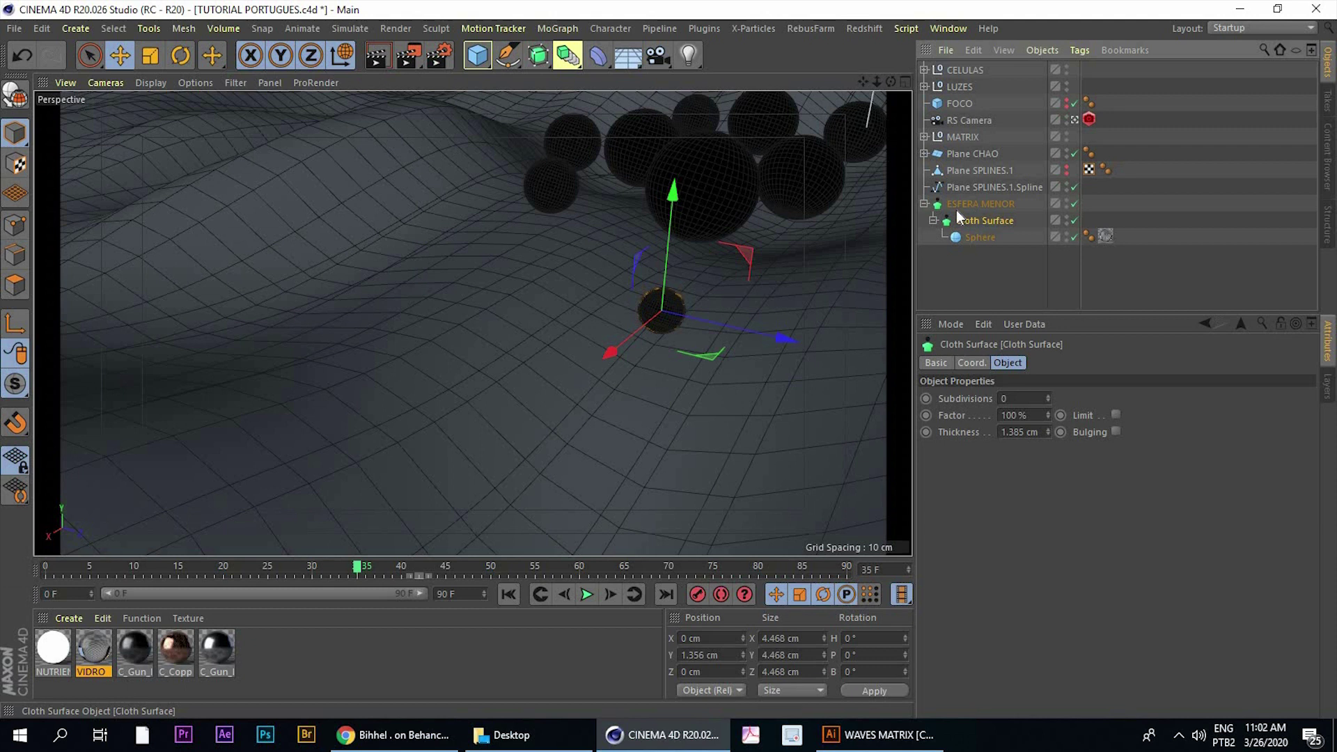
pyautogui.press('t')
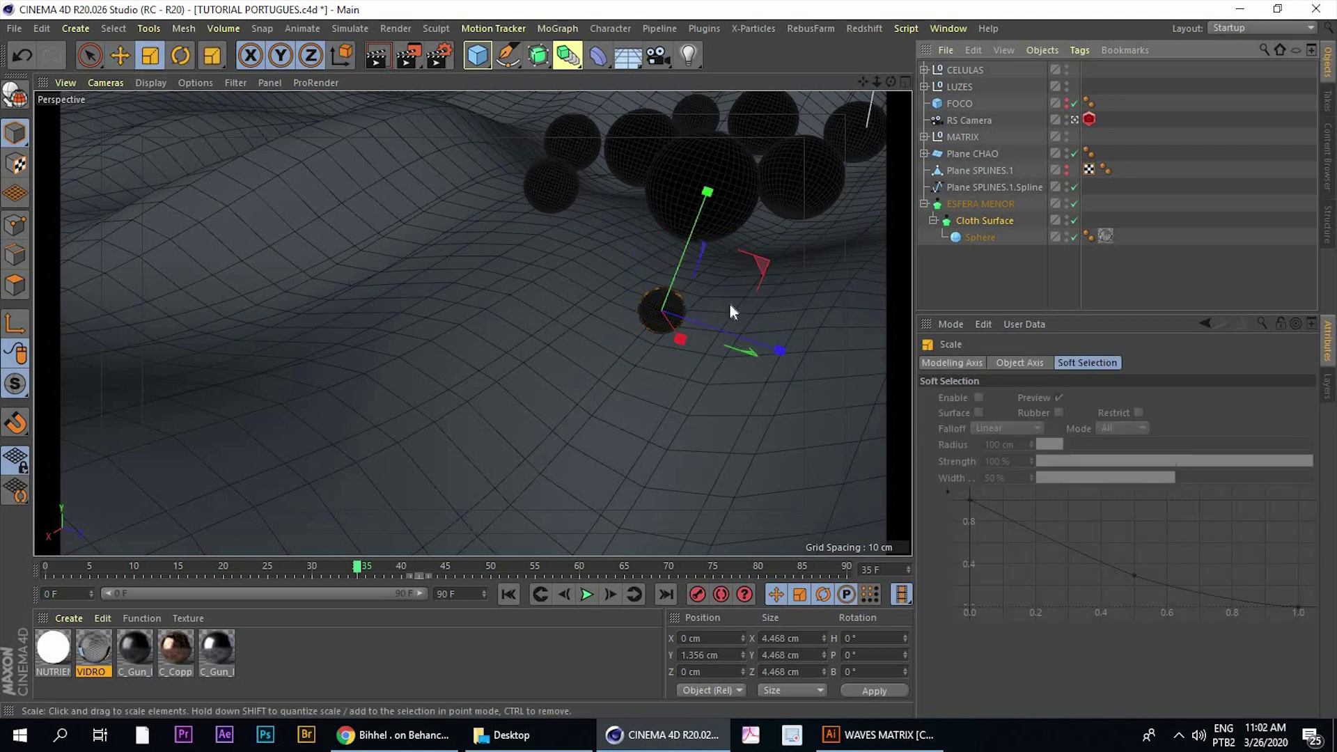
pyautogui.moveTo(730, 304); pyautogui.dragTo(590, 323)
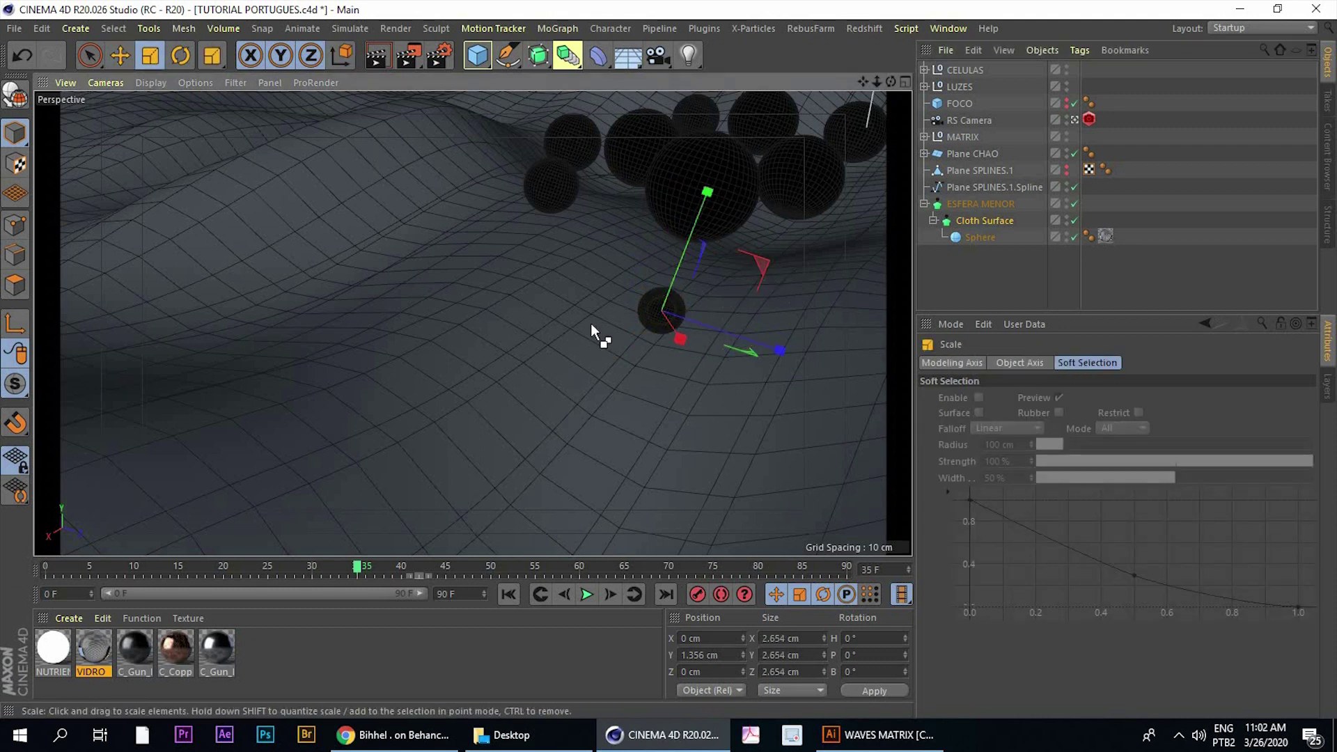
pyautogui.hotkey('ctrl', 'z')
# Scale ESFERA MENOR down to about 2.032 cm and move it along Z to 25.393
pyautogui.click(961, 206)
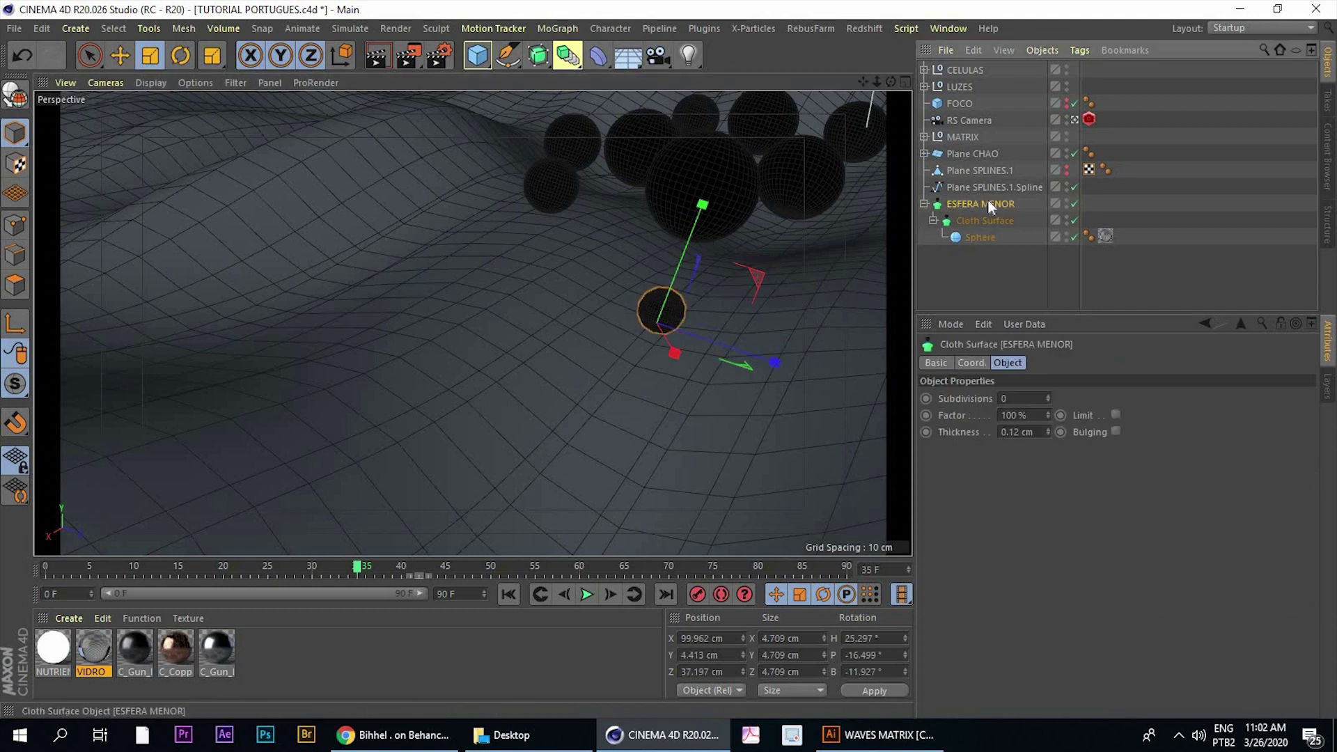
pyautogui.moveTo(749, 272)
pyautogui.mouseDown()
pyautogui.moveTo(609, 412)
pyautogui.moveTo(629, 411)
pyautogui.mouseUp()
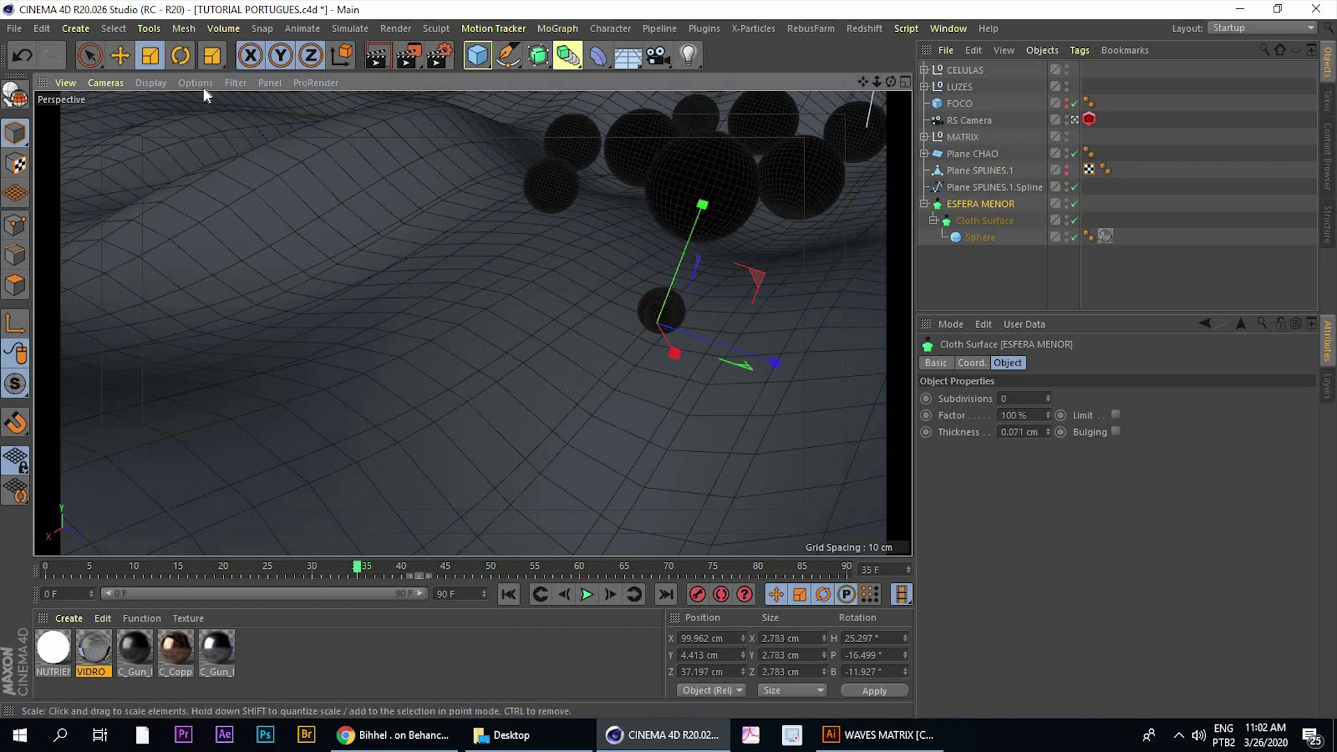
pyautogui.click(119, 57)
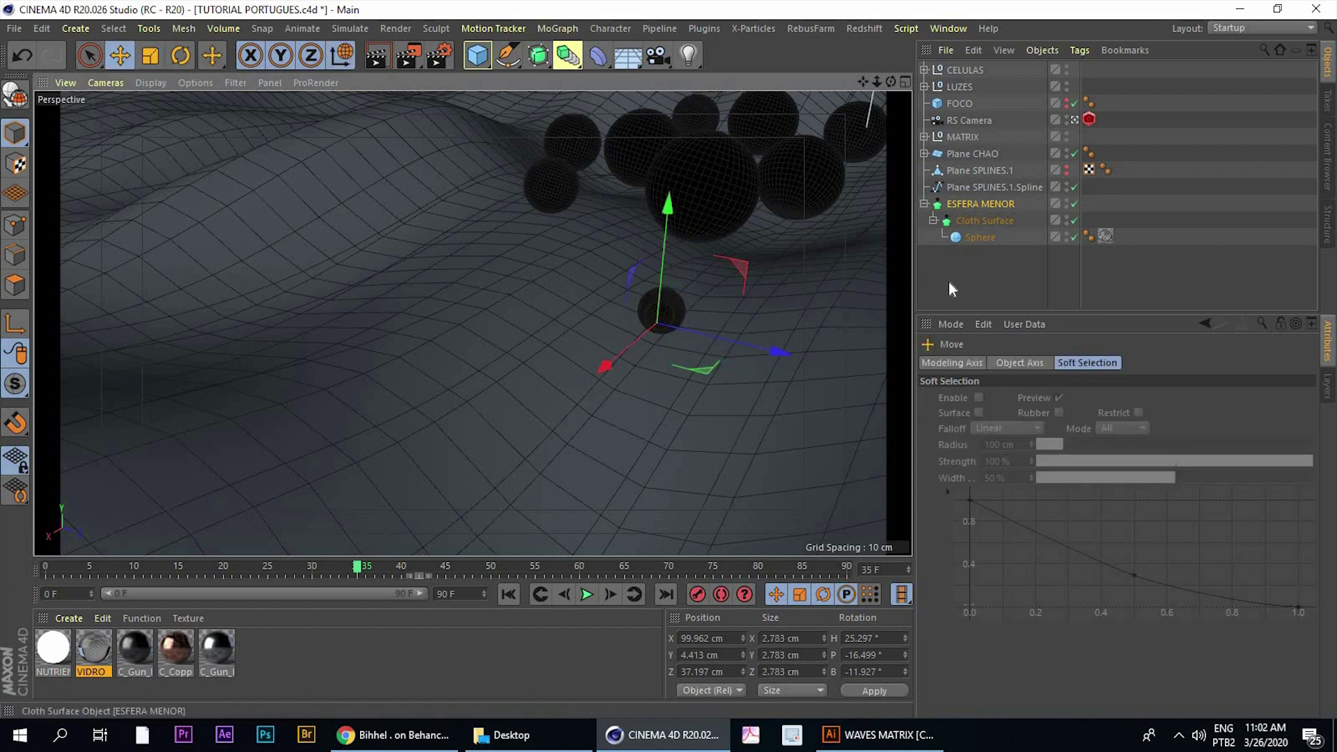
pyautogui.moveTo(720, 336)
pyautogui.mouseDown()
pyautogui.moveTo(599, 319)
pyautogui.moveTo(588, 332)
pyautogui.mouseUp()
pyautogui.click(148, 57)
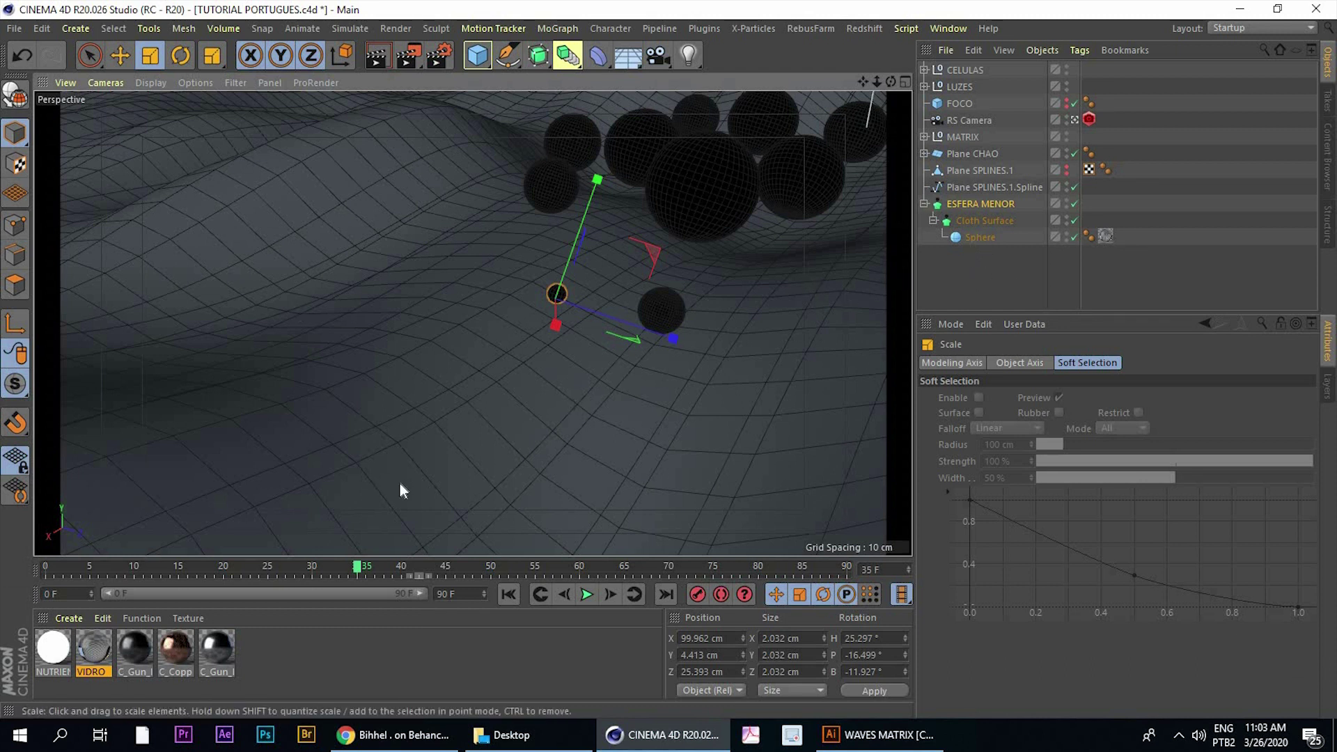
# Select Plane SPLINES.1.Spline in Points mode with four viewports, framing the whole spline set
pyautogui.click(976, 189)
pyautogui.middleClick(694, 279)
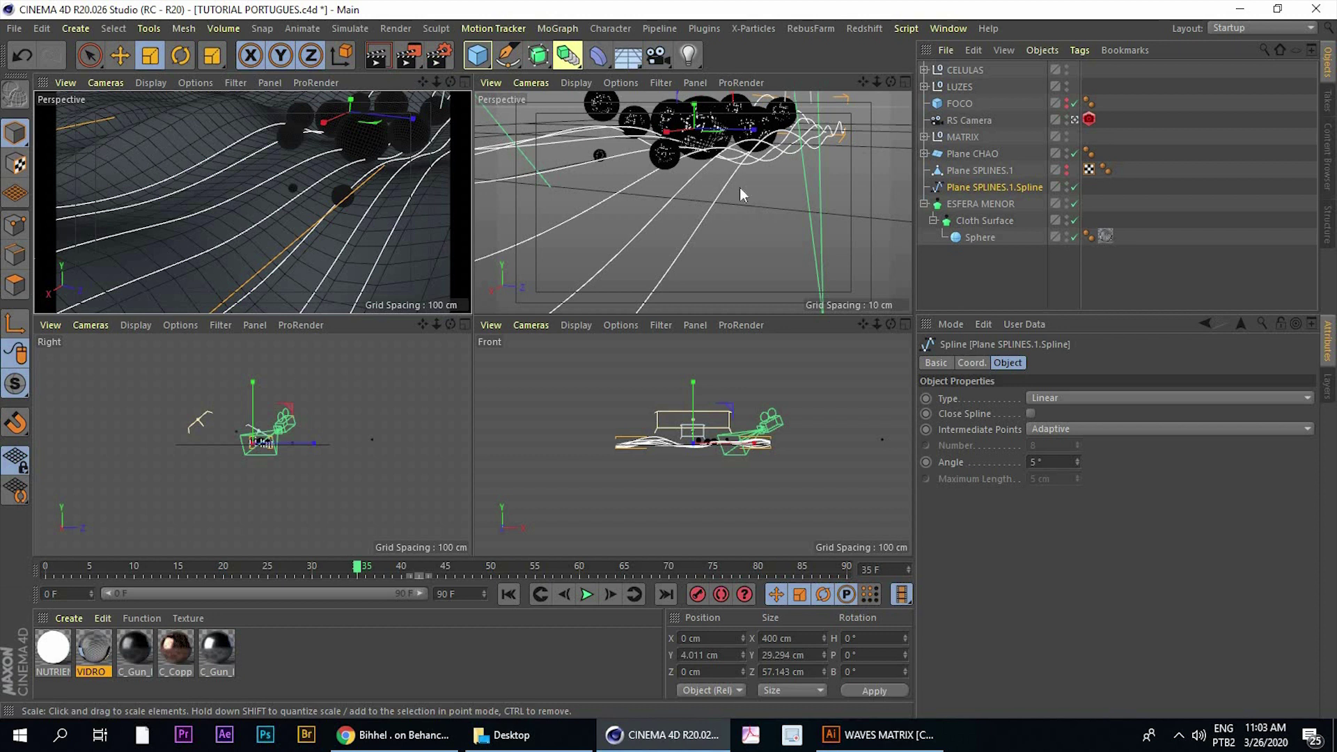
pyautogui.scroll(-5, 746, 176)
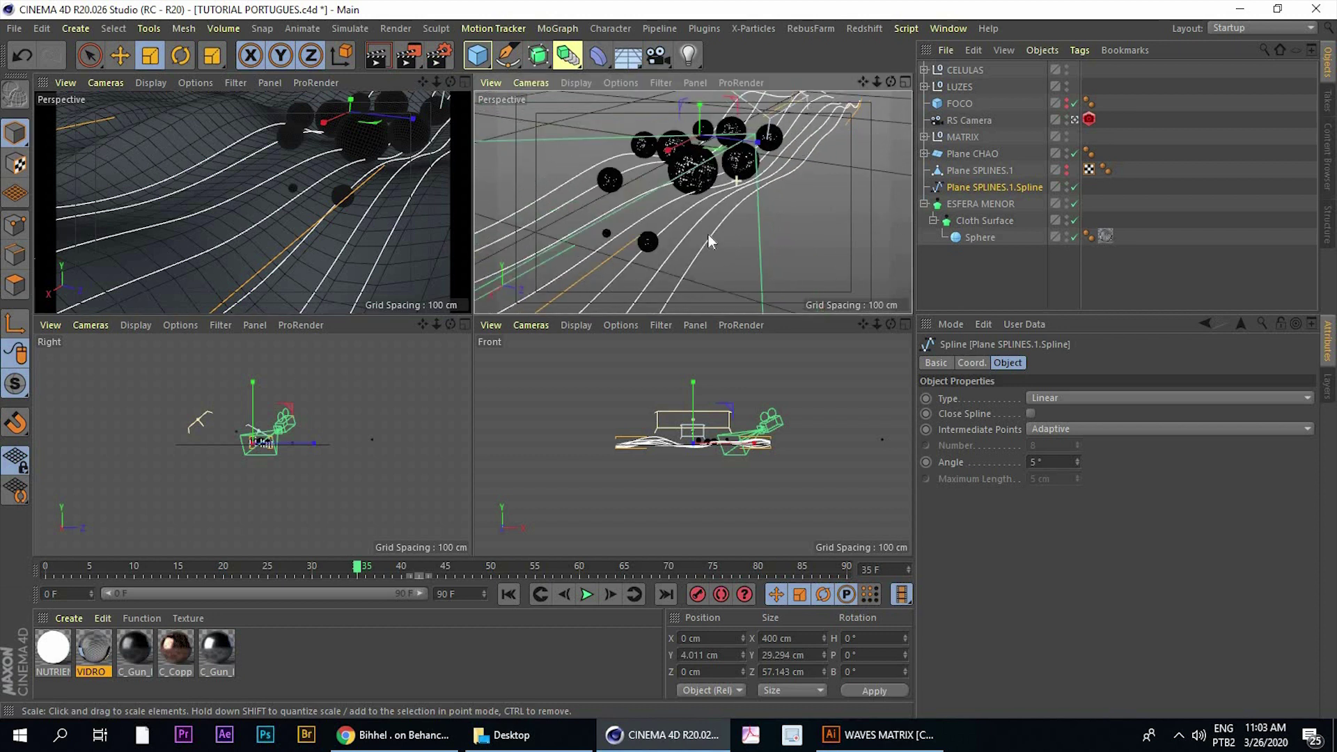
pyautogui.keyDown('alt'); pyautogui.moveTo(746, 176); pyautogui.dragTo(697, 230); pyautogui.keyUp('alt')
pyautogui.click(15, 225)
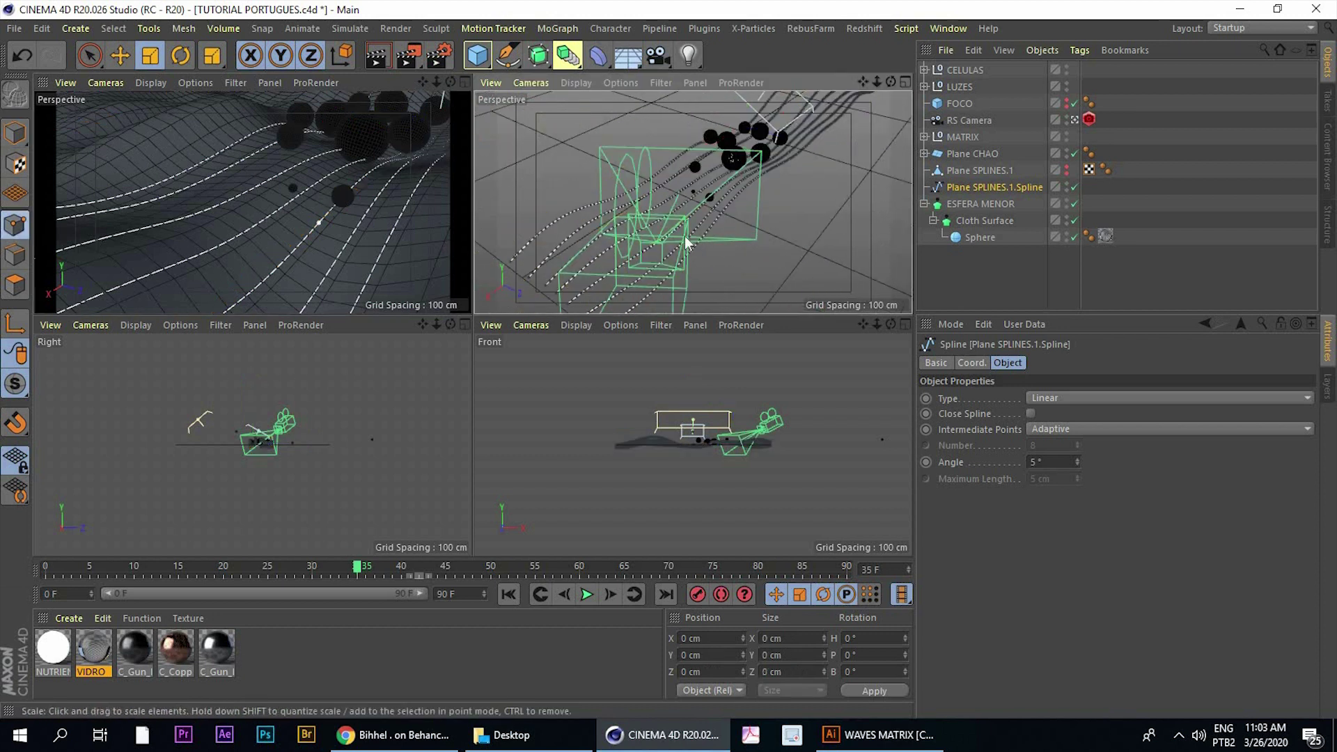
pyautogui.scroll(2, 712, 209)
pyautogui.scroll(2, 712, 209)
pyautogui.moveTo(711, 209)
pyautogui.keyDown('alt'); pyautogui.mouseDown()
pyautogui.moveTo(701, 241)
pyautogui.moveTo(666, 236)
pyautogui.moveTo(638, 253)
pyautogui.moveTo(486, 156)
pyautogui.moveTo(418, 139)
pyautogui.mouseUp(); pyautogui.keyUp('alt')
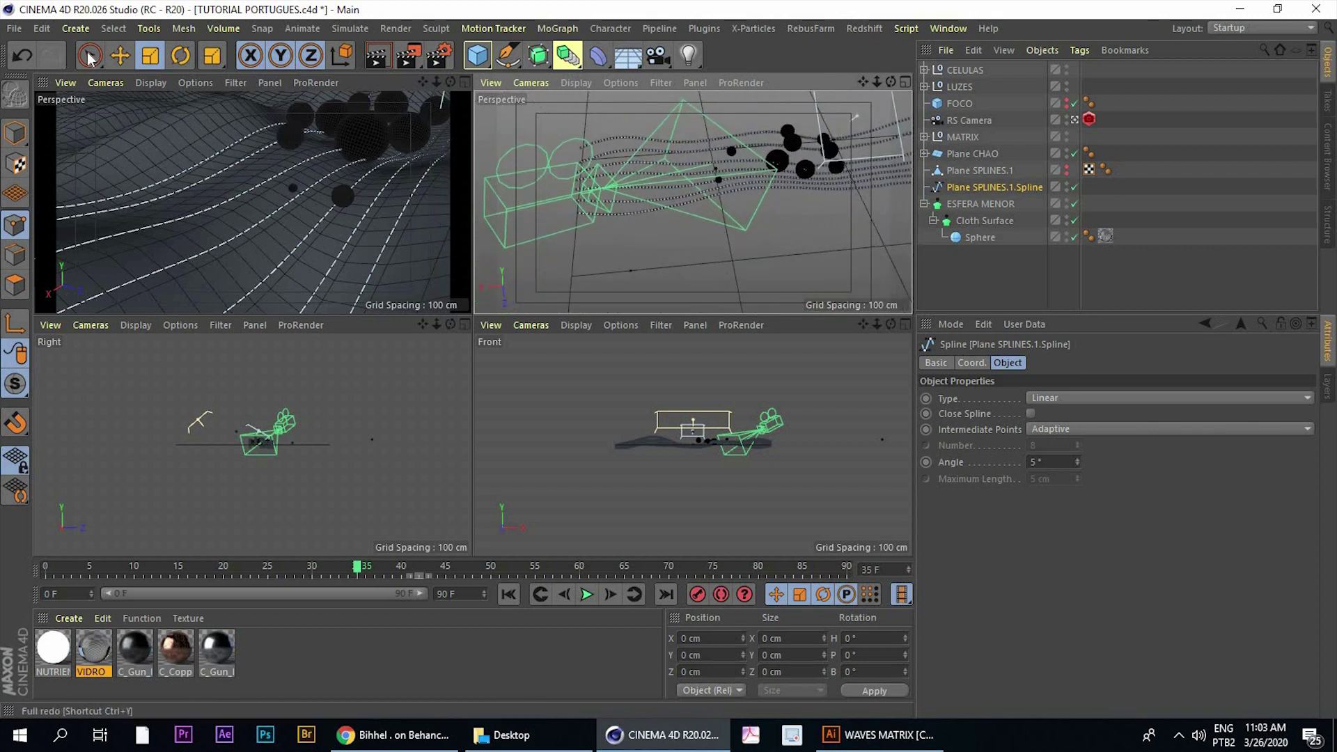
# Switch to the Lasso Selection tool and trial-select spline points, then clear the selection
pyautogui.click(89, 54)
pyautogui.click(167, 148)
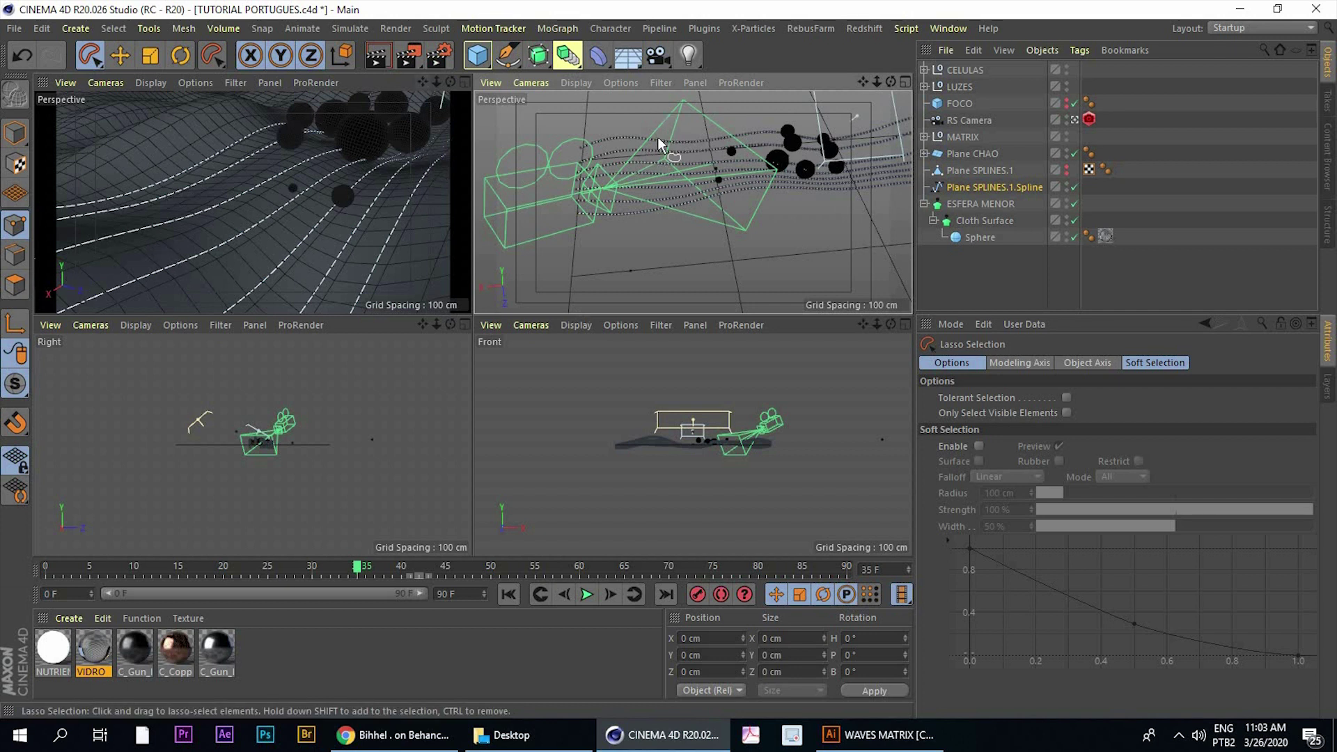
pyautogui.moveTo(652, 156)
pyautogui.keyDown('alt'); pyautogui.mouseDown()
pyautogui.moveTo(609, 214)
pyautogui.moveTo(689, 153)
pyautogui.moveTo(575, 123)
pyautogui.mouseUp(); pyautogui.keyUp('alt')
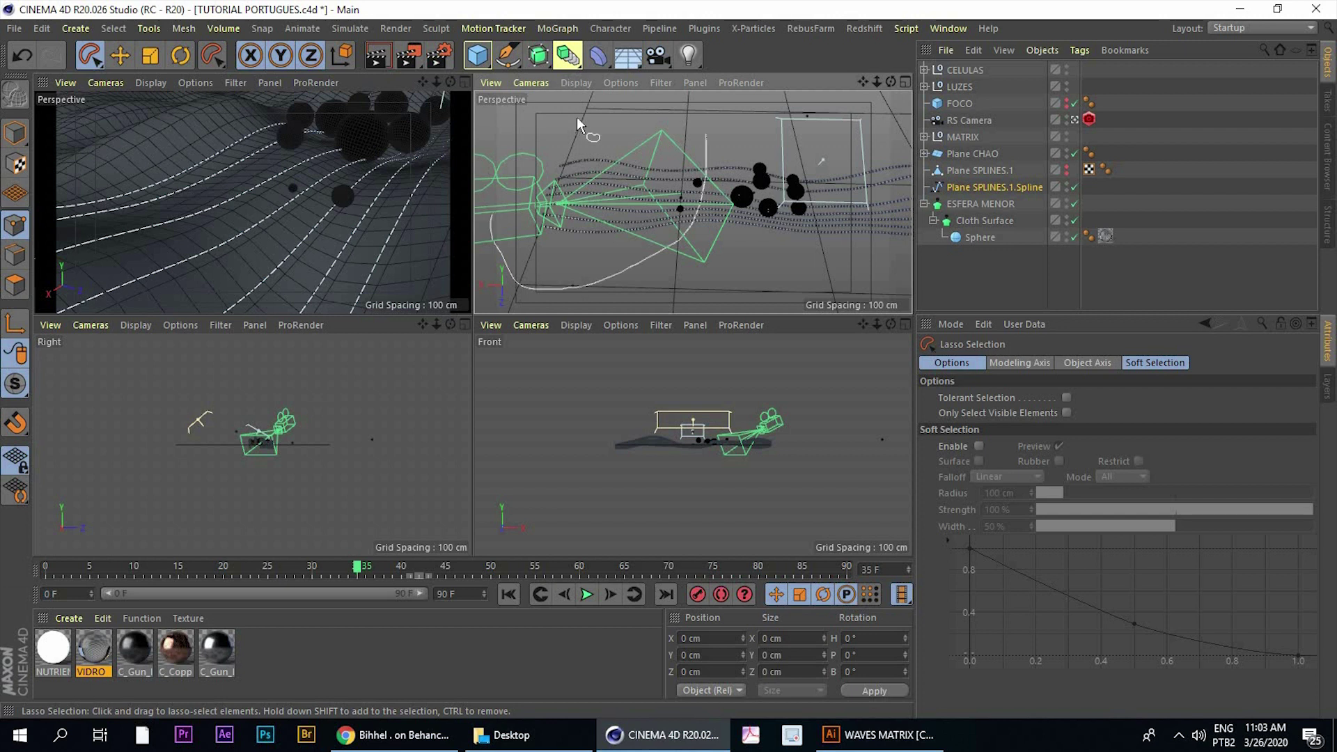
pyautogui.moveTo(504, 188); pyautogui.dragTo(550, 156)
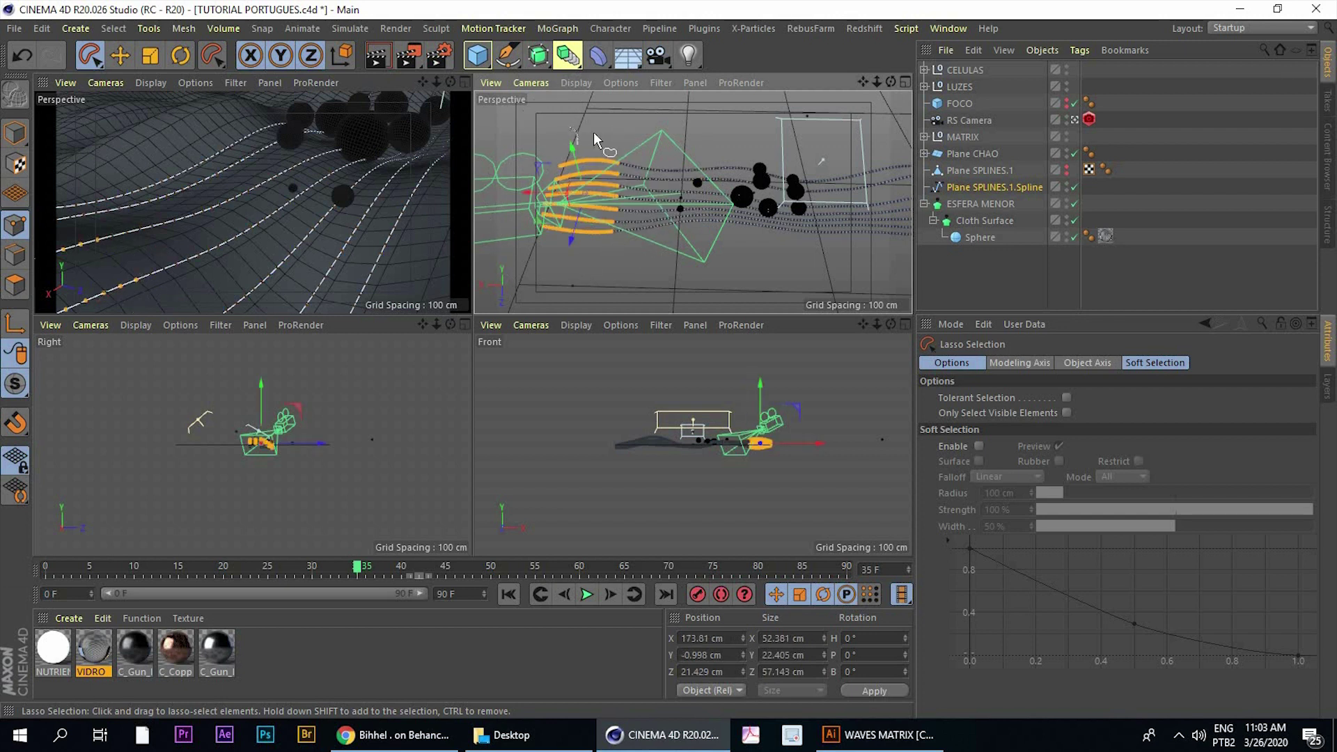
pyautogui.moveTo(564, 169); pyautogui.dragTo(510, 217)
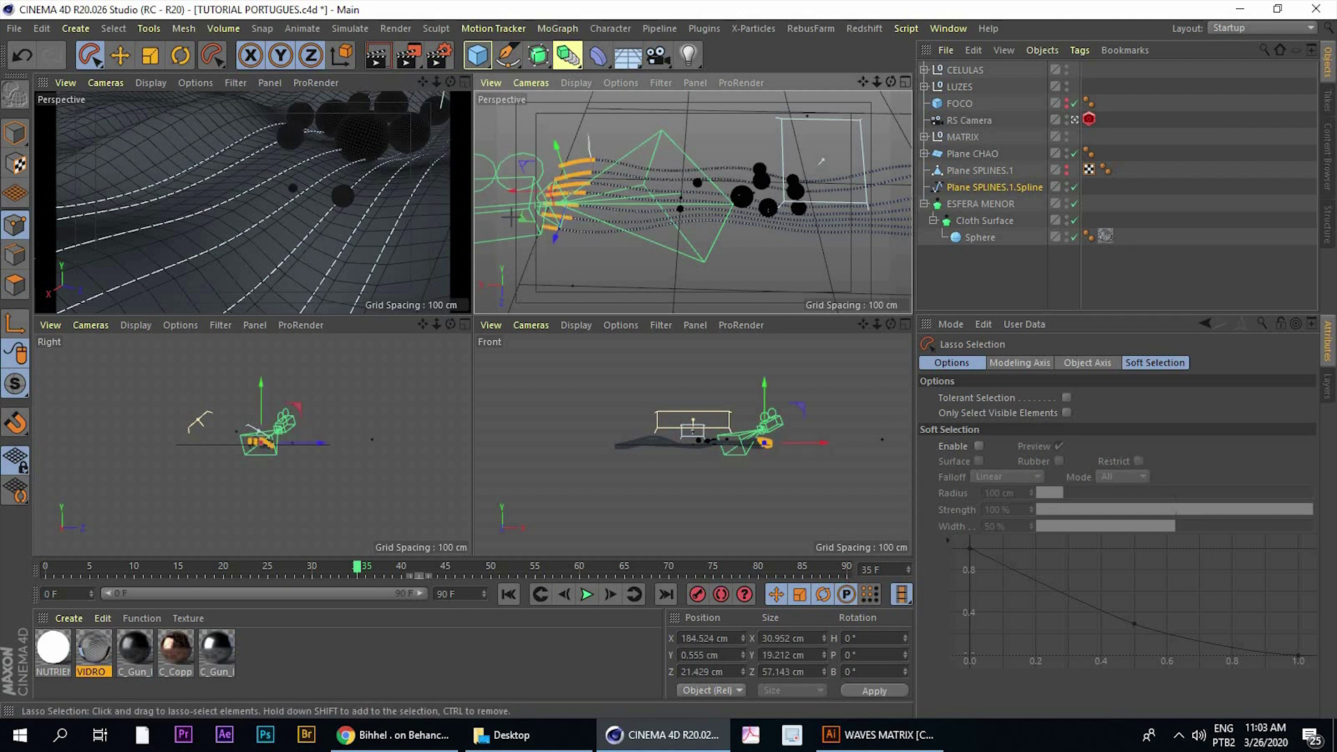
pyautogui.moveTo(507, 149); pyautogui.dragTo(516, 161)
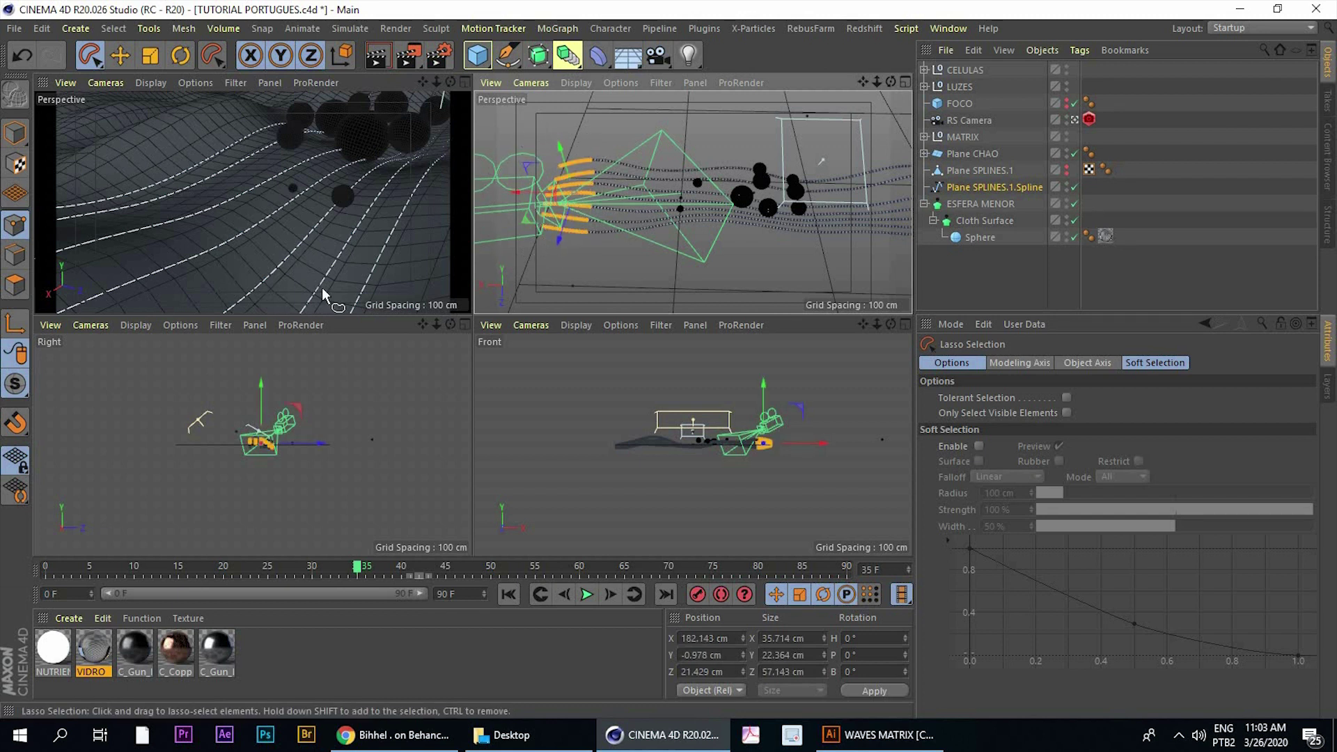
pyautogui.click(597, 163)
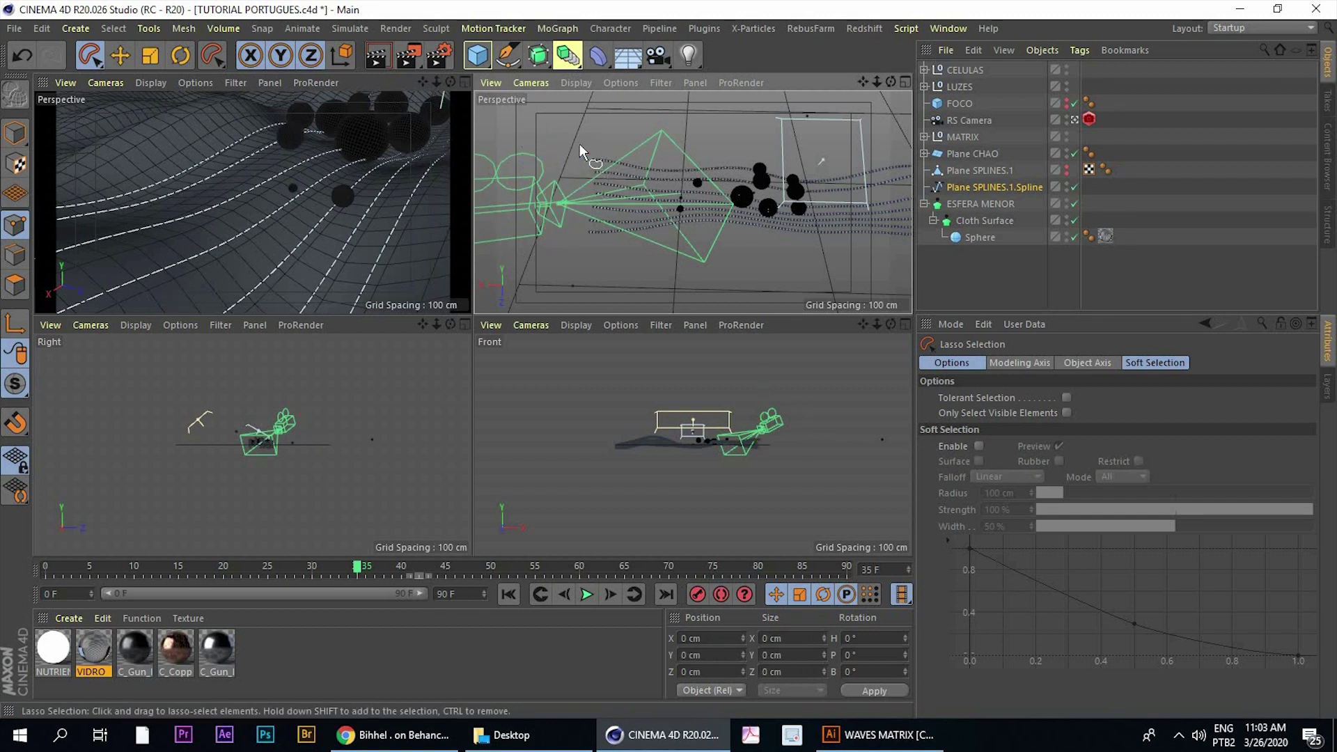
# Delete the lasso-selected far stretch of the spline strands and return to Model mode
pyautogui.moveTo(596, 197)
pyautogui.keyDown('alt'); pyautogui.mouseDown()
pyautogui.moveTo(801, 173)
pyautogui.moveTo(703, 125)
pyautogui.moveTo(666, 169)
pyautogui.mouseUp(); pyautogui.keyUp('alt')
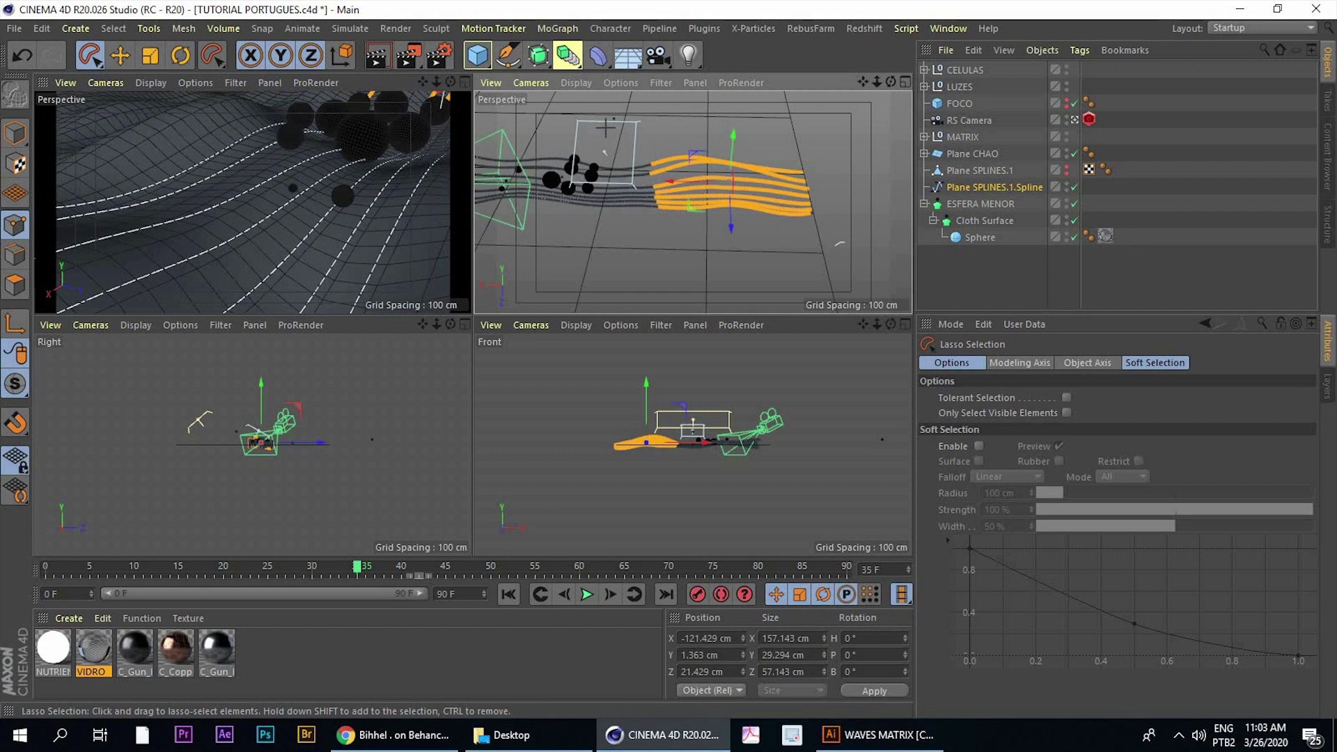
pyautogui.moveTo(604, 126); pyautogui.dragTo(606, 167)
pyautogui.moveTo(856, 261)
pyautogui.mouseDown()
pyautogui.moveTo(755, 281)
pyautogui.moveTo(802, 198)
pyautogui.mouseUp()
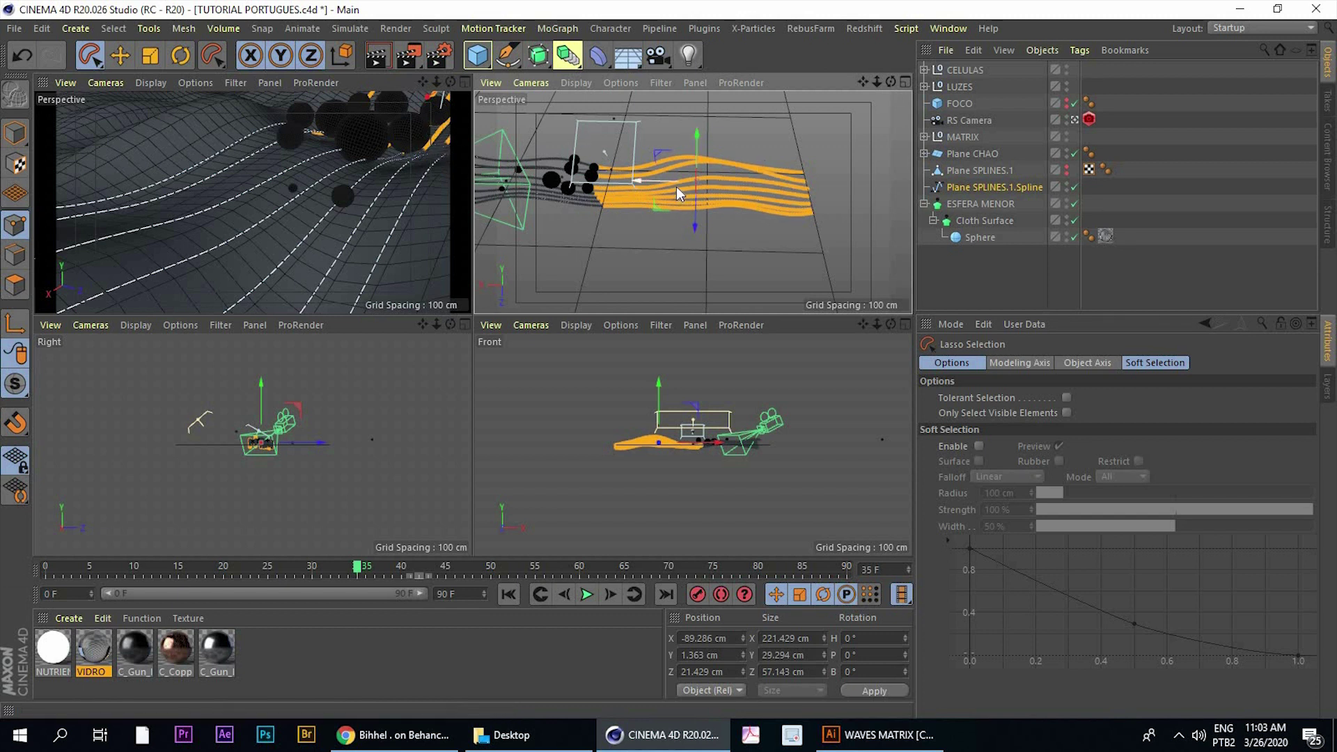
pyautogui.press('Delete')
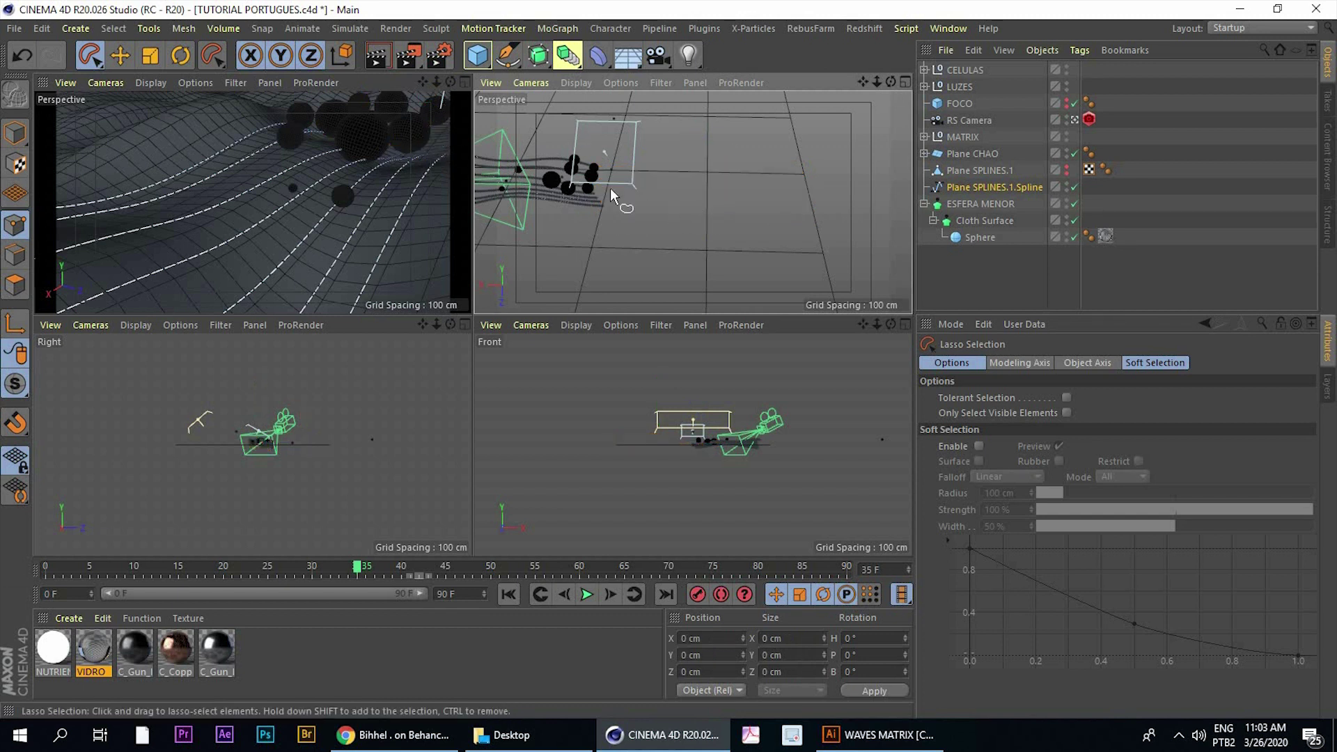
pyautogui.moveTo(610, 188)
pyautogui.keyDown('alt'); pyautogui.mouseDown()
pyautogui.moveTo(739, 134)
pyautogui.moveTo(724, 186)
pyautogui.moveTo(670, 172)
pyautogui.moveTo(688, 189)
pyautogui.mouseUp(); pyautogui.keyUp('alt')
pyautogui.click(15, 132)
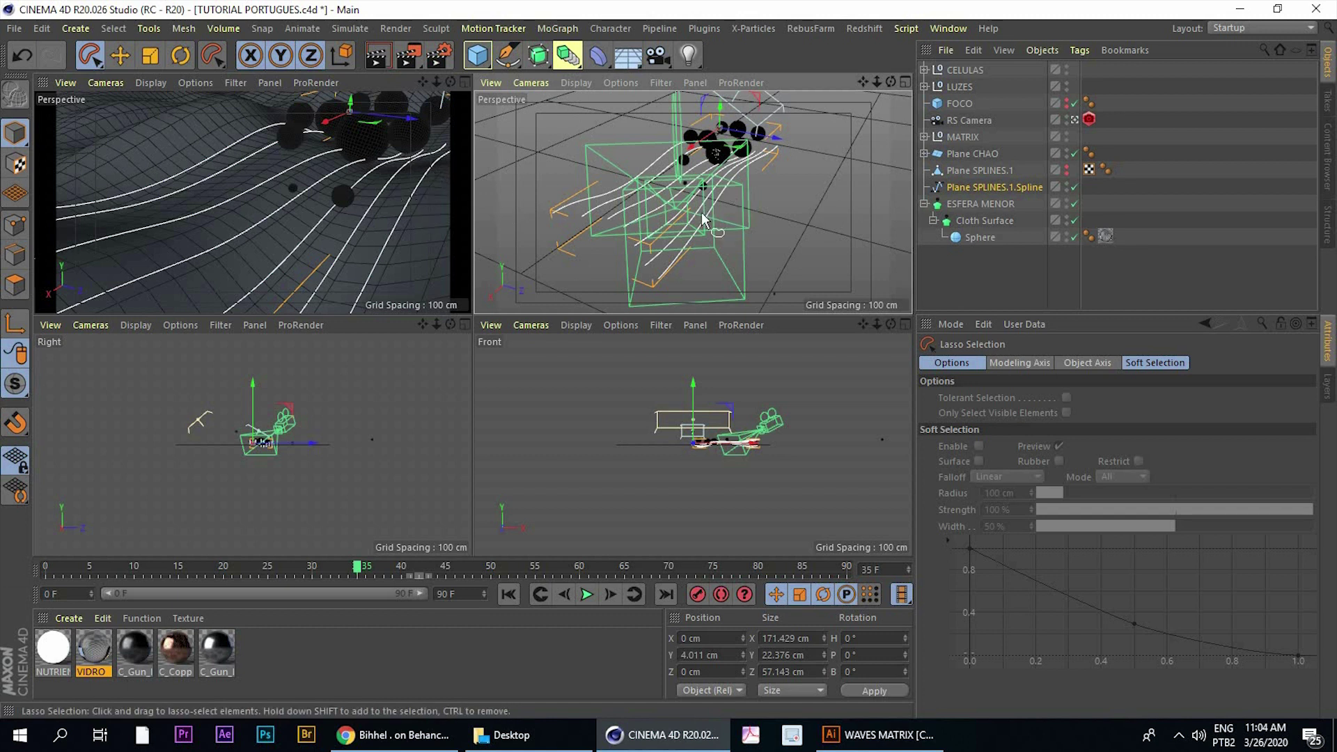
# Toggle between single and four-view layouts to inspect the scene from both perspective views
pyautogui.press('F1')
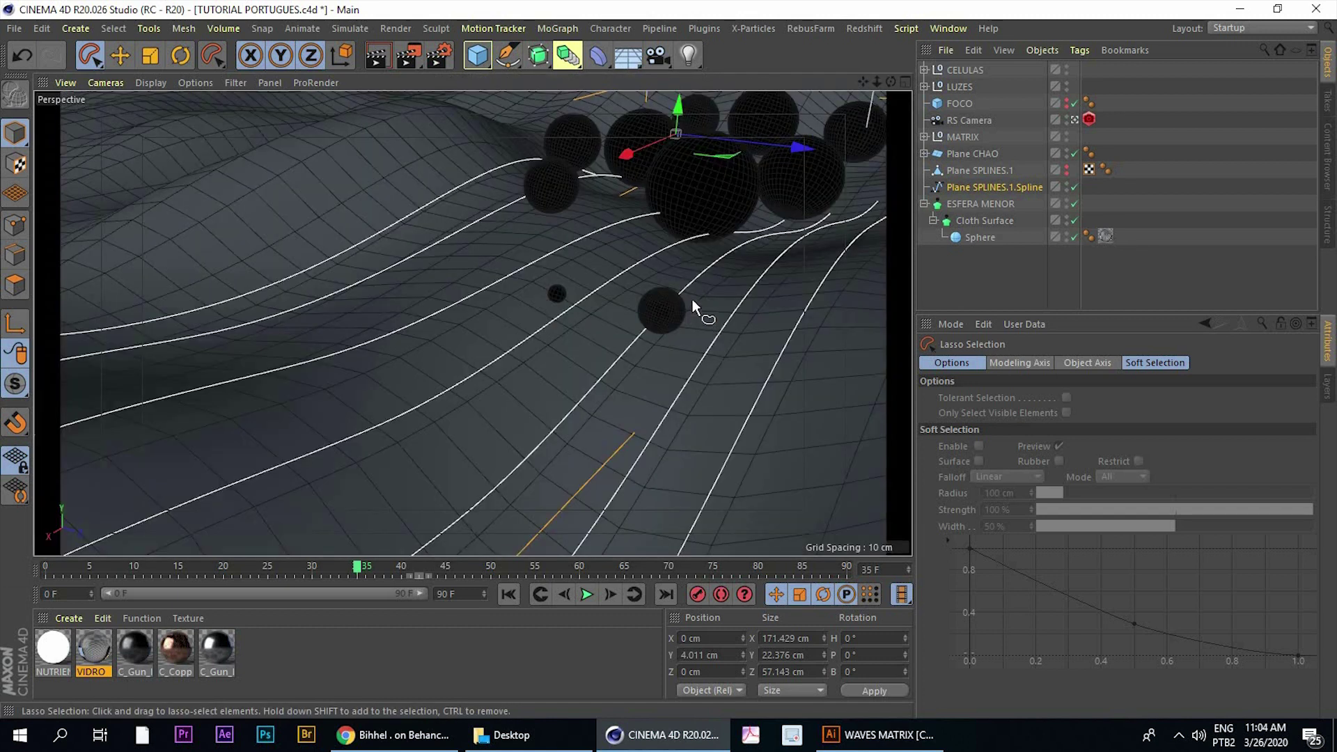
pyautogui.middleClick(692, 298)
pyautogui.middleClick(634, 235)
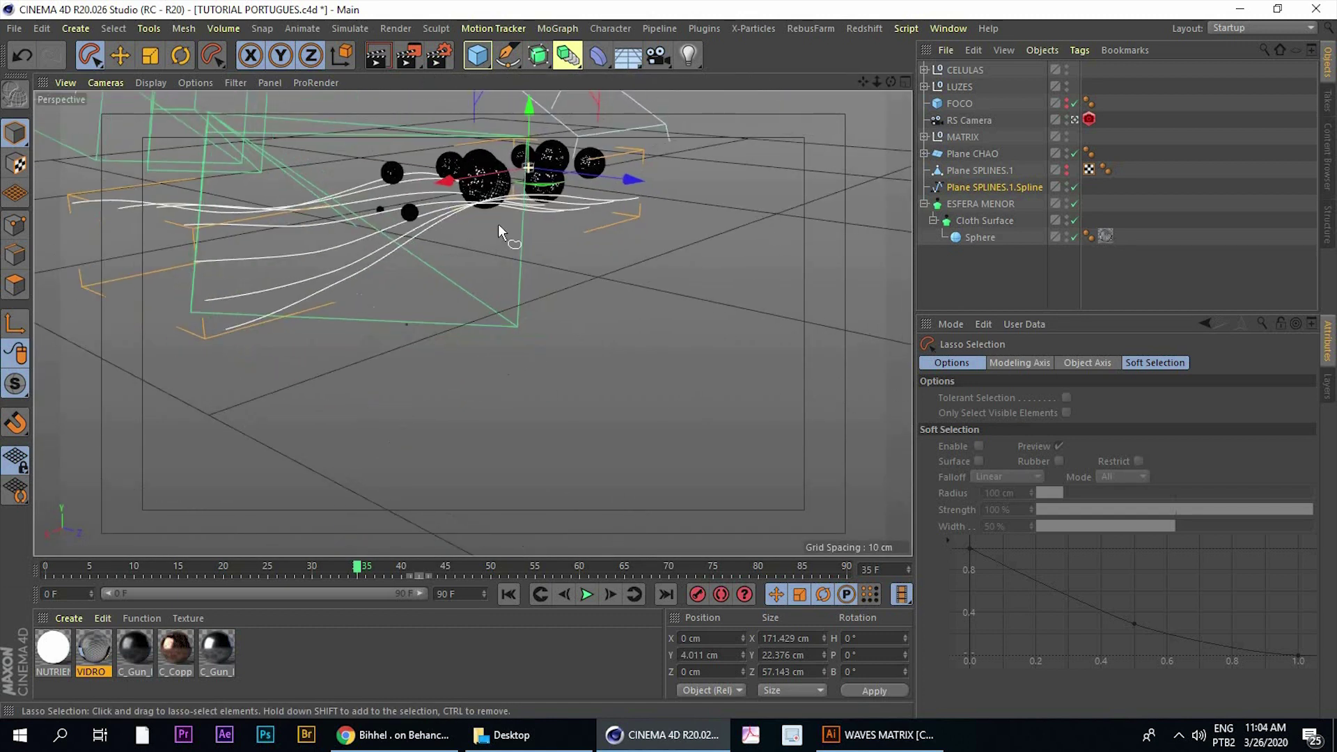
pyautogui.moveTo(499, 231)
pyautogui.keyDown('alt'); pyautogui.mouseDown()
pyautogui.moveTo(471, 319)
pyautogui.moveTo(409, 179)
pyautogui.mouseUp(); pyautogui.keyUp('alt')
pyautogui.middleClick(546, 245)
pyautogui.press('F1')
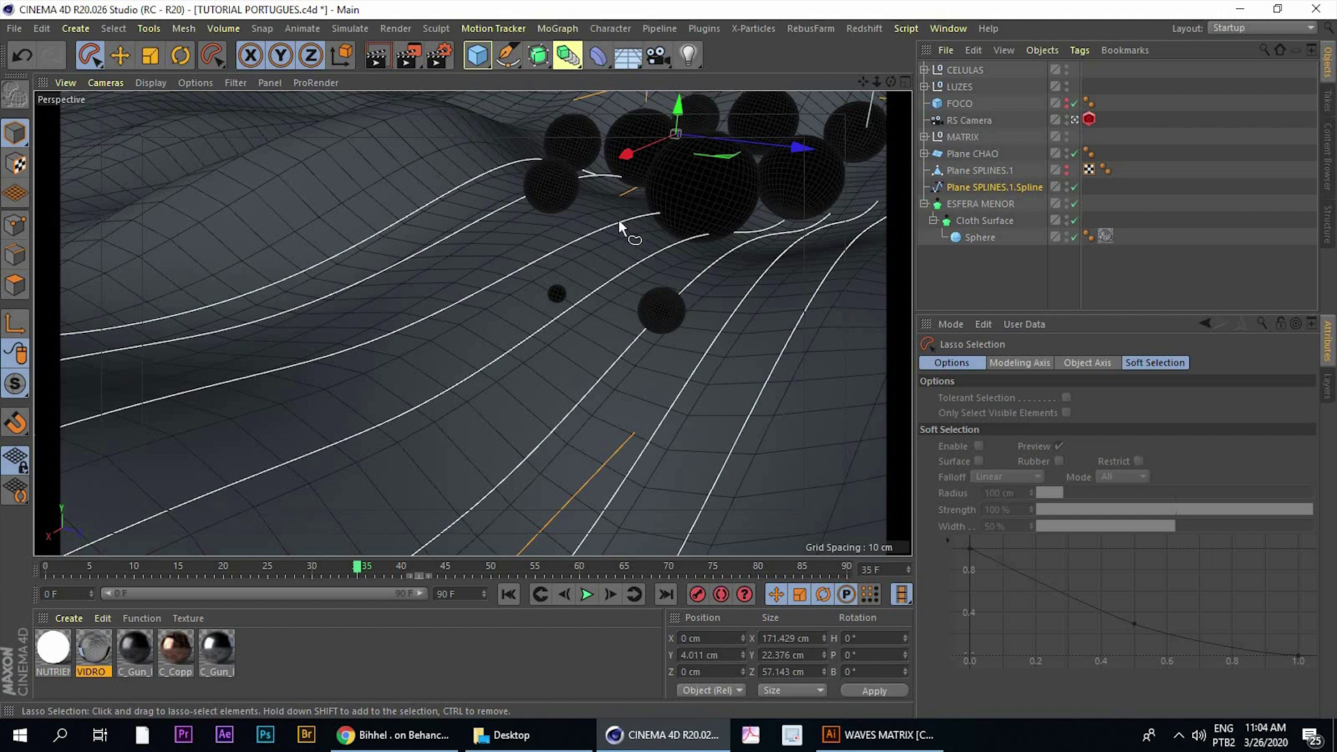
pyautogui.middleClick(642, 239)
pyautogui.middleClick(662, 203)
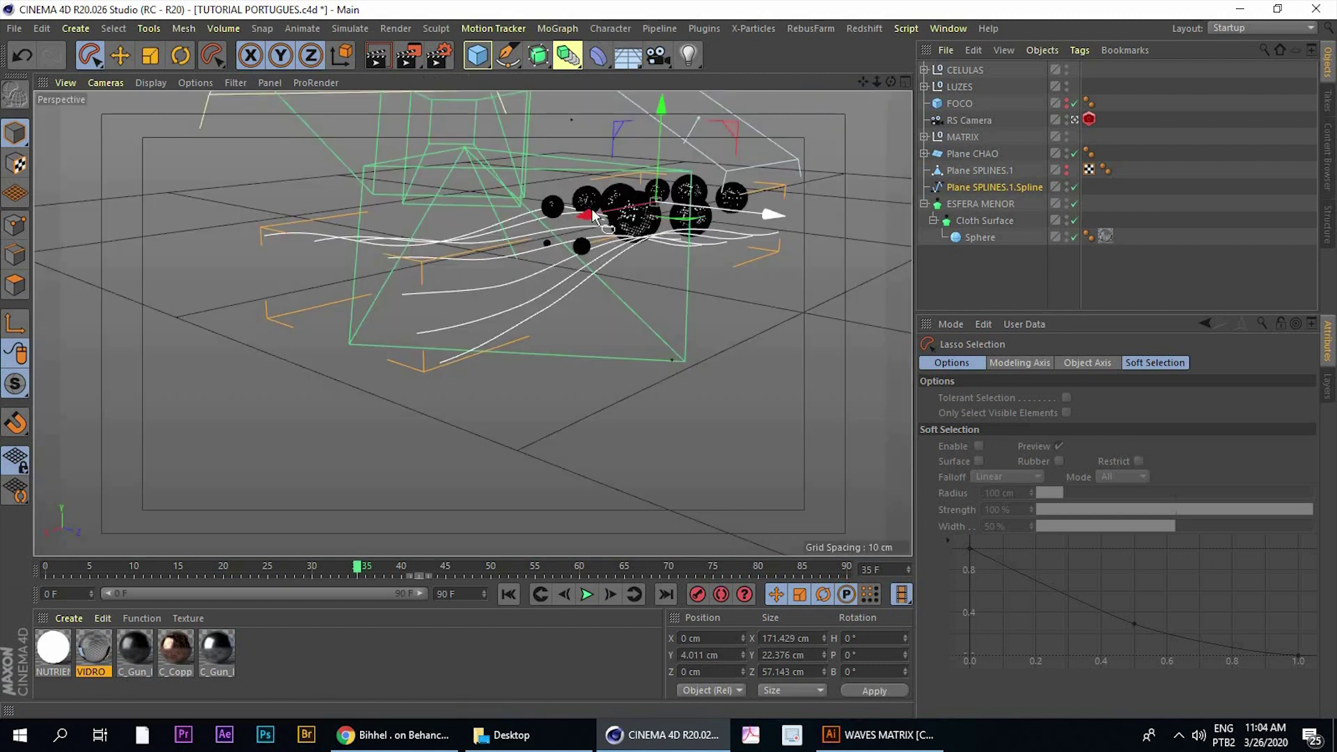
# Check the spline points, return to Model mode, maximize Perspective, and select ESFERA MENOR
pyautogui.click(15, 224)
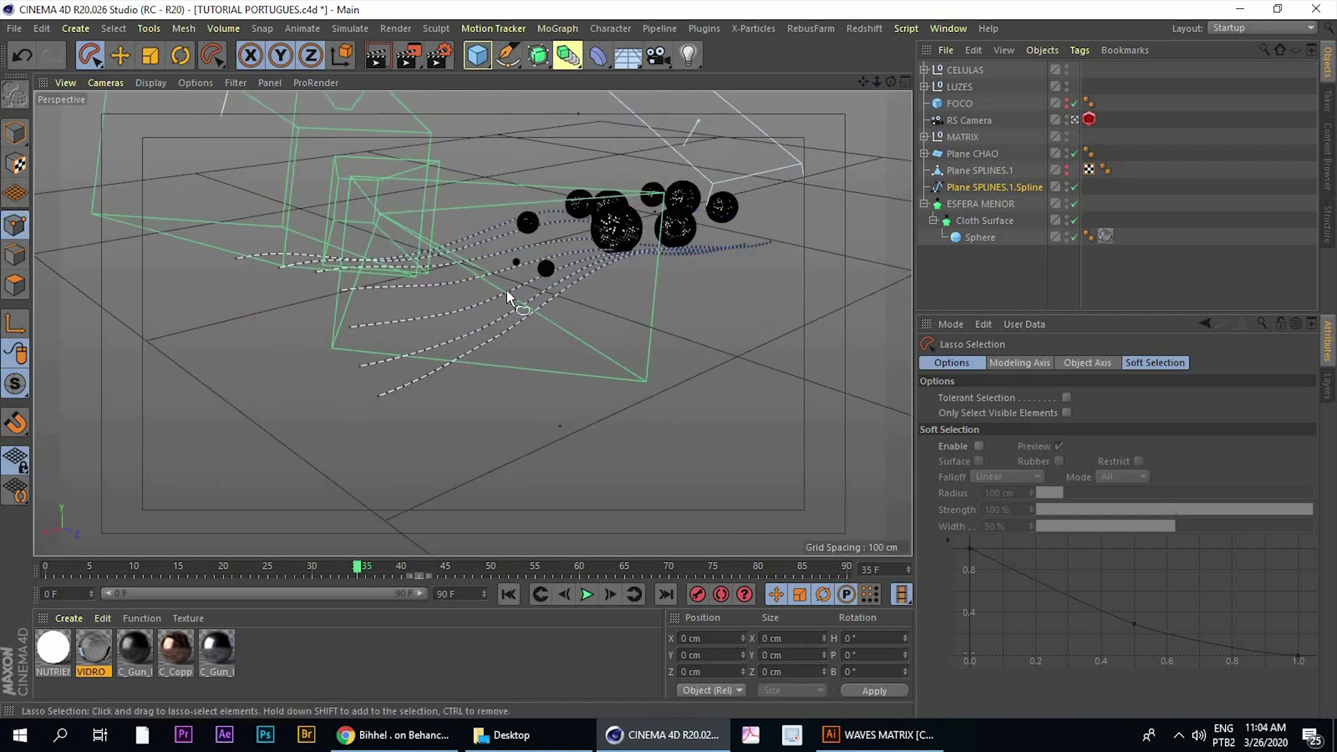
pyautogui.moveTo(507, 289)
pyautogui.keyDown('alt'); pyautogui.mouseDown()
pyautogui.moveTo(465, 322)
pyautogui.moveTo(489, 326)
pyautogui.moveTo(536, 274)
pyautogui.mouseUp(); pyautogui.keyUp('alt')
pyautogui.middleClick(499, 333)
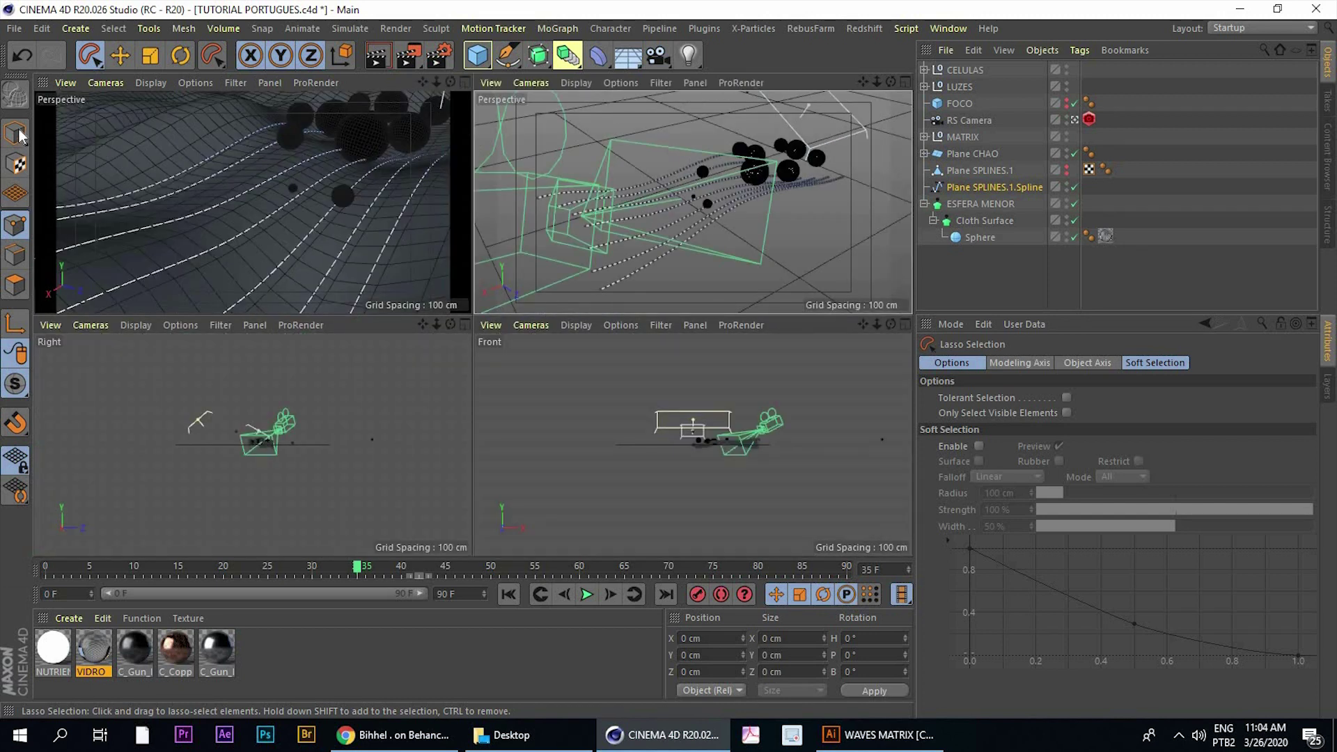
pyautogui.click(15, 133)
pyautogui.middleClick(711, 260)
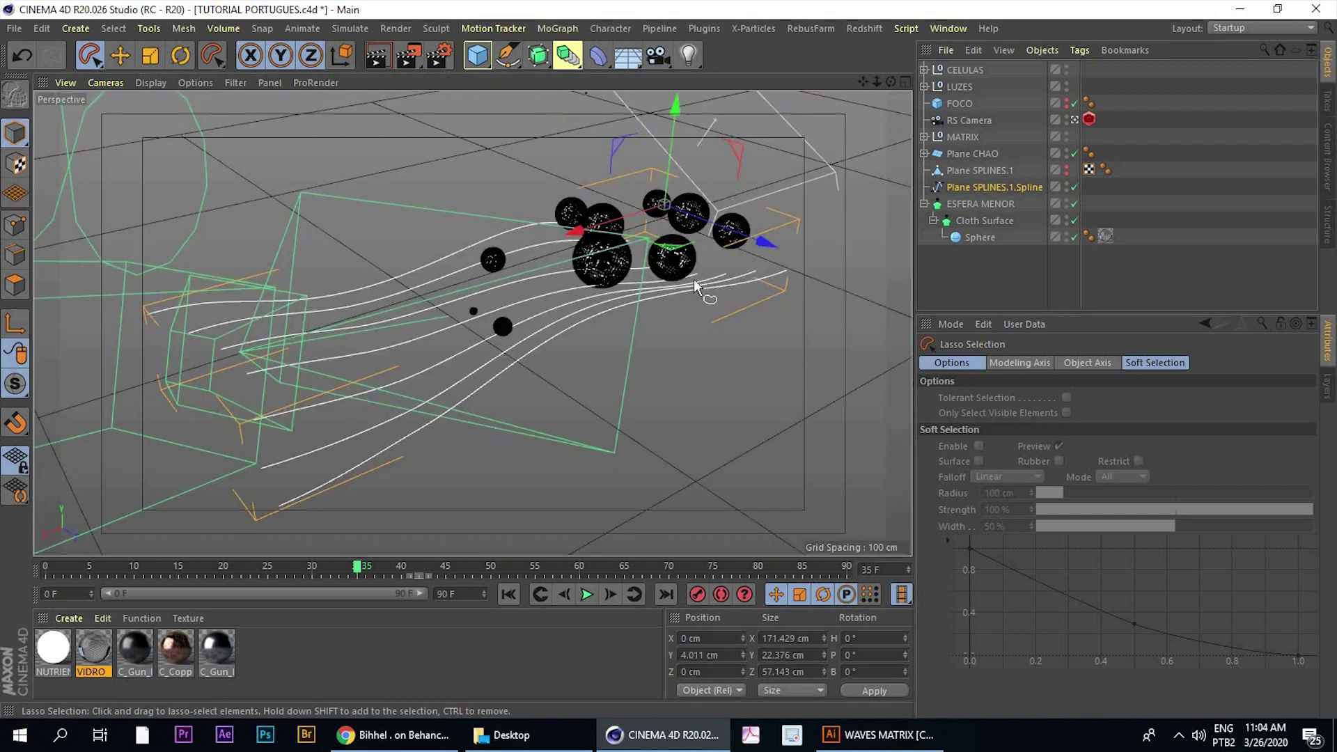
pyautogui.click(937, 204)
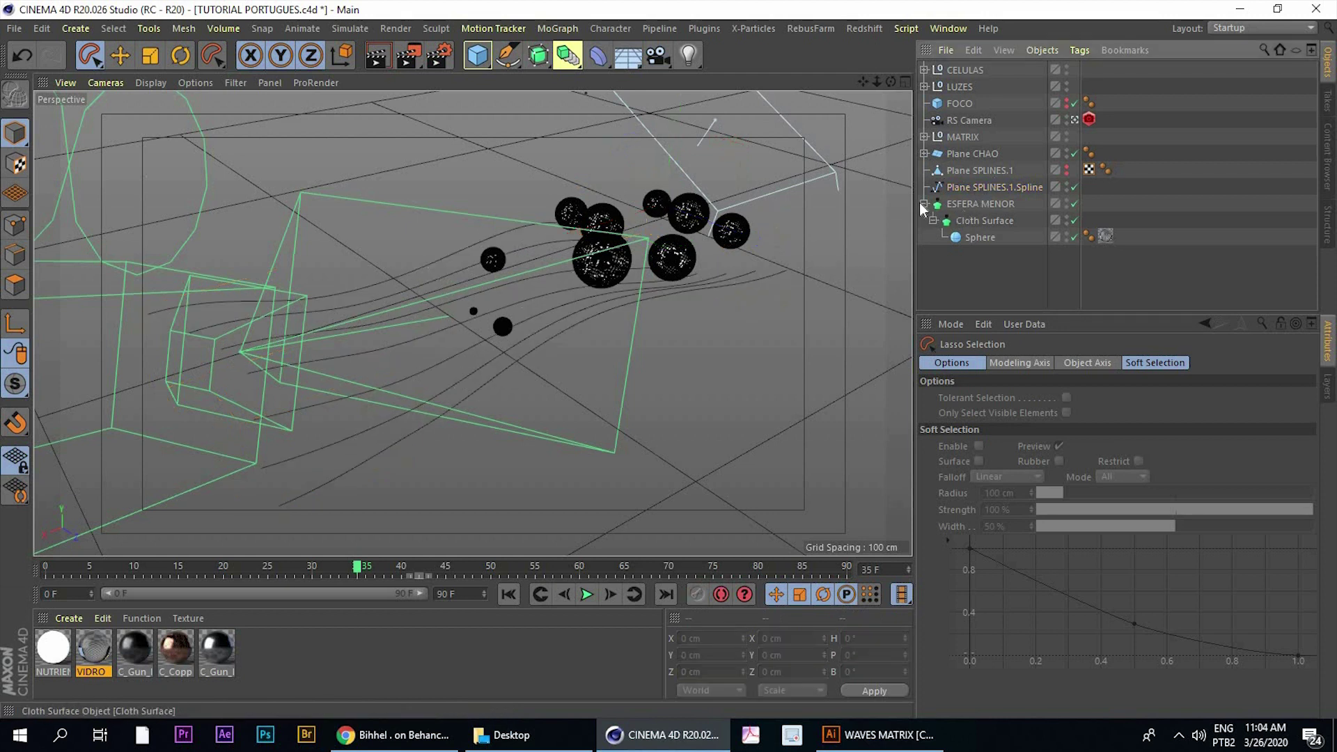
pyautogui.keyDown('ctrl'); pyautogui.click(966, 208); pyautogui.keyUp('ctrl')
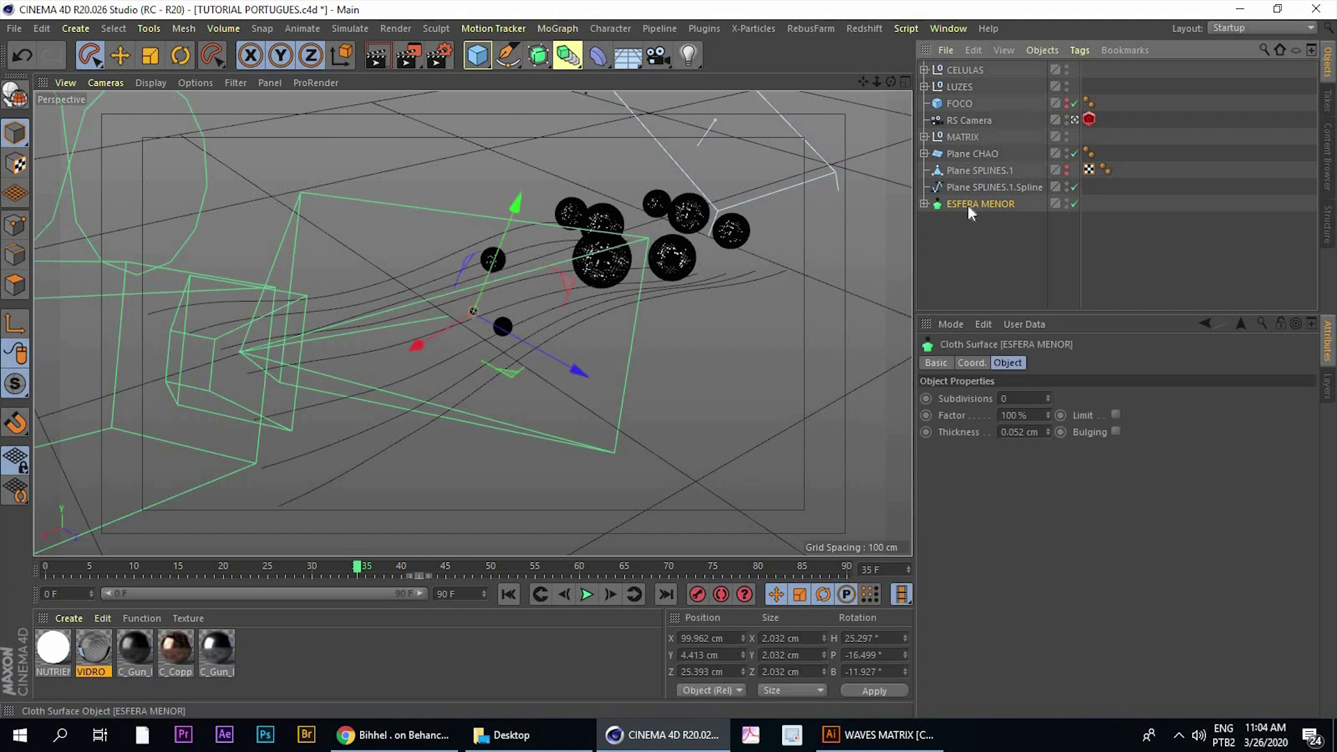
# Create a Cloner containing ESFERA MENOR via the CLONER command
pyautogui.hotkey('shift', 'c')
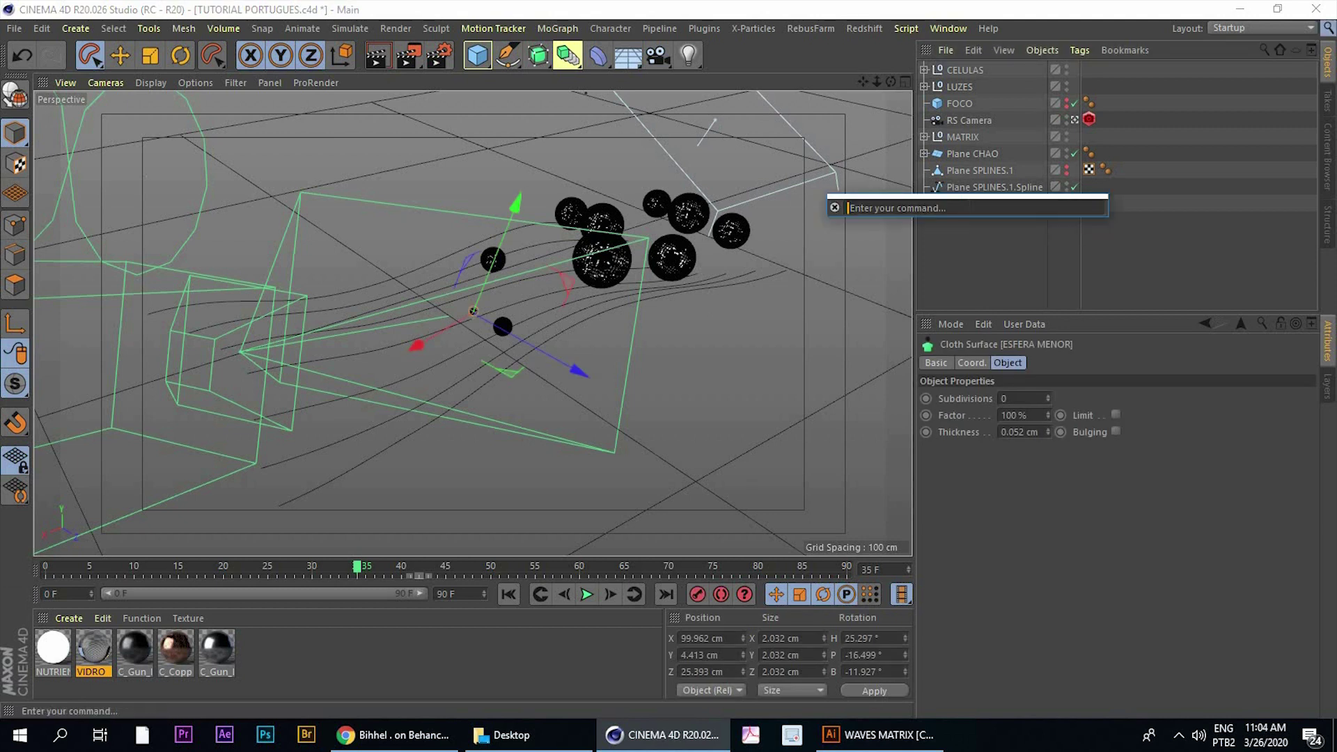
pyautogui.write('CLONER')
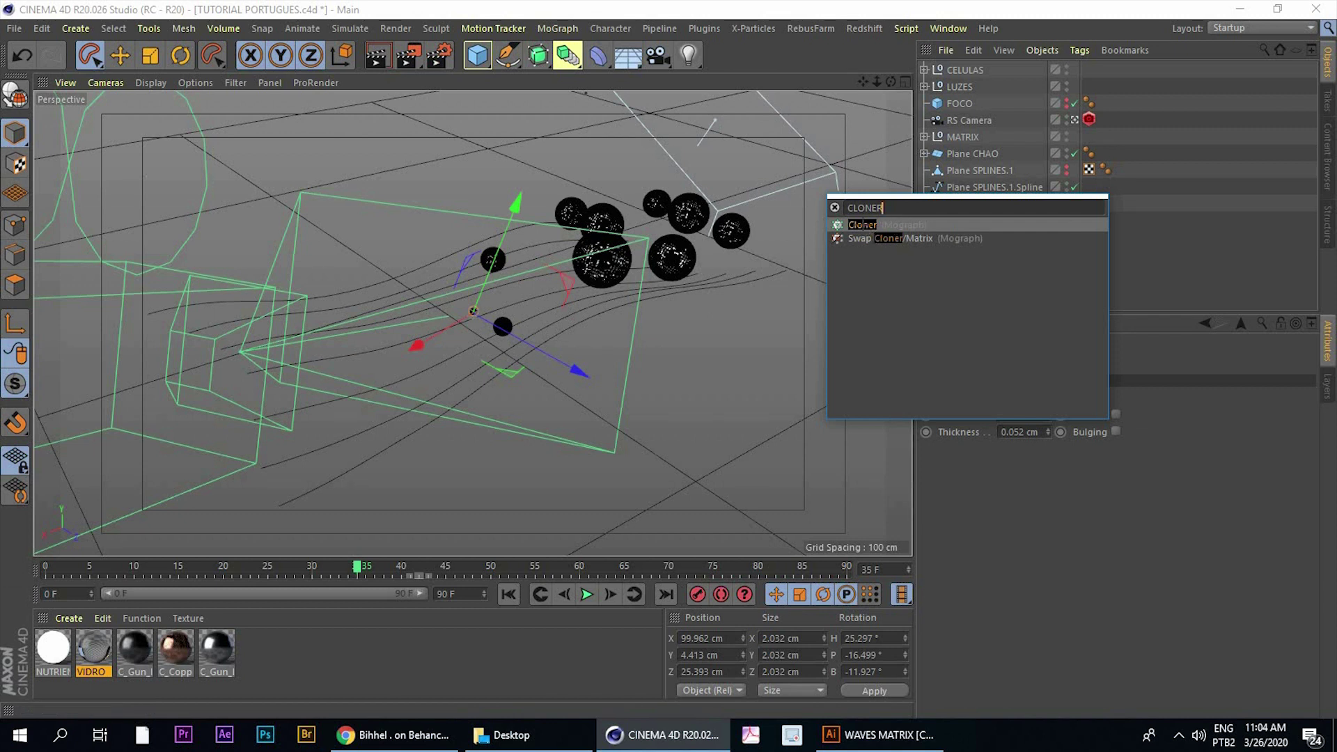
pyautogui.press('Return')
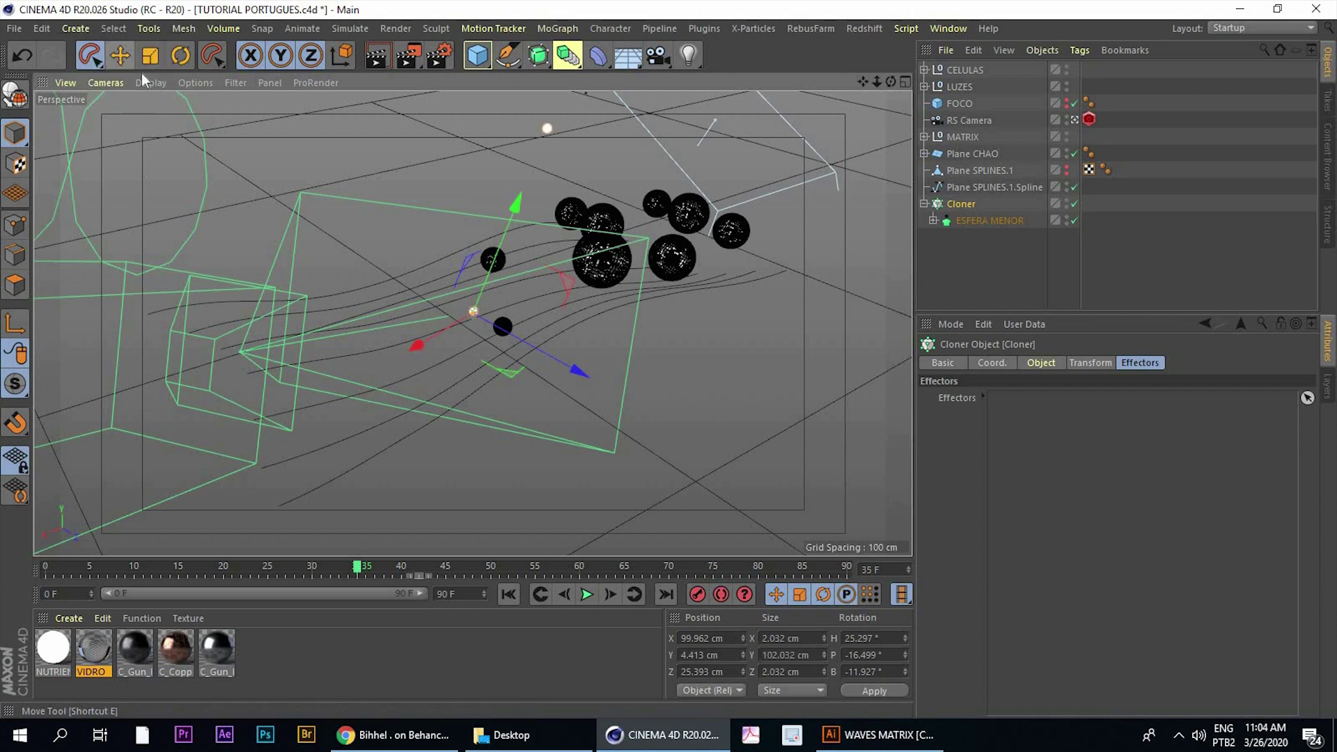
pyautogui.click(120, 55)
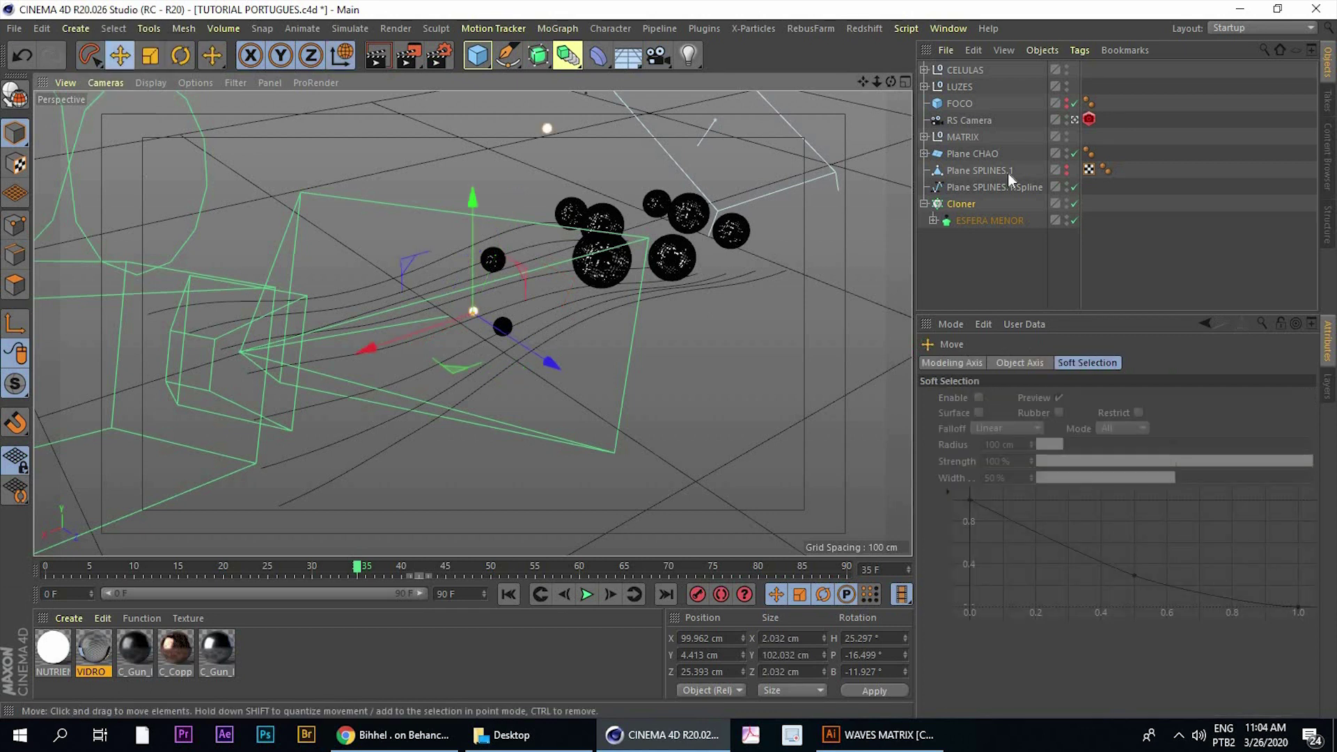
pyautogui.click(957, 204)
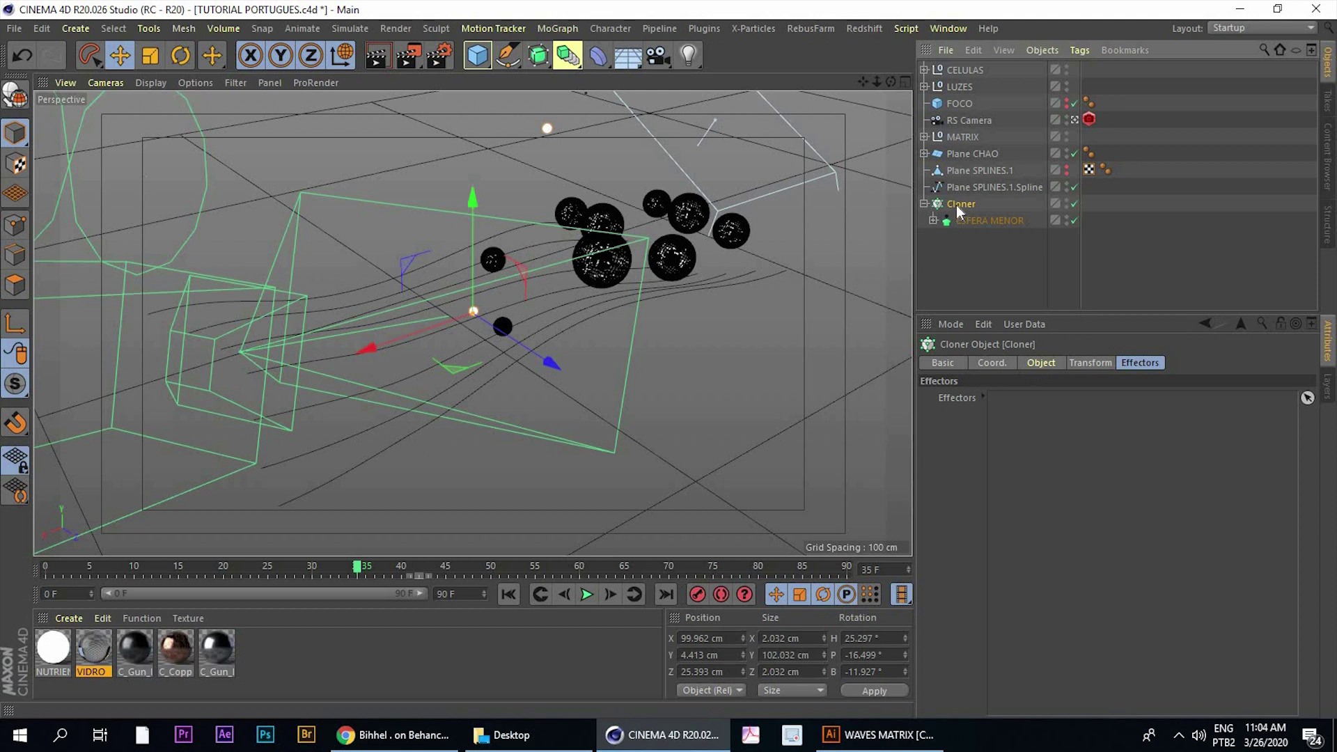
# Set the Cloner to Object mode targeting Plane SPLINES.1.Spline, then inspect the clones
pyautogui.click(1040, 363)
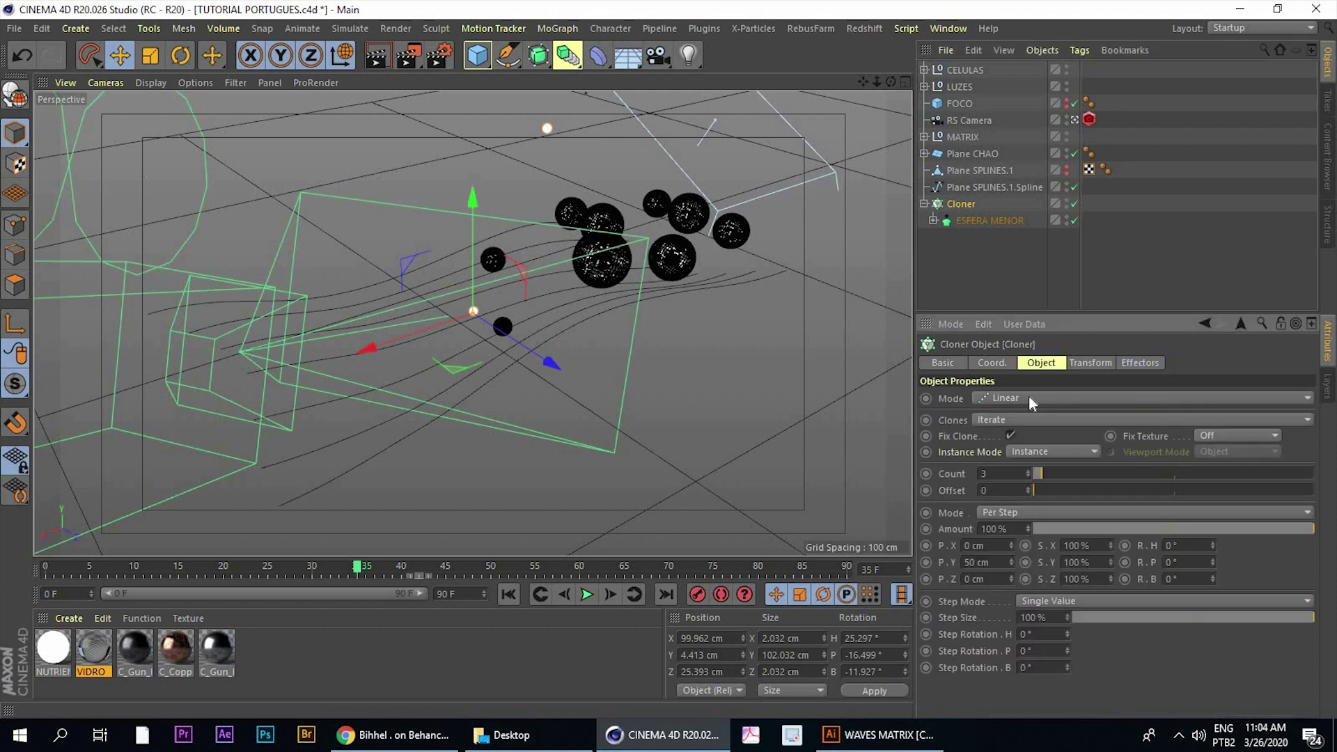
pyautogui.click(1029, 396)
pyautogui.click(1014, 414)
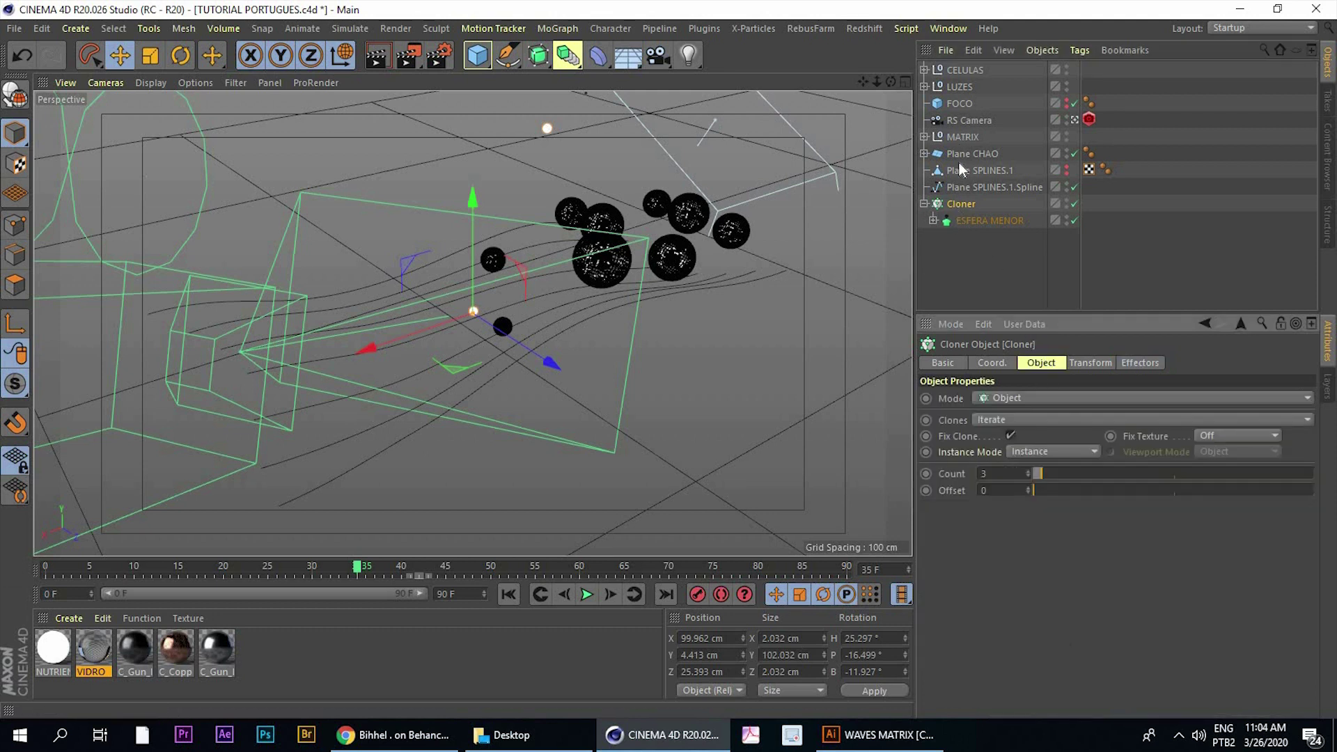
pyautogui.moveTo(963, 188); pyautogui.dragTo(1011, 478)
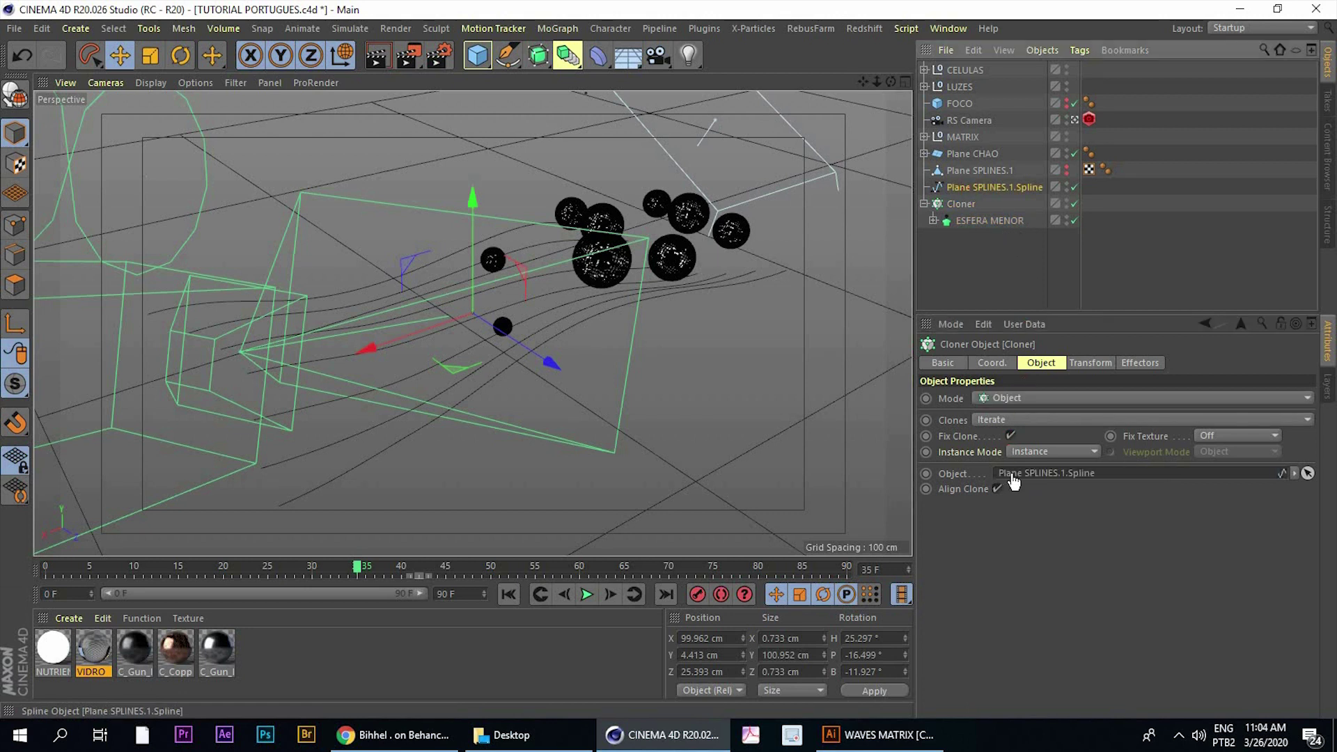
pyautogui.click(487, 334)
pyautogui.keyDown('alt'); pyautogui.moveTo(488, 334); pyautogui.dragTo(533, 341); pyautogui.keyUp('alt')
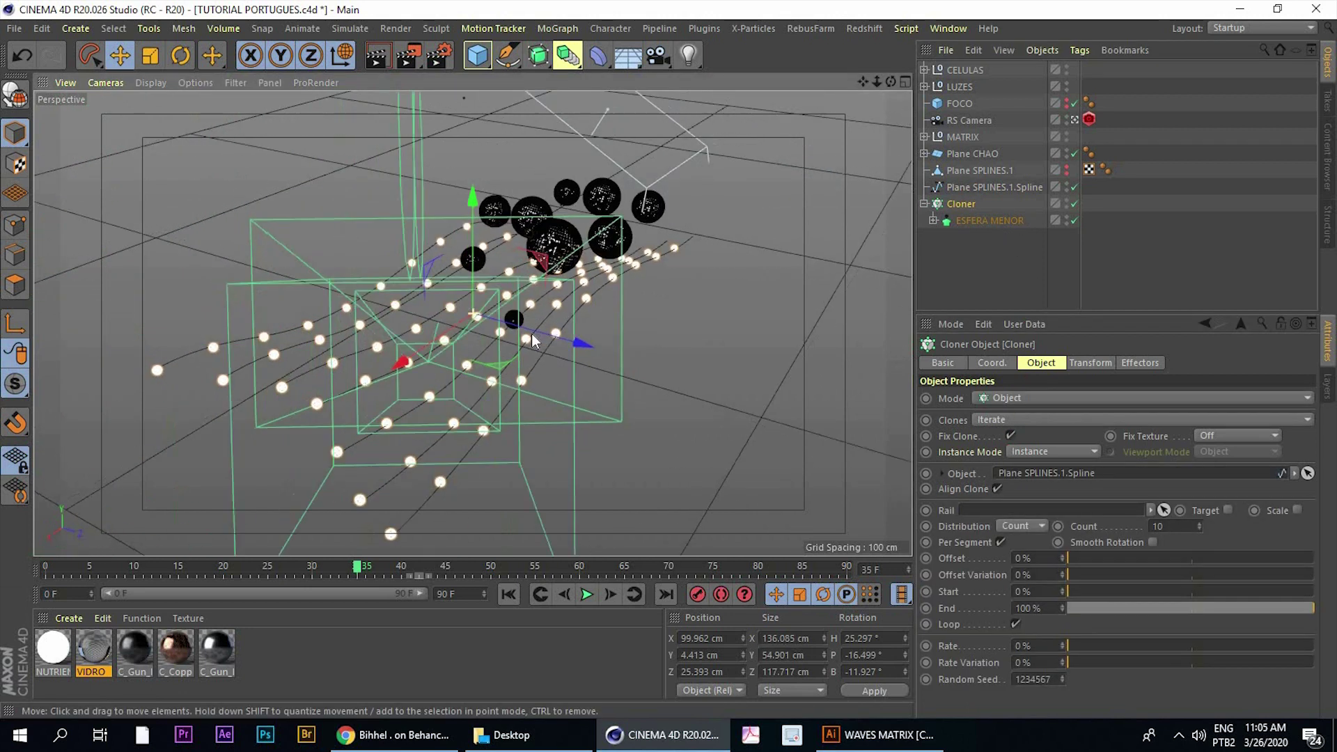
pyautogui.middleClick(532, 341)
pyautogui.middleClick(868, 336)
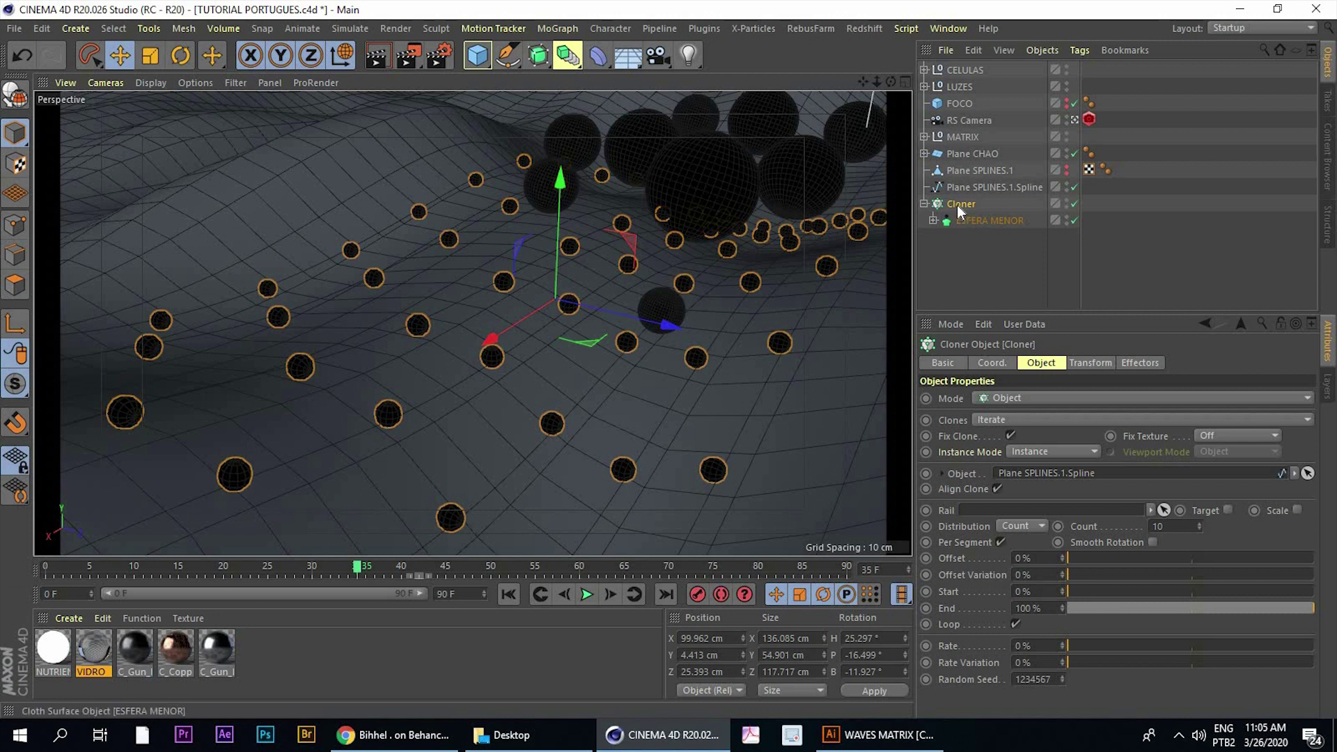
pyautogui.click(925, 204)
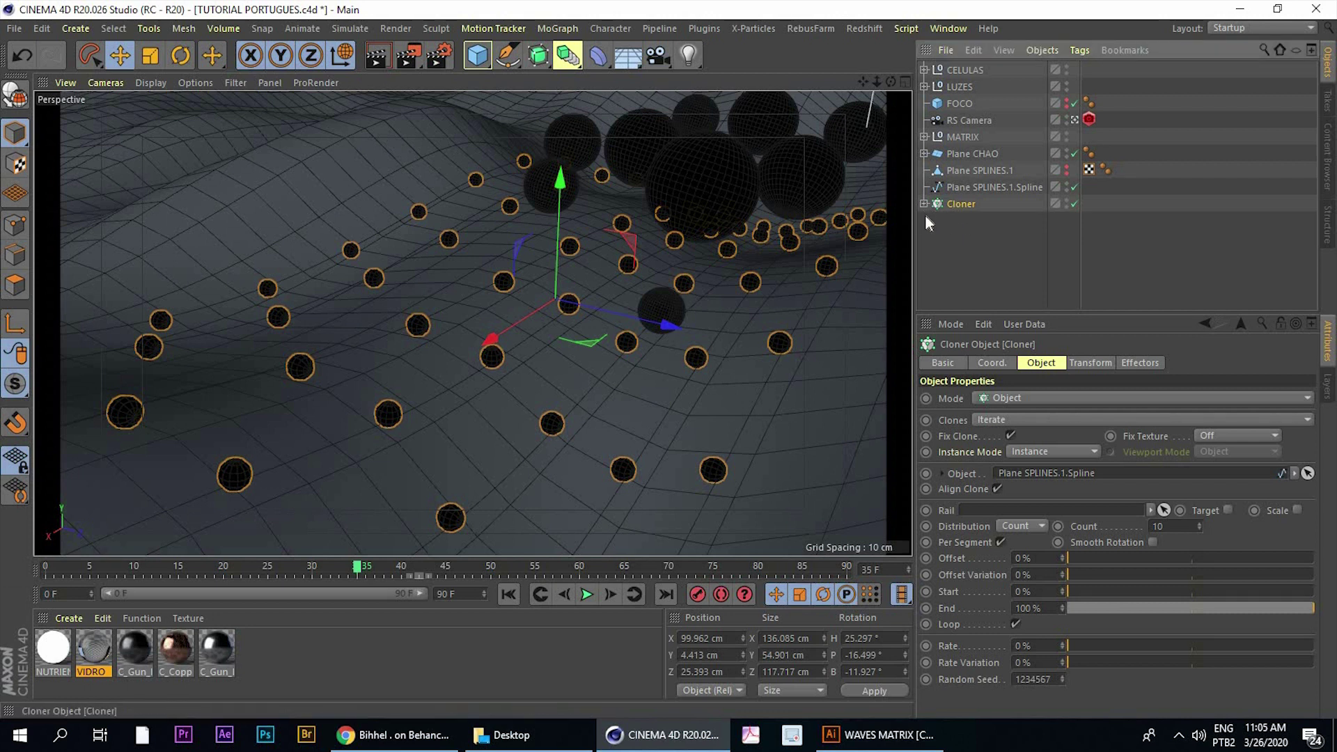
# Save, start a Redshift RenderView preview, and disable bokeh on the RS Camera's Redshift tag
pyautogui.hotkey('ctrl', 's')
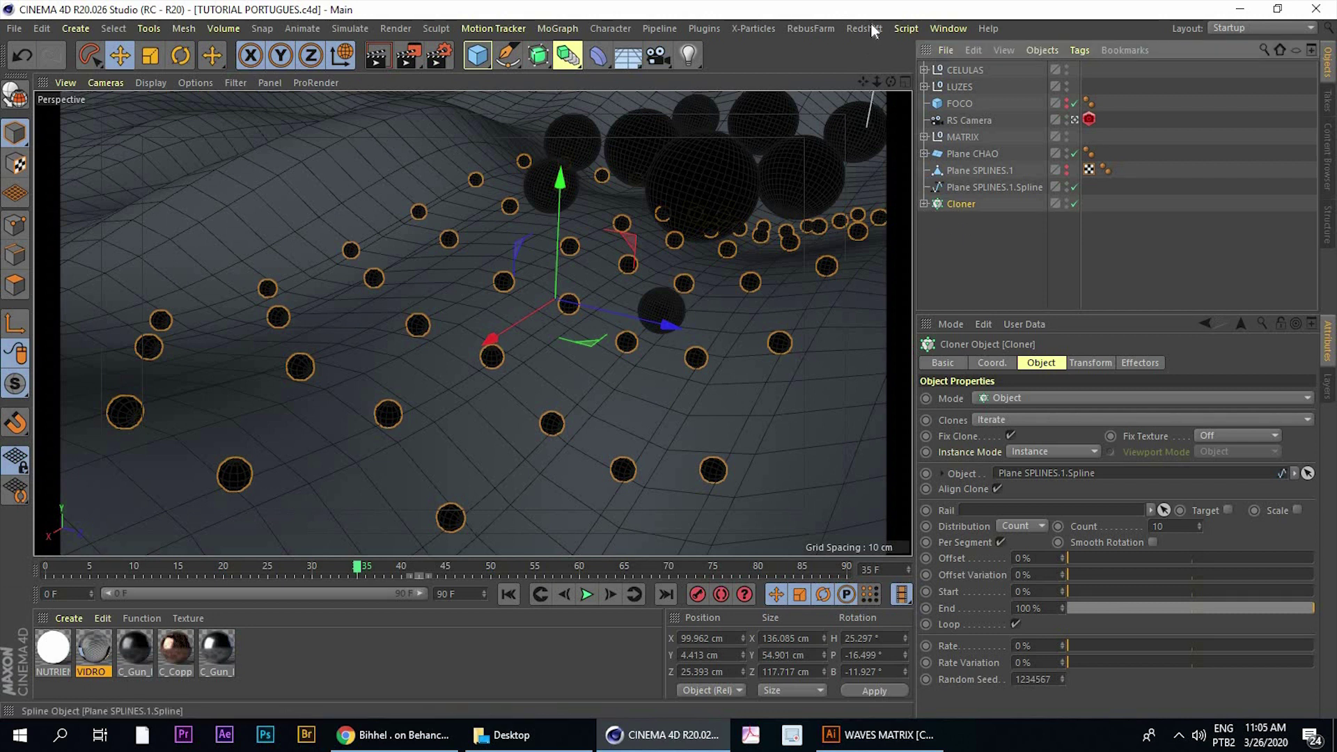
pyautogui.click(865, 28)
pyautogui.click(900, 148)
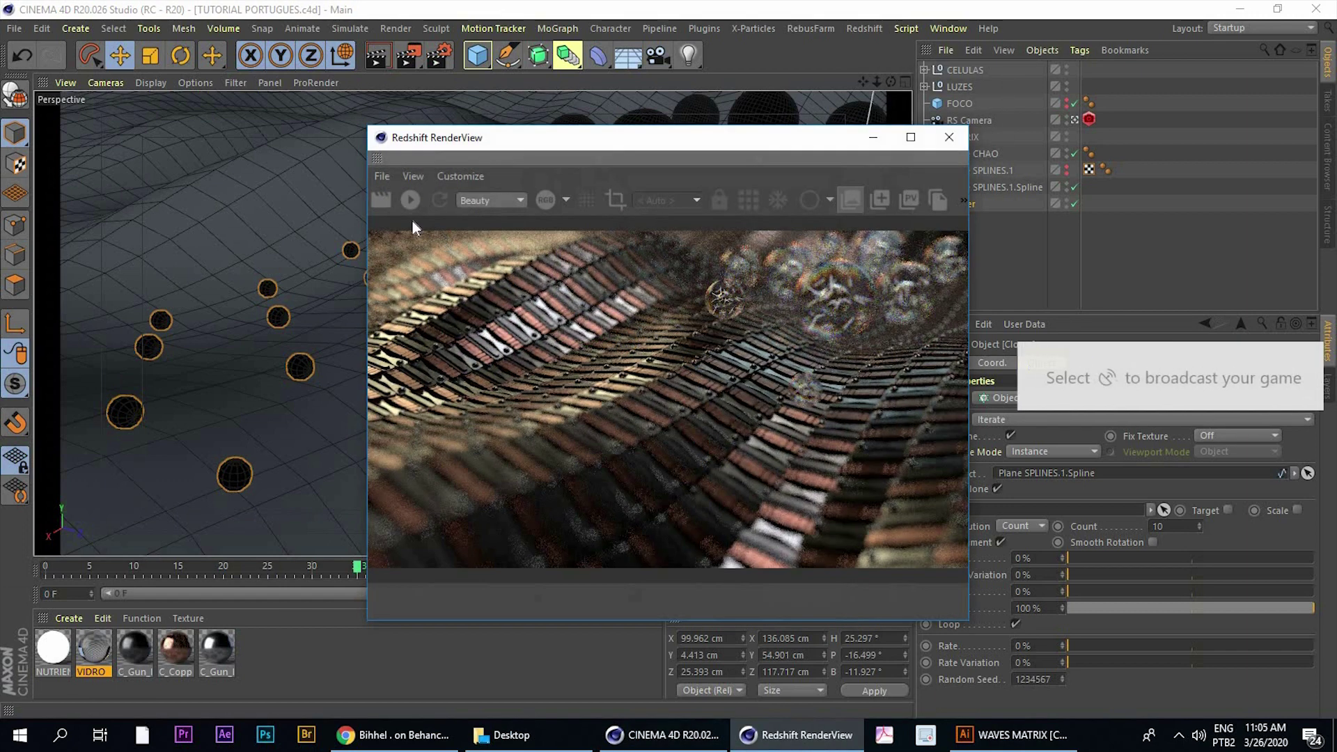
pyautogui.click(418, 199)
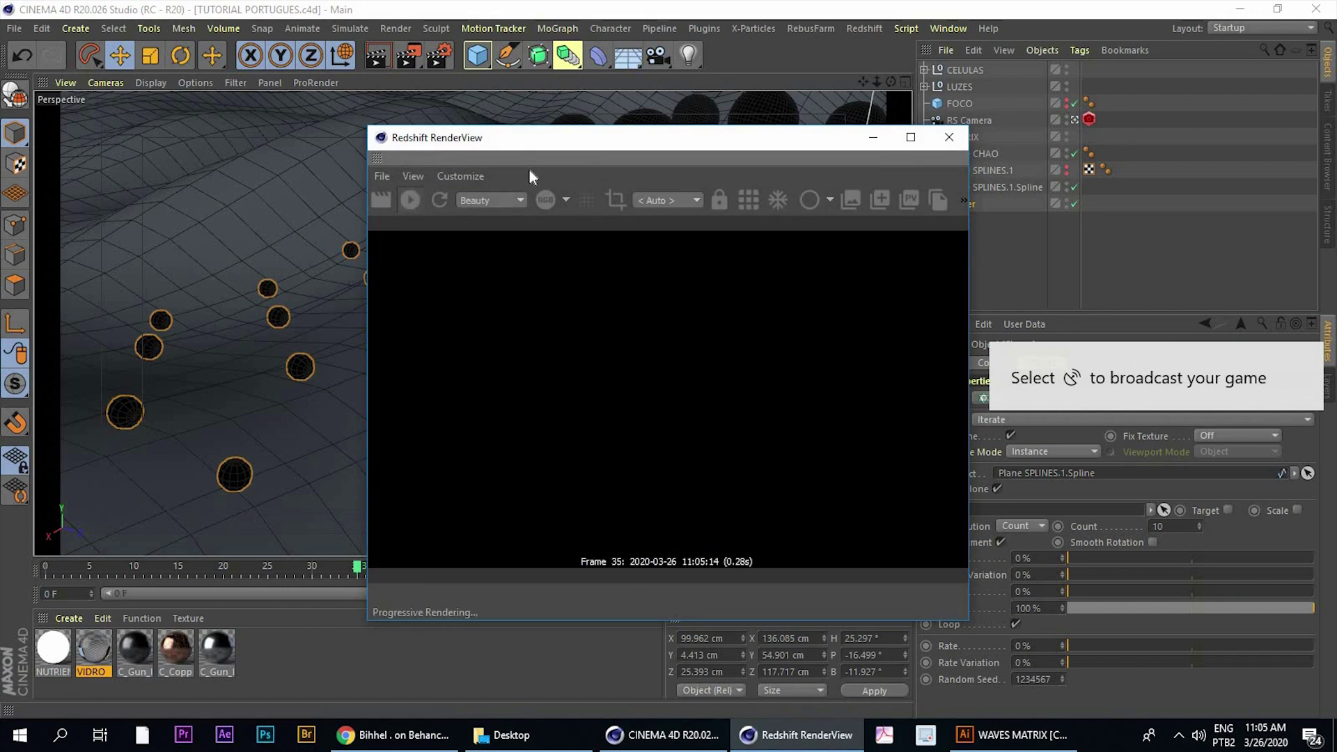
pyautogui.moveTo(558, 139); pyautogui.dragTo(292, 63)
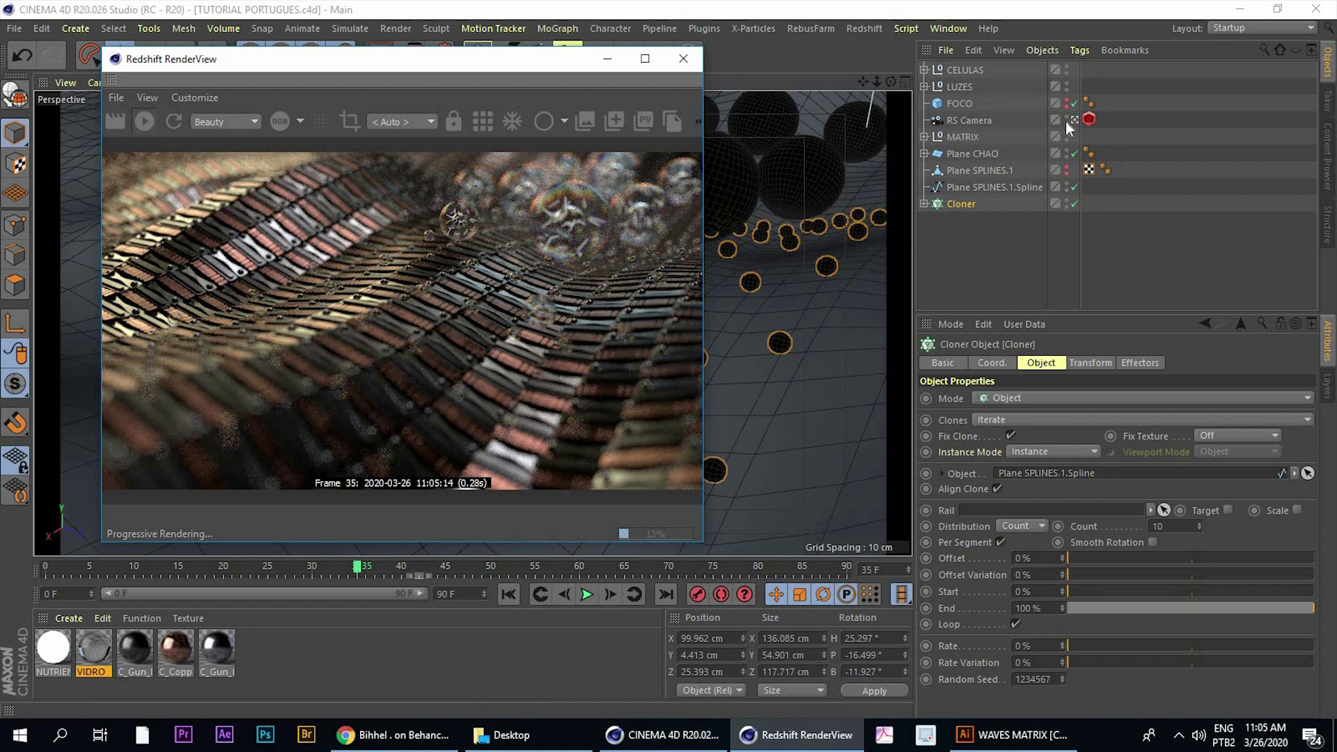
pyautogui.click(1182, 488)
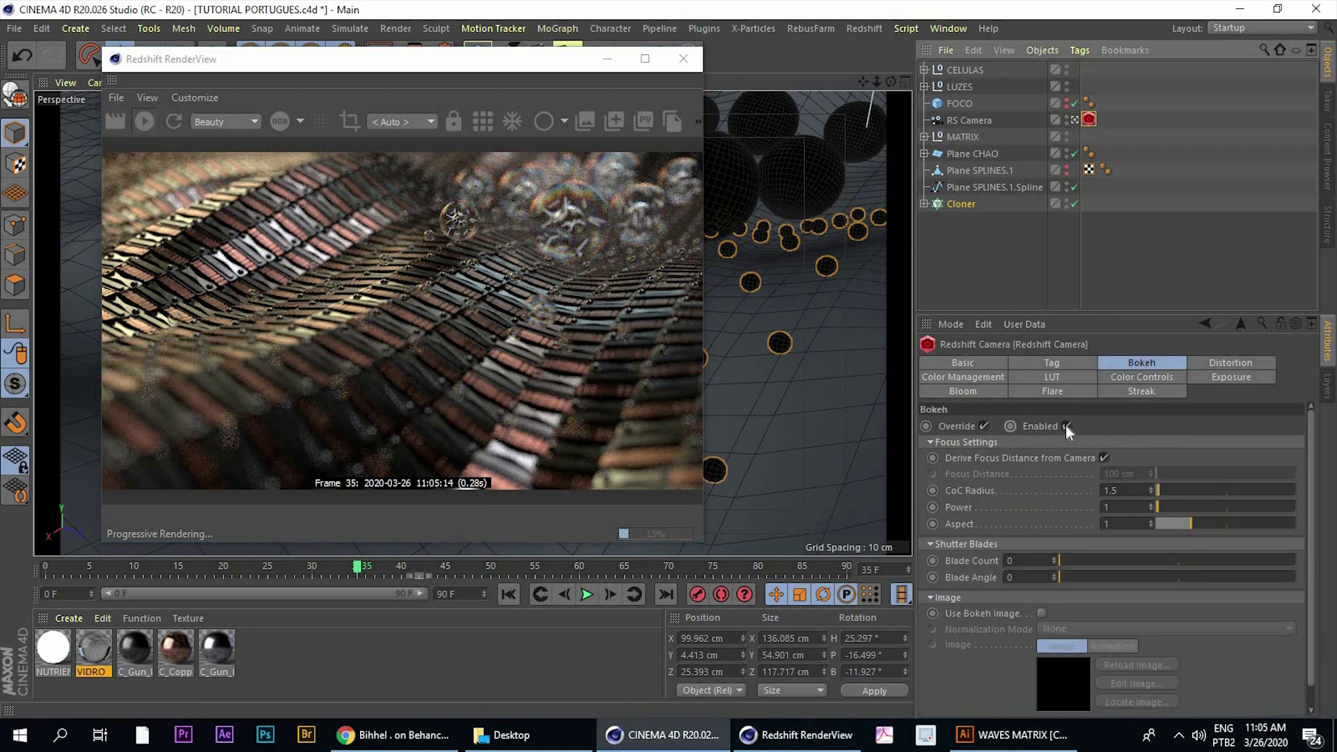
pyautogui.click(1065, 427)
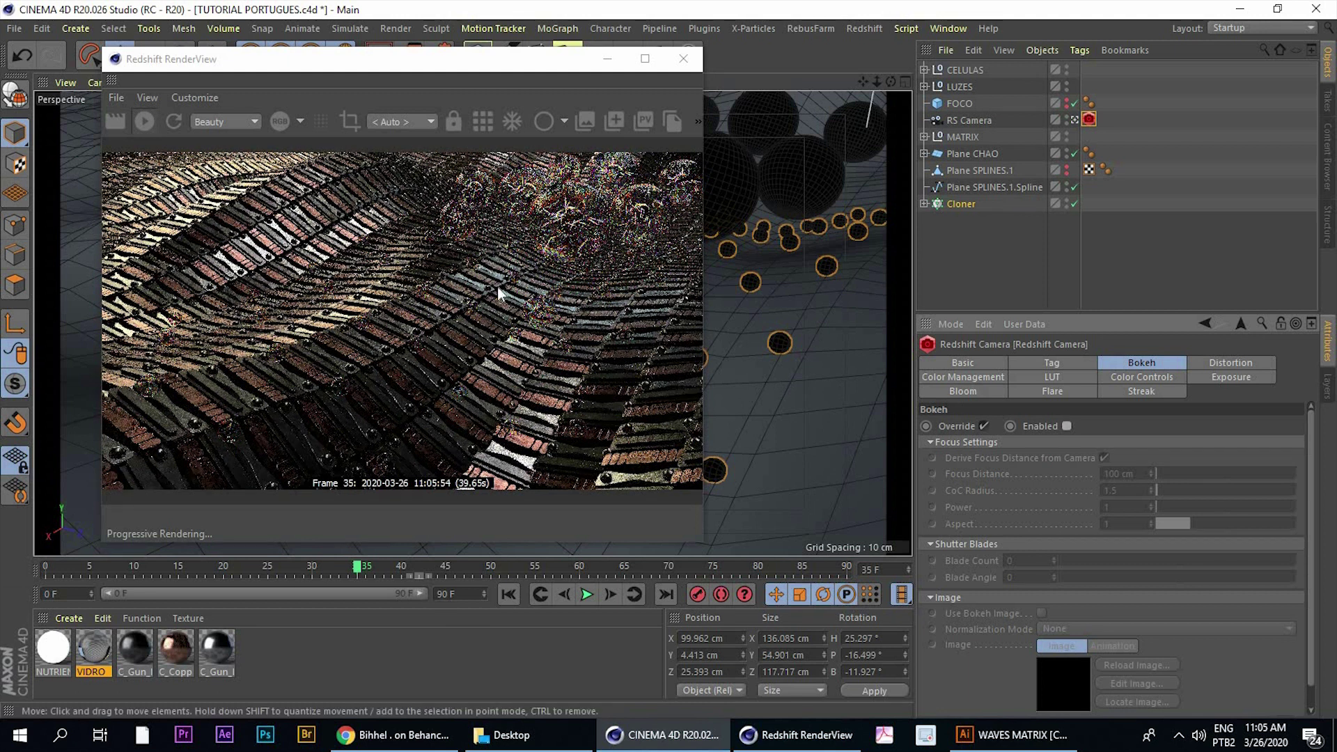
# Rename the cloner to 'Cloner ESFERAS MENORES' and set its clone count to 80
pyautogui.click(961, 205)
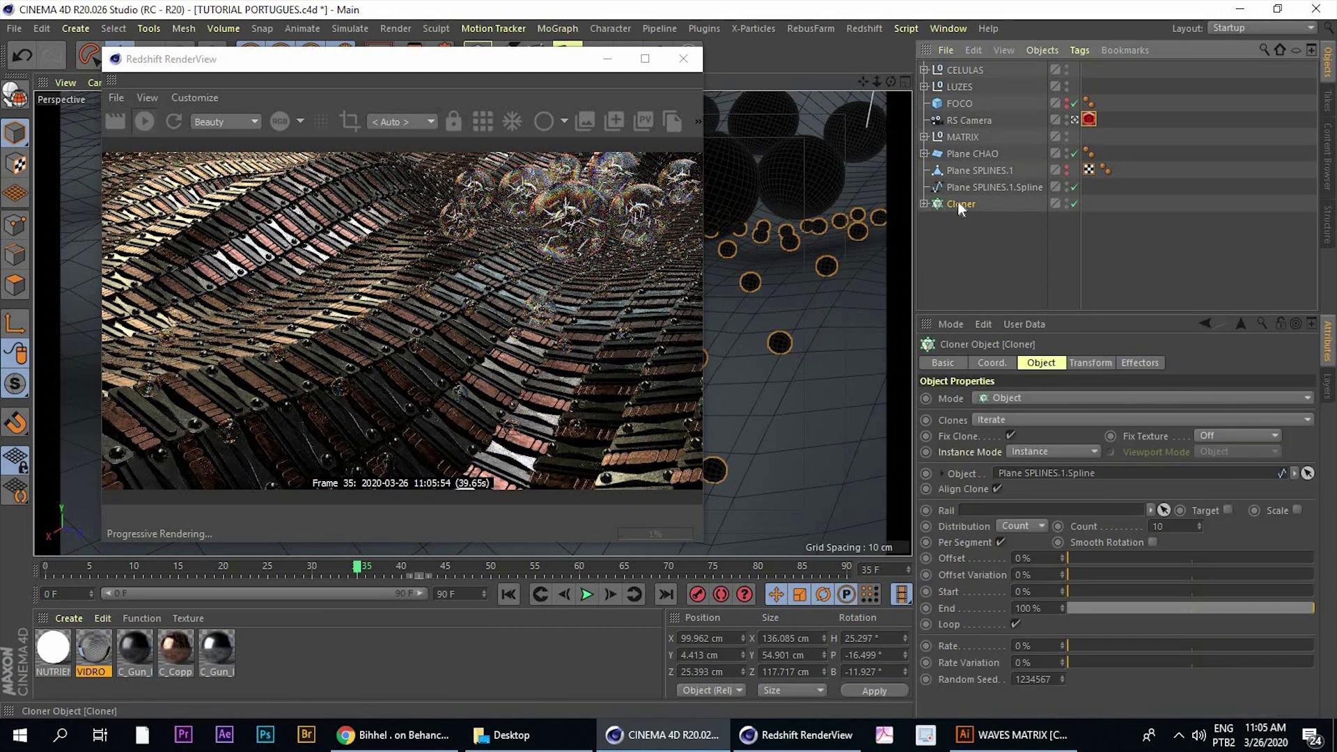
pyautogui.doubleClick(960, 204)
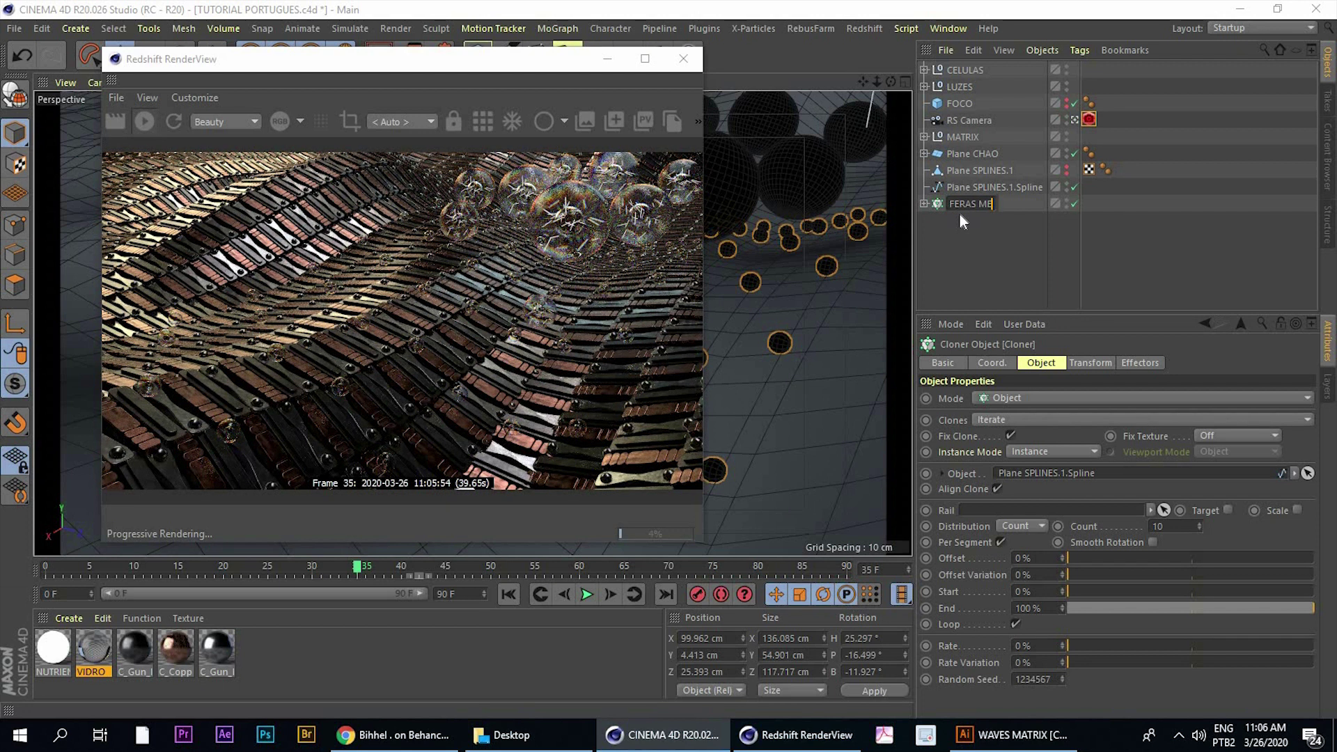
pyautogui.write('RES')
pyautogui.press('Return')
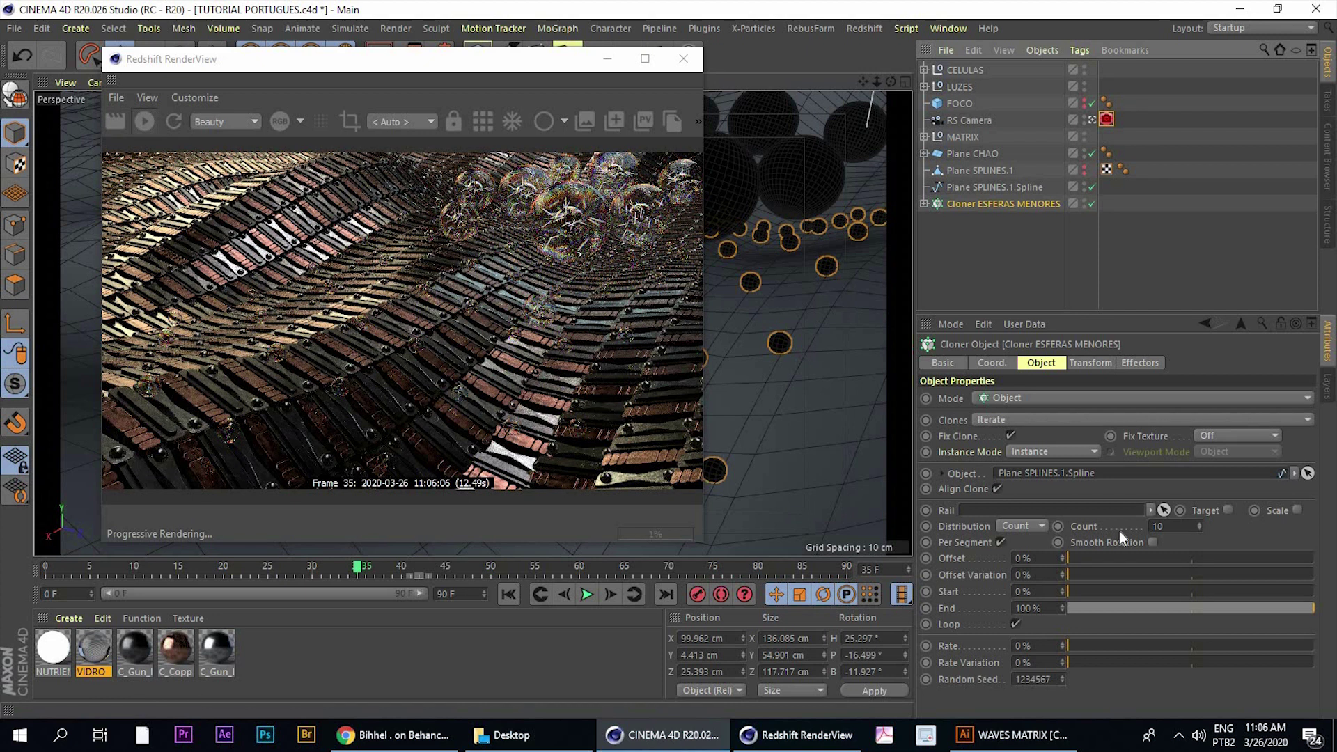
pyautogui.doubleClick(1157, 526)
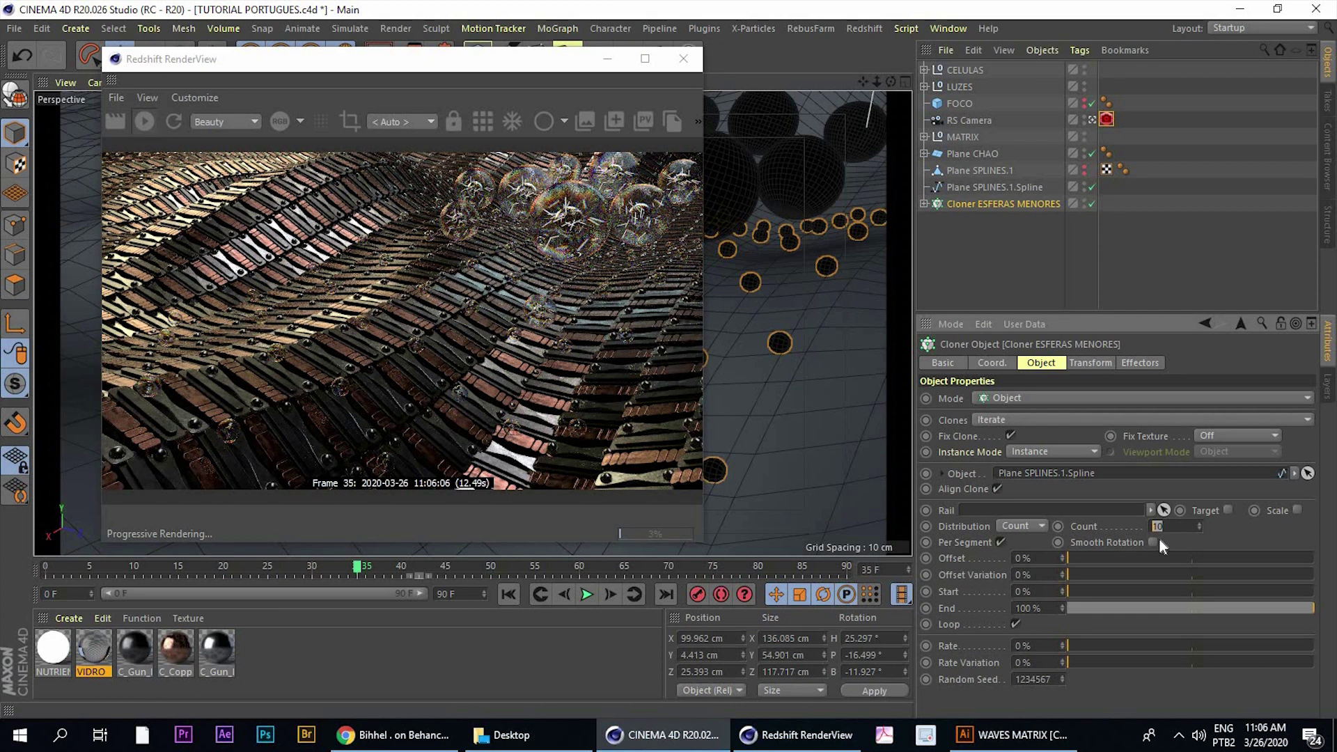
pyautogui.write('80')
pyautogui.press('Return')
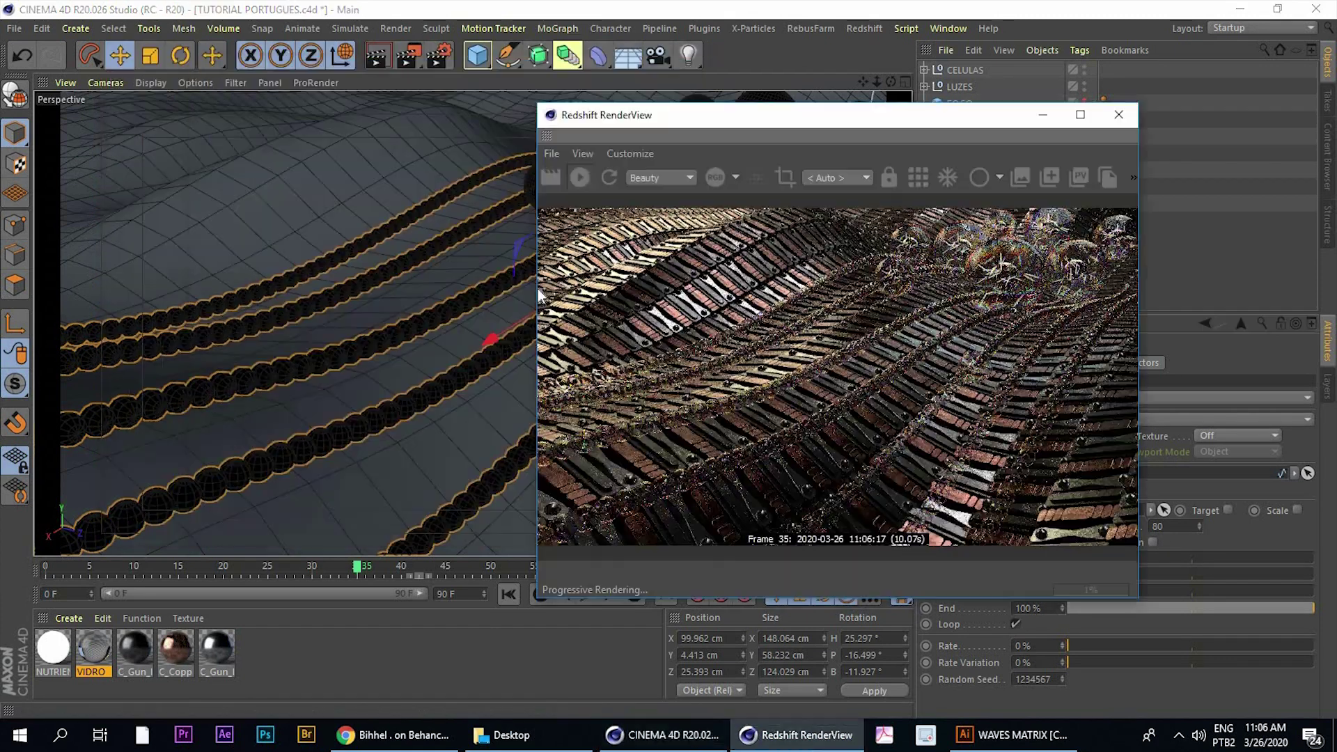
pyautogui.moveTo(572, 94); pyautogui.dragTo(1109, 163)
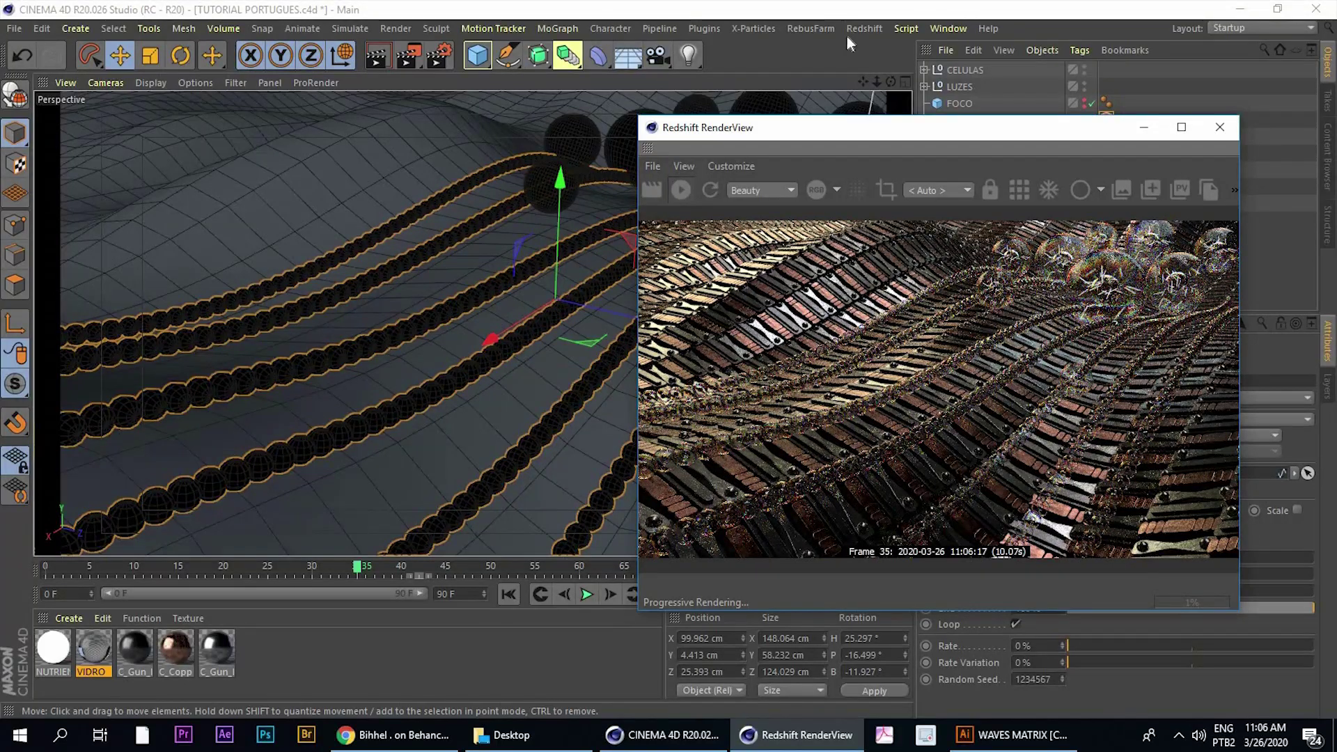
# Expand the cloner and select its ESFERA MENOR sphere
pyautogui.moveTo(892, 129); pyautogui.dragTo(476, 89)
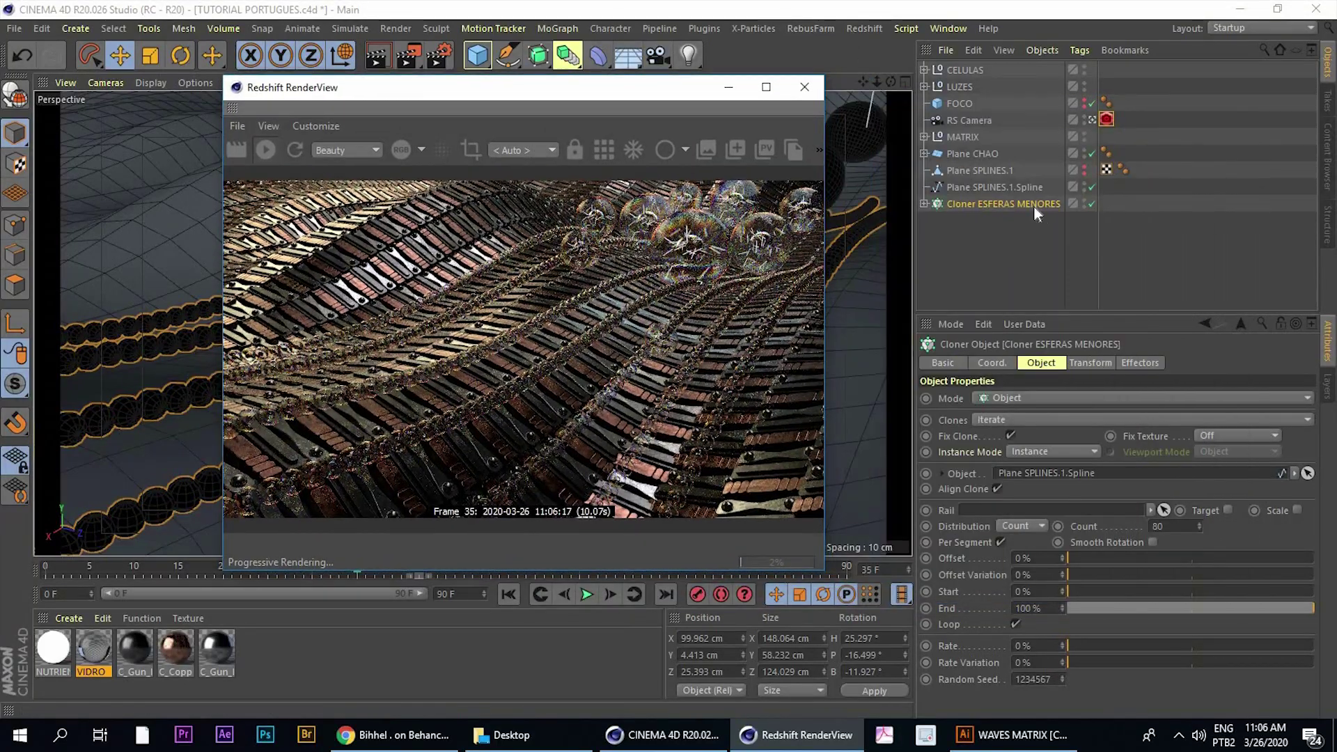
pyautogui.click(924, 204)
pyautogui.click(876, 186)
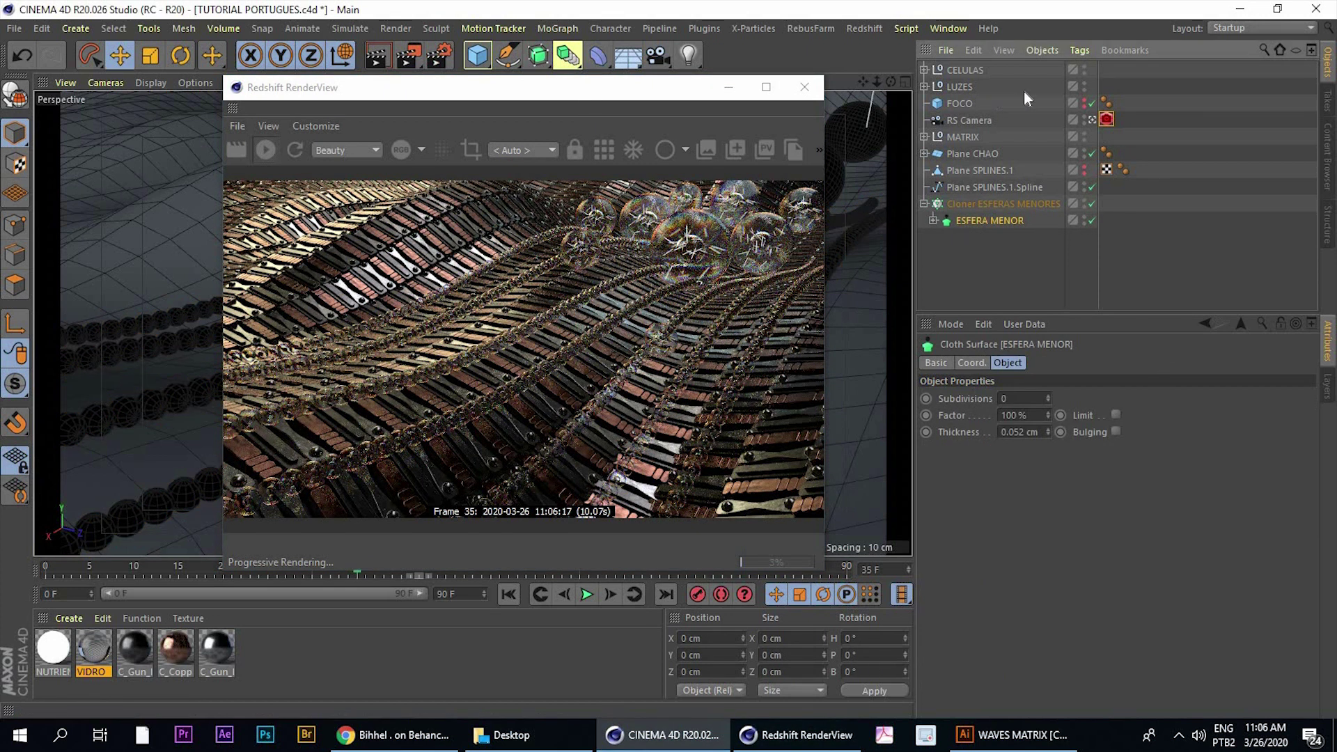
pyautogui.moveTo(587, 88); pyautogui.dragTo(1051, 91)
# Scale the small sphere down to about 59%, then select Cloner ESFERAS MENORES
pyautogui.click(631, 259)
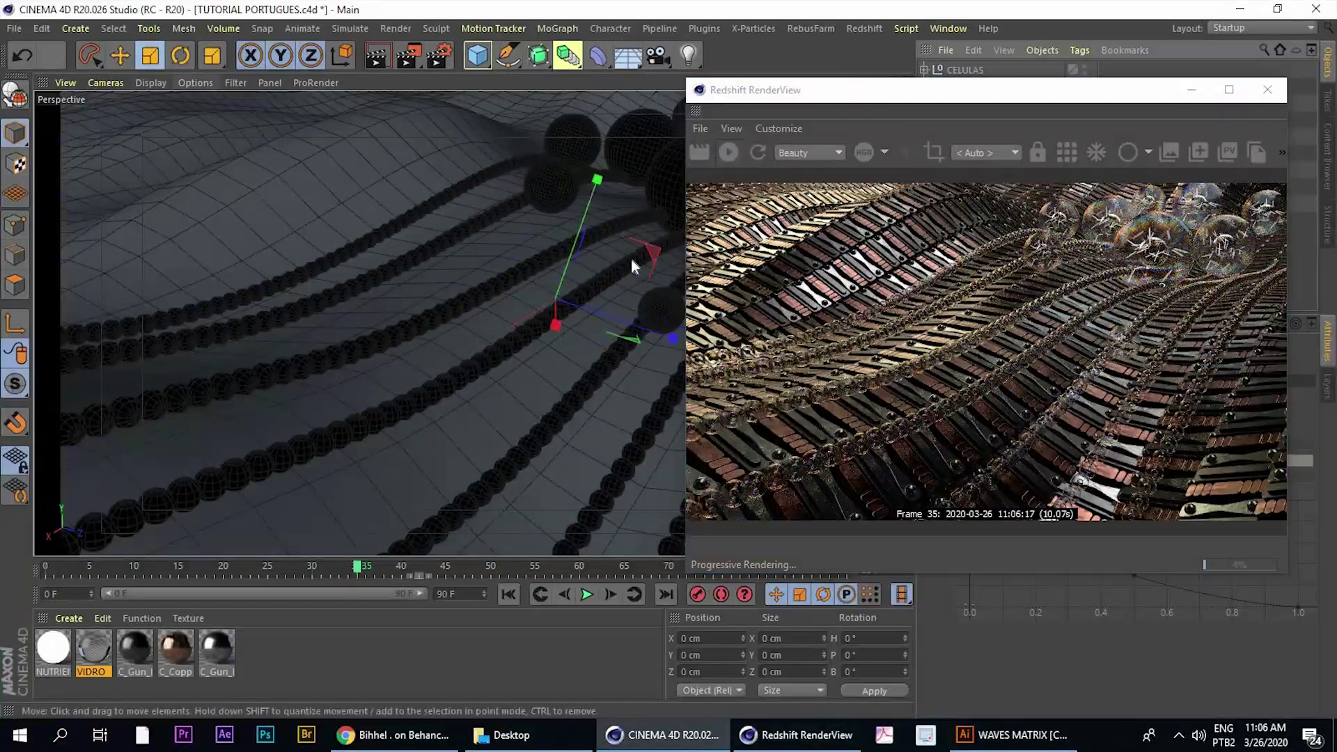
pyautogui.press('t')
pyautogui.moveTo(474, 332)
pyautogui.mouseDown()
pyautogui.moveTo(450, 347)
pyautogui.moveTo(481, 238)
pyautogui.mouseUp()
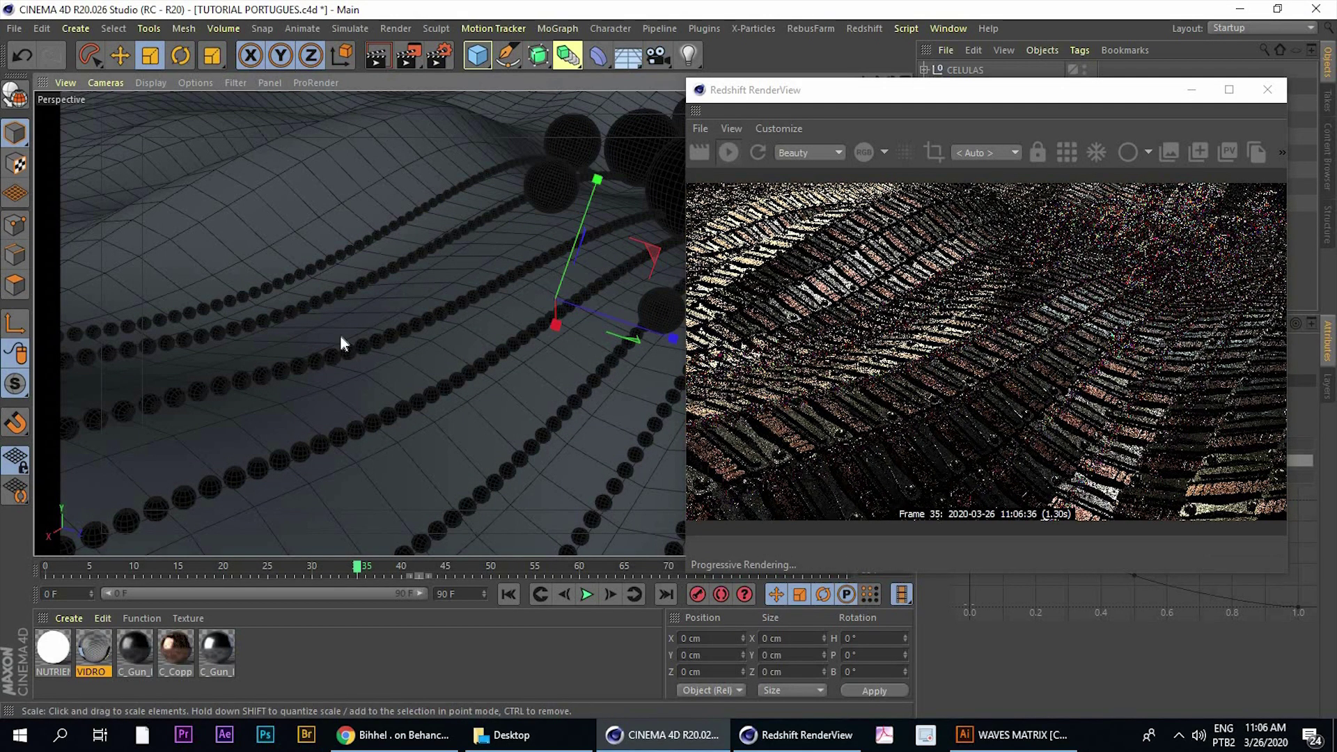
pyautogui.moveTo(320, 369); pyautogui.dragTo(311, 387)
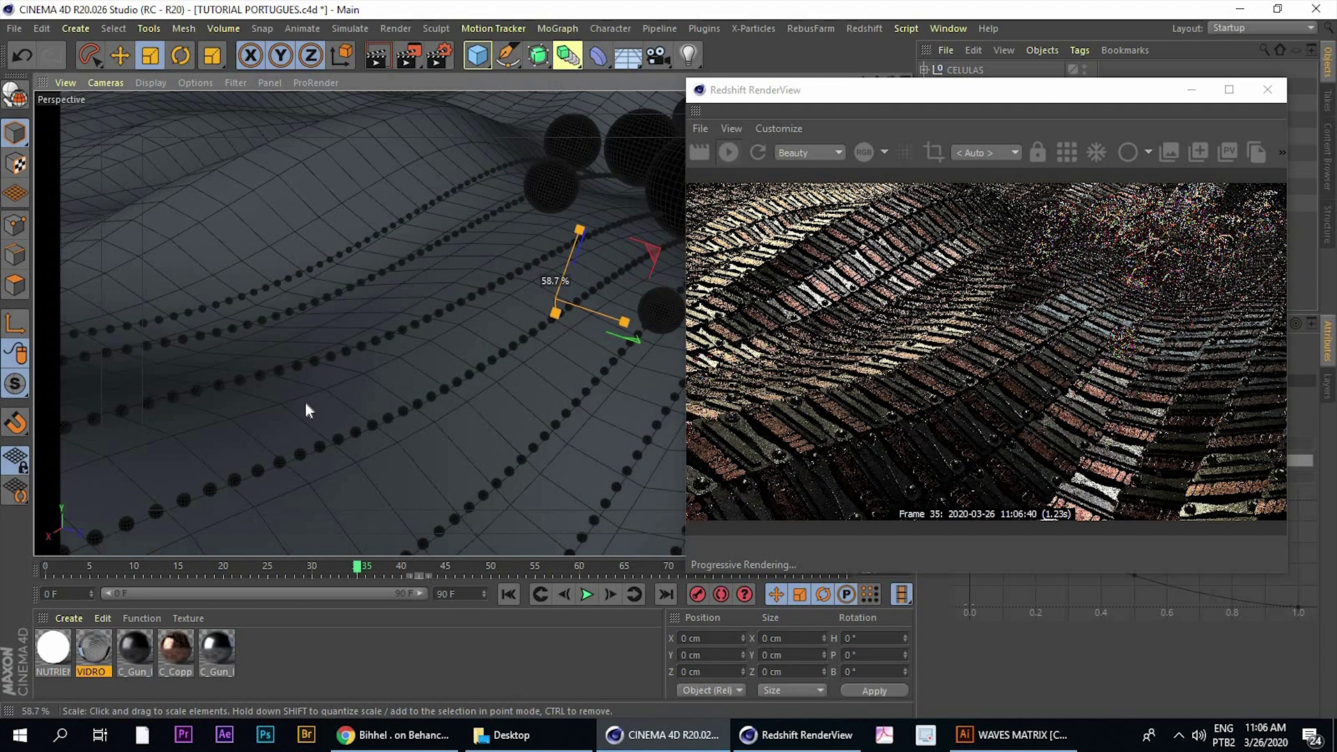
pyautogui.moveTo(309, 401); pyautogui.dragTo(311, 396)
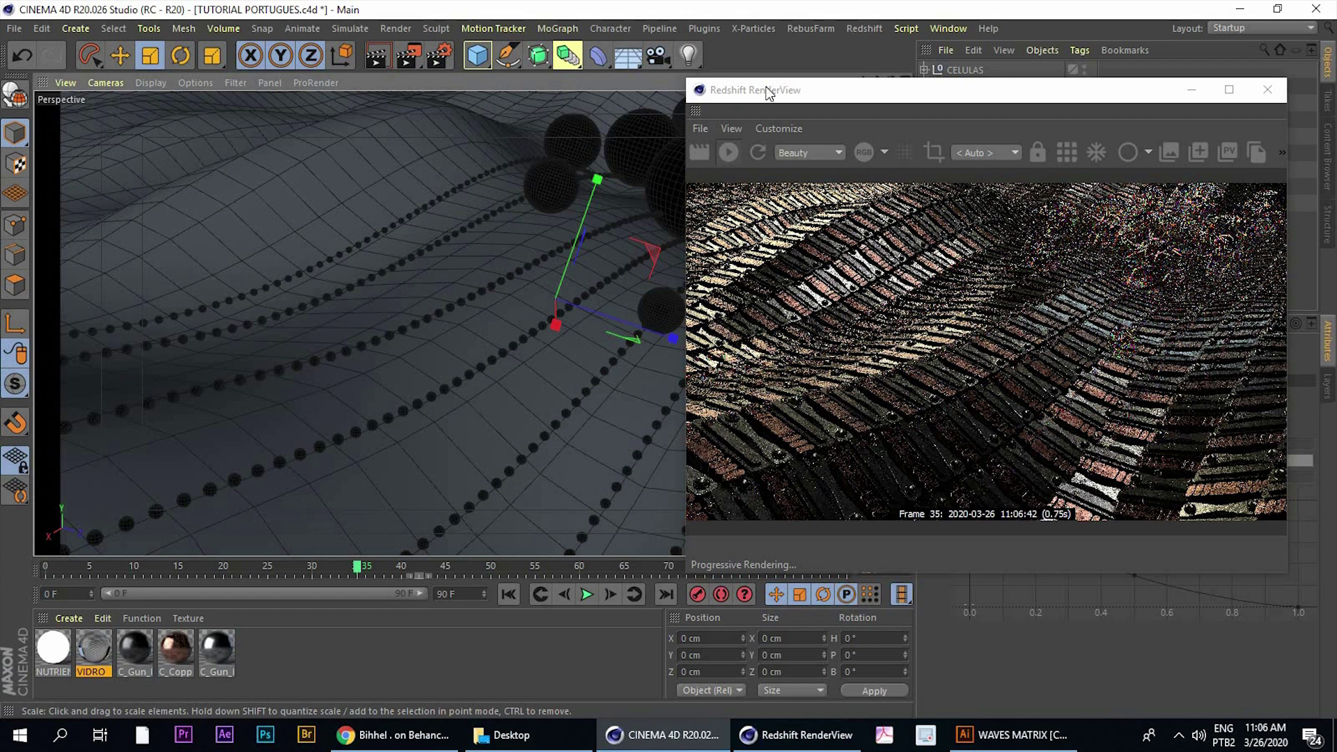
pyautogui.moveTo(949, 90); pyautogui.dragTo(374, 94)
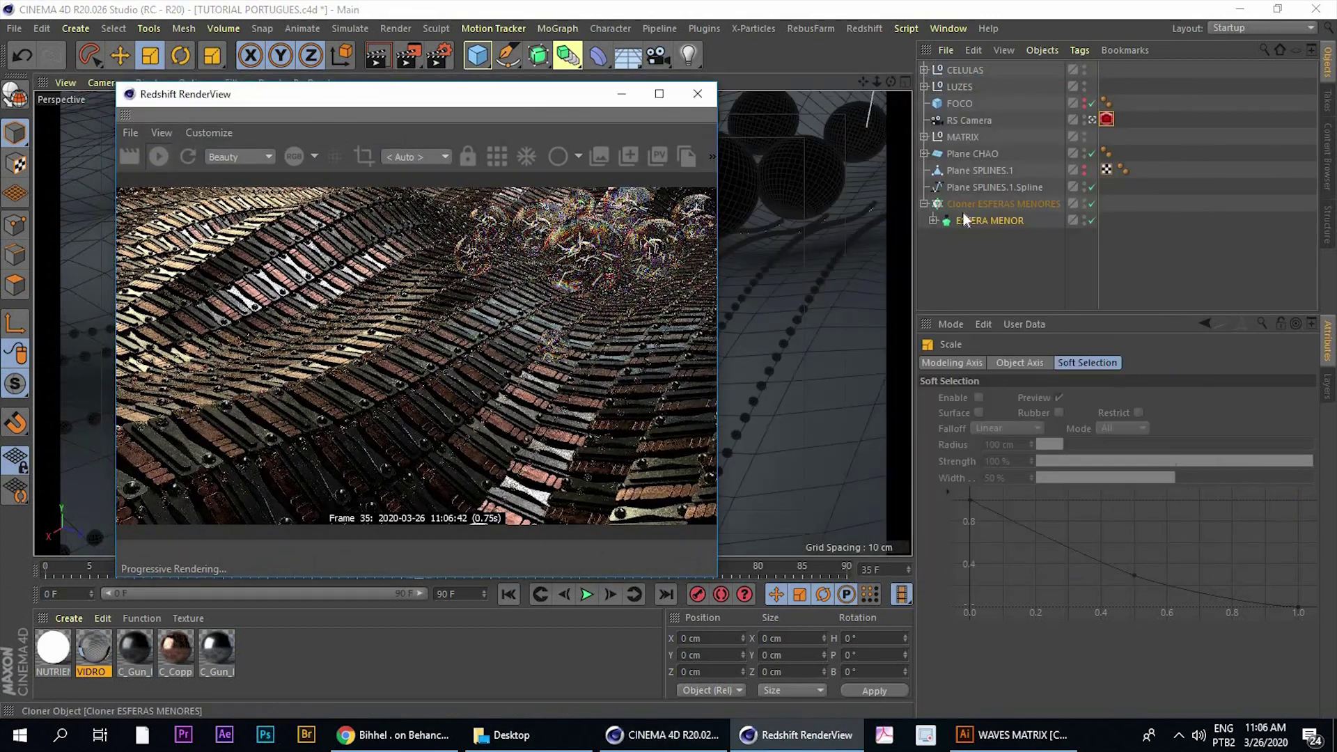
pyautogui.click(965, 206)
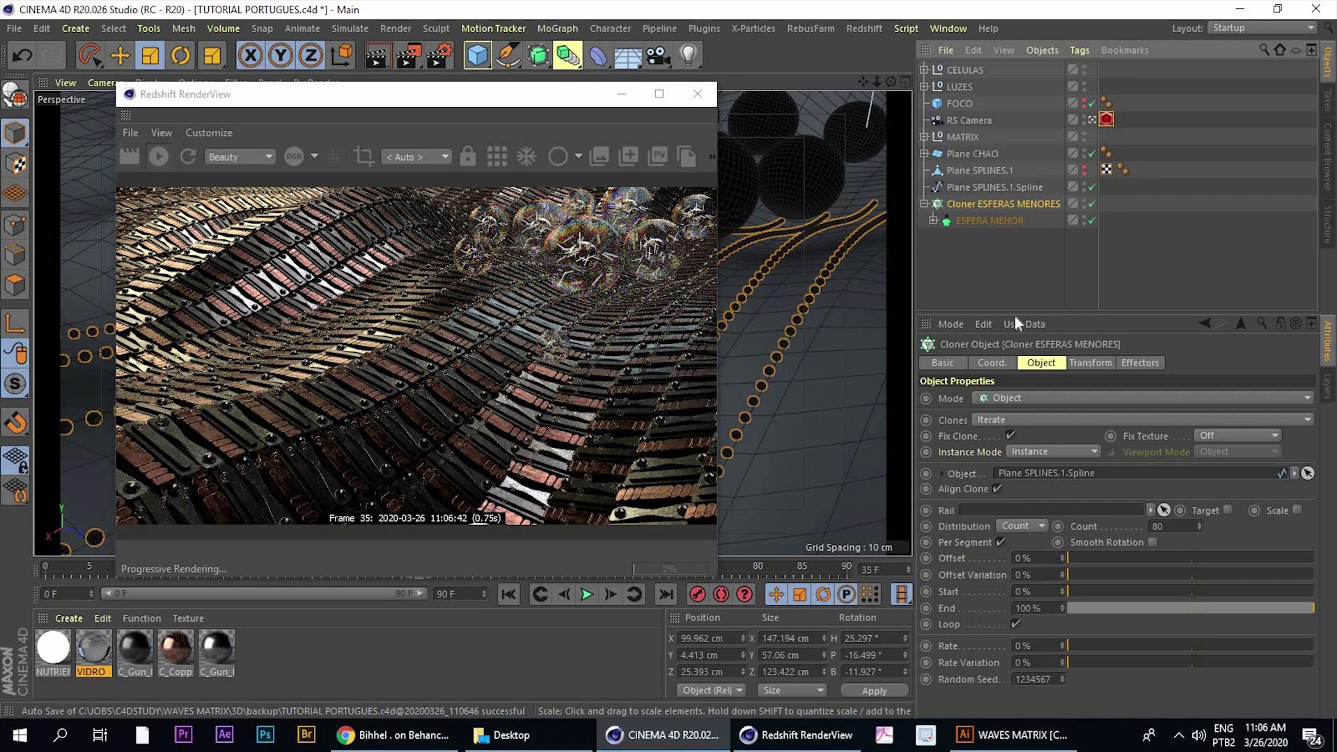
pyautogui.click(420, 736)
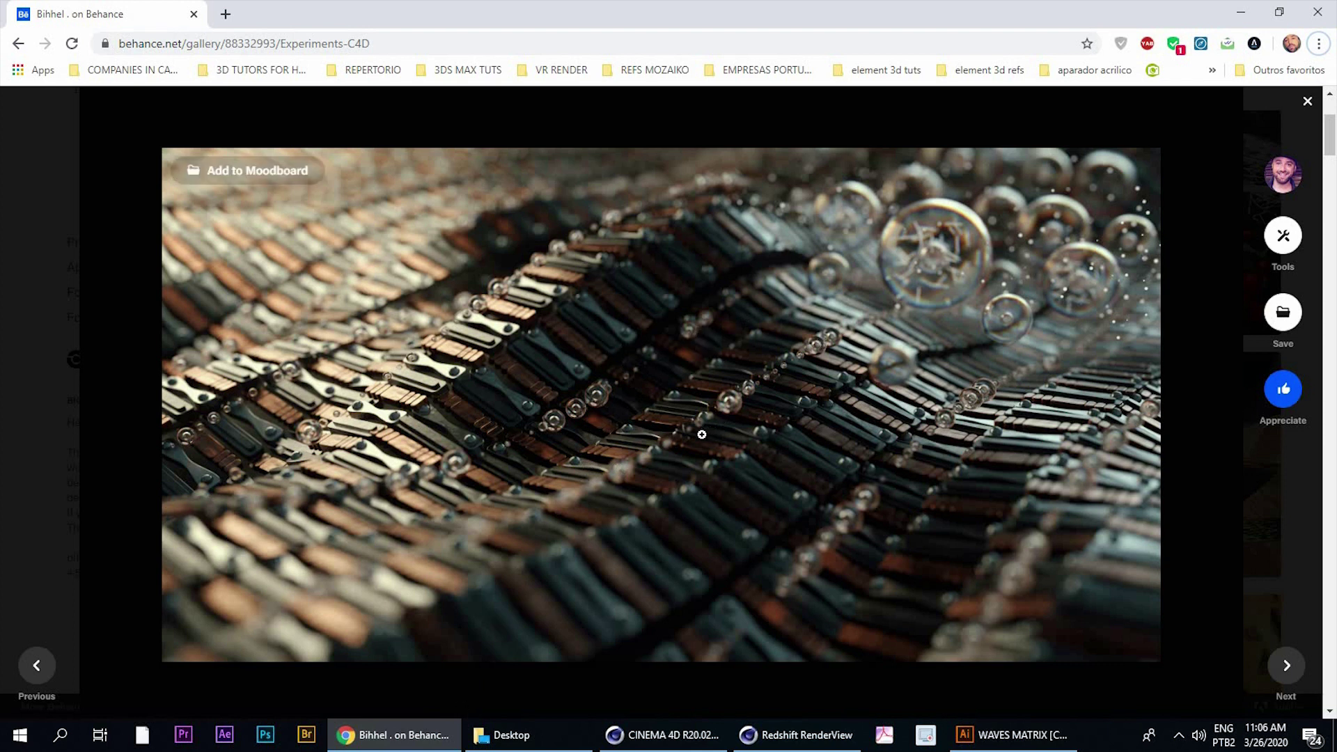
pyautogui.click(418, 744)
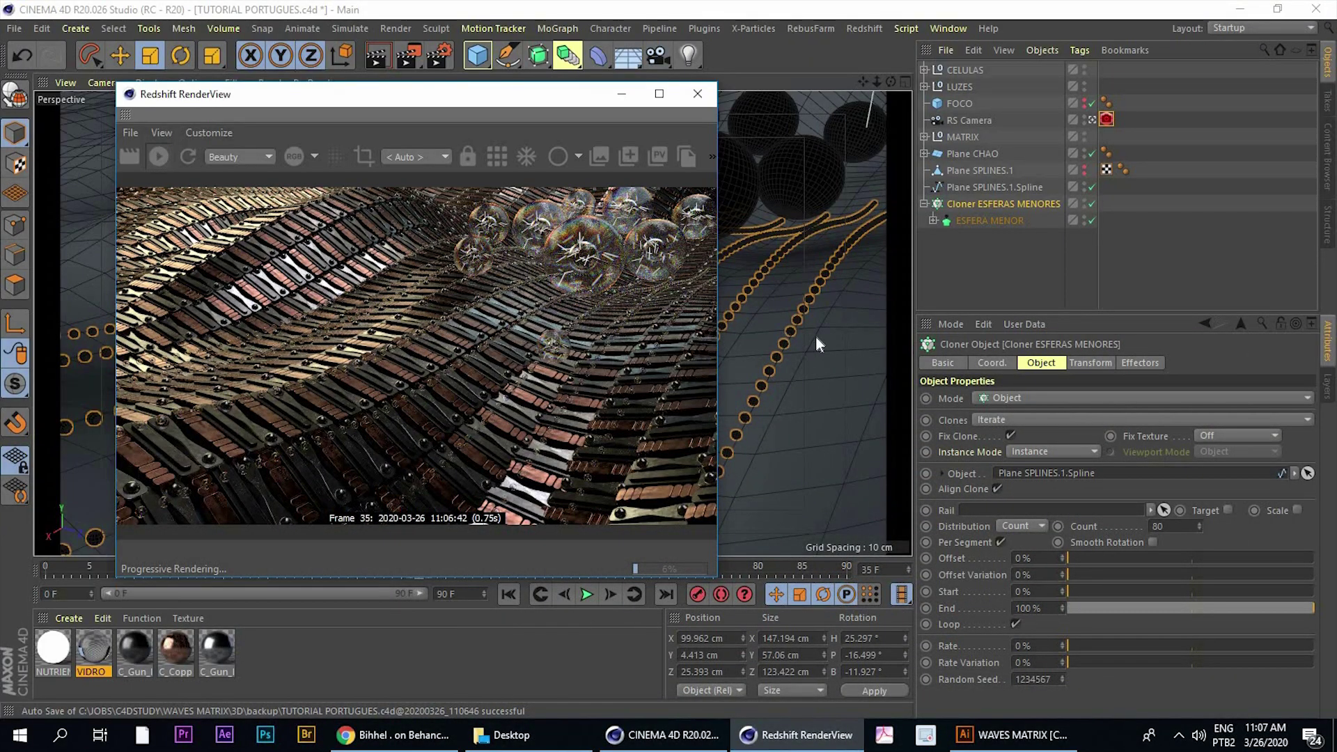
# Add a Random effector via the RAND command and place it just above Cloner ESFERAS MENORES
pyautogui.click(1009, 199)
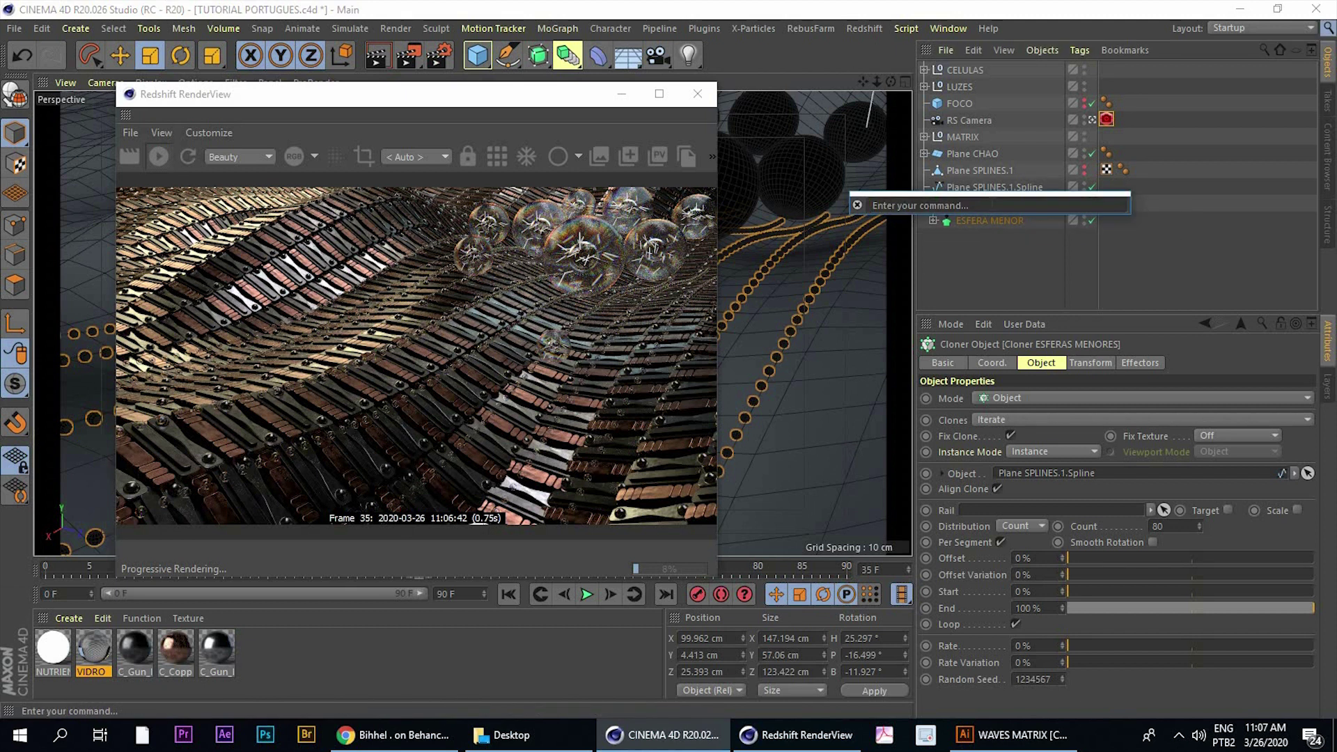
pyautogui.write('RAND')
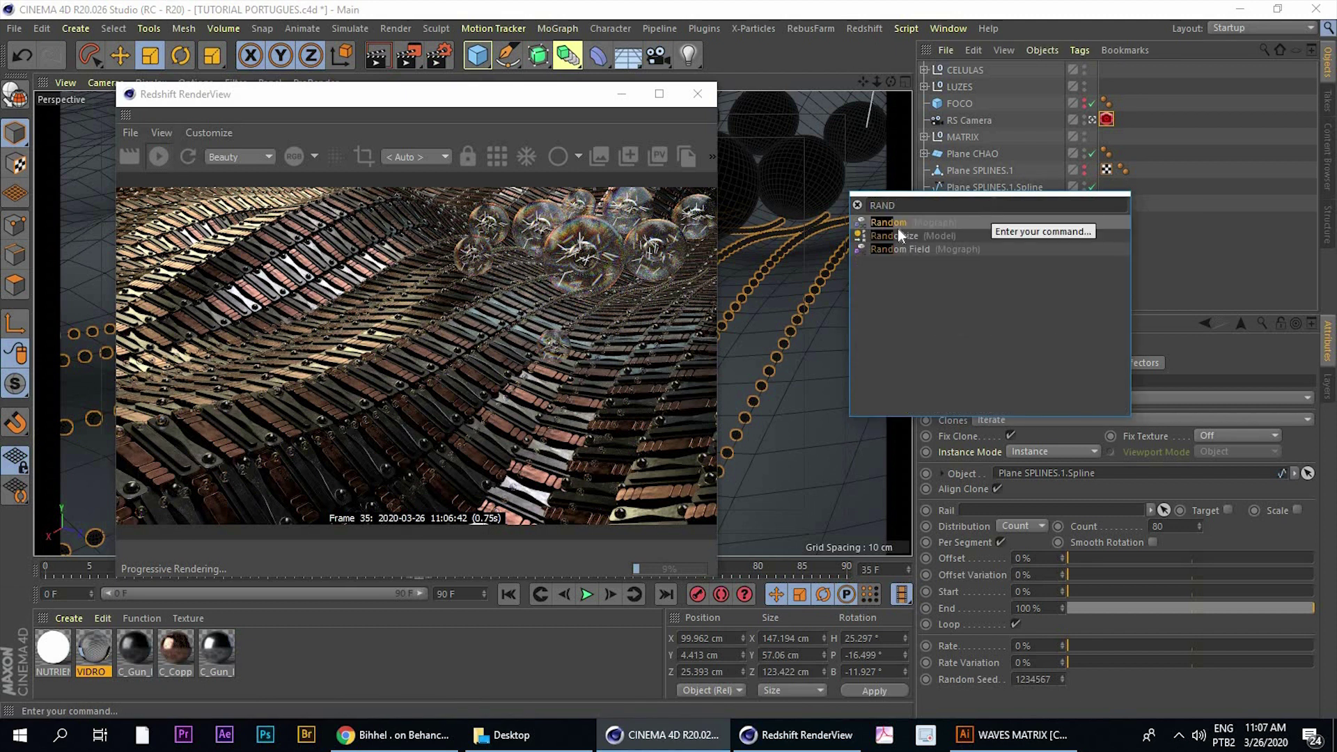
pyautogui.click(893, 224)
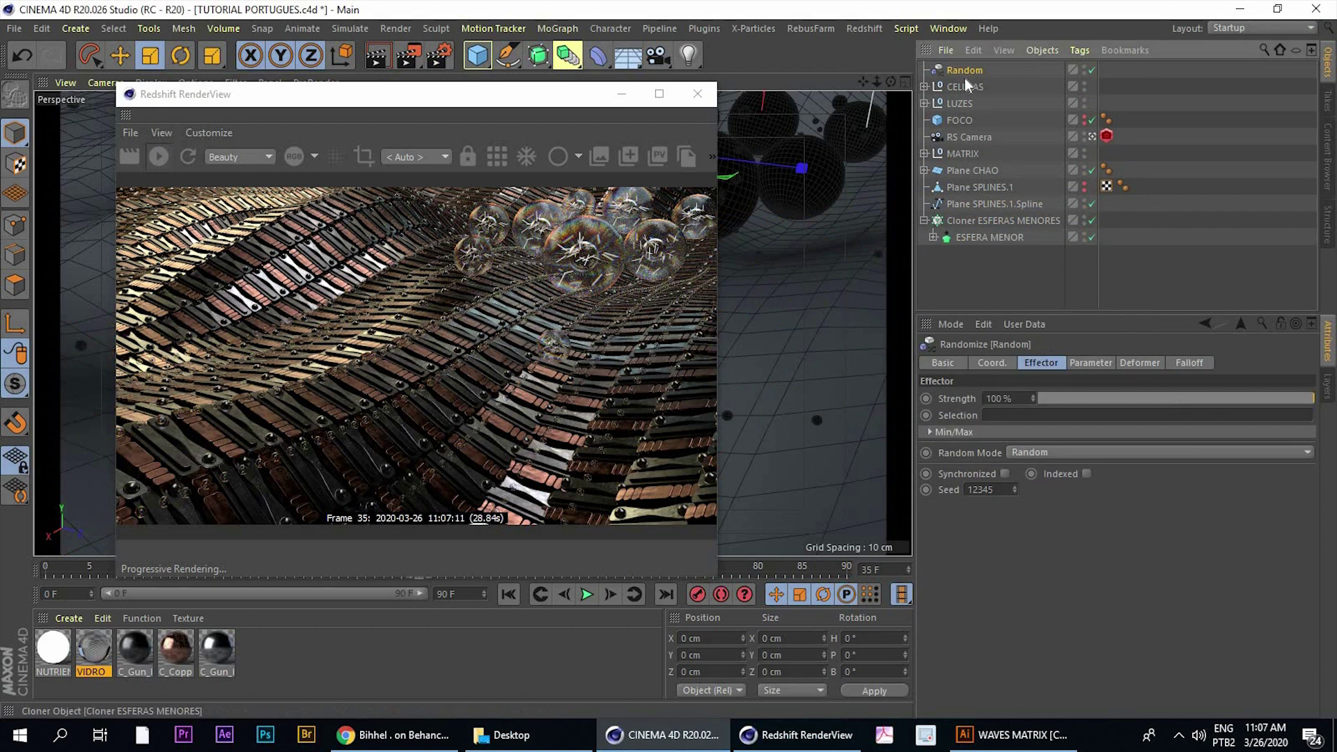
pyautogui.moveTo(972, 67)
pyautogui.mouseDown()
pyautogui.moveTo(972, 221)
pyautogui.moveTo(933, 229)
pyautogui.moveTo(975, 201)
pyautogui.mouseUp()
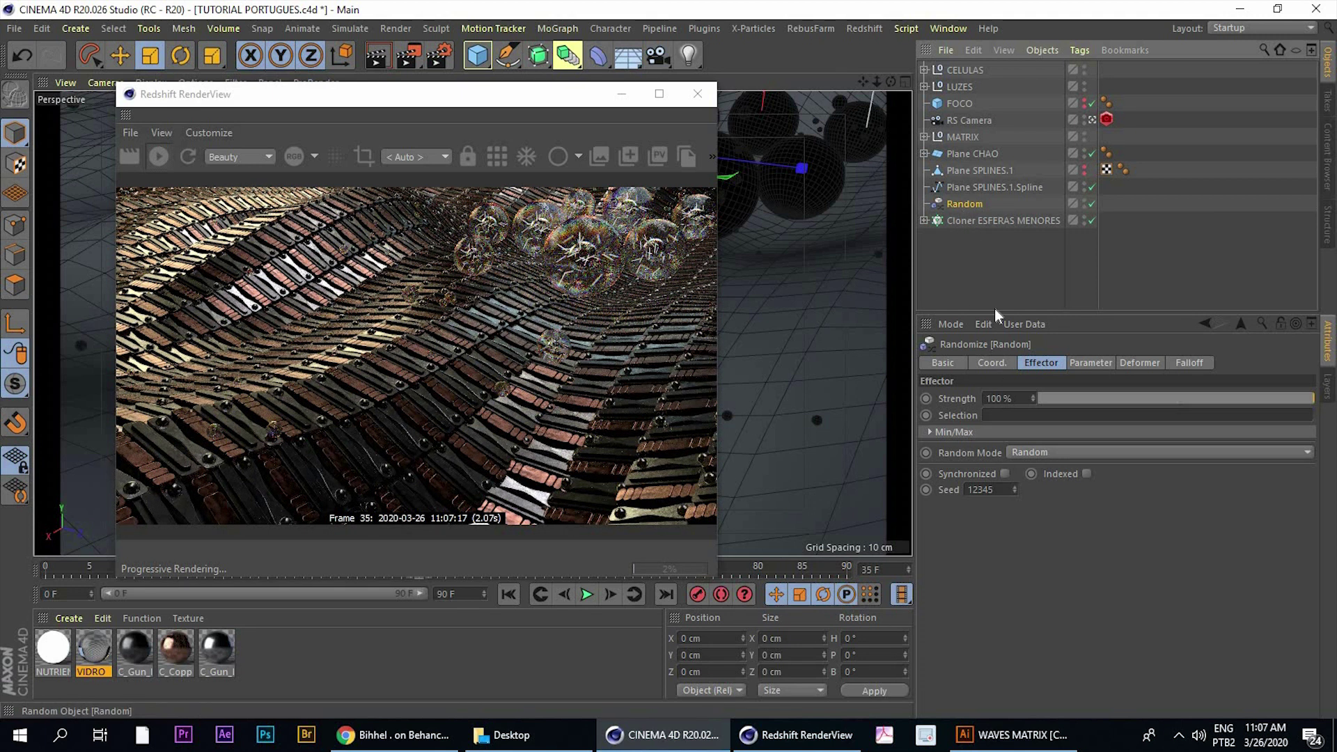
# Turn off position randomisation in the Random effector's parameters
pyautogui.click(1084, 364)
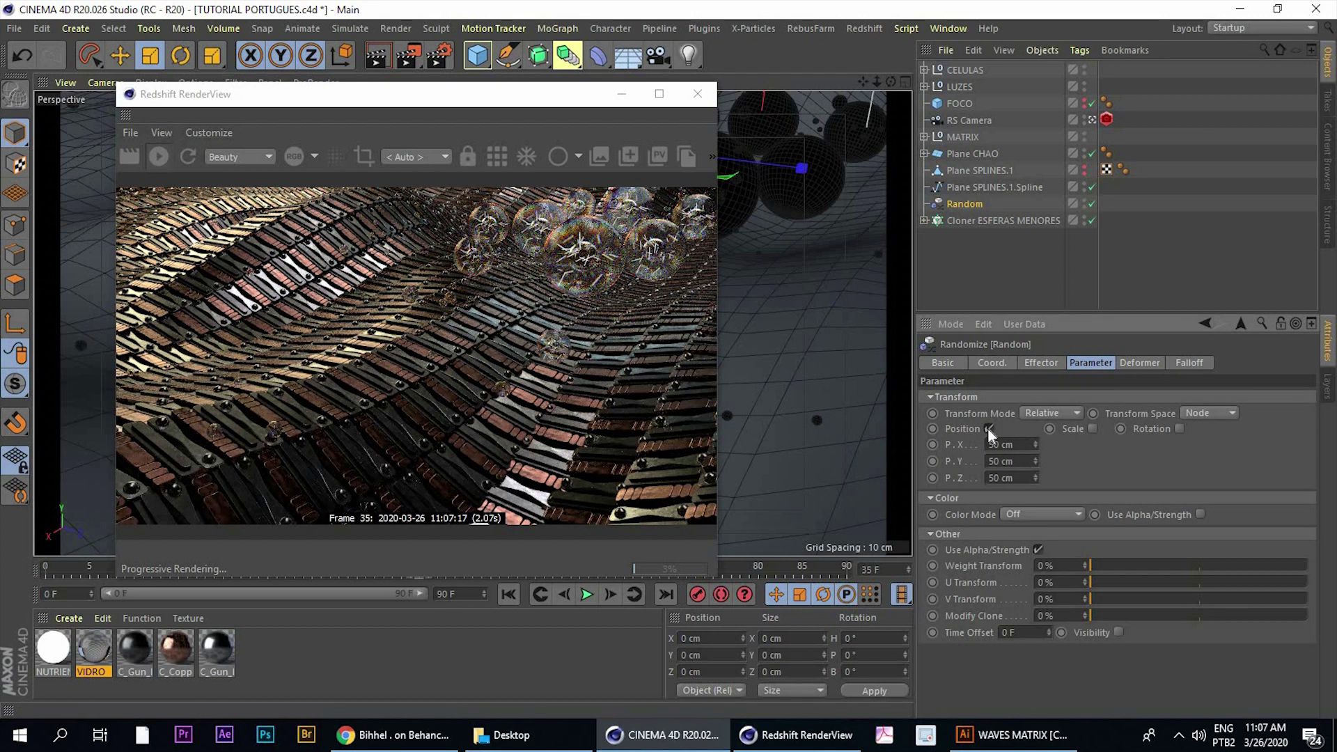
pyautogui.click(989, 429)
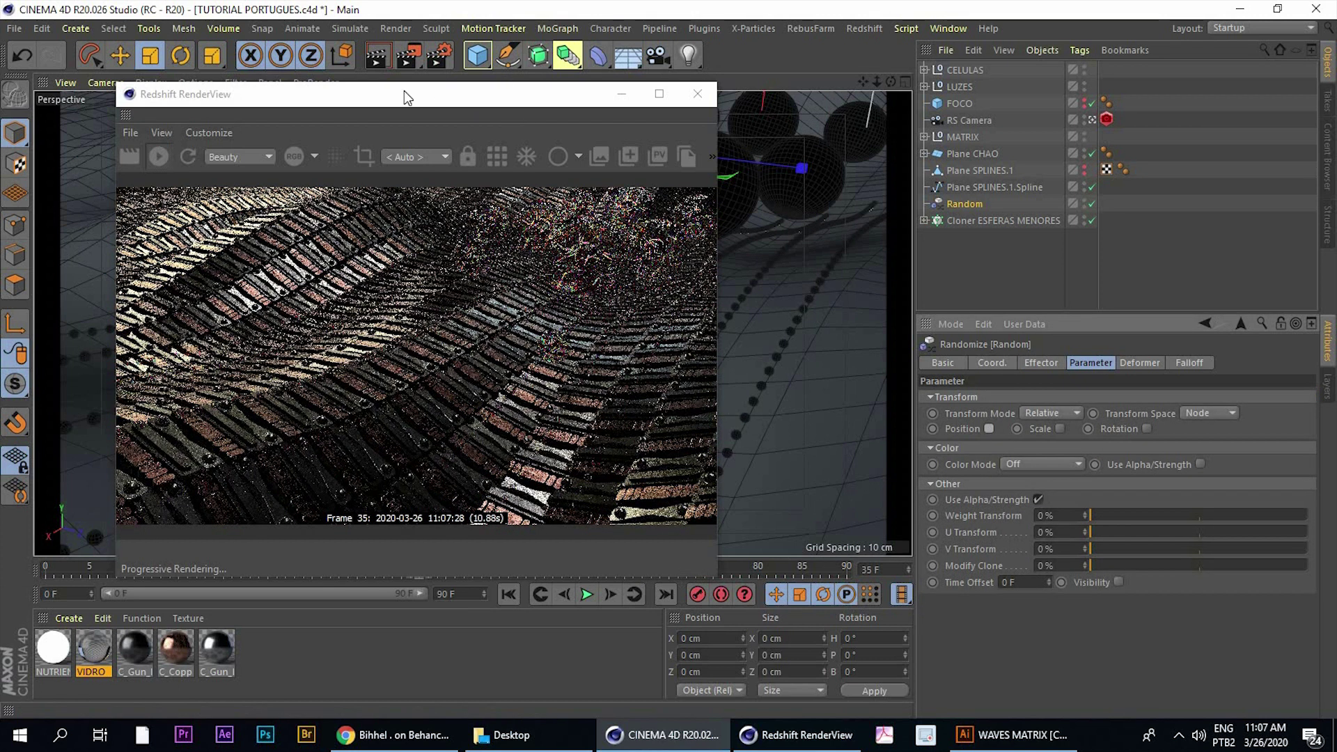
pyautogui.moveTo(404, 94); pyautogui.dragTo(273, 104)
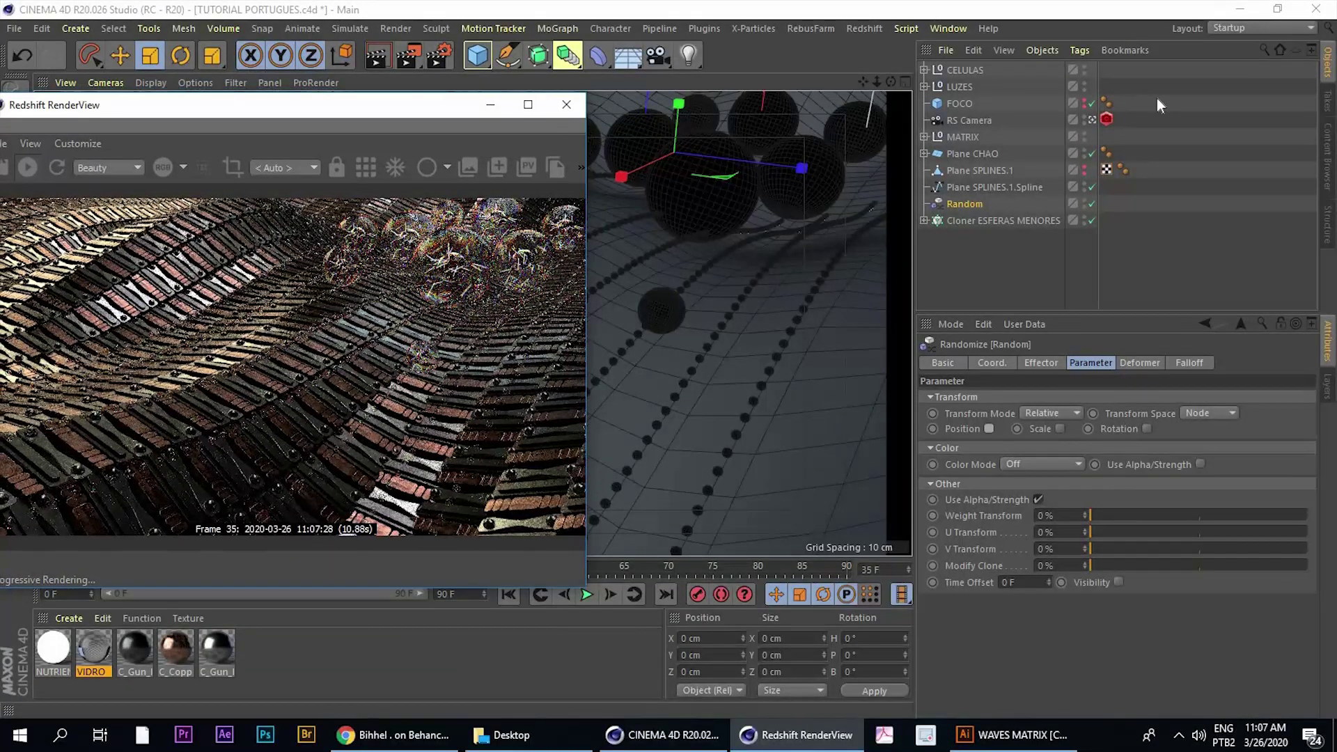
pyautogui.moveTo(189, 105)
pyautogui.mouseDown()
pyautogui.moveTo(954, 103)
pyautogui.moveTo(94, 98)
pyautogui.mouseUp()
pyautogui.moveTo(217, 138); pyautogui.dragTo(109, 149)
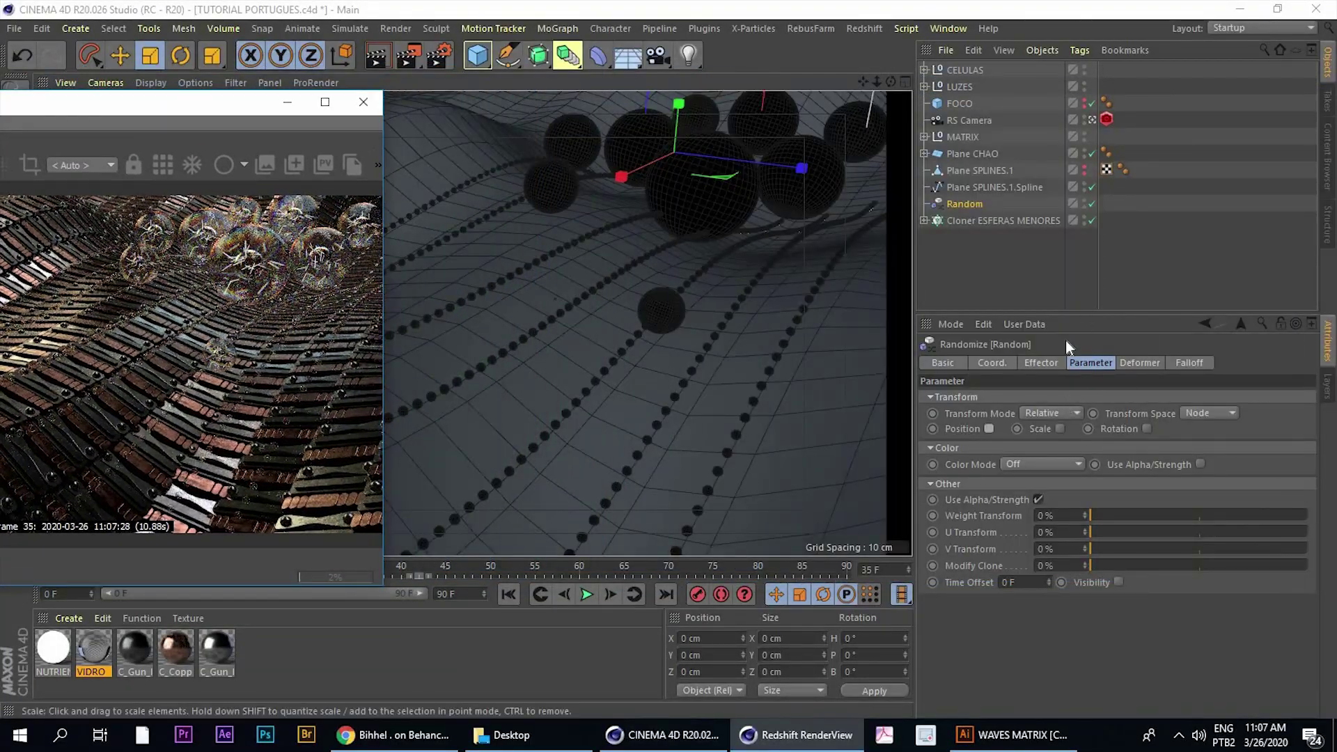
# Enable uniform scale randomisation on the Random effector with Scale set to 0.8
pyautogui.click(1059, 429)
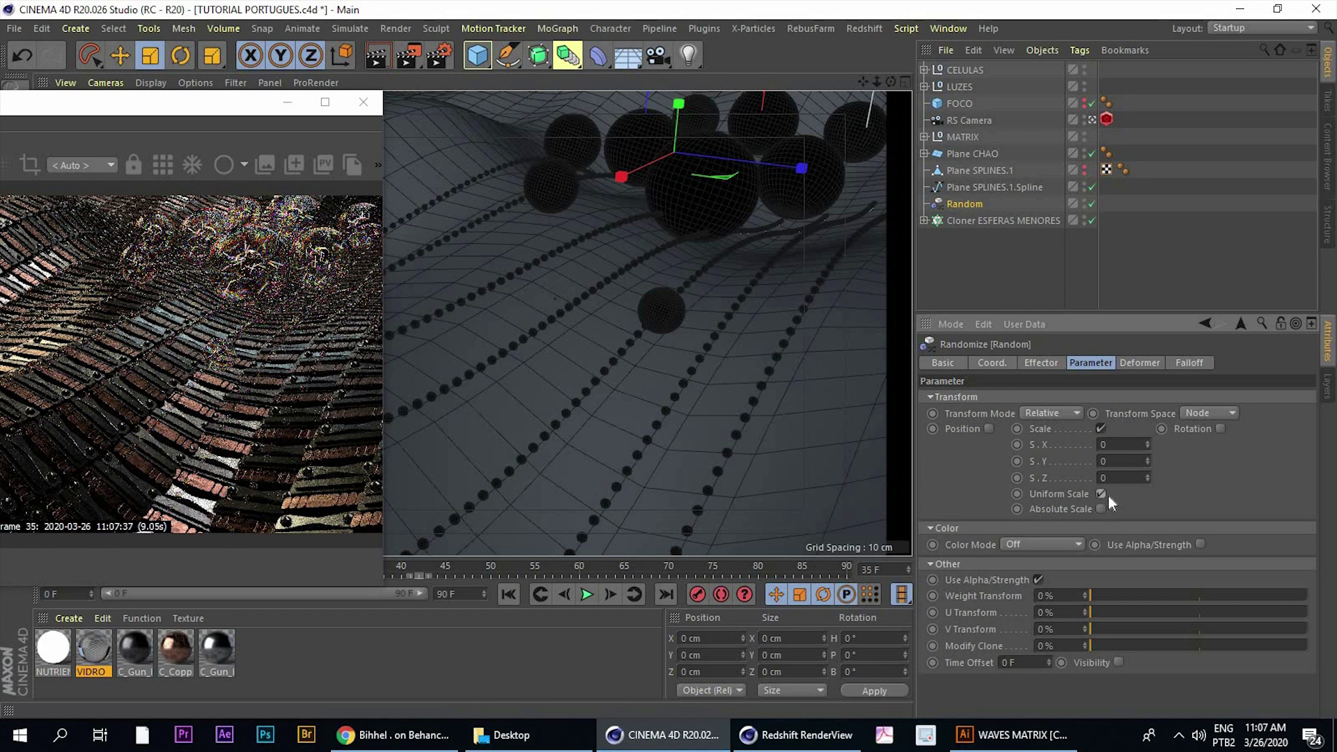
pyautogui.click(1102, 495)
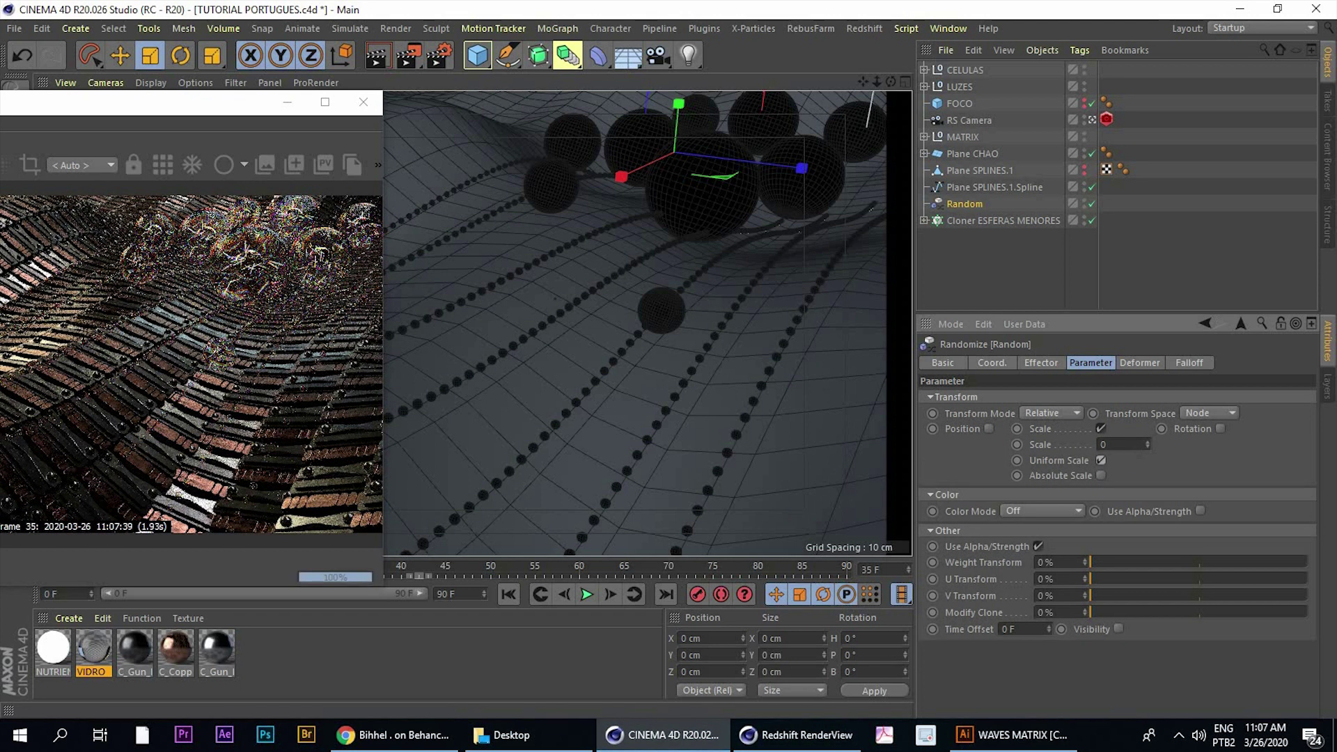
pyautogui.click(1148, 442)
pyautogui.moveTo(1148, 444); pyautogui.dragTo(1146, 465)
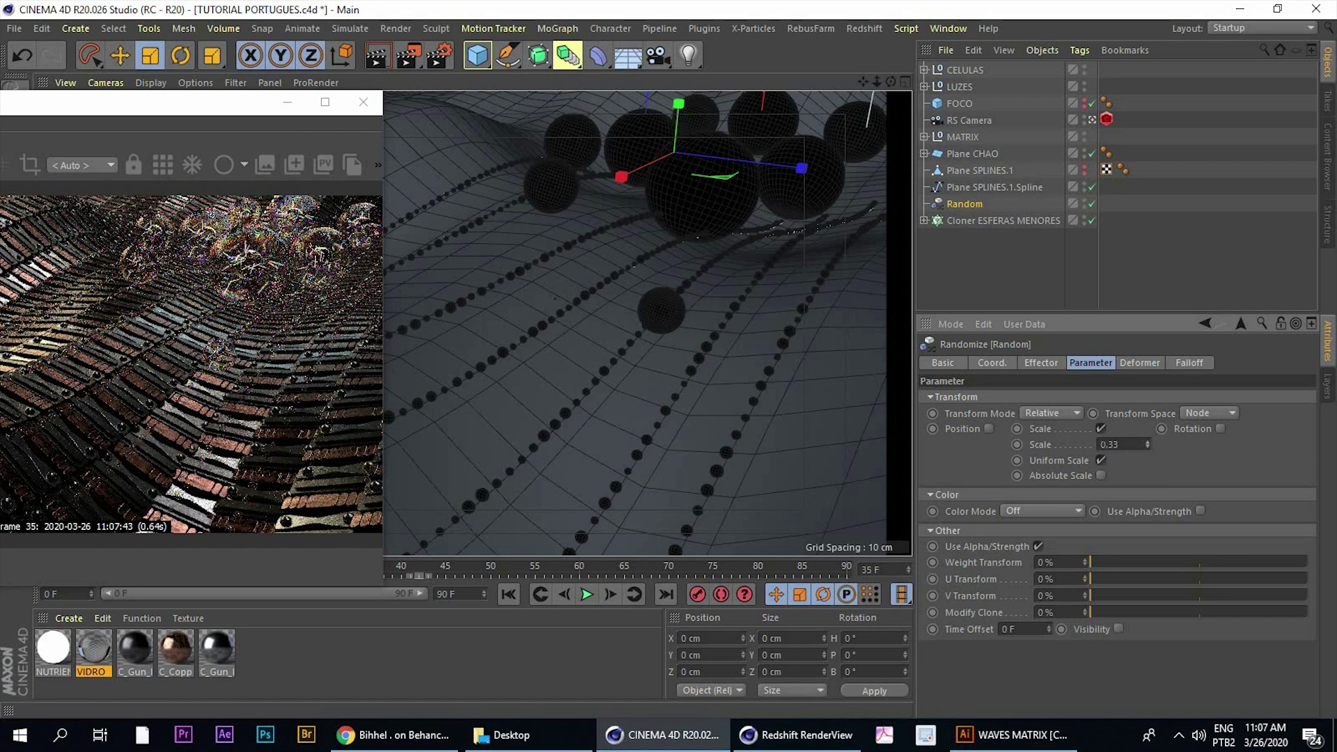
pyautogui.write('8')
pyautogui.press('Return')
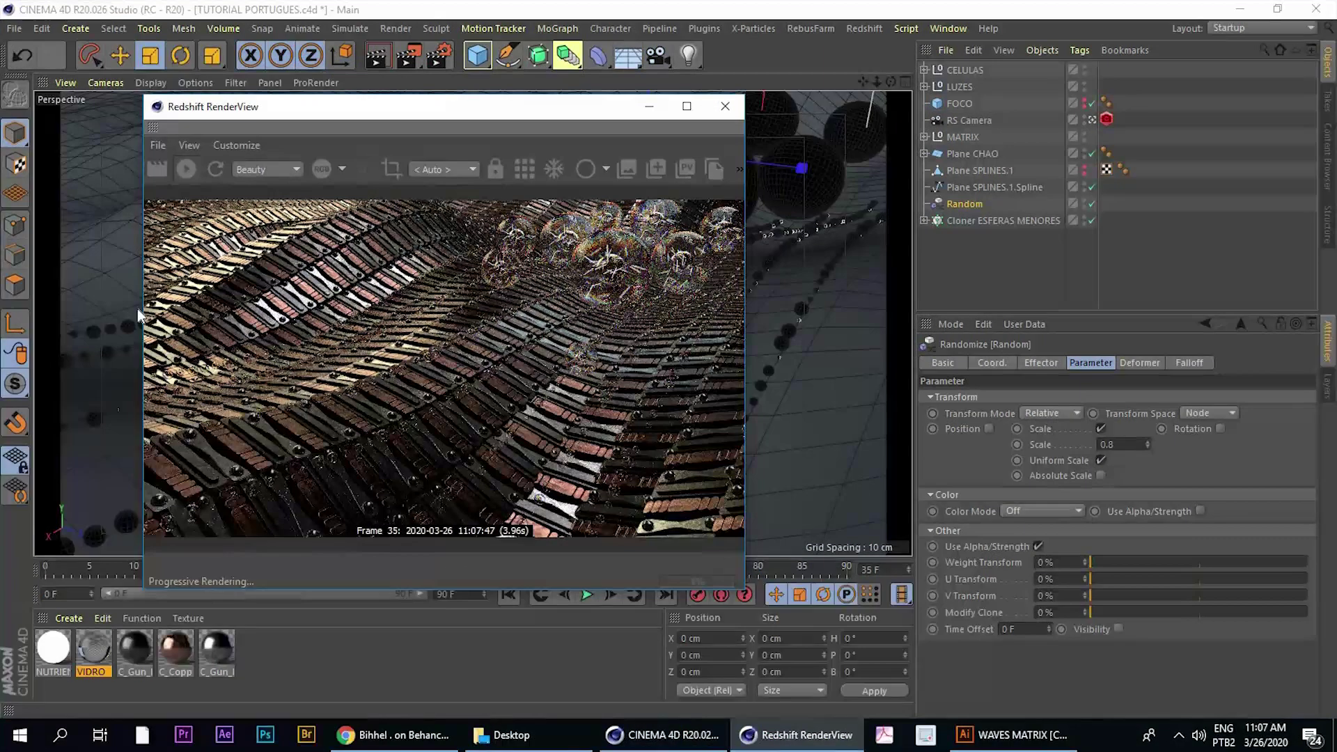
pyautogui.moveTo(544, 115)
pyautogui.mouseDown()
pyautogui.moveTo(546, 435)
pyautogui.moveTo(1004, 139)
pyautogui.mouseUp()
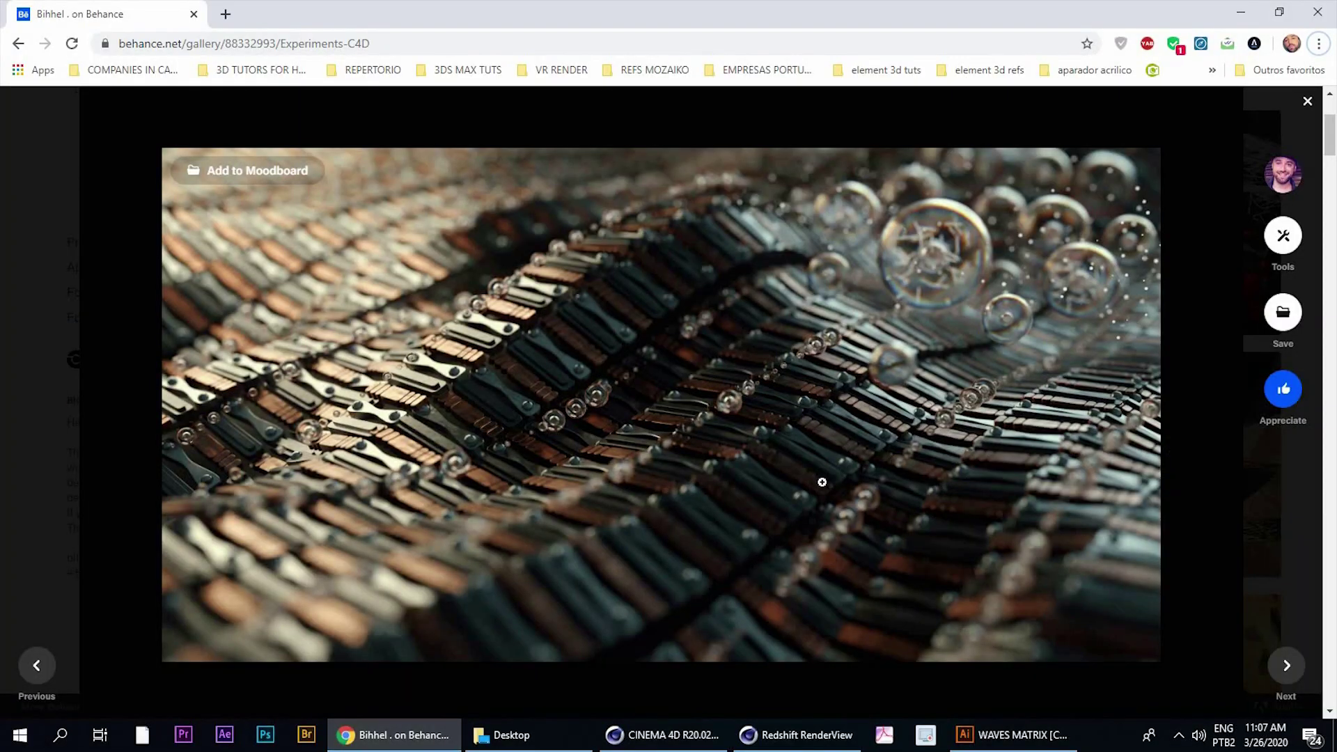
pyautogui.hotkey('alt', 'Tab')
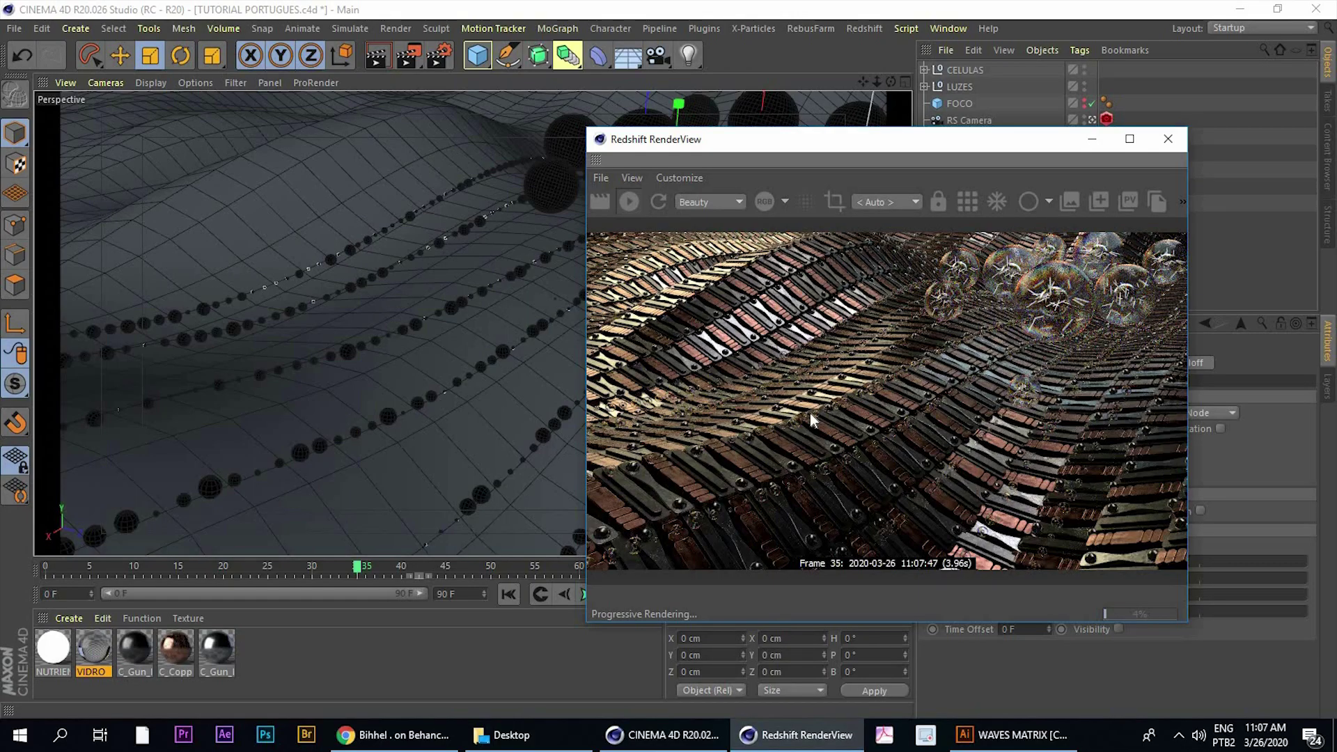
# Duplicate RS Dome Light inside LUZES and name the copy 'RS Dome ESFERAS MENORES'
pyautogui.moveTo(891, 139); pyautogui.dragTo(784, 106)
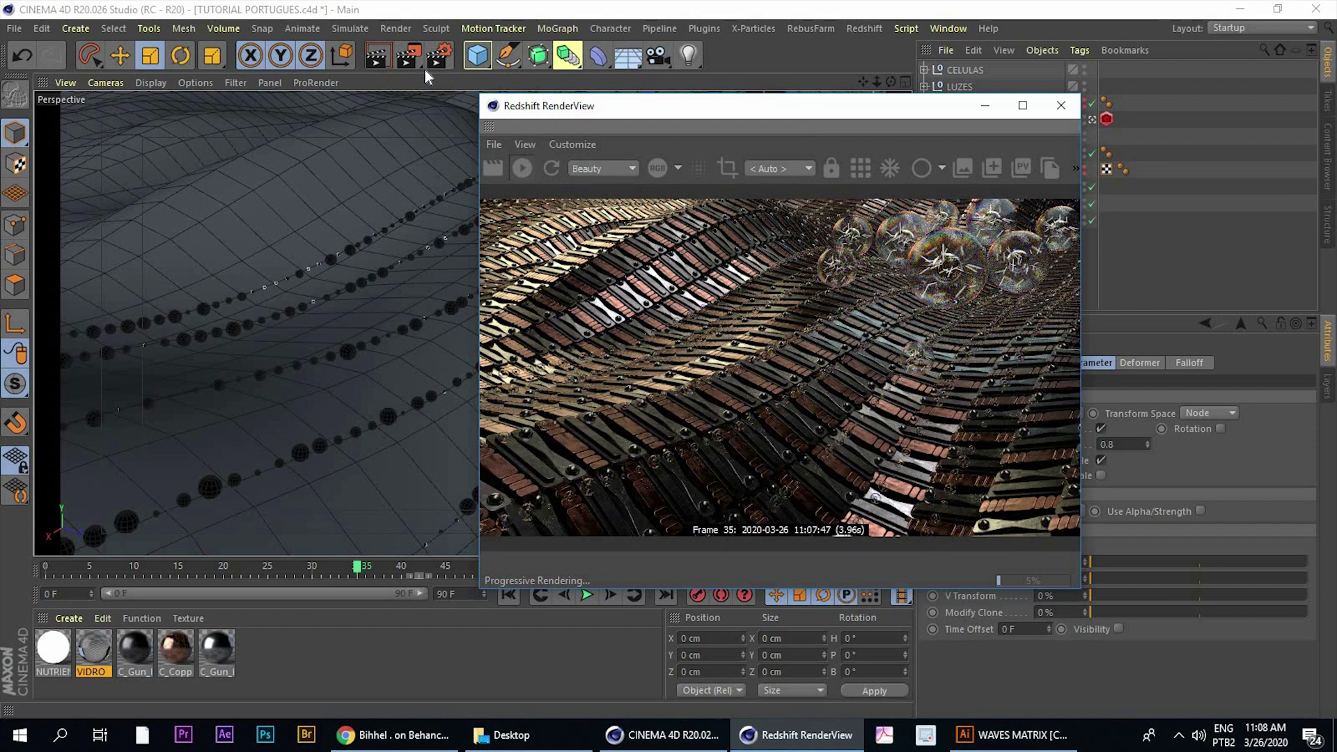
pyautogui.moveTo(425, 69); pyautogui.dragTo(126, 70)
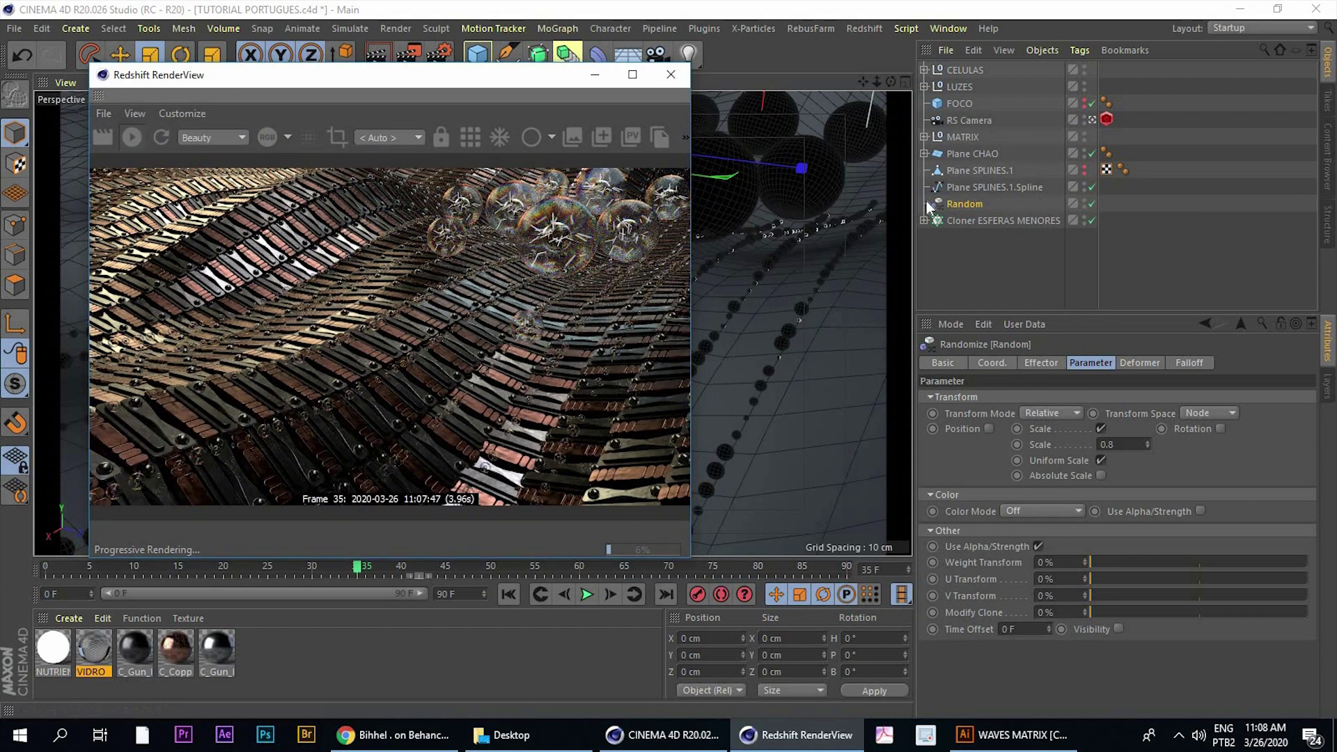
pyautogui.click(924, 86)
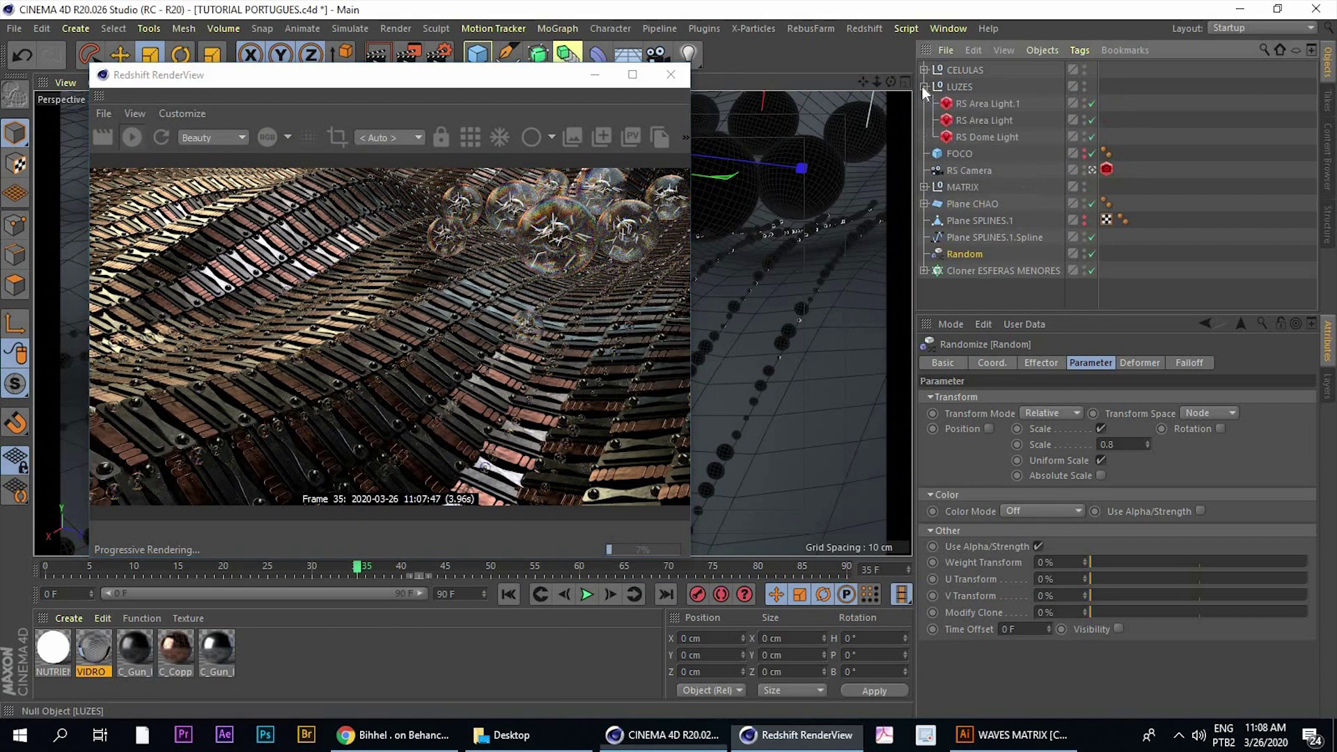
pyautogui.click(970, 123)
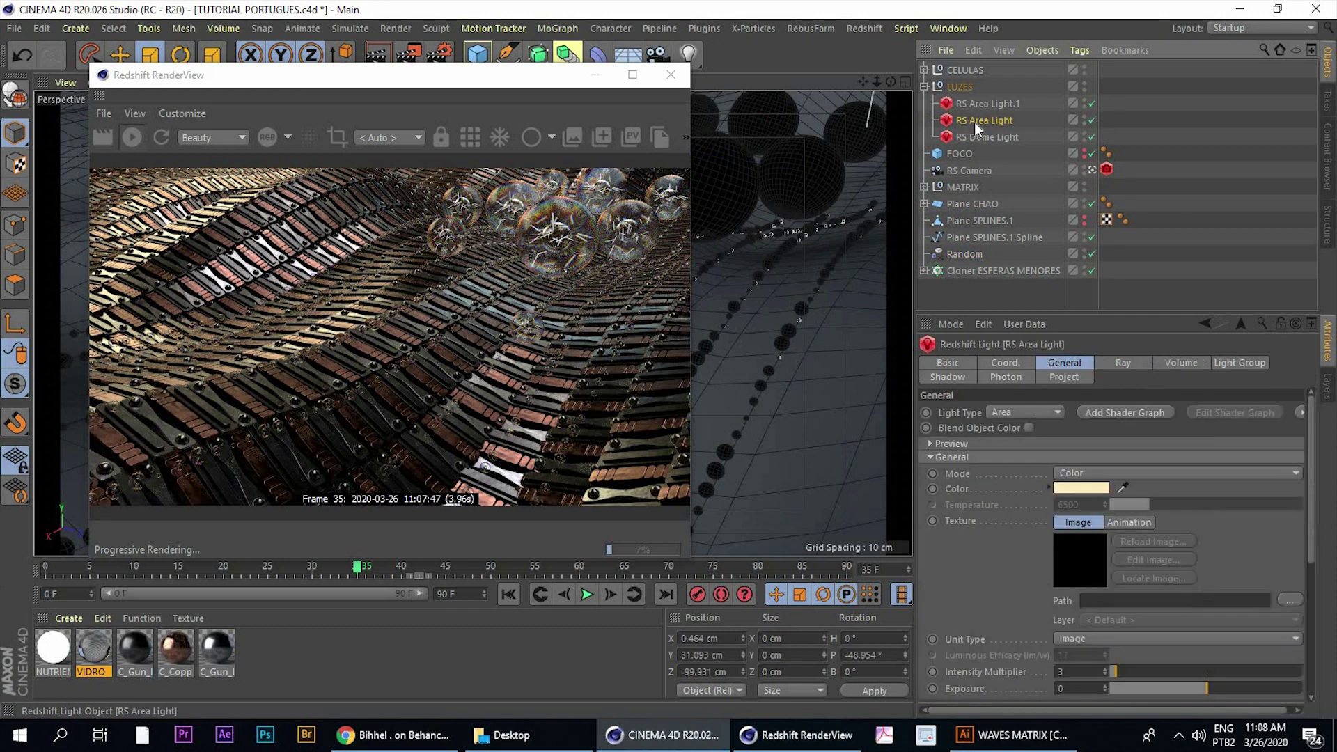
pyautogui.click(975, 136)
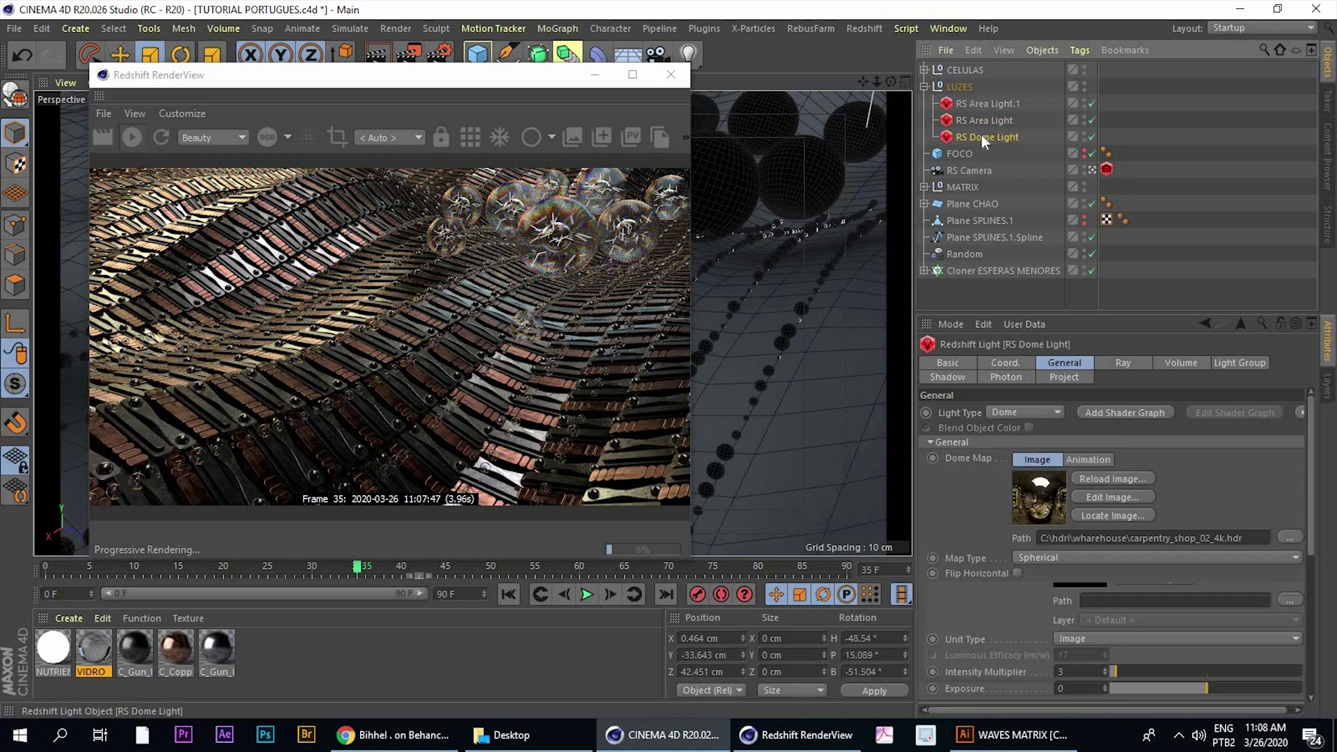
pyautogui.keyDown('ctrl'); pyautogui.moveTo(982, 131); pyautogui.dragTo(980, 139); pyautogui.keyUp('ctrl')
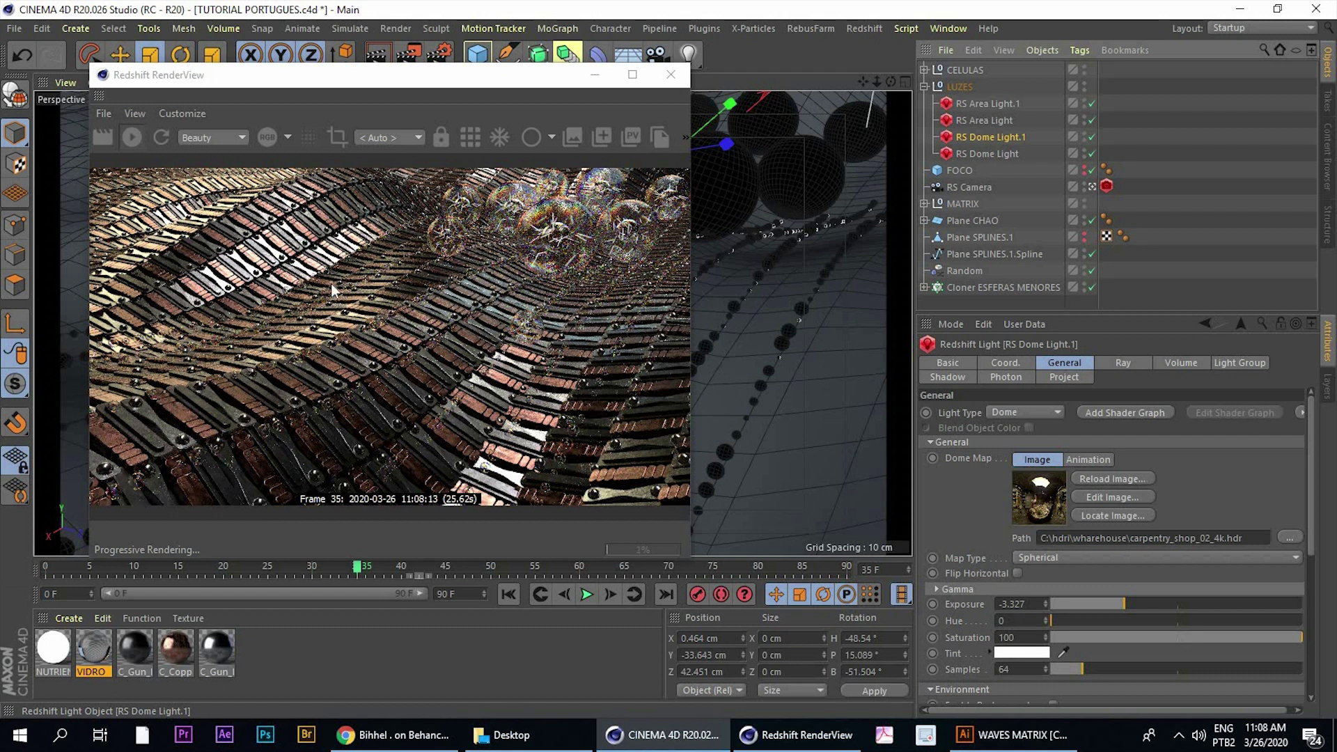
pyautogui.doubleClick(989, 138)
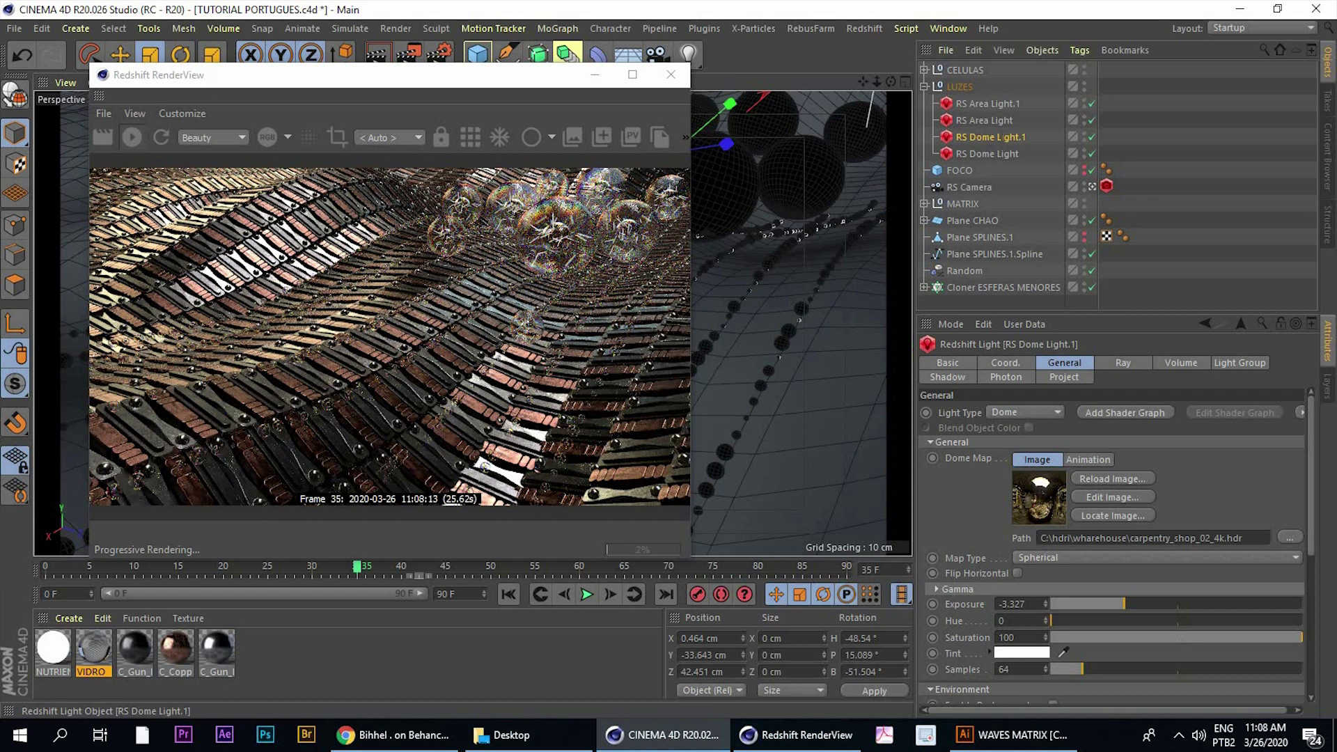
pyautogui.press('BackSpace')
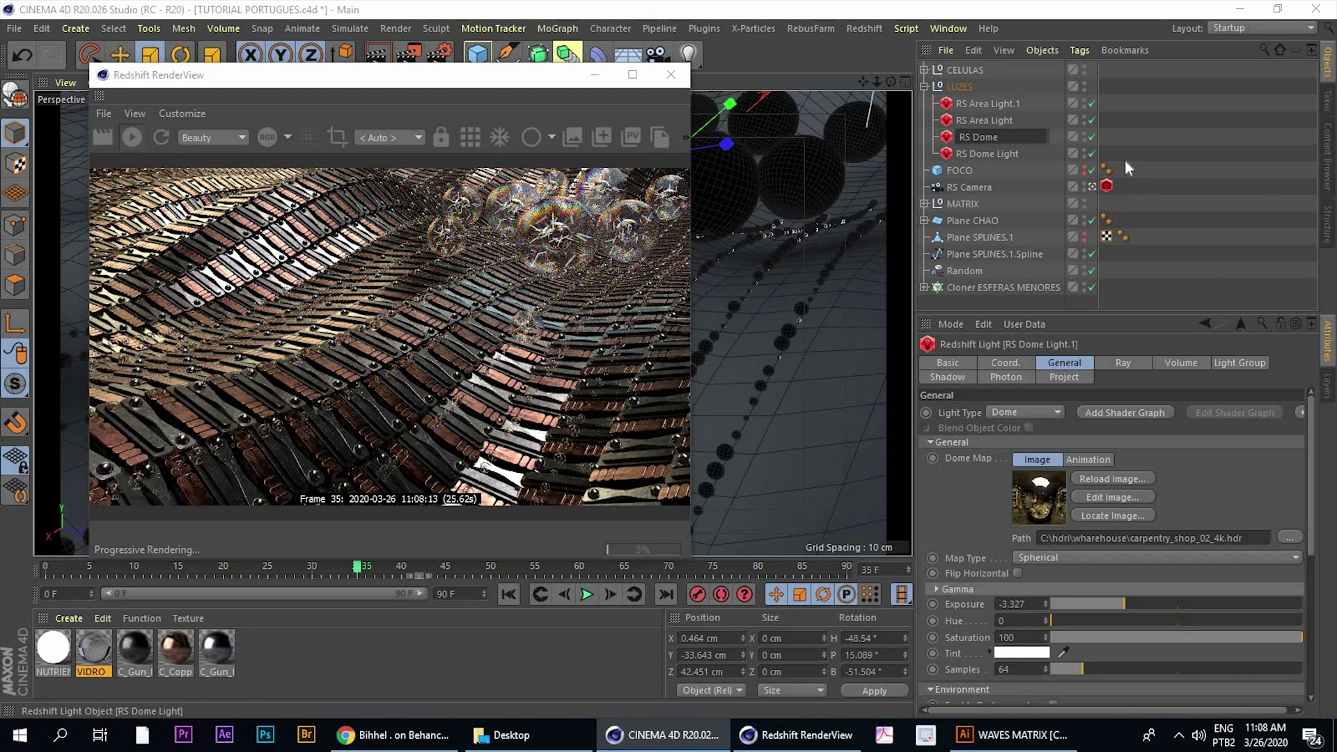
pyautogui.write('  ESFER')
pyautogui.write('AS MENORES')
pyautogui.press('Return')
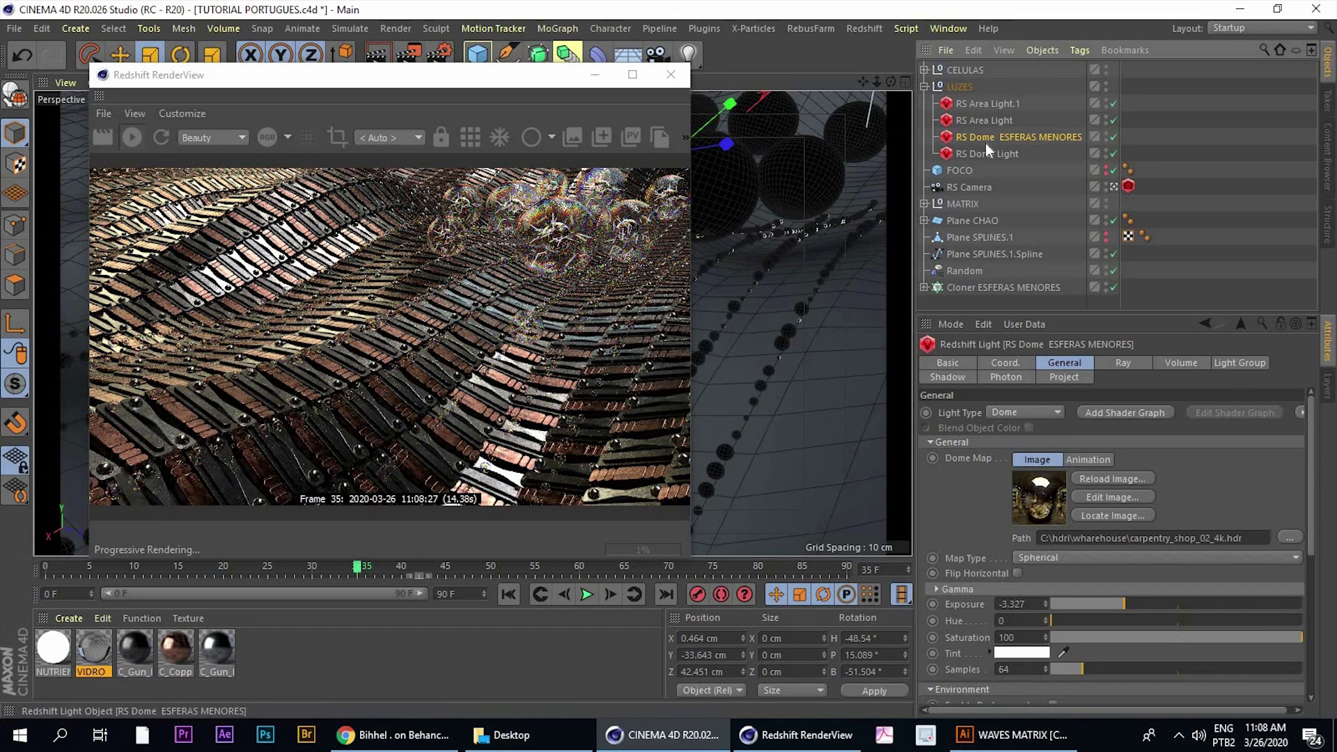
# Set the dome light's Project mode to Include with Cloner ESFERAS MENORES as its only object
pyautogui.click(1067, 381)
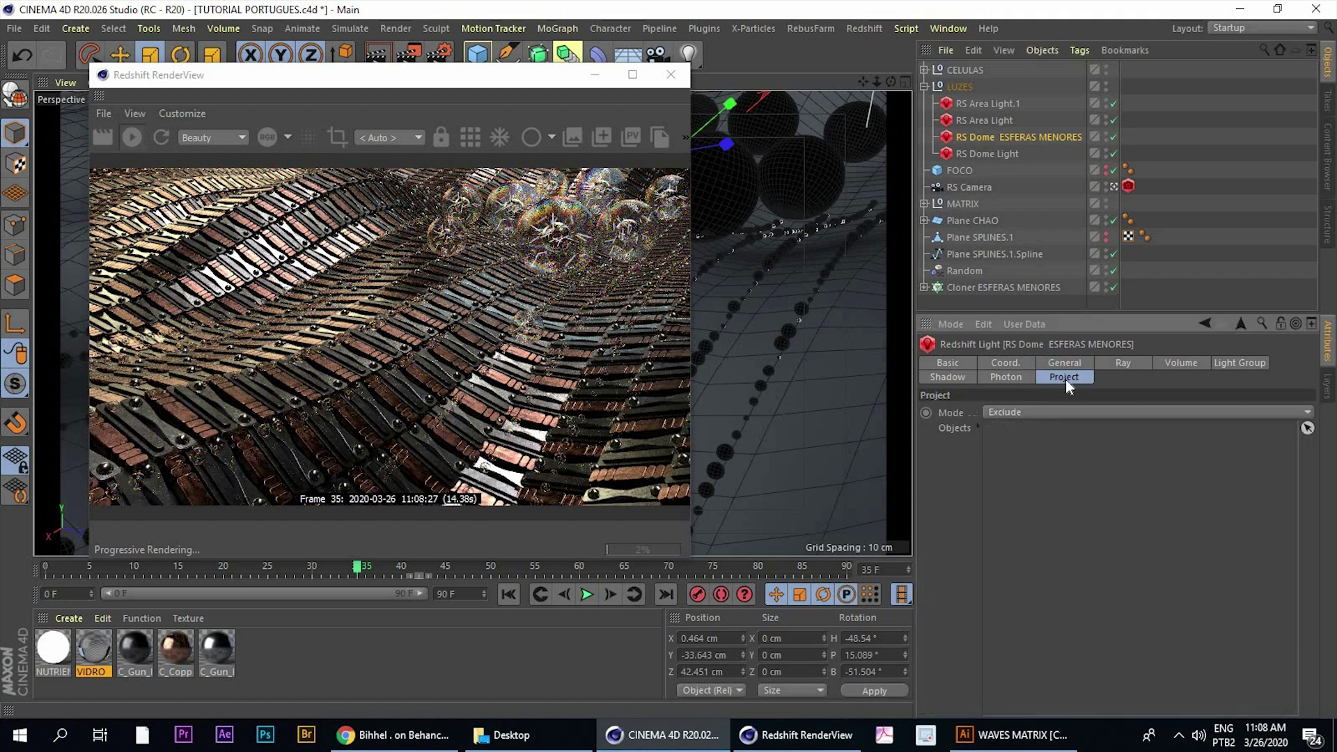
pyautogui.click(1003, 410)
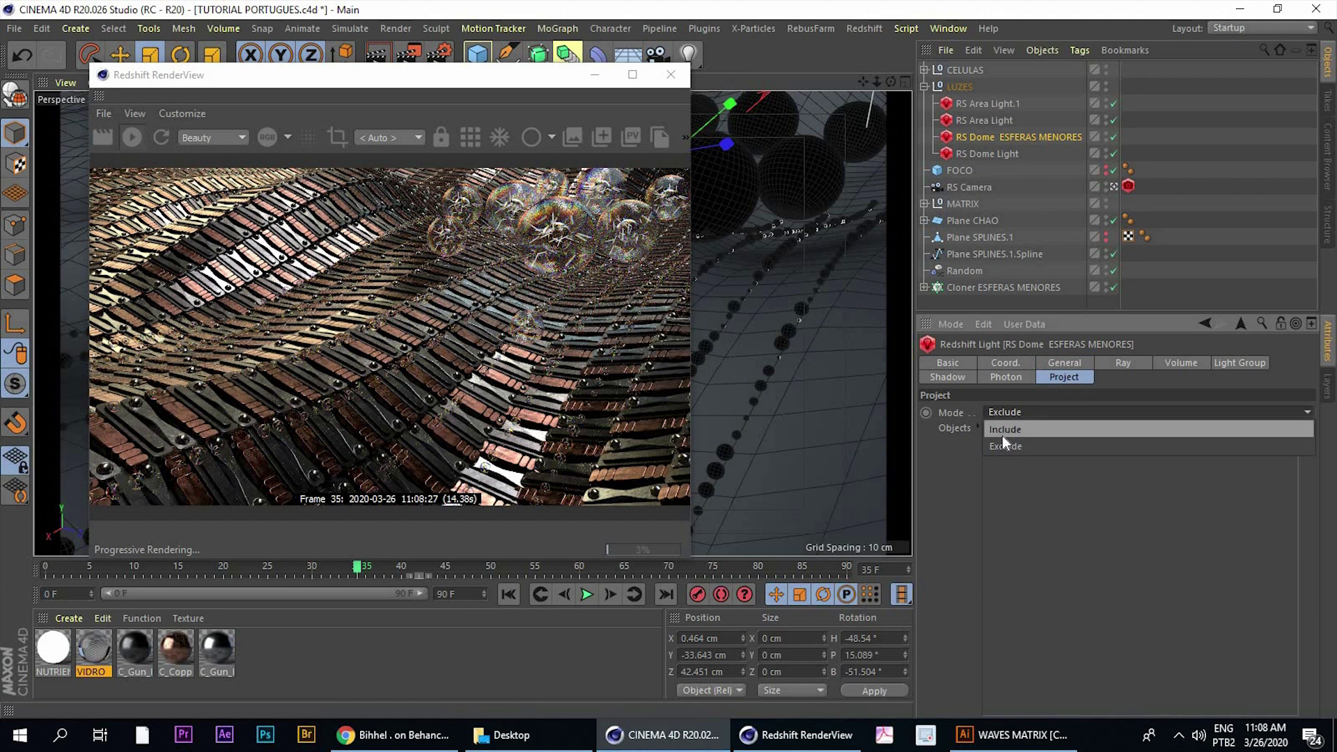
pyautogui.click(1001, 430)
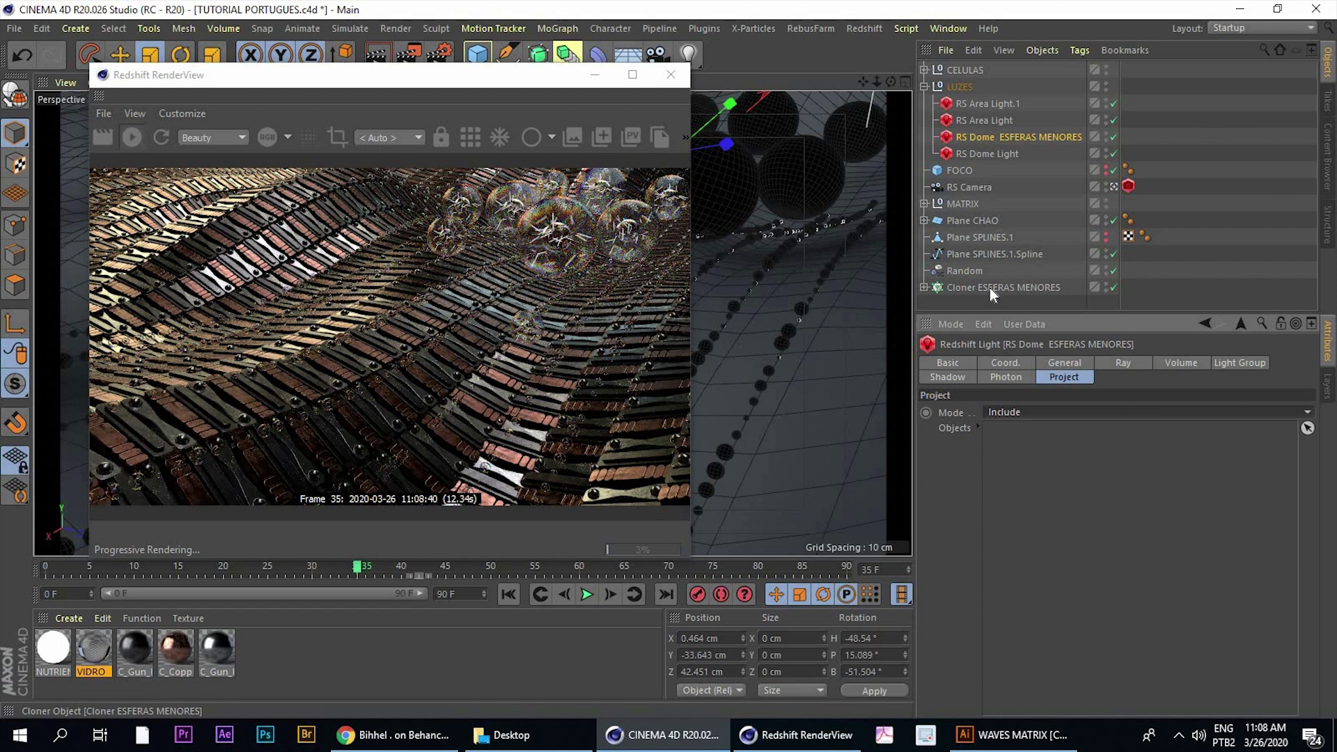
pyautogui.moveTo(989, 287); pyautogui.dragTo(1031, 484)
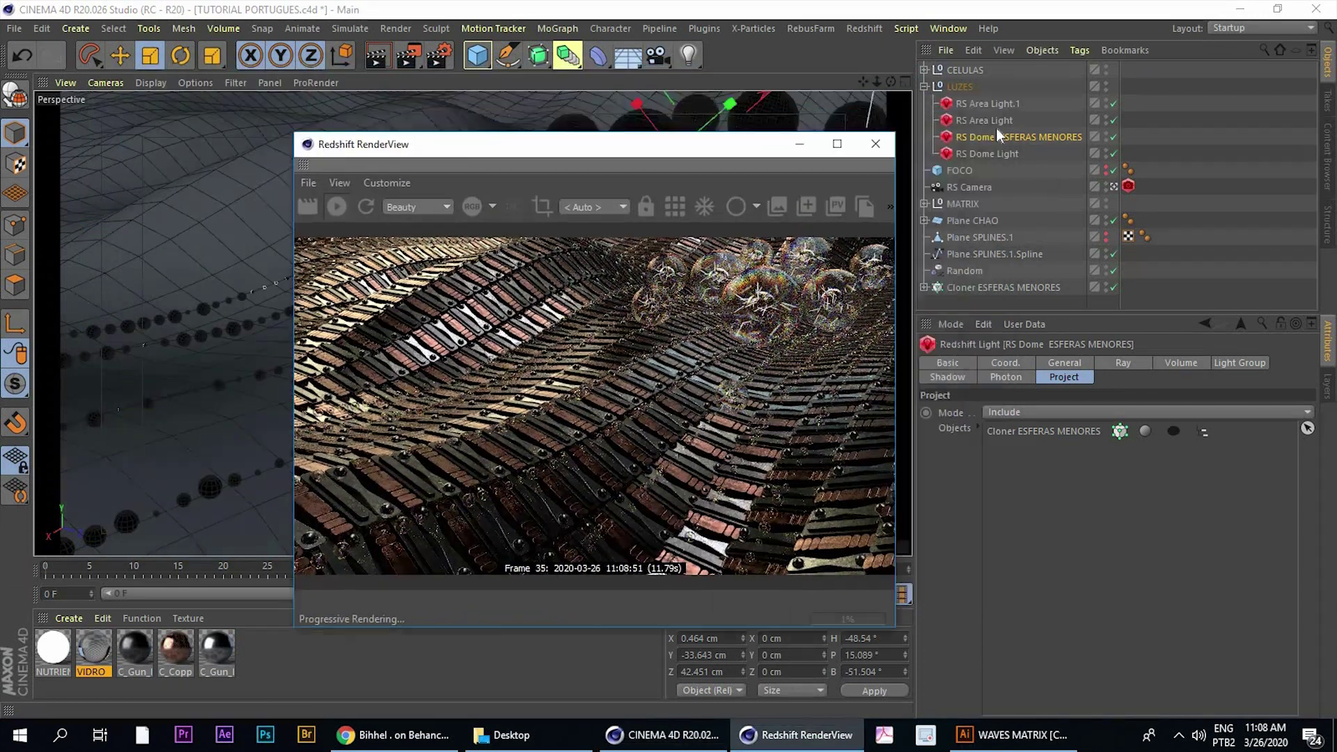
pyautogui.moveTo(575, 82); pyautogui.dragTo(742, 162)
pyautogui.moveTo(530, 154); pyautogui.dragTo(973, 115)
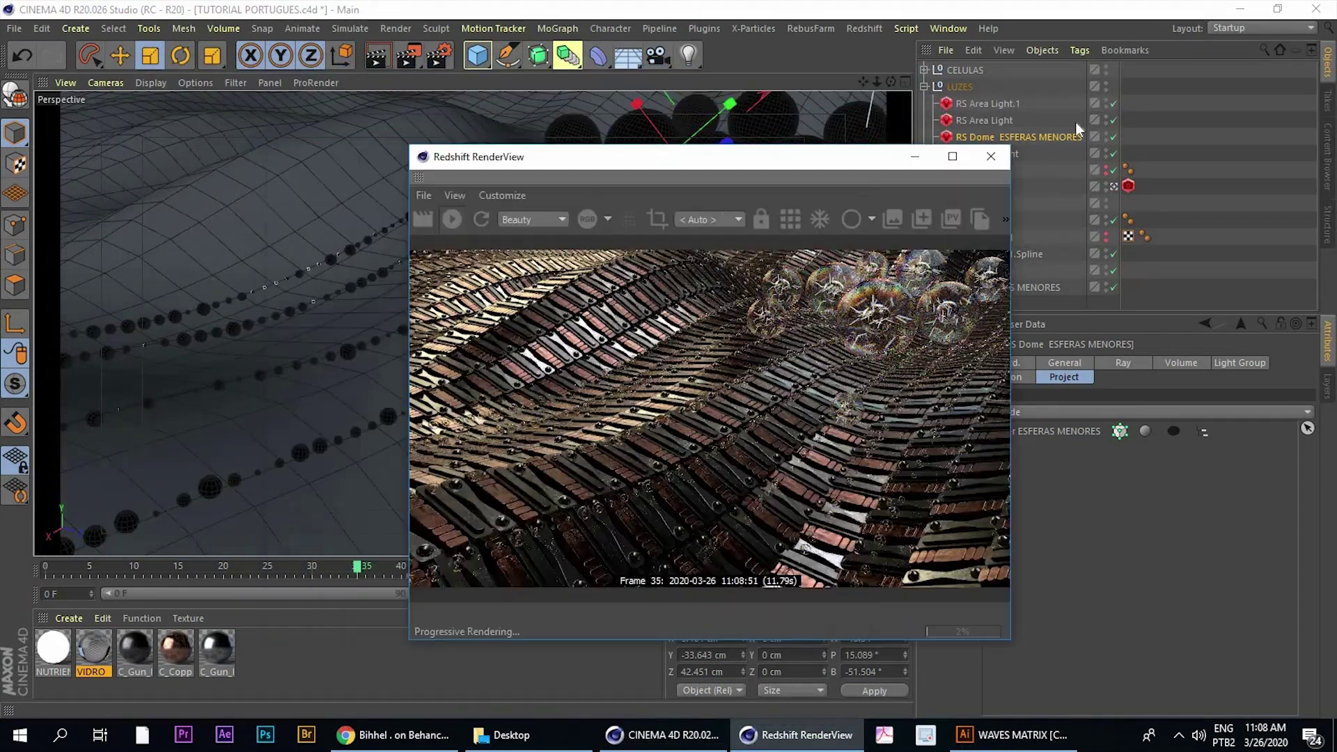
# Give the RS Dome ESFERAS MENORES light an initial rotation with the Rotate tool
pyautogui.click(181, 55)
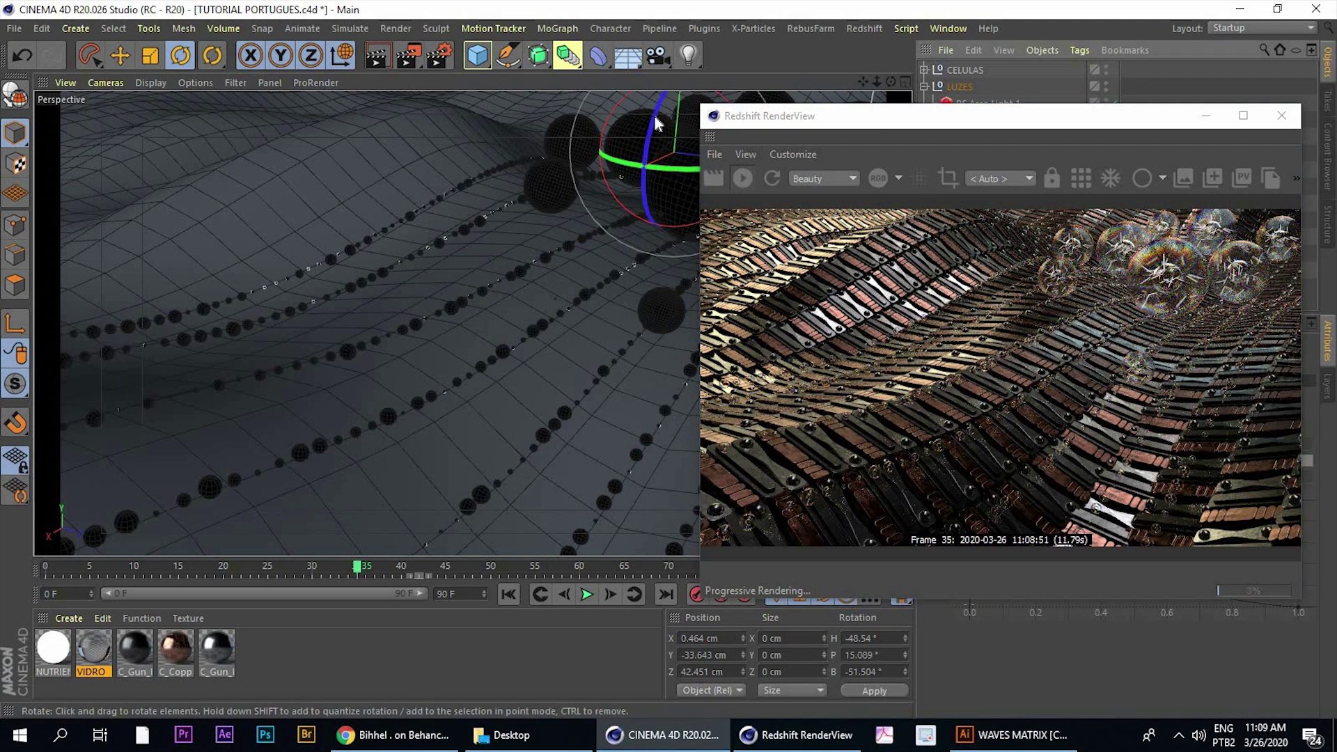
pyautogui.moveTo(656, 124)
pyautogui.mouseDown()
pyautogui.moveTo(641, 200)
pyautogui.moveTo(663, 249)
pyautogui.mouseUp()
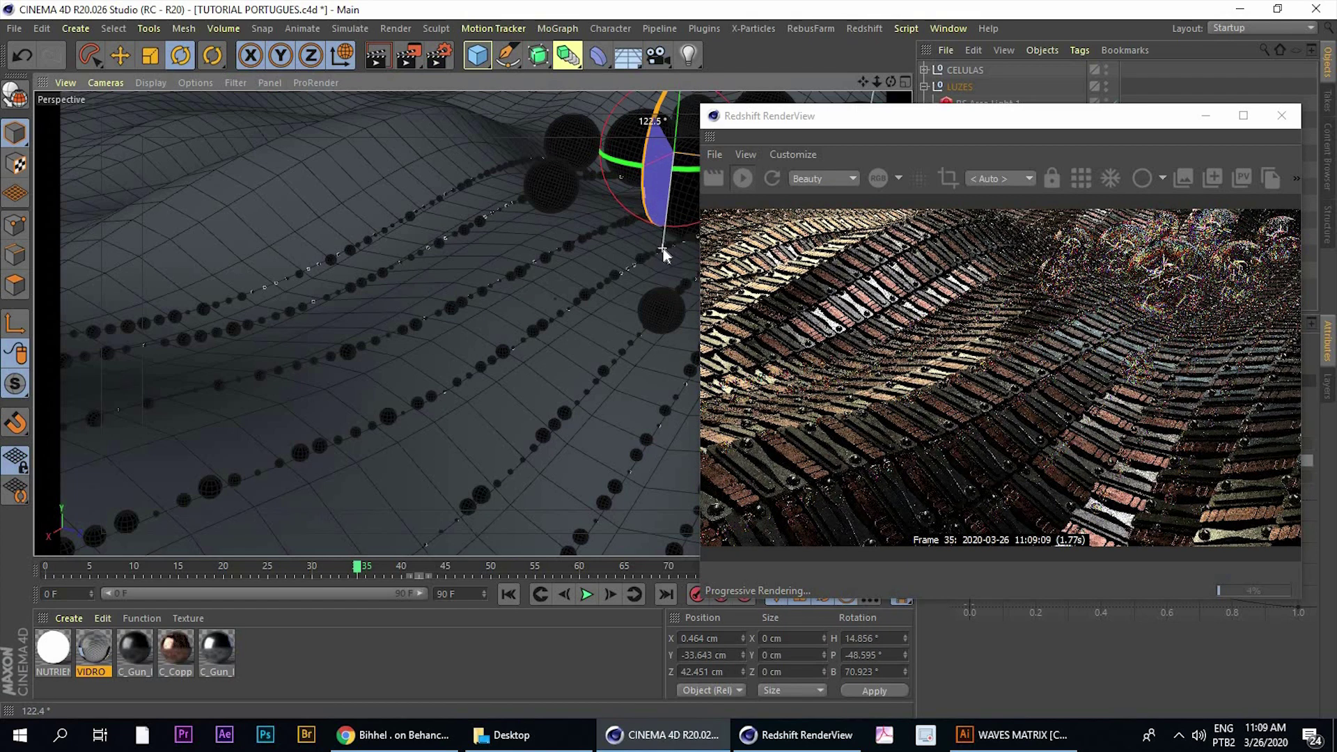
pyautogui.moveTo(662, 249); pyautogui.dragTo(664, 255)
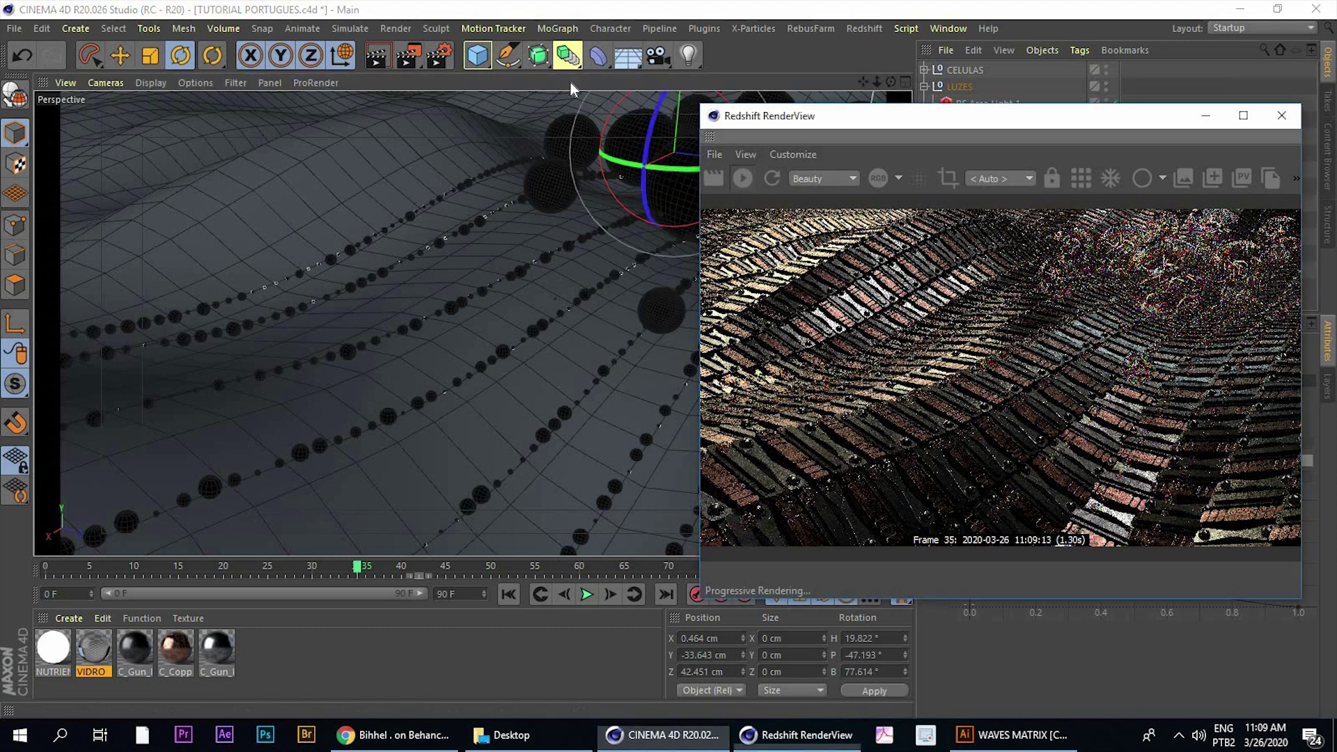
pyautogui.moveTo(801, 116); pyautogui.dragTo(220, 68)
# Raise the dome light's exposure from -3.327 to -0.317
pyautogui.click(1063, 376)
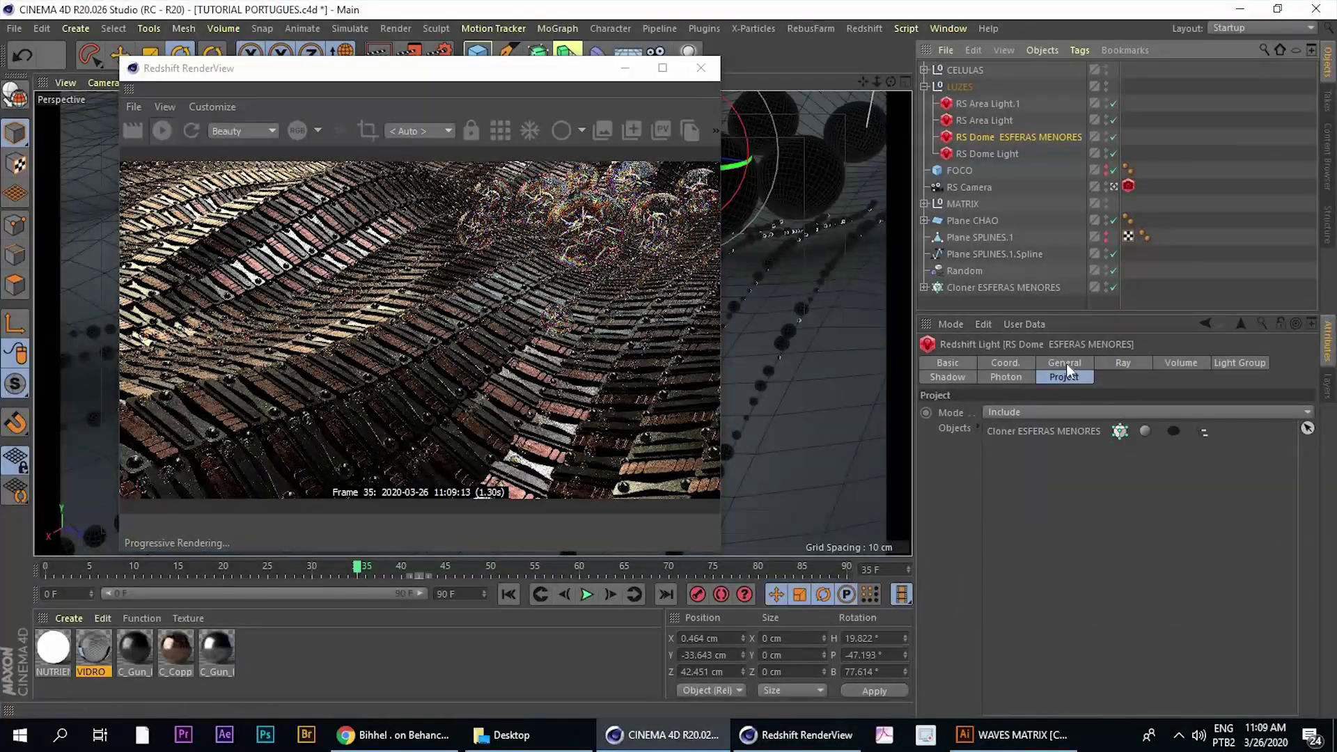
pyautogui.click(1067, 363)
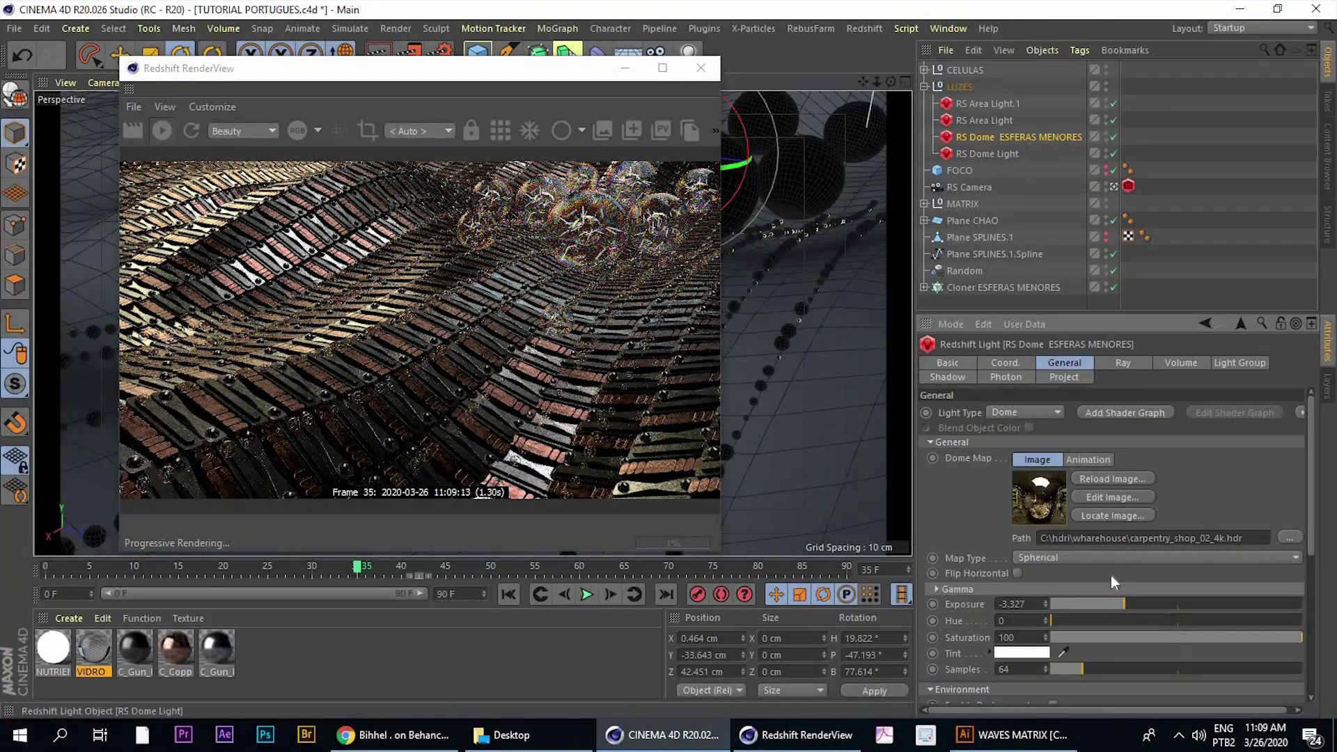
pyautogui.click(1167, 605)
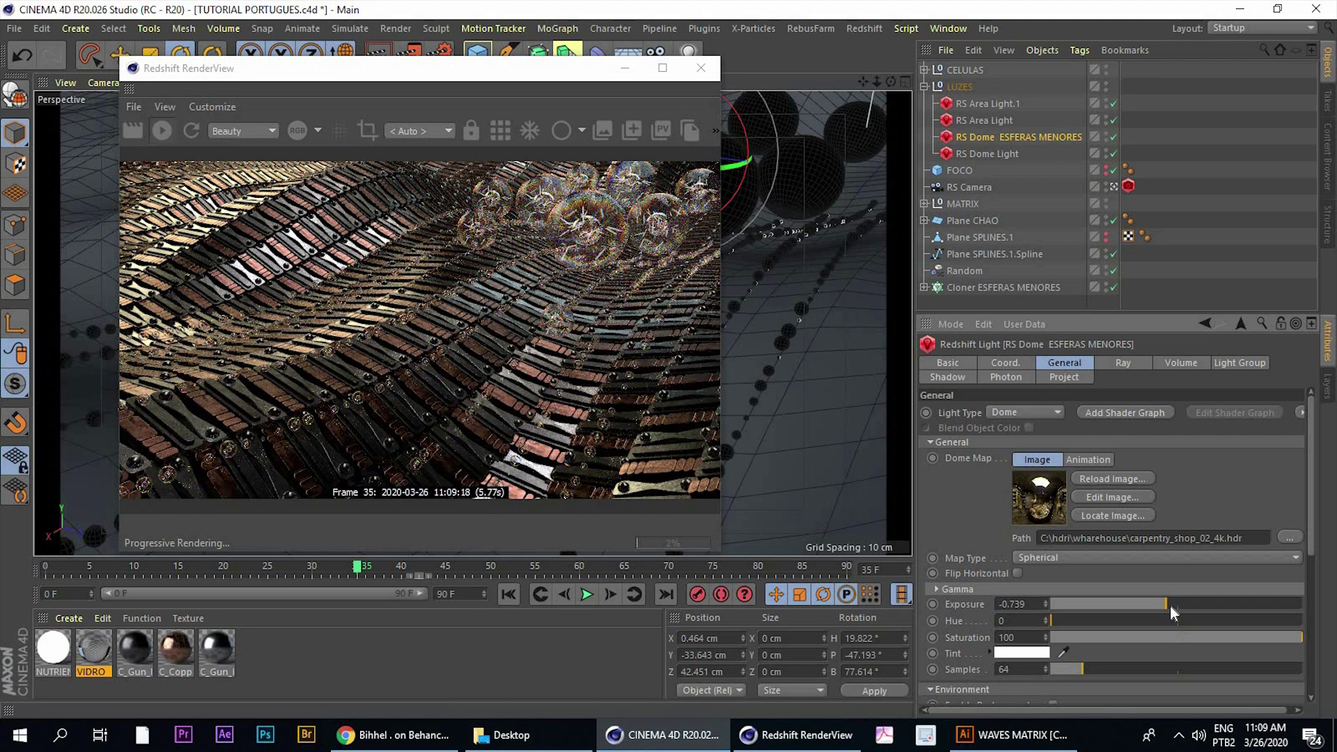
pyautogui.click(1170, 606)
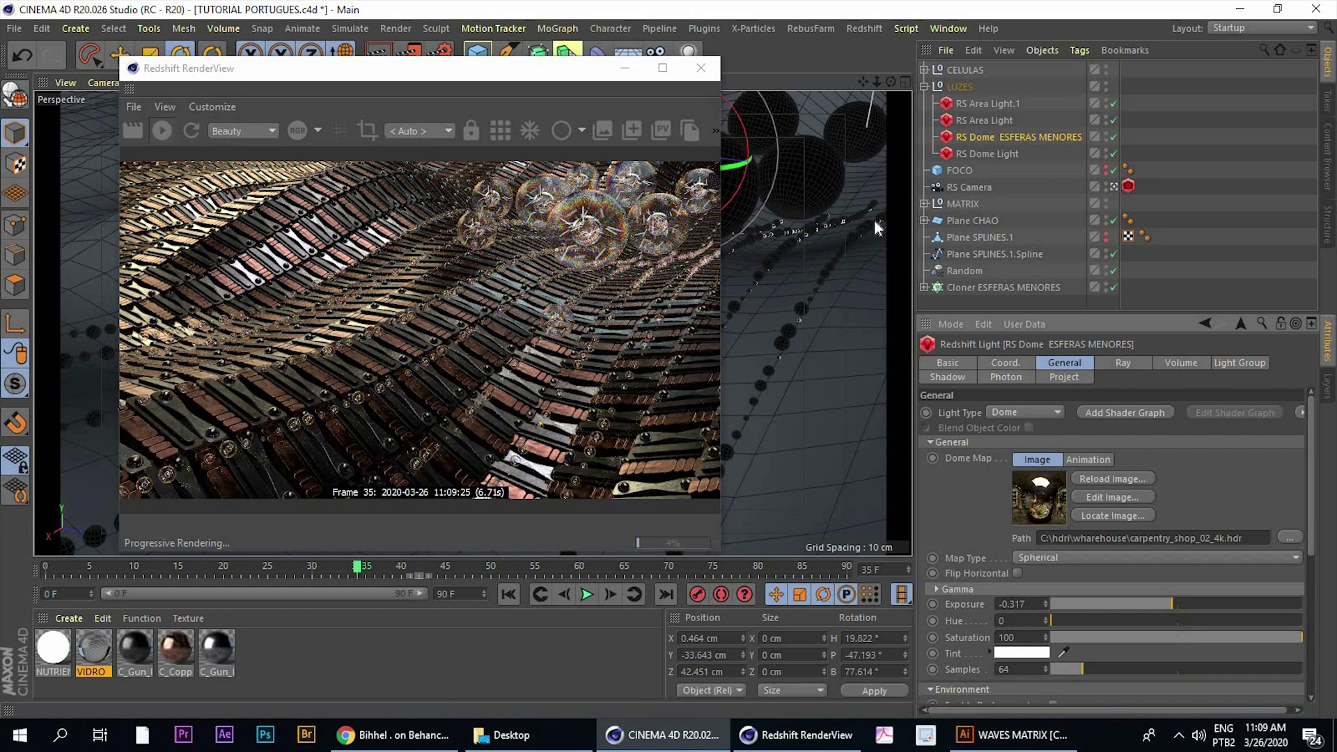
# Adjust the dome light's heading to about 118.6°, undoing one extra turn
pyautogui.moveTo(396, 66); pyautogui.dragTo(712, 72)
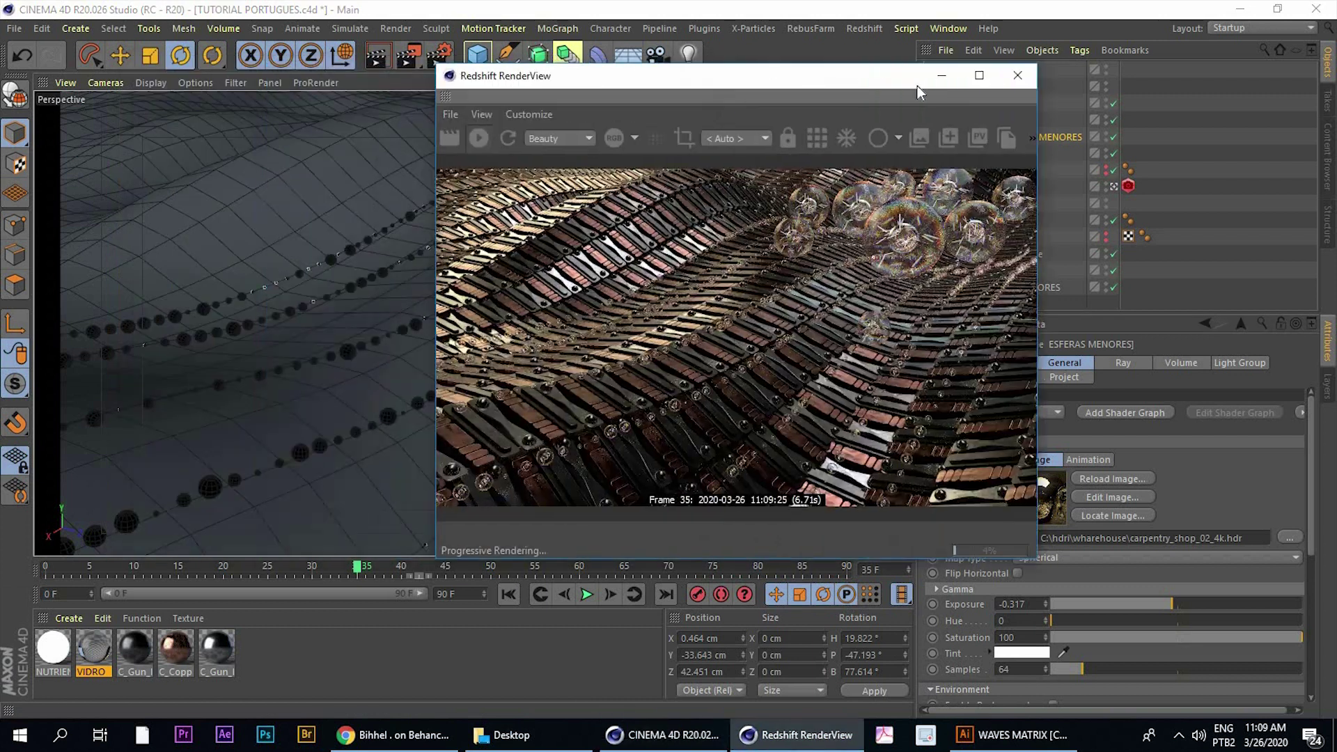
pyautogui.moveTo(917, 86); pyautogui.dragTo(1116, 97)
pyautogui.moveTo(710, 106); pyautogui.dragTo(858, 127)
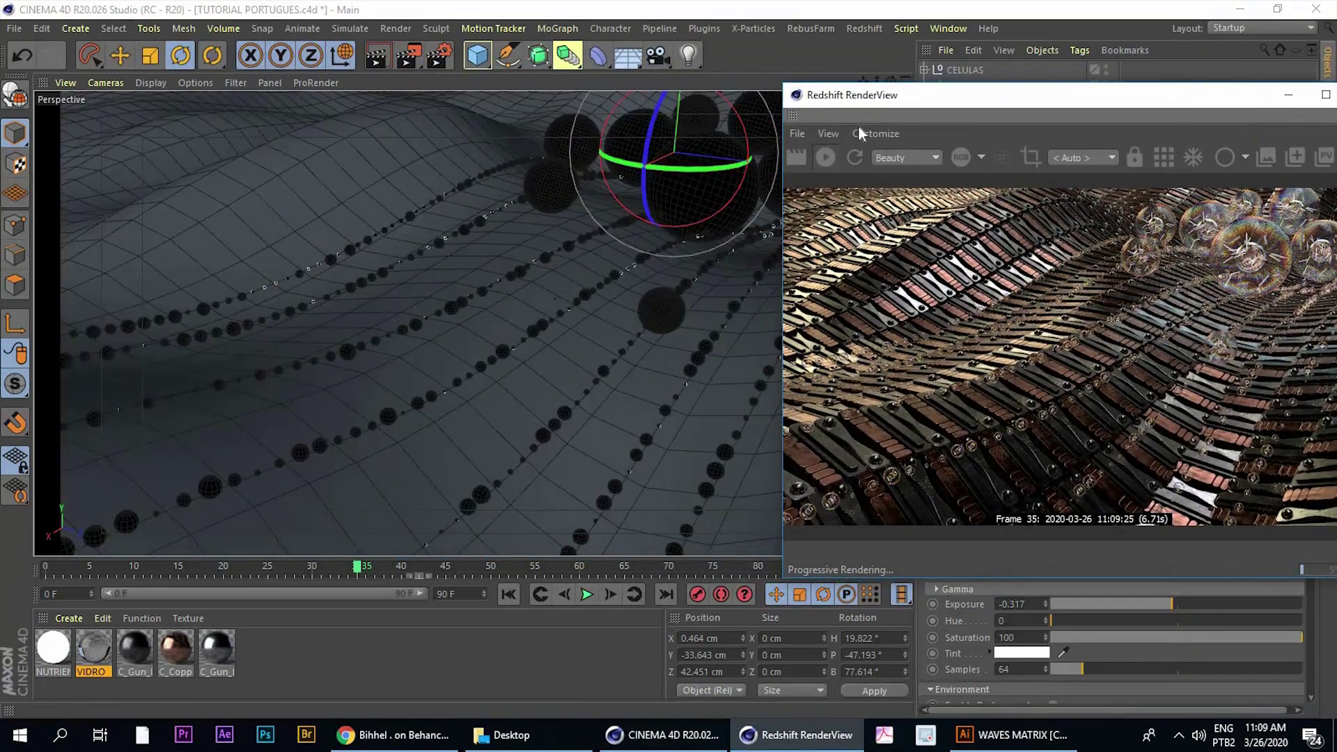
pyautogui.moveTo(653, 125)
pyautogui.mouseDown()
pyautogui.moveTo(646, 219)
pyautogui.moveTo(680, 261)
pyautogui.moveTo(708, 244)
pyautogui.moveTo(709, 205)
pyautogui.mouseUp()
pyautogui.hotkey('ctrl', 'z')
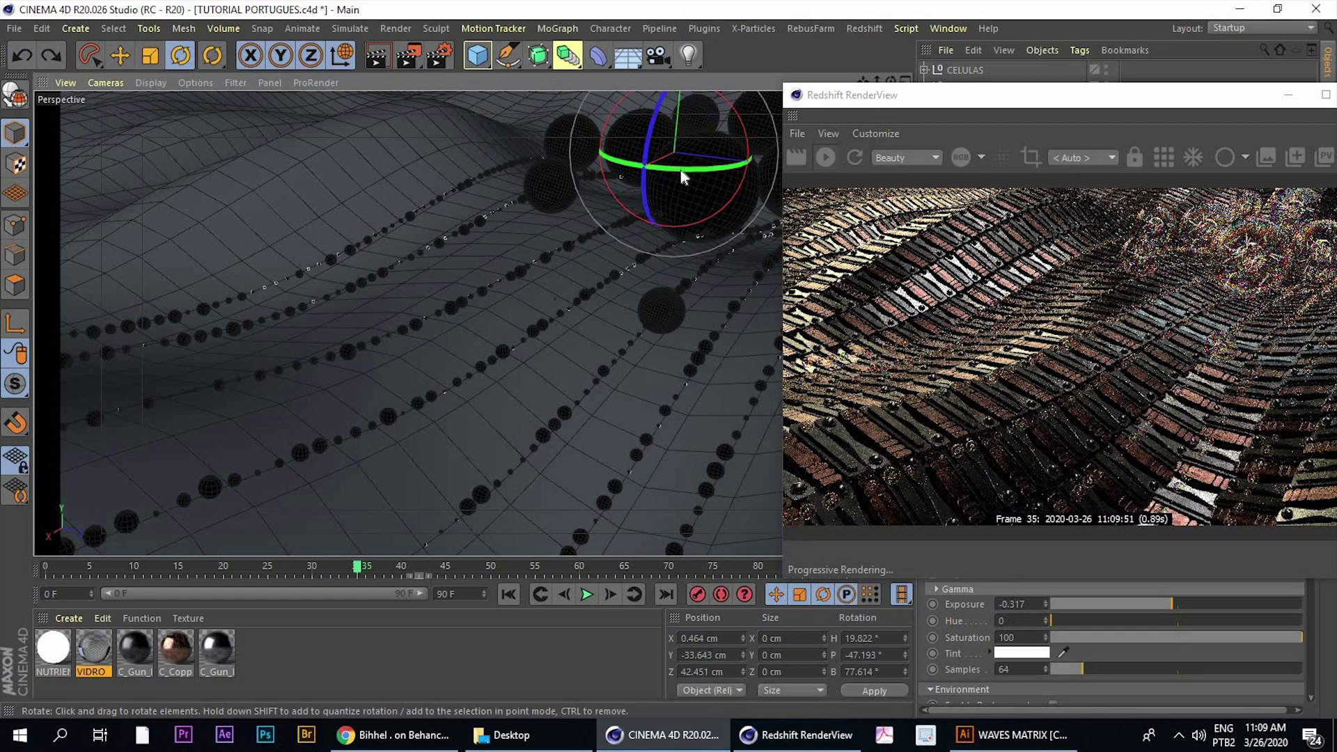
pyautogui.moveTo(682, 176); pyautogui.dragTo(846, 161)
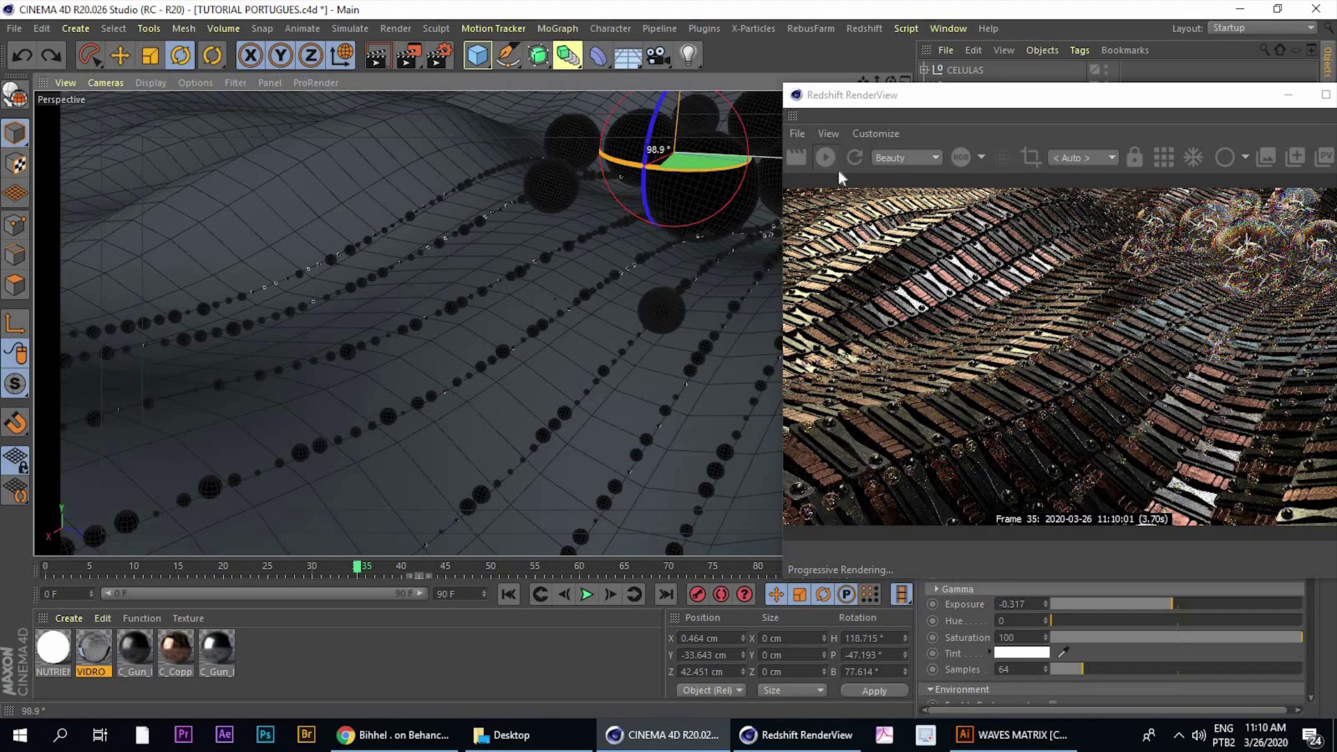
pyautogui.moveTo(847, 161); pyautogui.dragTo(834, 171)
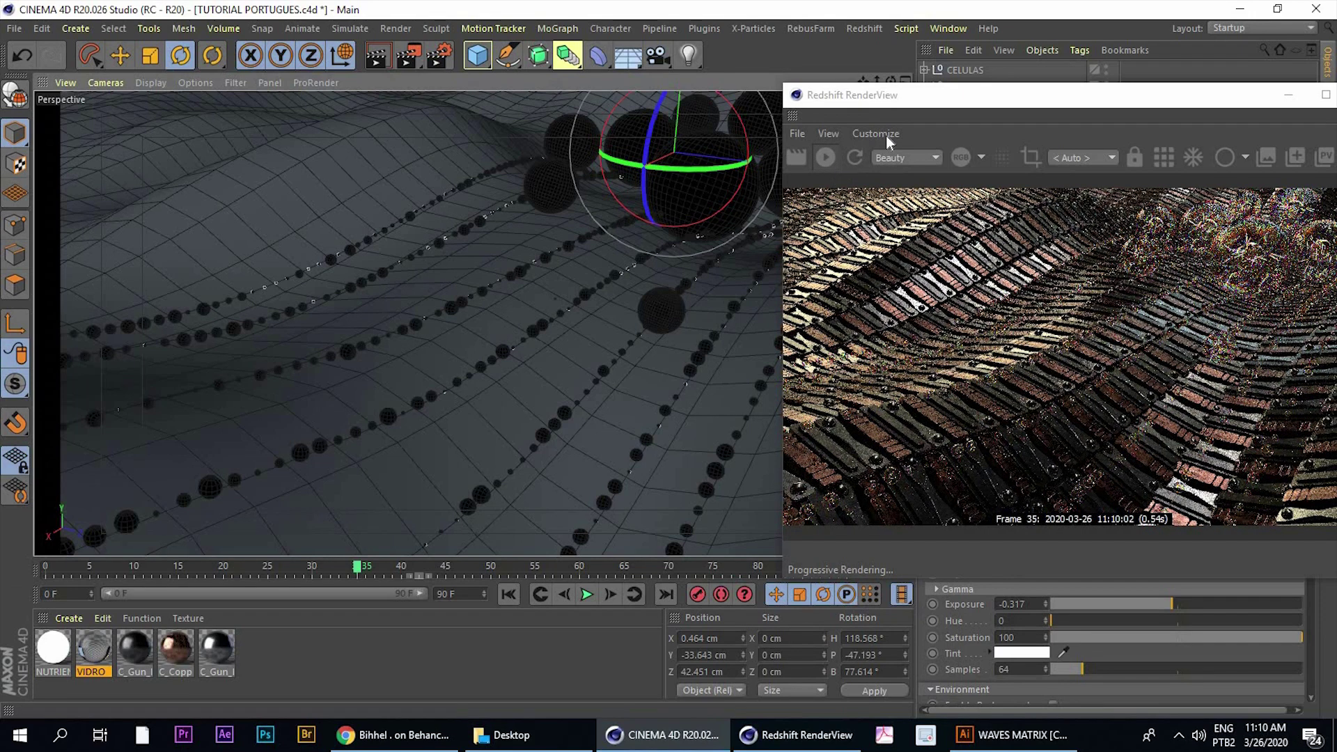
# Select the Plane SPLINES.1.Spline object
pyautogui.click(896, 99)
pyautogui.moveTo(283, 71); pyautogui.dragTo(282, 69)
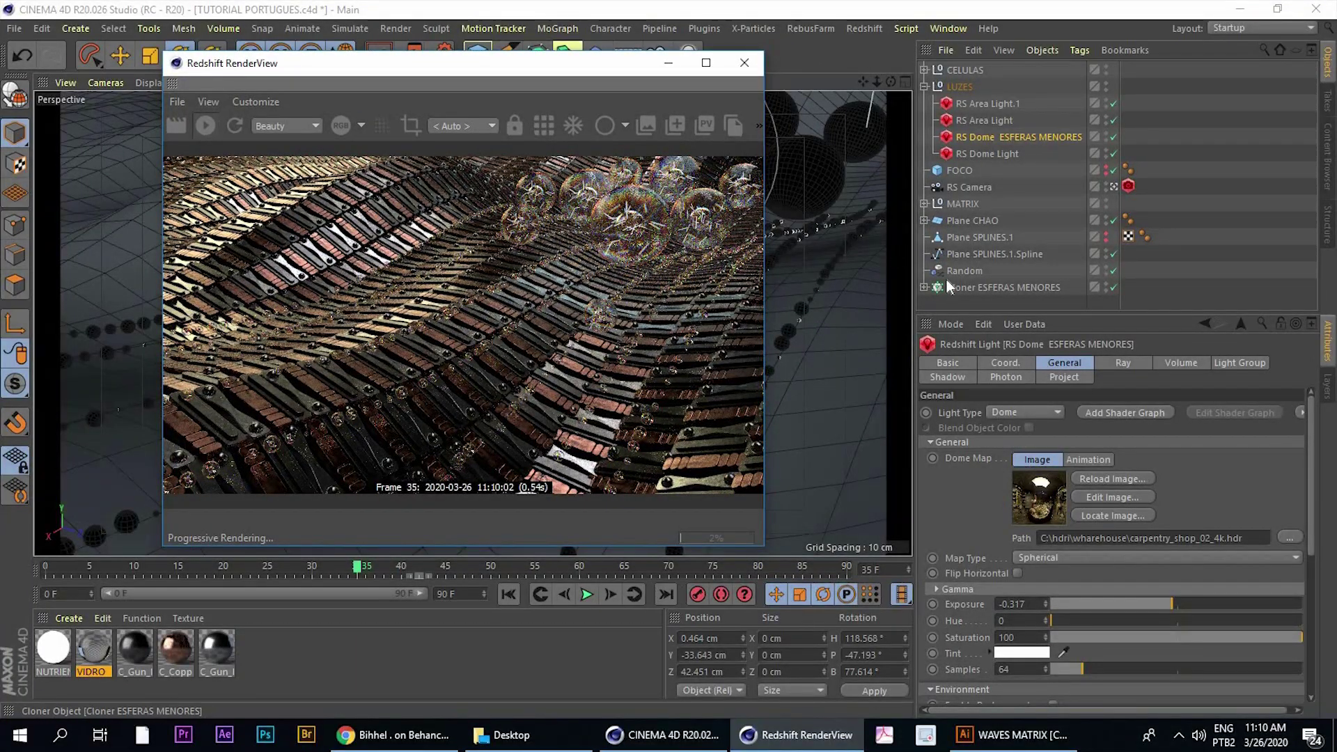
pyautogui.click(962, 253)
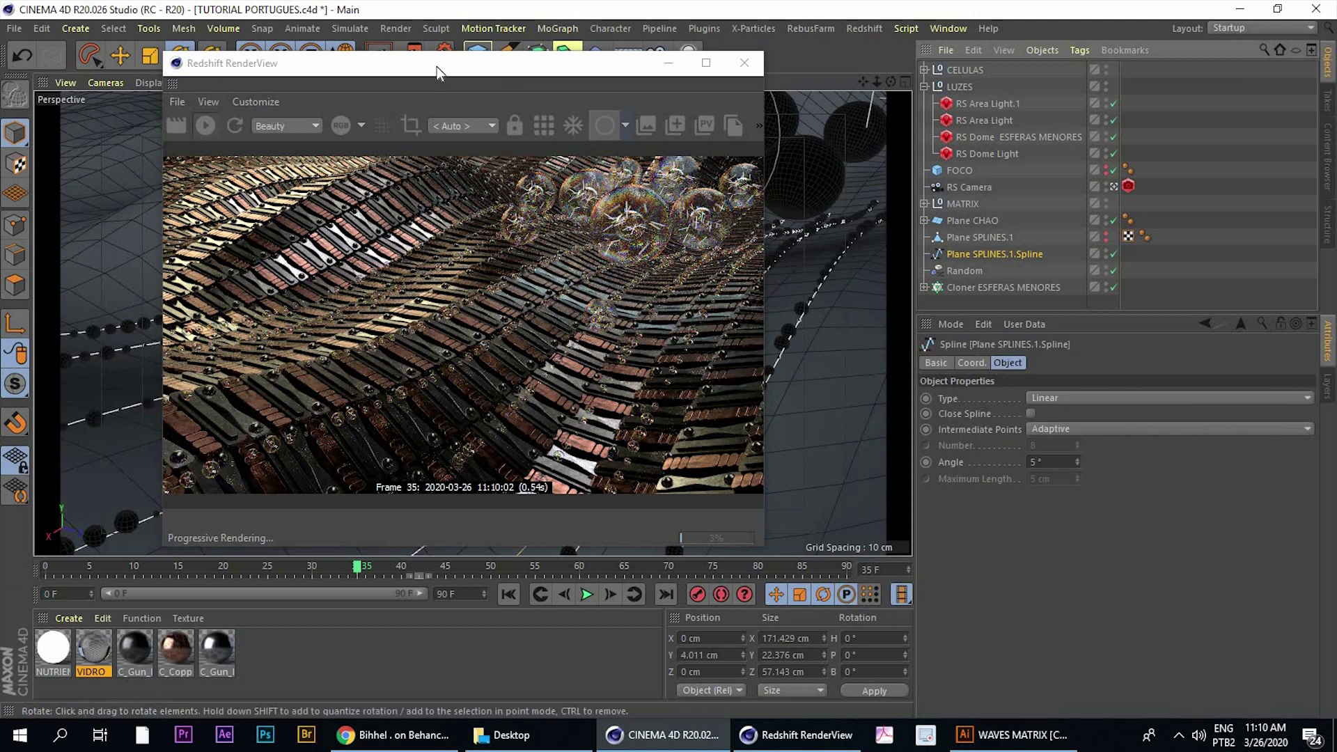
# Try lifting the spline along Y, then undo to keep its original height
pyautogui.moveTo(612, 67); pyautogui.dragTo(1050, 82)
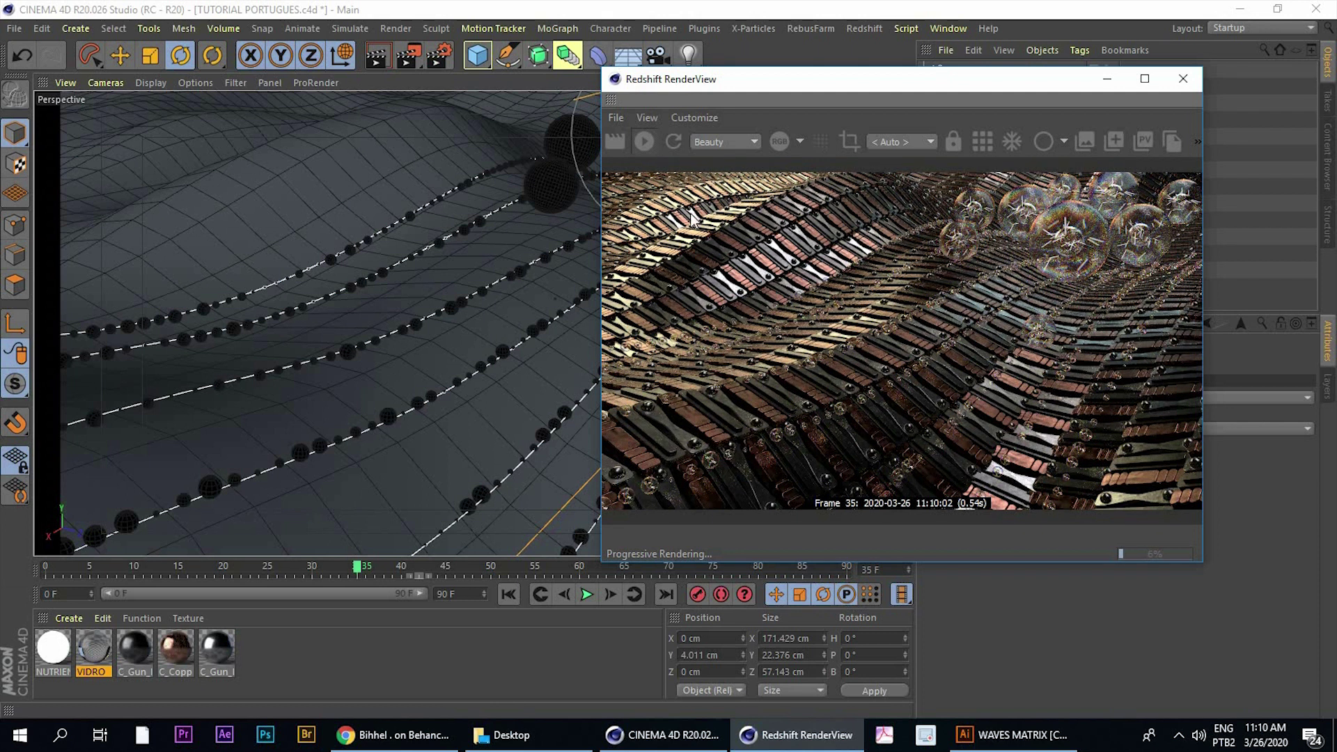
pyautogui.click(120, 54)
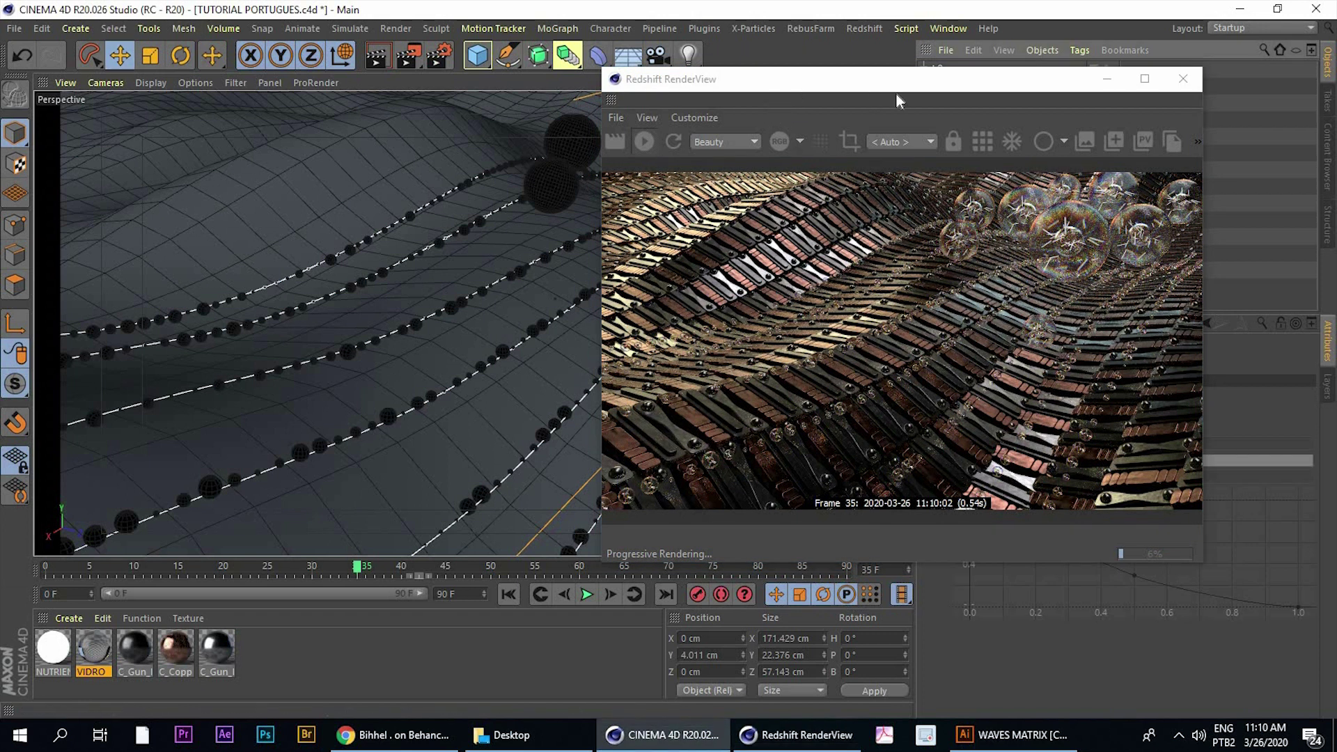
pyautogui.moveTo(896, 79); pyautogui.dragTo(1051, 81)
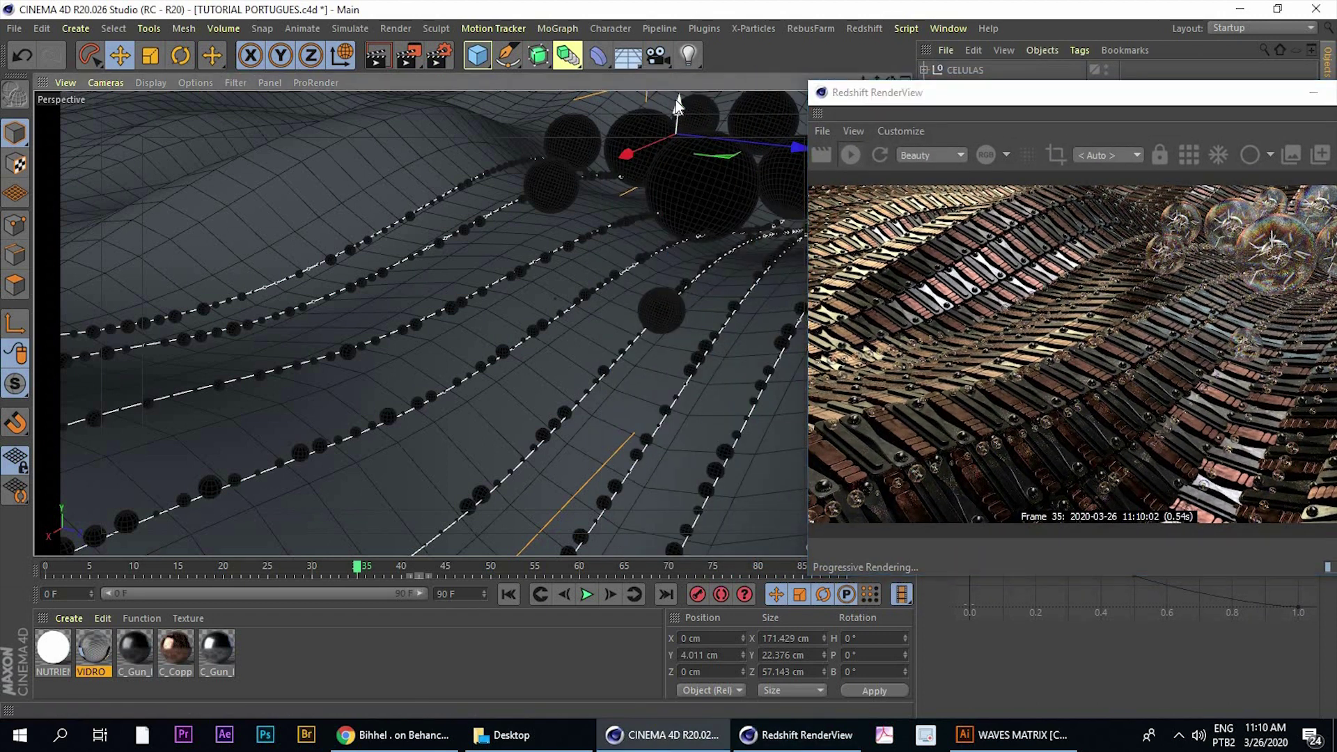
pyautogui.moveTo(675, 99); pyautogui.dragTo(675, 112)
pyautogui.moveTo(676, 120); pyautogui.dragTo(675, 83)
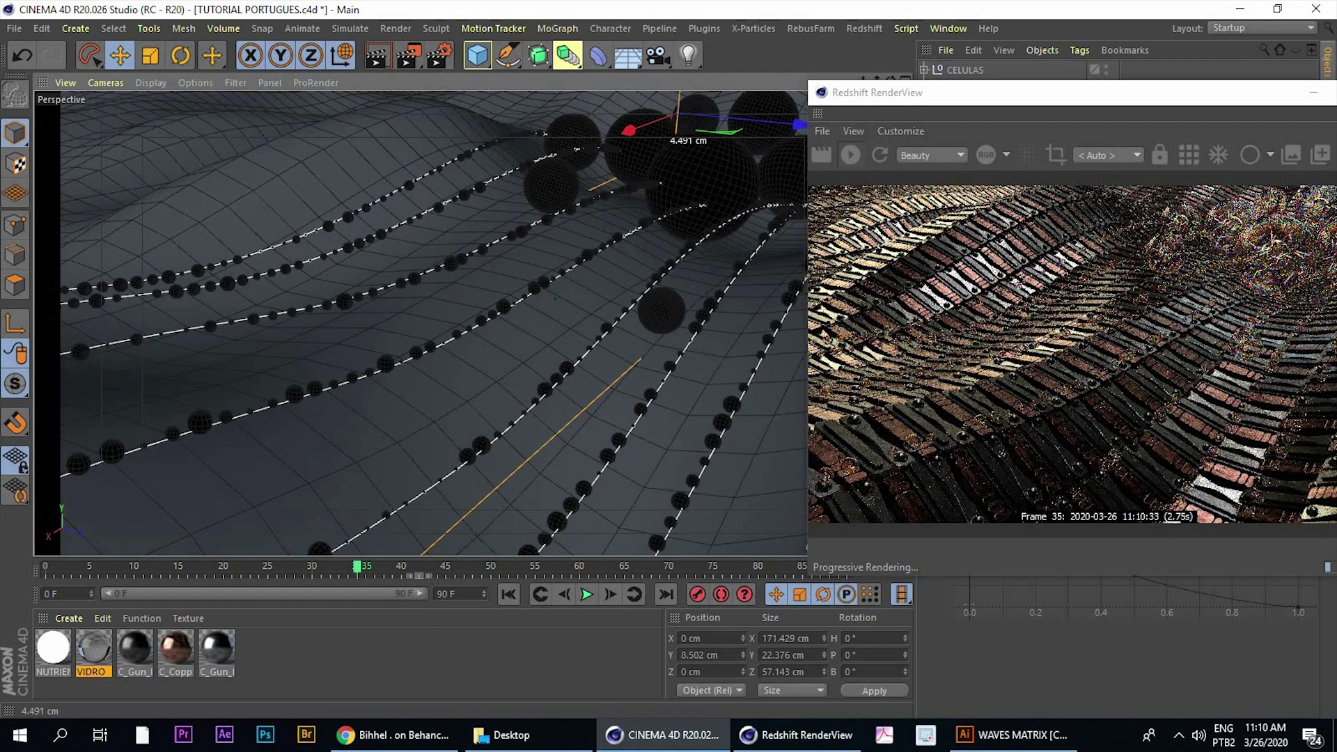
pyautogui.moveTo(676, 82); pyautogui.dragTo(675, 80)
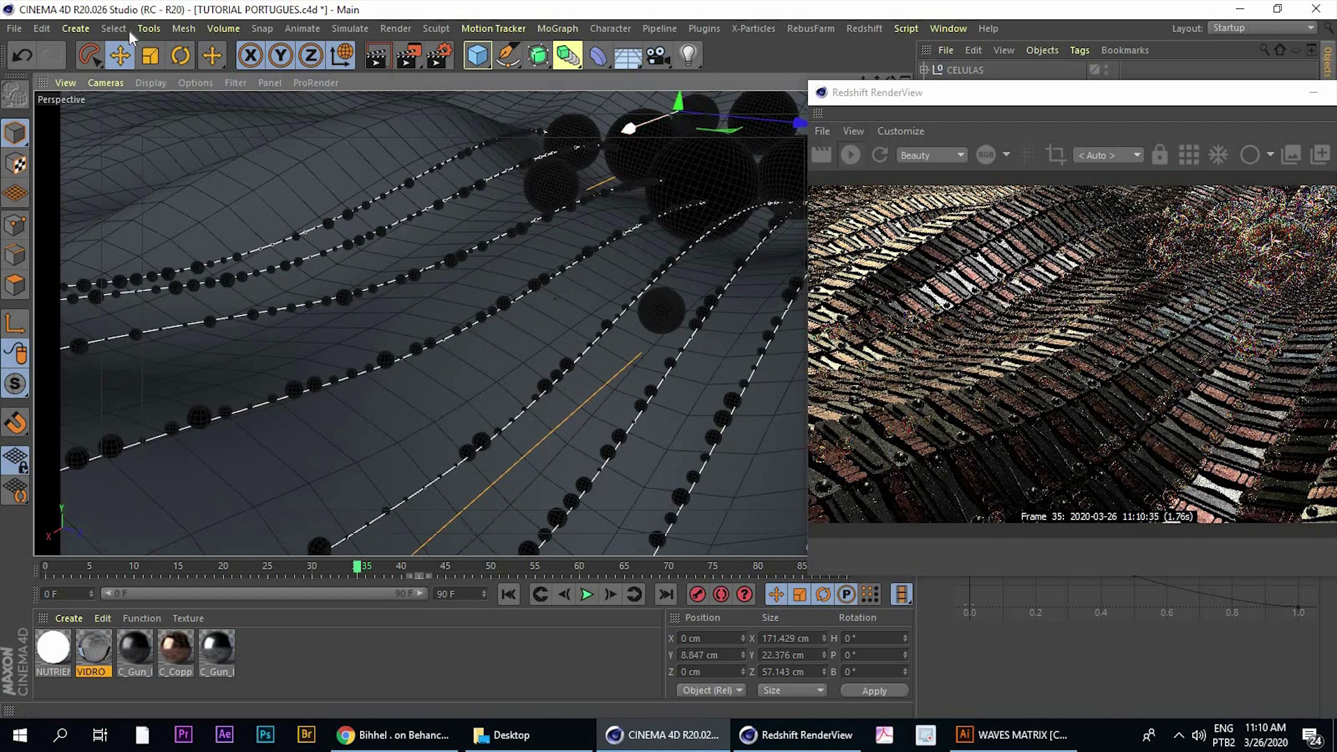
pyautogui.click(22, 55)
# Move Plane SPLINES.1.Spline forward along Z to 2.175 cm
pyautogui.moveTo(858, 94); pyautogui.dragTo(272, 102)
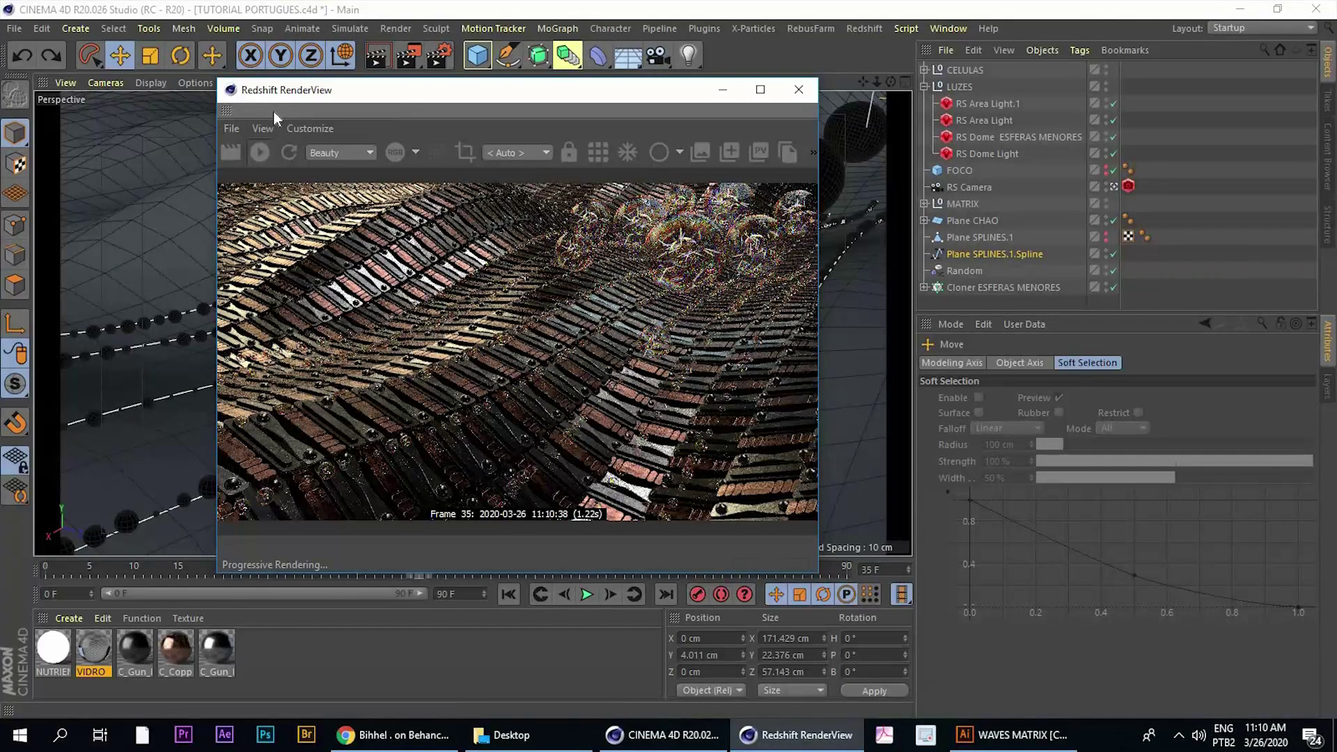
pyautogui.moveTo(619, 94); pyautogui.dragTo(892, 123)
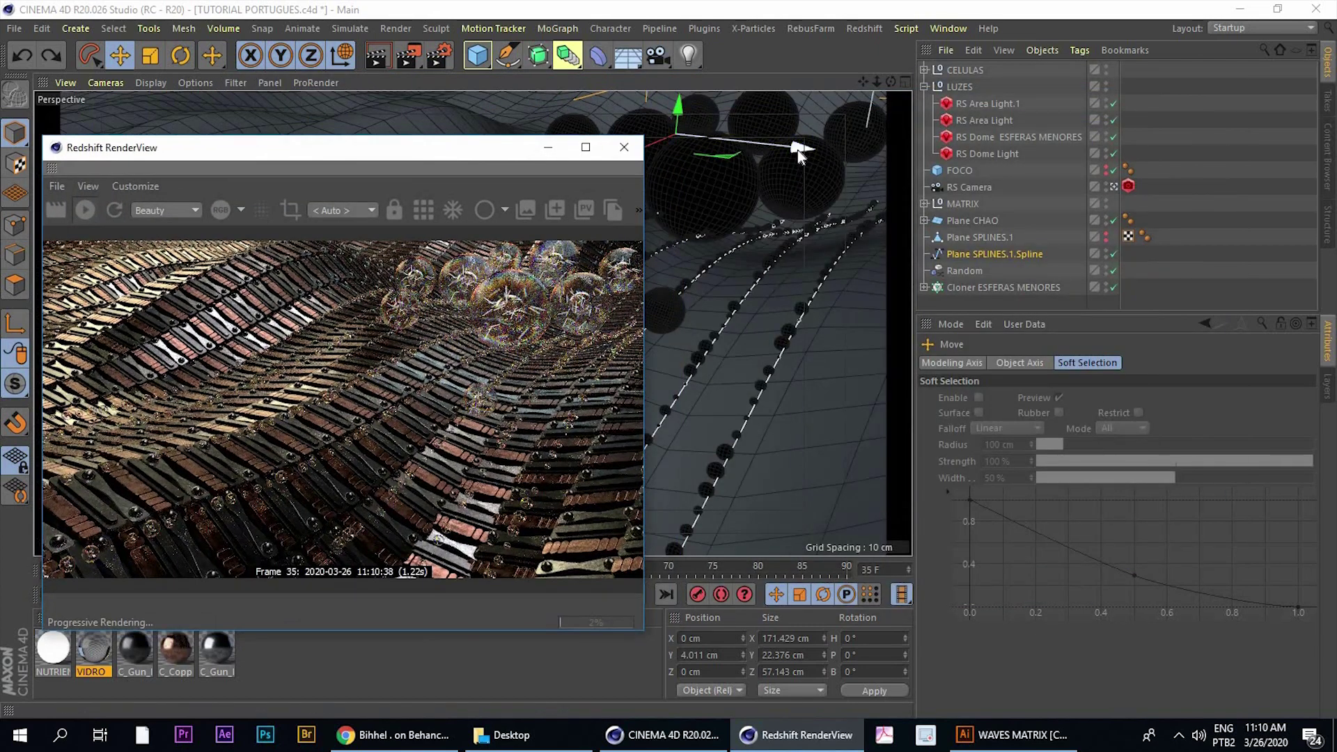
pyautogui.moveTo(809, 149); pyautogui.dragTo(802, 159)
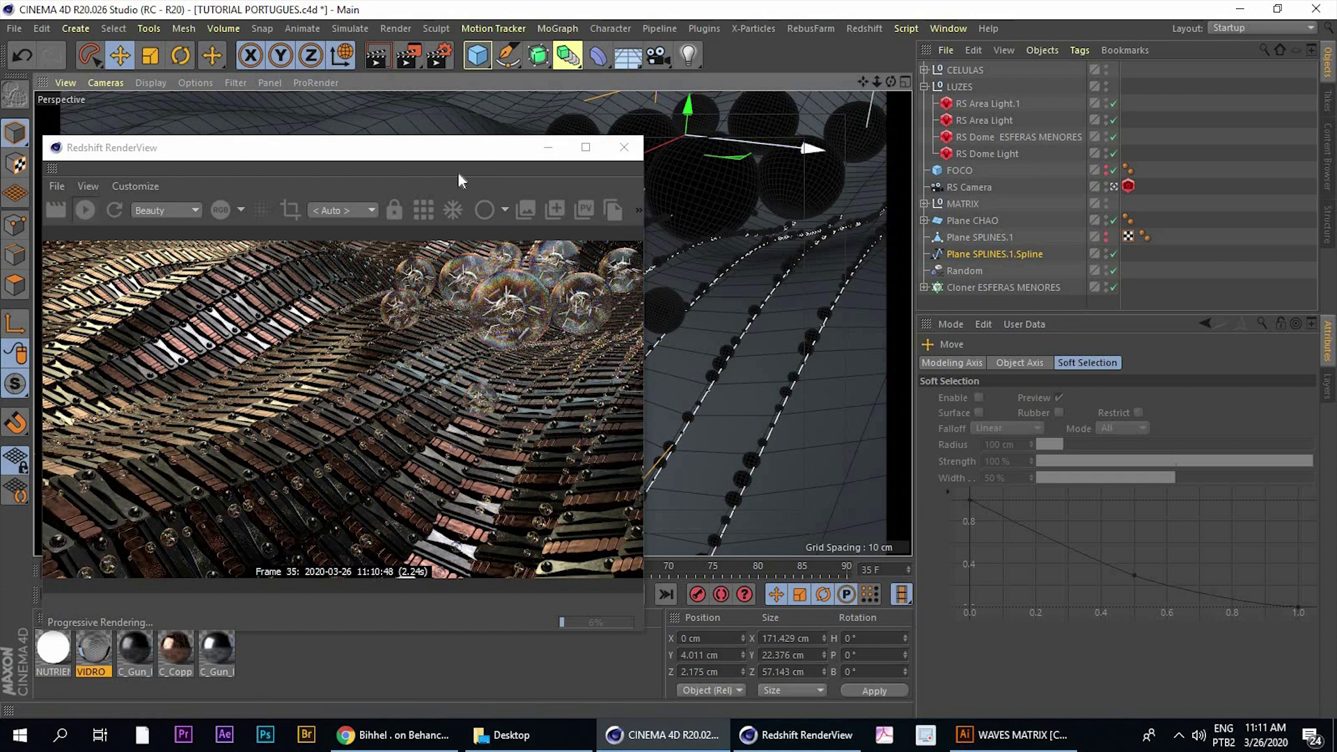
pyautogui.moveTo(460, 146); pyautogui.dragTo(519, 117)
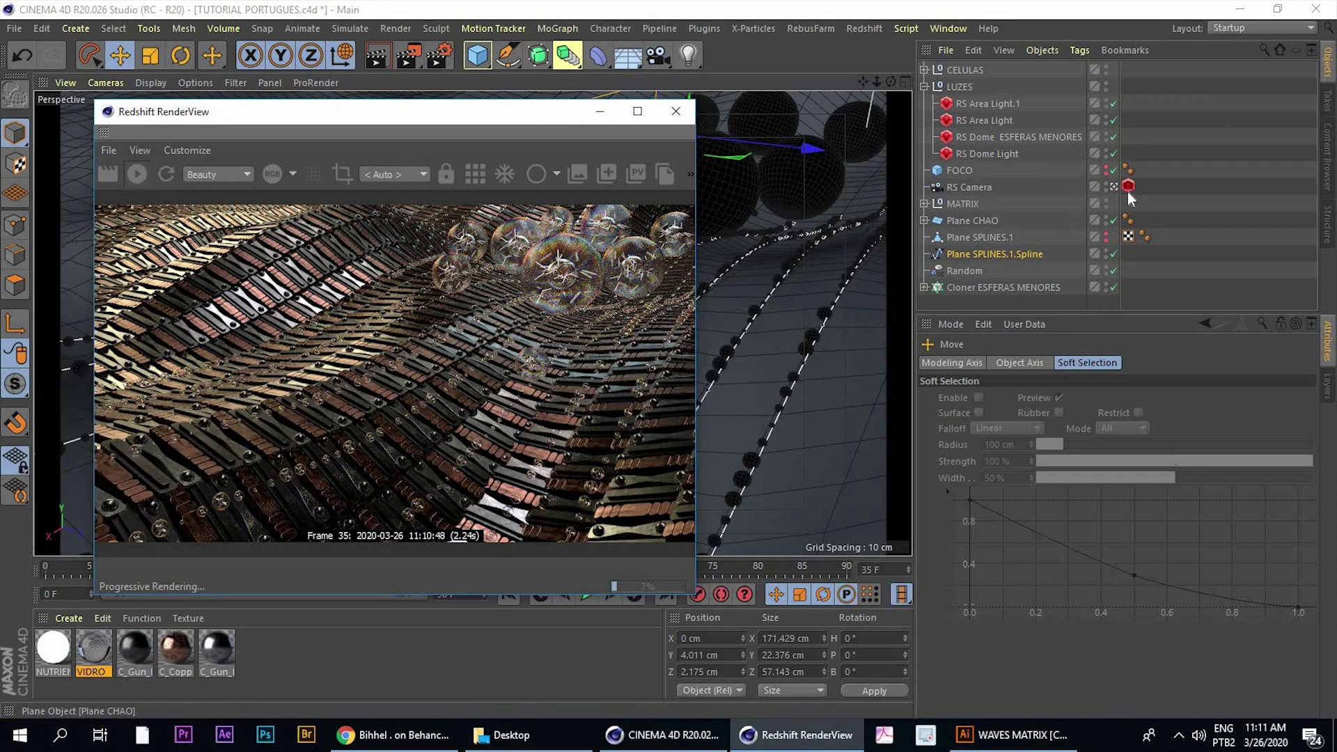
# Enable bokeh on the RS Camera tag with CoC Radius 1.2 and view the Behance reference
pyautogui.click(1128, 186)
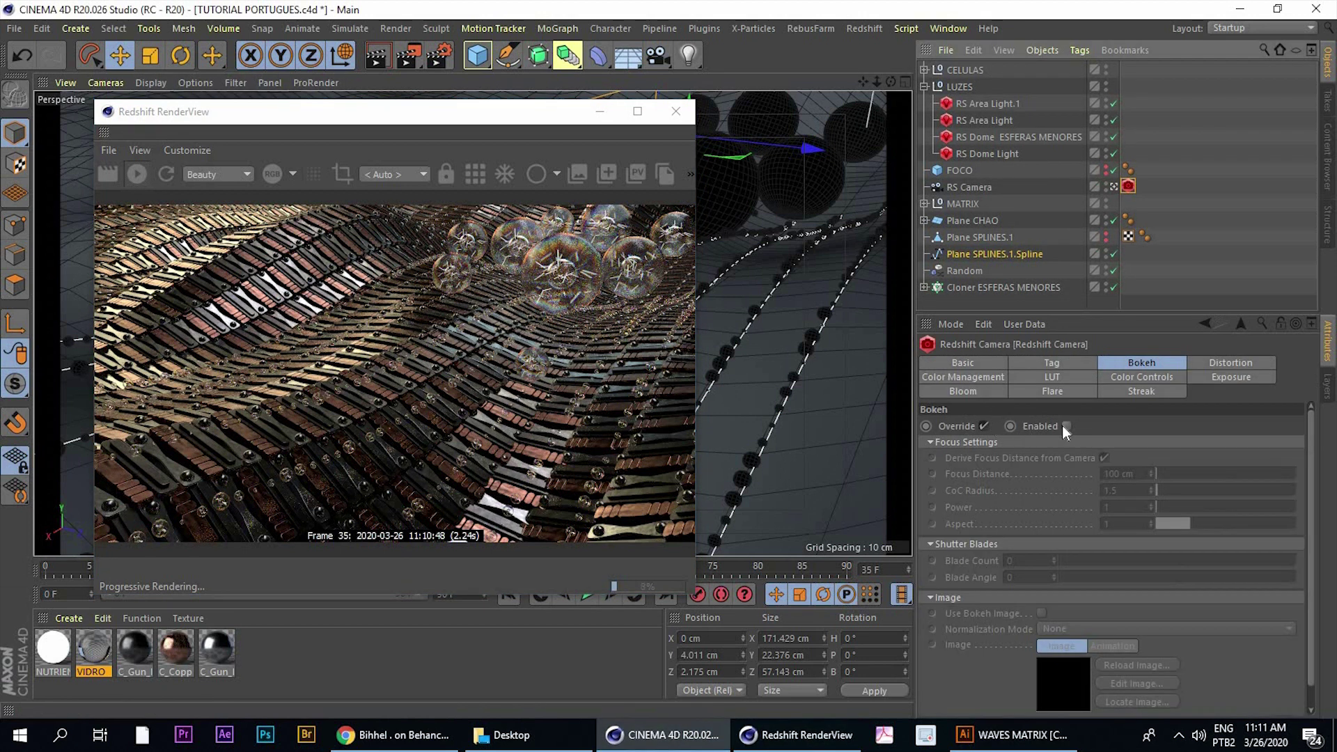
pyautogui.click(1067, 426)
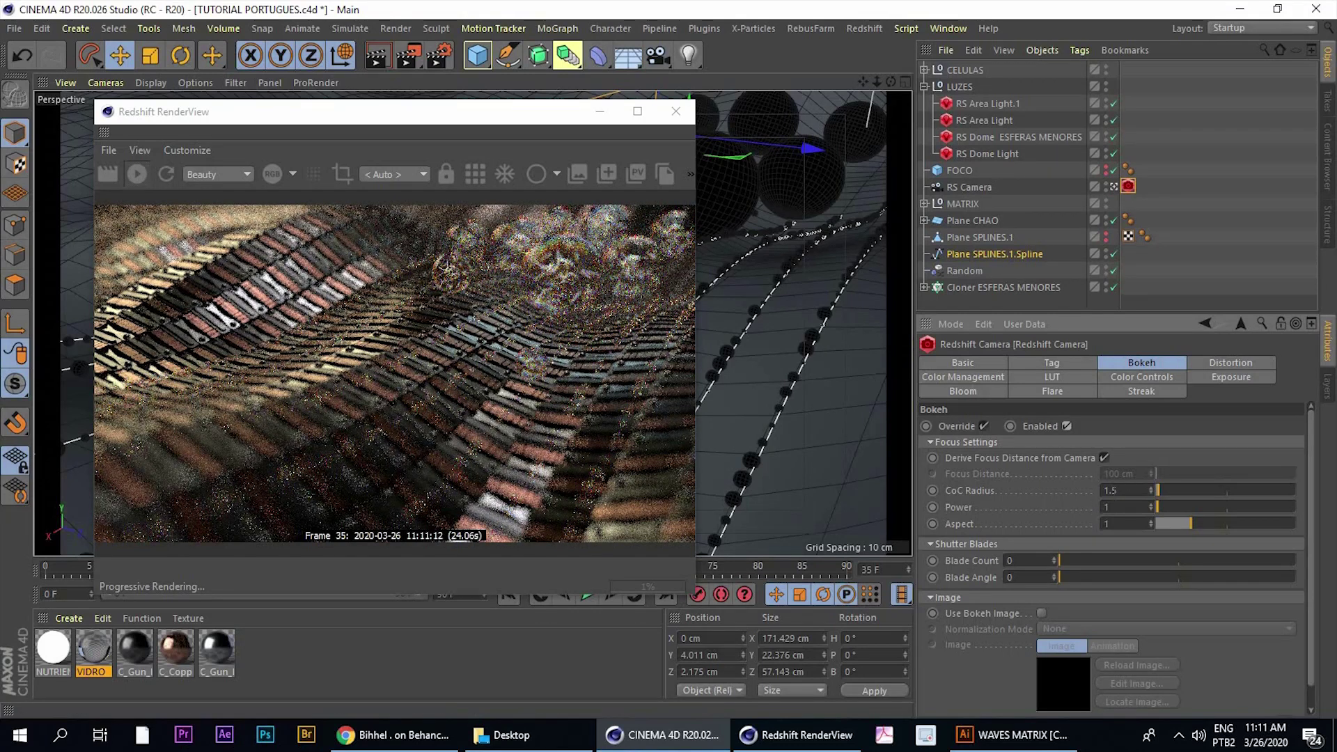
pyautogui.press('BackSpace')
pyautogui.write('2')
pyautogui.press('Return')
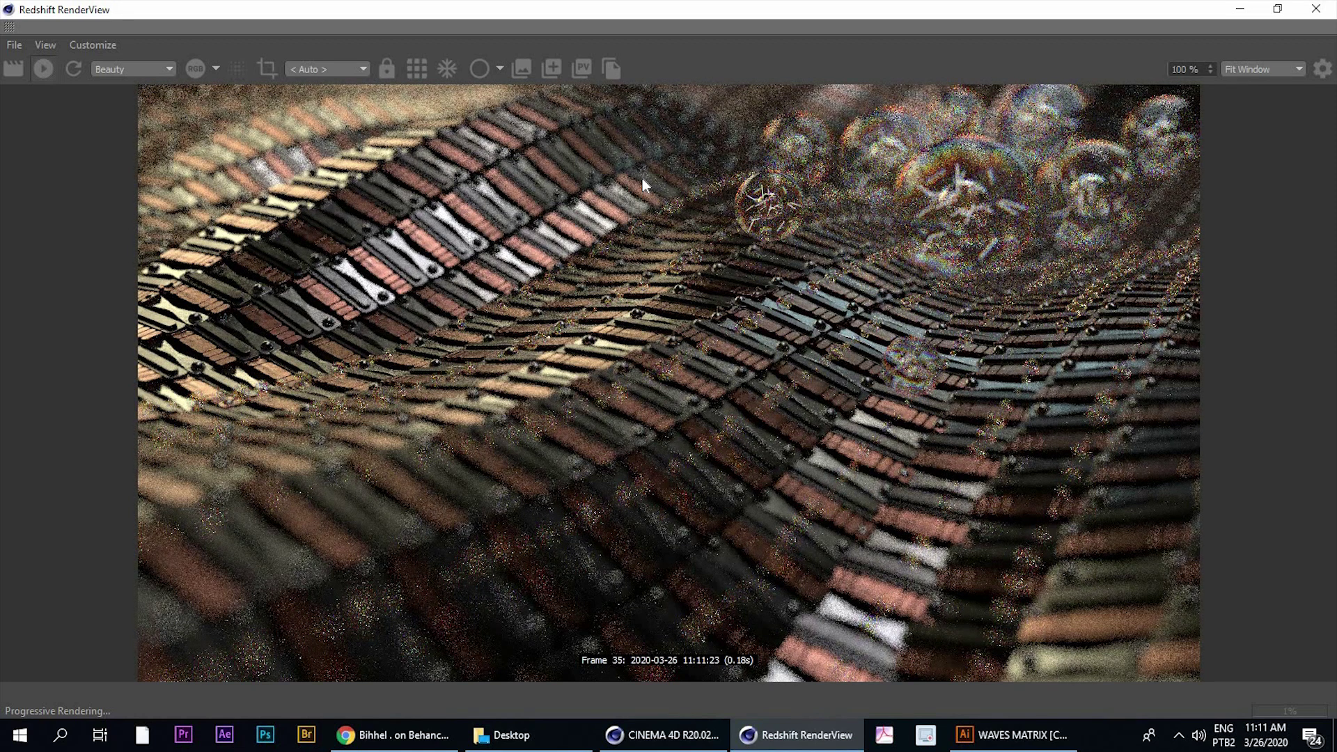
pyautogui.click(393, 734)
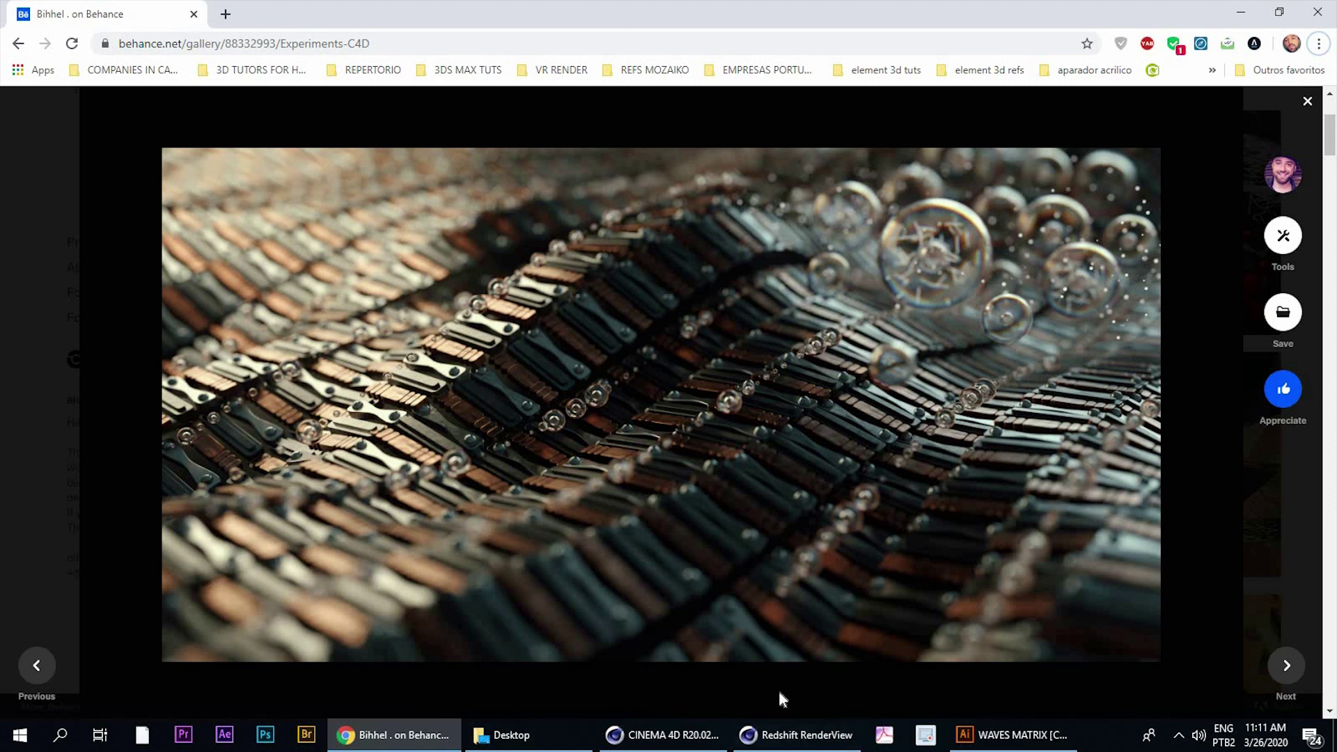
# Switch between the Behance reference and the Redshift render, ending on RenderView
pyautogui.click(777, 746)
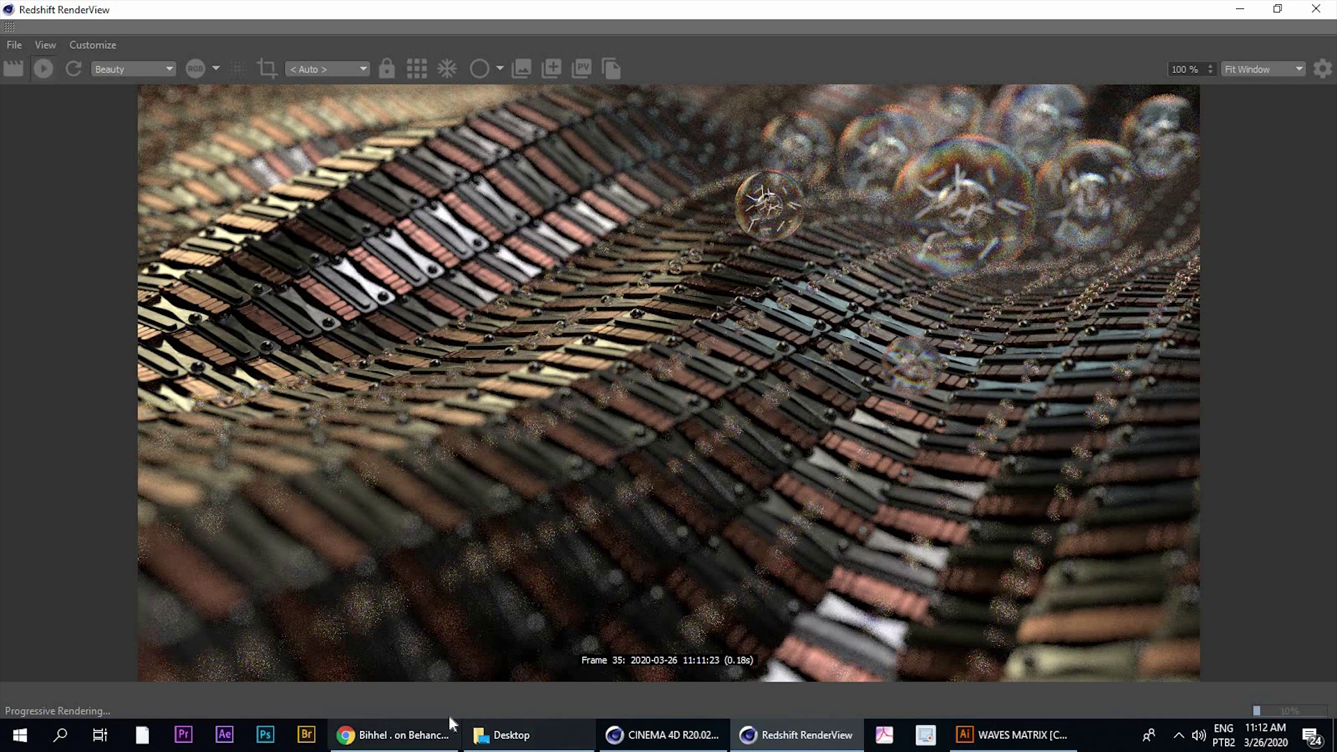
pyautogui.click(393, 734)
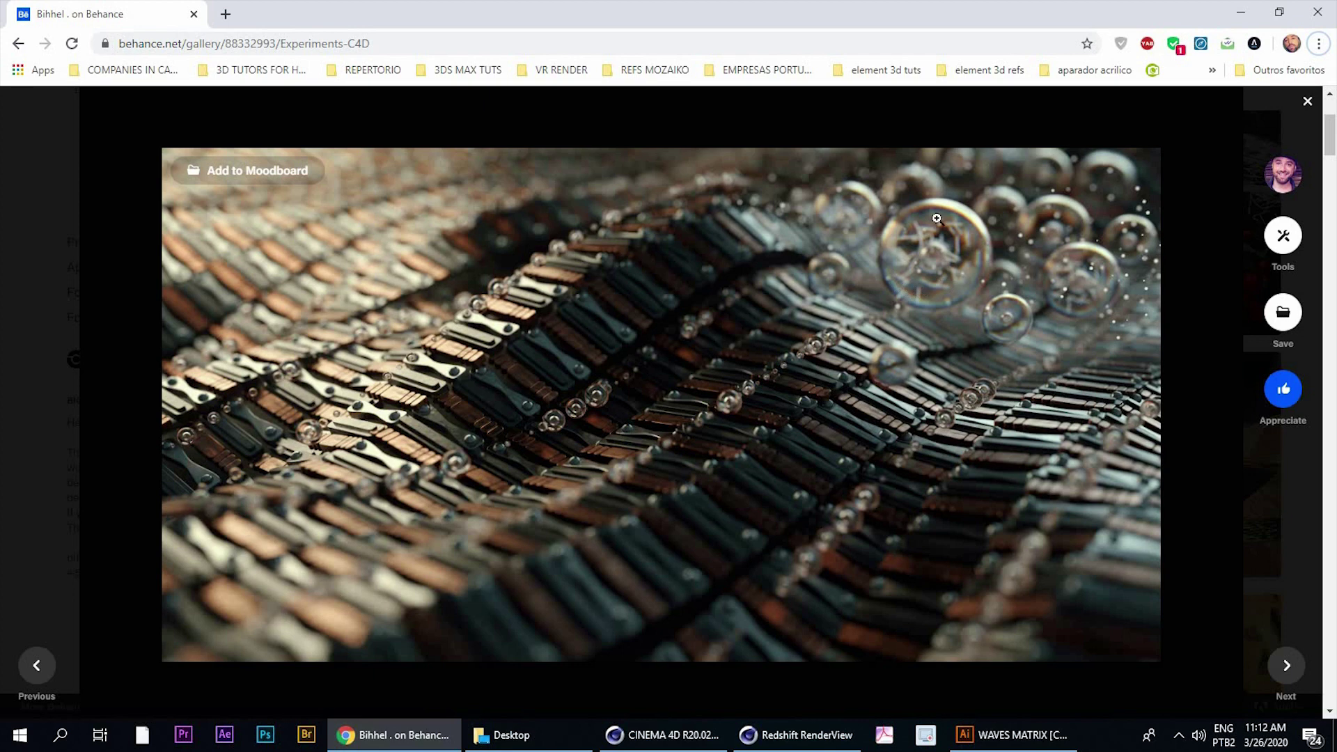
pyautogui.hotkey('alt', 'Tab')
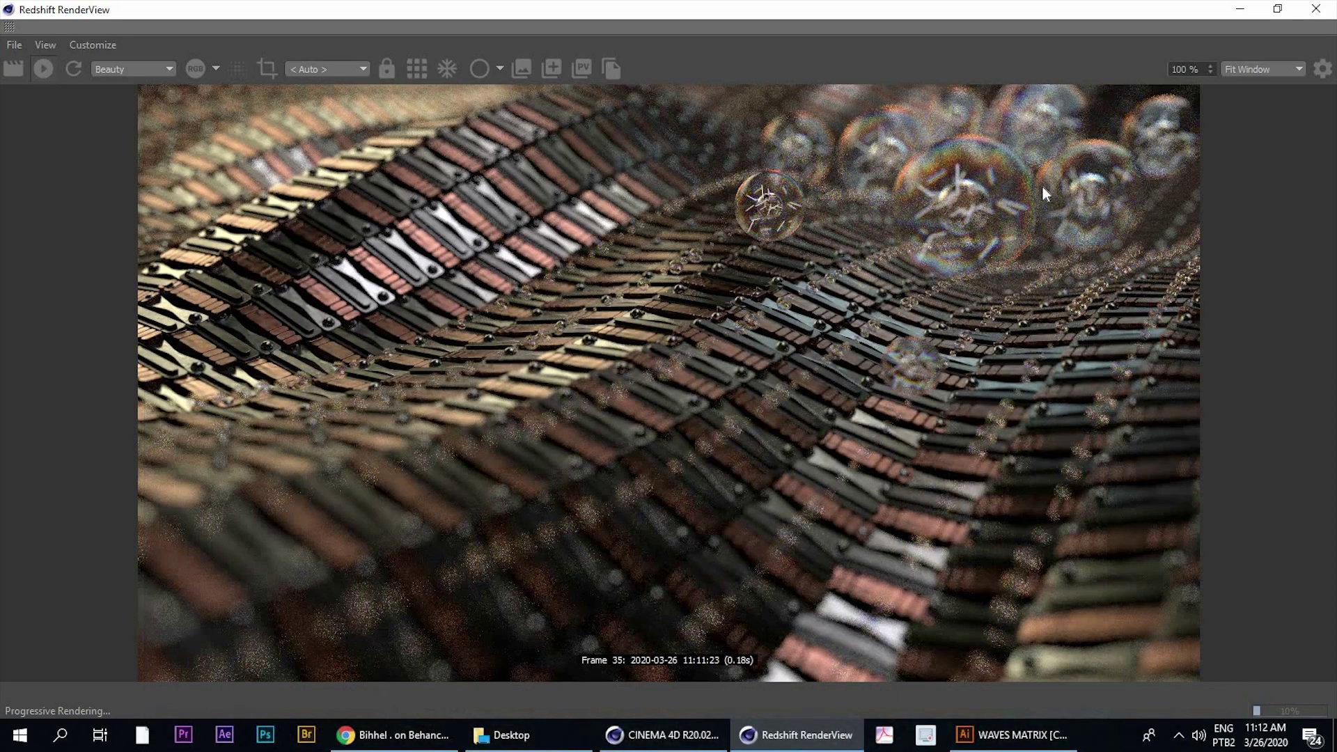